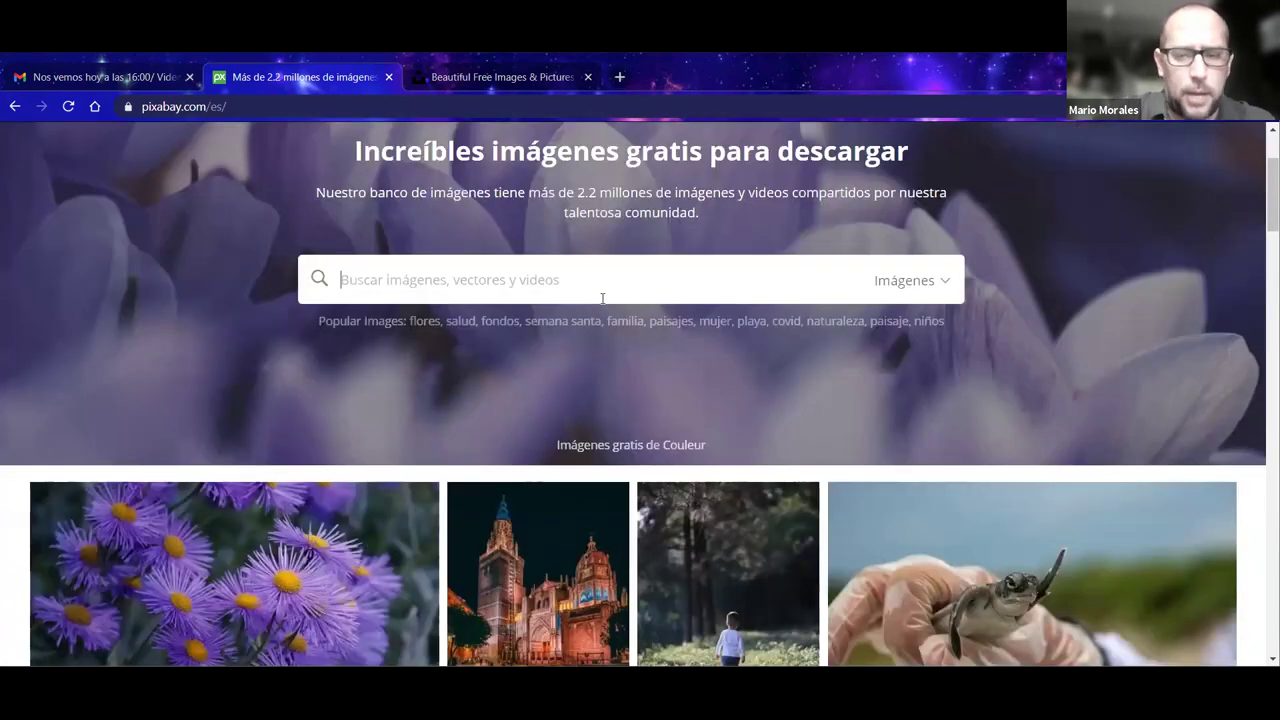
Step: Search the images for "osos", browse the results and open the photo of two grizzlies fighting in water
{"action": "type", "text": "osos"}
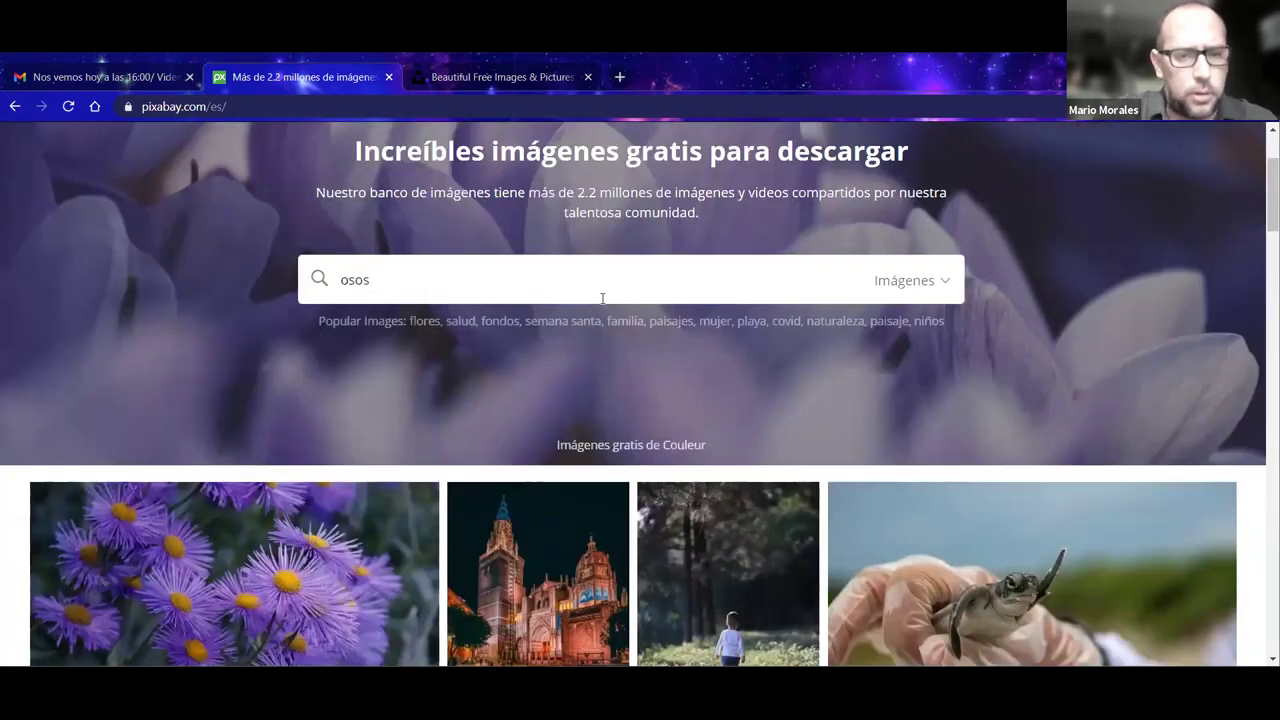
{"action": "key", "text": "Return"}
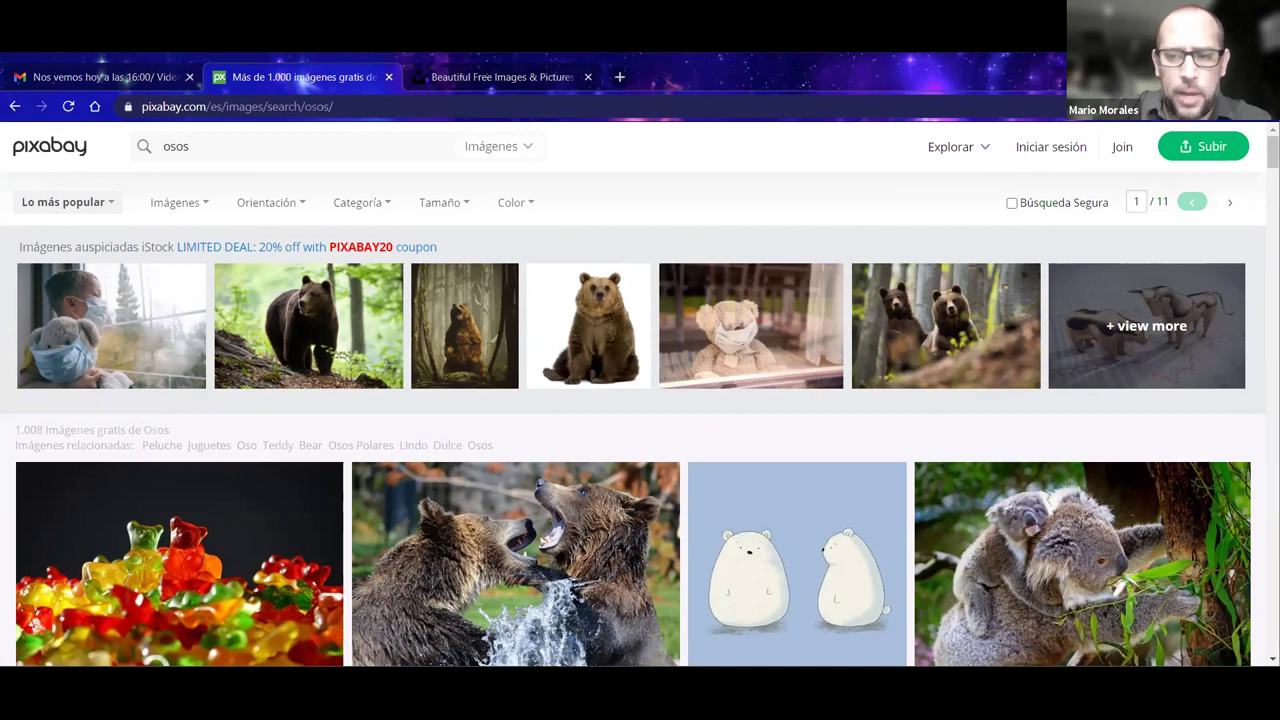
{"action": "scroll", "coordinate": [532, 462], "scroll_direction": "down", "scroll_amount": 3}
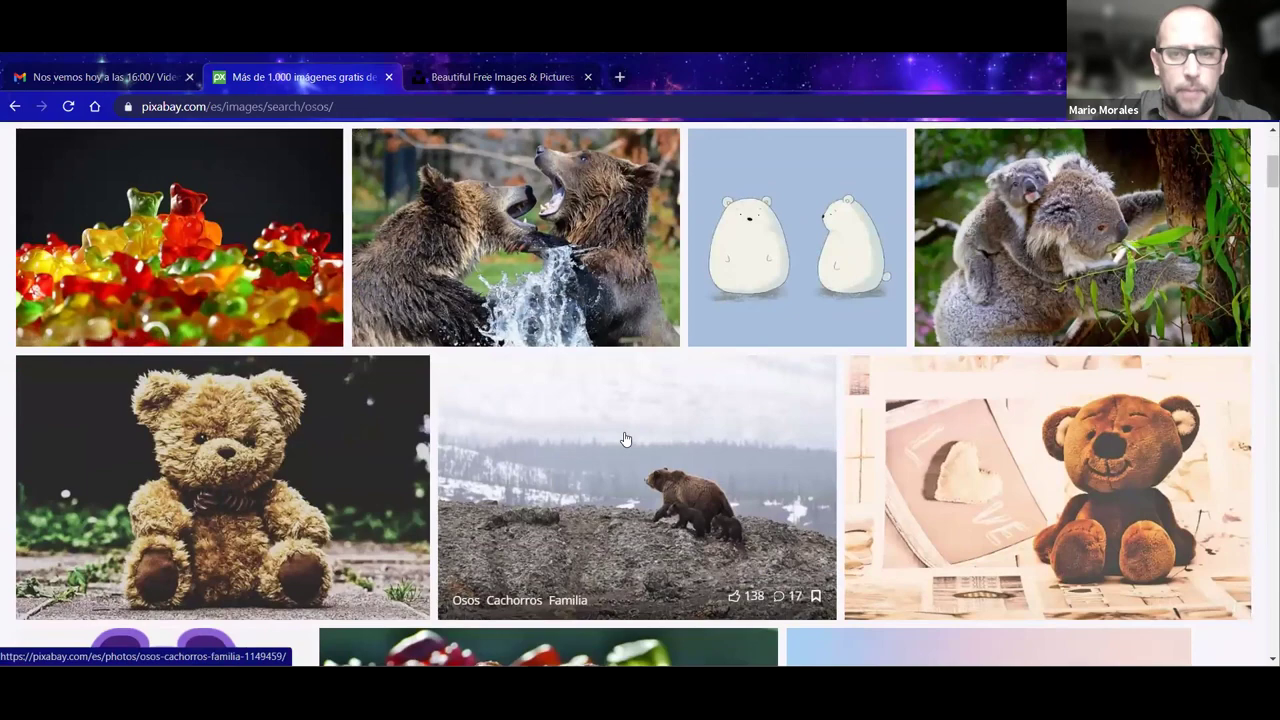
{"action": "scroll", "coordinate": [625, 440], "scroll_direction": "down", "scroll_amount": 3}
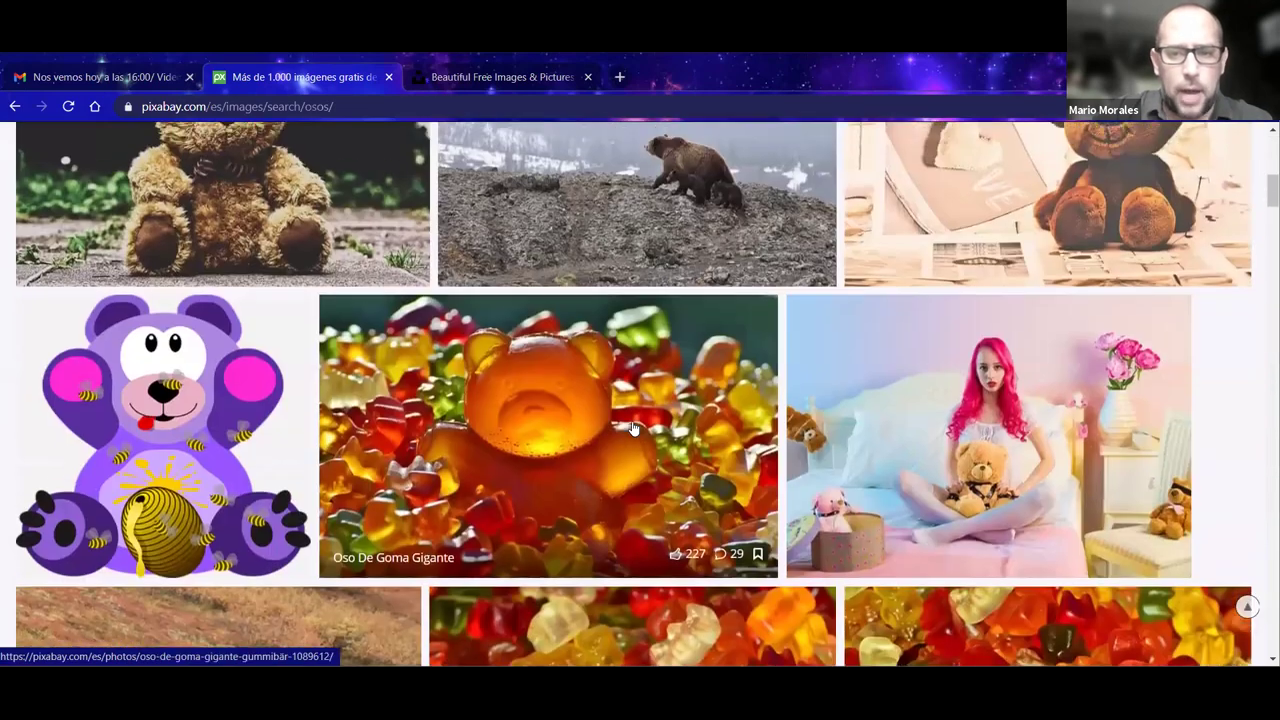
{"action": "scroll", "coordinate": [632, 428], "scroll_direction": "down", "scroll_amount": 1}
{"action": "scroll", "coordinate": [700, 452], "scroll_direction": "down", "scroll_amount": 2}
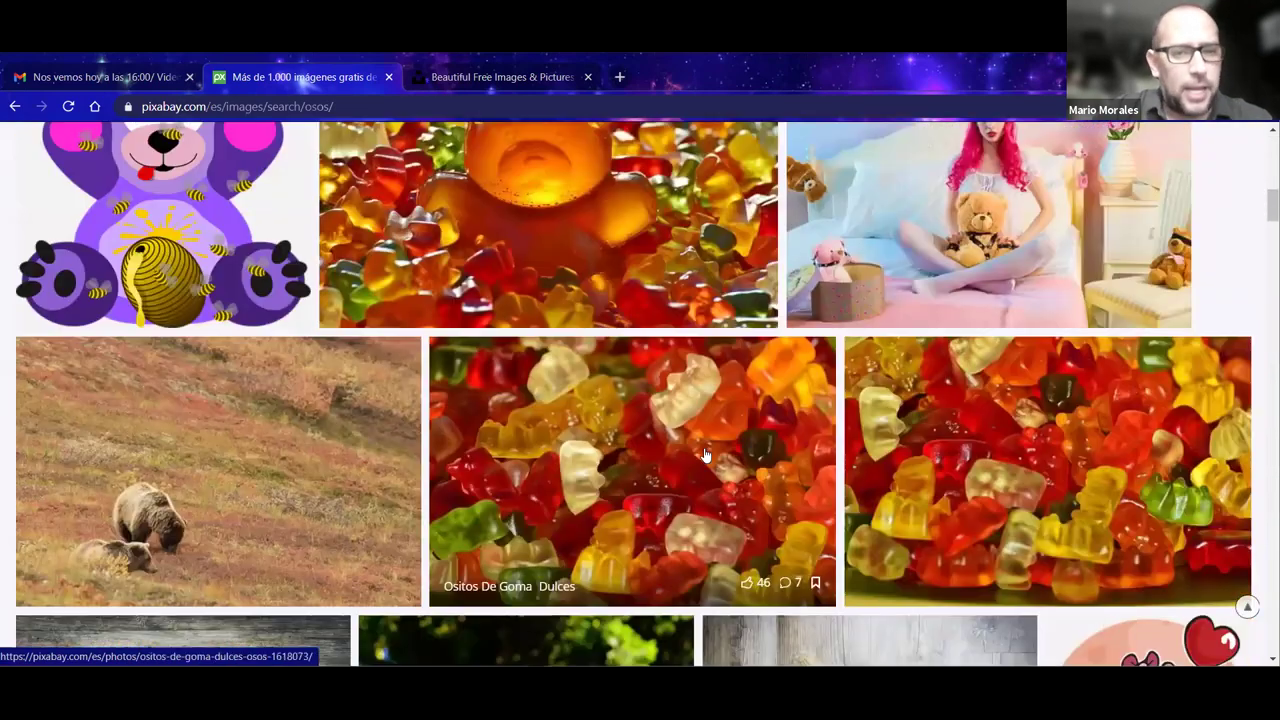
{"action": "scroll", "coordinate": [705, 455], "scroll_direction": "down", "scroll_amount": 6}
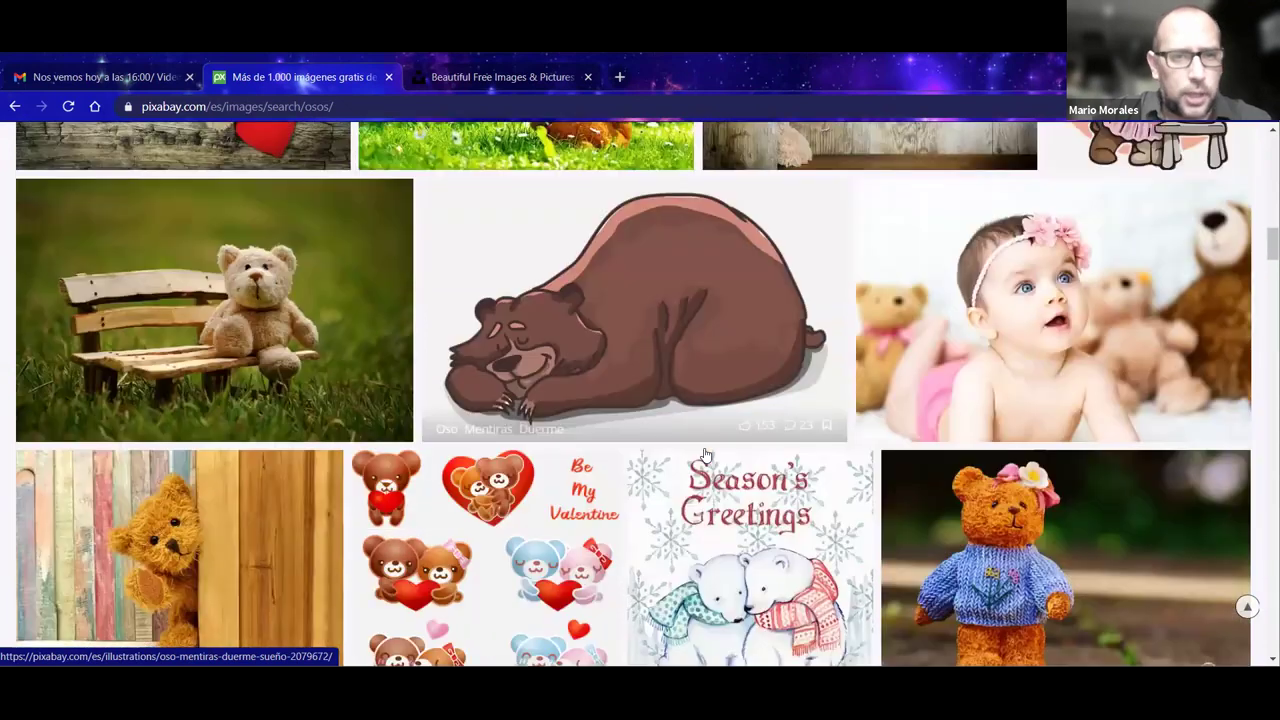
{"action": "scroll", "coordinate": [705, 455], "scroll_direction": "up", "scroll_amount": 12}
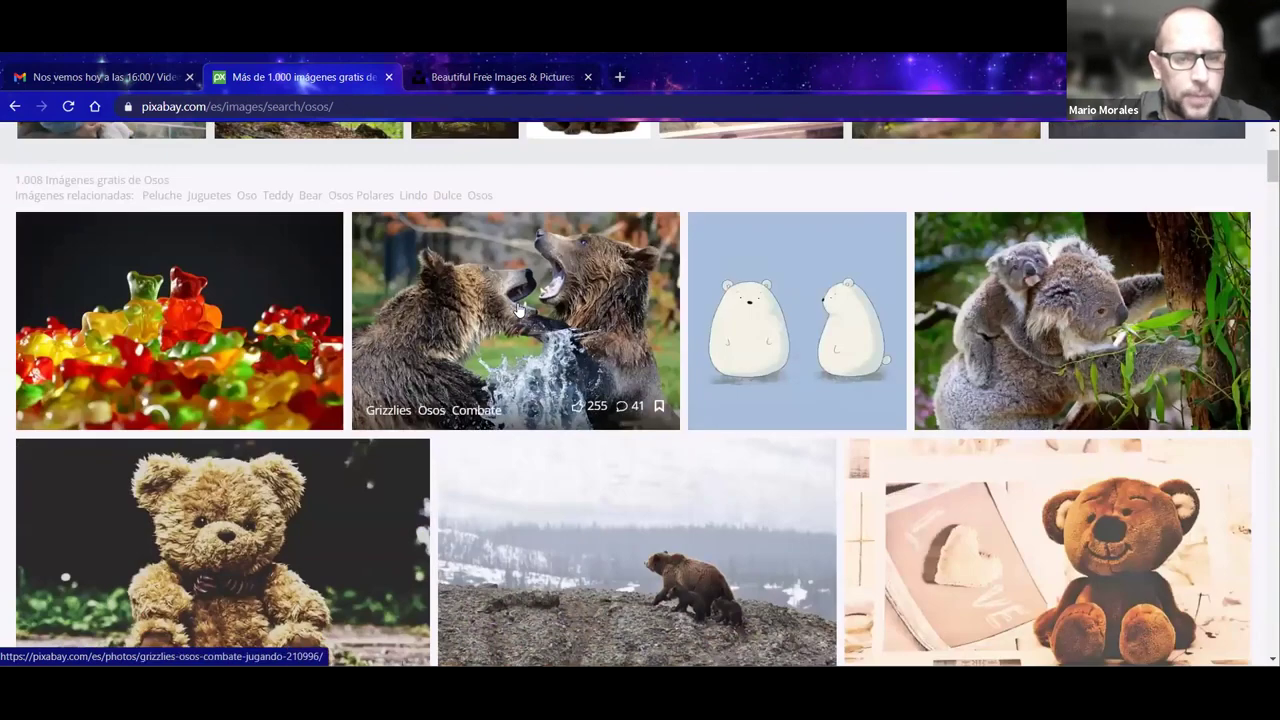
{"action": "left_click", "coordinate": [519, 310]}
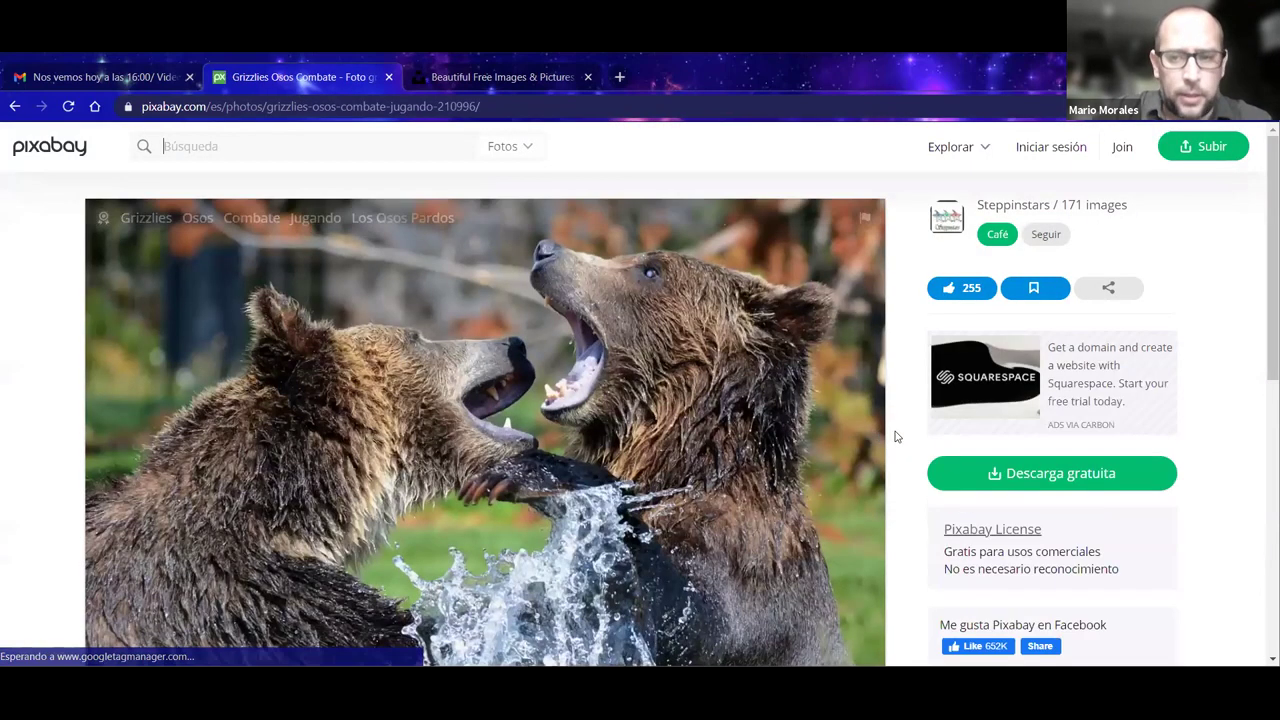
Step: Try to download the grizzlies photo as a 1920×1280 JPG into the Descargas folder, completing the robot check
{"action": "scroll", "coordinate": [908, 427], "scroll_direction": "down", "scroll_amount": 1}
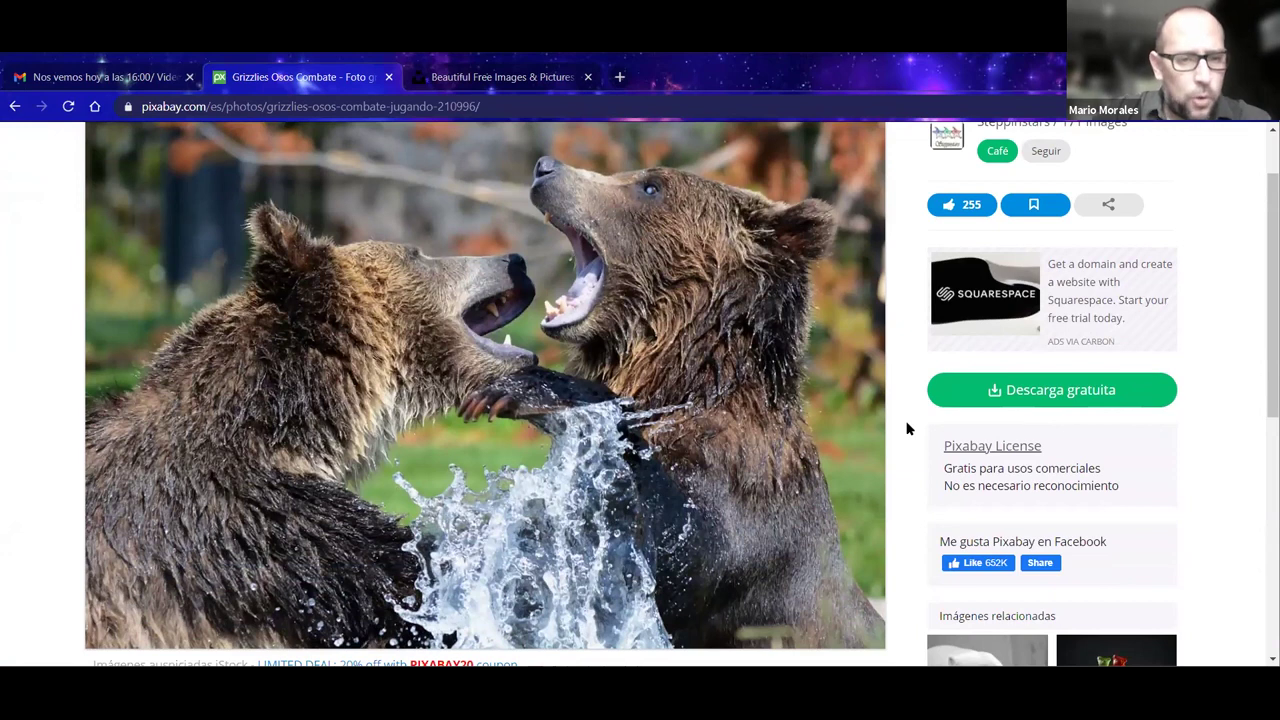
{"action": "left_click", "coordinate": [1031, 396]}
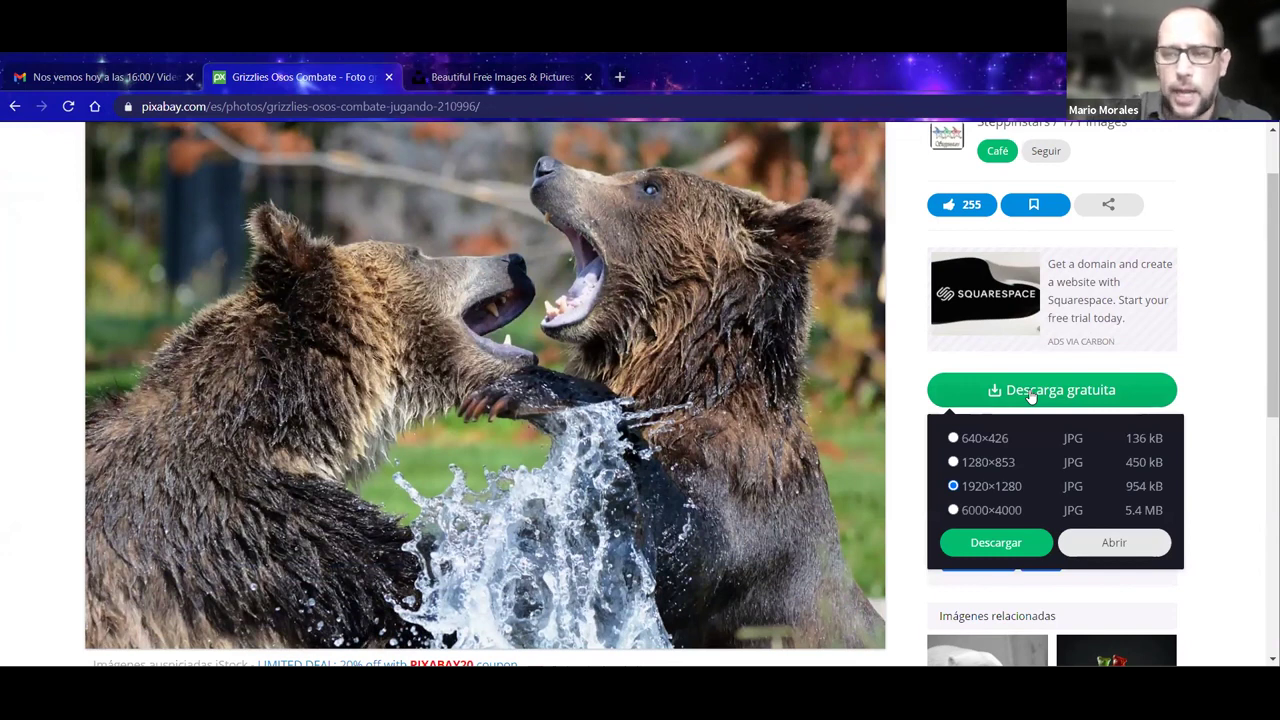
{"action": "left_click", "coordinate": [996, 546]}
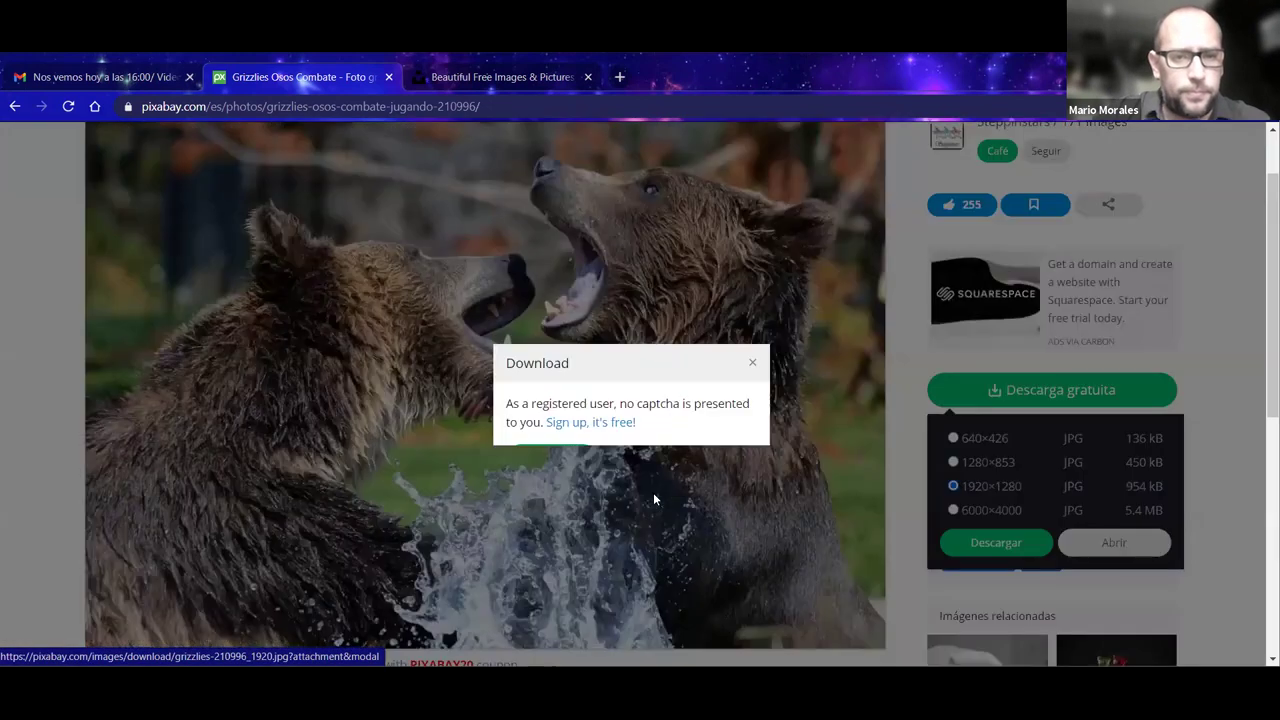
{"action": "left_click", "coordinate": [526, 414]}
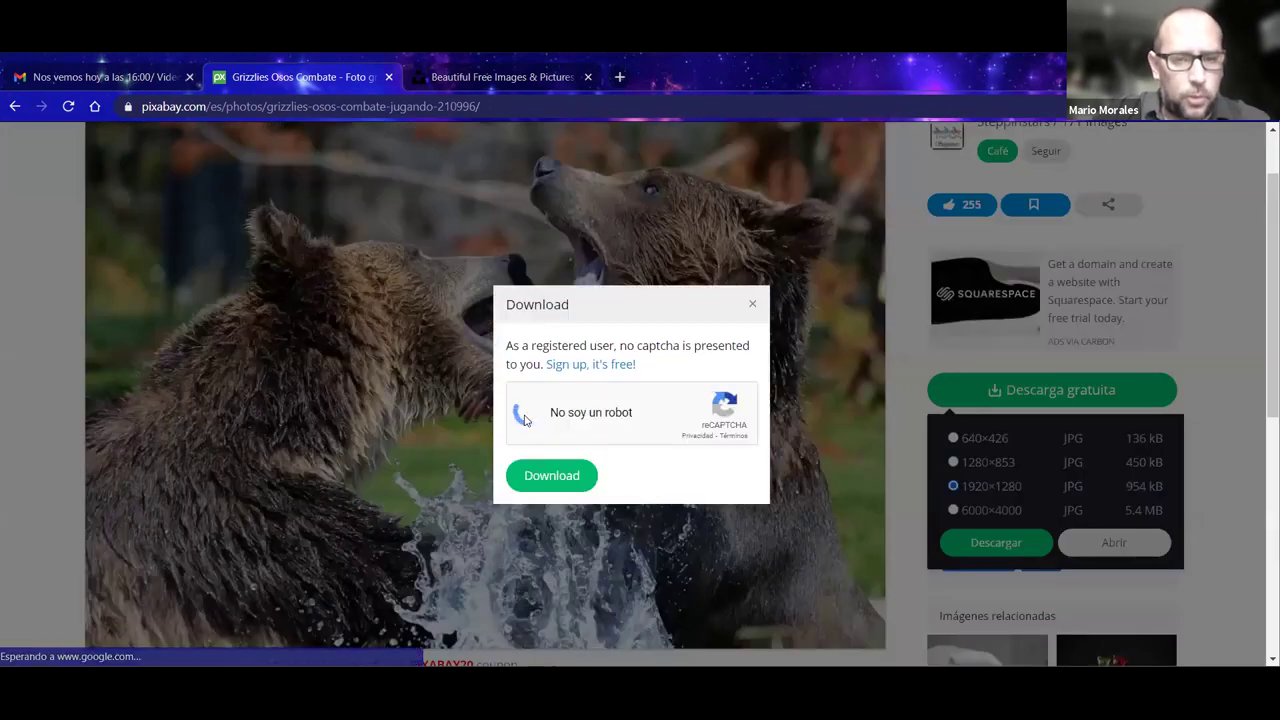
{"action": "left_click", "coordinate": [549, 476]}
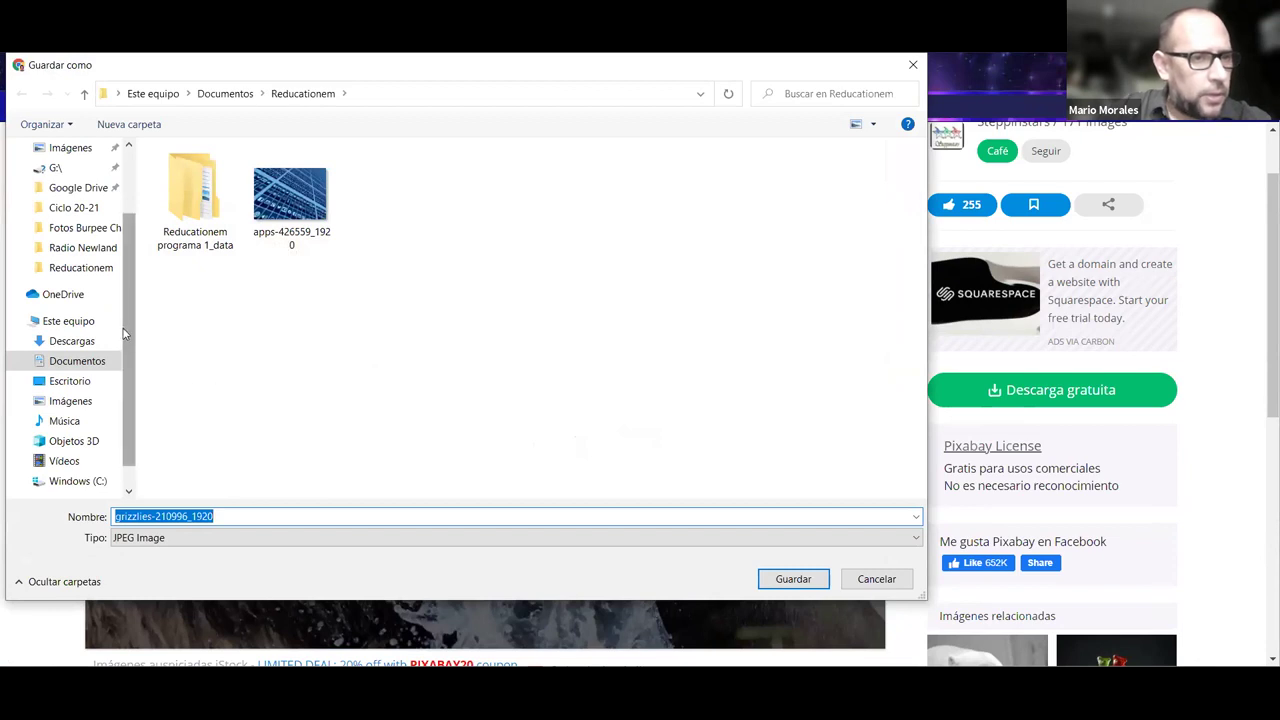
{"action": "left_click", "coordinate": [66, 342]}
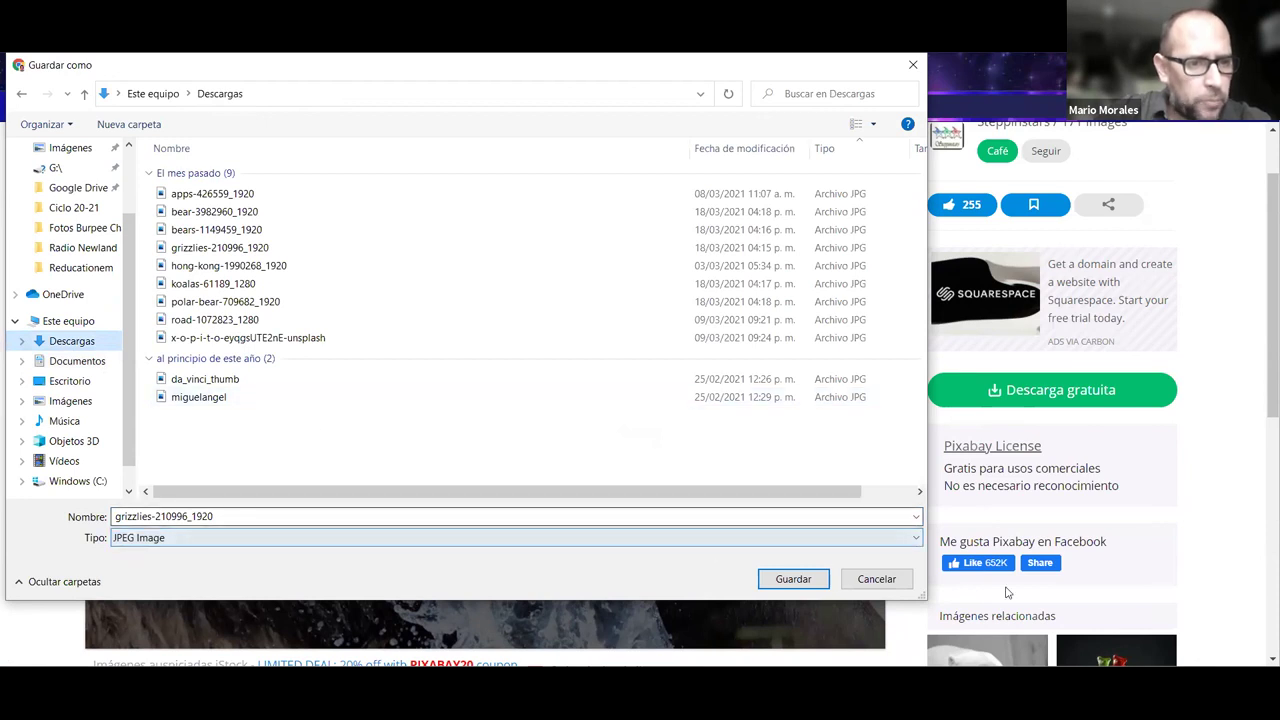
{"action": "left_click", "coordinate": [864, 584]}
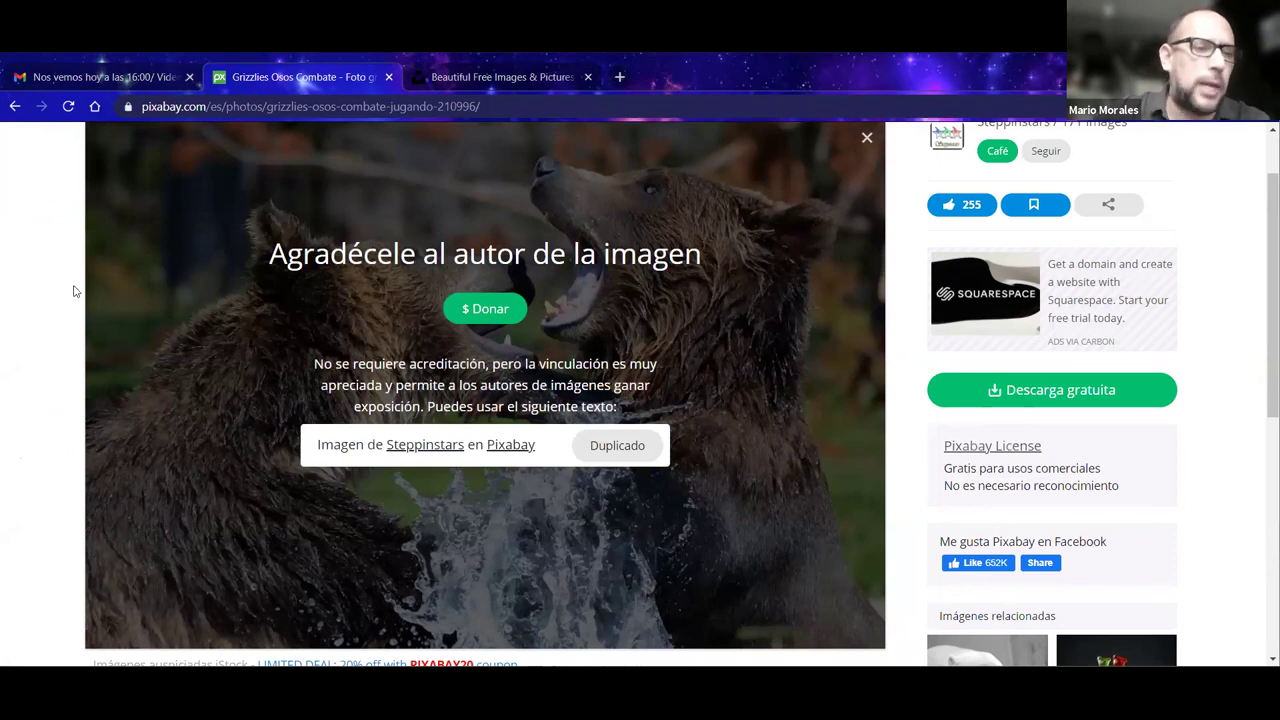
{"action": "scroll", "coordinate": [55, 298], "scroll_direction": "up", "scroll_amount": 1}
{"action": "scroll", "coordinate": [57, 300], "scroll_direction": "down", "scroll_amount": 1}
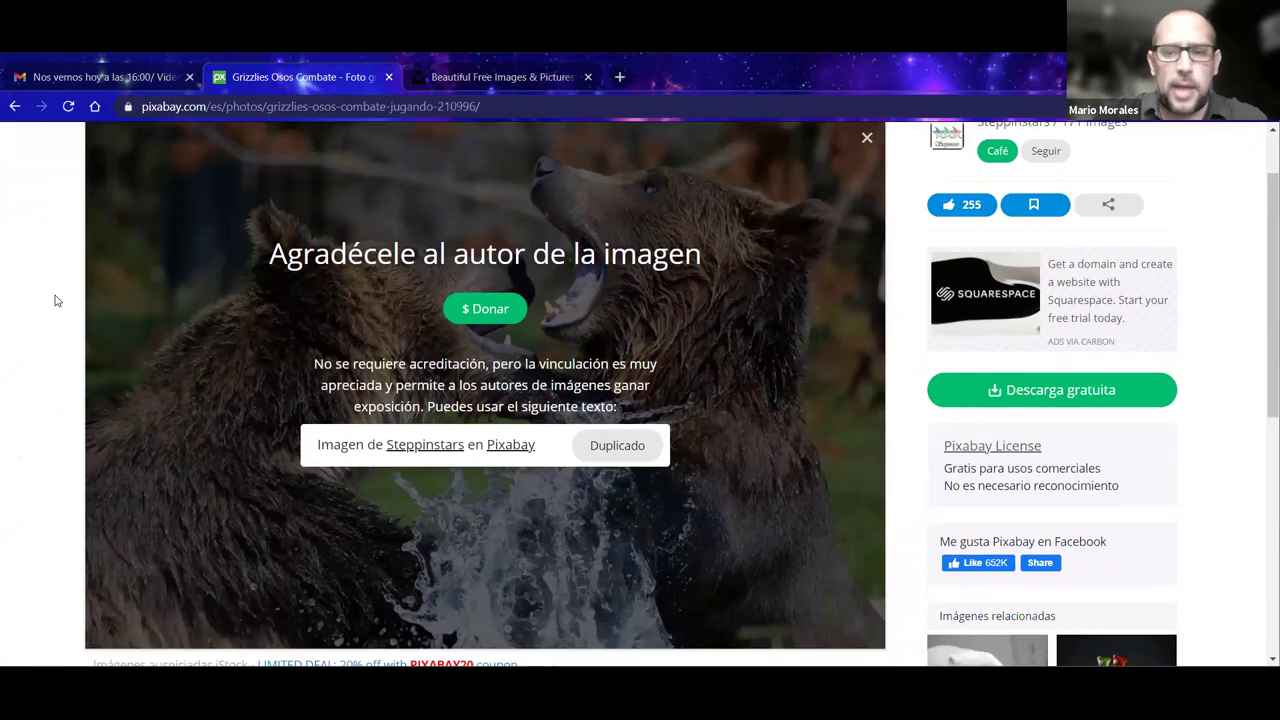
{"action": "scroll", "coordinate": [55, 300], "scroll_direction": "up", "scroll_amount": 1}
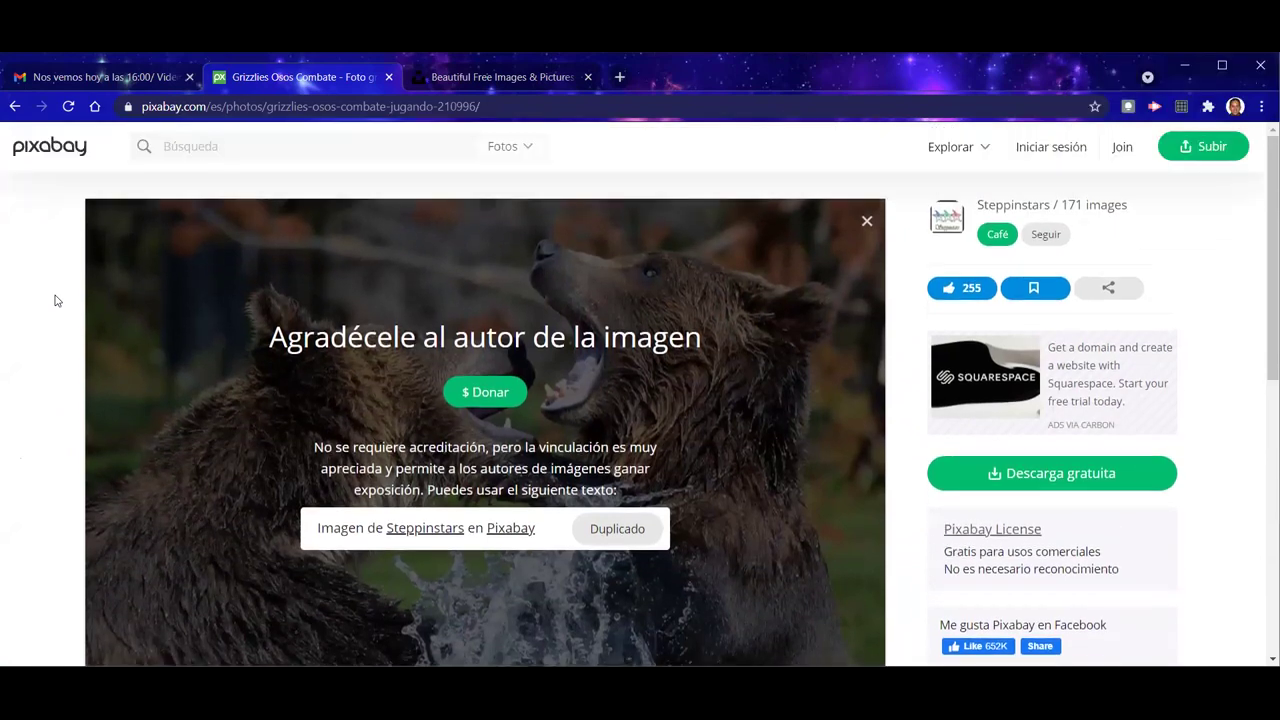
{"action": "scroll", "coordinate": [55, 299], "scroll_direction": "down", "scroll_amount": 1}
{"action": "scroll", "coordinate": [51, 297], "scroll_direction": "up", "scroll_amount": 1}
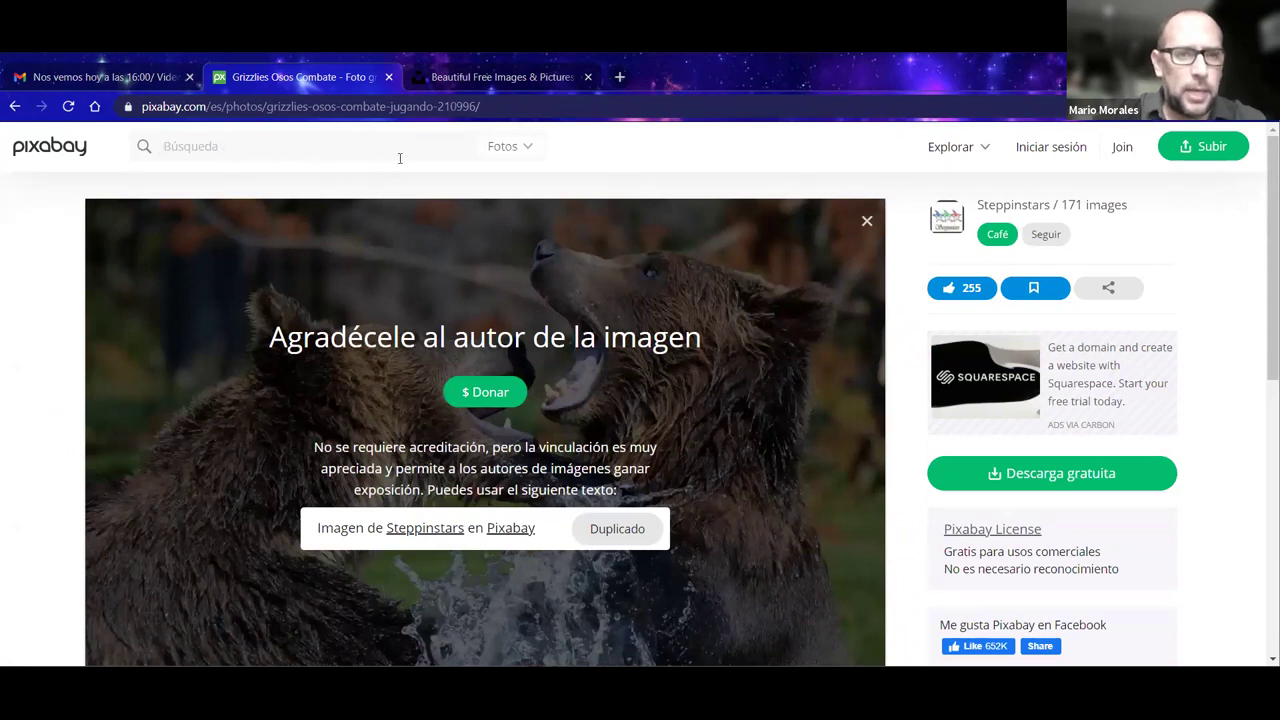
Step: Change the search type to Videos, search for "osos" and look through the results
{"action": "left_click", "coordinate": [528, 148]}
{"action": "left_click", "coordinate": [390, 303]}
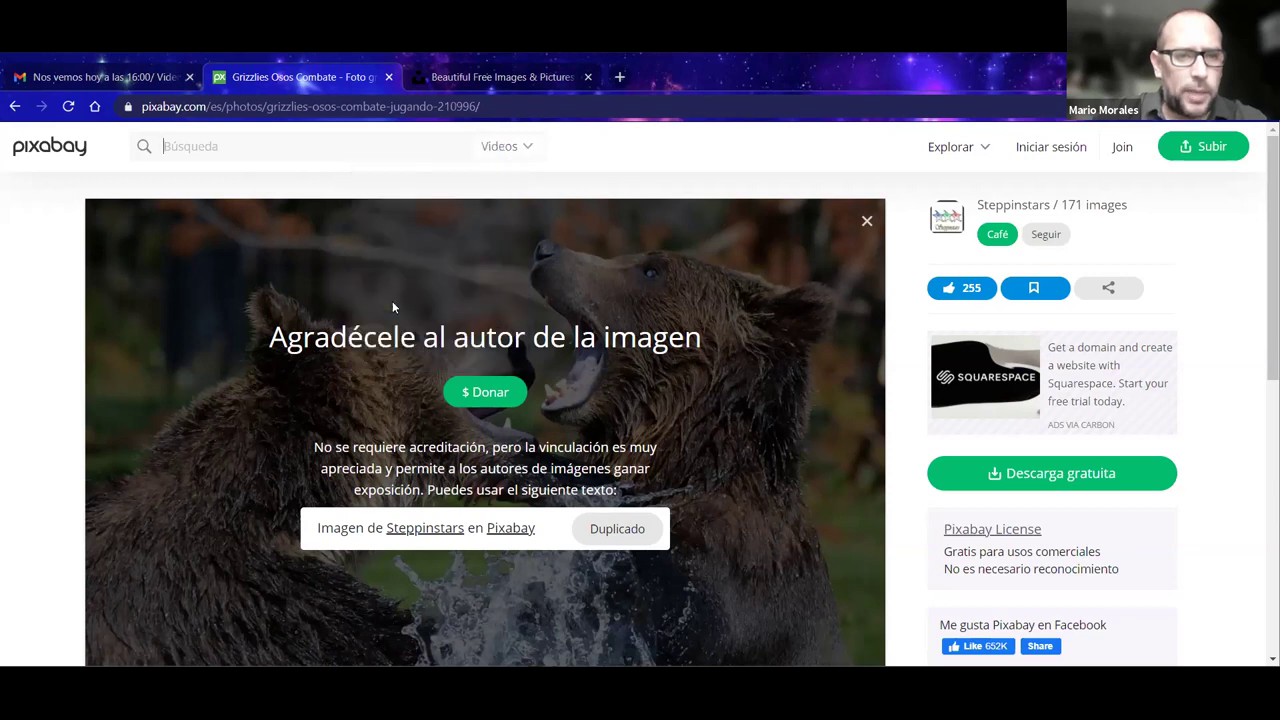
{"action": "type", "text": "osos"}
{"action": "key", "text": "Return"}
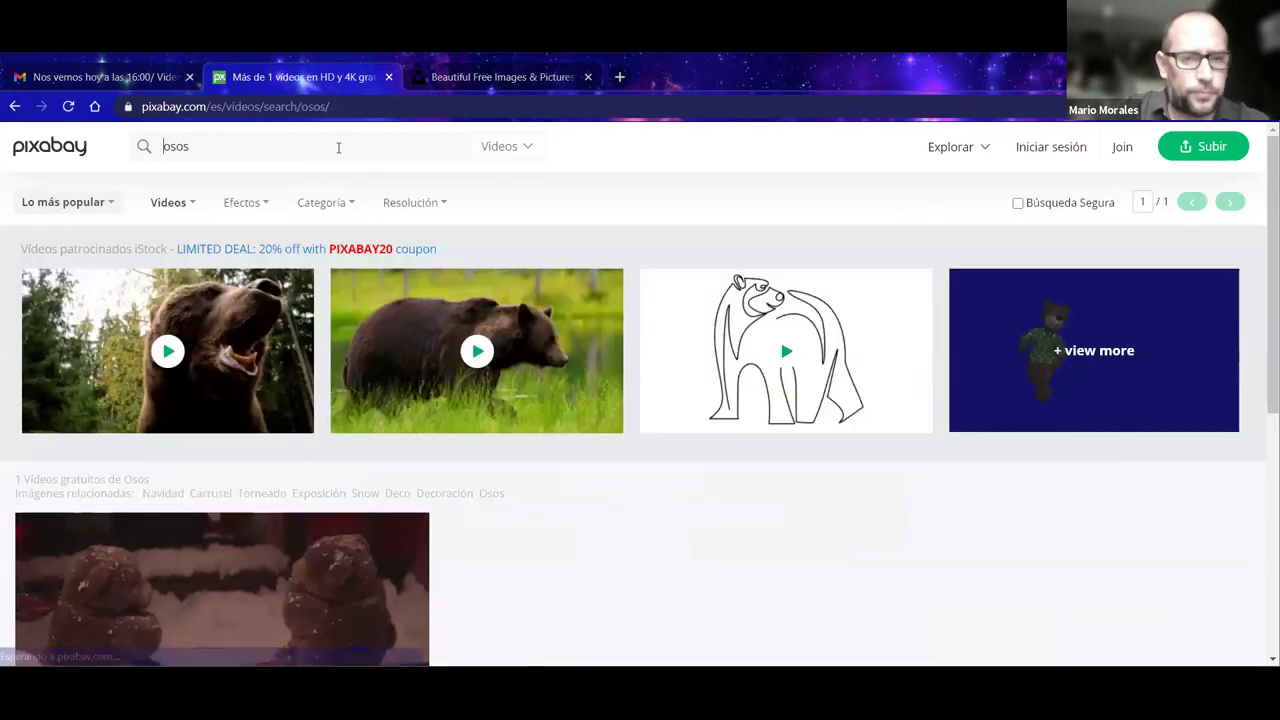
{"action": "scroll", "coordinate": [538, 384], "scroll_direction": "down", "scroll_amount": 3}
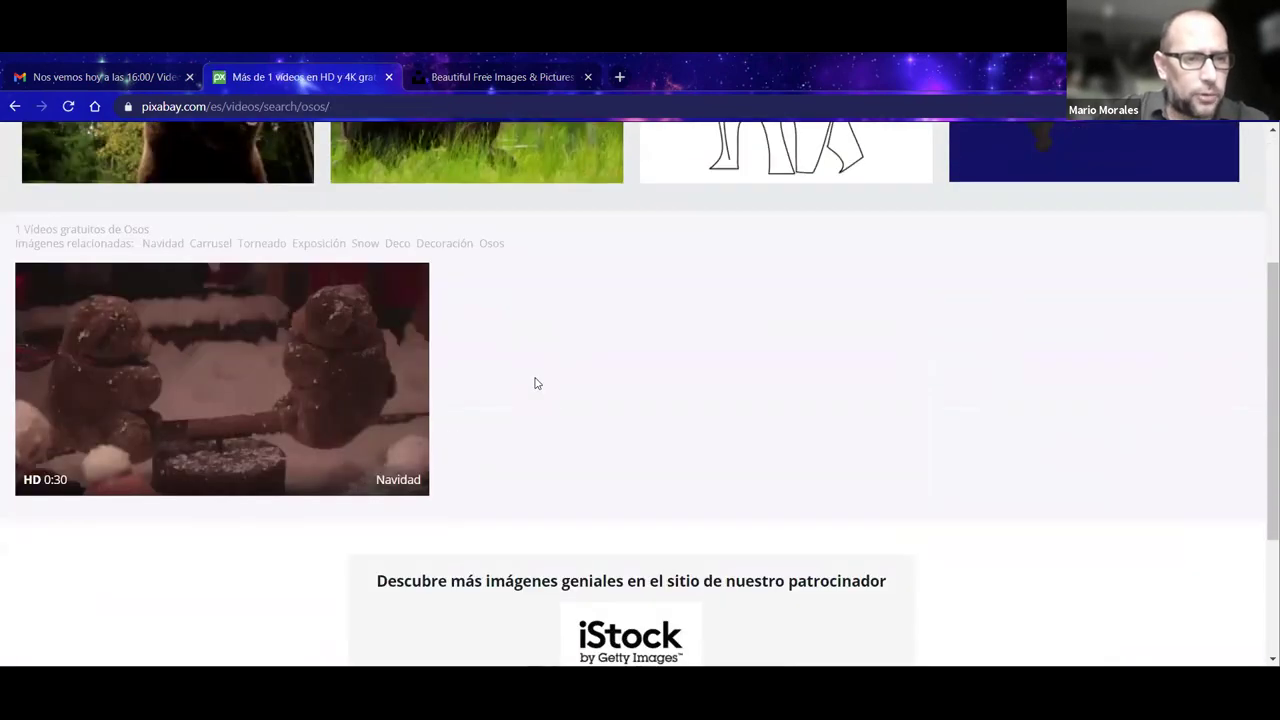
{"action": "scroll", "coordinate": [534, 380], "scroll_direction": "up", "scroll_amount": 3}
Step: Search the videos for "bear" instead and open the 1:15 clip of the brown bear beside the bushes
{"action": "left_click", "coordinate": [140, 142]}
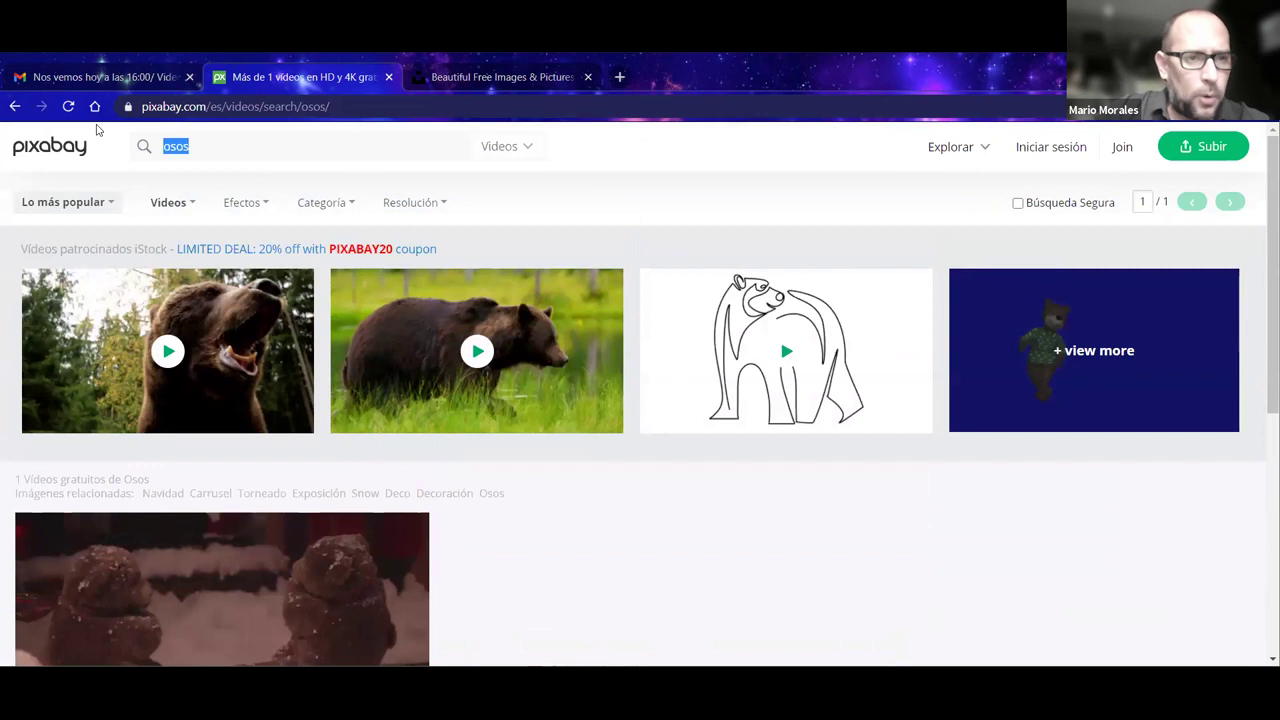
{"action": "type", "text": "bears"}
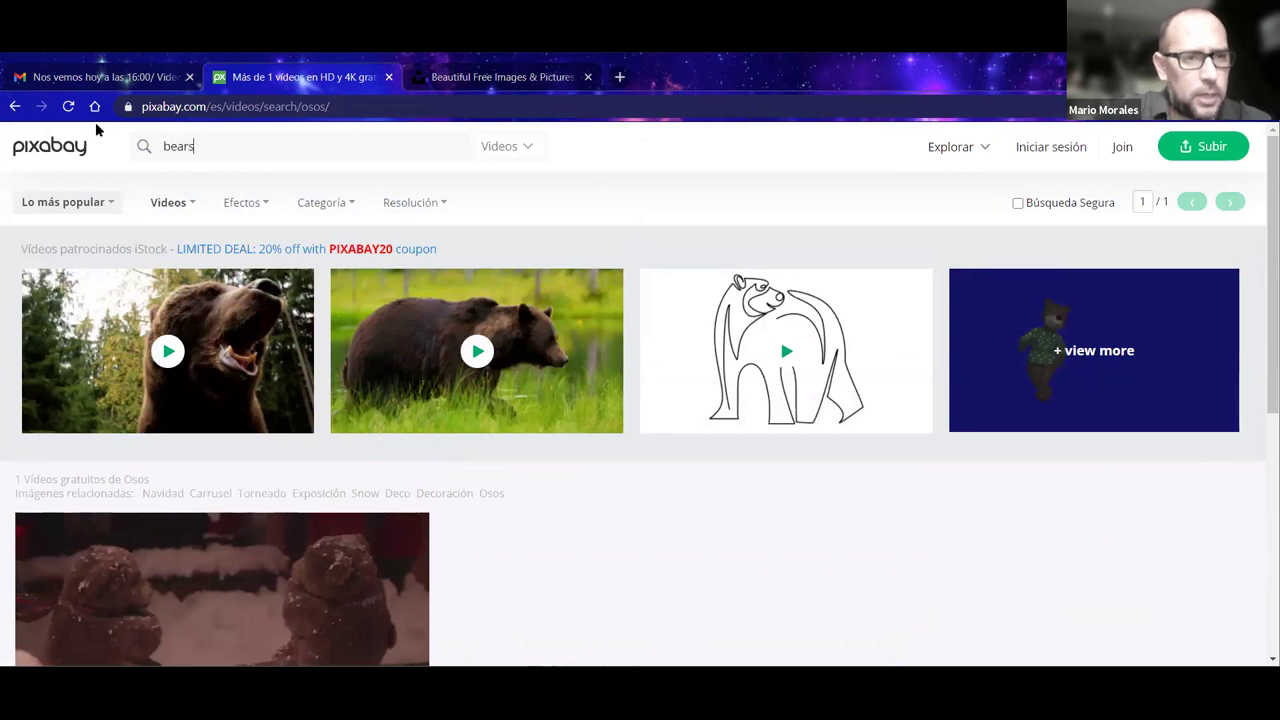
{"action": "key", "text": "BackSpace"}
{"action": "key", "text": "Return"}
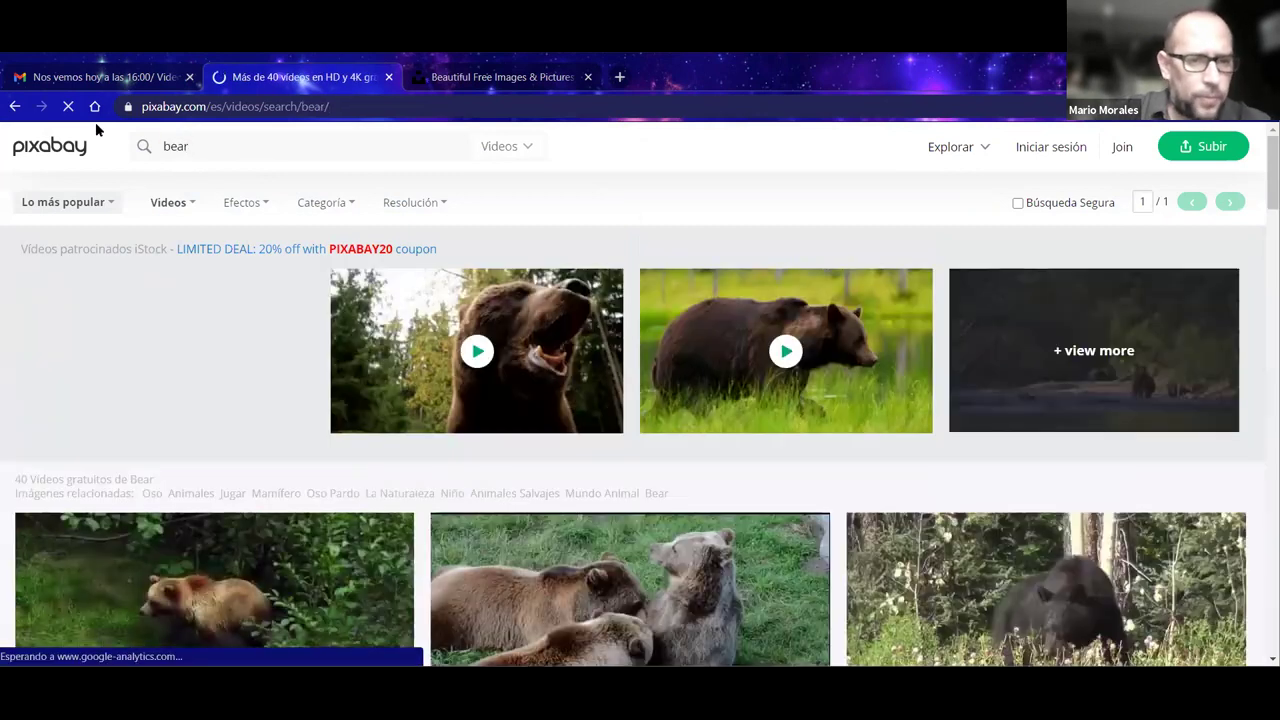
{"action": "scroll", "coordinate": [449, 364], "scroll_direction": "down", "scroll_amount": 3}
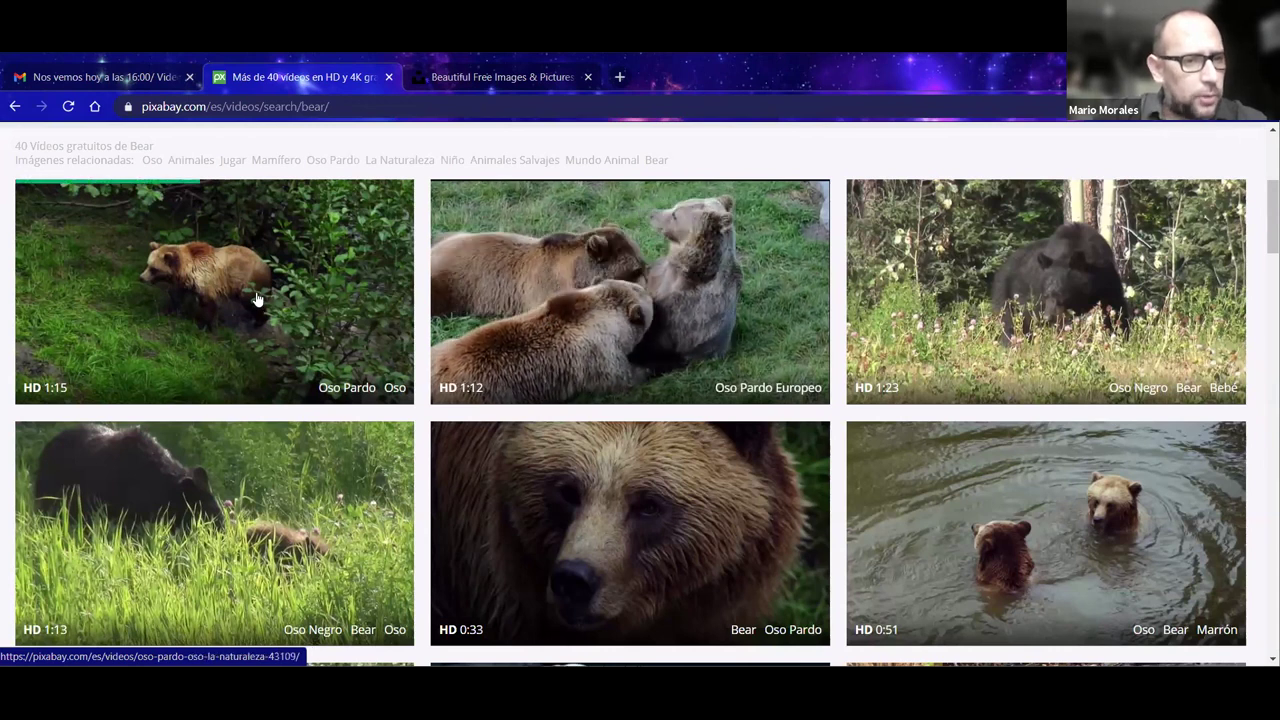
{"action": "left_click", "coordinate": [206, 302]}
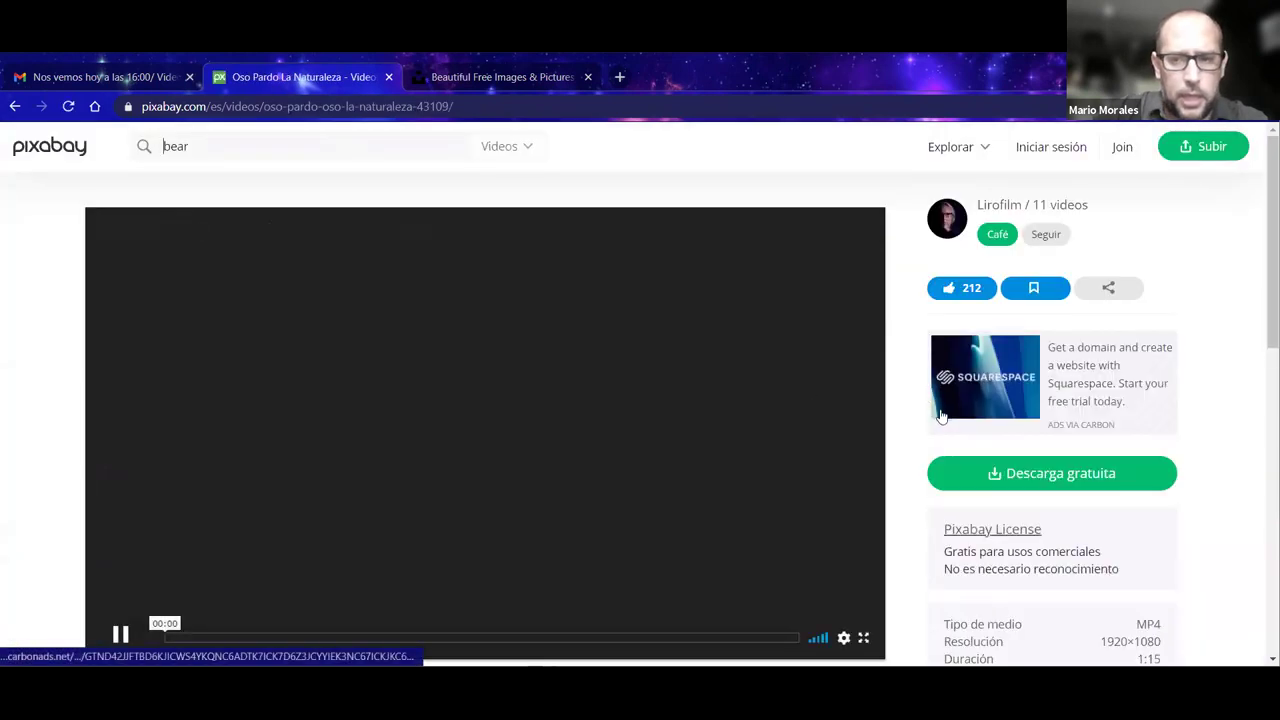
Step: Try to download the brown bear video as the 54.5 MB 1920×1080 MP4 into the Descargas folder
{"action": "scroll", "coordinate": [966, 390], "scroll_direction": "down", "scroll_amount": 3}
{"action": "scroll", "coordinate": [966, 390], "scroll_direction": "up", "scroll_amount": 3}
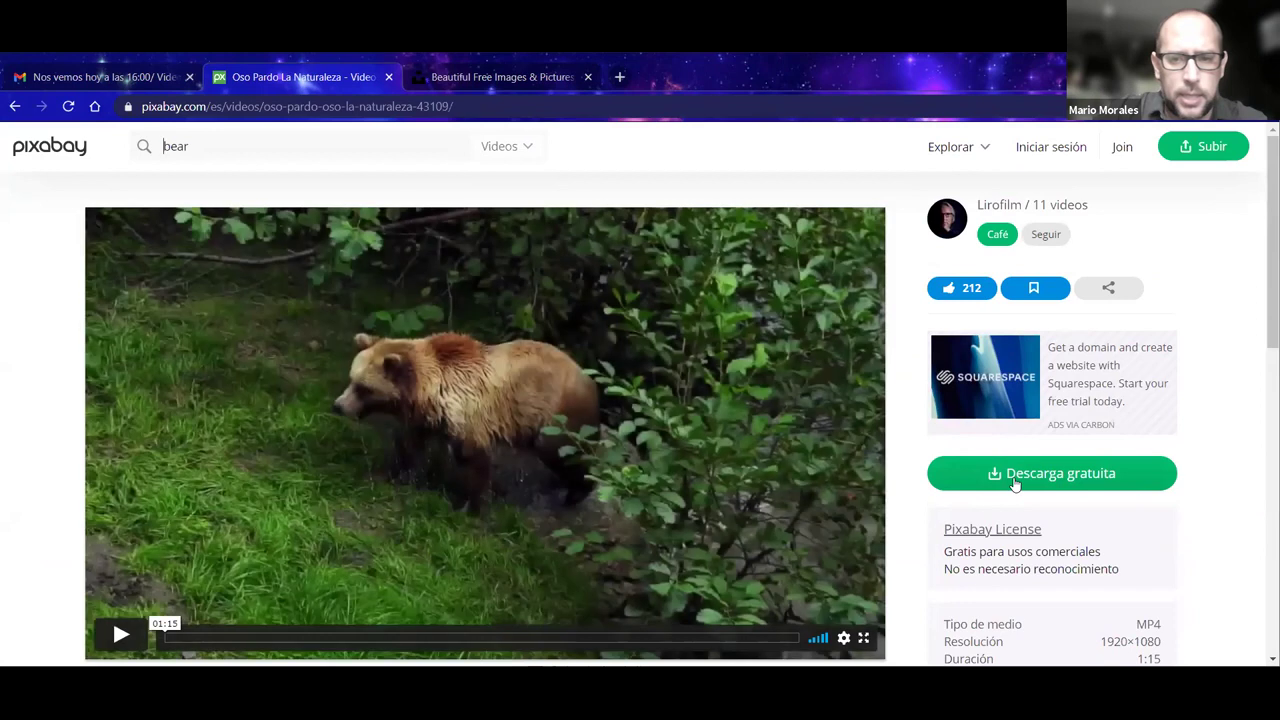
{"action": "left_click", "coordinate": [1015, 478]}
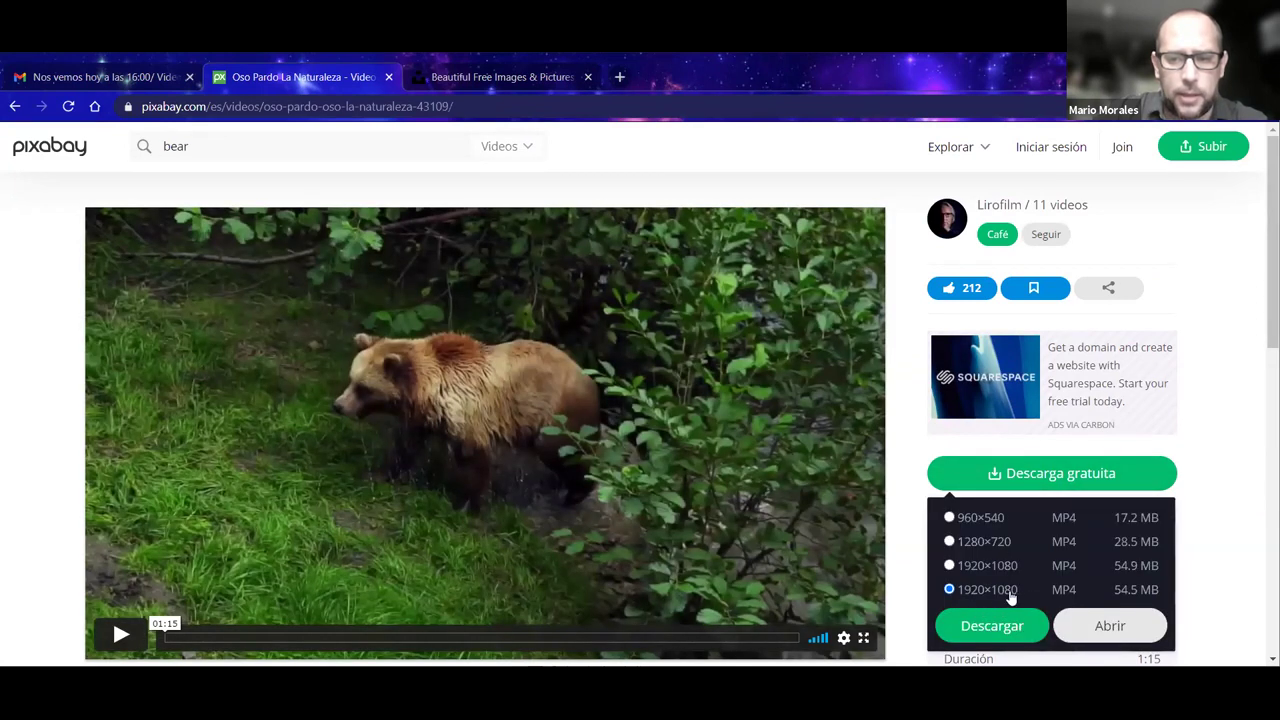
{"action": "left_click", "coordinate": [1002, 634]}
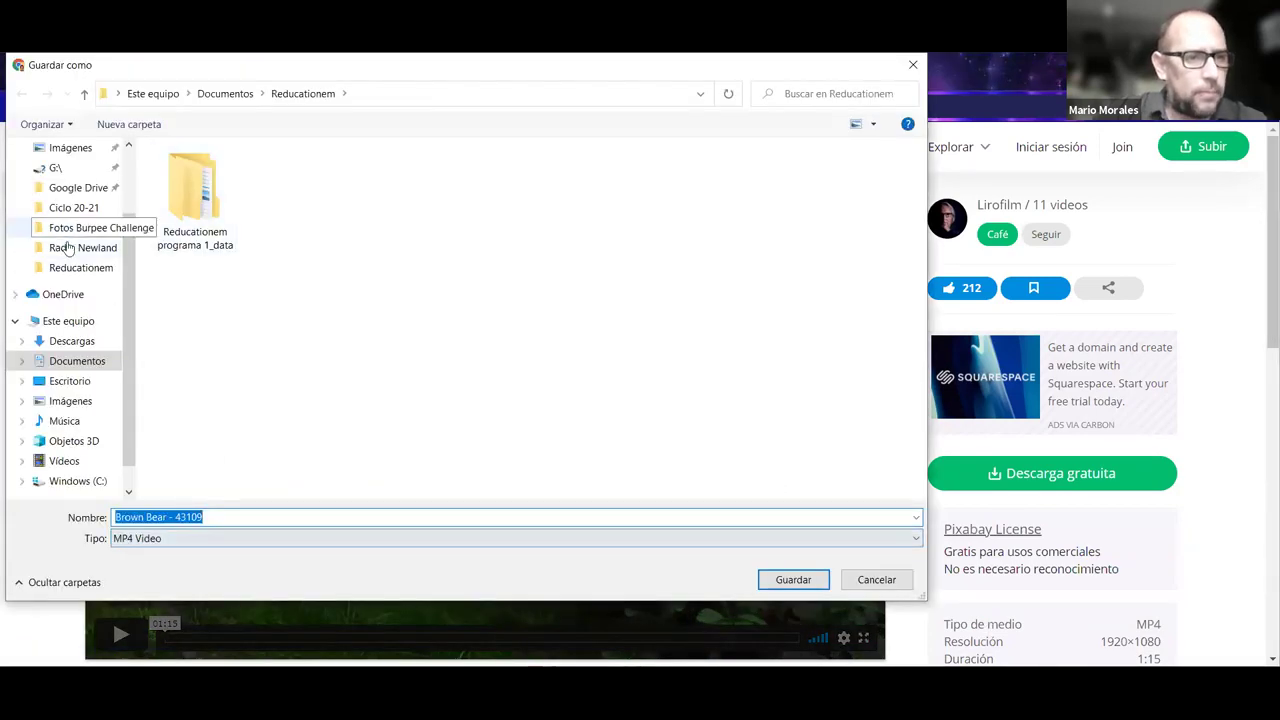
{"action": "left_click", "coordinate": [72, 344]}
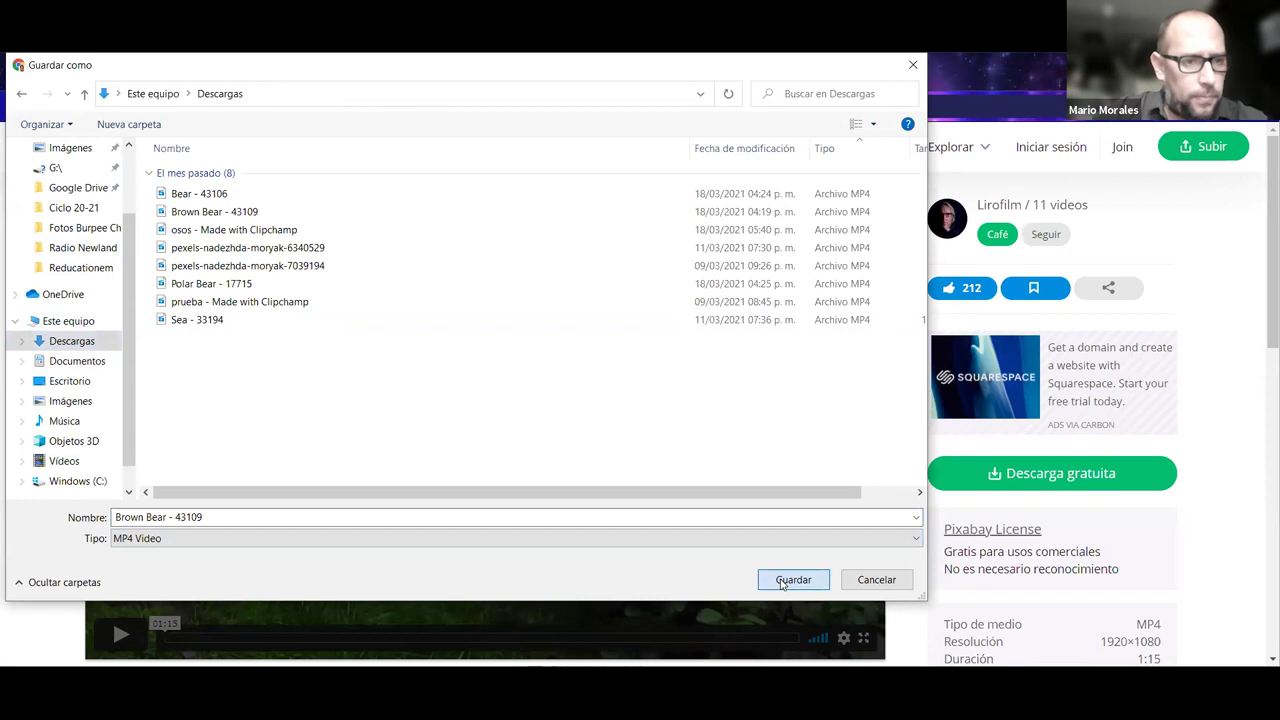
{"action": "left_click", "coordinate": [864, 589]}
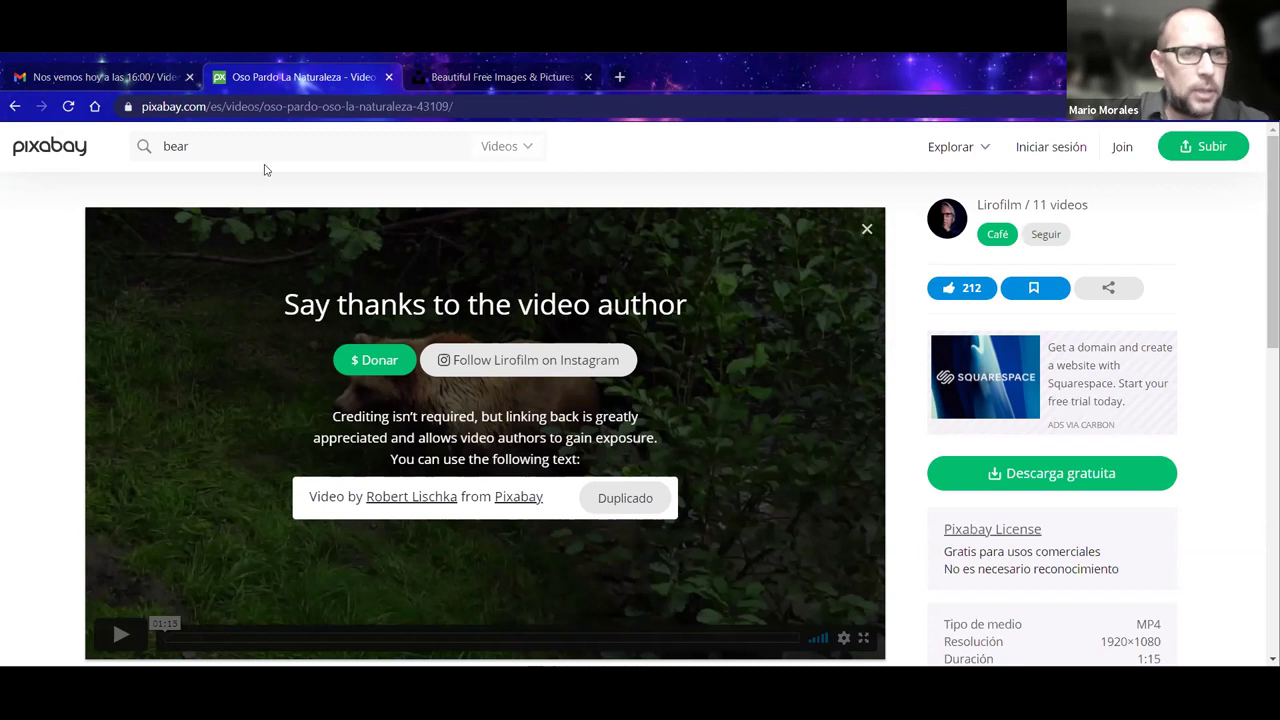
Step: Clear the search text and return to the home page by shortening the page address to pixabay.com
{"action": "key", "text": "ctrl+a"}
{"action": "key", "text": "BackSpace"}
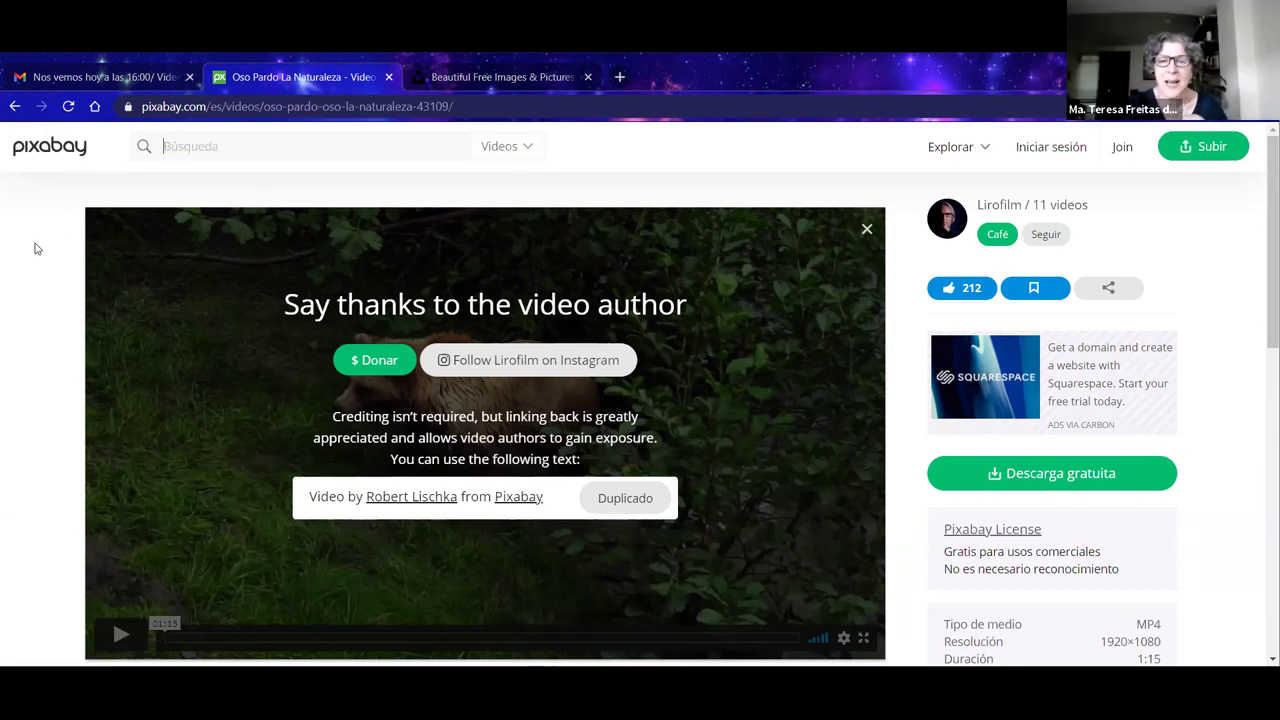
{"action": "left_click", "coordinate": [400, 108]}
{"action": "left_click", "coordinate": [248, 106]}
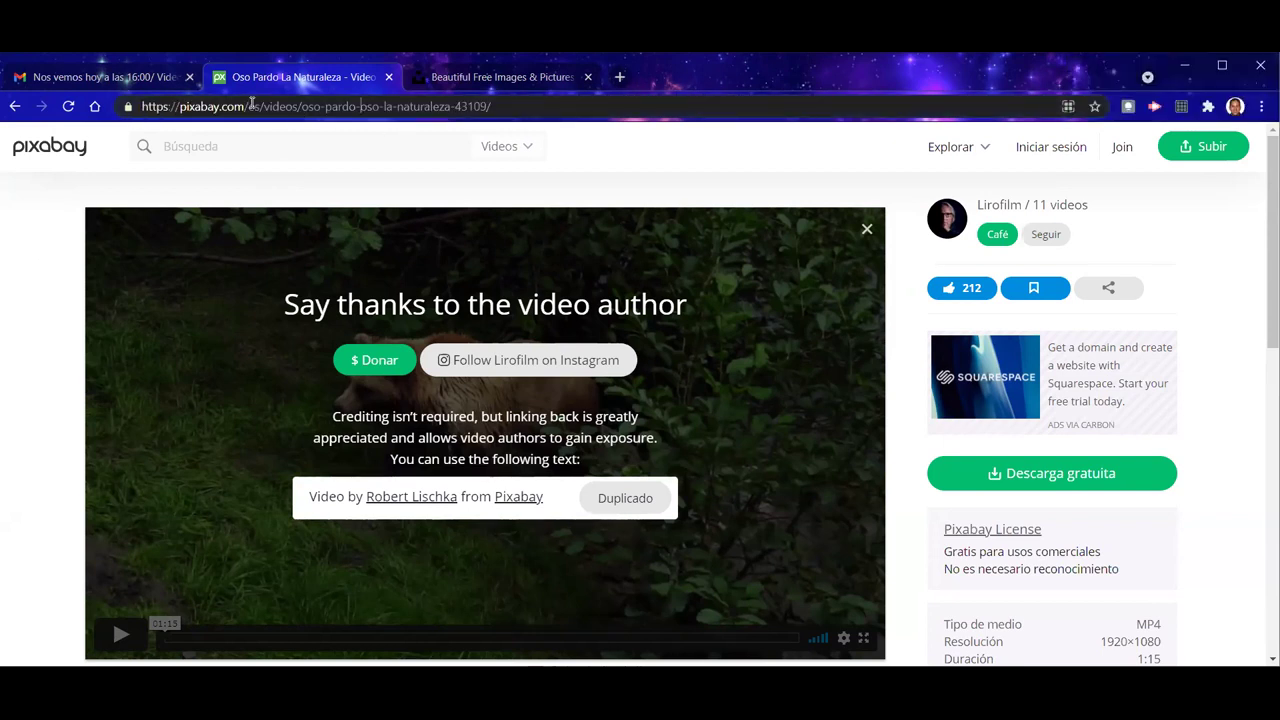
{"action": "left_click_drag", "start_coordinate": [248, 106], "coordinate": [510, 108]}
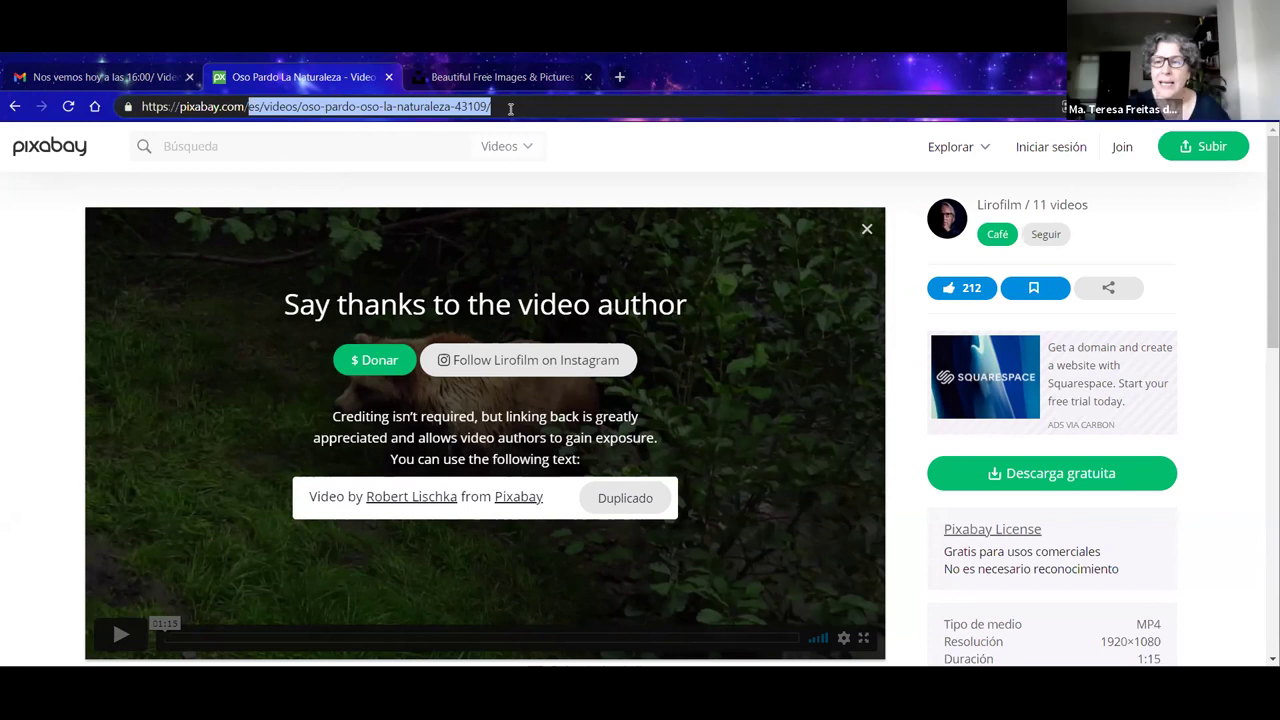
{"action": "key", "text": "BackSpace"}
{"action": "key", "text": "Return"}
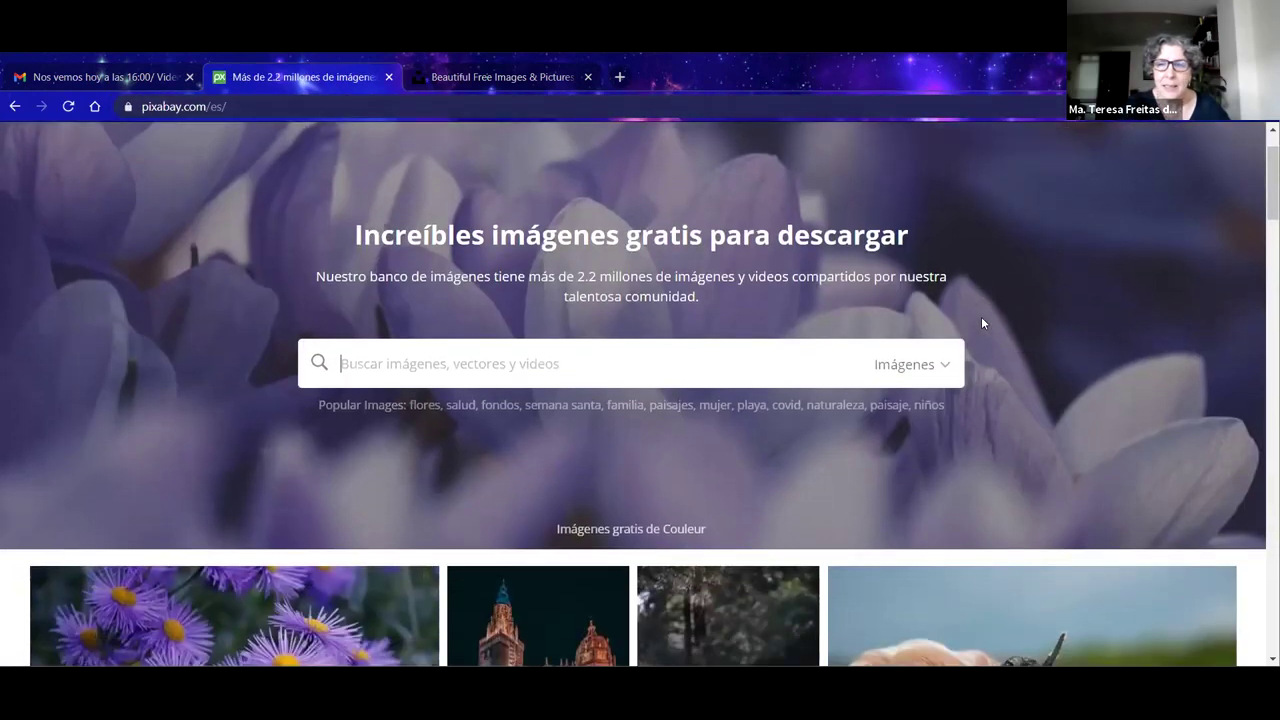
{"action": "scroll", "coordinate": [913, 355], "scroll_direction": "down", "scroll_amount": 2}
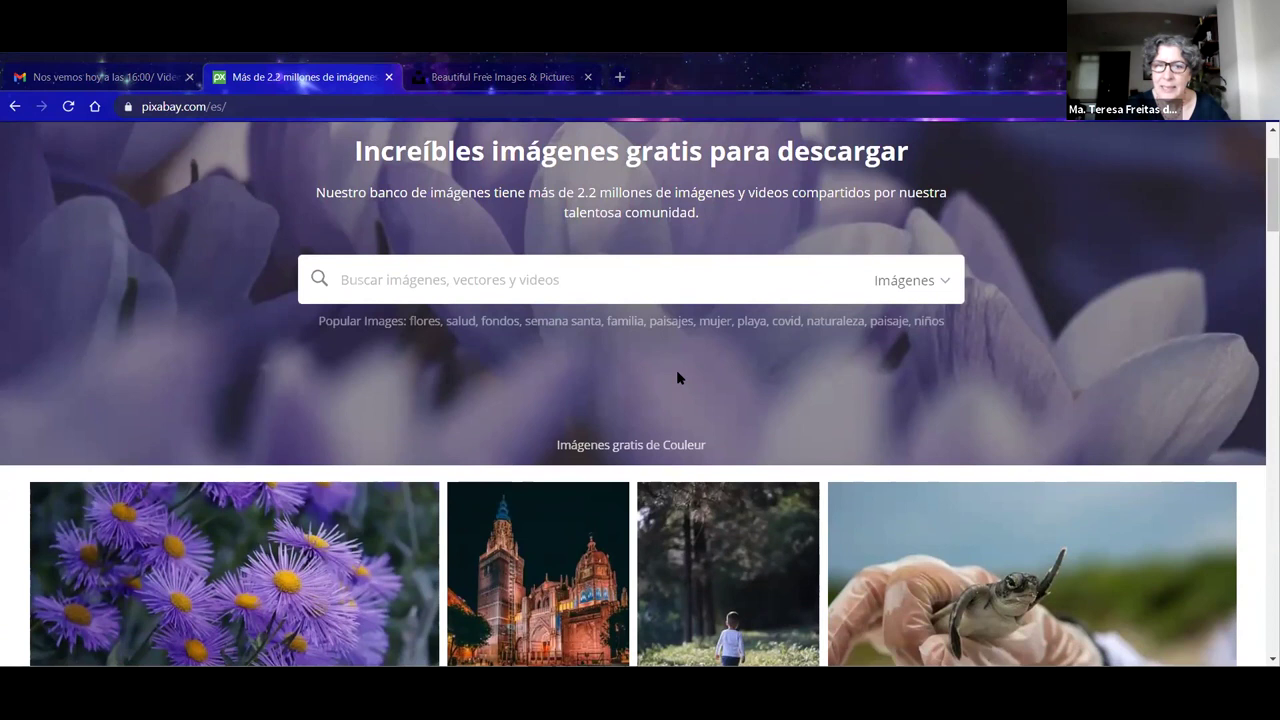
{"action": "scroll", "coordinate": [507, 356], "scroll_direction": "up", "scroll_amount": 2}
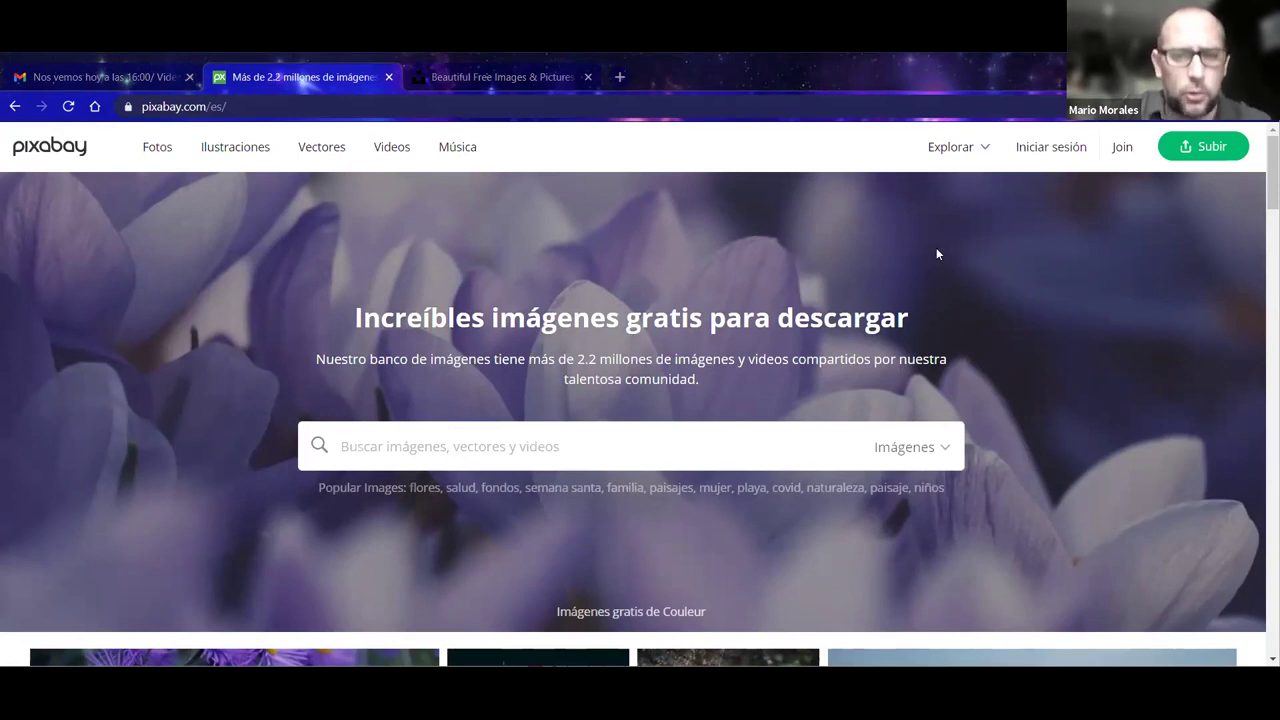
{"action": "scroll", "coordinate": [938, 255], "scroll_direction": "down", "scroll_amount": 2}
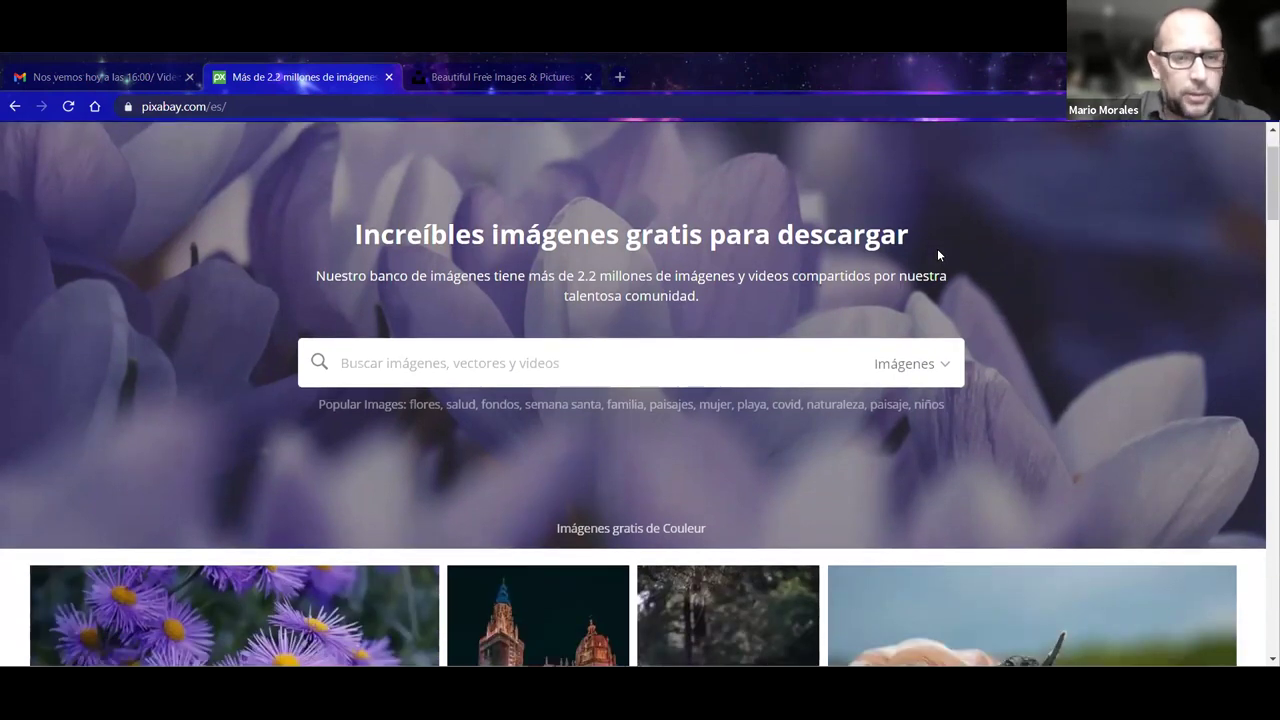
{"action": "scroll", "coordinate": [938, 255], "scroll_direction": "up", "scroll_amount": 2}
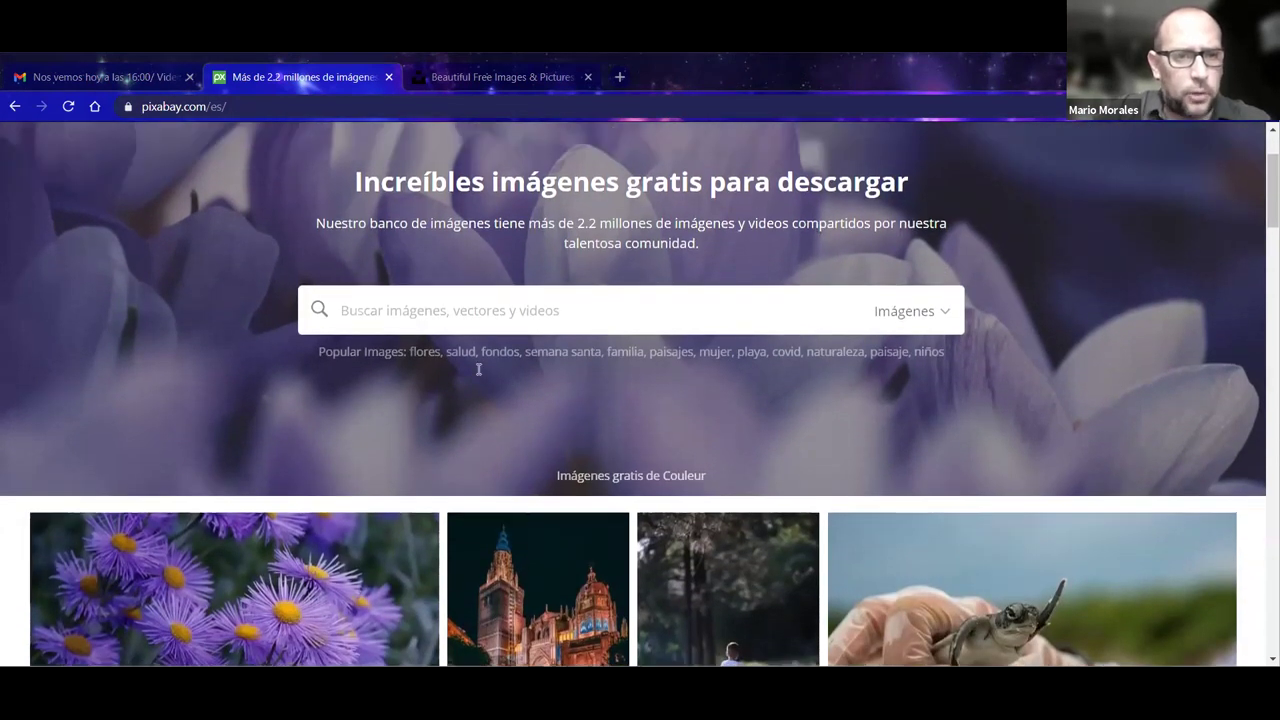
{"action": "scroll", "coordinate": [563, 449], "scroll_direction": "down", "scroll_amount": 1}
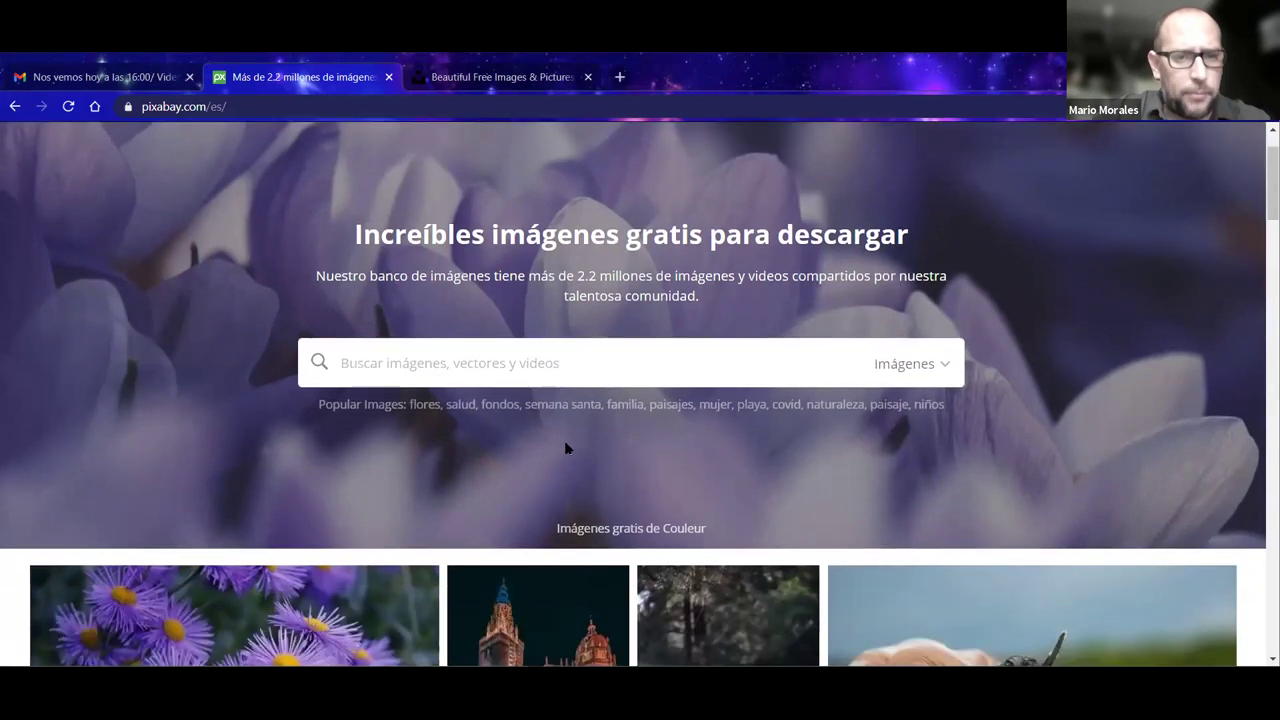
Step: Search the images for "flores" and open the photo of two white butterflies on yellow flowers
{"action": "scroll", "coordinate": [450, 290], "scroll_direction": "down", "scroll_amount": 1}
{"action": "left_click", "coordinate": [448, 288]}
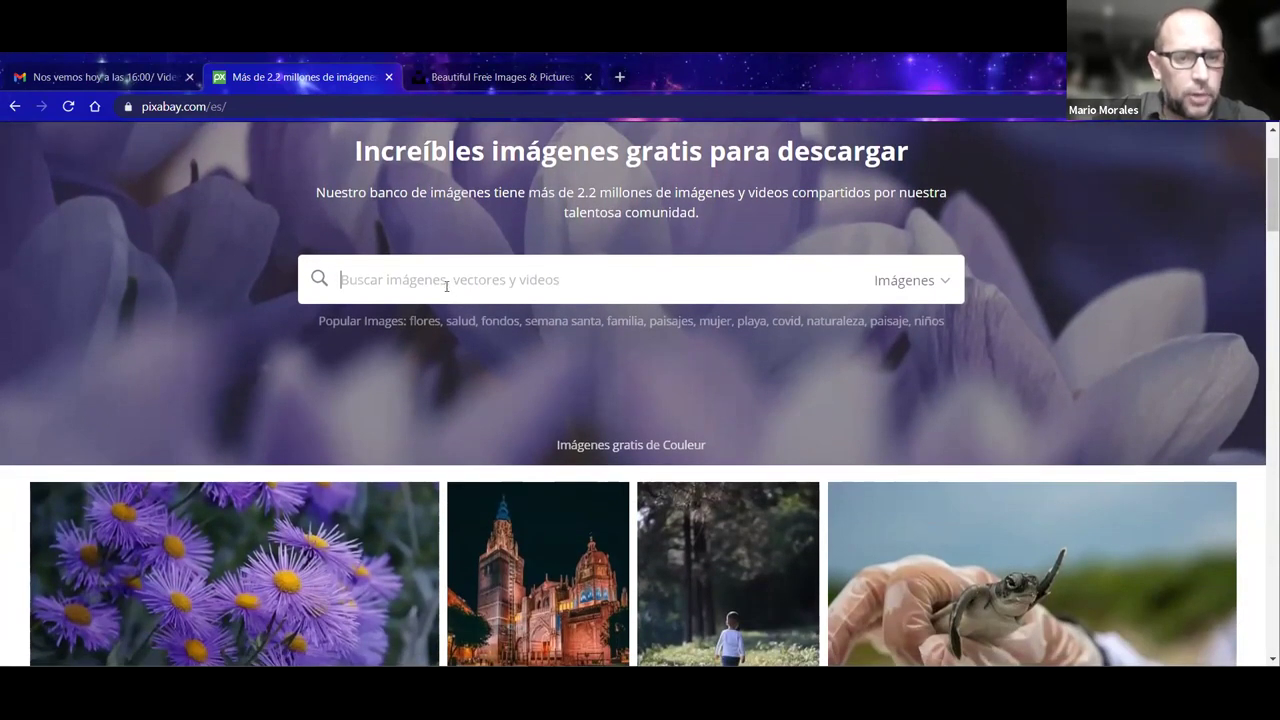
{"action": "type", "text": "flores"}
{"action": "key", "text": "Return"}
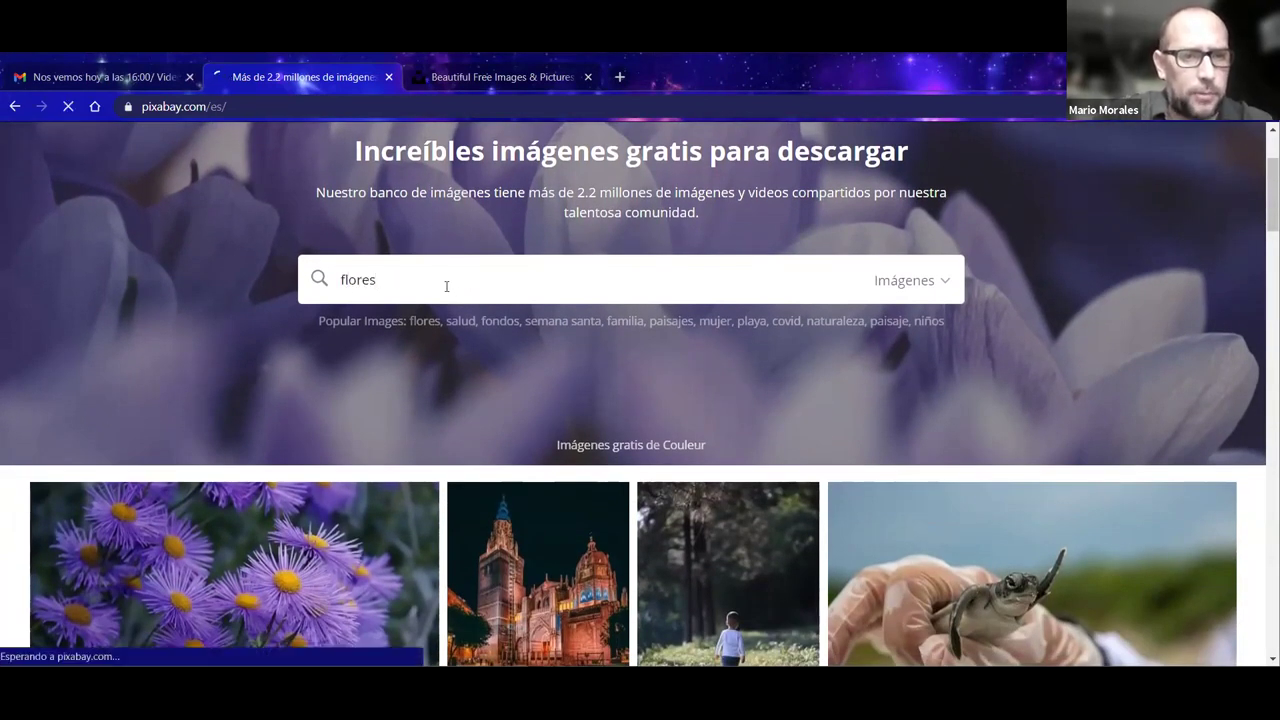
{"action": "scroll", "coordinate": [546, 377], "scroll_direction": "down", "scroll_amount": 2}
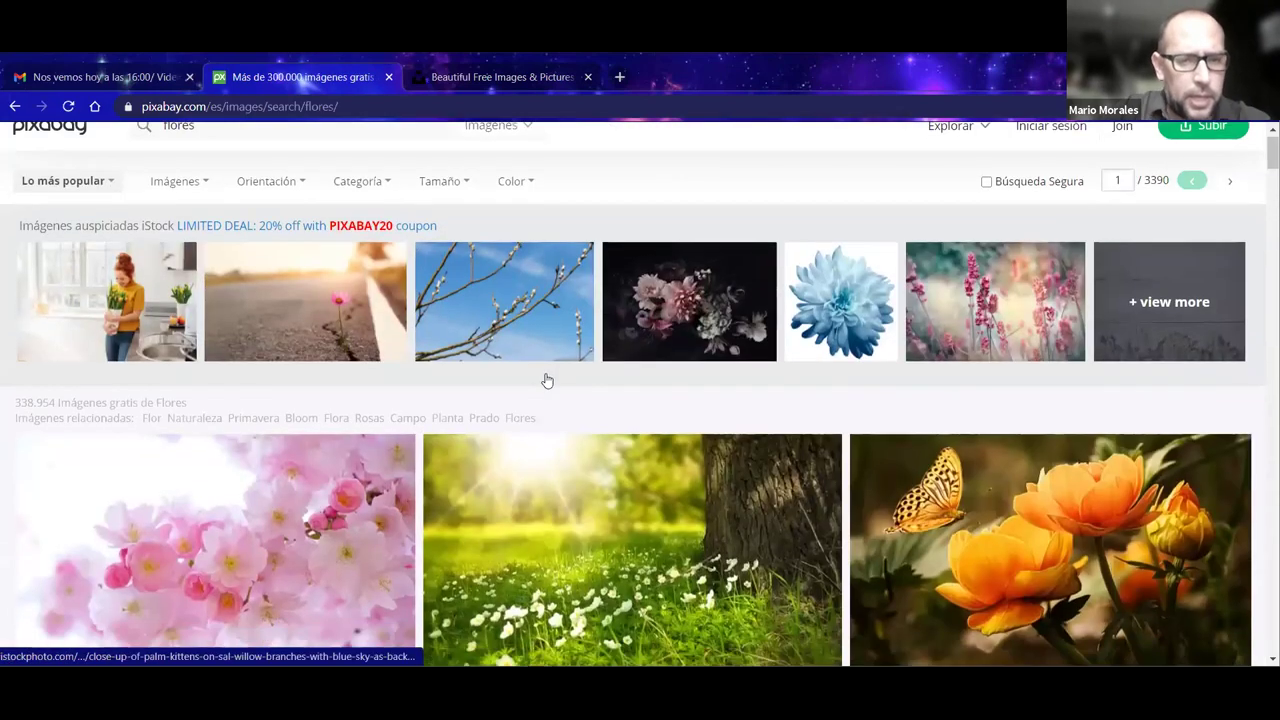
{"action": "scroll", "coordinate": [547, 381], "scroll_direction": "down", "scroll_amount": 5}
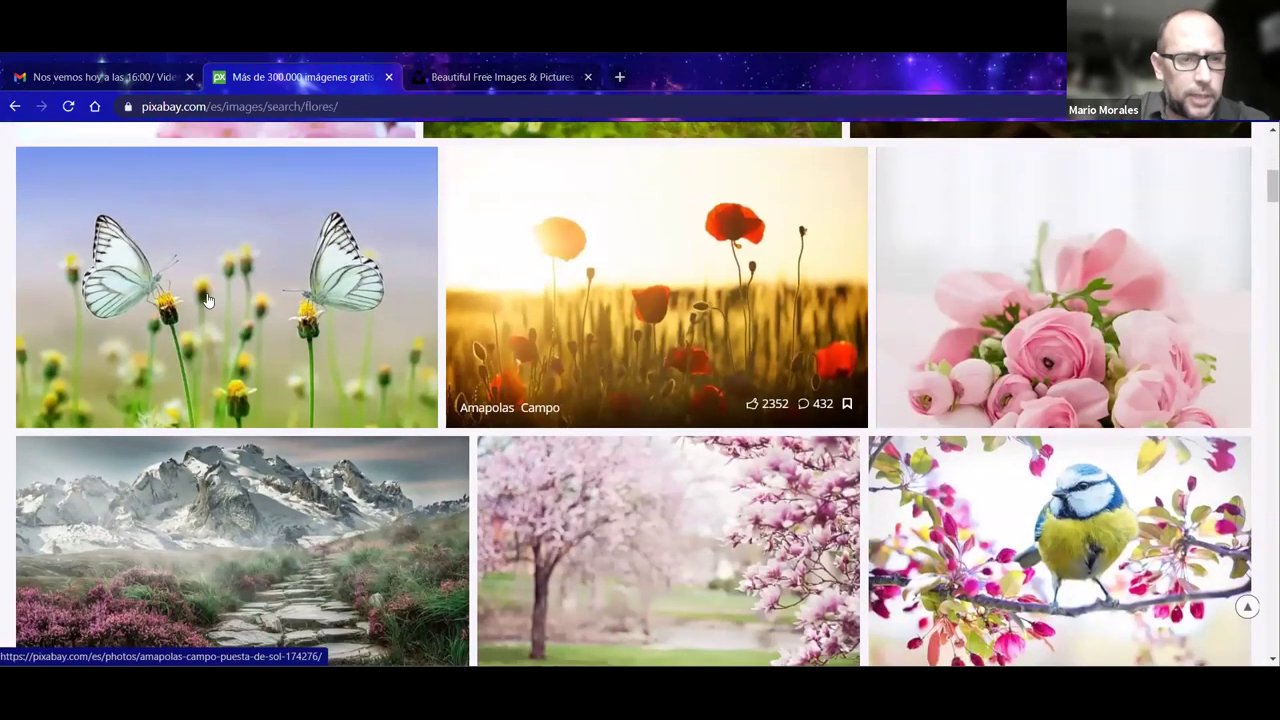
{"action": "left_click", "coordinate": [224, 298]}
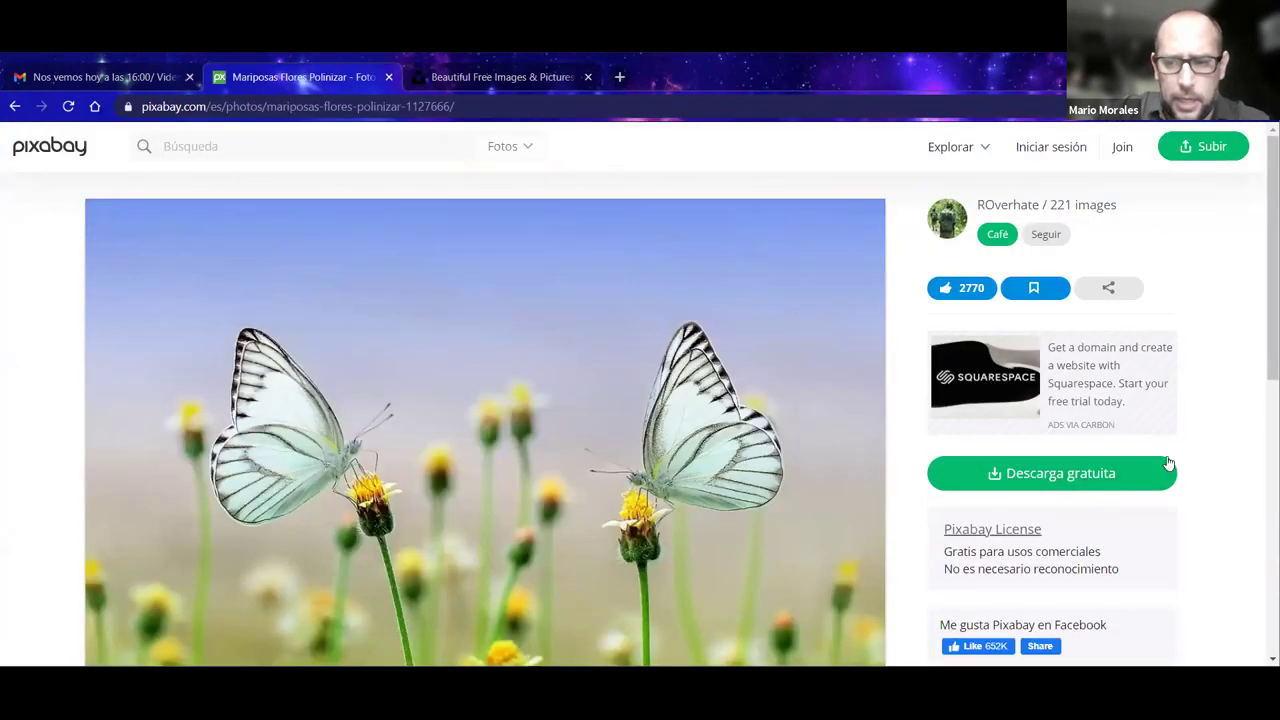
Step: Try to download the butterflies photo as the 1920×1280 JPG, passing the robot check, and dismiss the author thank-you overlay
{"action": "left_click", "coordinate": [1054, 476]}
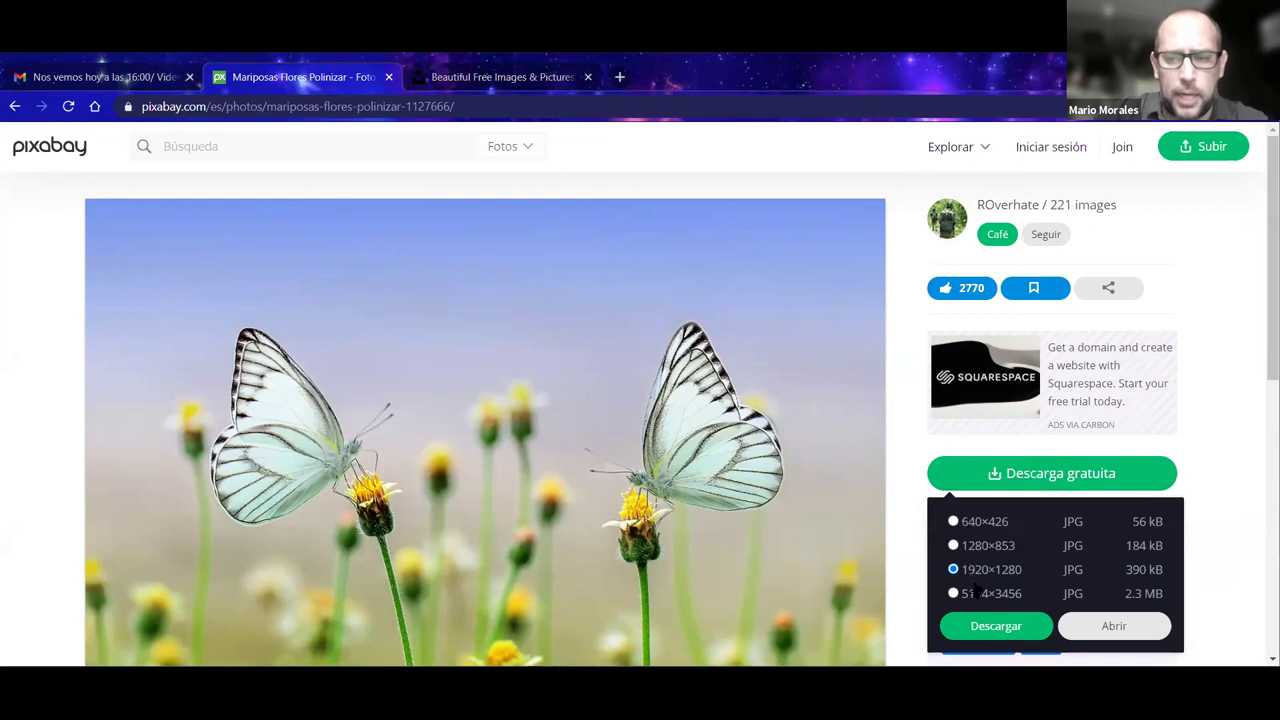
{"action": "left_click", "coordinate": [990, 628]}
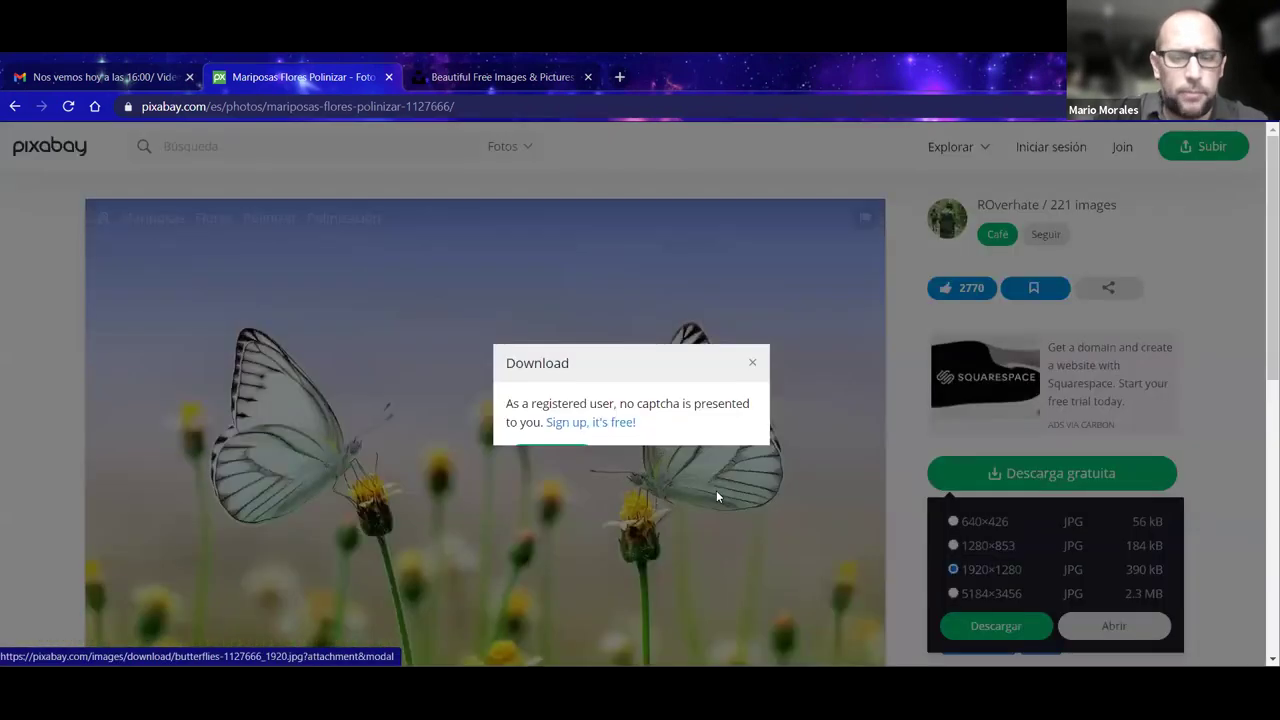
{"action": "left_click", "coordinate": [521, 413]}
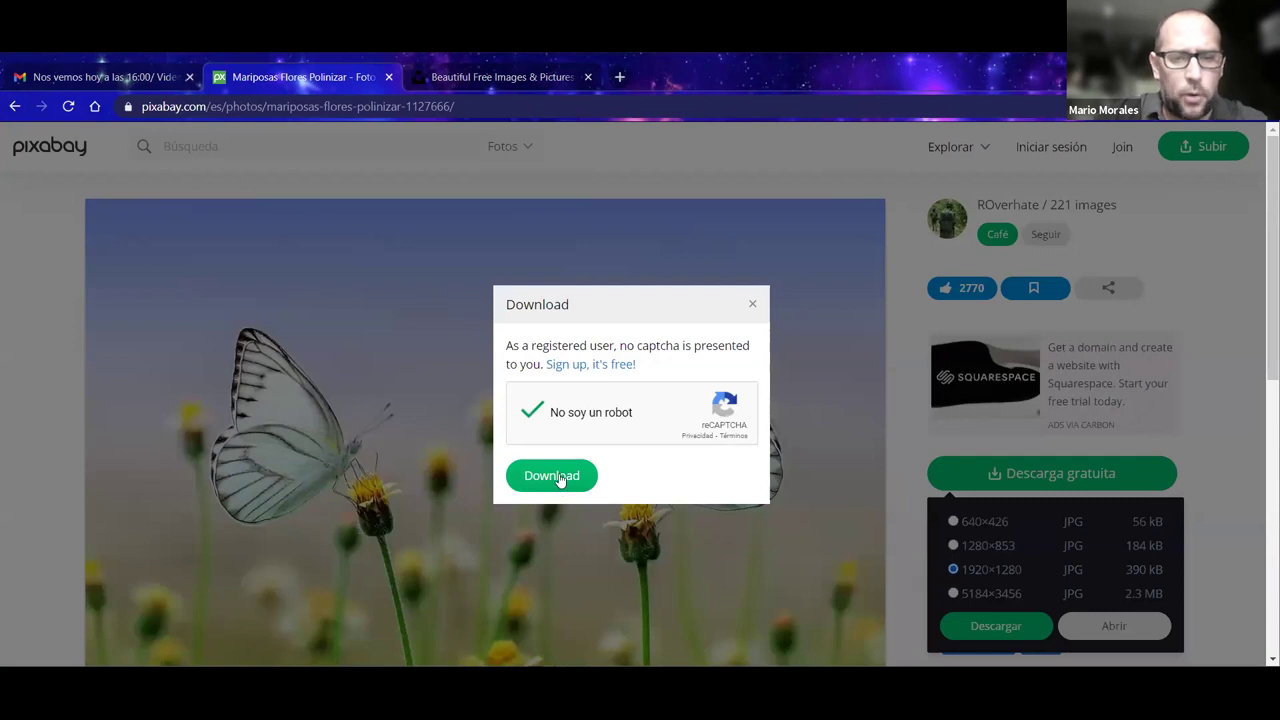
{"action": "left_click", "coordinate": [560, 477]}
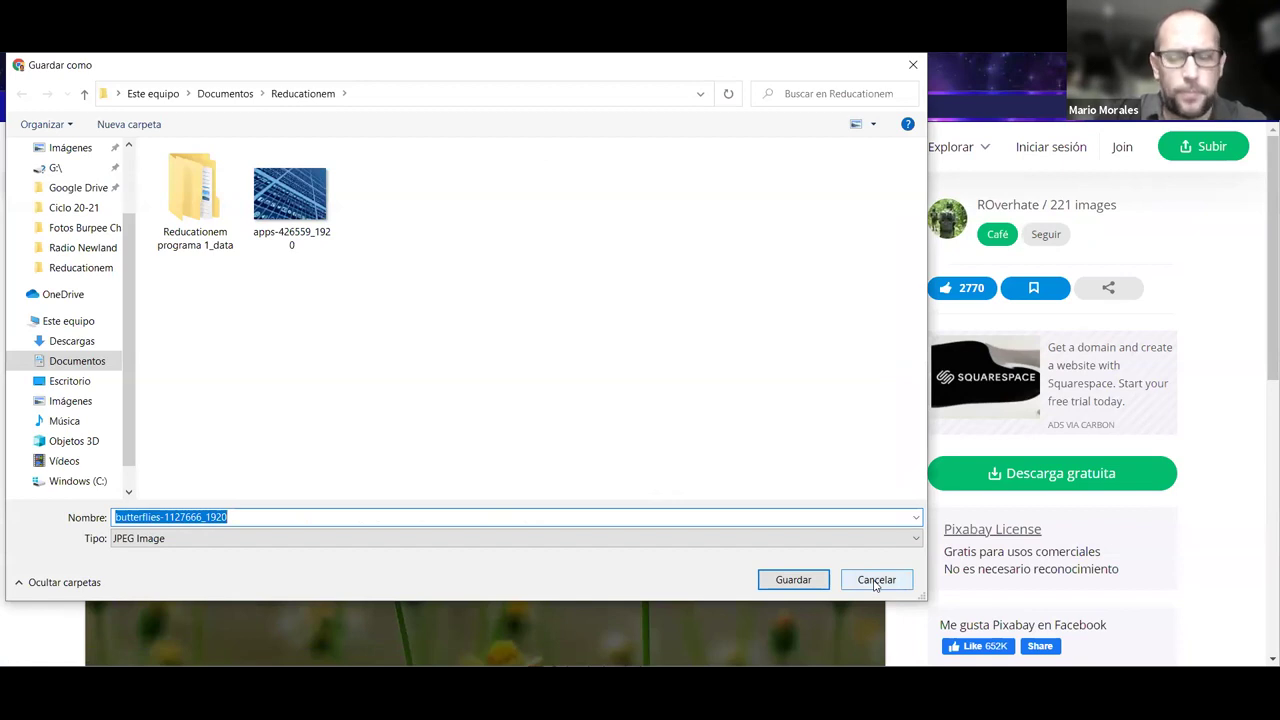
{"action": "left_click", "coordinate": [875, 584]}
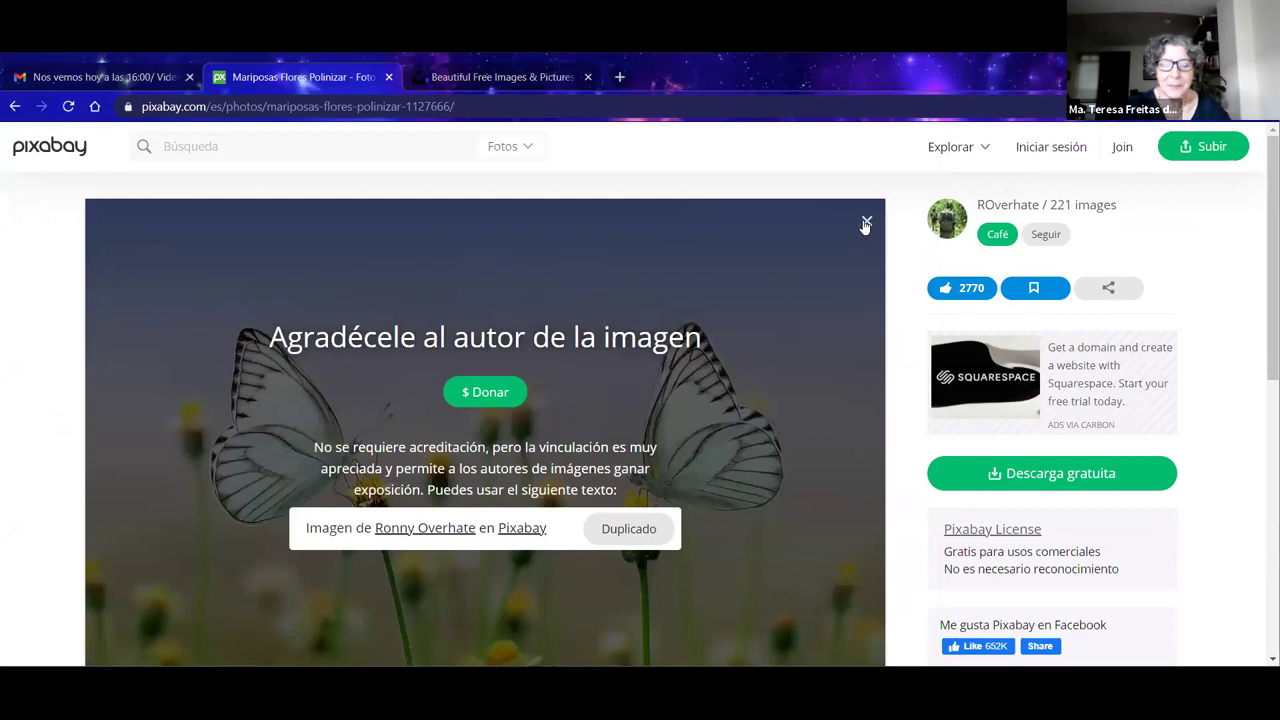
{"action": "left_click", "coordinate": [866, 222]}
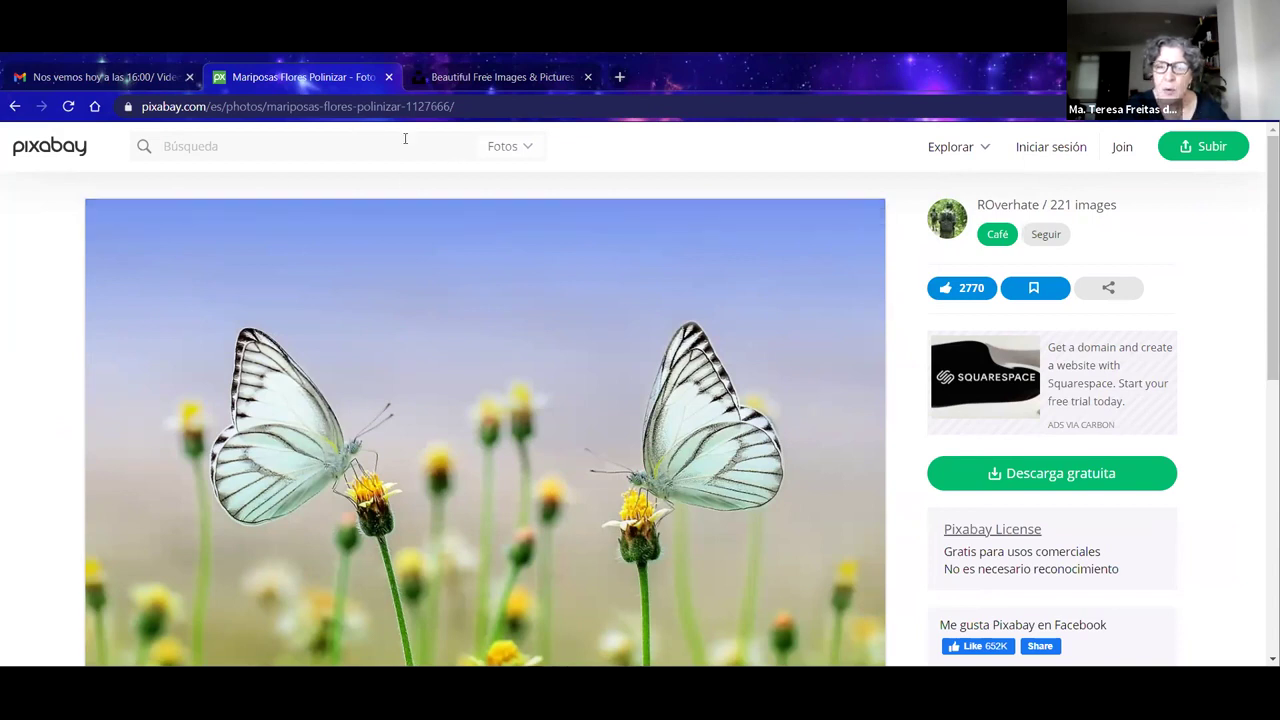
Step: Return to the Pixabay home page and search the images for "abeja"
{"action": "left_click", "coordinate": [52, 152]}
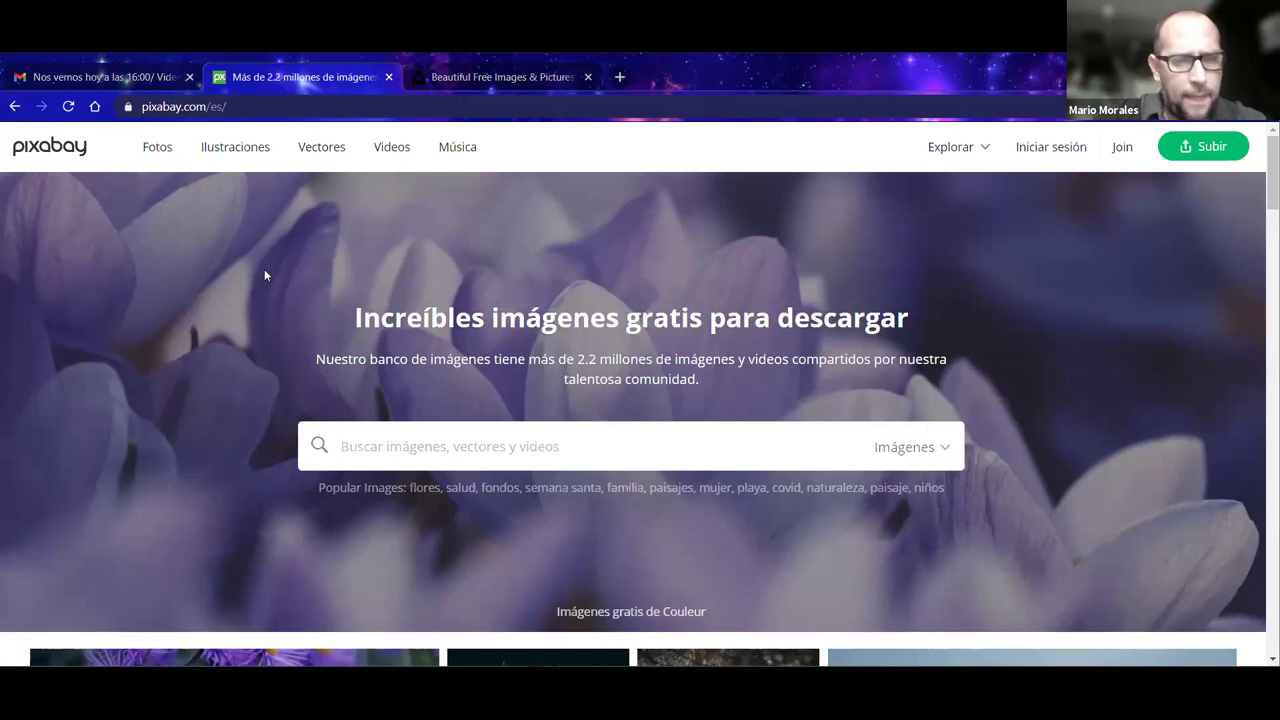
{"action": "scroll", "coordinate": [231, 428], "scroll_direction": "down", "scroll_amount": 2}
{"action": "scroll", "coordinate": [239, 428], "scroll_direction": "up", "scroll_amount": 1}
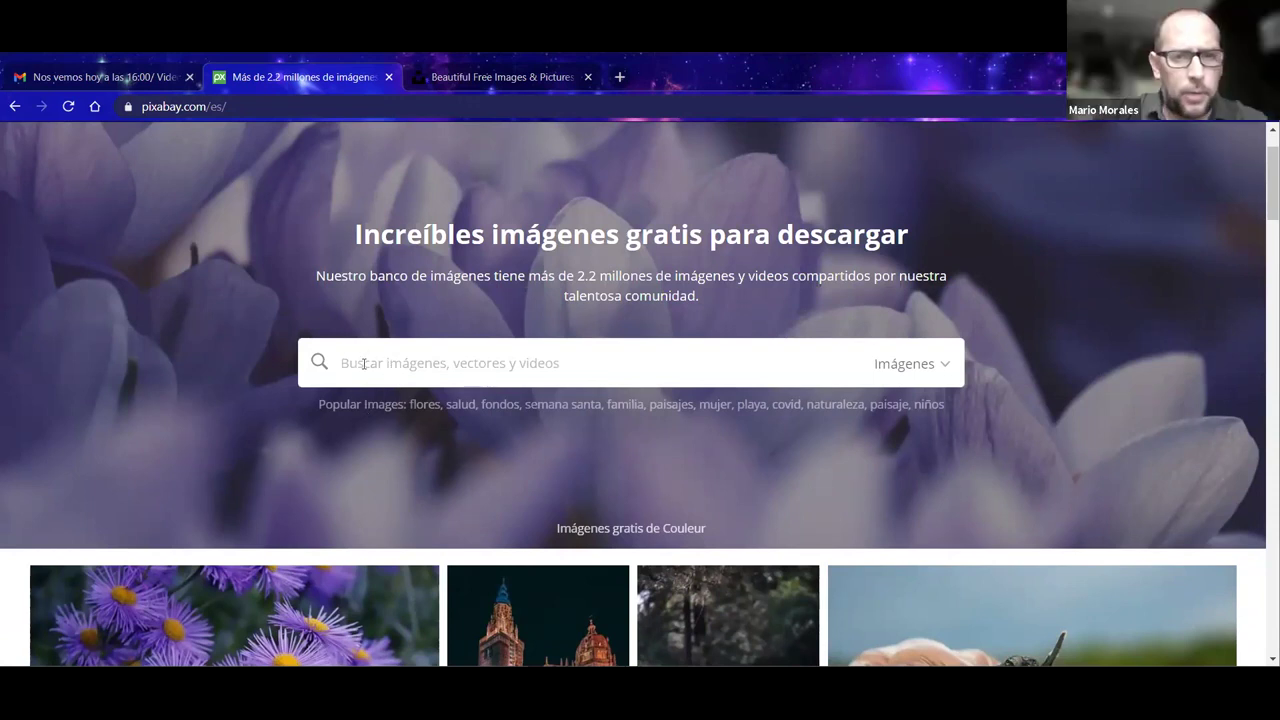
{"action": "scroll", "coordinate": [400, 369], "scroll_direction": "up", "scroll_amount": 1}
{"action": "left_click", "coordinate": [357, 446]}
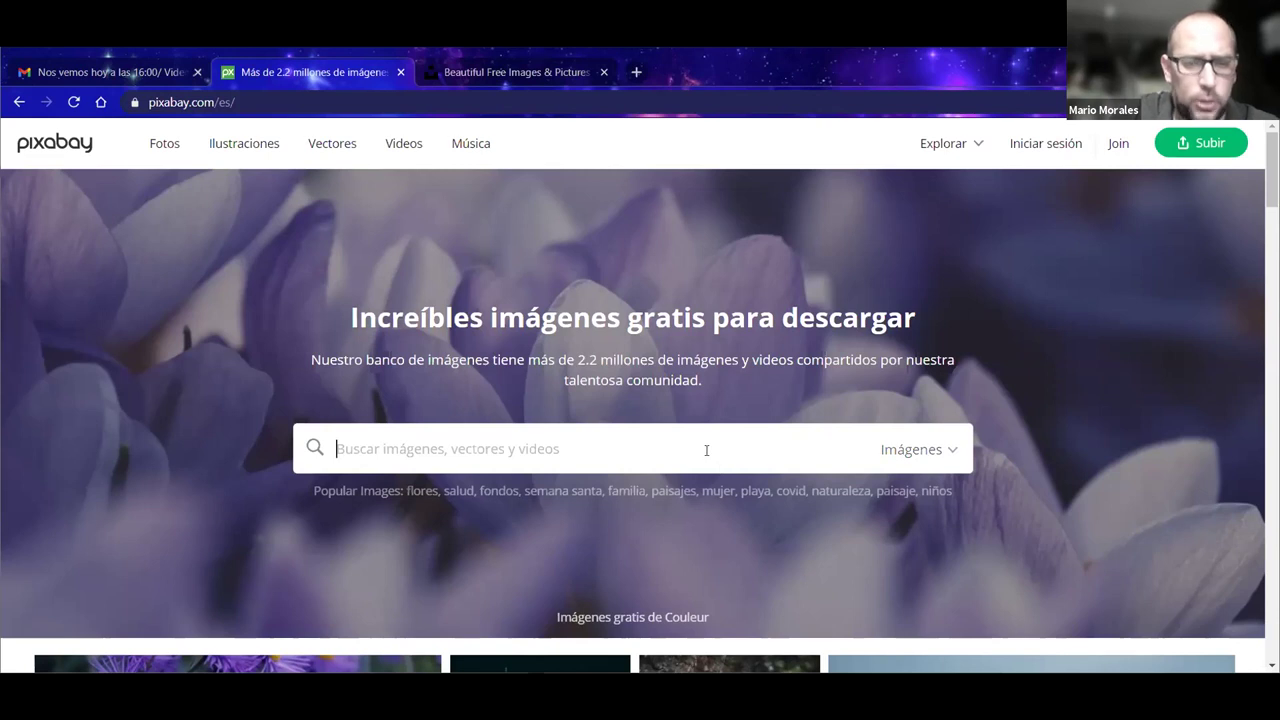
{"action": "type", "text": "abeja"}
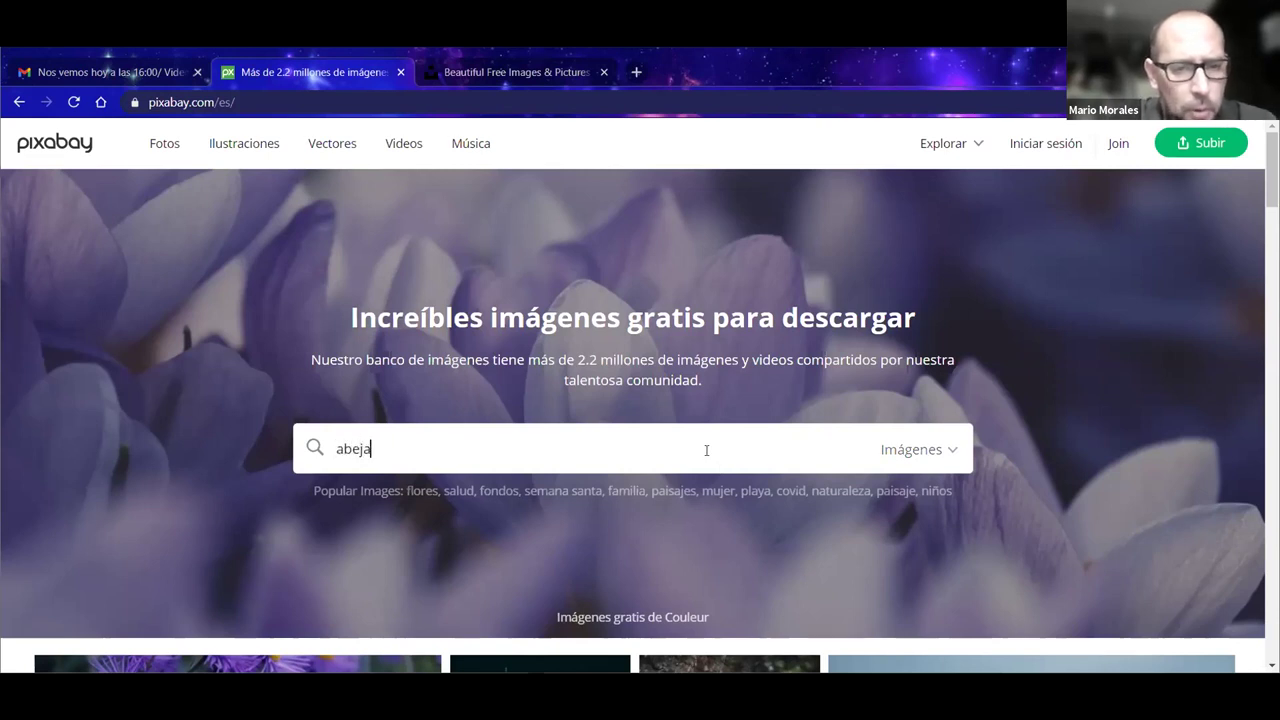
{"action": "key", "text": "Return"}
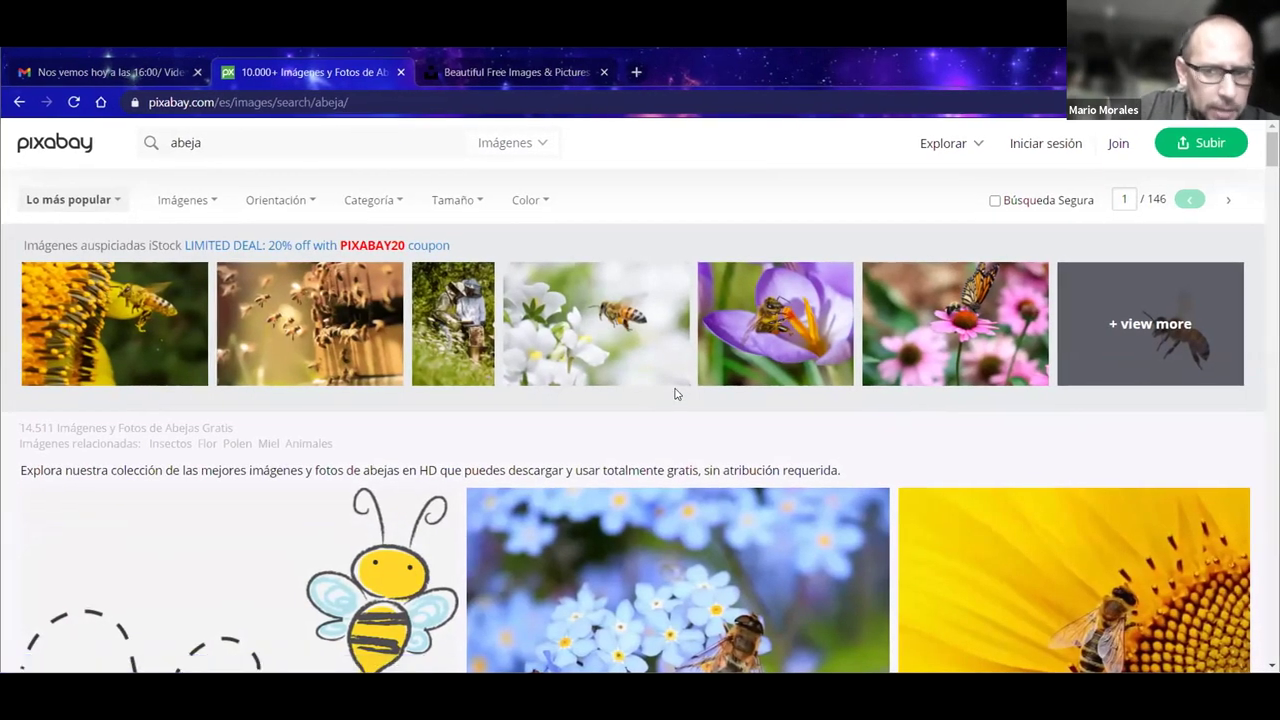
Step: Look through the free bee photos and illustrations in the search results and return to the start of the results page
{"action": "scroll", "coordinate": [690, 380], "scroll_direction": "down", "scroll_amount": 3}
{"action": "scroll", "coordinate": [171, 346], "scroll_direction": "up", "scroll_amount": 1}
{"action": "scroll", "coordinate": [171, 346], "scroll_direction": "up", "scroll_amount": 2}
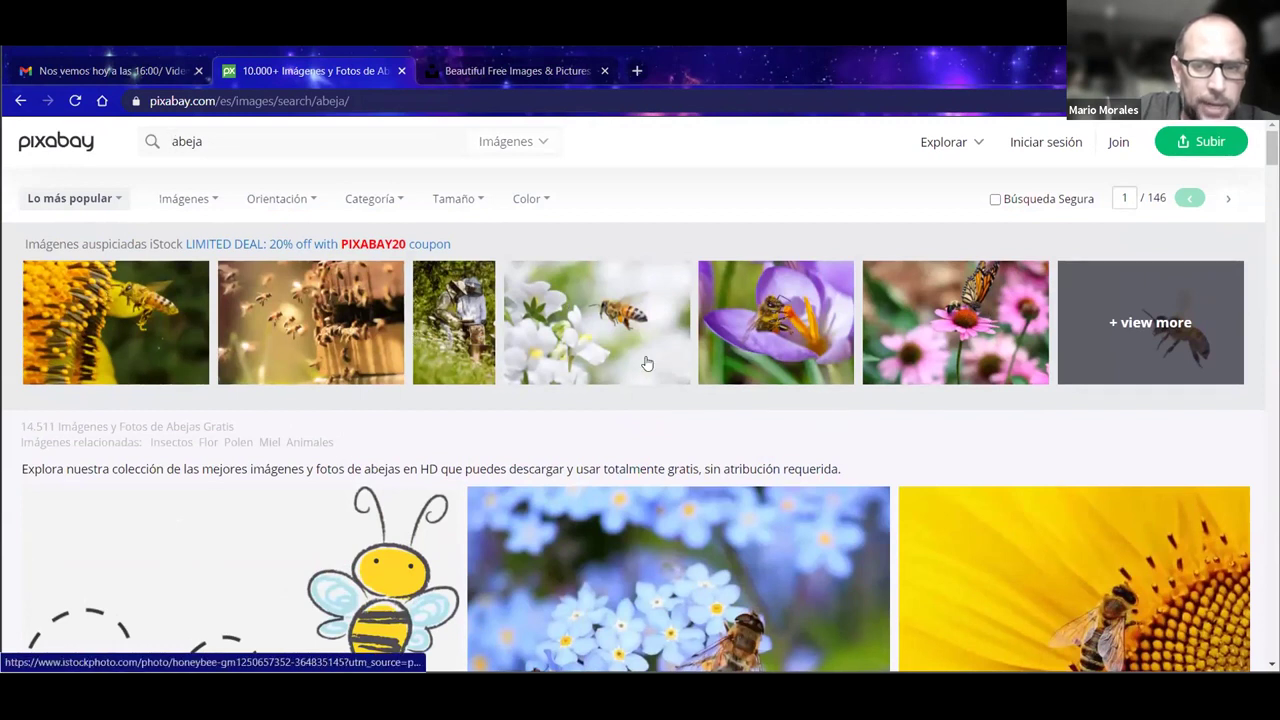
{"action": "scroll", "coordinate": [613, 403], "scroll_direction": "down", "scroll_amount": 3}
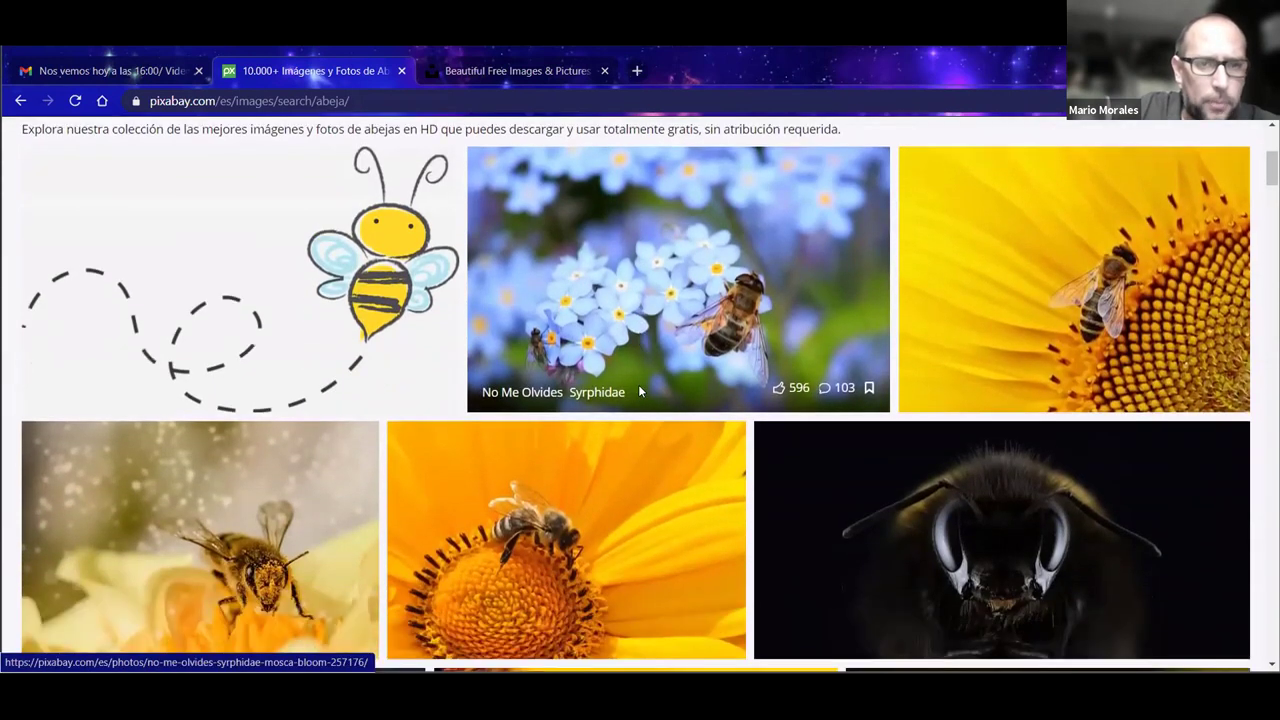
{"action": "scroll", "coordinate": [700, 455], "scroll_direction": "down", "scroll_amount": 1}
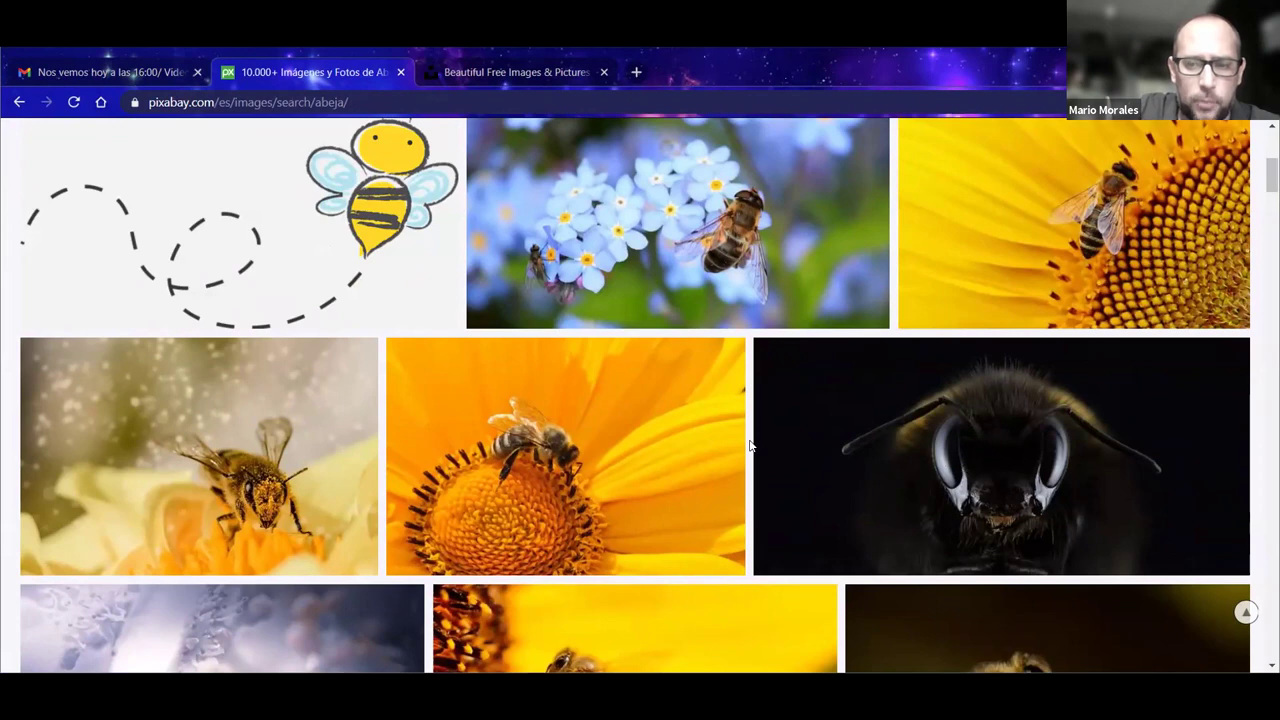
{"action": "scroll", "coordinate": [751, 446], "scroll_direction": "down", "scroll_amount": 4}
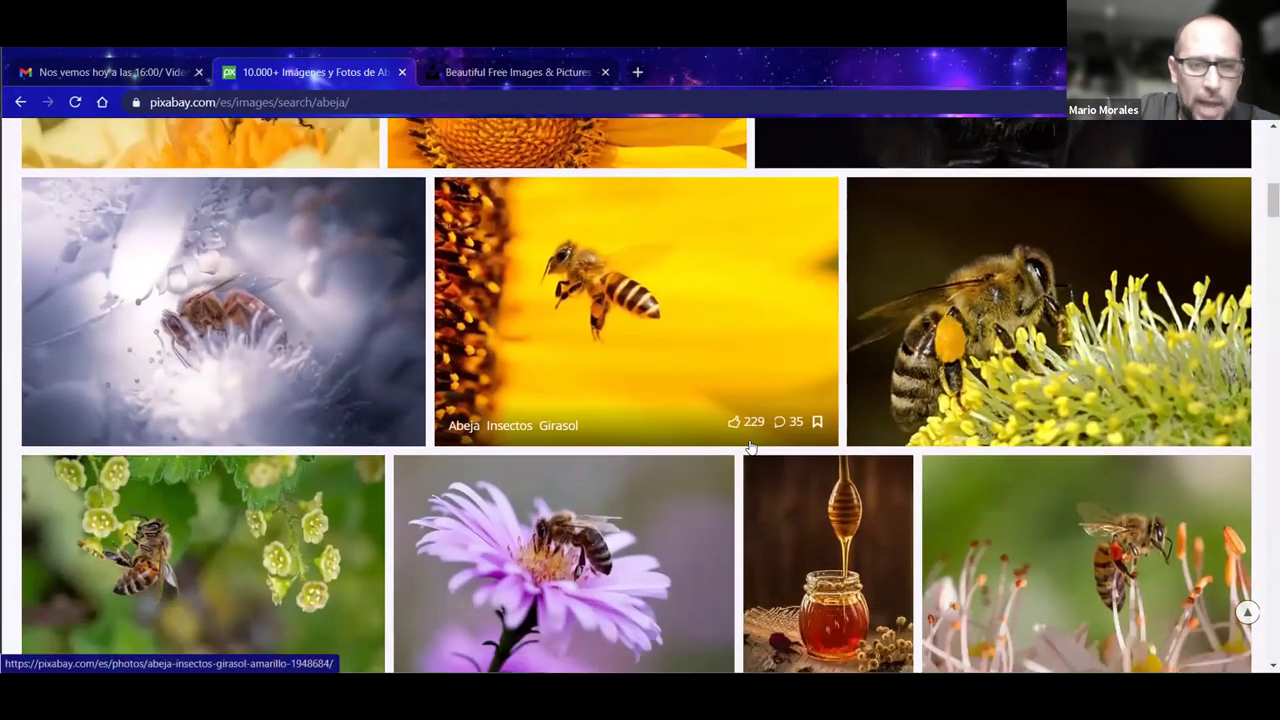
{"action": "scroll", "coordinate": [751, 446], "scroll_direction": "down", "scroll_amount": 1}
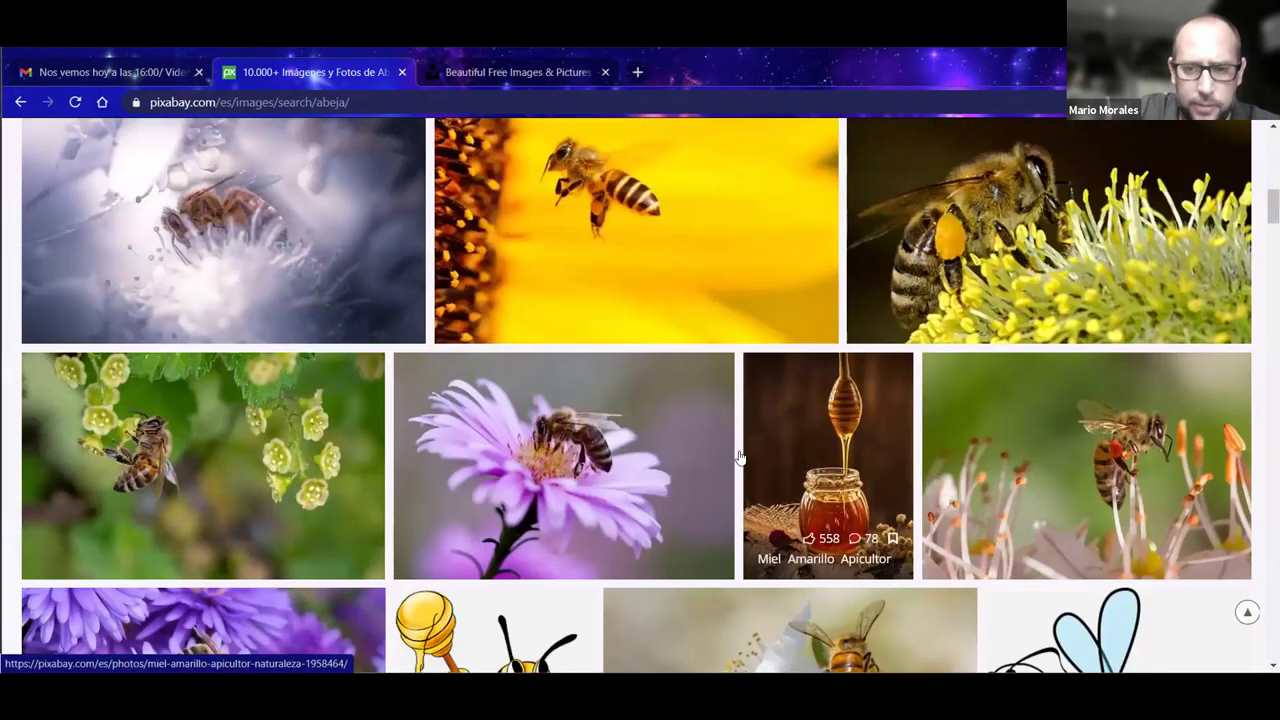
{"action": "scroll", "coordinate": [737, 450], "scroll_direction": "down", "scroll_amount": 1}
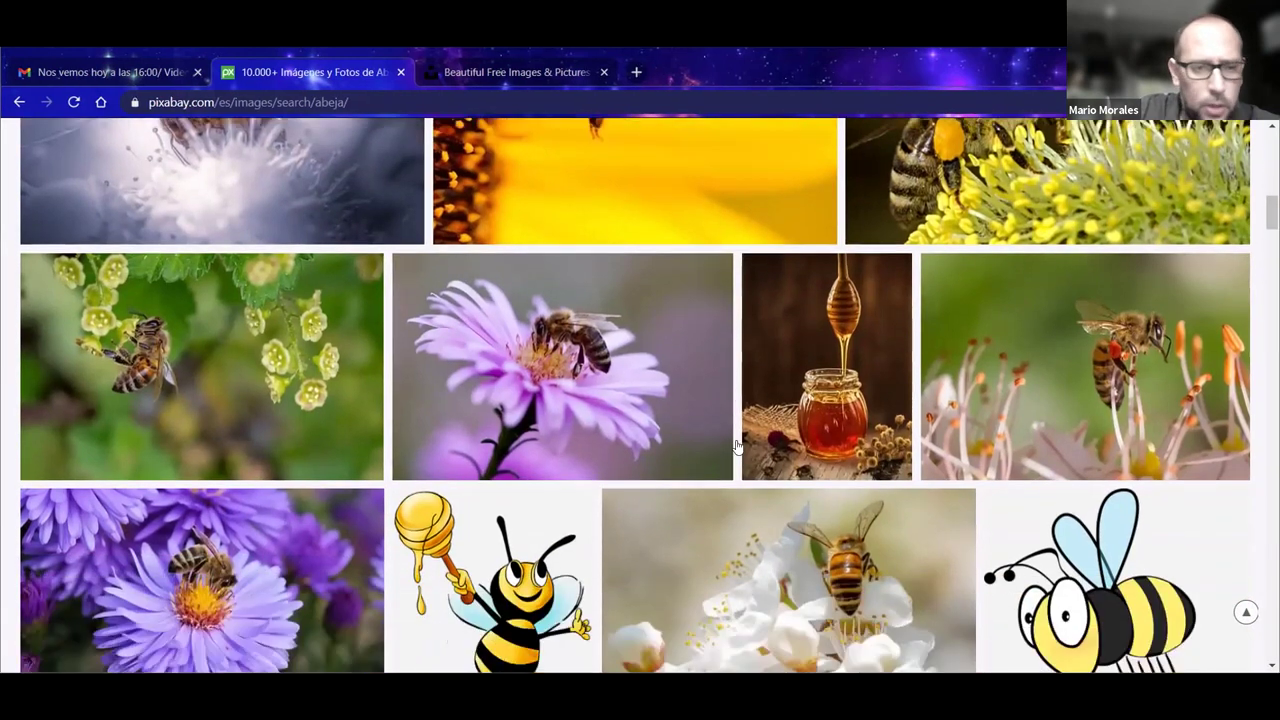
{"action": "scroll", "coordinate": [736, 446], "scroll_direction": "down", "scroll_amount": 3}
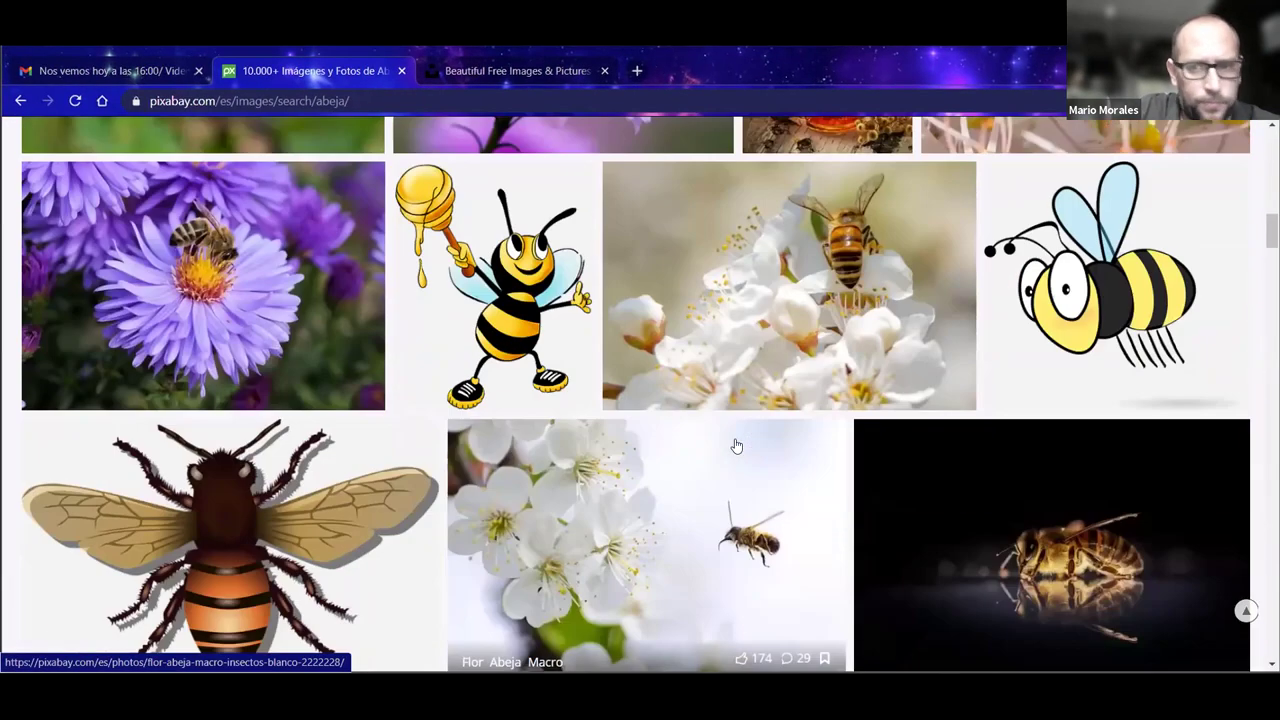
{"action": "scroll", "coordinate": [736, 446], "scroll_direction": "down", "scroll_amount": 3}
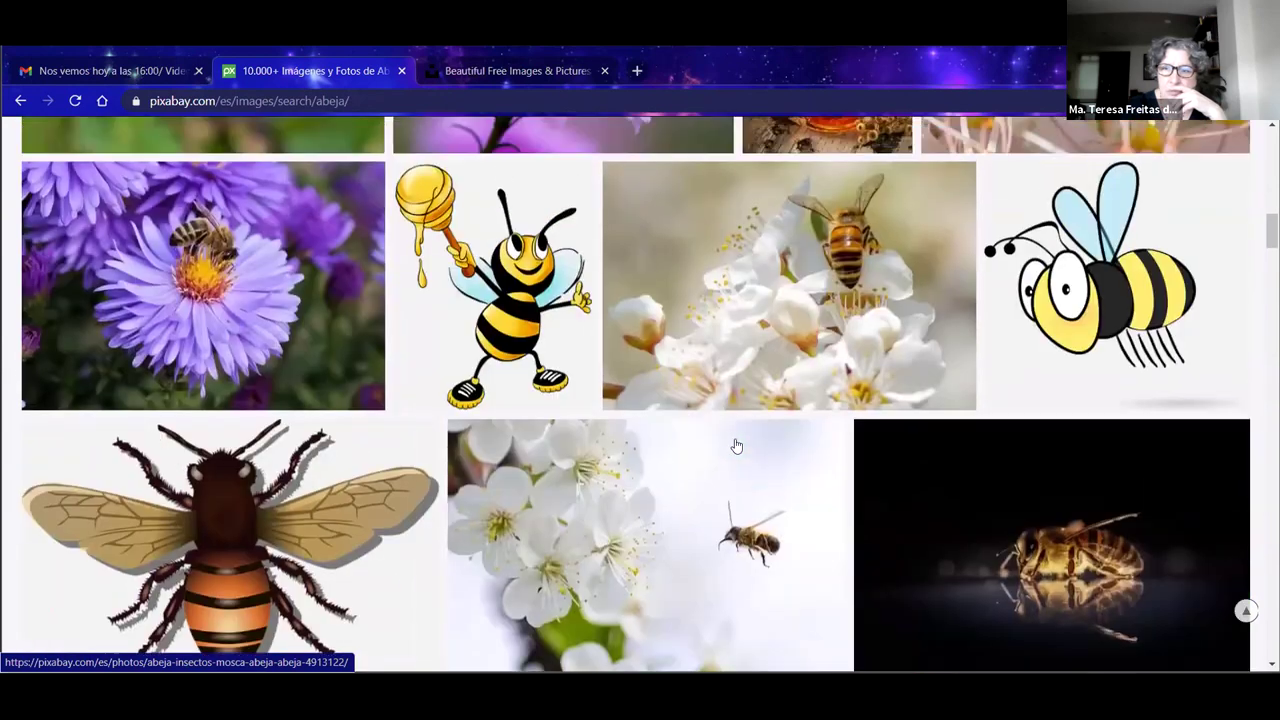
{"action": "scroll", "coordinate": [736, 446], "scroll_direction": "up", "scroll_amount": 10}
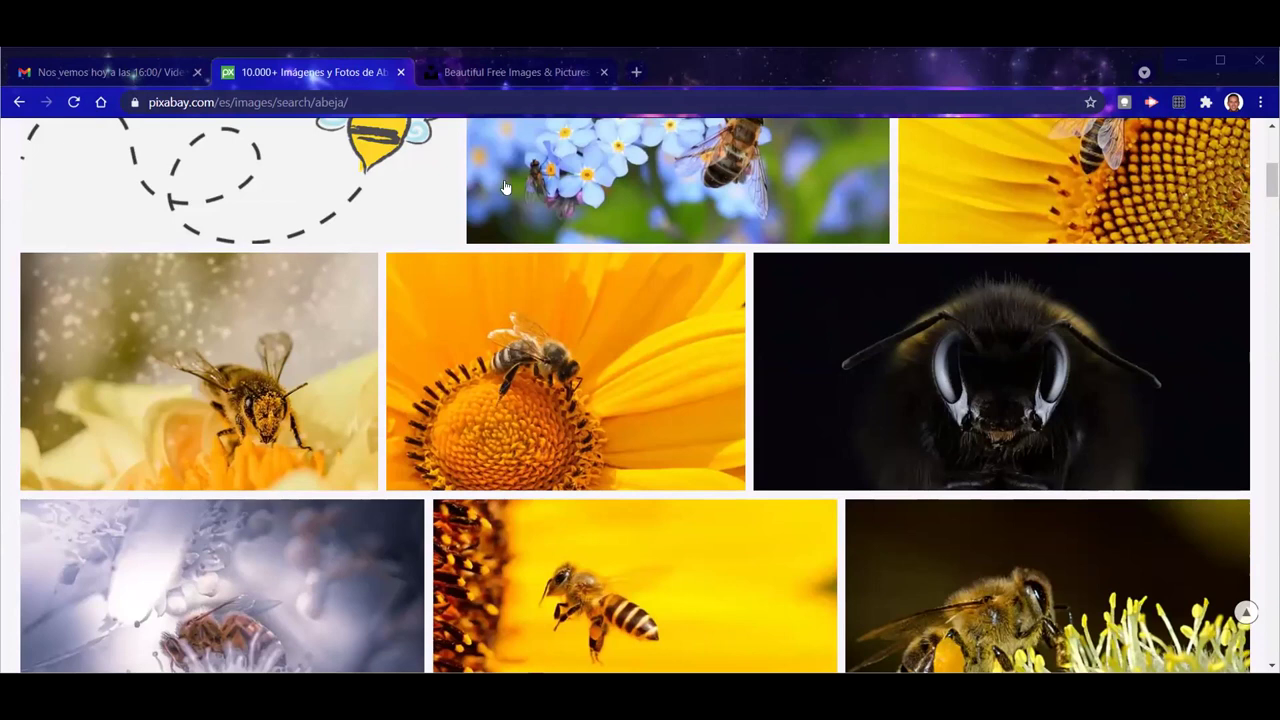
{"action": "mouse_move", "coordinate": [506, 187]}
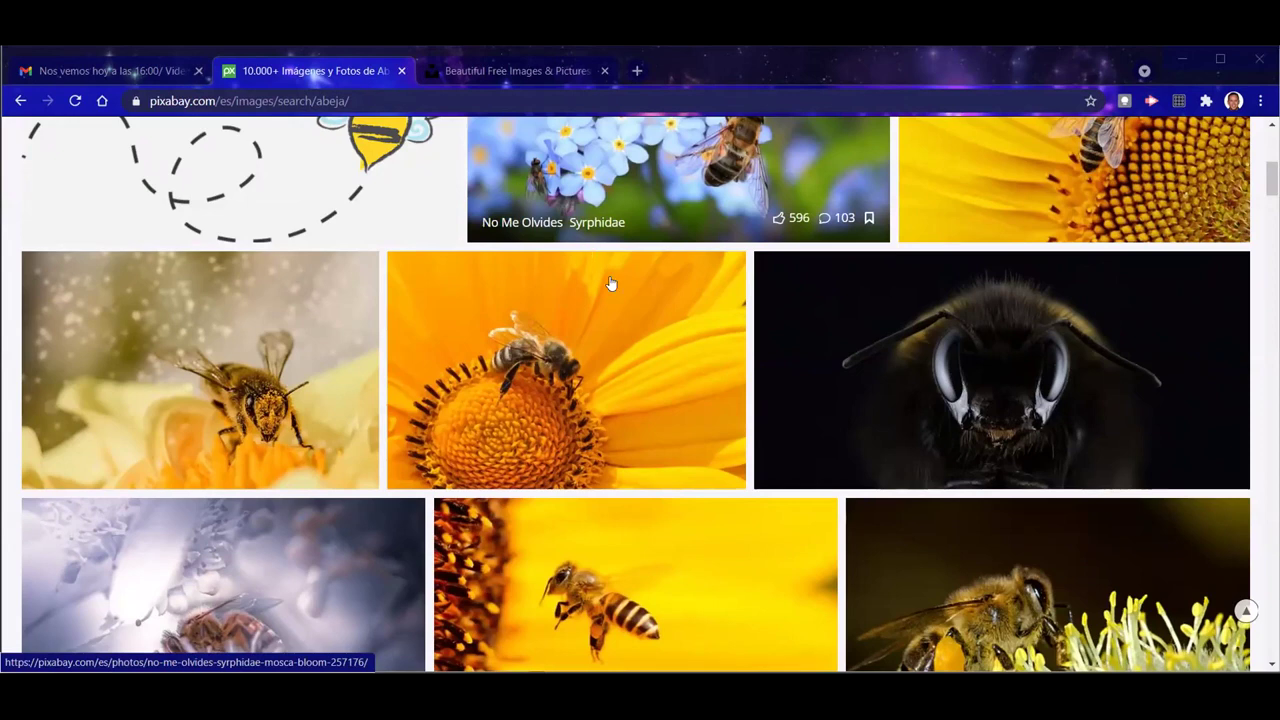
{"action": "scroll", "coordinate": [610, 283], "scroll_direction": "up", "scroll_amount": 4}
{"action": "scroll", "coordinate": [614, 281], "scroll_direction": "up", "scroll_amount": 2}
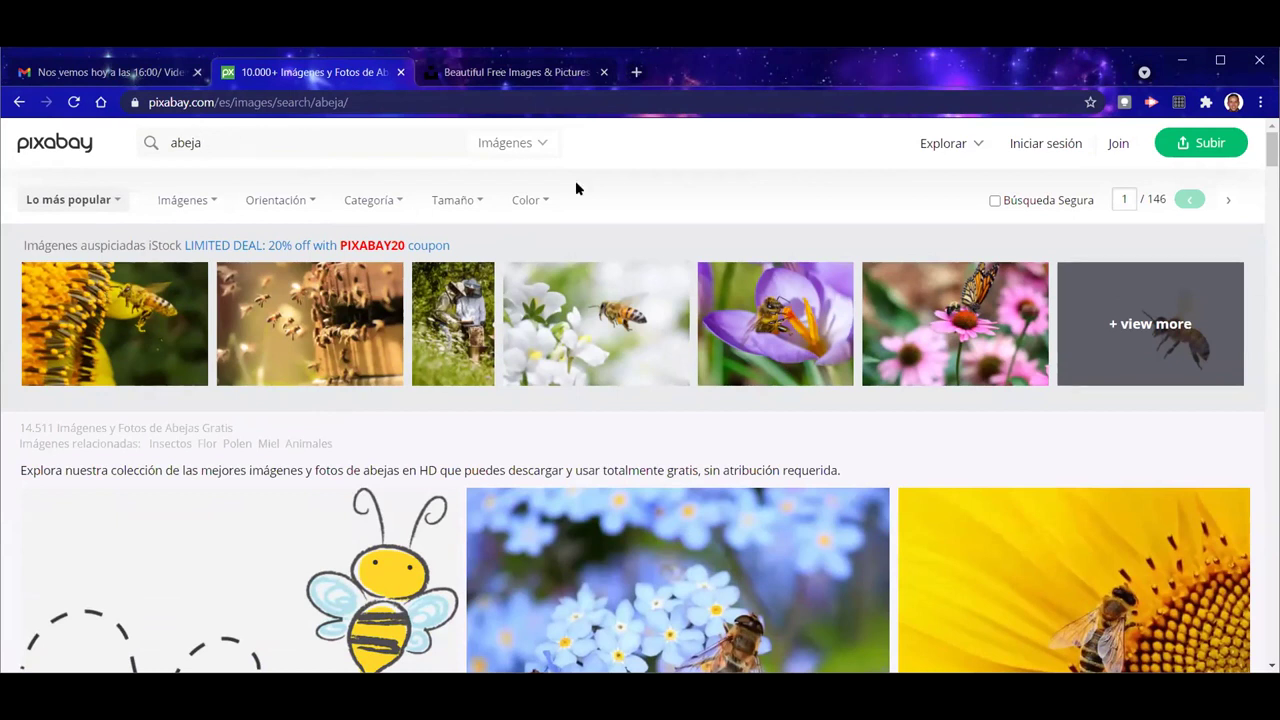
Step: Switch to the Unsplash home page and look over its photo search, search suggestions and featured photos
{"action": "left_click", "coordinate": [480, 74]}
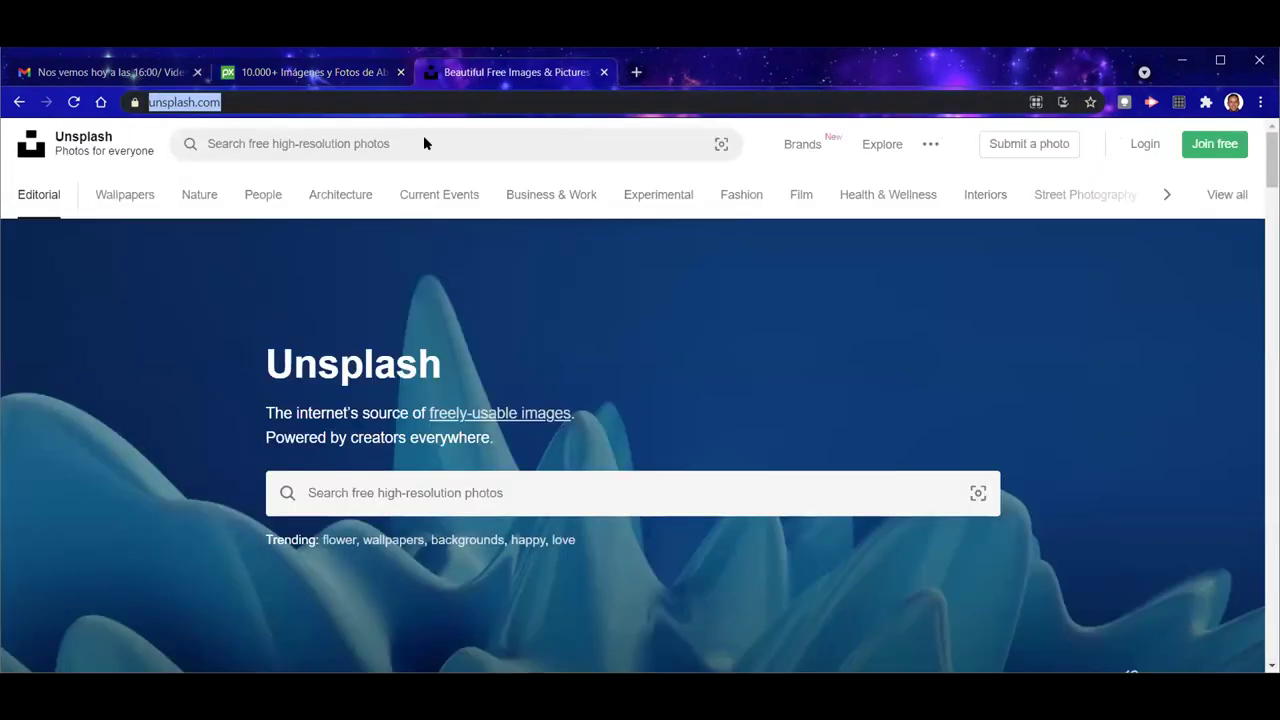
{"action": "scroll", "coordinate": [736, 448], "scroll_direction": "down", "scroll_amount": 3}
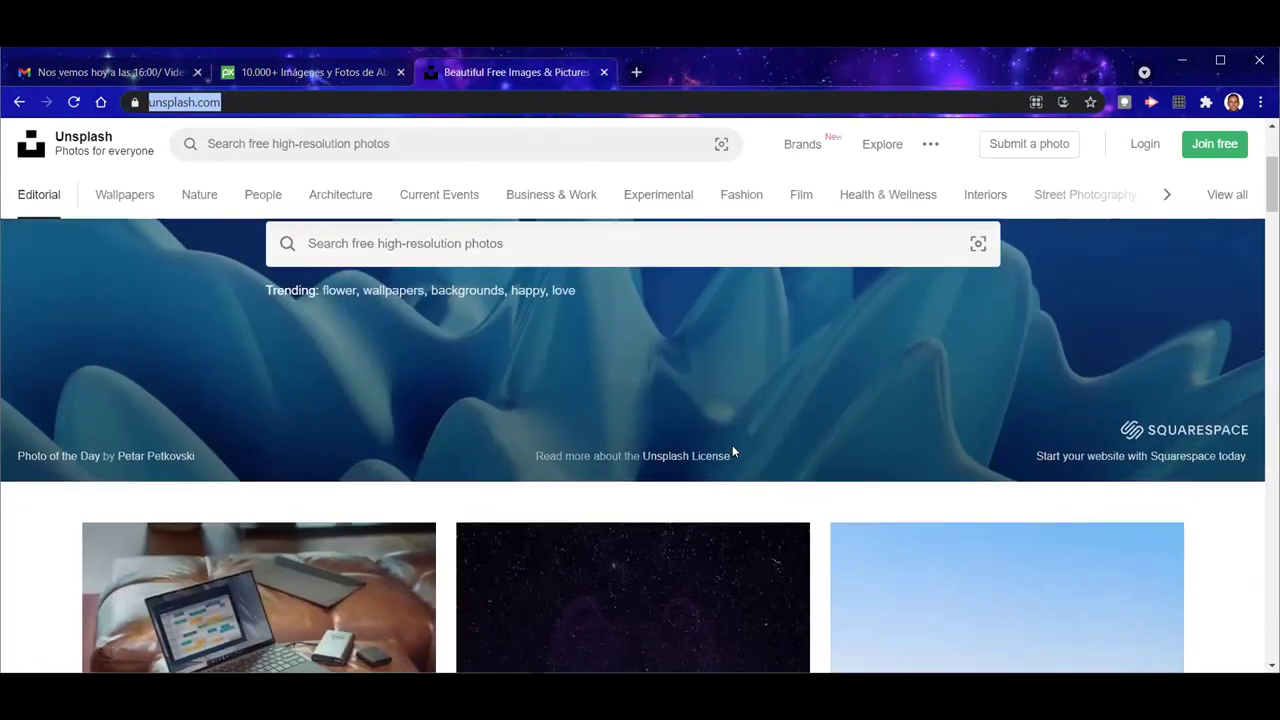
{"action": "scroll", "coordinate": [732, 452], "scroll_direction": "up", "scroll_amount": 3}
{"action": "left_click", "coordinate": [386, 405]}
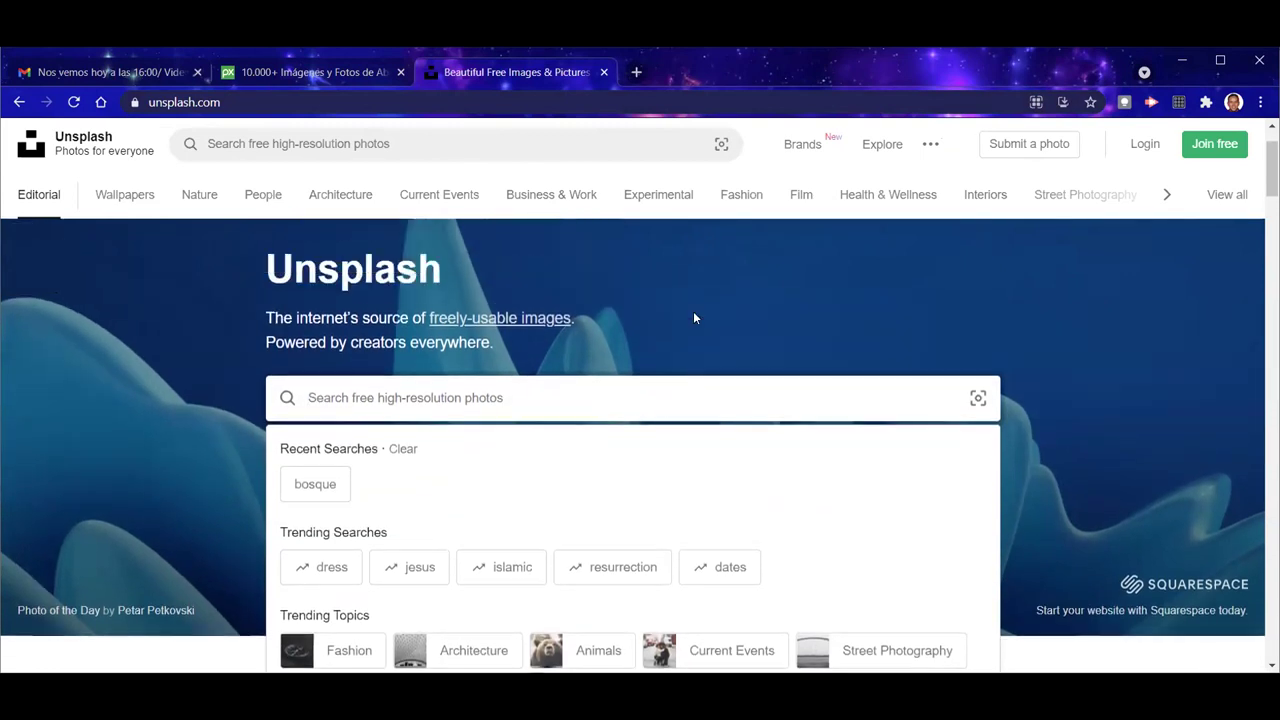
{"action": "scroll", "coordinate": [688, 322], "scroll_direction": "up", "scroll_amount": 1}
{"action": "left_click", "coordinate": [682, 335]}
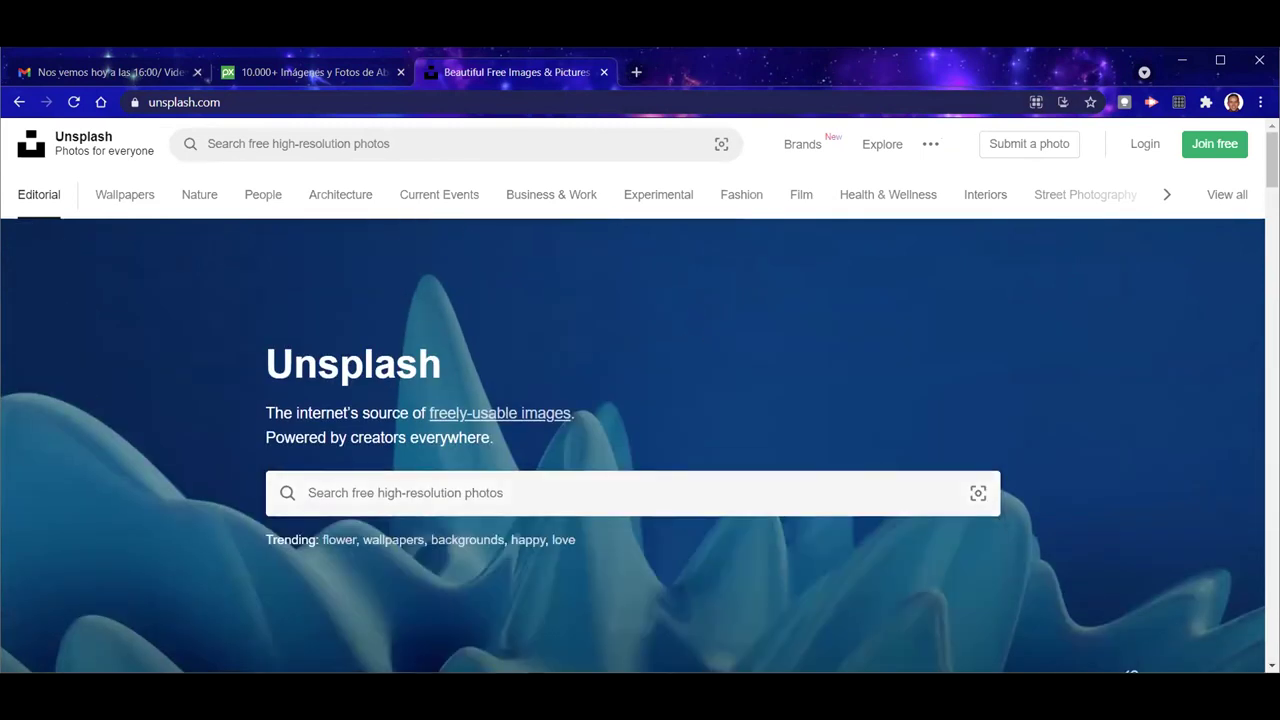
{"action": "left_click", "coordinate": [676, 490]}
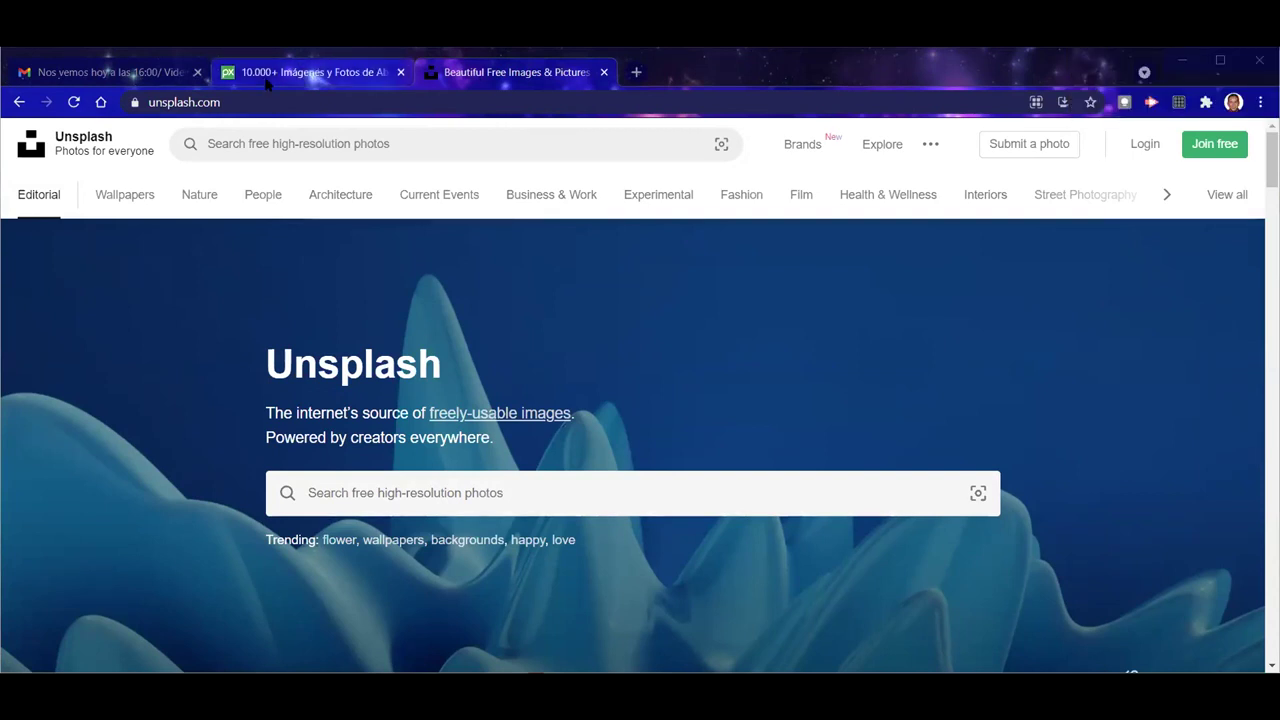
Step: Return to the Pixabay results for "abeja" and change the search type to Videos
{"action": "key", "text": "ctrl+shift+Tab"}
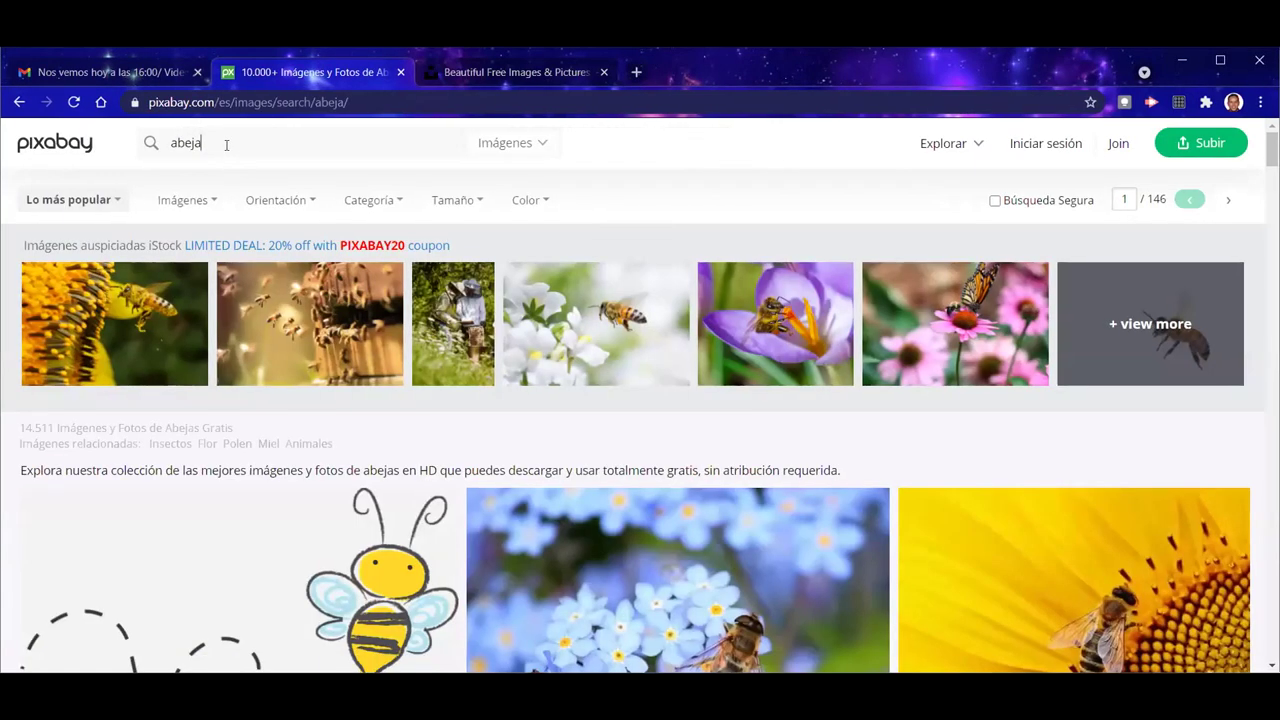
{"action": "left_click", "coordinate": [542, 148]}
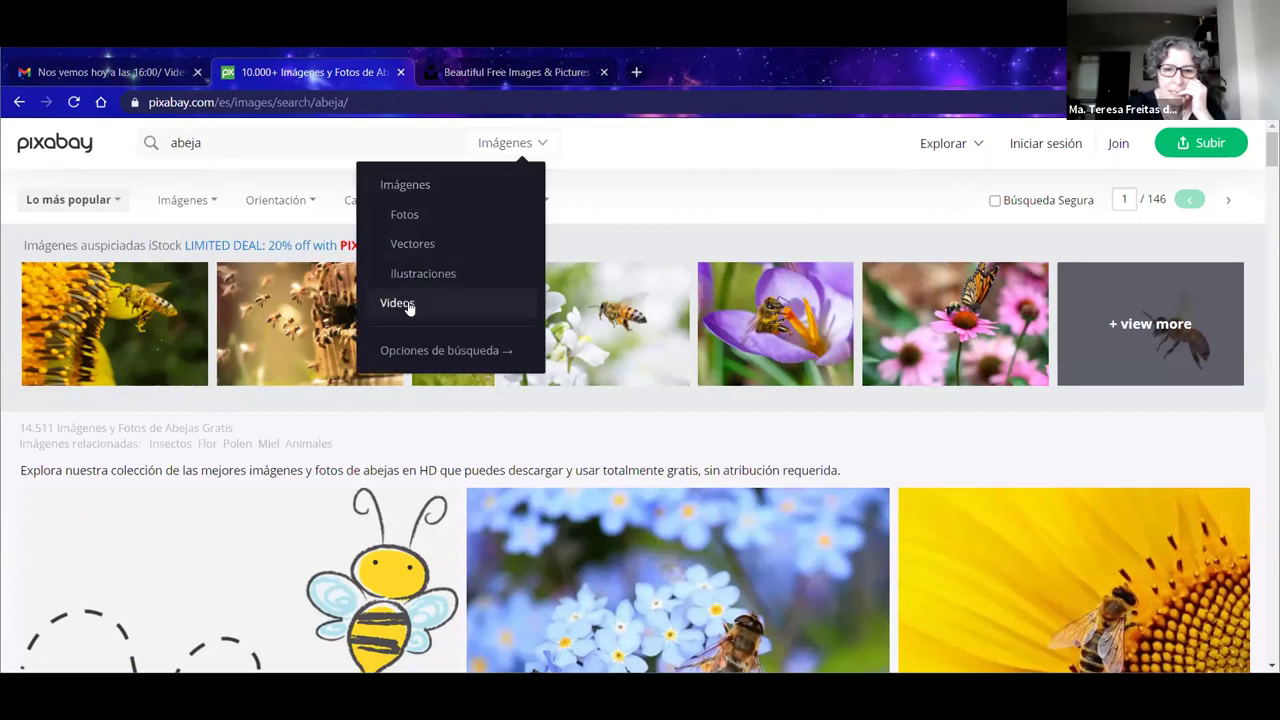
{"action": "left_click", "coordinate": [600, 186]}
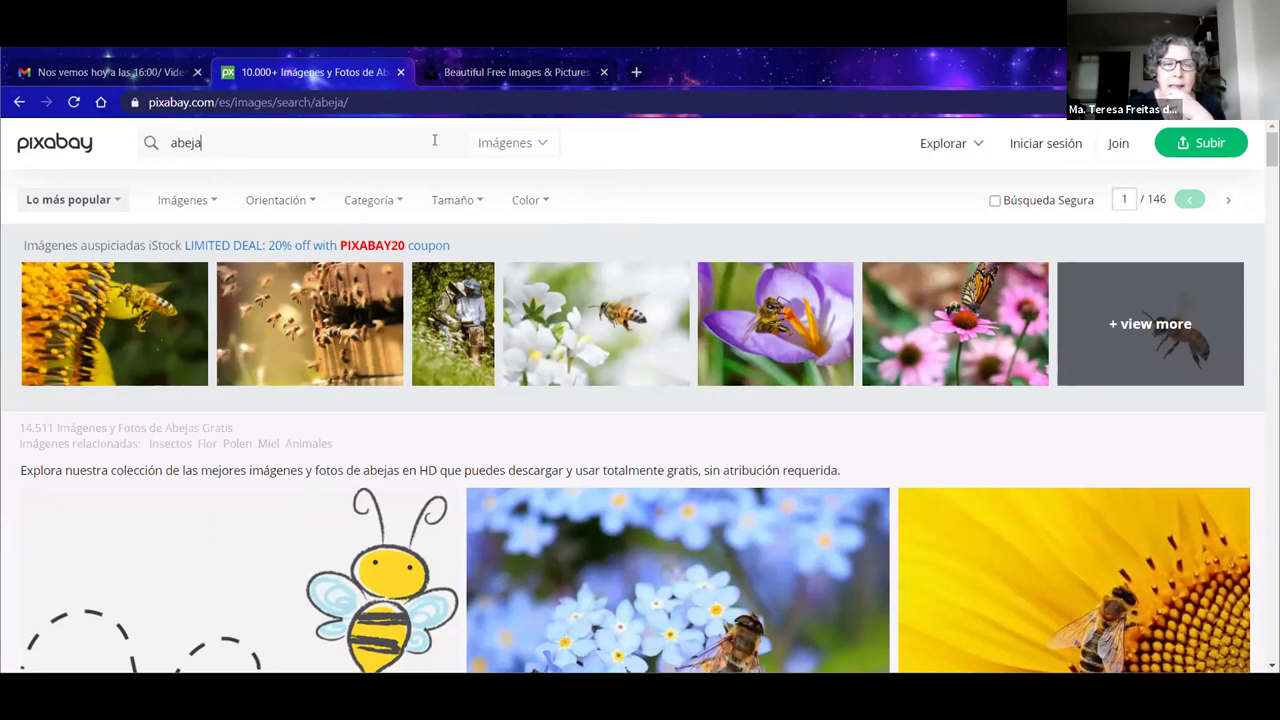
{"action": "left_click", "coordinate": [542, 146]}
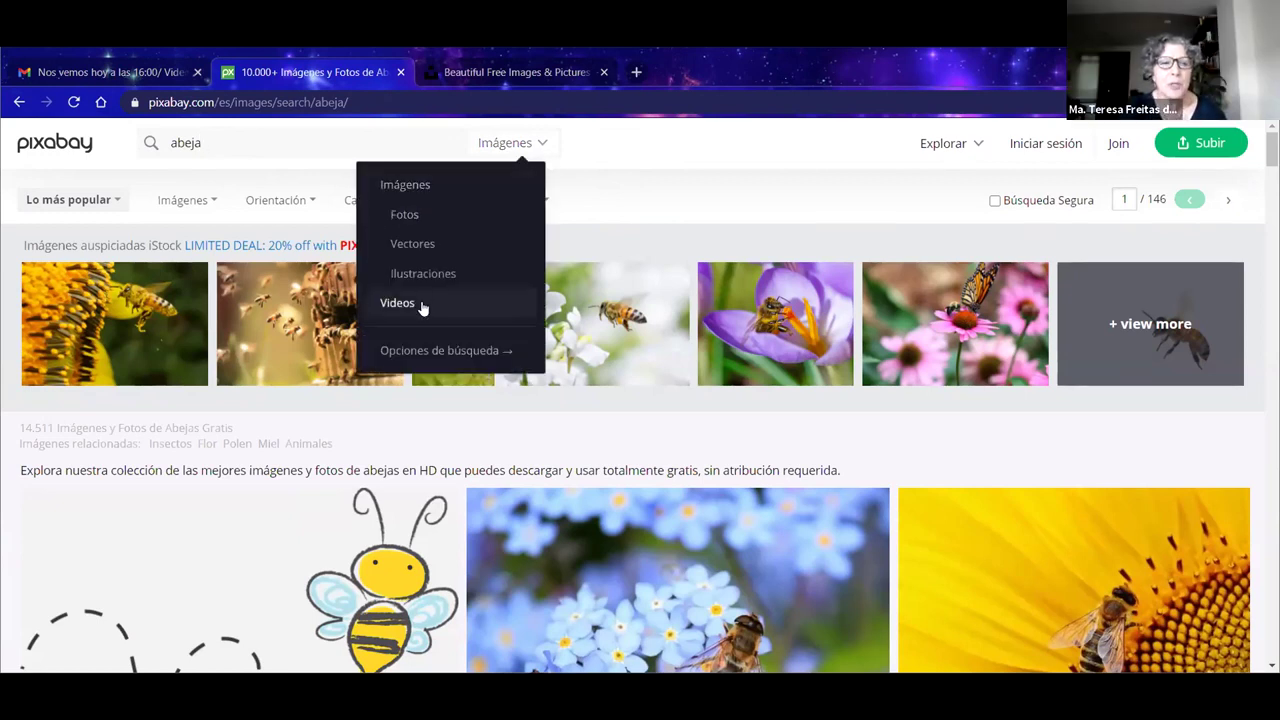
{"action": "left_click", "coordinate": [604, 183]}
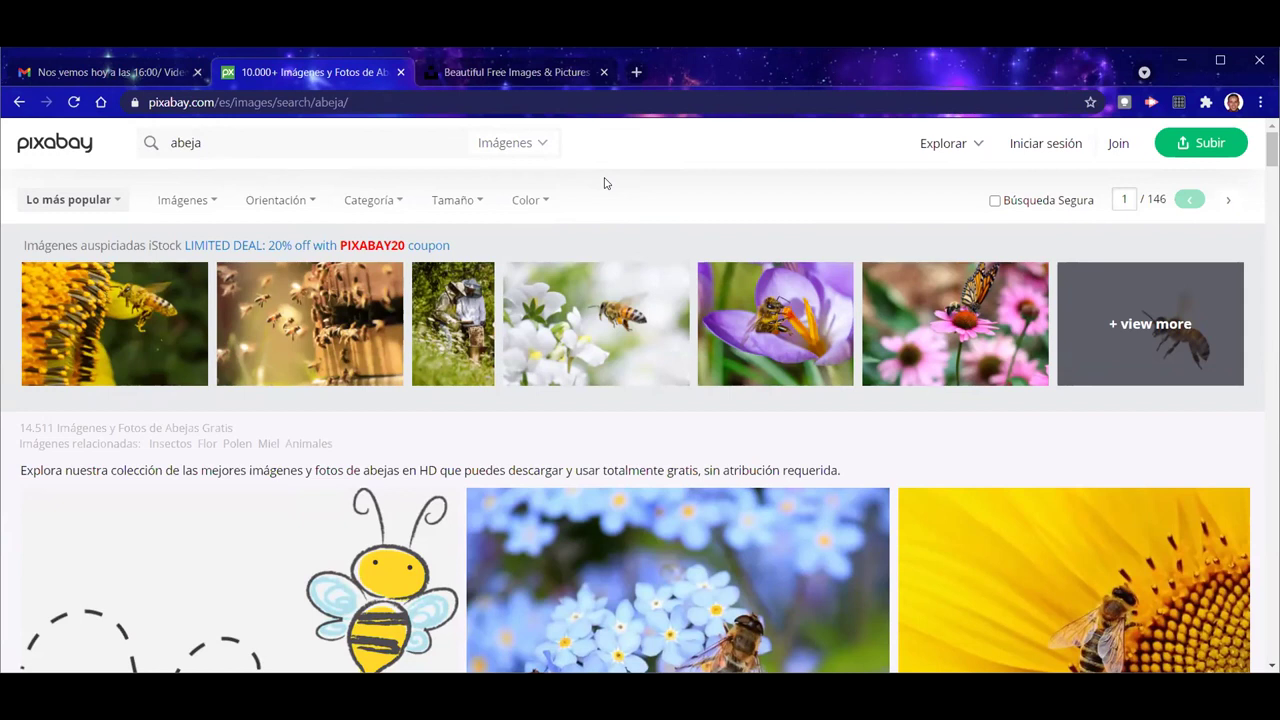
{"action": "left_click", "coordinate": [545, 146]}
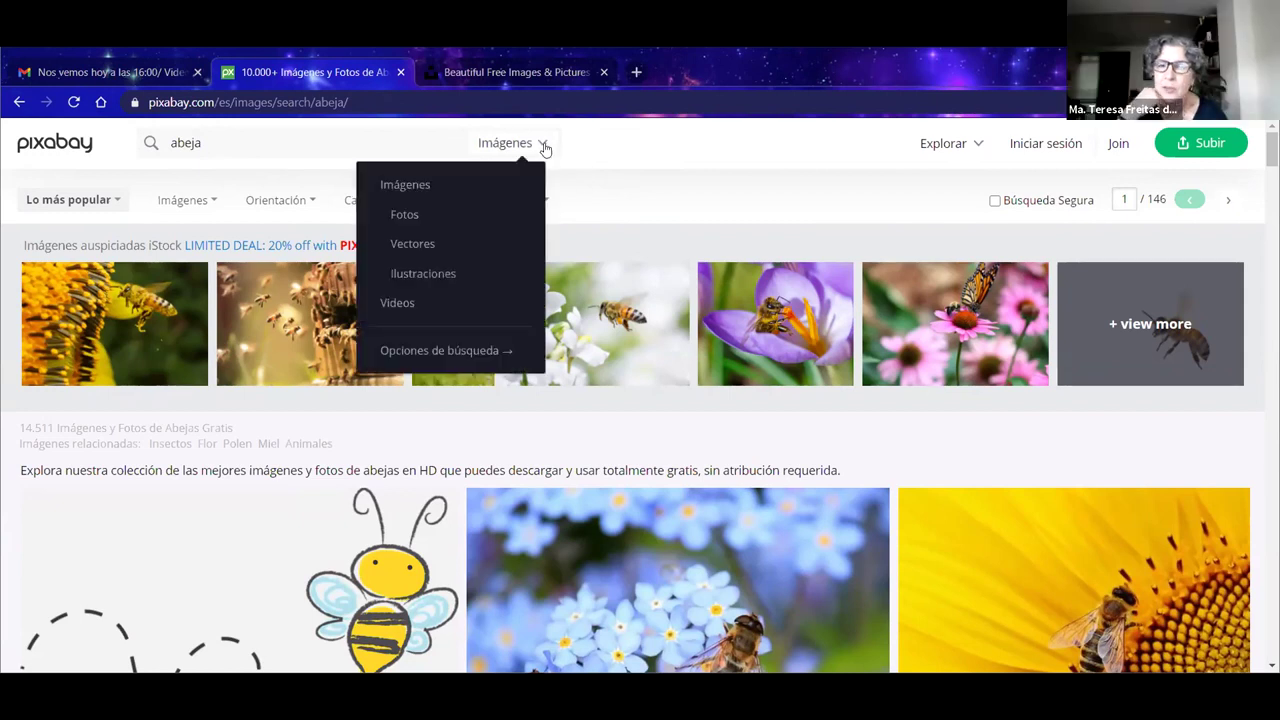
{"action": "left_click", "coordinate": [443, 304]}
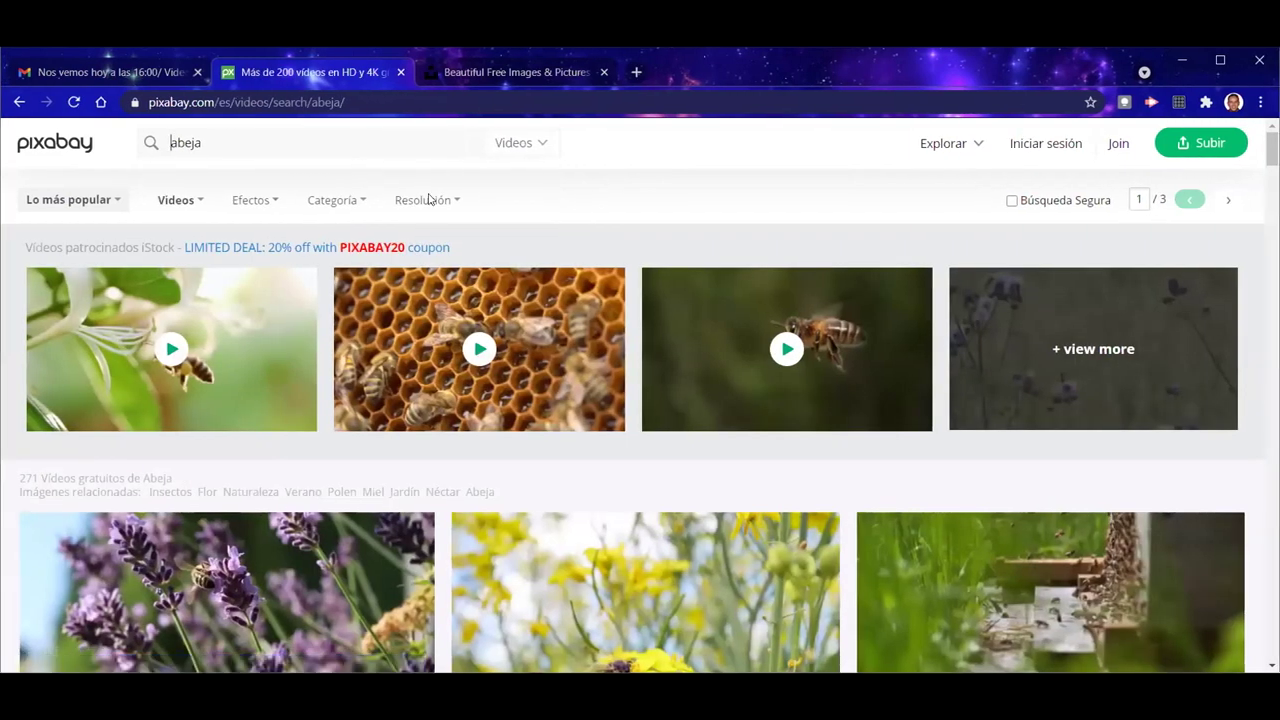
Step: Look through the free bee videos in the search results, checking their previews, resolutions and lengths
{"action": "double_click", "coordinate": [185, 143]}
{"action": "scroll", "coordinate": [723, 303], "scroll_direction": "down", "scroll_amount": 3}
{"action": "scroll", "coordinate": [725, 303], "scroll_direction": "down", "scroll_amount": 3}
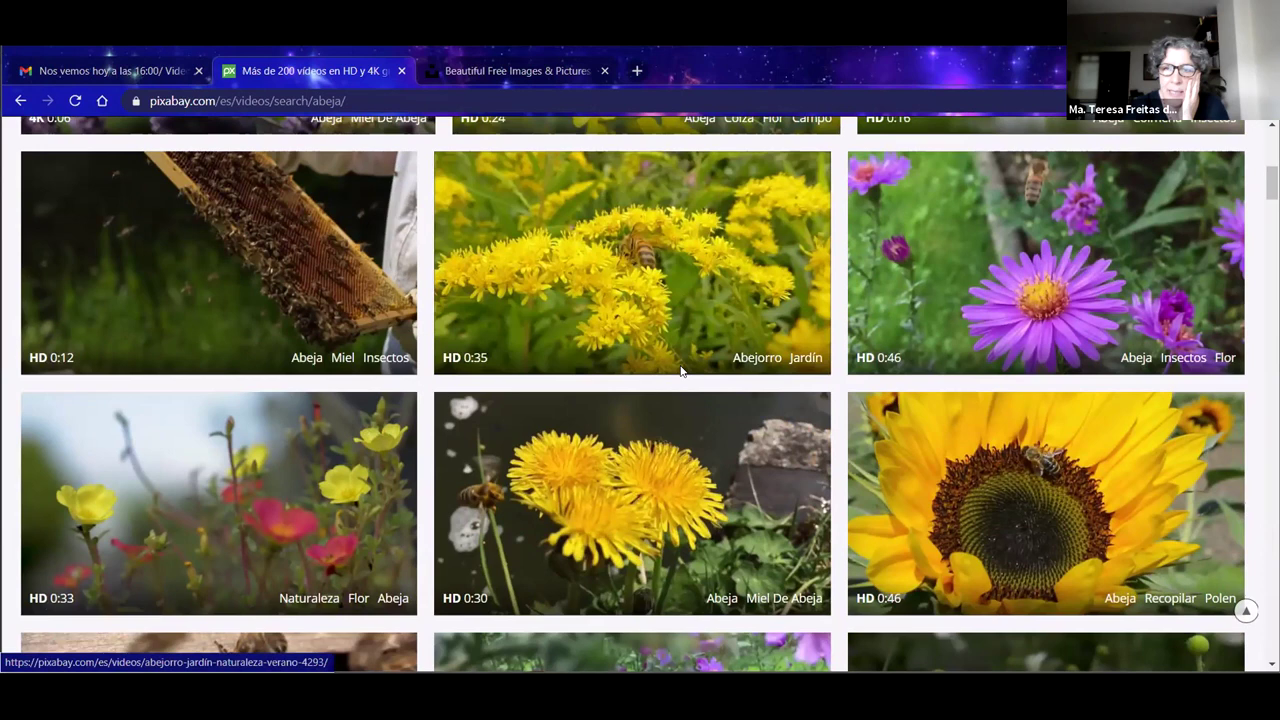
{"action": "scroll", "coordinate": [668, 362], "scroll_direction": "up", "scroll_amount": 5}
{"action": "scroll", "coordinate": [625, 280], "scroll_direction": "up", "scroll_amount": 1}
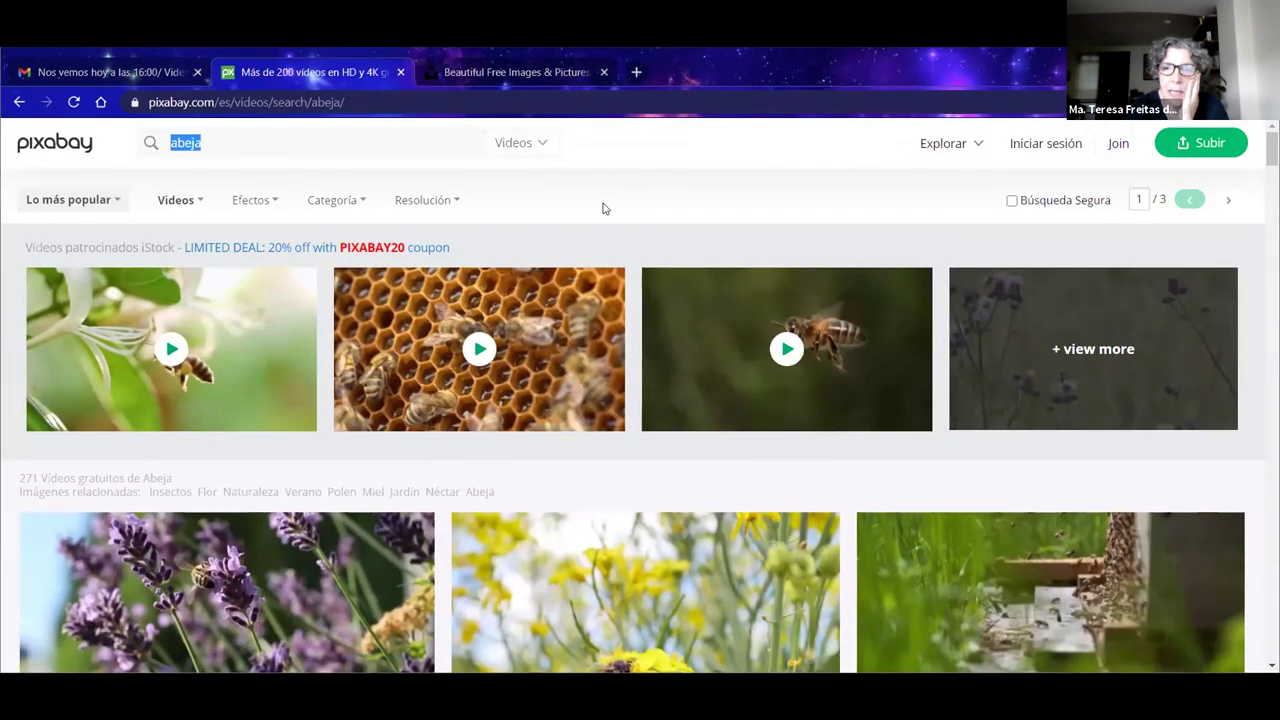
{"action": "scroll", "coordinate": [588, 365], "scroll_direction": "down", "scroll_amount": 1}
{"action": "scroll", "coordinate": [600, 390], "scroll_direction": "down", "scroll_amount": 3}
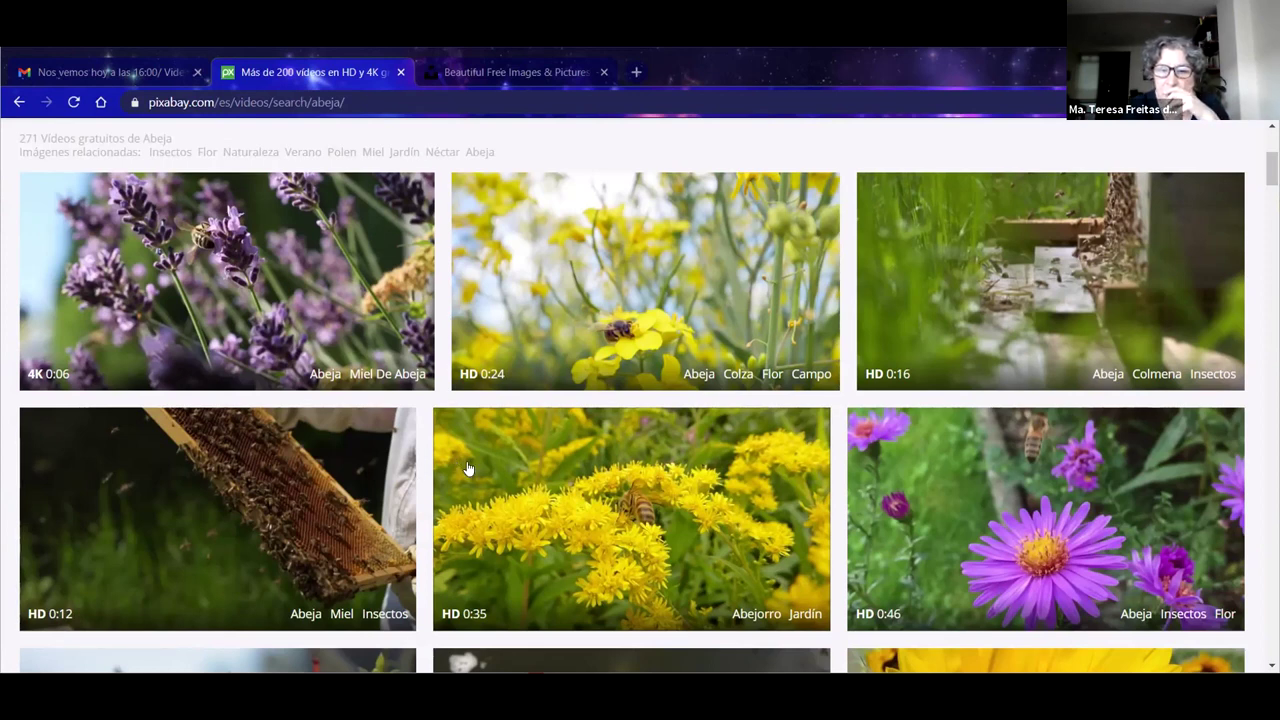
{"action": "scroll", "coordinate": [466, 466], "scroll_direction": "up", "scroll_amount": 2}
{"action": "scroll", "coordinate": [487, 501], "scroll_direction": "down", "scroll_amount": 2}
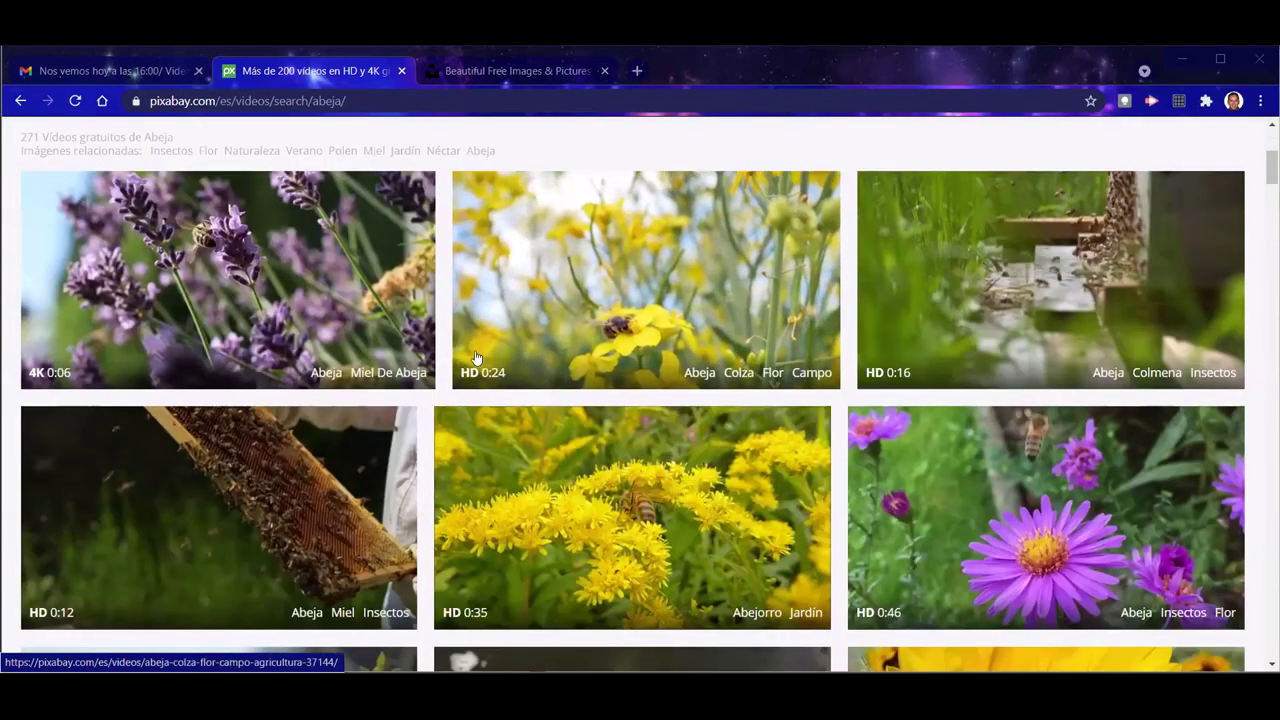
{"action": "scroll", "coordinate": [449, 370], "scroll_direction": "down", "scroll_amount": 4}
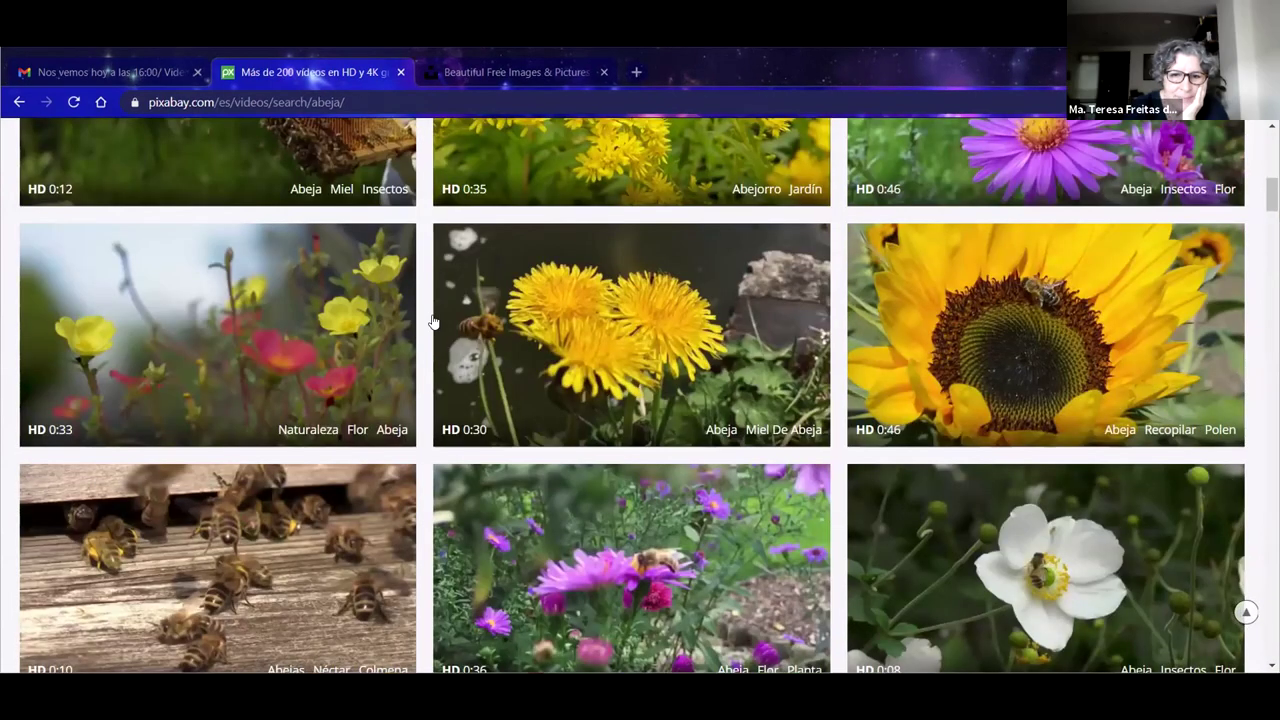
{"action": "scroll", "coordinate": [430, 310], "scroll_direction": "up", "scroll_amount": 8}
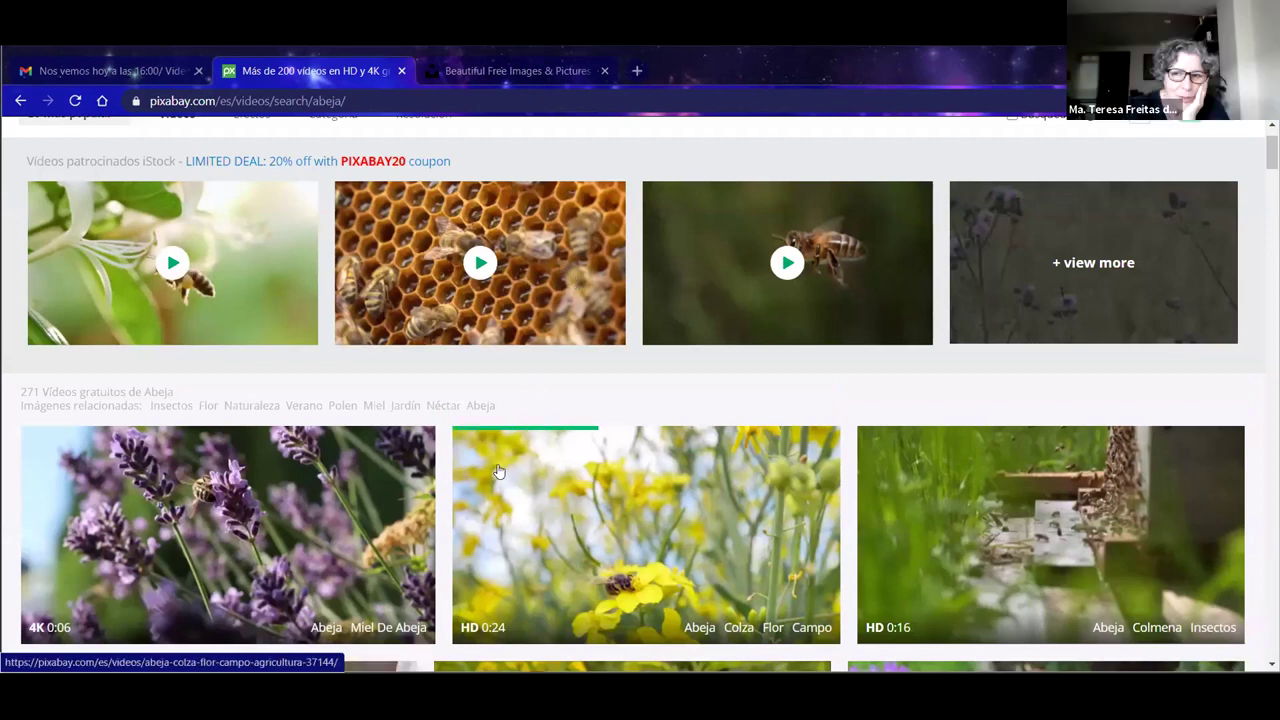
{"action": "scroll", "coordinate": [480, 459], "scroll_direction": "down", "scroll_amount": 2}
{"action": "scroll", "coordinate": [480, 459], "scroll_direction": "down", "scroll_amount": 3}
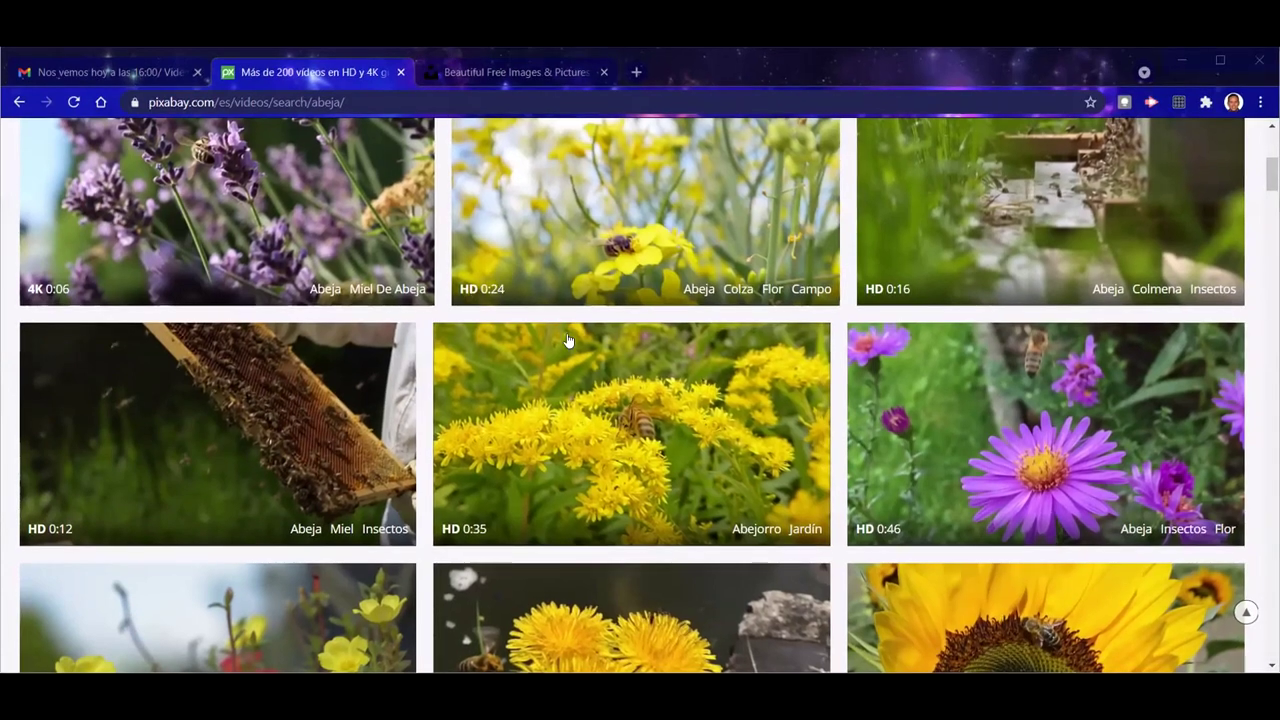
{"action": "scroll", "coordinate": [569, 341], "scroll_direction": "up", "scroll_amount": 2}
{"action": "scroll", "coordinate": [529, 487], "scroll_direction": "down", "scroll_amount": 3}
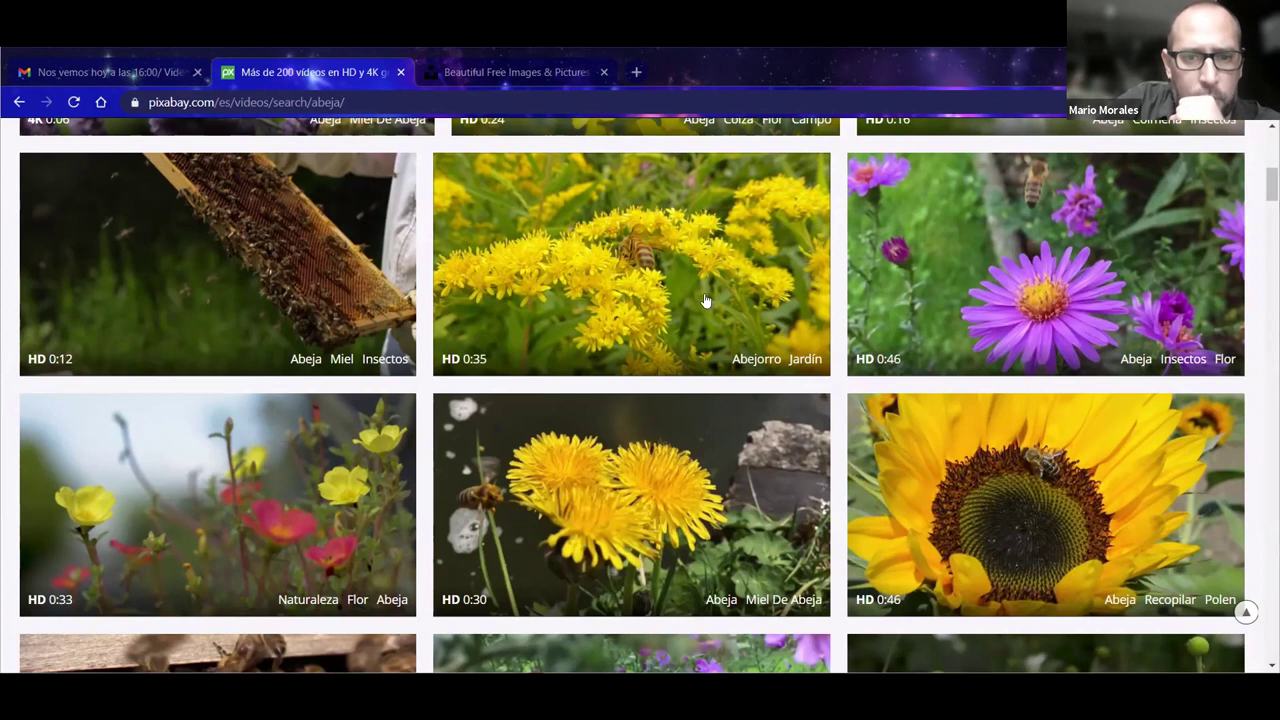
{"action": "scroll", "coordinate": [494, 290], "scroll_direction": "up", "scroll_amount": 1}
{"action": "scroll", "coordinate": [494, 290], "scroll_direction": "up", "scroll_amount": 5}
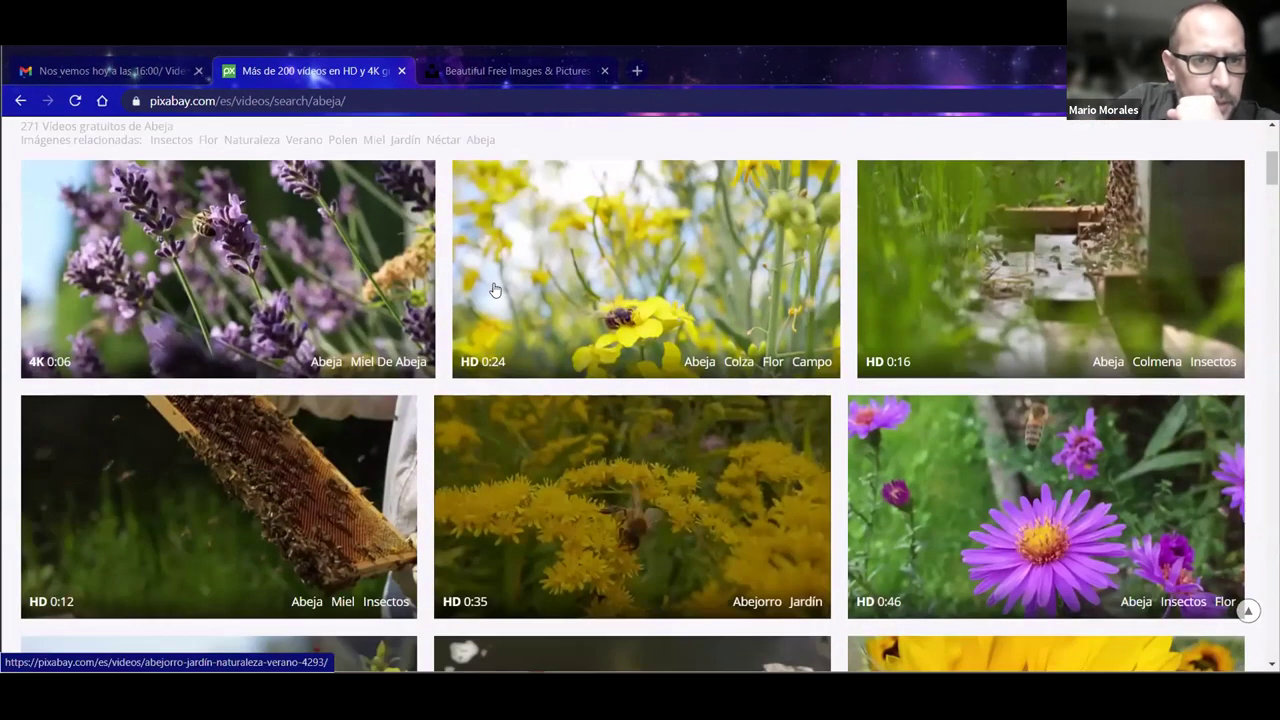
Step: Change the "abeja" search back to Imágenes and open the photo of the bee-like insect on blue forget-me-nots
{"action": "mouse_move", "coordinate": [543, 145]}
{"action": "left_click", "coordinate": [496, 184]}
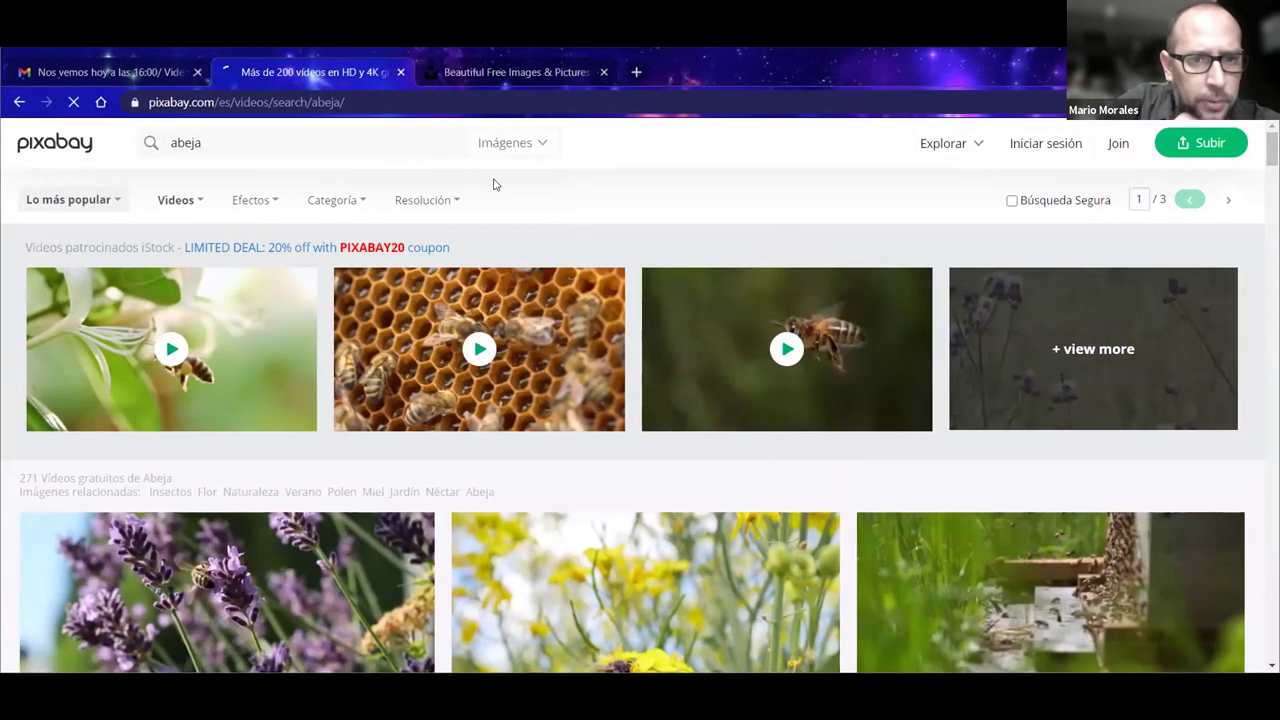
{"action": "scroll", "coordinate": [684, 416], "scroll_direction": "down", "scroll_amount": 4}
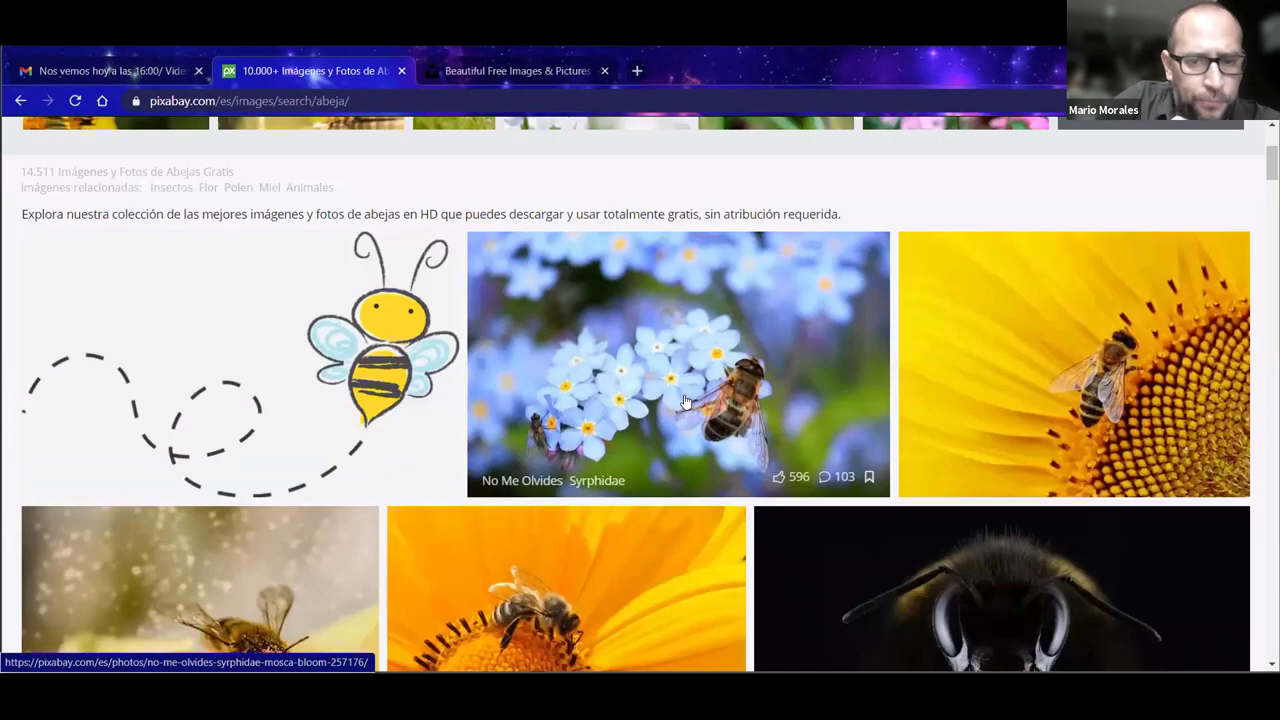
{"action": "left_click", "coordinate": [676, 254]}
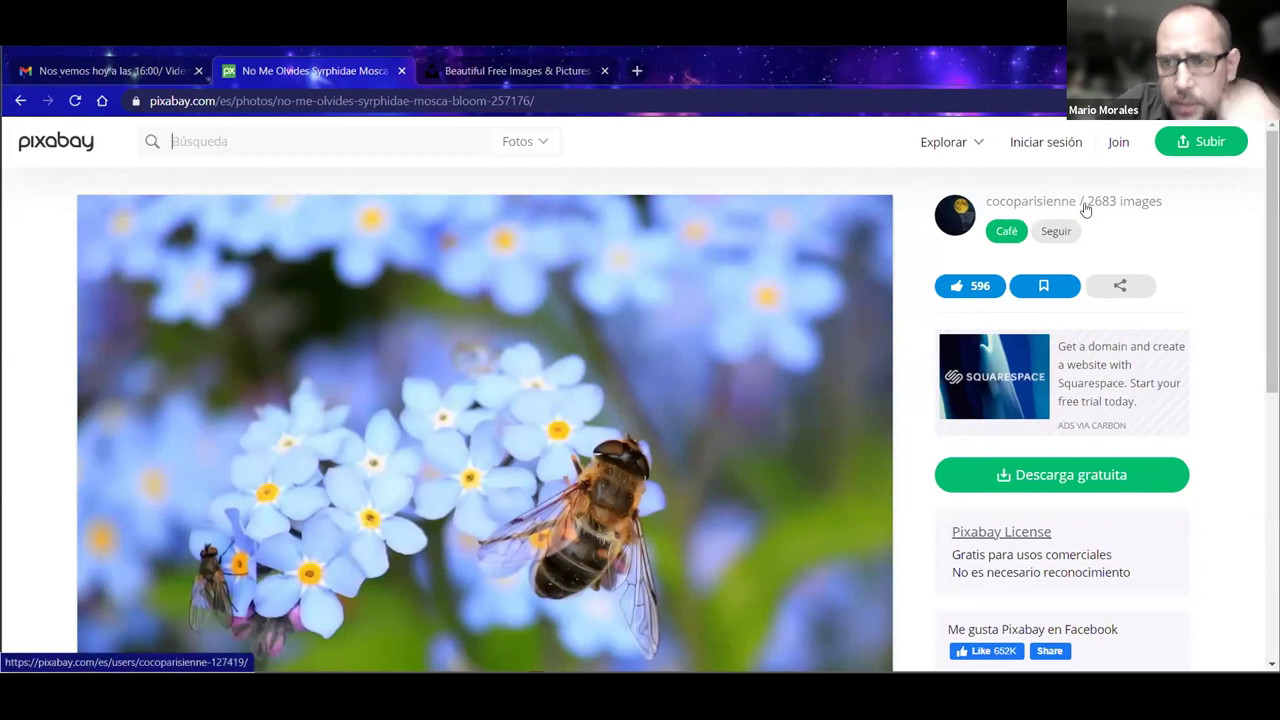
Step: Open the profile of the photo's author and look through their most popular images
{"action": "left_click", "coordinate": [955, 216]}
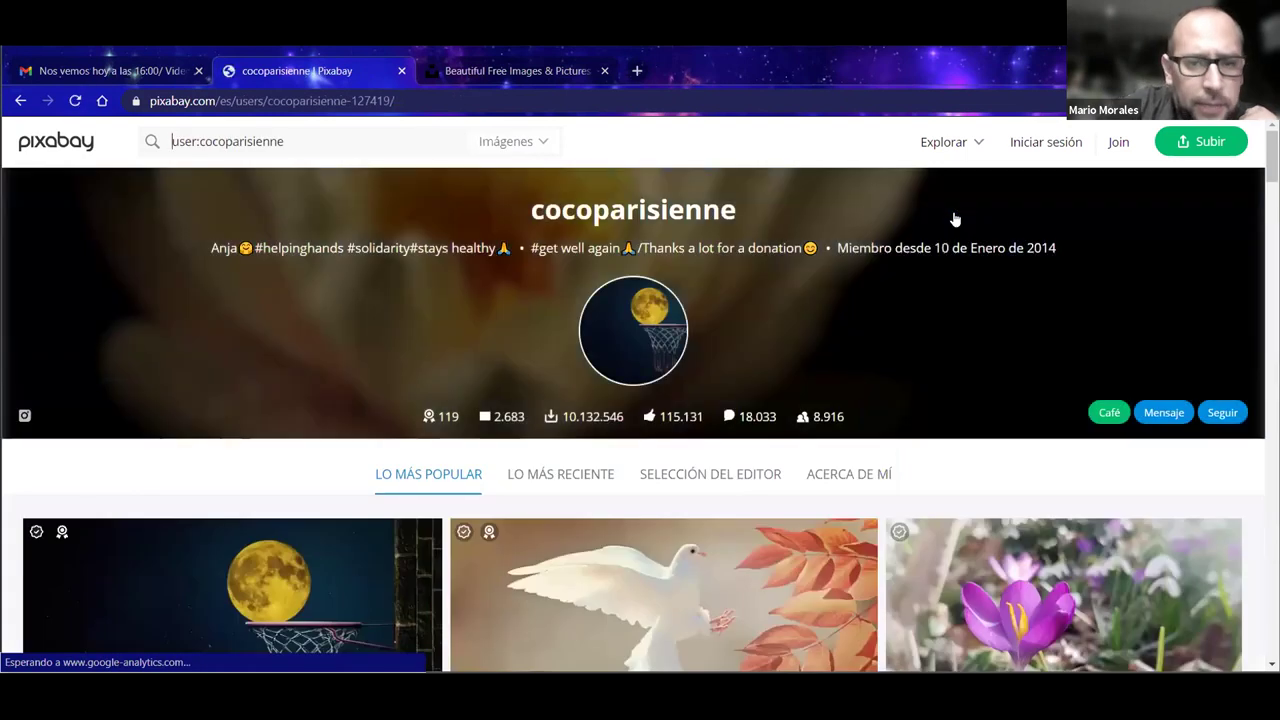
{"action": "scroll", "coordinate": [871, 412], "scroll_direction": "down", "scroll_amount": 1}
{"action": "scroll", "coordinate": [871, 412], "scroll_direction": "down", "scroll_amount": 5}
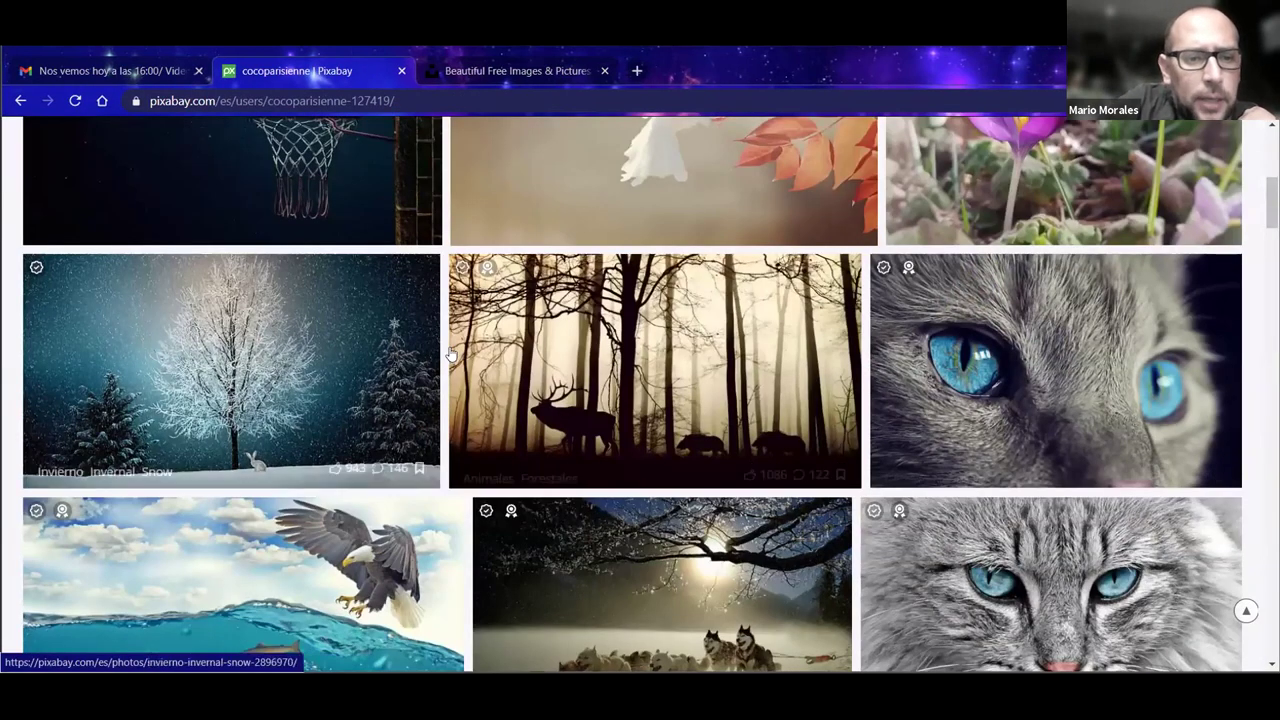
{"action": "scroll", "coordinate": [778, 218], "scroll_direction": "down", "scroll_amount": 1}
{"action": "scroll", "coordinate": [778, 218], "scroll_direction": "down", "scroll_amount": 7}
{"action": "scroll", "coordinate": [800, 400], "scroll_direction": "up", "scroll_amount": 13}
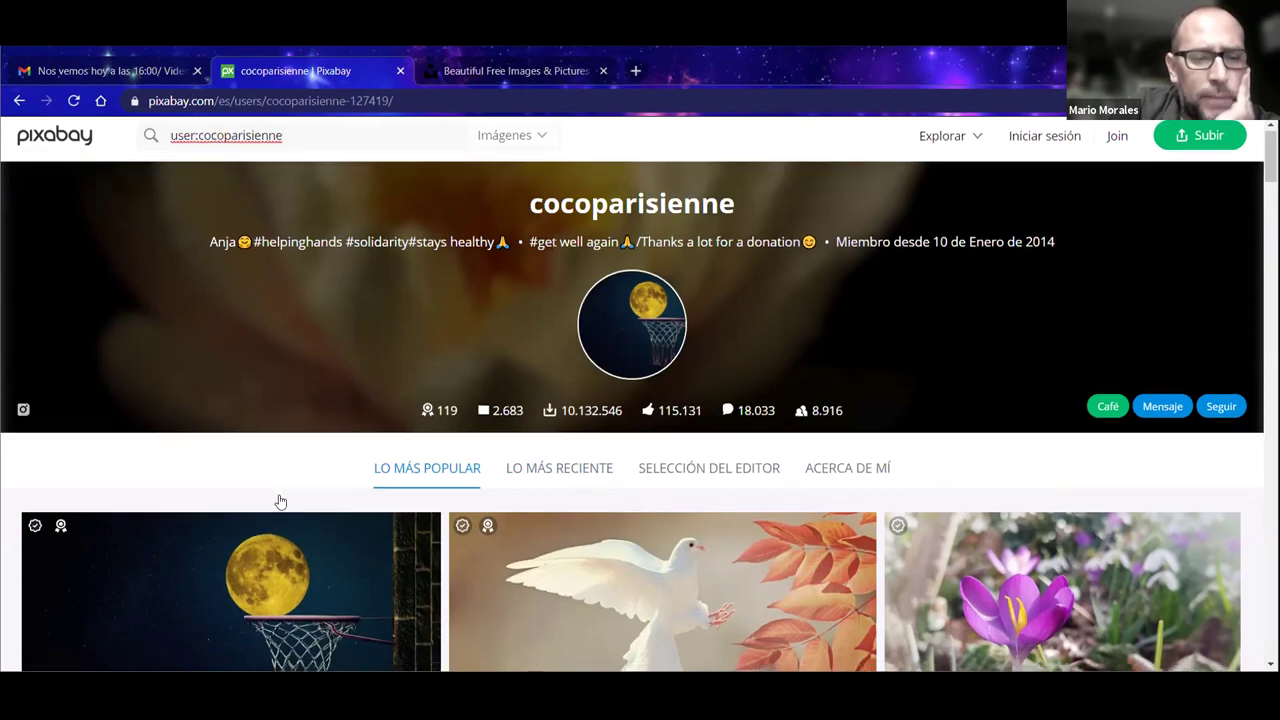
Step: Find the biplane photo among the author's images, check its featured badge, and open and examine its photo page
{"action": "scroll", "coordinate": [330, 502], "scroll_direction": "down", "scroll_amount": 10}
{"action": "scroll", "coordinate": [330, 498], "scroll_direction": "down", "scroll_amount": 10}
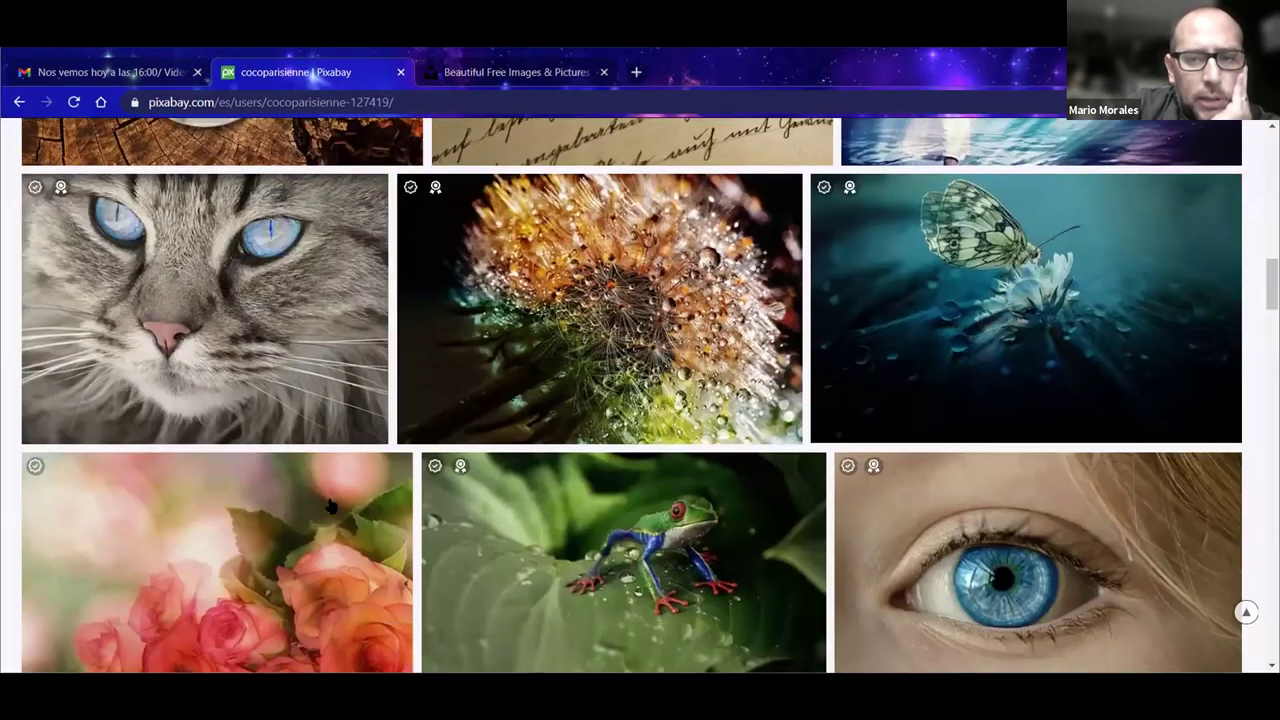
{"action": "scroll", "coordinate": [330, 505], "scroll_direction": "down", "scroll_amount": 4}
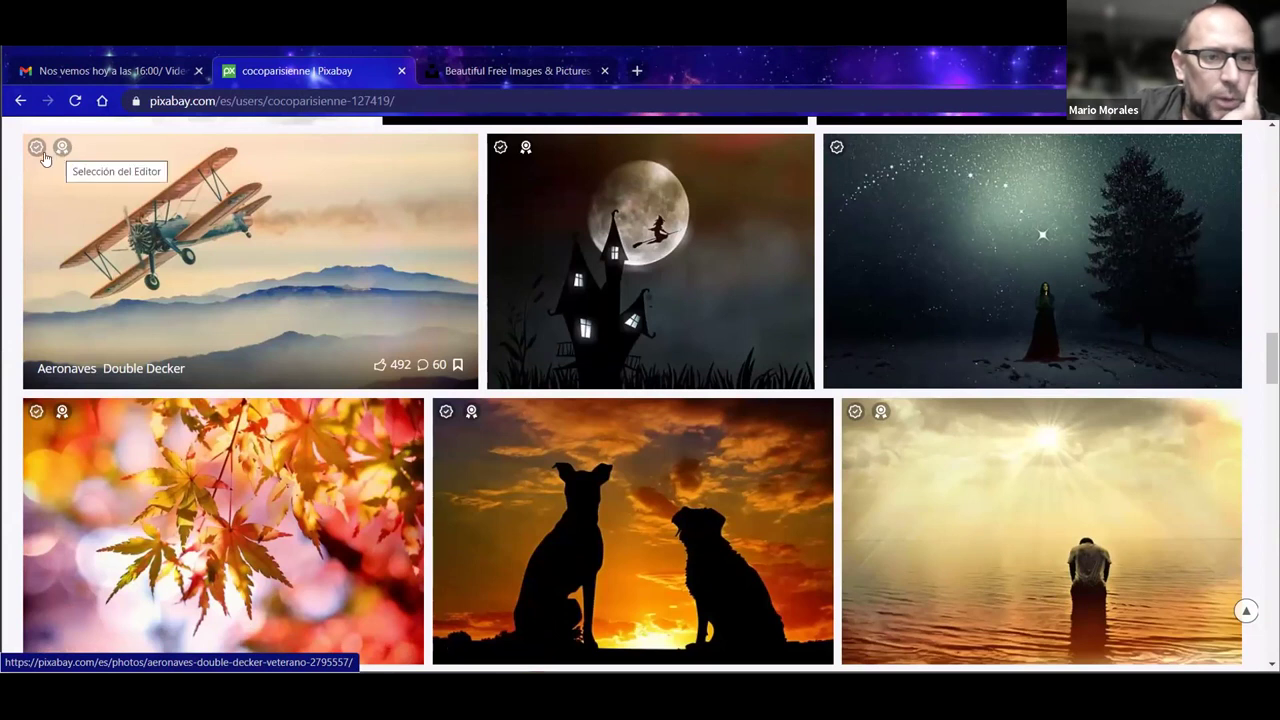
{"action": "mouse_move", "coordinate": [36, 149]}
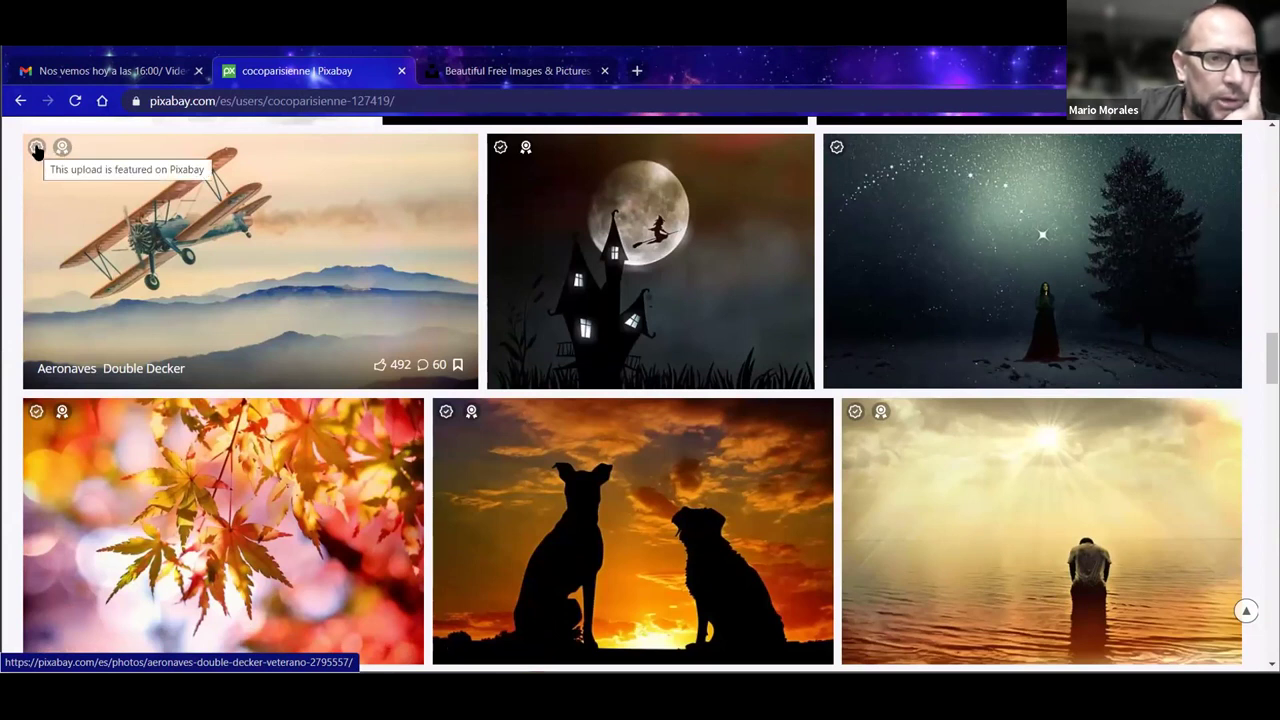
{"action": "left_click", "coordinate": [336, 277]}
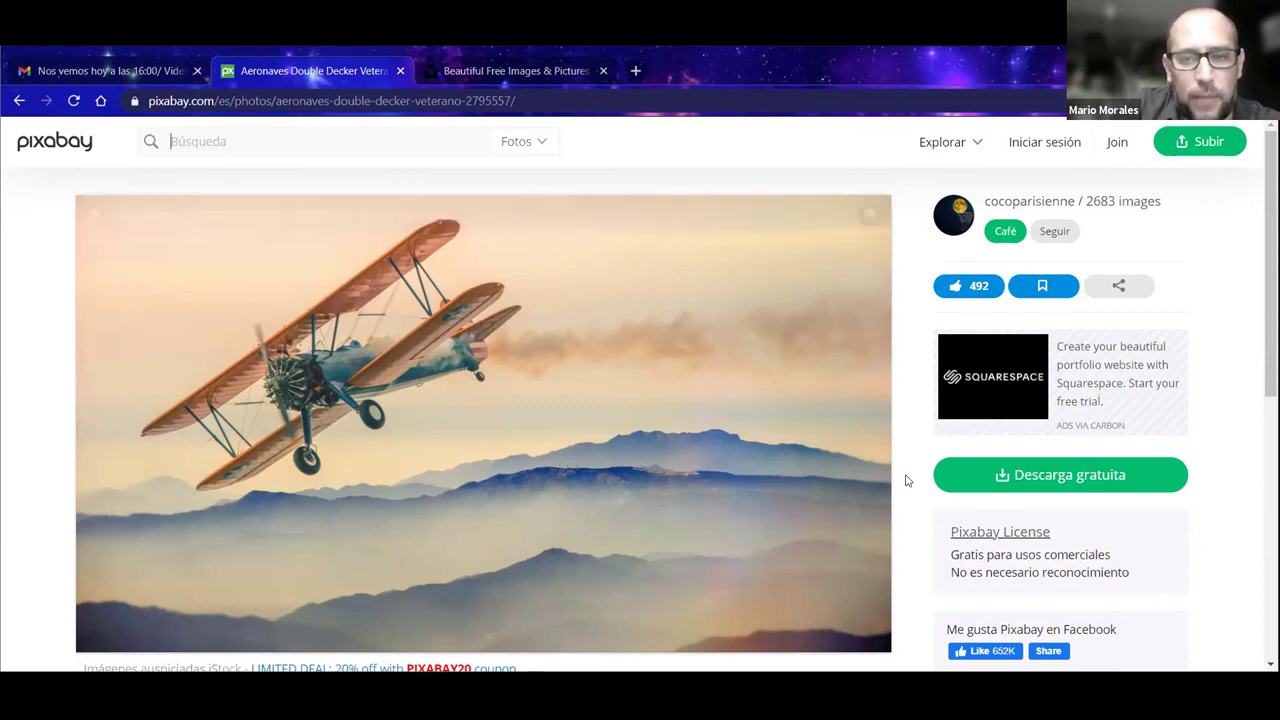
{"action": "scroll", "coordinate": [723, 500], "scroll_direction": "down", "scroll_amount": 5}
{"action": "scroll", "coordinate": [777, 490], "scroll_direction": "up", "scroll_amount": 5}
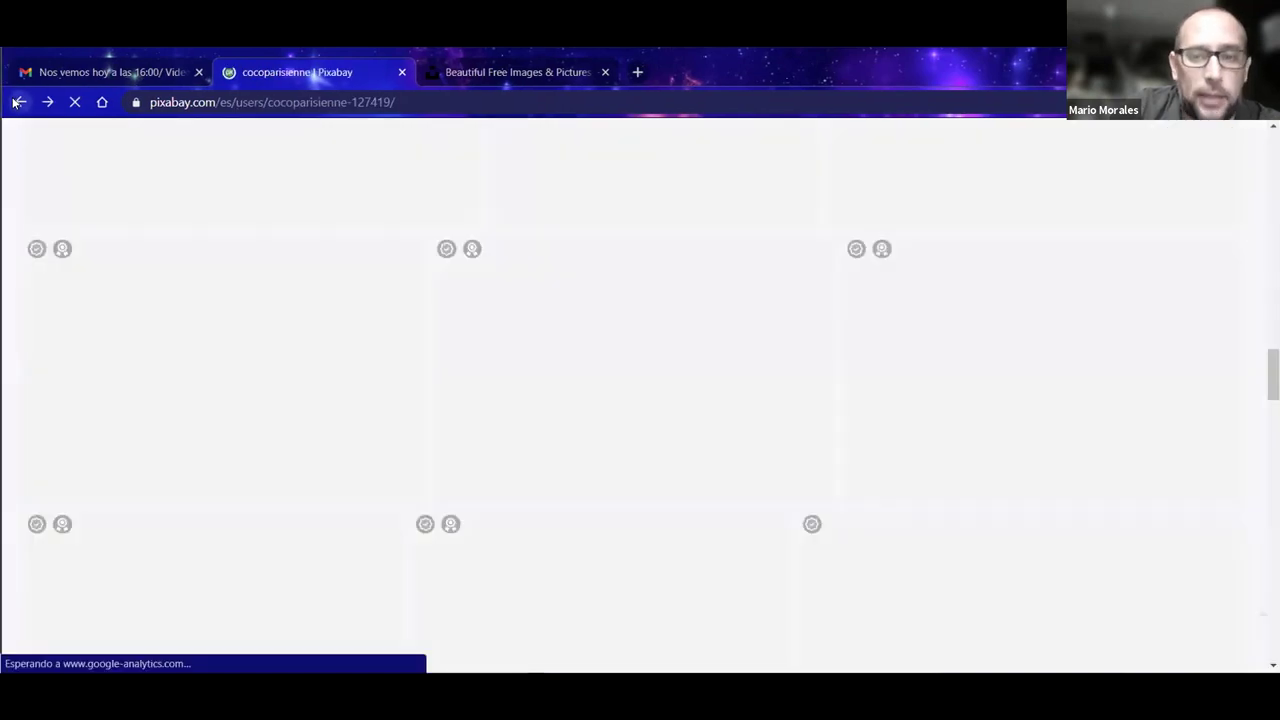
Step: Go back to the author's profile and return to its header above the image gallery
{"action": "scroll", "coordinate": [808, 413], "scroll_direction": "up", "scroll_amount": 20}
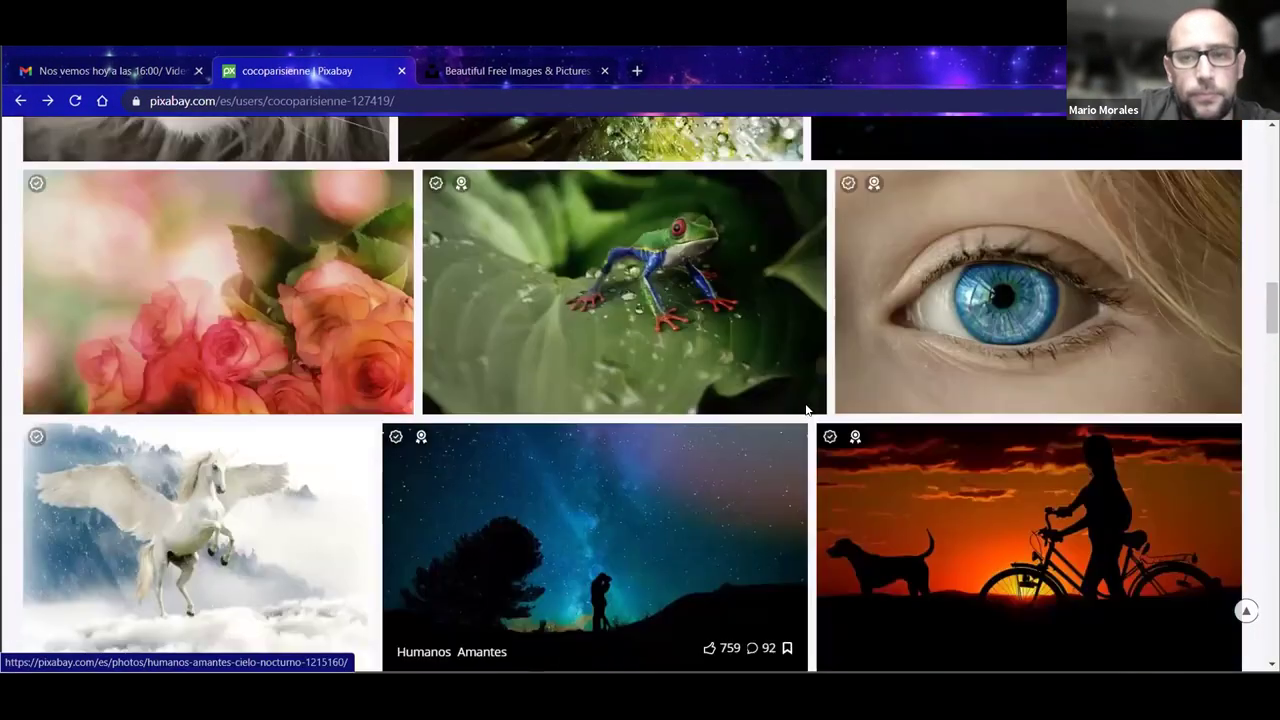
{"action": "scroll", "coordinate": [911, 420], "scroll_direction": "up", "scroll_amount": 3}
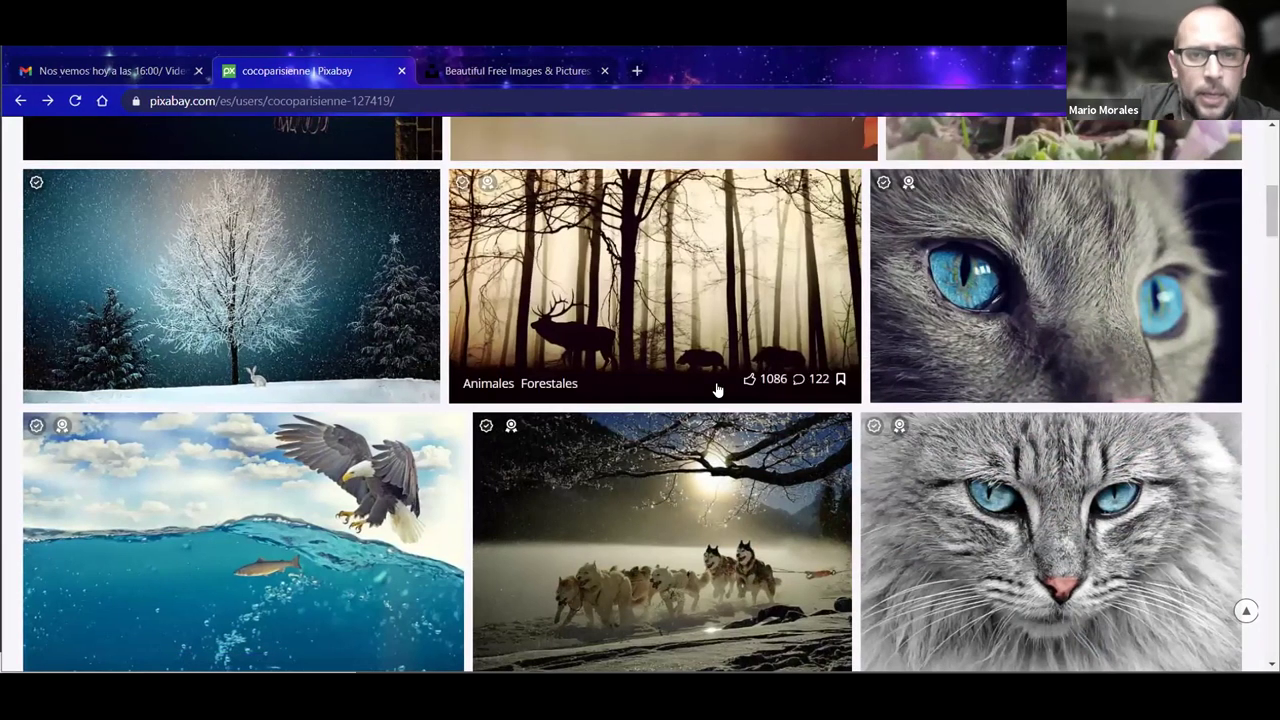
{"action": "scroll", "coordinate": [717, 385], "scroll_direction": "up", "scroll_amount": 6}
{"action": "scroll", "coordinate": [717, 385], "scroll_direction": "up", "scroll_amount": 1}
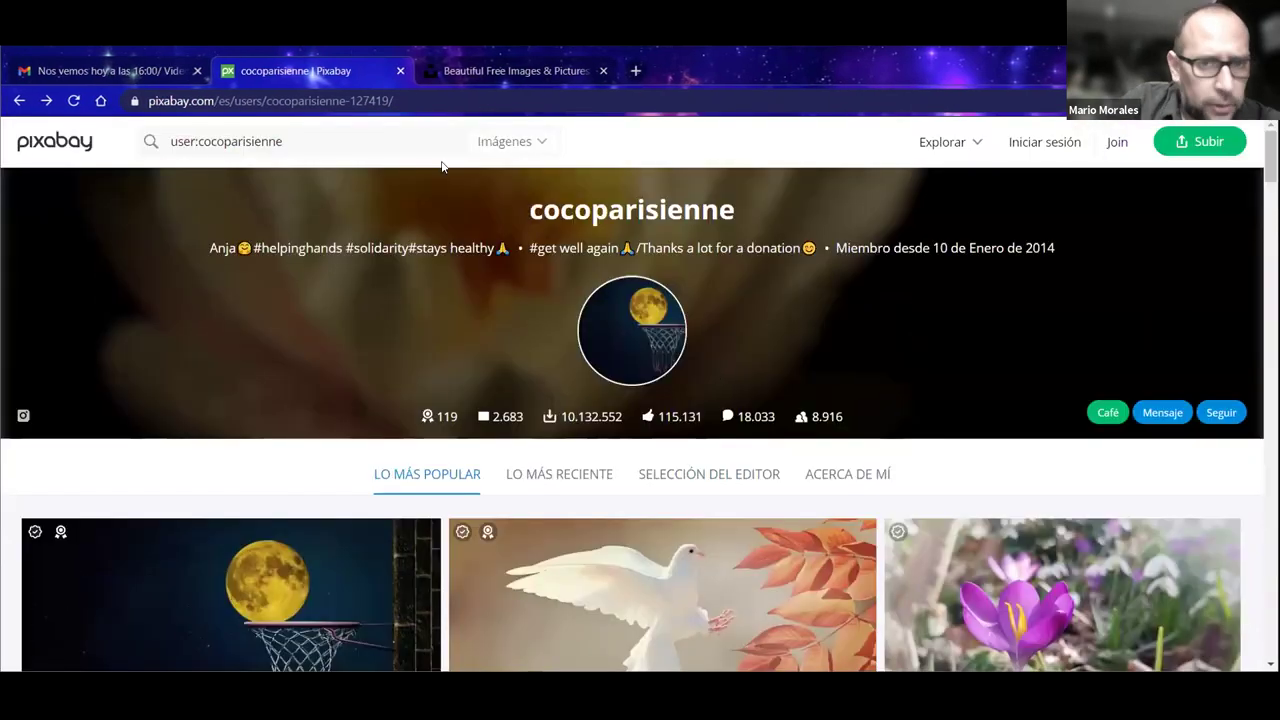
Step: Open the Clipchamp website in a new browser tab and change its address to the Spanish version, clipchamp.com/es/
{"action": "left_click", "coordinate": [634, 71]}
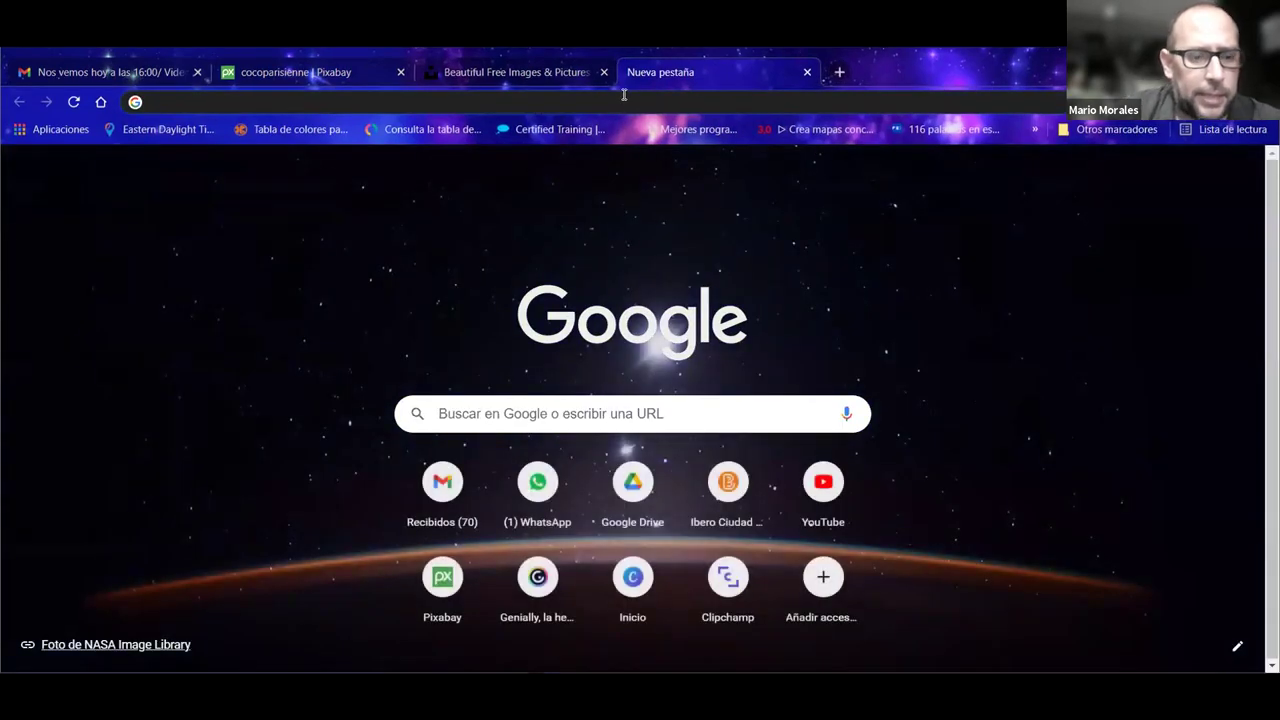
{"action": "type", "text": "clip"}
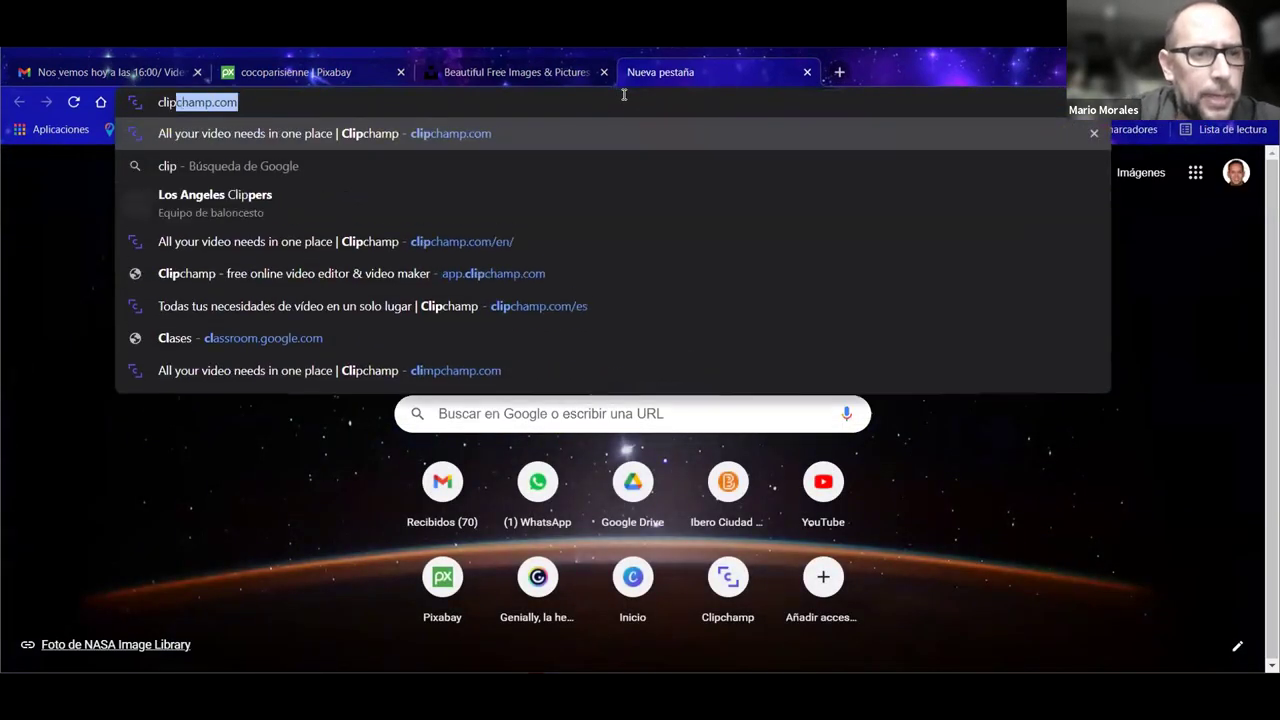
{"action": "key", "text": "Return"}
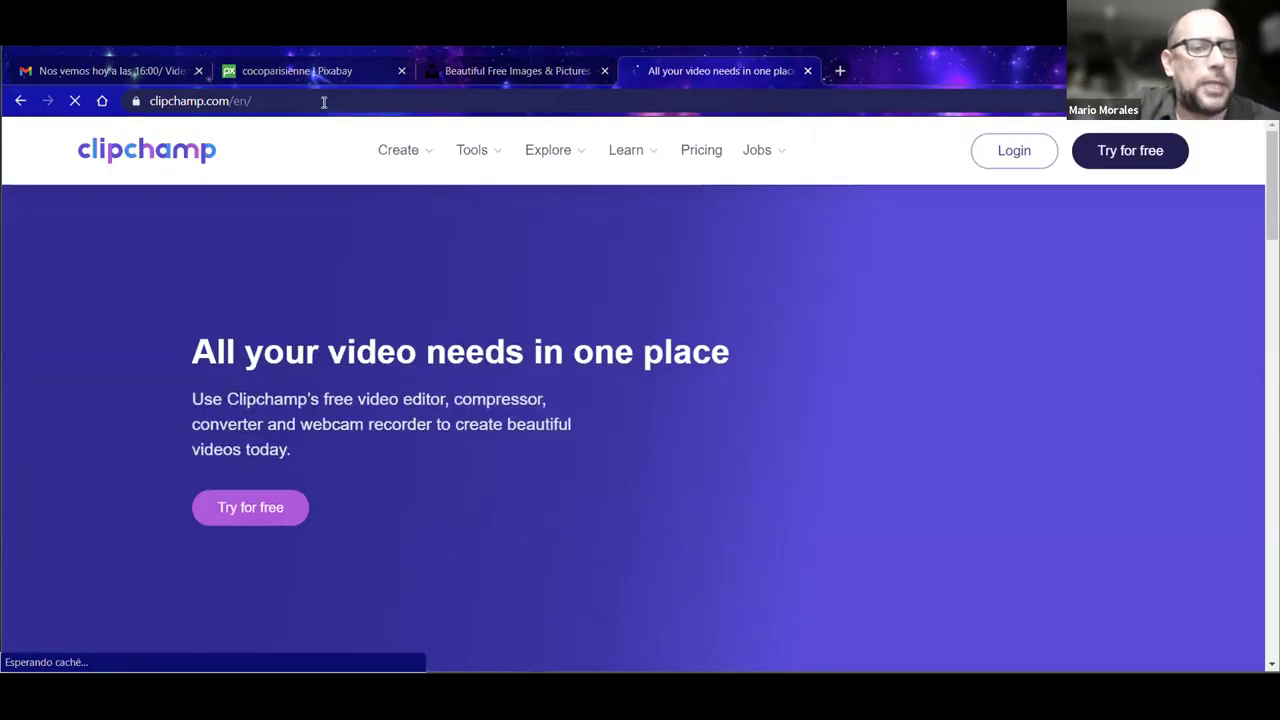
{"action": "left_click", "coordinate": [323, 100]}
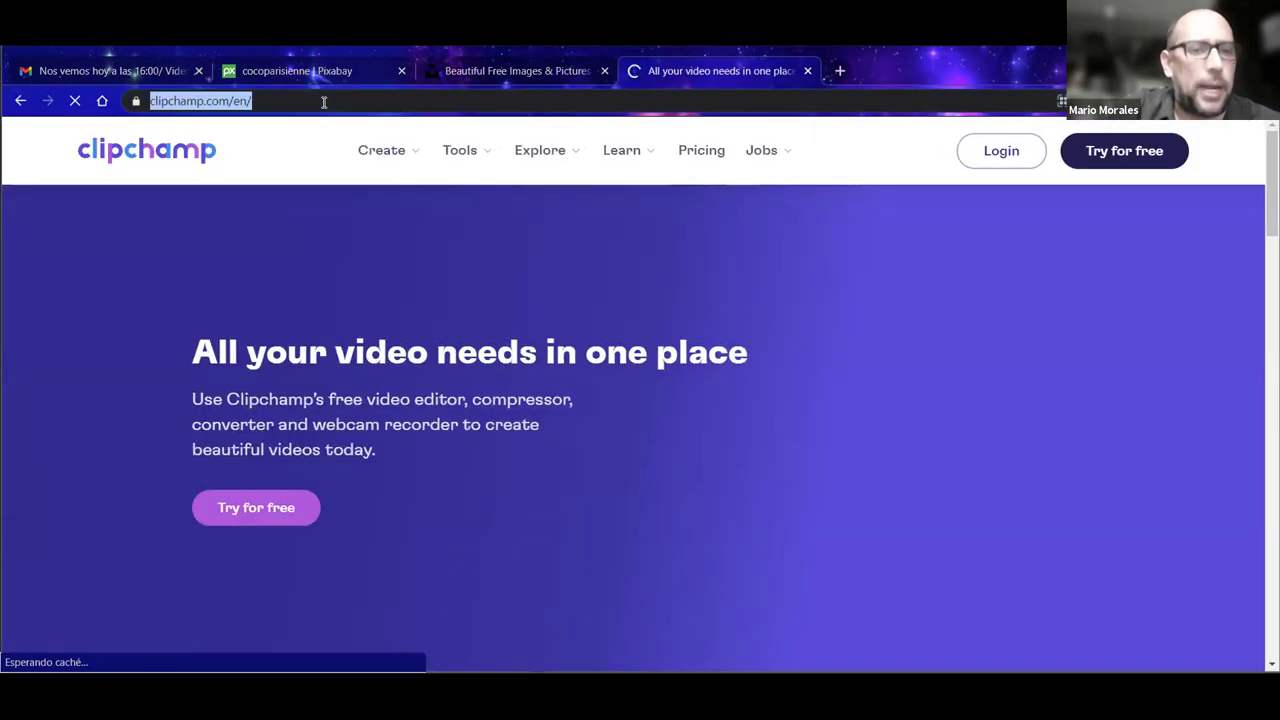
{"action": "left_click", "coordinate": [268, 101]}
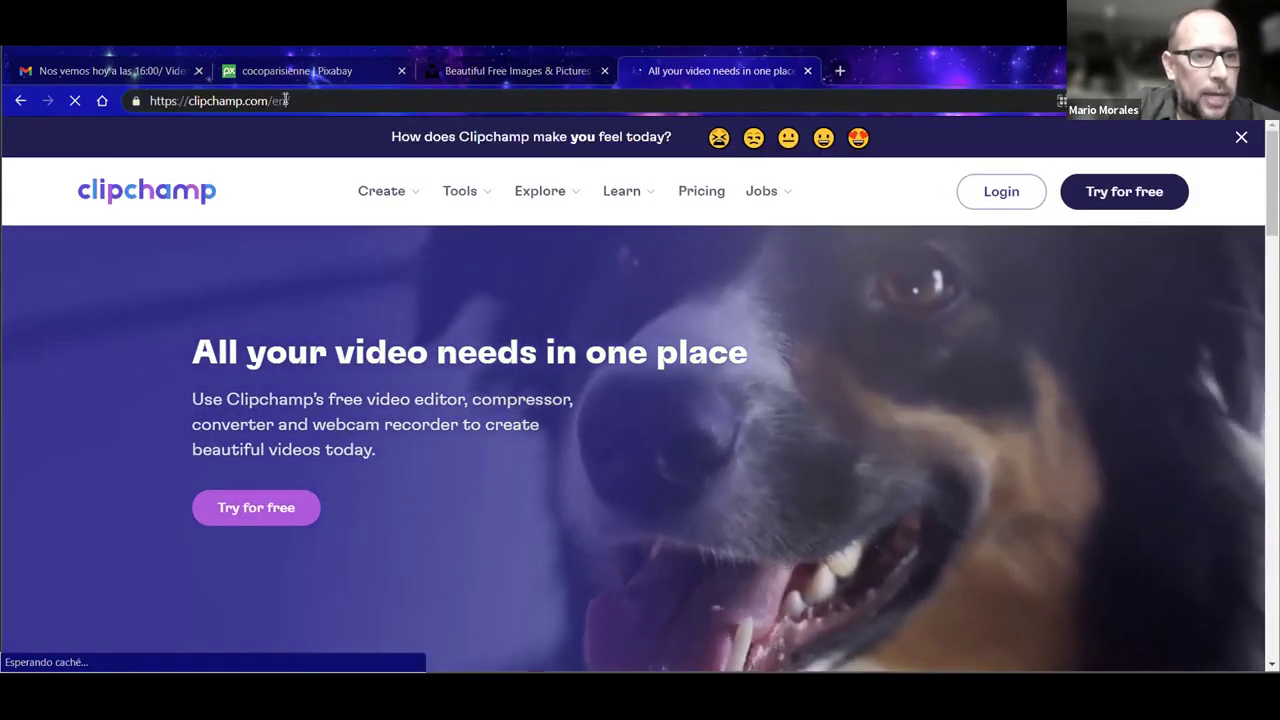
{"action": "type", "text": "s"}
{"action": "key", "text": "Return"}
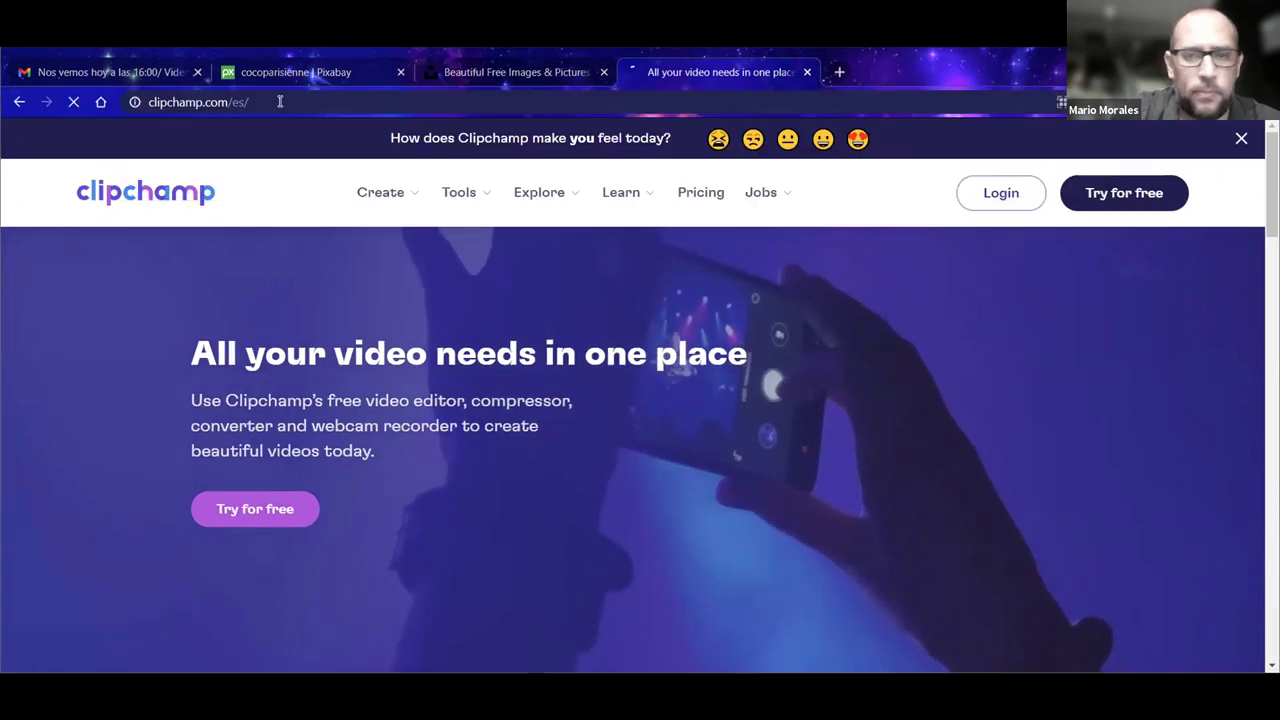
{"action": "left_click", "coordinate": [280, 100]}
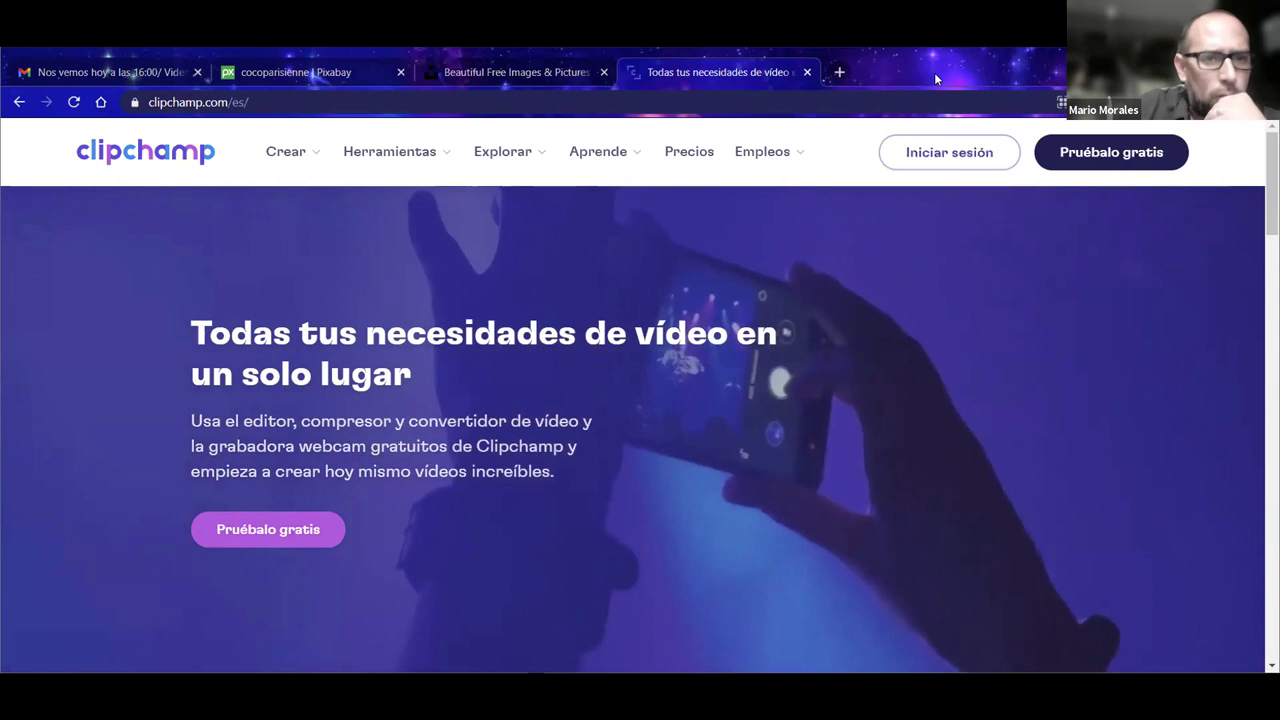
Step: Return to Pixabay, search its images for "dogs" and look through the results
{"action": "key", "text": "ctrl+2"}
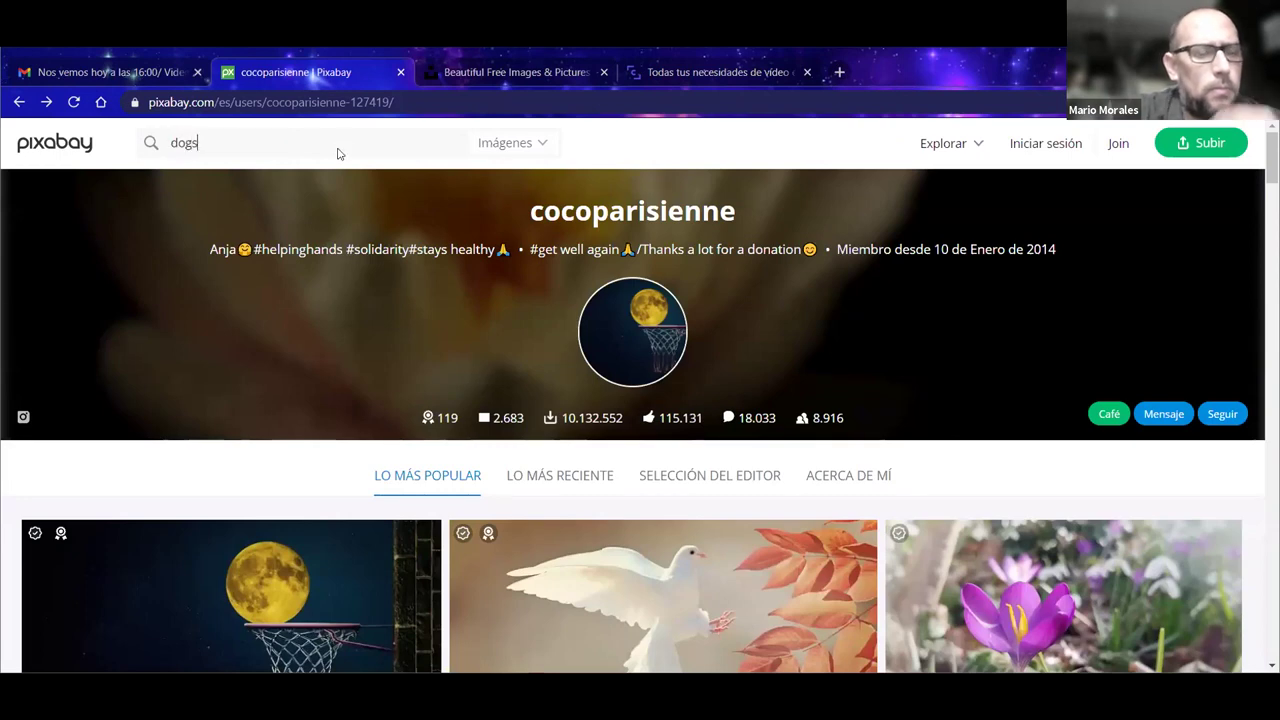
{"action": "key", "text": "Return"}
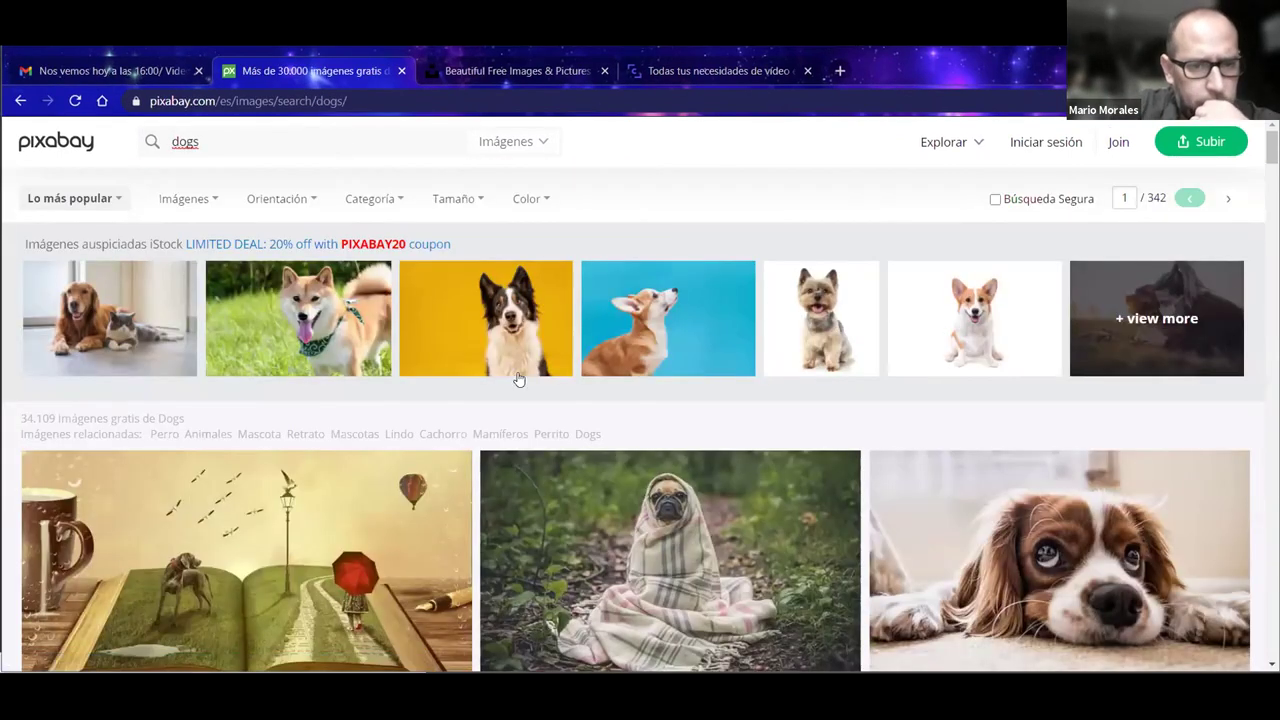
{"action": "scroll", "coordinate": [518, 379], "scroll_direction": "down", "scroll_amount": 5}
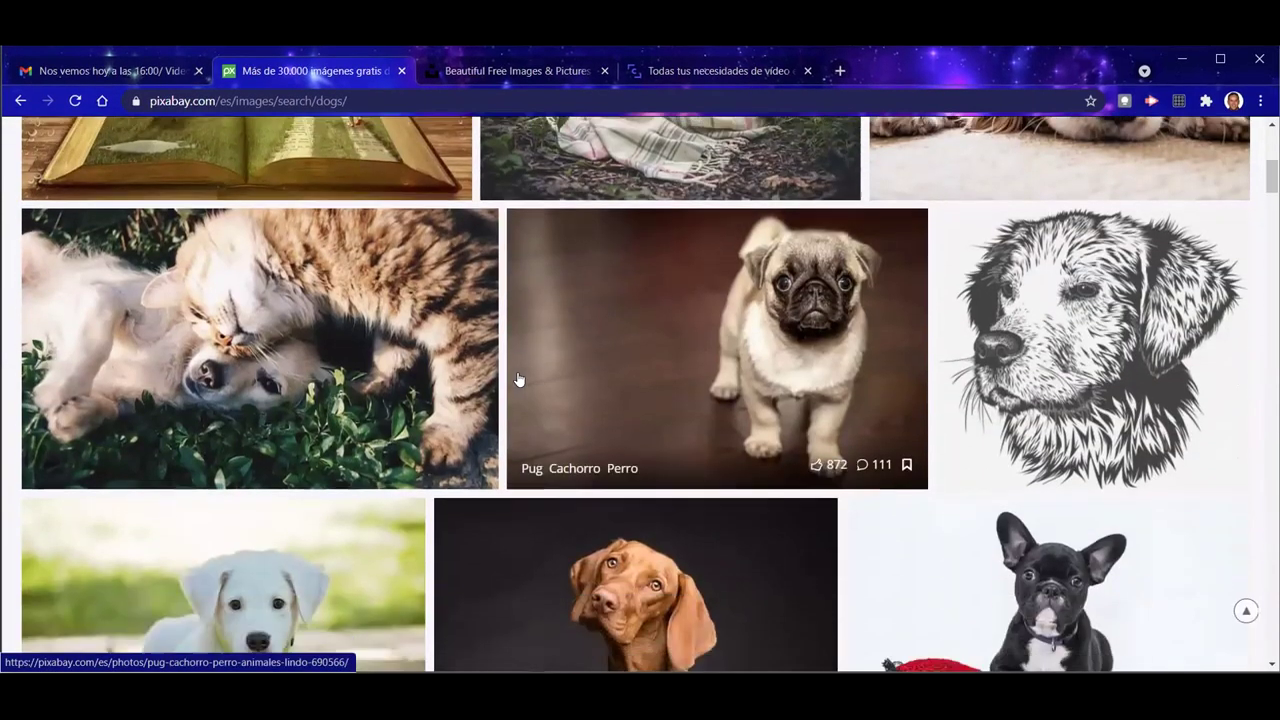
{"action": "scroll", "coordinate": [518, 379], "scroll_direction": "down", "scroll_amount": 4}
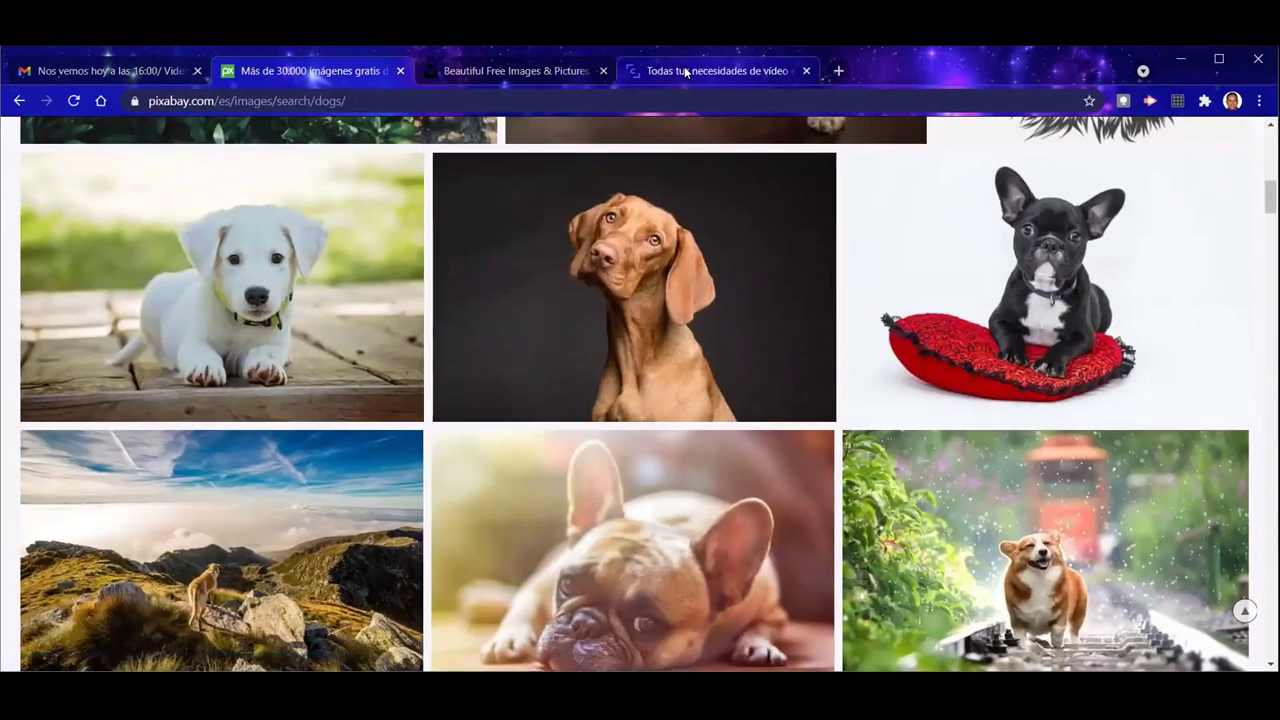
Step: Switch to the Clipchamp page and highlight its web address
{"action": "left_click", "coordinate": [684, 66]}
{"action": "left_click", "coordinate": [465, 102]}
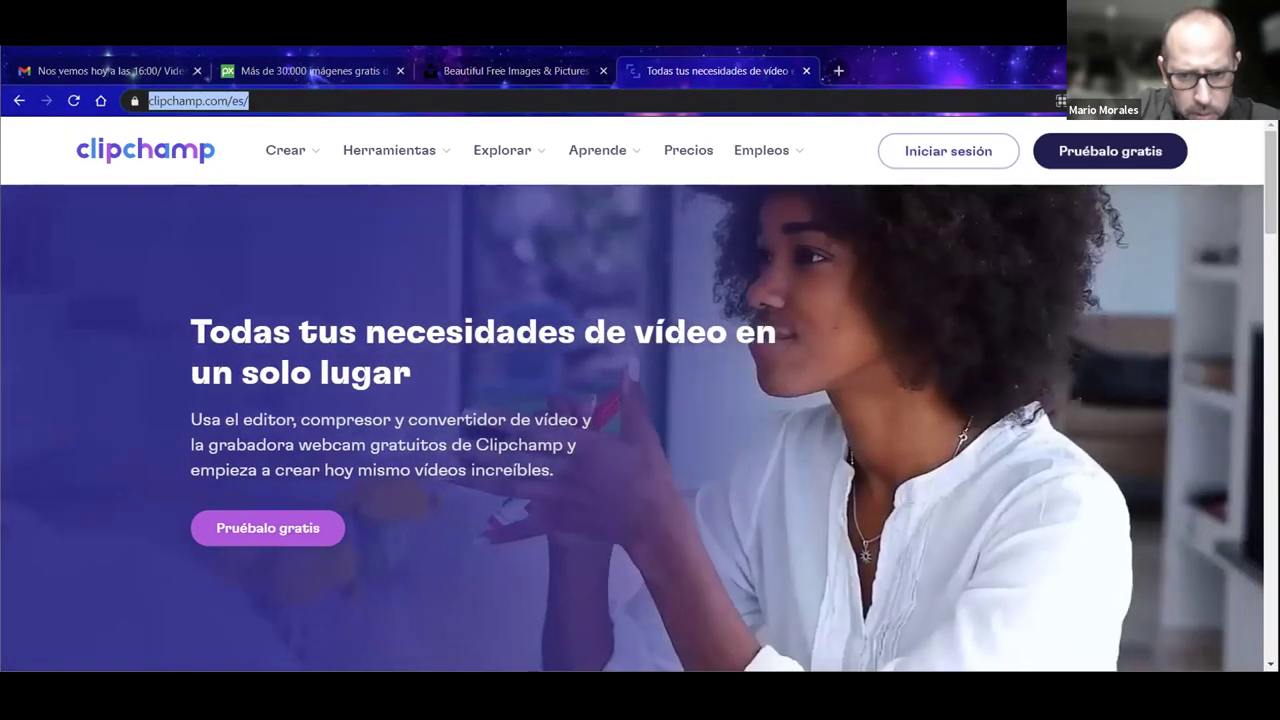
{"action": "left_click", "coordinate": [558, 514]}
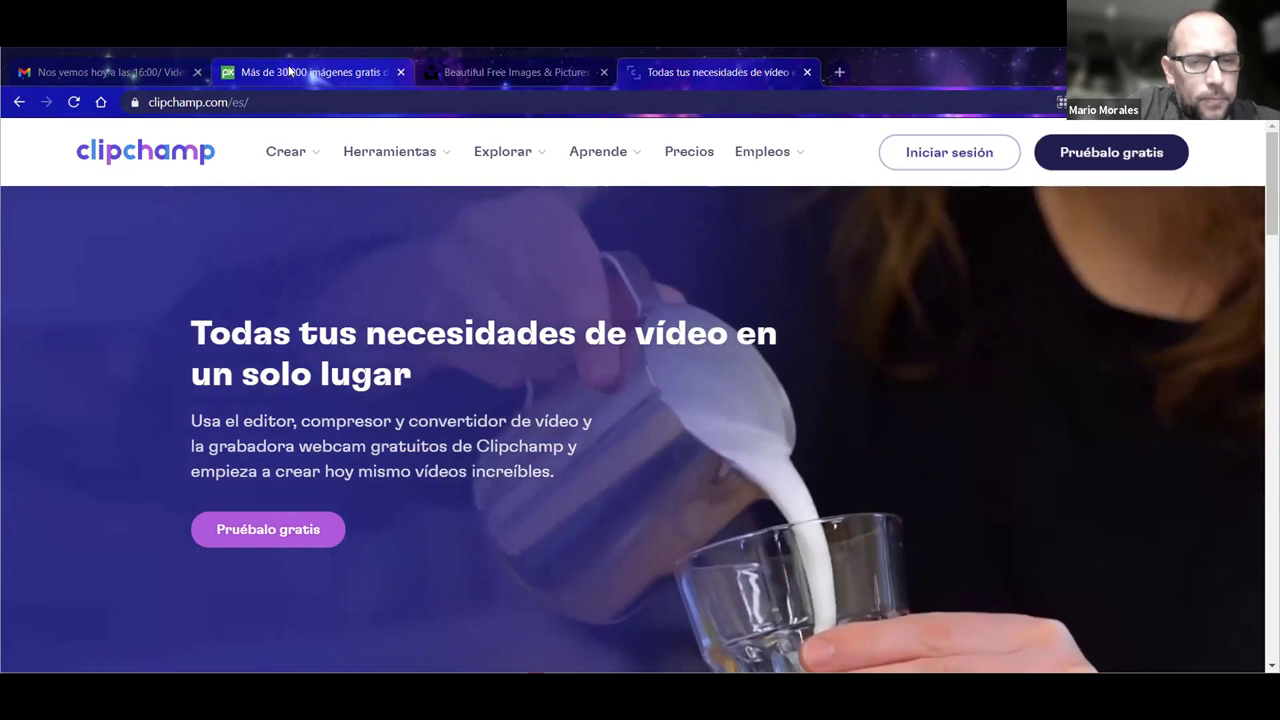
Step: Open the Pixabay photo of the brown dog on a dark background and request its 1920×1280 JPG download
{"action": "right_click", "coordinate": [604, 272]}
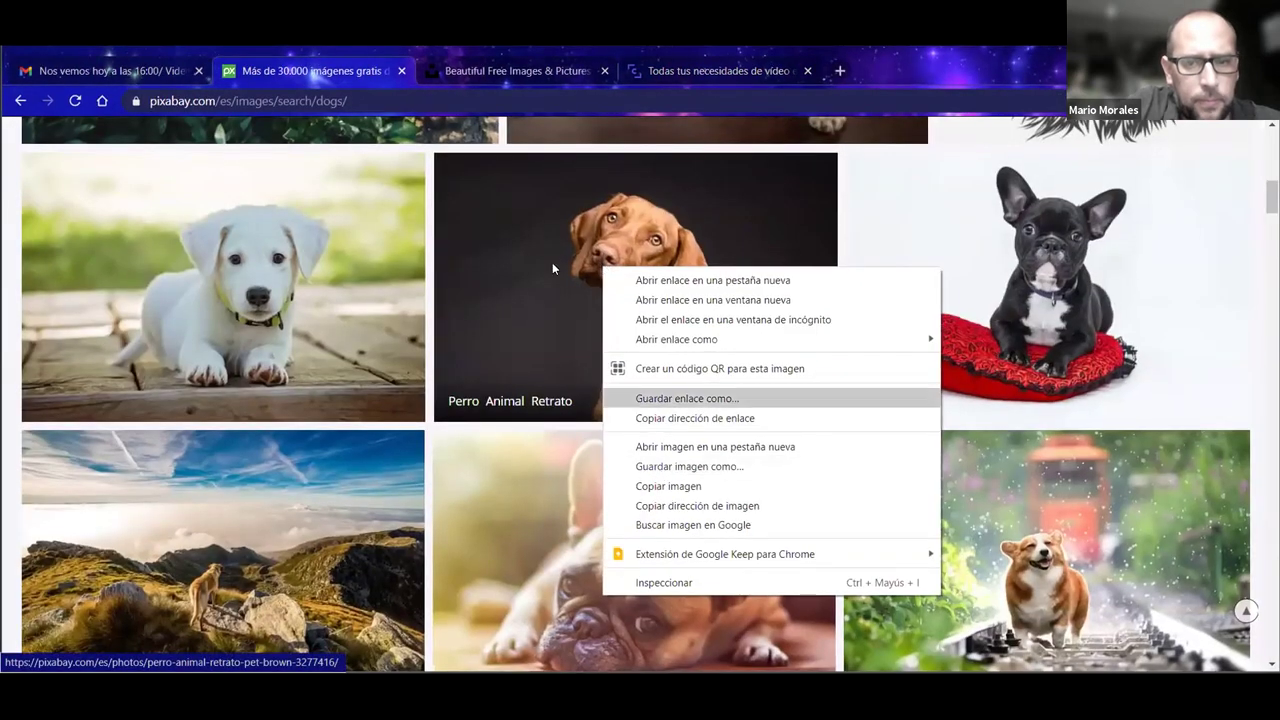
{"action": "left_click", "coordinate": [552, 265]}
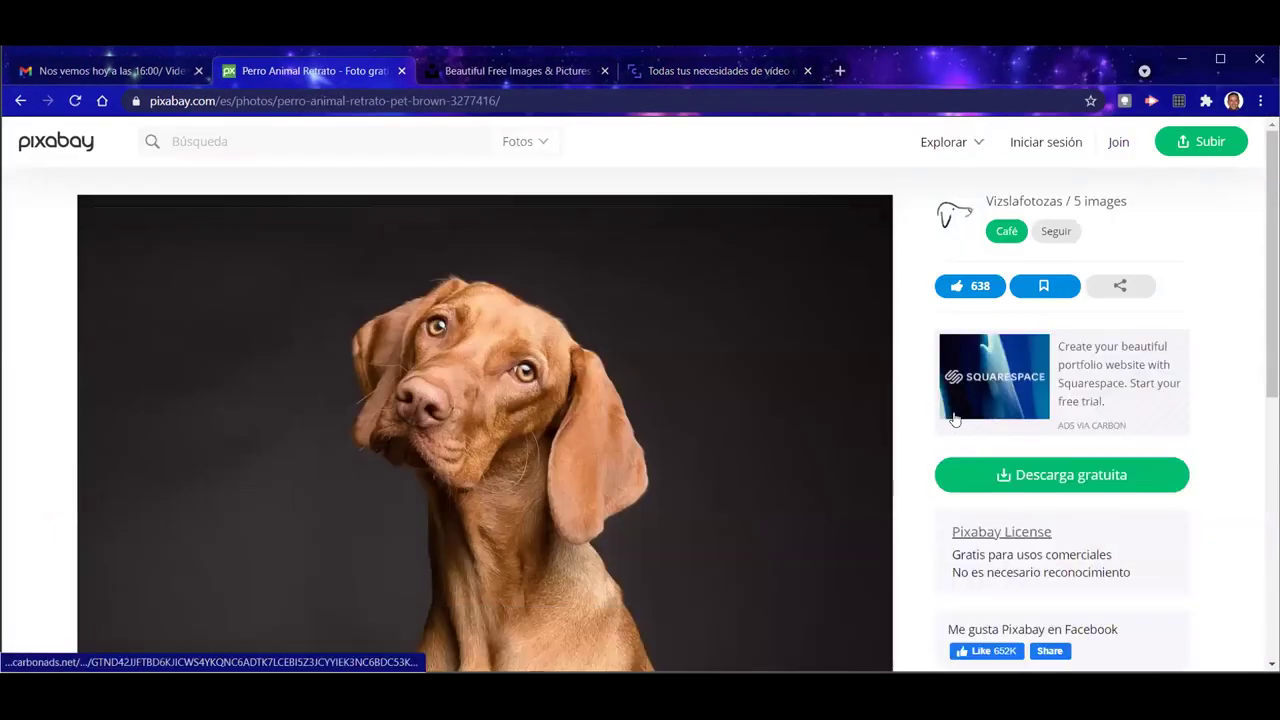
{"action": "scroll", "coordinate": [955, 420], "scroll_direction": "down", "scroll_amount": 2}
{"action": "left_click", "coordinate": [1010, 316]}
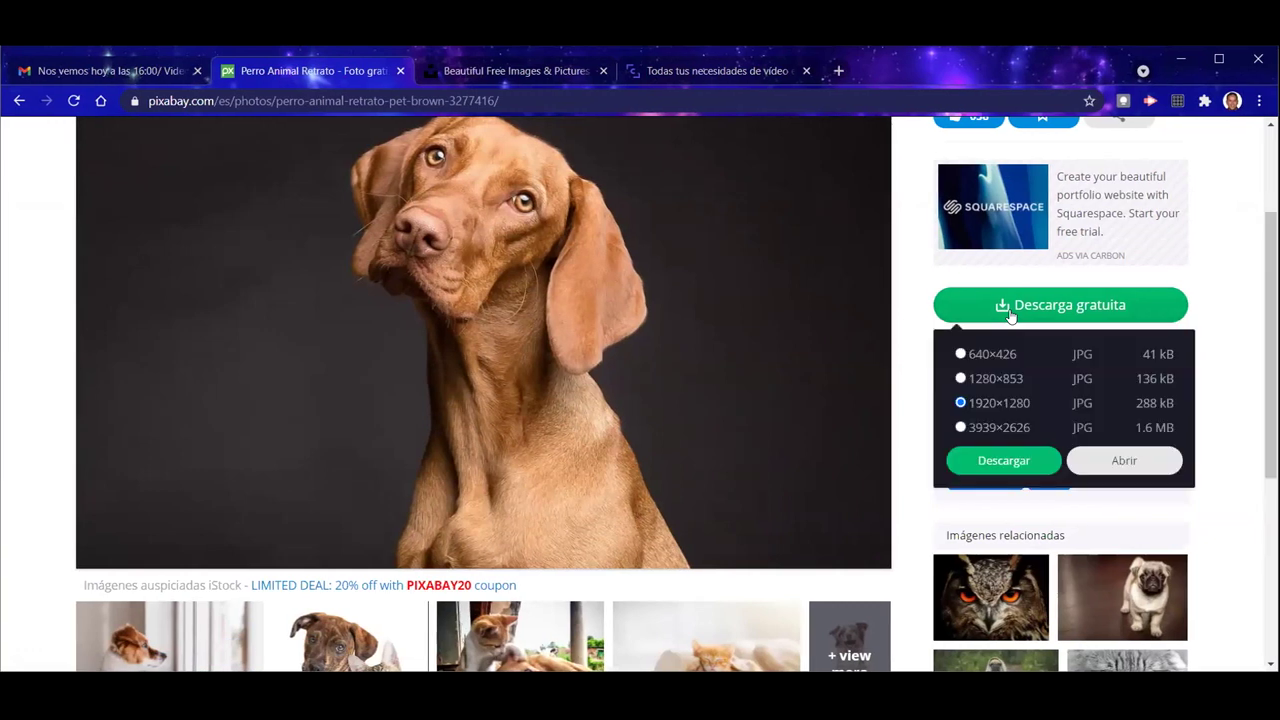
{"action": "left_click", "coordinate": [995, 459]}
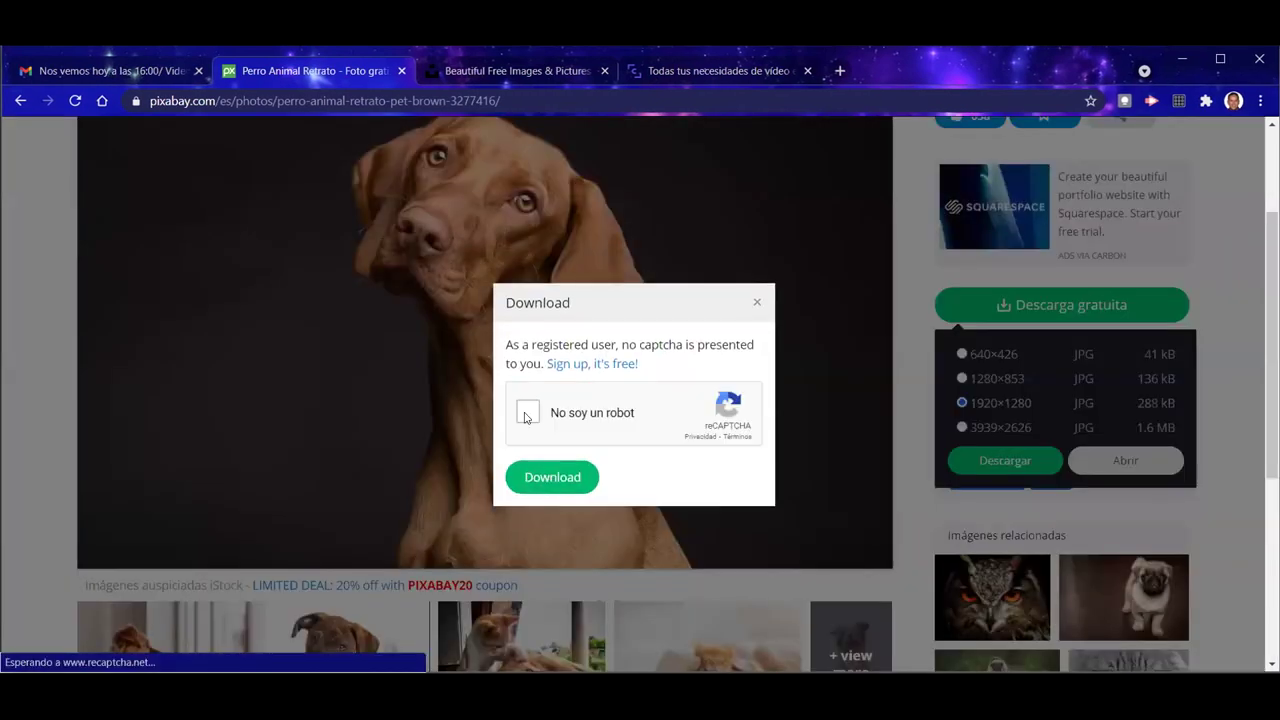
Step: Complete the robot check by marking the traffic-light squares and skipping the bicycle challenge
{"action": "left_click", "coordinate": [525, 418]}
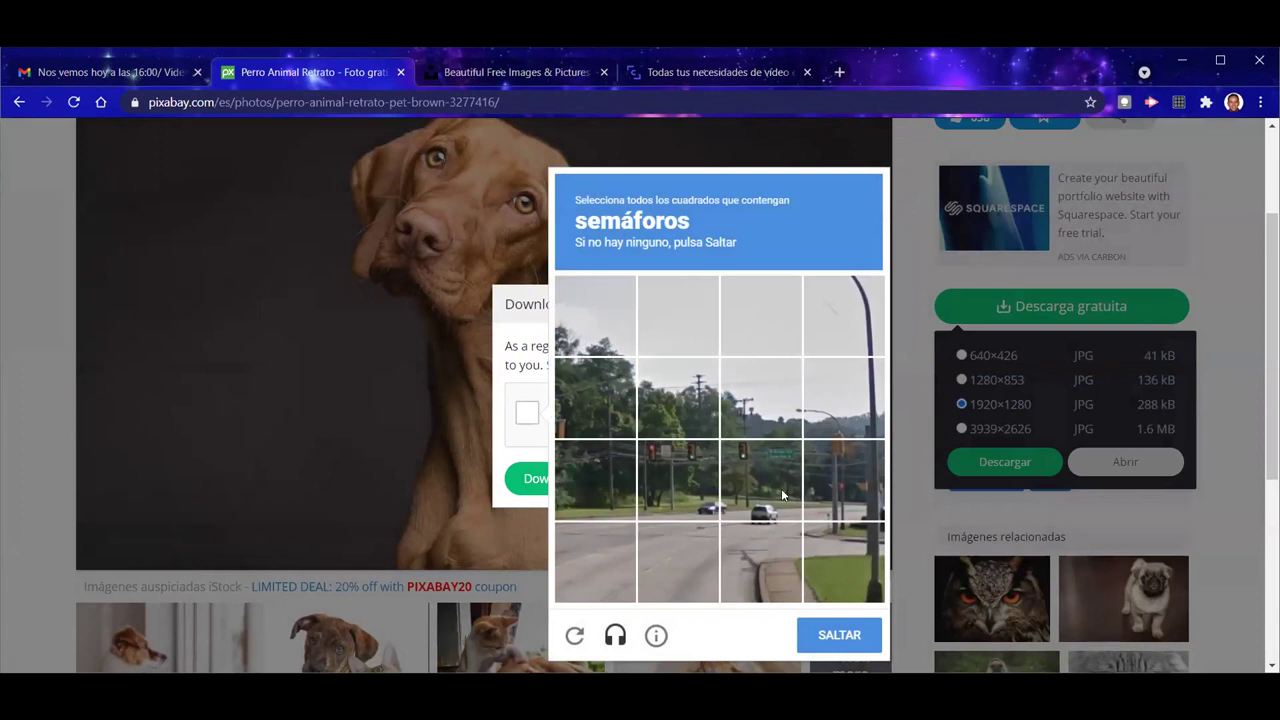
{"action": "left_click", "coordinate": [776, 476]}
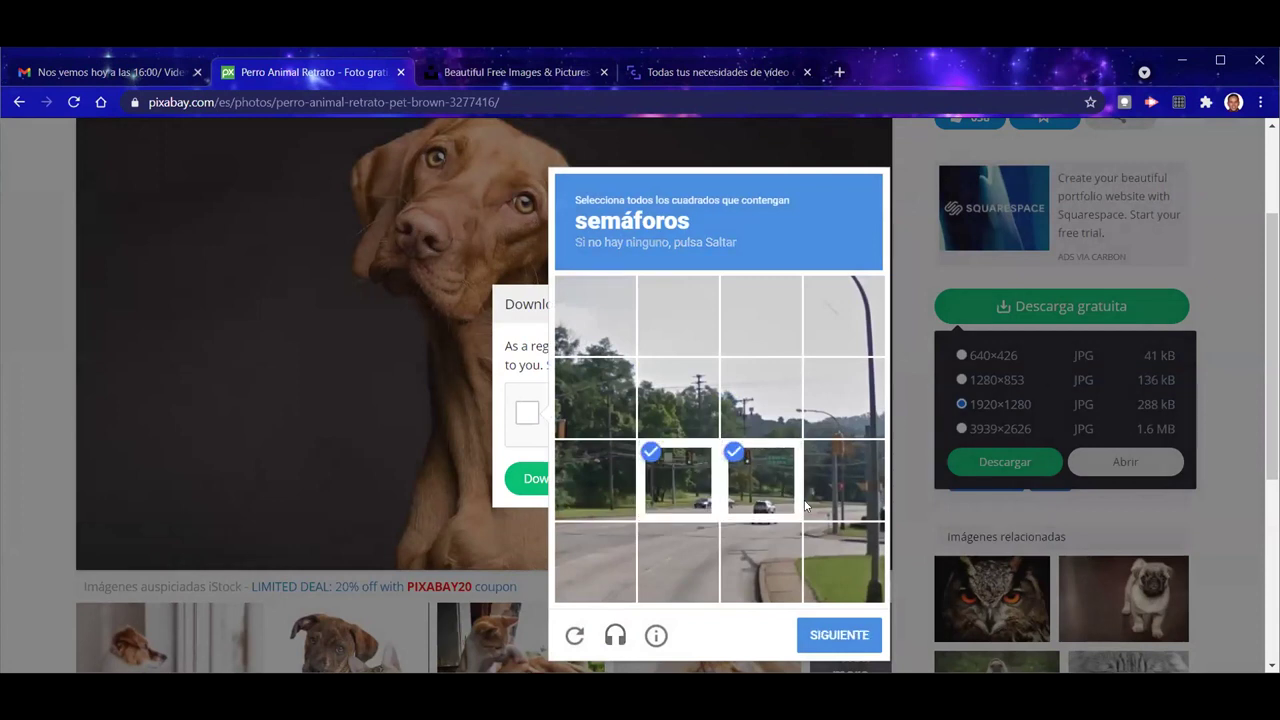
{"action": "left_click", "coordinate": [861, 483]}
{"action": "left_click", "coordinate": [833, 640]}
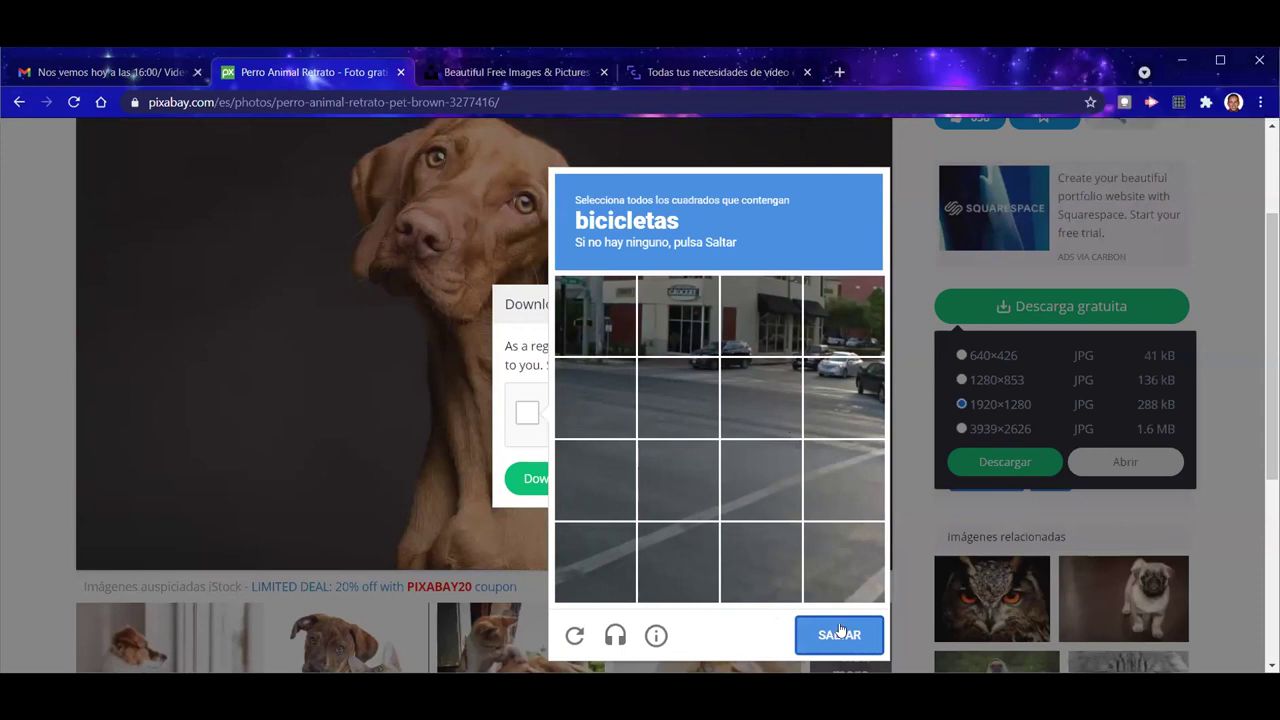
{"action": "scroll", "coordinate": [766, 518], "scroll_direction": "down", "scroll_amount": 2}
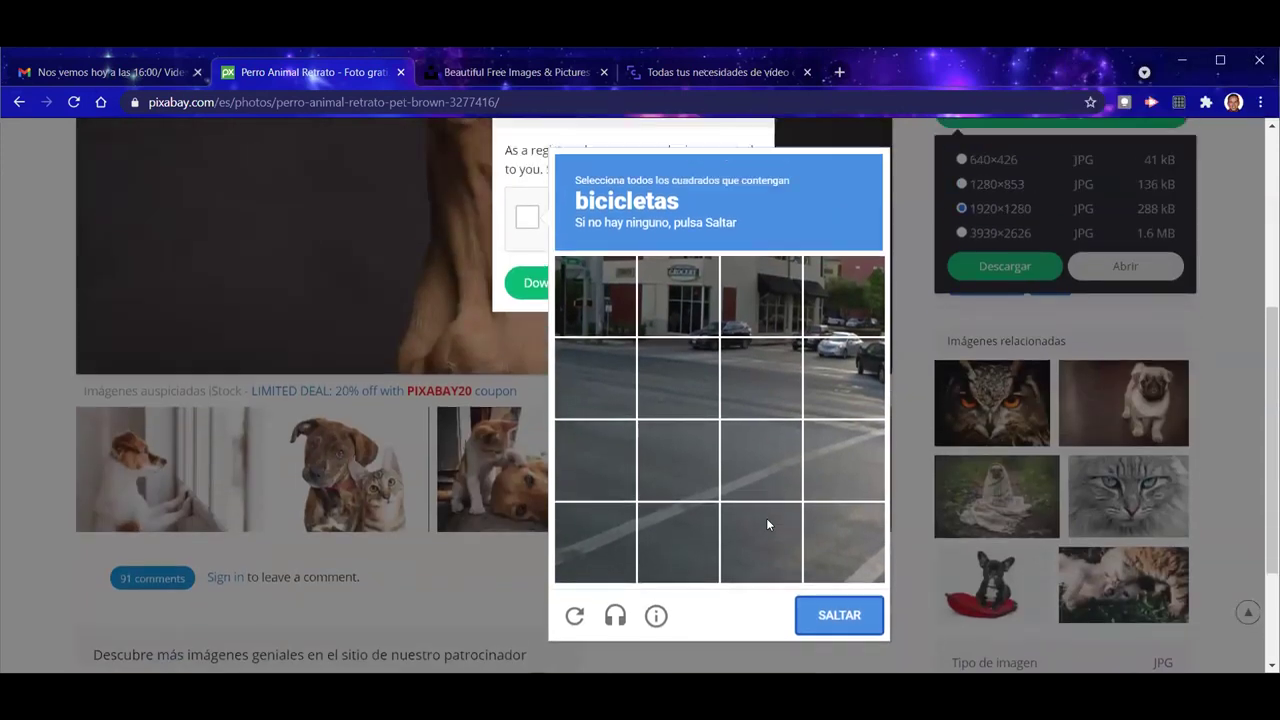
{"action": "scroll", "coordinate": [766, 518], "scroll_direction": "up", "scroll_amount": 3}
{"action": "left_click", "coordinate": [826, 640]}
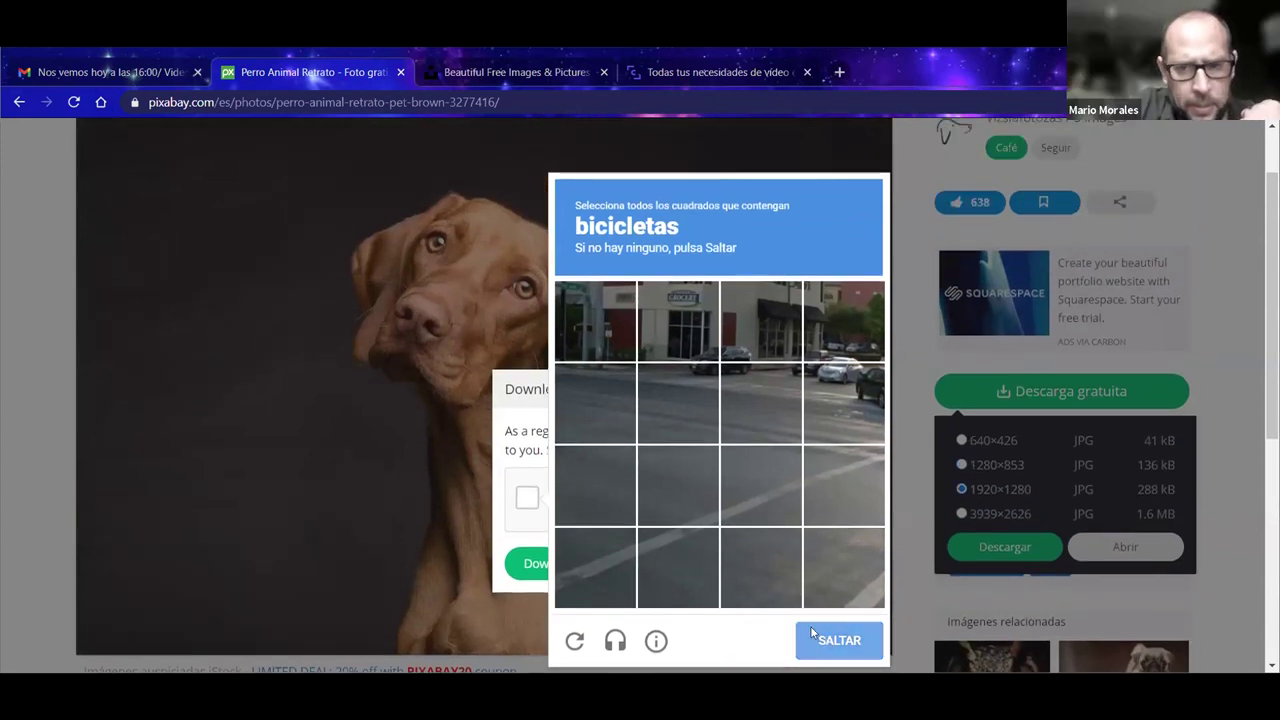
Step: Download the brown dog photo and save it as dog-3277416_1920 in the Descargas folder
{"action": "left_click", "coordinate": [562, 570]}
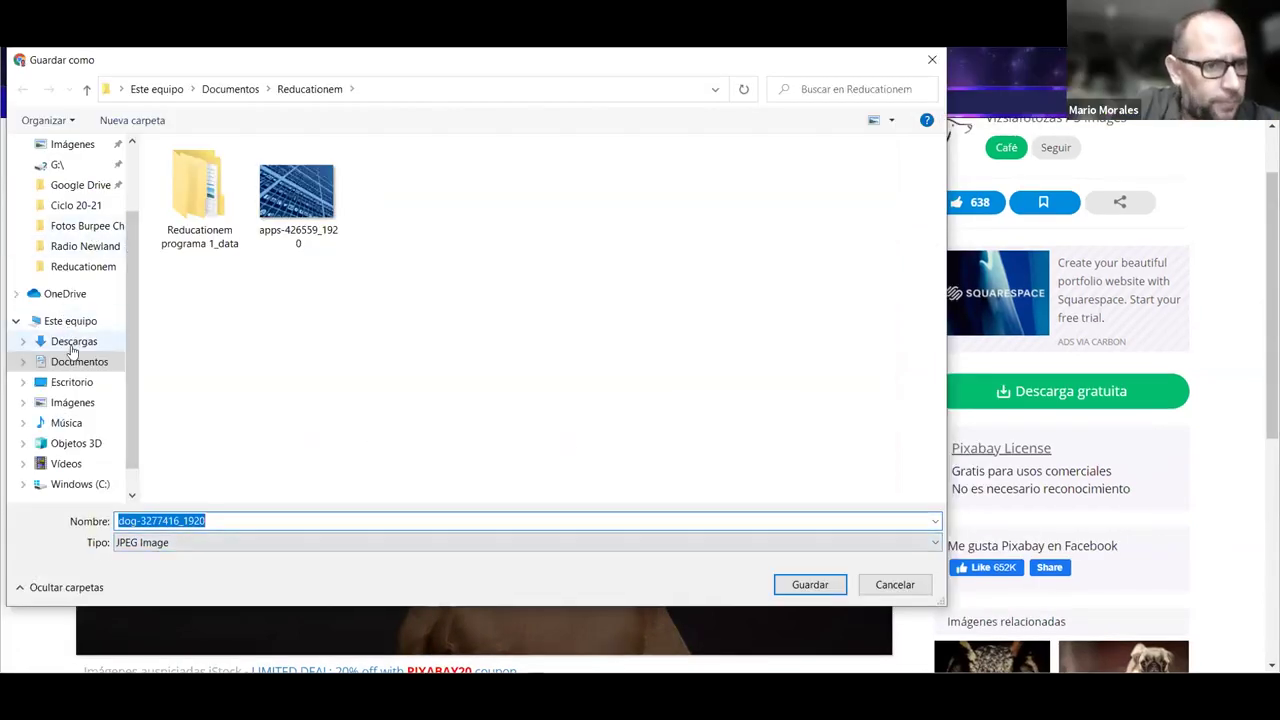
{"action": "left_click", "coordinate": [72, 345]}
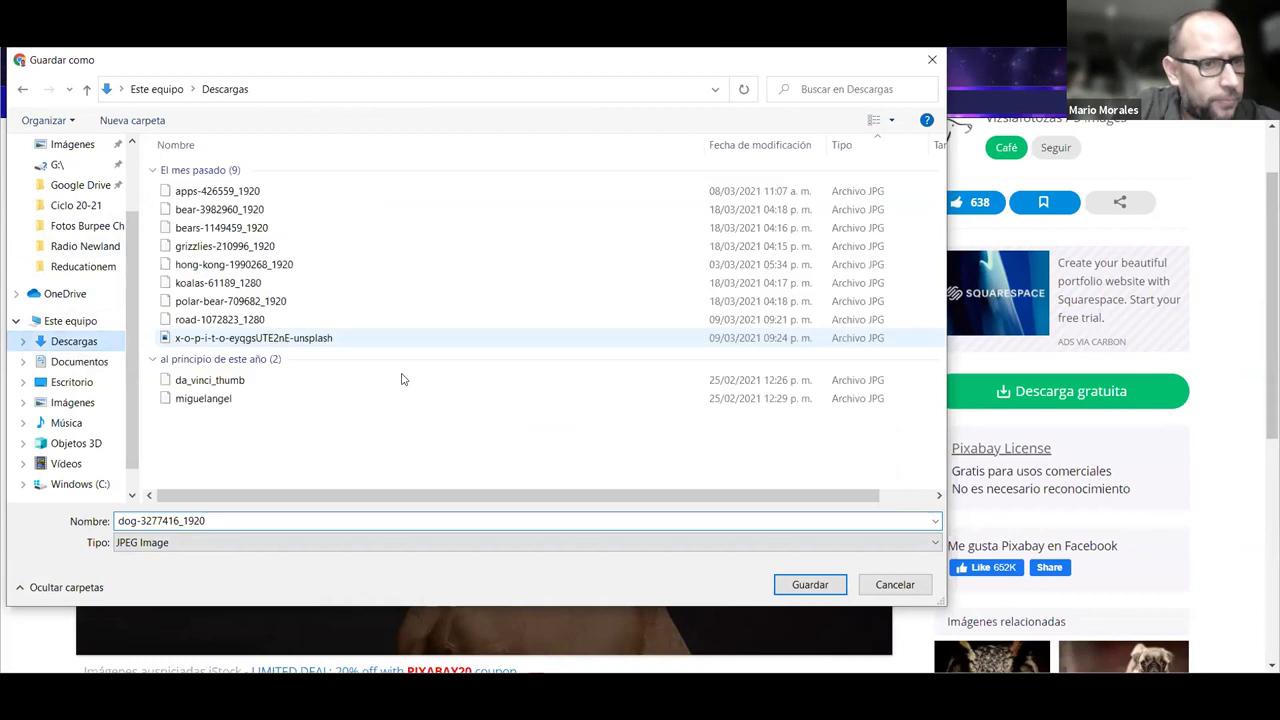
{"action": "left_click", "coordinate": [806, 588]}
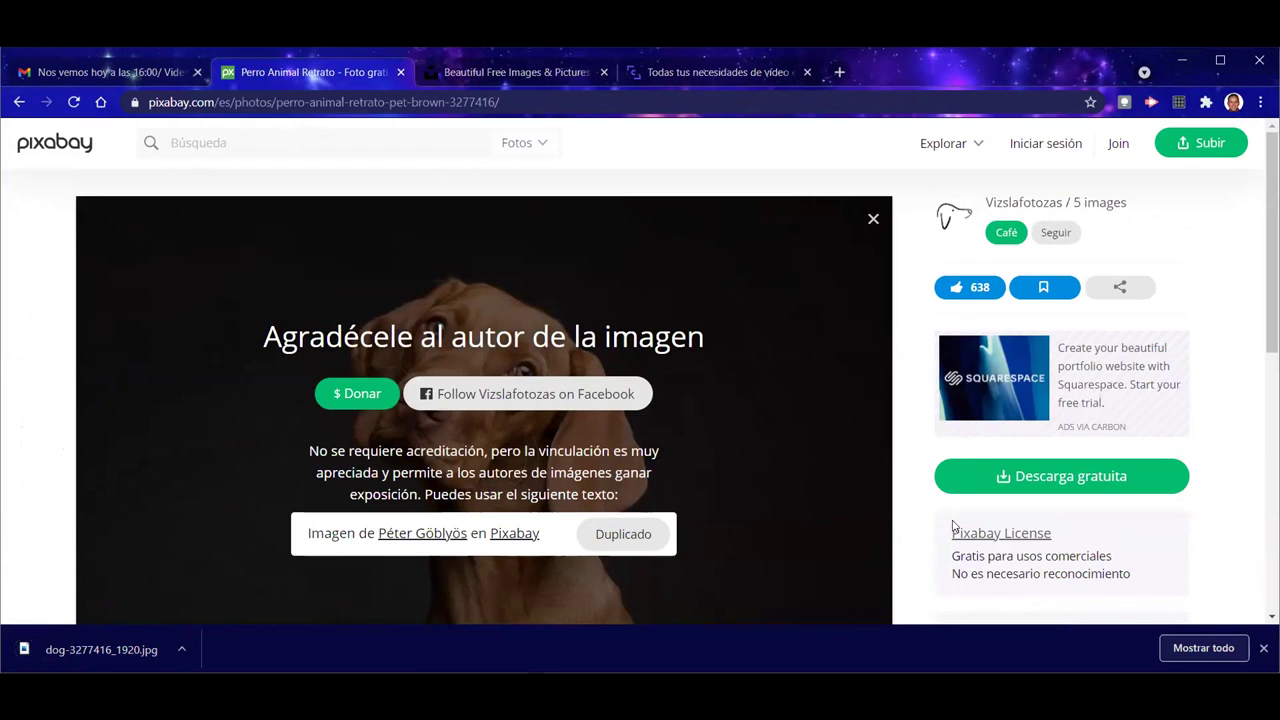
Step: Go back to the dog results, open the white puppy photo and request its 1920×1280 JPG download
{"action": "left_click", "coordinate": [19, 102]}
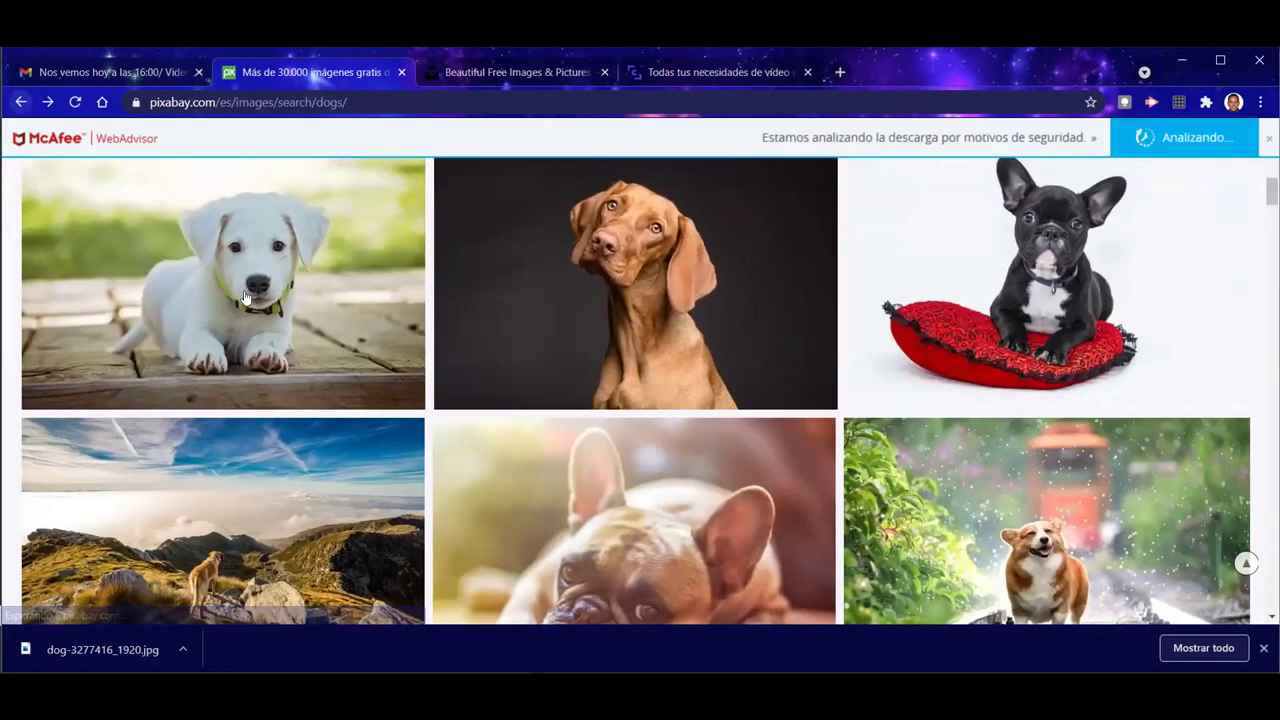
{"action": "left_click", "coordinate": [245, 297]}
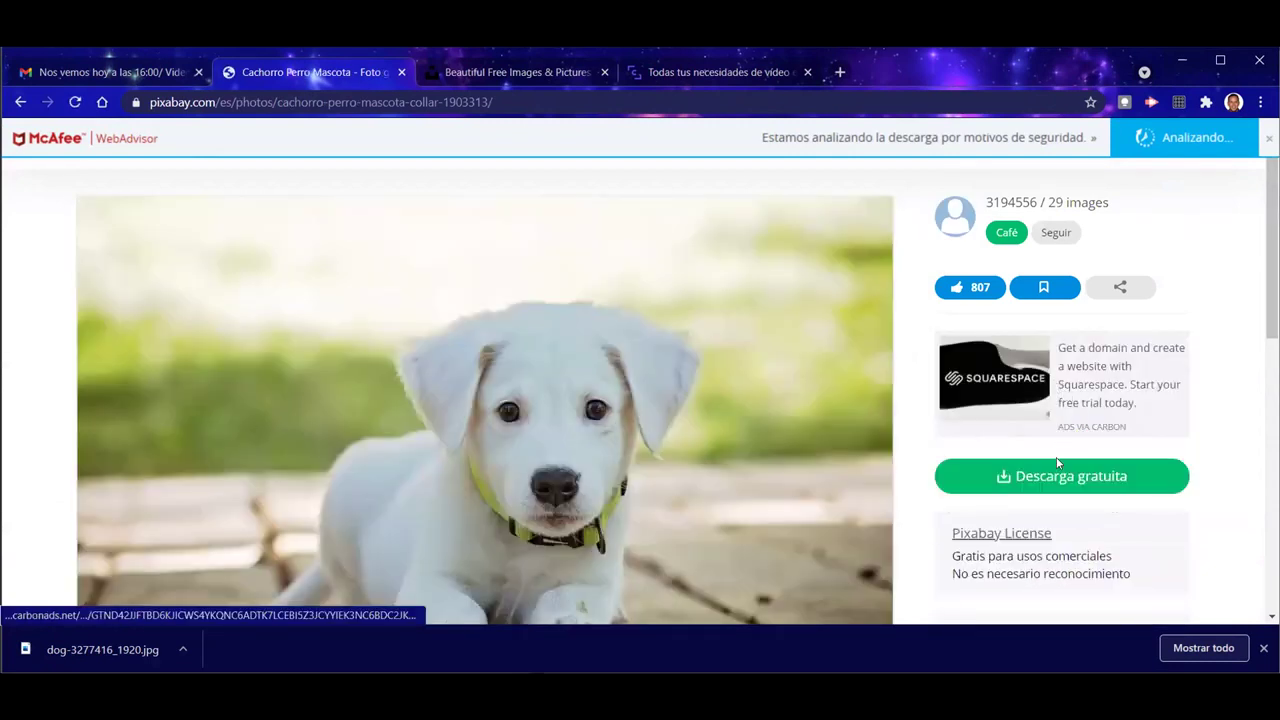
{"action": "left_click", "coordinate": [1057, 477]}
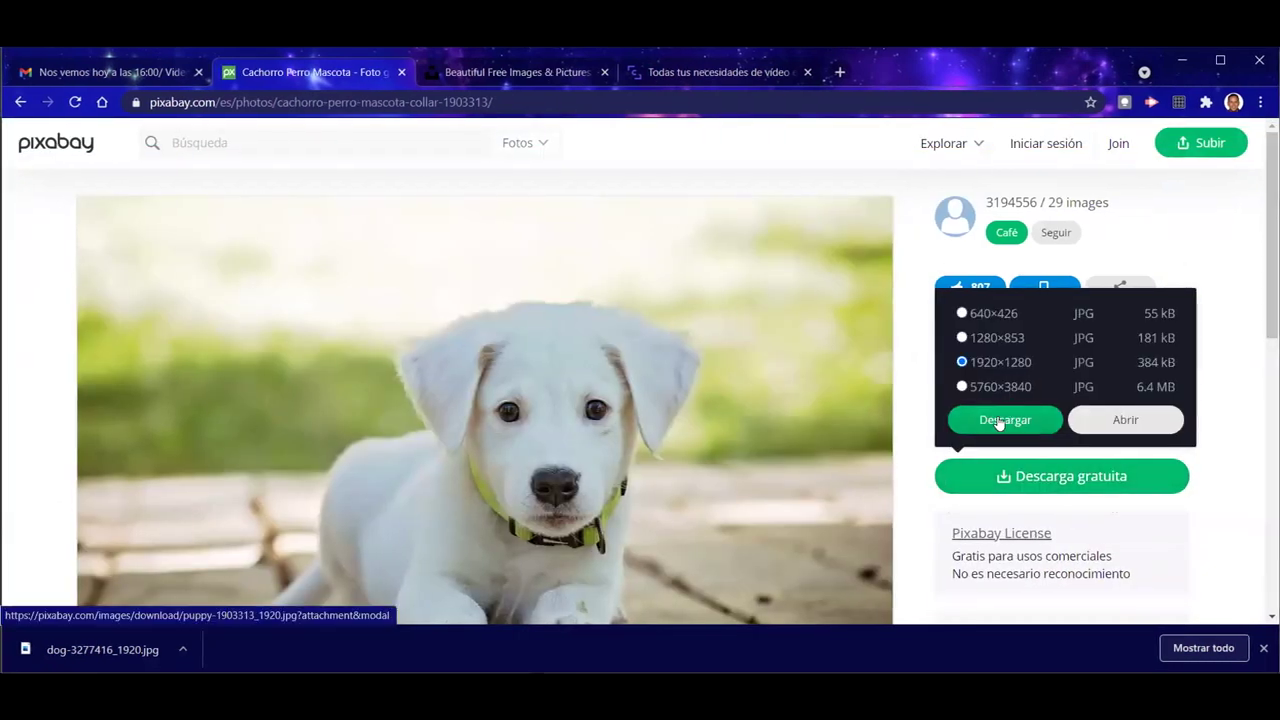
{"action": "left_click", "coordinate": [1002, 420]}
Step: Complete the robot check for the puppy photo by marking the three images of boats and verifying them
{"action": "left_click", "coordinate": [527, 389]}
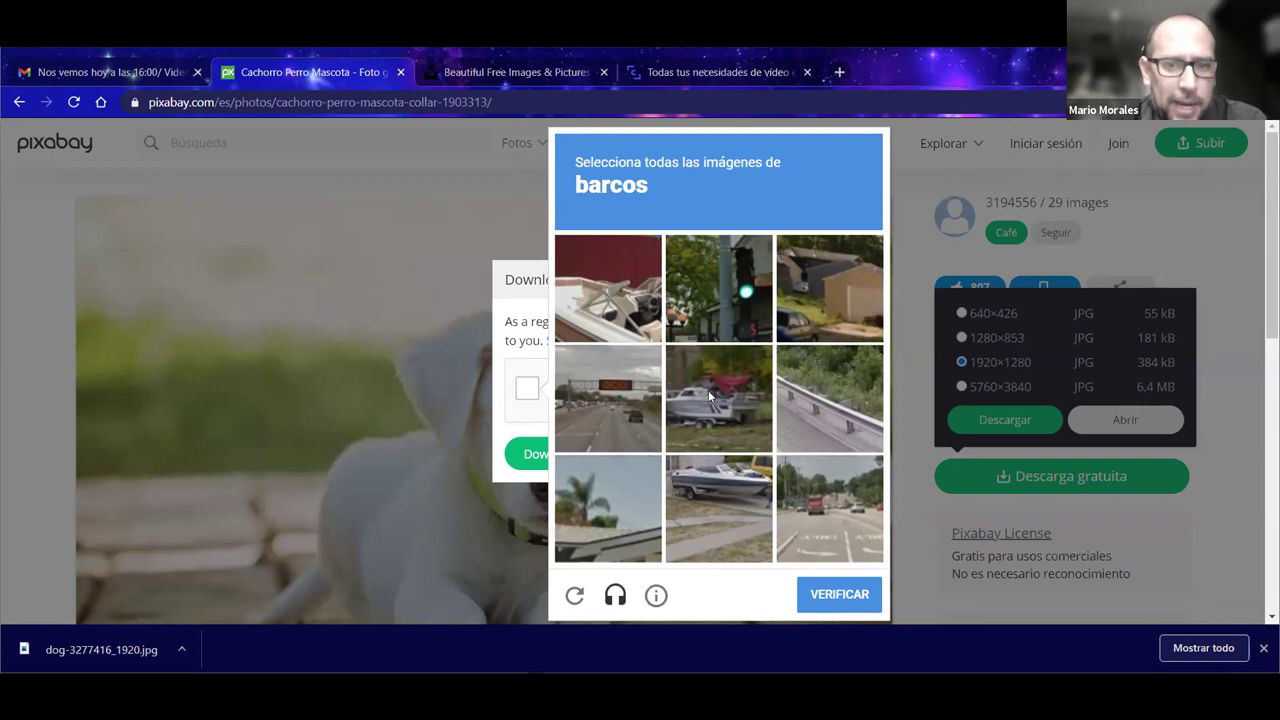
{"action": "left_click", "coordinate": [603, 313]}
{"action": "left_click", "coordinate": [722, 395]}
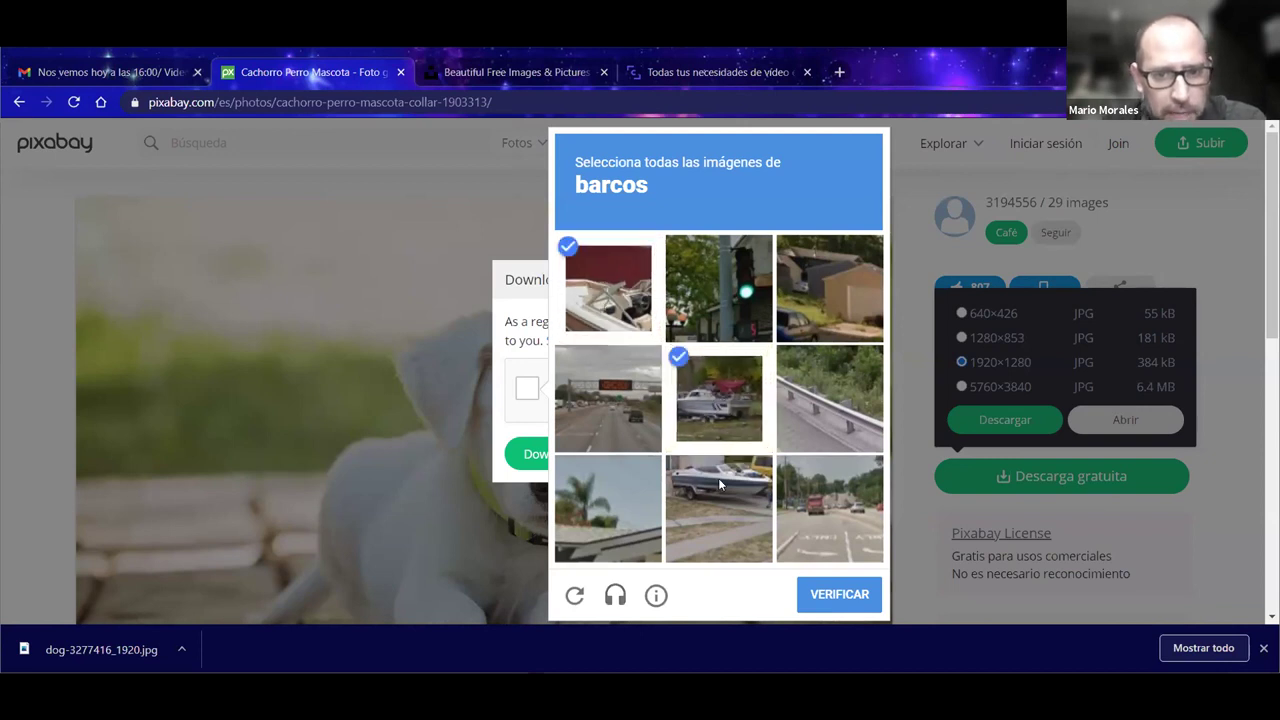
{"action": "left_click", "coordinate": [718, 478]}
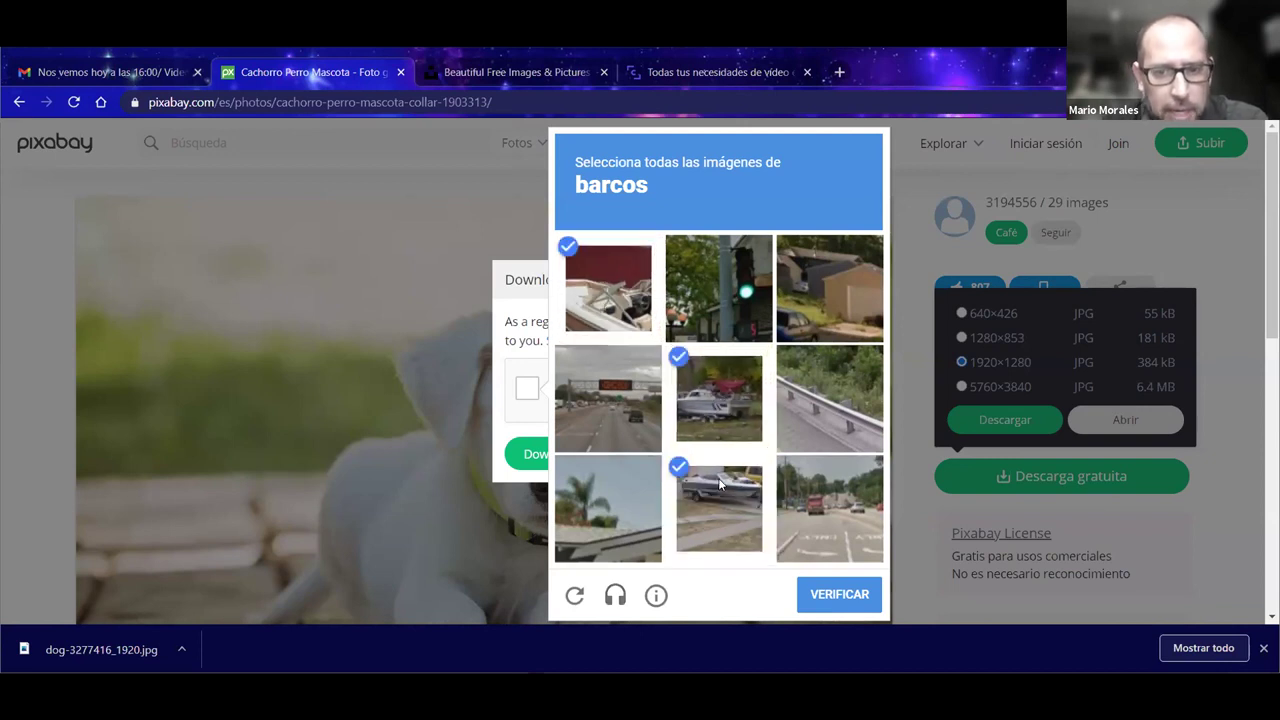
{"action": "left_click", "coordinate": [838, 593]}
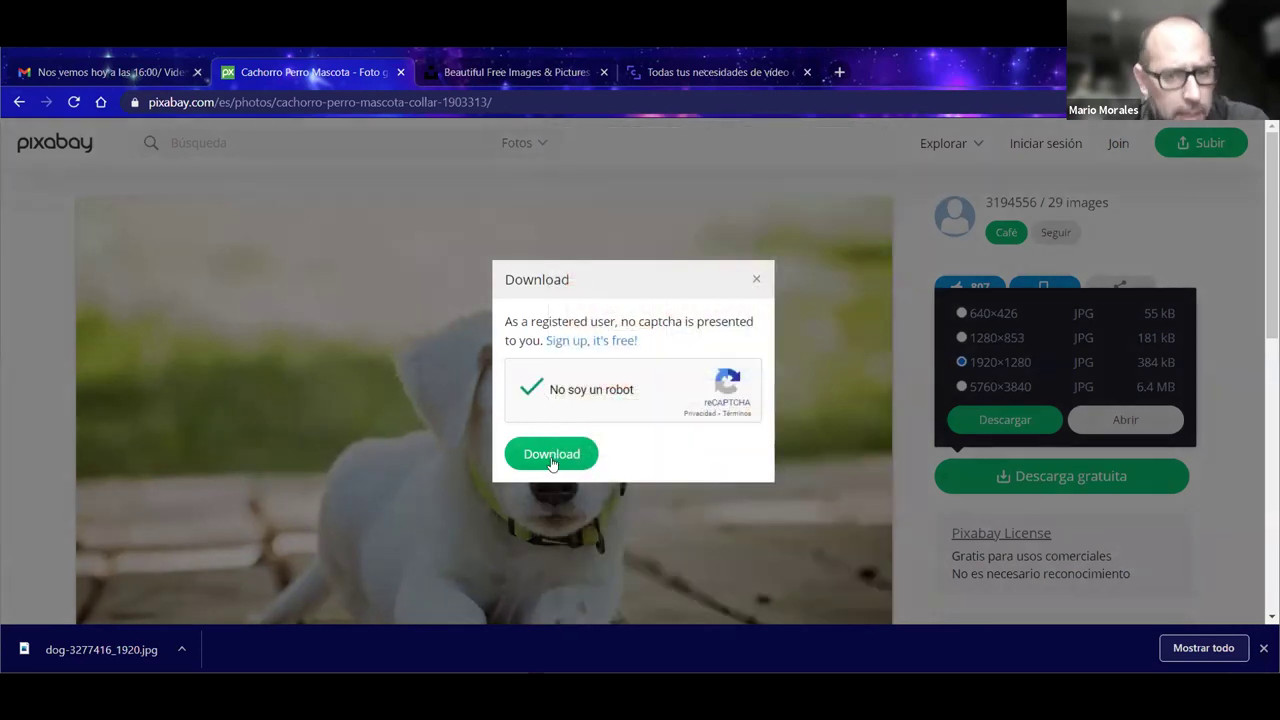
Step: Save the puppy photo as puppy-1903313_1920 in the Descargas folder and return to the Clipchamp page
{"action": "left_click", "coordinate": [552, 455]}
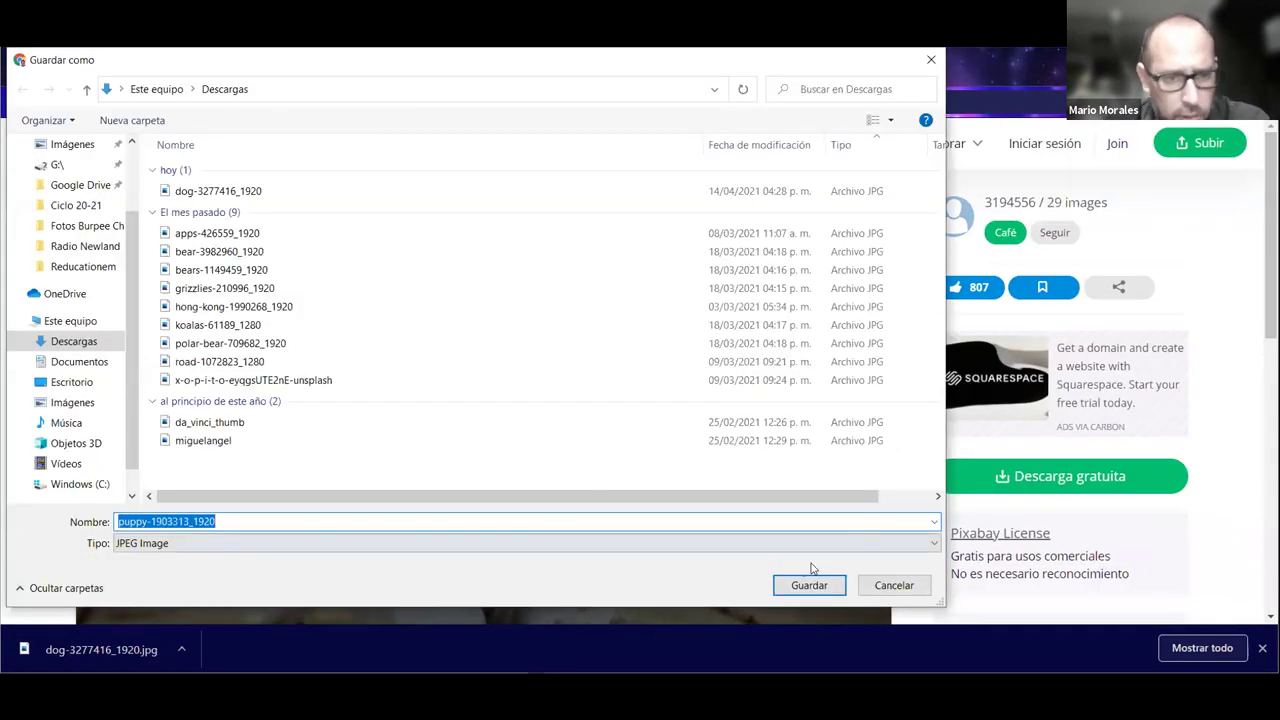
{"action": "left_click", "coordinate": [835, 587]}
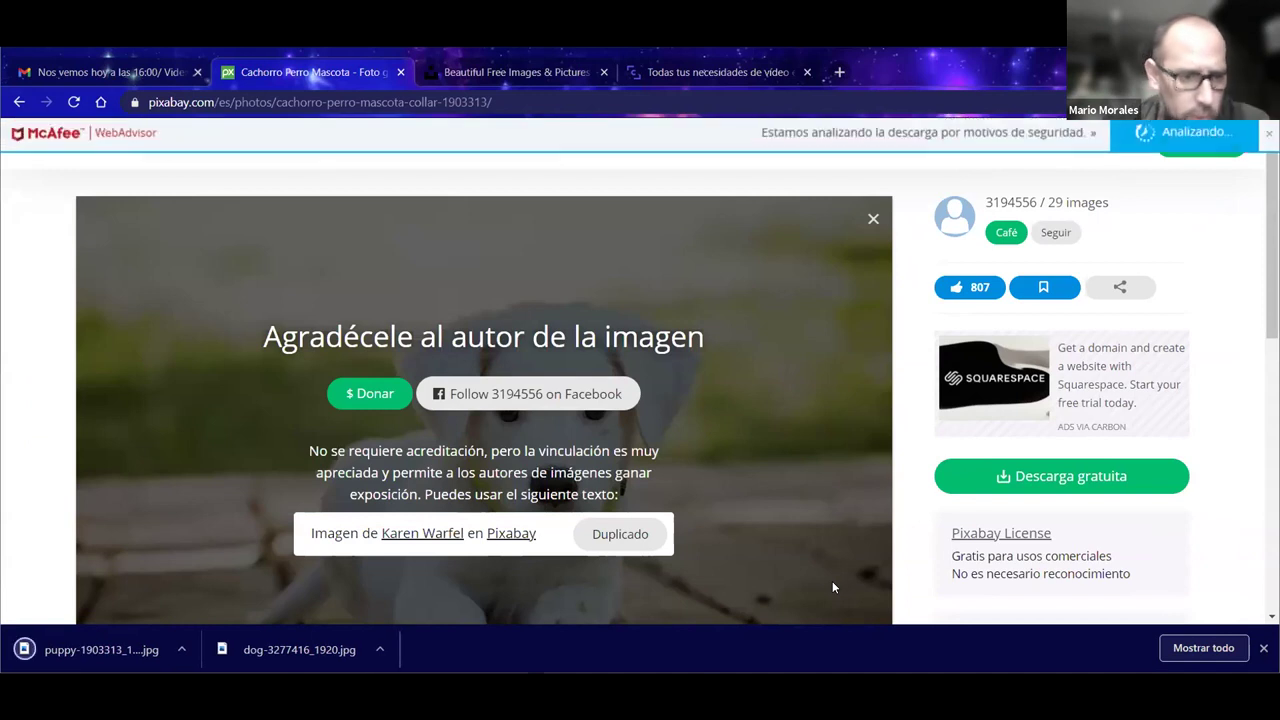
{"action": "left_click", "coordinate": [705, 63]}
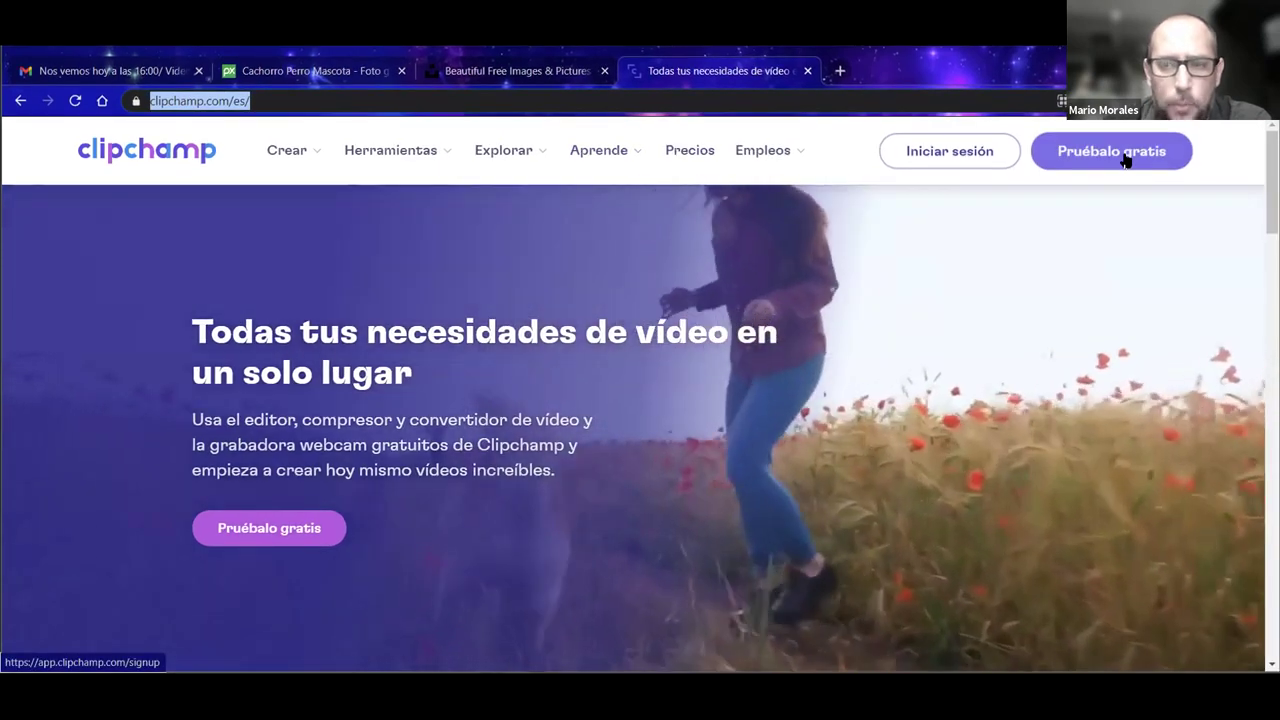
Step: Open the free sign-up from the Clipchamp home page, dismiss the template promotion and sign out of the account
{"action": "left_click", "coordinate": [1112, 151]}
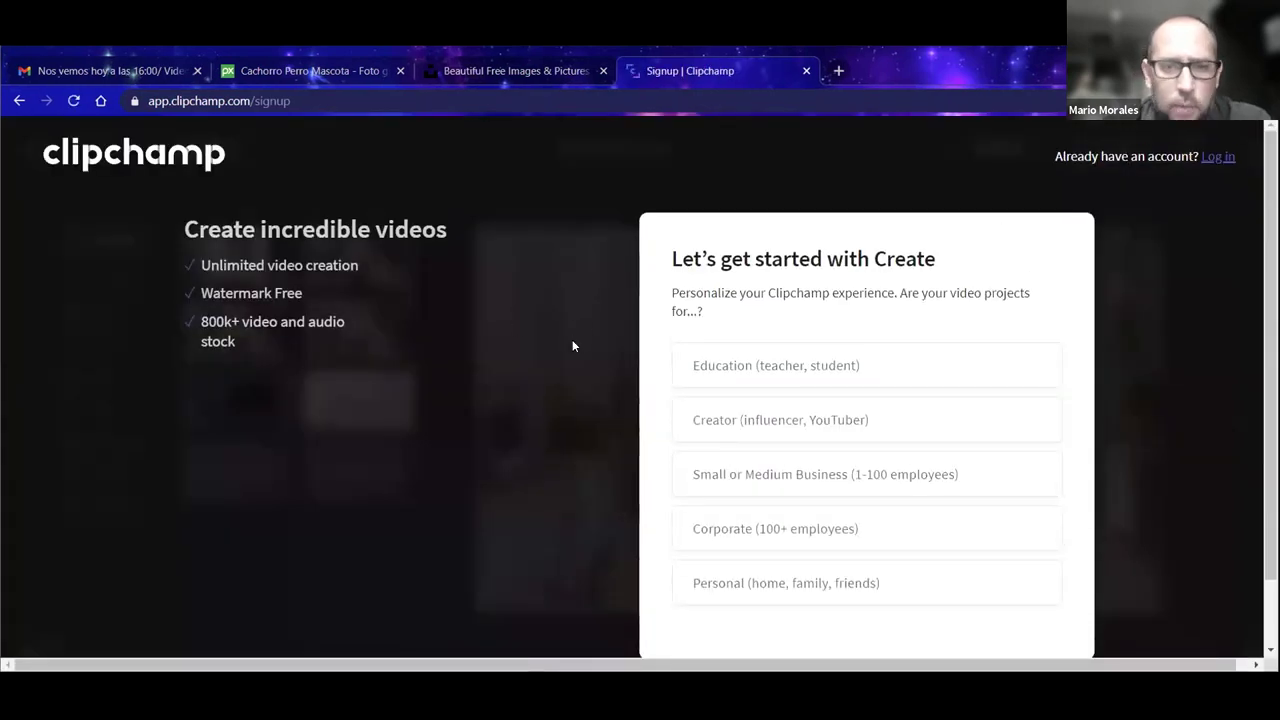
{"action": "left_click", "coordinate": [829, 378]}
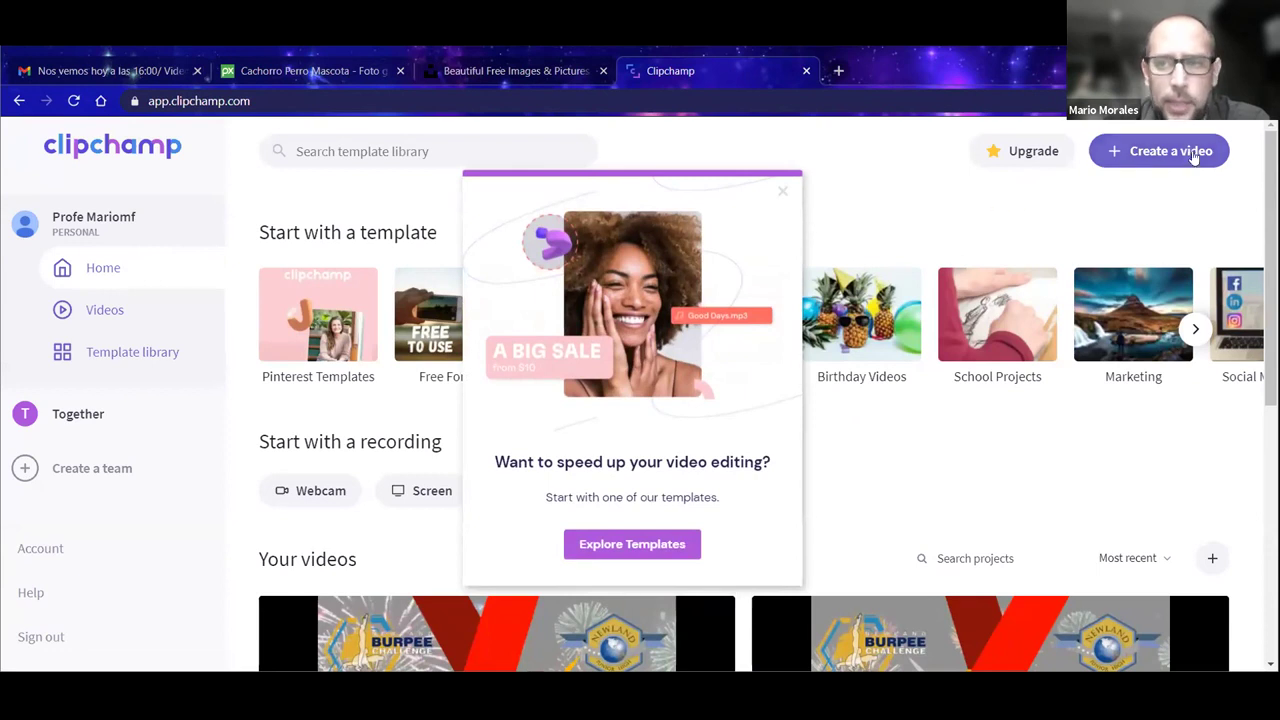
{"action": "left_click", "coordinate": [783, 193]}
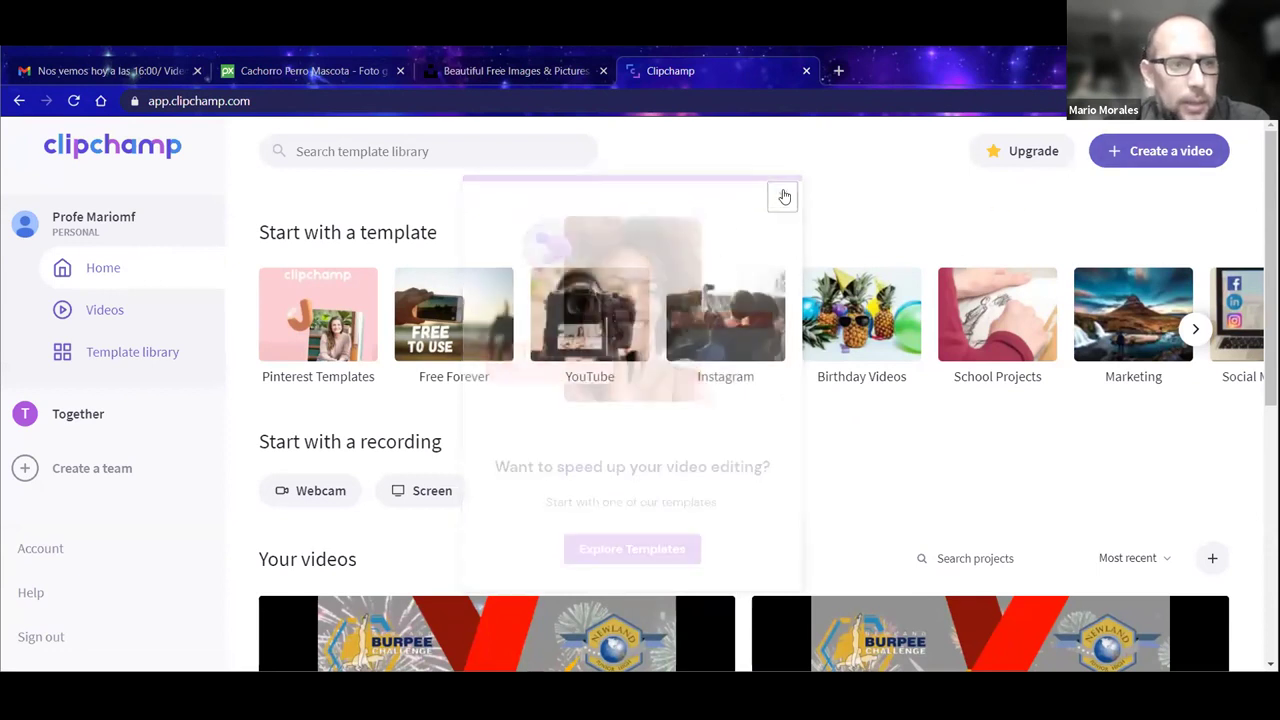
{"action": "left_click", "coordinate": [40, 637]}
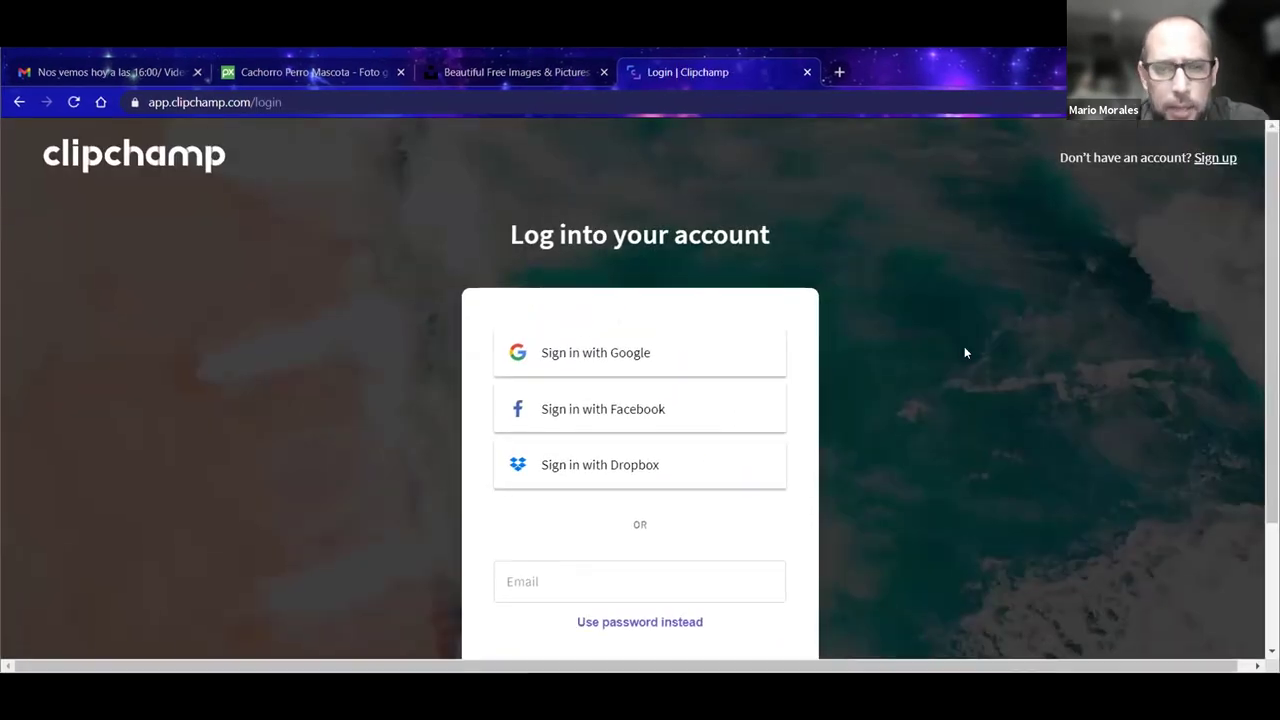
Step: Load clipchamp.com again from the login page and open its free sign-up form
{"action": "scroll", "coordinate": [826, 448], "scroll_direction": "down", "scroll_amount": 3}
{"action": "scroll", "coordinate": [903, 402], "scroll_direction": "up", "scroll_amount": 3}
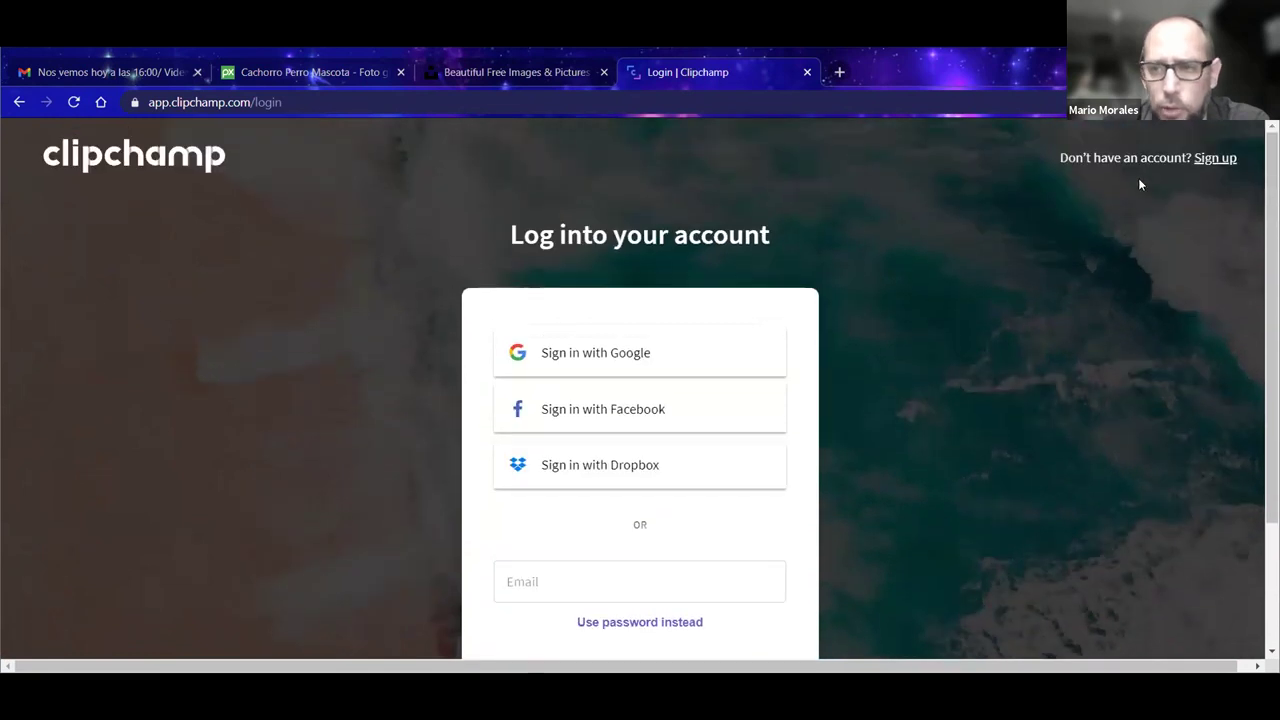
{"action": "scroll", "coordinate": [705, 465], "scroll_direction": "down", "scroll_amount": 2}
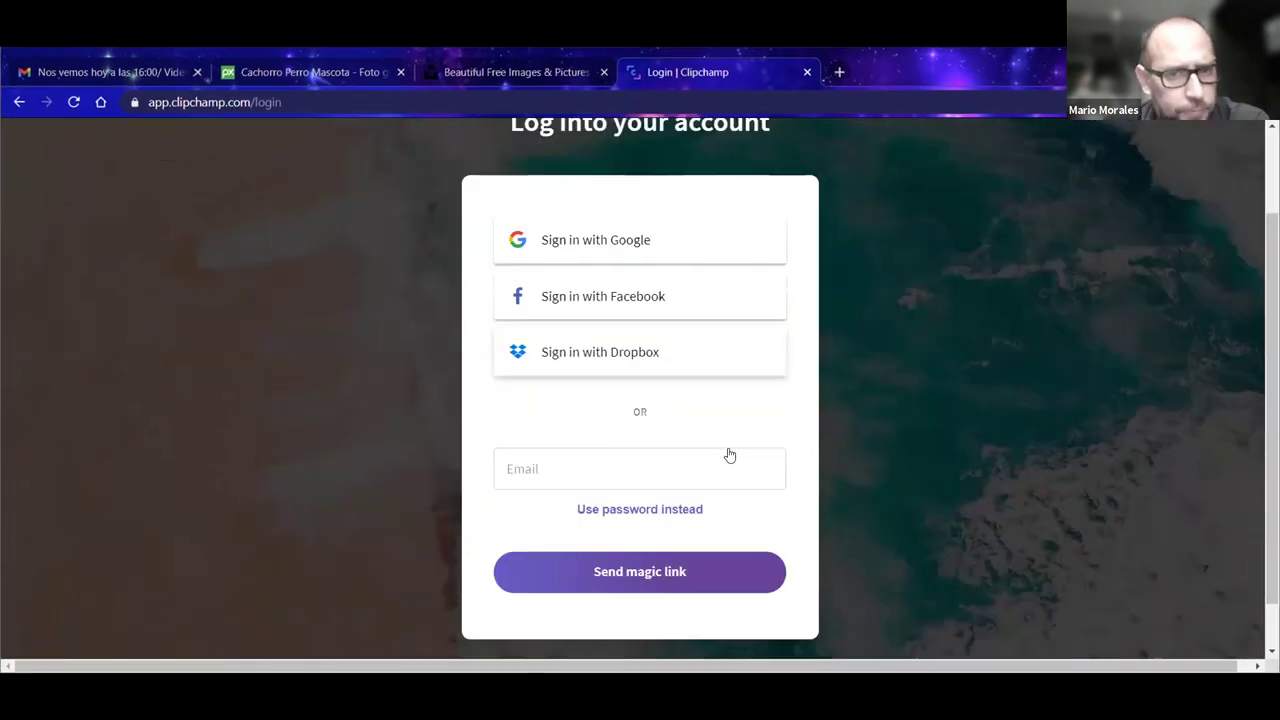
{"action": "scroll", "coordinate": [634, 523], "scroll_direction": "down", "scroll_amount": 1}
{"action": "scroll", "coordinate": [654, 409], "scroll_direction": "up", "scroll_amount": 3}
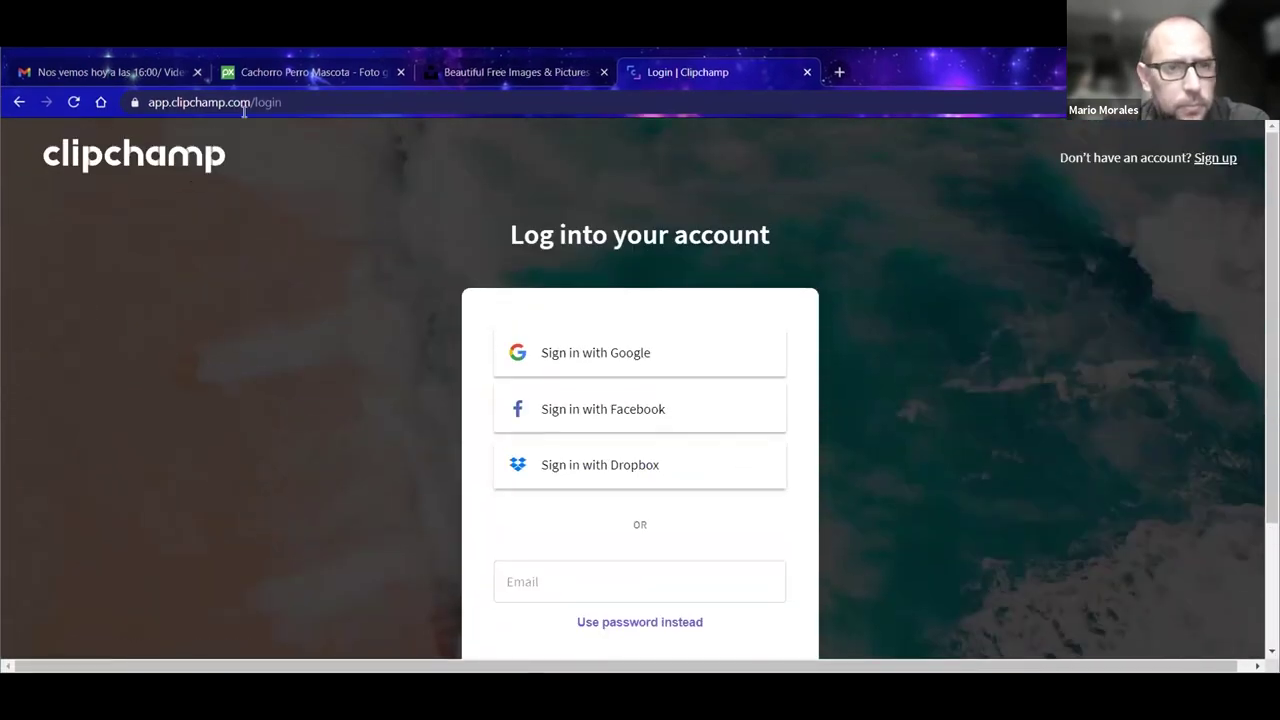
{"action": "left_click", "coordinate": [202, 104]}
{"action": "type", "text": "clip"}
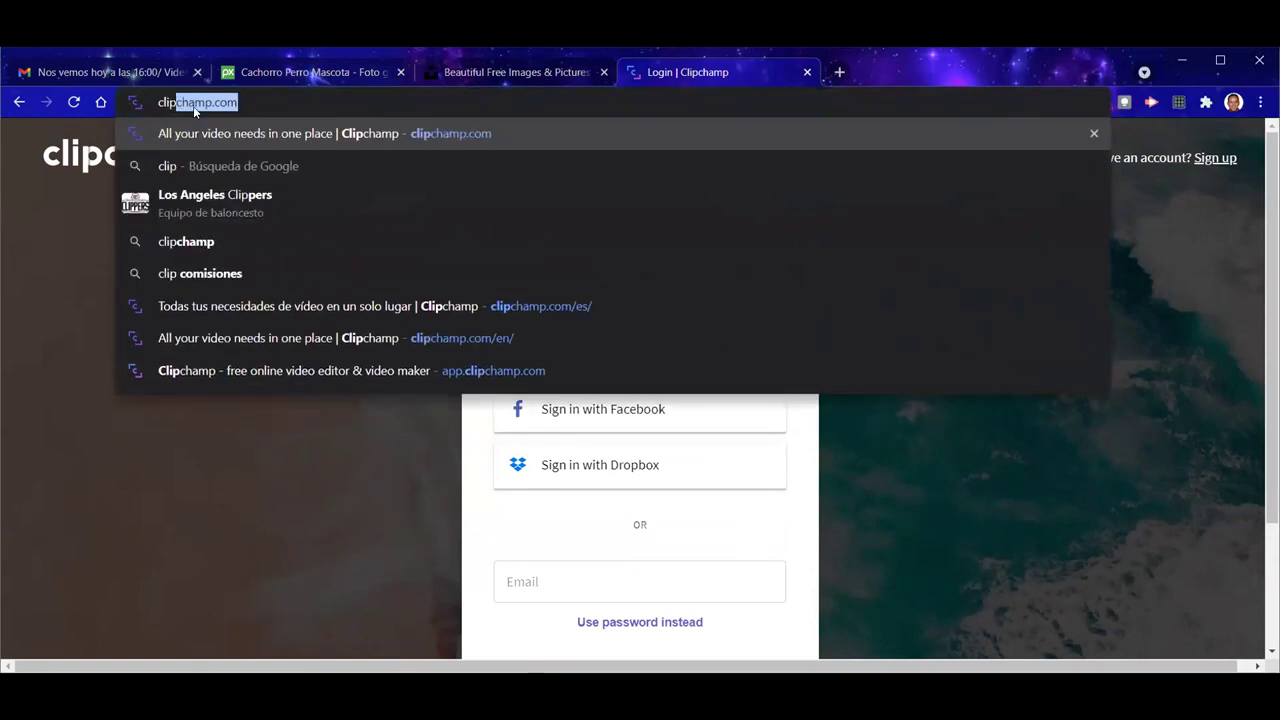
{"action": "key", "text": "Return"}
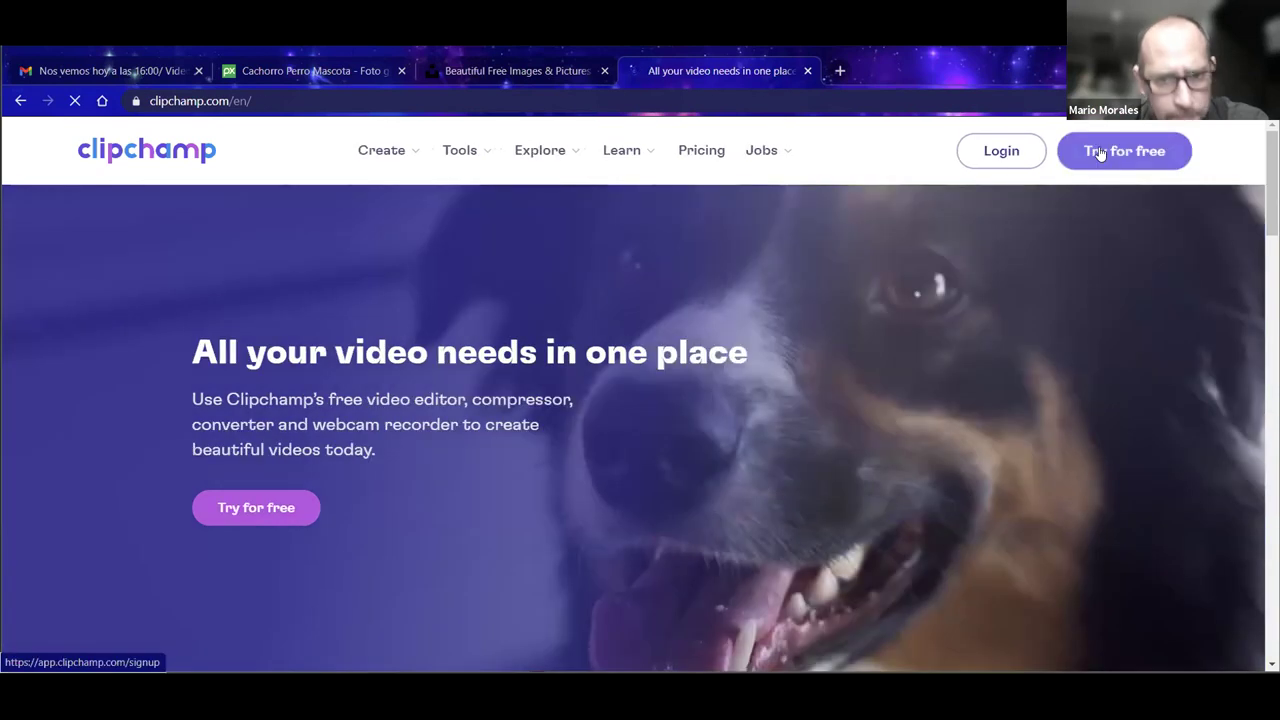
{"action": "left_click", "coordinate": [1099, 152]}
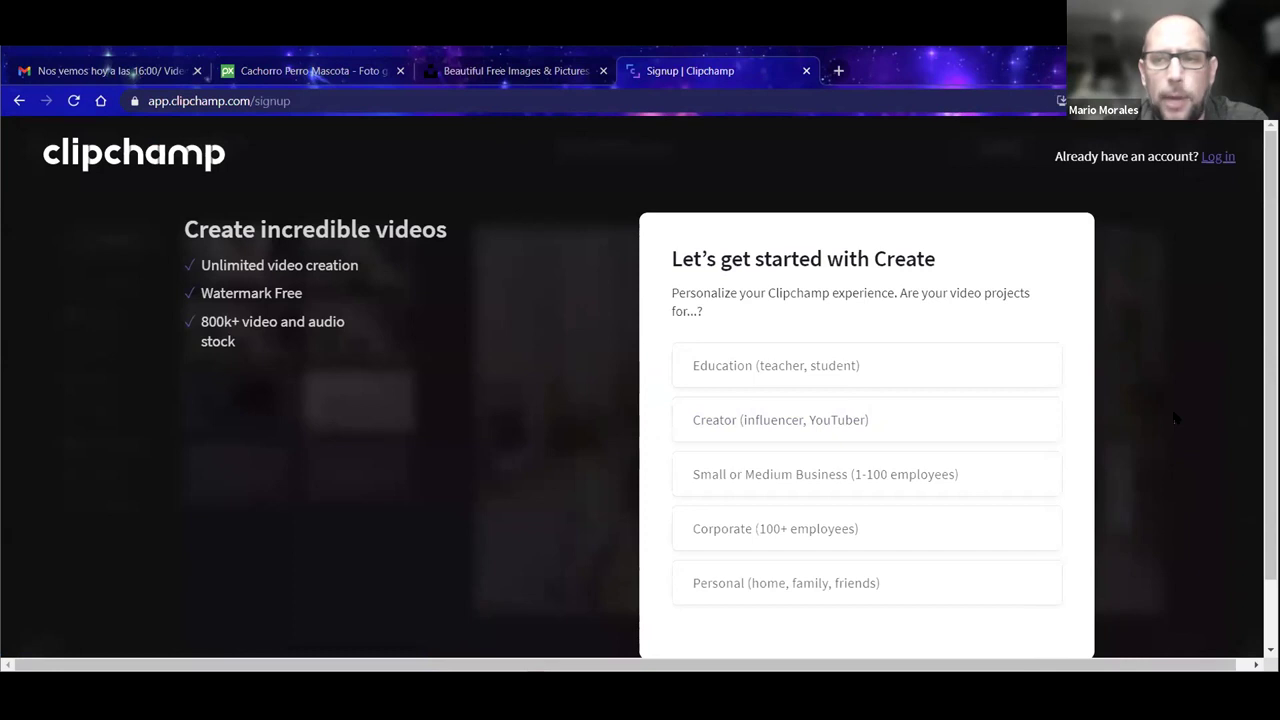
Step: Choose Education (teacher, student) as the purpose of the video projects in the sign-up form
{"action": "left_click", "coordinate": [700, 103]}
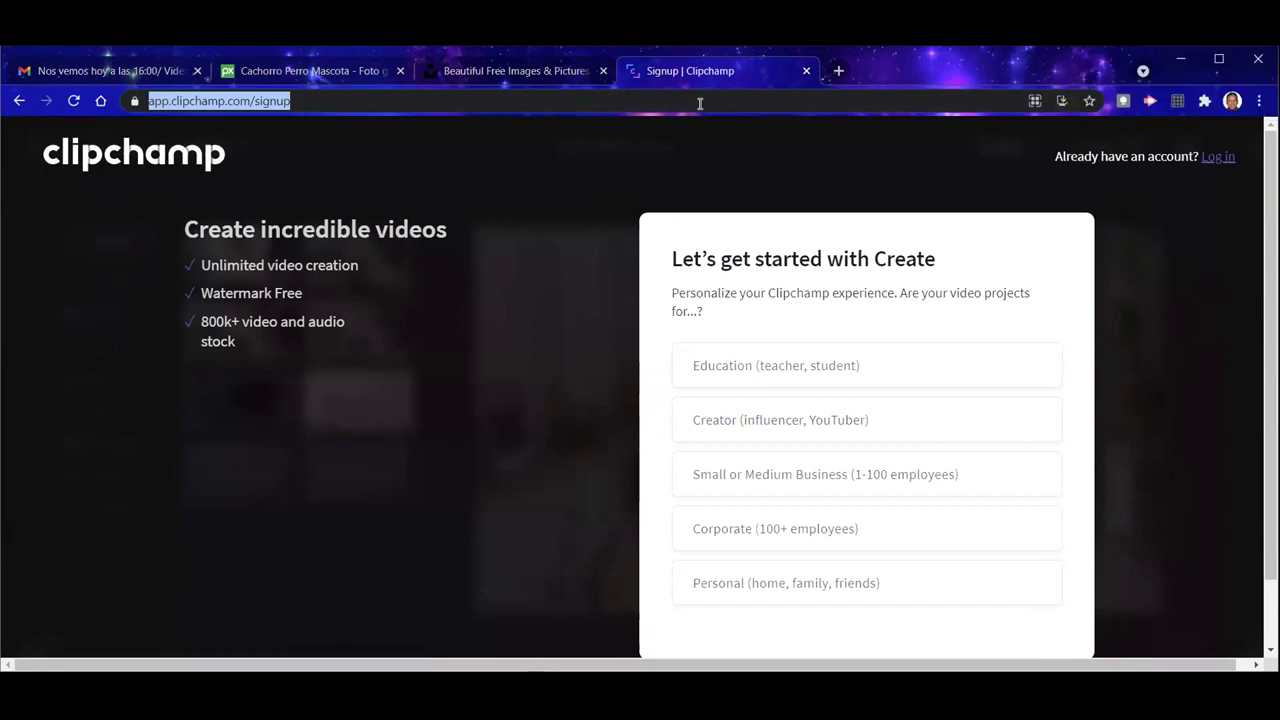
{"action": "scroll", "coordinate": [1138, 310], "scroll_direction": "down", "scroll_amount": 2}
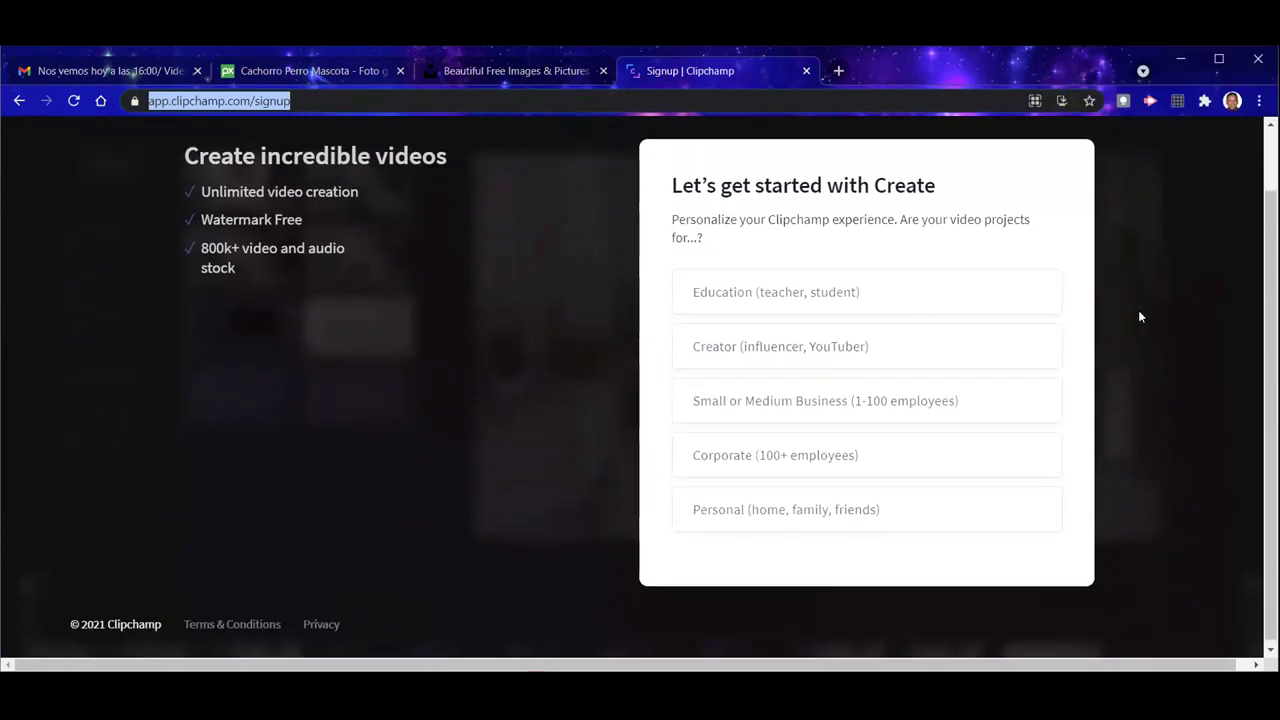
{"action": "scroll", "coordinate": [1138, 310], "scroll_direction": "up", "scroll_amount": 2}
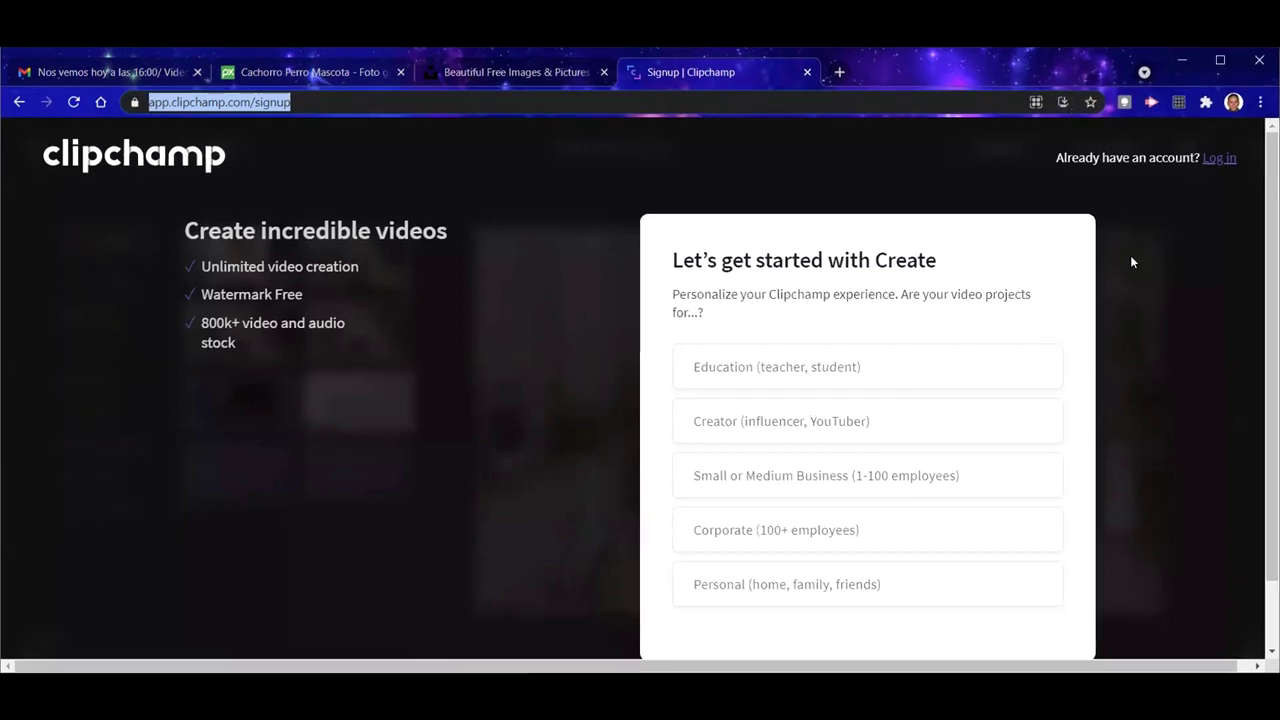
{"action": "scroll", "coordinate": [1125, 362], "scroll_direction": "down", "scroll_amount": 2}
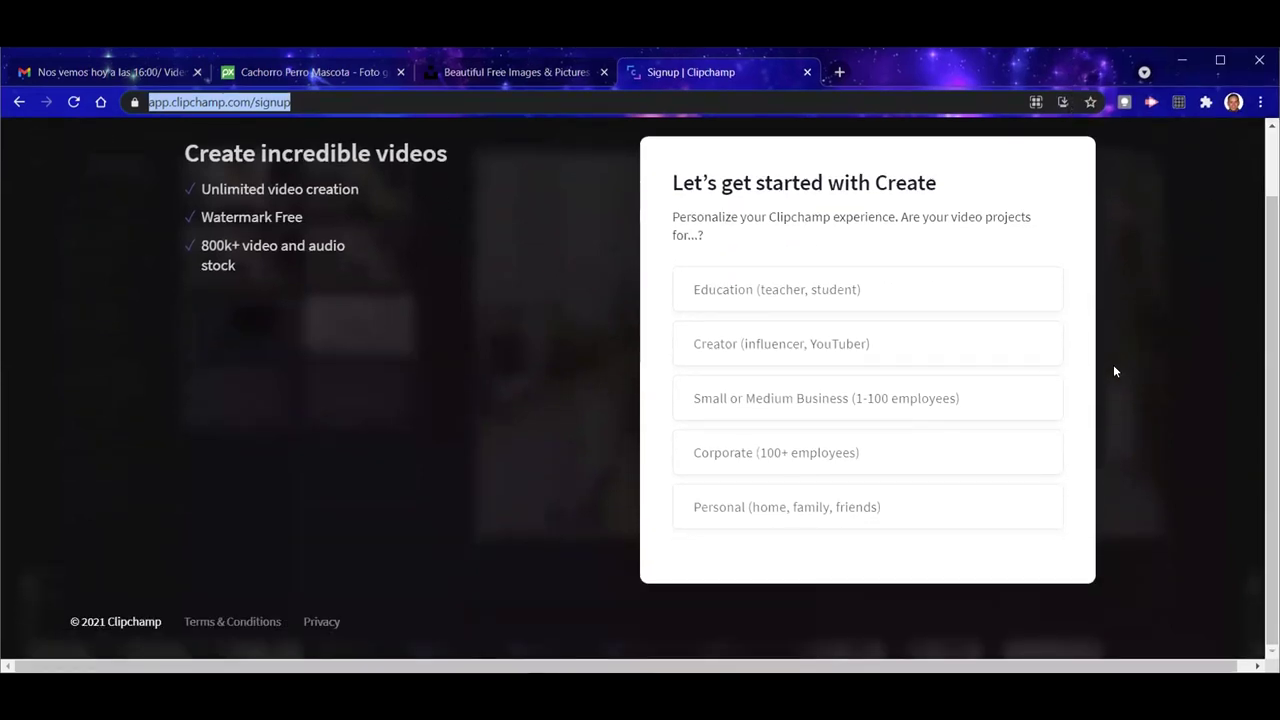
{"action": "left_click", "coordinate": [771, 296]}
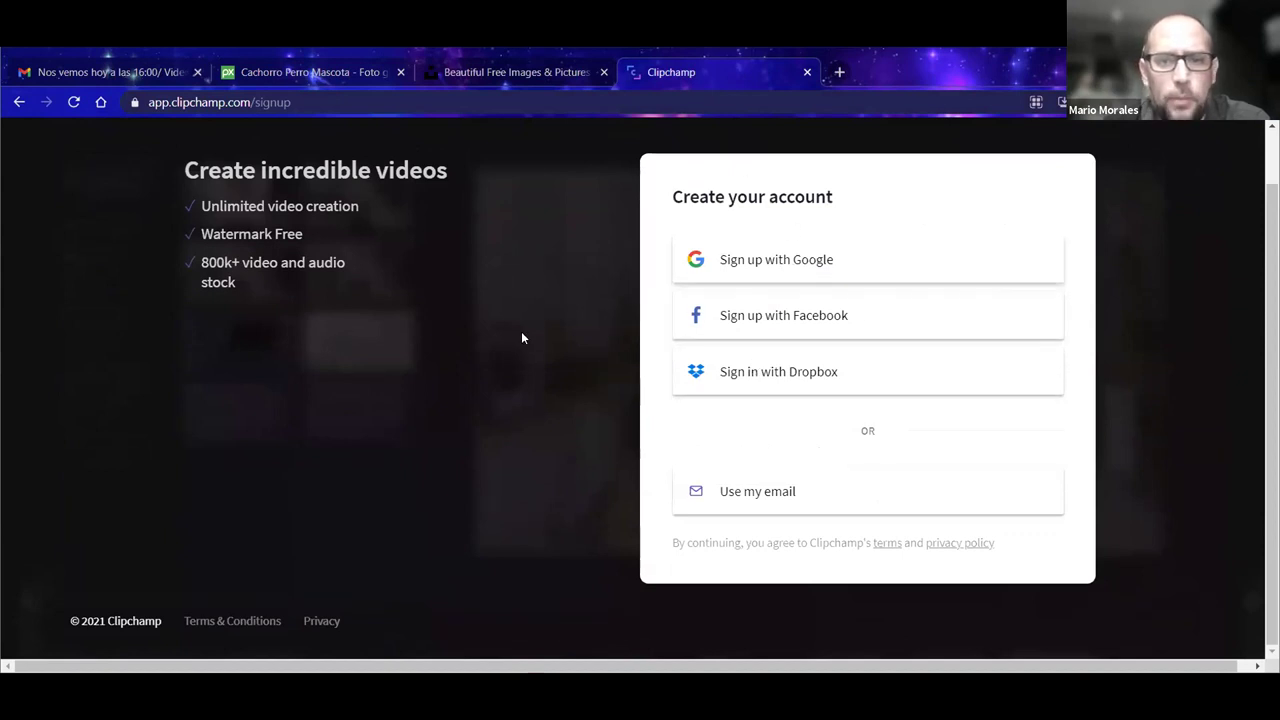
Step: Switch from account creation to the login for existing accounts and sign in with Google
{"action": "scroll", "coordinate": [525, 335], "scroll_direction": "up", "scroll_amount": 1}
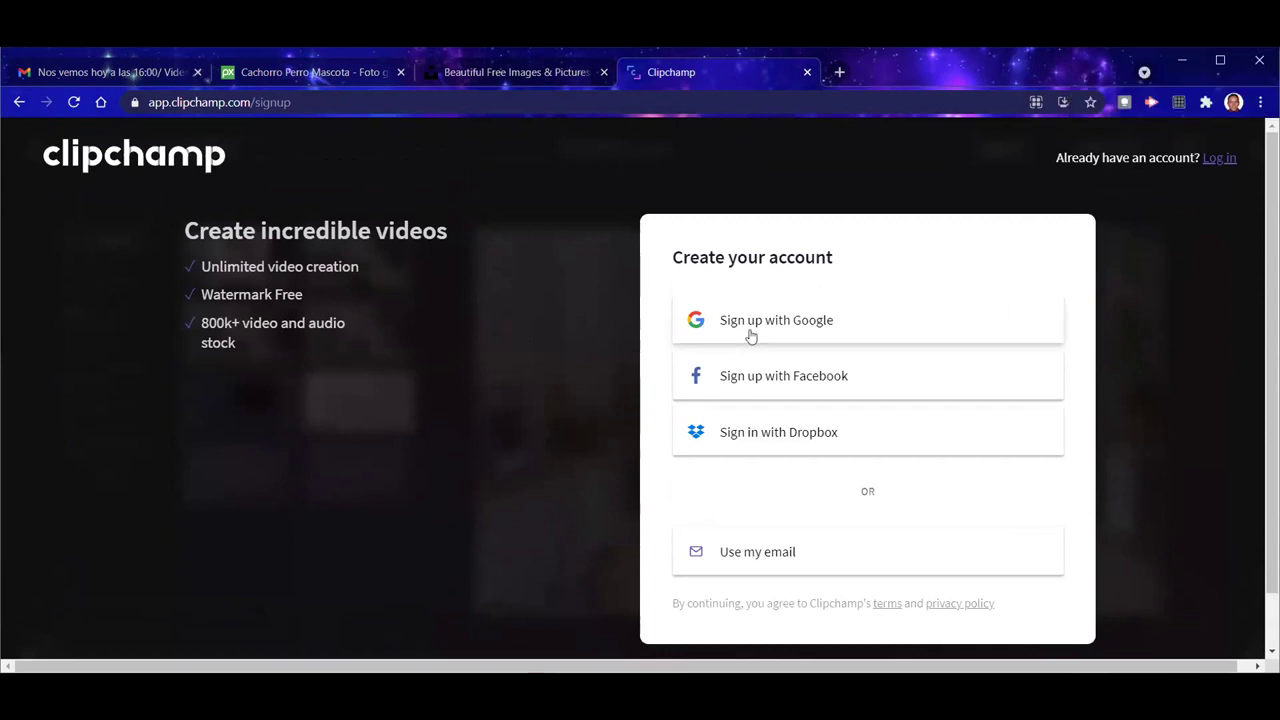
{"action": "left_click", "coordinate": [1221, 160]}
{"action": "left_click", "coordinate": [590, 352]}
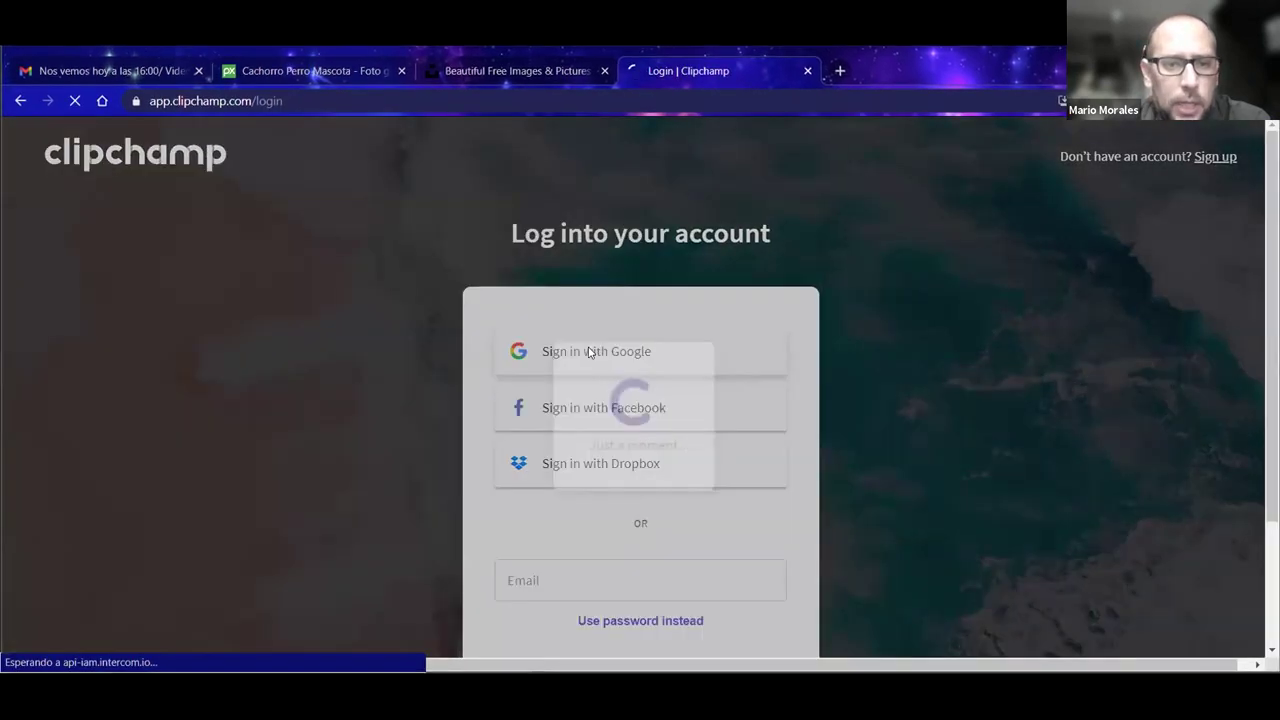
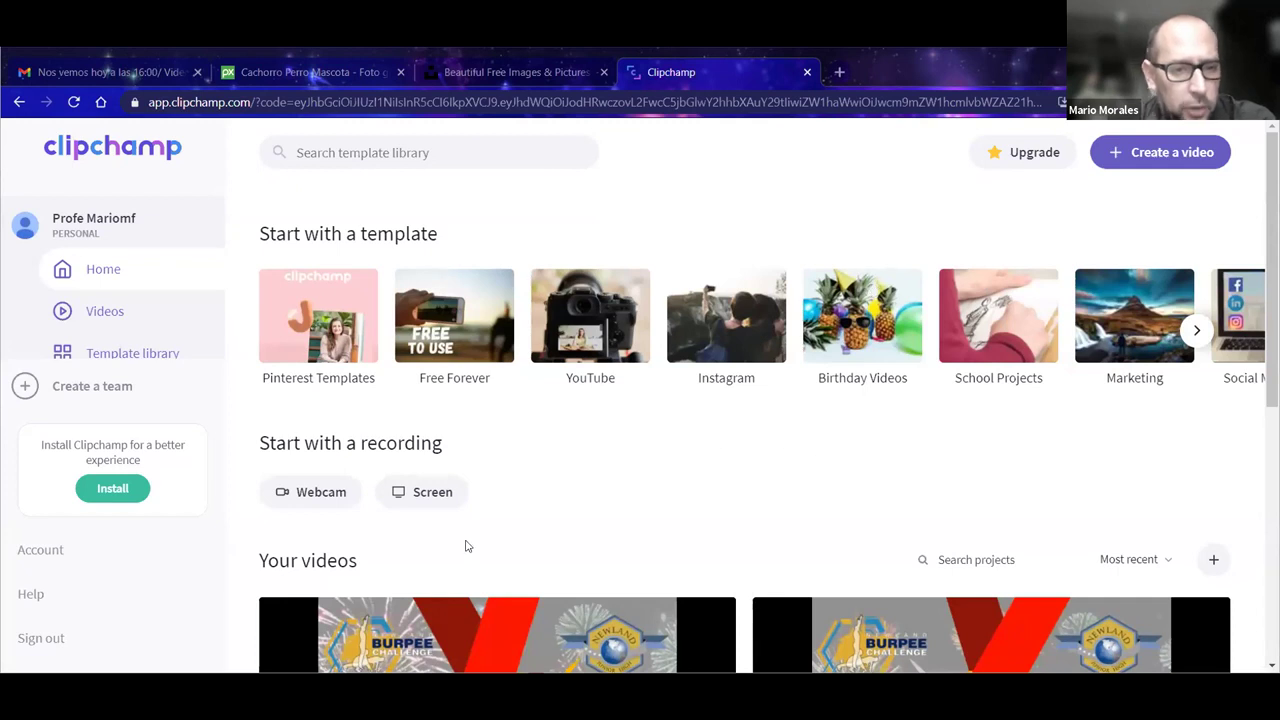
Step: Look through the existing video projects on the home page and reload the home view
{"action": "scroll", "coordinate": [751, 449], "scroll_direction": "down", "scroll_amount": 3}
{"action": "scroll", "coordinate": [752, 453], "scroll_direction": "down", "scroll_amount": 3}
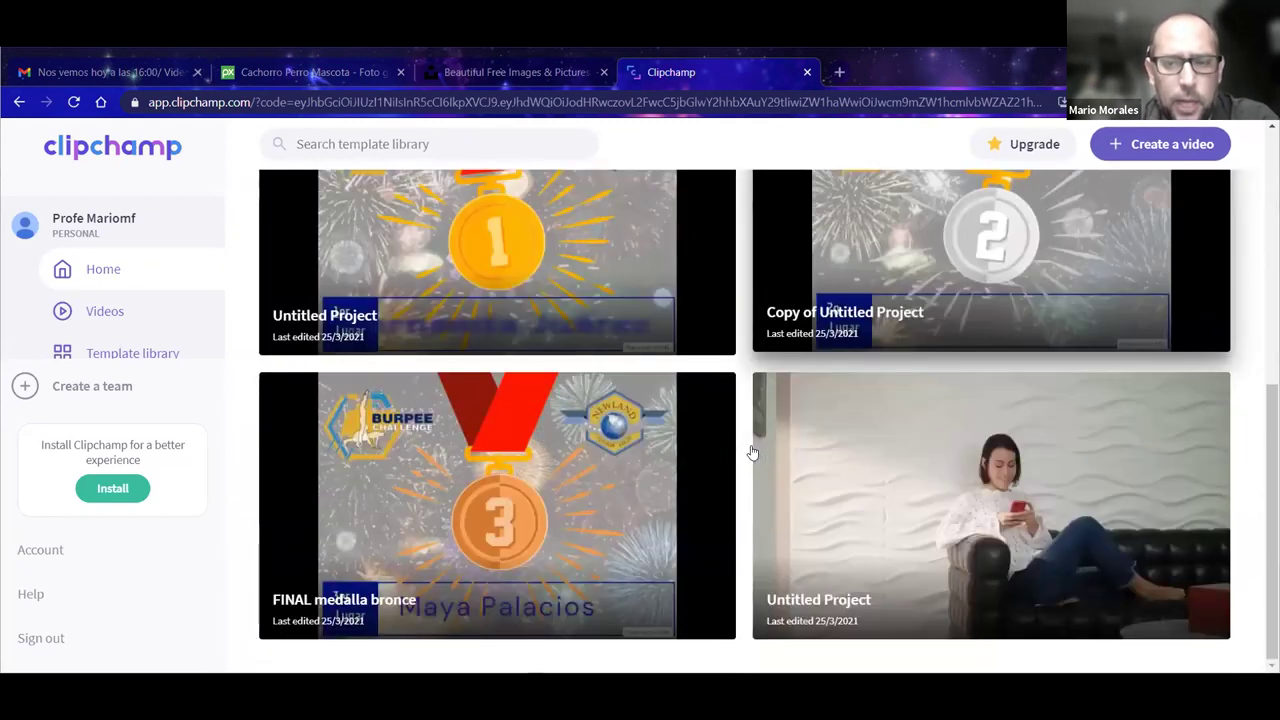
{"action": "scroll", "coordinate": [752, 453], "scroll_direction": "up", "scroll_amount": 5}
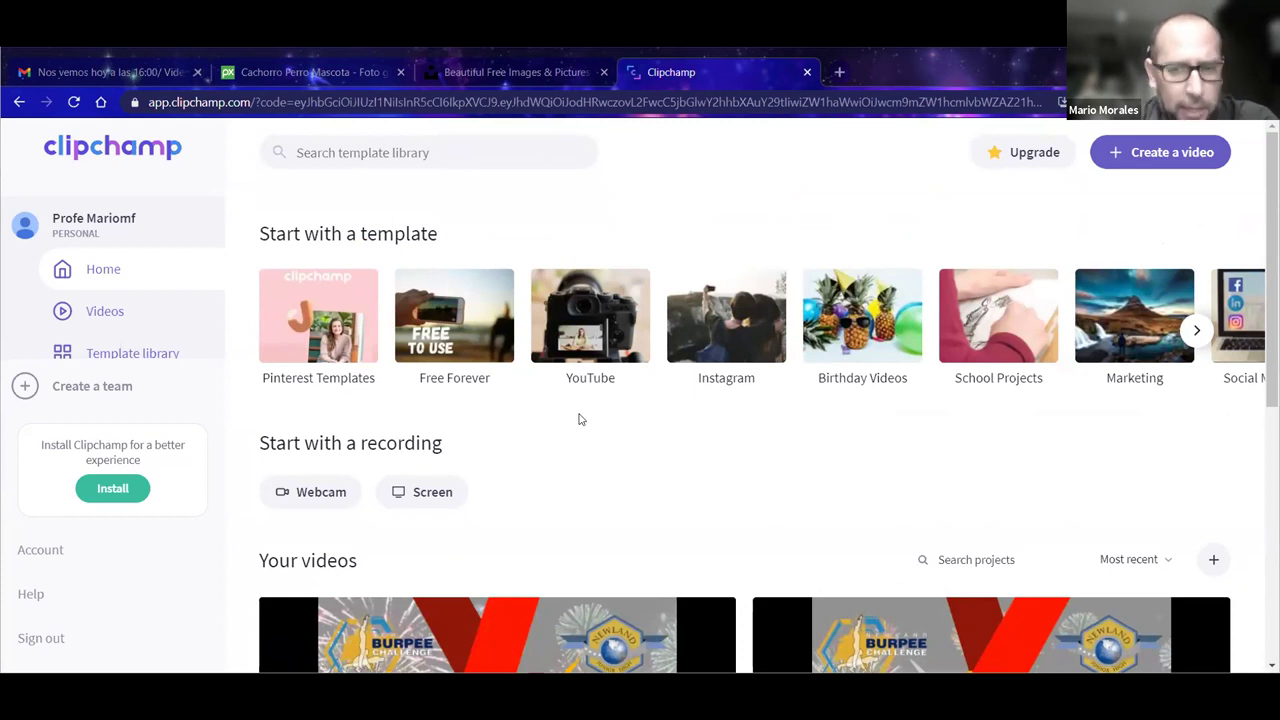
{"action": "left_click", "coordinate": [108, 272]}
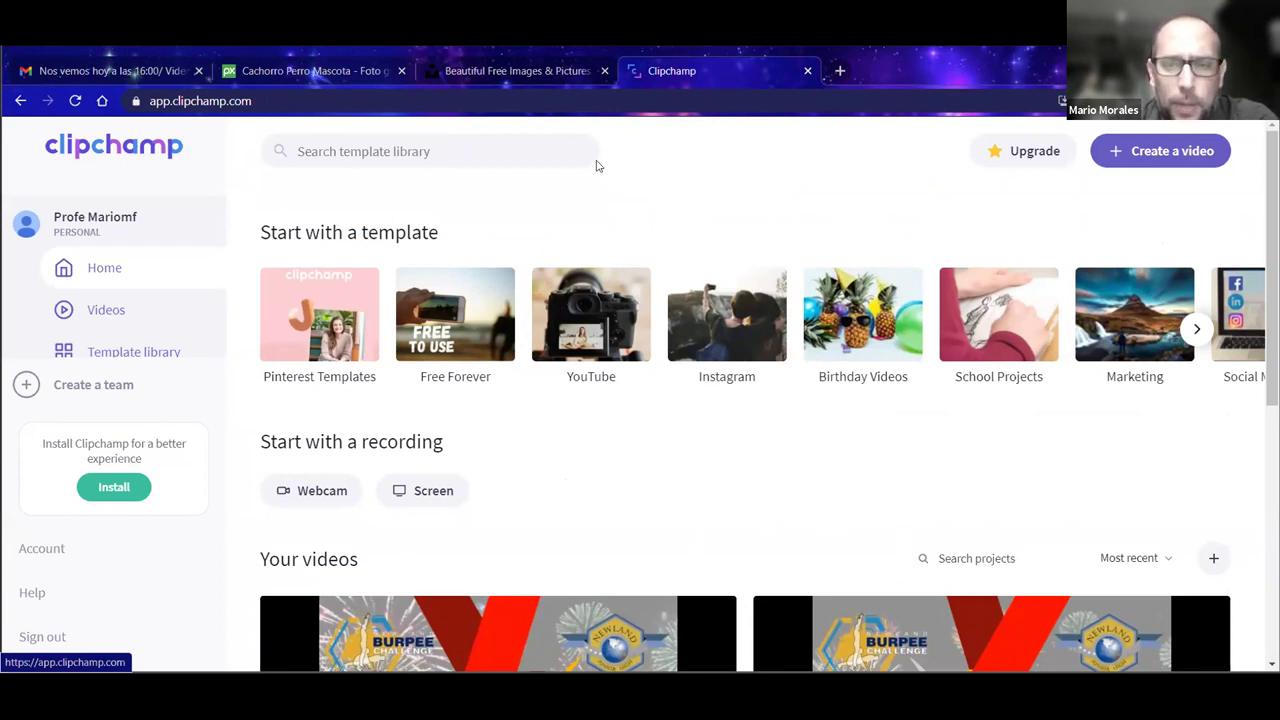
Step: Create a new video project and name it Osos
{"action": "left_click", "coordinate": [1165, 158]}
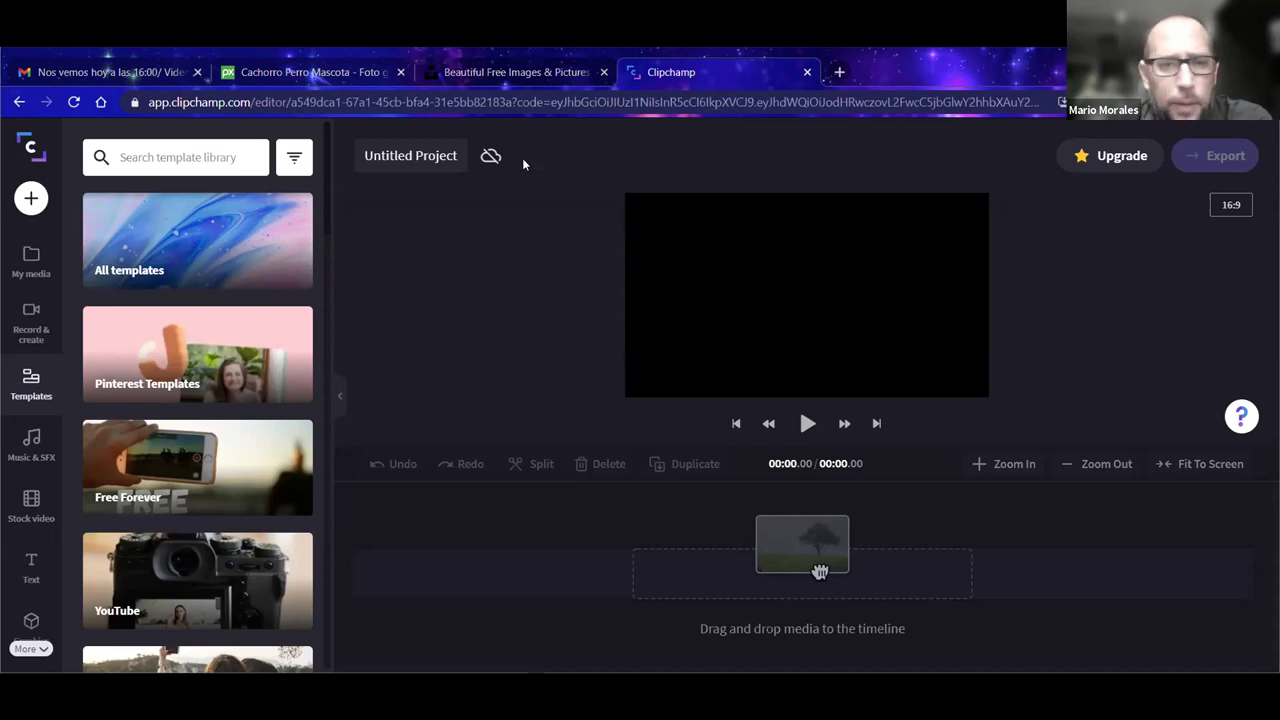
{"action": "left_click", "coordinate": [418, 157]}
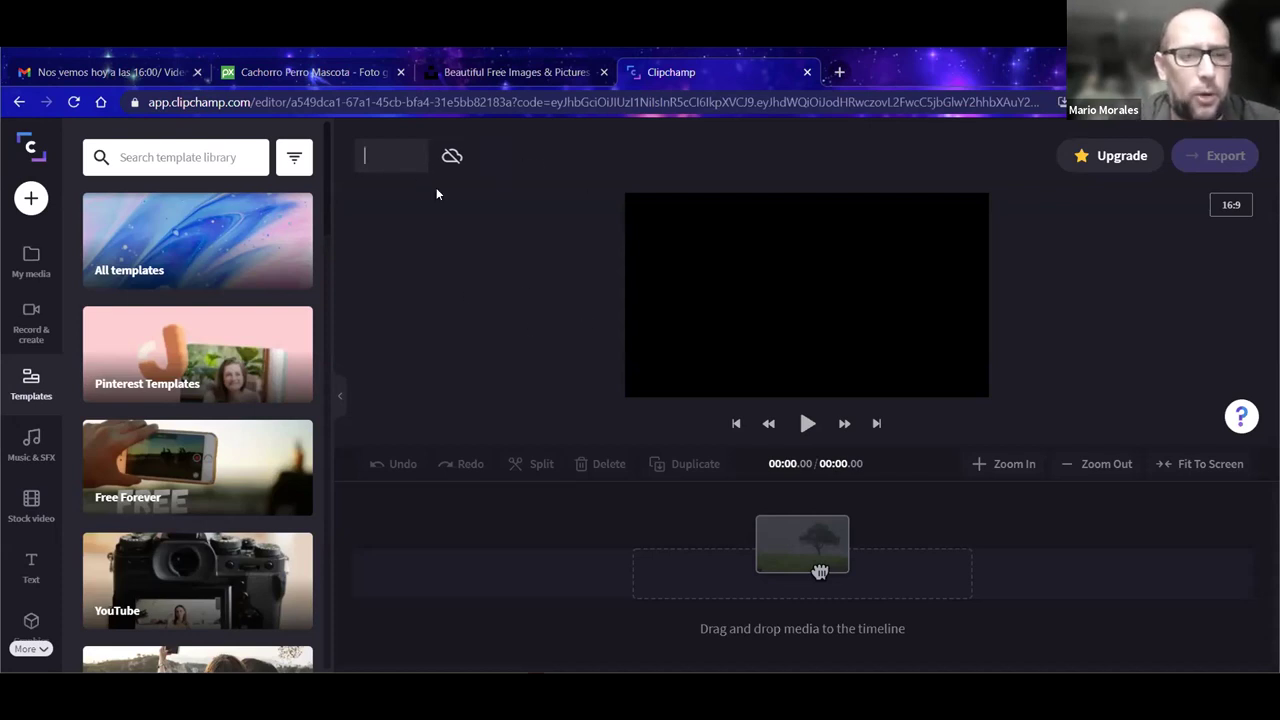
{"action": "type", "text": "Osos"}
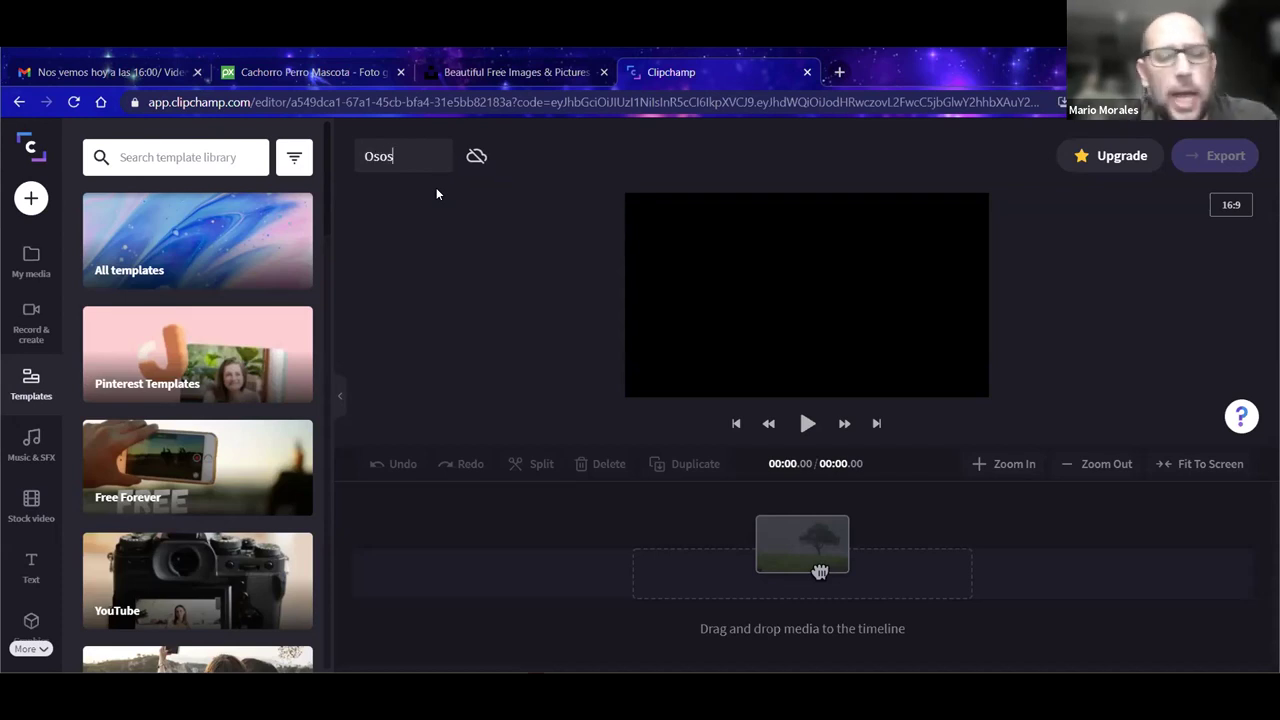
{"action": "left_click", "coordinate": [441, 225]}
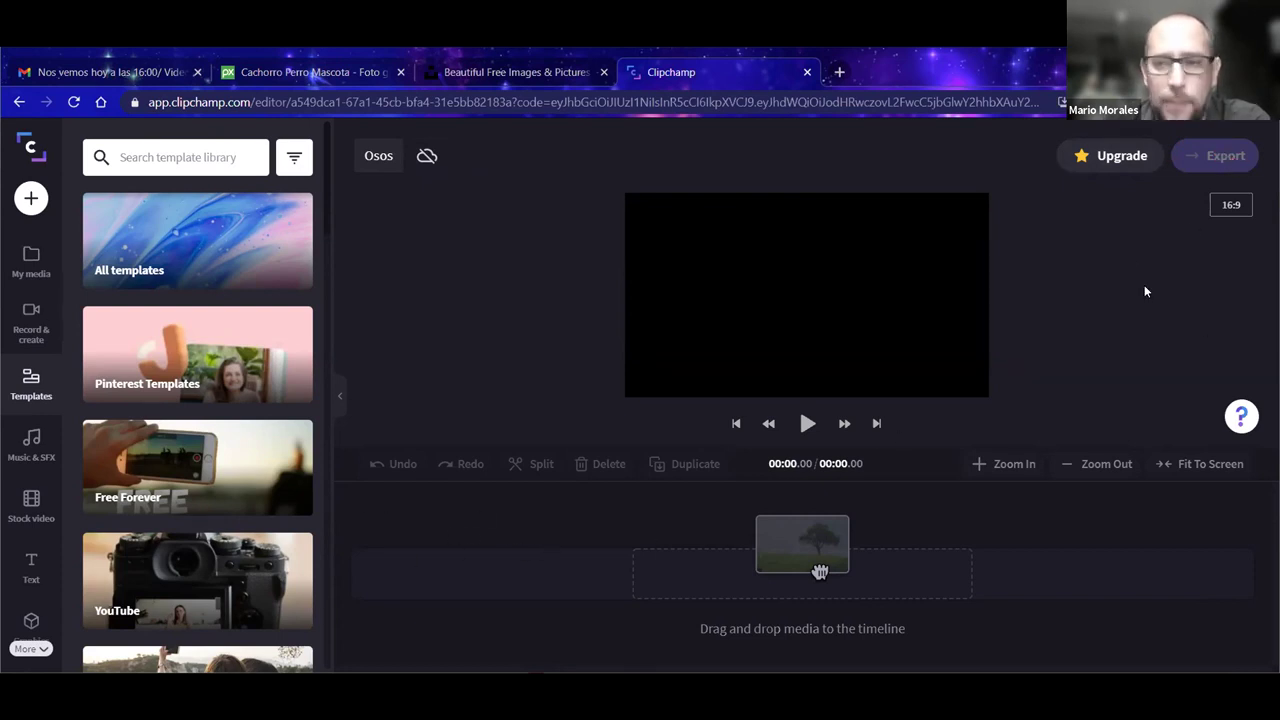
Step: Examine the aspect ratio options for the video, including 16:9, 1:1 and 4:5, and close the list without changing the ratio
{"action": "left_click", "coordinate": [1231, 206]}
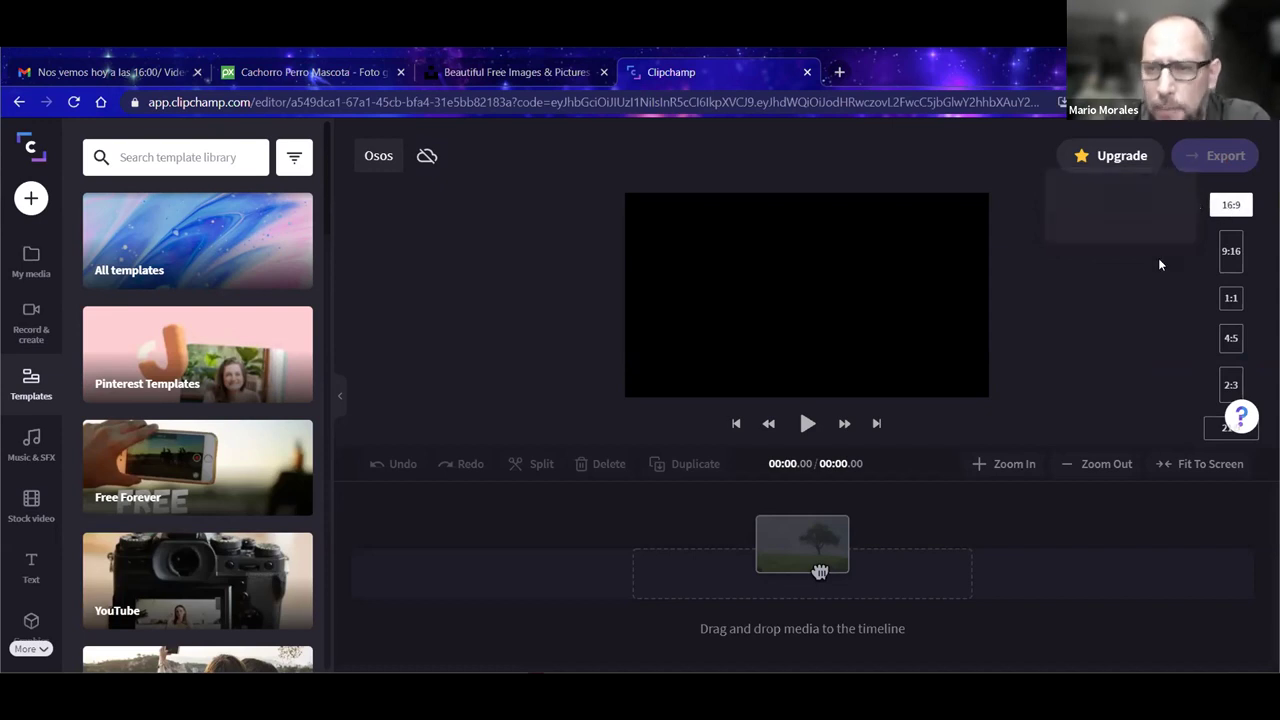
{"action": "left_click", "coordinate": [1228, 209]}
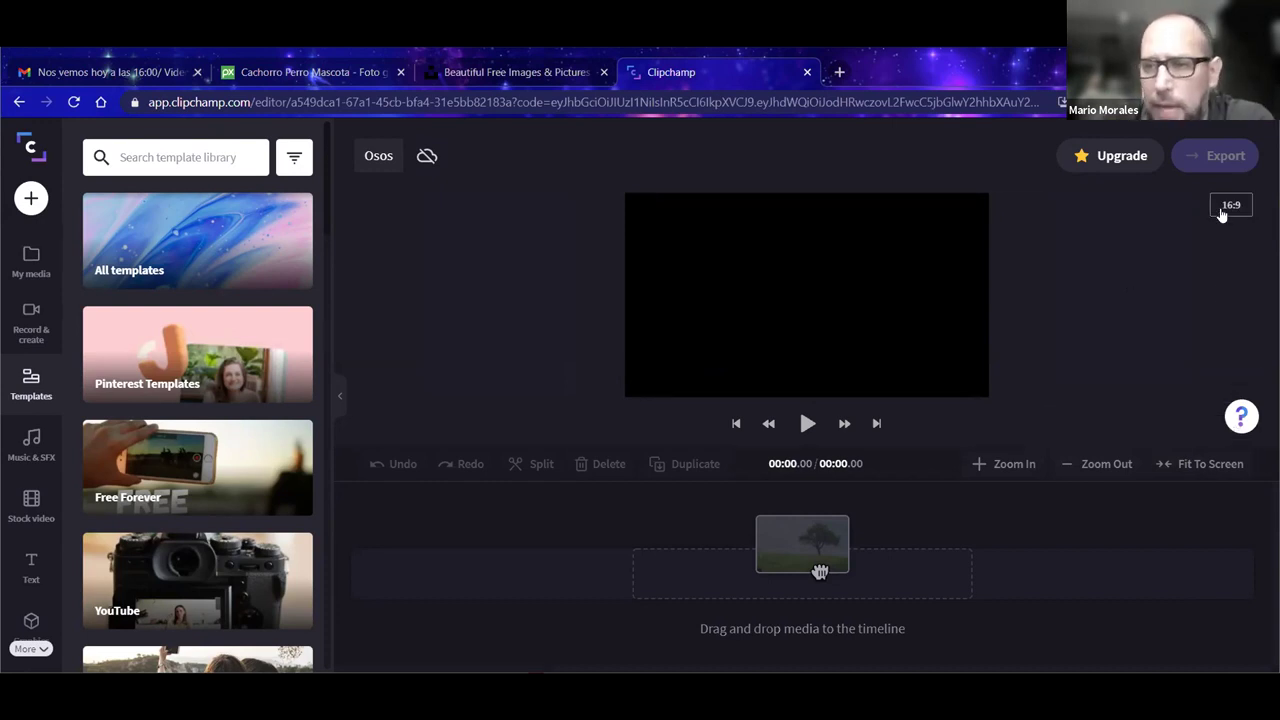
{"action": "mouse_move", "coordinate": [1227, 207]}
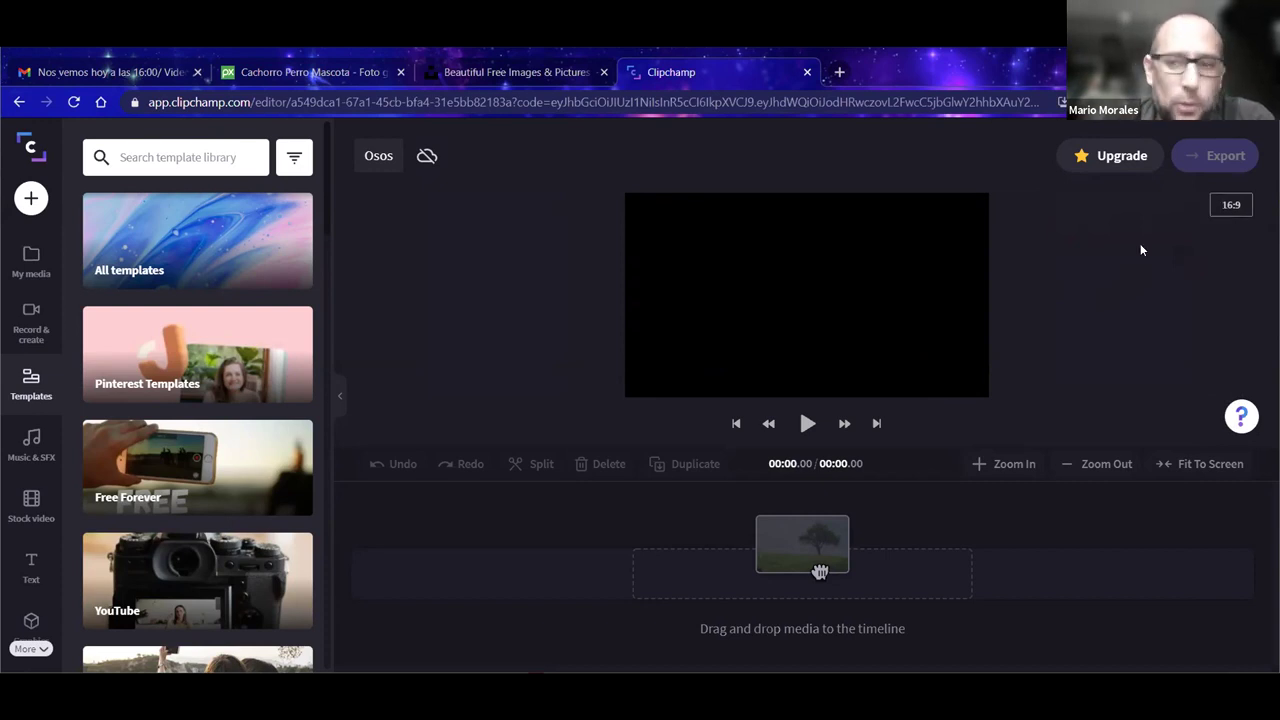
{"action": "left_click", "coordinate": [1230, 207]}
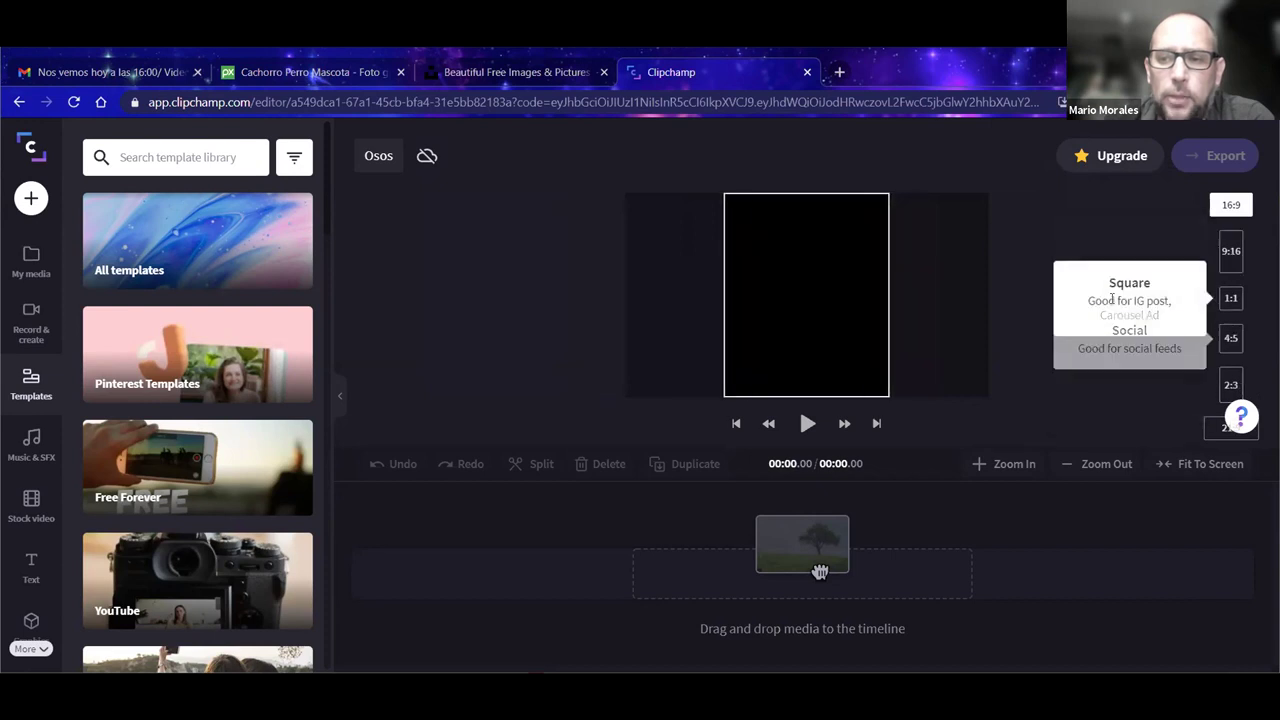
{"action": "left_click", "coordinate": [1085, 238]}
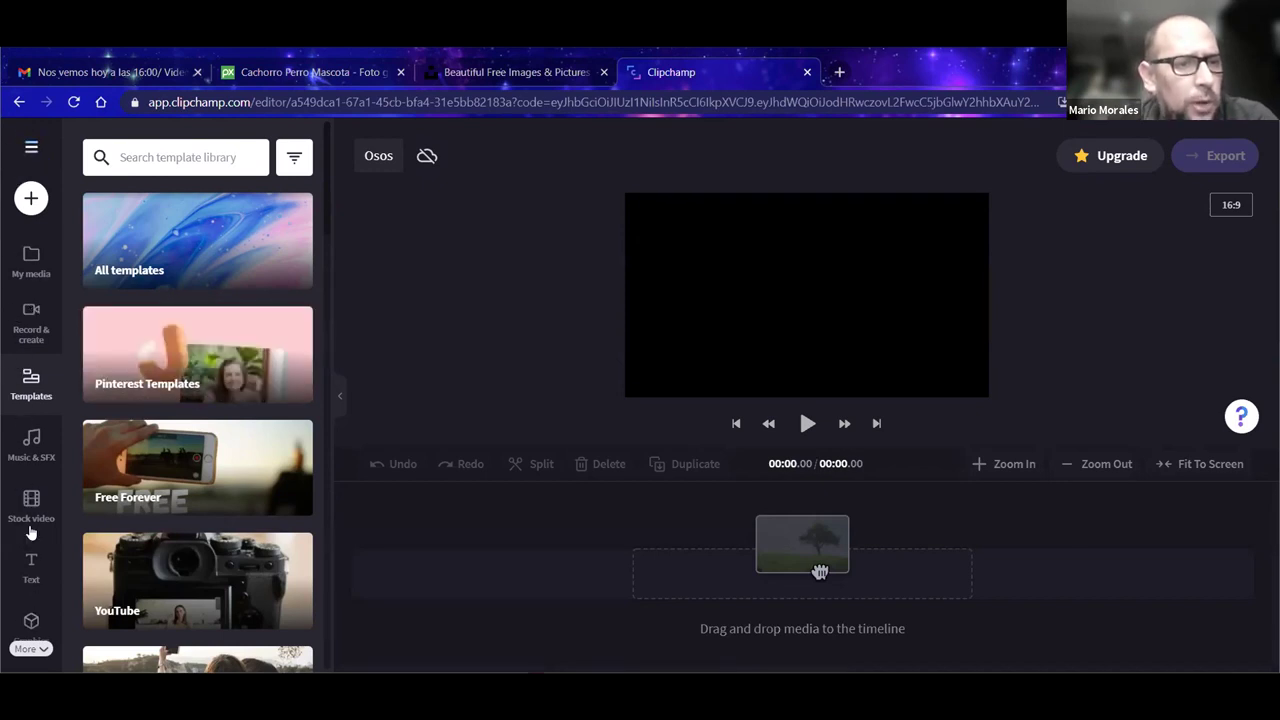
Step: Look through the editor's media, recording, template, music, stock video and text sections
{"action": "left_click", "coordinate": [28, 262]}
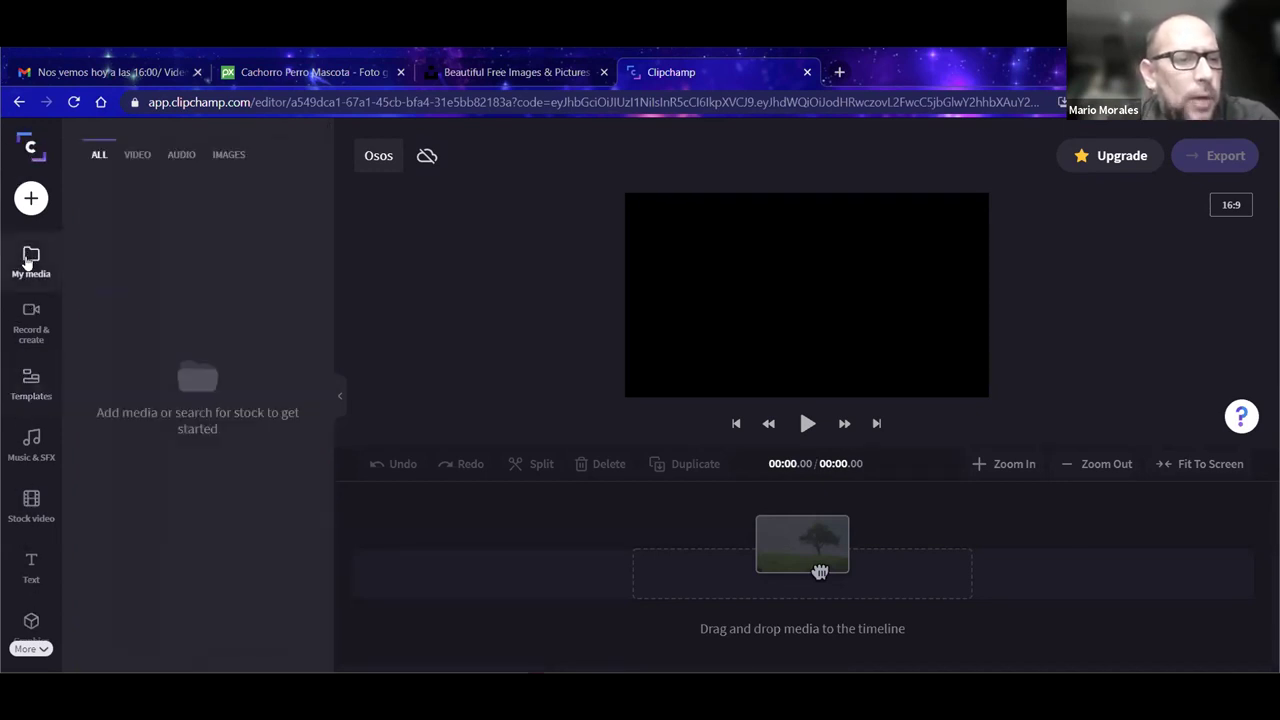
{"action": "left_click", "coordinate": [29, 322]}
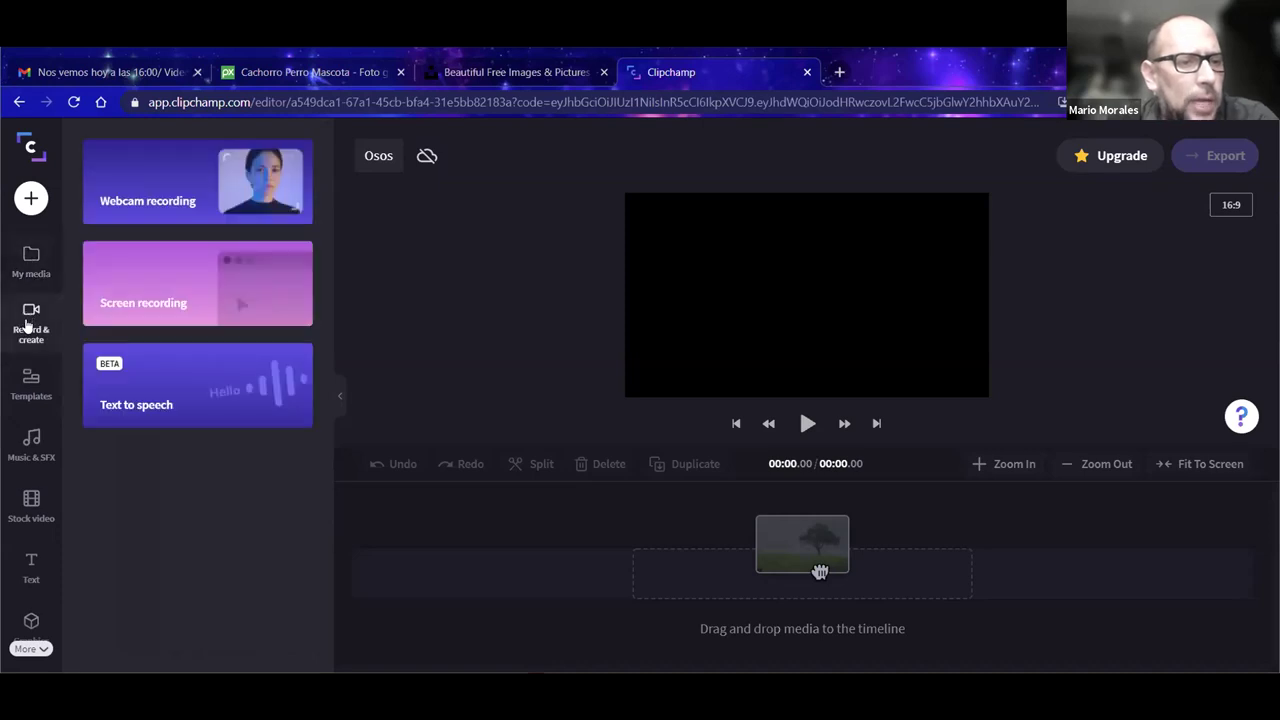
{"action": "left_click", "coordinate": [31, 380]}
{"action": "left_click", "coordinate": [31, 440]}
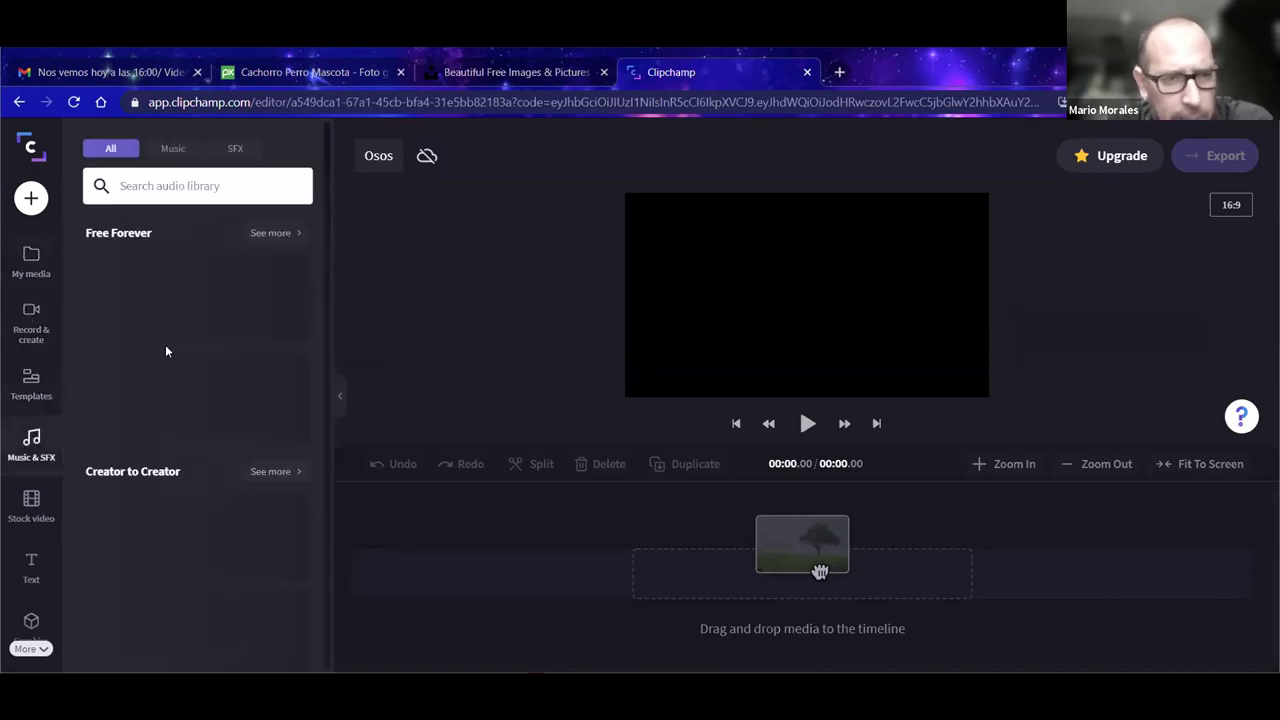
{"action": "left_click", "coordinate": [31, 505]}
{"action": "left_click", "coordinate": [28, 568]}
Step: Start importing media from the computer's Descargas folder and select the images dog-3277416_1920 and puppy-1903313_1920
{"action": "left_click", "coordinate": [29, 259]}
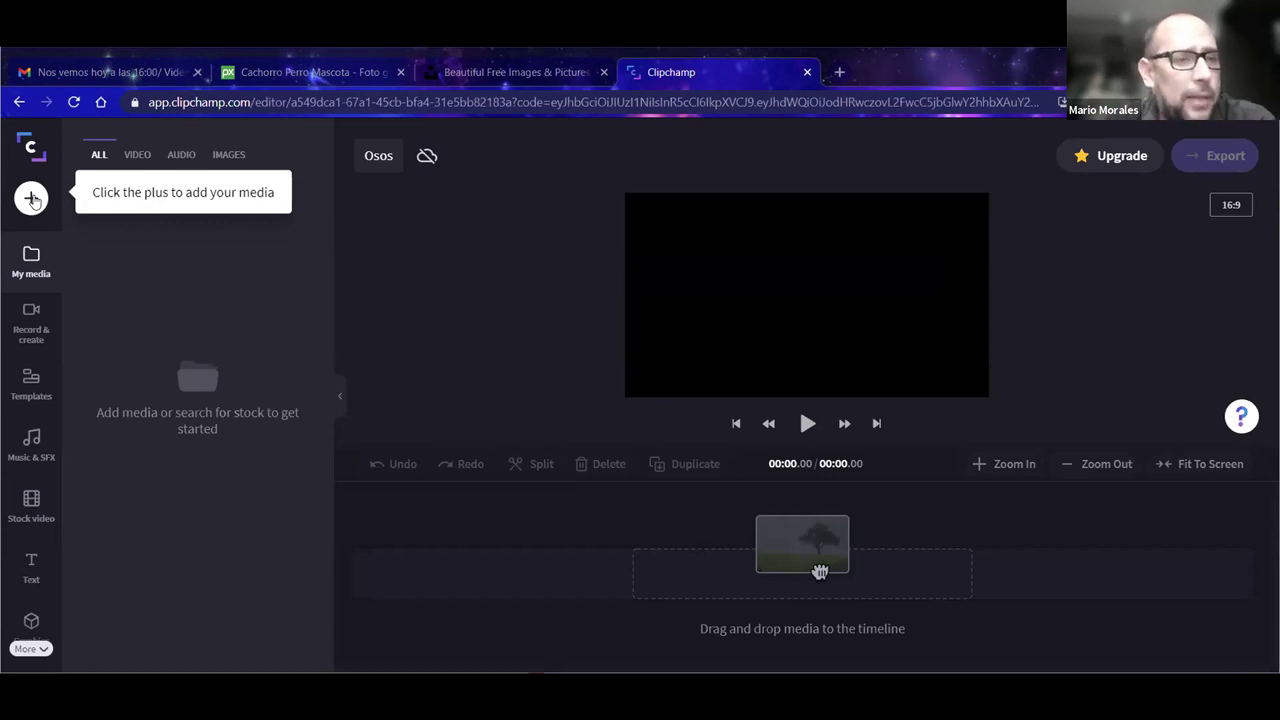
{"action": "left_click", "coordinate": [32, 199]}
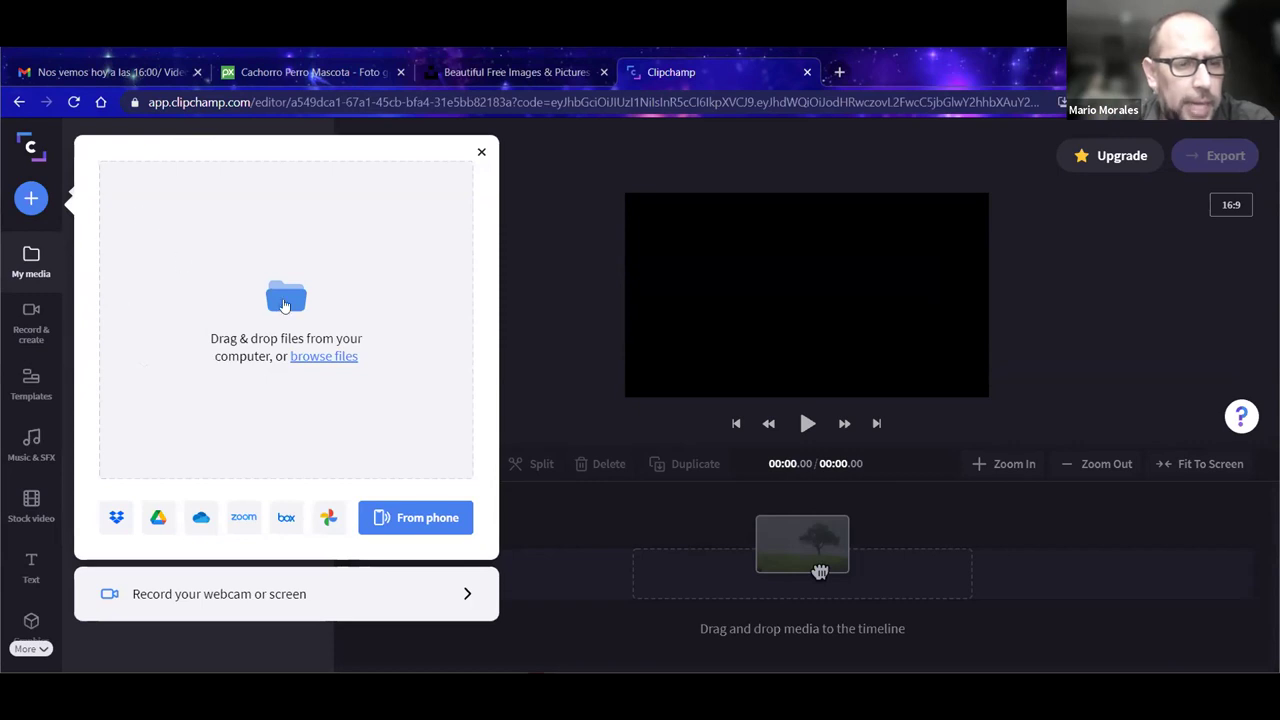
{"action": "left_click", "coordinate": [285, 304]}
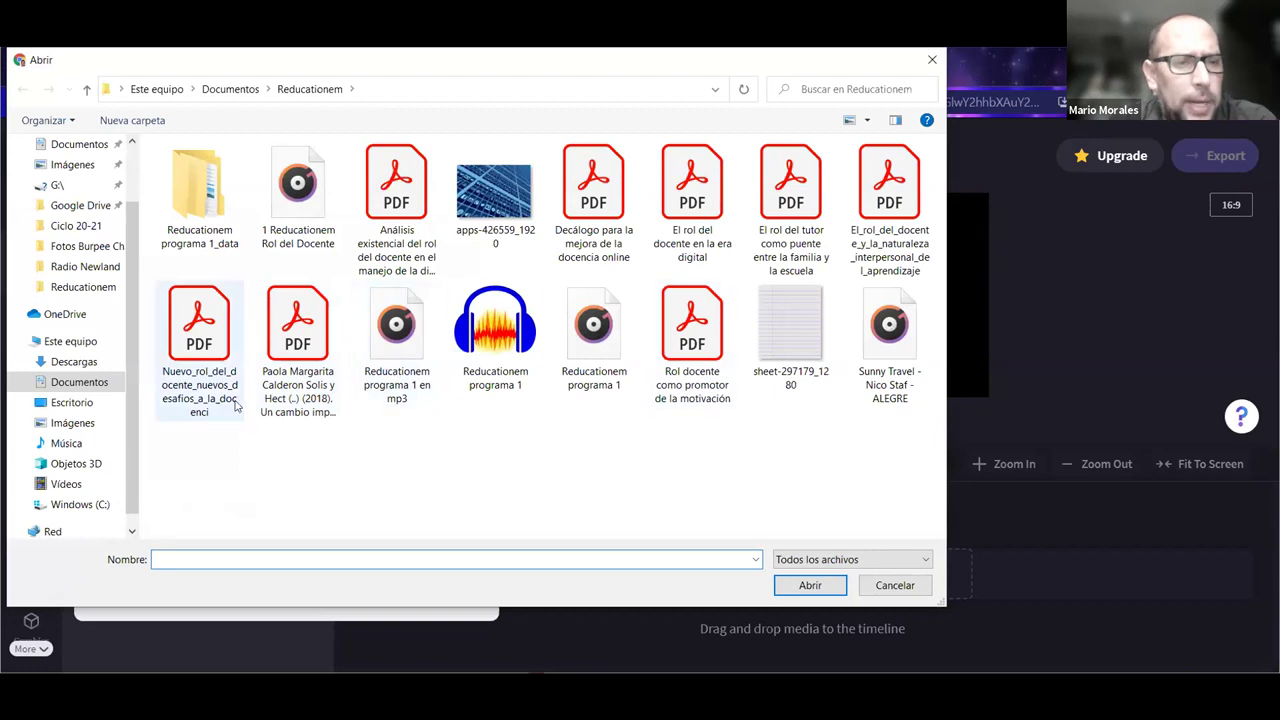
{"action": "left_click", "coordinate": [65, 366]}
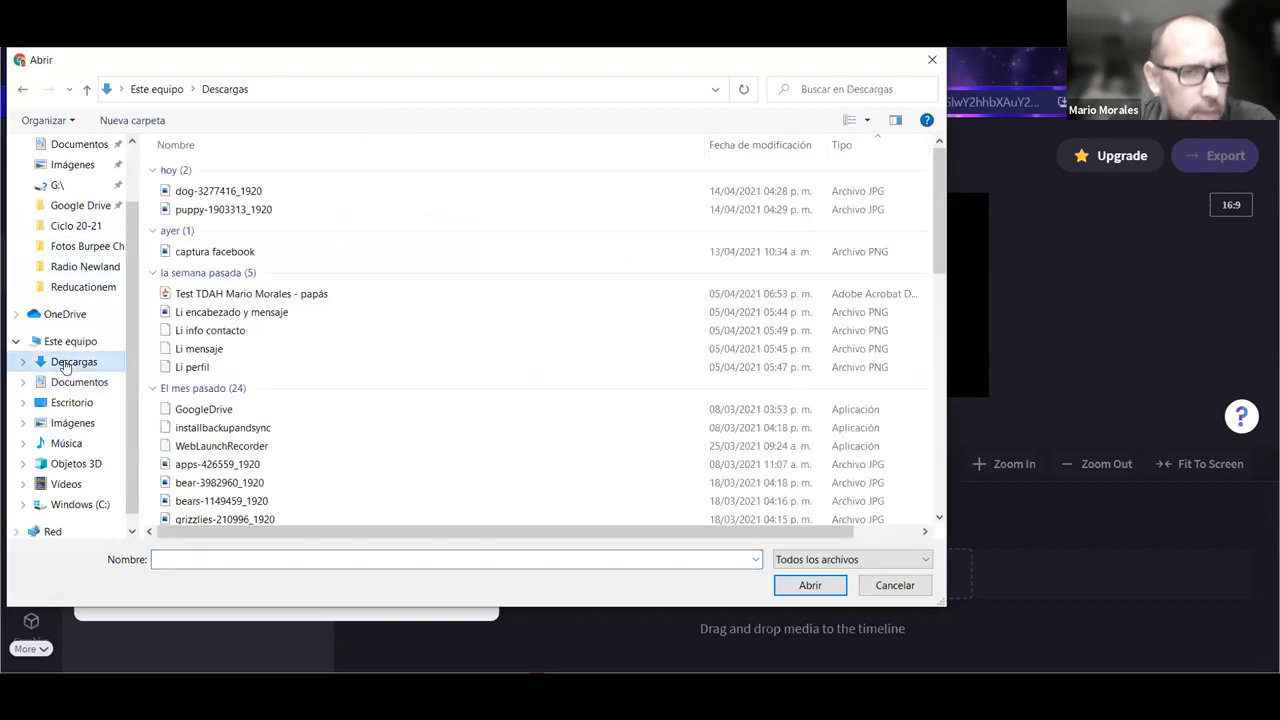
{"action": "left_click", "coordinate": [234, 190]}
{"action": "left_click", "coordinate": [230, 212], "text": "ctrl"}
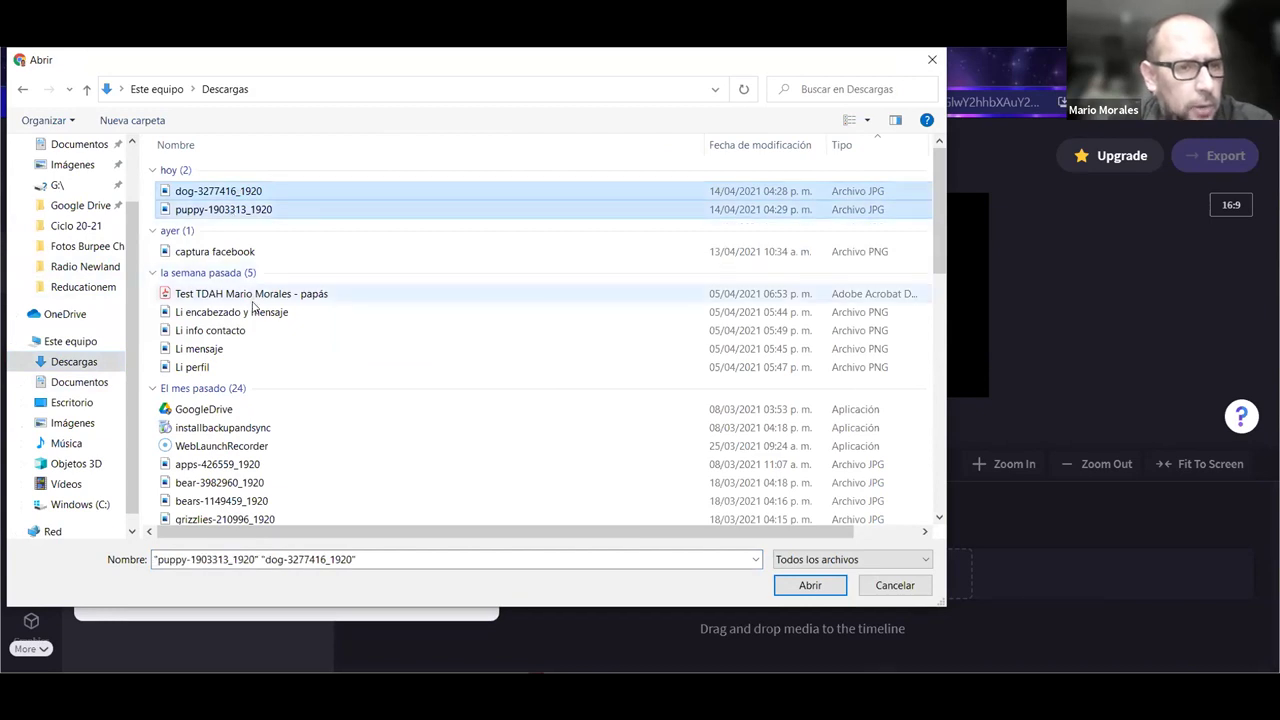
Step: Add the images apps-426559_1920, bear-3982960_1920, bears-1149459_1920 and grizzlies-210996_1920 to the file selection
{"action": "scroll", "coordinate": [428, 409], "scroll_direction": "down", "scroll_amount": 3}
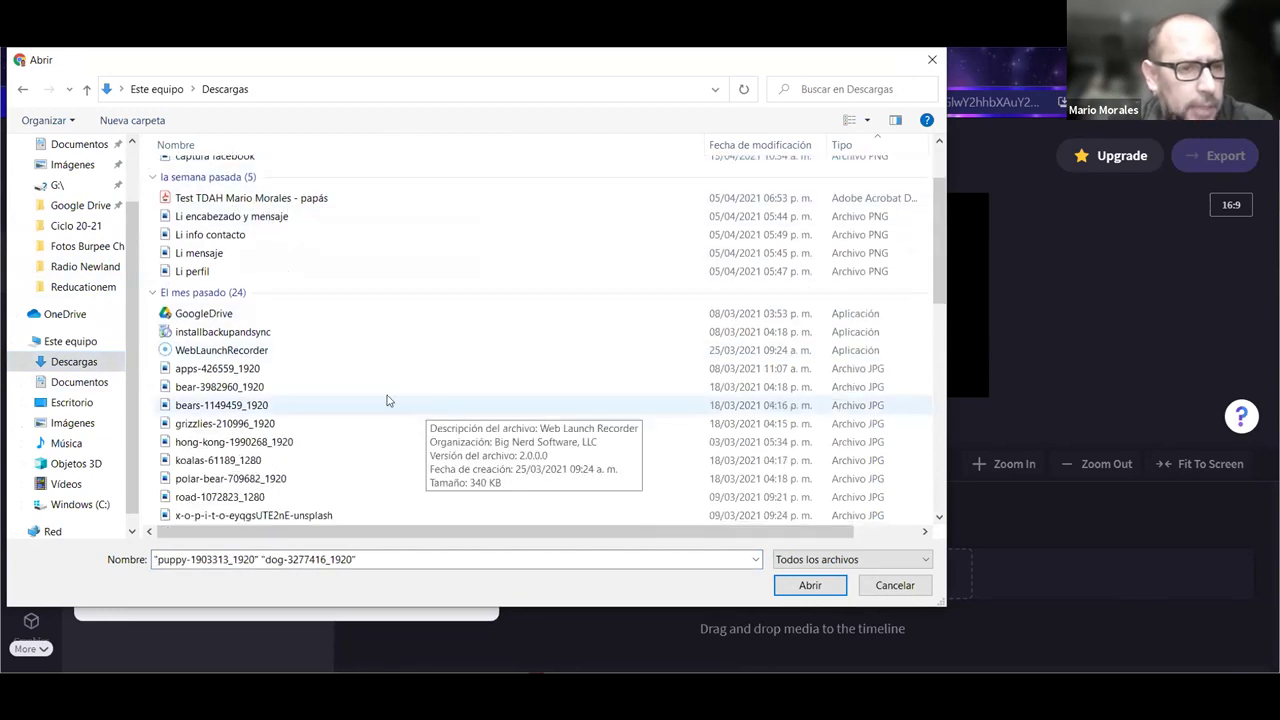
{"action": "left_click", "coordinate": [212, 332], "text": "ctrl"}
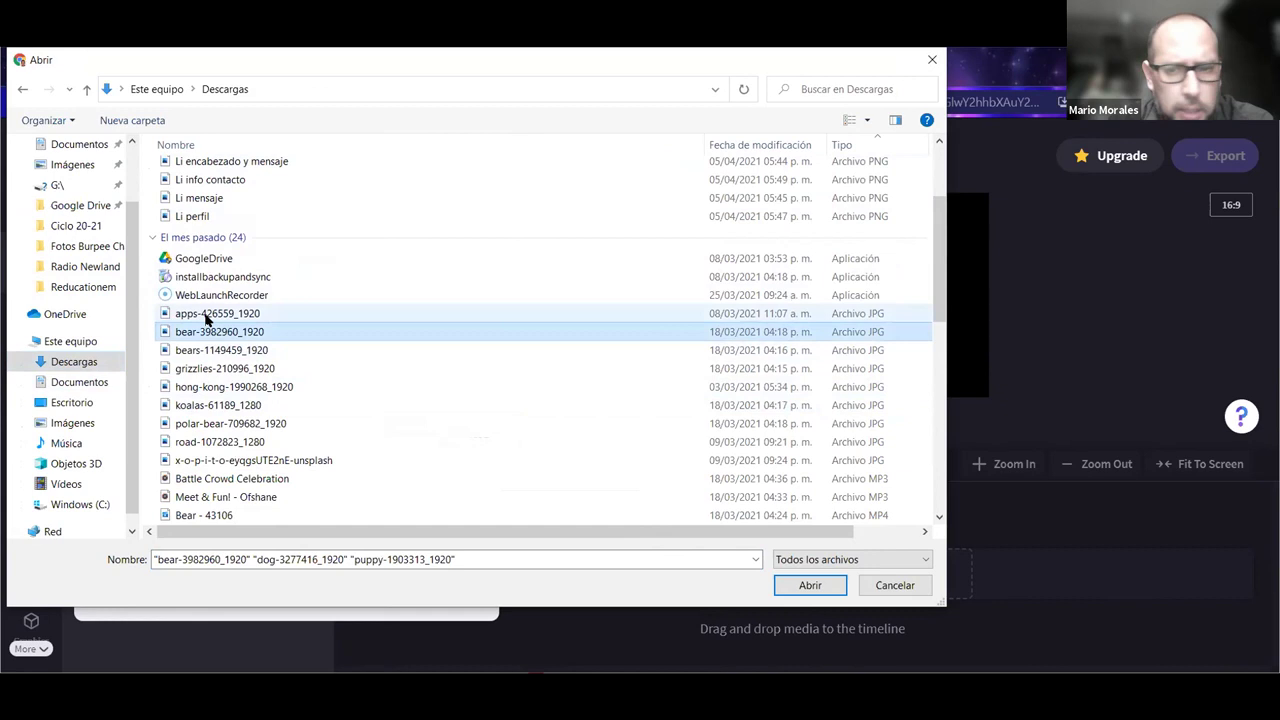
{"action": "left_click", "coordinate": [206, 316], "text": "ctrl"}
{"action": "left_click", "coordinate": [216, 350], "text": "ctrl"}
{"action": "left_click", "coordinate": [224, 368], "text": "ctrl"}
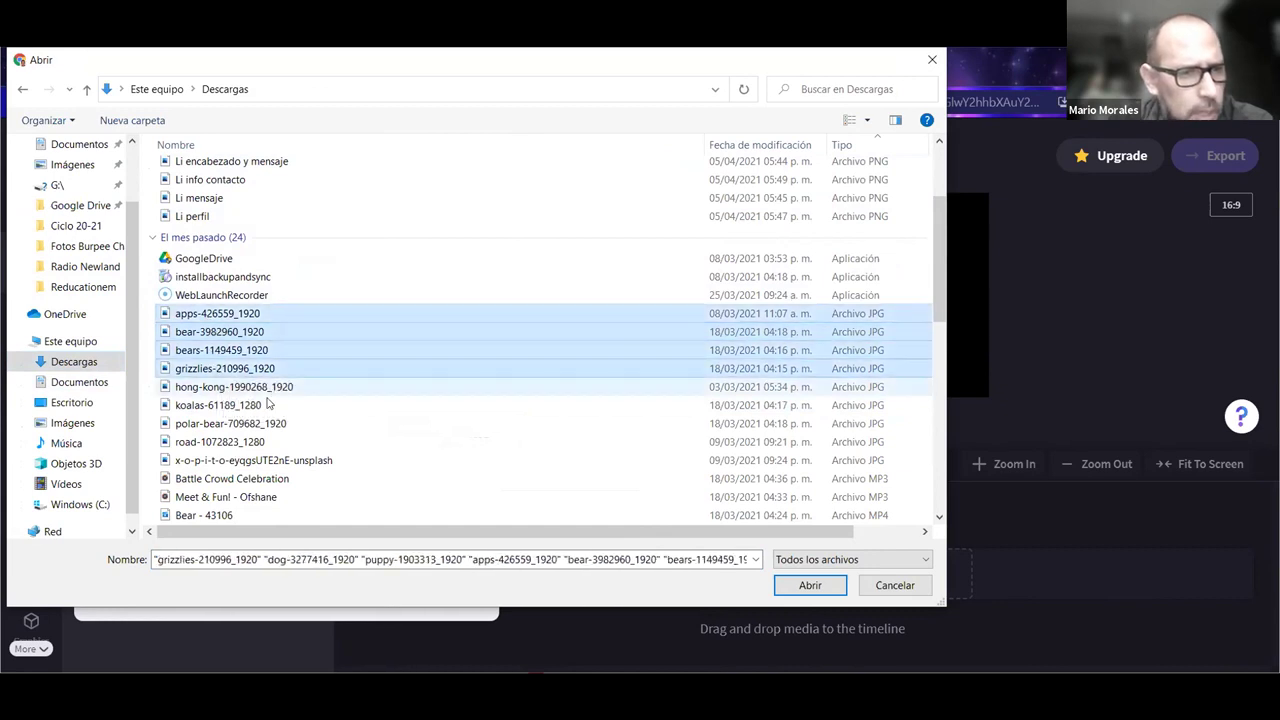
Step: Add the videos Bear - 43106 and Brown Bear - 43109 to the selection and import all selected files
{"action": "scroll", "coordinate": [235, 445], "scroll_direction": "down", "scroll_amount": 1}
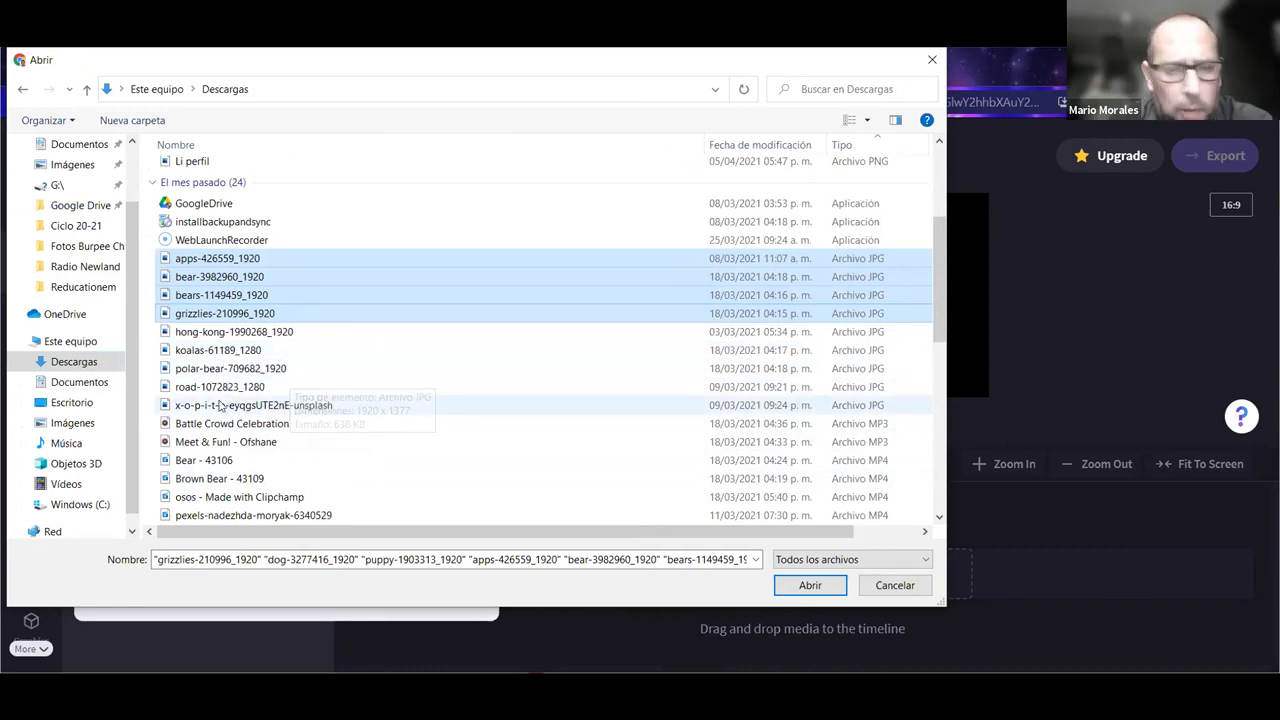
{"action": "scroll", "coordinate": [220, 403], "scroll_direction": "down", "scroll_amount": 2}
{"action": "left_click", "coordinate": [212, 366], "text": "ctrl"}
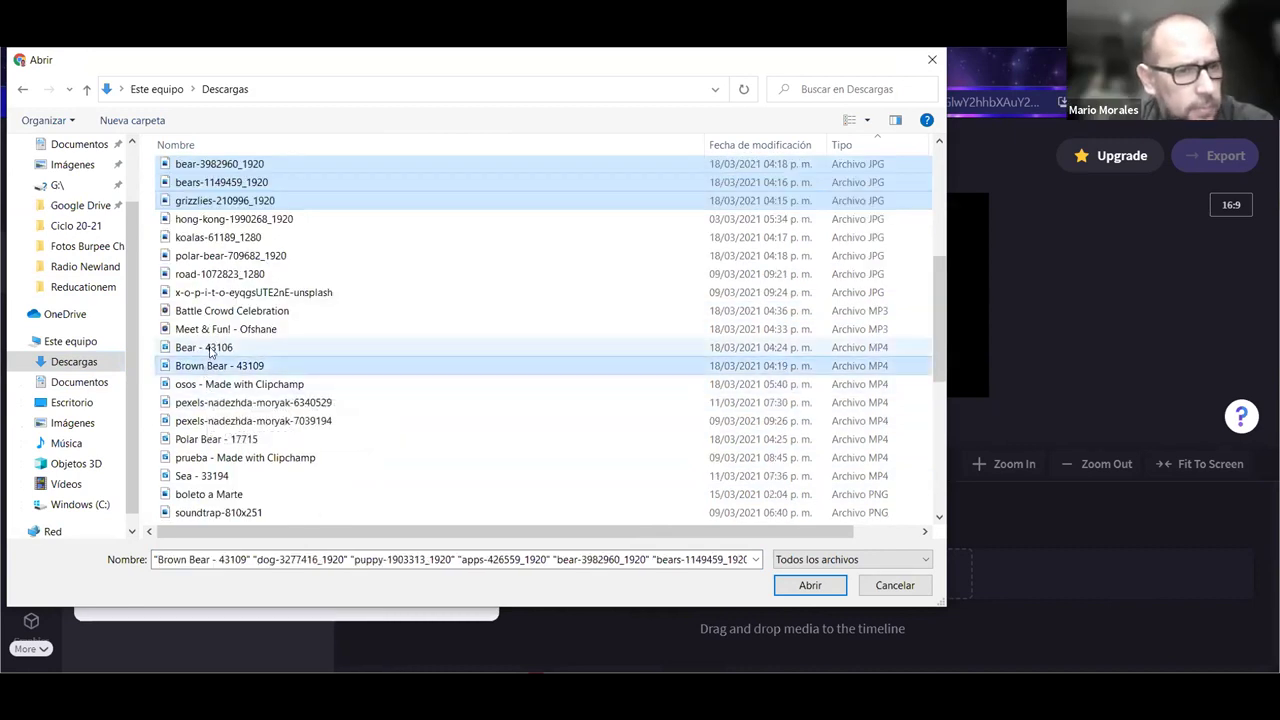
{"action": "left_click", "coordinate": [211, 350], "text": "ctrl"}
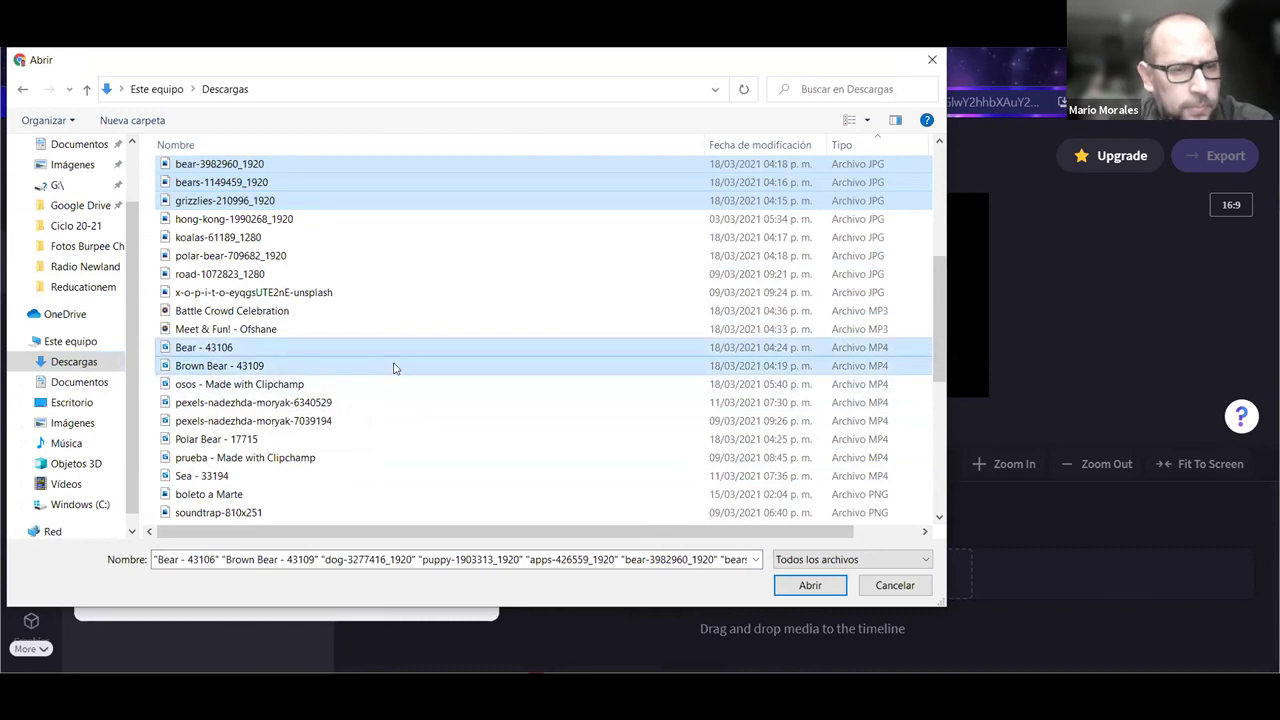
{"action": "left_click", "coordinate": [800, 590]}
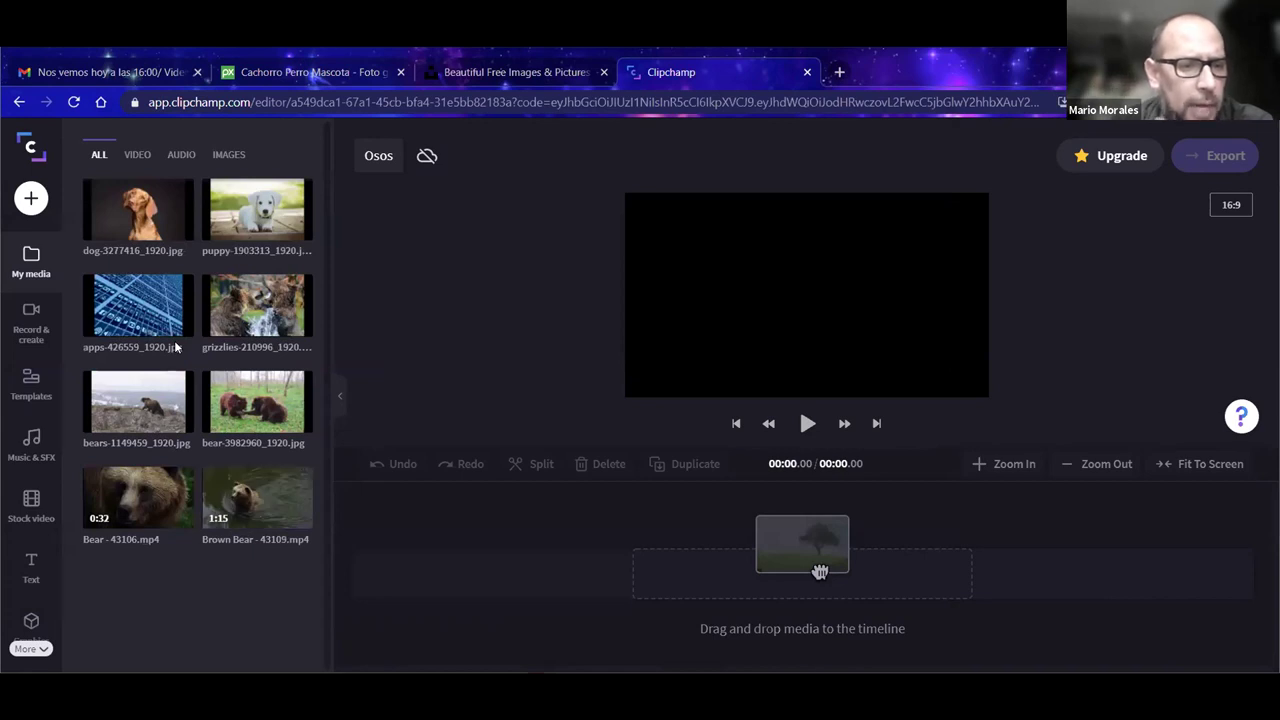
Step: Delete the image apps-426559_1920.jpg from the project's media
{"action": "mouse_move", "coordinate": [142, 508]}
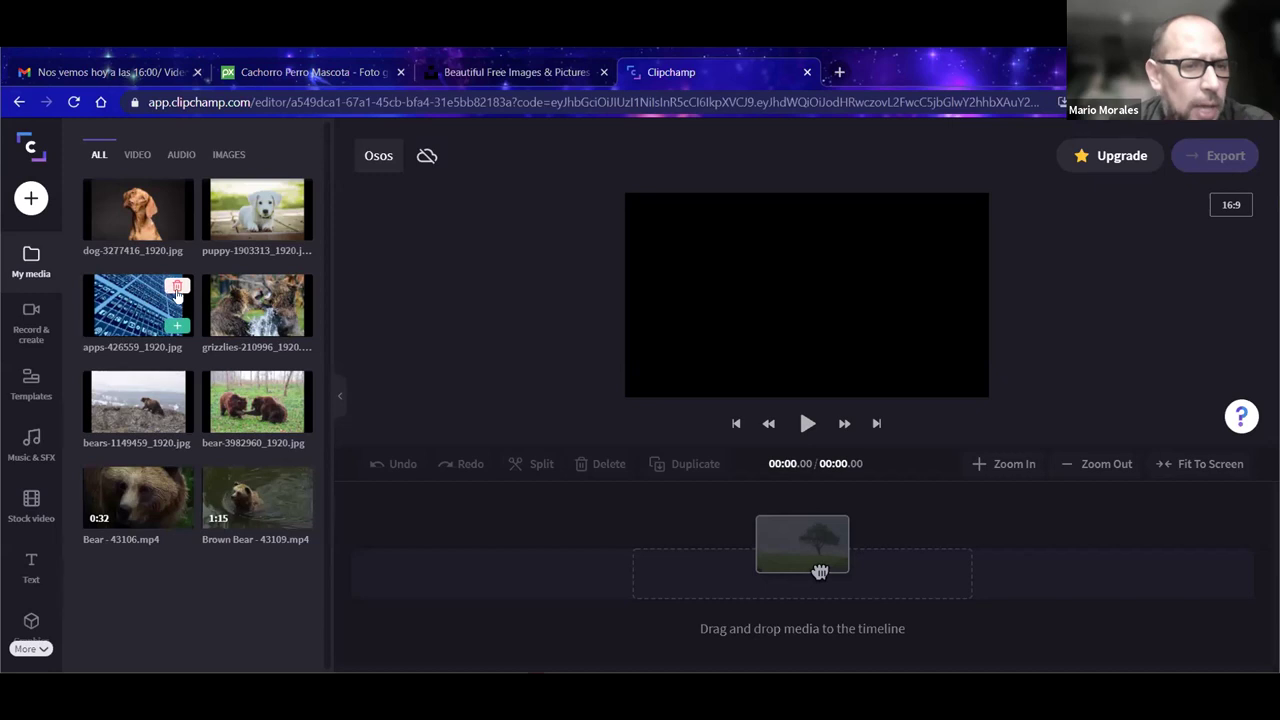
{"action": "left_click", "coordinate": [177, 382]}
{"action": "left_click", "coordinate": [600, 426]}
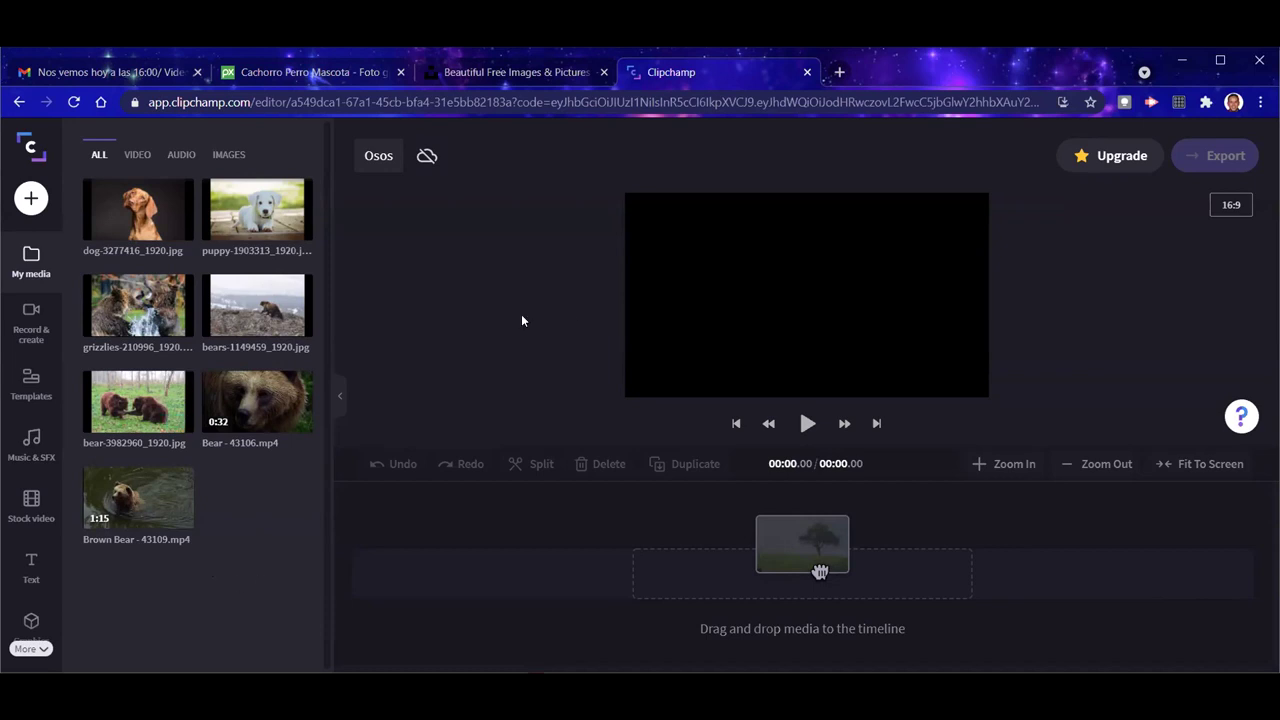
{"action": "left_click", "coordinate": [30, 199]}
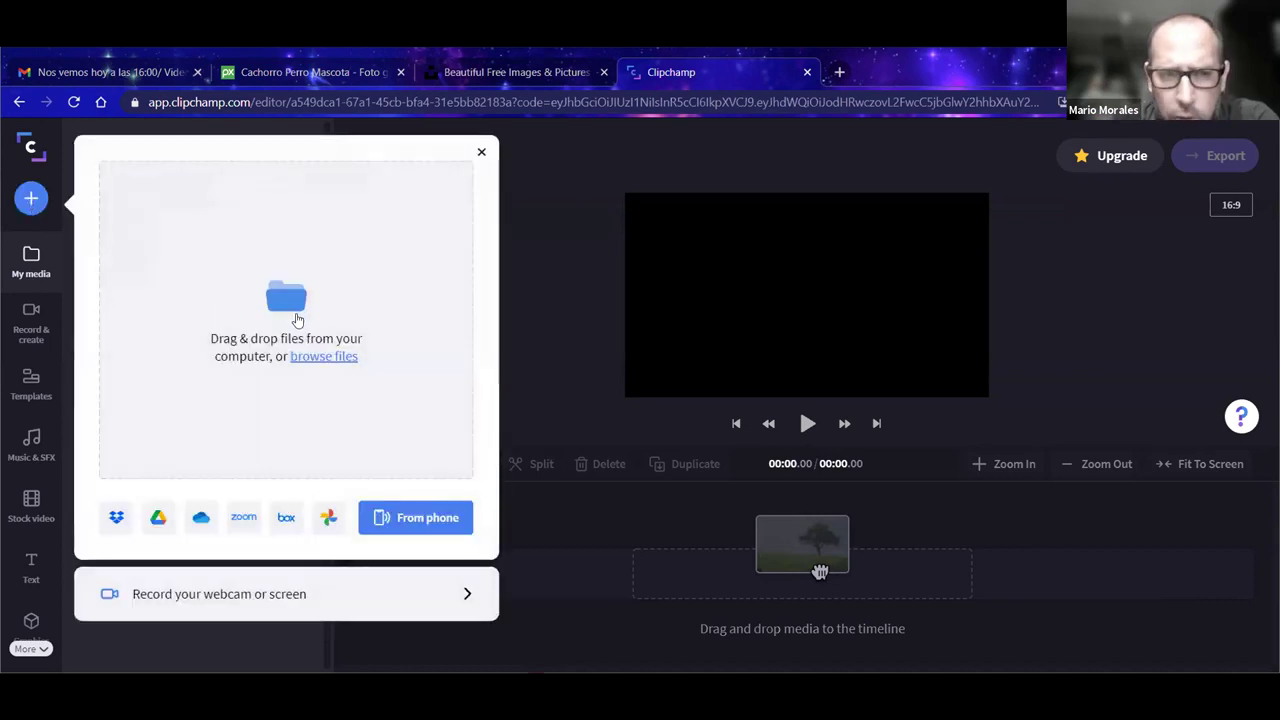
{"action": "left_click", "coordinate": [288, 305]}
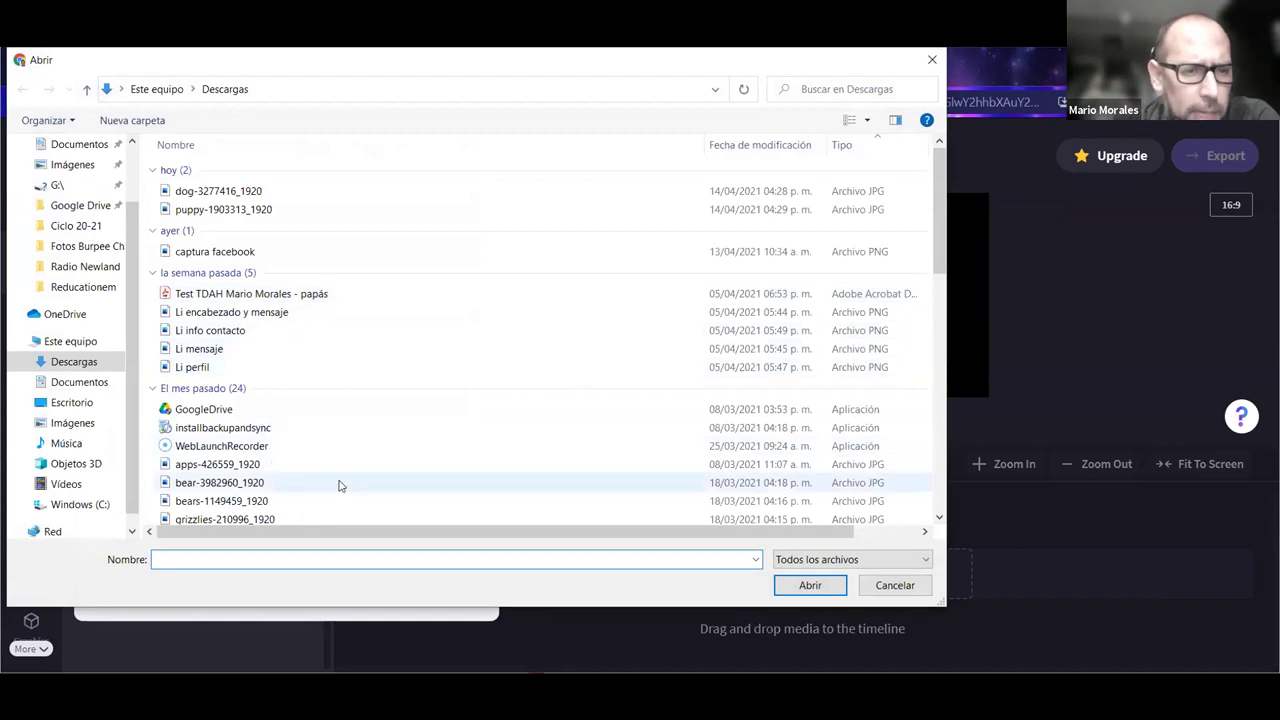
{"action": "left_click_drag", "start_coordinate": [146, 467], "coordinate": [244, 519]}
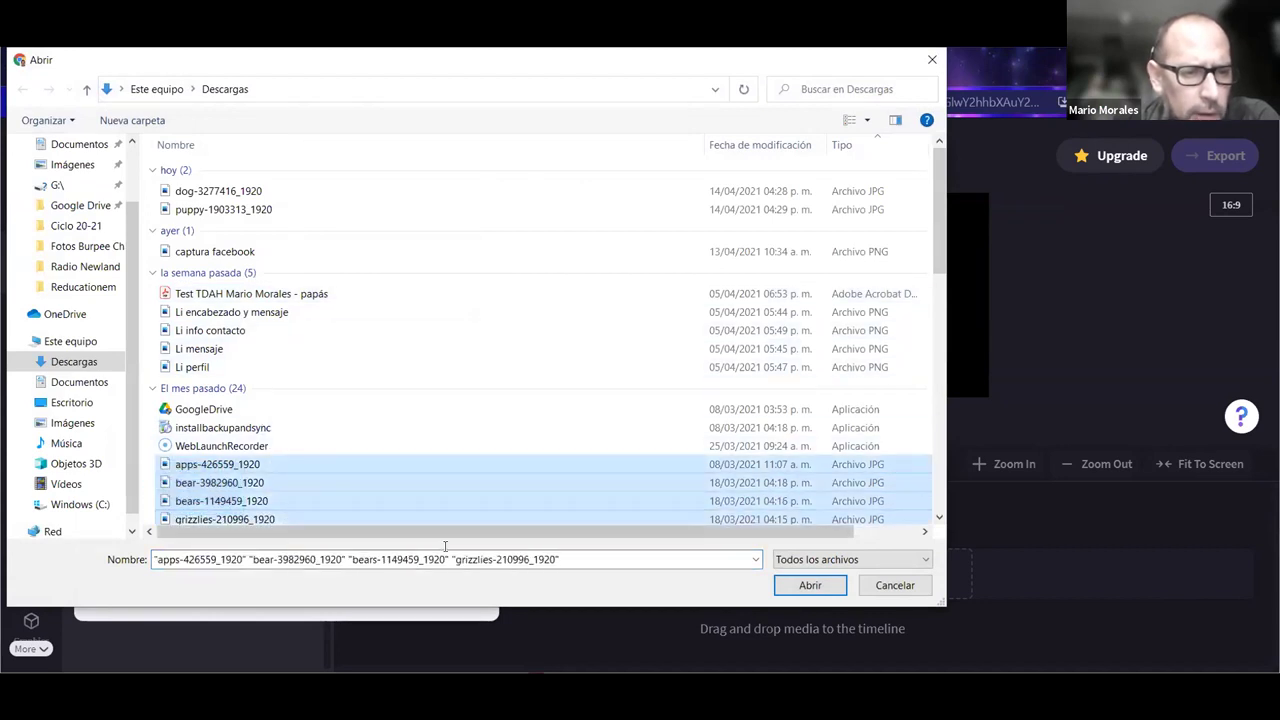
{"action": "left_click", "coordinate": [895, 585]}
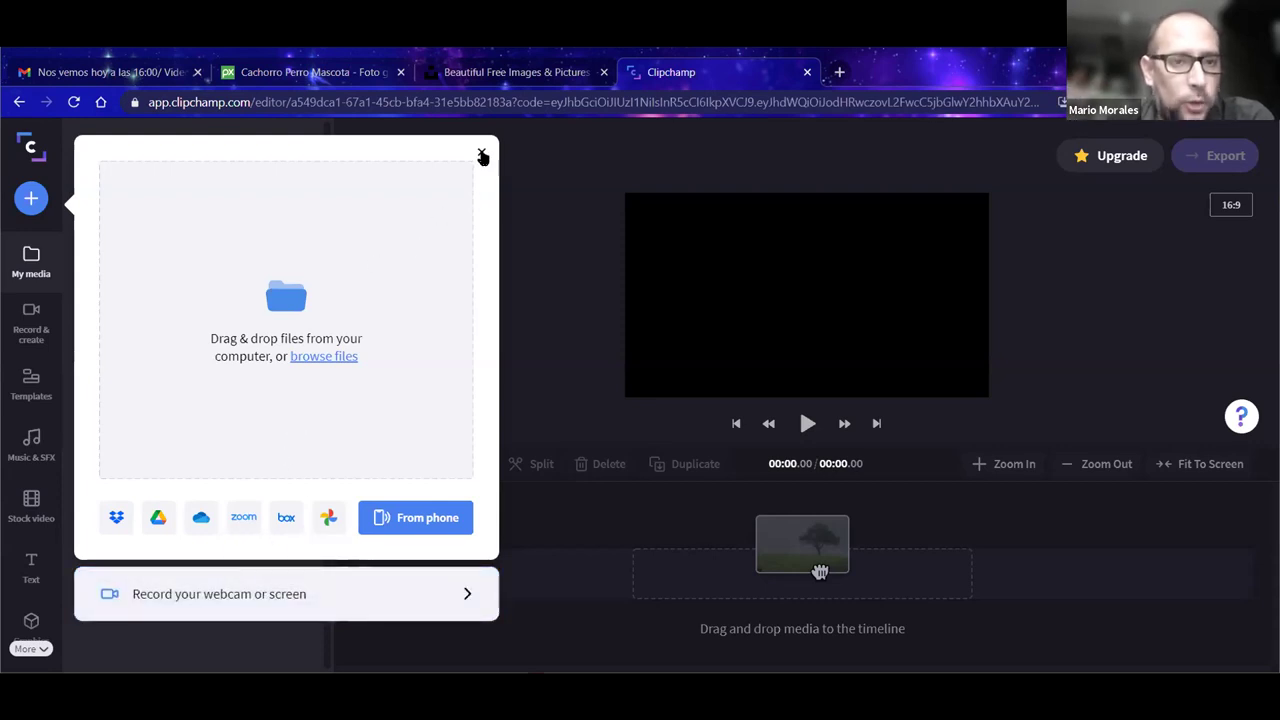
{"action": "left_click", "coordinate": [481, 155]}
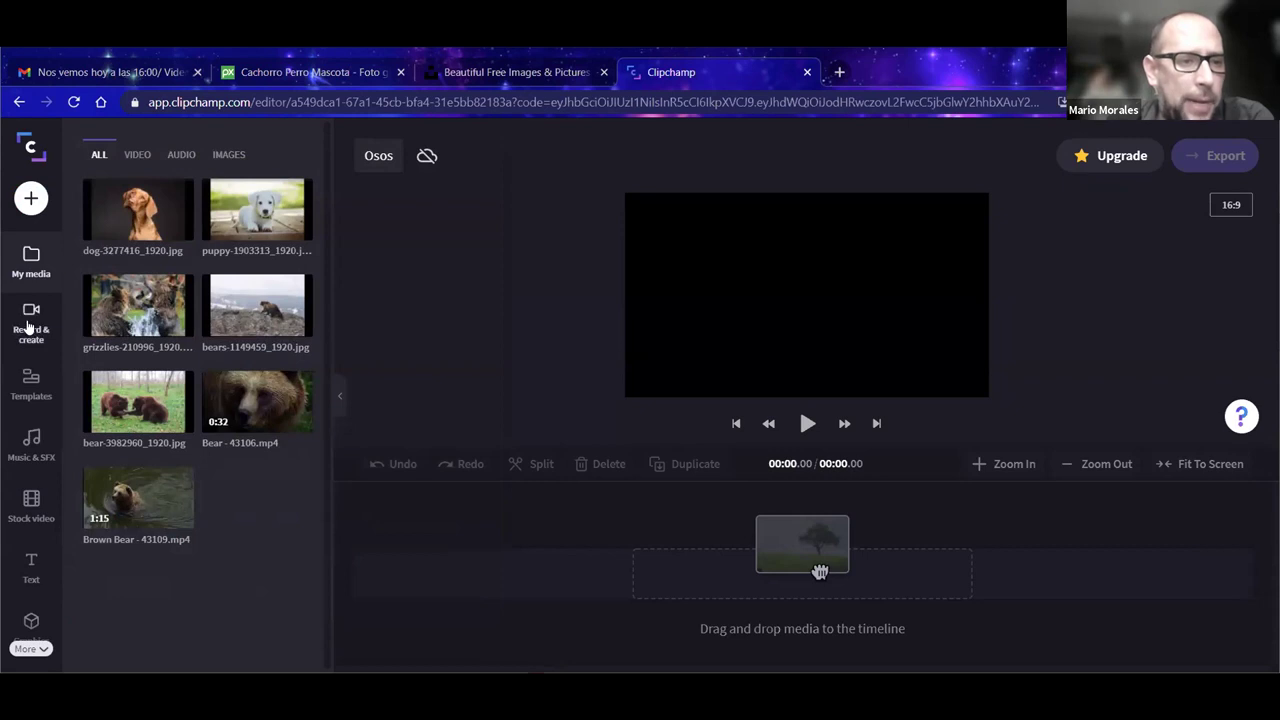
Step: Check the recording options, return to the project's media and add the Bear - 43106.mp4 video to the timeline
{"action": "left_click", "coordinate": [30, 325]}
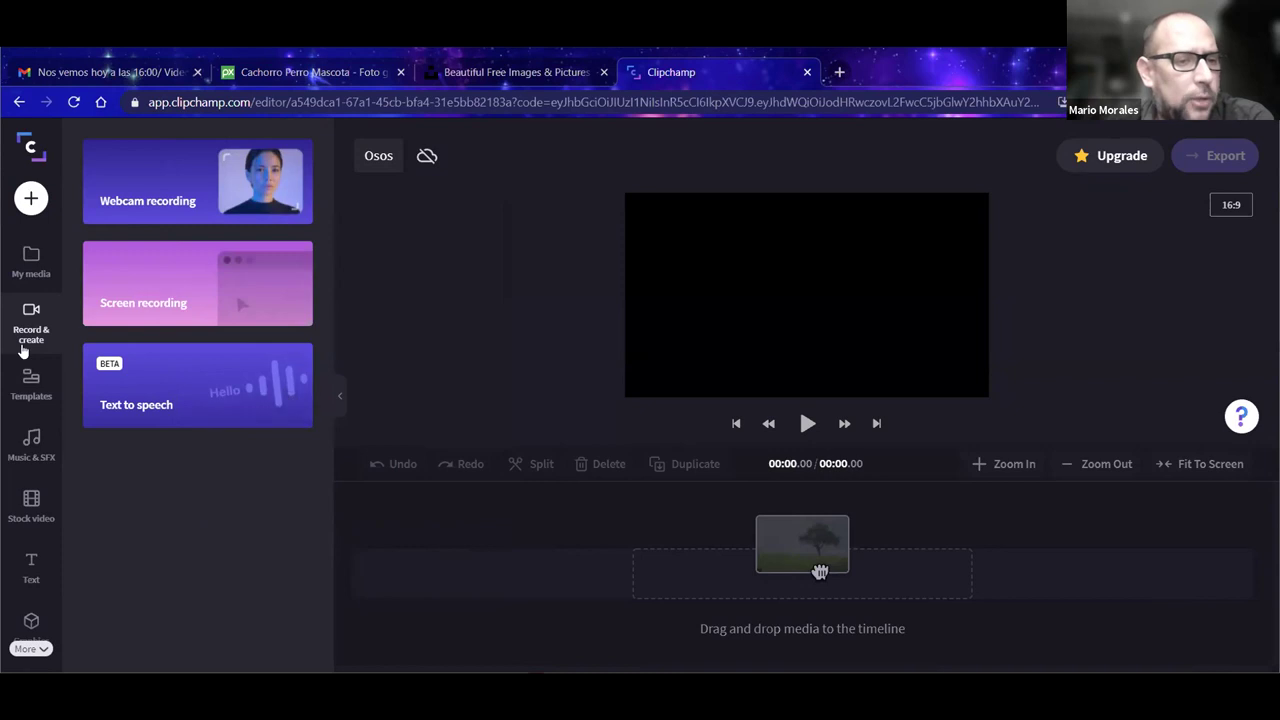
{"action": "left_click", "coordinate": [31, 261]}
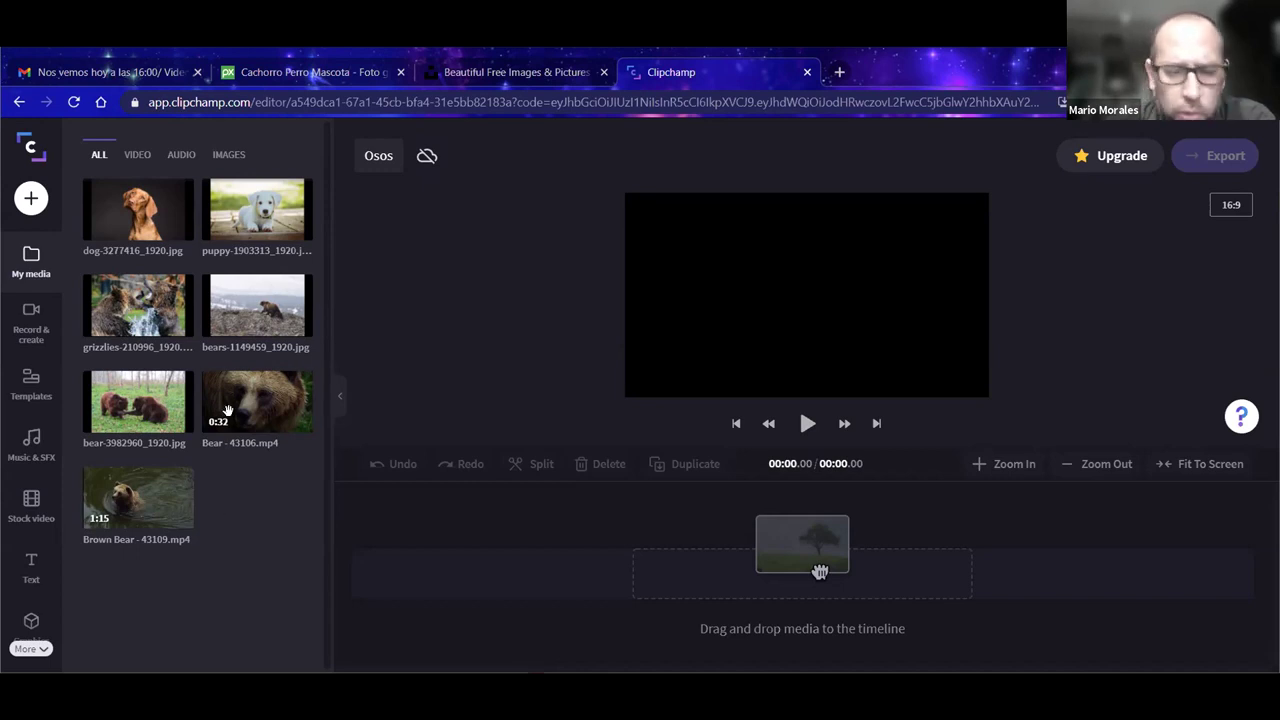
{"action": "mouse_move", "coordinate": [236, 402]}
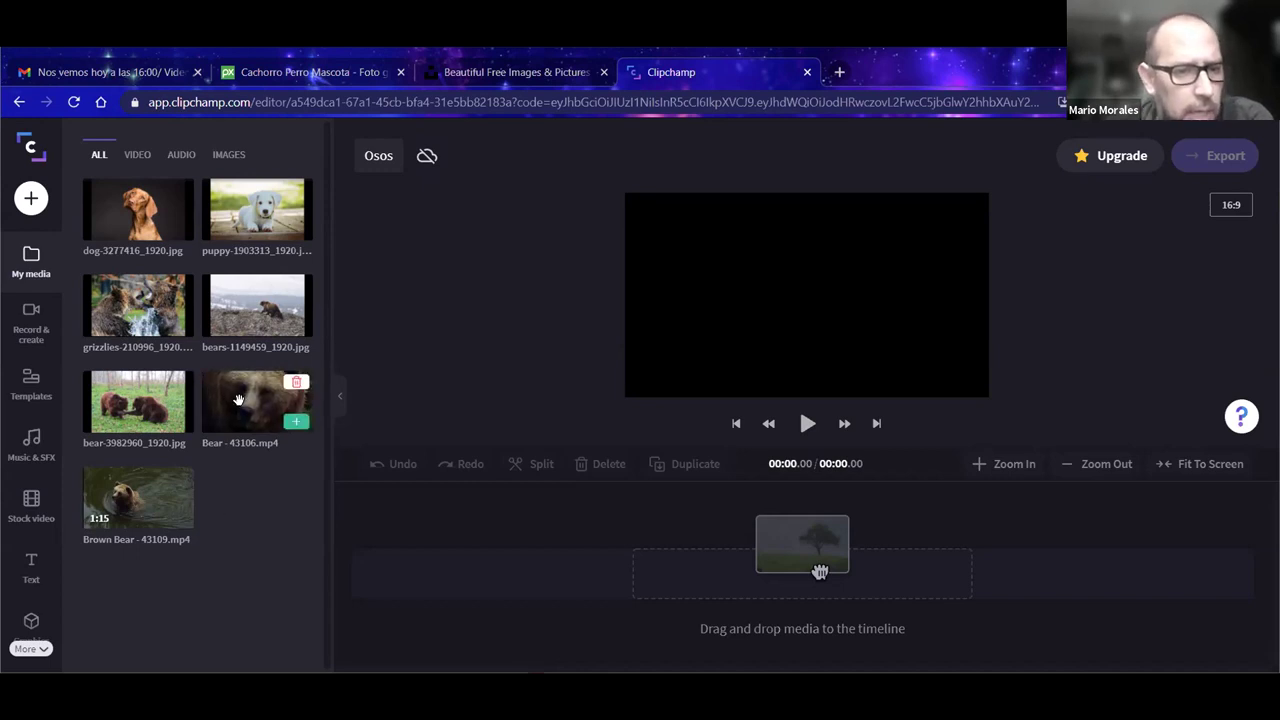
{"action": "left_click_drag", "start_coordinate": [240, 401], "coordinate": [295, 427]}
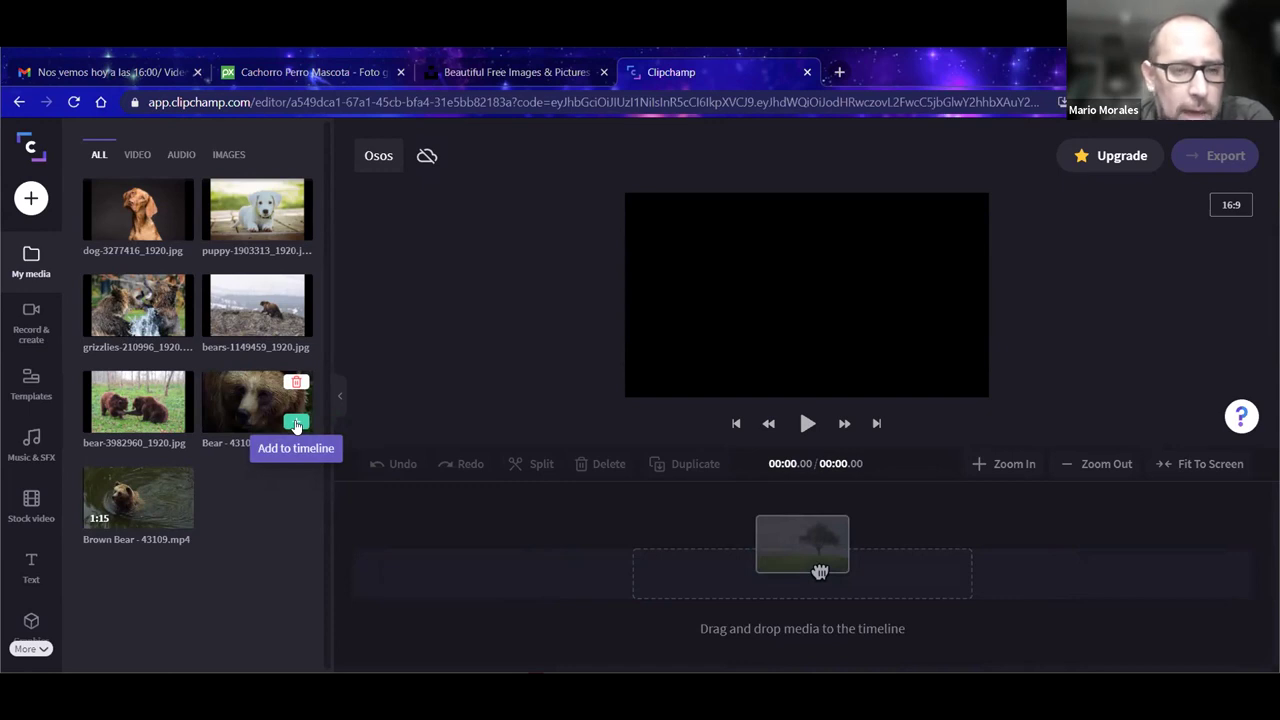
{"action": "left_click", "coordinate": [295, 427]}
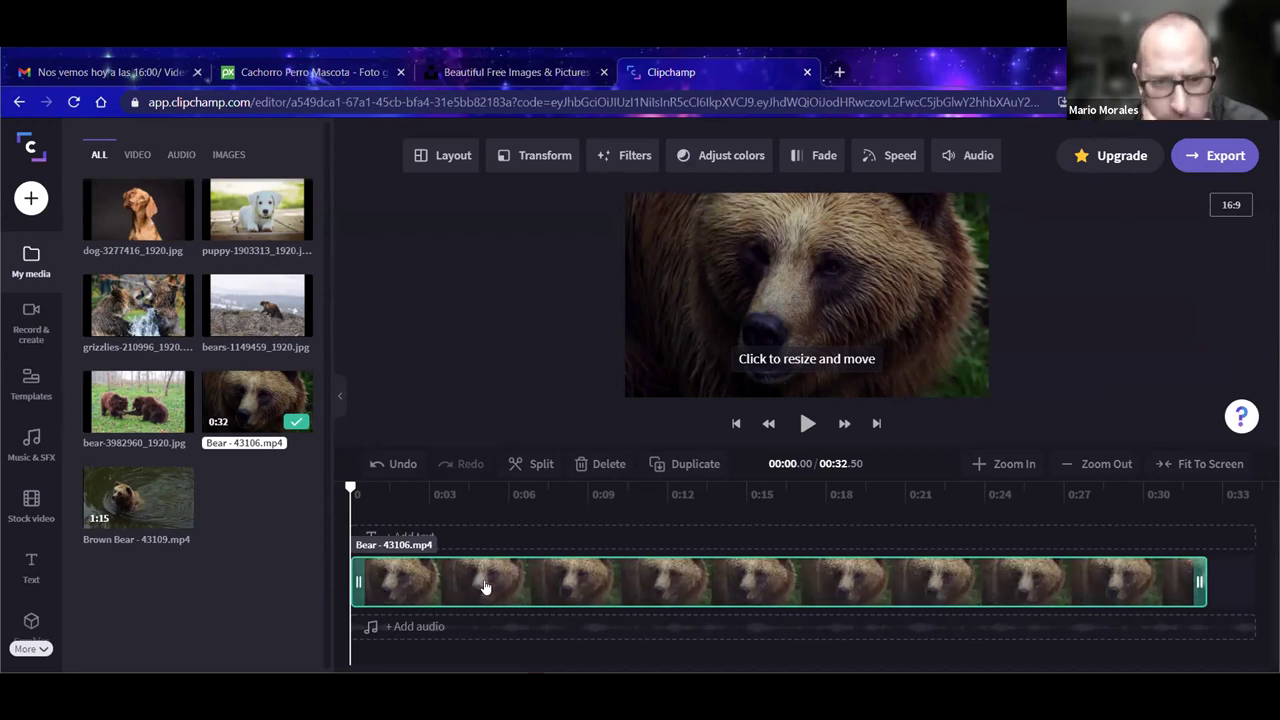
Step: Try moving the playhead to about 10 seconds, preview the first 5 seconds of the clip, and return to the start
{"action": "left_click", "coordinate": [628, 566]}
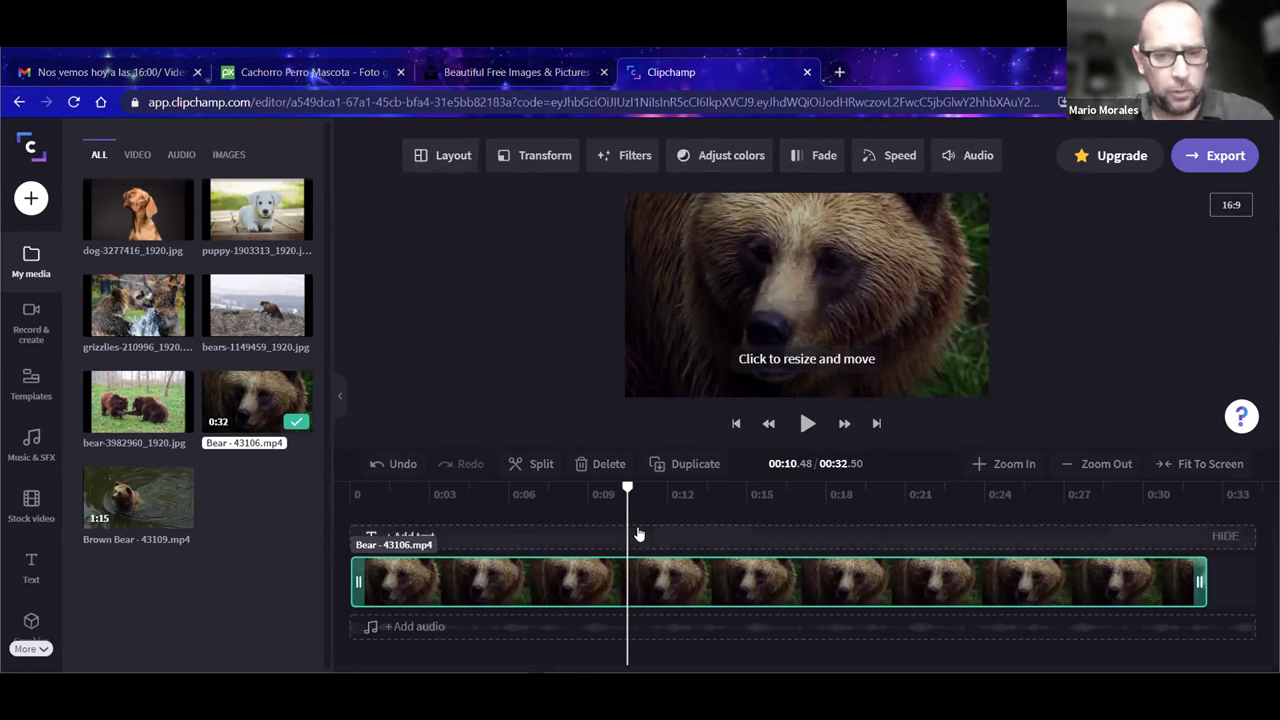
{"action": "left_click_drag", "start_coordinate": [627, 490], "coordinate": [349, 504]}
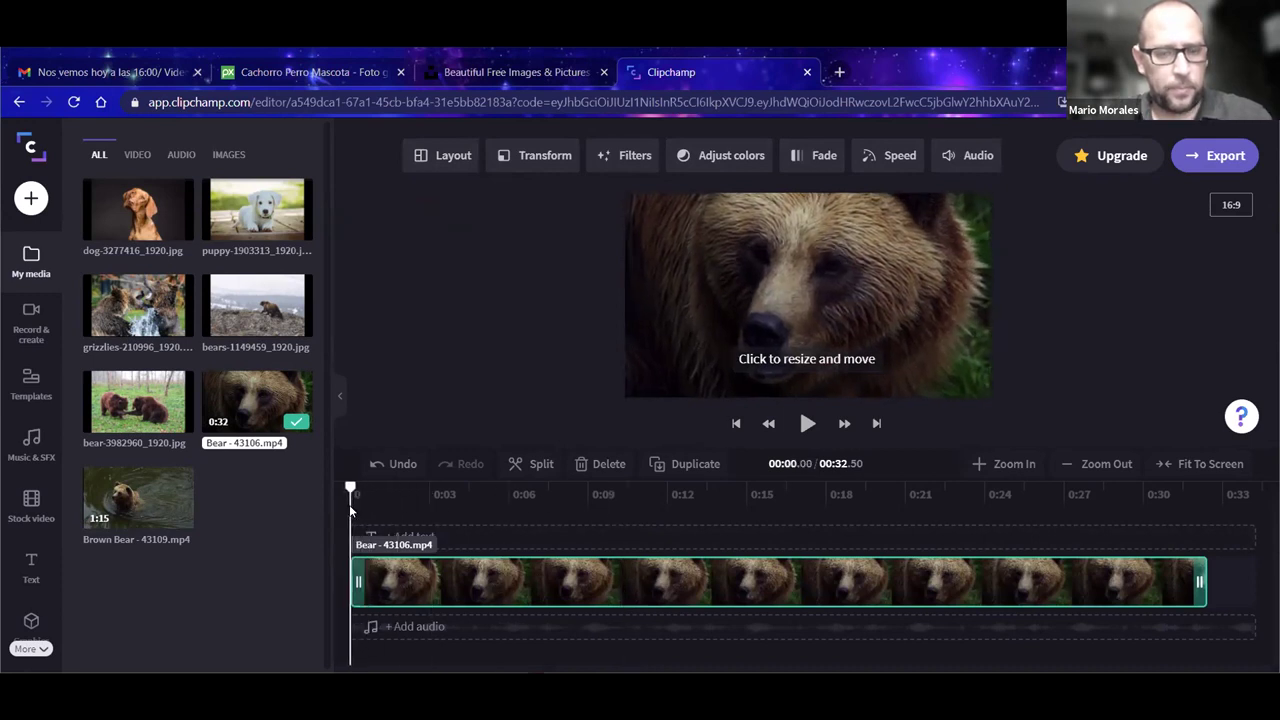
{"action": "left_click", "coordinate": [807, 423]}
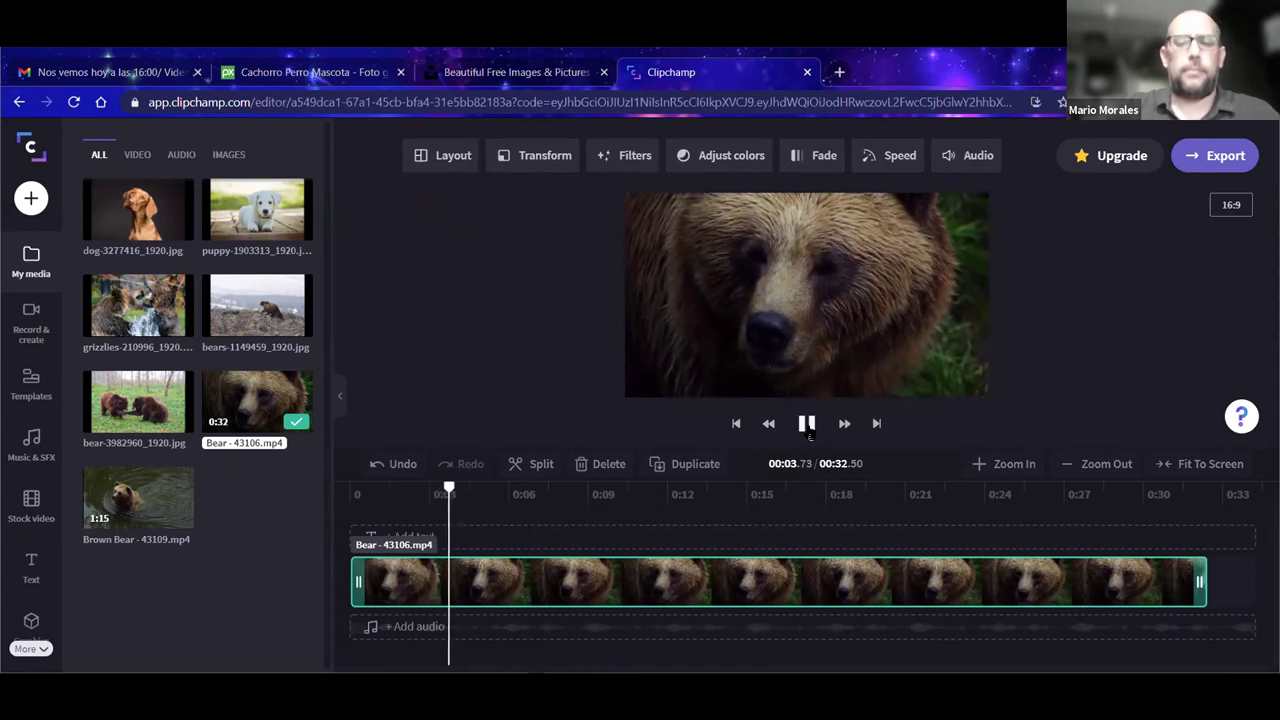
{"action": "left_click", "coordinate": [807, 423]}
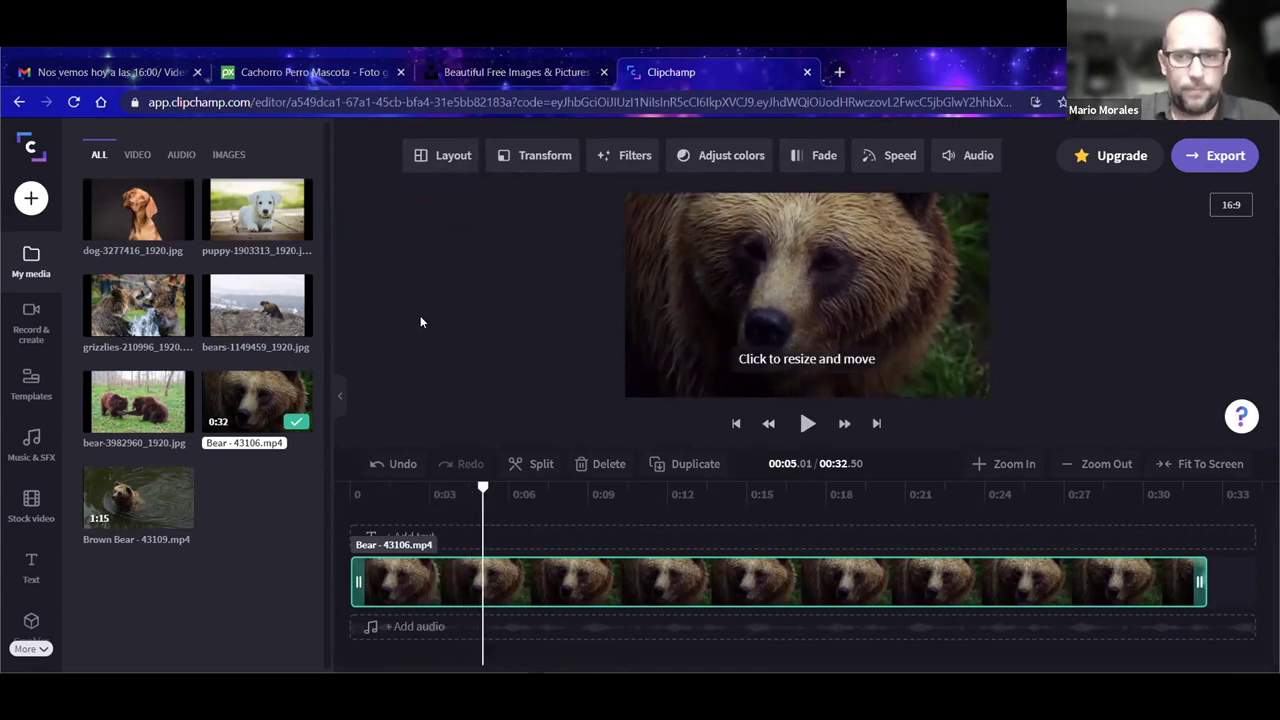
{"action": "left_click", "coordinate": [478, 490]}
{"action": "left_click", "coordinate": [352, 493]}
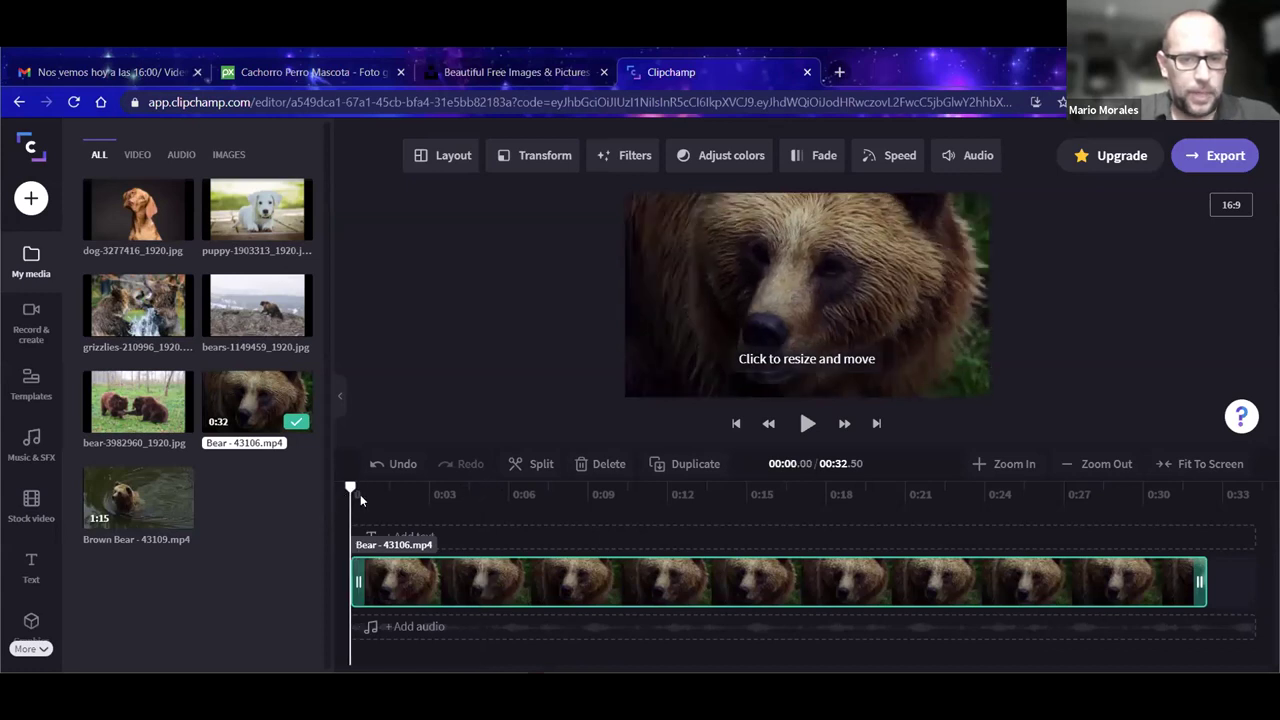
Step: Preview the bear clip from the start, from about 15 seconds and from about 28 seconds, and return the playhead to the start
{"action": "left_click", "coordinate": [807, 423]}
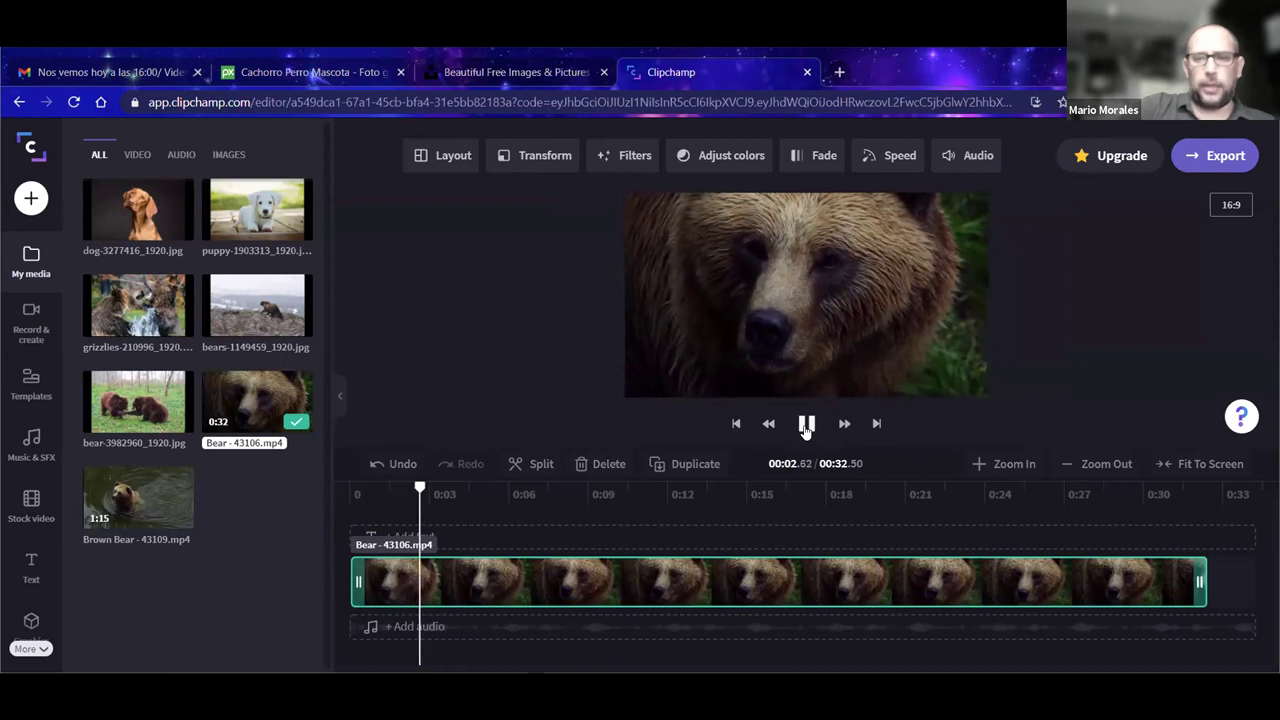
{"action": "left_click", "coordinate": [762, 583]}
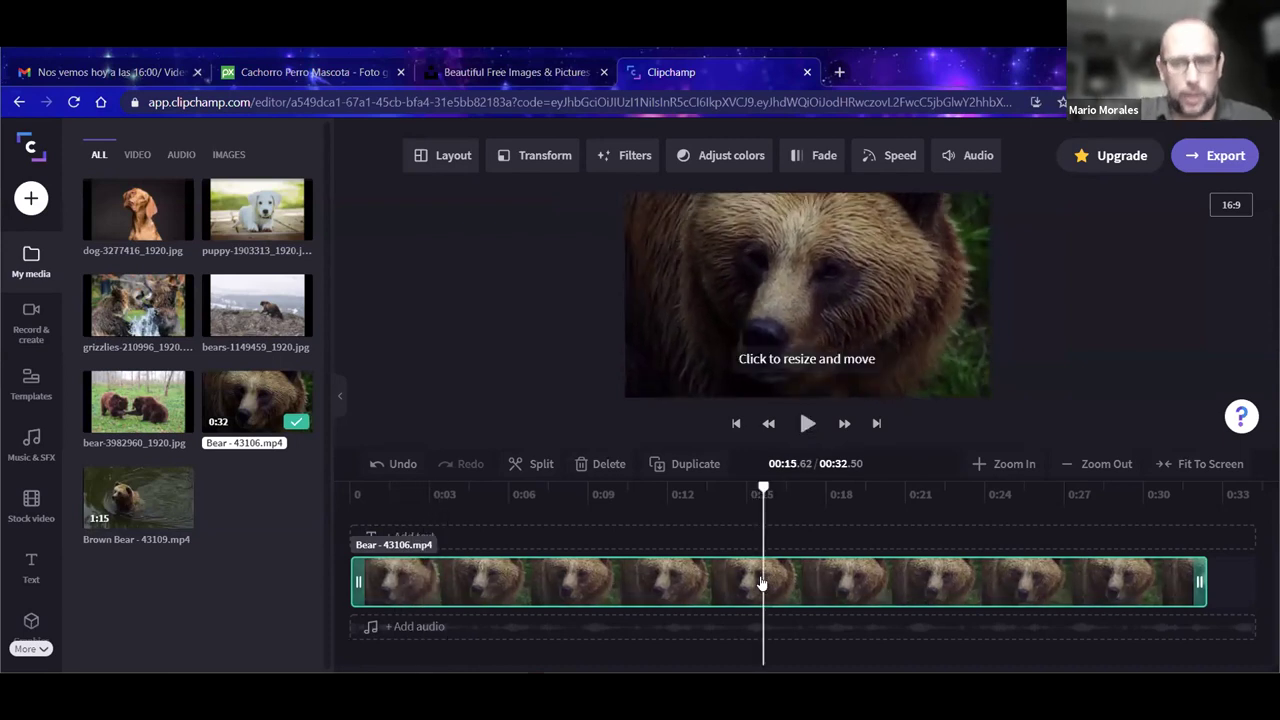
{"action": "left_click", "coordinate": [807, 423]}
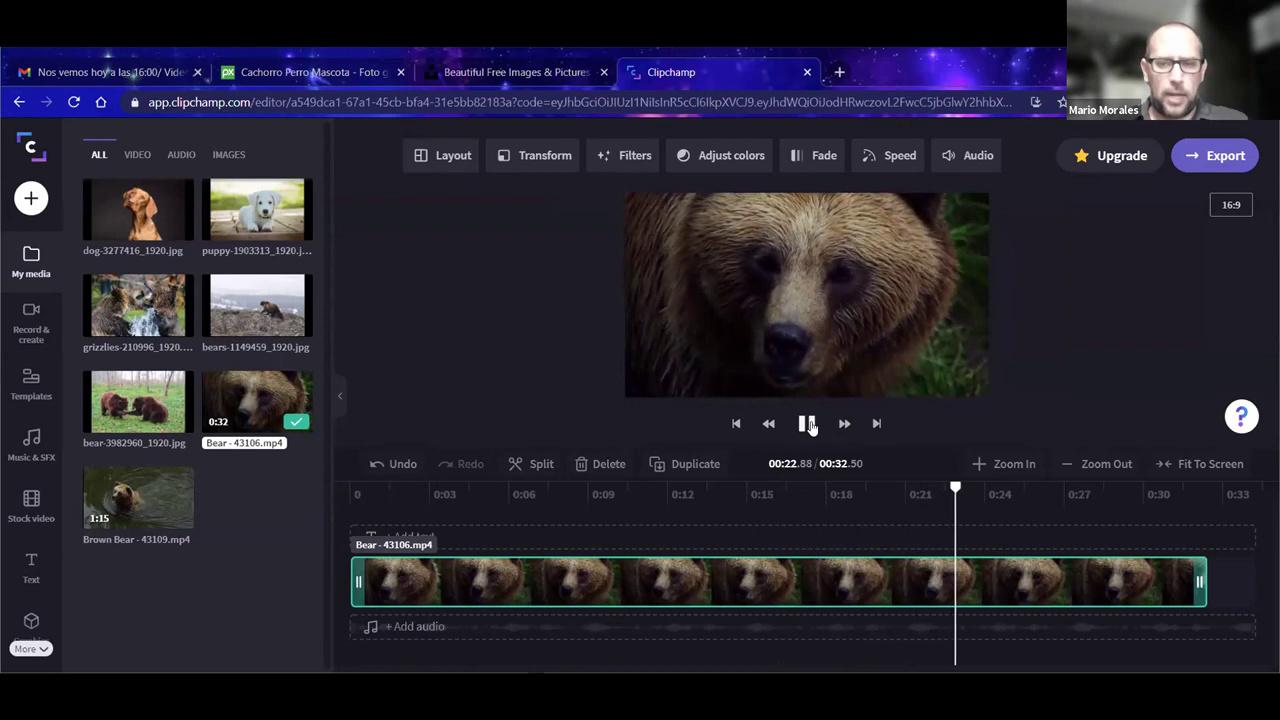
{"action": "left_click", "coordinate": [808, 424]}
{"action": "left_click", "coordinate": [1097, 494]}
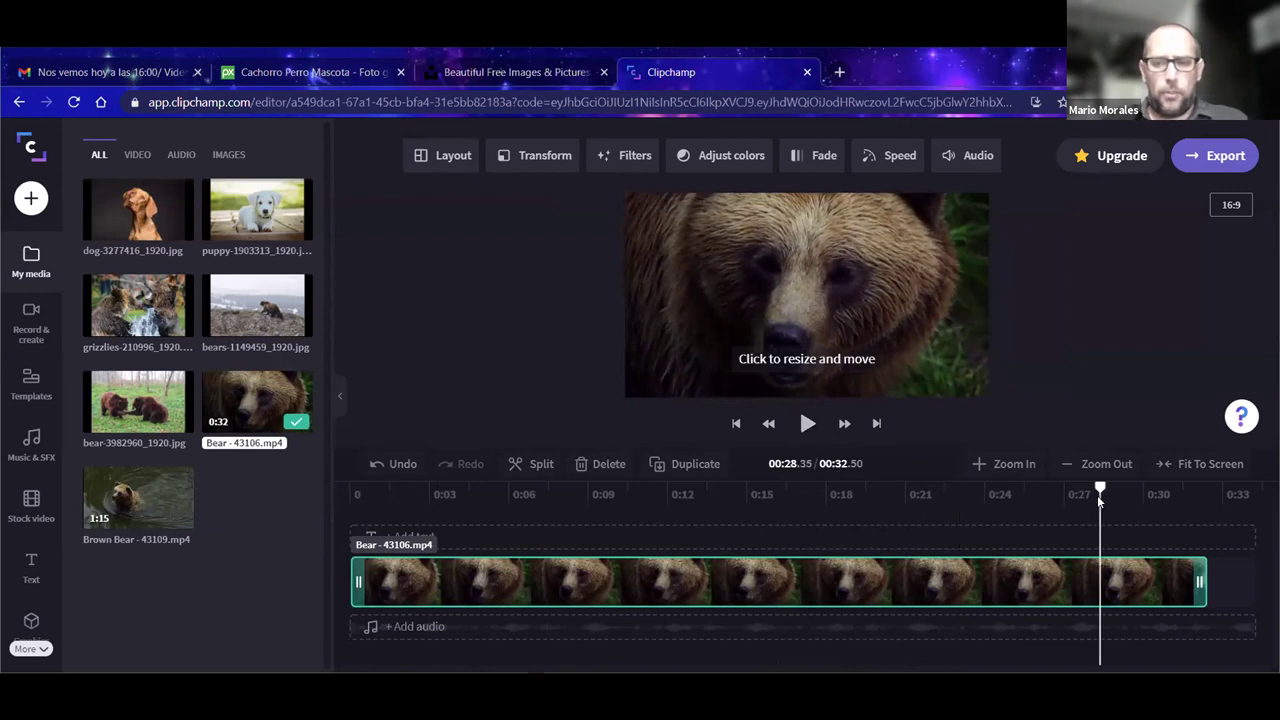
{"action": "left_click", "coordinate": [806, 424]}
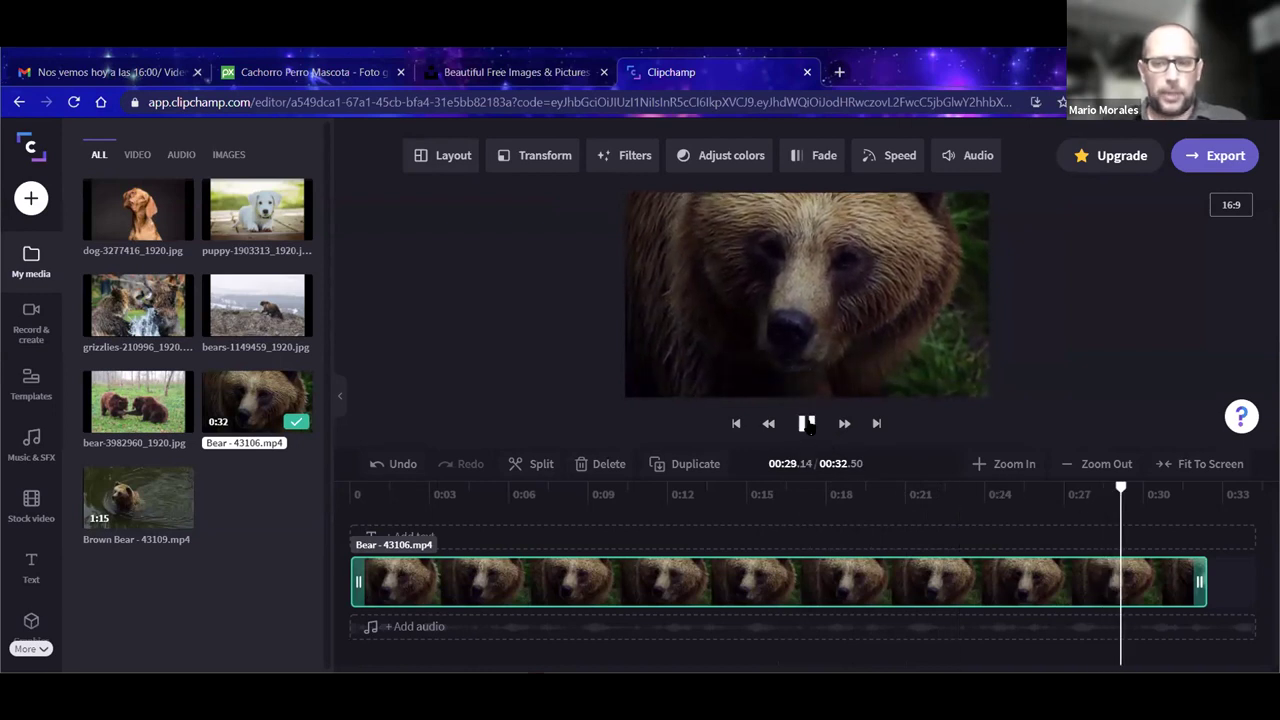
{"action": "left_click", "coordinate": [806, 424]}
{"action": "left_click_drag", "start_coordinate": [1140, 492], "coordinate": [291, 528]}
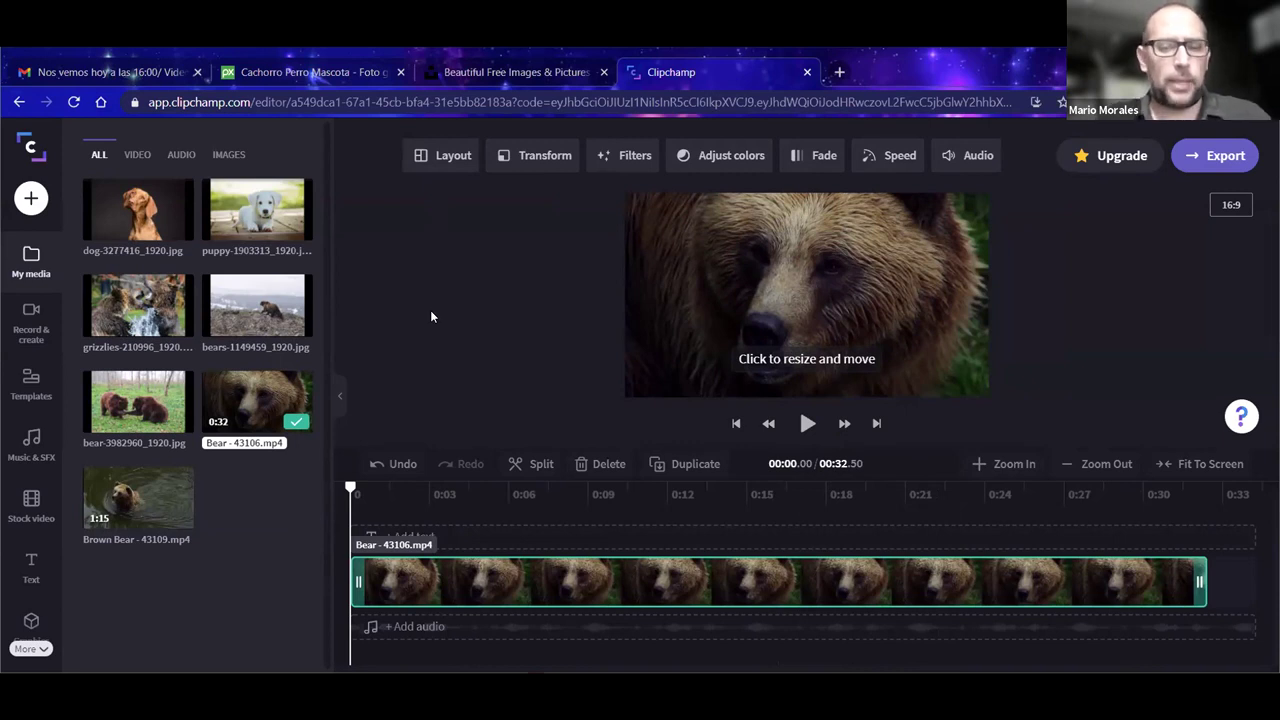
Step: Apply the picture-in-picture layout to the bear clip in the frame's upper-right corner, preview the first seconds, and return the playhead to the start
{"action": "left_click", "coordinate": [447, 158]}
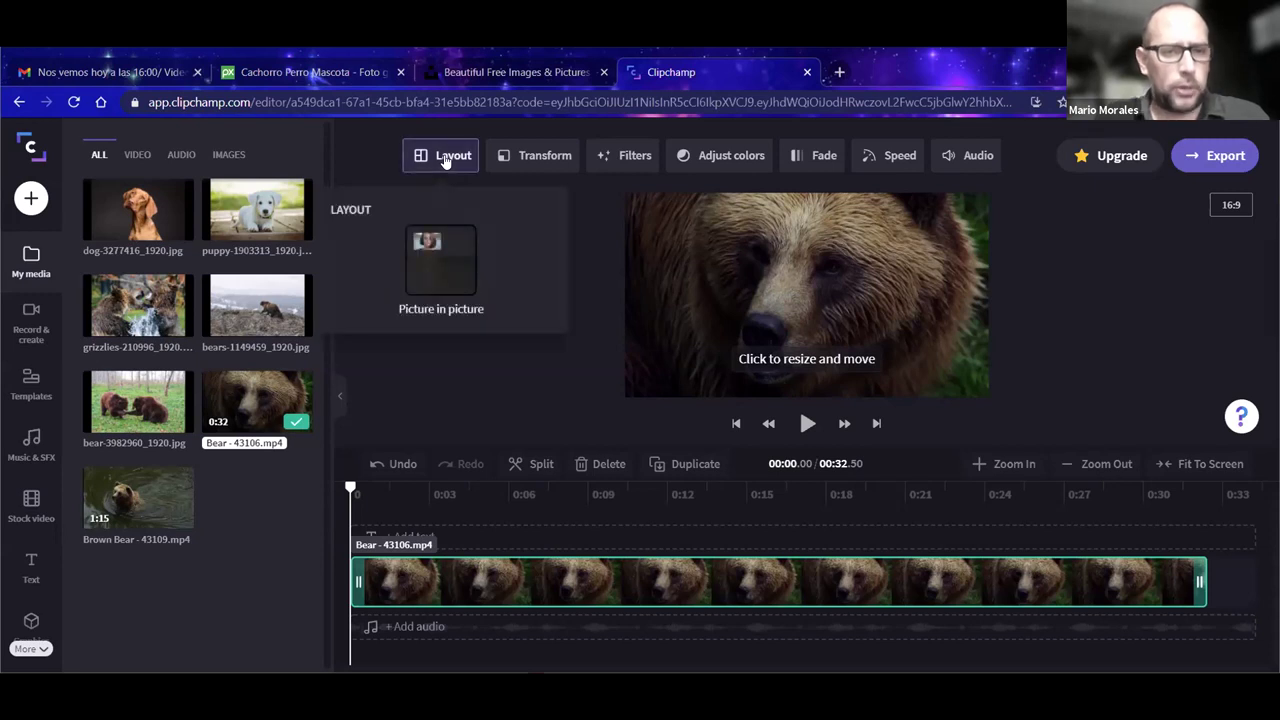
{"action": "left_click", "coordinate": [449, 260]}
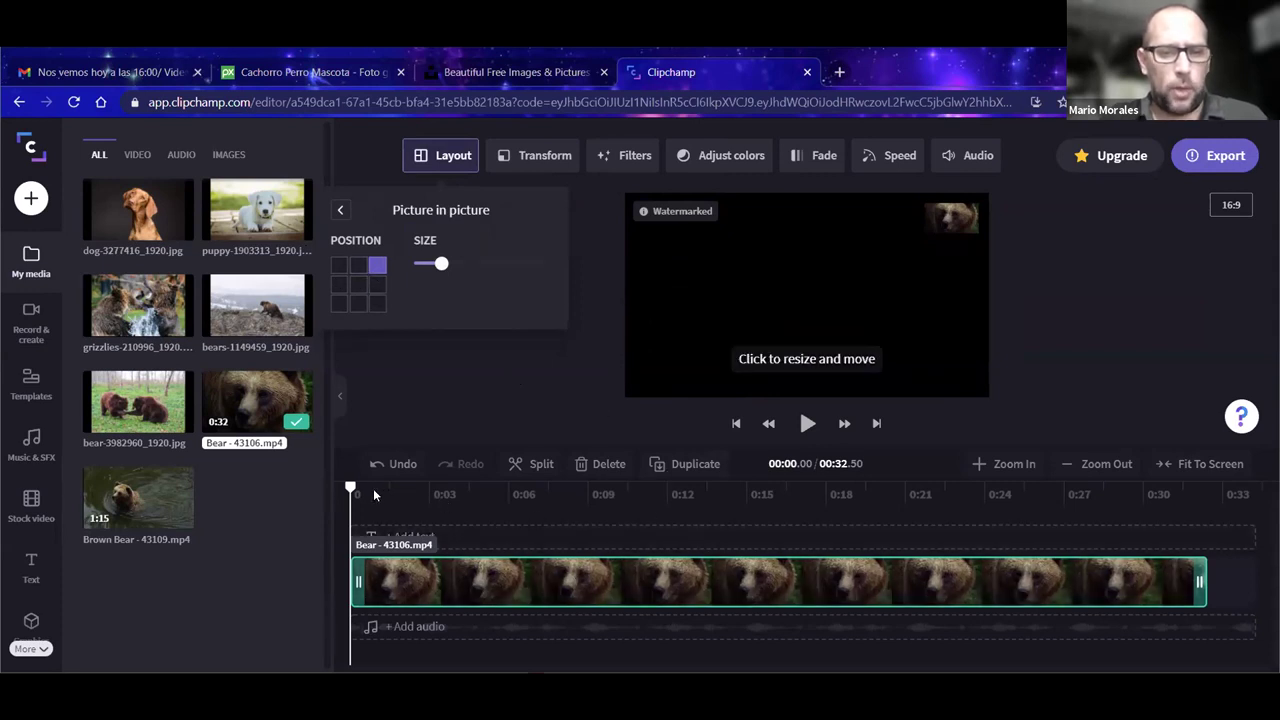
{"action": "mouse_move", "coordinate": [351, 488]}
{"action": "left_mouse_down"}
{"action": "mouse_move", "coordinate": [404, 490]}
{"action": "mouse_move", "coordinate": [350, 488]}
{"action": "left_mouse_up"}
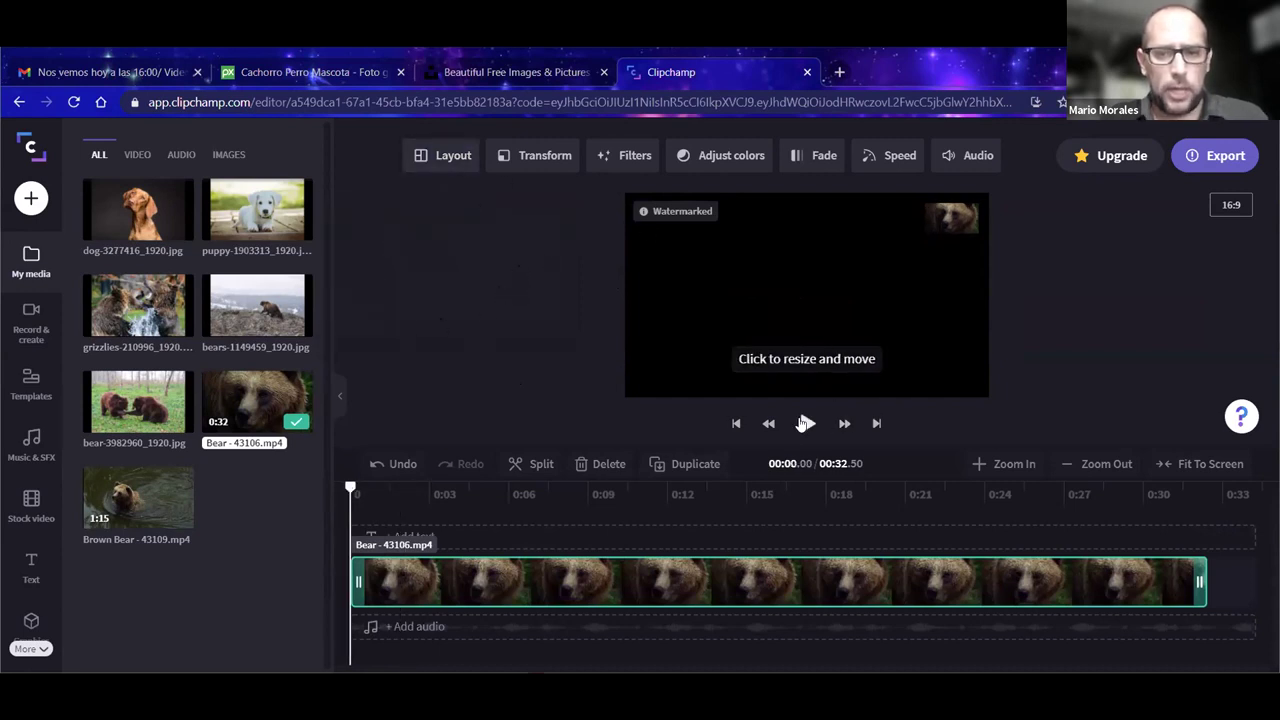
{"action": "left_click", "coordinate": [806, 424]}
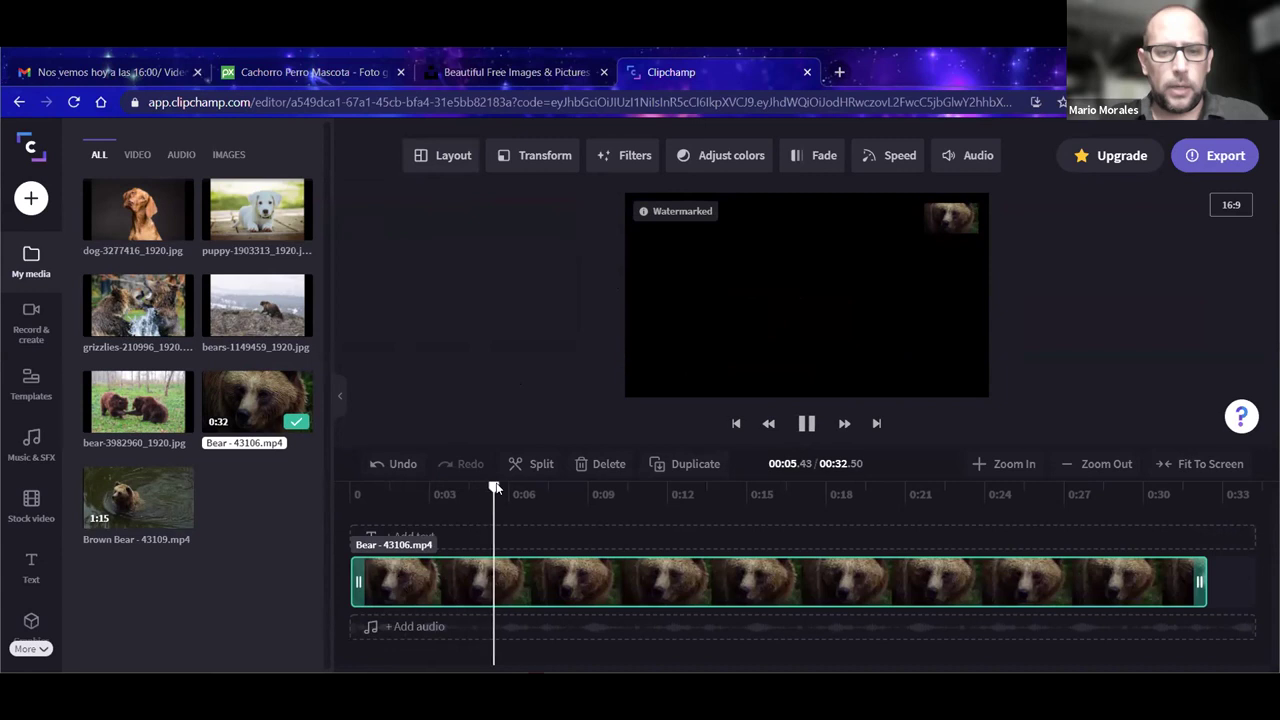
{"action": "left_click_drag", "start_coordinate": [484, 490], "coordinate": [350, 488]}
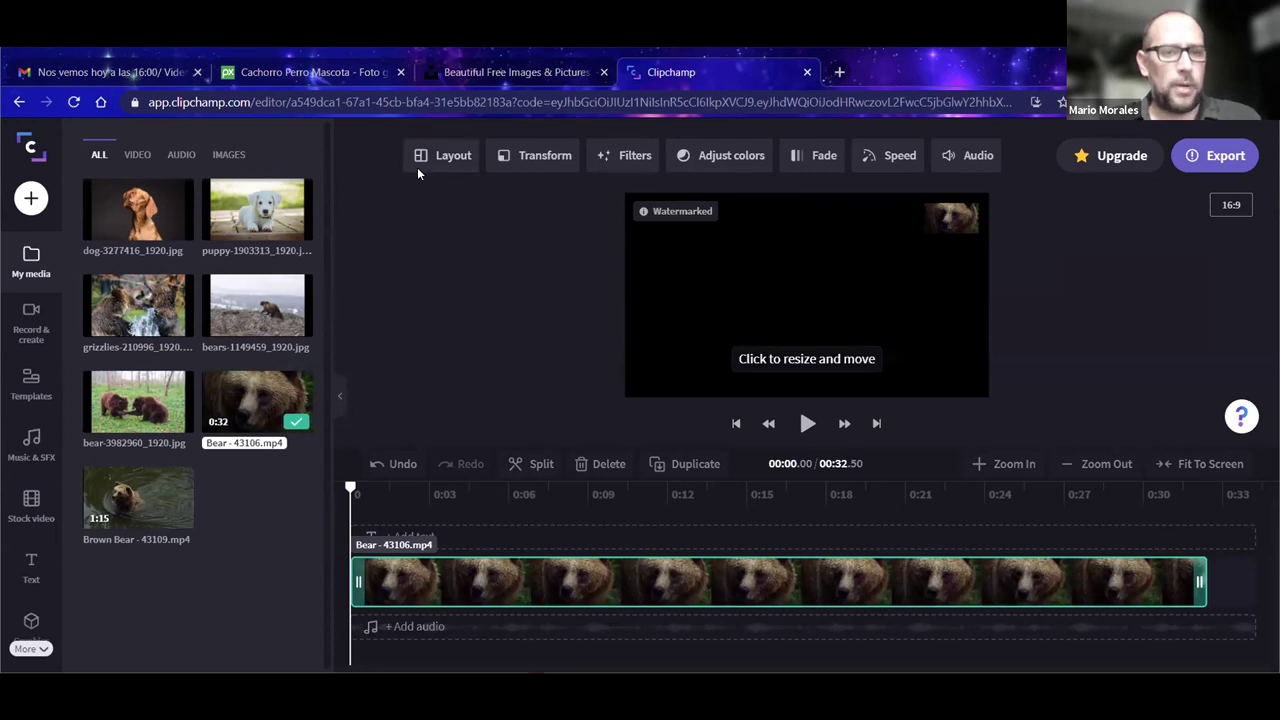
Step: Collapse the project's media library to widen the editing area, and check the clip's layout options
{"action": "left_click", "coordinate": [340, 400]}
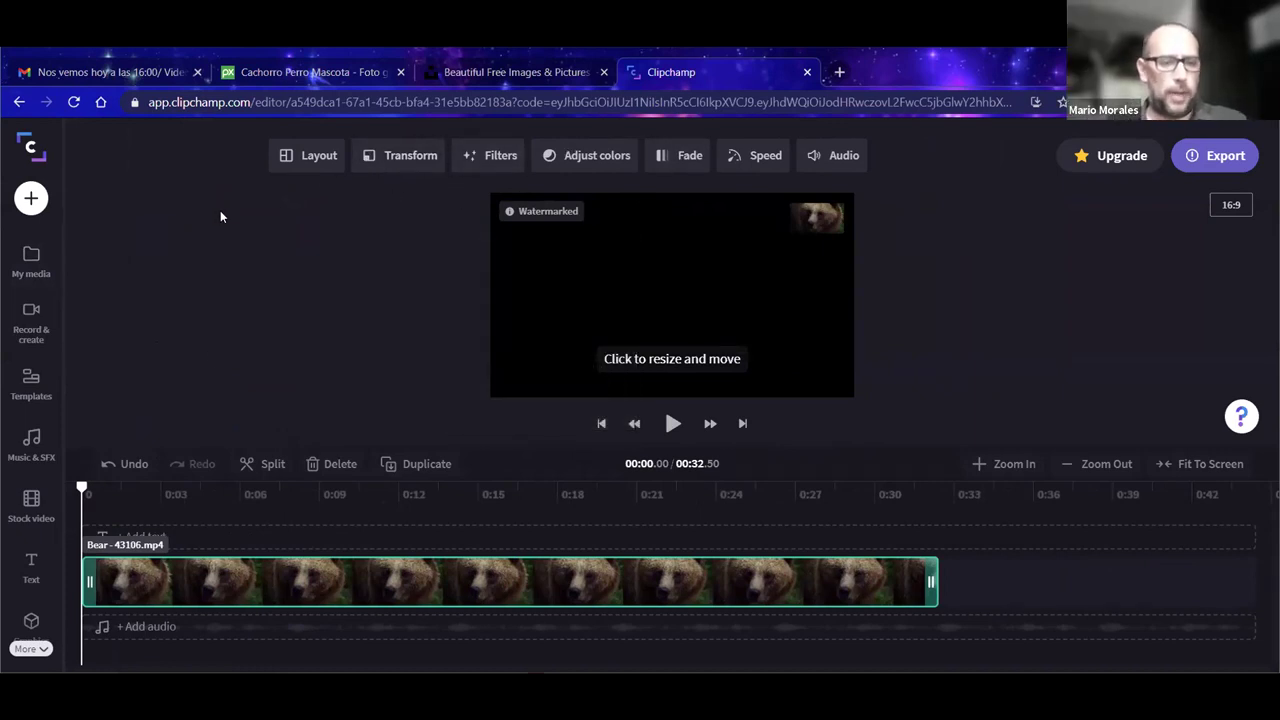
{"action": "left_click", "coordinate": [313, 157]}
{"action": "left_click", "coordinate": [180, 150]}
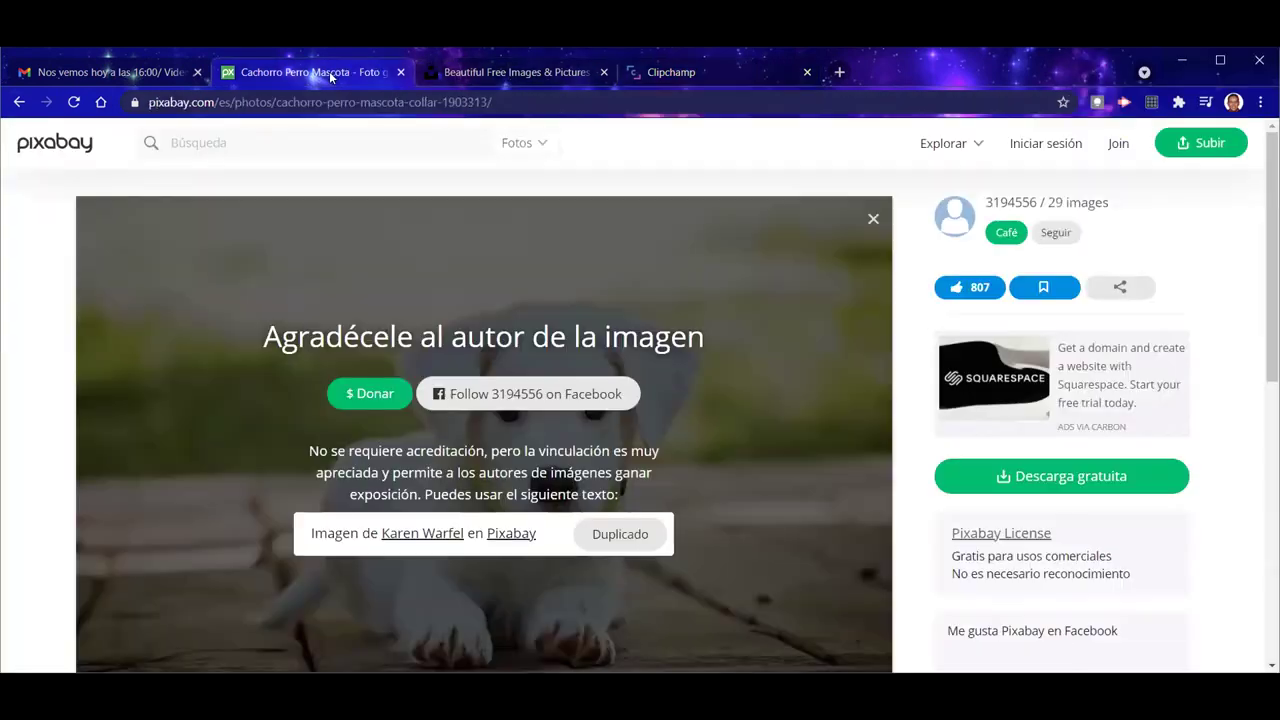
Step: Switch to Pixabay, set the search to videos, search for "perros" and look over the results
{"action": "left_click", "coordinate": [334, 76]}
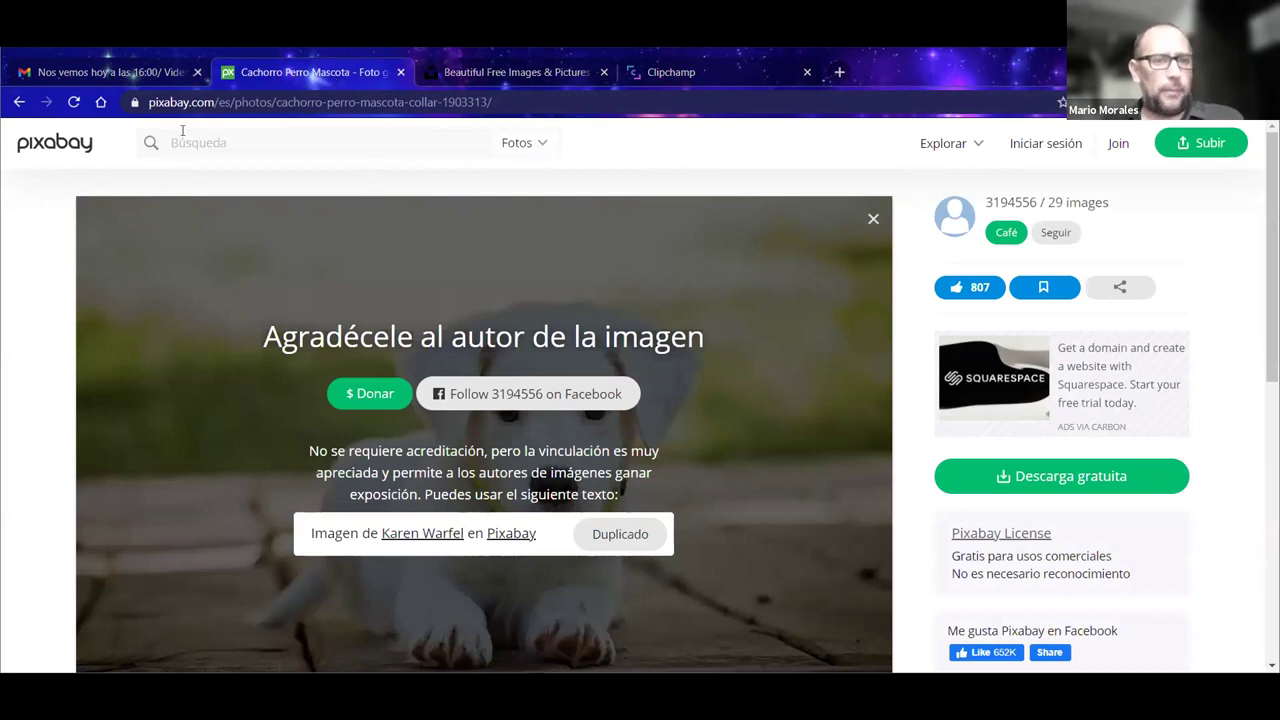
{"action": "left_click", "coordinate": [305, 147]}
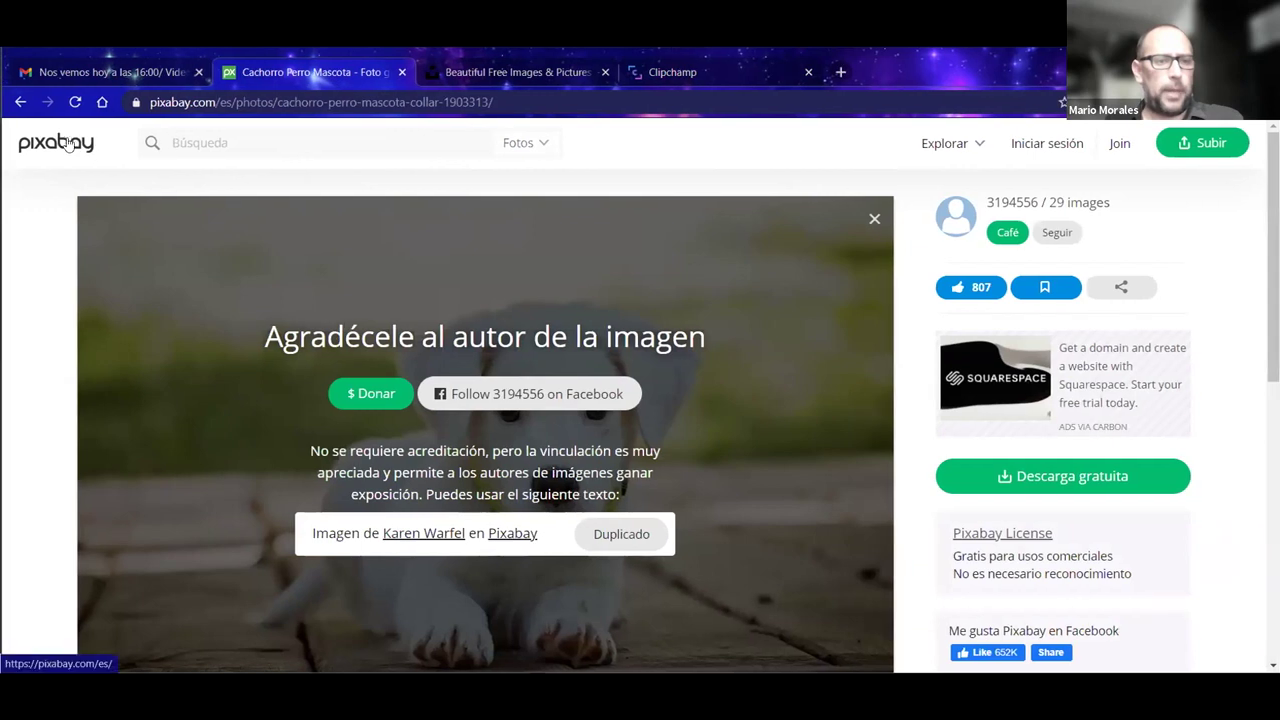
{"action": "left_click", "coordinate": [545, 146]}
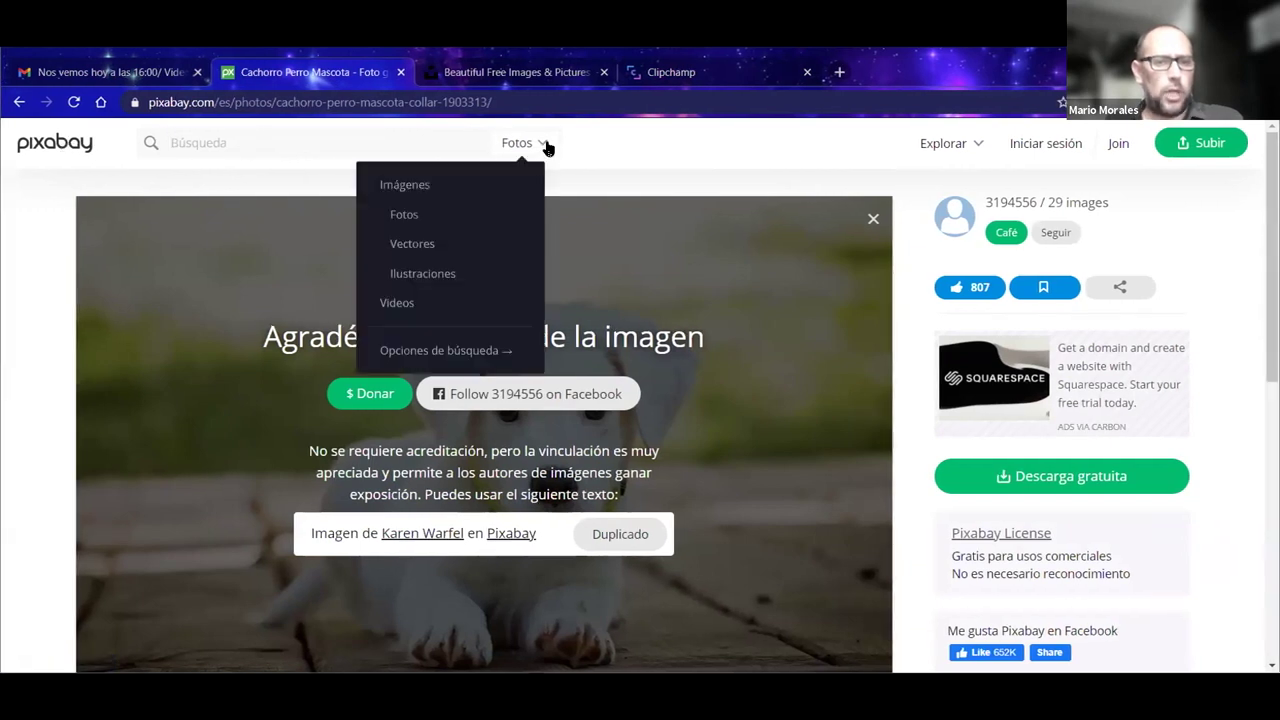
{"action": "left_click", "coordinate": [400, 303]}
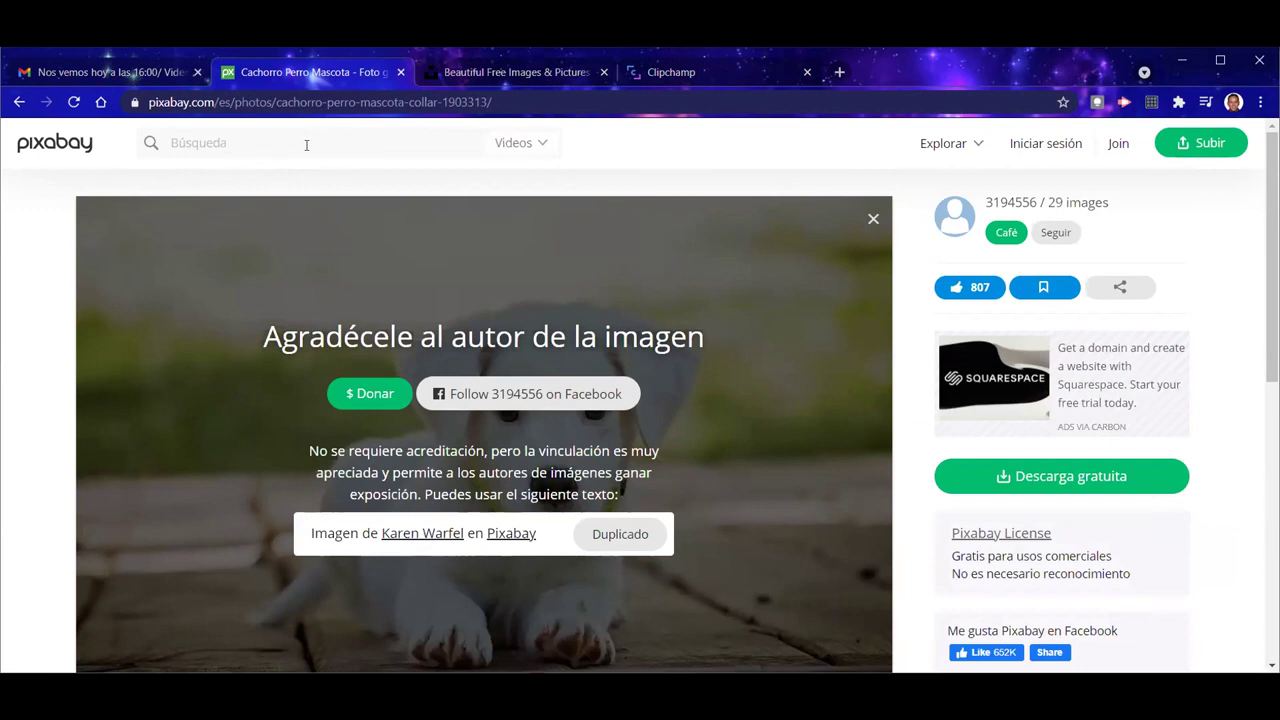
{"action": "type", "text": "perros"}
{"action": "key", "text": "Return"}
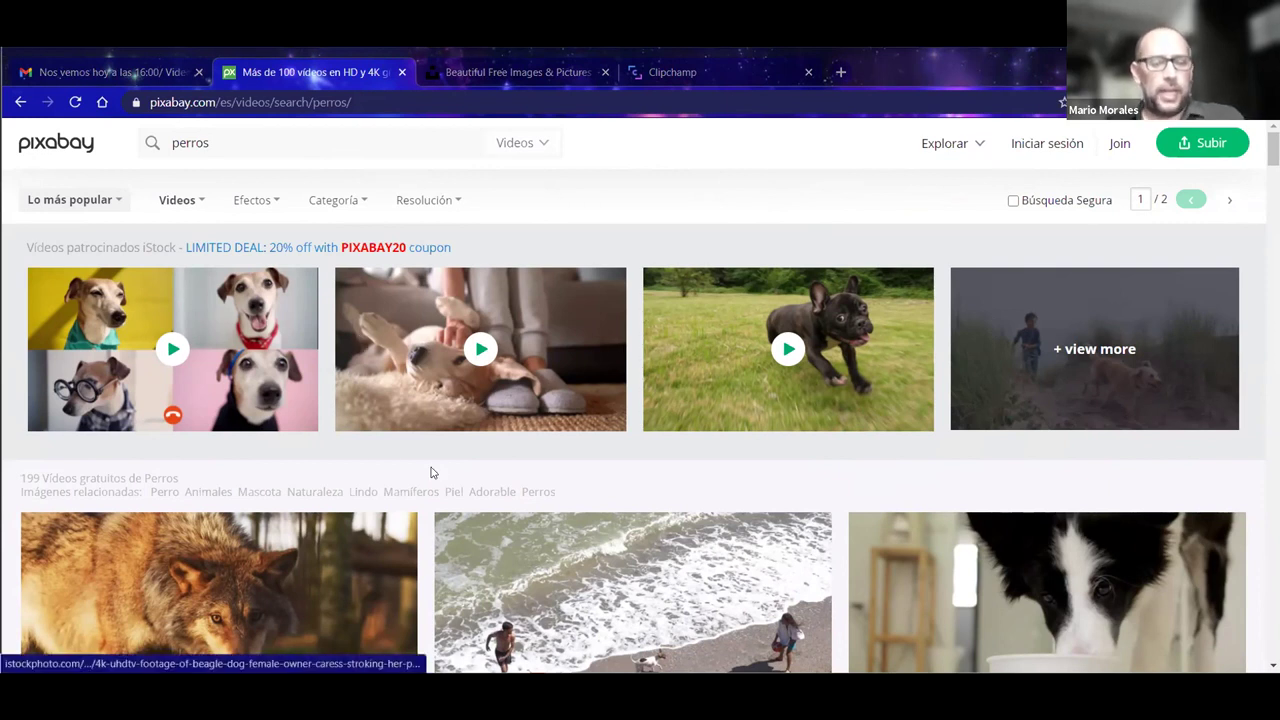
{"action": "scroll", "coordinate": [432, 472], "scroll_direction": "down", "scroll_amount": 4}
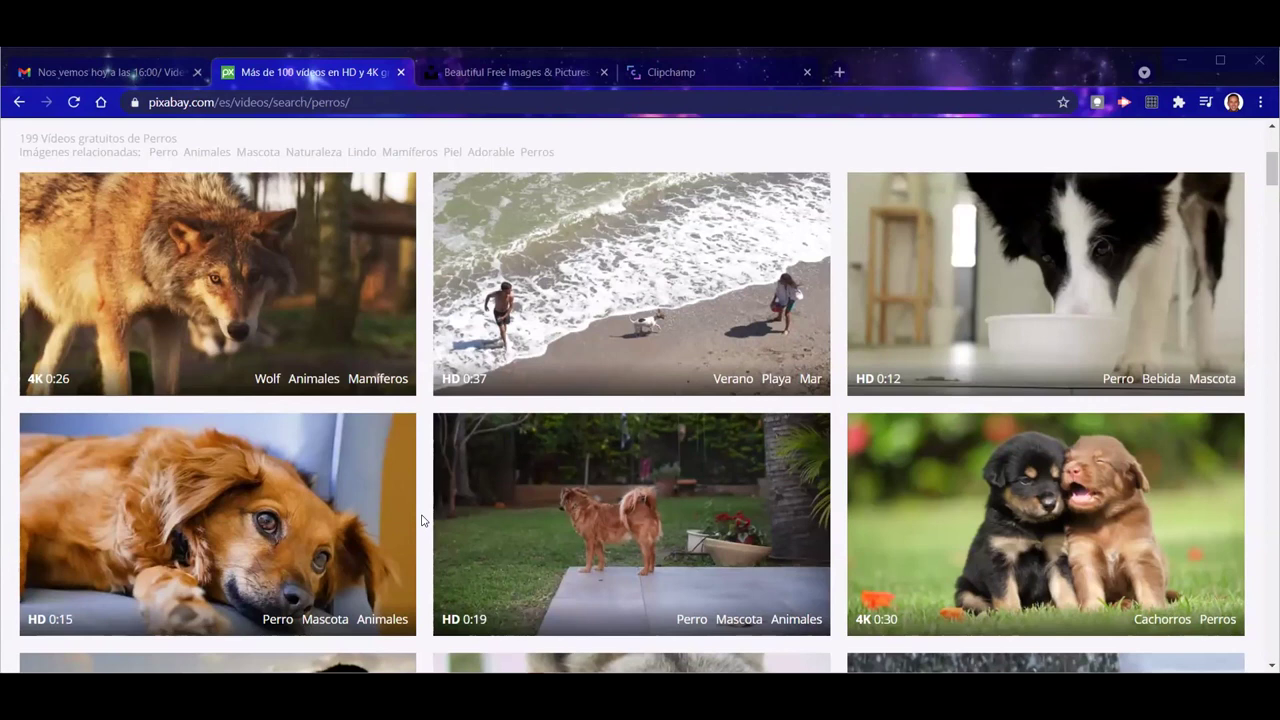
{"action": "scroll", "coordinate": [421, 519], "scroll_direction": "up", "scroll_amount": 5}
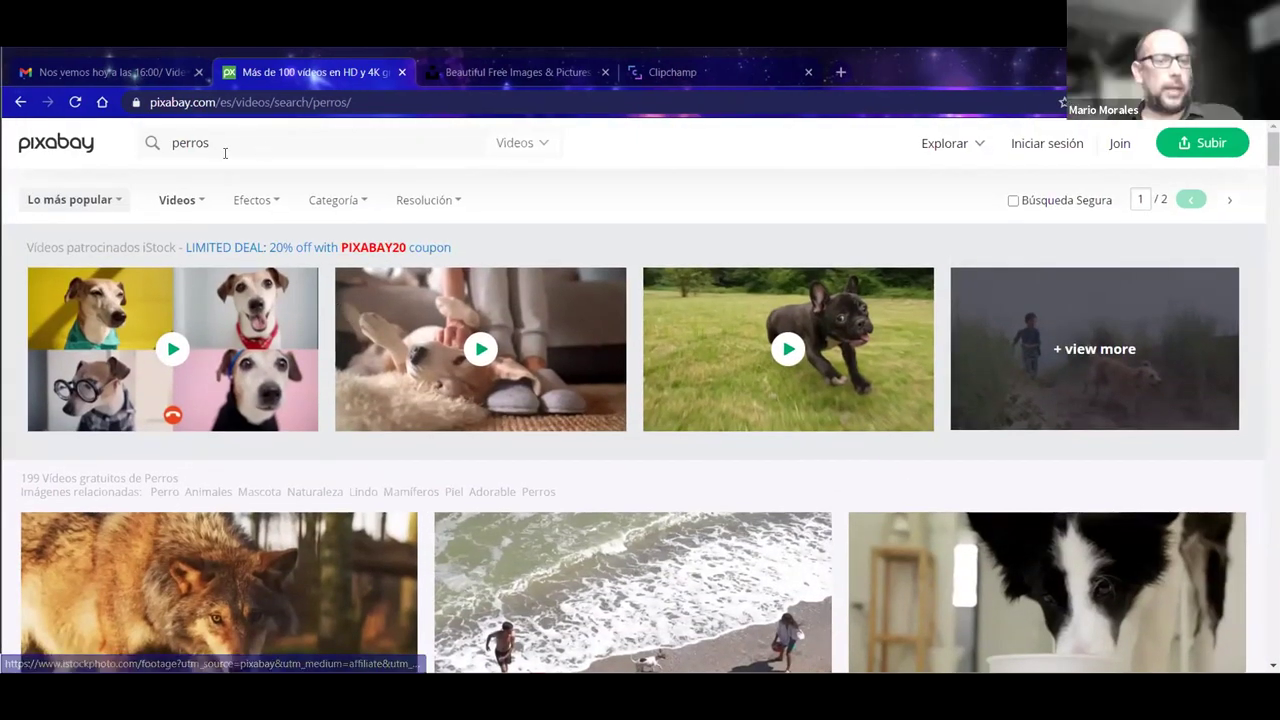
Step: Search the Pixabay videos for "camisas" and look over the free results
{"action": "left_click_drag", "start_coordinate": [231, 141], "coordinate": [145, 142]}
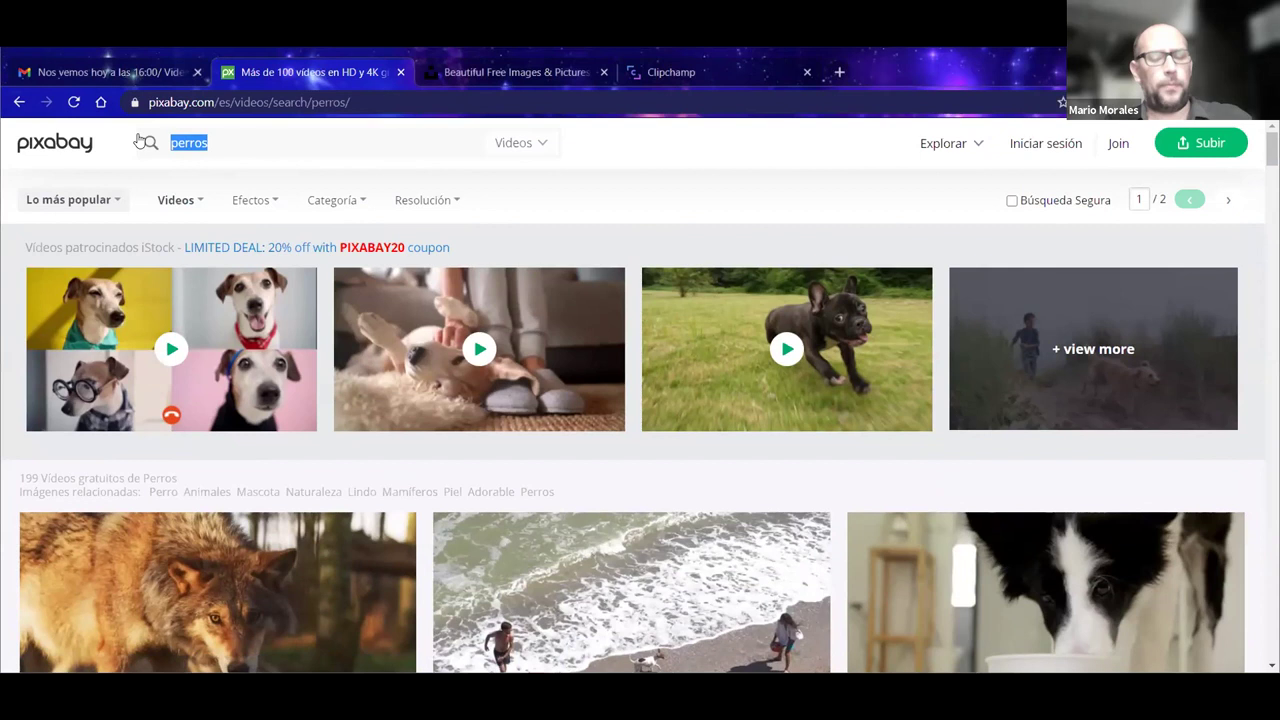
{"action": "type", "text": "camisas"}
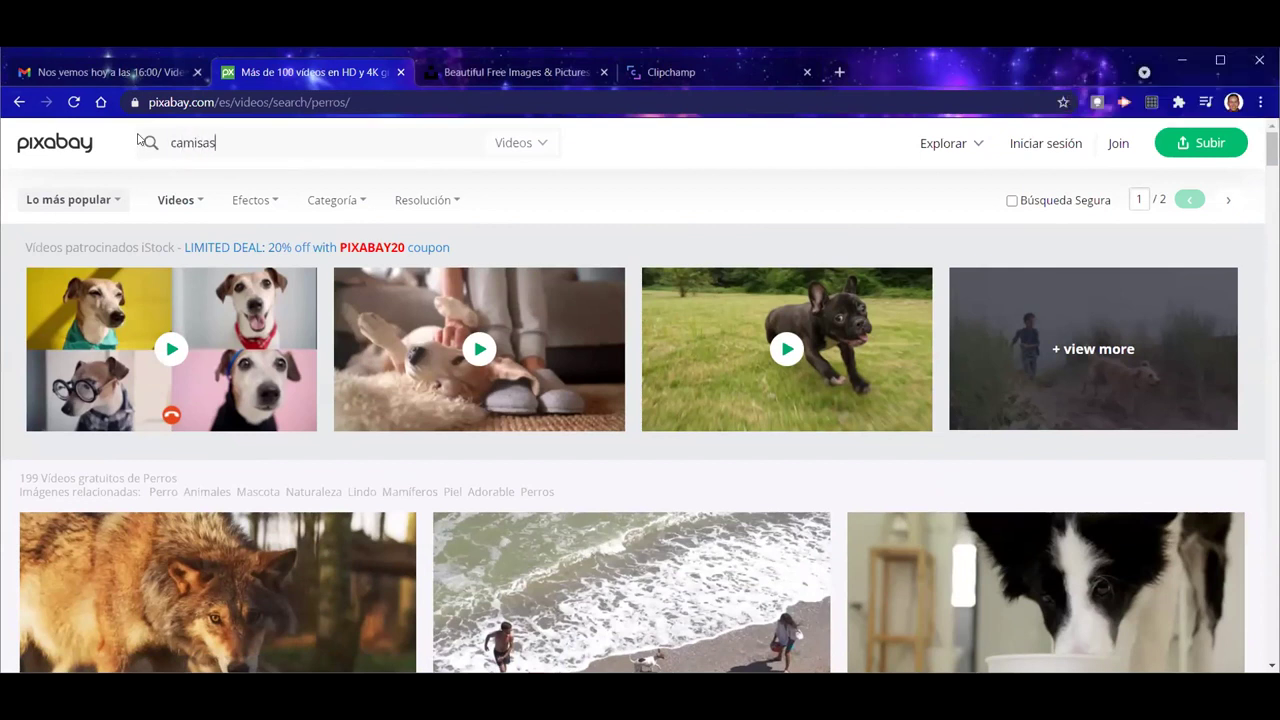
{"action": "key", "text": "Return"}
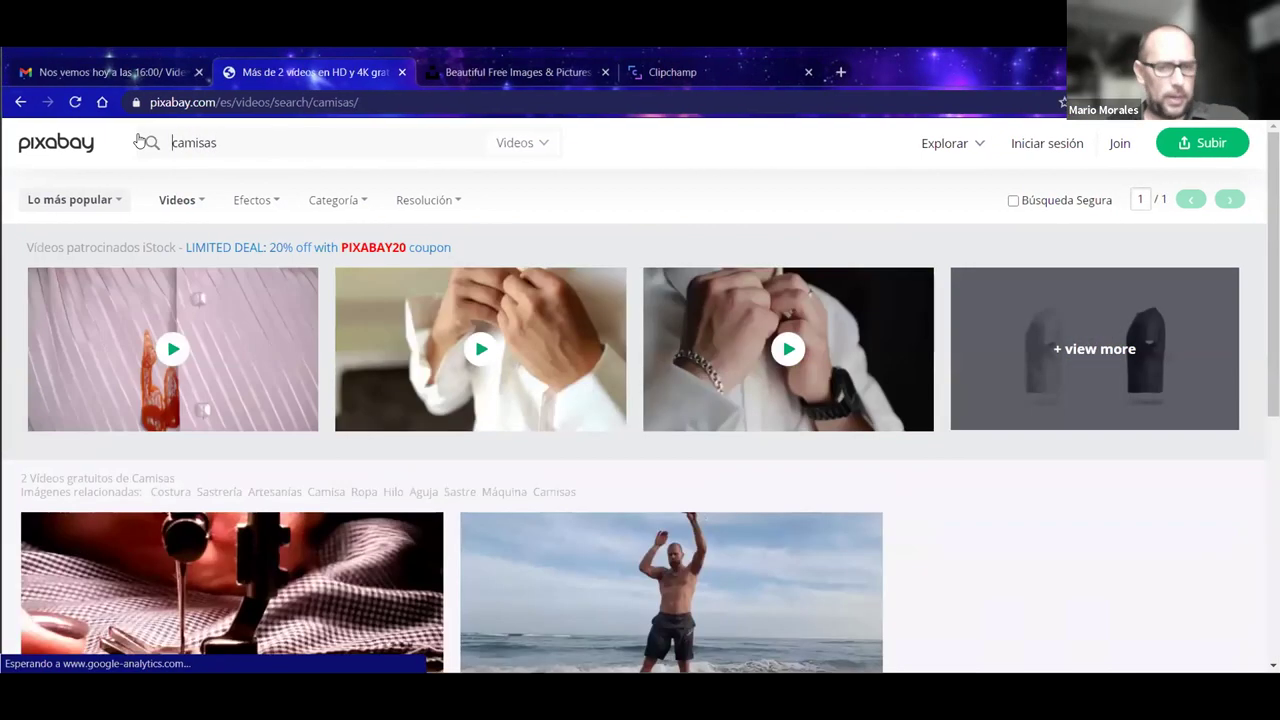
{"action": "scroll", "coordinate": [393, 296], "scroll_direction": "down", "scroll_amount": 3}
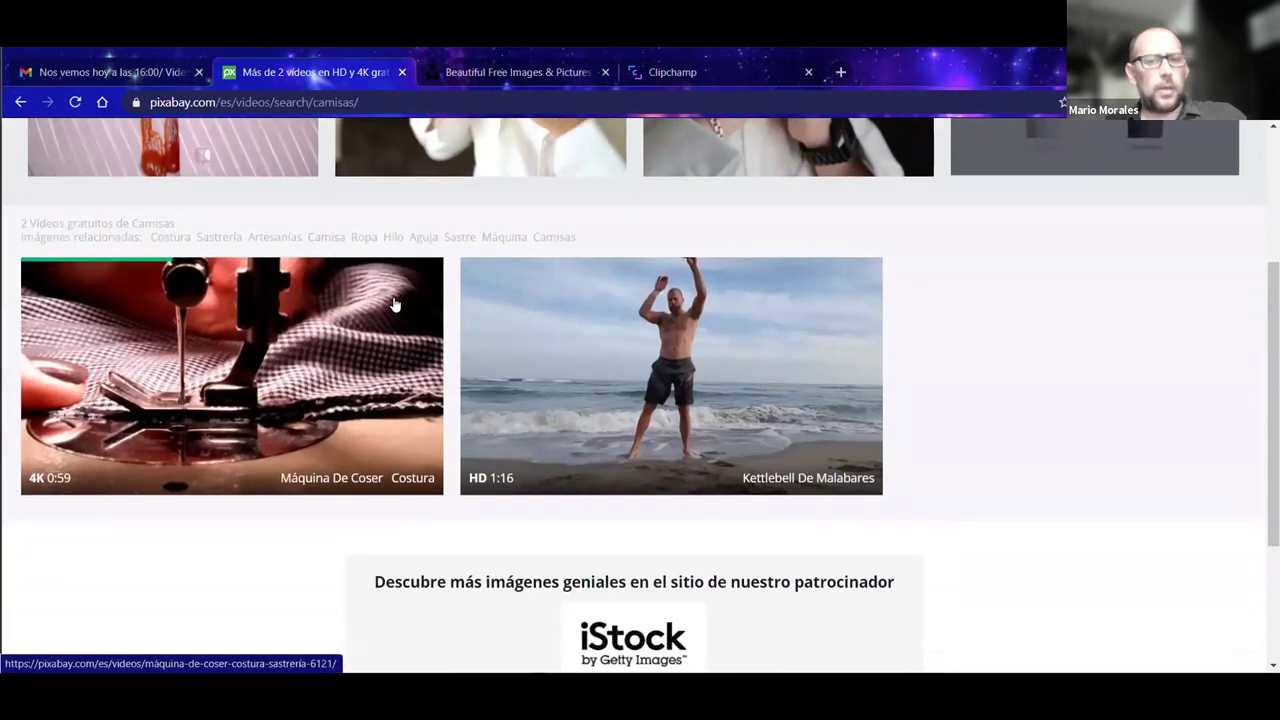
{"action": "scroll", "coordinate": [393, 296], "scroll_direction": "up", "scroll_amount": 3}
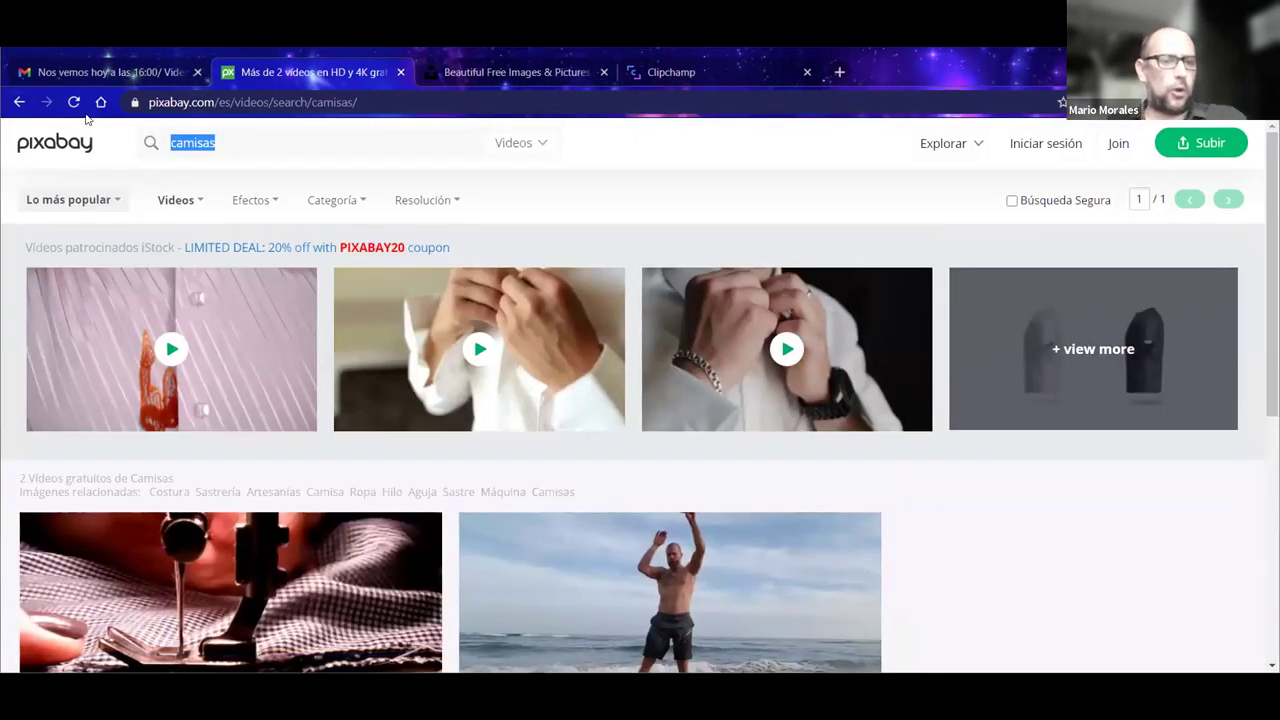
Step: Search the videos for the English term "shirts" and browse the sponsored and free clips
{"action": "type", "text": "shirts"}
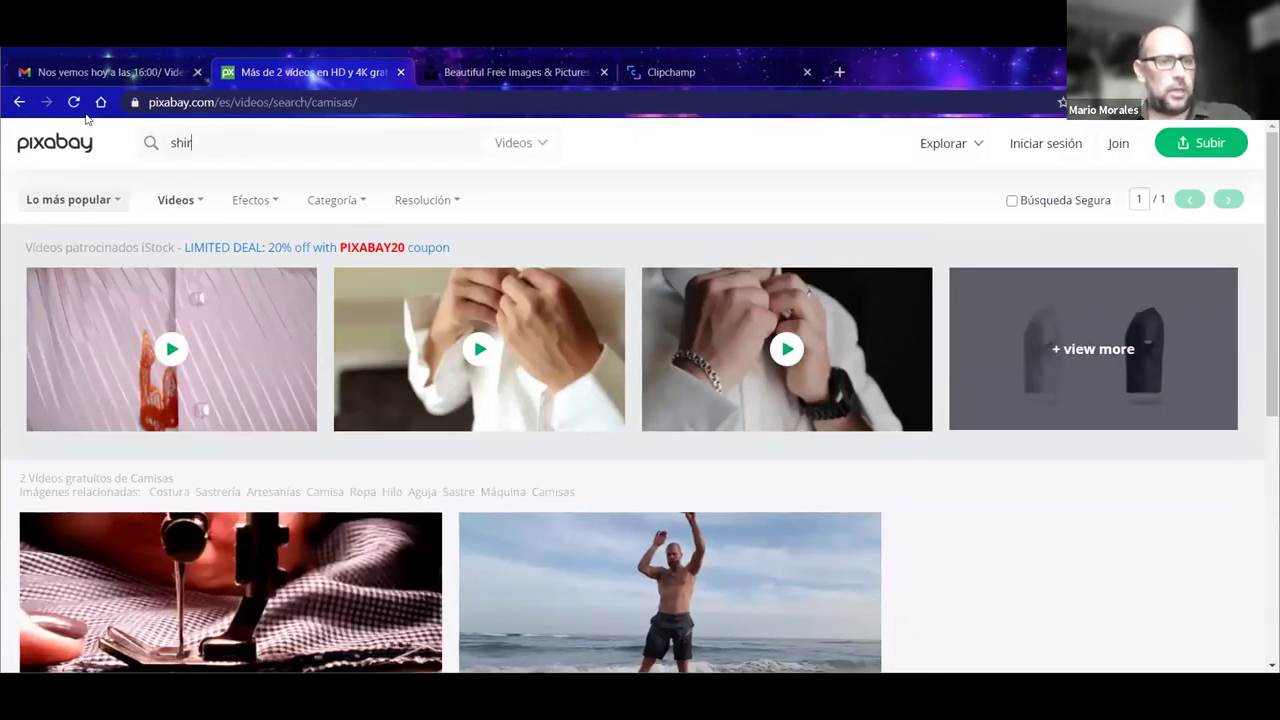
{"action": "key", "text": "Return"}
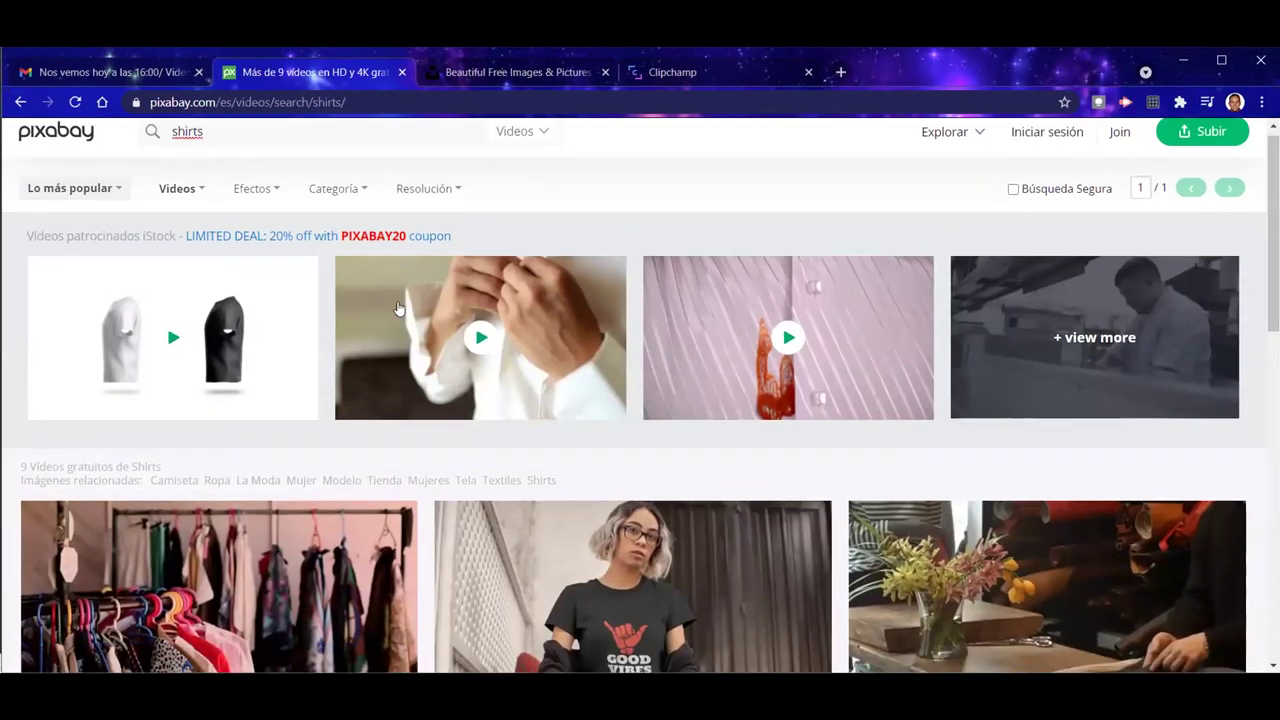
{"action": "scroll", "coordinate": [400, 300], "scroll_direction": "down", "scroll_amount": 3}
{"action": "scroll", "coordinate": [432, 296], "scroll_direction": "down", "scroll_amount": 5}
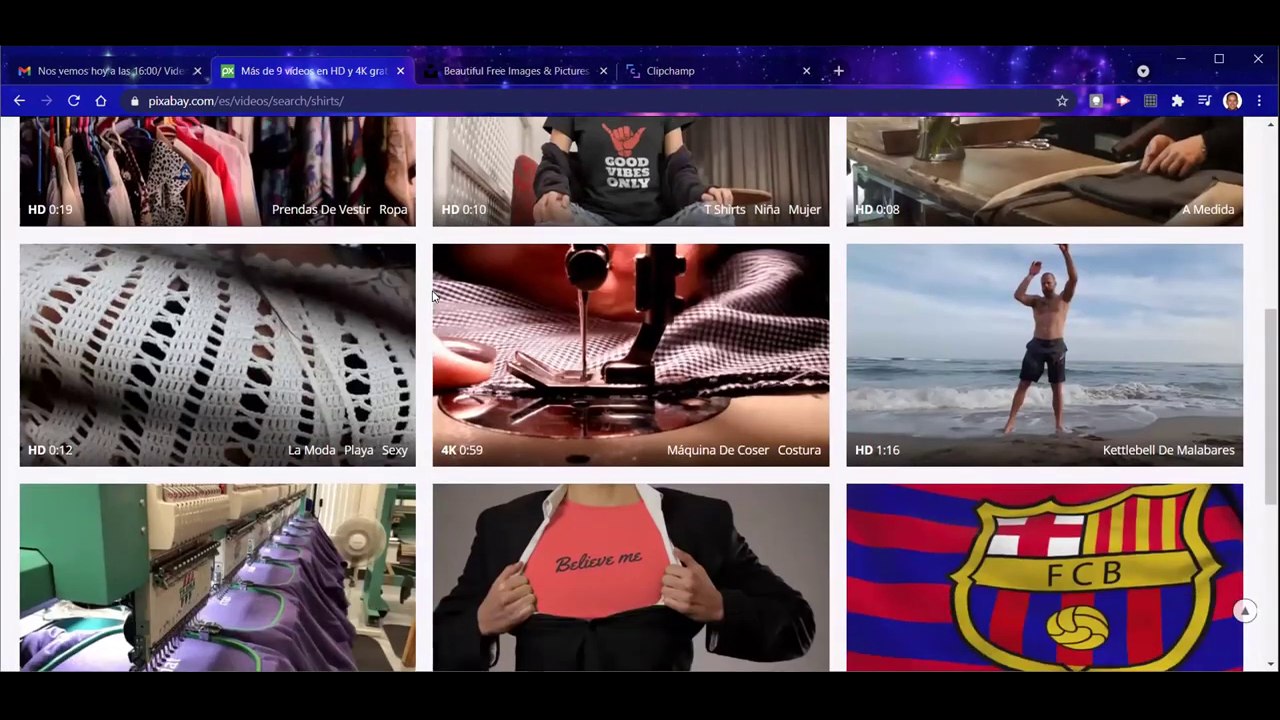
{"action": "scroll", "coordinate": [432, 296], "scroll_direction": "up", "scroll_amount": 6}
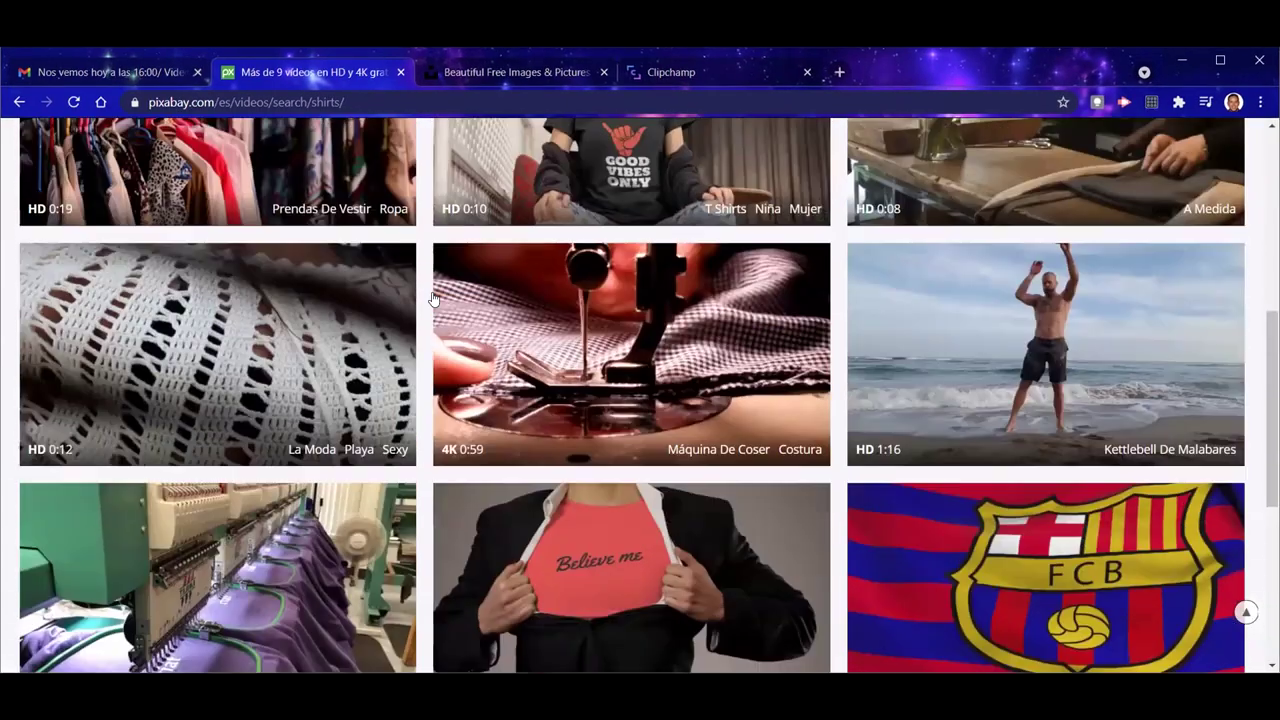
{"action": "scroll", "coordinate": [384, 366], "scroll_direction": "down", "scroll_amount": 2}
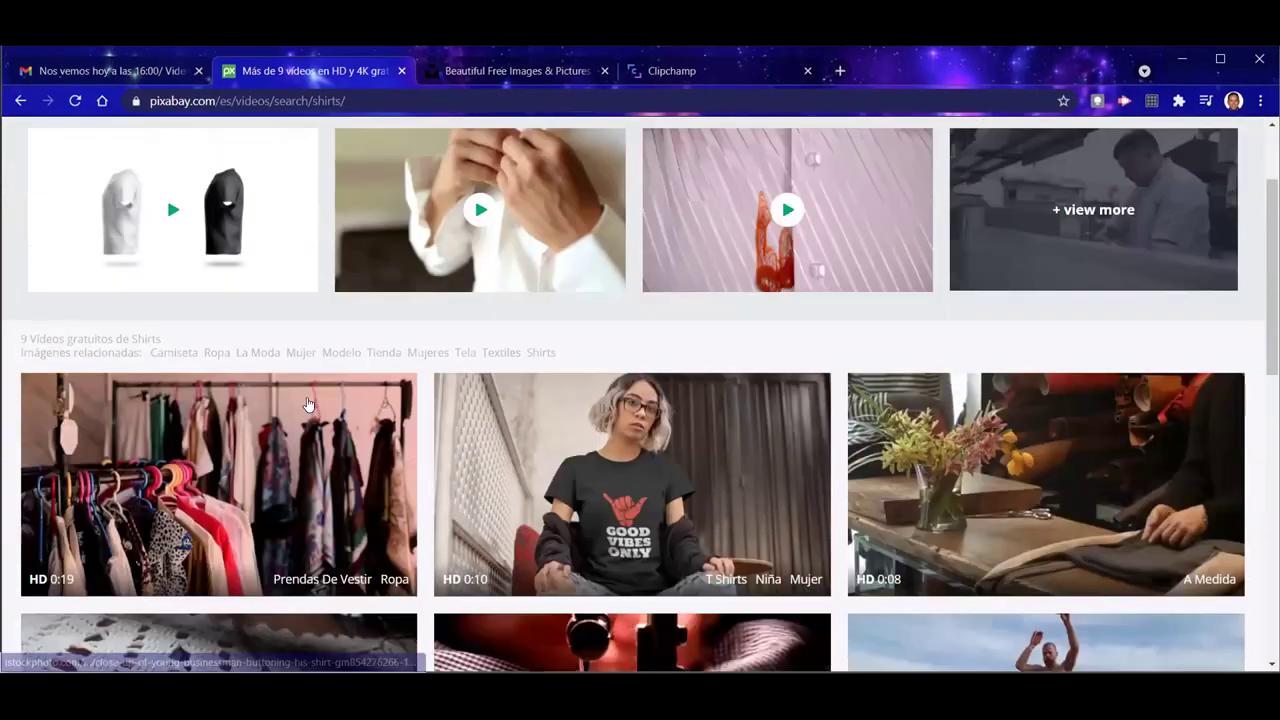
{"action": "scroll", "coordinate": [997, 336], "scroll_direction": "up", "scroll_amount": 2}
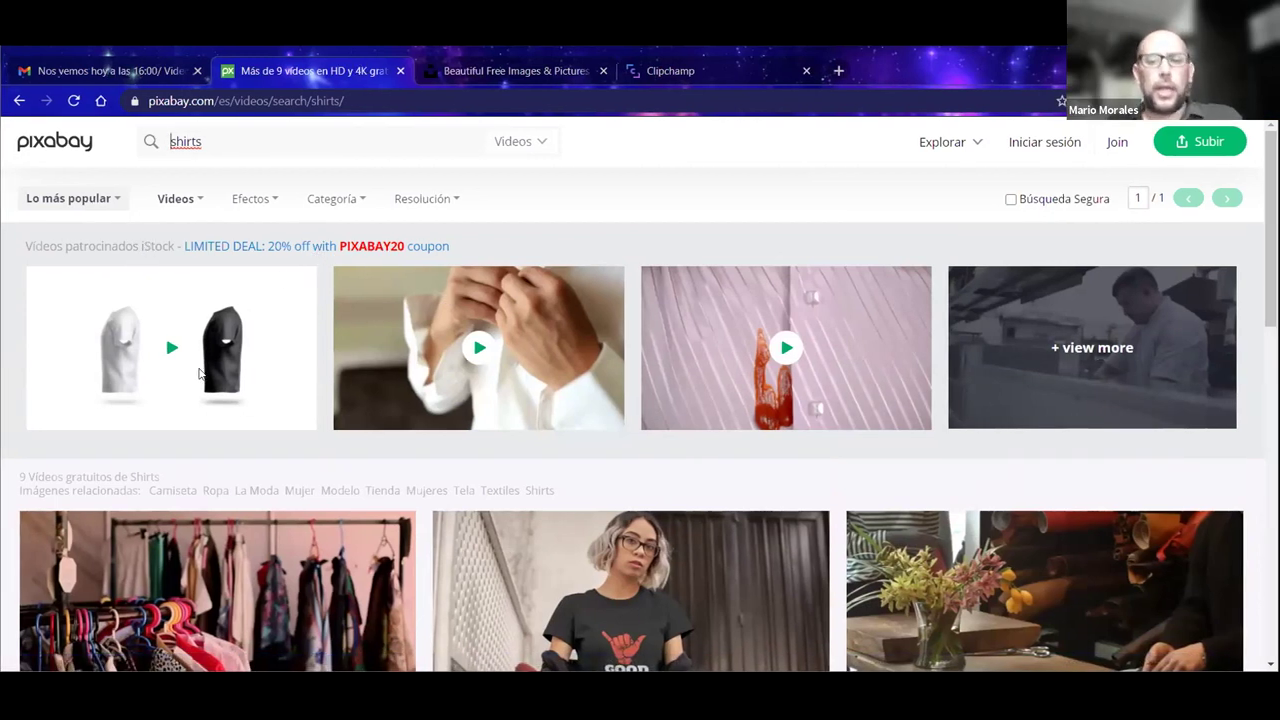
{"action": "scroll", "coordinate": [423, 446], "scroll_direction": "down", "scroll_amount": 3}
{"action": "scroll", "coordinate": [424, 456], "scroll_direction": "down", "scroll_amount": 1}
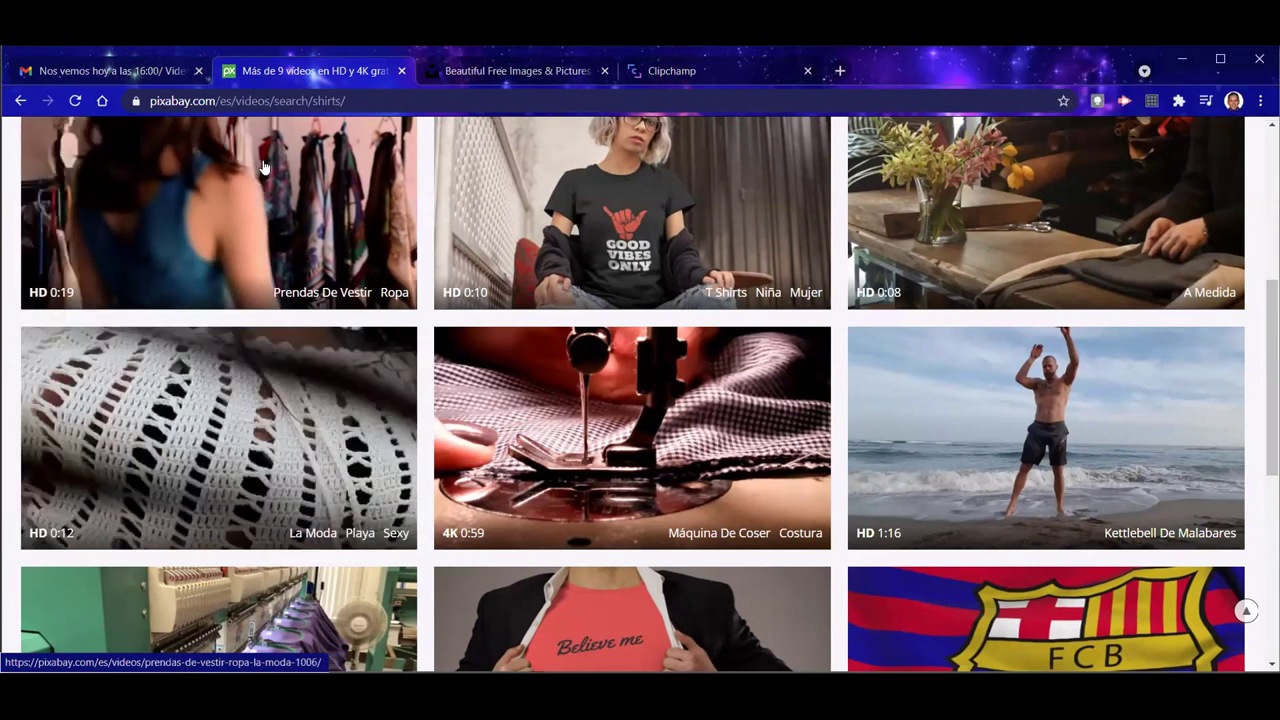
{"action": "scroll", "coordinate": [376, 314], "scroll_direction": "up", "scroll_amount": 2}
{"action": "scroll", "coordinate": [376, 316], "scroll_direction": "down", "scroll_amount": 1}
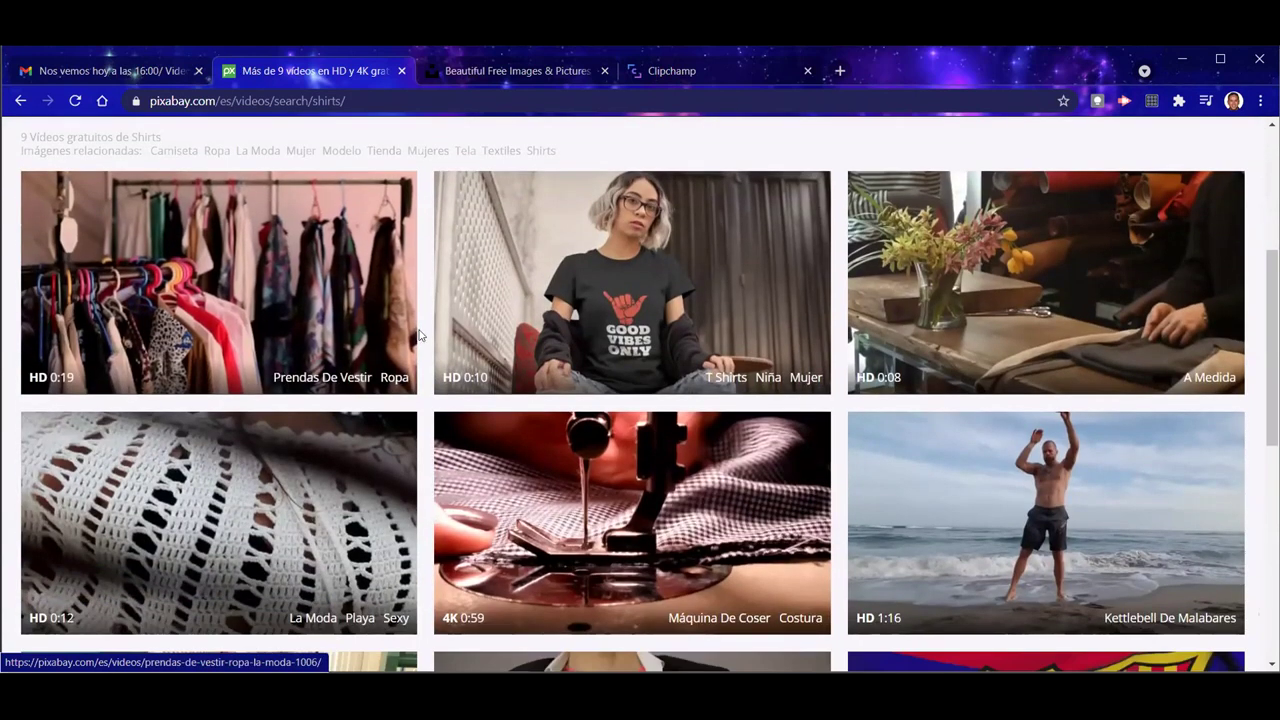
{"action": "scroll", "coordinate": [401, 363], "scroll_direction": "up", "scroll_amount": 4}
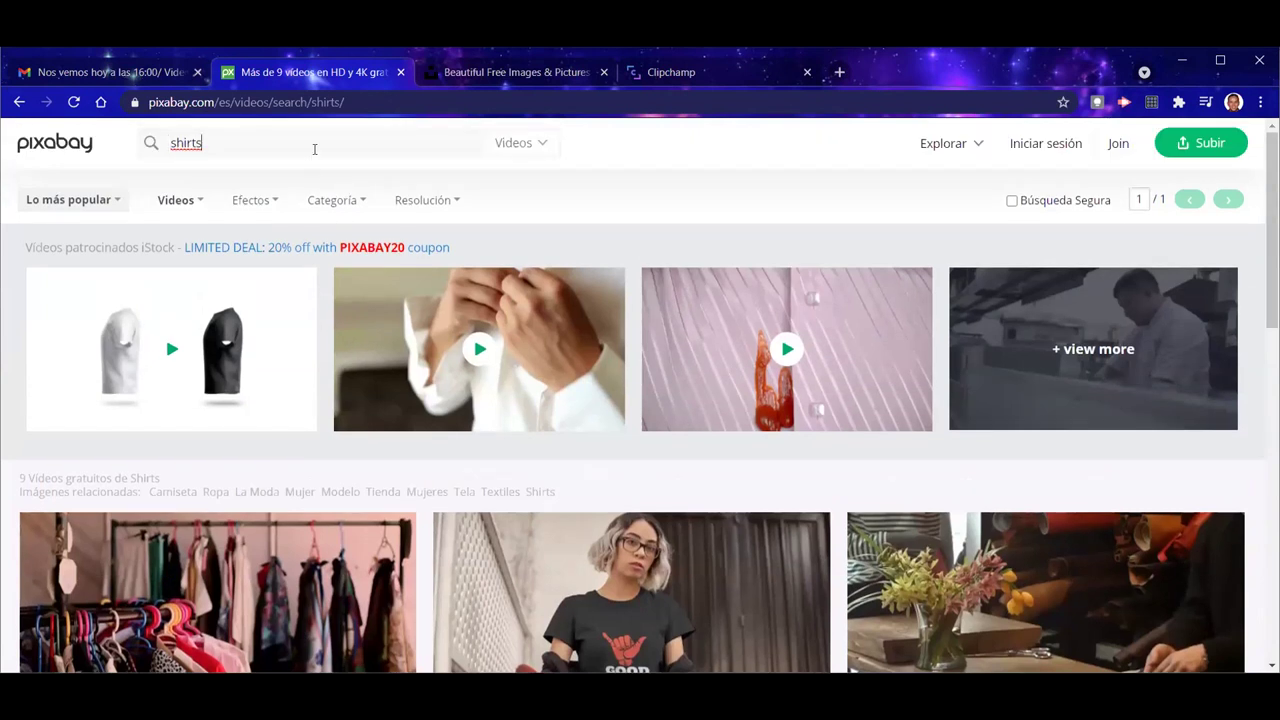
Step: Repeat the video search with the Spanish term "camisas" to compare its results with the English search
{"action": "left_click_drag", "start_coordinate": [314, 149], "coordinate": [137, 148]}
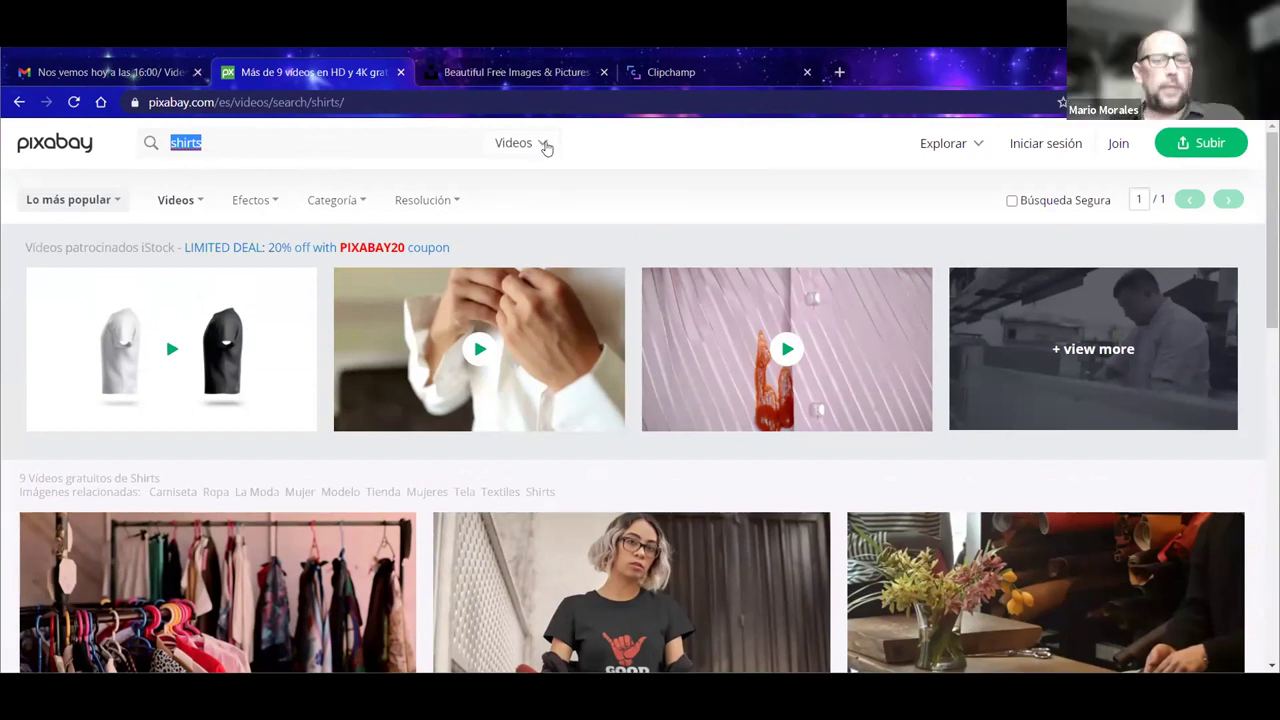
{"action": "left_click", "coordinate": [543, 146]}
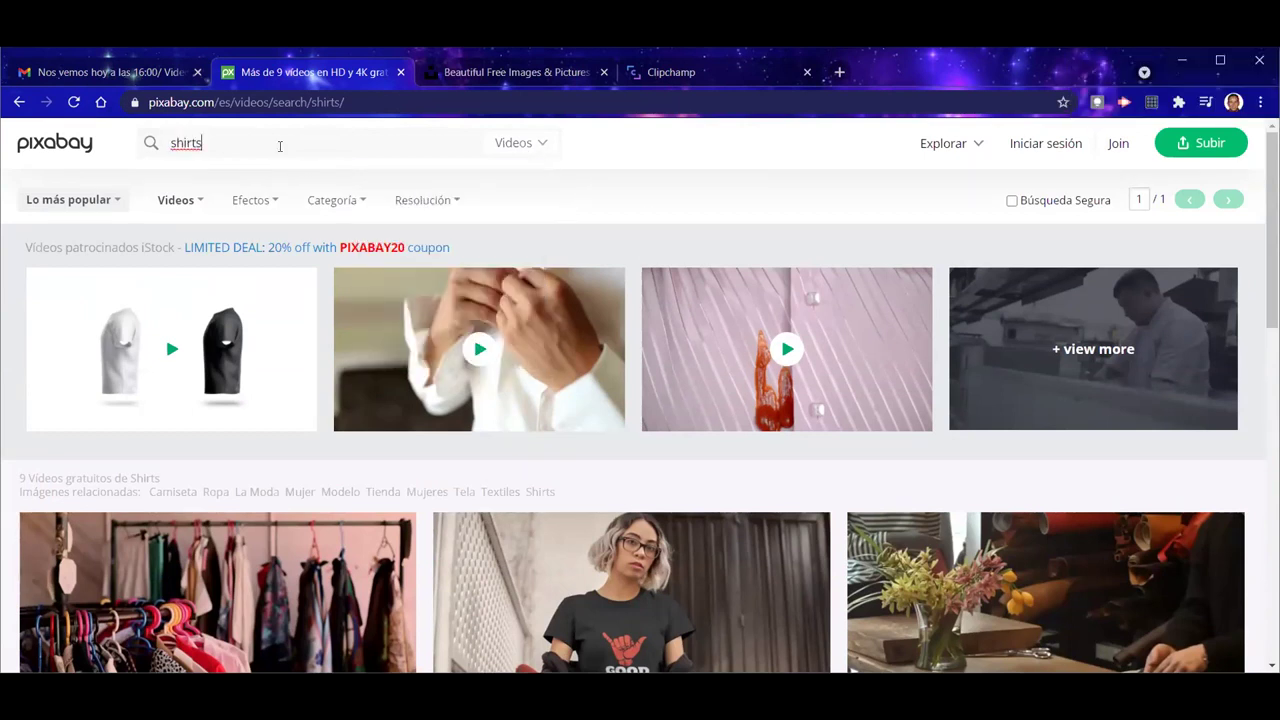
{"action": "left_click", "coordinate": [280, 146]}
{"action": "type", "text": "camisas"}
{"action": "key", "text": "Return"}
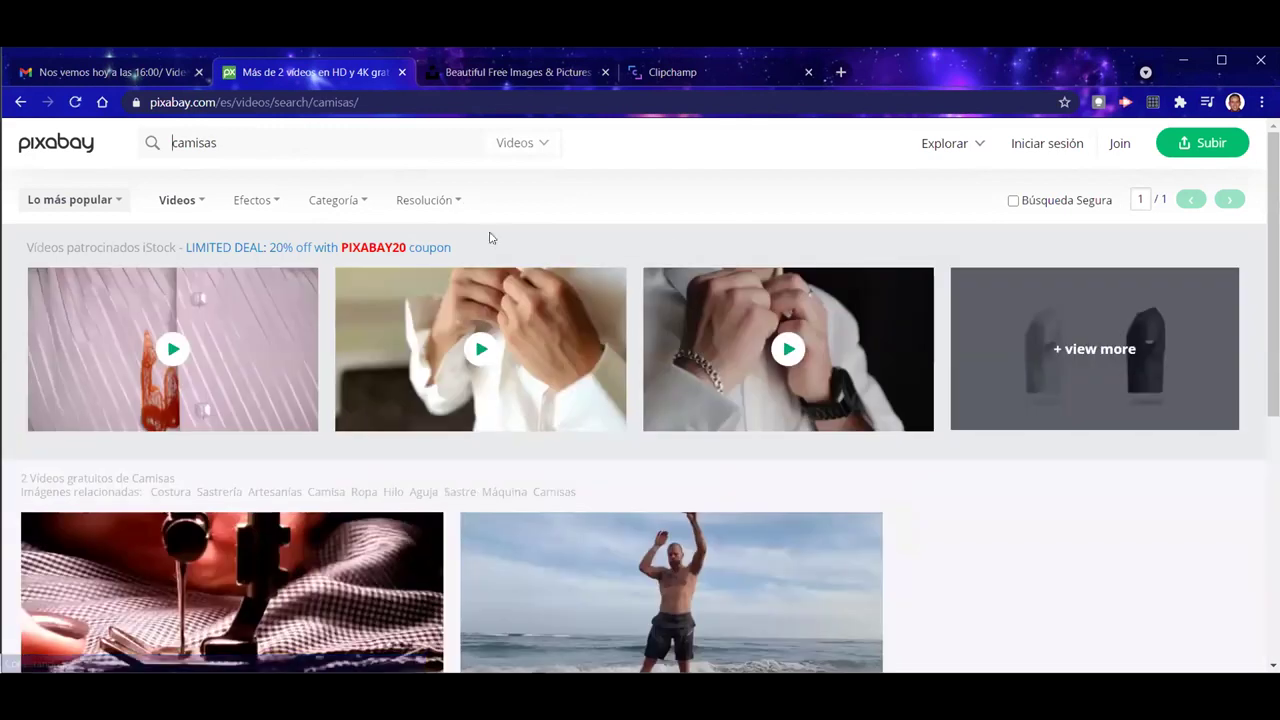
{"action": "scroll", "coordinate": [511, 286], "scroll_direction": "down", "scroll_amount": 2}
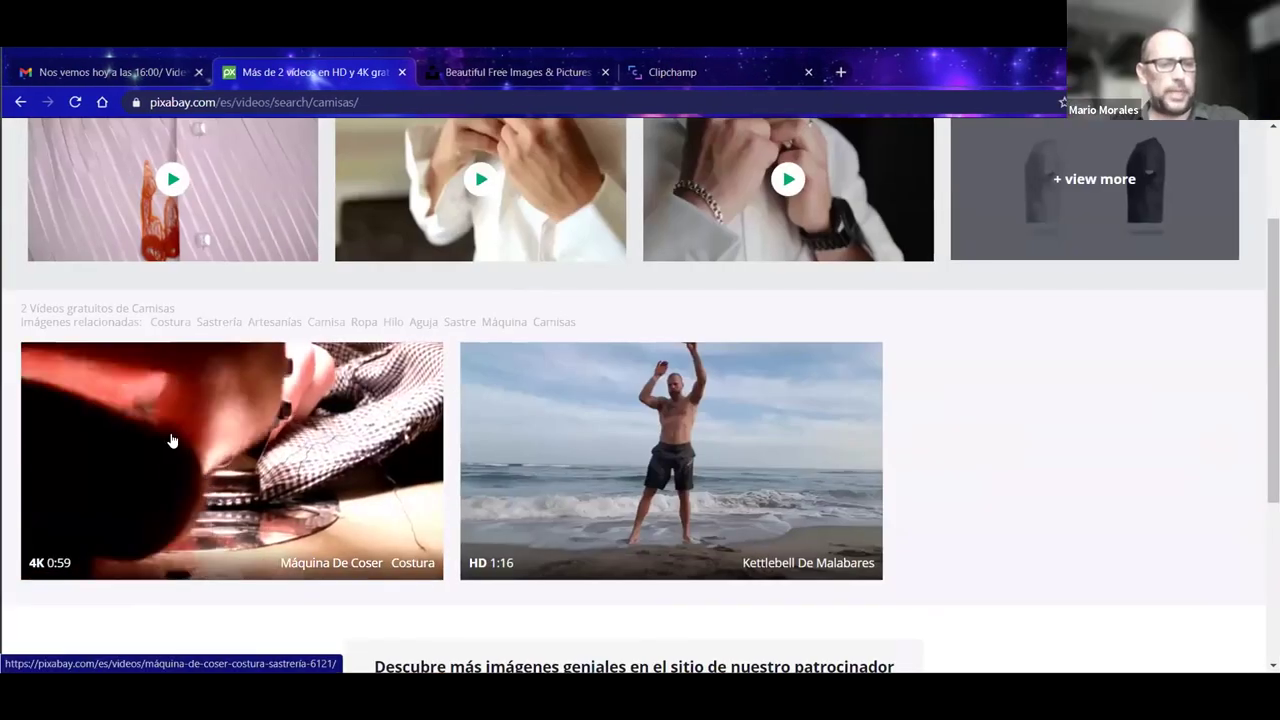
{"action": "scroll", "coordinate": [297, 308], "scroll_direction": "up", "scroll_amount": 2}
Step: Search the videos for "shirs", correct the term to "shirts" and run the search again
{"action": "key", "text": "ctrl+a"}
{"action": "type", "text": "shirs"}
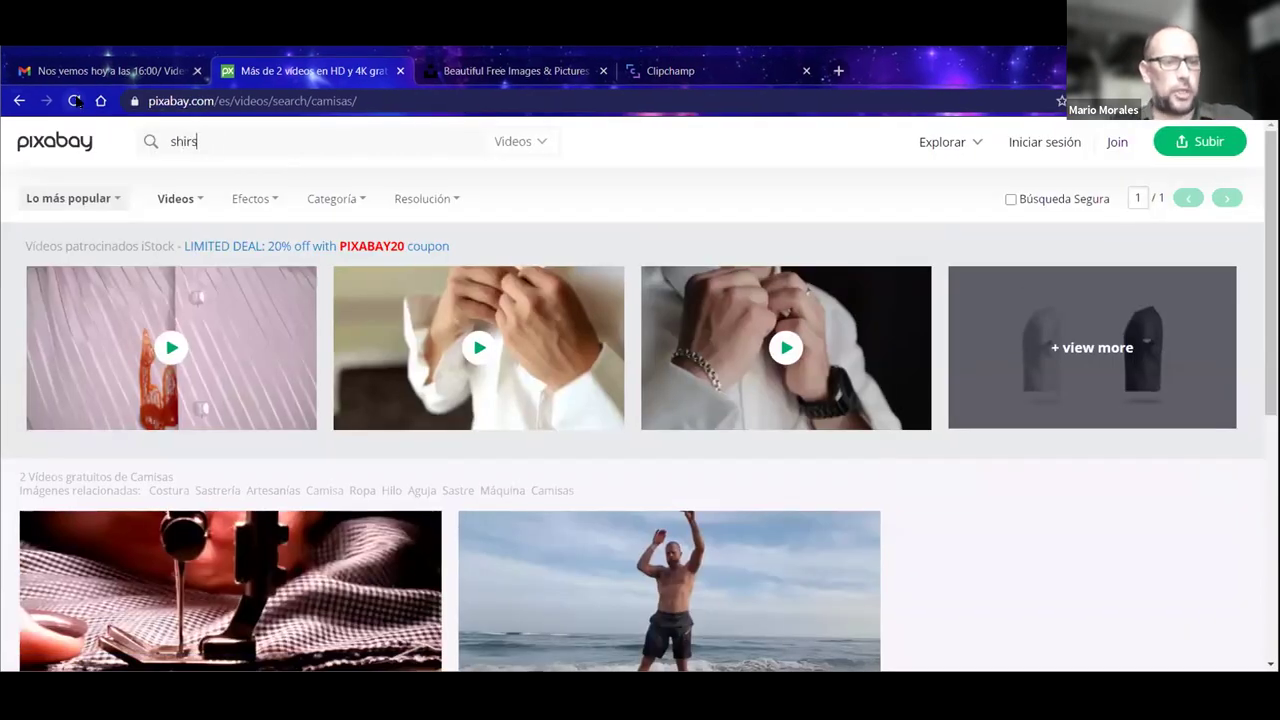
{"action": "key", "text": "Return"}
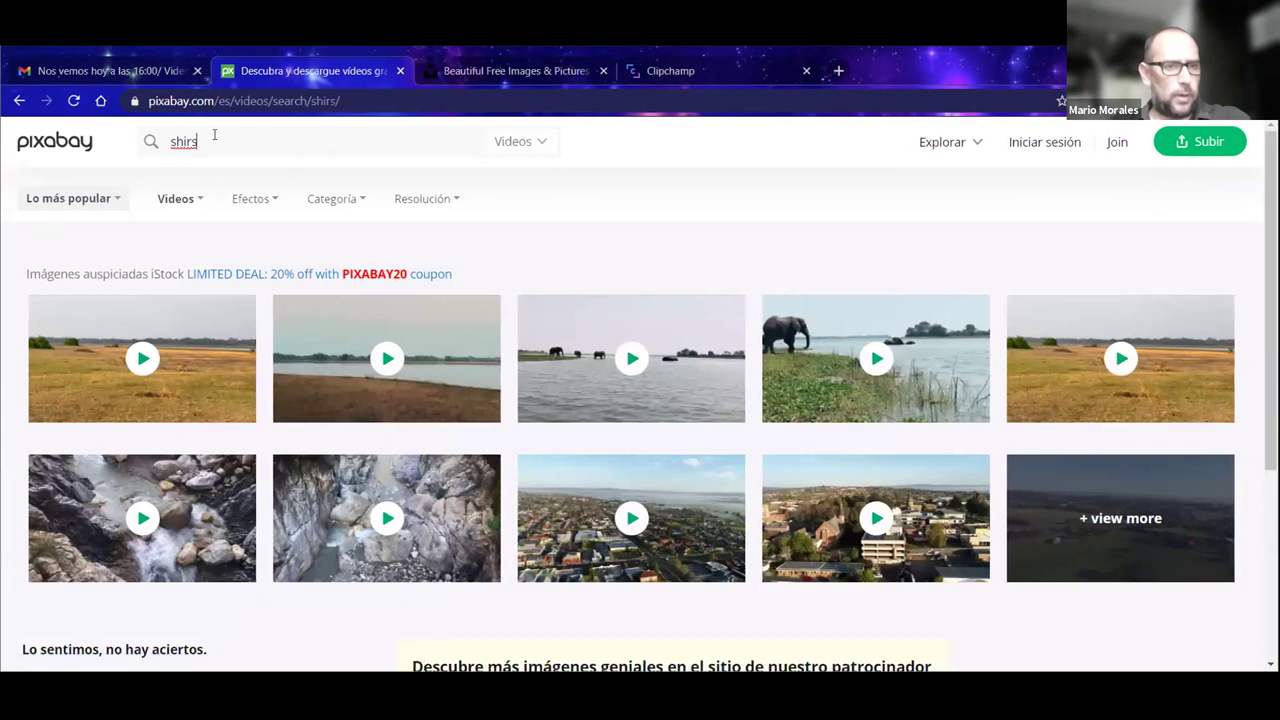
{"action": "key", "text": "BackSpace"}
{"action": "type", "text": "ts"}
{"action": "key", "text": "Return"}
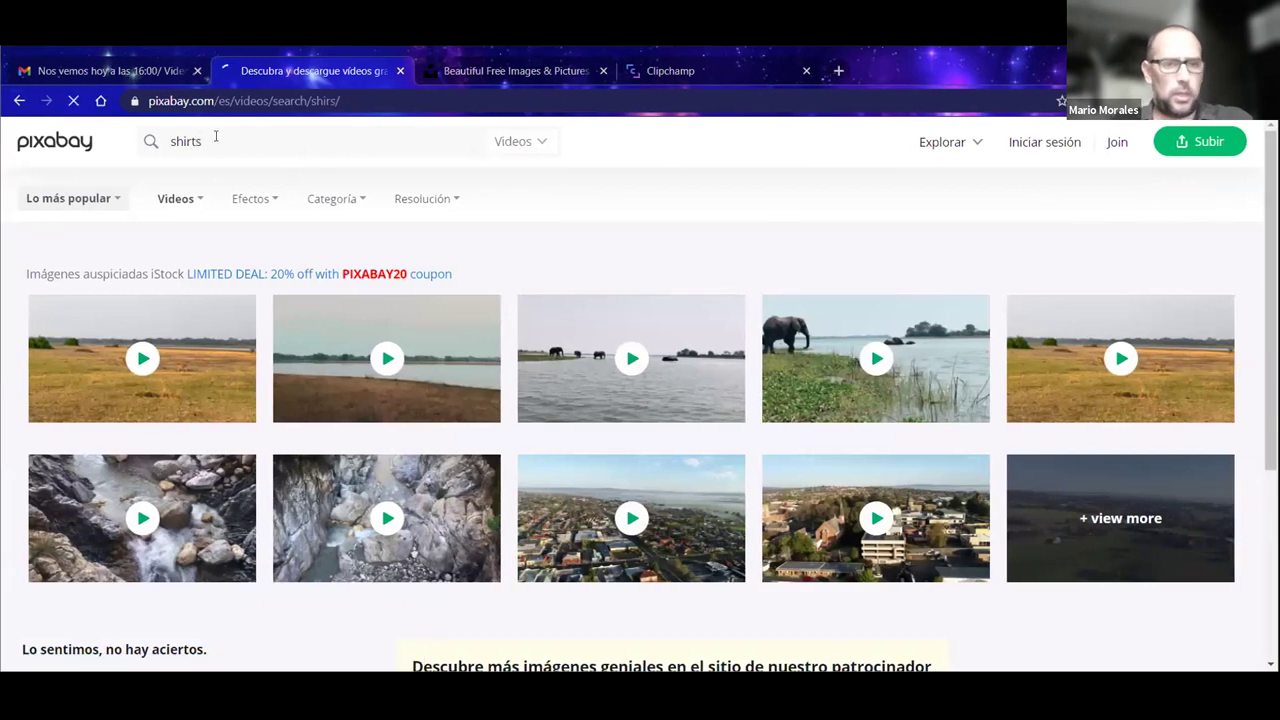
Step: Look through the sponsored and free clips in the Pixabay video results for "shirts"
{"action": "scroll", "coordinate": [349, 313], "scroll_direction": "down", "scroll_amount": 2}
{"action": "scroll", "coordinate": [349, 313], "scroll_direction": "down", "scroll_amount": 3}
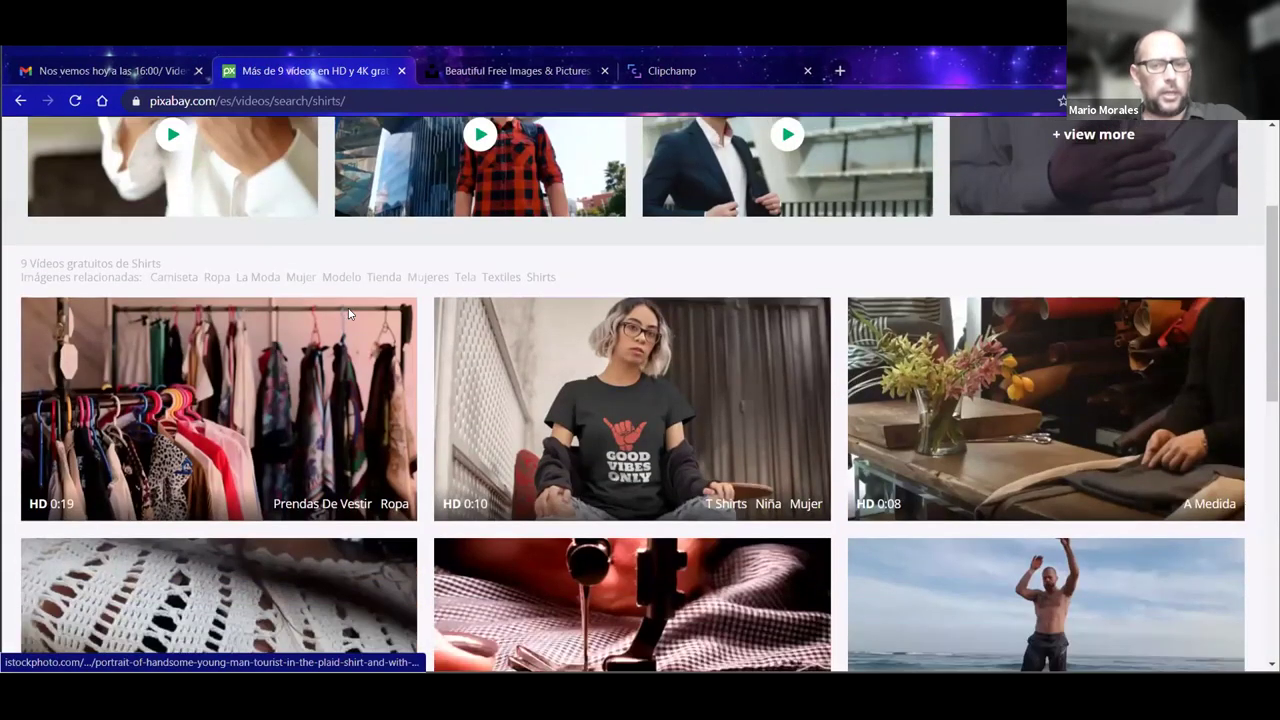
{"action": "scroll", "coordinate": [349, 313], "scroll_direction": "down", "scroll_amount": 3}
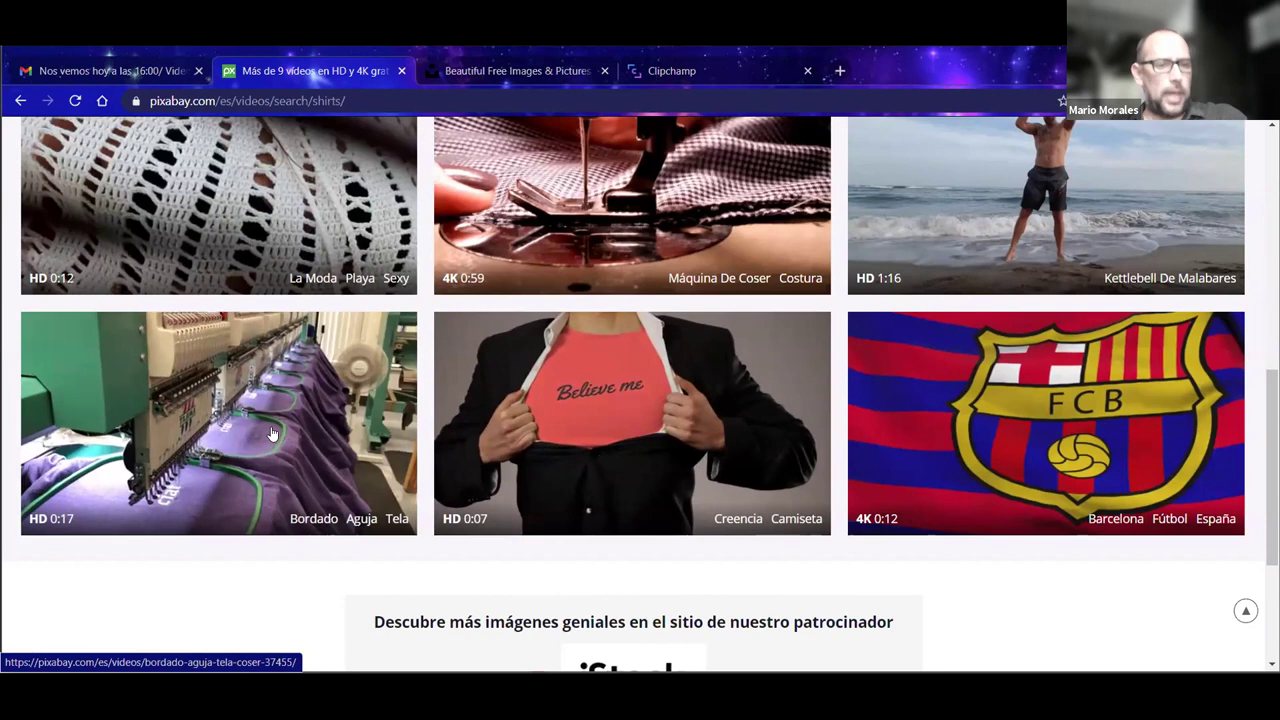
{"action": "scroll", "coordinate": [275, 420], "scroll_direction": "up", "scroll_amount": 1}
{"action": "scroll", "coordinate": [282, 343], "scroll_direction": "up", "scroll_amount": 1}
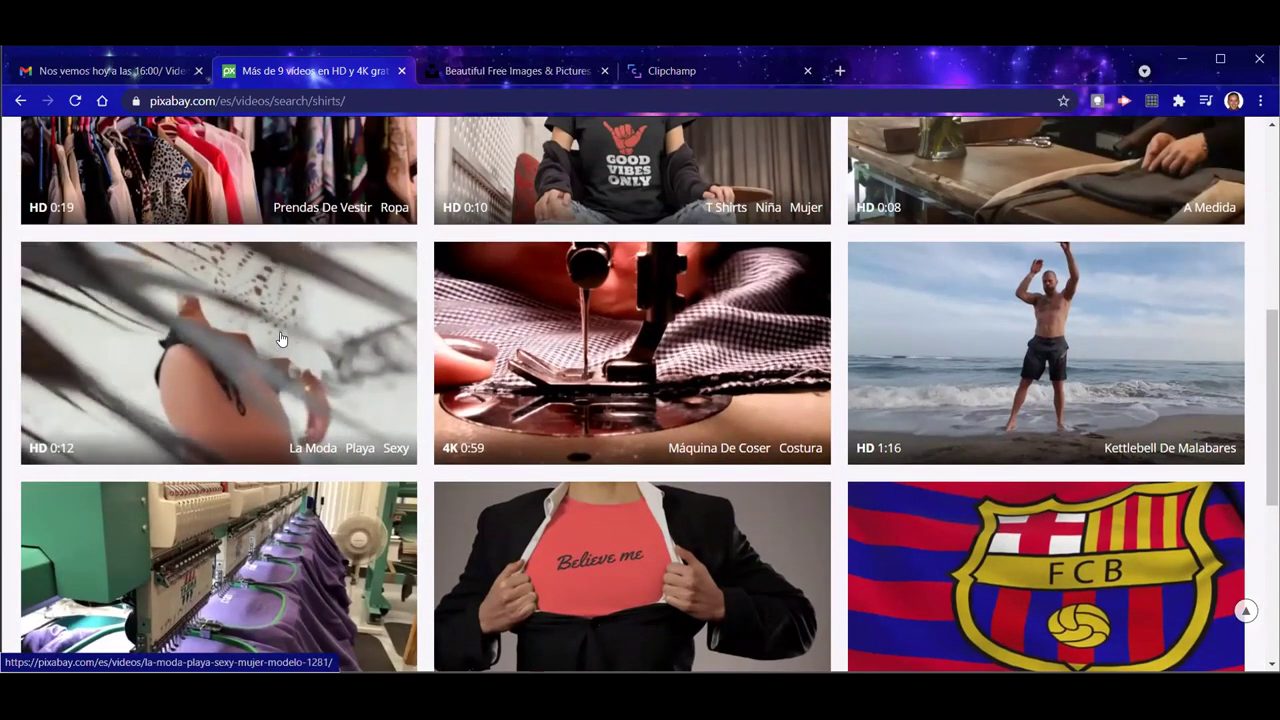
{"action": "scroll", "coordinate": [229, 362], "scroll_direction": "down", "scroll_amount": 3}
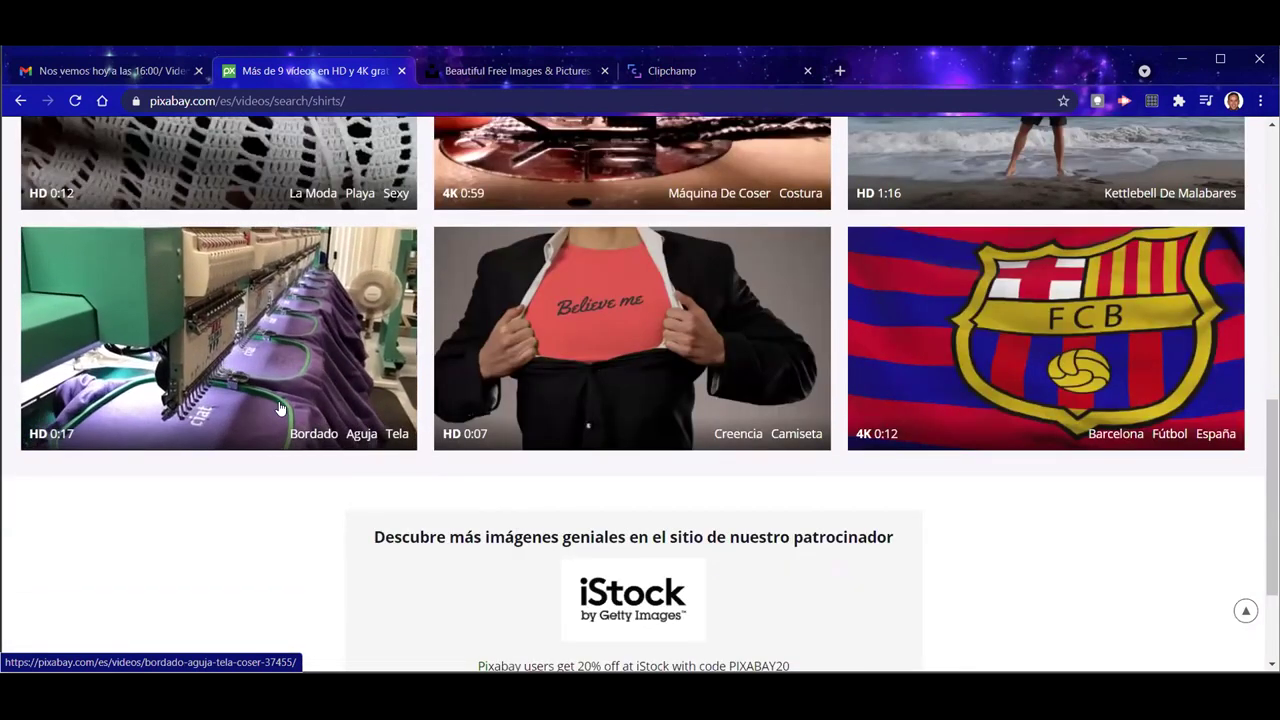
{"action": "scroll", "coordinate": [305, 418], "scroll_direction": "up", "scroll_amount": 2}
{"action": "scroll", "coordinate": [384, 426], "scroll_direction": "up", "scroll_amount": 5}
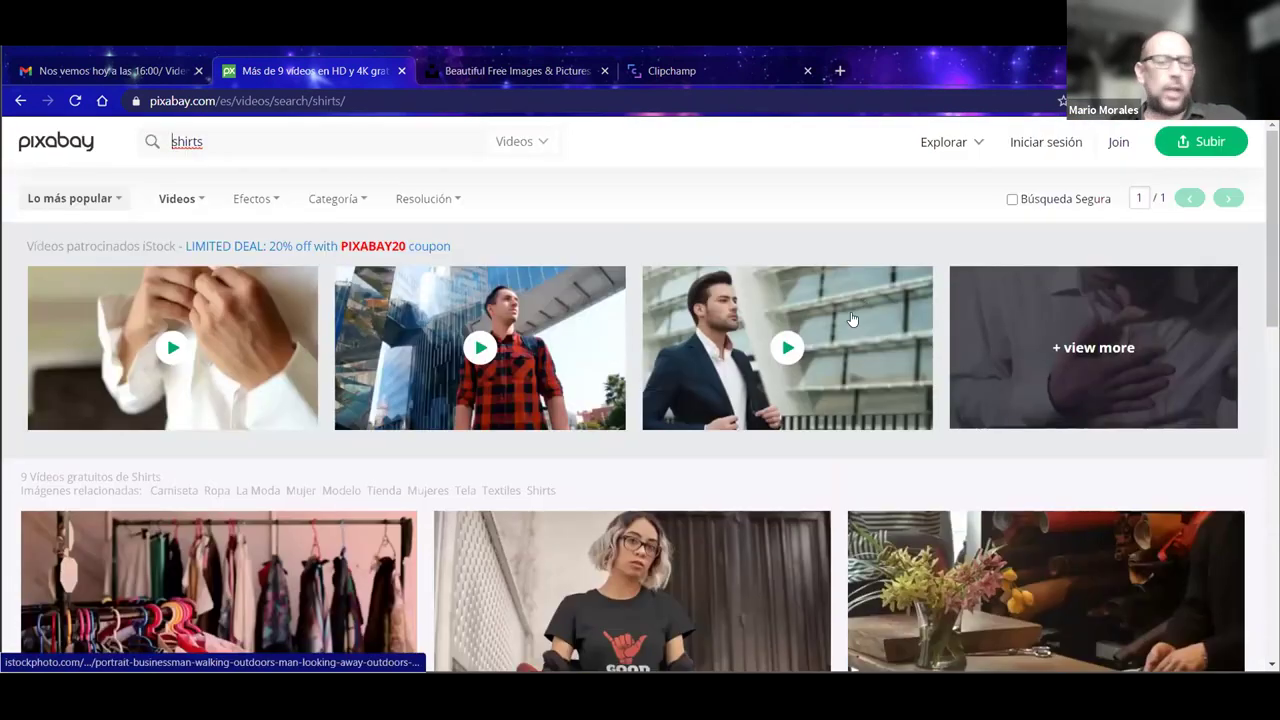
Step: Switch to Unsplash and view its visual search options and the suggested searches, topics and collections
{"action": "left_click", "coordinate": [518, 82]}
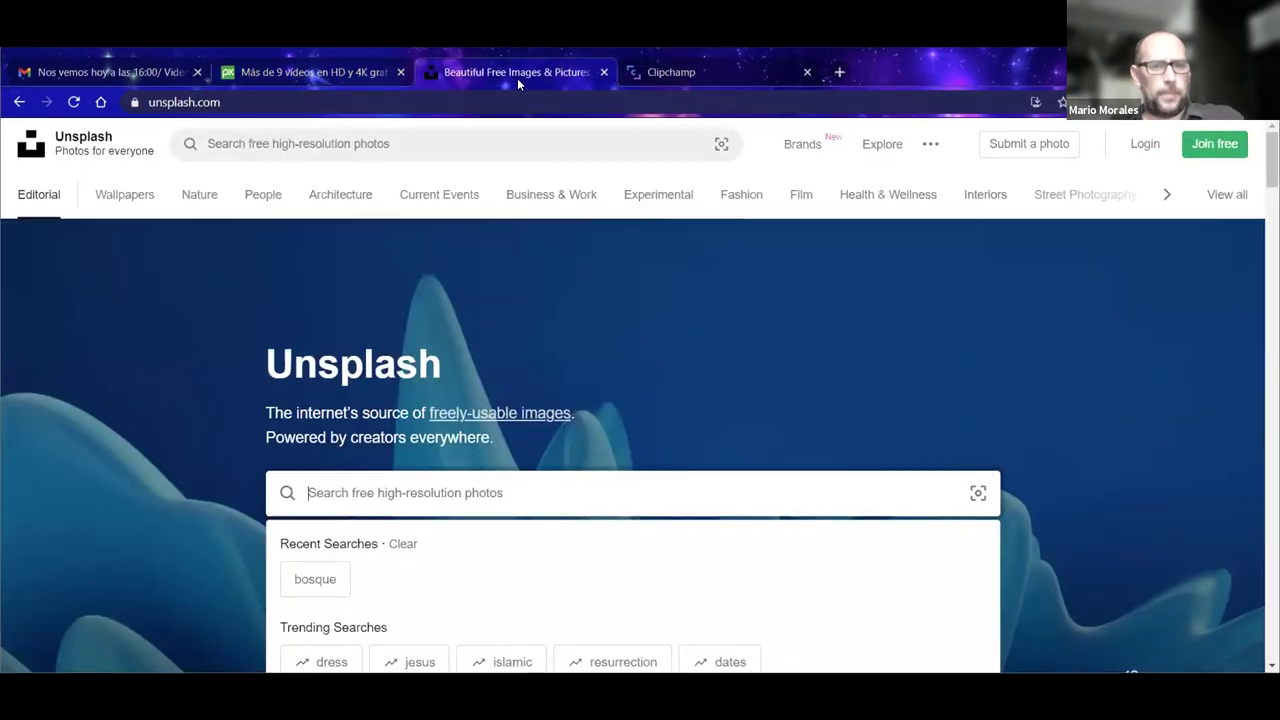
{"action": "left_click", "coordinate": [721, 145]}
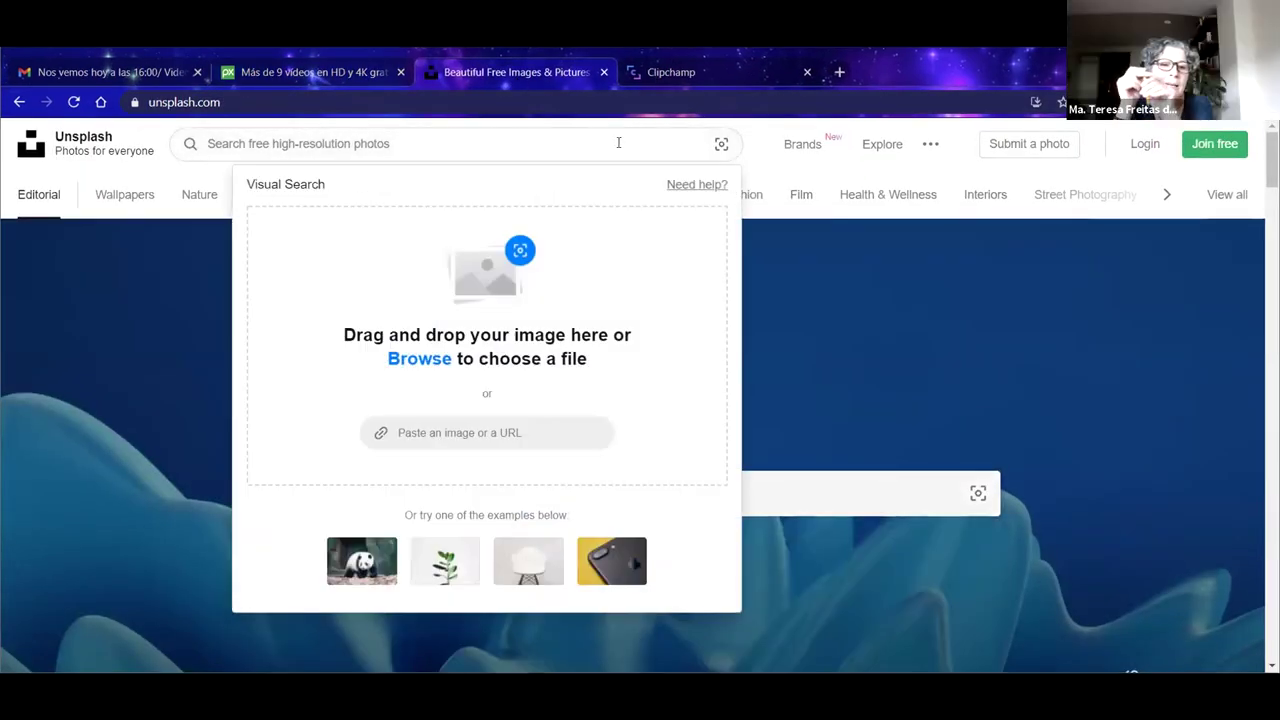
{"action": "left_click", "coordinate": [618, 143]}
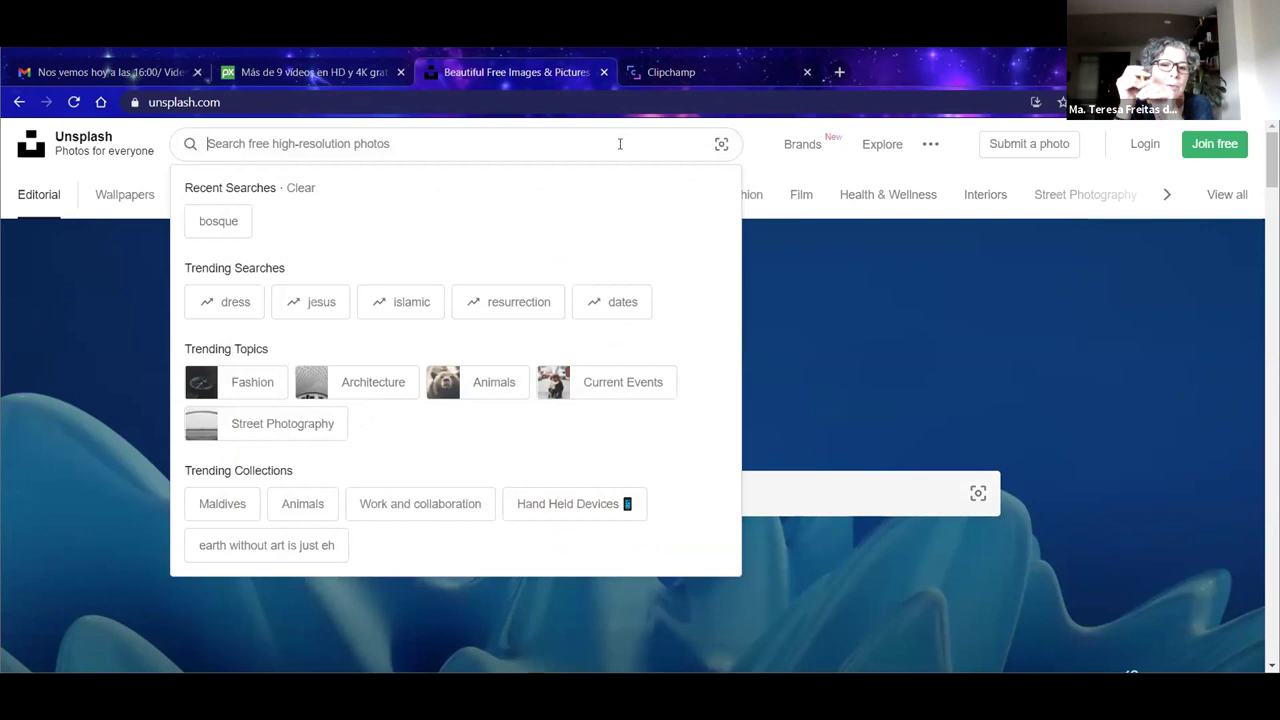
{"action": "left_click", "coordinate": [757, 152]}
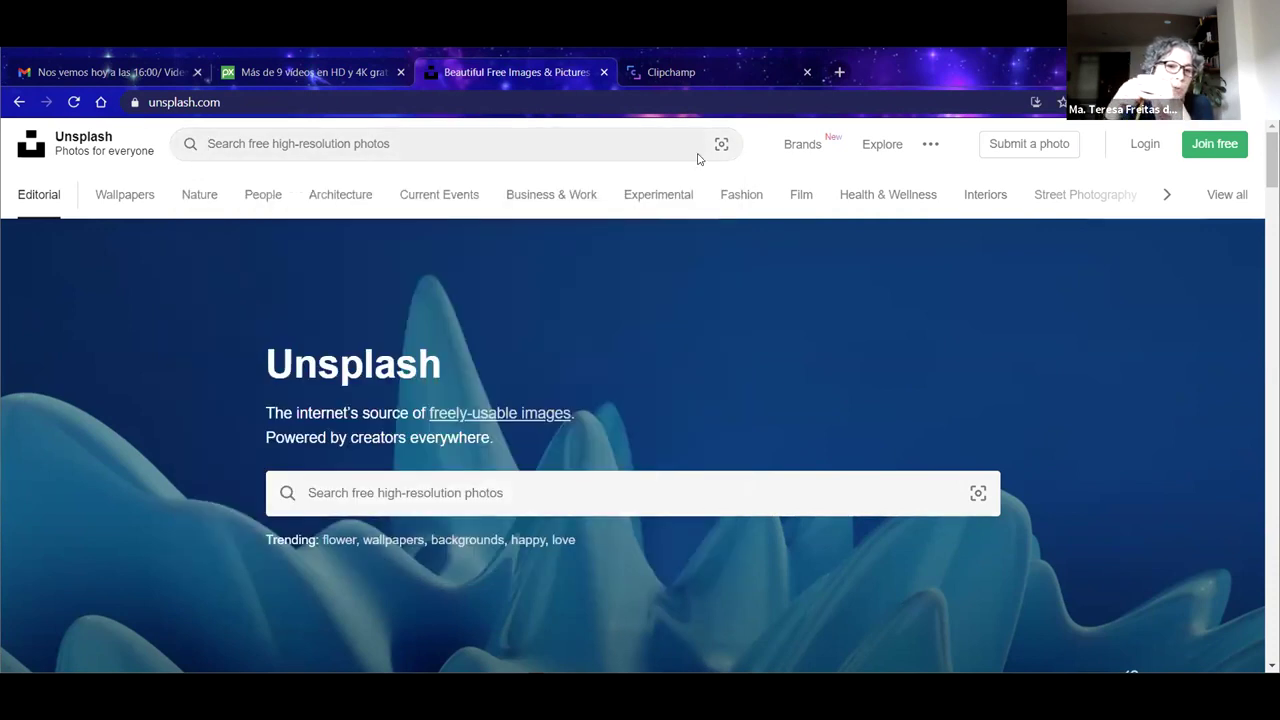
Step: Return to Pixabay, search the videos for the Spanish term "flor" and browse the free clips
{"action": "left_click", "coordinate": [335, 73]}
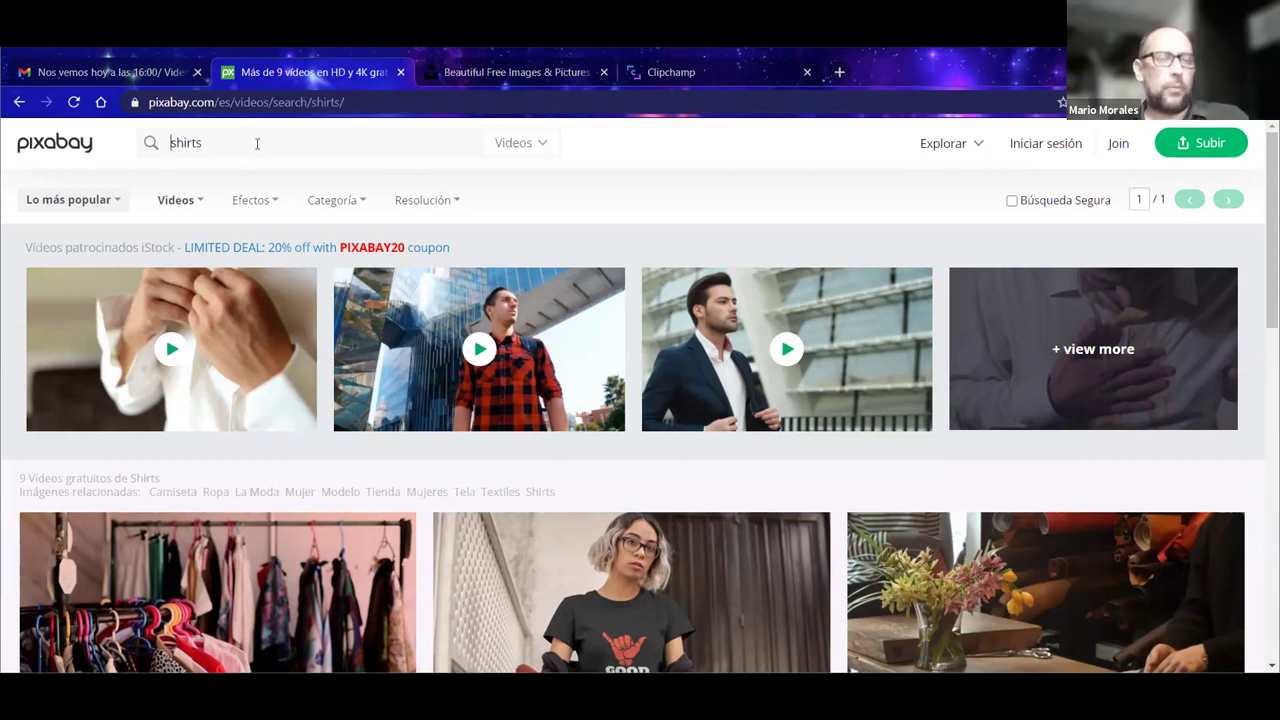
{"action": "left_click_drag", "start_coordinate": [249, 142], "coordinate": [172, 160]}
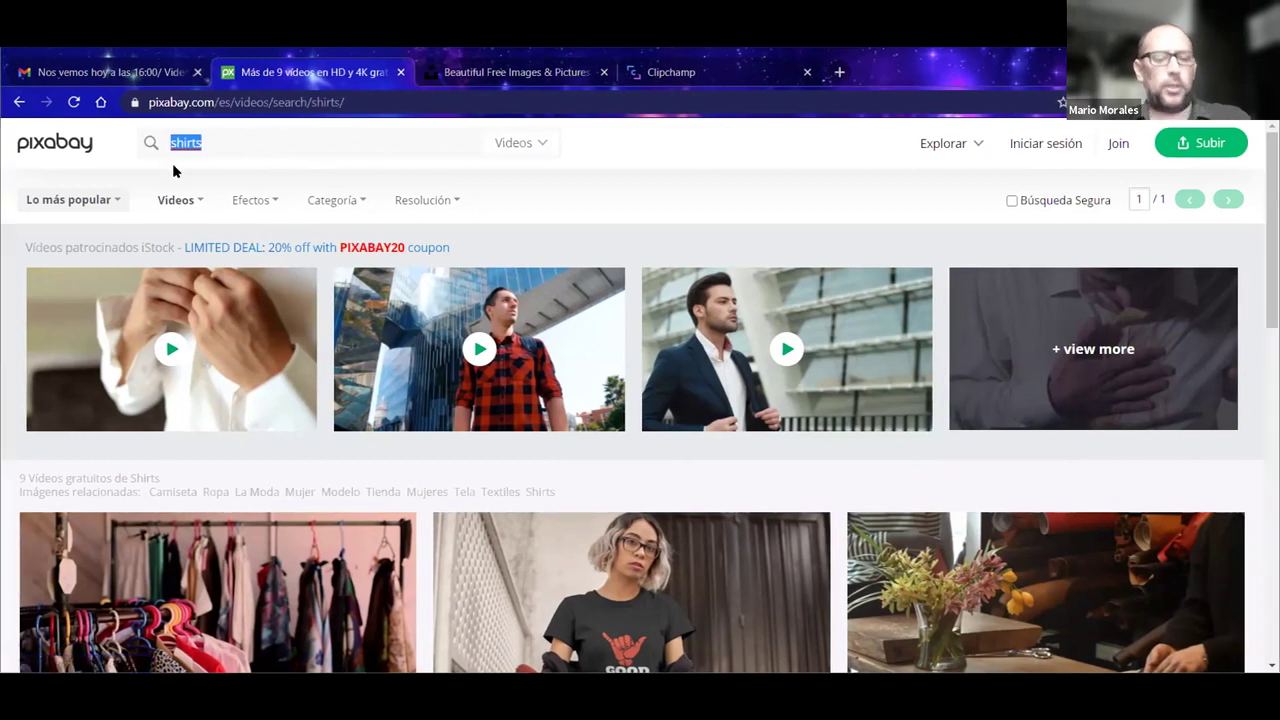
{"action": "key", "text": "Return"}
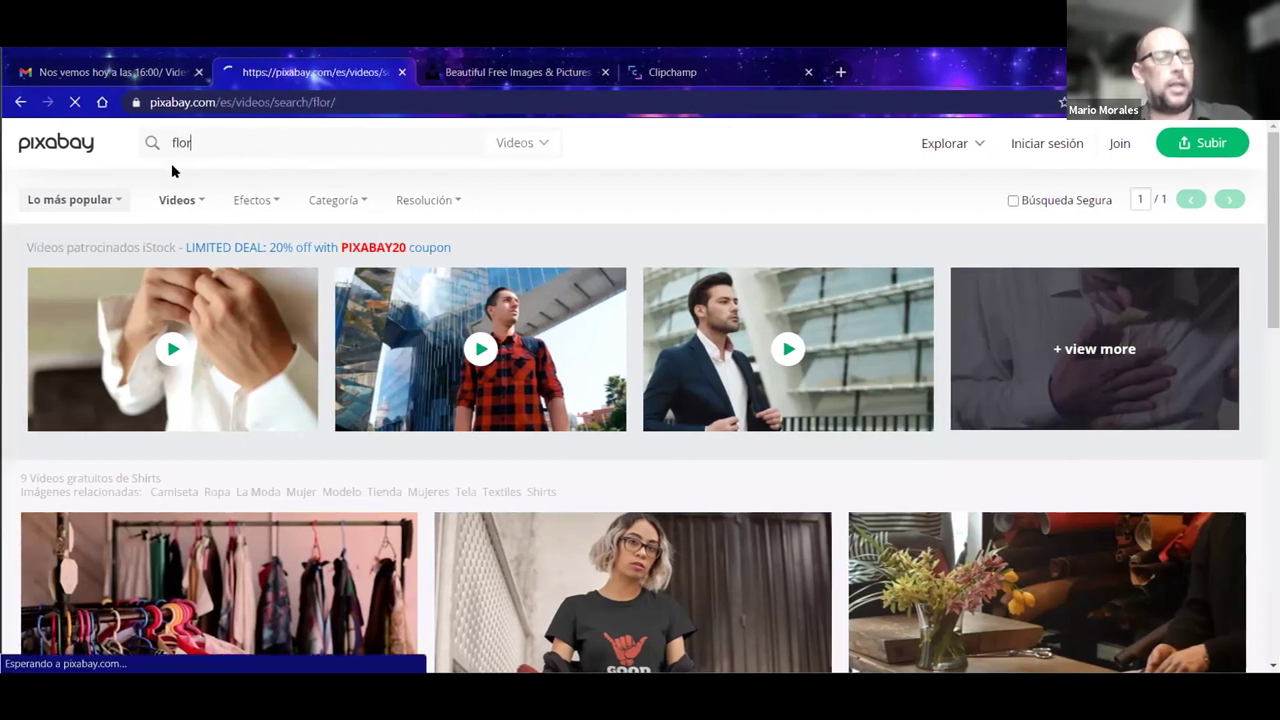
{"action": "scroll", "coordinate": [468, 364], "scroll_direction": "down", "scroll_amount": 1}
{"action": "scroll", "coordinate": [468, 364], "scroll_direction": "down", "scroll_amount": 6}
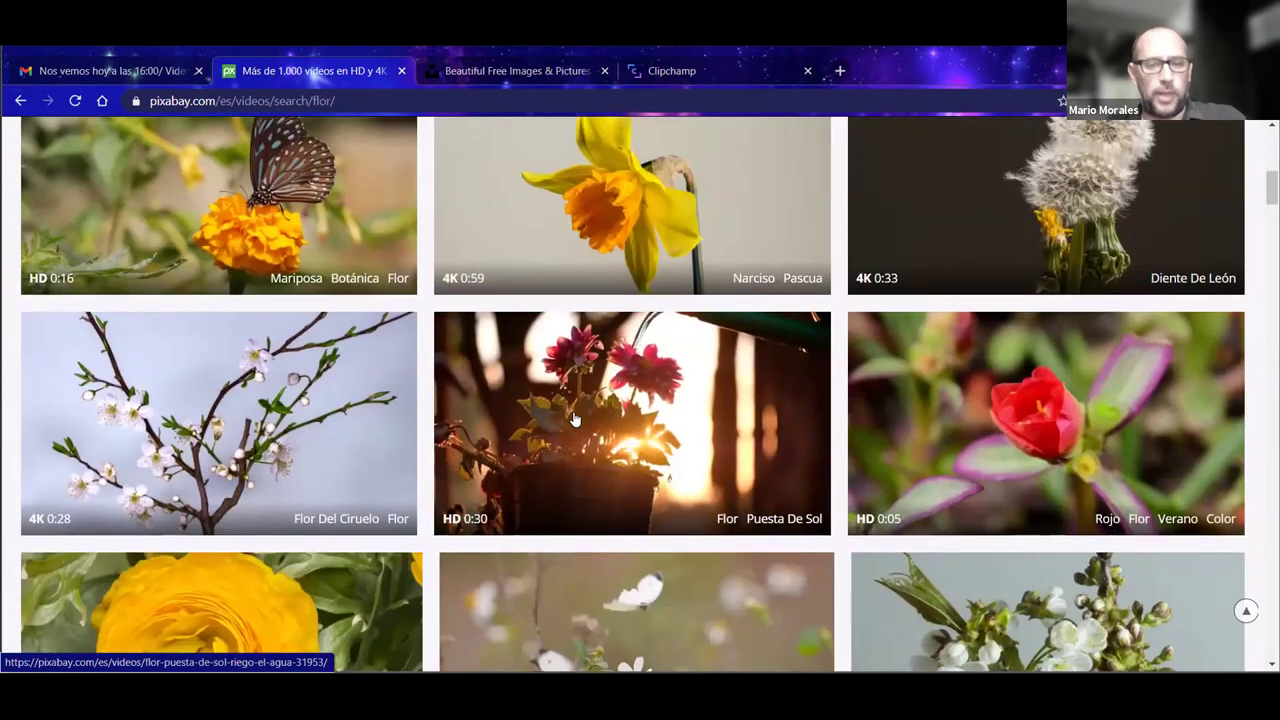
{"action": "scroll", "coordinate": [575, 419], "scroll_direction": "down", "scroll_amount": 2}
{"action": "scroll", "coordinate": [575, 419], "scroll_direction": "down", "scroll_amount": 4}
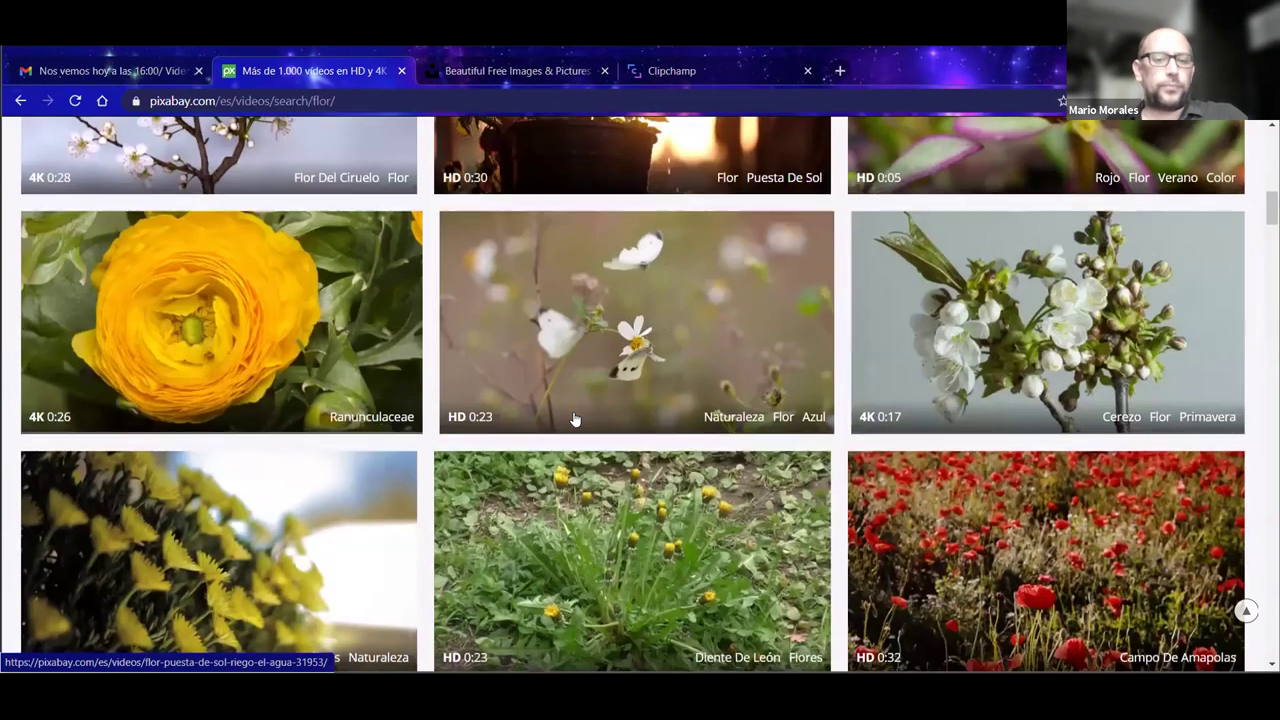
{"action": "scroll", "coordinate": [575, 419], "scroll_direction": "down", "scroll_amount": 7}
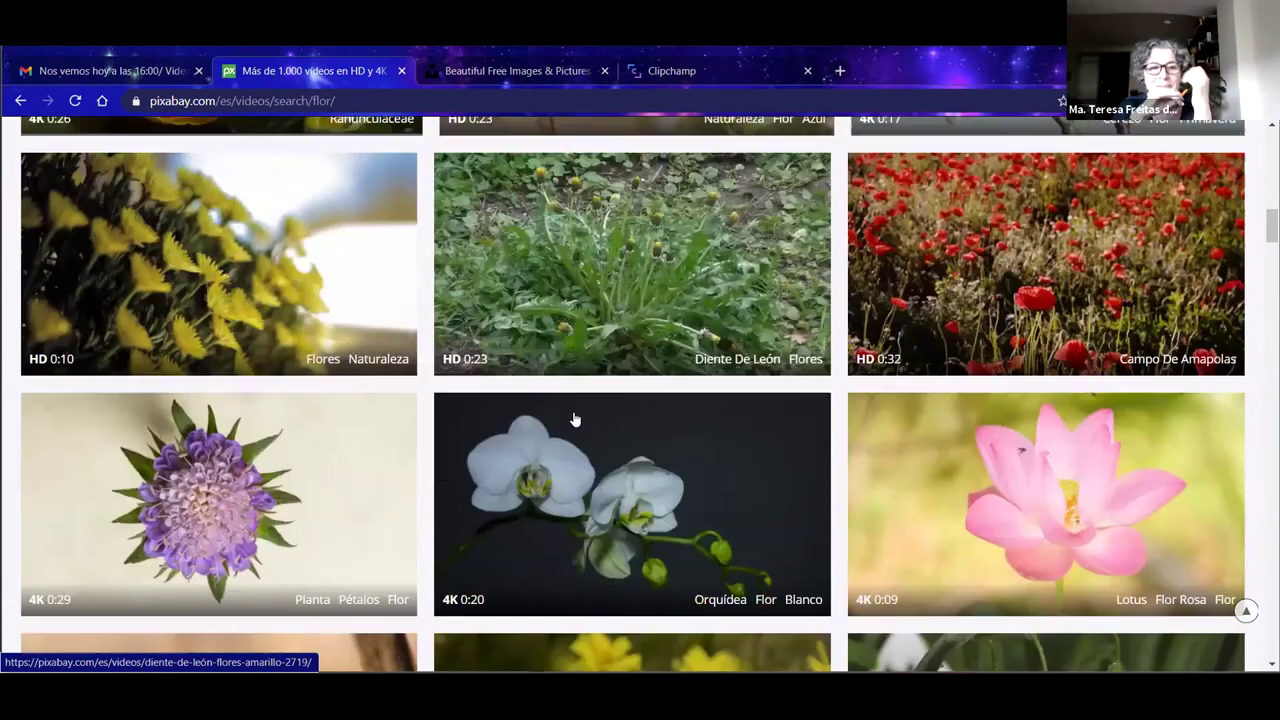
{"action": "scroll", "coordinate": [575, 419], "scroll_direction": "down", "scroll_amount": 5}
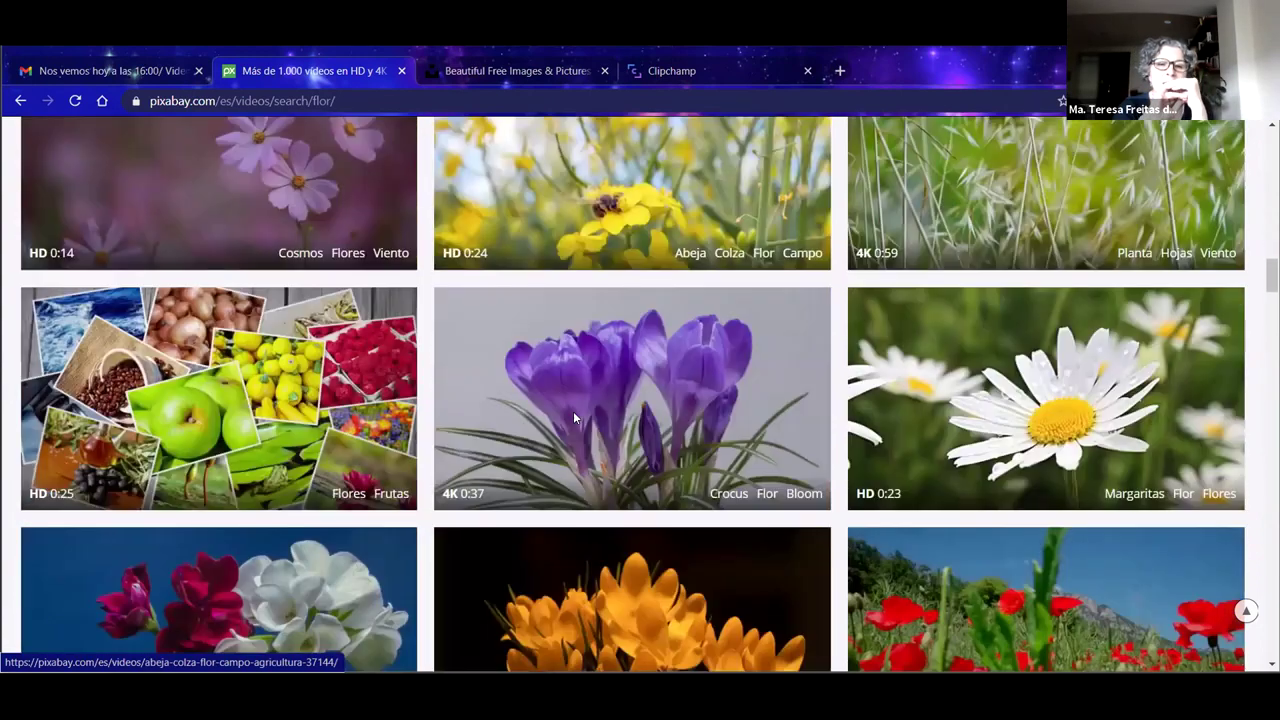
{"action": "scroll", "coordinate": [575, 419], "scroll_direction": "up", "scroll_amount": 20}
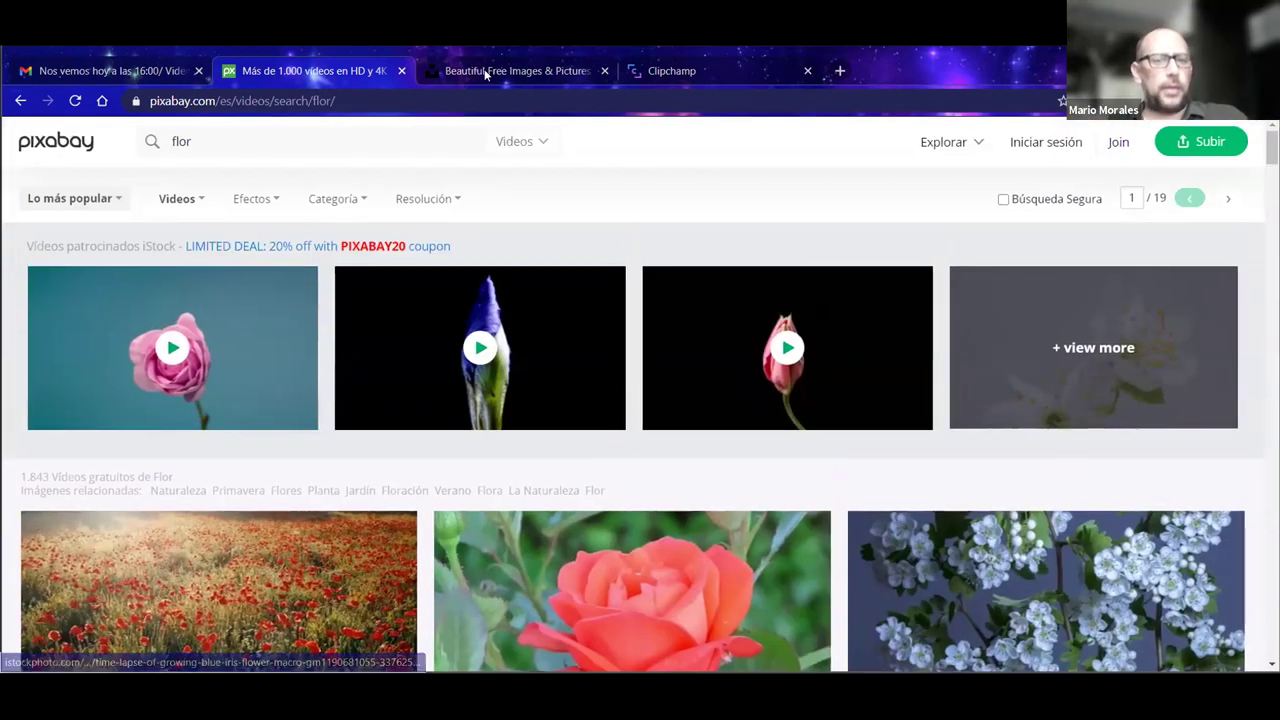
Step: Compare the Pixabay results page with the Unsplash home page, pointing out the unsplash.com address and its photo search
{"action": "left_click", "coordinate": [489, 72]}
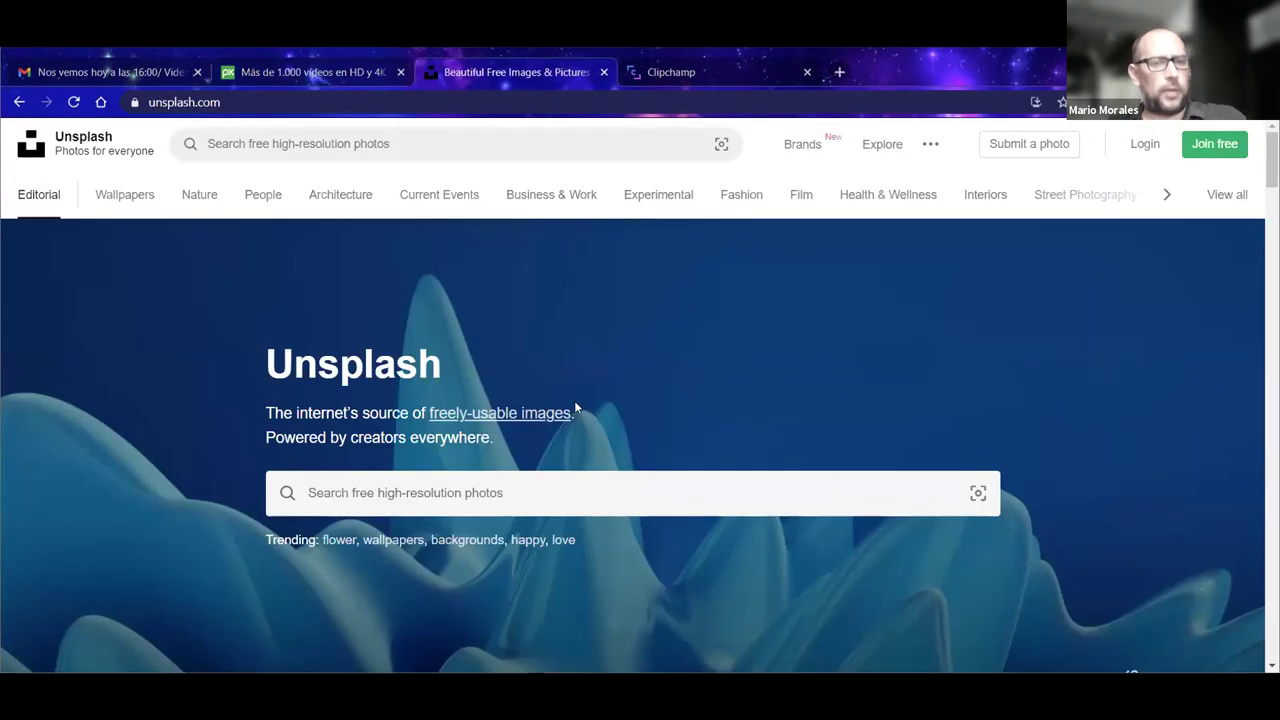
{"action": "left_click", "coordinate": [290, 75]}
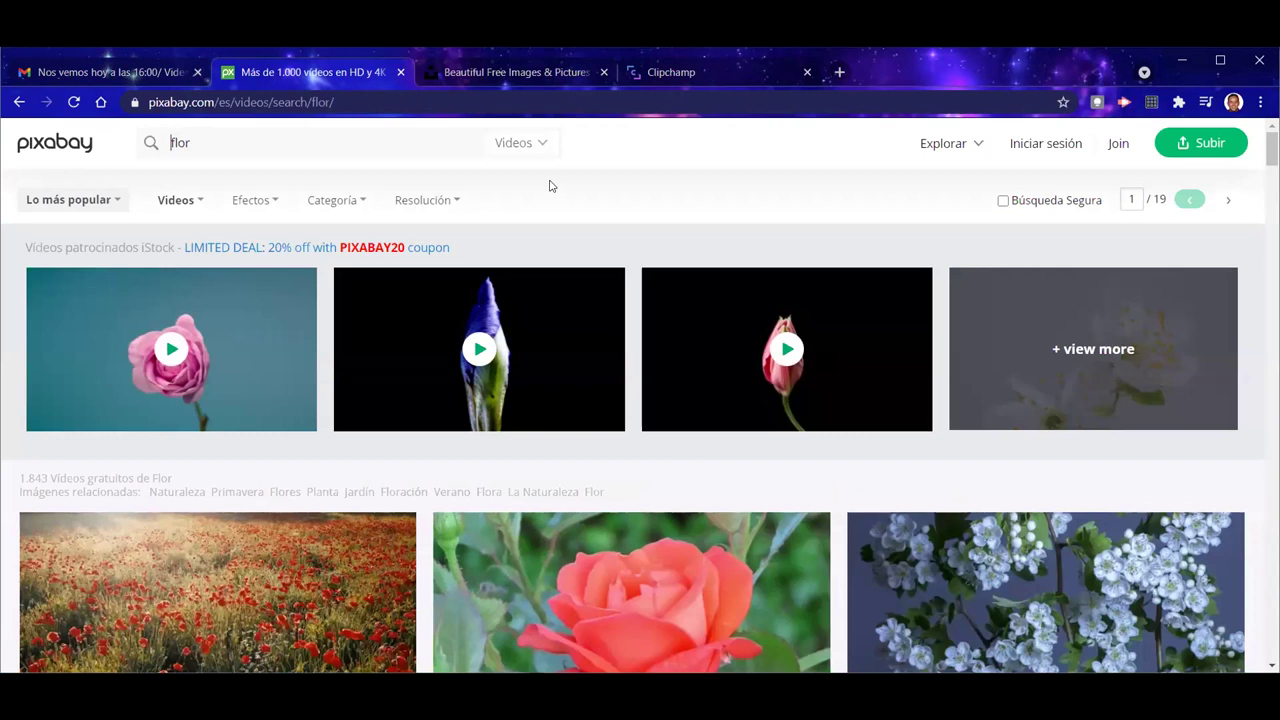
{"action": "left_click", "coordinate": [486, 73]}
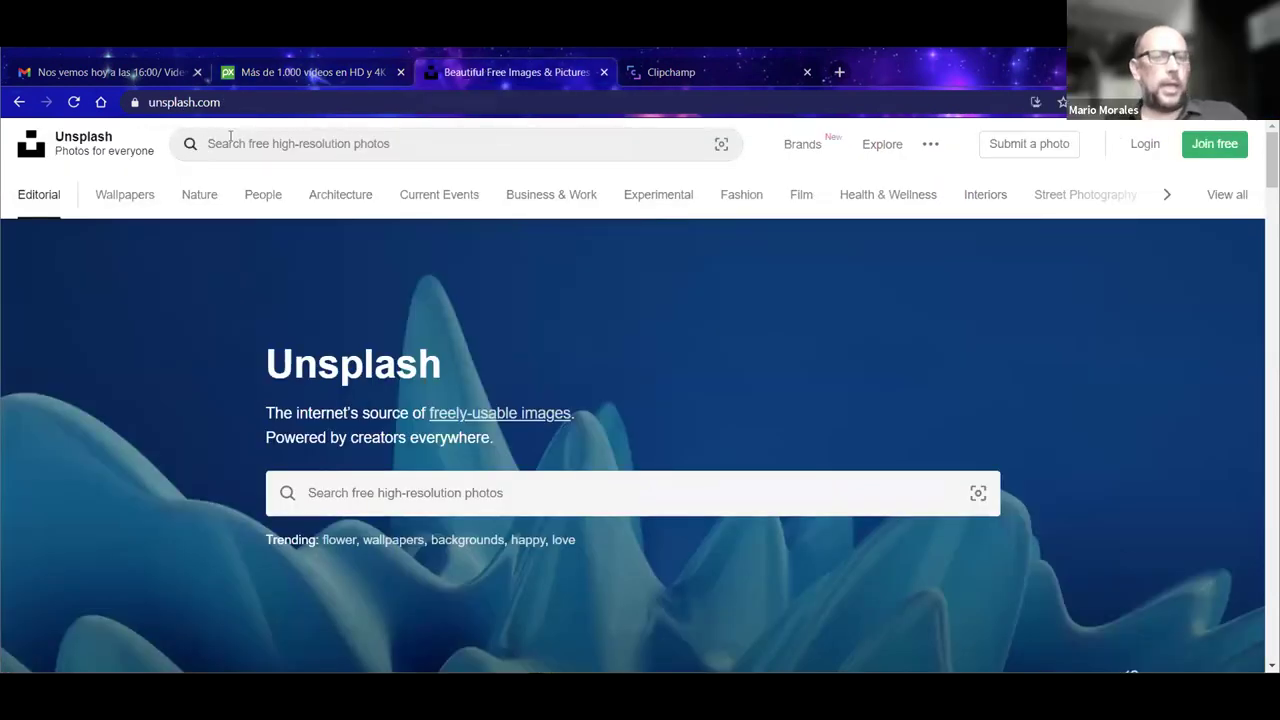
{"action": "left_click", "coordinate": [269, 102]}
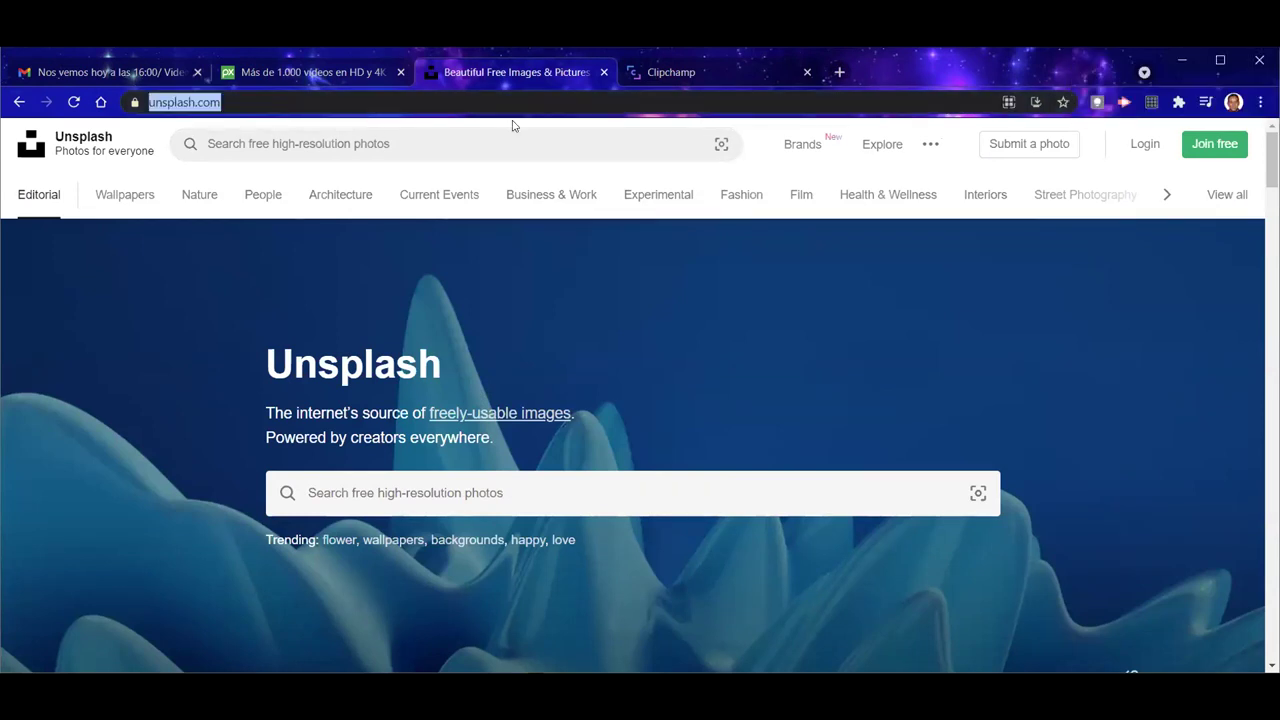
{"action": "left_click", "coordinate": [601, 285]}
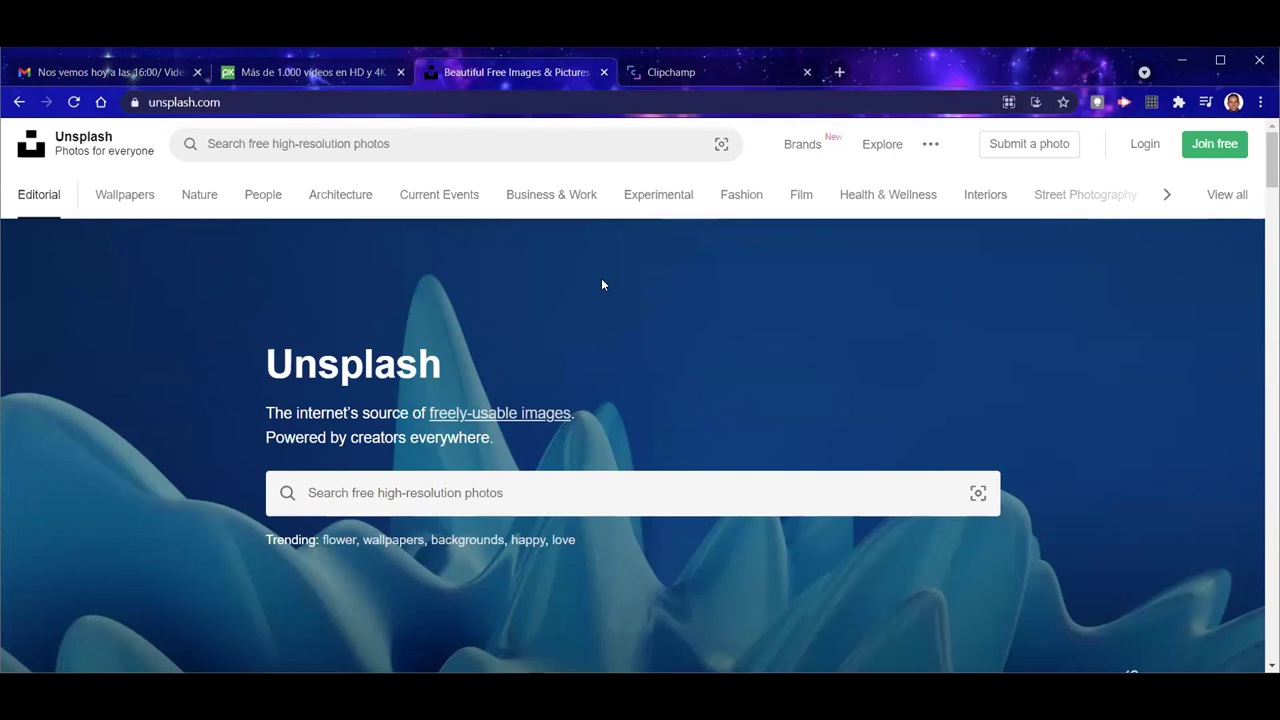
{"action": "left_click", "coordinate": [602, 500]}
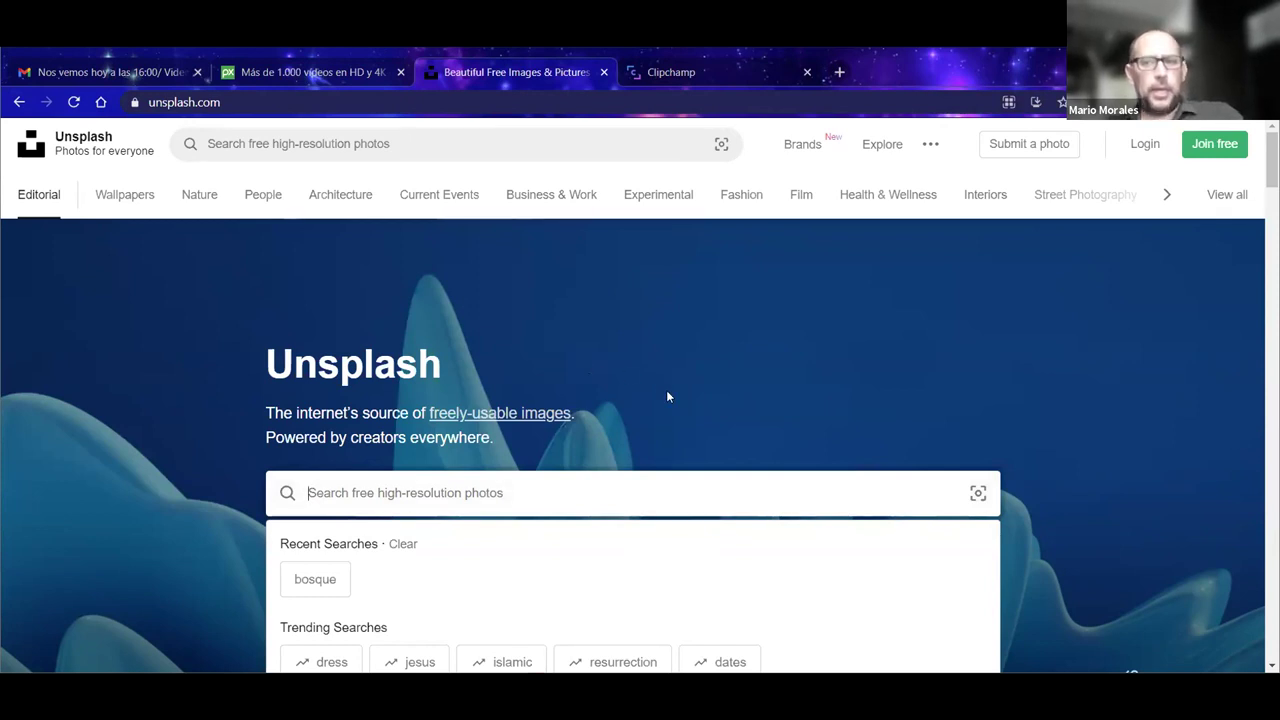
{"action": "left_click", "coordinate": [430, 102]}
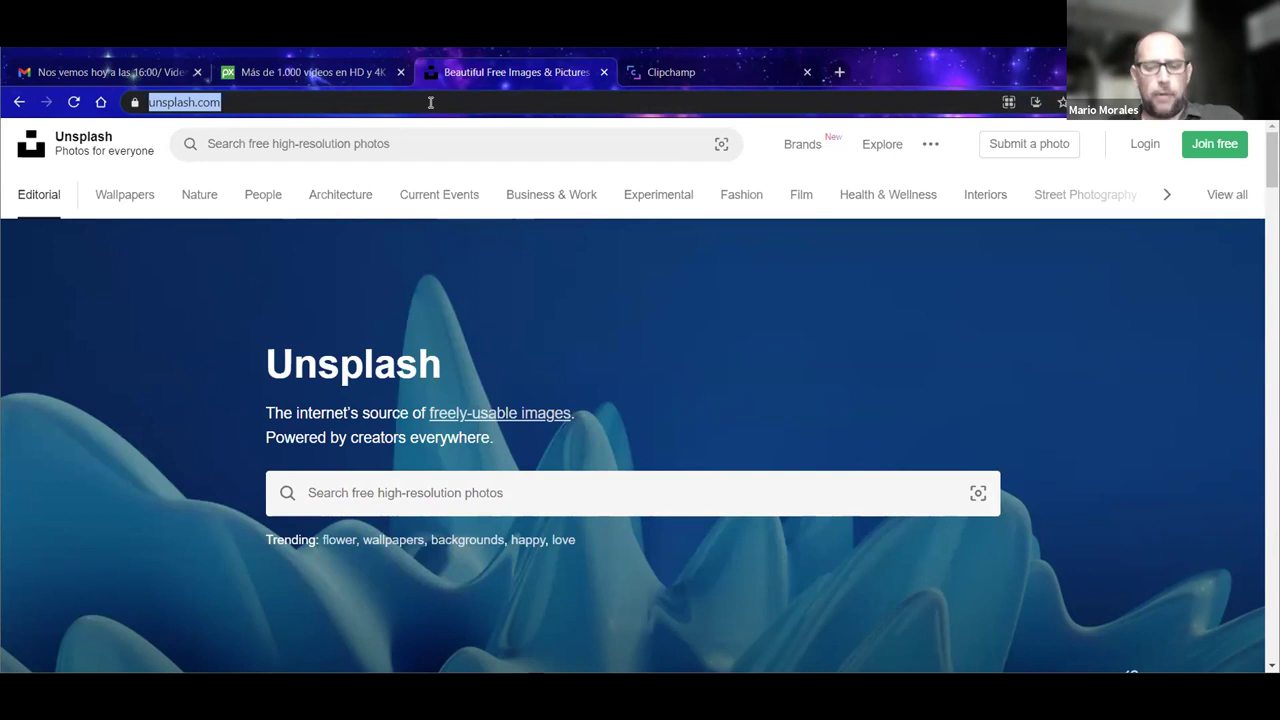
{"action": "left_click", "coordinate": [356, 101]}
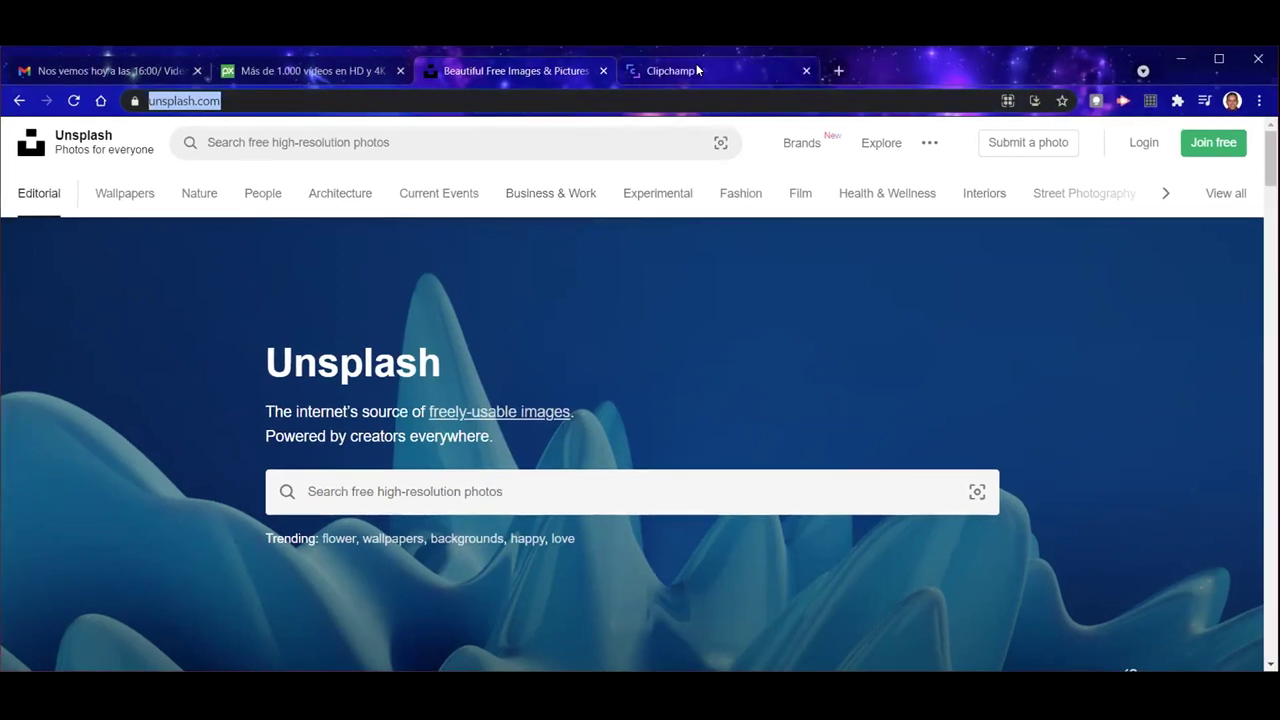
Step: Switch to Clipchamp and try several picture-in-picture sizes for the bear clip, ending at the smallest
{"action": "left_click", "coordinate": [697, 70]}
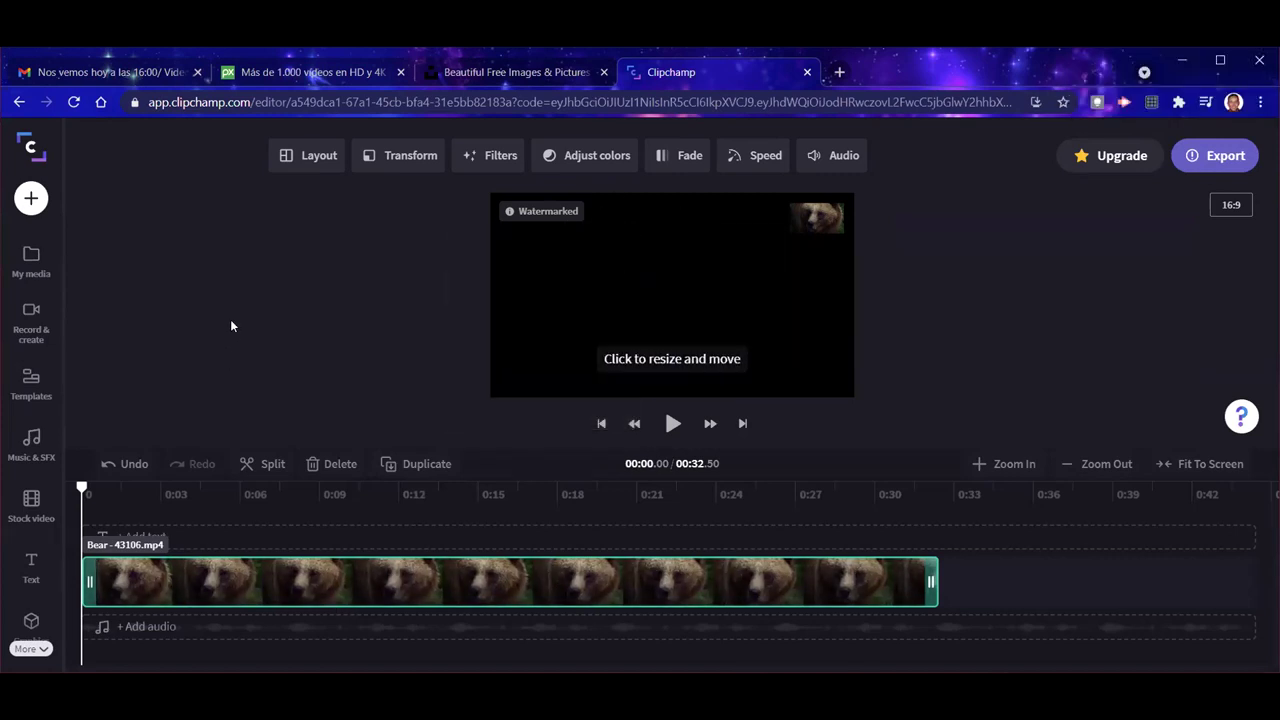
{"action": "left_click", "coordinate": [312, 160]}
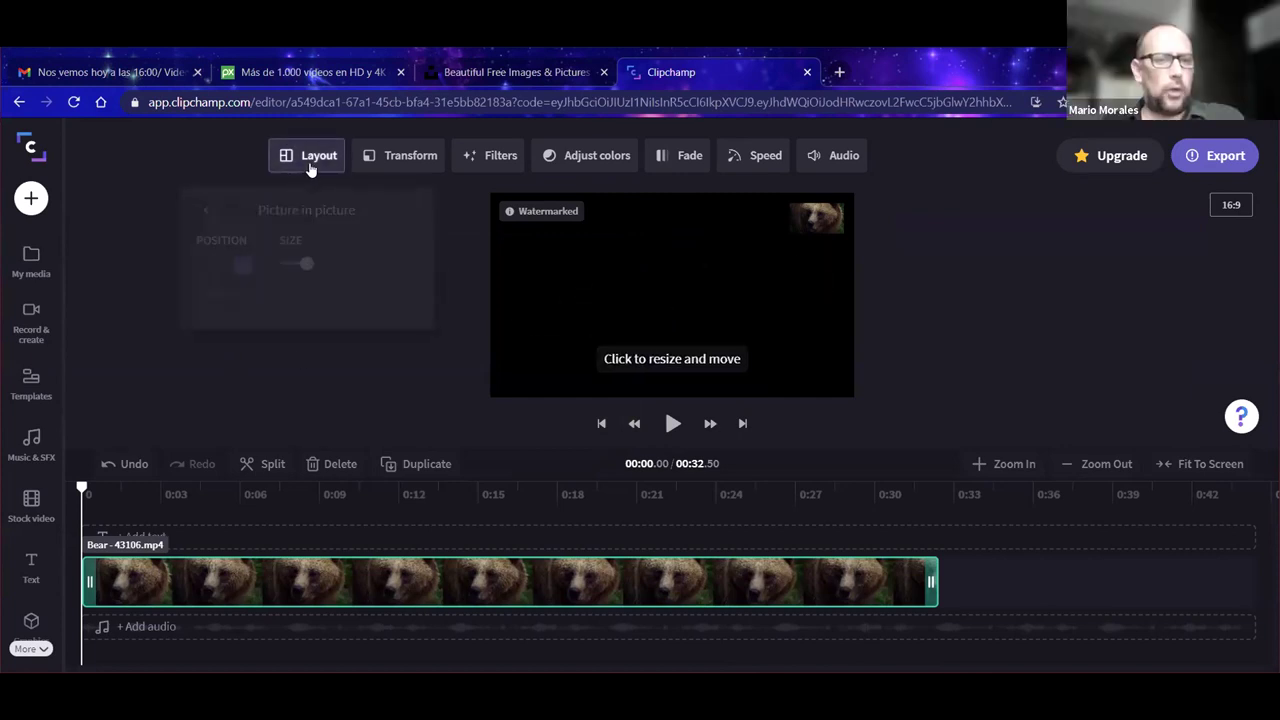
{"action": "mouse_move", "coordinate": [304, 264]}
{"action": "left_mouse_down"}
{"action": "mouse_move", "coordinate": [289, 264]}
{"action": "mouse_move", "coordinate": [420, 268]}
{"action": "mouse_move", "coordinate": [286, 271]}
{"action": "left_mouse_up"}
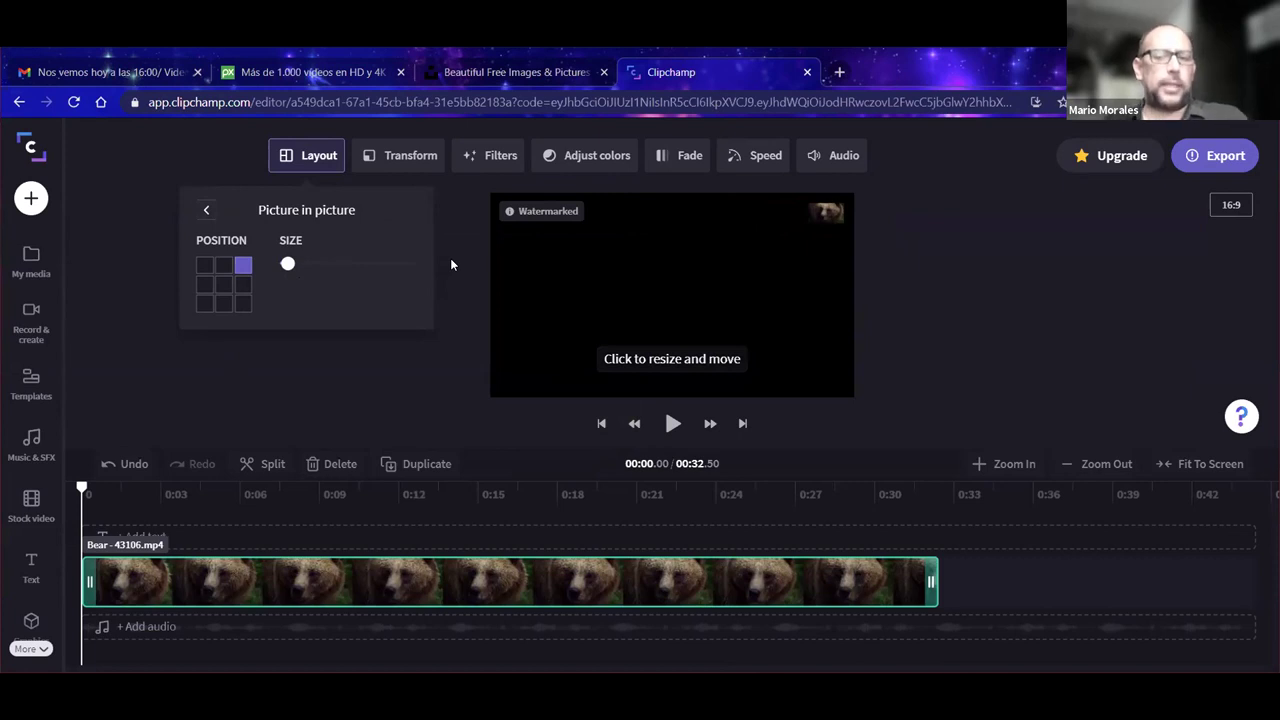
{"action": "left_click_drag", "start_coordinate": [287, 263], "coordinate": [441, 263]}
{"action": "left_click_drag", "start_coordinate": [300, 268], "coordinate": [281, 264]}
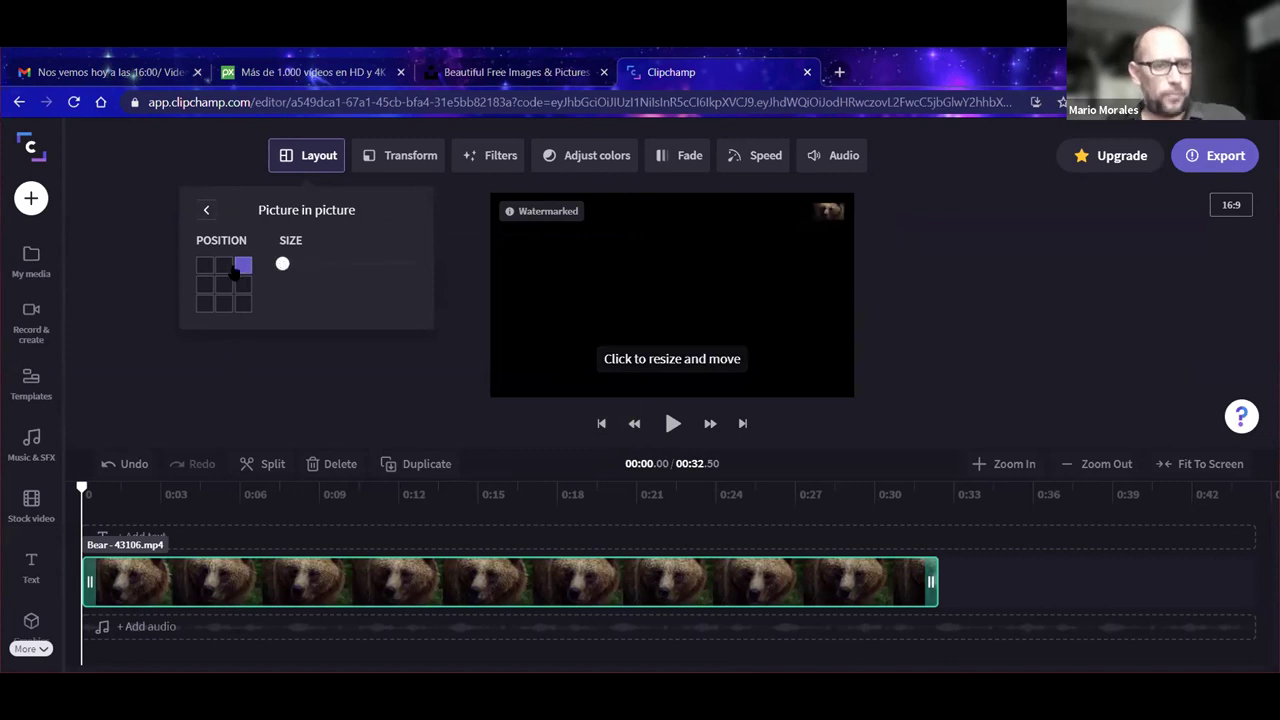
Step: Move the picture-in-picture bear clip to the centre of the frame, enlarge it to the maximum size and shrink it again
{"action": "left_click", "coordinate": [223, 265]}
{"action": "left_click", "coordinate": [236, 289]}
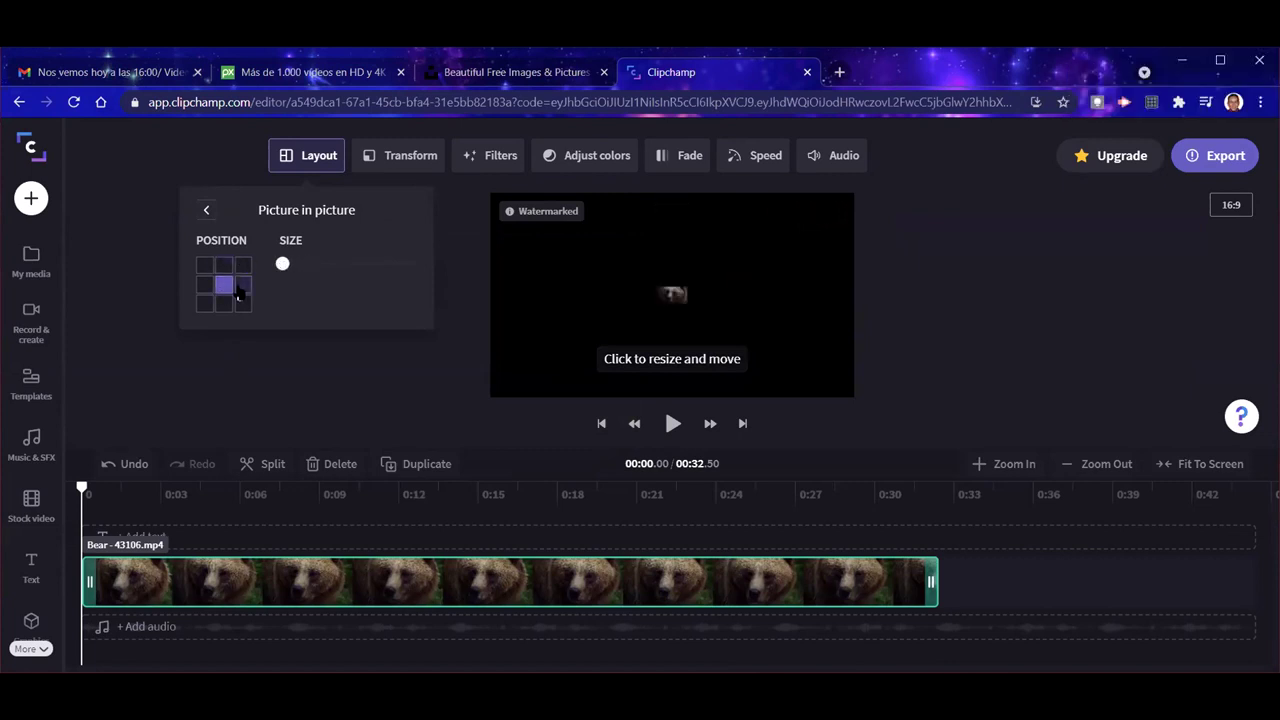
{"action": "left_click_drag", "start_coordinate": [283, 264], "coordinate": [417, 264]}
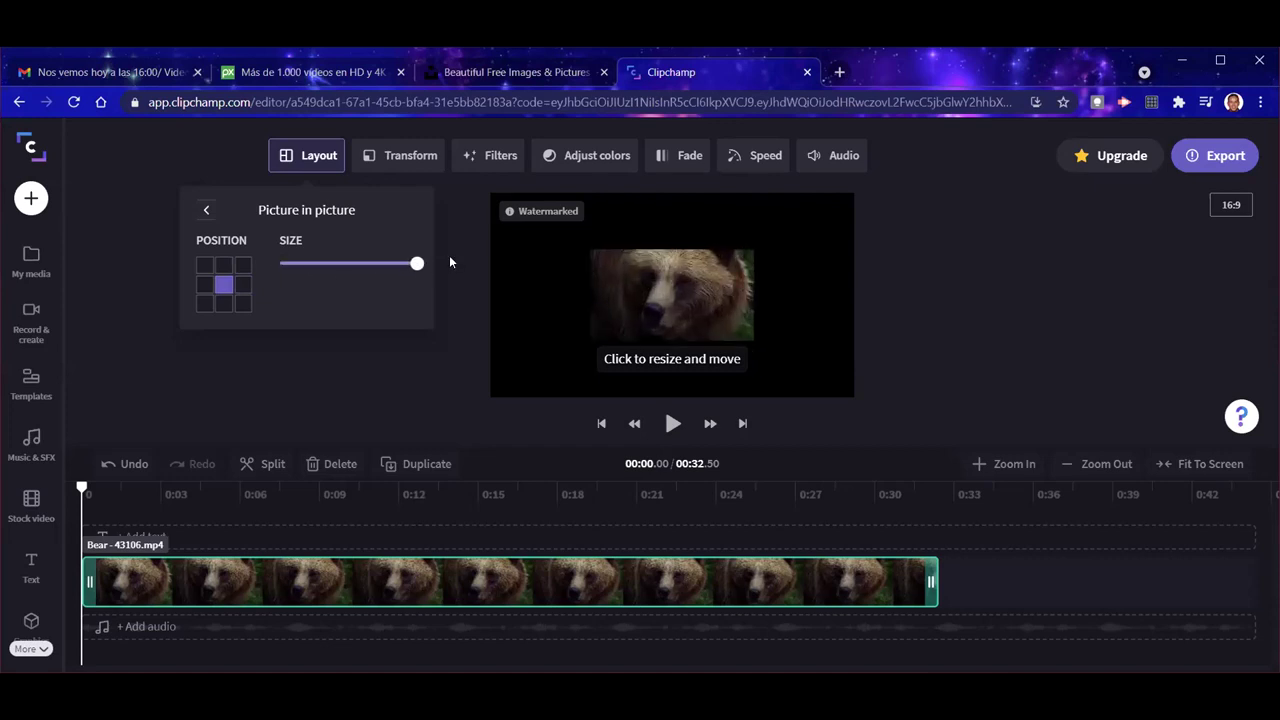
{"action": "left_click_drag", "start_coordinate": [323, 271], "coordinate": [298, 264]}
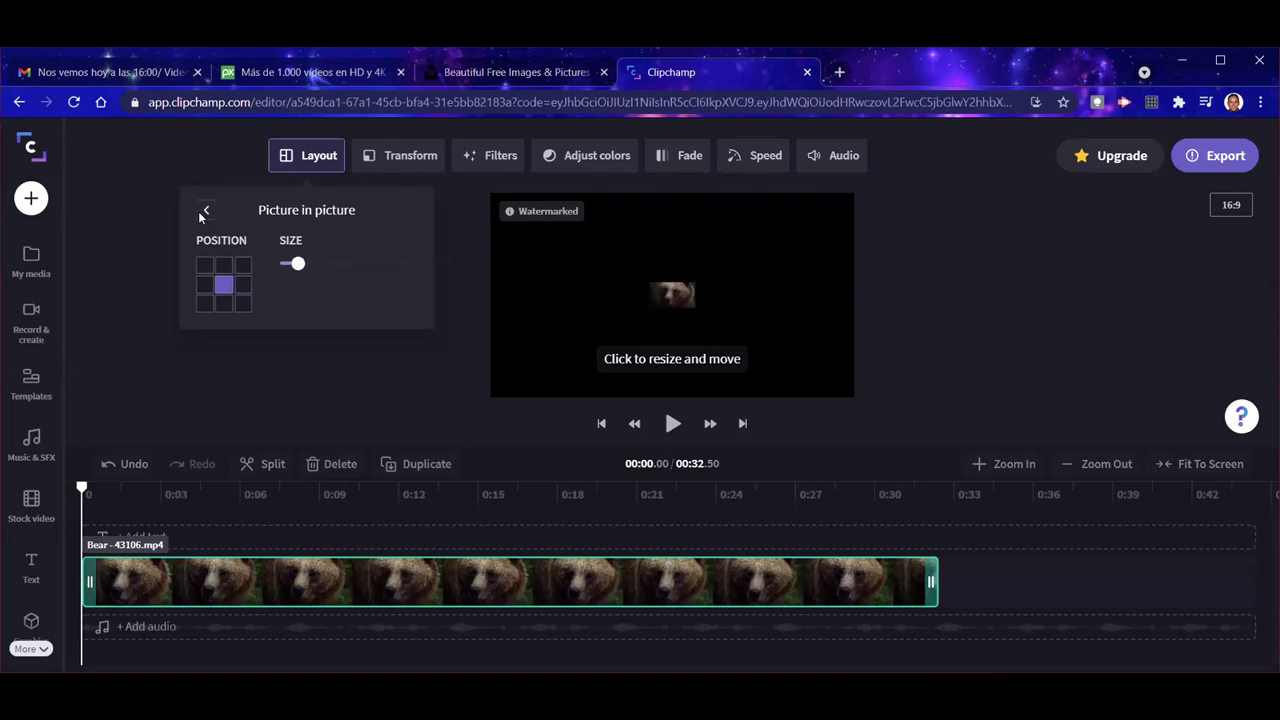
Step: Remove the picture-in-picture layout from the bear clip and reapply it with its default position and size
{"action": "left_click", "coordinate": [201, 214]}
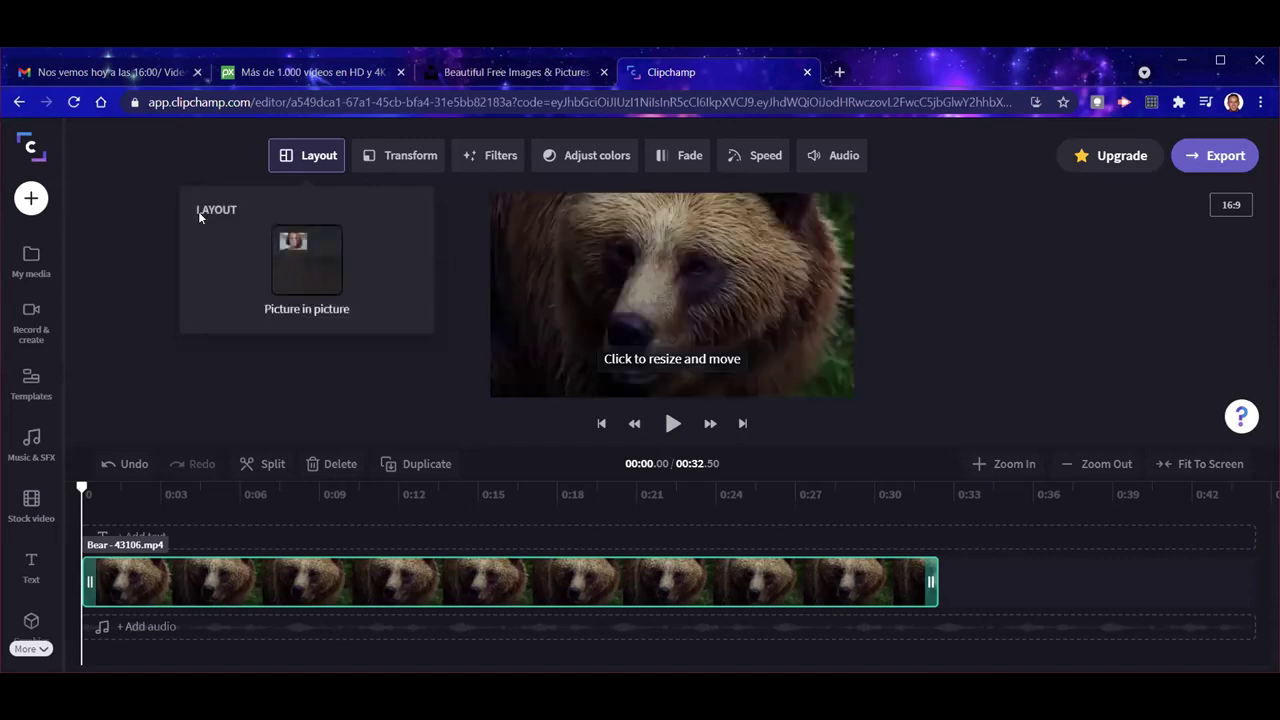
{"action": "left_click", "coordinate": [320, 265]}
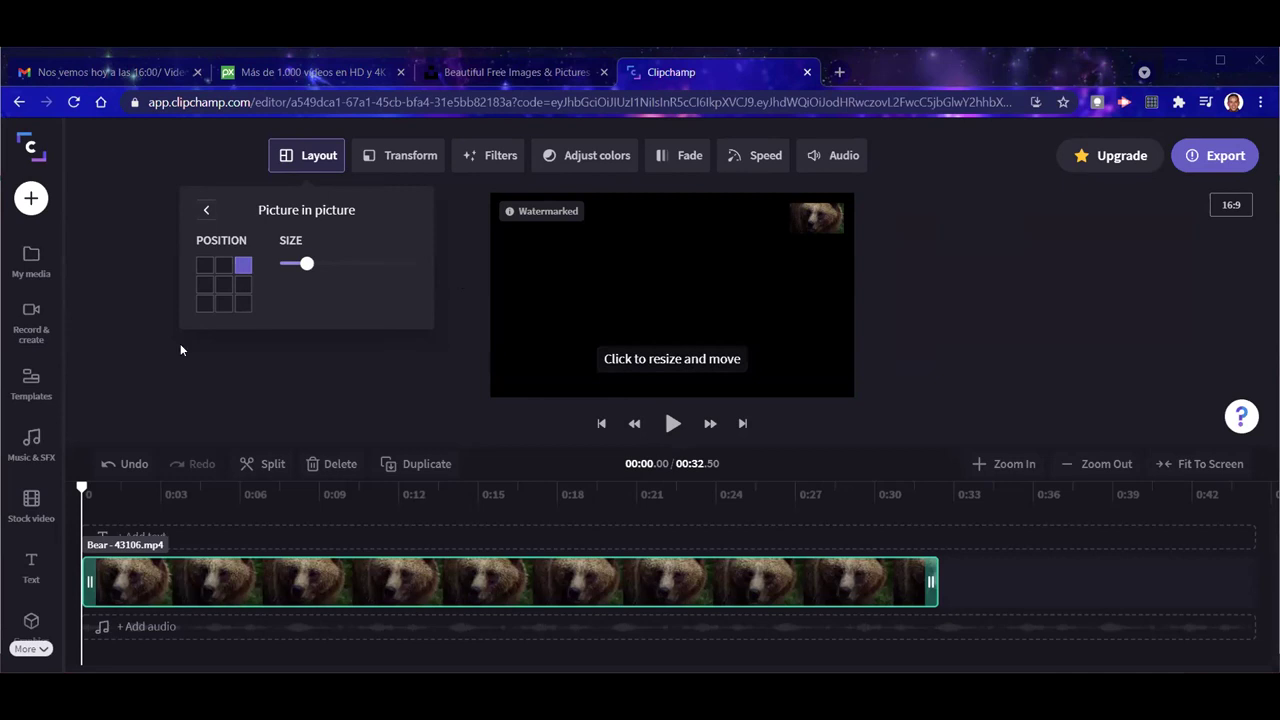
{"action": "left_click", "coordinate": [229, 378]}
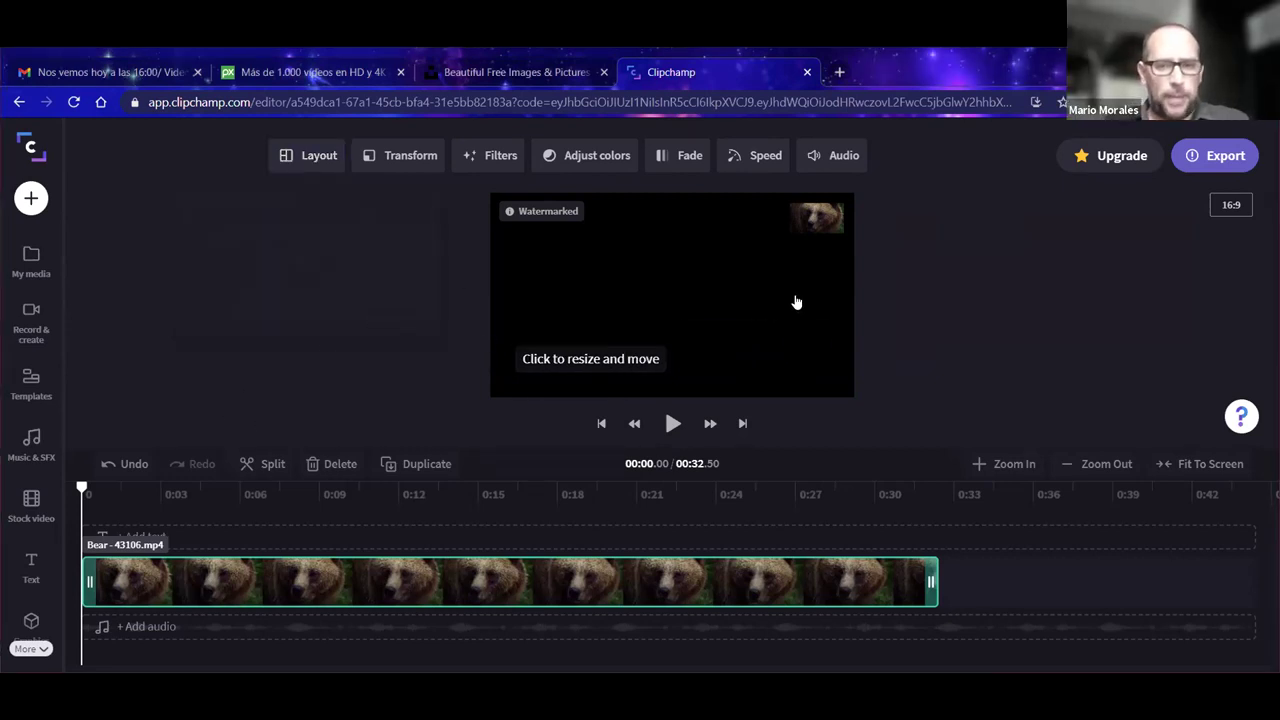
Step: Enlarge the picture-in-picture bear clip to just over half the frame's width and move it into the frame's upper-left corner
{"action": "left_click", "coordinate": [815, 222]}
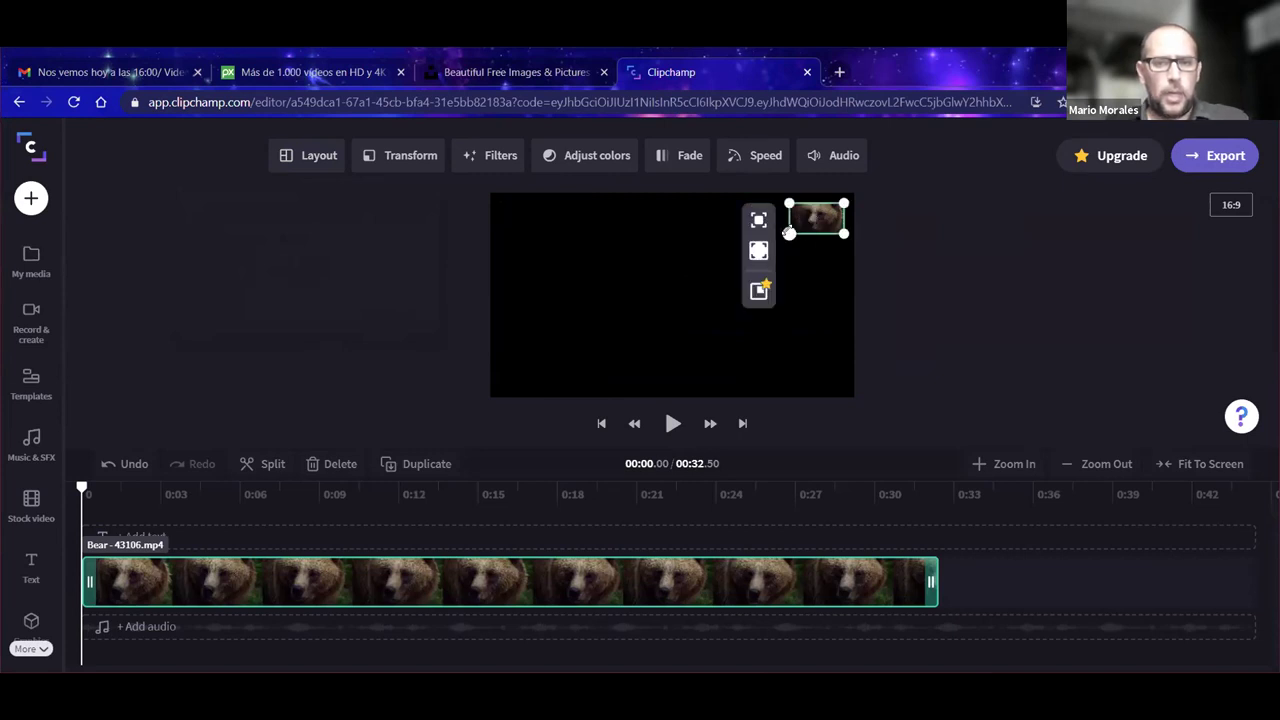
{"action": "left_click", "coordinate": [646, 260]}
{"action": "left_click", "coordinate": [818, 228]}
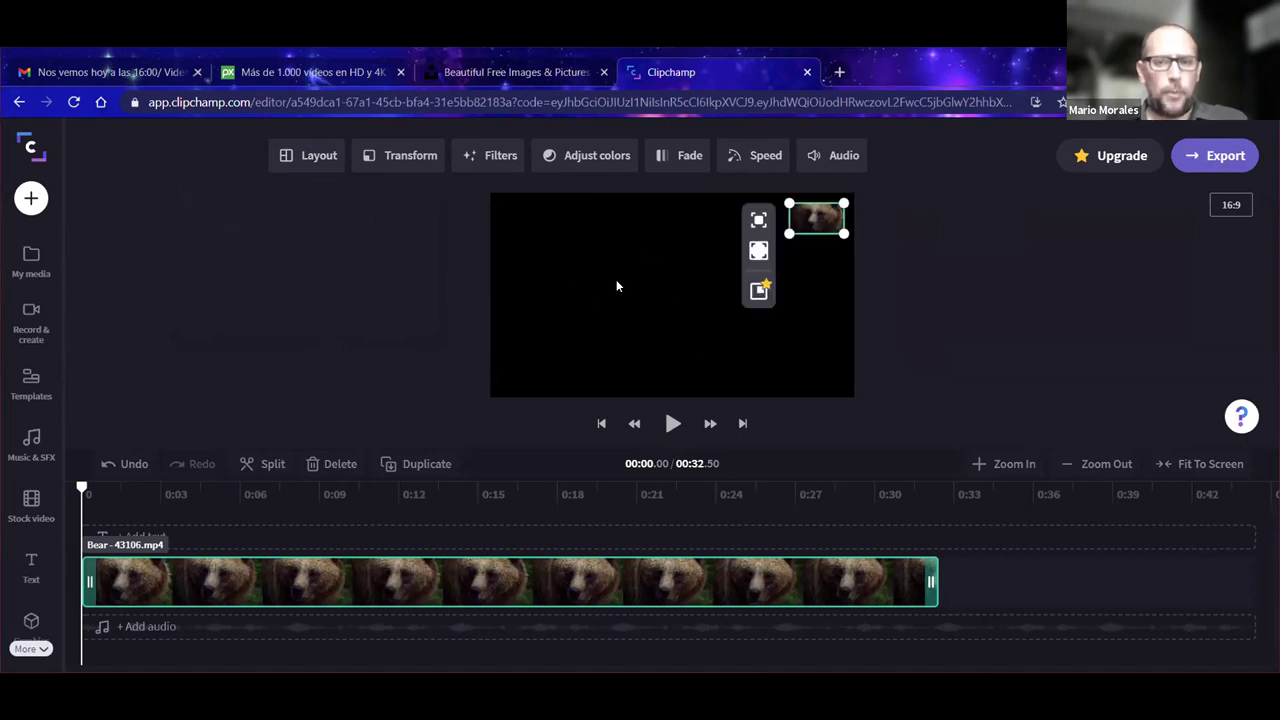
{"action": "left_click_drag", "start_coordinate": [788, 234], "coordinate": [742, 252]}
{"action": "left_click_drag", "start_coordinate": [830, 220], "coordinate": [623, 256]}
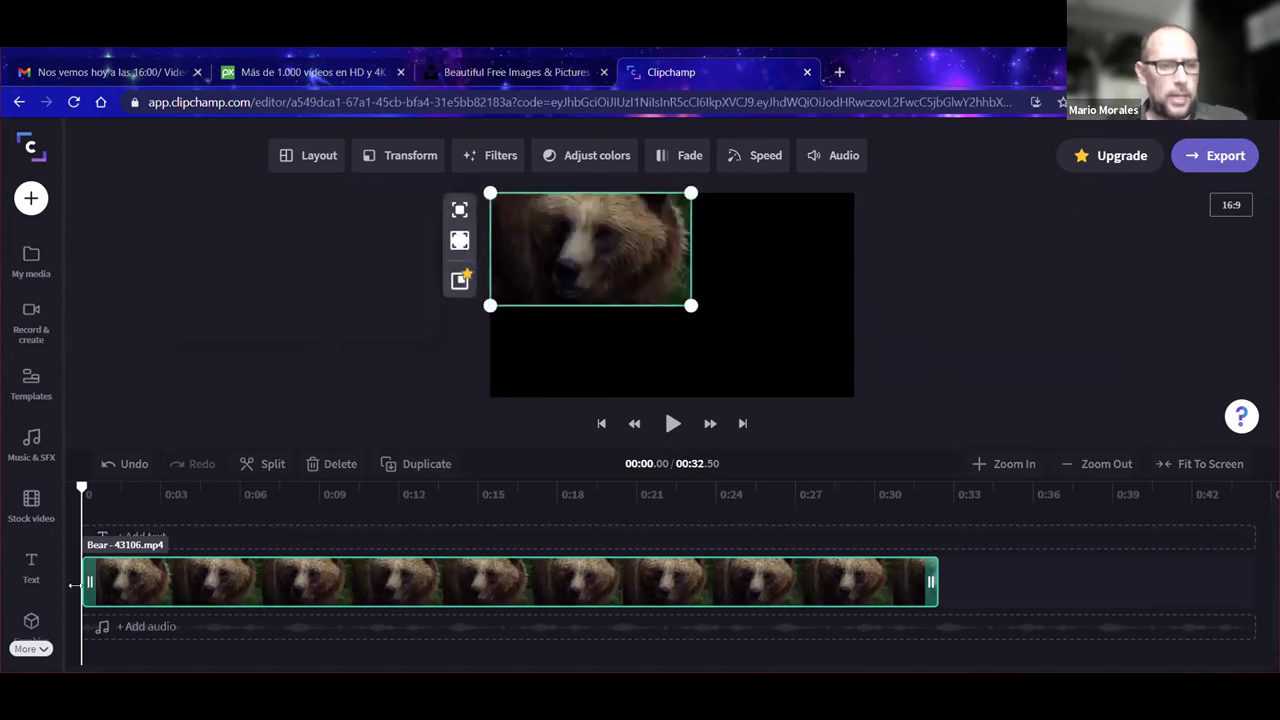
Step: Enlarge the bear clip to about three quarters of the frame's width, keeping it in the upper-left corner
{"action": "left_click", "coordinate": [277, 300]}
{"action": "left_click", "coordinate": [606, 263]}
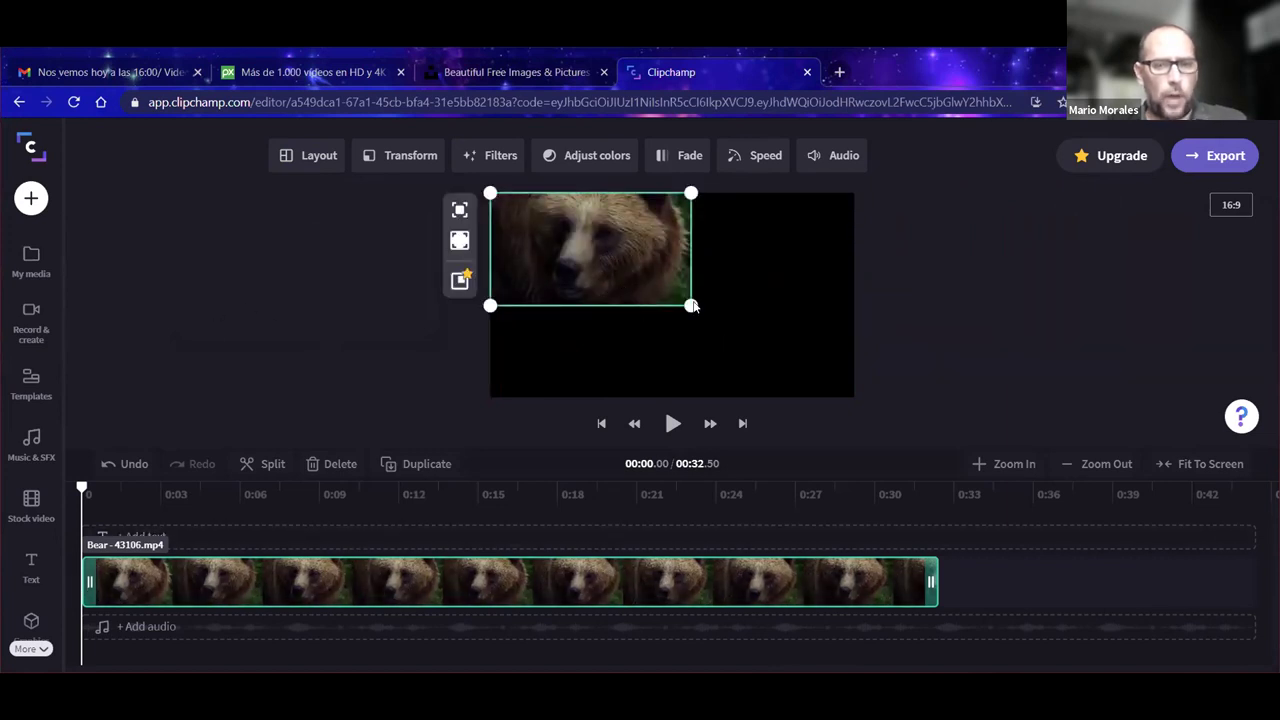
{"action": "left_click_drag", "start_coordinate": [691, 305], "coordinate": [710, 320]}
{"action": "left_click_drag", "start_coordinate": [550, 240], "coordinate": [591, 254]}
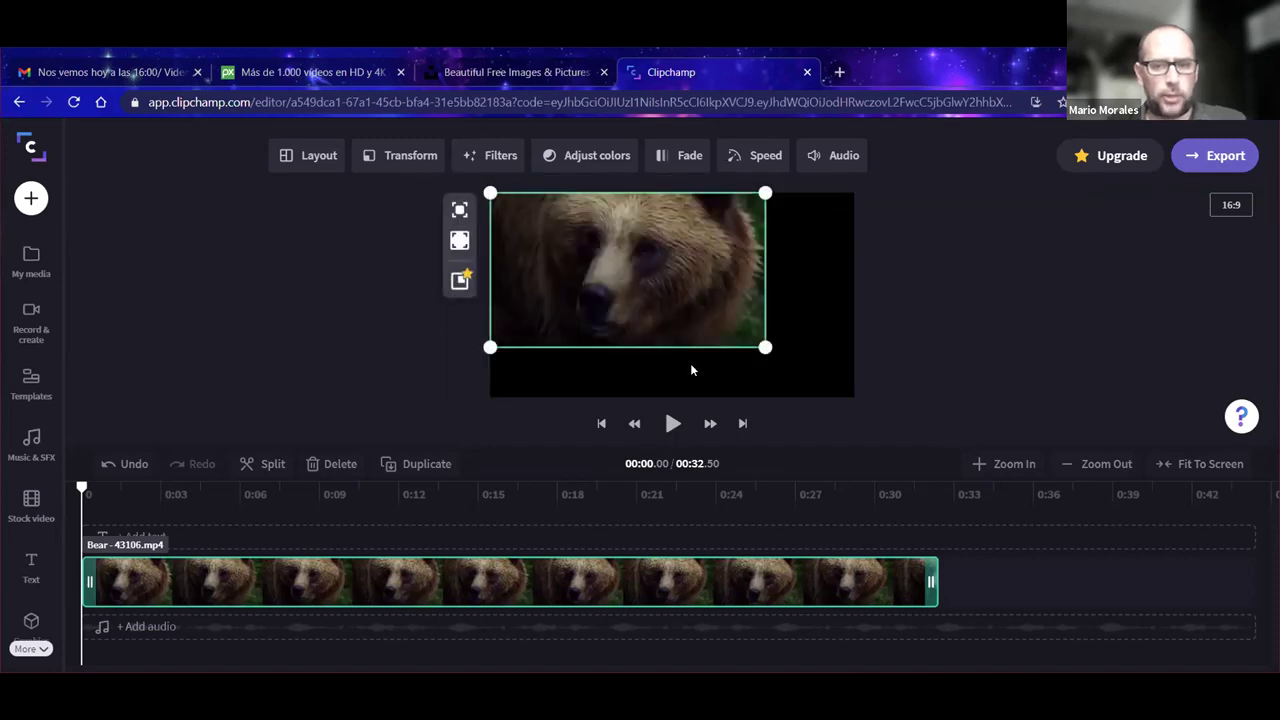
{"action": "left_click", "coordinate": [228, 341]}
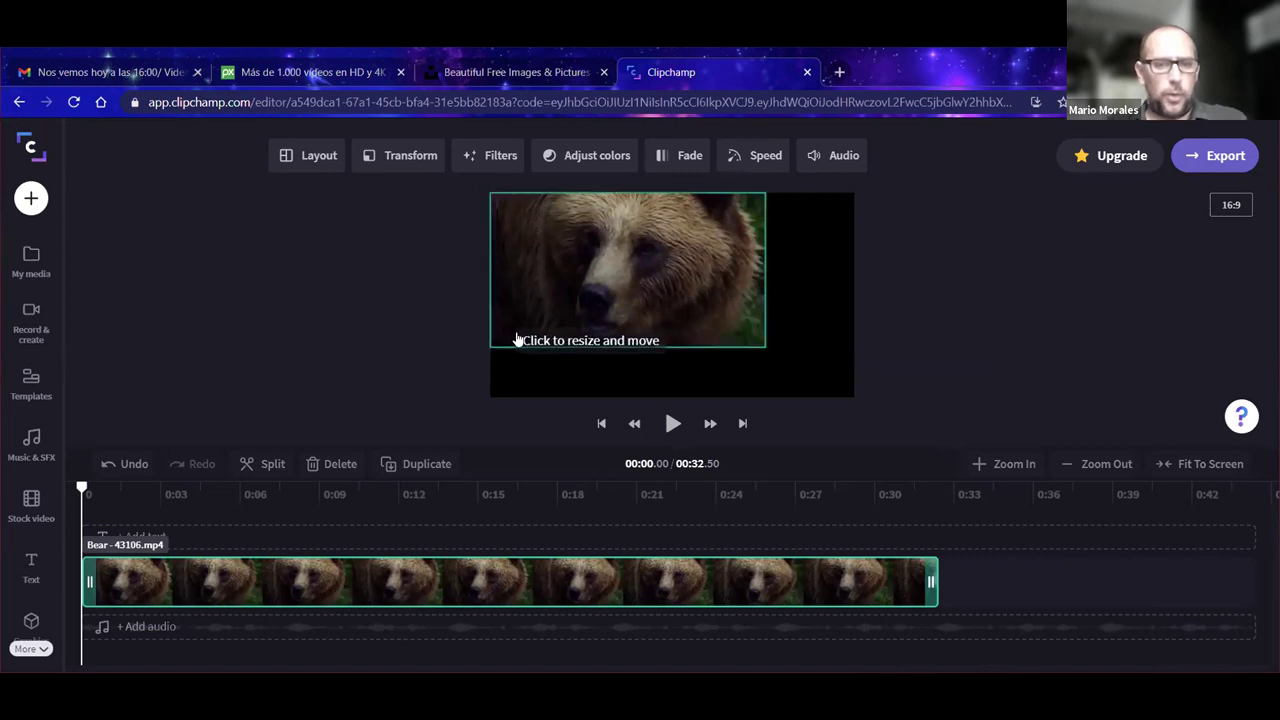
Step: Check the Layout options and play about the first 11 seconds of the bear video in the preview
{"action": "left_click", "coordinate": [320, 160]}
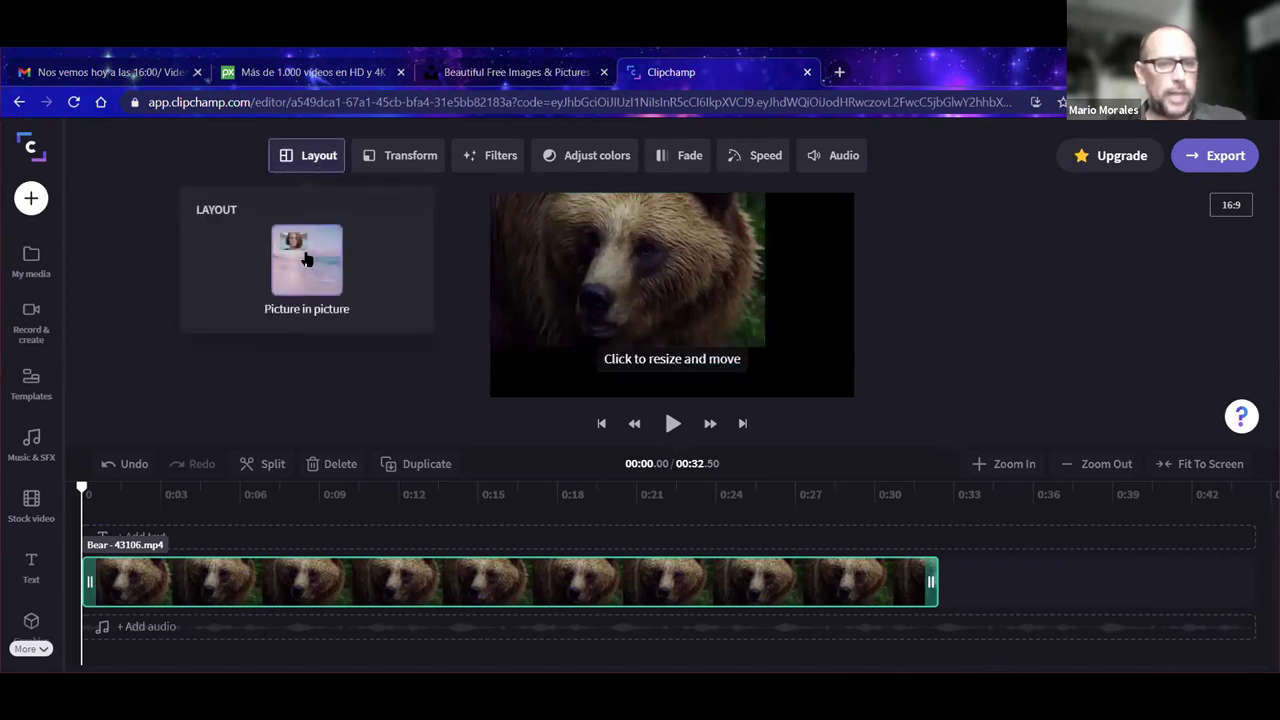
{"action": "left_click", "coordinate": [449, 220]}
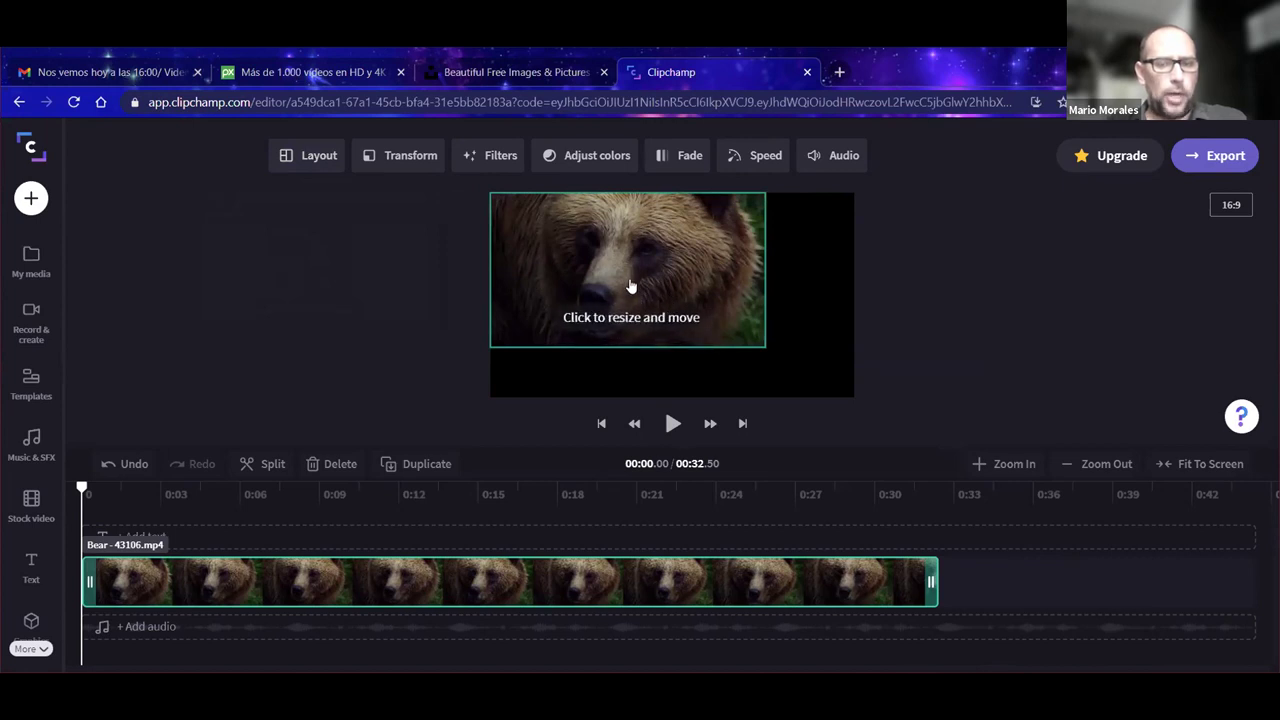
{"action": "left_click", "coordinate": [672, 423]}
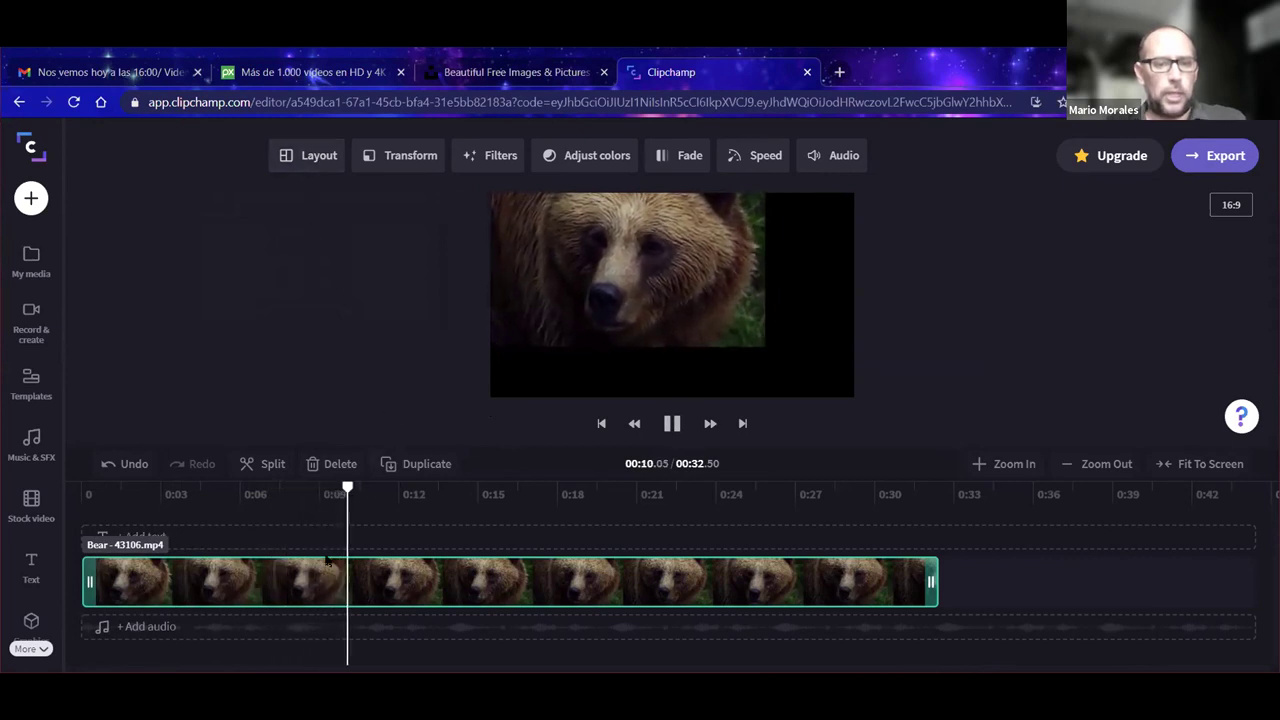
{"action": "left_click", "coordinate": [674, 423]}
Step: Stretch the bear clip to cover the whole frame and align it exactly with the fill and Fit to center options
{"action": "left_click_drag", "start_coordinate": [757, 339], "coordinate": [845, 386]}
{"action": "left_click_drag", "start_coordinate": [535, 218], "coordinate": [488, 191]}
{"action": "left_click", "coordinate": [350, 314]}
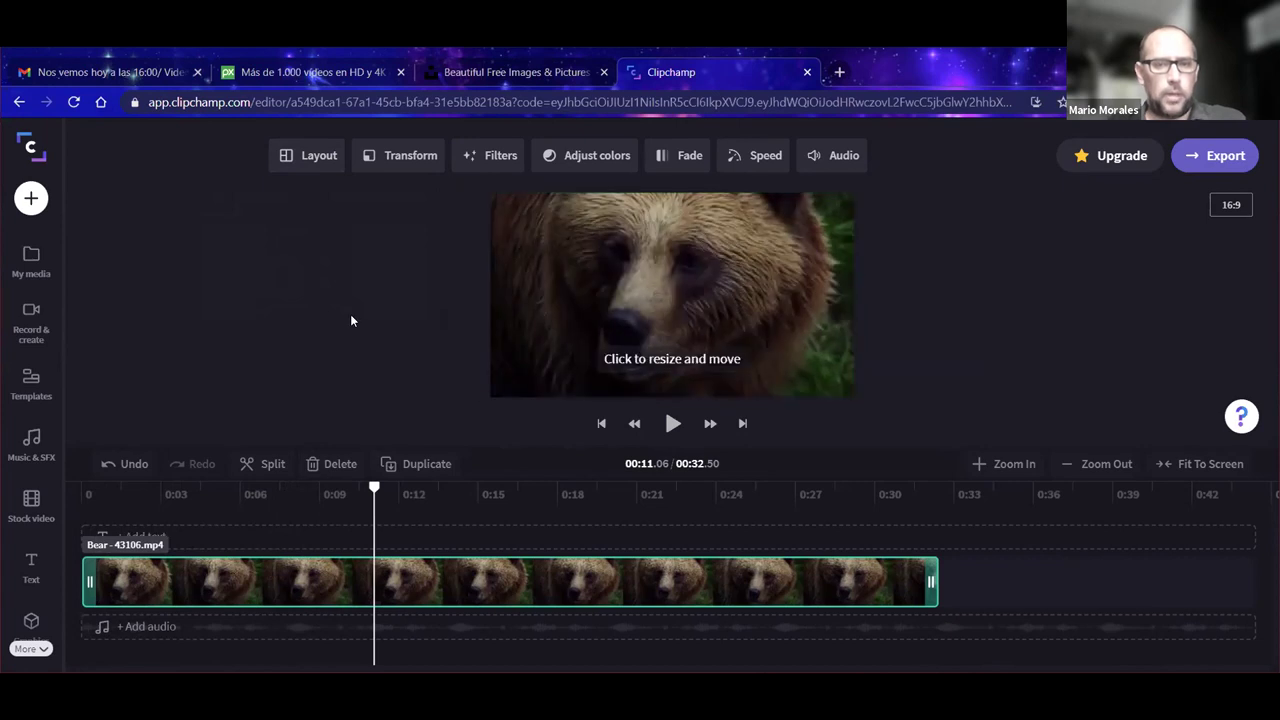
{"action": "left_click", "coordinate": [640, 271]}
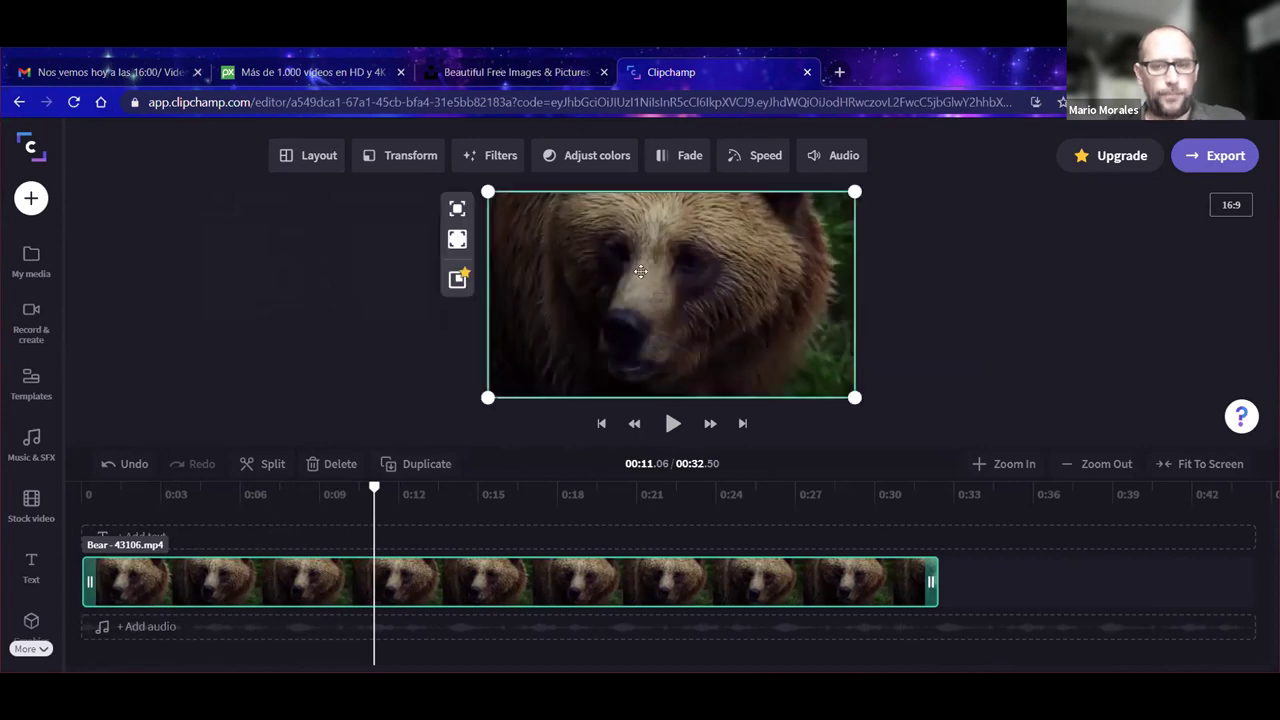
{"action": "left_click", "coordinate": [459, 243]}
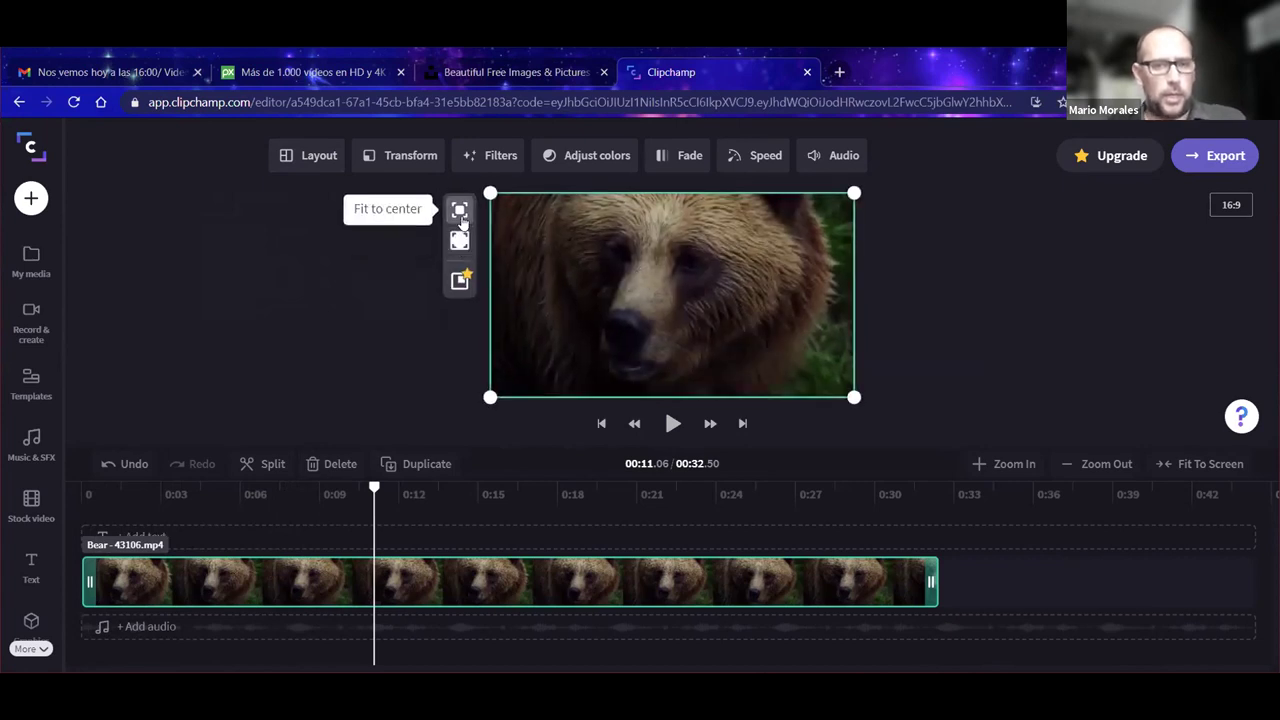
{"action": "left_click", "coordinate": [460, 214]}
{"action": "left_click", "coordinate": [383, 323]}
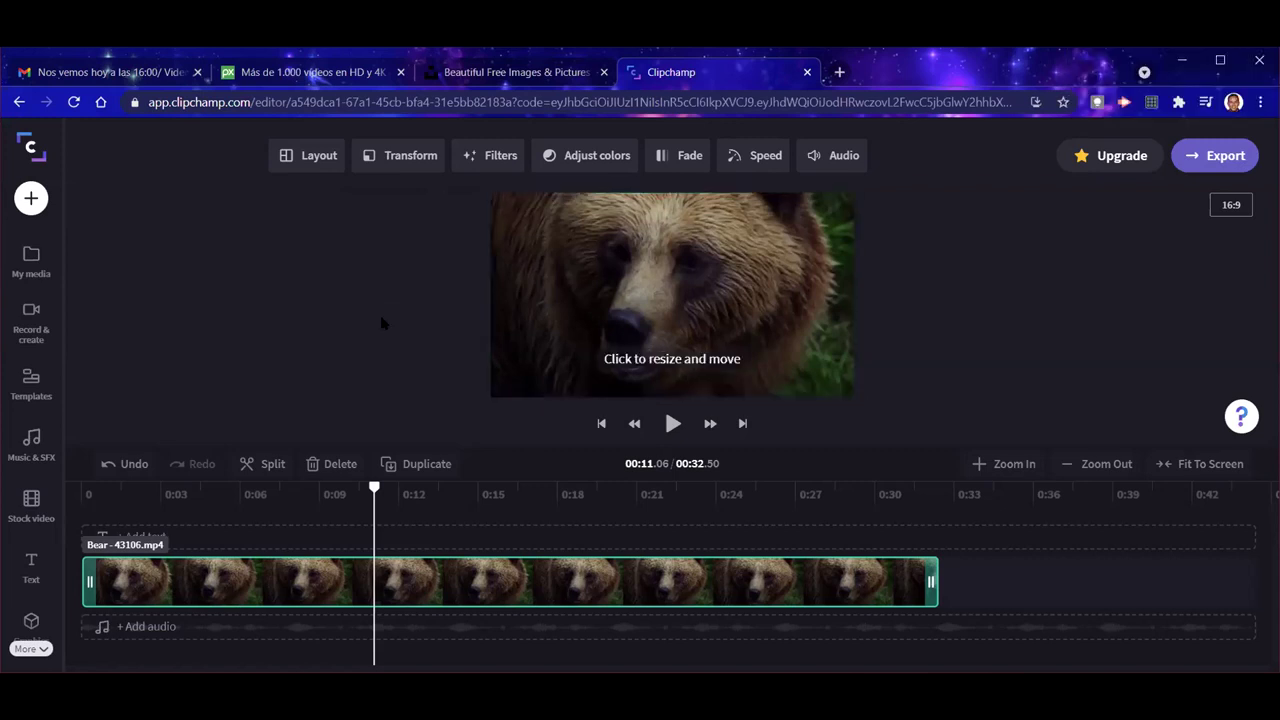
Step: Return the playhead to the start of the timeline and apply Crop to fill to the bear clip
{"action": "left_click", "coordinate": [88, 516]}
{"action": "left_click", "coordinate": [82, 516]}
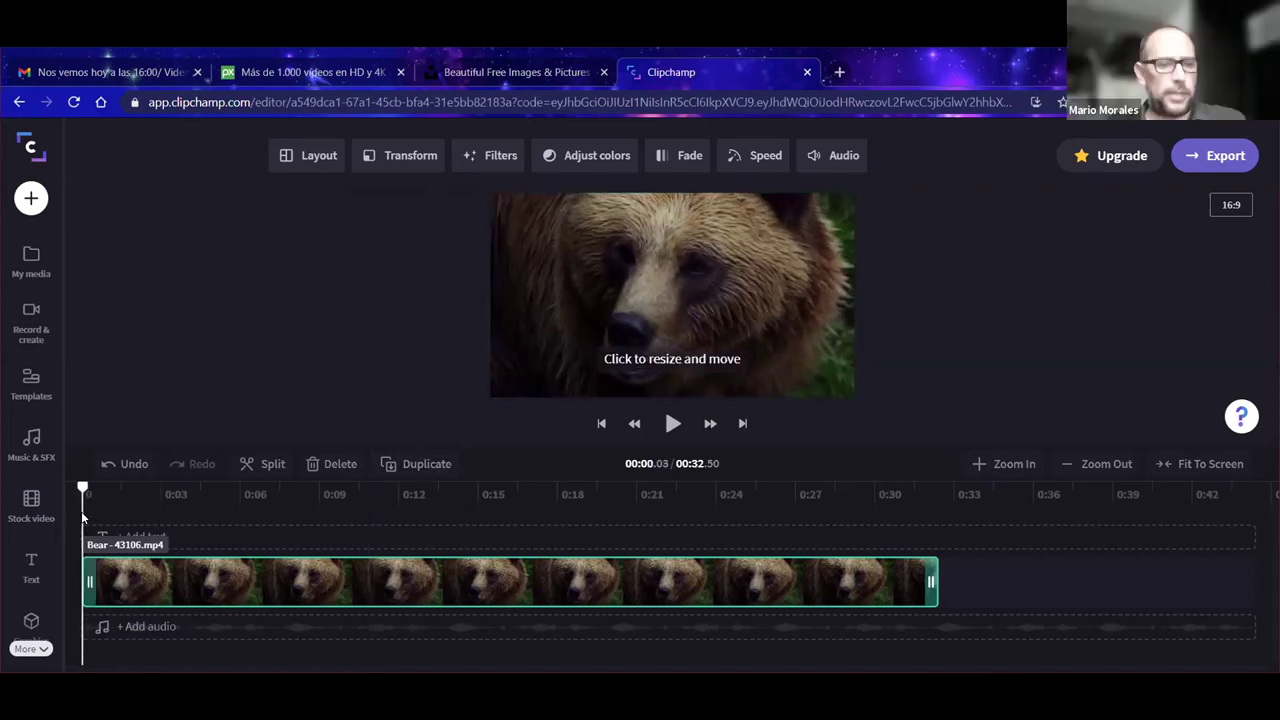
{"action": "left_click", "coordinate": [315, 158]}
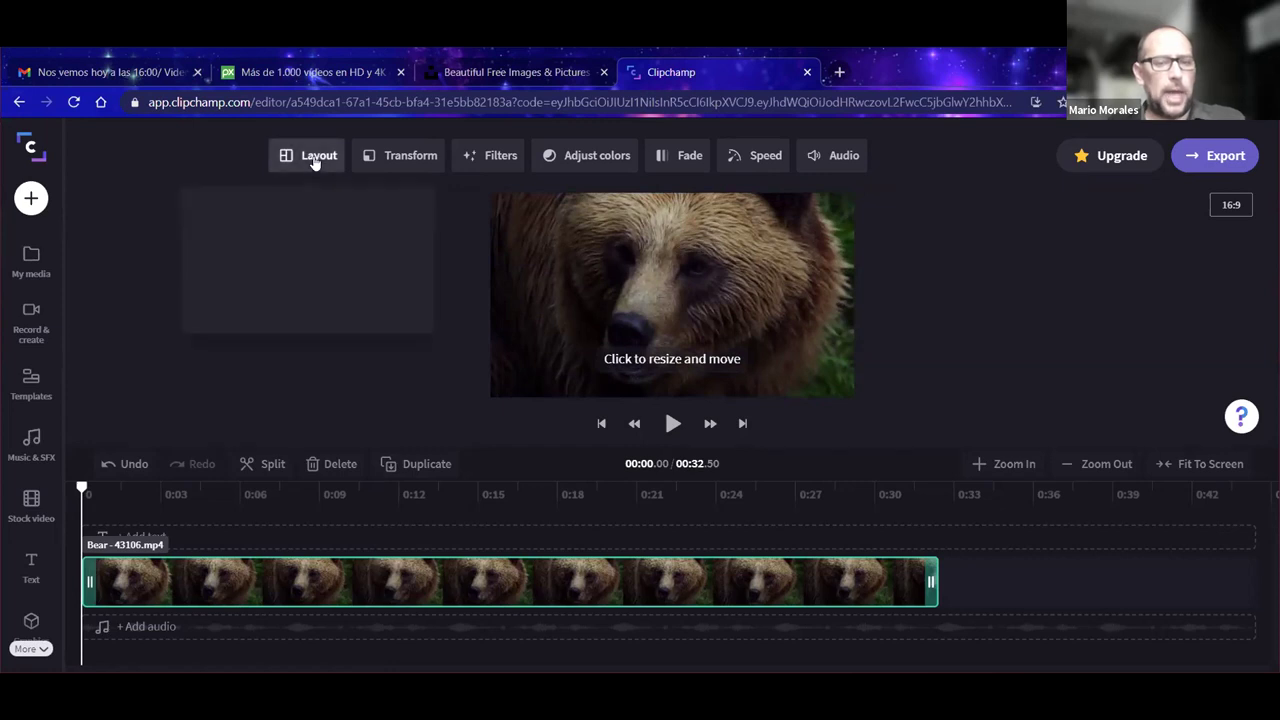
{"action": "left_click", "coordinate": [95, 259]}
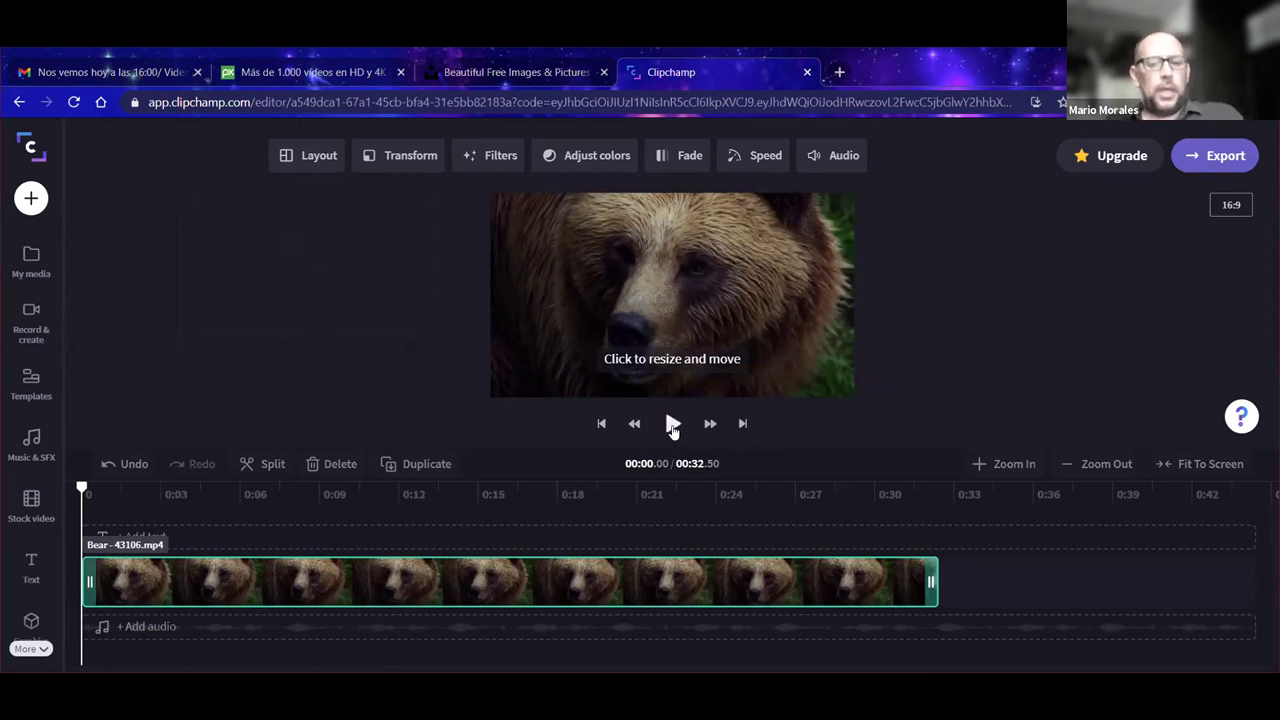
{"action": "left_click", "coordinate": [400, 167]}
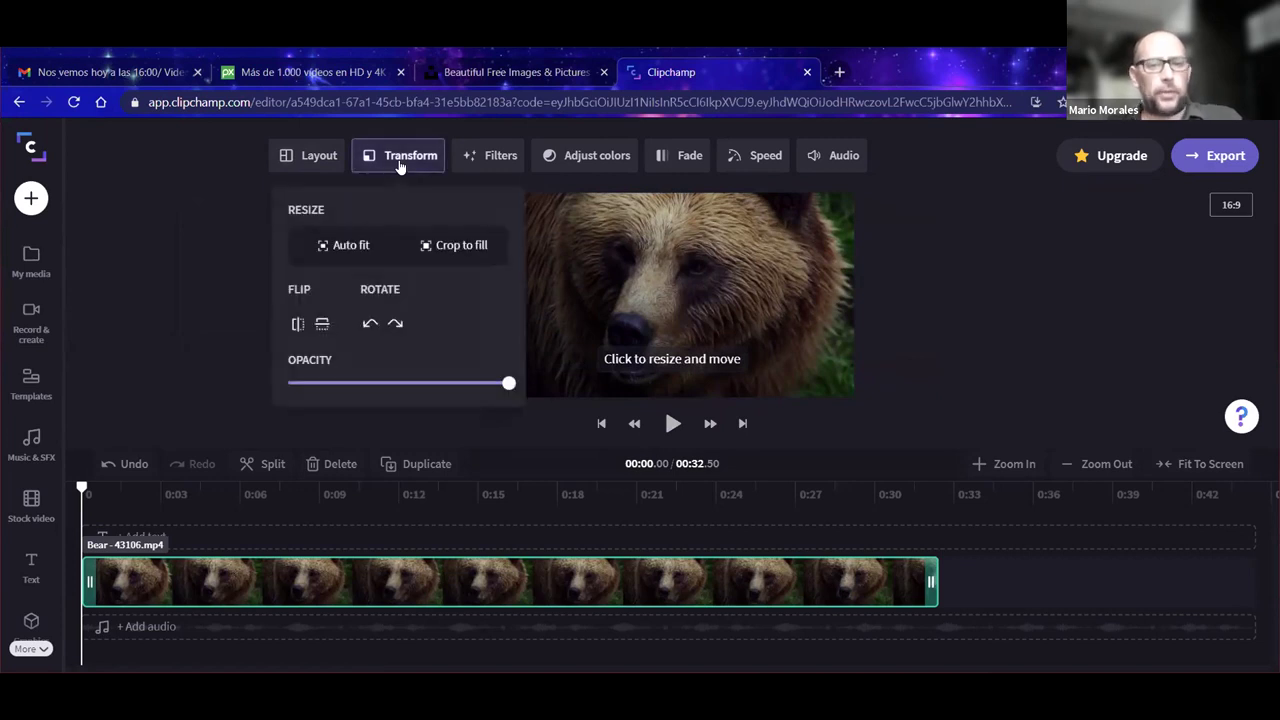
{"action": "left_click", "coordinate": [488, 247]}
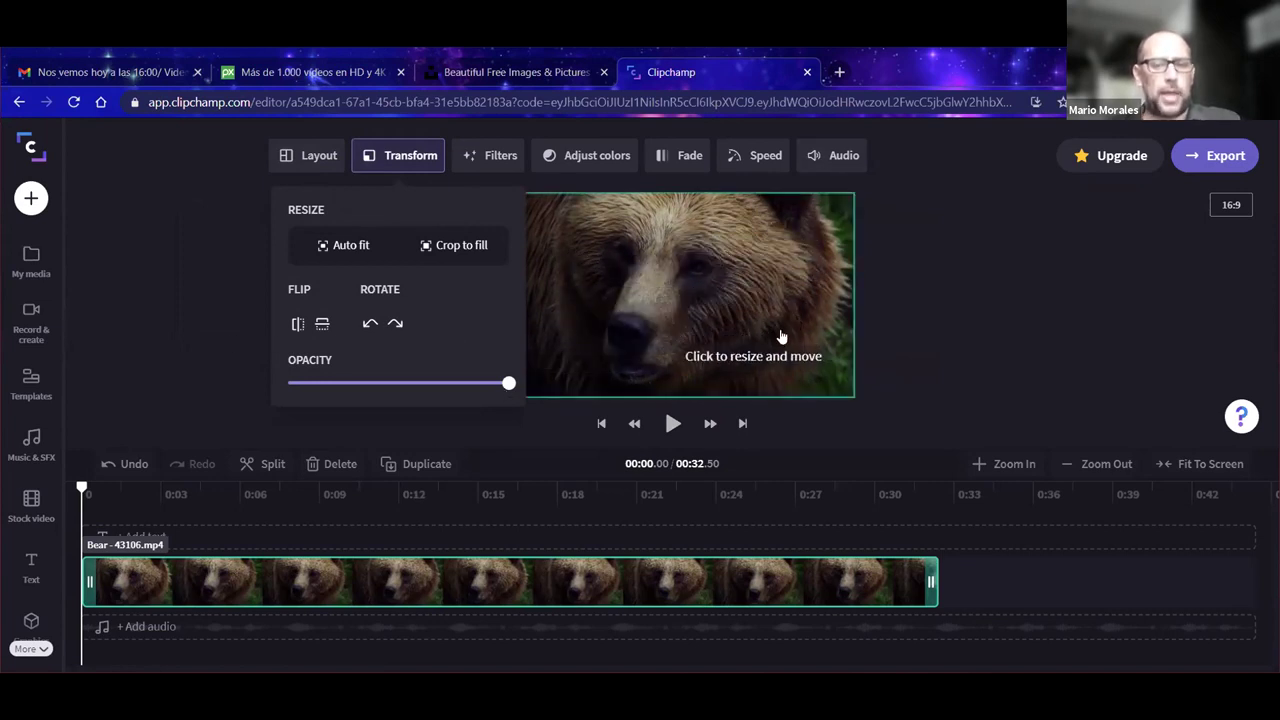
Step: Flip the bear clip horizontally and back, and flip it vertically and back
{"action": "left_click", "coordinate": [297, 325]}
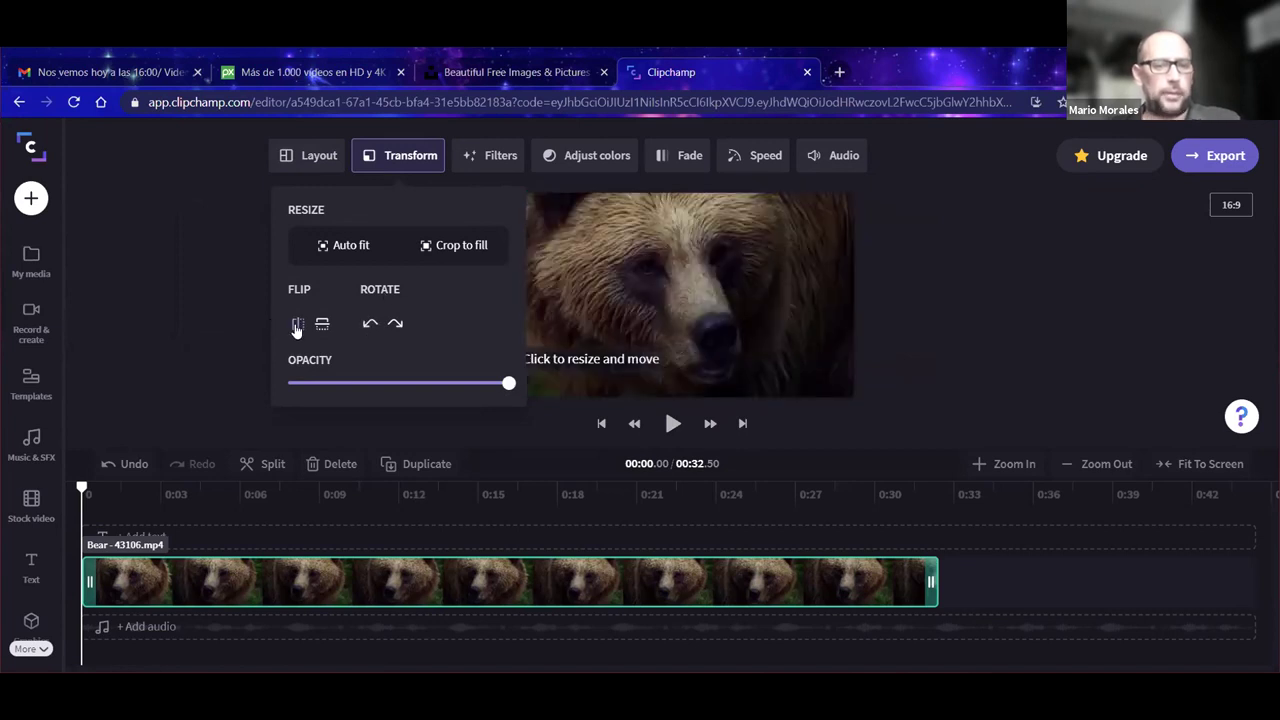
{"action": "left_click", "coordinate": [298, 328]}
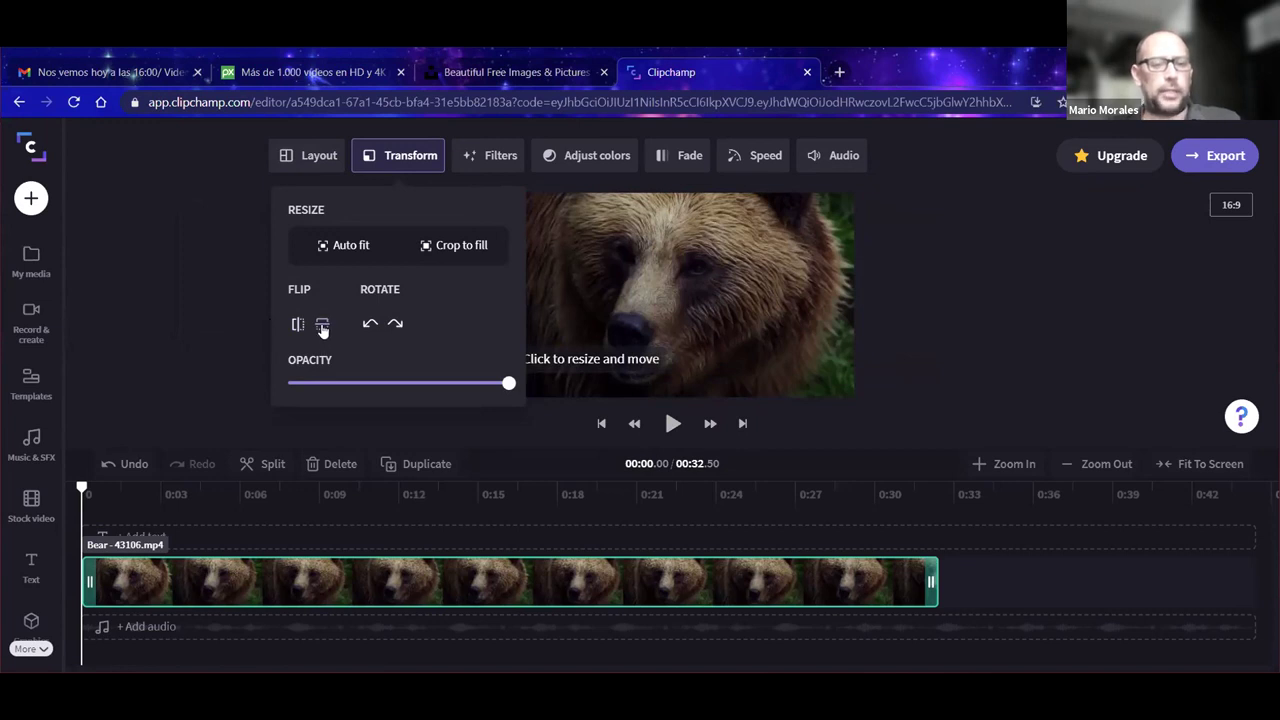
{"action": "left_click", "coordinate": [322, 326]}
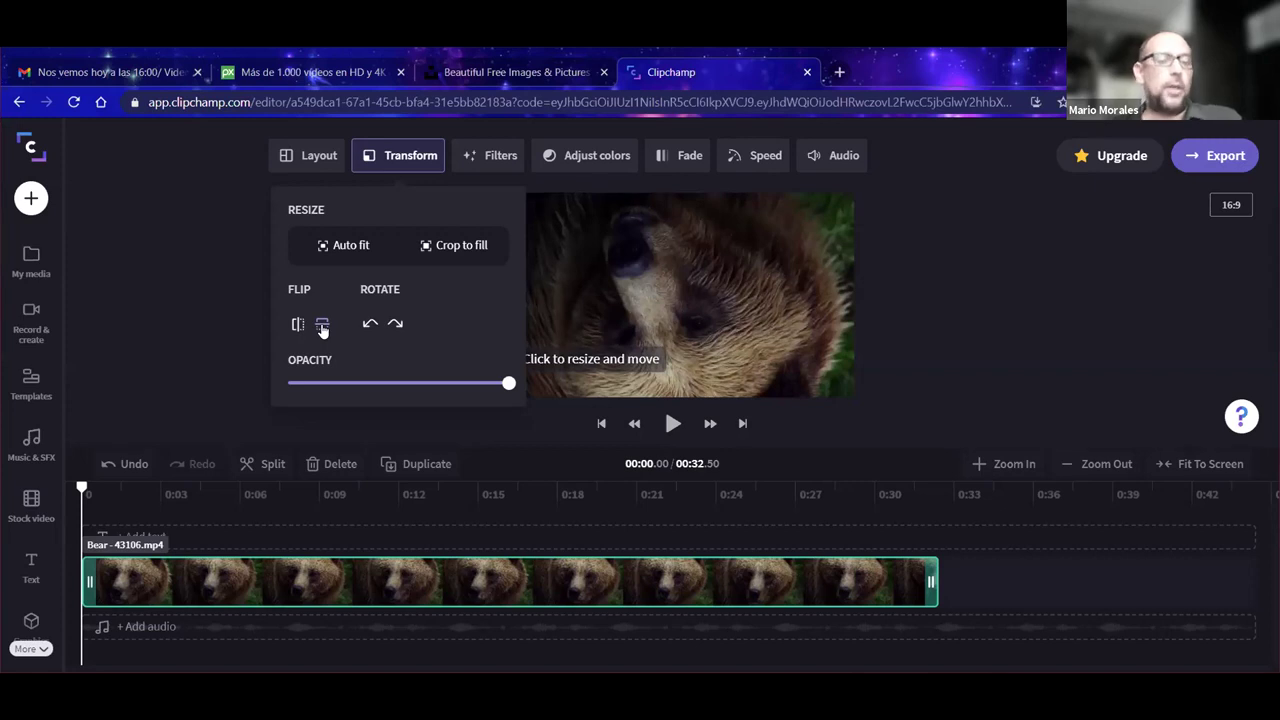
{"action": "left_click", "coordinate": [322, 327]}
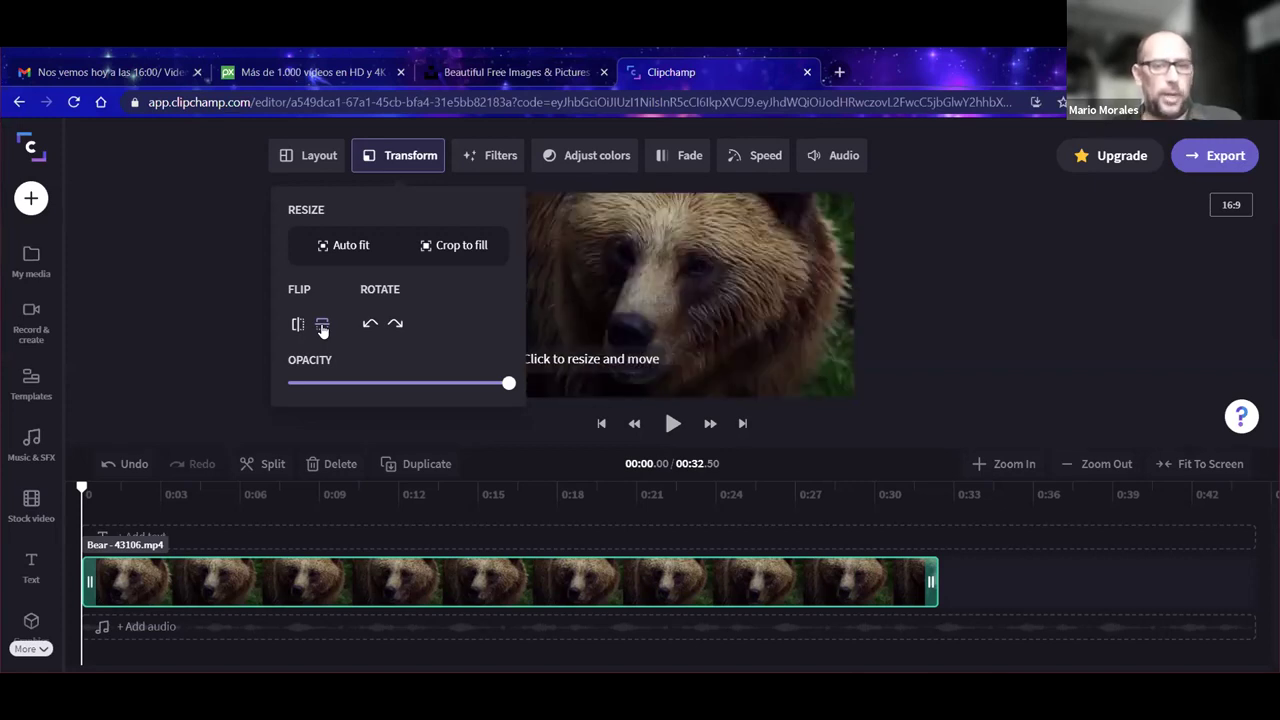
Step: Rotate the bear clip anticlockwise in successive quarter turns until it is upright again
{"action": "left_click", "coordinate": [394, 168]}
{"action": "left_click", "coordinate": [394, 166]}
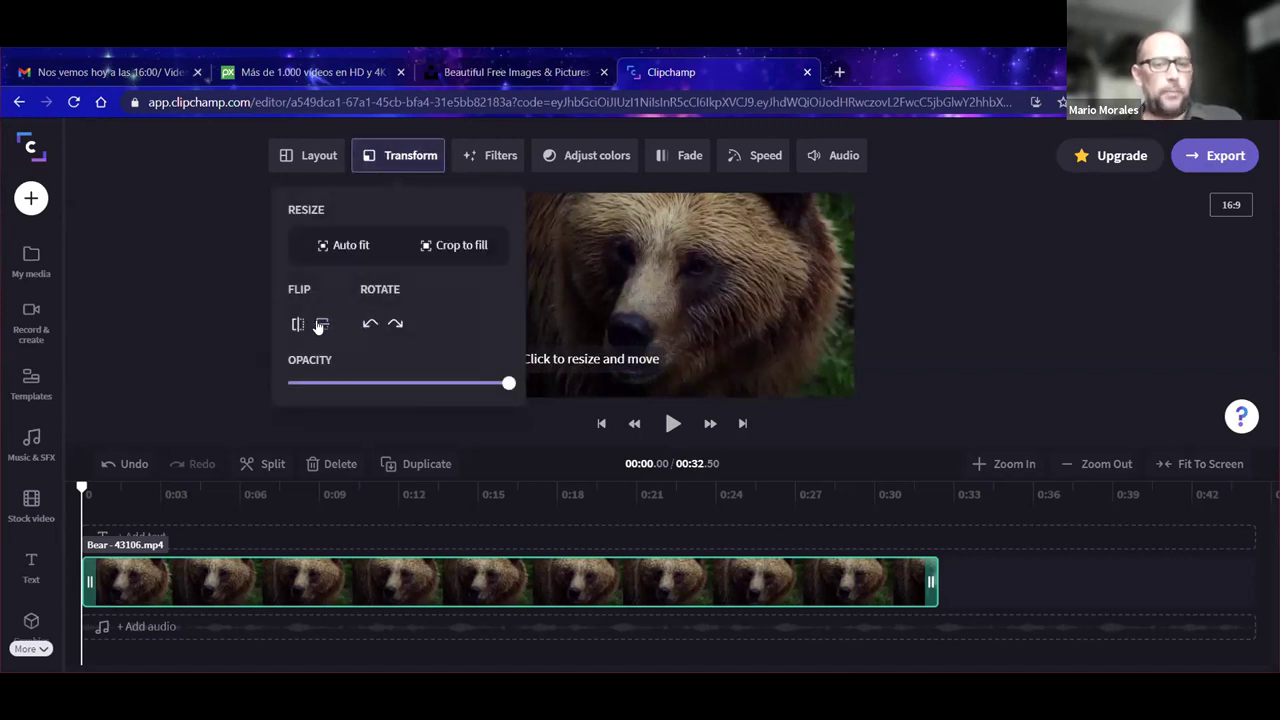
{"action": "left_click", "coordinate": [369, 324]}
{"action": "left_click", "coordinate": [369, 324]}
{"action": "left_click", "coordinate": [369, 324]}
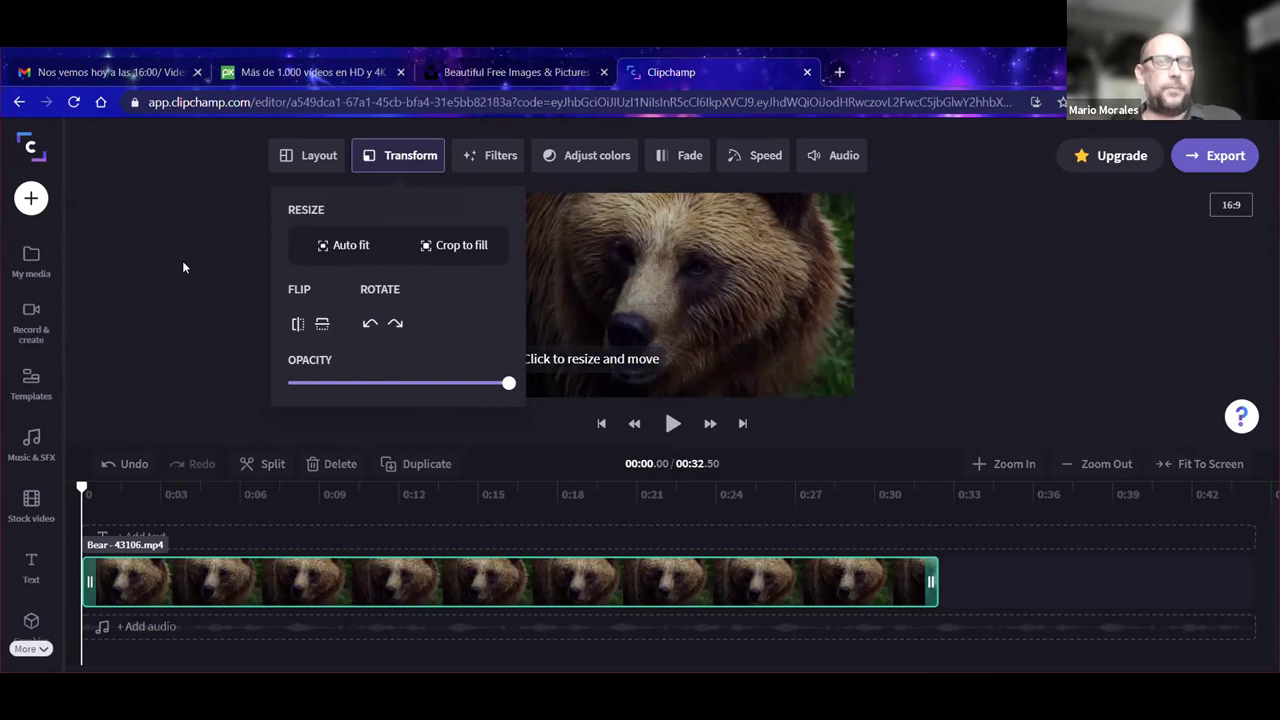
Step: Lower the bear clip's opacity in two stages to slightly more than half
{"action": "left_click_drag", "start_coordinate": [505, 388], "coordinate": [428, 390]}
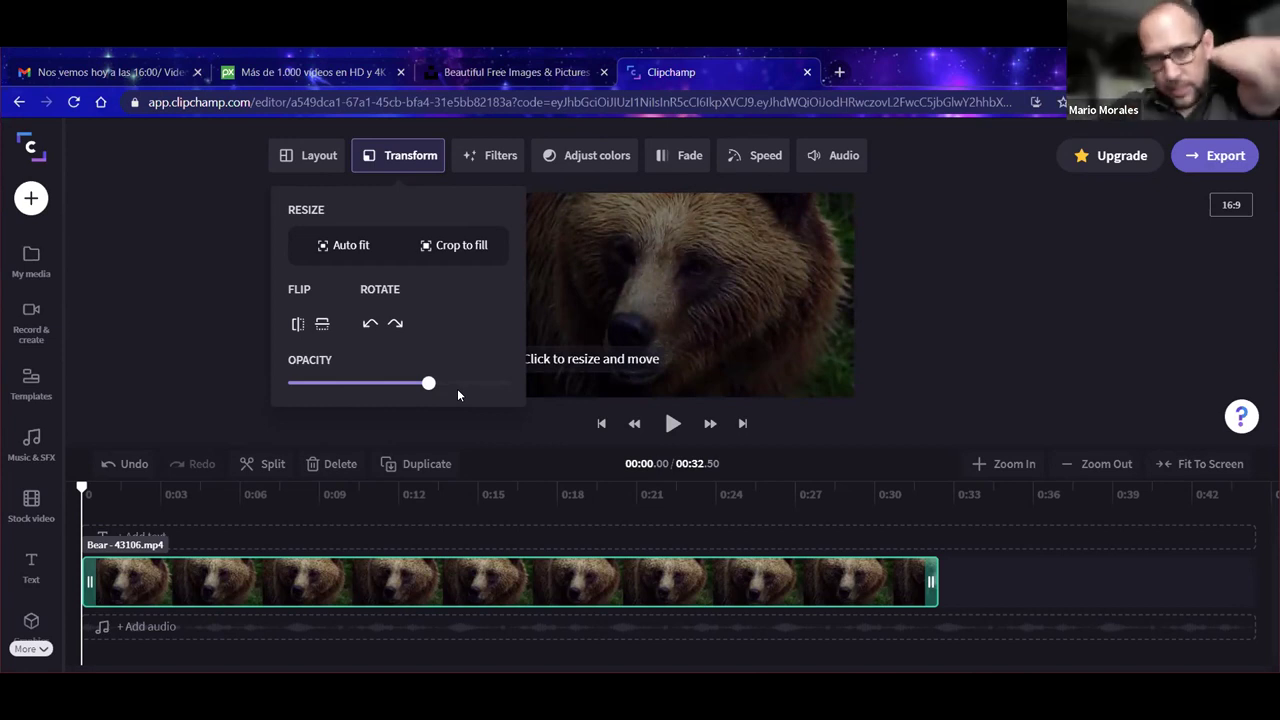
{"action": "left_click_drag", "start_coordinate": [430, 386], "coordinate": [410, 384]}
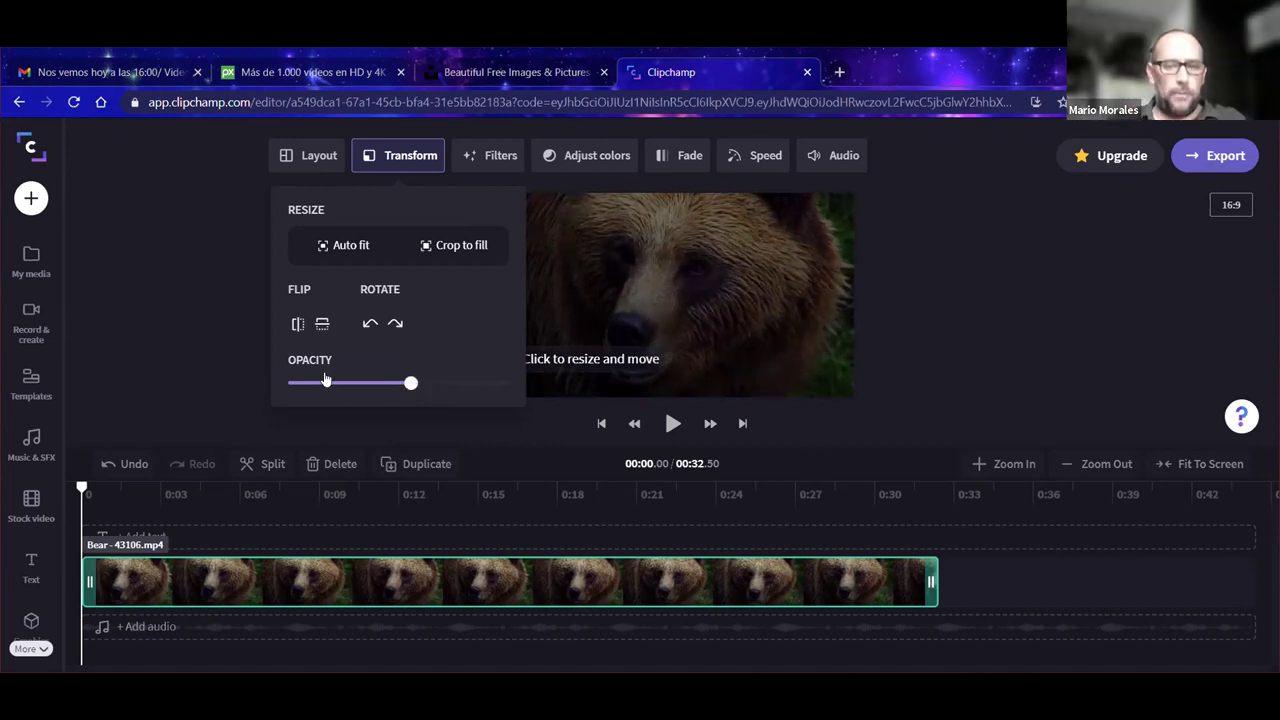
{"action": "left_click", "coordinate": [163, 282]}
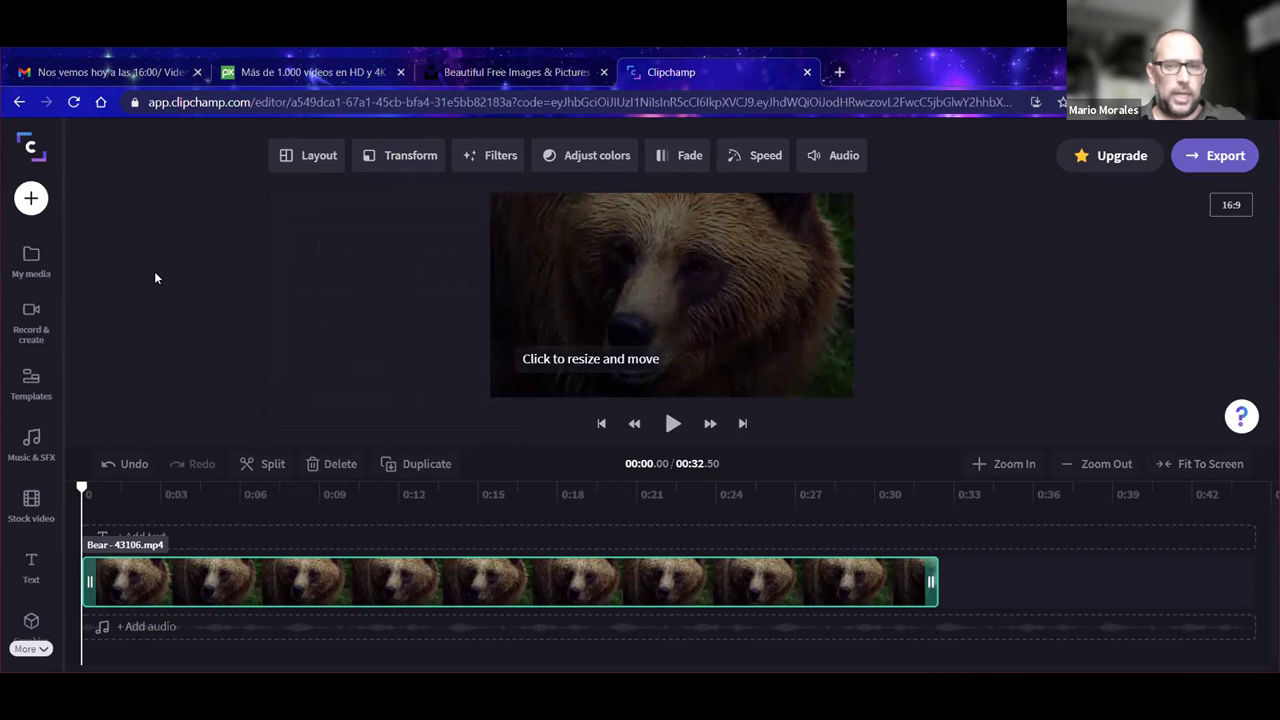
Step: Play the first seconds of the dimmed bear clip, pause it and return the playhead to the start
{"action": "left_click", "coordinate": [647, 320]}
{"action": "left_click", "coordinate": [307, 337]}
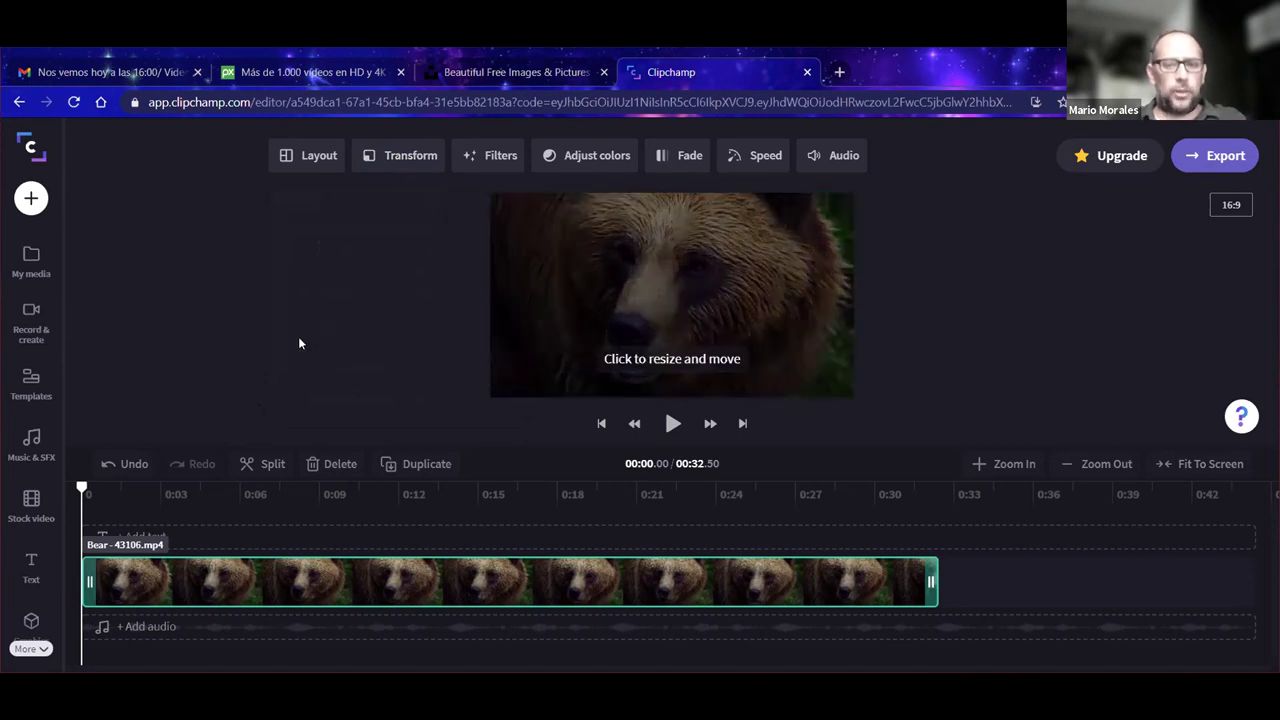
{"action": "left_click", "coordinate": [672, 424]}
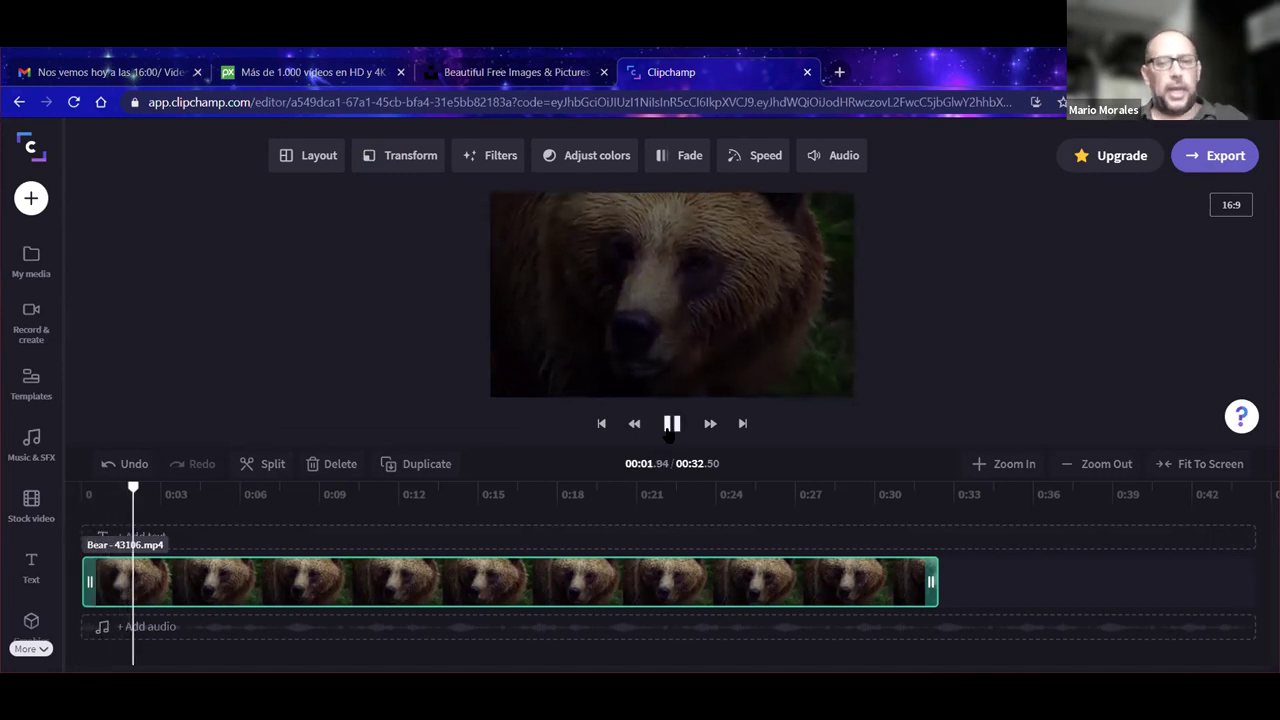
{"action": "left_click", "coordinate": [672, 424]}
{"action": "left_click", "coordinate": [116, 492]}
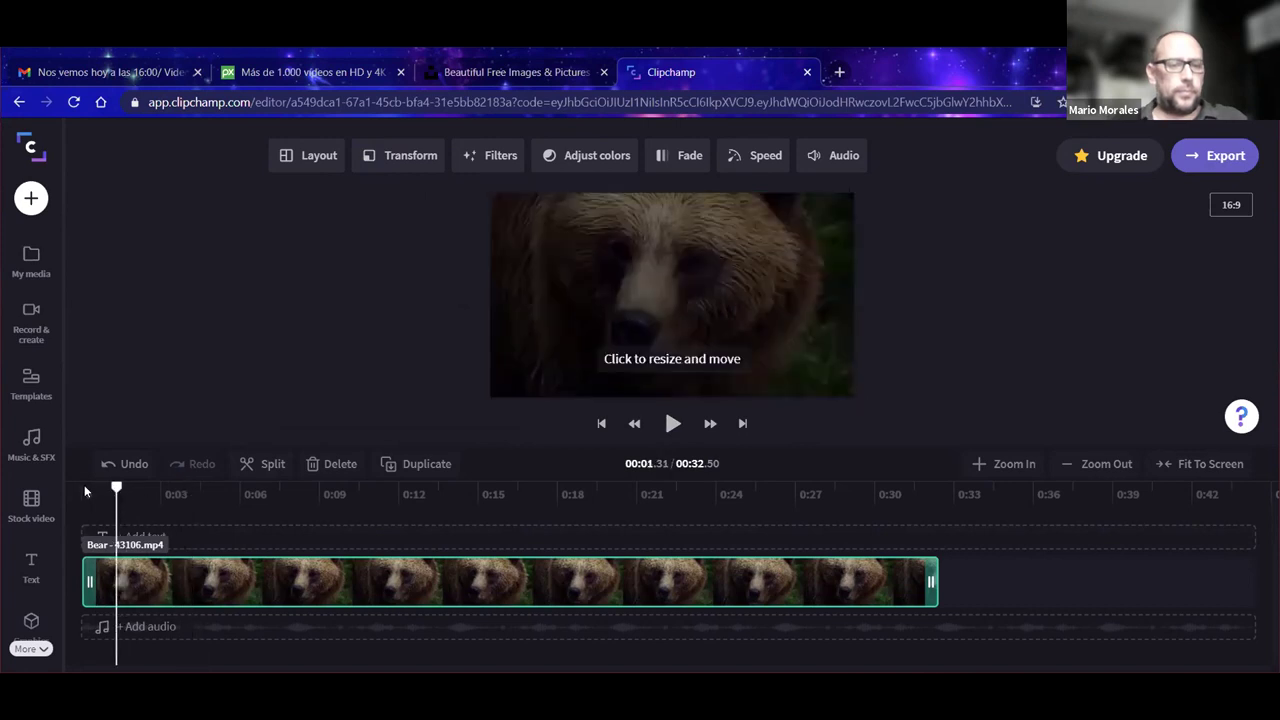
{"action": "left_click", "coordinate": [80, 493]}
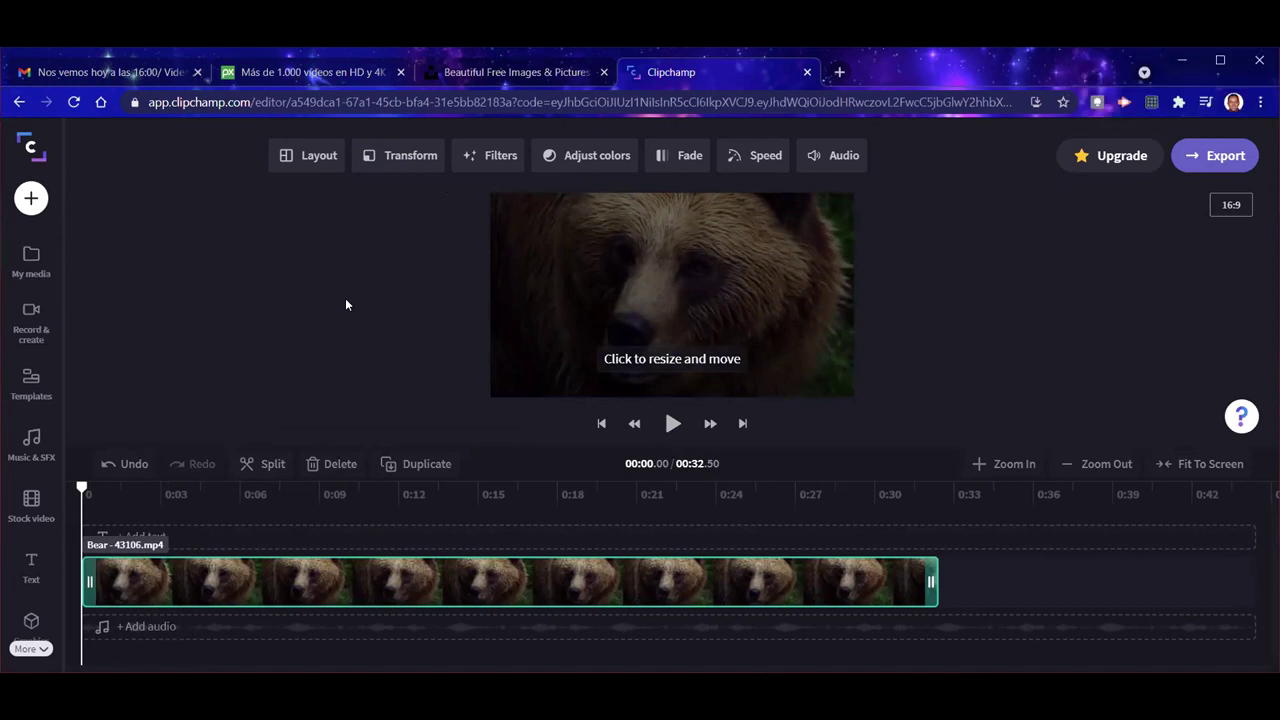
Step: Restore the bear clip's opacity to the maximum and bring up its Transform options again
{"action": "left_click", "coordinate": [412, 160]}
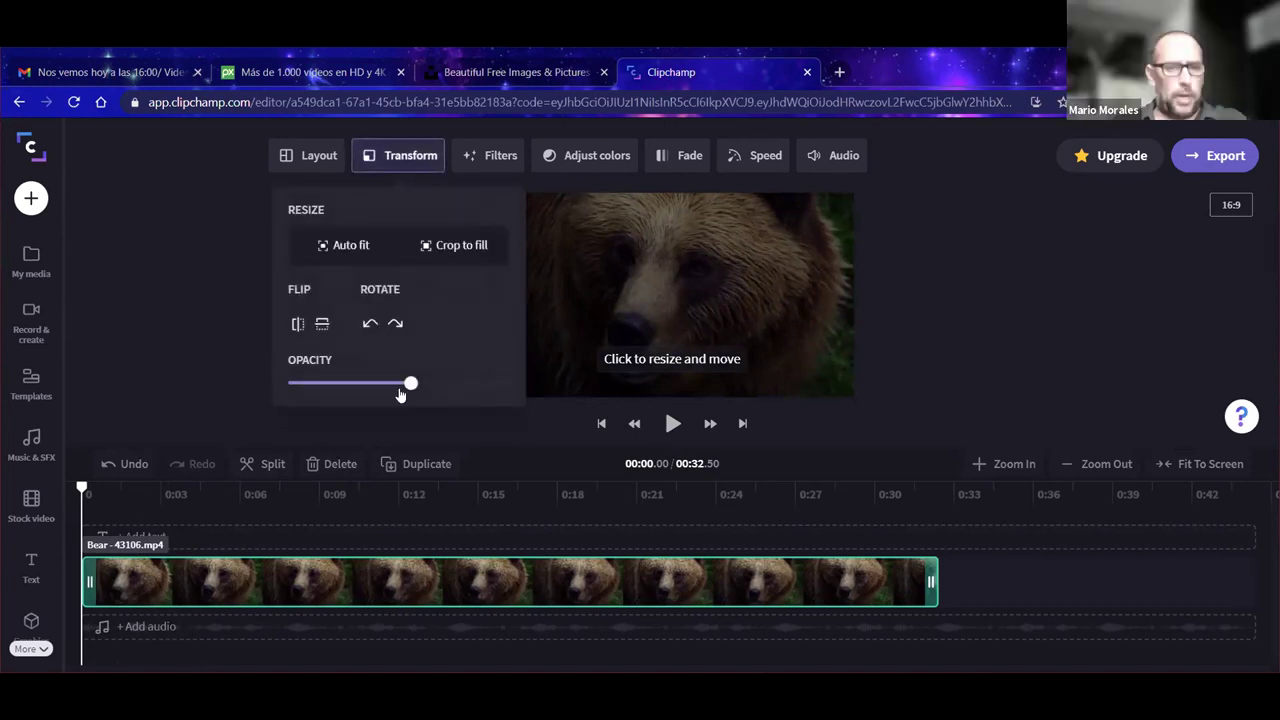
{"action": "left_click_drag", "start_coordinate": [409, 385], "coordinate": [560, 385]}
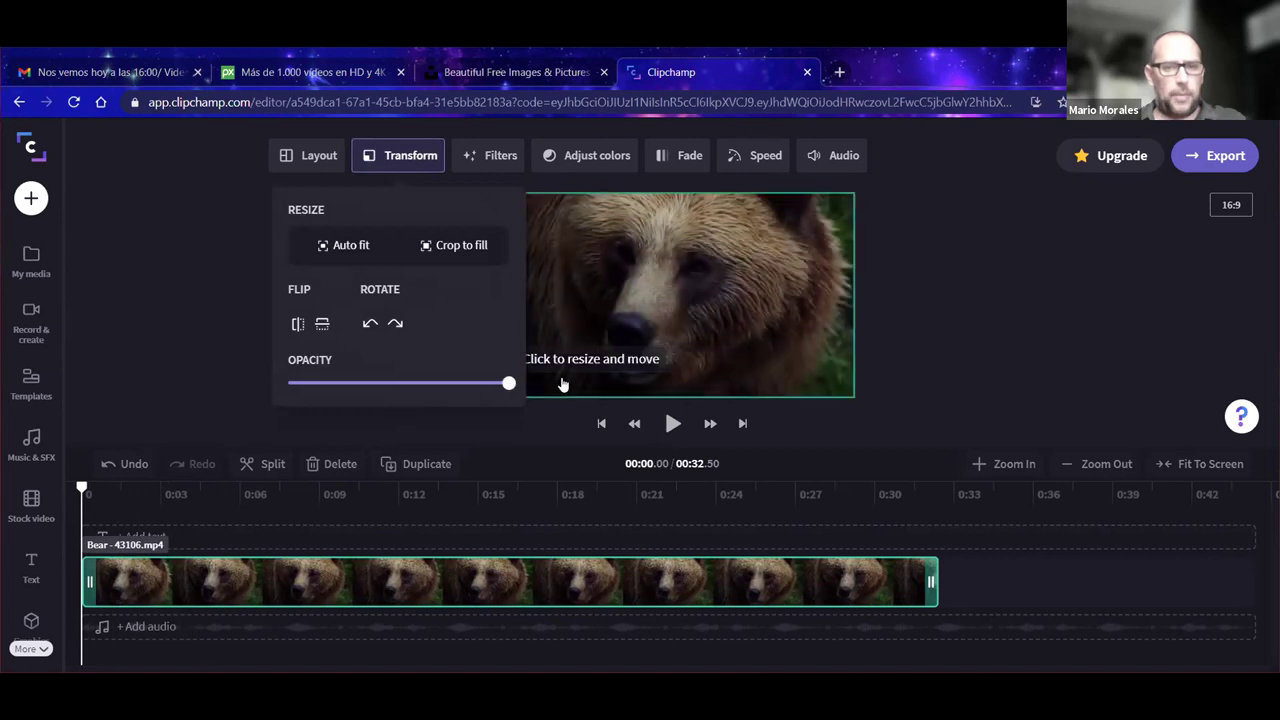
{"action": "left_click", "coordinate": [211, 298]}
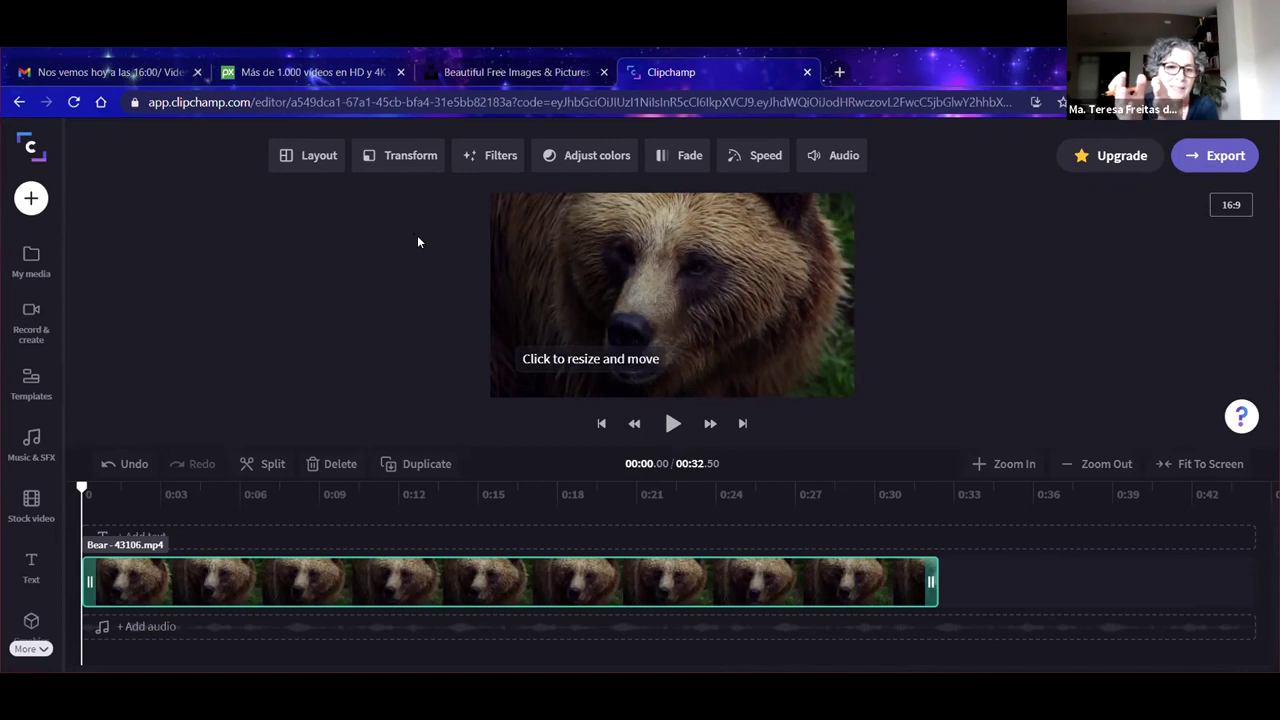
{"action": "left_click", "coordinate": [405, 163]}
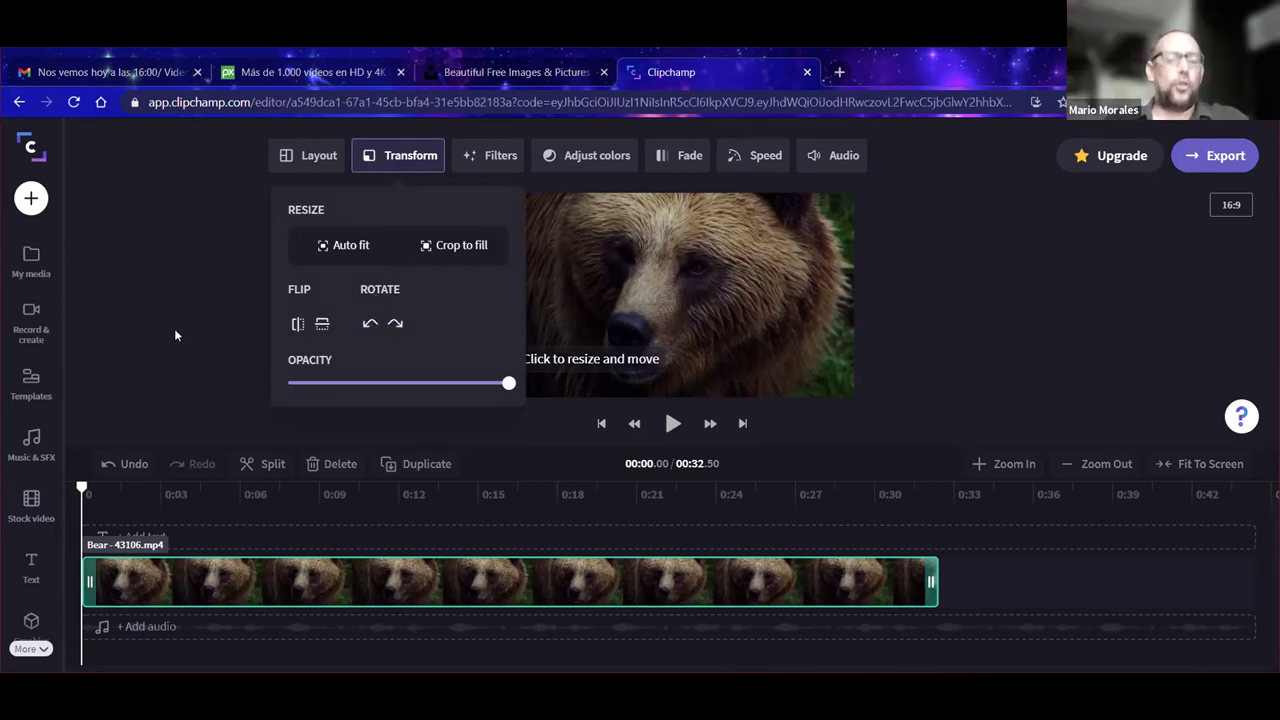
Step: Lower the bear clip's opacity to about half, raise it back almost to the maximum and close the Transform options
{"action": "left_click", "coordinate": [218, 285]}
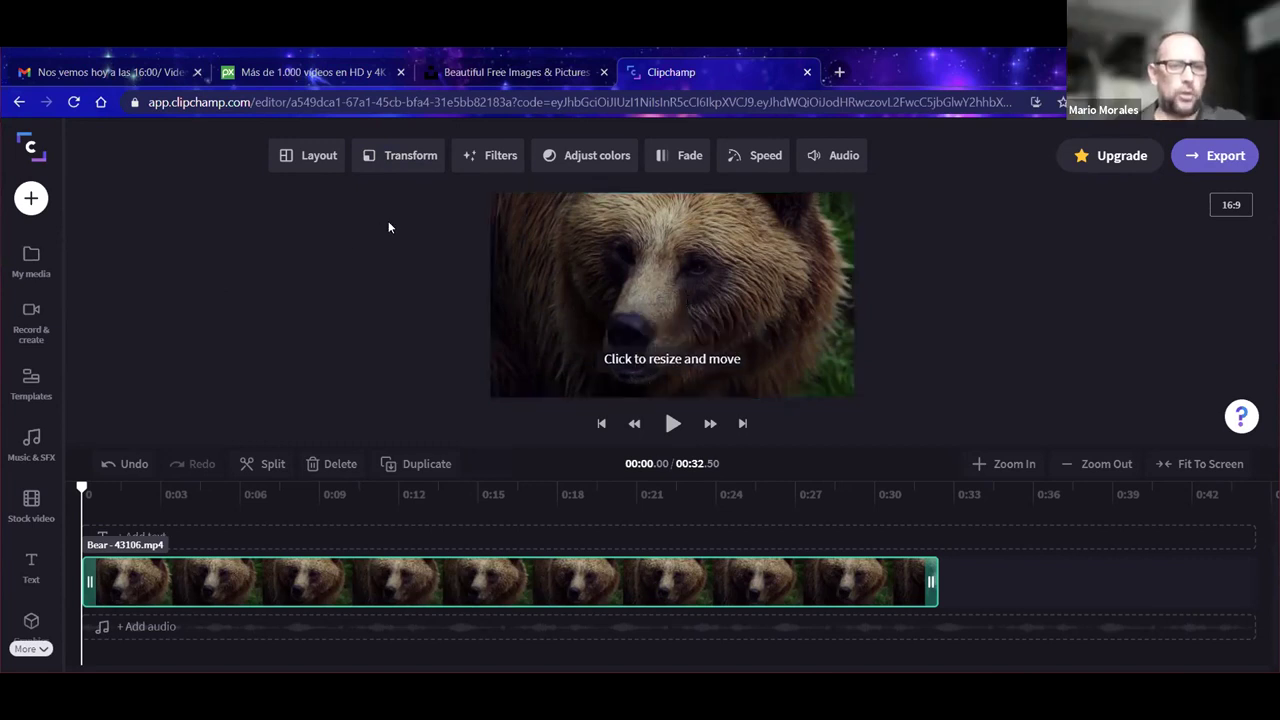
{"action": "left_click", "coordinate": [393, 157]}
{"action": "left_click_drag", "start_coordinate": [509, 385], "coordinate": [405, 383]}
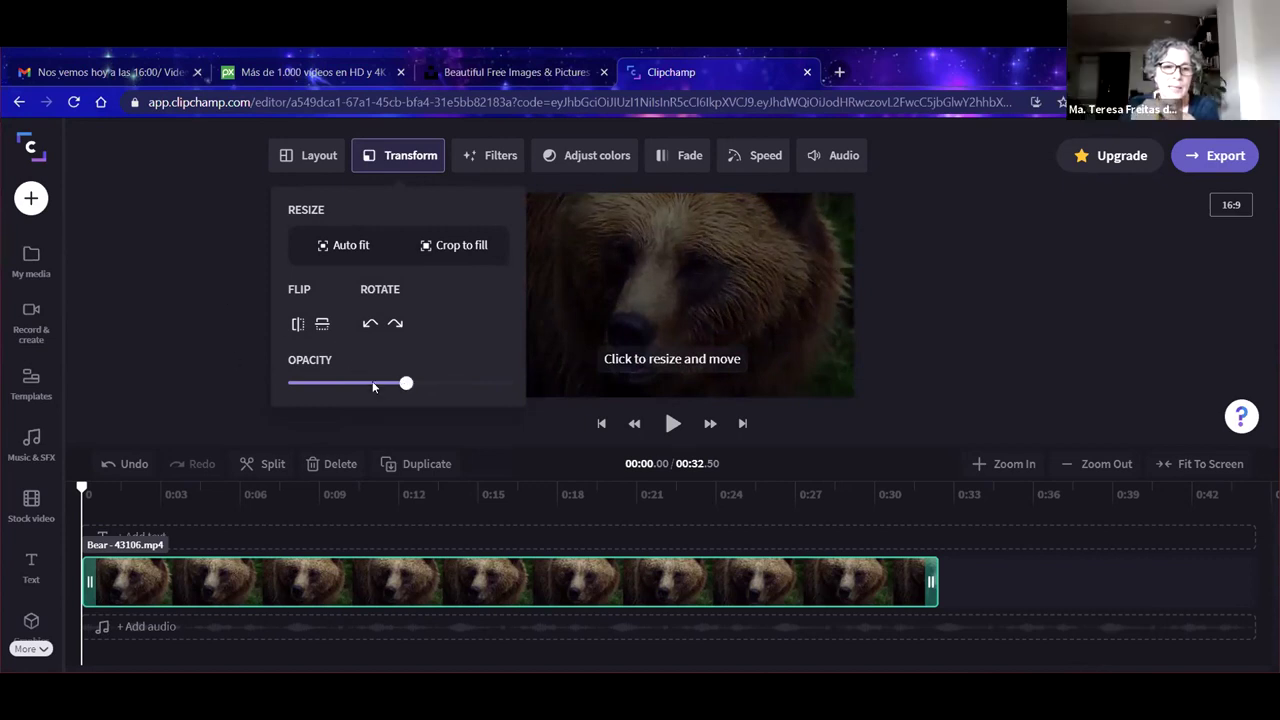
{"action": "left_click_drag", "start_coordinate": [406, 384], "coordinate": [500, 384]}
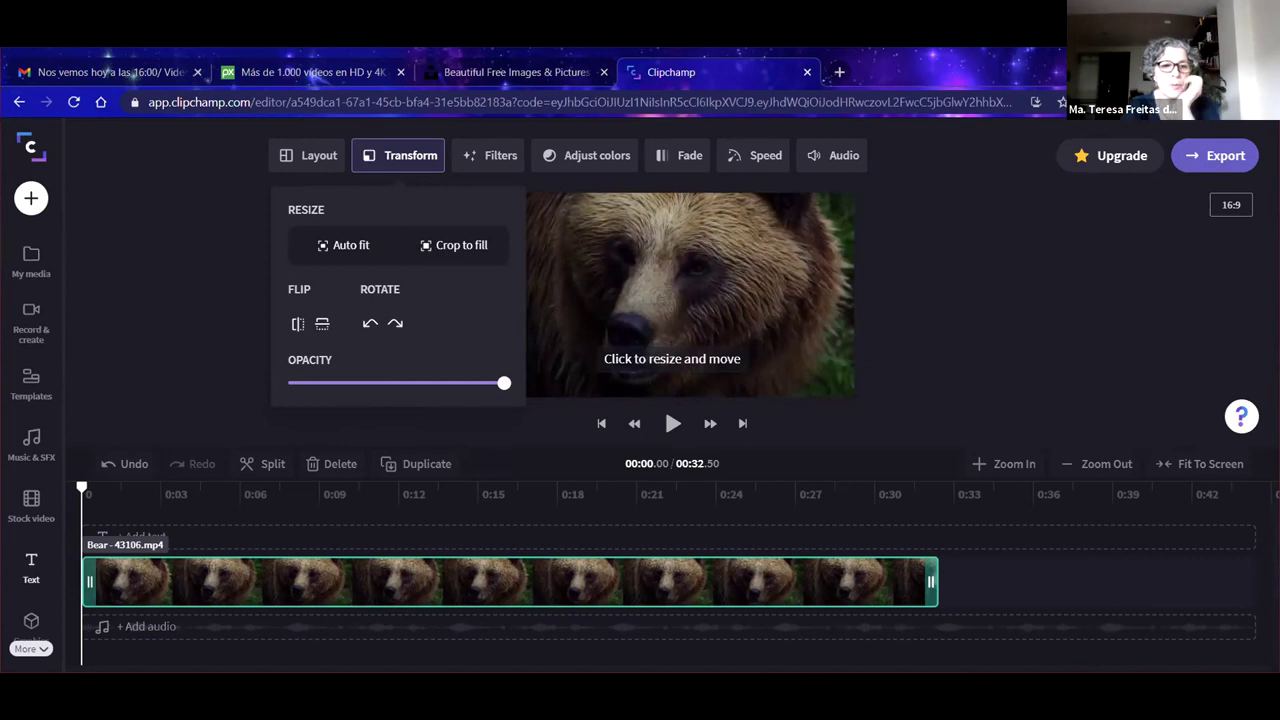
{"action": "left_click", "coordinate": [192, 285]}
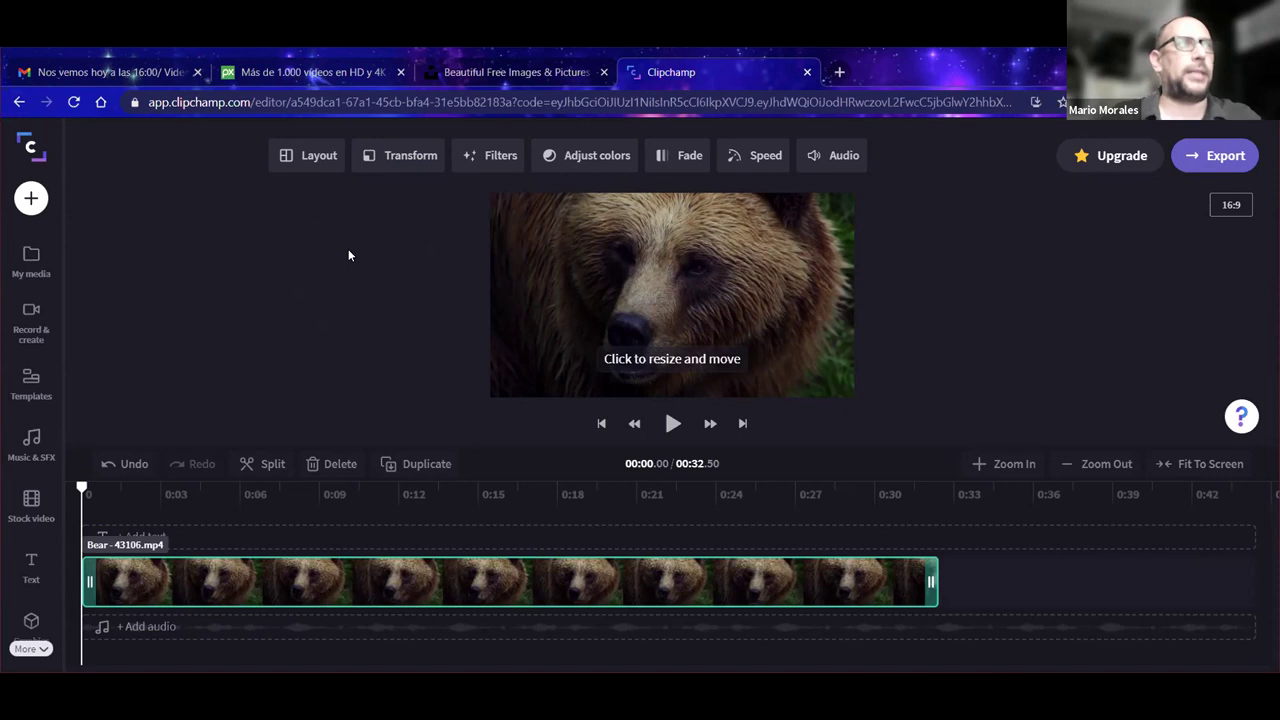
Step: Try out filters such as B&W Filter 2 and Filmic on the bear clip and apply Blur
{"action": "left_click", "coordinate": [487, 160]}
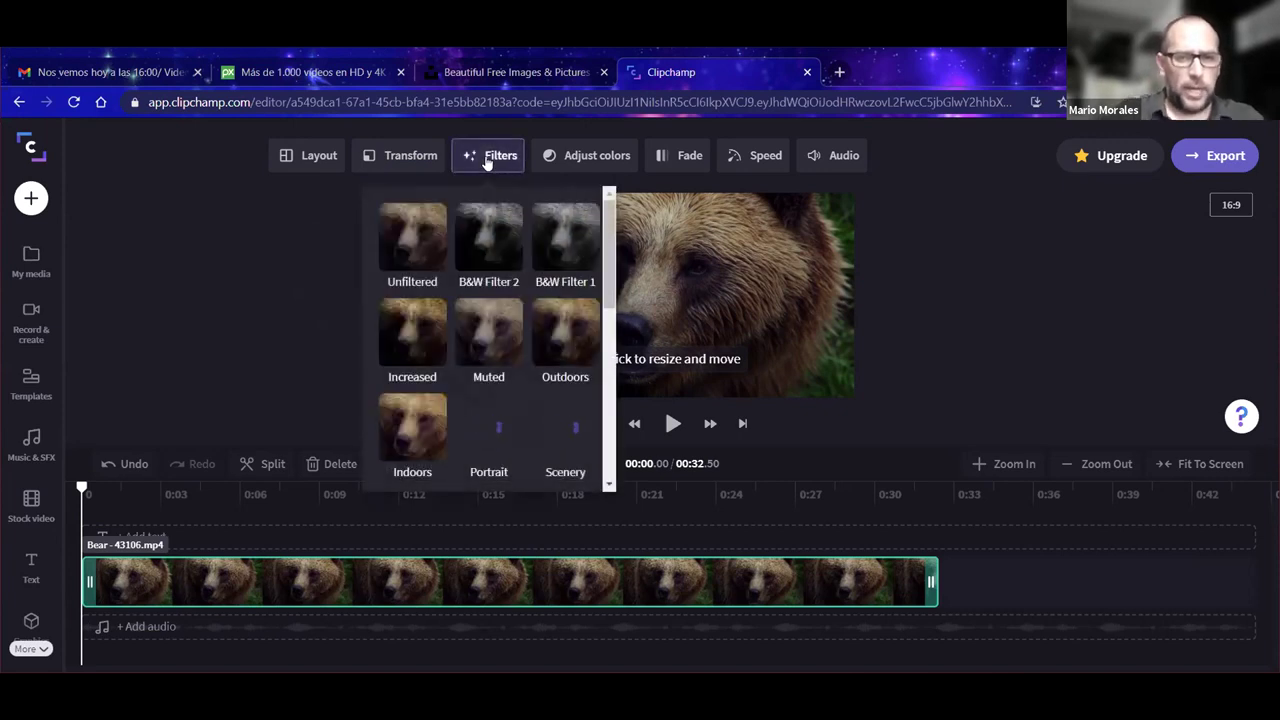
{"action": "mouse_move", "coordinate": [612, 272]}
{"action": "left_mouse_down"}
{"action": "mouse_move", "coordinate": [610, 300]}
{"action": "mouse_move", "coordinate": [607, 266]}
{"action": "left_mouse_up"}
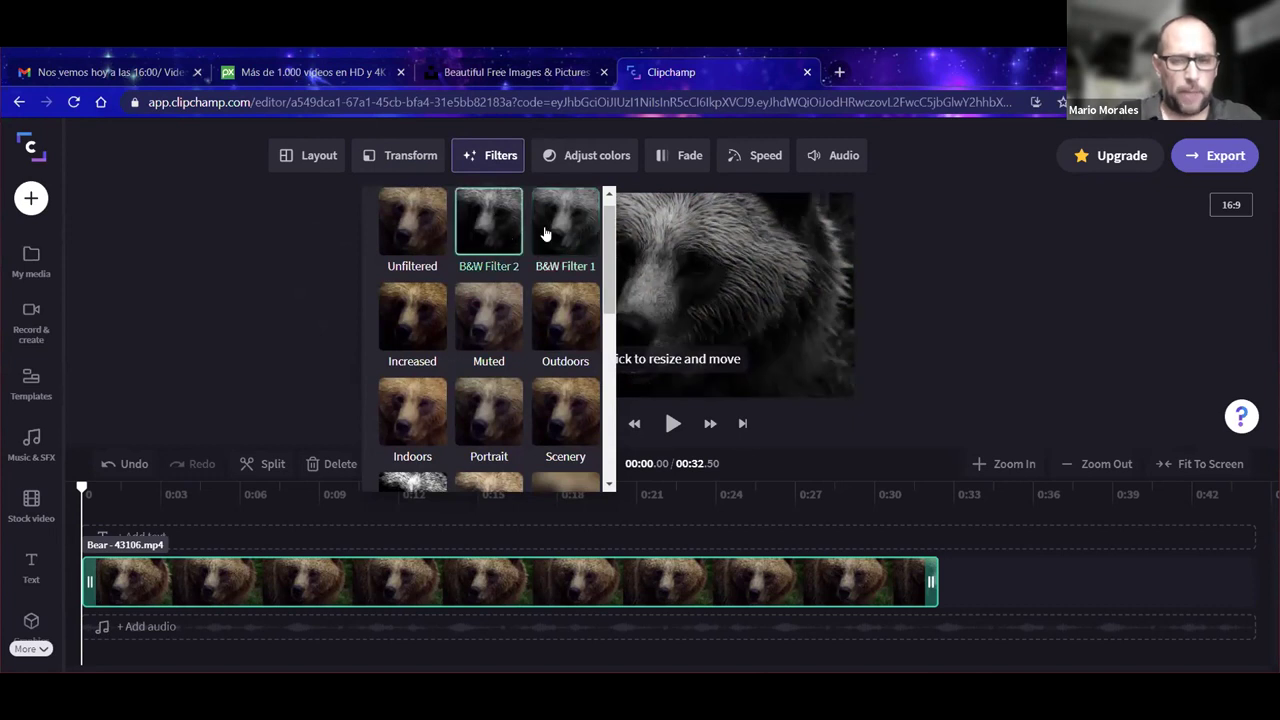
{"action": "left_click_drag", "start_coordinate": [609, 245], "coordinate": [613, 303]}
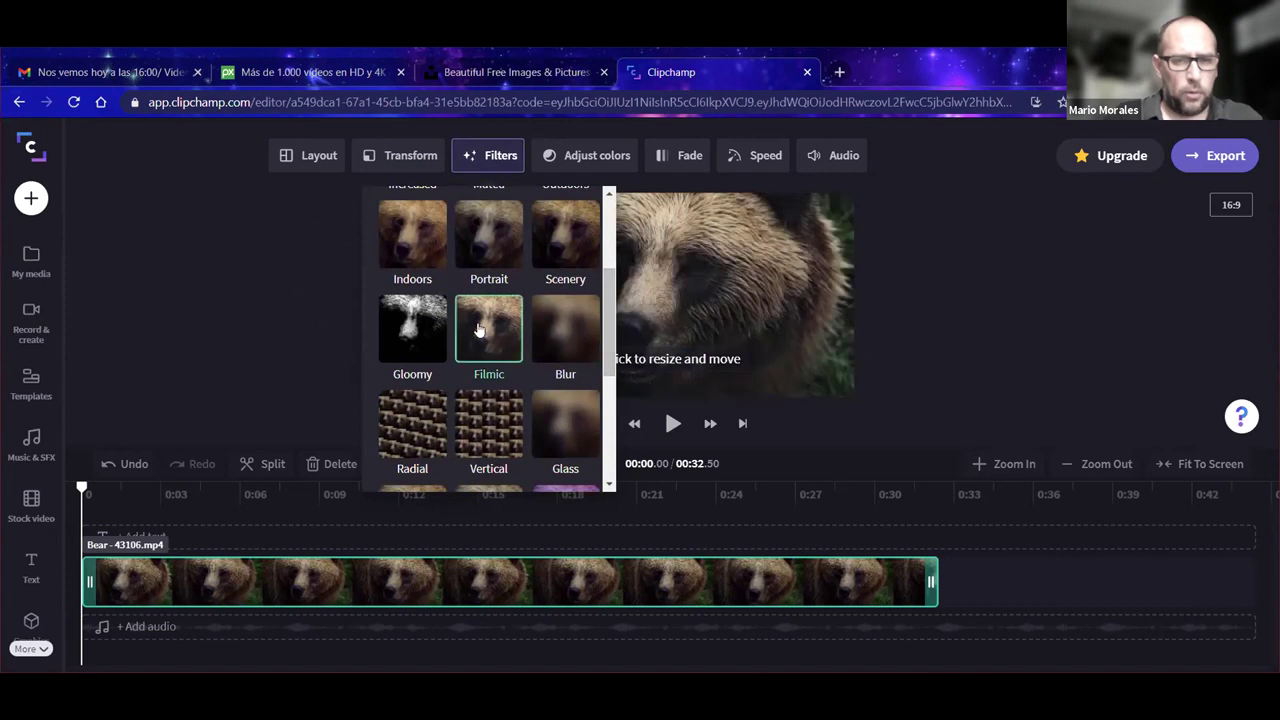
{"action": "left_click", "coordinate": [489, 428]}
{"action": "left_click", "coordinate": [565, 330]}
{"action": "left_click", "coordinate": [608, 320]}
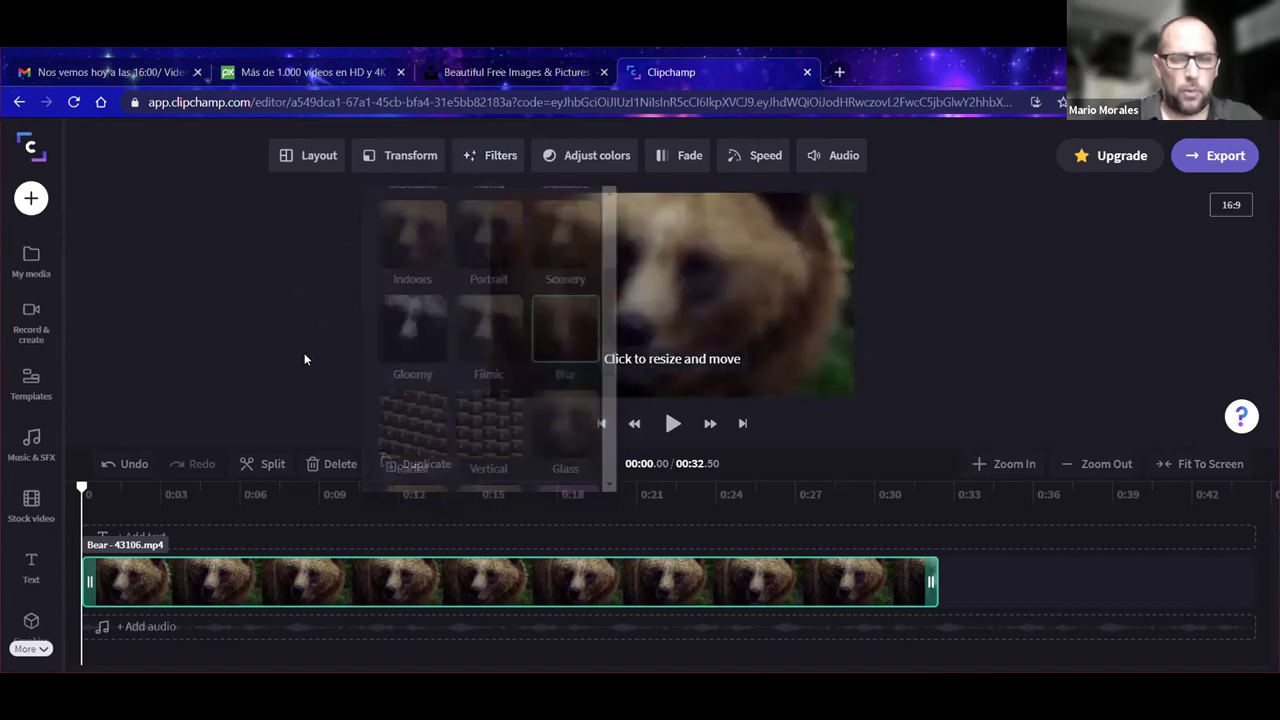
Step: Play about the first two seconds of the blurred bear clip, pause it and bring up the filter choices again
{"action": "left_click", "coordinate": [673, 423]}
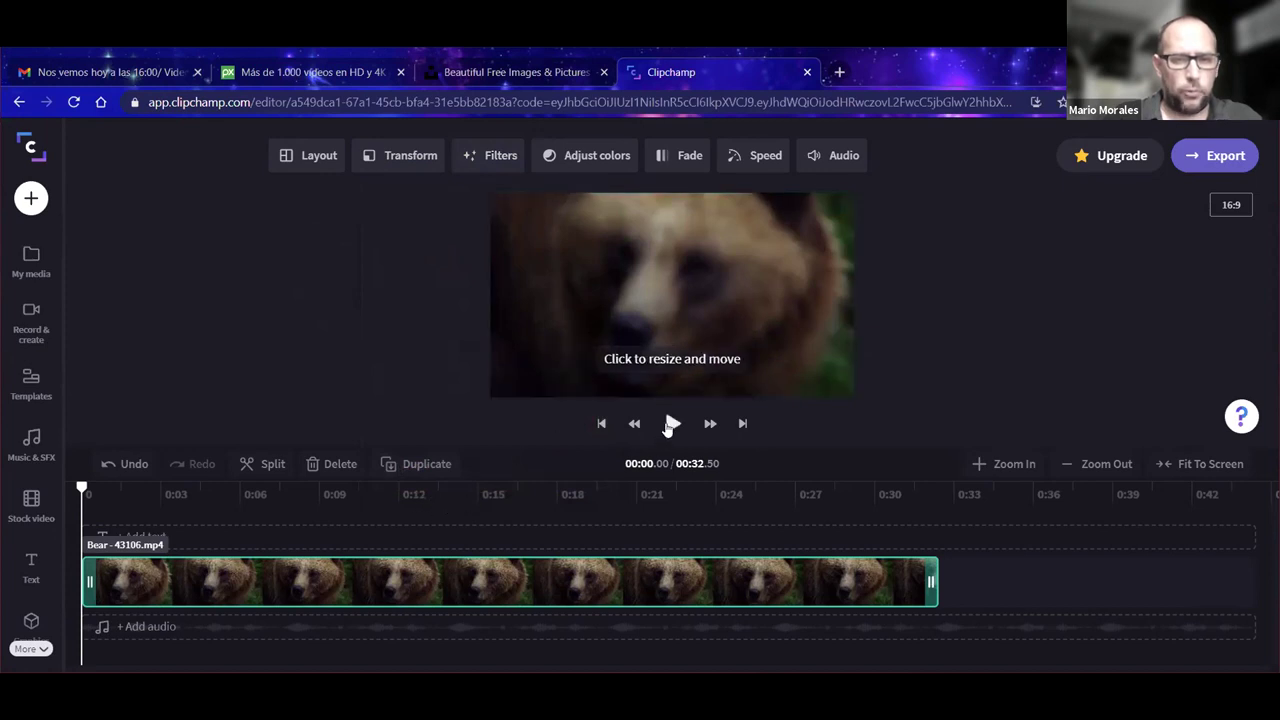
{"action": "left_click", "coordinate": [673, 423]}
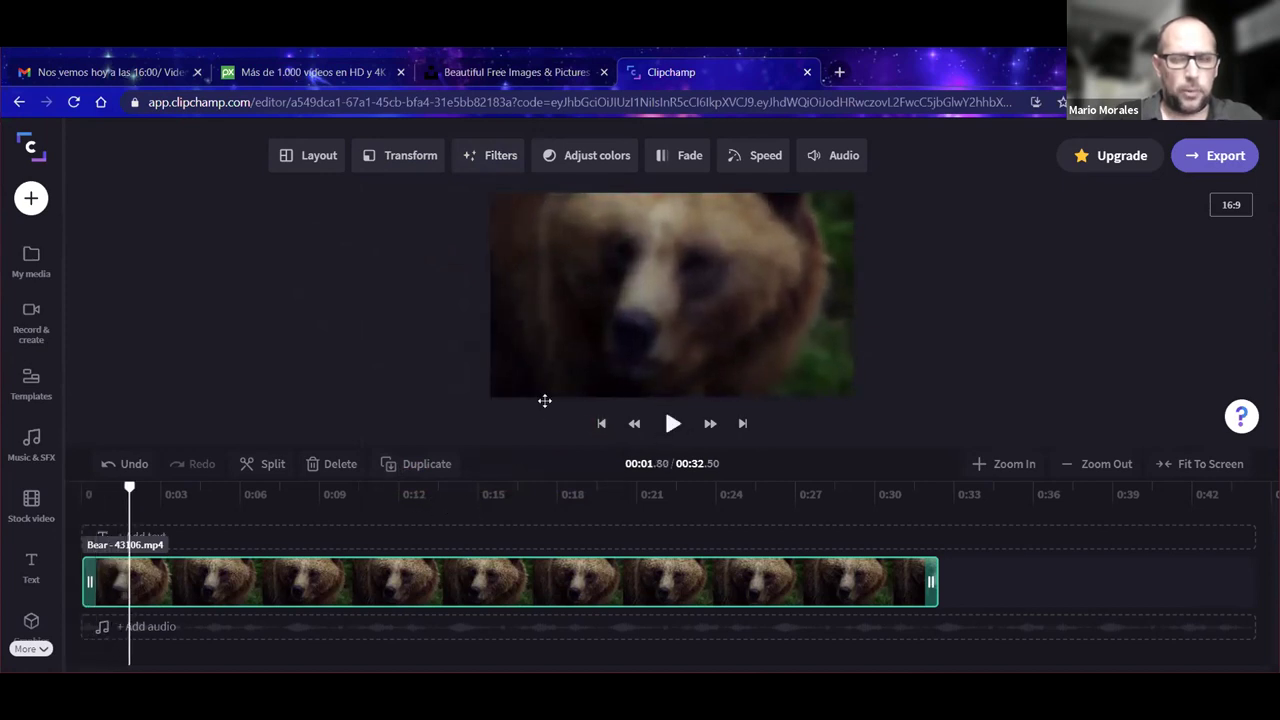
{"action": "left_click", "coordinate": [505, 160]}
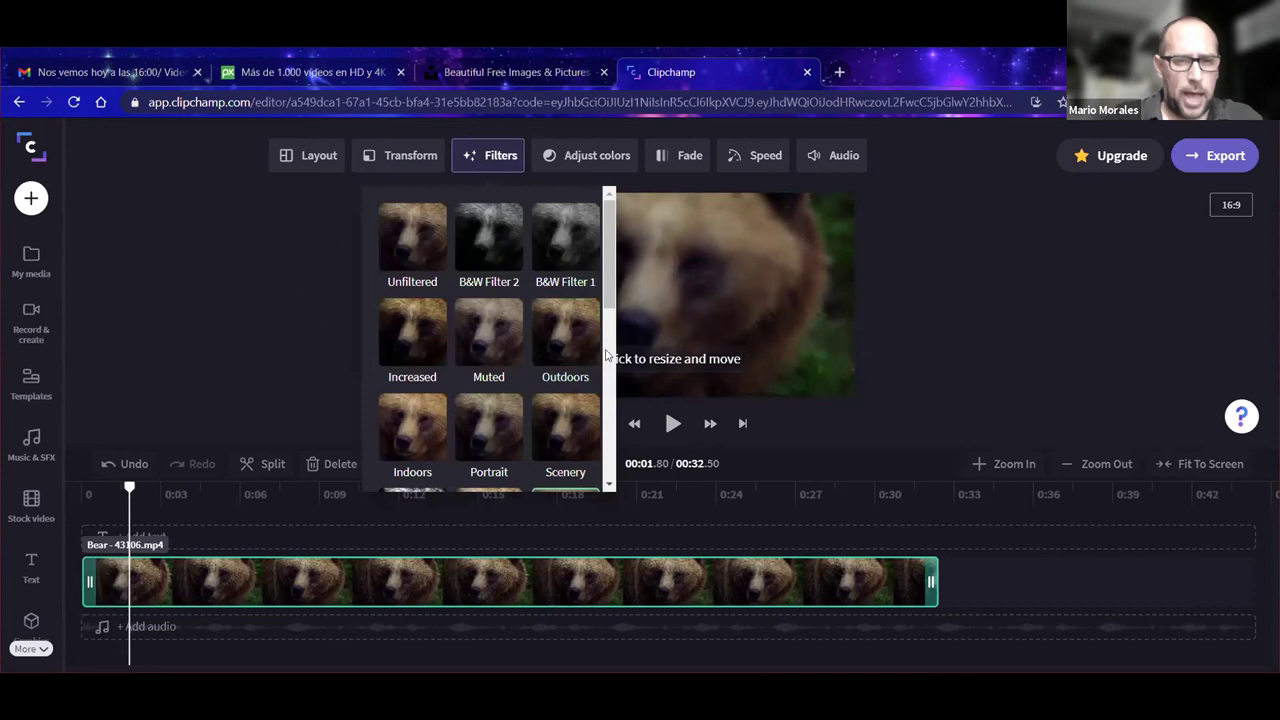
Step: Apply the Vaporwave filter to the bear clip
{"action": "left_click_drag", "start_coordinate": [613, 305], "coordinate": [621, 410]}
{"action": "left_click", "coordinate": [566, 404]}
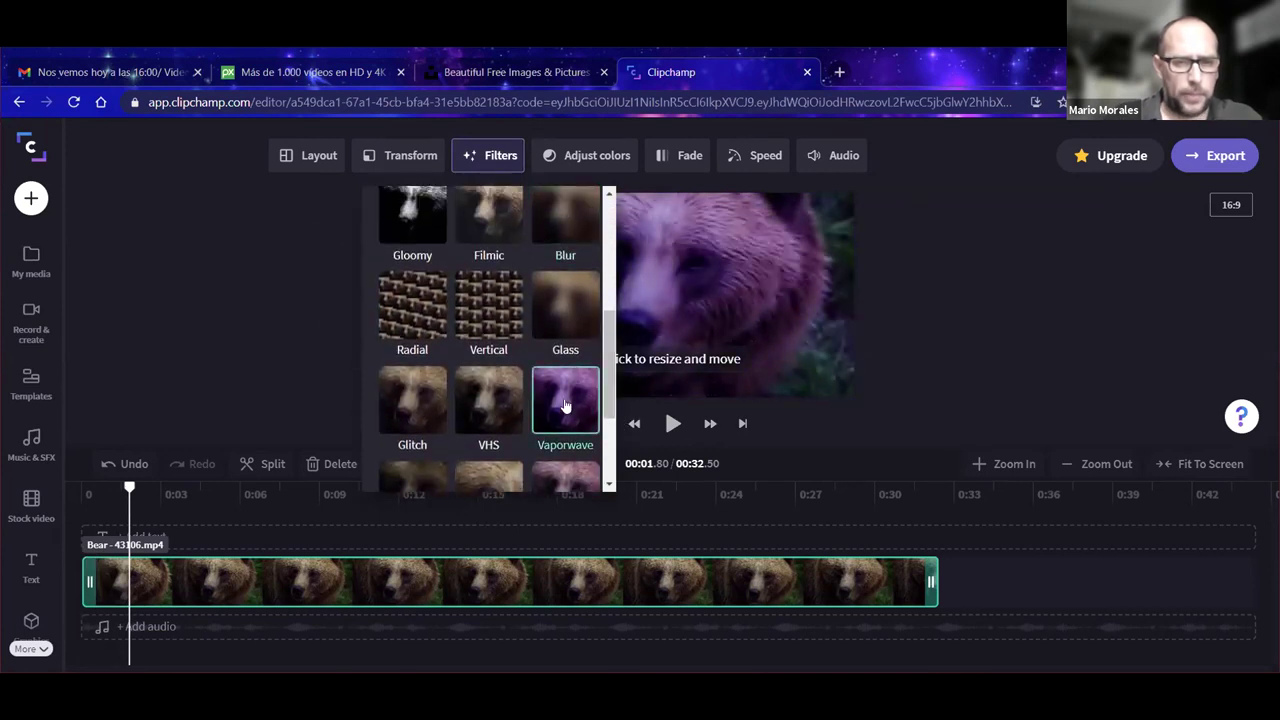
{"action": "left_click", "coordinate": [341, 334]}
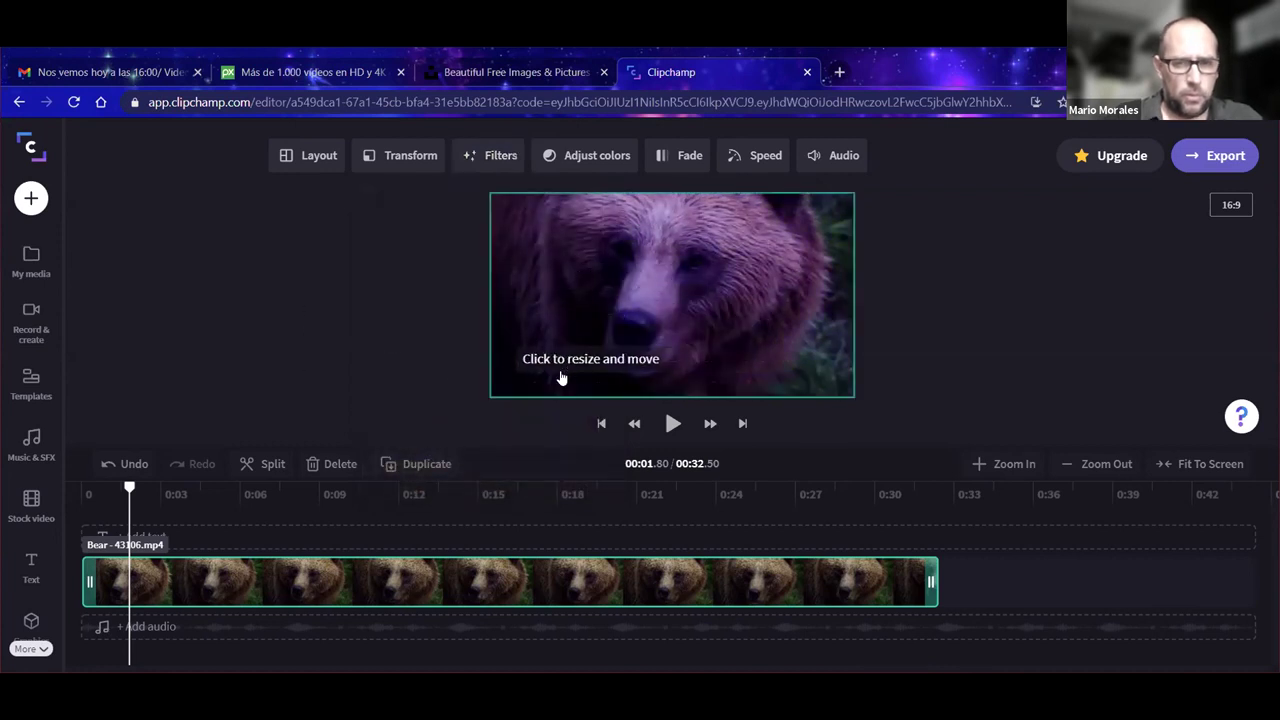
Step: Try the Color Shift filter on the bear clip, replacing it with the VHS filter
{"action": "left_click", "coordinate": [491, 157]}
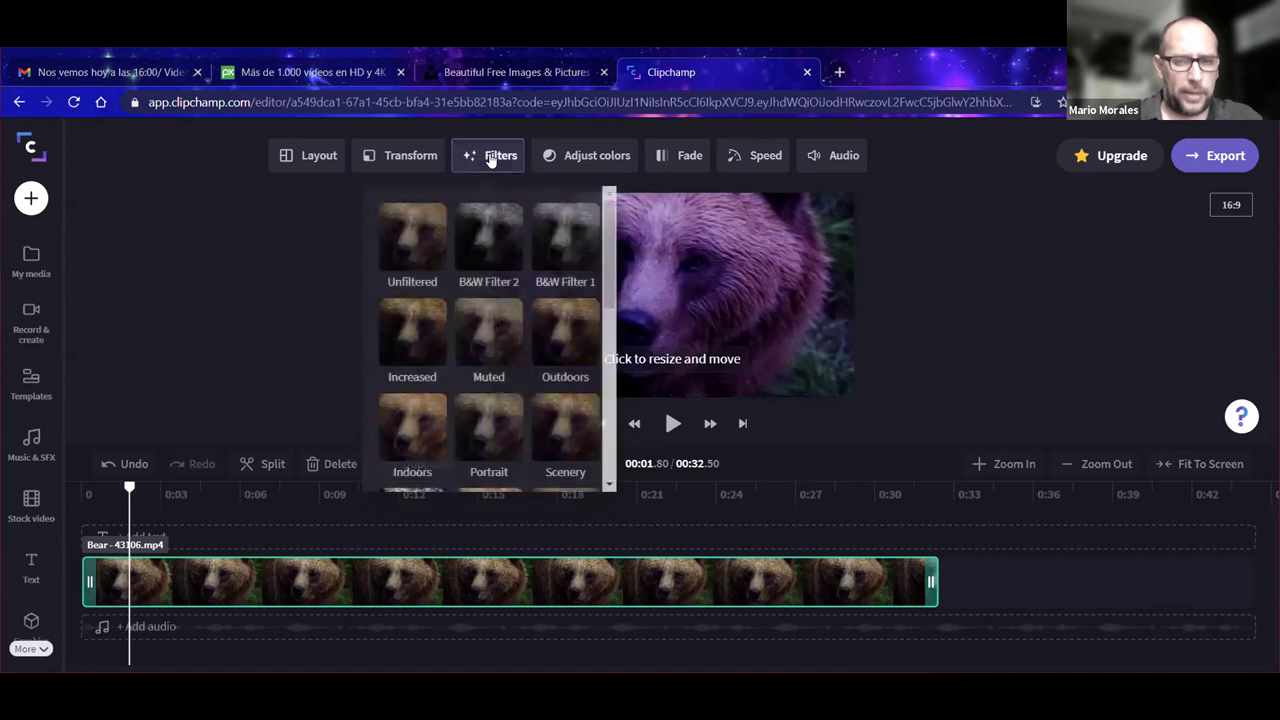
{"action": "left_click_drag", "start_coordinate": [609, 260], "coordinate": [620, 485]}
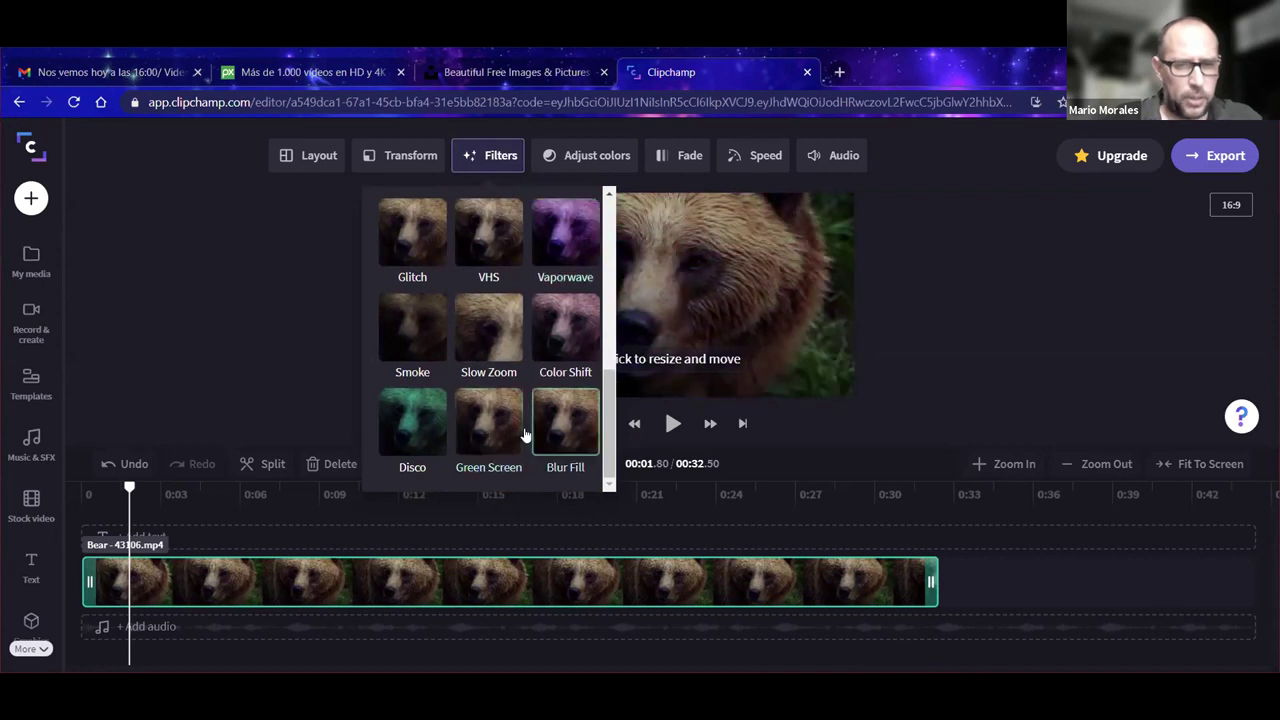
{"action": "left_click", "coordinate": [562, 340]}
{"action": "left_click", "coordinate": [491, 246]}
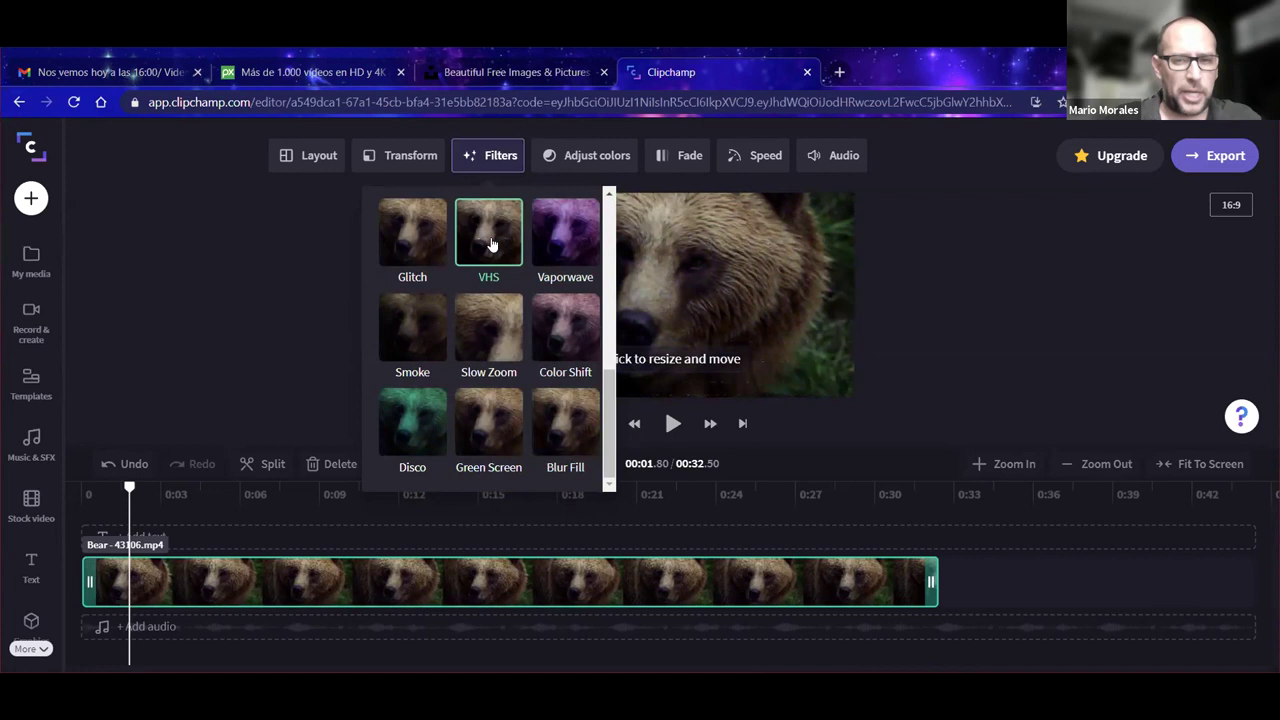
{"action": "left_click", "coordinate": [281, 300]}
Step: Play the opening seconds of the clip to preview the VHS filter and return the playhead to the start
{"action": "left_click_drag", "start_coordinate": [129, 488], "coordinate": [84, 492]}
{"action": "left_click", "coordinate": [672, 423]}
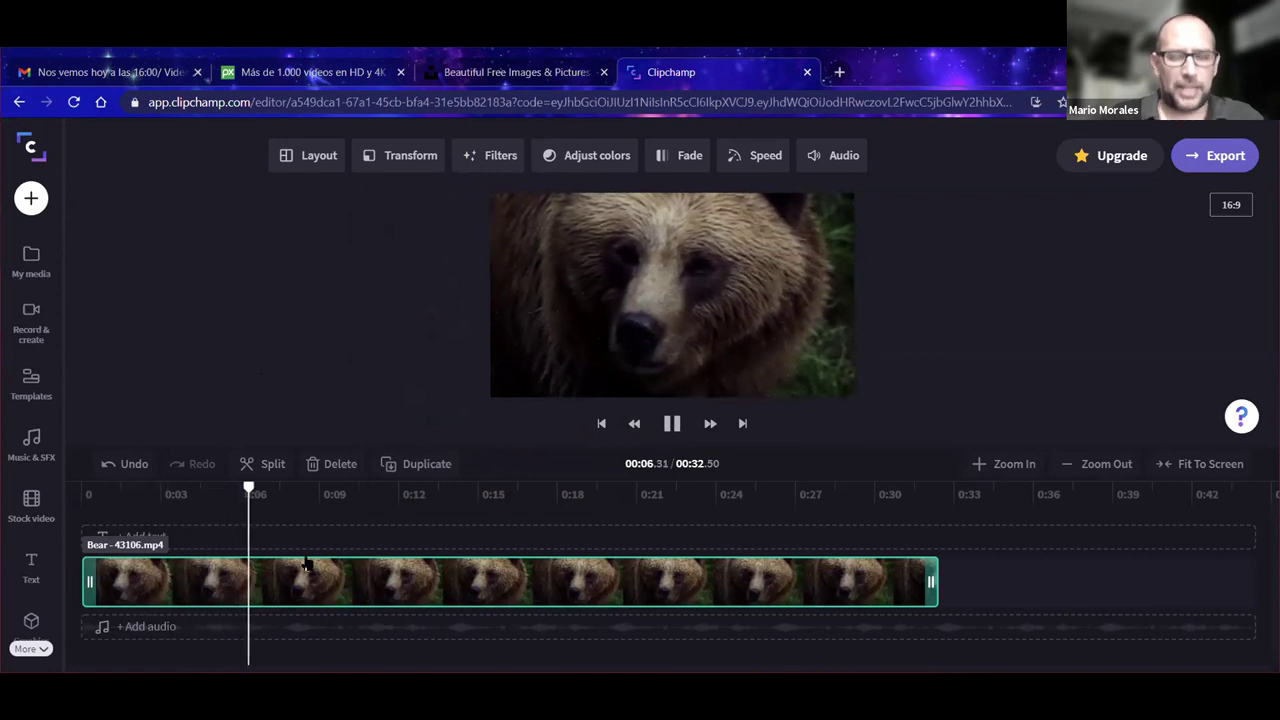
{"action": "left_click", "coordinate": [672, 423]}
{"action": "left_click", "coordinate": [300, 580]}
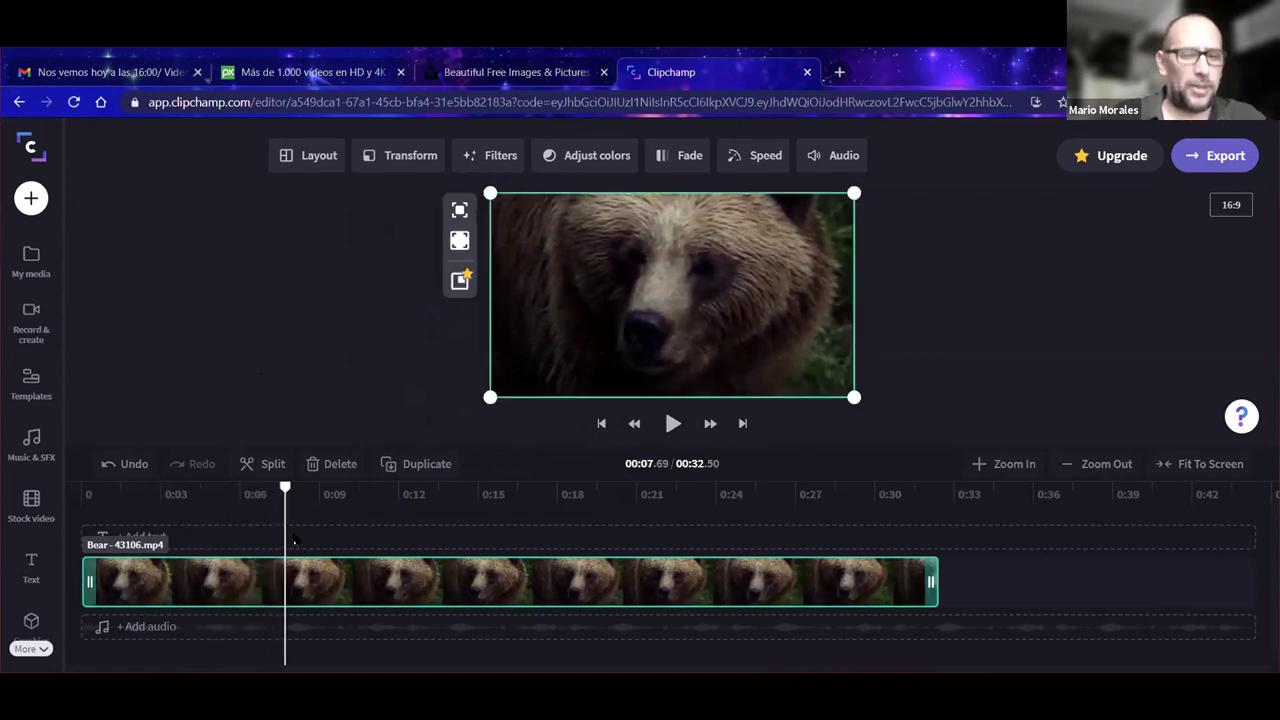
{"action": "left_click_drag", "start_coordinate": [283, 488], "coordinate": [240, 488]}
{"action": "key", "text": "Home"}
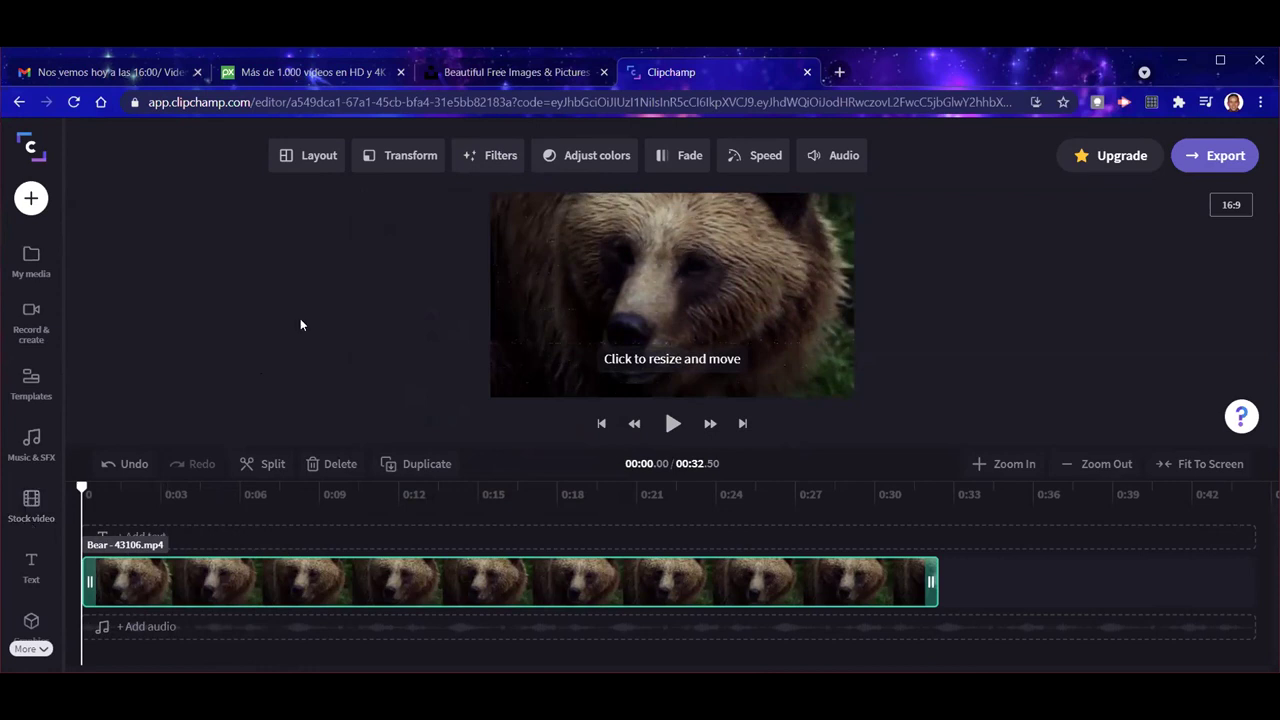
Step: Switch the bear clip to the Filmic filter and preview its opening seconds, ending with the playhead at the start
{"action": "left_click", "coordinate": [491, 157]}
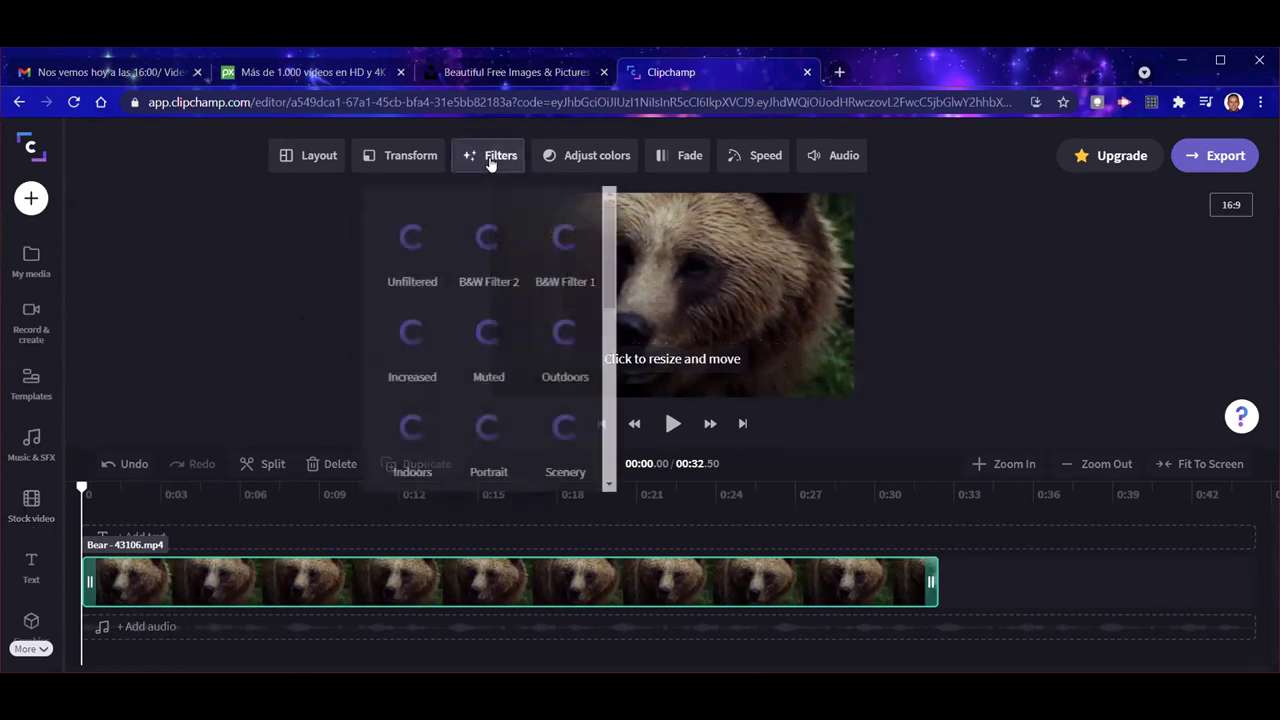
{"action": "left_click_drag", "start_coordinate": [611, 240], "coordinate": [613, 308]}
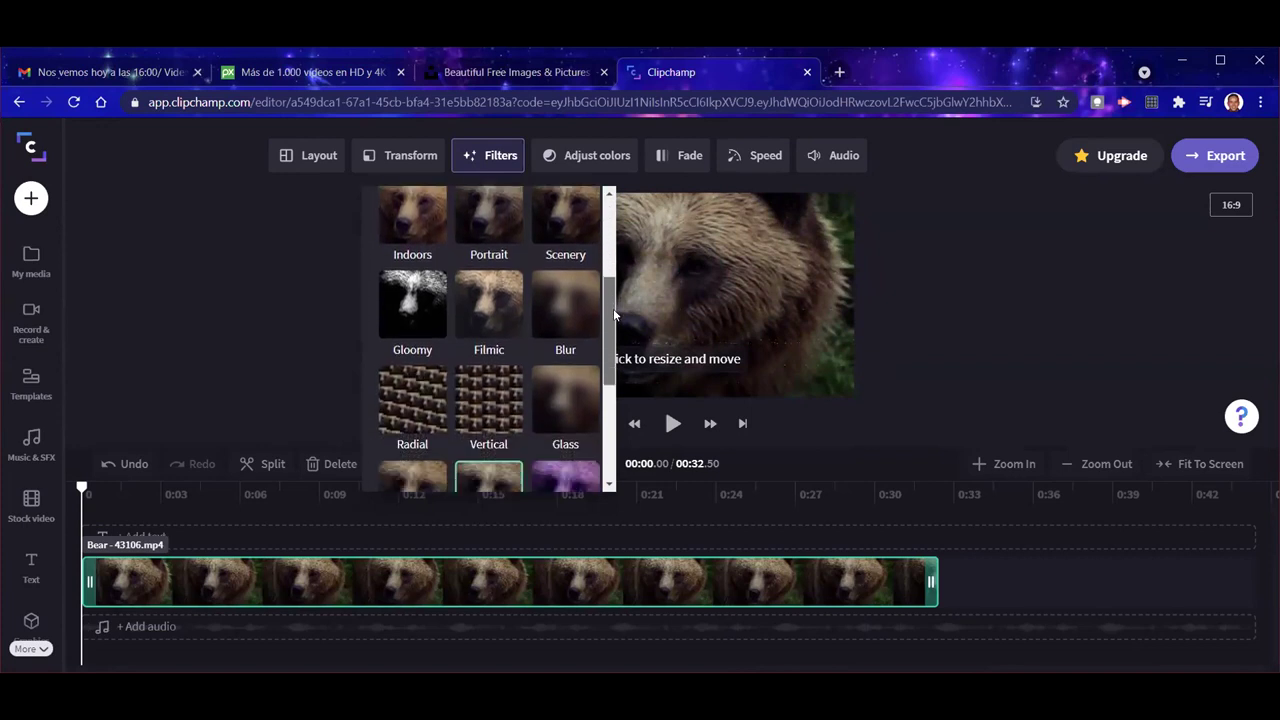
{"action": "left_click", "coordinate": [492, 312]}
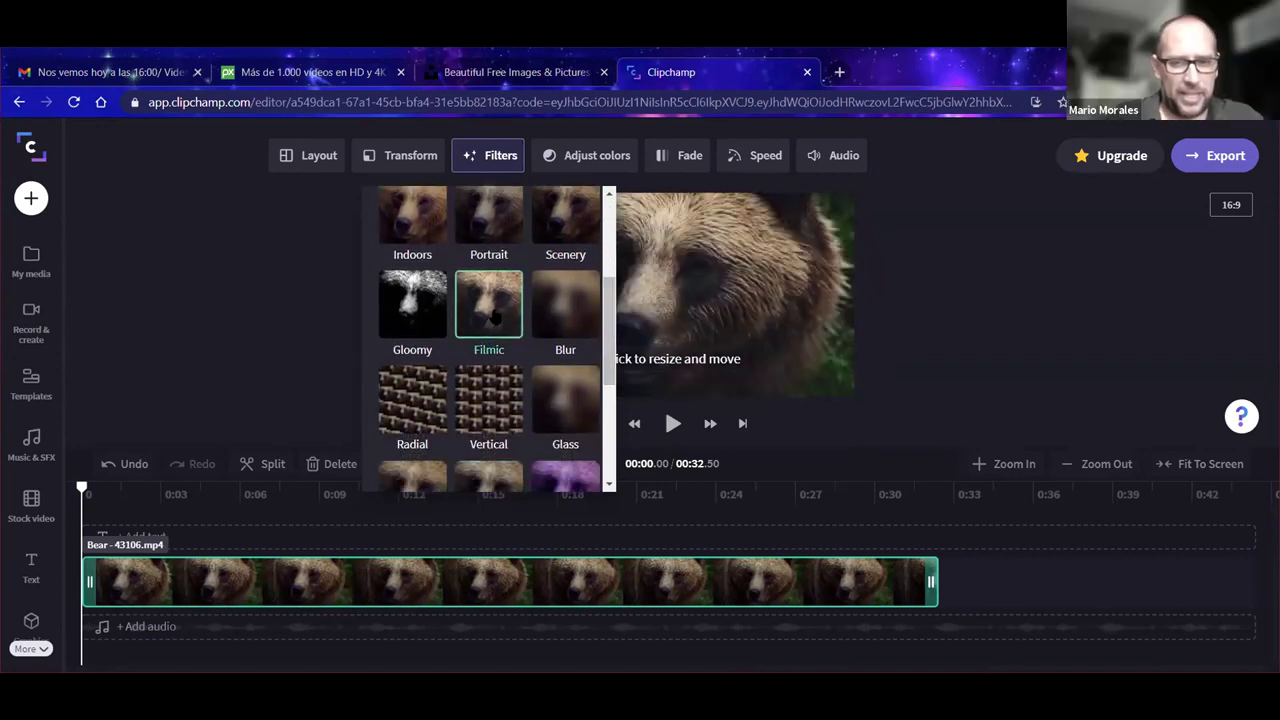
{"action": "left_click", "coordinate": [325, 311]}
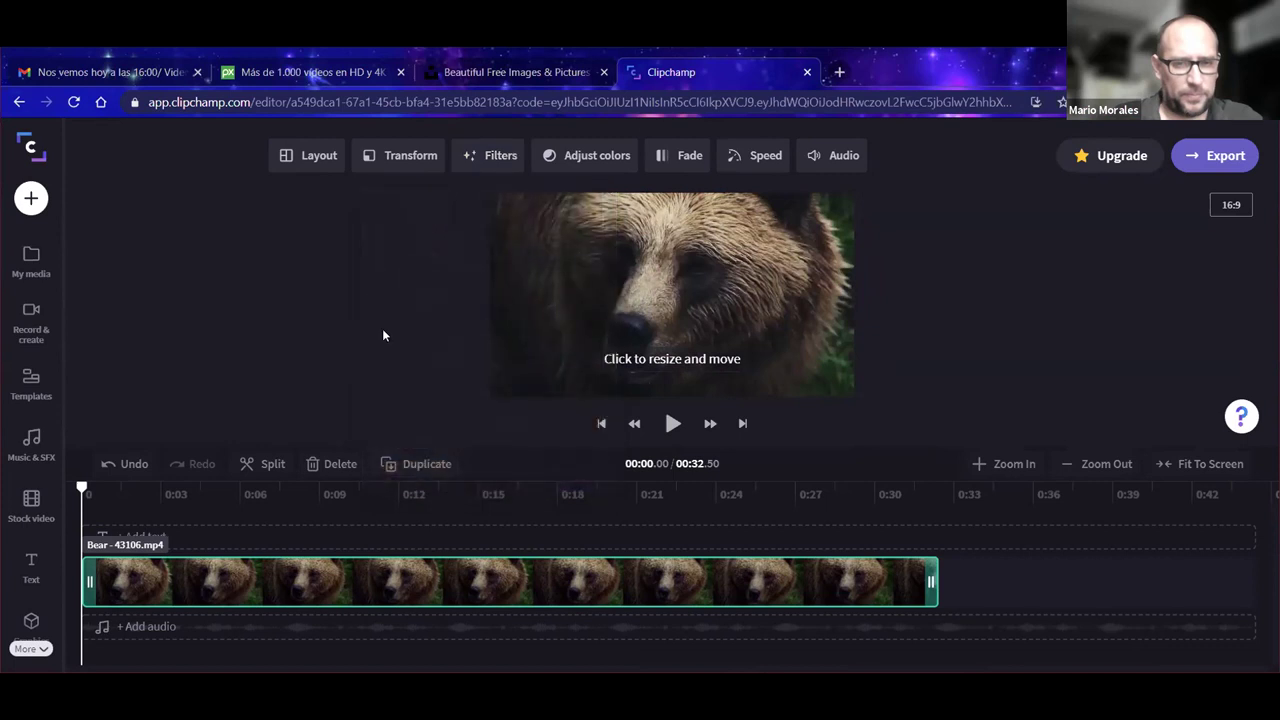
{"action": "left_click", "coordinate": [672, 423]}
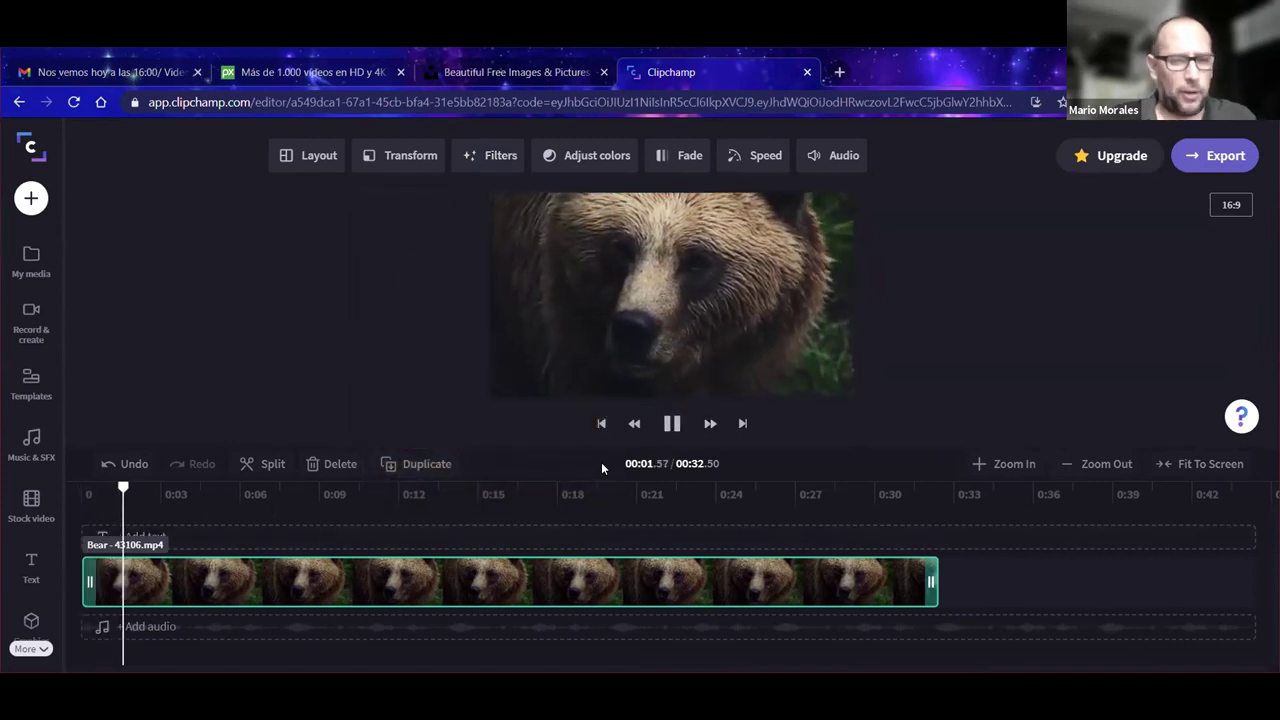
{"action": "left_click", "coordinate": [397, 580]}
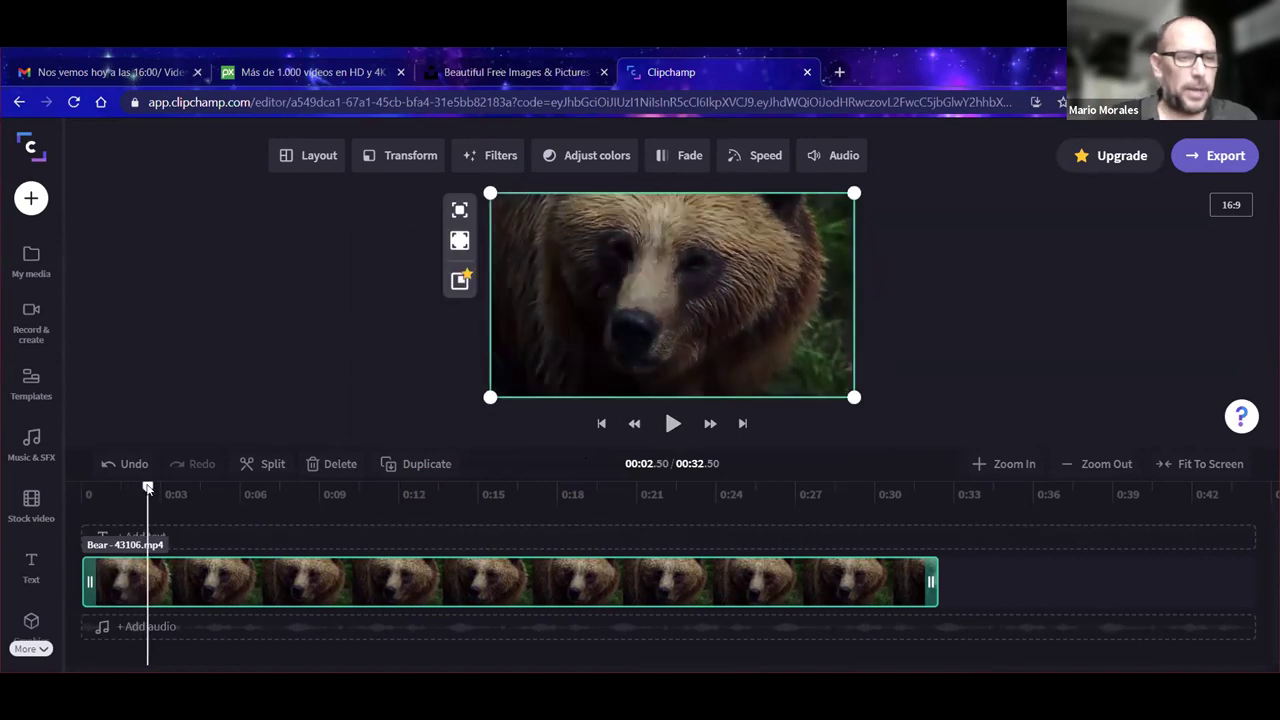
{"action": "left_click", "coordinate": [84, 494]}
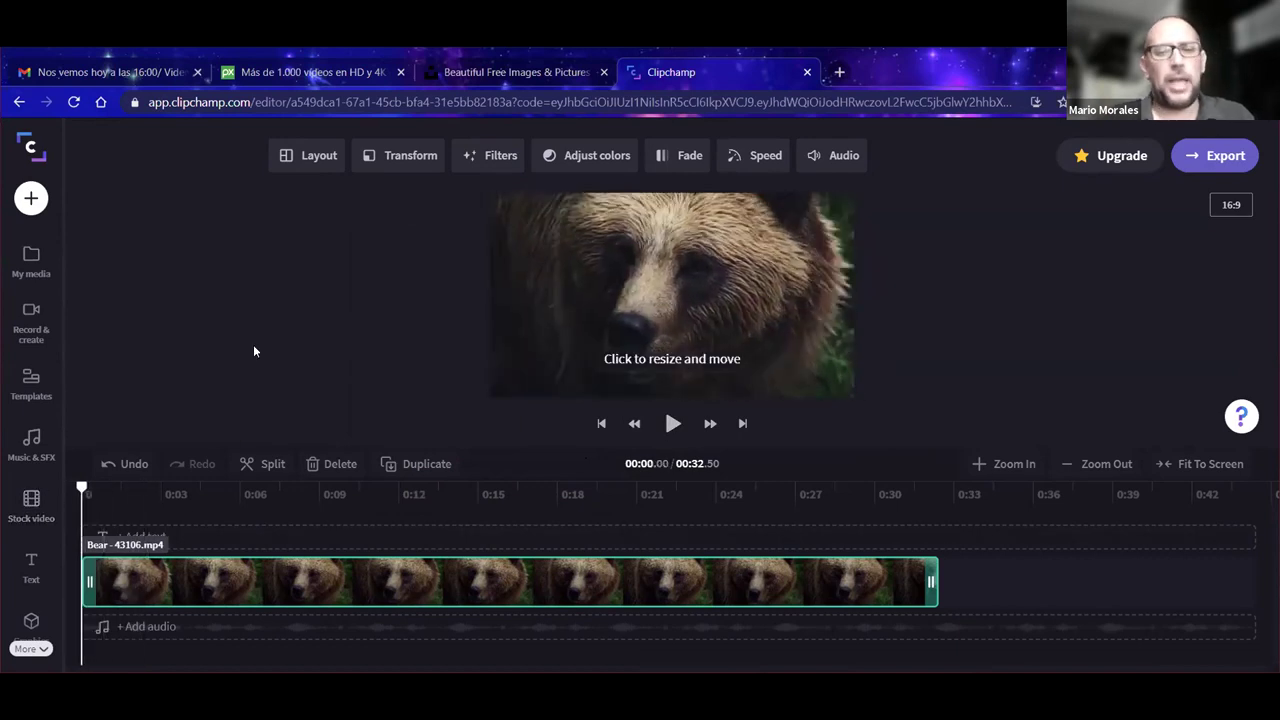
Step: Switch the bear clip to the Radial filter and preview its opening seconds, ending with the playhead at the start
{"action": "left_click", "coordinate": [489, 160]}
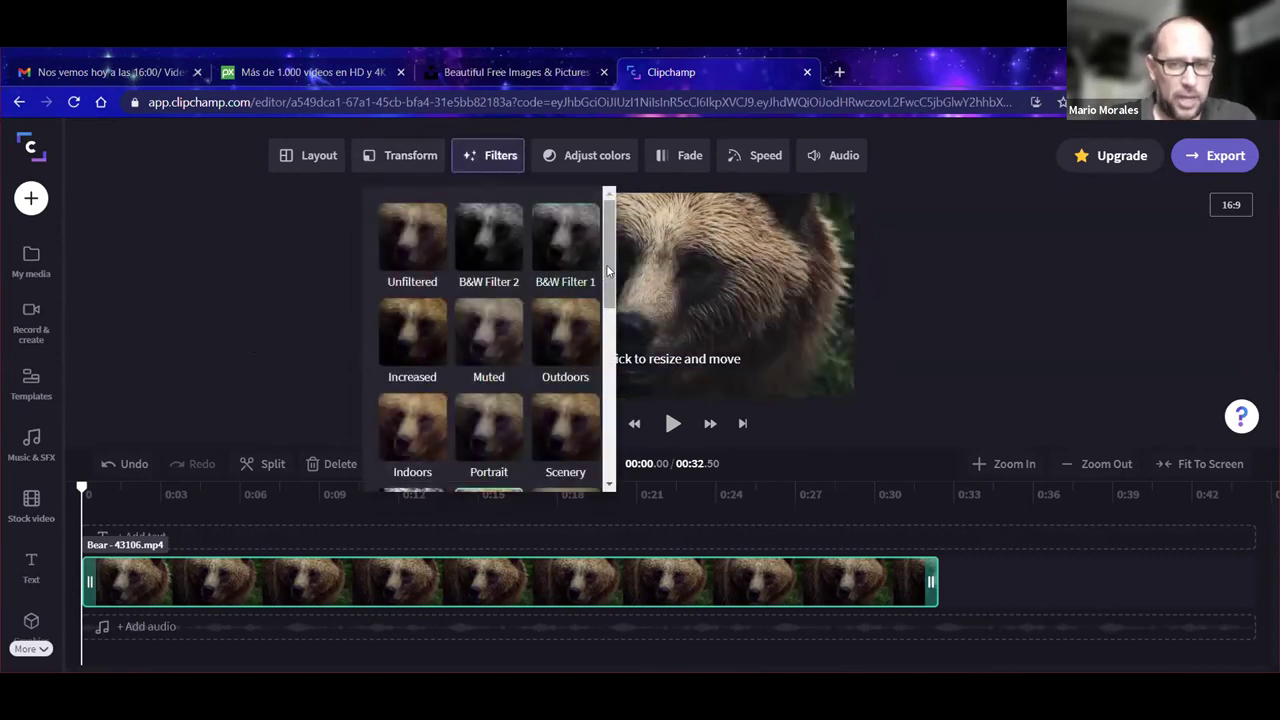
{"action": "scroll", "coordinate": [603, 336], "scroll_direction": "down", "scroll_amount": 2}
{"action": "scroll", "coordinate": [603, 340], "scroll_direction": "down", "scroll_amount": 2}
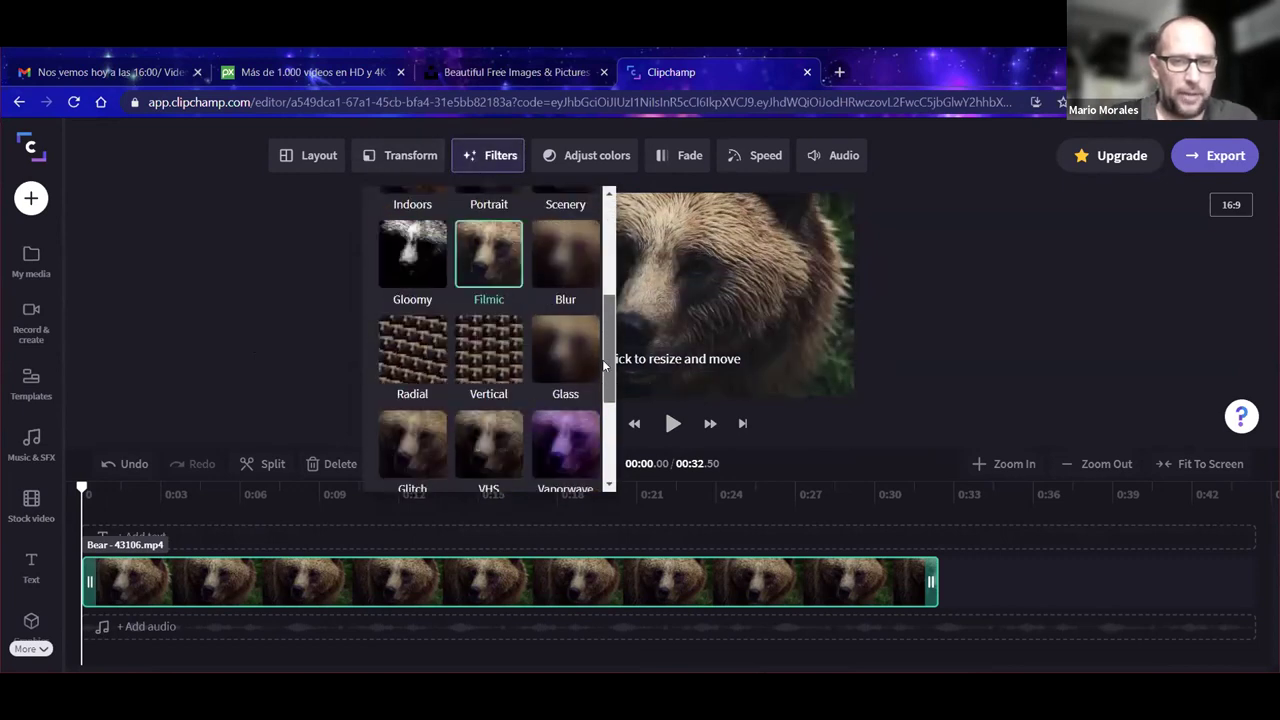
{"action": "left_click", "coordinate": [415, 368]}
{"action": "left_click", "coordinate": [284, 354]}
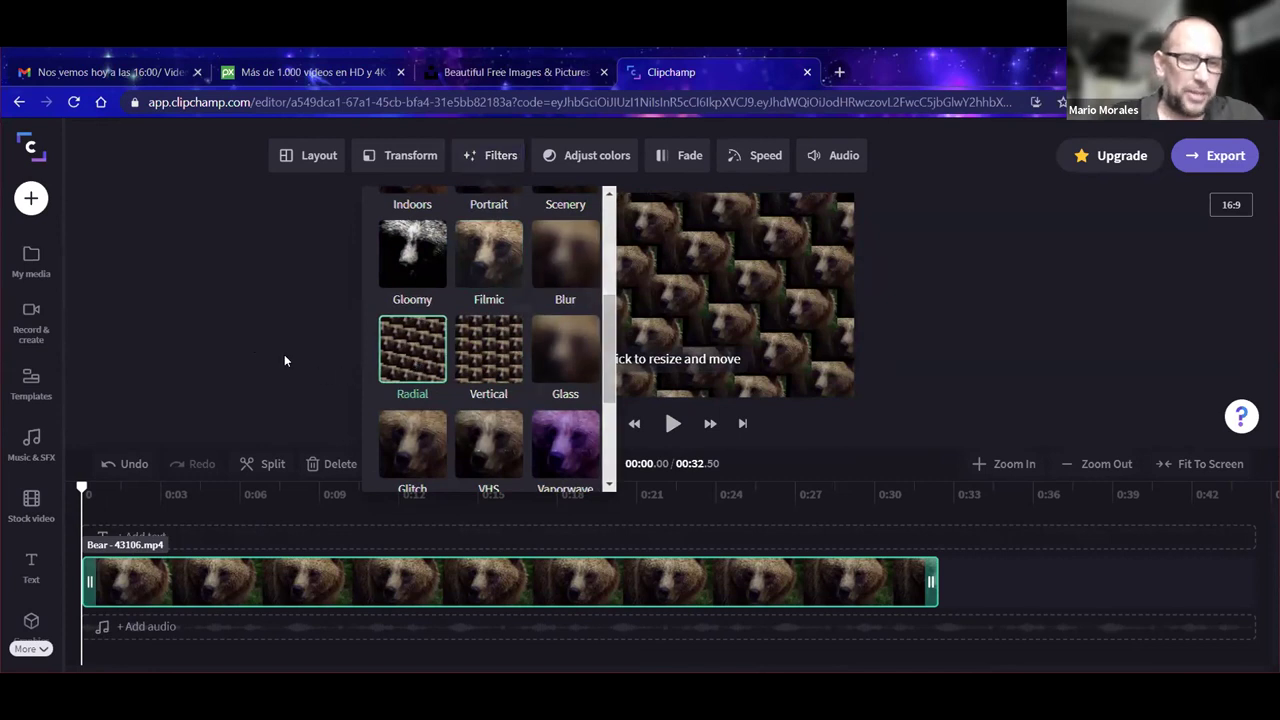
{"action": "left_click", "coordinate": [672, 424]}
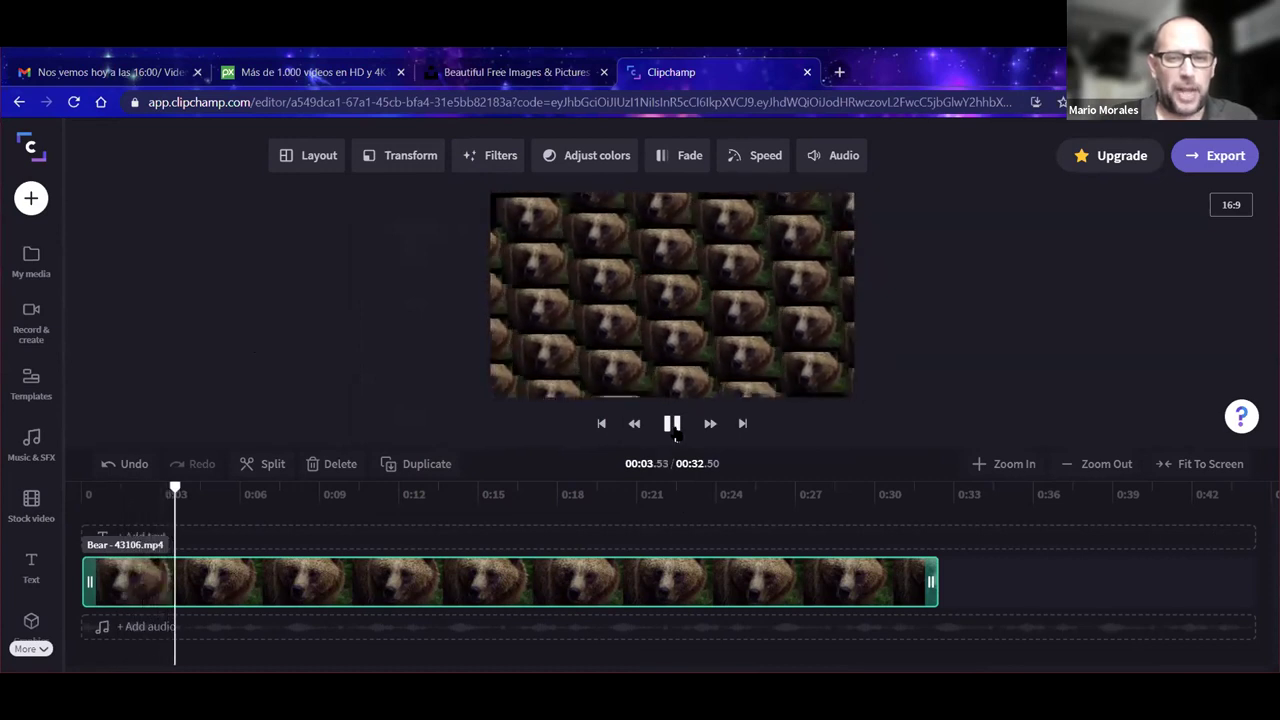
{"action": "left_click", "coordinate": [672, 424]}
{"action": "left_click", "coordinate": [191, 531]}
{"action": "left_click", "coordinate": [84, 492]}
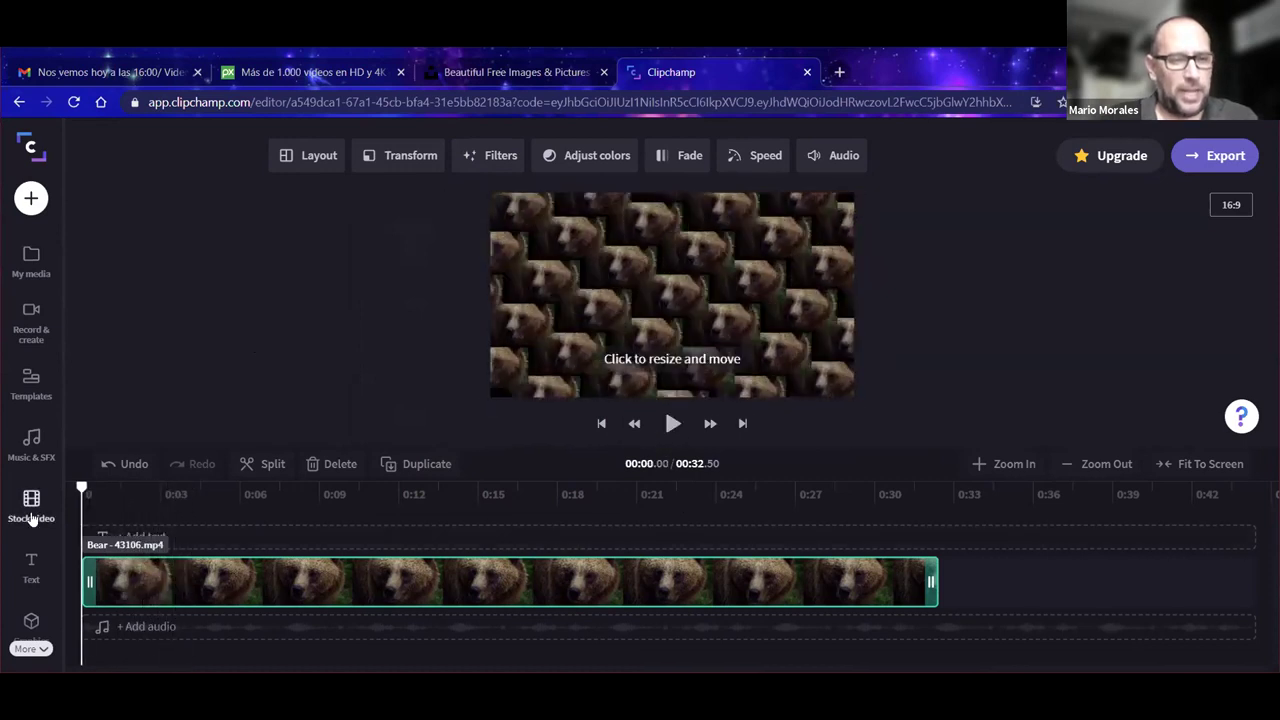
Step: Switch the bear clip to the Disco filter and preview its opening seconds, ending with the playhead at the start
{"action": "left_click", "coordinate": [424, 157]}
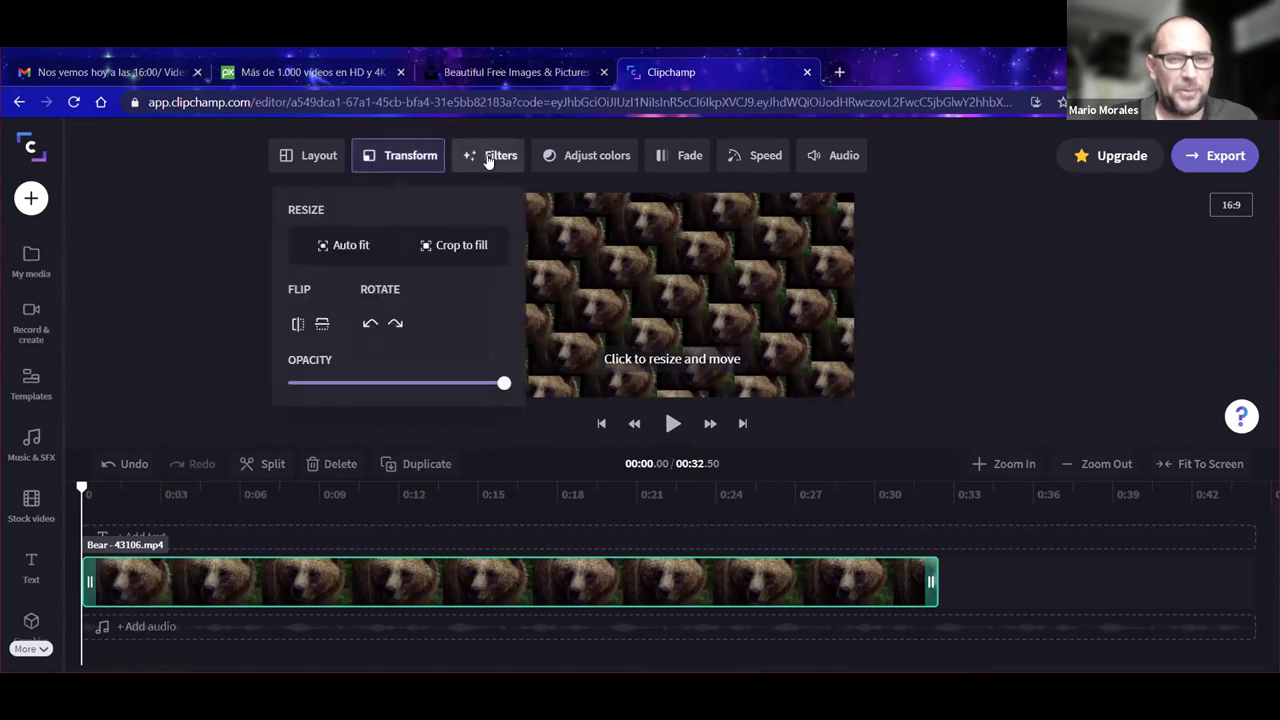
{"action": "left_click", "coordinate": [489, 158]}
{"action": "scroll", "coordinate": [491, 340], "scroll_direction": "down", "scroll_amount": 5}
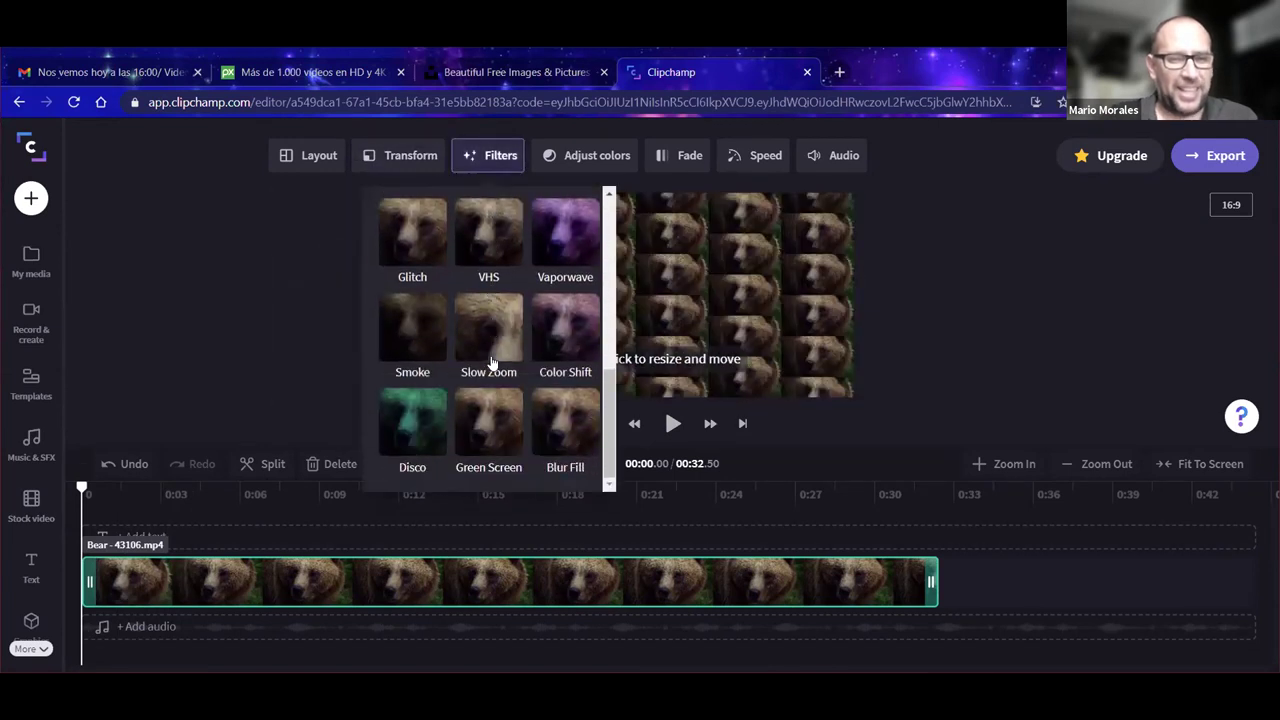
{"action": "left_click", "coordinate": [418, 425]}
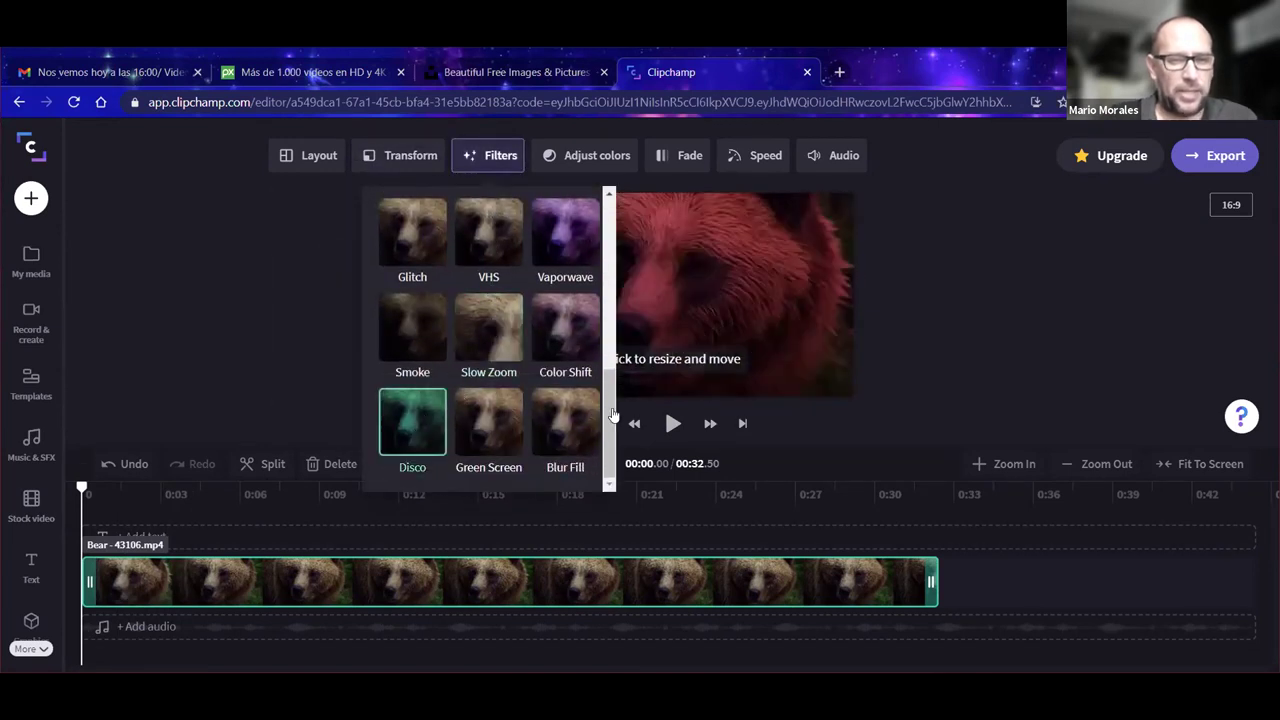
{"action": "left_click", "coordinate": [313, 388]}
{"action": "left_click", "coordinate": [673, 425]}
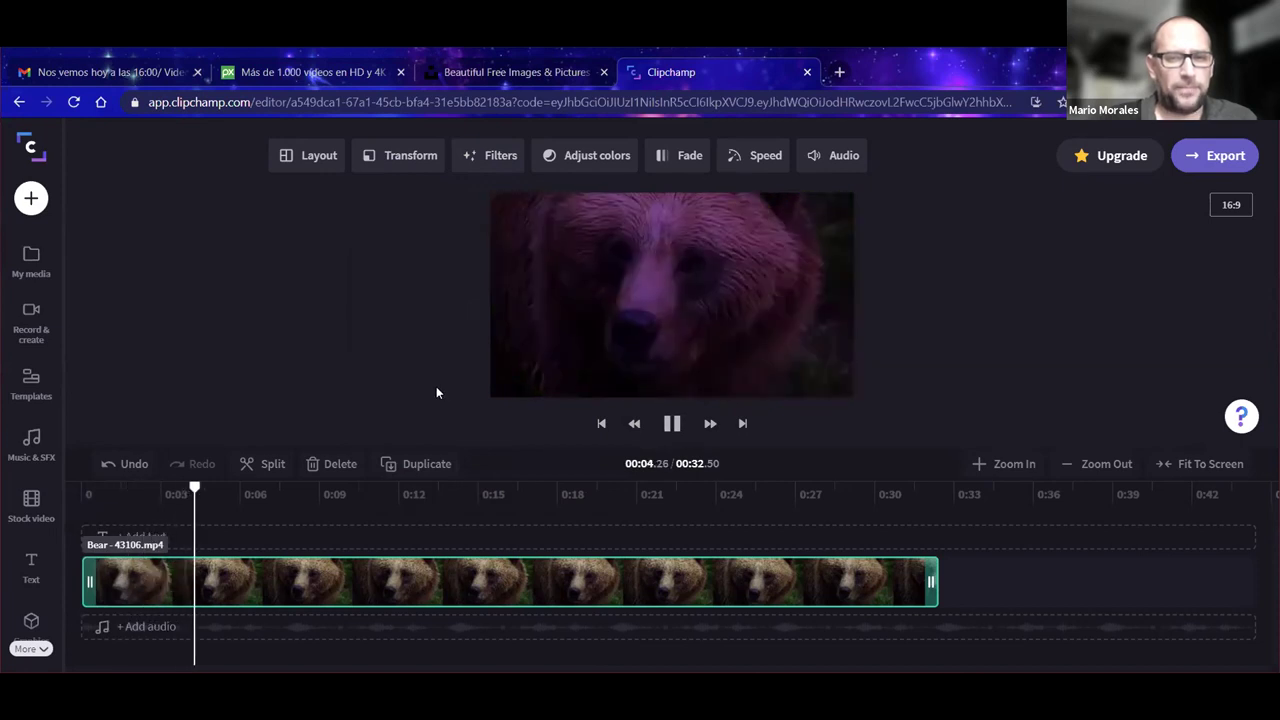
{"action": "left_click", "coordinate": [672, 423]}
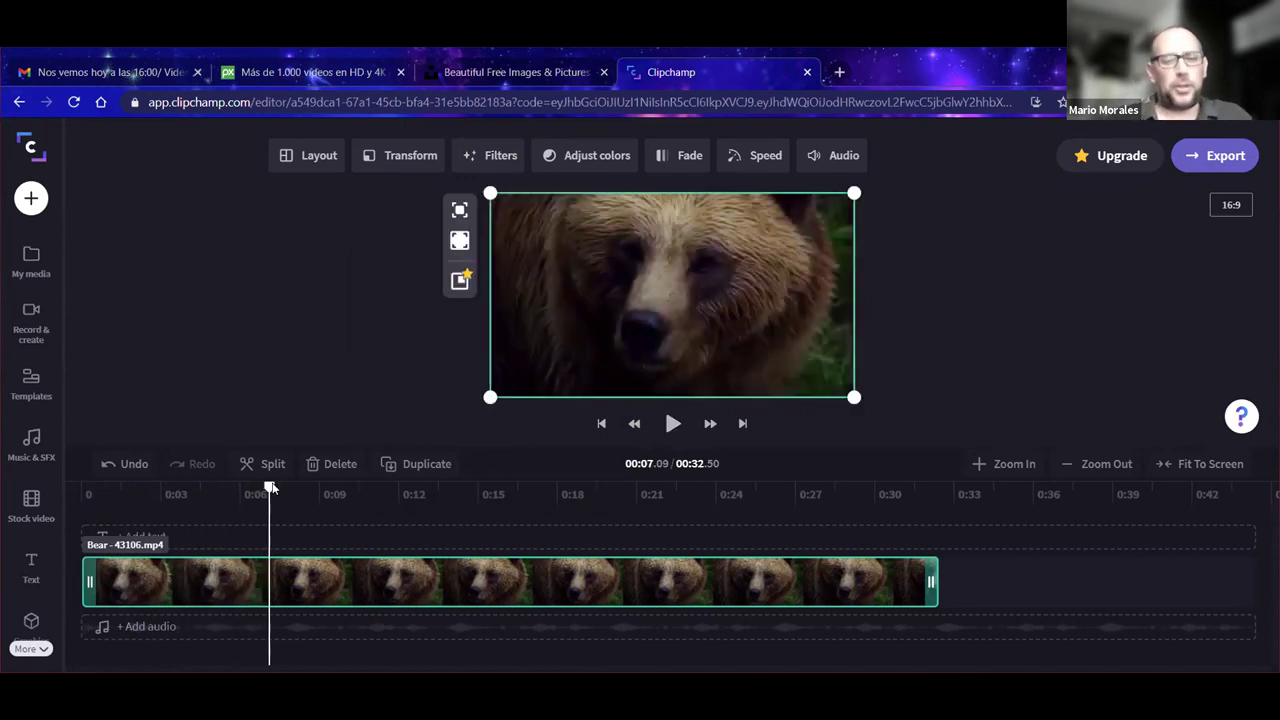
{"action": "left_click", "coordinate": [82, 494]}
Step: Replace the bear clip's filter with the Muted filter
{"action": "left_click", "coordinate": [485, 158]}
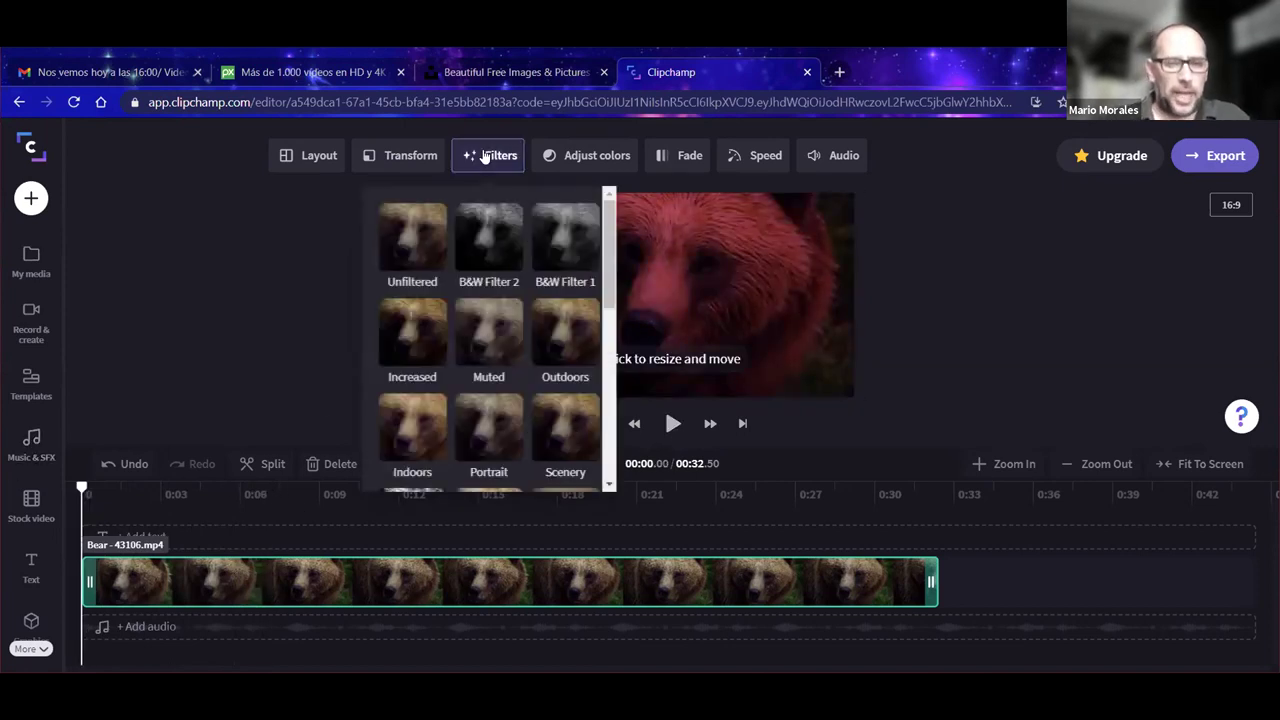
{"action": "left_click", "coordinate": [477, 340]}
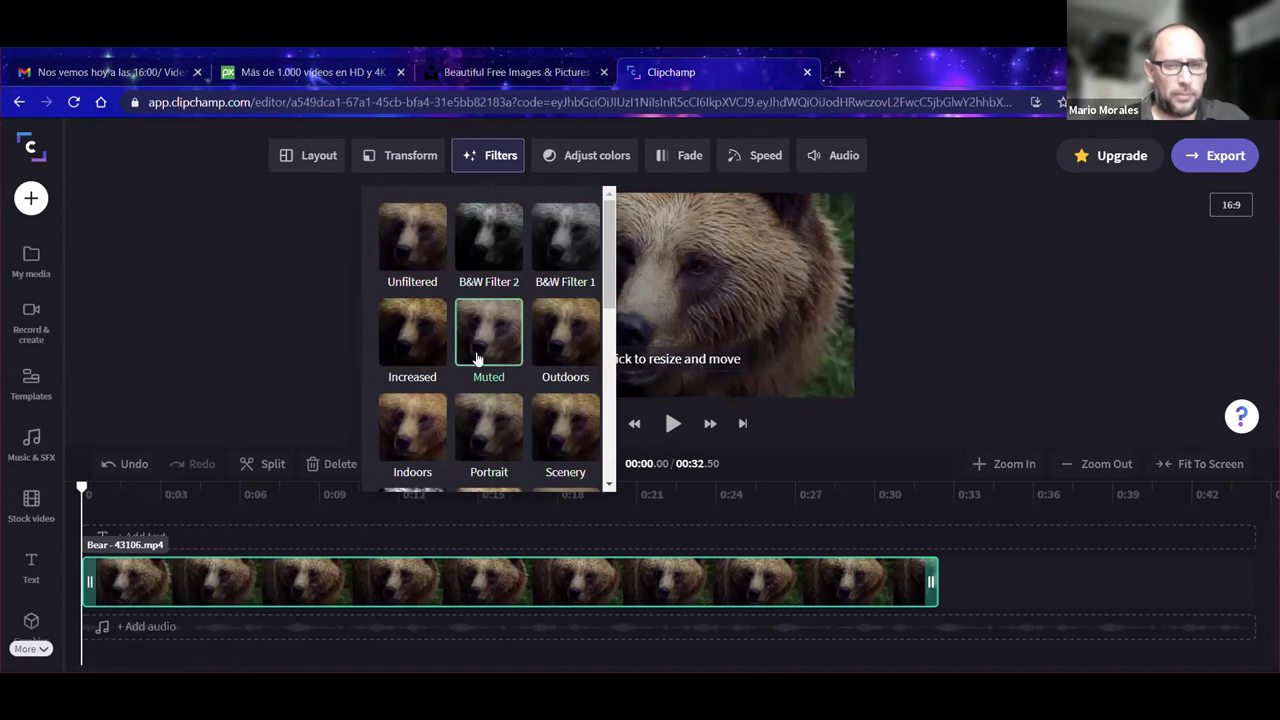
{"action": "left_click", "coordinate": [305, 384]}
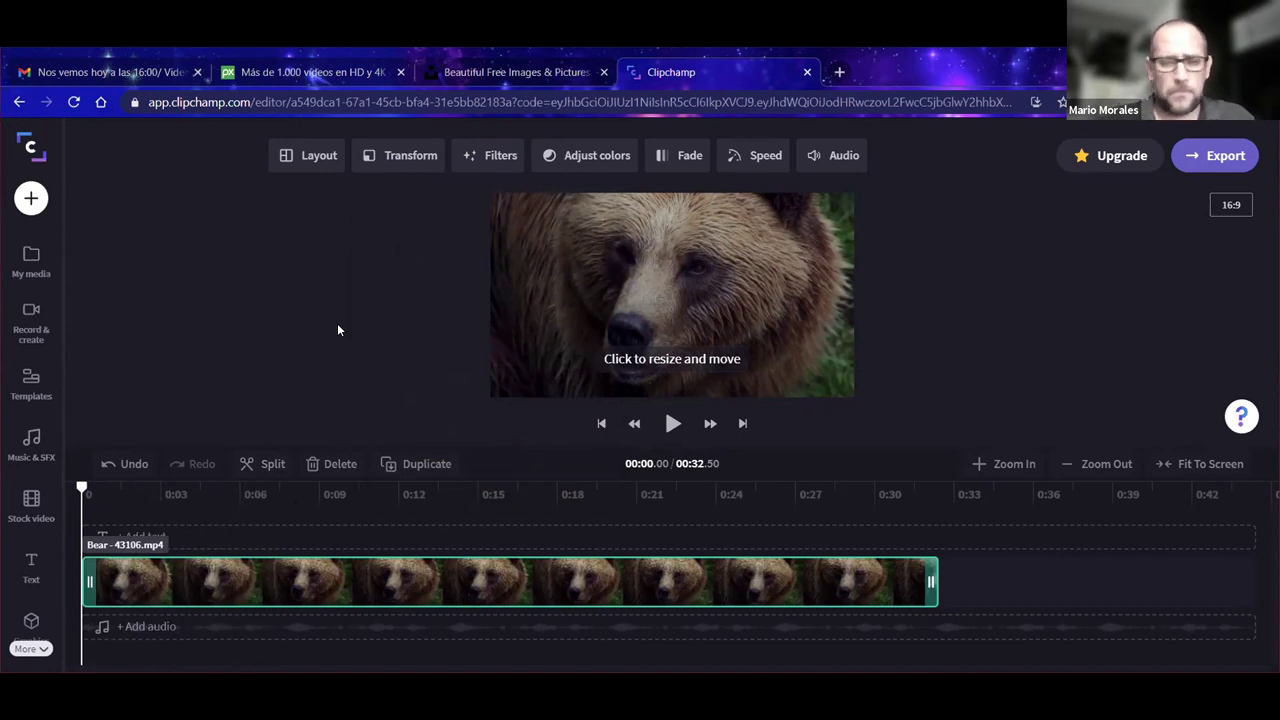
Step: Adjust the bear clip's colors by lowering the exposure very slightly and setting the contrast just below its midpoint
{"action": "left_click", "coordinate": [590, 163]}
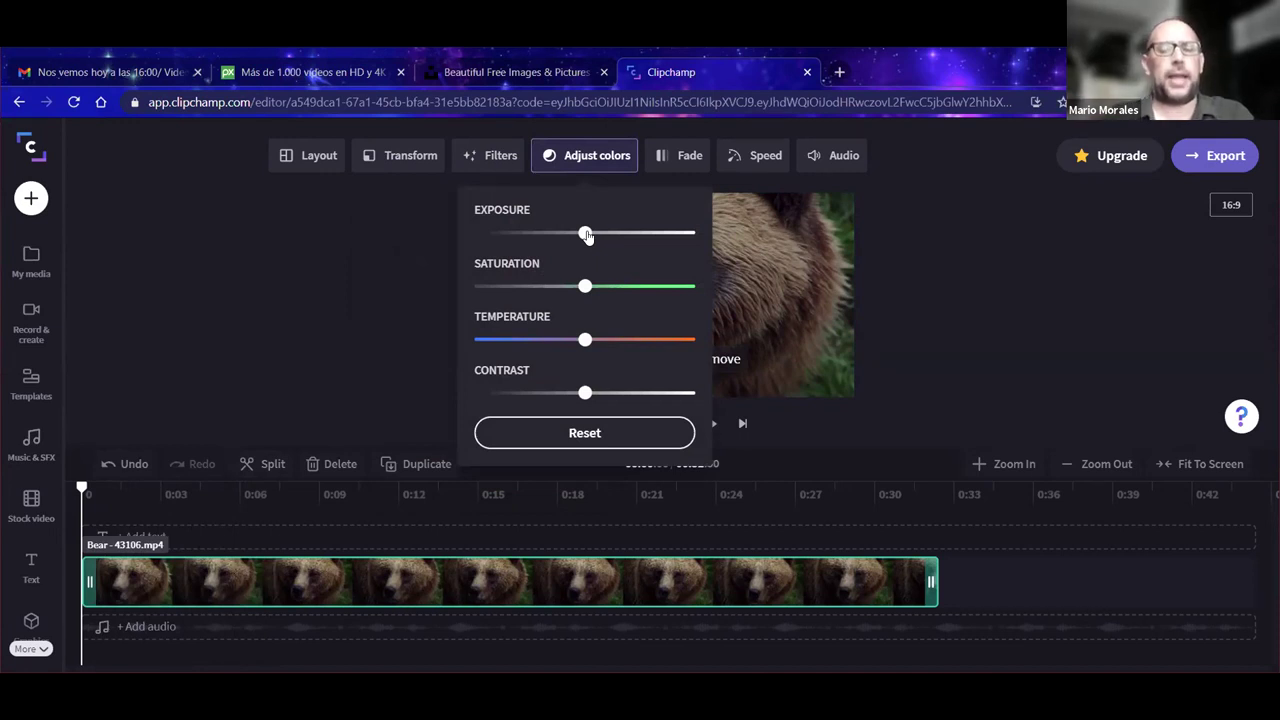
{"action": "mouse_move", "coordinate": [587, 235]}
{"action": "left_mouse_down"}
{"action": "mouse_move", "coordinate": [477, 234]}
{"action": "mouse_move", "coordinate": [584, 235]}
{"action": "left_mouse_up"}
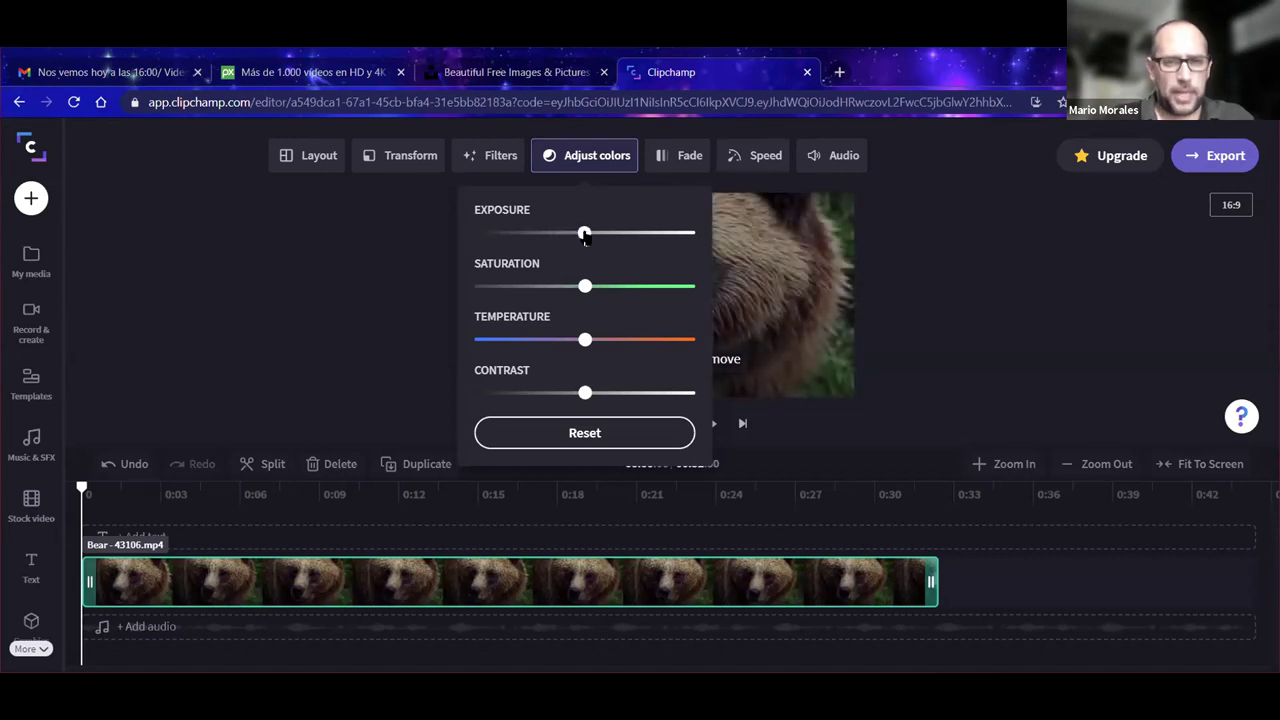
{"action": "mouse_move", "coordinate": [587, 237]}
{"action": "left_mouse_down"}
{"action": "mouse_move", "coordinate": [708, 230]}
{"action": "mouse_move", "coordinate": [478, 234]}
{"action": "mouse_move", "coordinate": [585, 234]}
{"action": "left_mouse_up"}
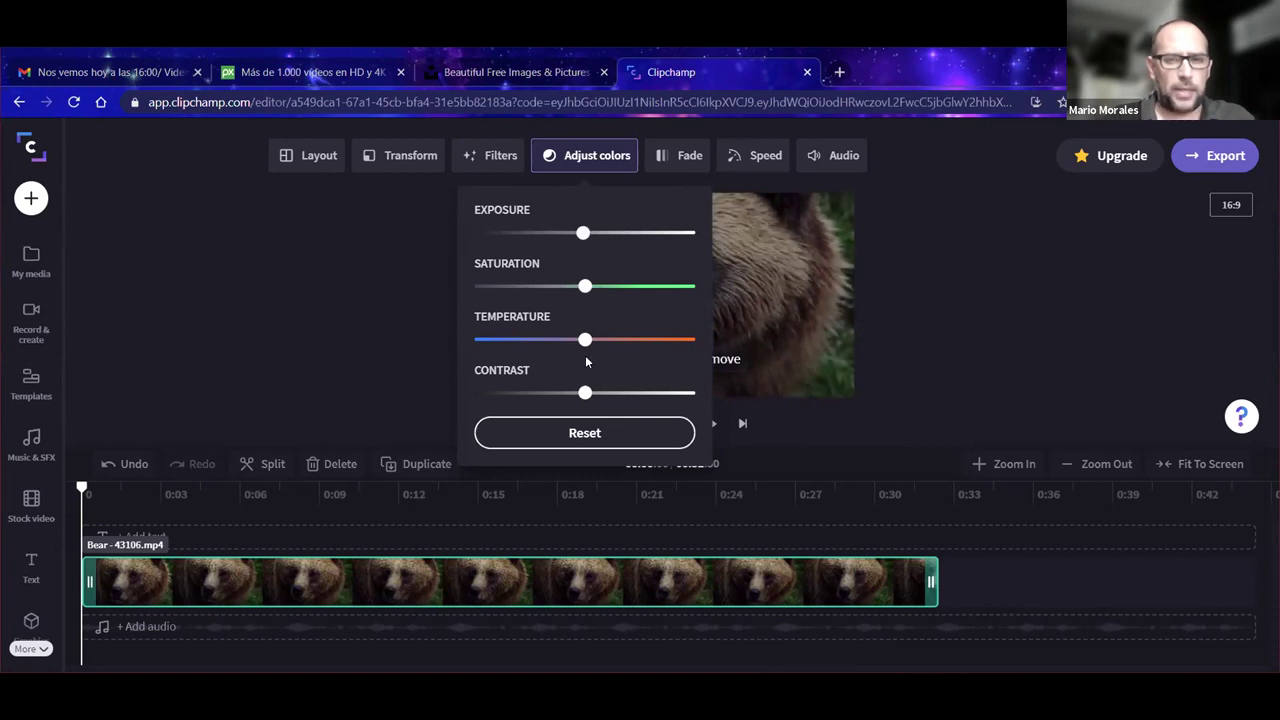
{"action": "left_click_drag", "start_coordinate": [588, 396], "coordinate": [452, 384]}
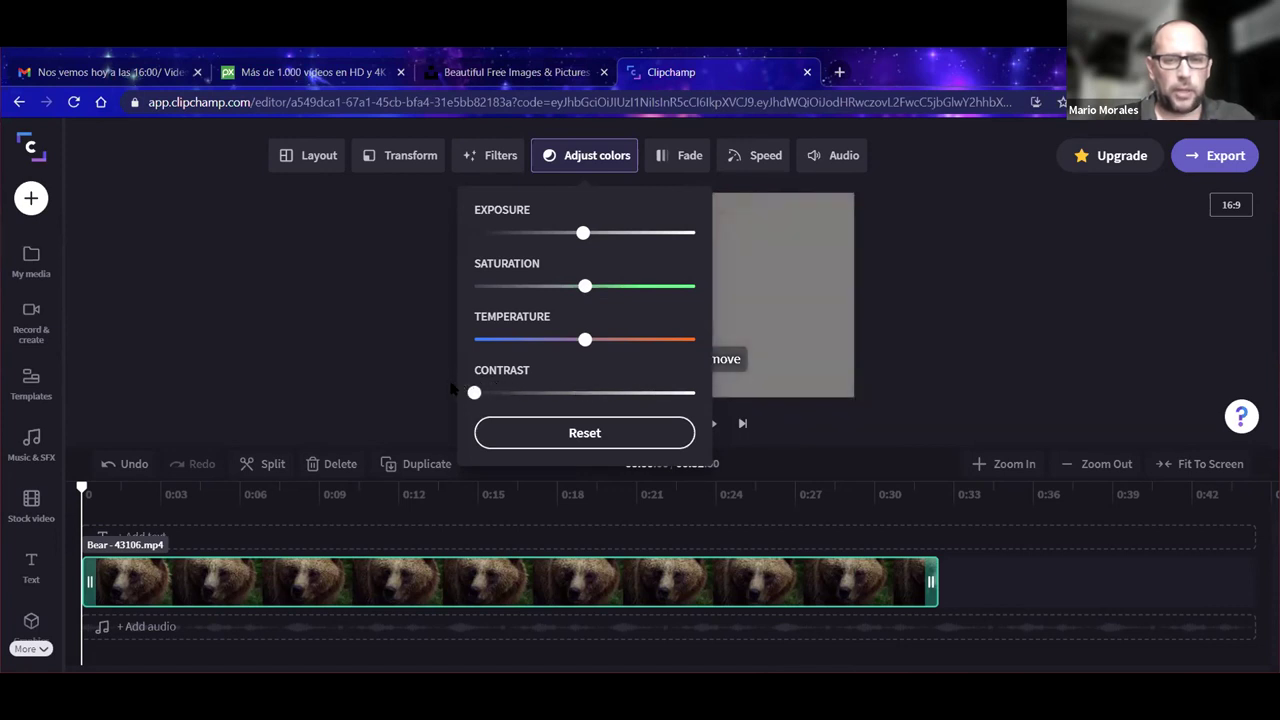
{"action": "left_click_drag", "start_coordinate": [529, 390], "coordinate": [580, 398]}
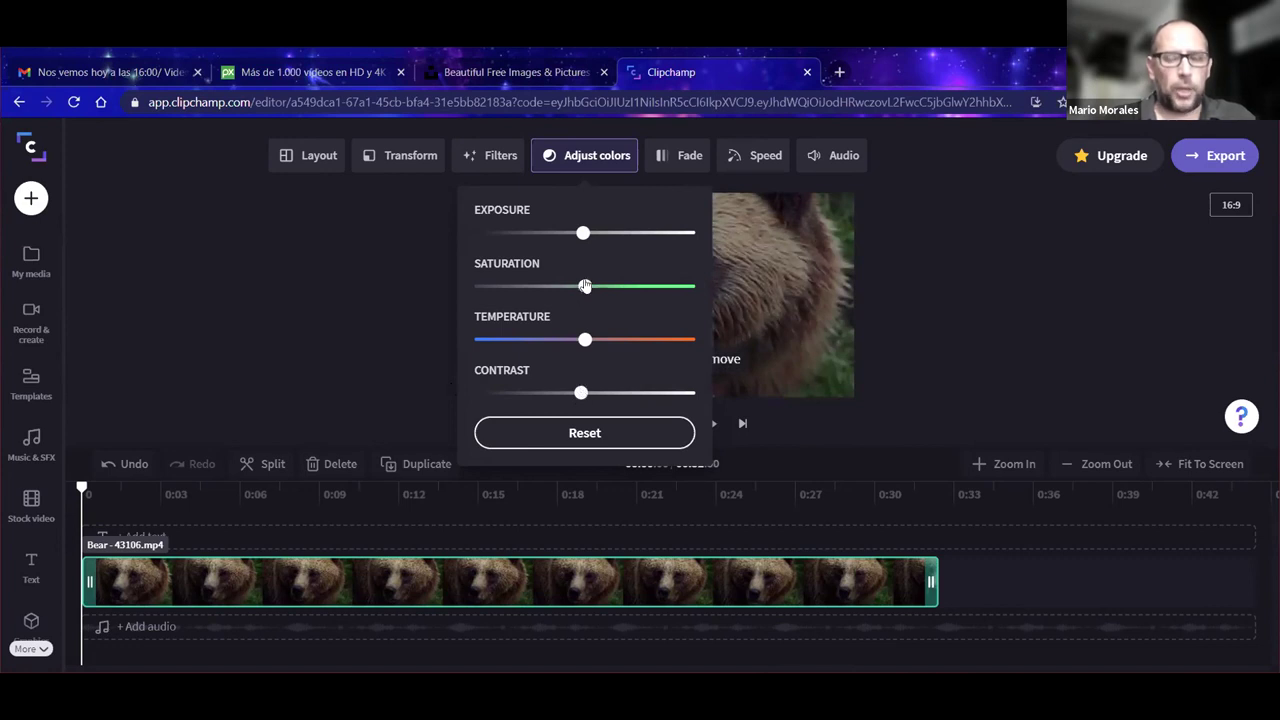
Step: Raise the bear clip's saturation to the maximum and play the clip to preview the colors
{"action": "left_click_drag", "start_coordinate": [581, 289], "coordinate": [702, 291]}
{"action": "left_click", "coordinate": [451, 280]}
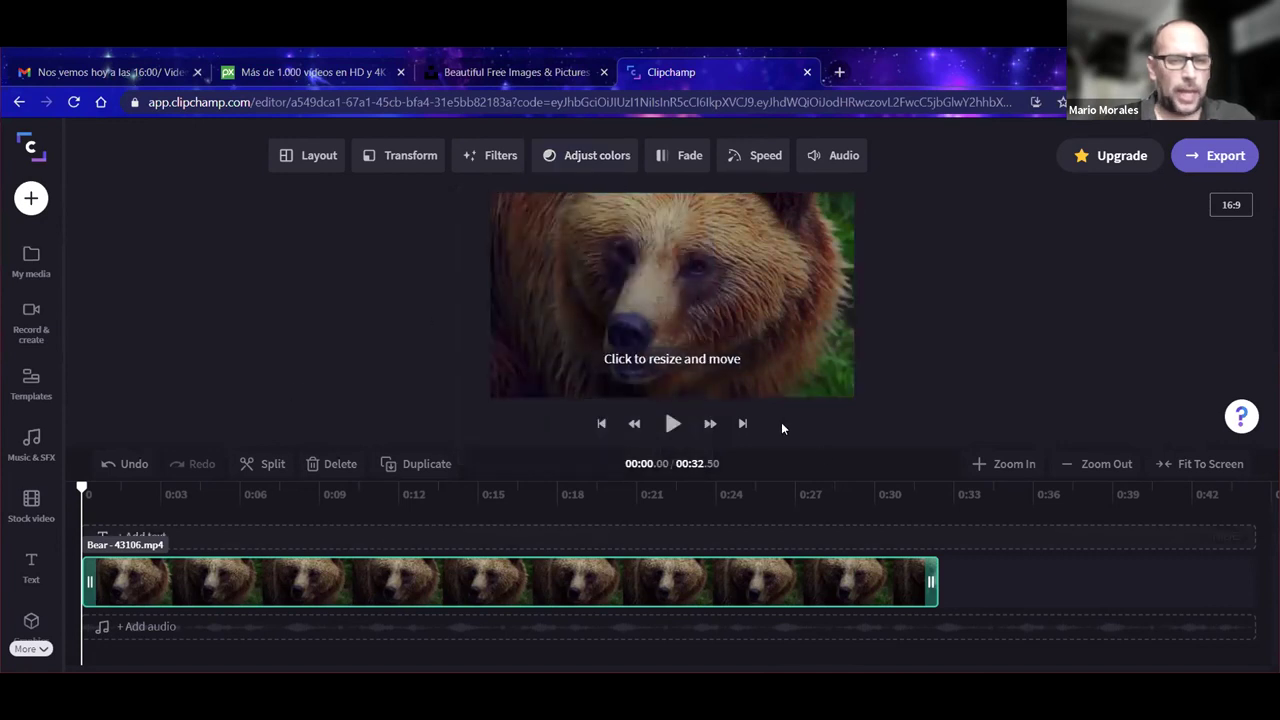
{"action": "left_click", "coordinate": [670, 430]}
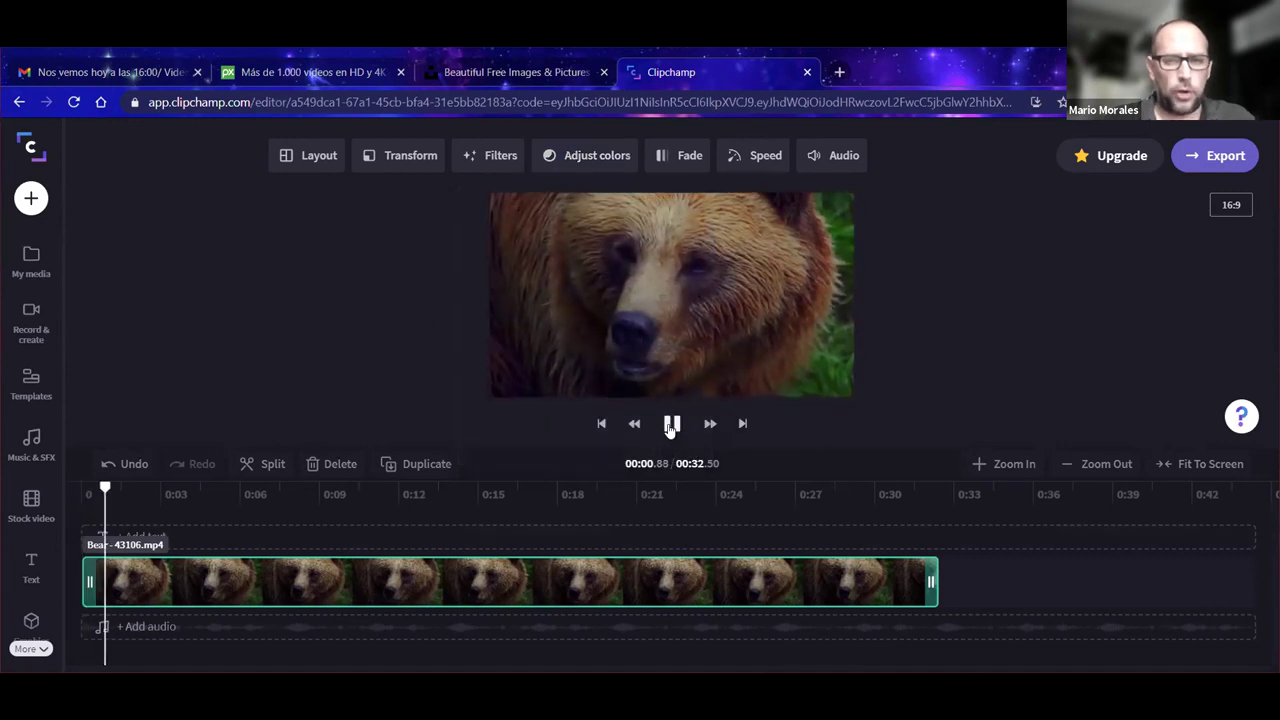
Step: Lower the bear clip's saturation to the minimum and preview the result, returning the playhead to about 2 seconds
{"action": "left_click", "coordinate": [670, 424]}
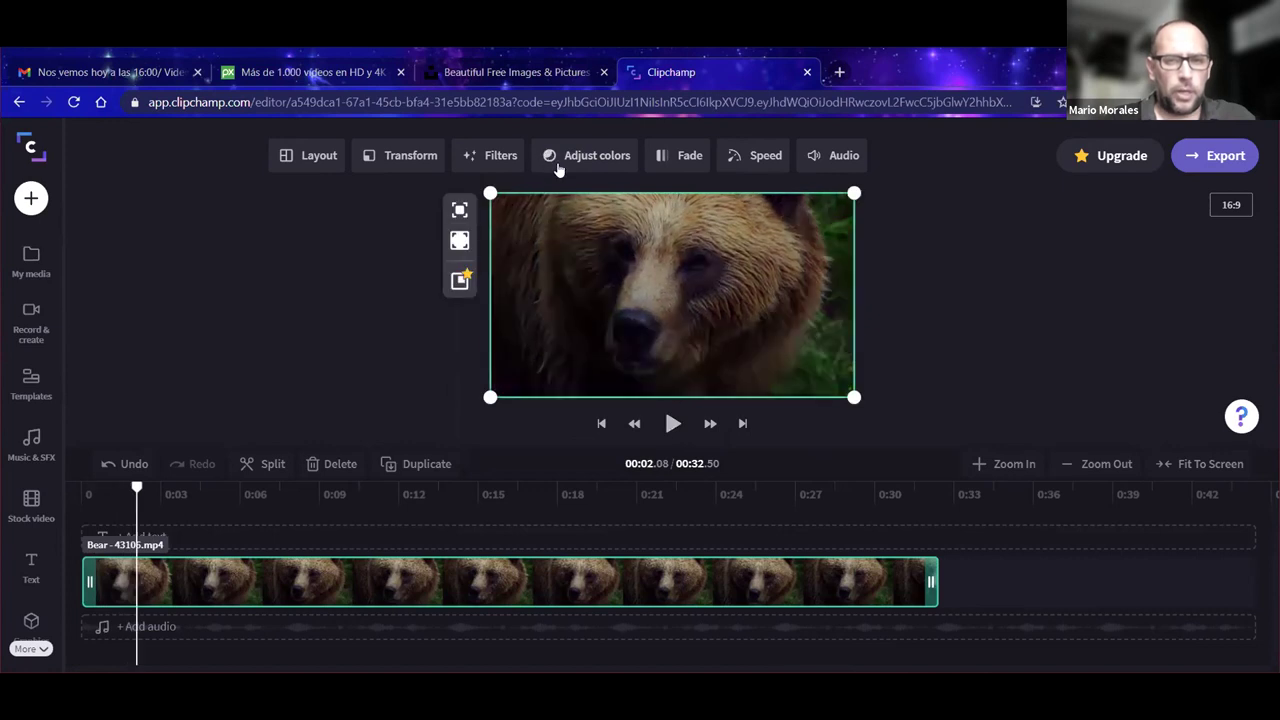
{"action": "left_click", "coordinate": [570, 162]}
{"action": "left_click_drag", "start_coordinate": [696, 287], "coordinate": [451, 285]}
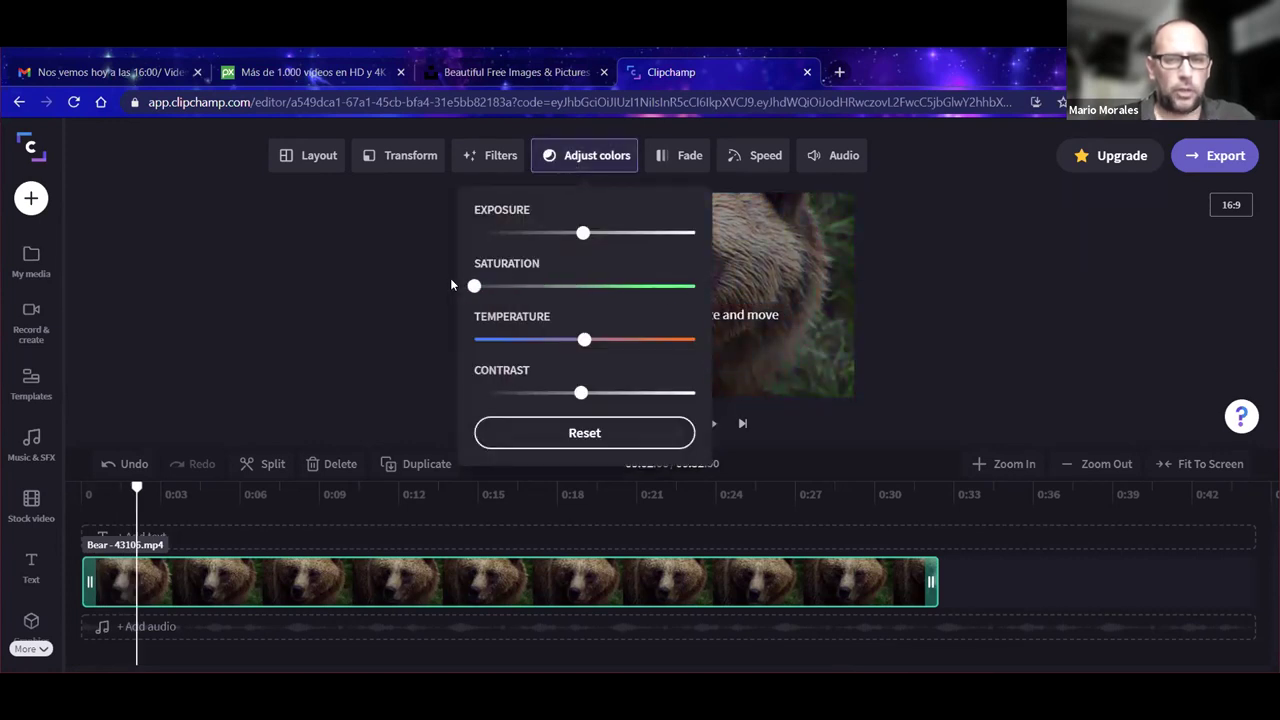
{"action": "left_click", "coordinate": [305, 295]}
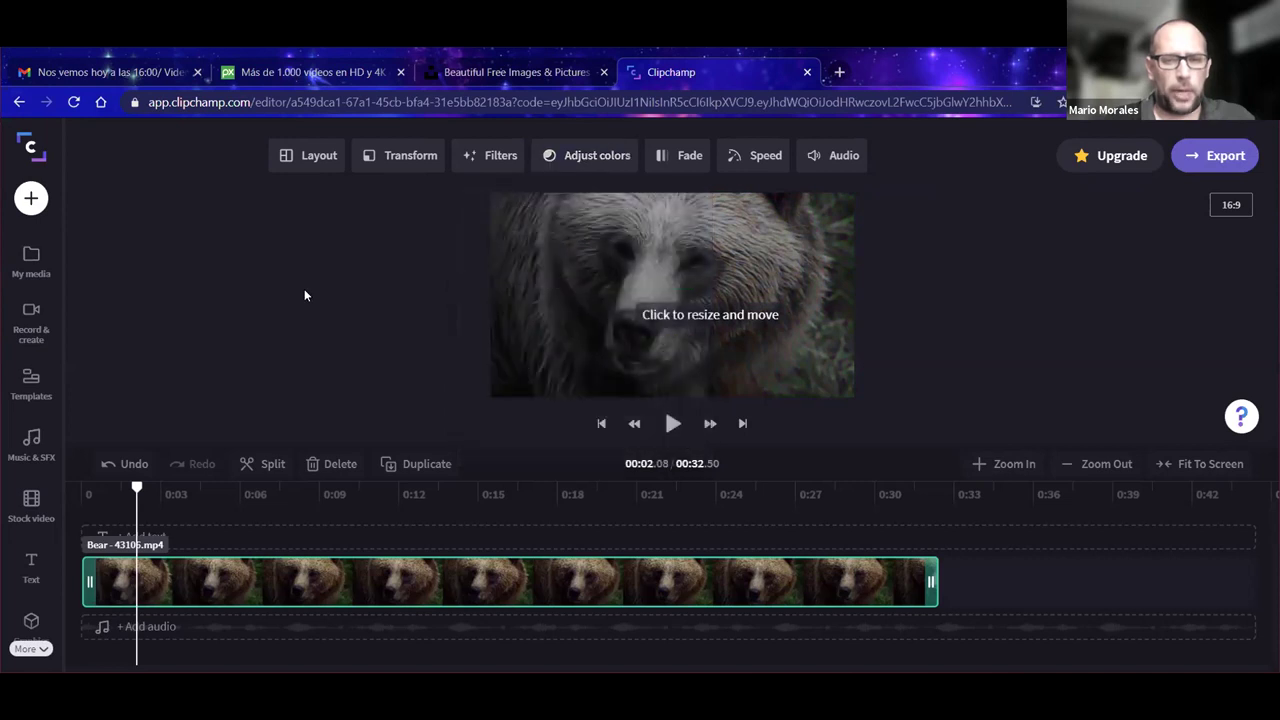
{"action": "left_click", "coordinate": [672, 423]}
{"action": "left_click", "coordinate": [580, 385]}
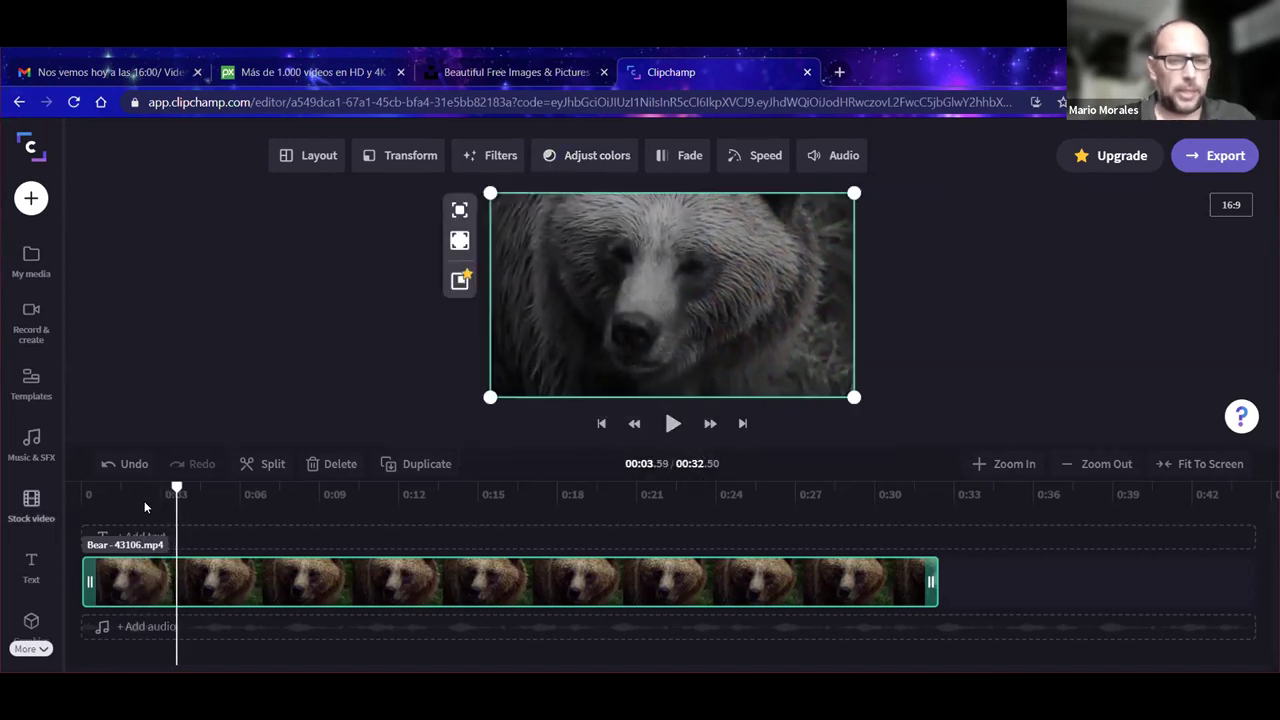
{"action": "left_click_drag", "start_coordinate": [175, 489], "coordinate": [137, 485]}
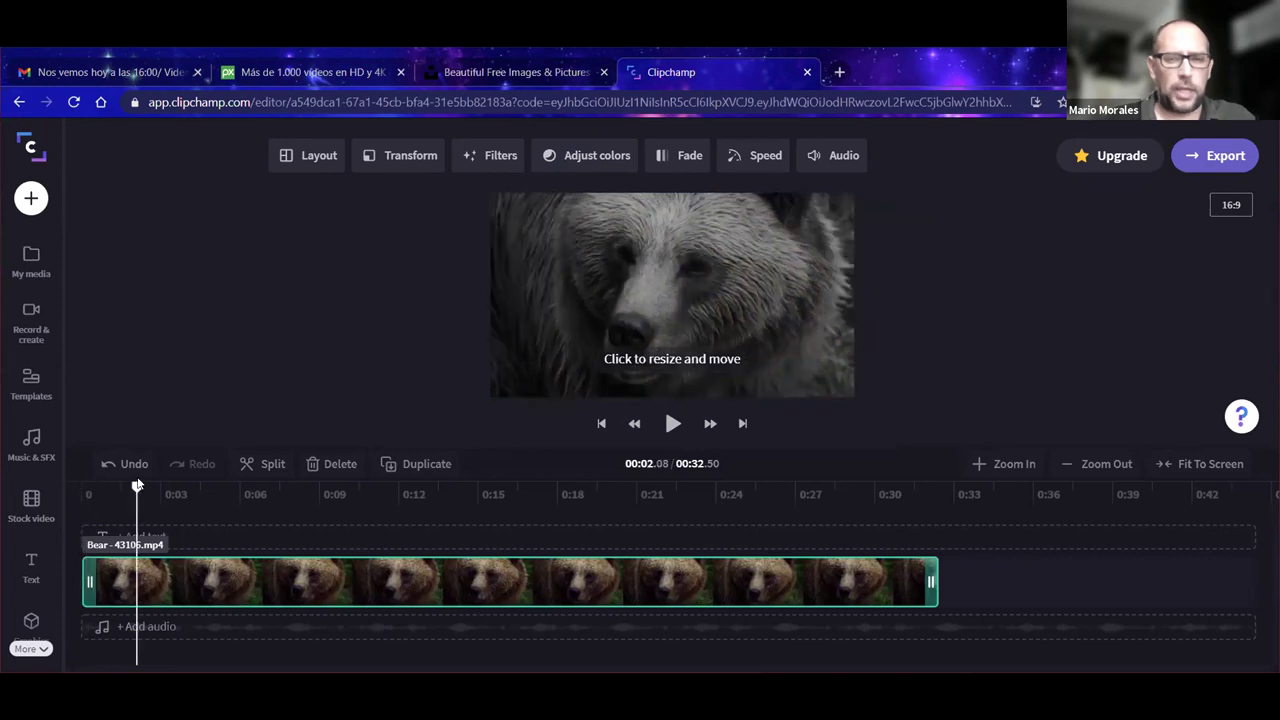
Step: Bring the bear clip's saturation back to just below its midpoint and shift the temperature well toward orange
{"action": "left_click", "coordinate": [606, 164]}
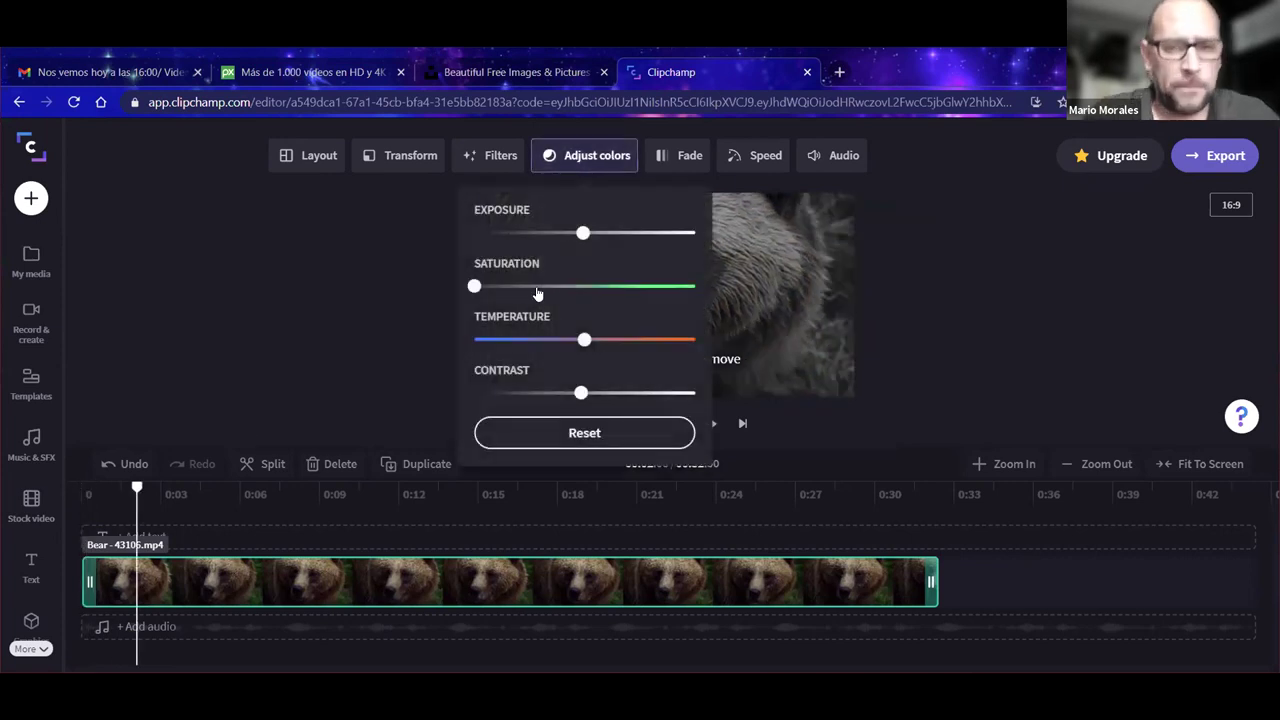
{"action": "left_click", "coordinate": [580, 287]}
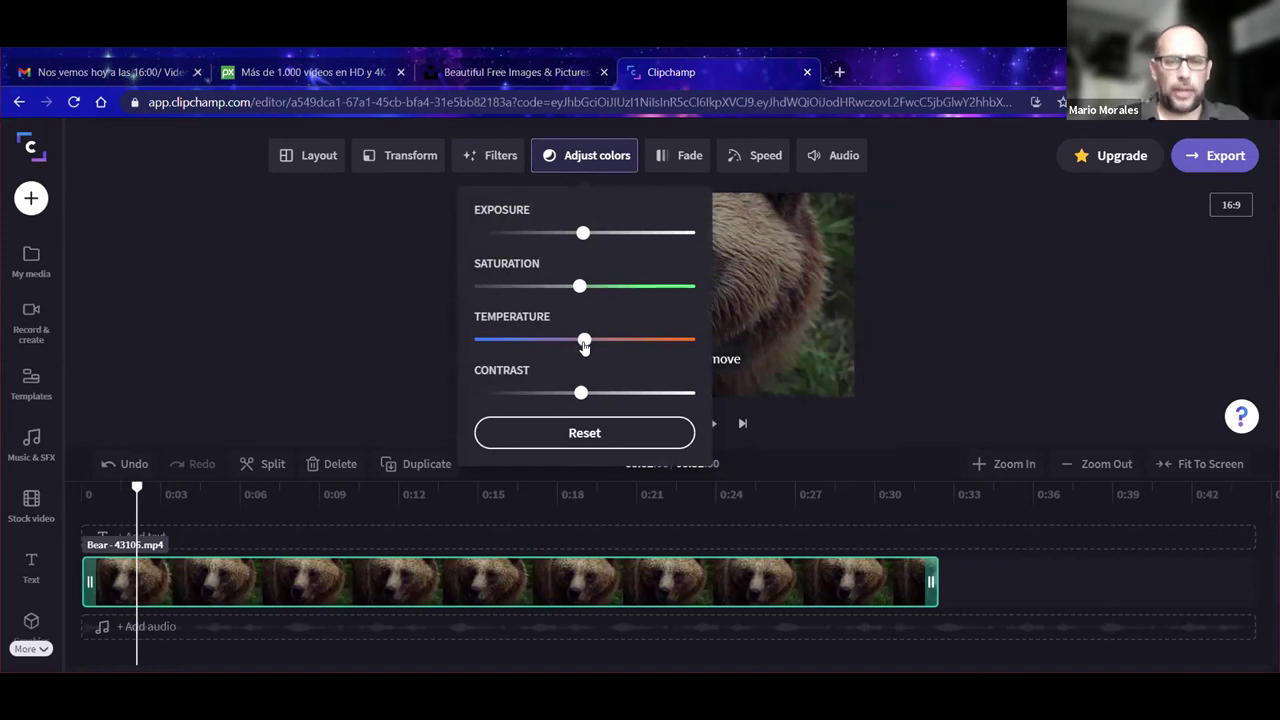
{"action": "left_click_drag", "start_coordinate": [584, 341], "coordinate": [652, 340]}
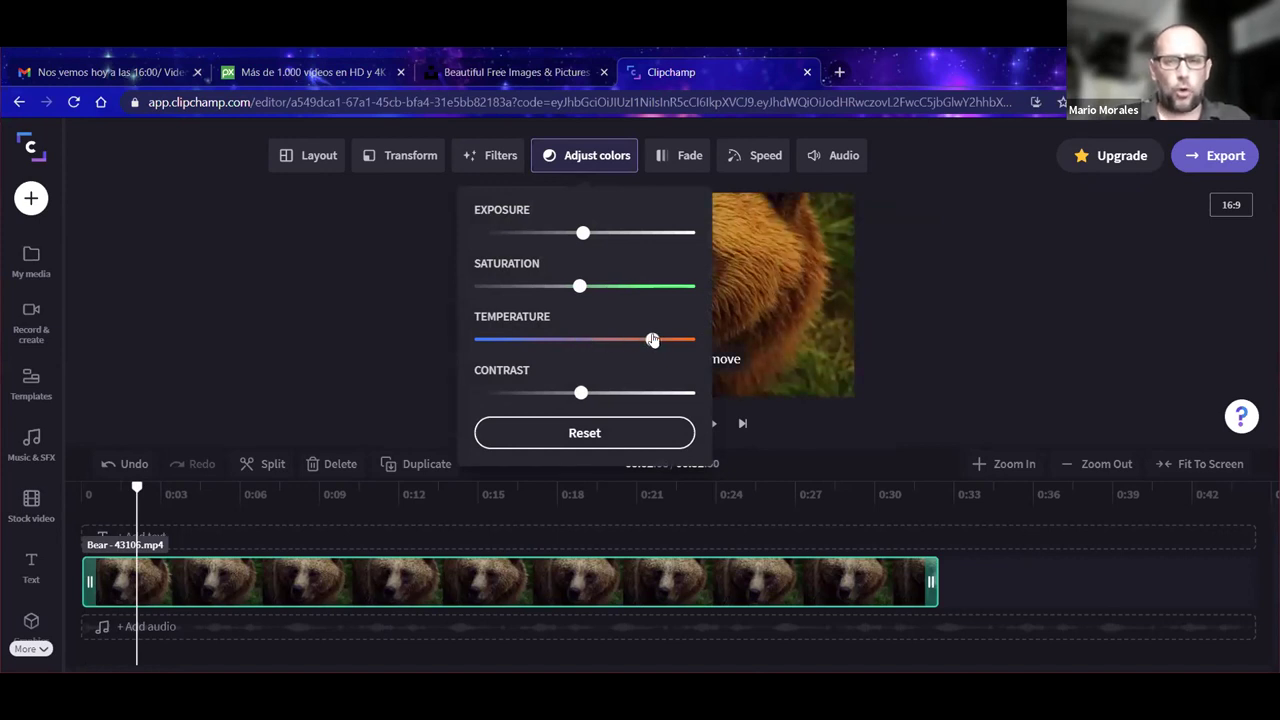
{"action": "left_click", "coordinate": [353, 292]}
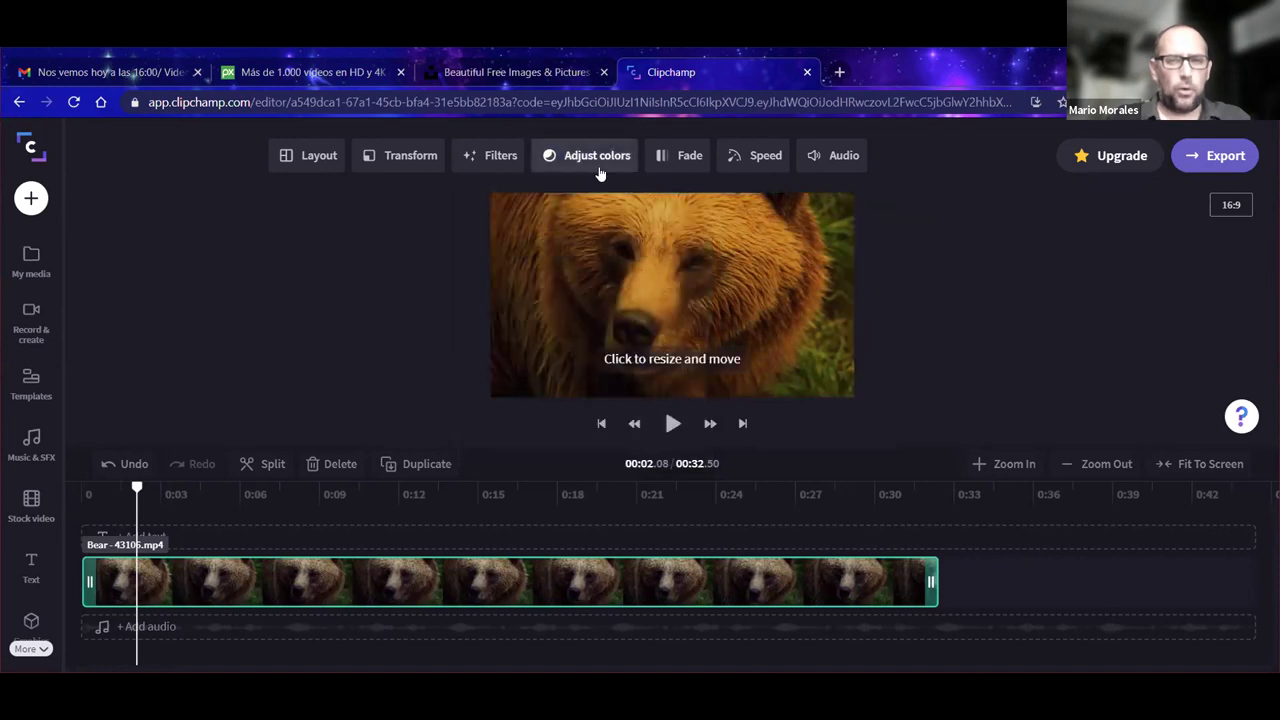
Step: Shift the bear clip's temperature far toward blue, close to the cold end of its range
{"action": "left_click", "coordinate": [594, 166]}
{"action": "mouse_move", "coordinate": [514, 342]}
{"action": "left_mouse_down"}
{"action": "mouse_move", "coordinate": [486, 341]}
{"action": "mouse_move", "coordinate": [502, 342]}
{"action": "left_mouse_up"}
{"action": "left_click", "coordinate": [313, 316]}
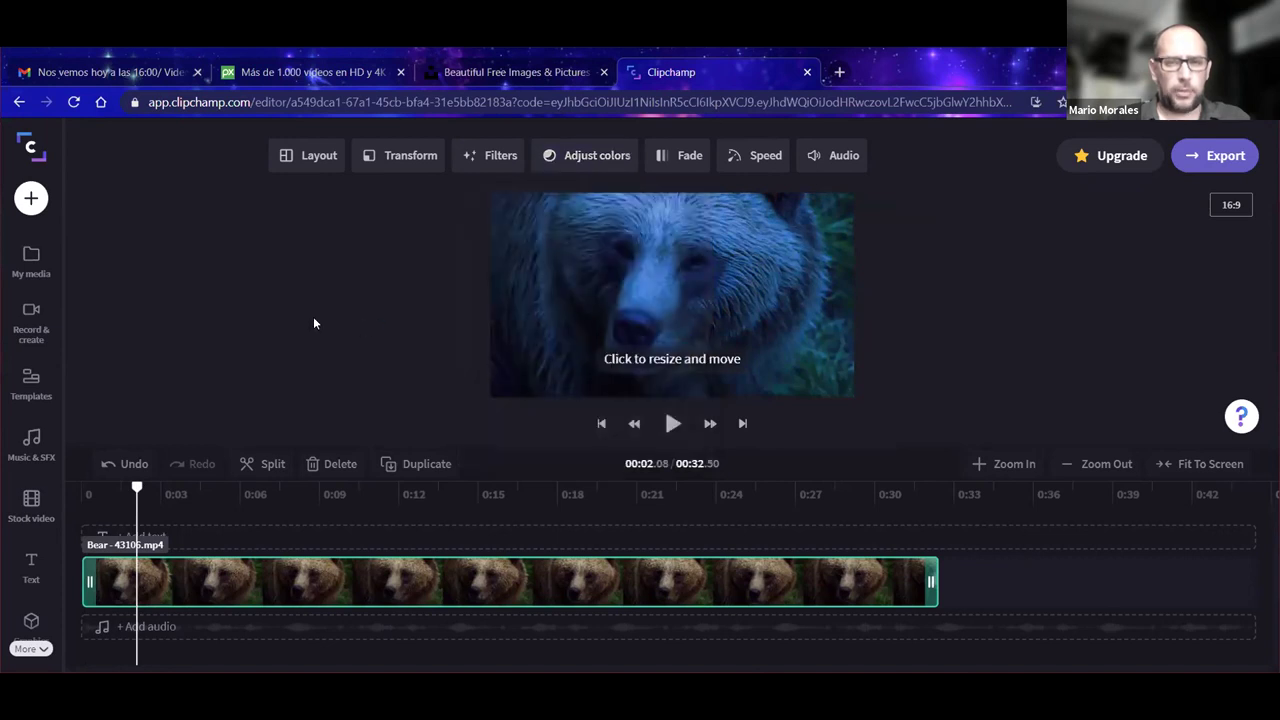
Step: Return the bear clip's temperature to near its midpoint and reset all of its color adjustments
{"action": "left_click", "coordinate": [594, 164]}
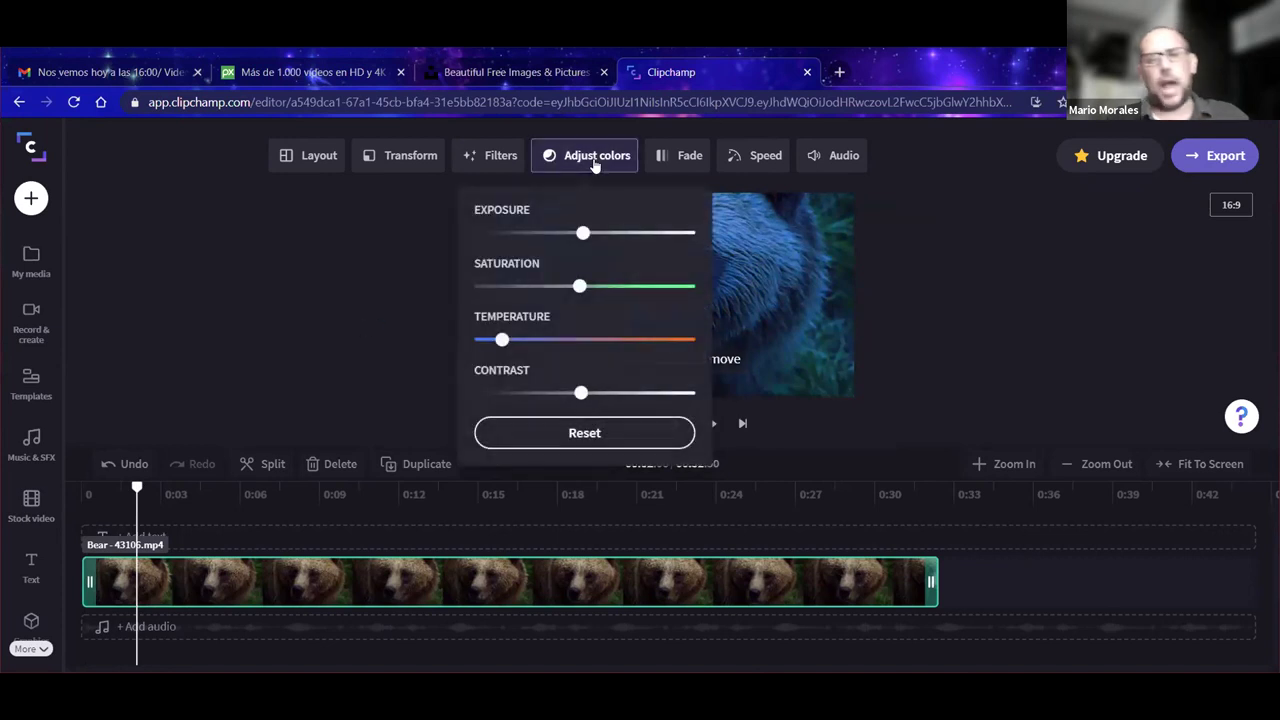
{"action": "left_click_drag", "start_coordinate": [501, 342], "coordinate": [579, 340]}
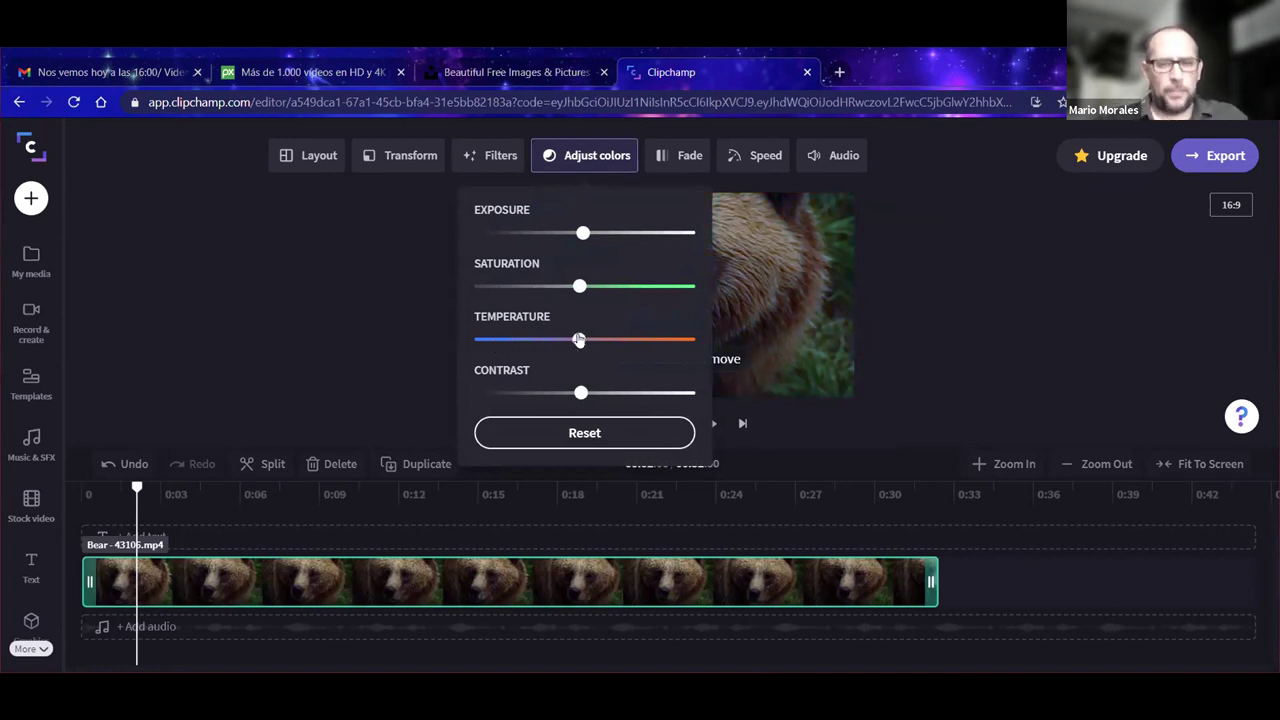
{"action": "left_click", "coordinate": [589, 441]}
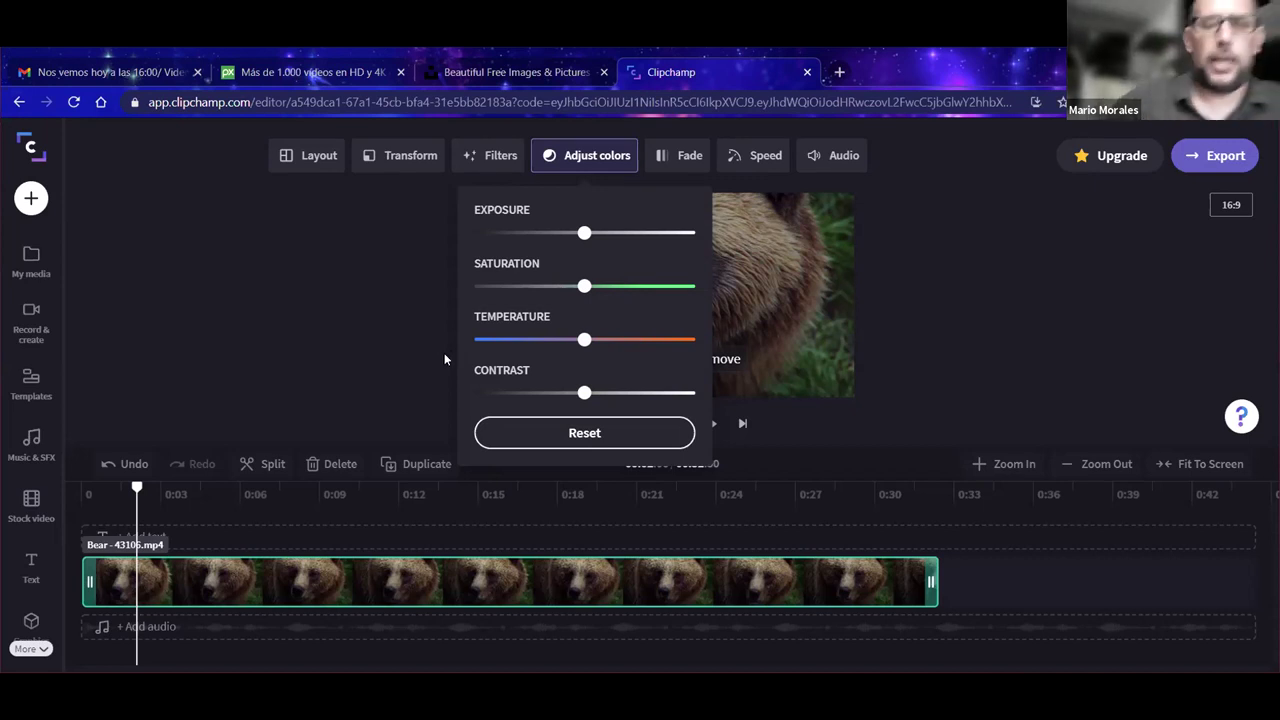
{"action": "left_click", "coordinate": [332, 337]}
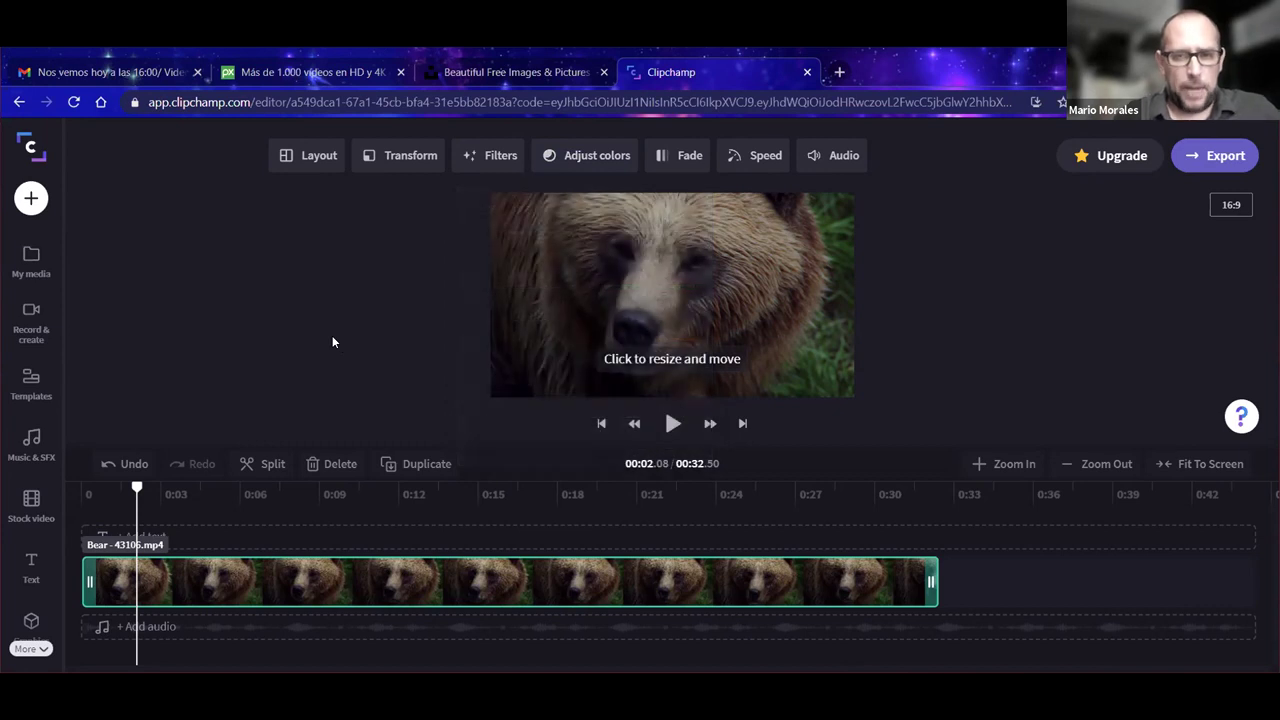
Step: Move the playhead to the start and set the bear clip's fade-in to 0.6 s after trying the slider's extremes
{"action": "left_click_drag", "start_coordinate": [137, 490], "coordinate": [74, 499]}
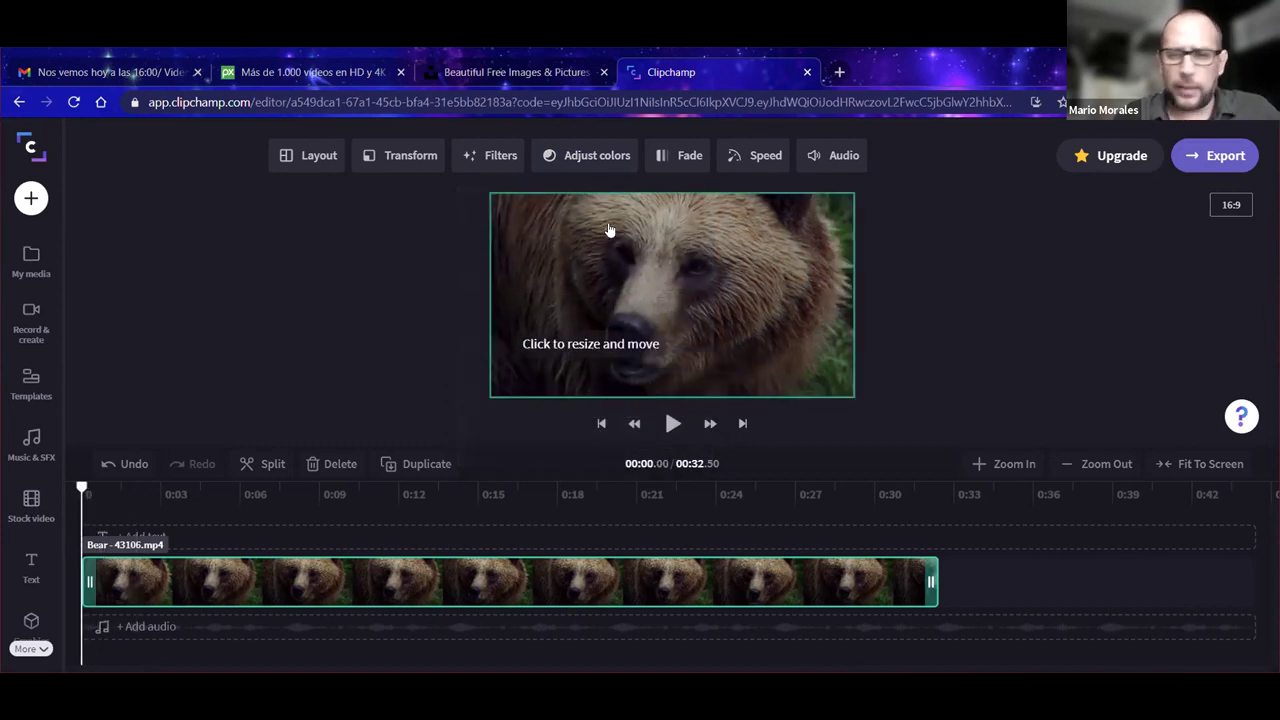
{"action": "left_click", "coordinate": [683, 158]}
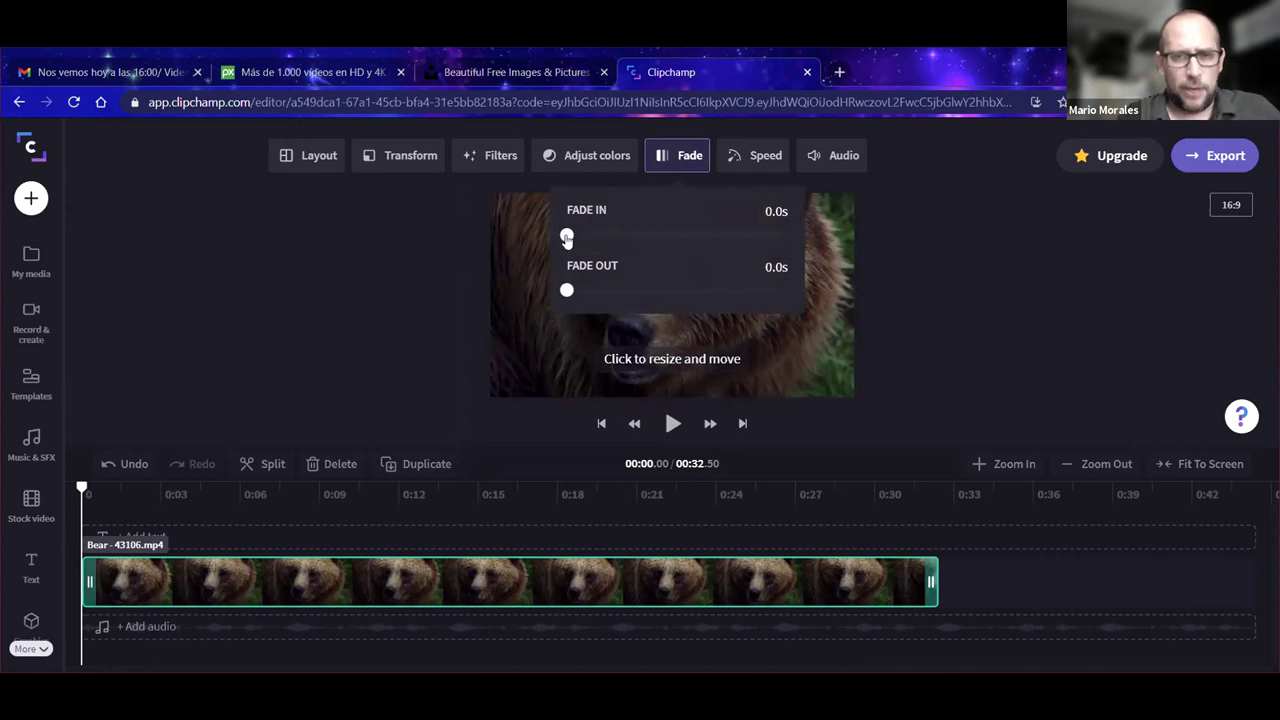
{"action": "left_click_drag", "start_coordinate": [567, 238], "coordinate": [788, 236]}
{"action": "left_click_drag", "start_coordinate": [651, 244], "coordinate": [558, 241]}
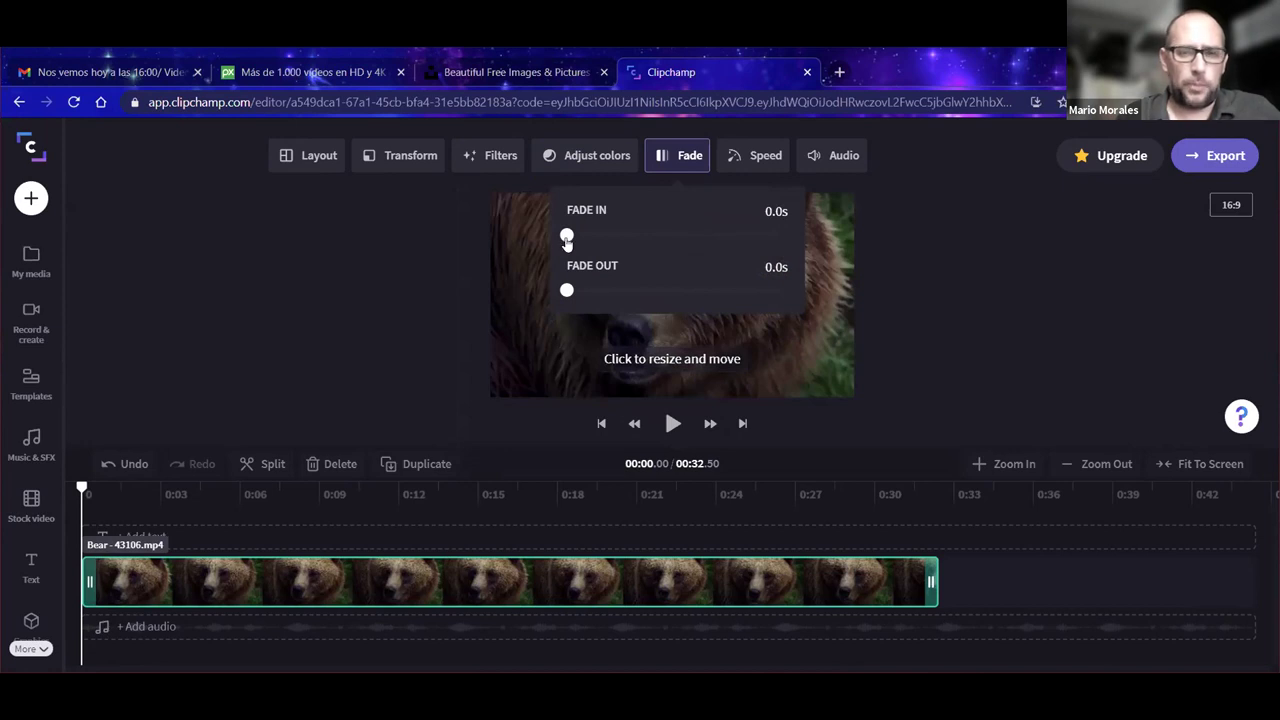
{"action": "left_click_drag", "start_coordinate": [567, 238], "coordinate": [633, 236]}
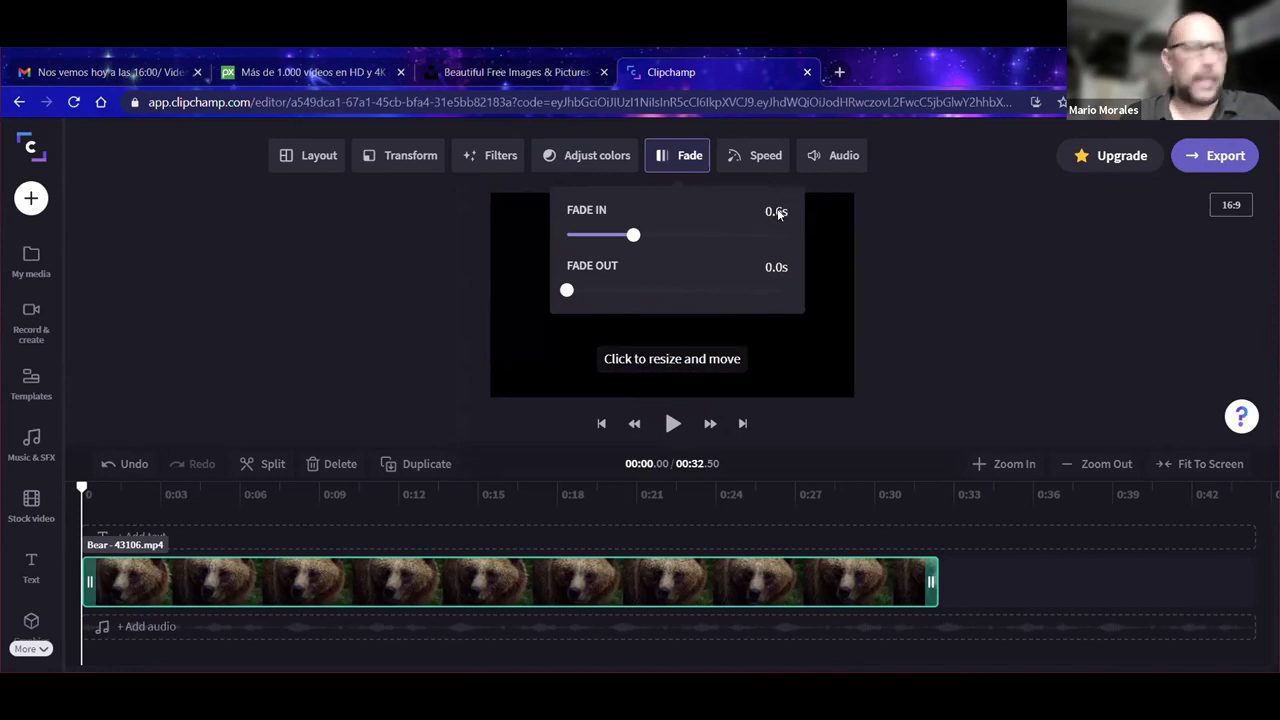
{"action": "mouse_move", "coordinate": [645, 238]}
{"action": "left_mouse_down"}
{"action": "mouse_move", "coordinate": [598, 240]}
{"action": "mouse_move", "coordinate": [655, 243]}
{"action": "mouse_move", "coordinate": [633, 245]}
{"action": "left_mouse_up"}
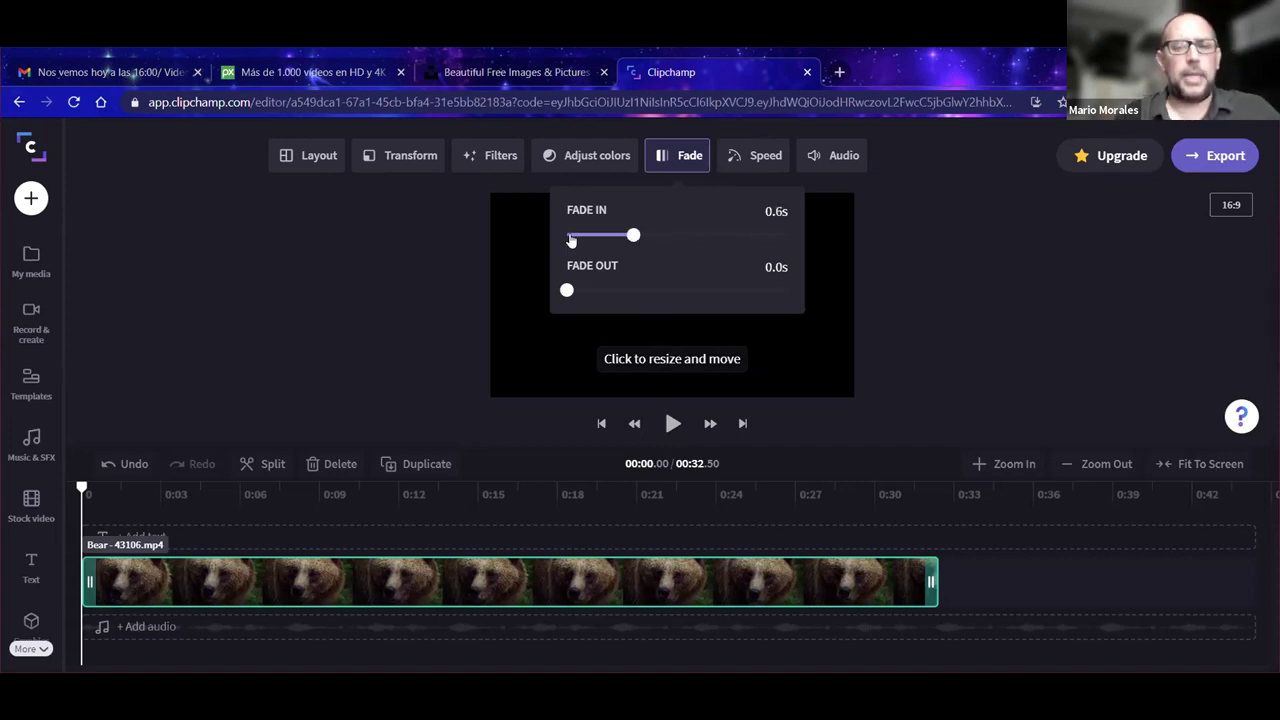
{"action": "left_click", "coordinate": [425, 267]}
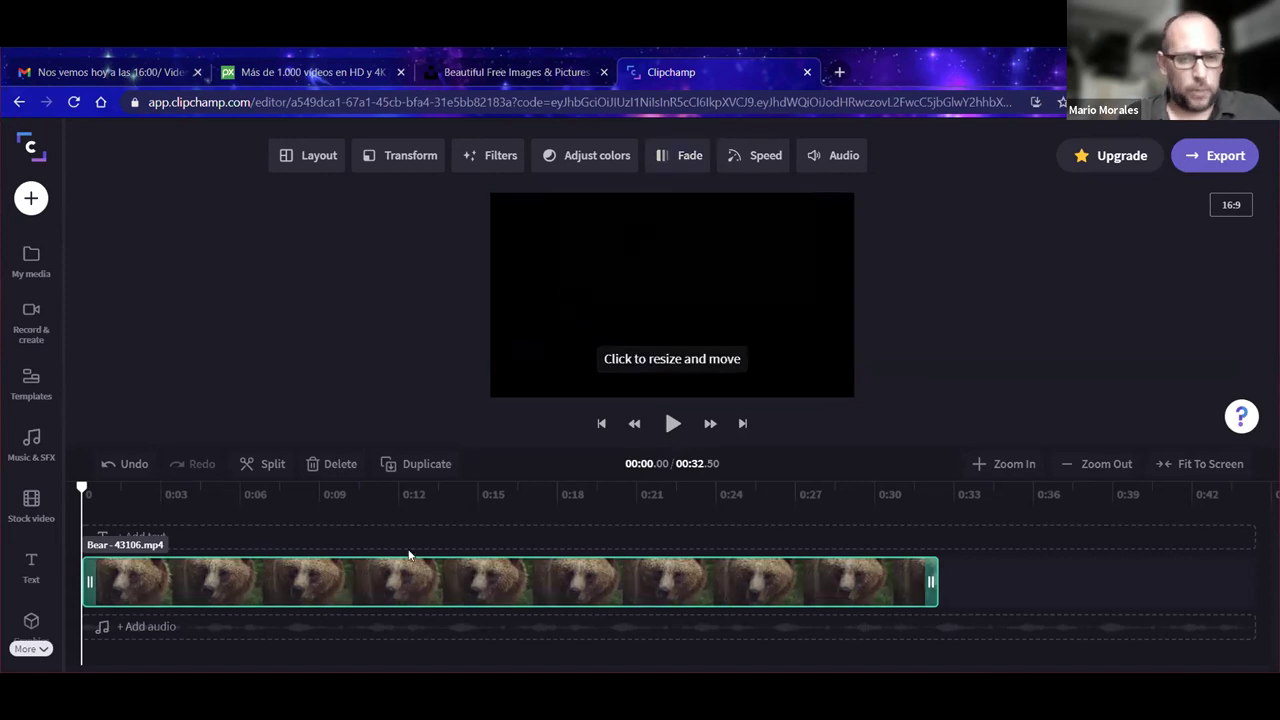
Step: Play the bear clip's opening seconds to preview the short fade-in, ending with the playhead at the start
{"action": "left_click", "coordinate": [671, 423]}
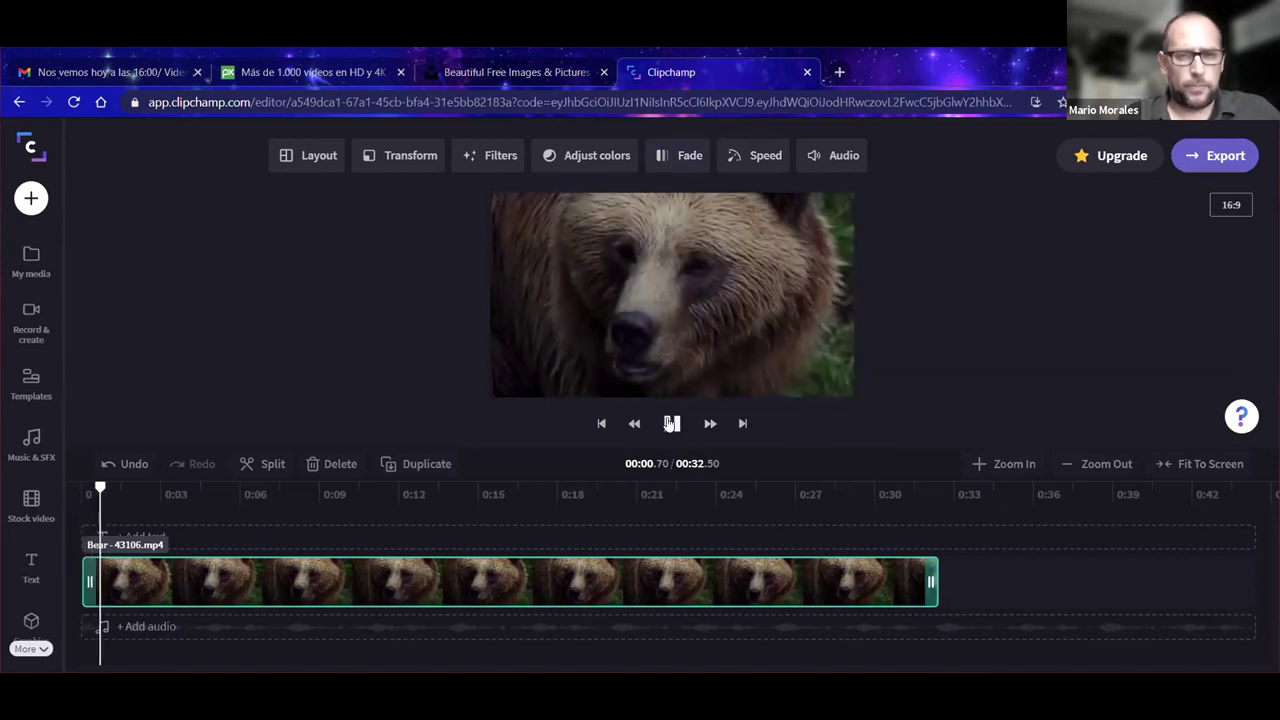
{"action": "left_click", "coordinate": [170, 541]}
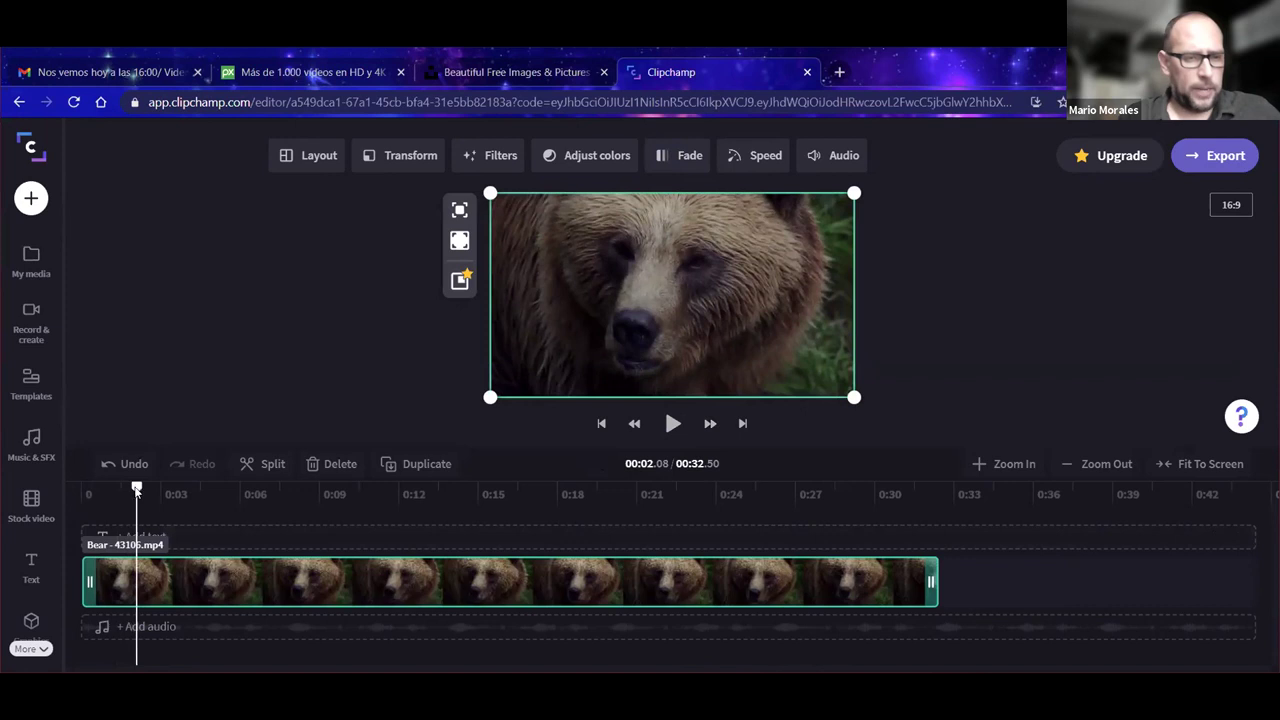
{"action": "left_click_drag", "start_coordinate": [137, 488], "coordinate": [82, 488]}
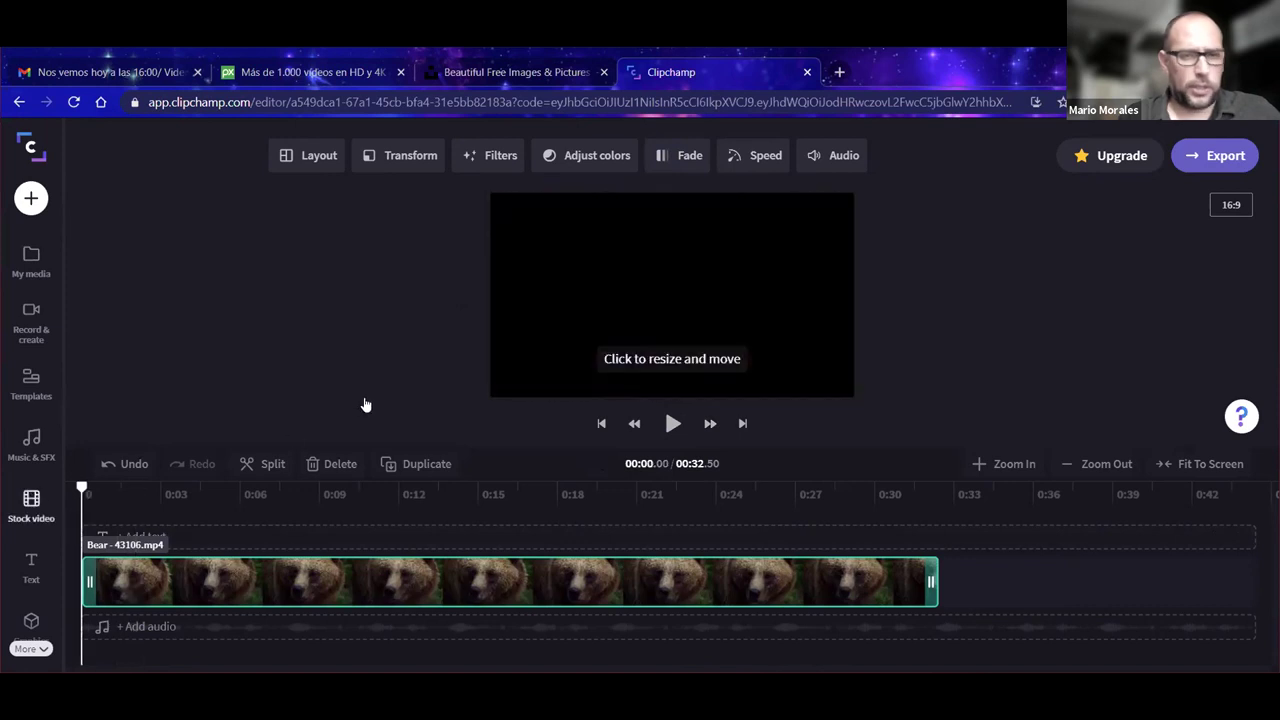
Step: Set the bear clip's fade-in to 2.0 s and play the opening seconds to preview it
{"action": "left_click", "coordinate": [680, 155]}
{"action": "left_click_drag", "start_coordinate": [633, 238], "coordinate": [792, 238]}
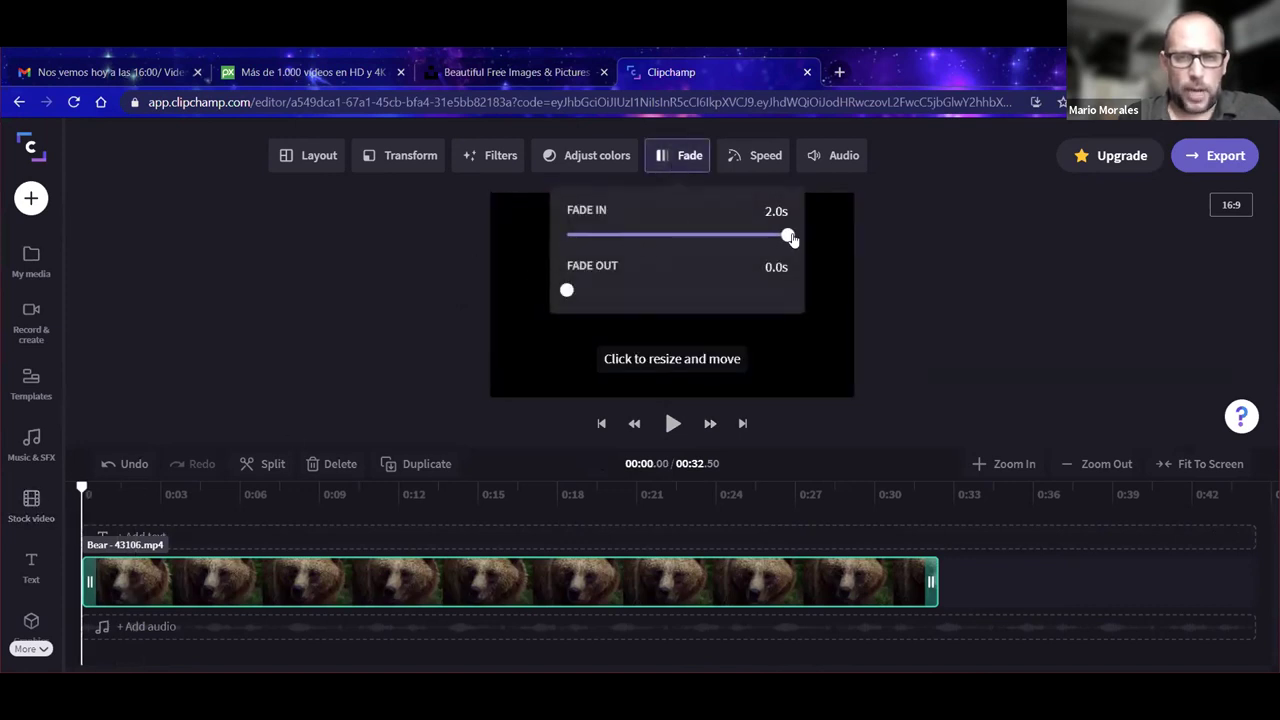
{"action": "left_click", "coordinate": [483, 411]}
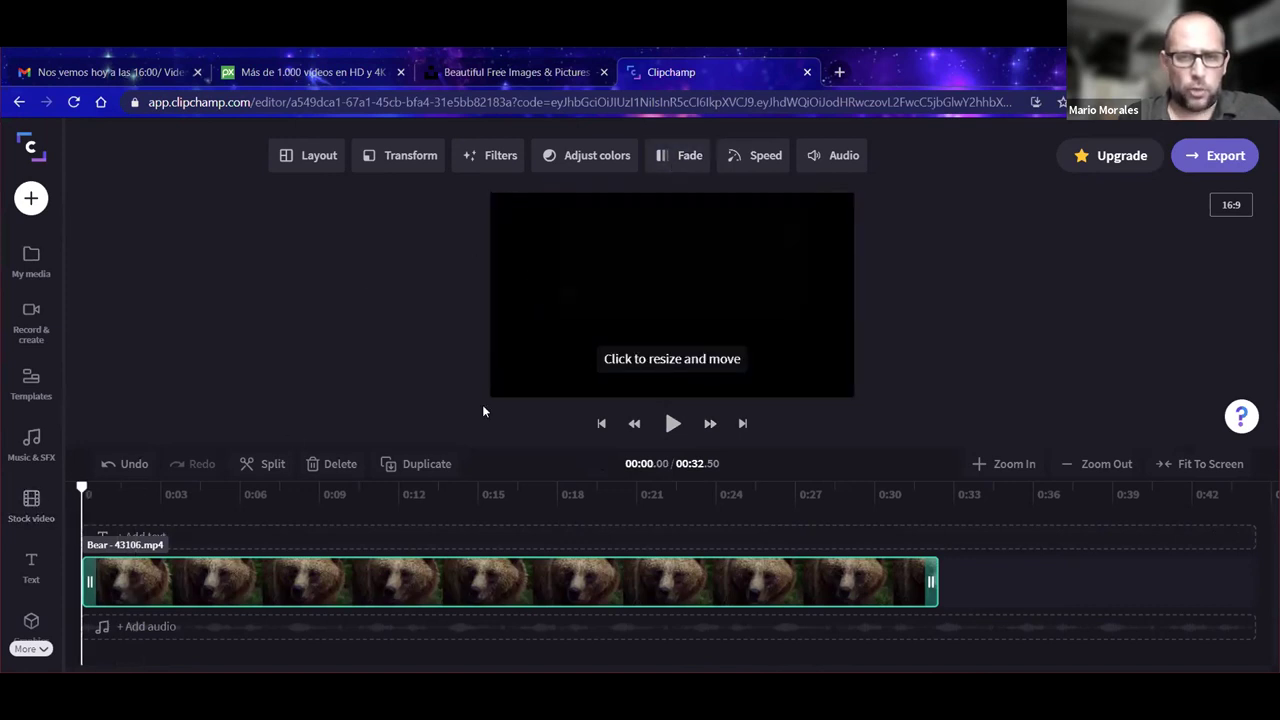
{"action": "left_click", "coordinate": [673, 424]}
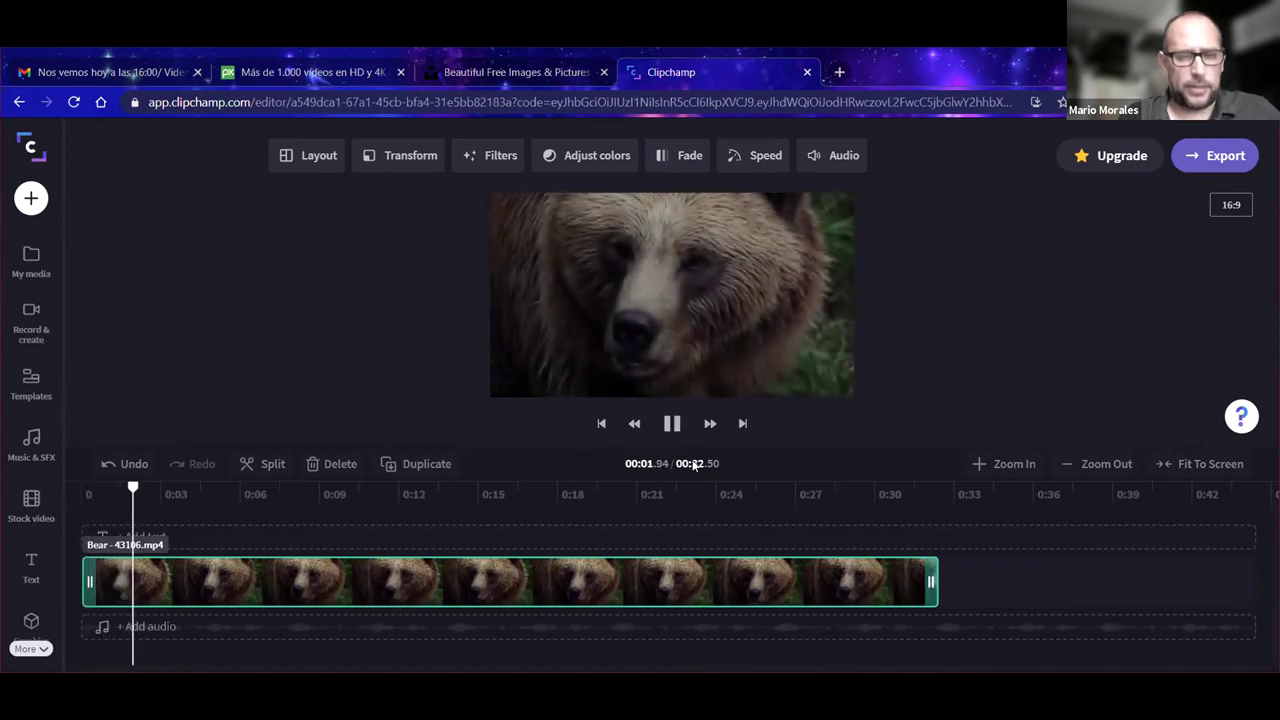
{"action": "left_click", "coordinate": [672, 423]}
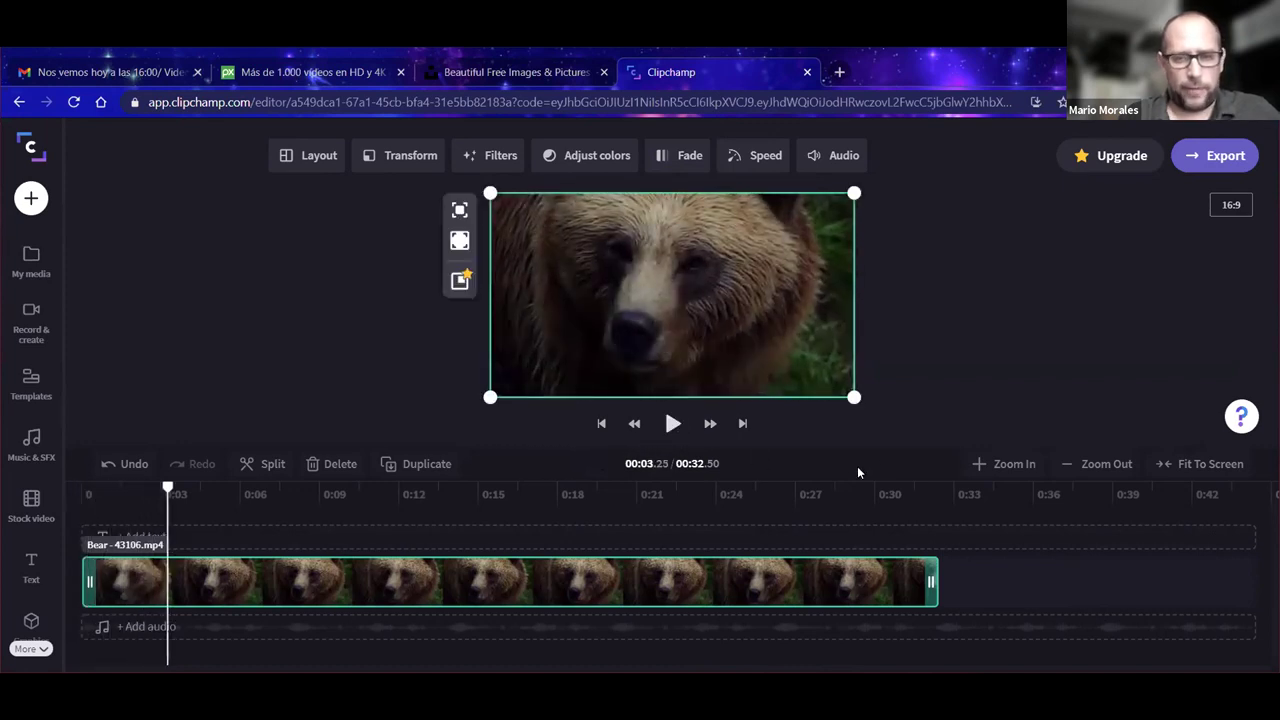
Step: Preview the bear clip's ending without a fade-out and place the playhead at about 30 seconds
{"action": "left_click_drag", "start_coordinate": [167, 487], "coordinate": [910, 510]}
{"action": "left_click", "coordinate": [672, 424]}
{"action": "left_click", "coordinate": [672, 424]}
{"action": "left_click_drag", "start_coordinate": [922, 487], "coordinate": [883, 487]}
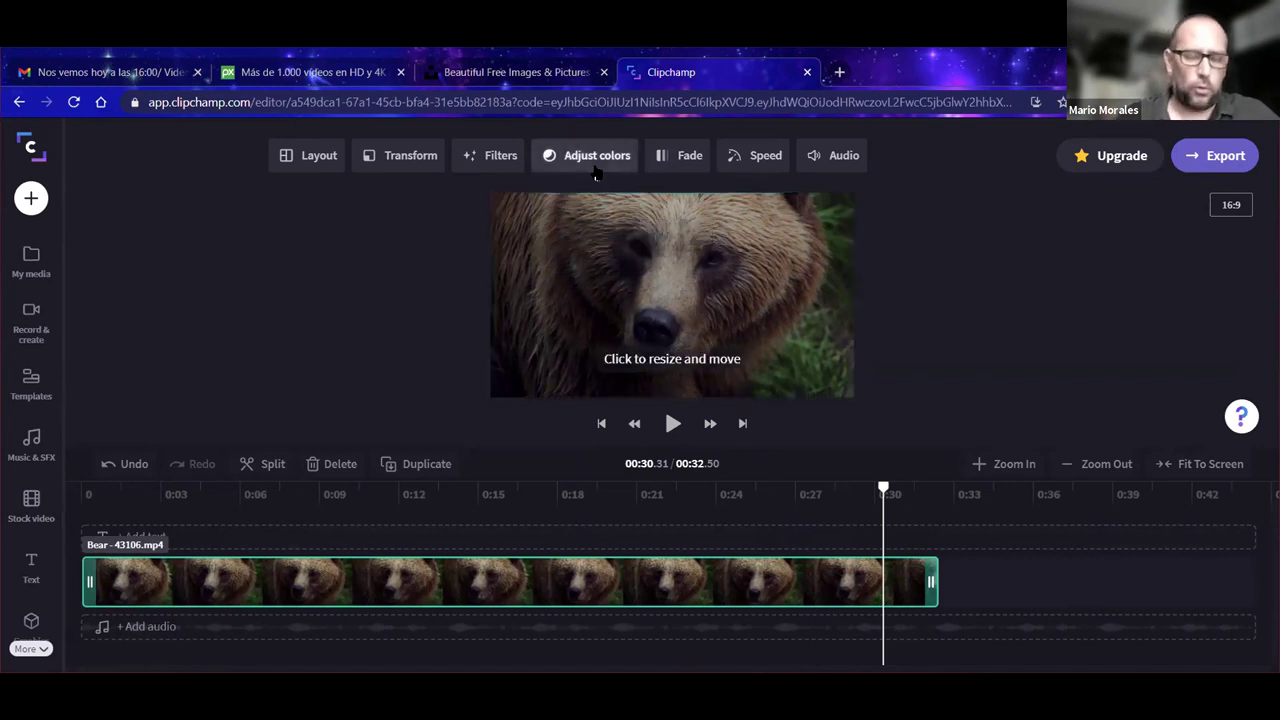
Step: Set the bear clip's fade-out to the maximum and play the clip through to its end
{"action": "left_click", "coordinate": [678, 160]}
{"action": "left_click_drag", "start_coordinate": [566, 292], "coordinate": [788, 290]}
{"action": "left_click", "coordinate": [925, 347]}
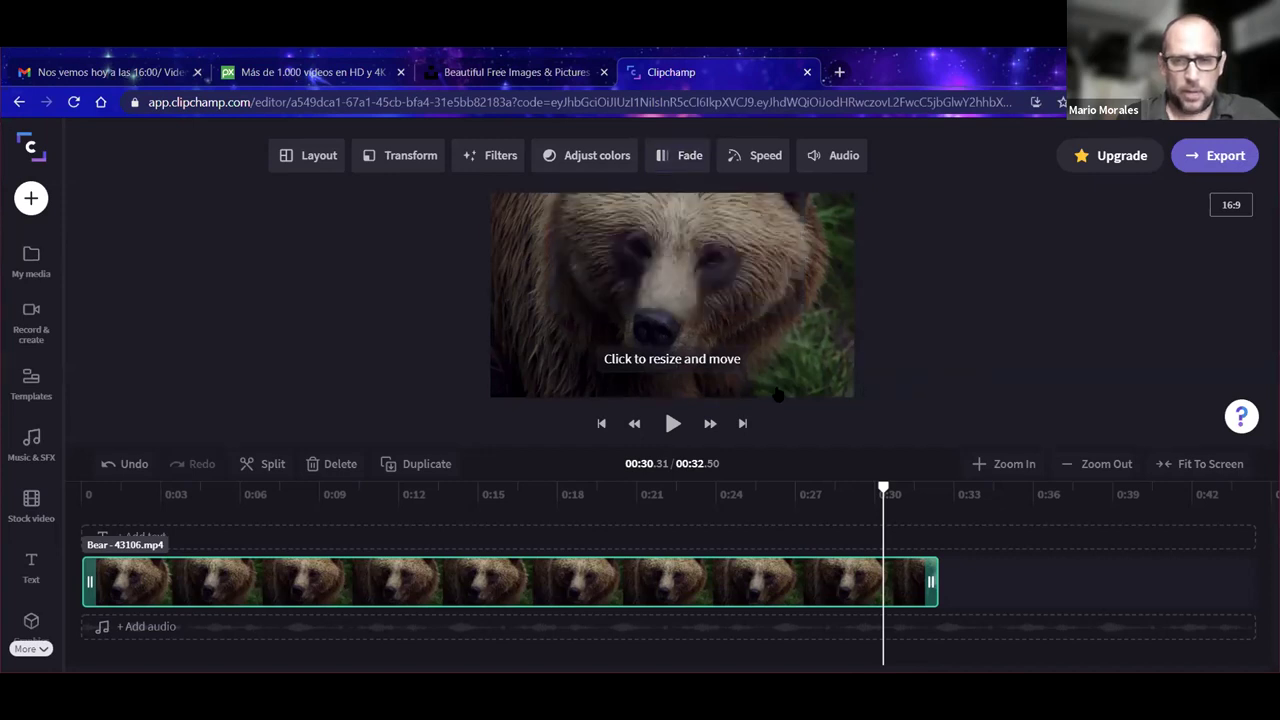
{"action": "left_click", "coordinate": [672, 423]}
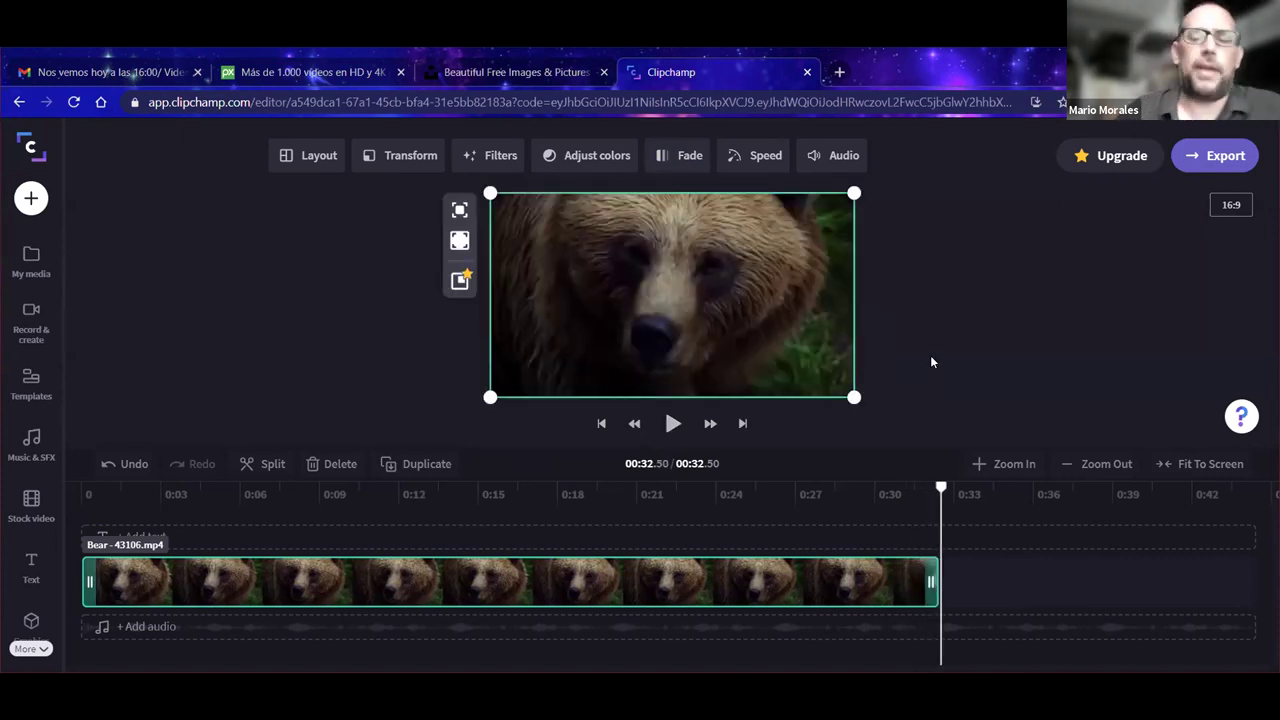
Step: Replay the bear clip's opening from the beginning to review the 2-second fade-in, and return the playhead to the start
{"action": "left_click_drag", "start_coordinate": [558, 510], "coordinate": [69, 536]}
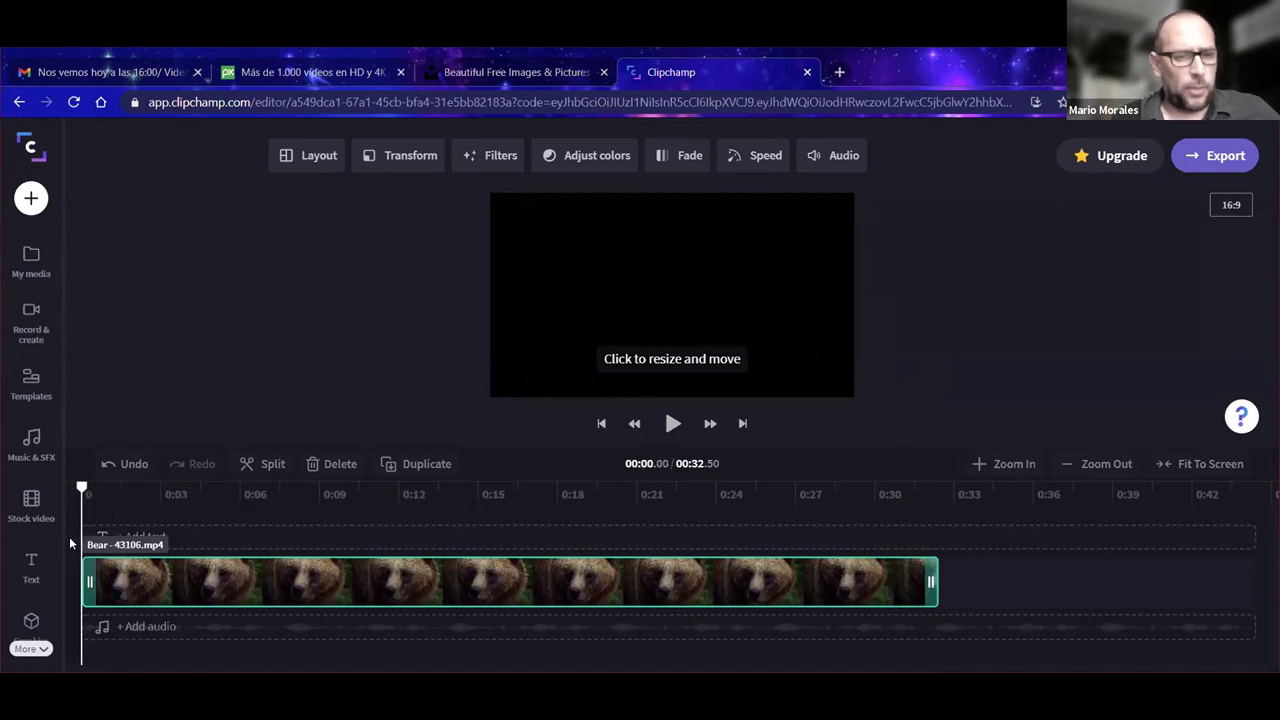
{"action": "left_click", "coordinate": [672, 424]}
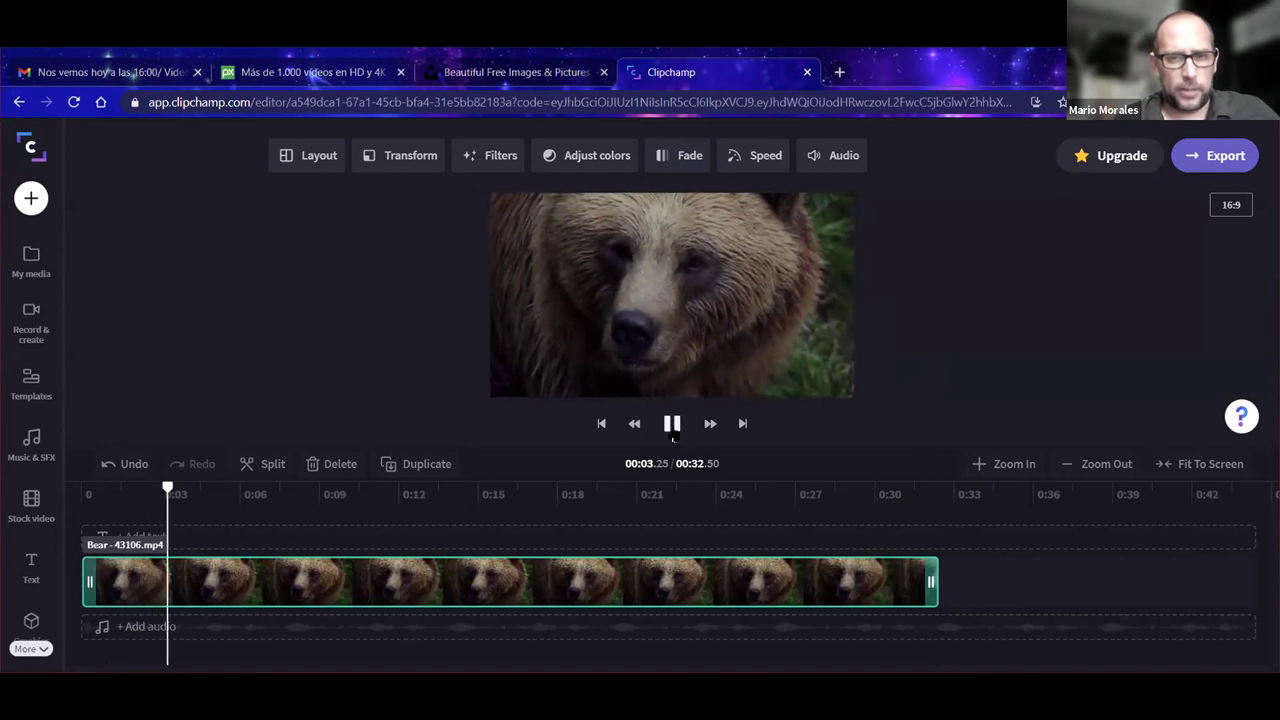
{"action": "left_click", "coordinate": [672, 426]}
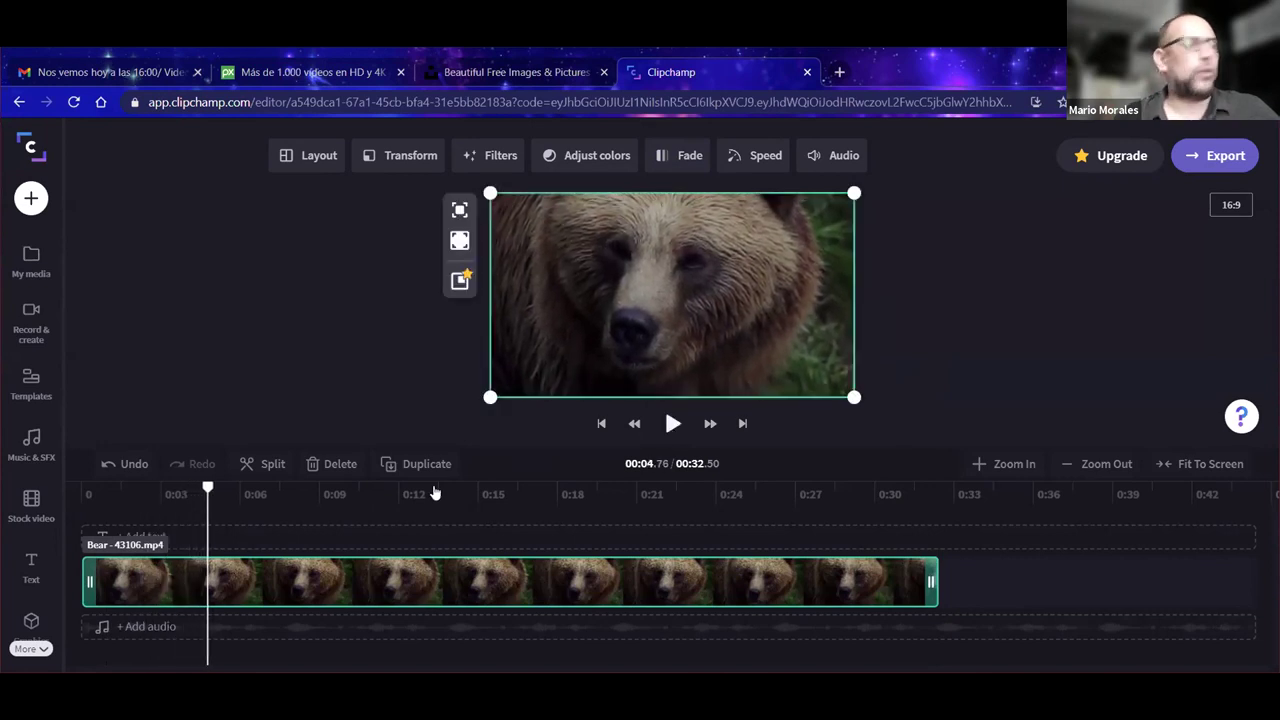
{"action": "left_click_drag", "start_coordinate": [207, 487], "coordinate": [63, 483]}
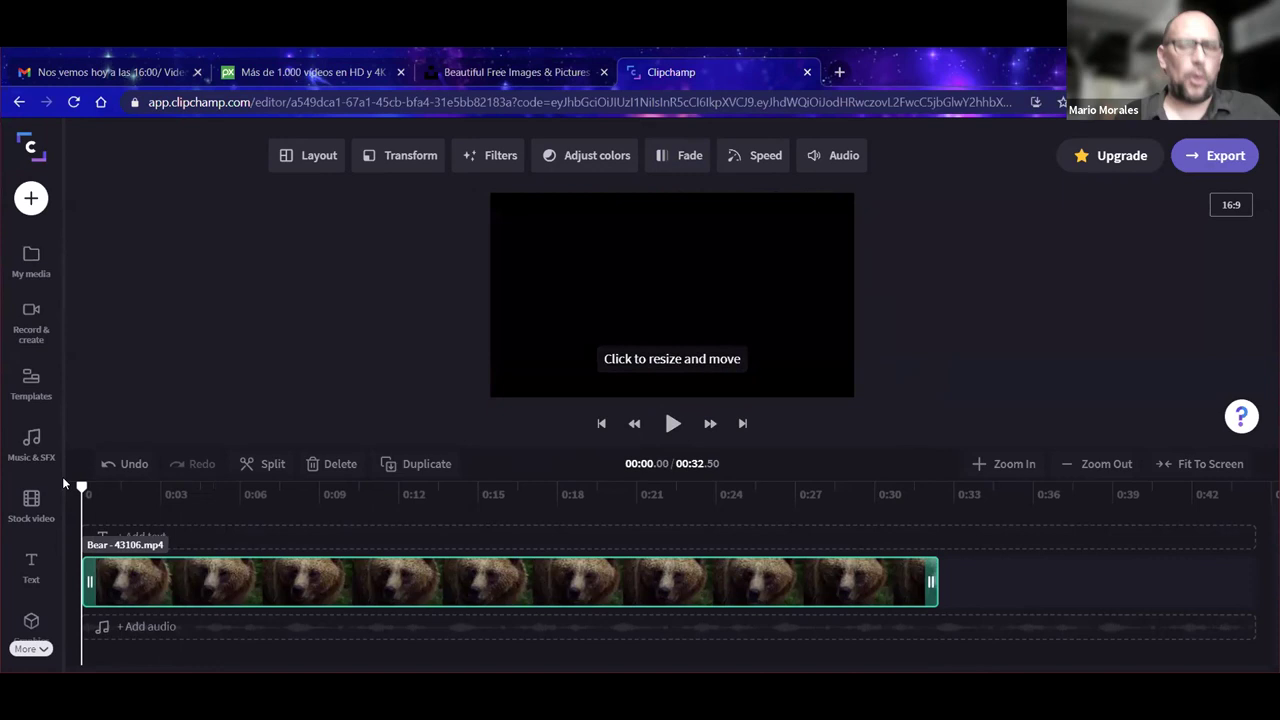
Step: Set the bear clip's speed to Fast at 2x and play its opening seconds to preview it
{"action": "left_click", "coordinate": [740, 164]}
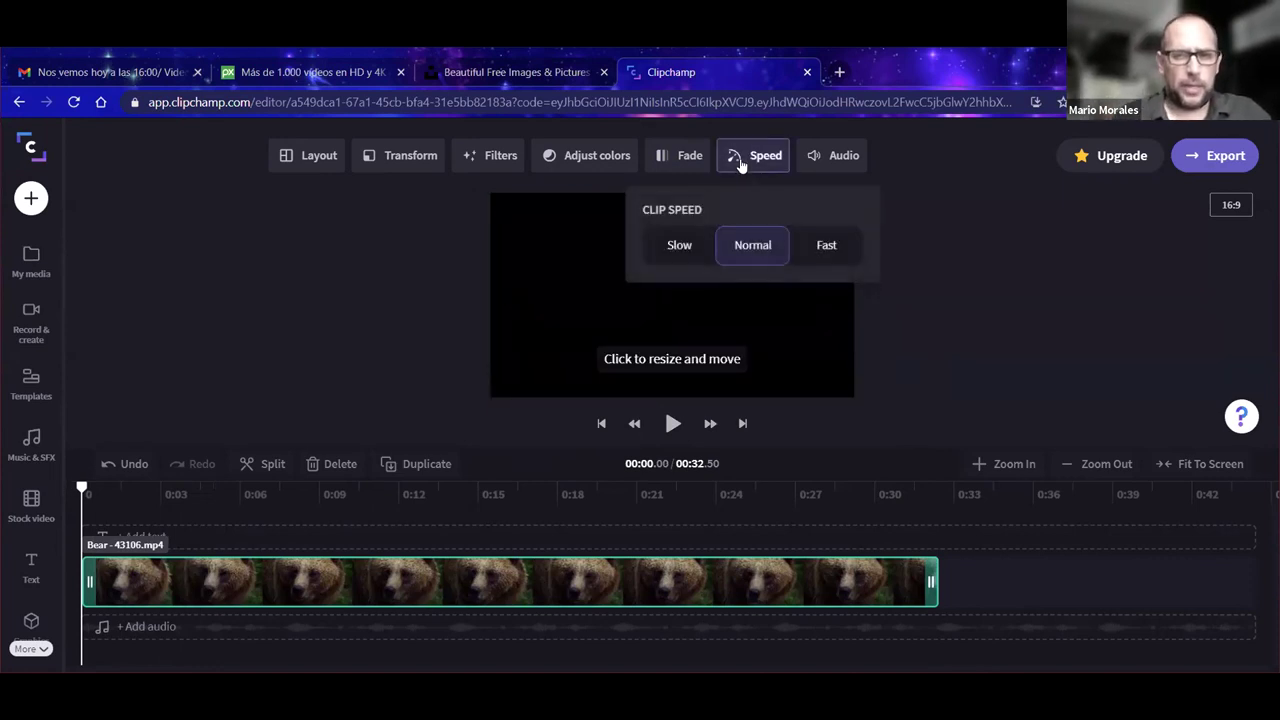
{"action": "left_click", "coordinate": [827, 253]}
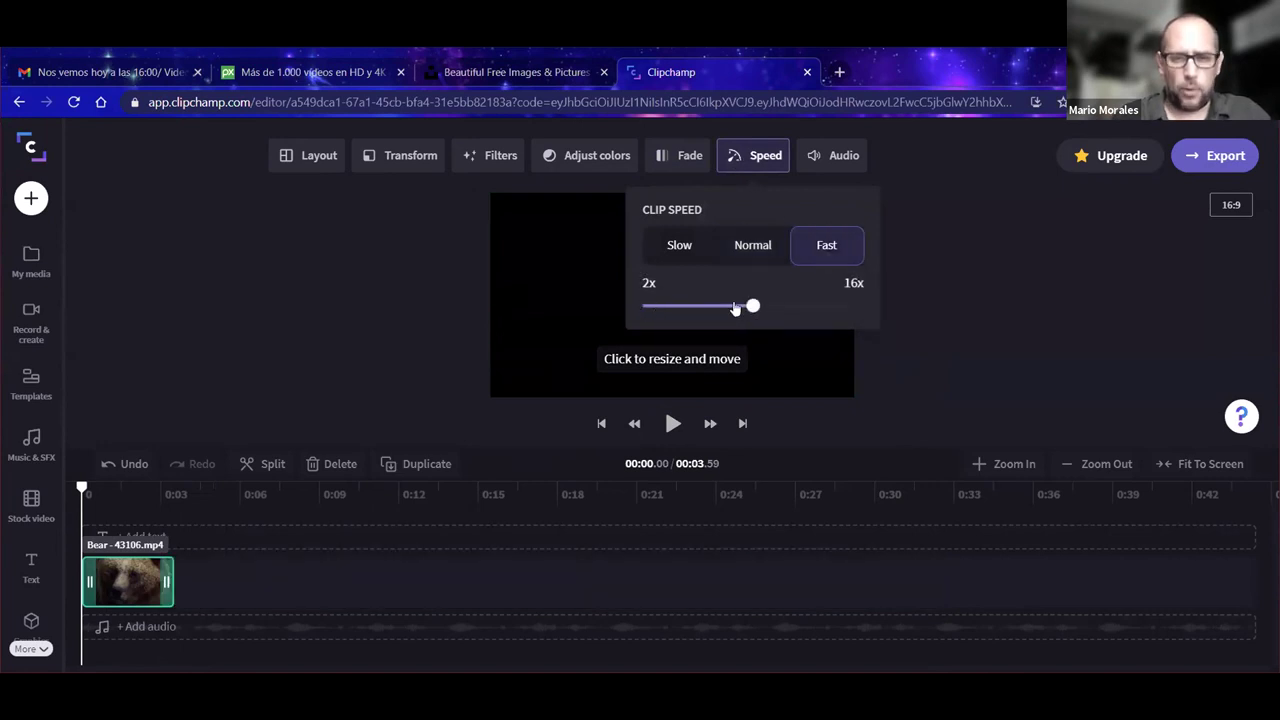
{"action": "left_click_drag", "start_coordinate": [752, 308], "coordinate": [642, 308]}
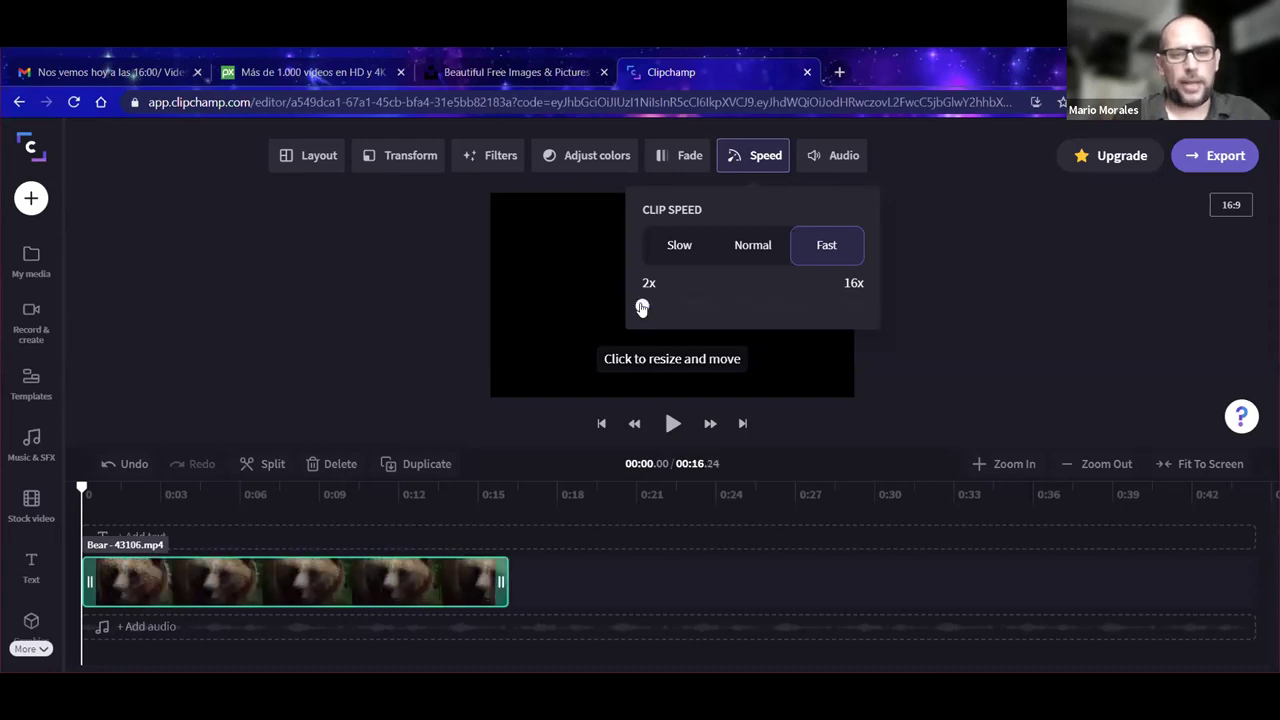
{"action": "left_click", "coordinate": [415, 303]}
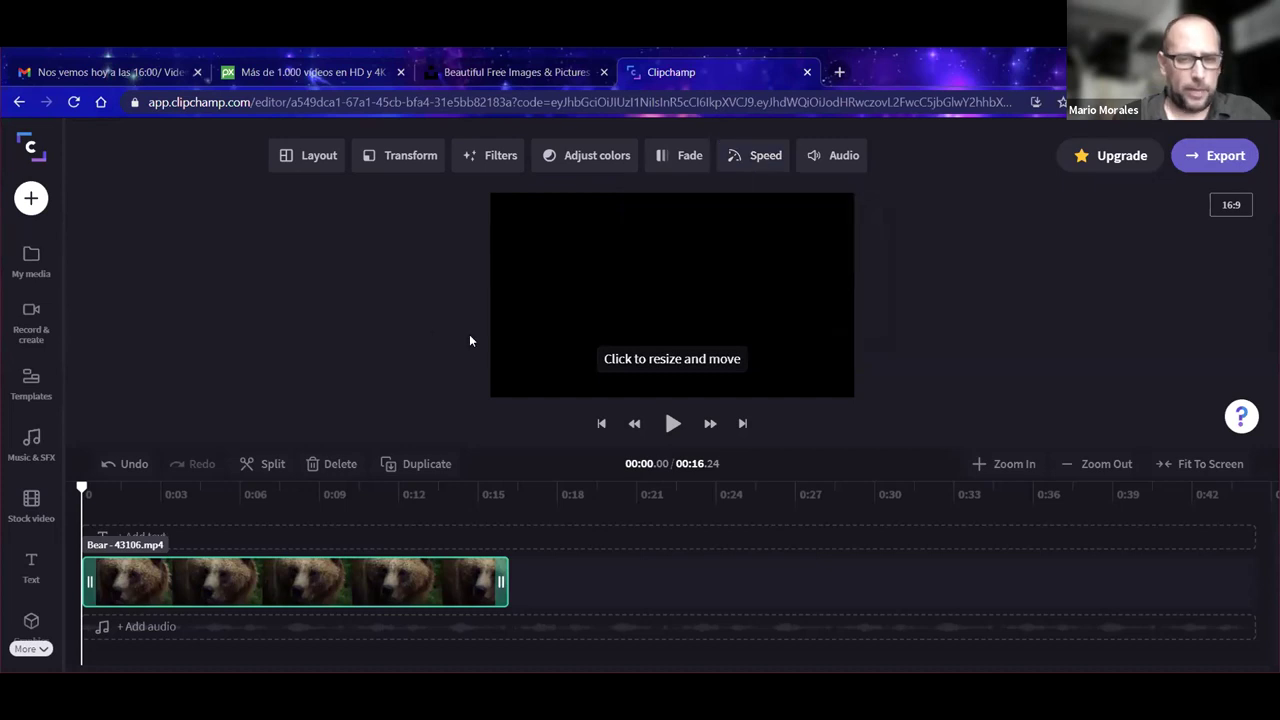
{"action": "left_click", "coordinate": [672, 423]}
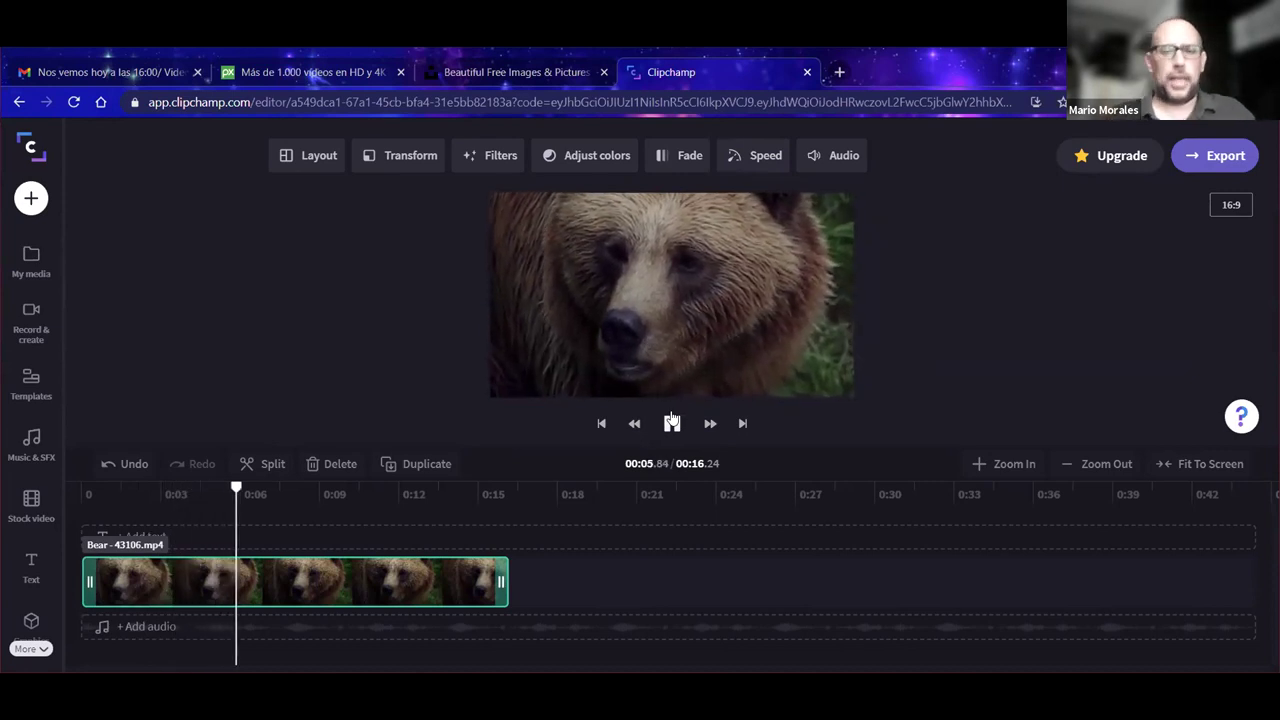
{"action": "left_click", "coordinate": [672, 423]}
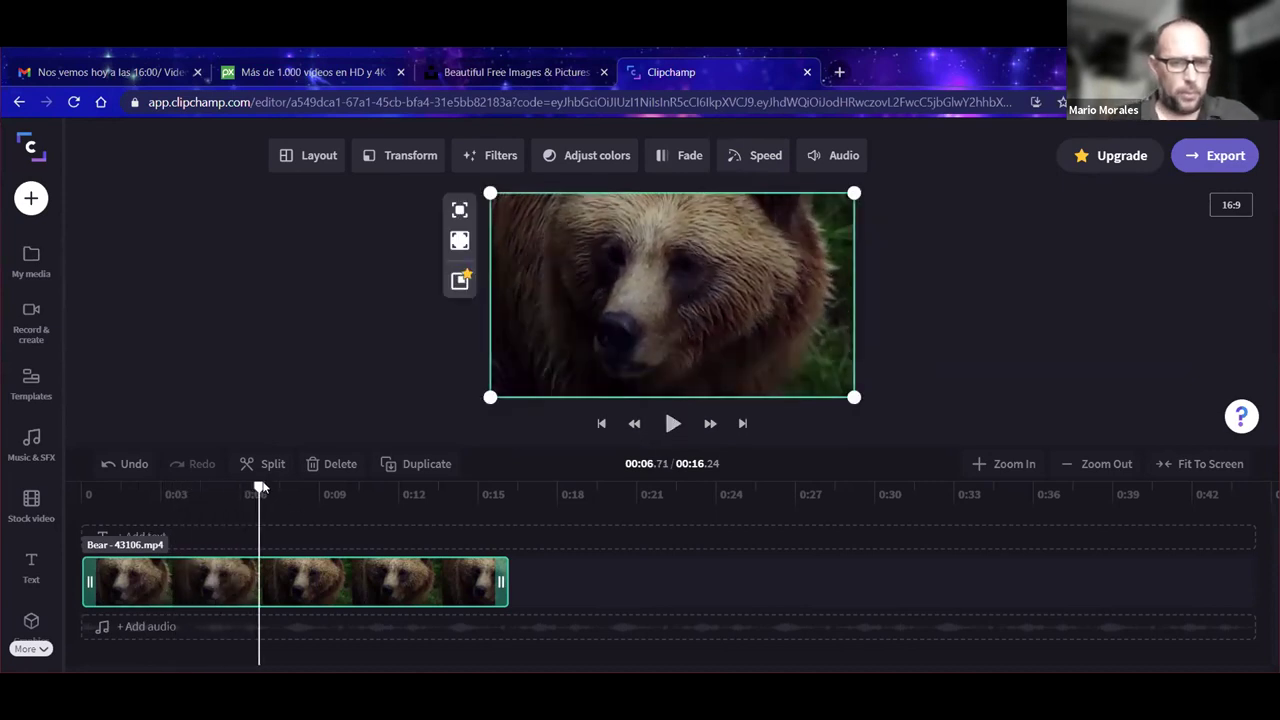
Step: Raise the bear clip's Fast speed so it lasts about 8 s, preview it, and return the playhead near the start
{"action": "left_click", "coordinate": [755, 158]}
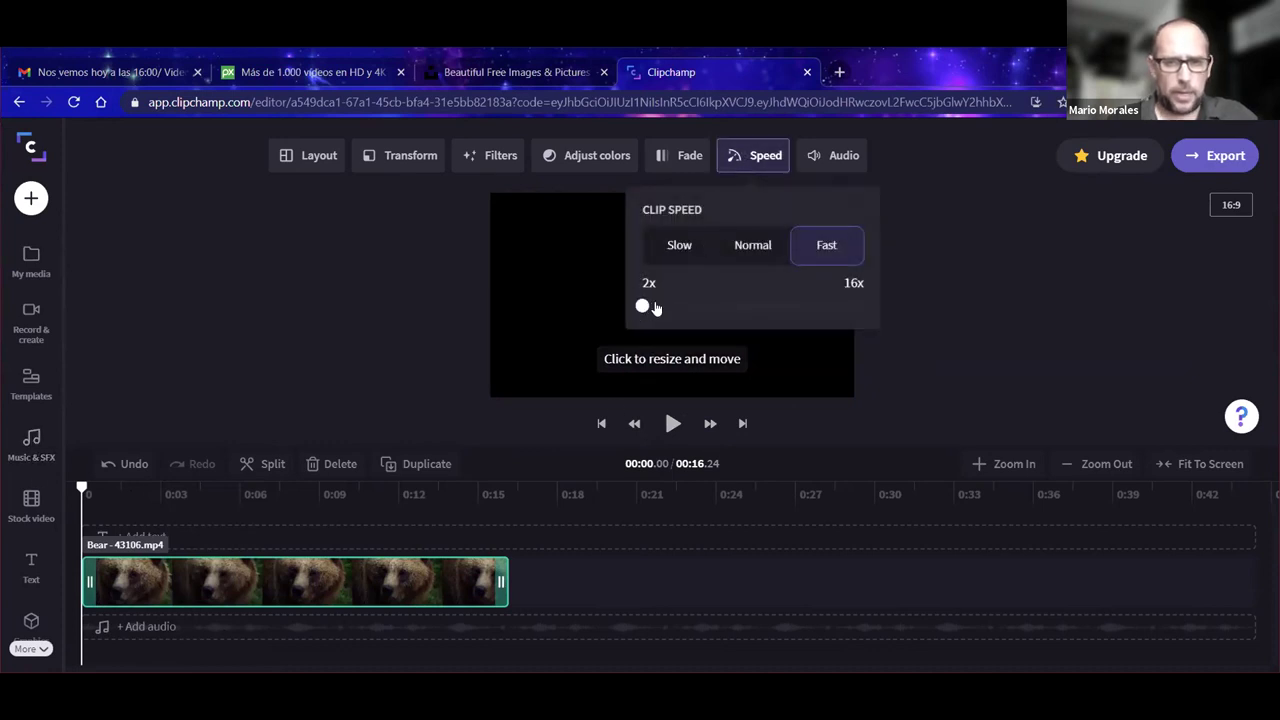
{"action": "left_click_drag", "start_coordinate": [648, 306], "coordinate": [658, 307]}
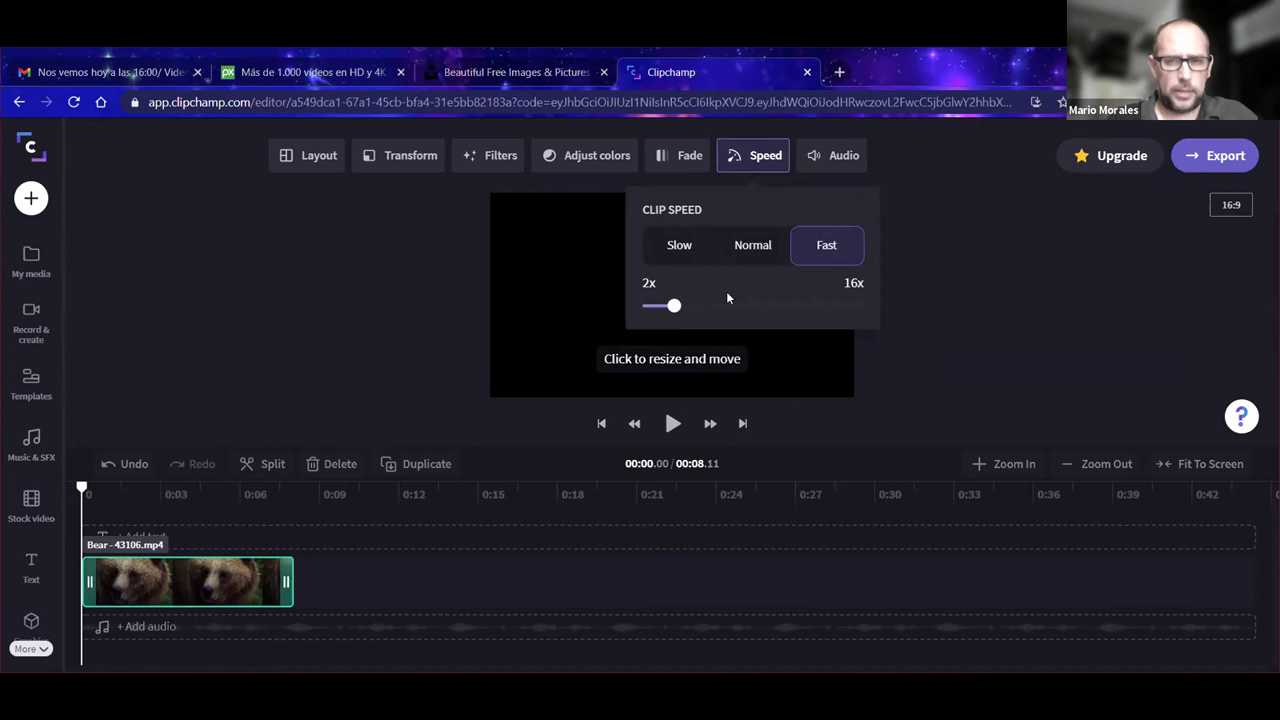
{"action": "left_click", "coordinate": [474, 478]}
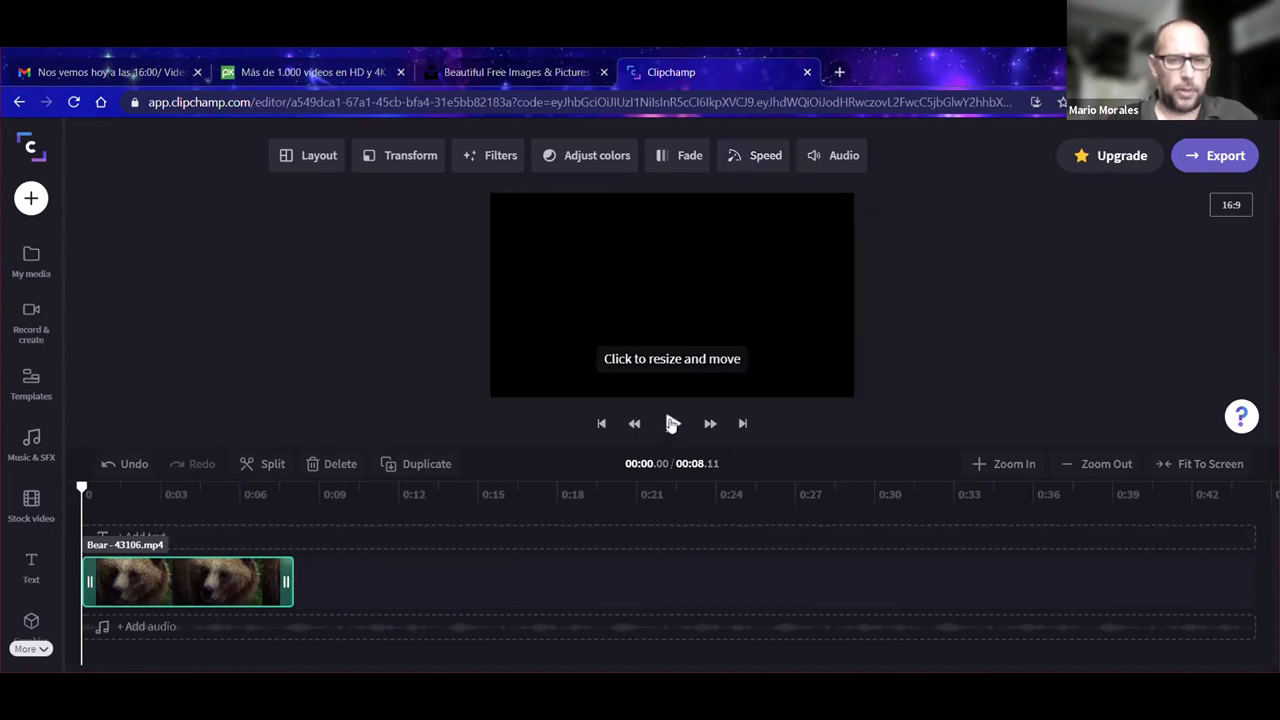
{"action": "left_click", "coordinate": [672, 423]}
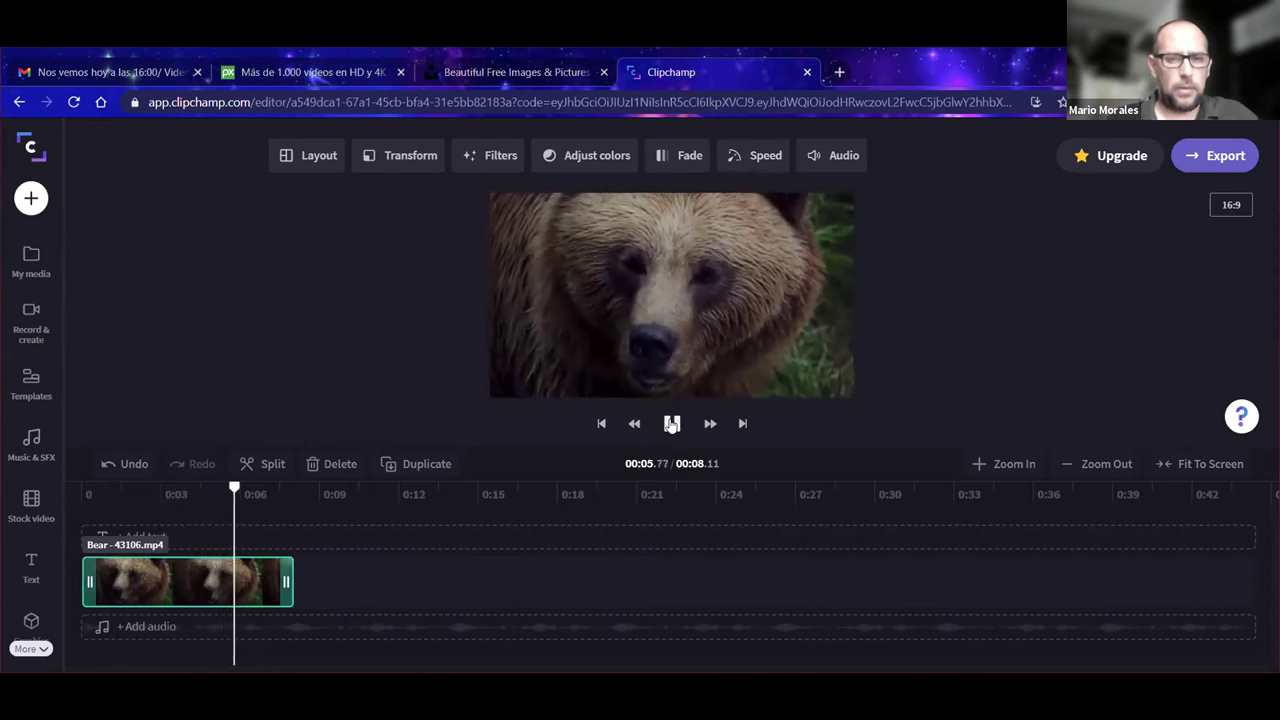
{"action": "left_click", "coordinate": [672, 423]}
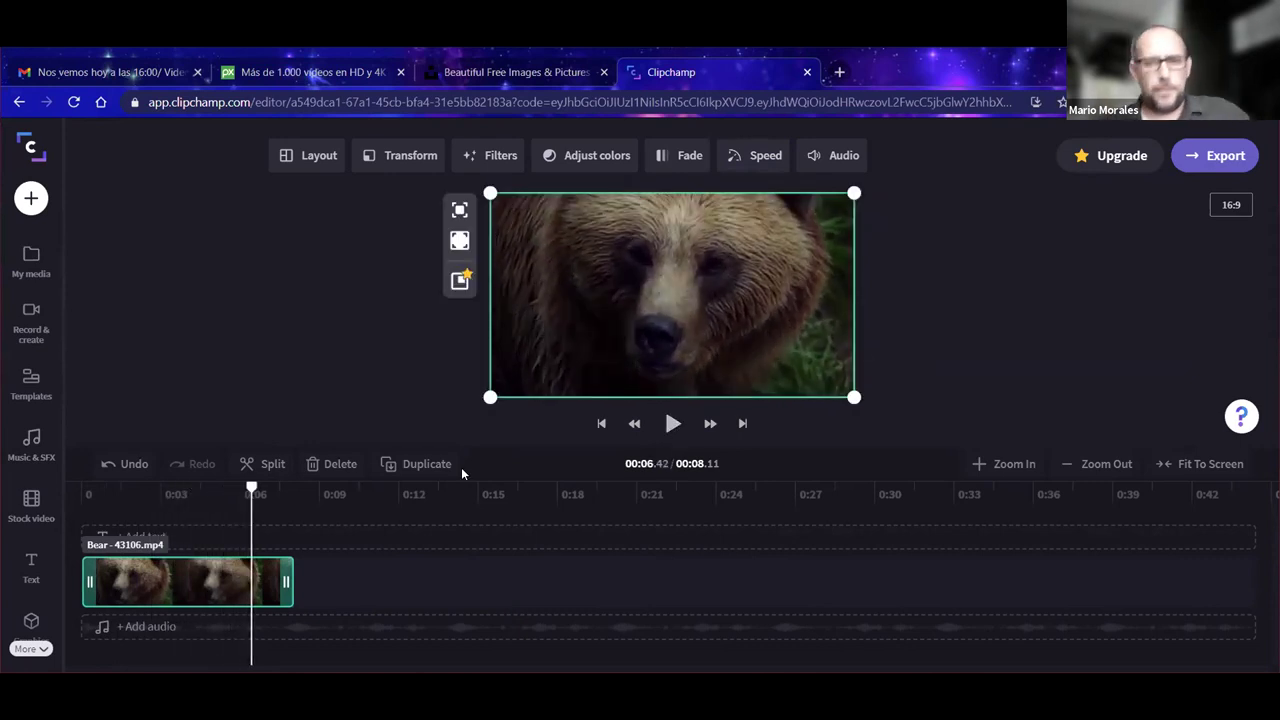
{"action": "left_click", "coordinate": [245, 490]}
{"action": "left_click", "coordinate": [87, 494]}
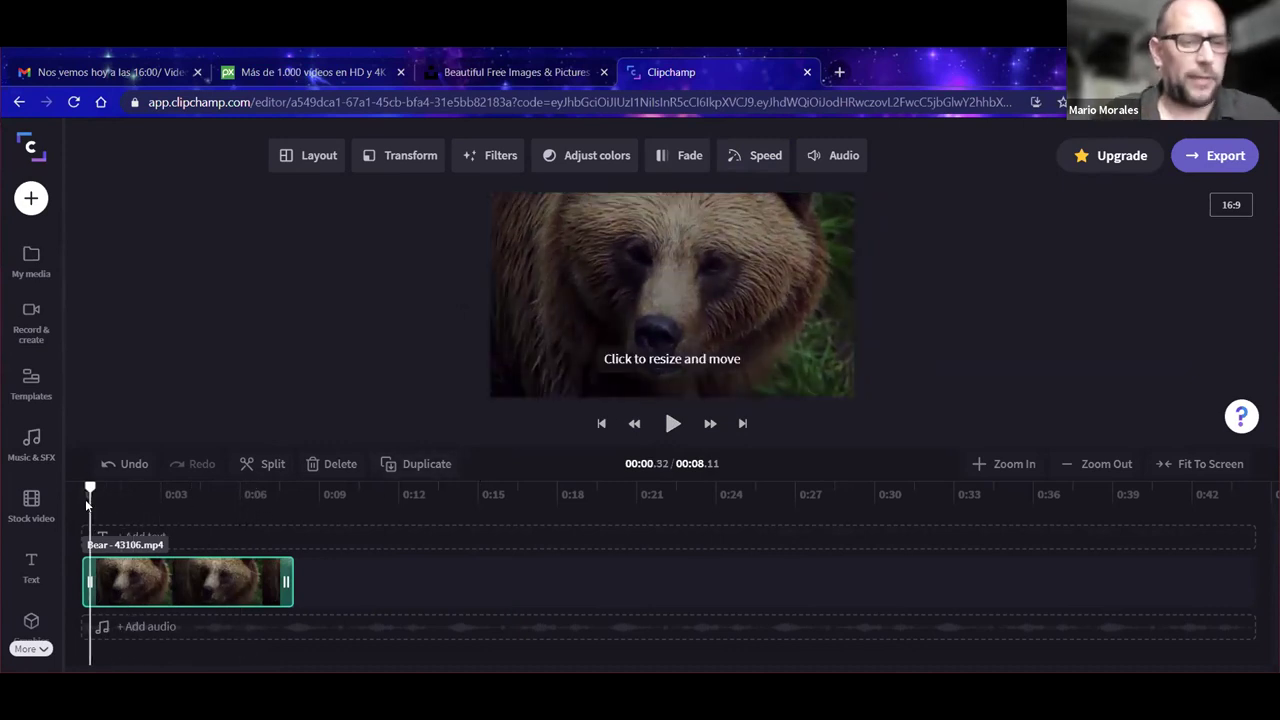
Step: Try the Slow speed on the bear clip and switch it back to Normal
{"action": "left_click", "coordinate": [757, 160]}
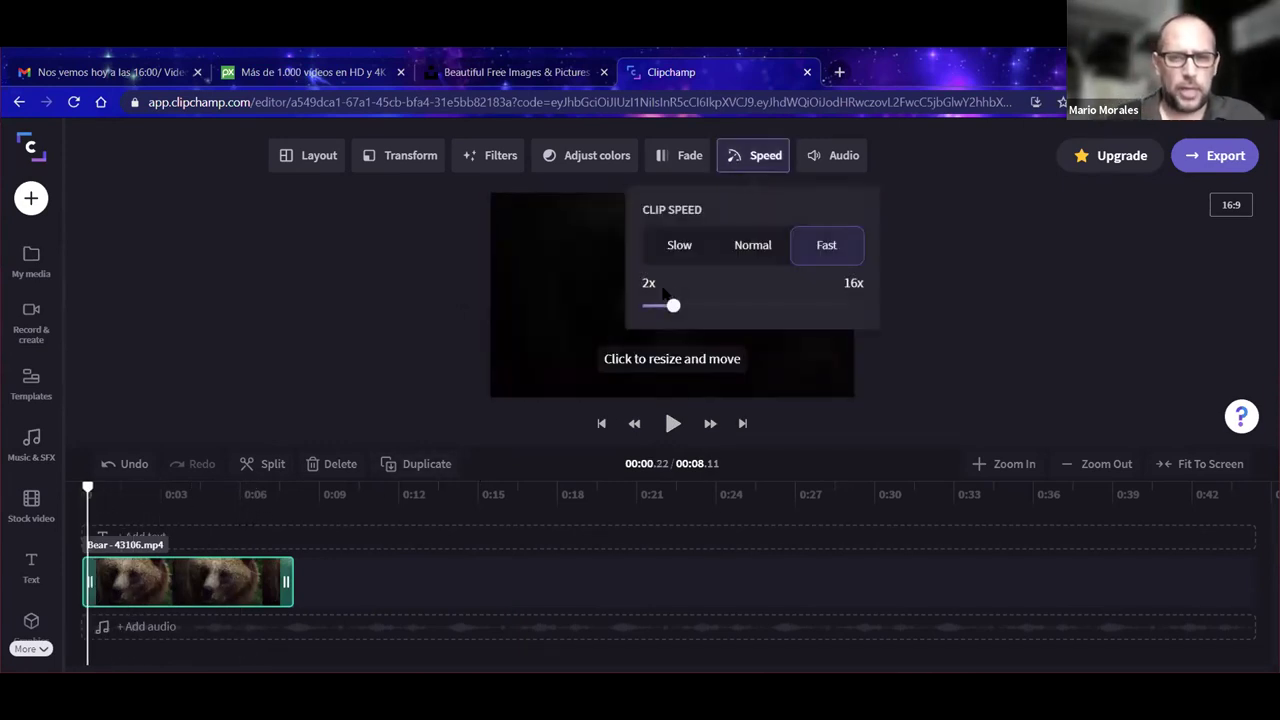
{"action": "left_click", "coordinate": [690, 242]}
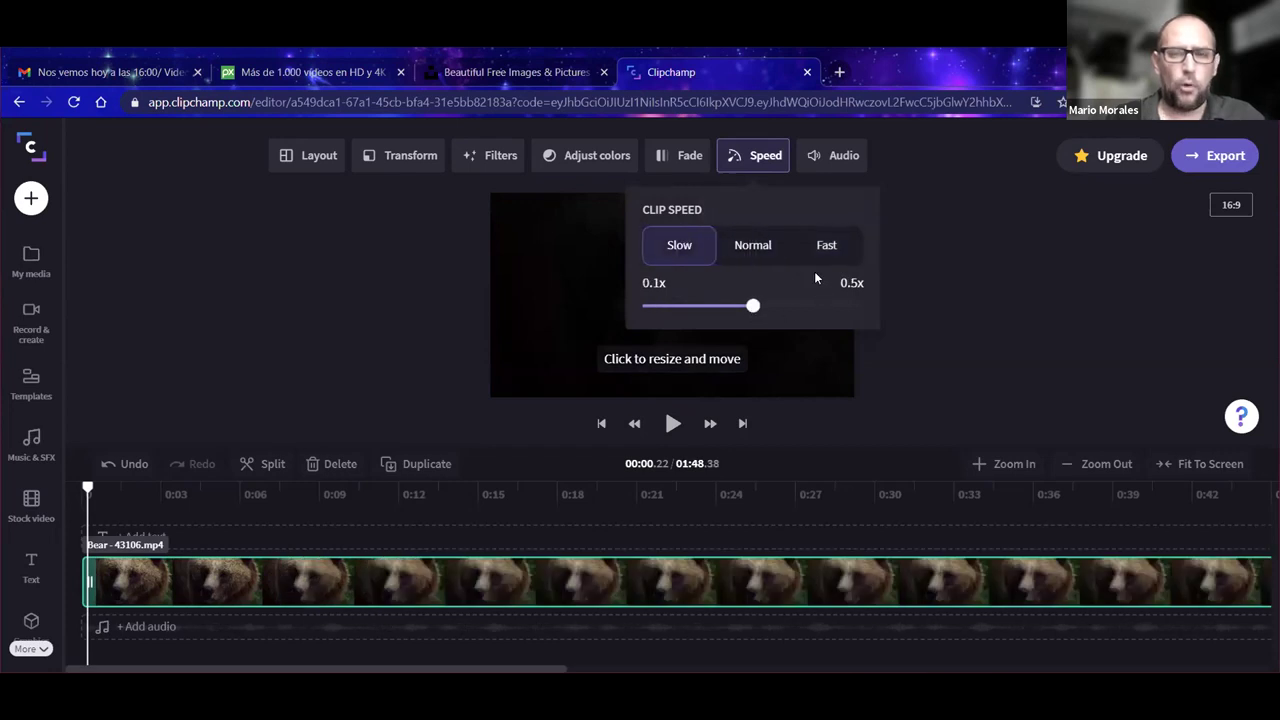
{"action": "left_click", "coordinate": [754, 255]}
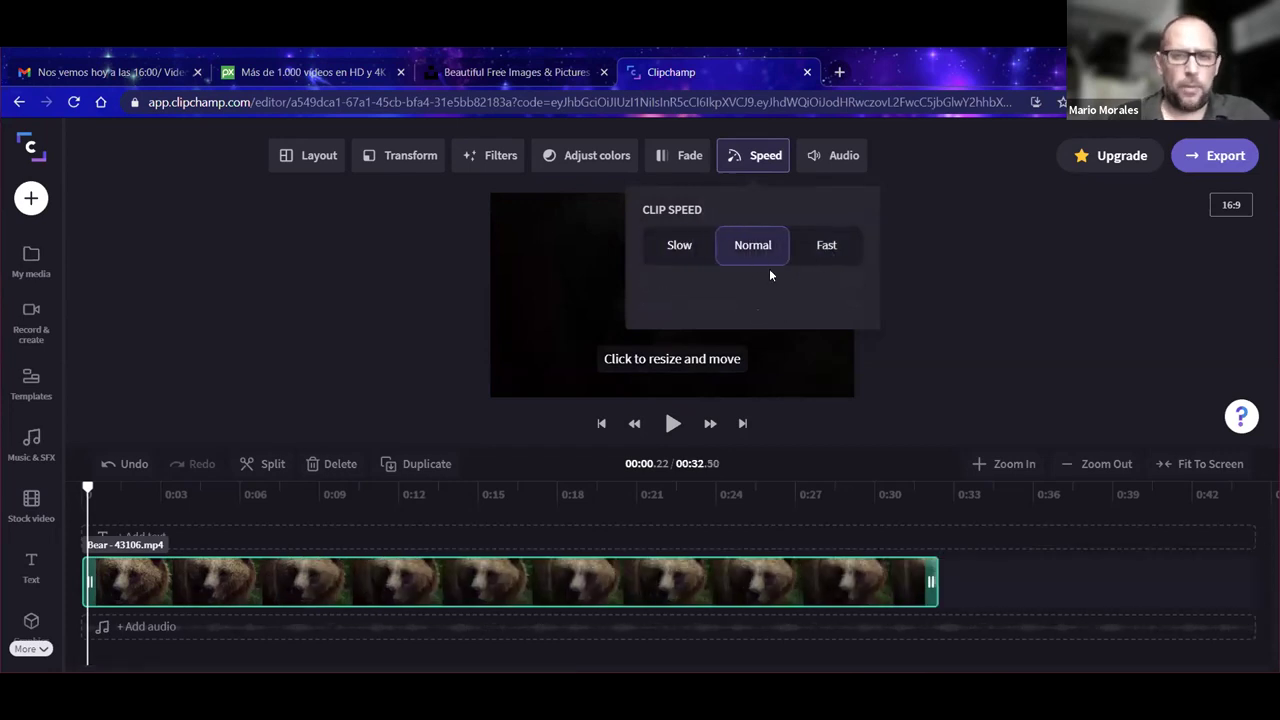
Step: Set the bear clip to a Fast speed that makes it last about 6.5 s, preview its opening, and return the playhead to 0
{"action": "left_click", "coordinate": [817, 244]}
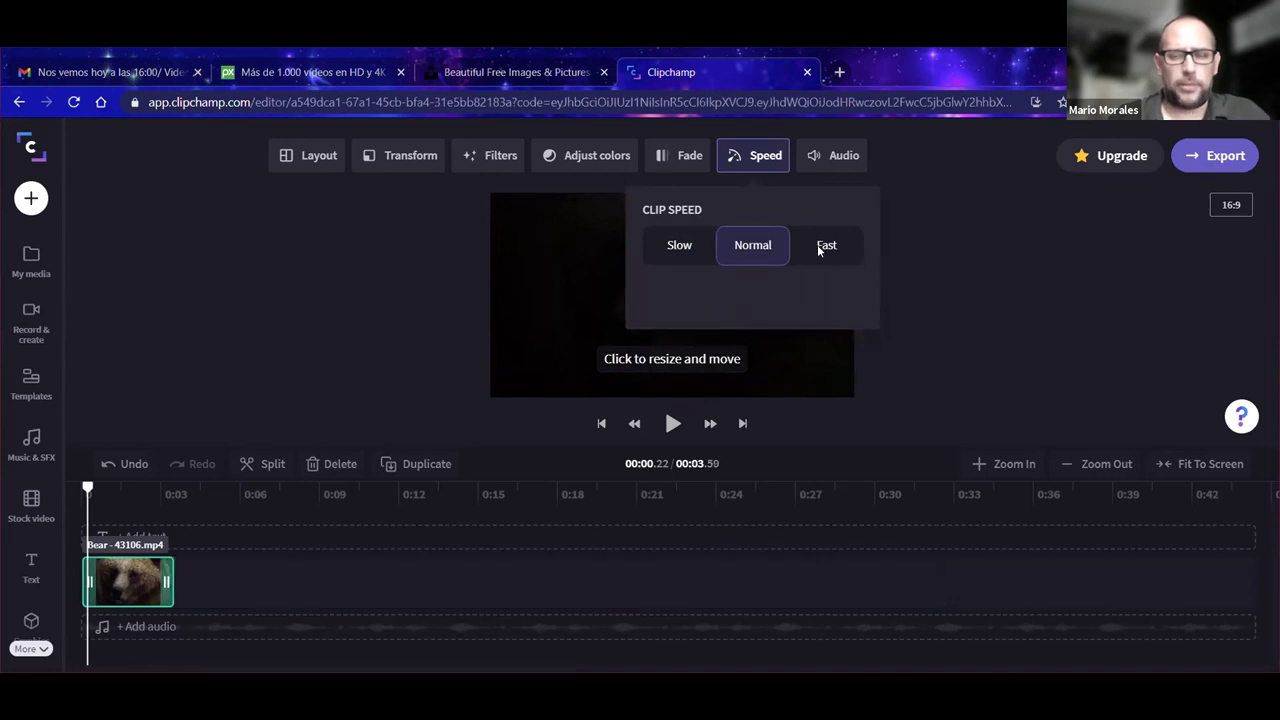
{"action": "left_click_drag", "start_coordinate": [749, 307], "coordinate": [692, 309]}
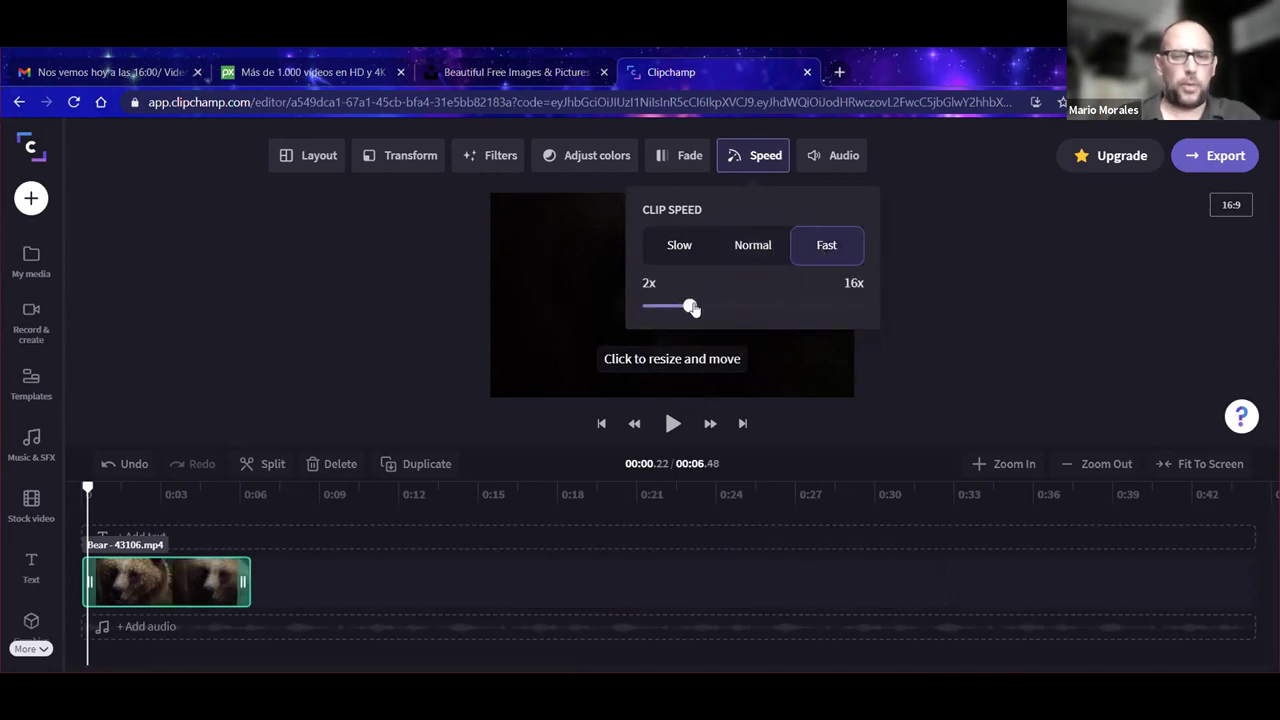
{"action": "left_click", "coordinate": [917, 213]}
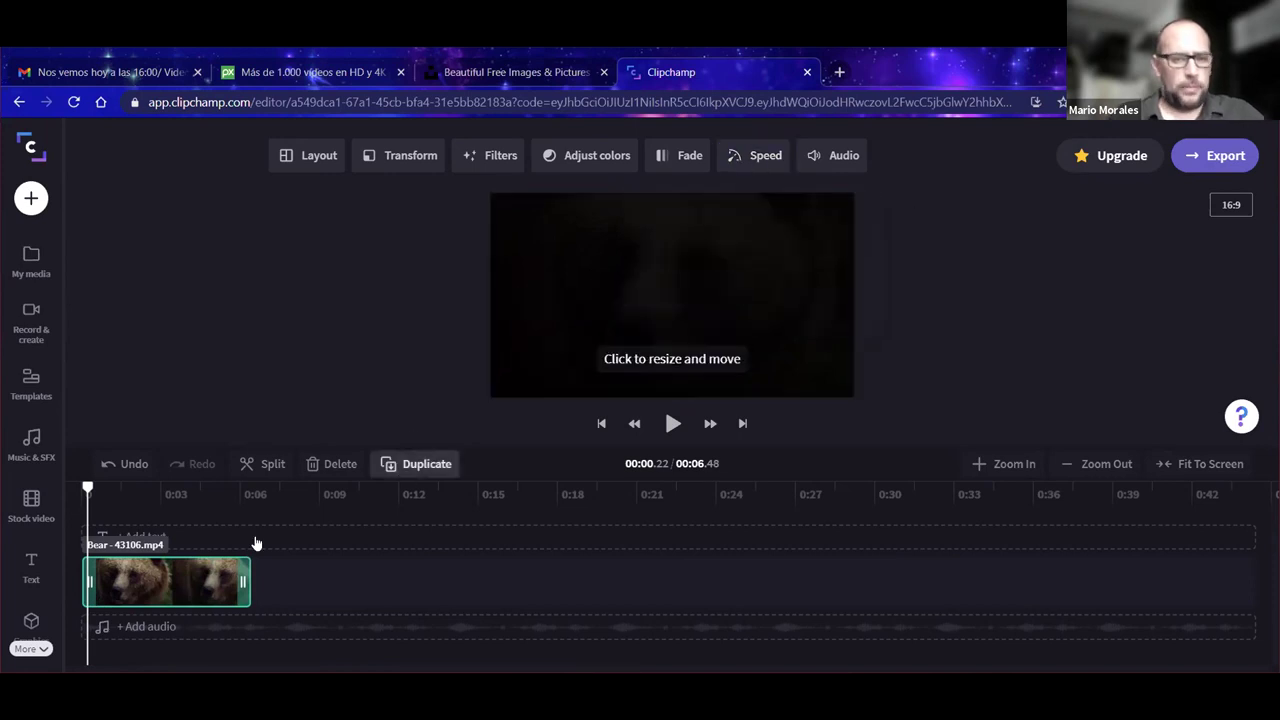
{"action": "left_click", "coordinate": [668, 425]}
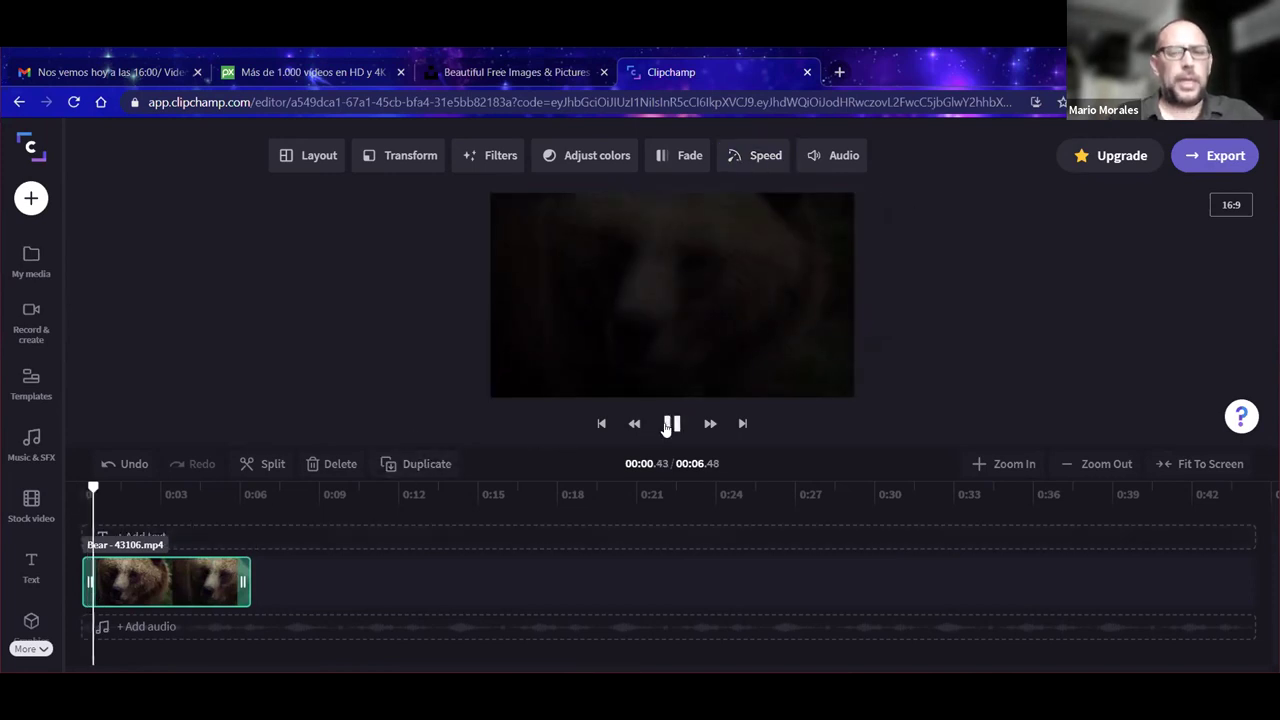
{"action": "left_click", "coordinate": [141, 480]}
{"action": "left_click_drag", "start_coordinate": [131, 487], "coordinate": [82, 490]}
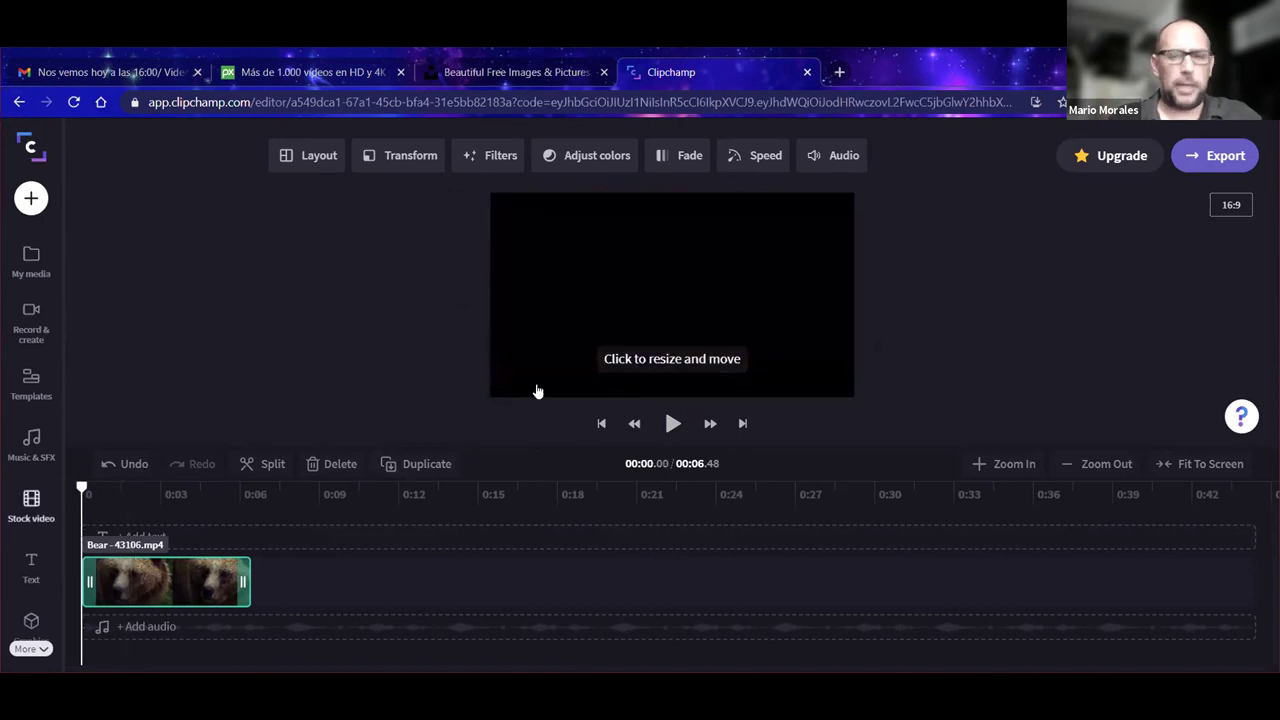
Step: Lower the bear clip's track volume to 3%
{"action": "left_click", "coordinate": [830, 160]}
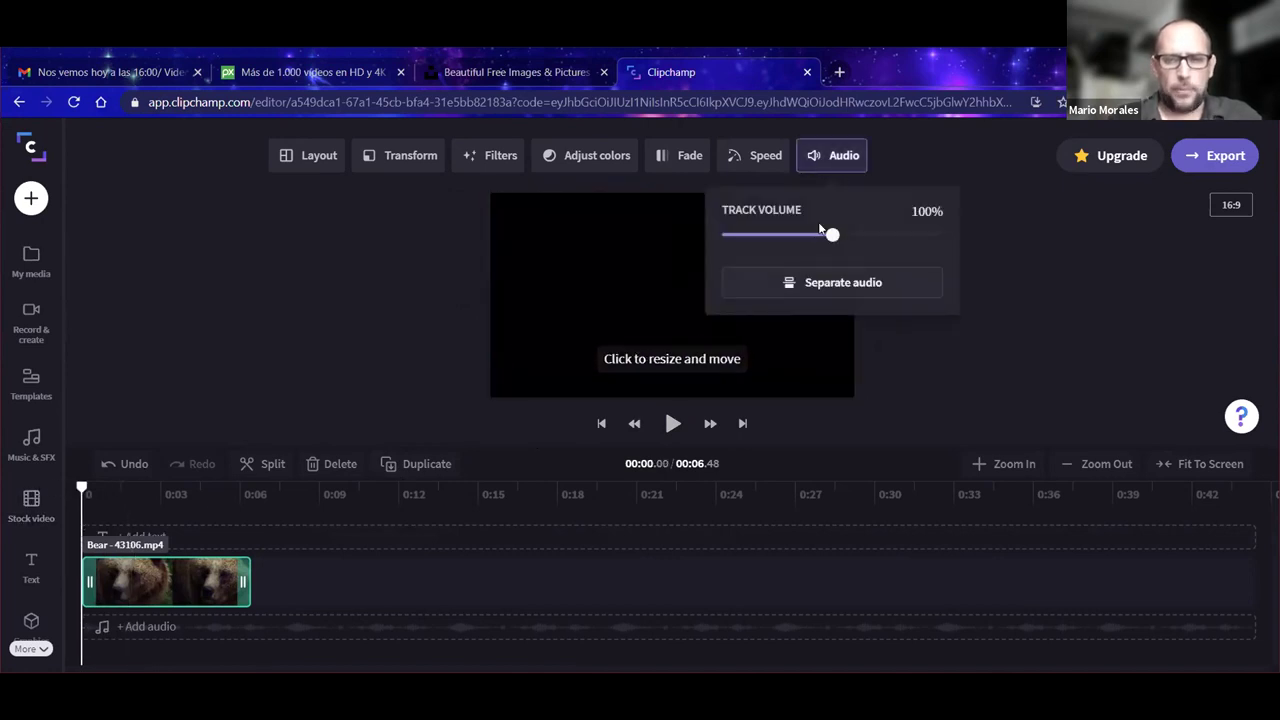
{"action": "left_click_drag", "start_coordinate": [831, 236], "coordinate": [657, 257]}
{"action": "left_click", "coordinate": [654, 254]}
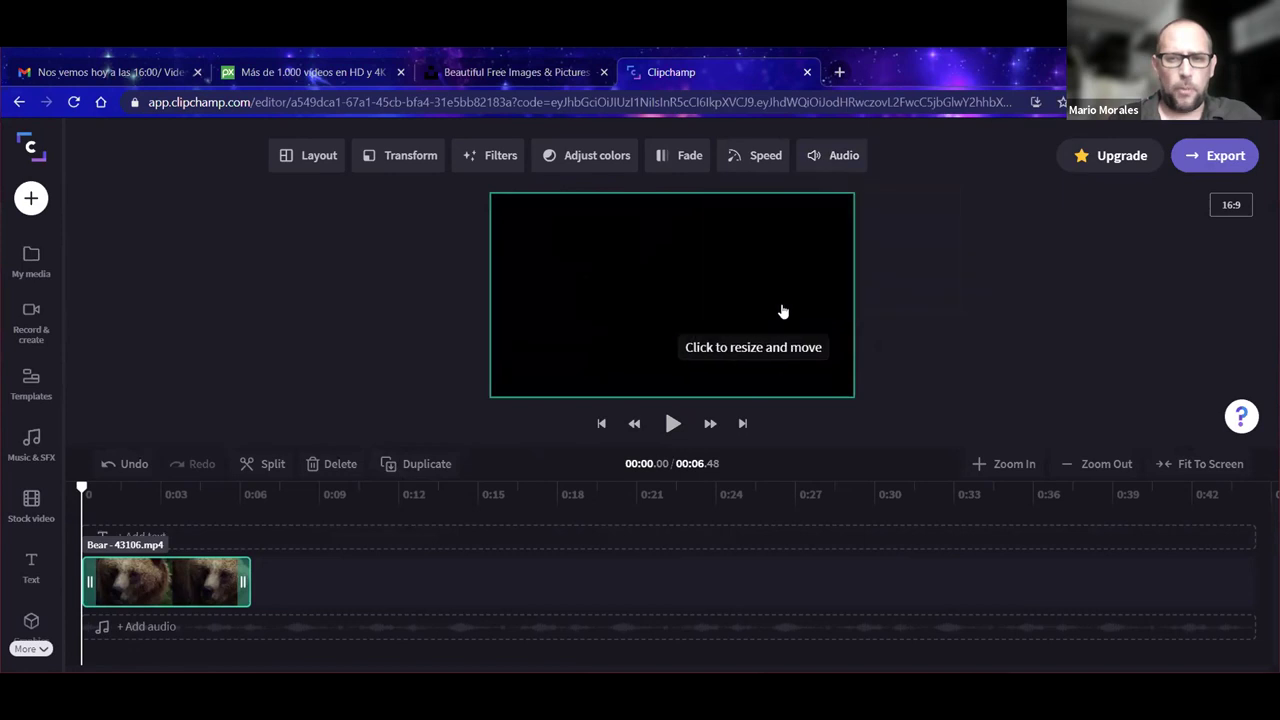
{"action": "left_click", "coordinate": [836, 157]}
{"action": "mouse_move", "coordinate": [722, 236]}
{"action": "left_mouse_down"}
{"action": "mouse_move", "coordinate": [817, 251]}
{"action": "mouse_move", "coordinate": [777, 246]}
{"action": "mouse_move", "coordinate": [829, 240]}
{"action": "mouse_move", "coordinate": [734, 240]}
{"action": "mouse_move", "coordinate": [943, 240]}
{"action": "mouse_move", "coordinate": [725, 235]}
{"action": "left_mouse_up"}
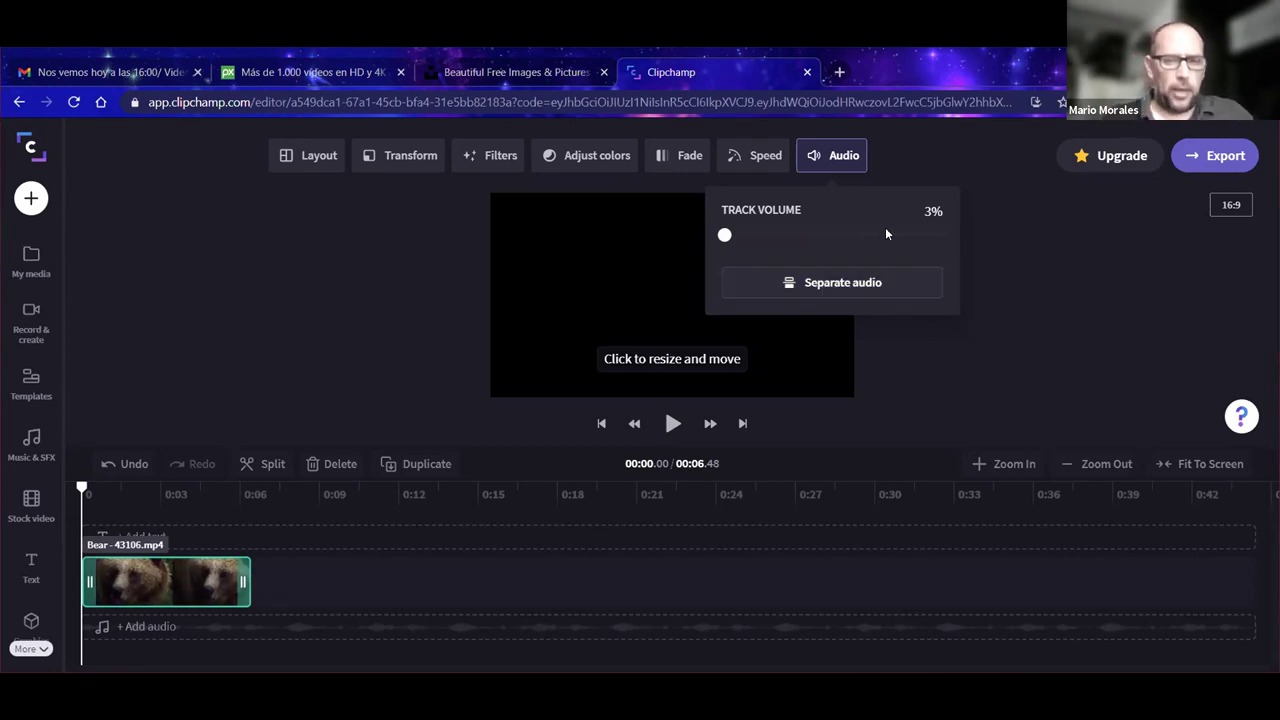
{"action": "left_click", "coordinate": [283, 302]}
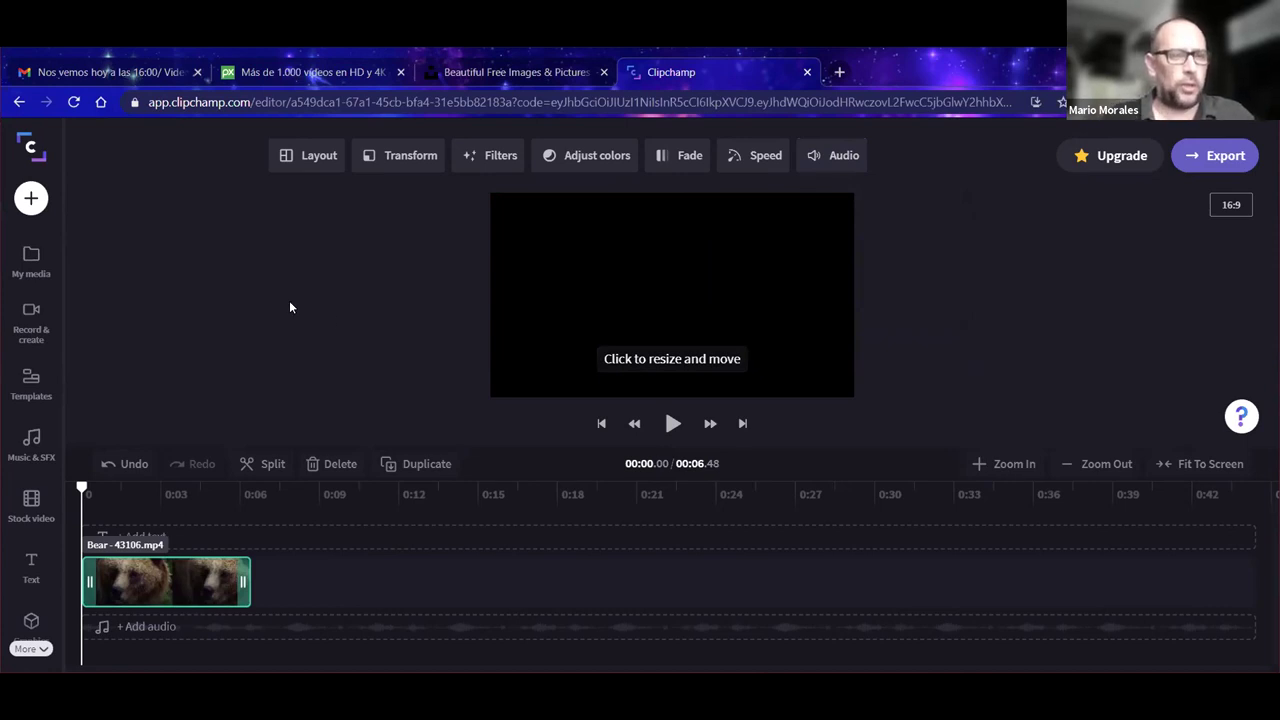
Step: Add the image bear-3982960_1920.jpg from the project media to the timeline directly after the bear video
{"action": "left_click", "coordinate": [31, 260]}
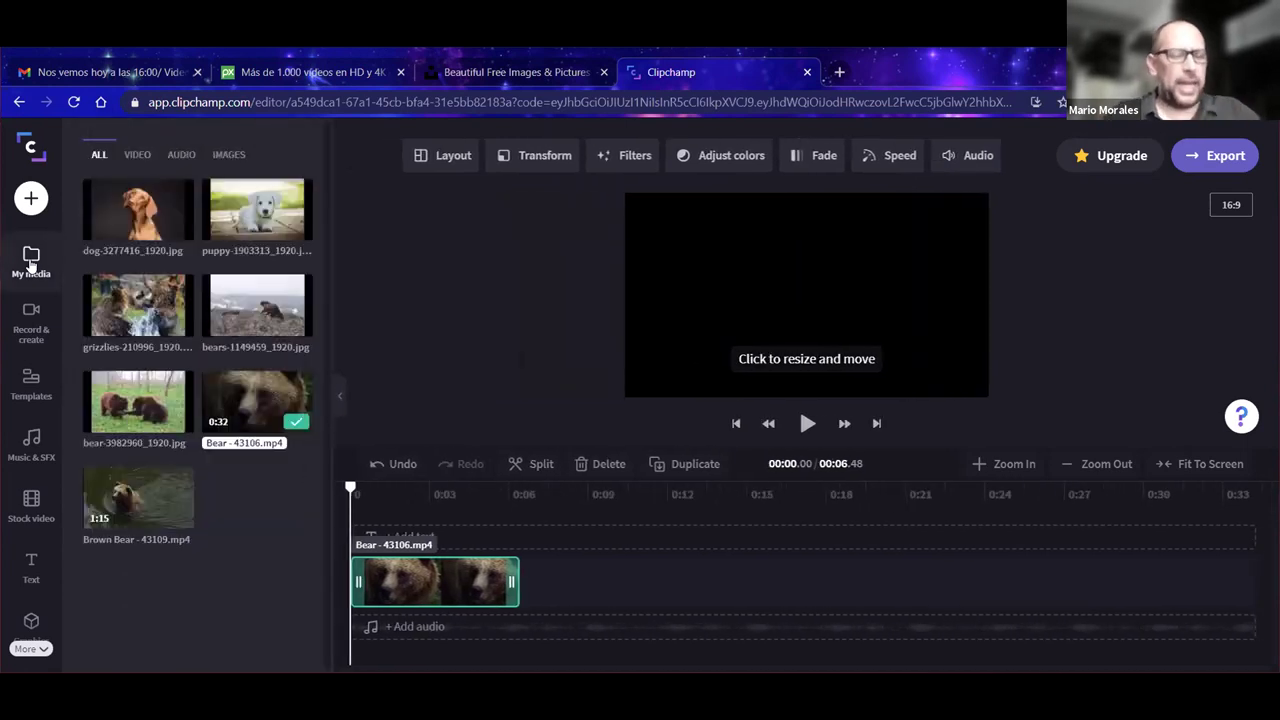
{"action": "mouse_move", "coordinate": [136, 415]}
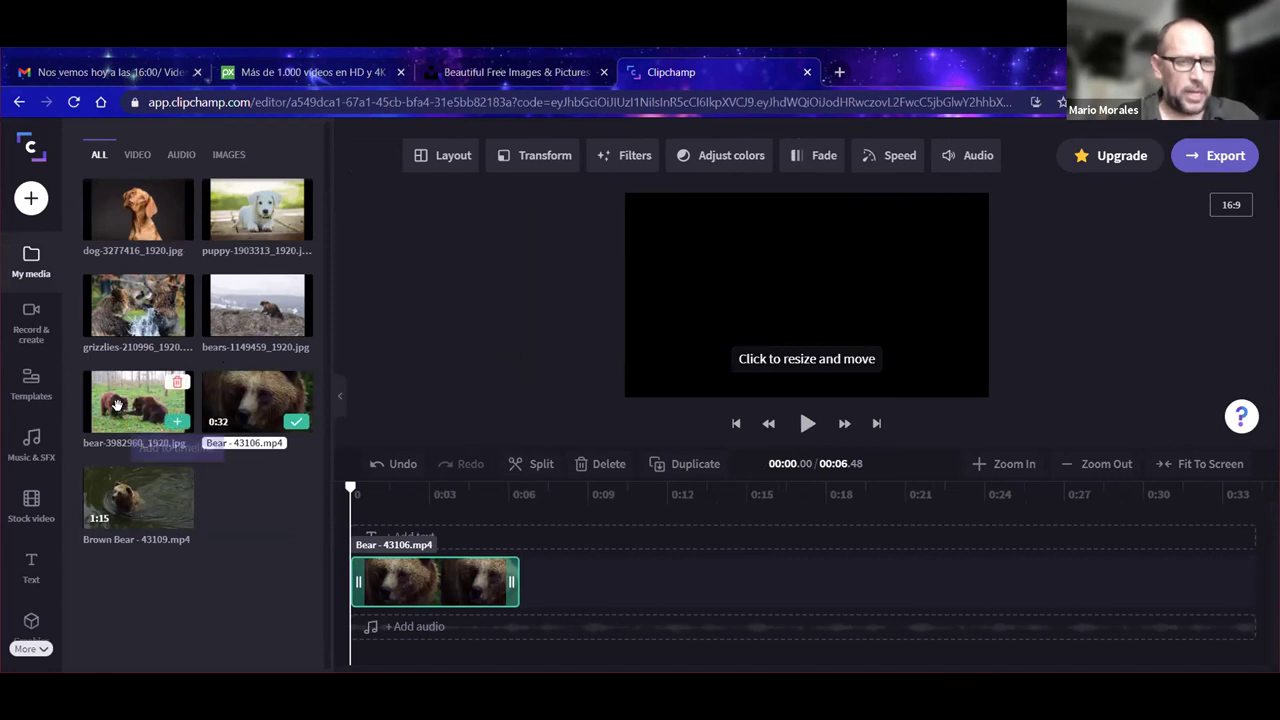
{"action": "left_click_drag", "start_coordinate": [121, 403], "coordinate": [646, 615]}
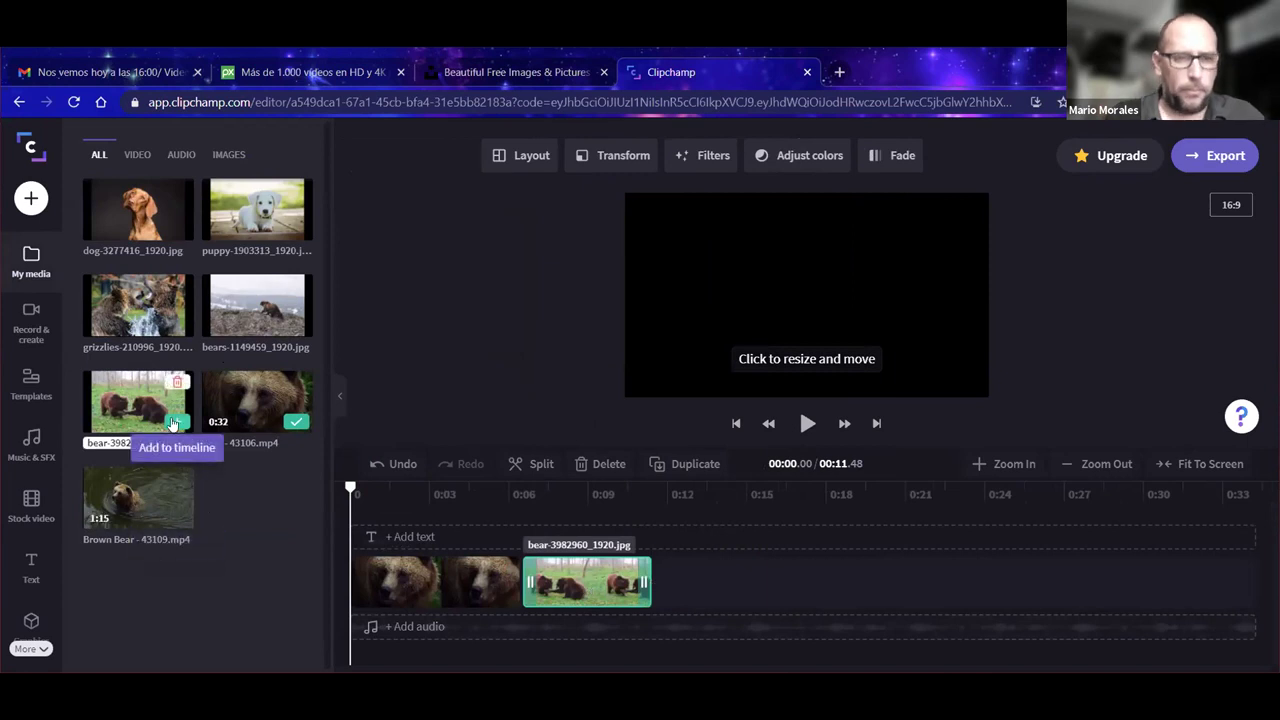
Step: Scrub the playhead across the join between the bear video and the bear image, ending on the image
{"action": "left_click", "coordinate": [595, 588]}
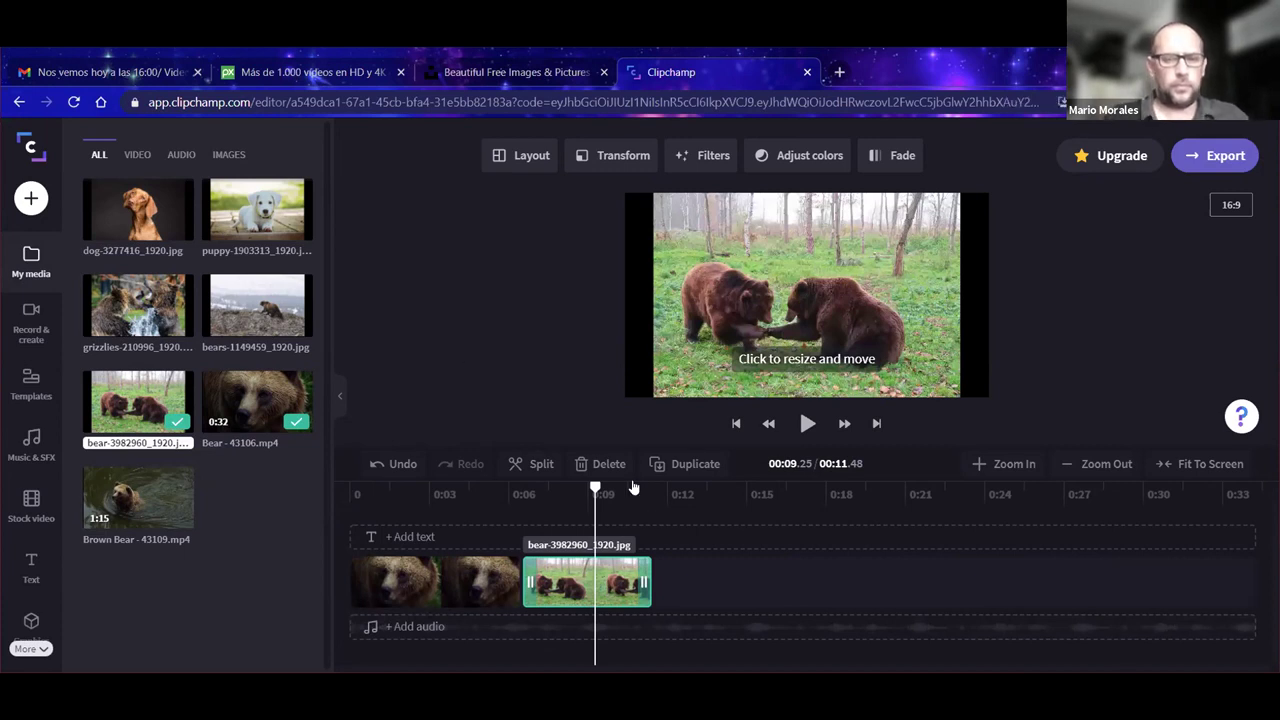
{"action": "left_click_drag", "start_coordinate": [596, 490], "coordinate": [527, 494]}
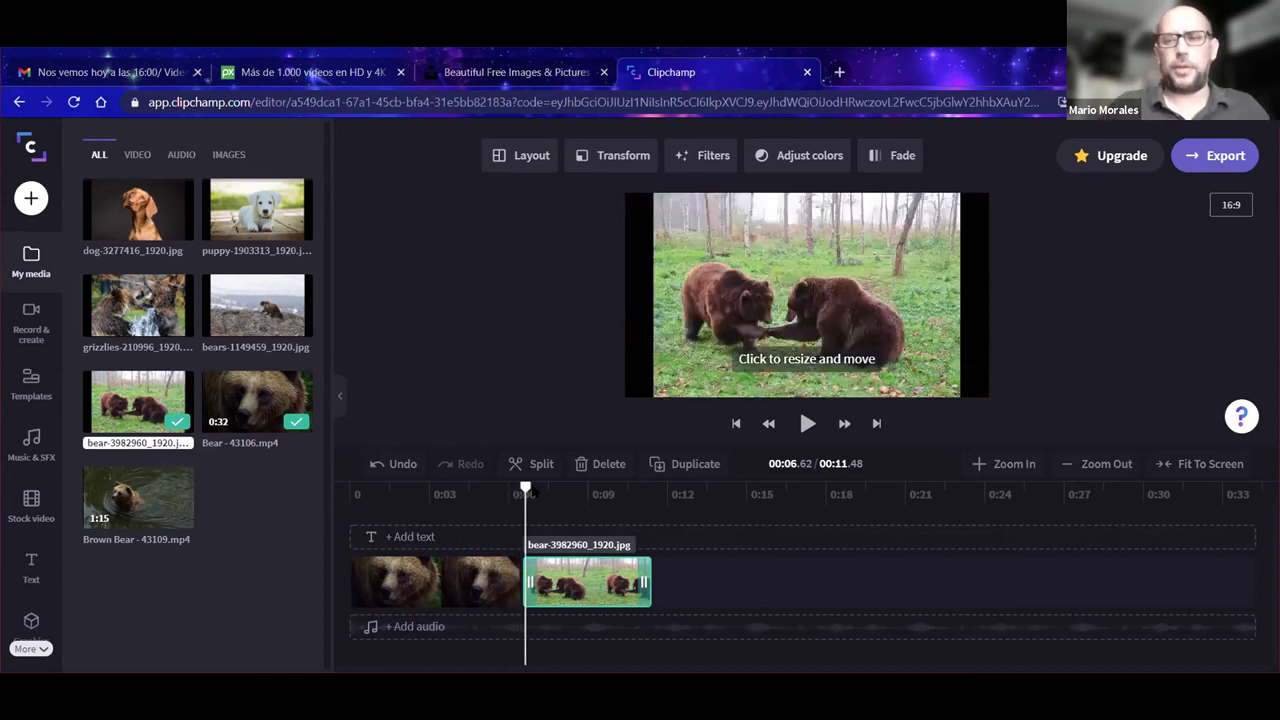
{"action": "left_click_drag", "start_coordinate": [527, 490], "coordinate": [463, 492]}
{"action": "left_click", "coordinate": [550, 582]}
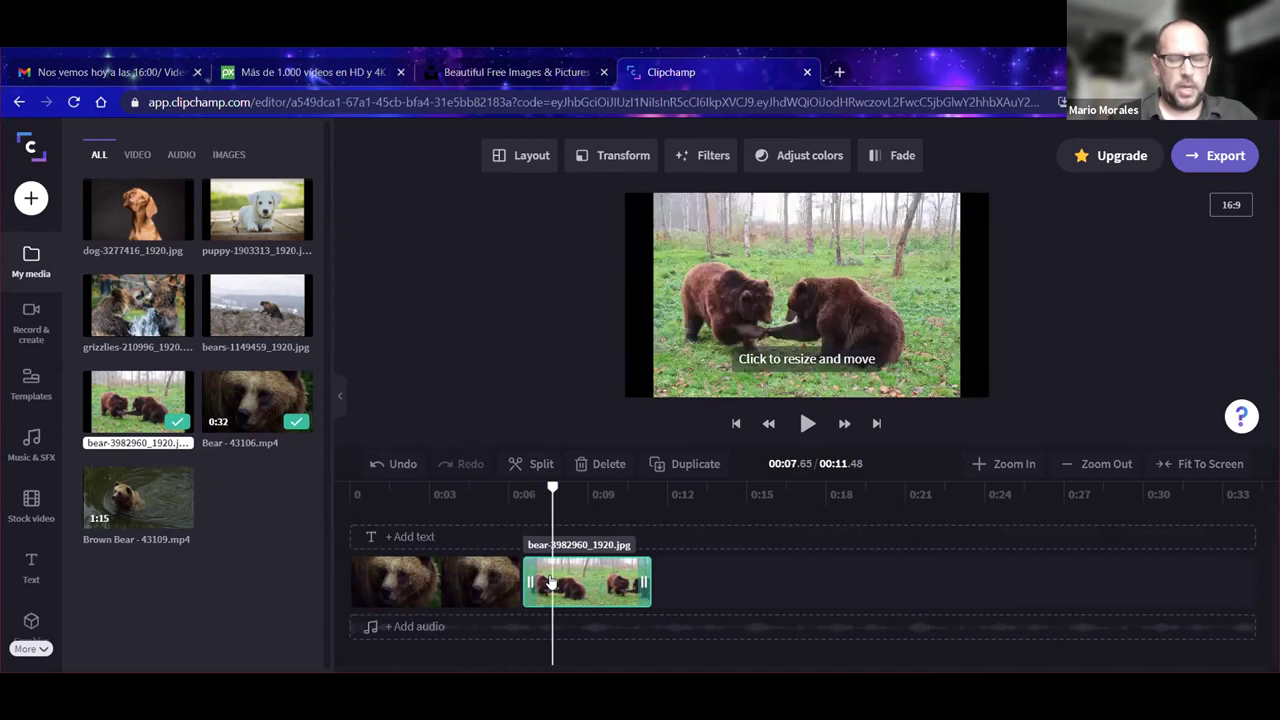
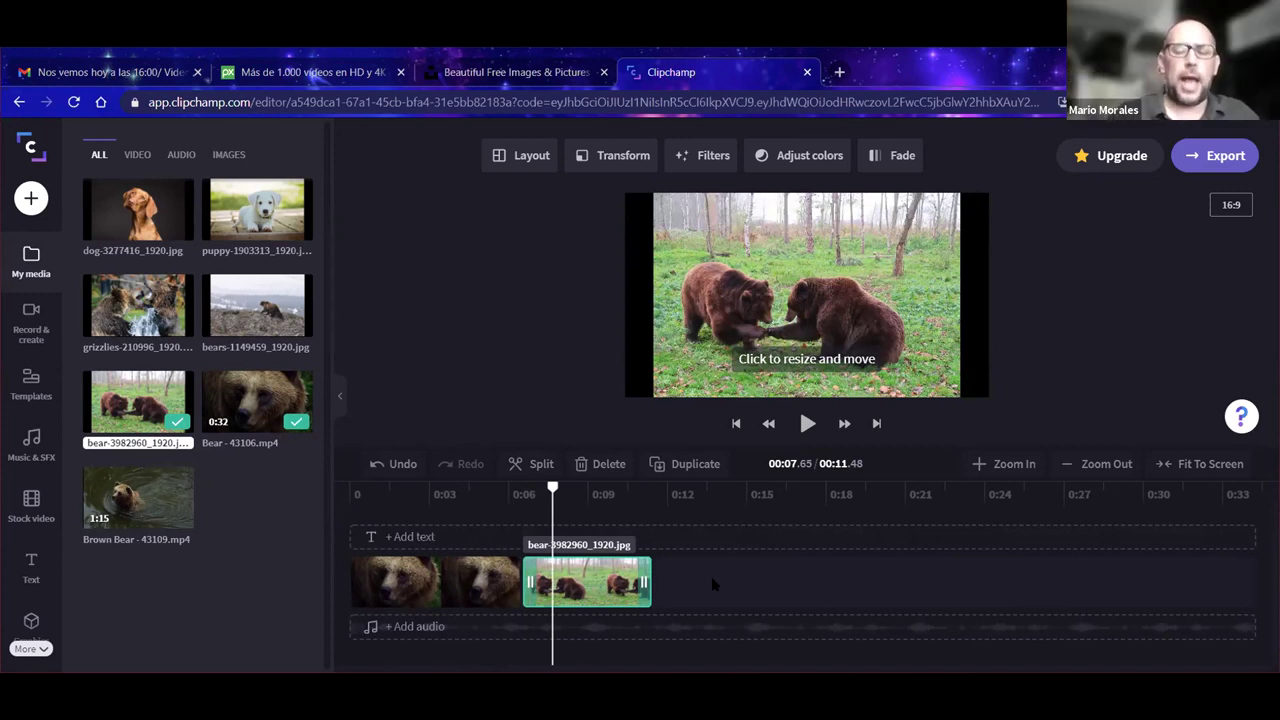
Step: Reorder the timeline so the bear image precedes the bear video, and move the image back behind the video
{"action": "left_click", "coordinate": [425, 579]}
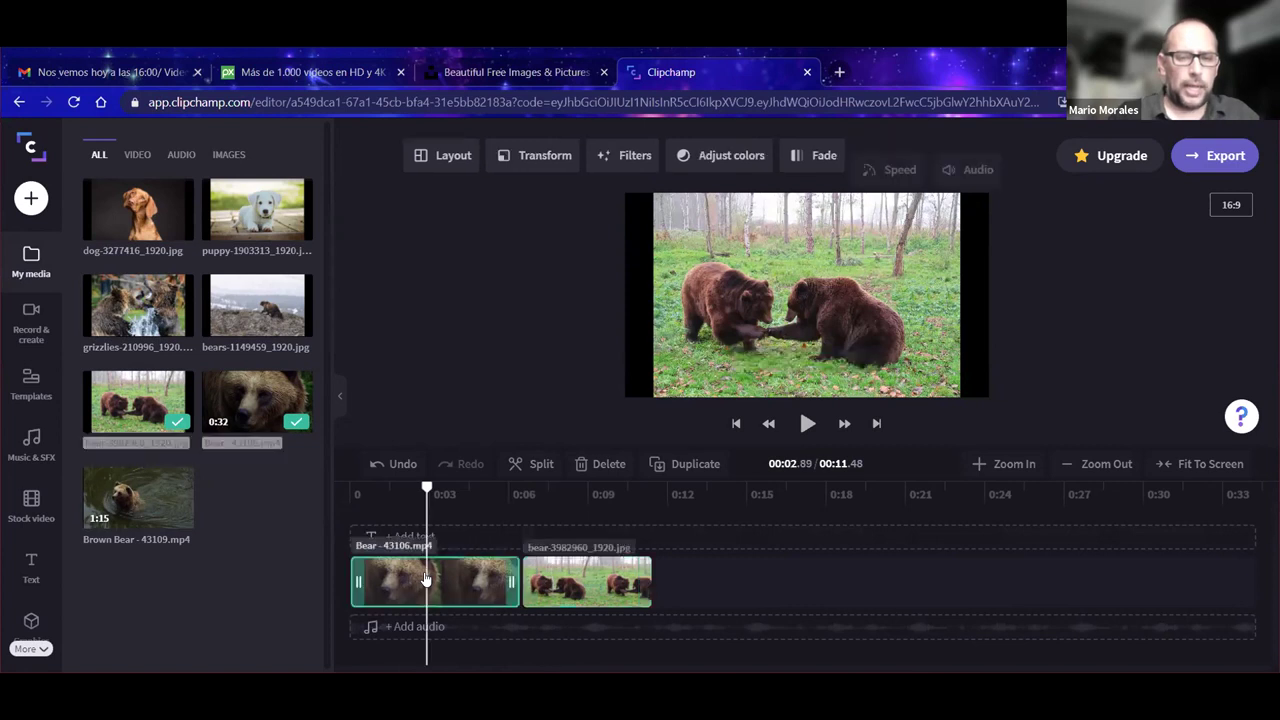
{"action": "left_click_drag", "start_coordinate": [563, 569], "coordinate": [877, 623]}
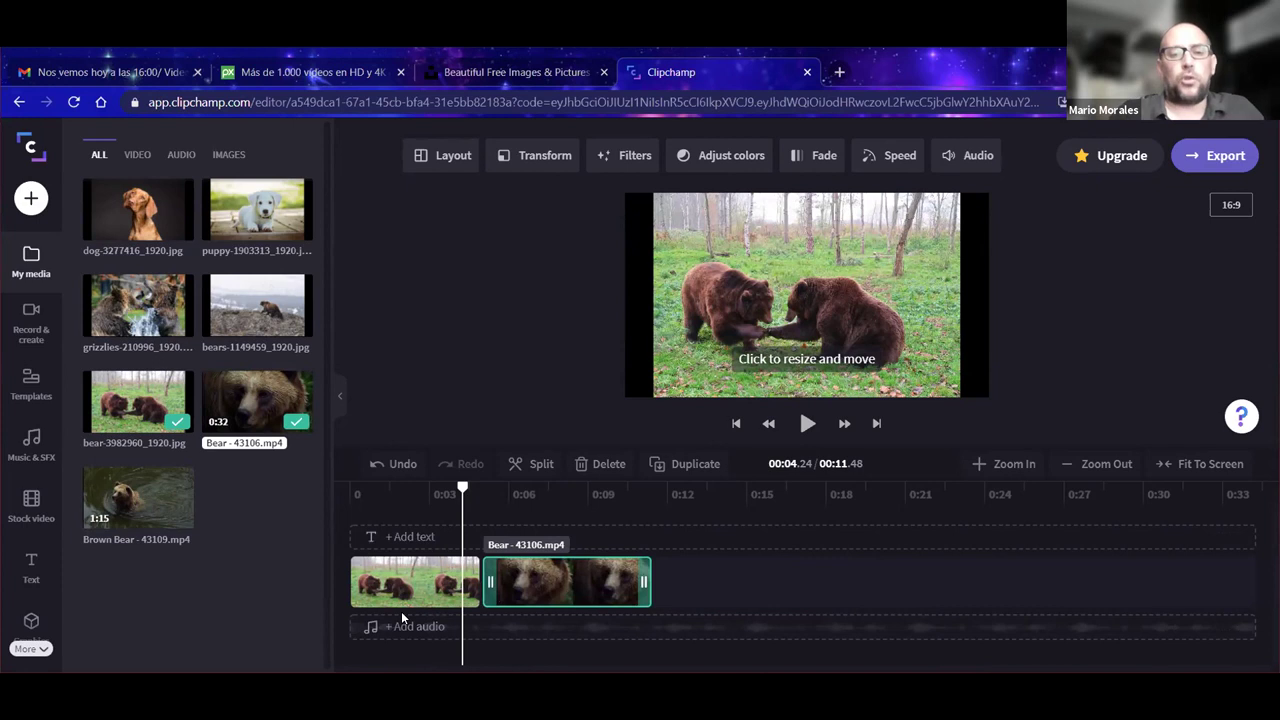
{"action": "left_click_drag", "start_coordinate": [404, 592], "coordinate": [725, 638]}
{"action": "left_click_drag", "start_coordinate": [517, 566], "coordinate": [513, 498]}
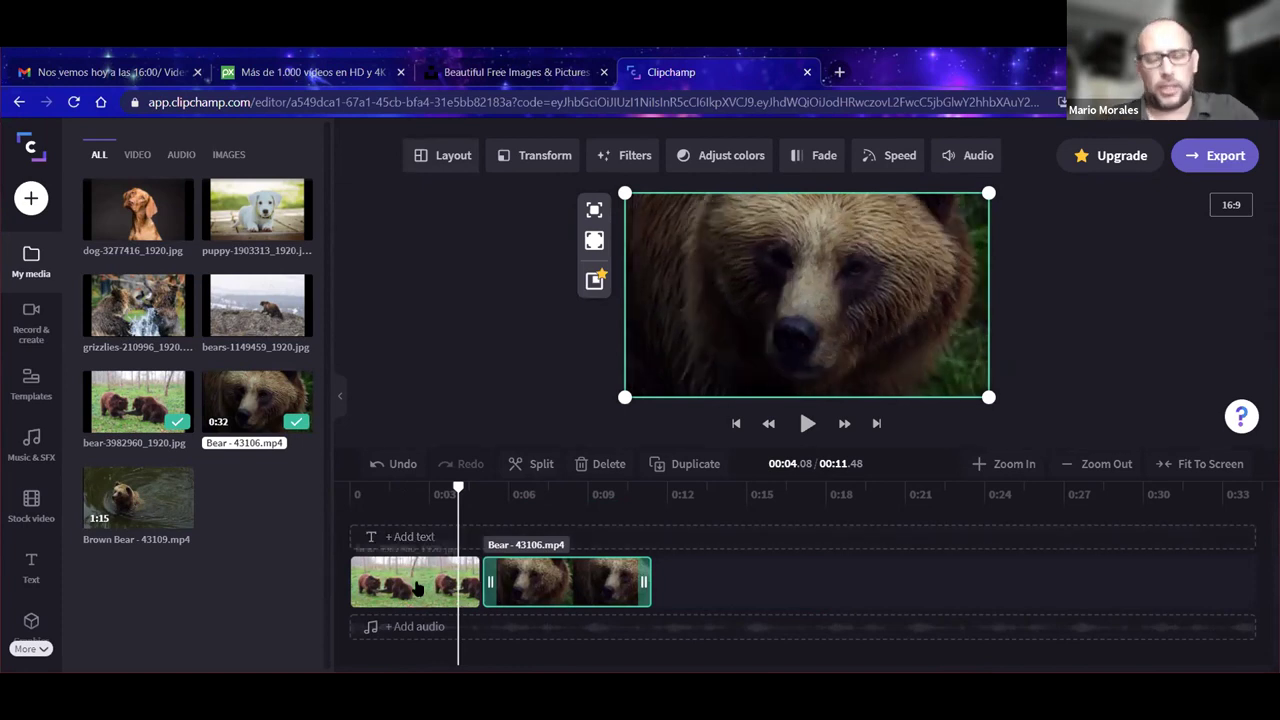
{"action": "left_click_drag", "start_coordinate": [418, 588], "coordinate": [748, 575]}
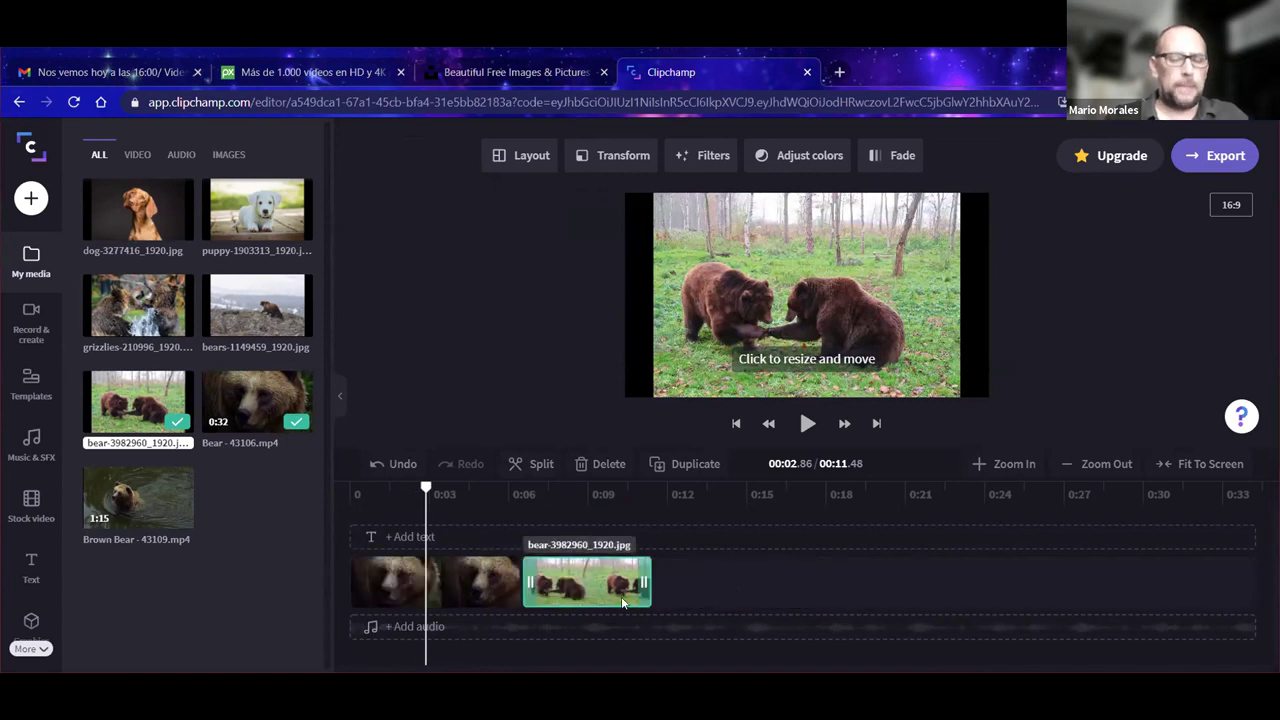
Step: Add the images bears-1149459, grizzlies-210996 and puppy-1903313 to the timeline, and rearrange the images with bears-1149459 first and grizzlies-210996 last
{"action": "left_click", "coordinate": [296, 326]}
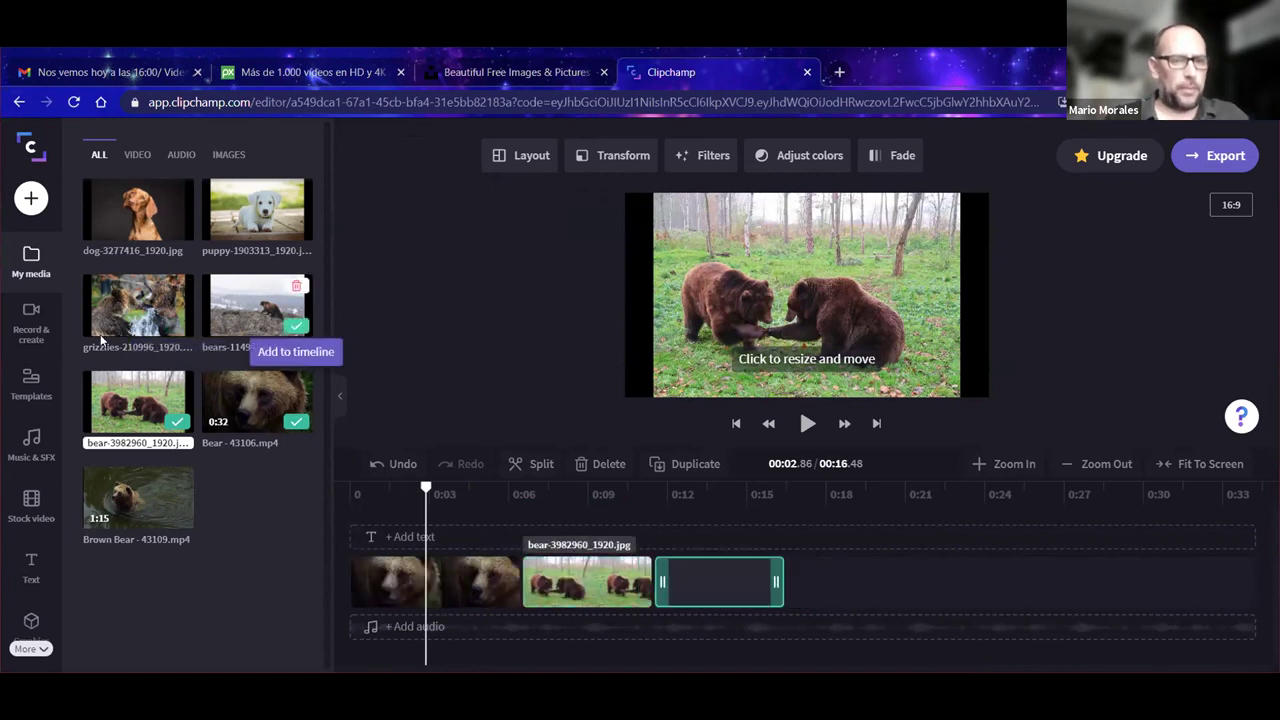
{"action": "left_click", "coordinate": [177, 326]}
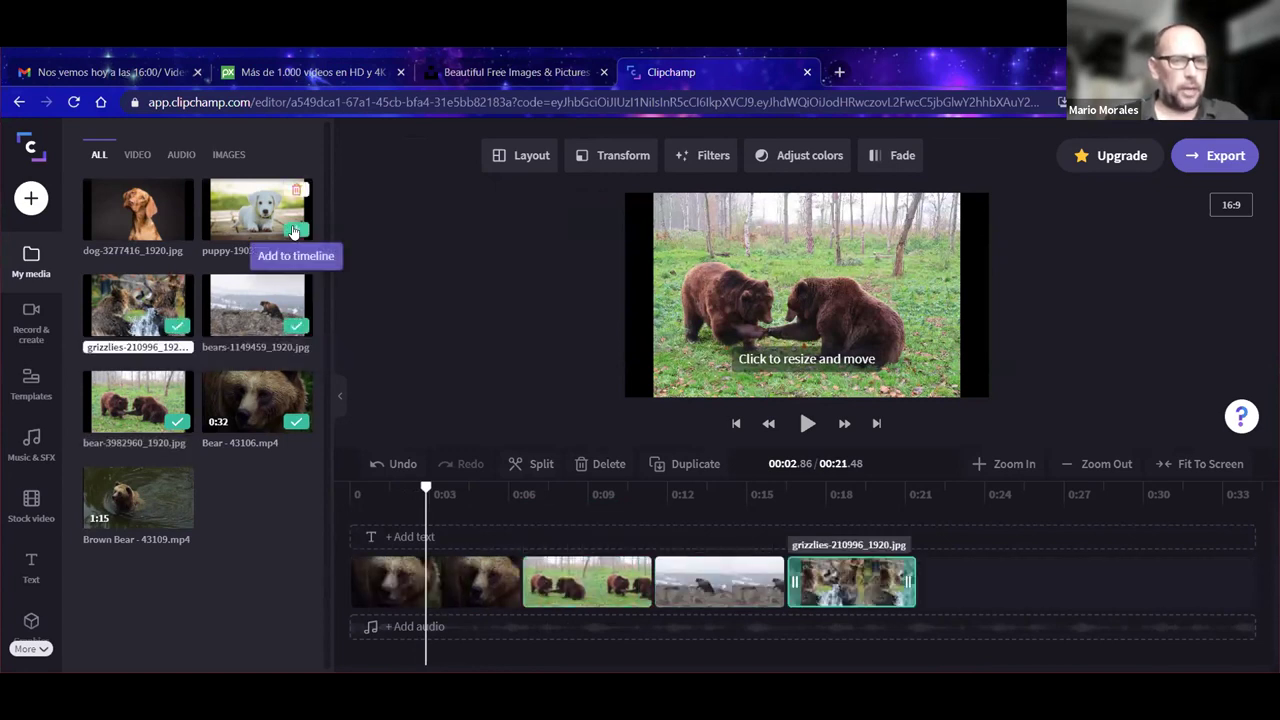
{"action": "left_click", "coordinate": [294, 231]}
{"action": "left_click_drag", "start_coordinate": [570, 582], "coordinate": [931, 600]}
{"action": "left_click_drag", "start_coordinate": [765, 590], "coordinate": [1050, 580]}
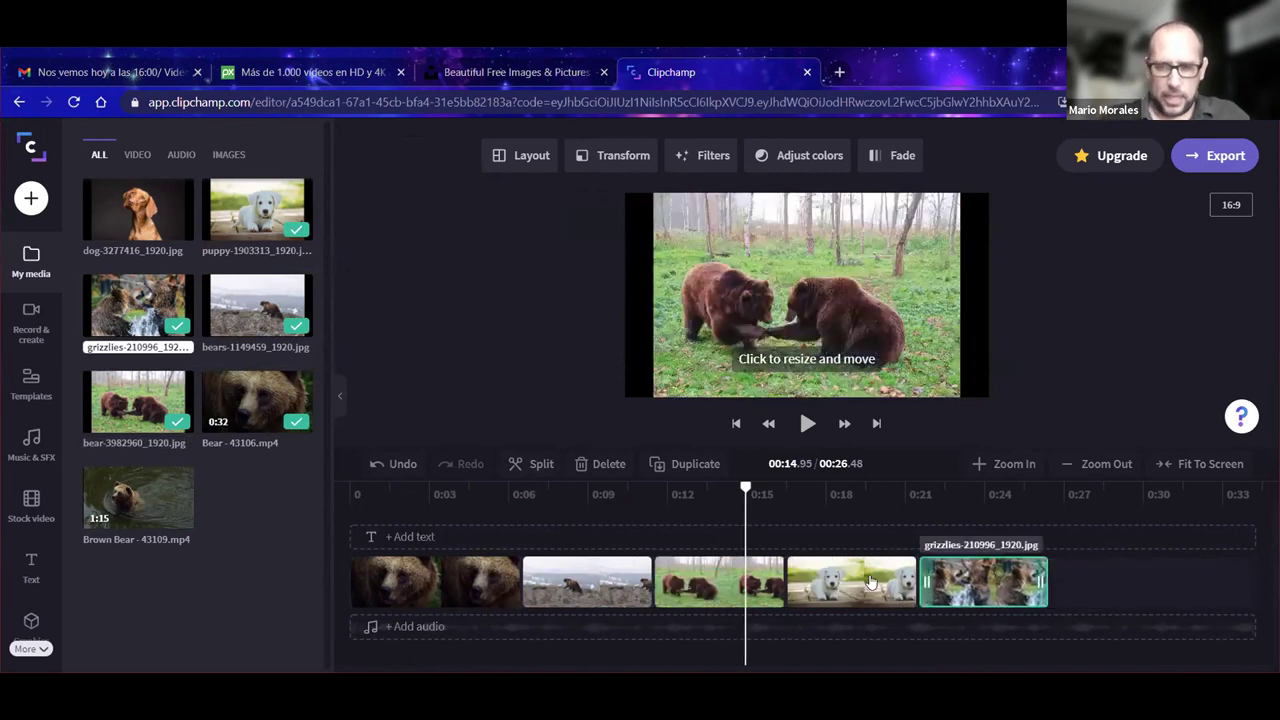
Step: Delete the bears-1149459, grizzlies-210996 and puppy-1903313 images from the timeline
{"action": "left_click", "coordinate": [603, 581]}
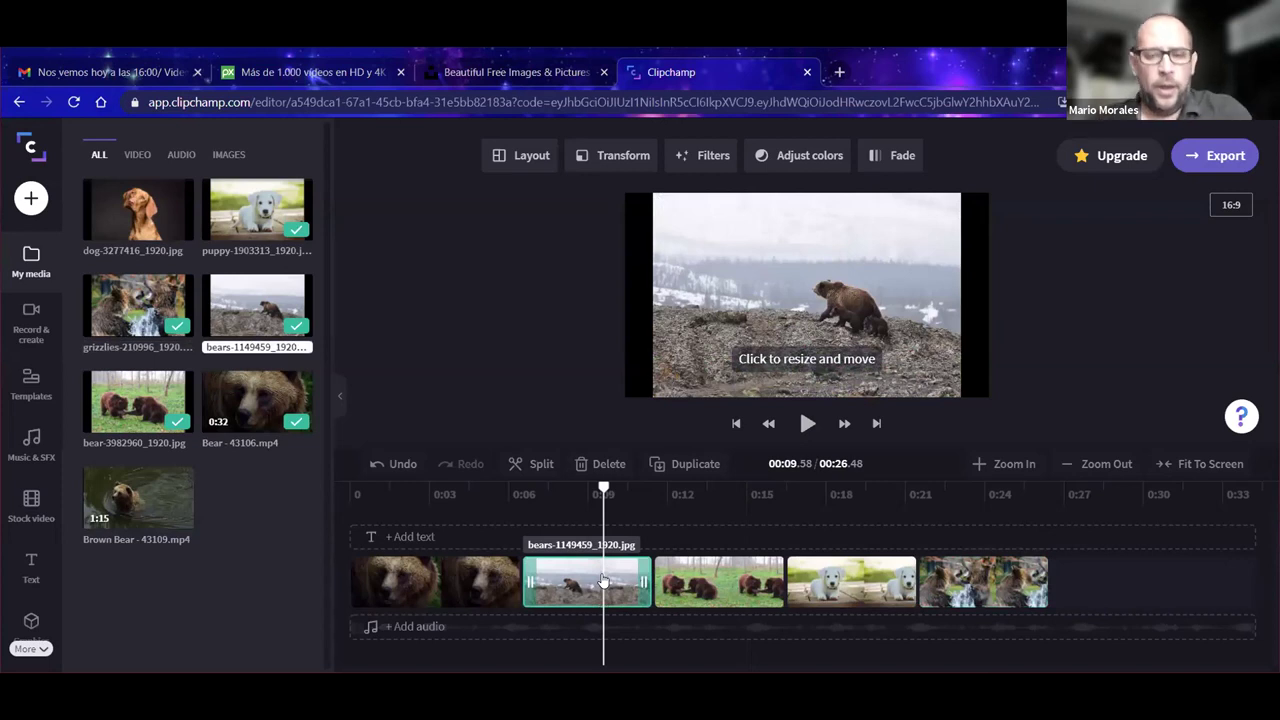
{"action": "key", "text": "Delete"}
{"action": "left_click", "coordinate": [838, 575]}
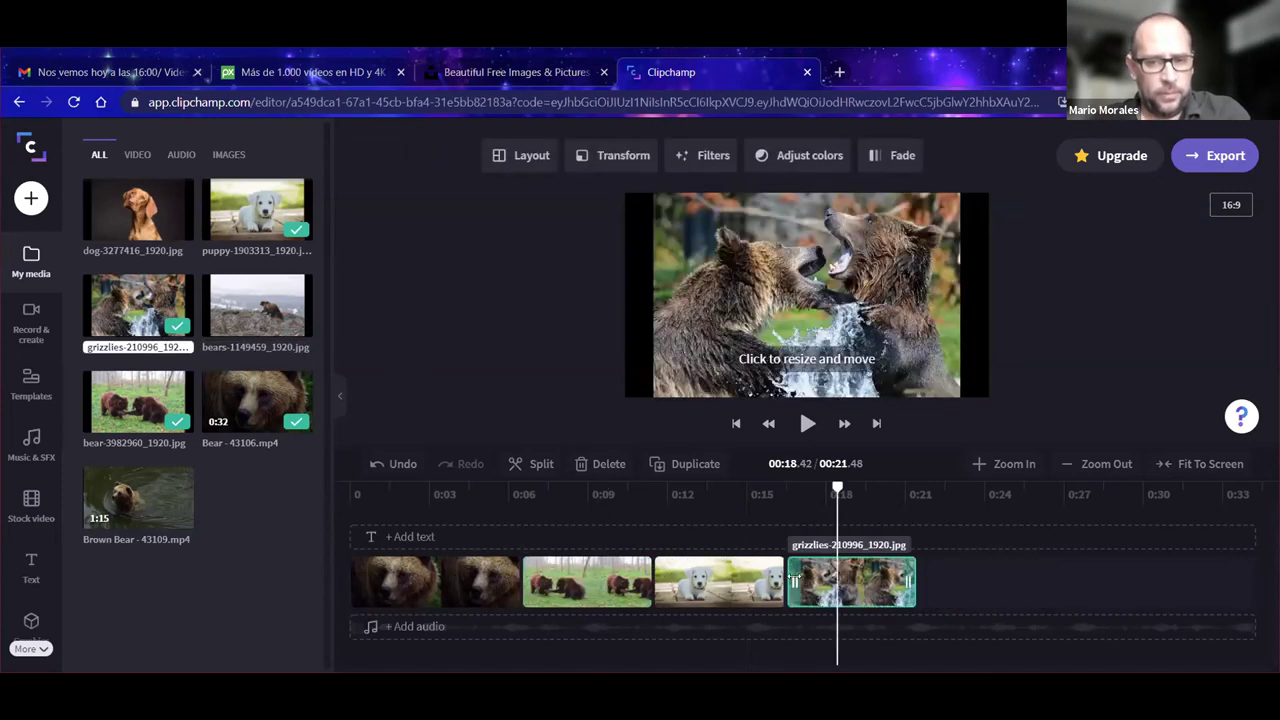
{"action": "key", "text": "Delete"}
{"action": "left_click", "coordinate": [729, 576]}
{"action": "key", "text": "Delete"}
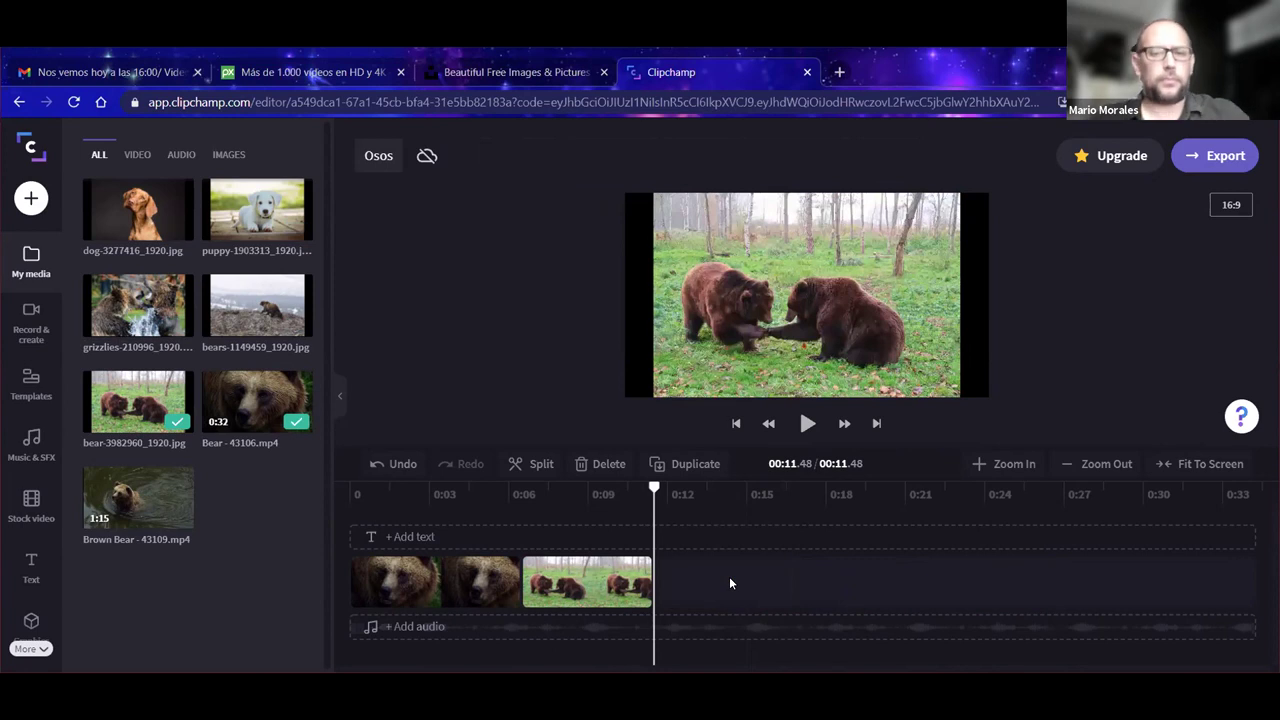
Step: Scrub the playhead through the bear video, including its faded end, and return to the start of the timeline
{"action": "left_click", "coordinate": [607, 590]}
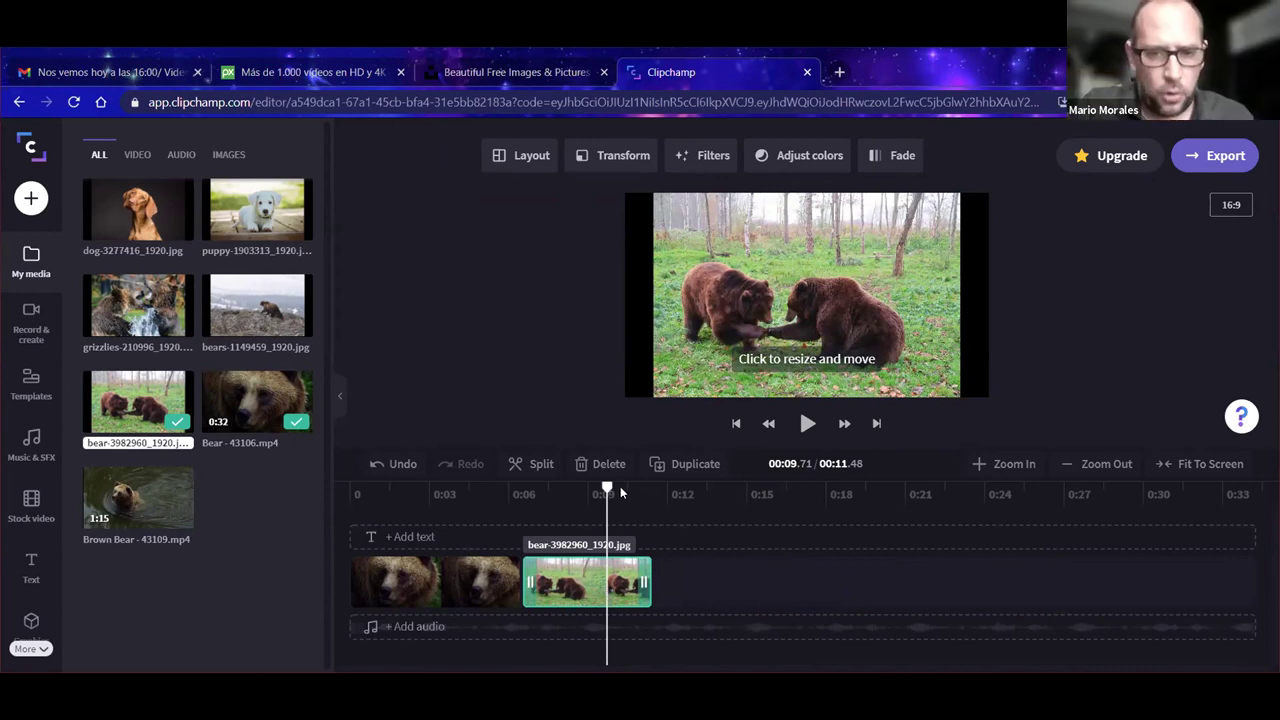
{"action": "left_click_drag", "start_coordinate": [607, 488], "coordinate": [389, 490]}
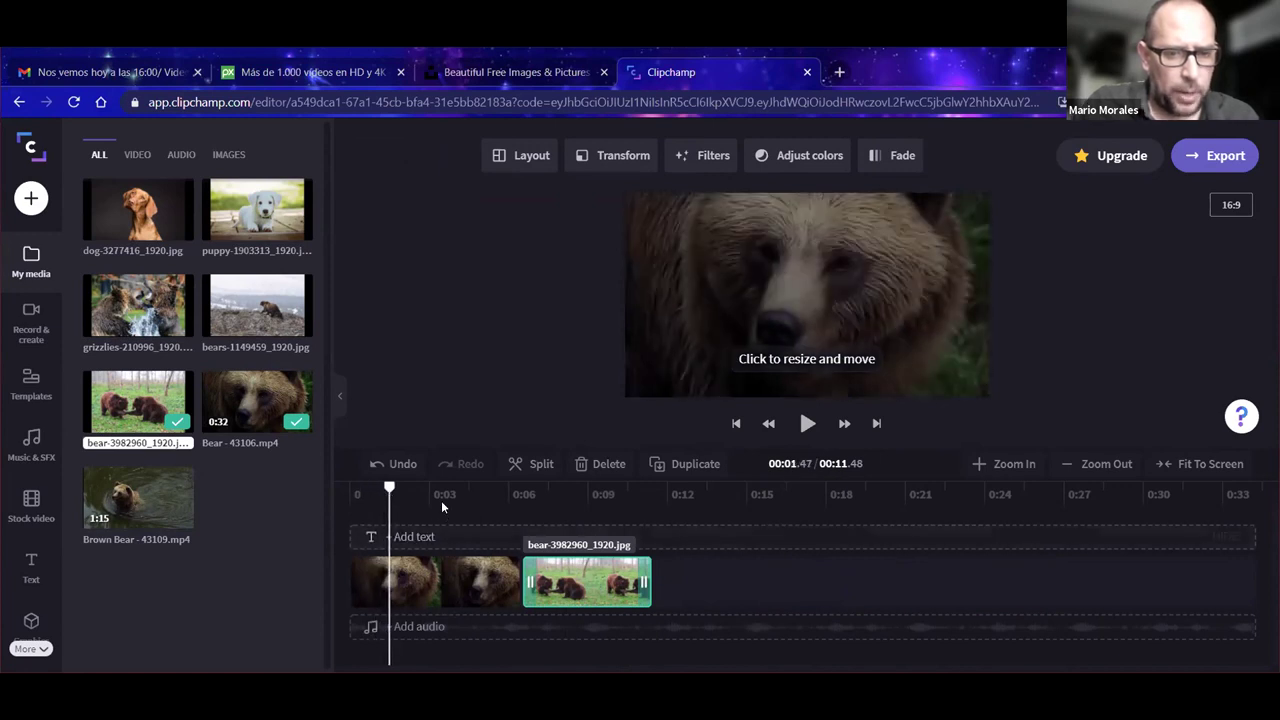
{"action": "mouse_move", "coordinate": [389, 488]}
{"action": "left_mouse_down"}
{"action": "mouse_move", "coordinate": [366, 488]}
{"action": "mouse_move", "coordinate": [395, 488]}
{"action": "left_mouse_up"}
{"action": "left_click_drag", "start_coordinate": [414, 488], "coordinate": [505, 492]}
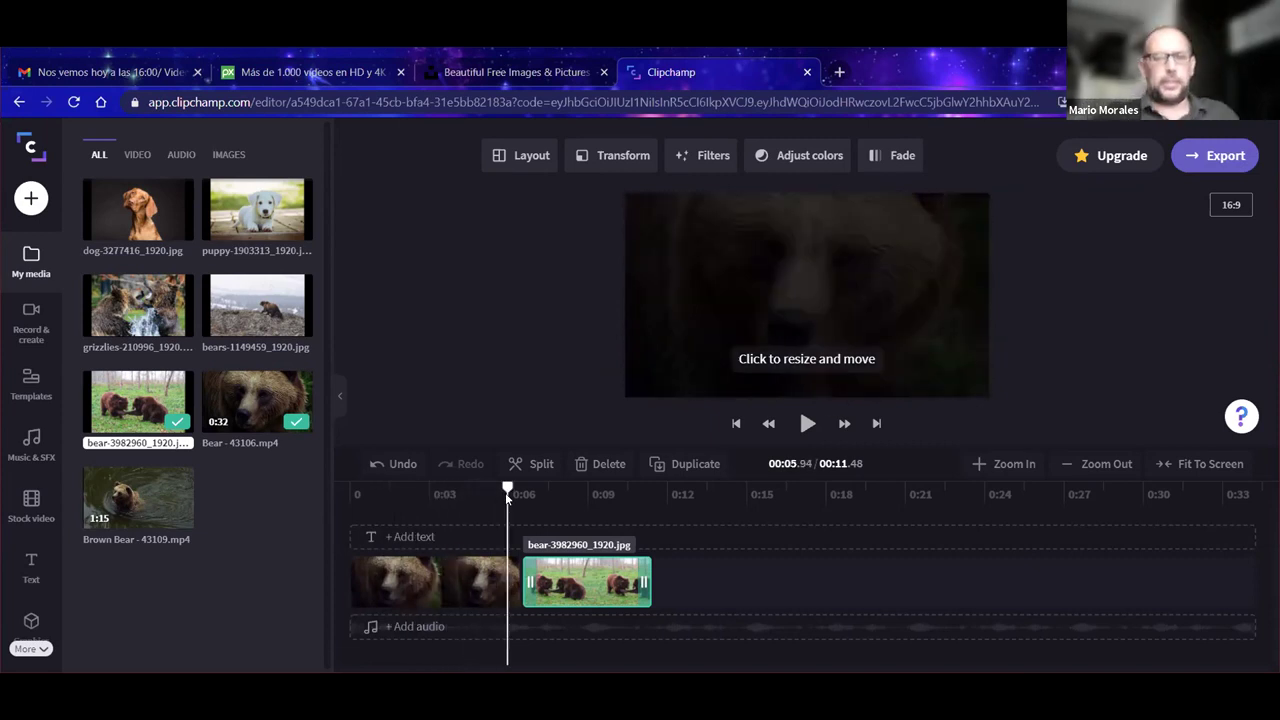
{"action": "left_click_drag", "start_coordinate": [509, 490], "coordinate": [343, 487]}
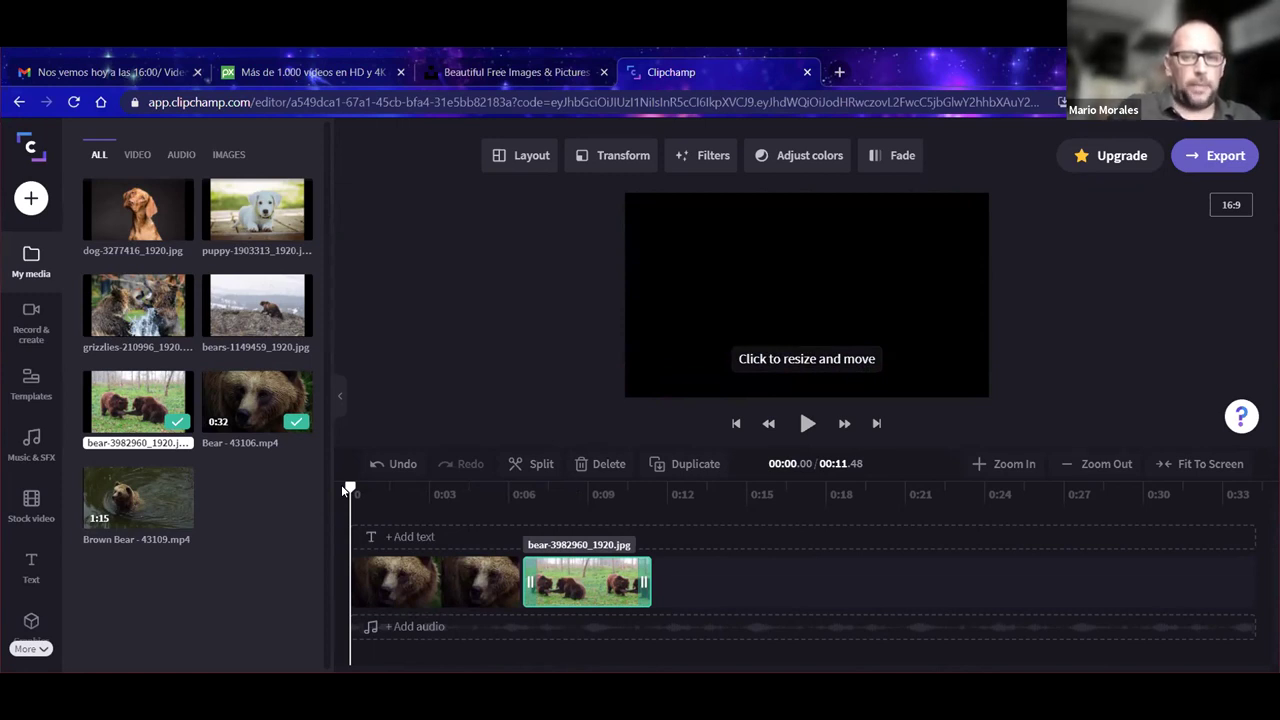
Step: Apply the Picture in picture layout to the bear image, then reposition and enlarge it in the upper-left area of the frame
{"action": "left_click", "coordinate": [721, 580]}
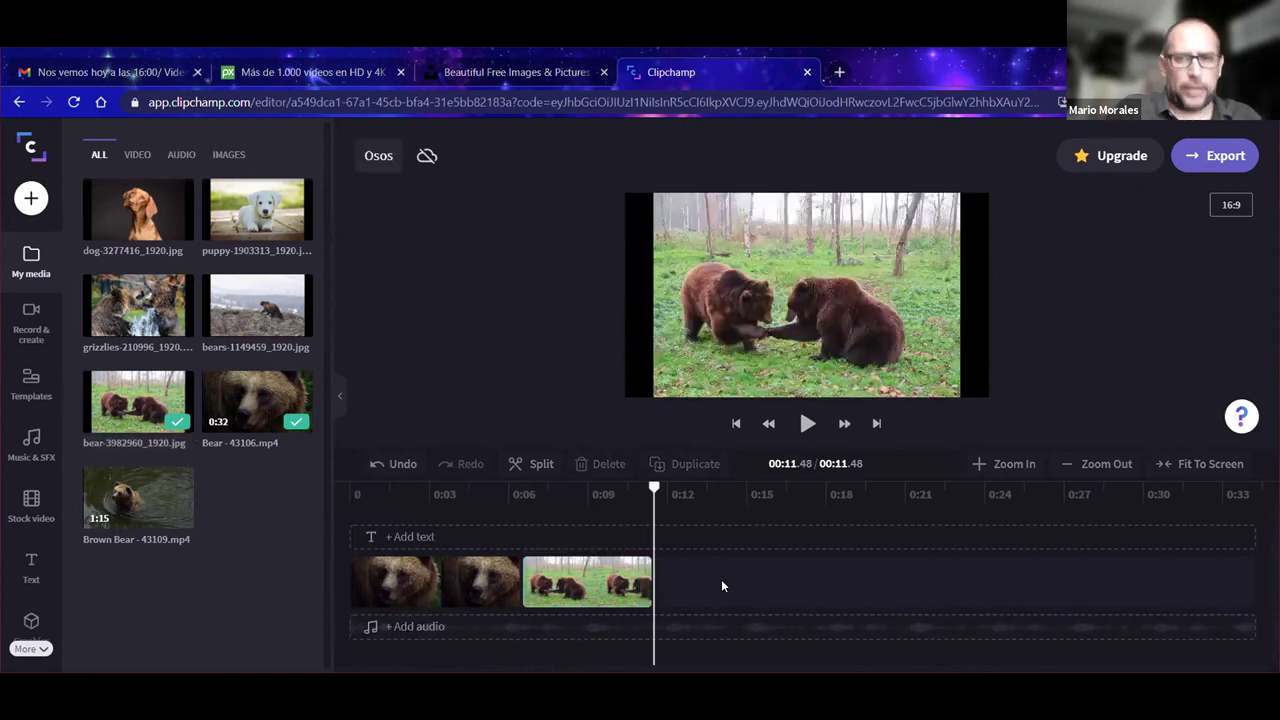
{"action": "left_click", "coordinate": [581, 572]}
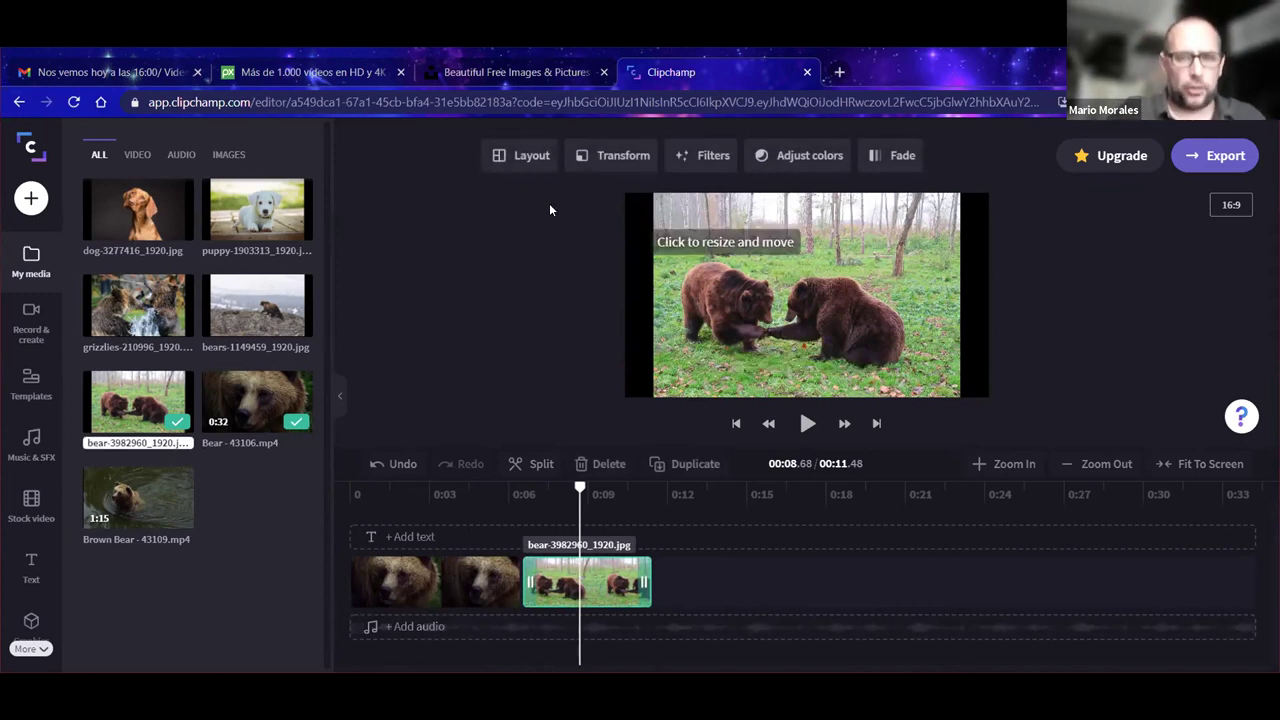
{"action": "left_click", "coordinate": [516, 162]}
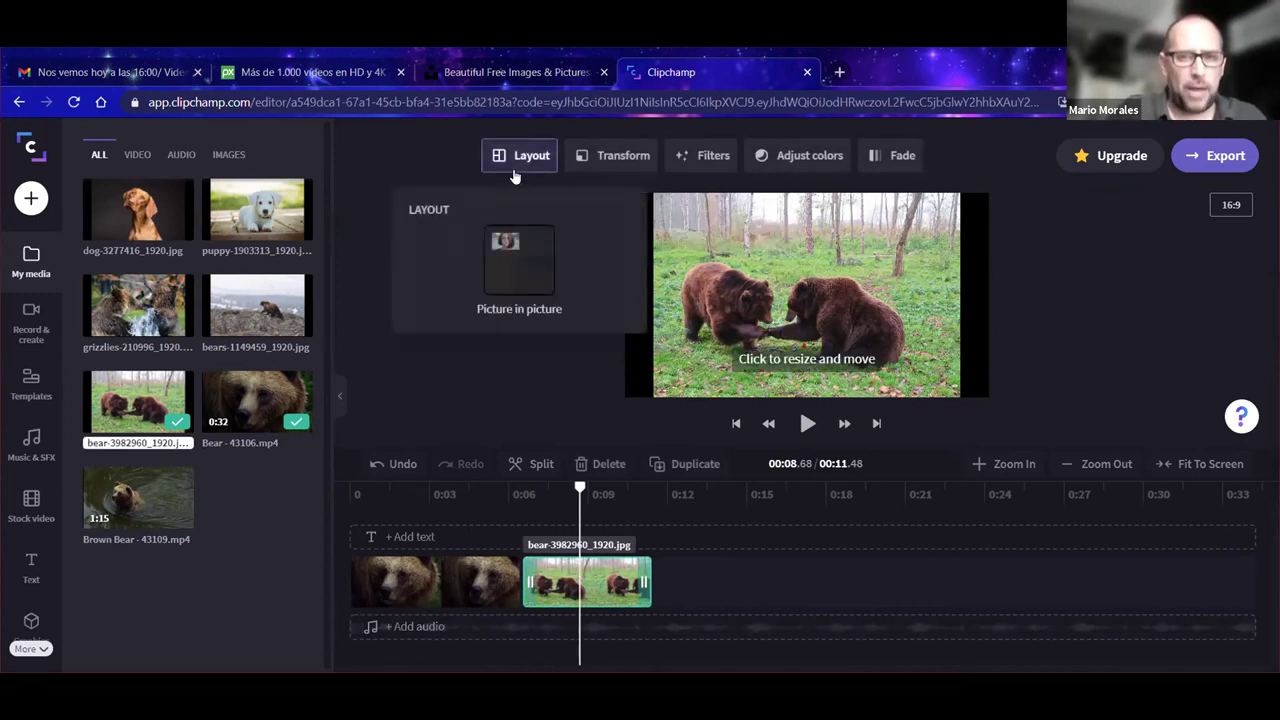
{"action": "left_click", "coordinate": [520, 258]}
{"action": "left_click", "coordinate": [955, 217]}
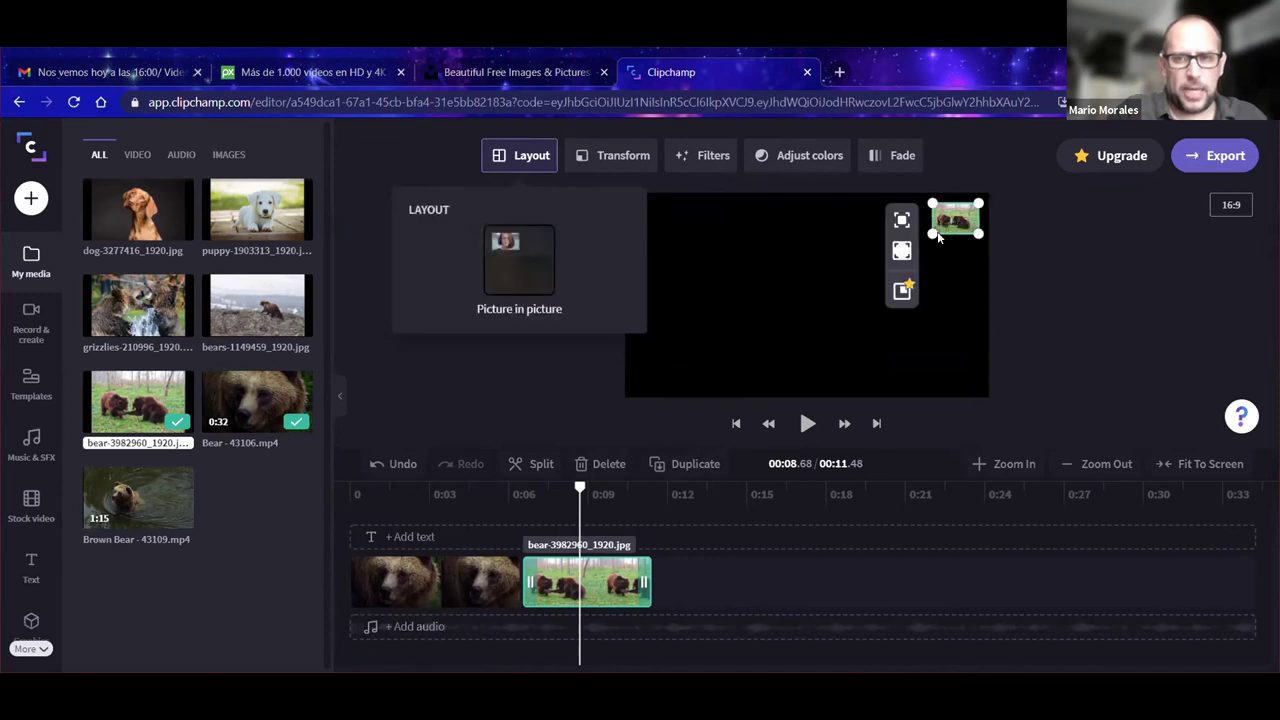
{"action": "left_click_drag", "start_coordinate": [955, 217], "coordinate": [817, 420]}
{"action": "left_click", "coordinate": [774, 283]}
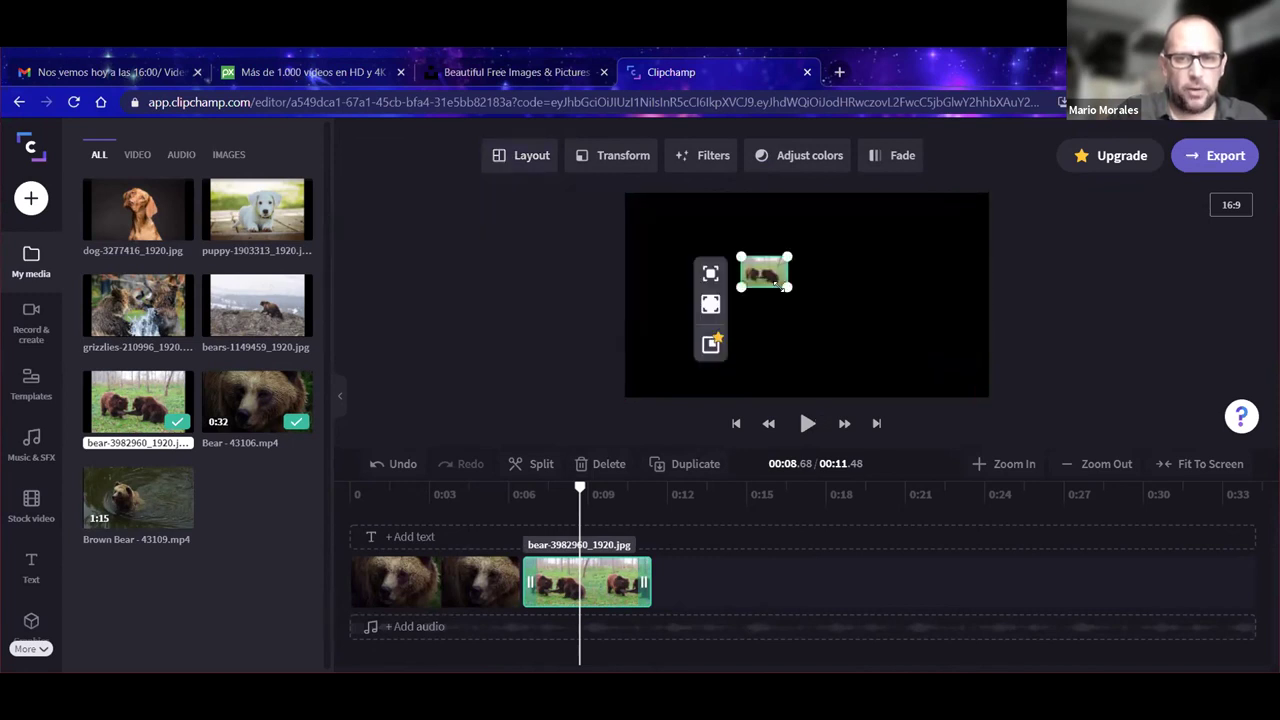
{"action": "left_click_drag", "start_coordinate": [787, 287], "coordinate": [722, 254]}
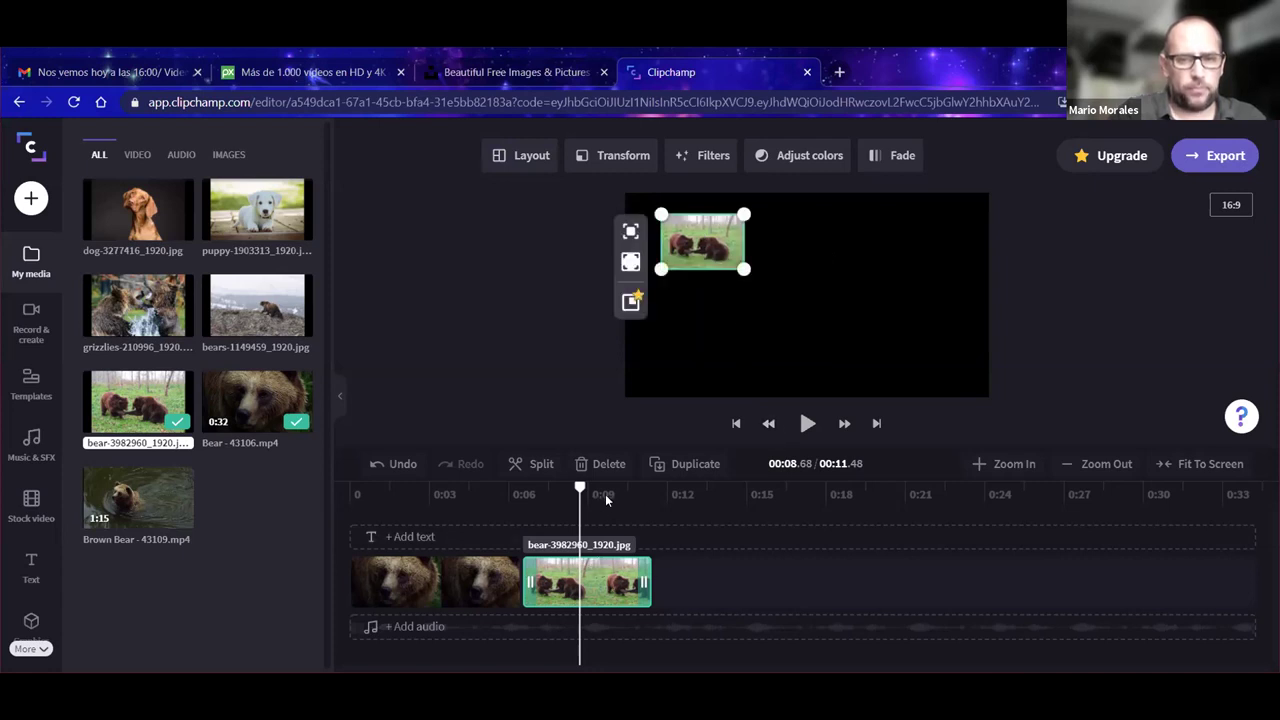
Step: Enlarge the bear image freehand until it nearly fills the frame, and apply Fit to center to it
{"action": "left_click_drag", "start_coordinate": [583, 487], "coordinate": [653, 488]}
{"action": "left_click", "coordinate": [742, 264]}
{"action": "left_click_drag", "start_coordinate": [744, 268], "coordinate": [907, 304]}
{"action": "left_click_drag", "start_coordinate": [807, 330], "coordinate": [772, 317]}
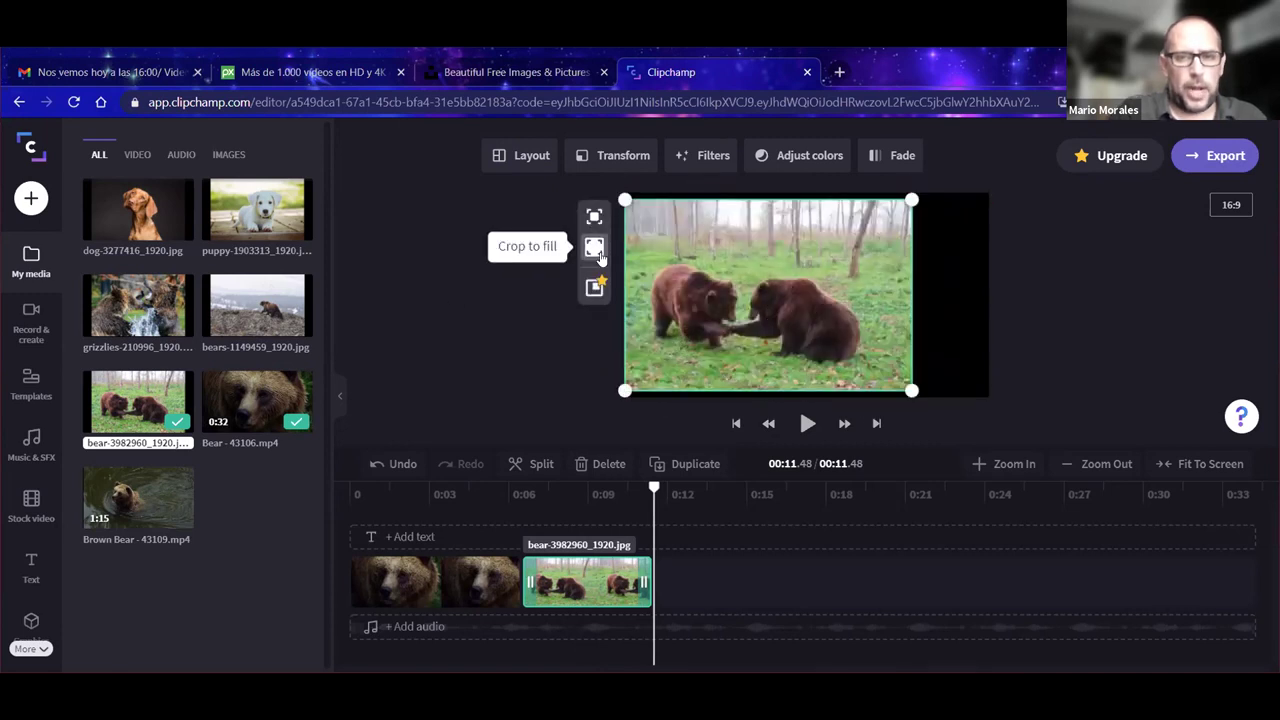
{"action": "left_click", "coordinate": [591, 221]}
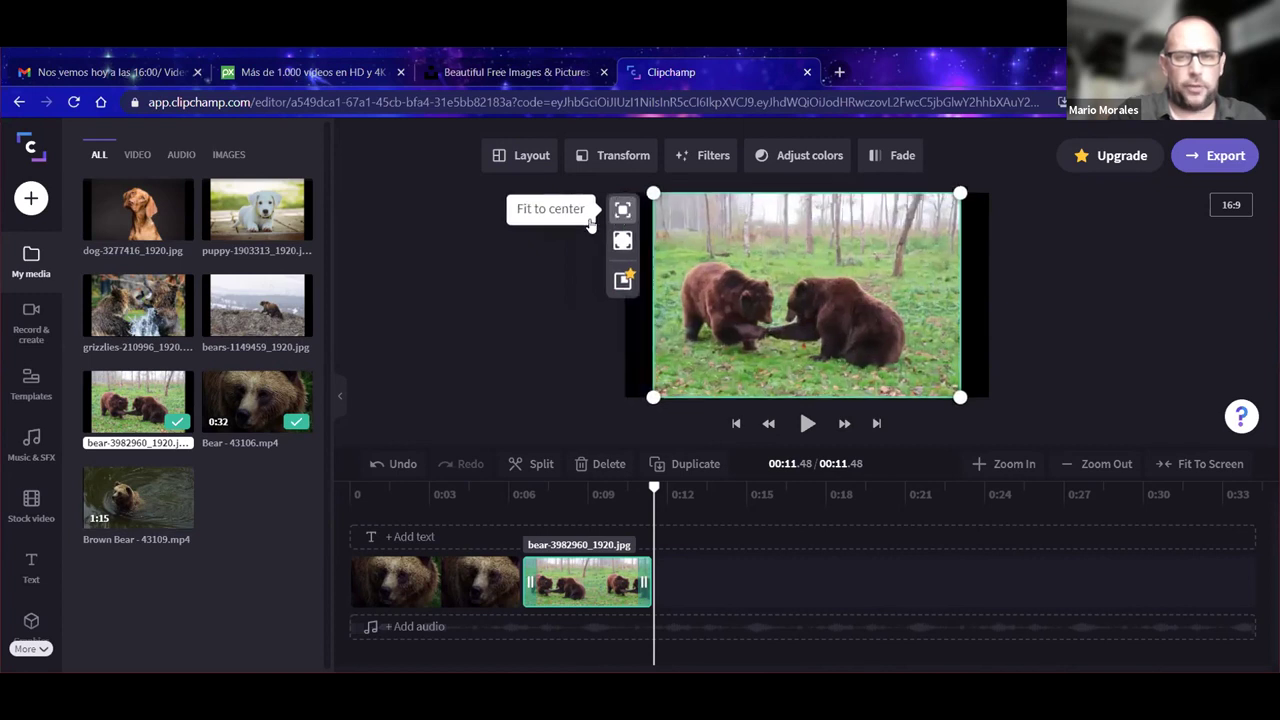
{"action": "left_click", "coordinate": [550, 352]}
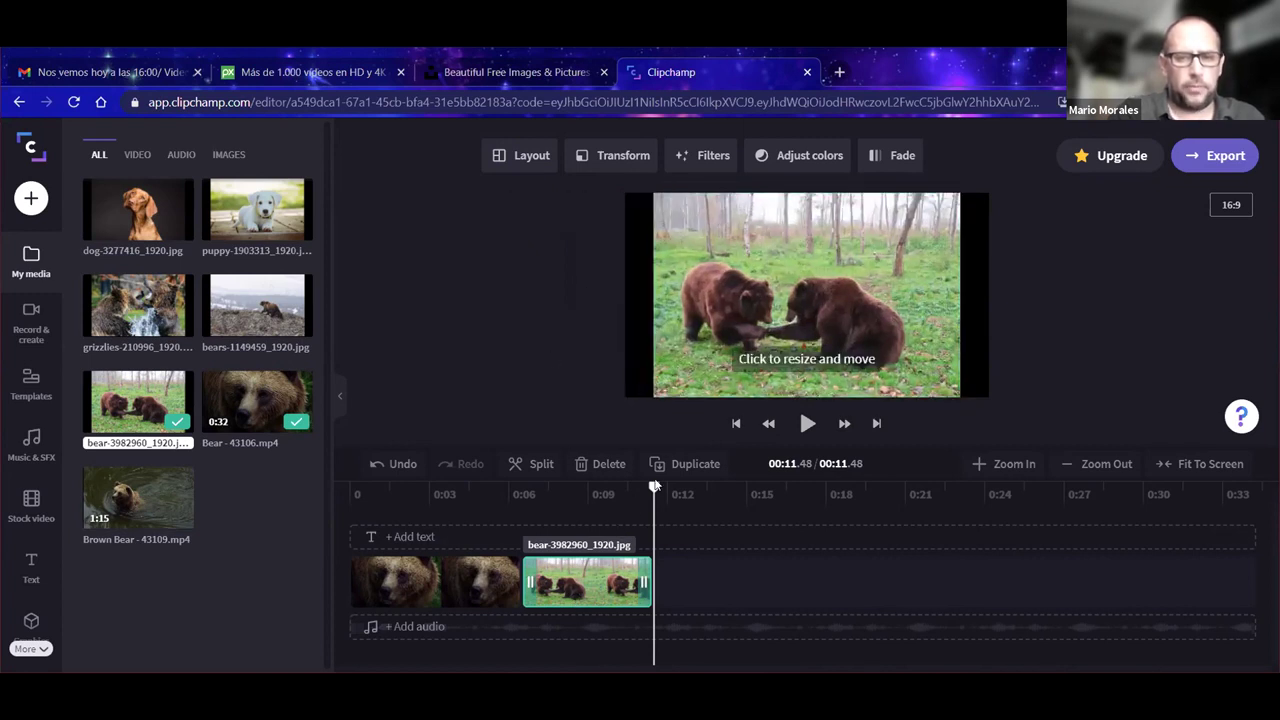
Step: Play the timeline from the start of the bear image and stop partway through it
{"action": "left_click_drag", "start_coordinate": [654, 487], "coordinate": [524, 490]}
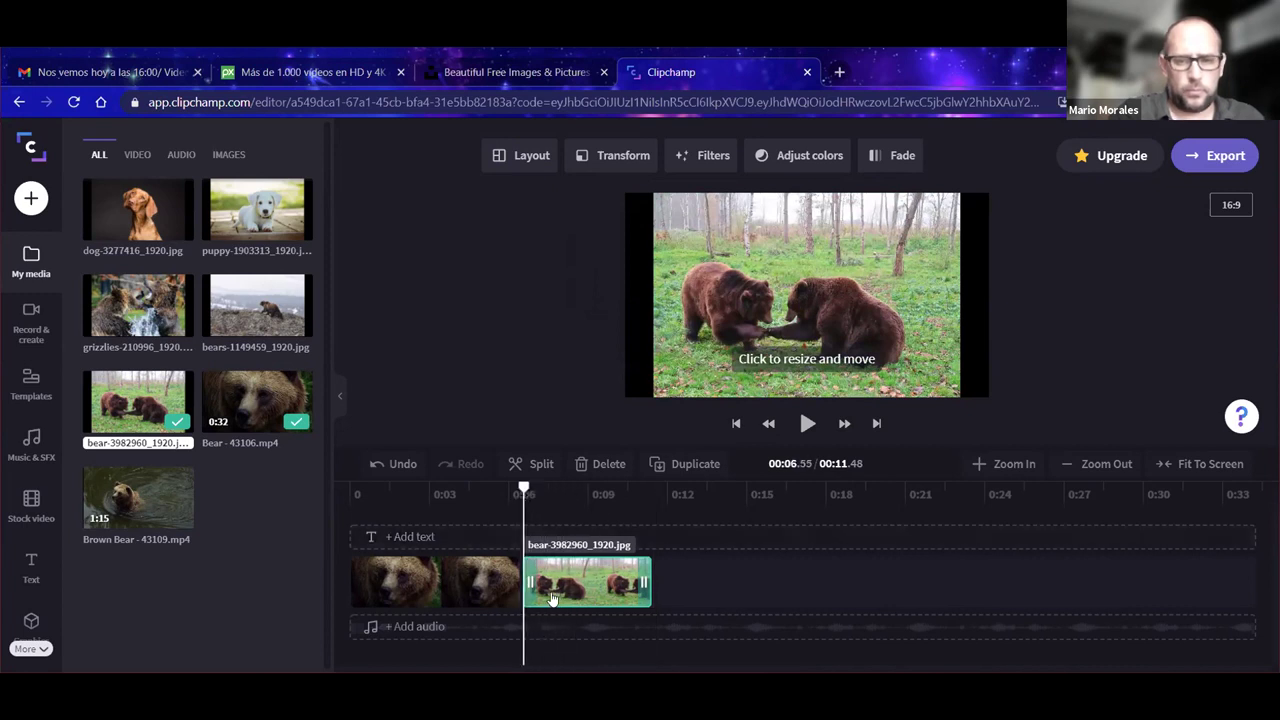
{"action": "left_click", "coordinate": [806, 425]}
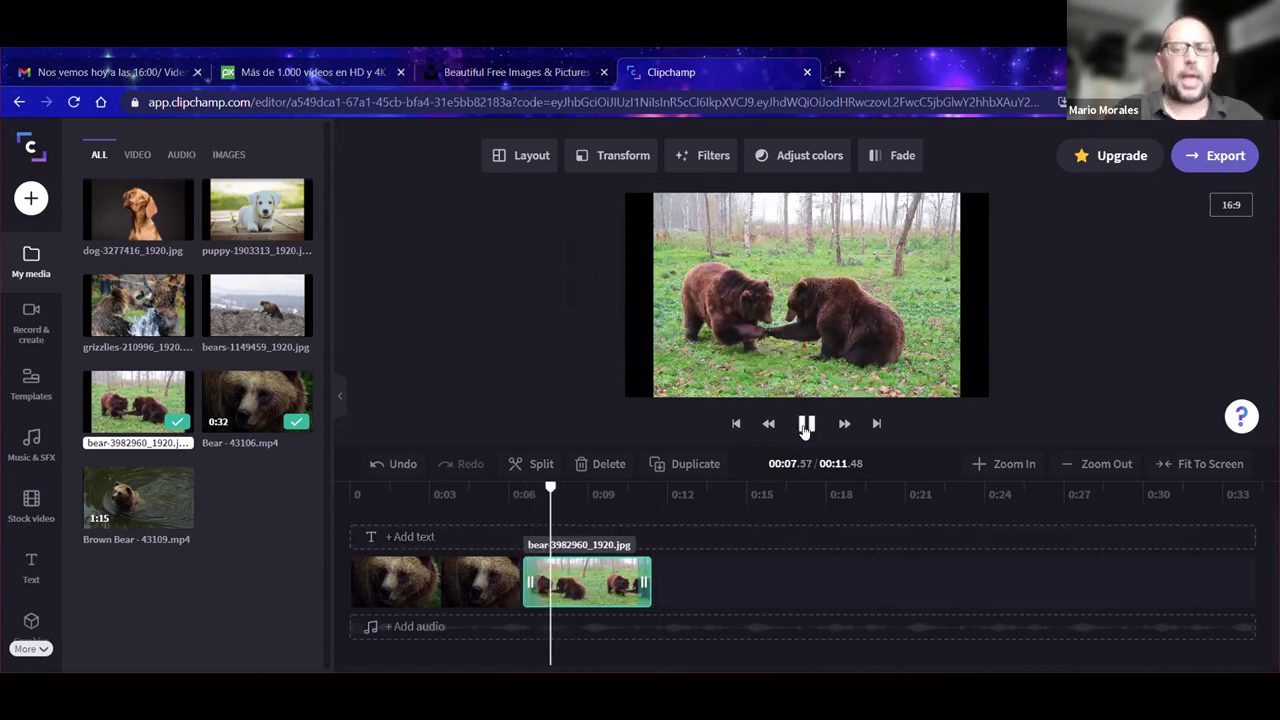
{"action": "left_click", "coordinate": [585, 604]}
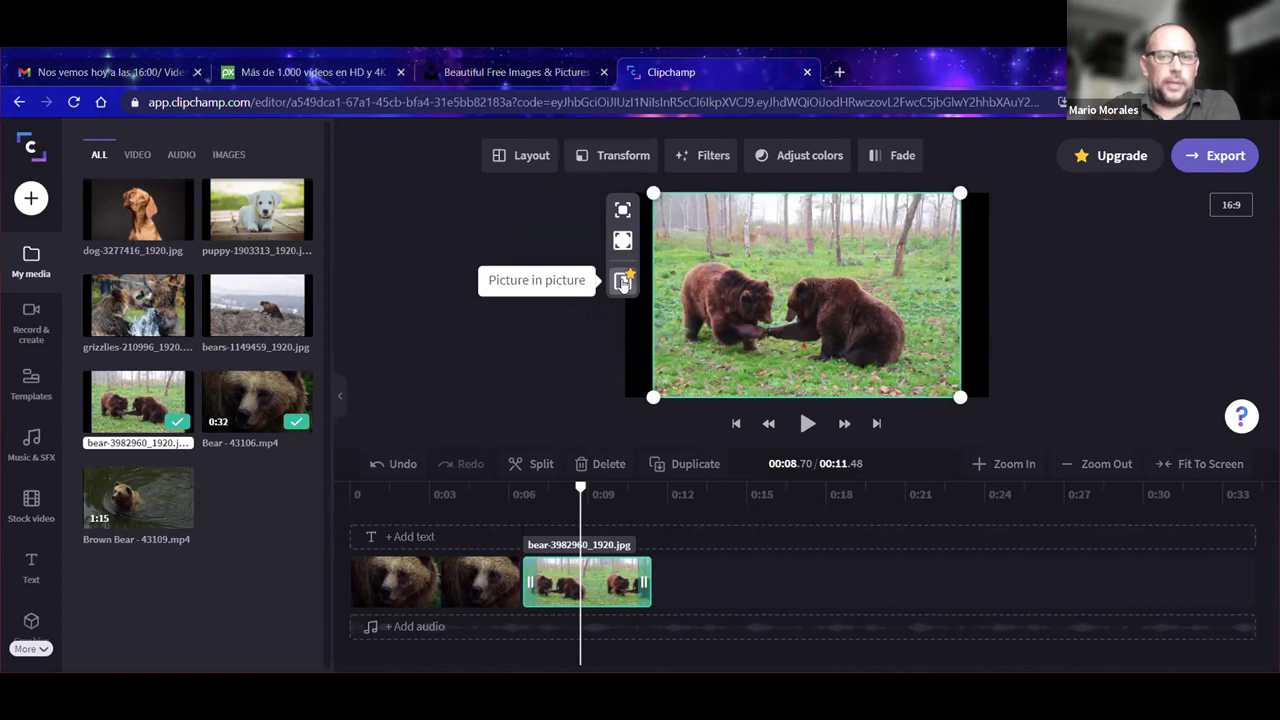
Step: Flip the bear image horizontally and back, and flip it vertically and back
{"action": "left_click", "coordinate": [613, 160]}
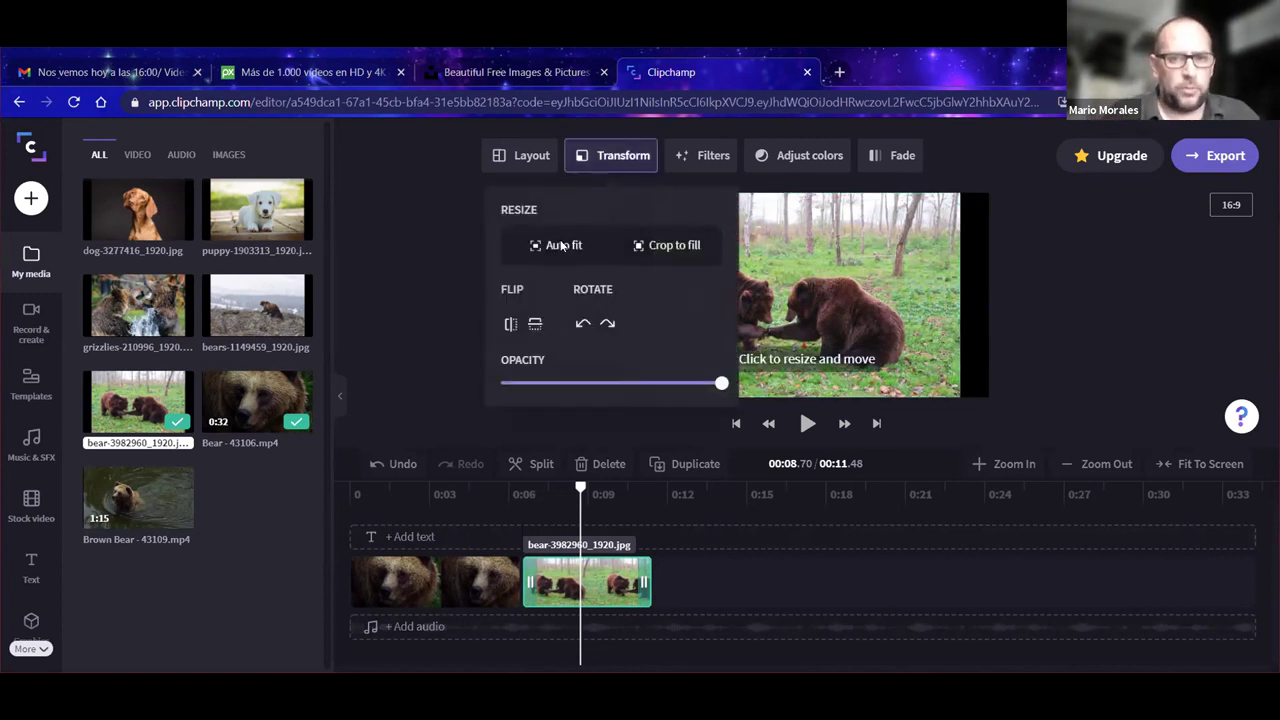
{"action": "left_click", "coordinate": [511, 331]}
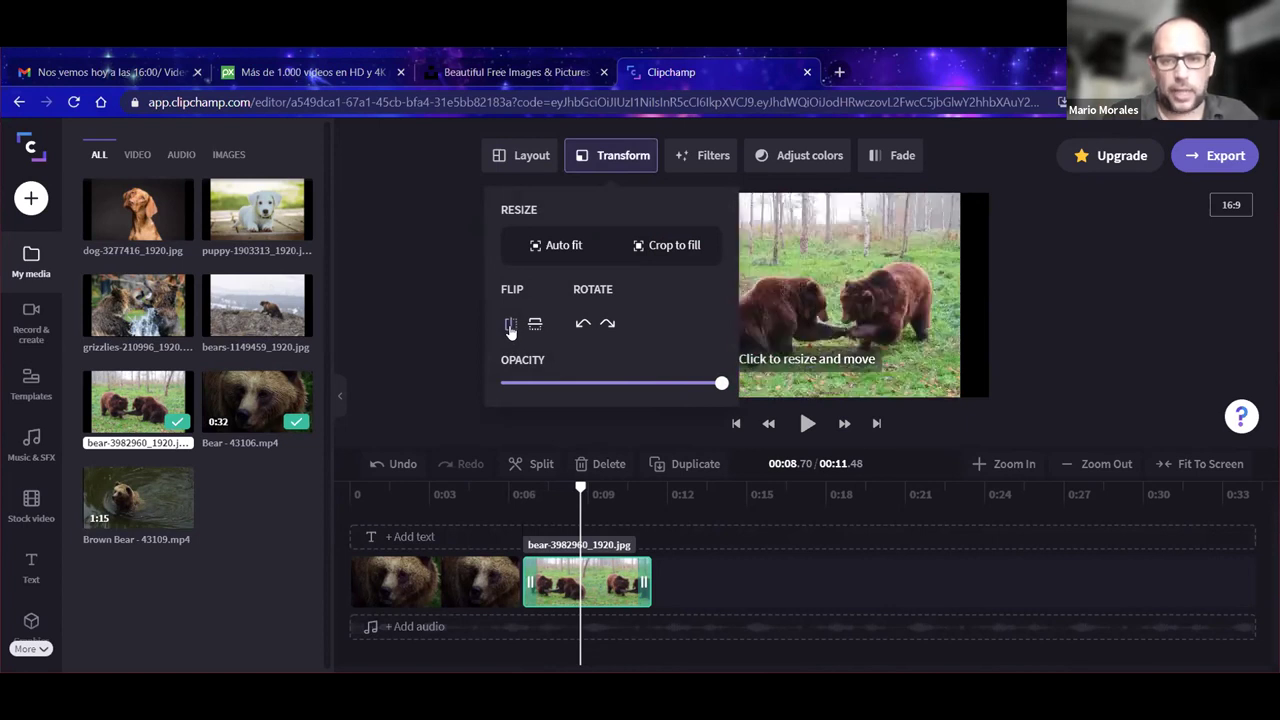
{"action": "left_click", "coordinate": [511, 331]}
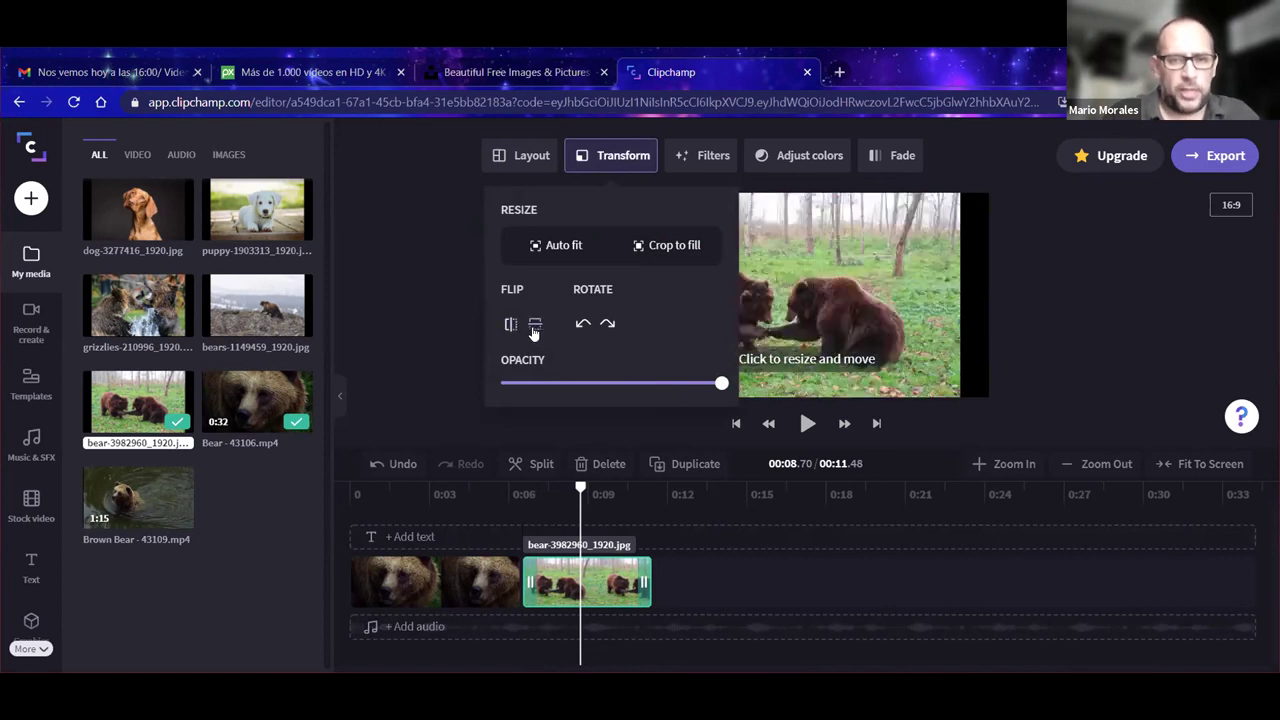
{"action": "left_click", "coordinate": [537, 334]}
{"action": "left_click", "coordinate": [537, 334]}
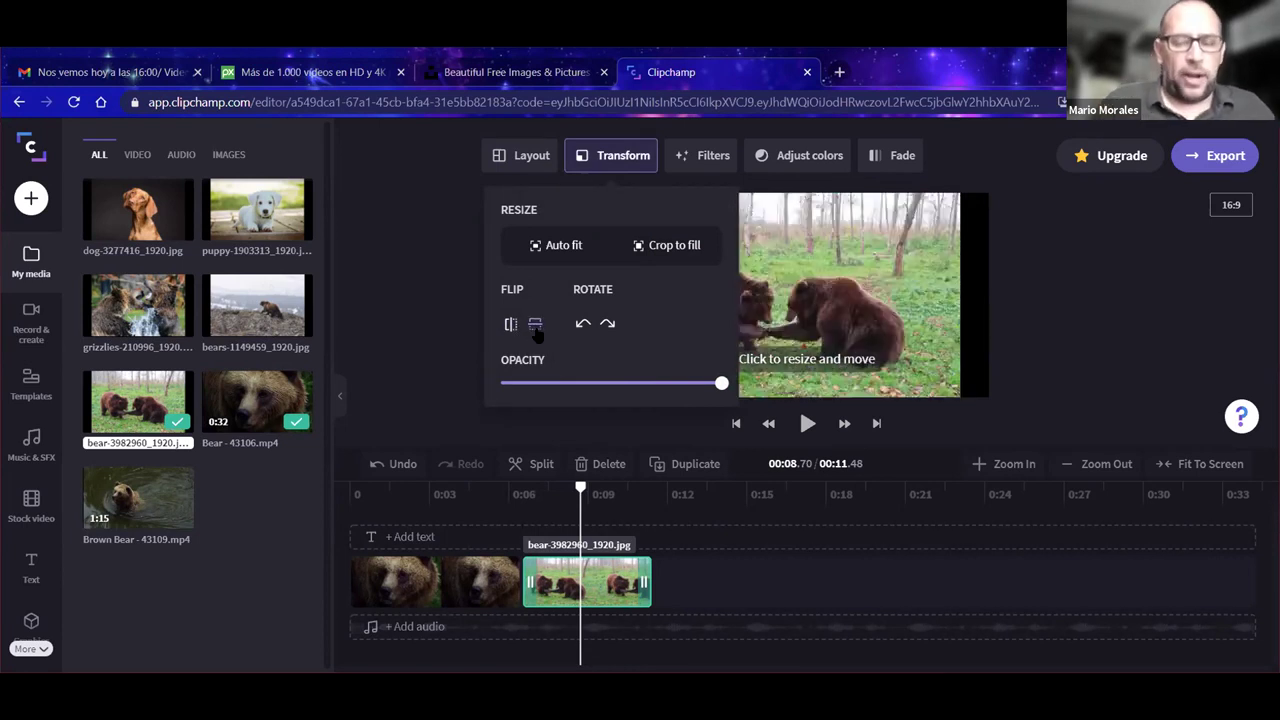
Step: Rotate the bear image counterclockwise four times through a full turn
{"action": "left_click", "coordinate": [583, 326]}
{"action": "left_click", "coordinate": [583, 326]}
{"action": "left_click", "coordinate": [583, 326]}
{"action": "left_click", "coordinate": [583, 326]}
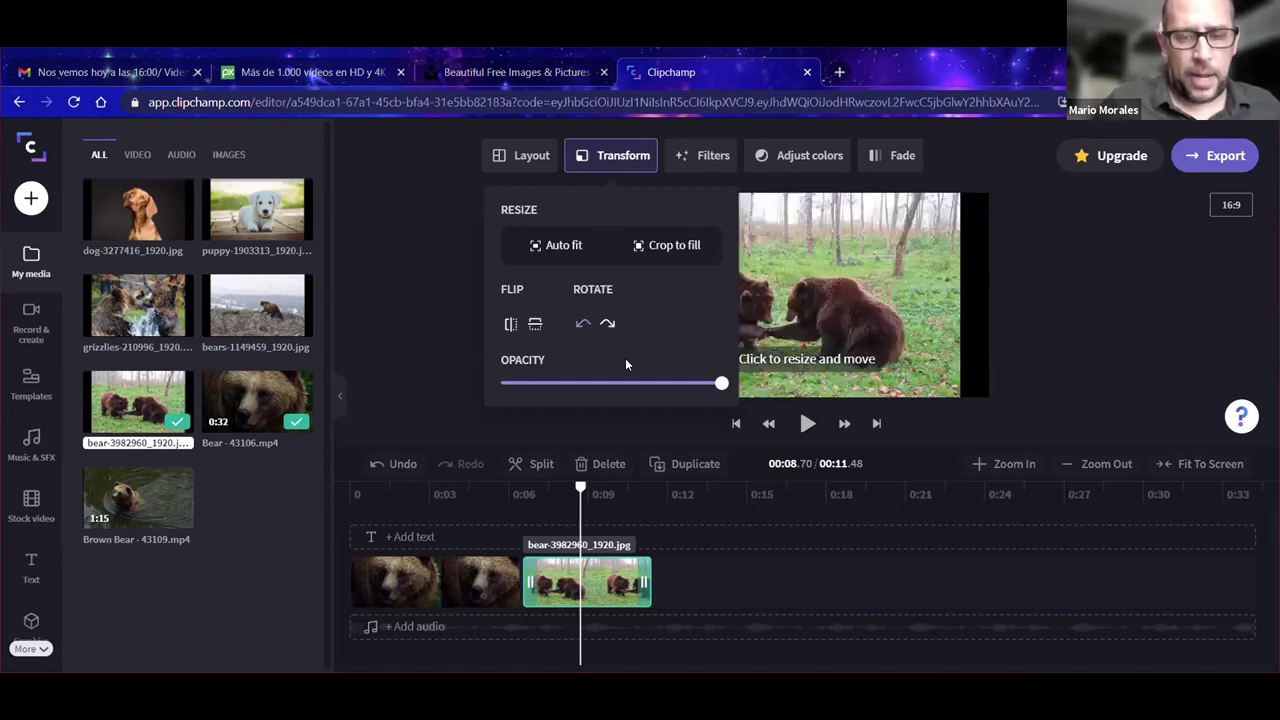
Step: Look through the filters available for the bear image and view its color adjustment options
{"action": "left_click", "coordinate": [713, 162]}
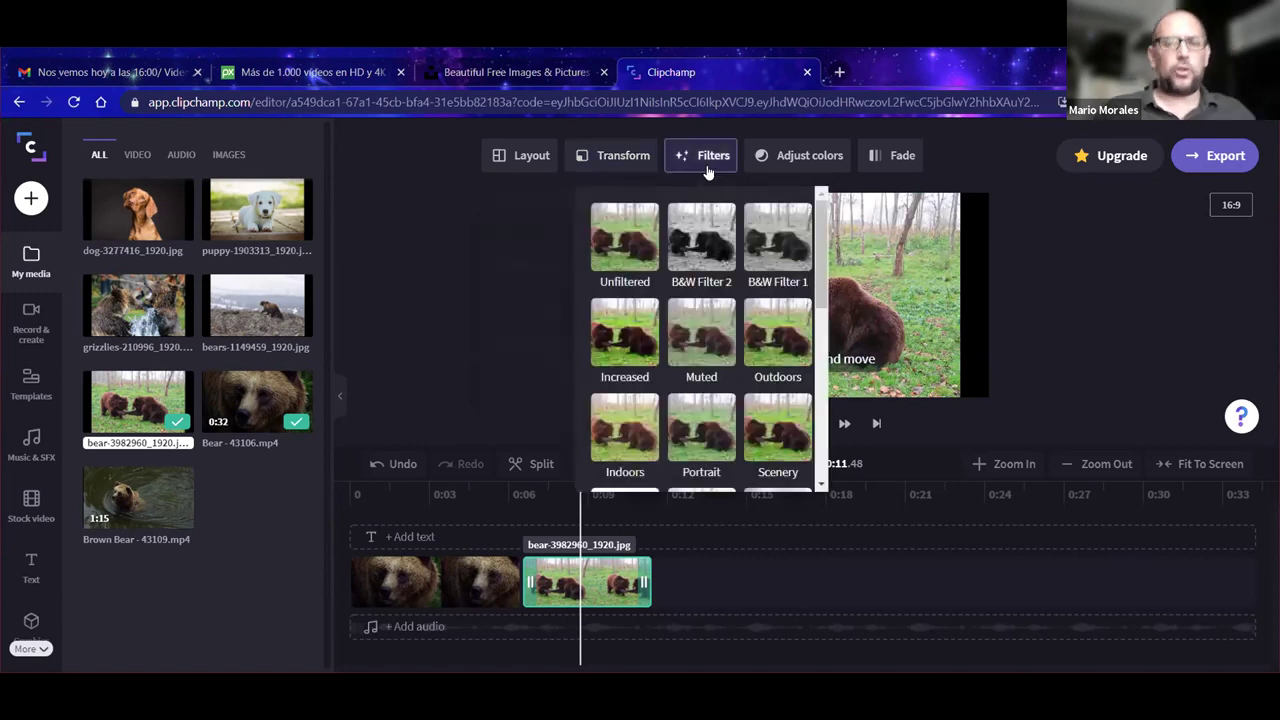
{"action": "left_click_drag", "start_coordinate": [819, 240], "coordinate": [817, 427]}
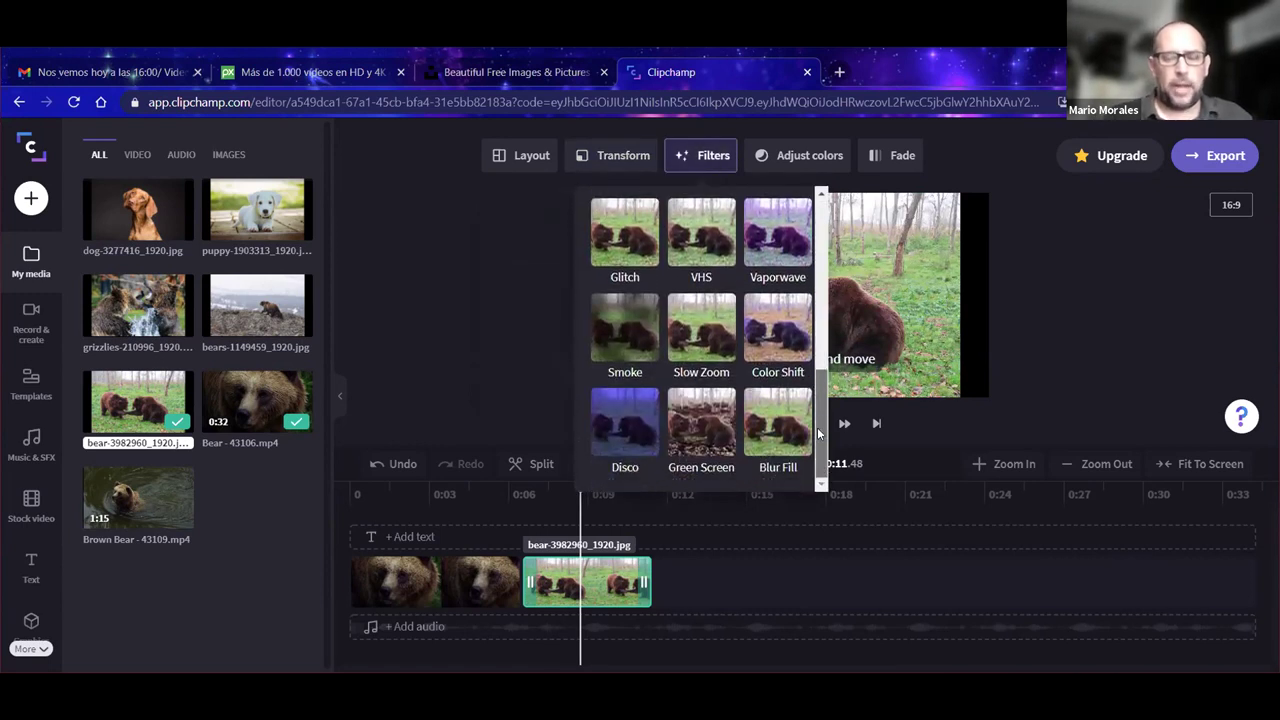
{"action": "scroll", "coordinate": [787, 232], "scroll_direction": "up", "scroll_amount": 10}
{"action": "left_click", "coordinate": [782, 157]}
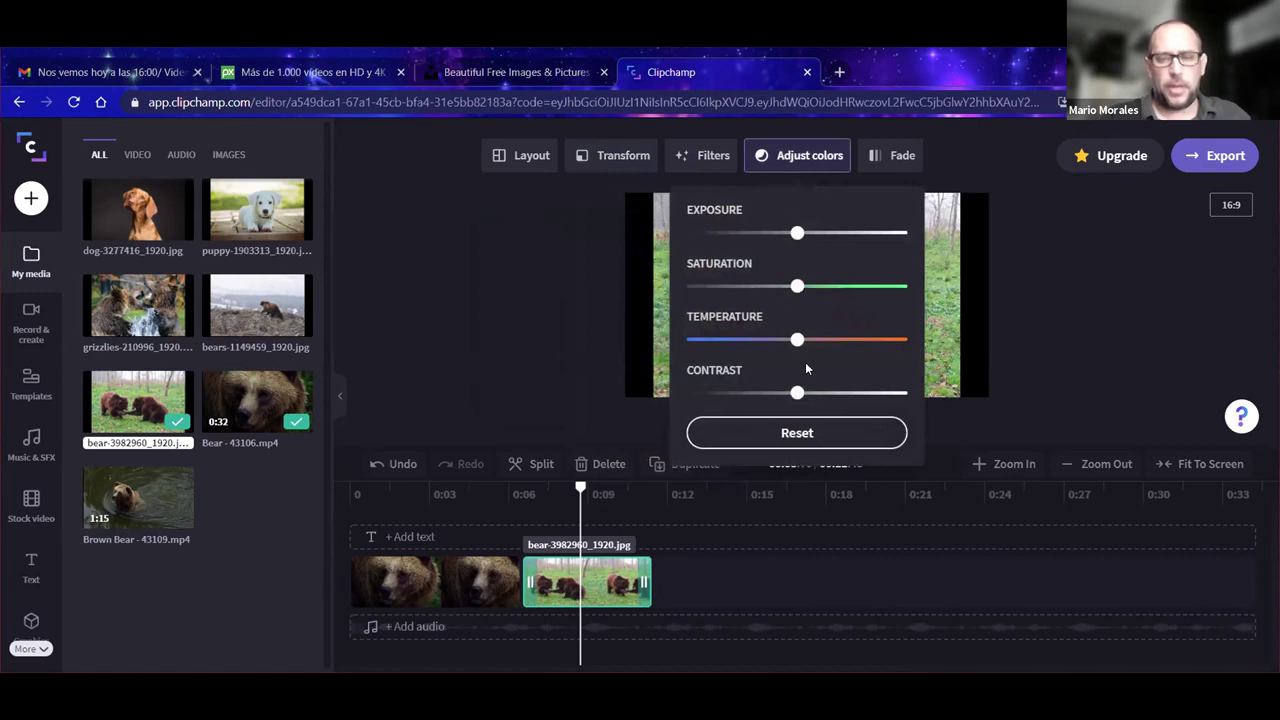
Step: Set the bear image's fade in and fade out to 1.1 s each, and play the timeline from about 5 s
{"action": "left_click", "coordinate": [884, 158]}
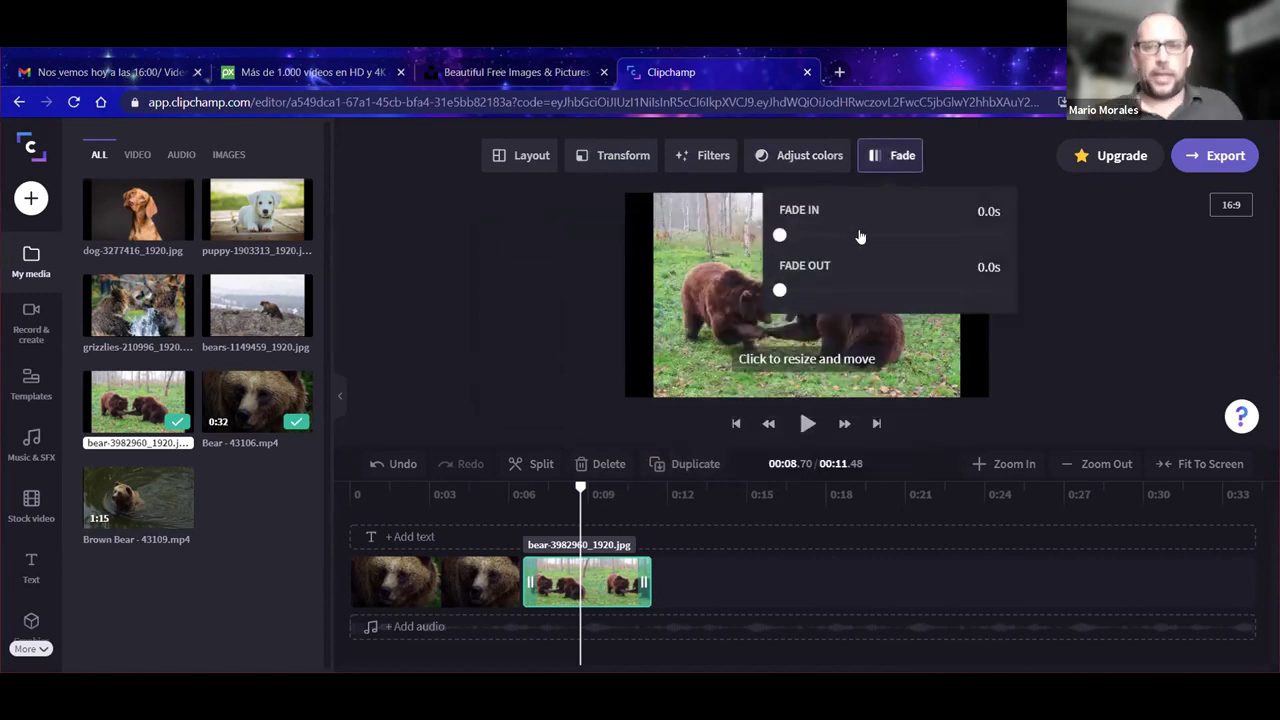
{"action": "left_click_drag", "start_coordinate": [779, 238], "coordinate": [898, 247]}
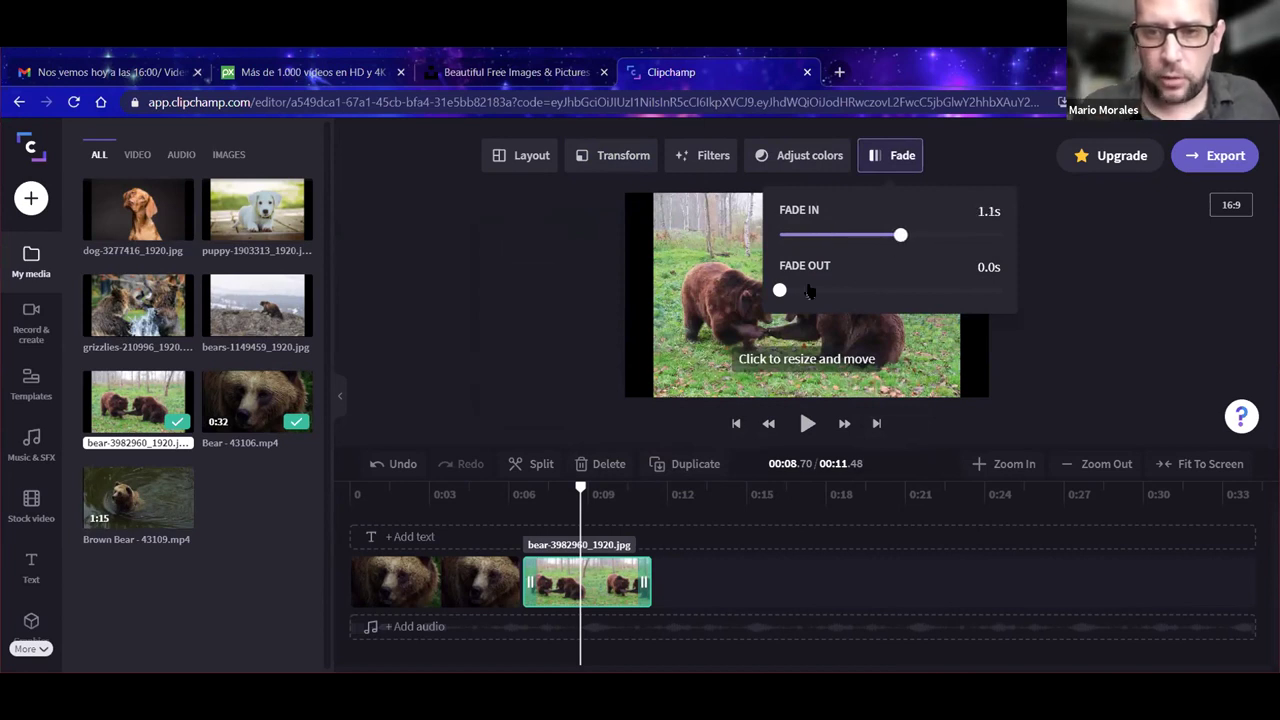
{"action": "left_click_drag", "start_coordinate": [779, 295], "coordinate": [901, 300]}
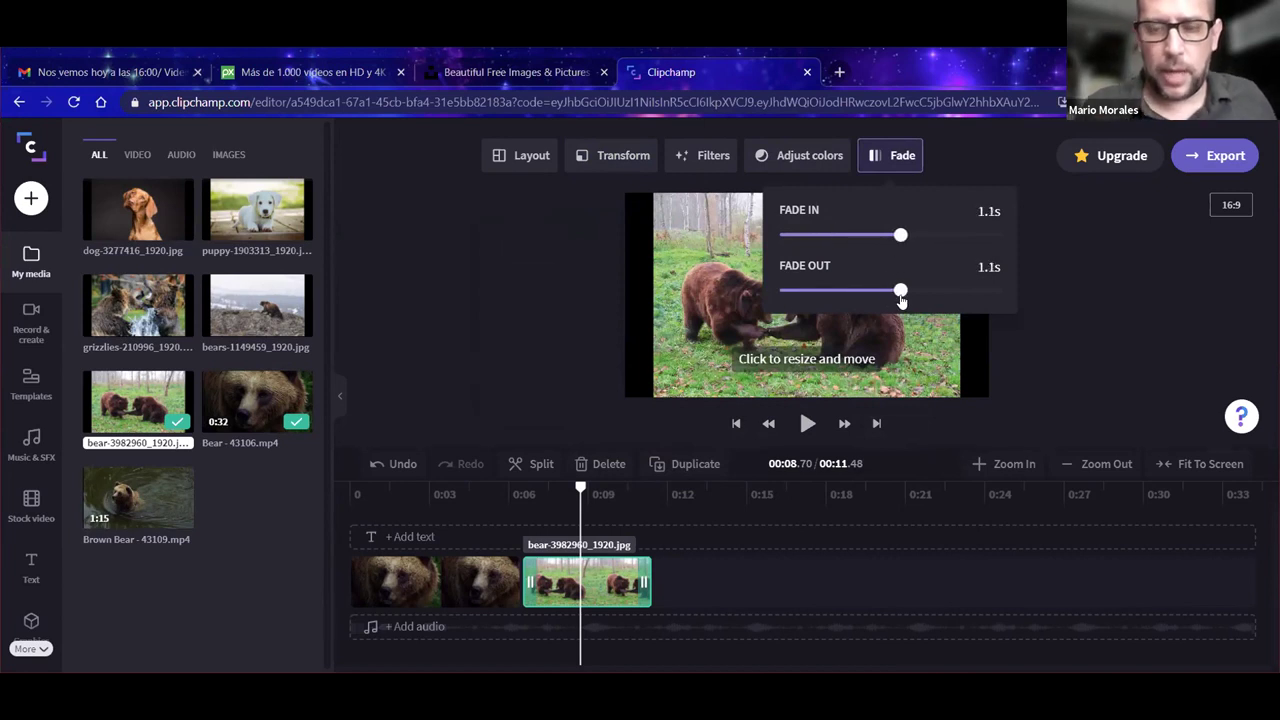
{"action": "left_click", "coordinate": [476, 492]}
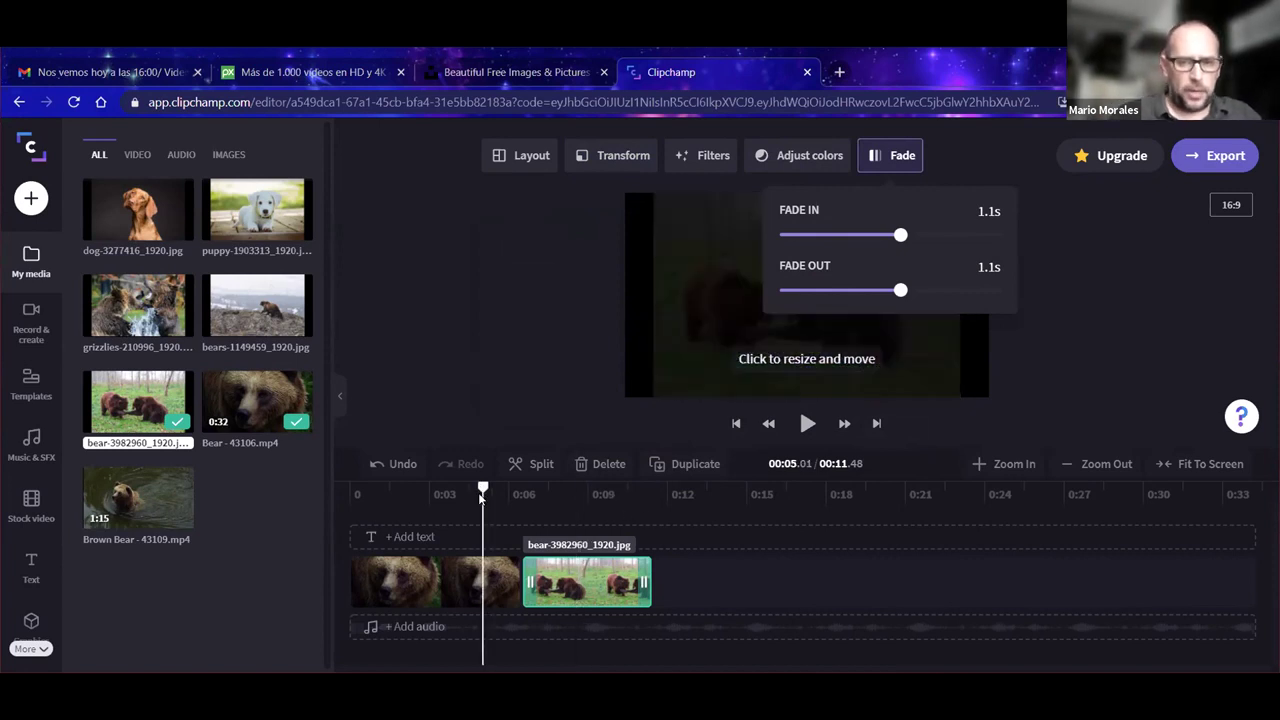
{"action": "left_click", "coordinate": [806, 424]}
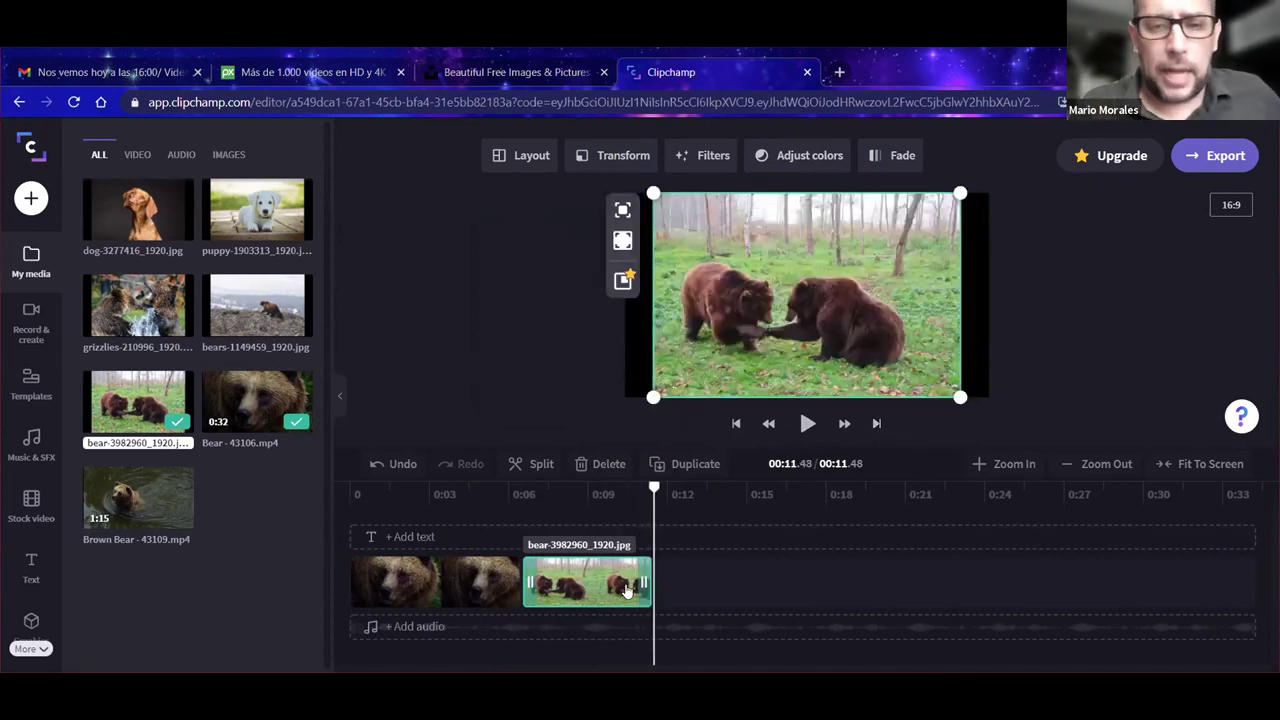
Step: Add the Brown Bear - 43109.mp4 video to the timeline after the bear image
{"action": "left_click", "coordinate": [559, 582]}
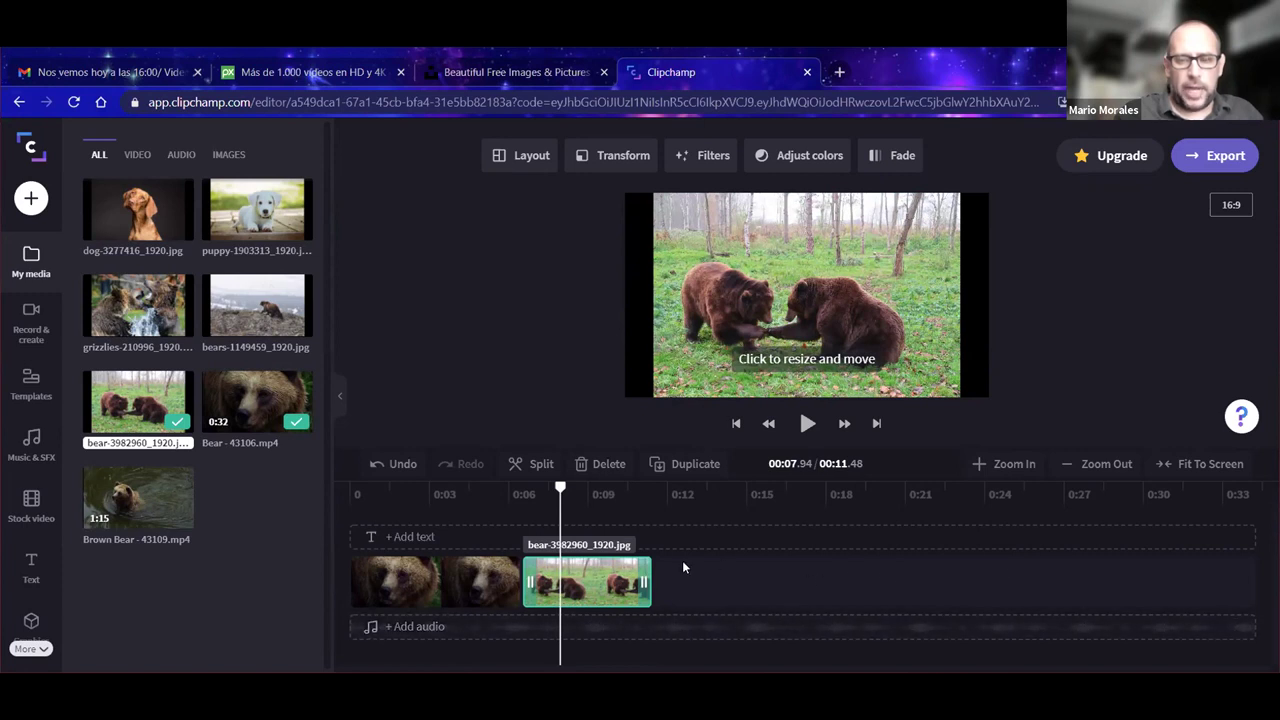
{"action": "mouse_move", "coordinate": [144, 516]}
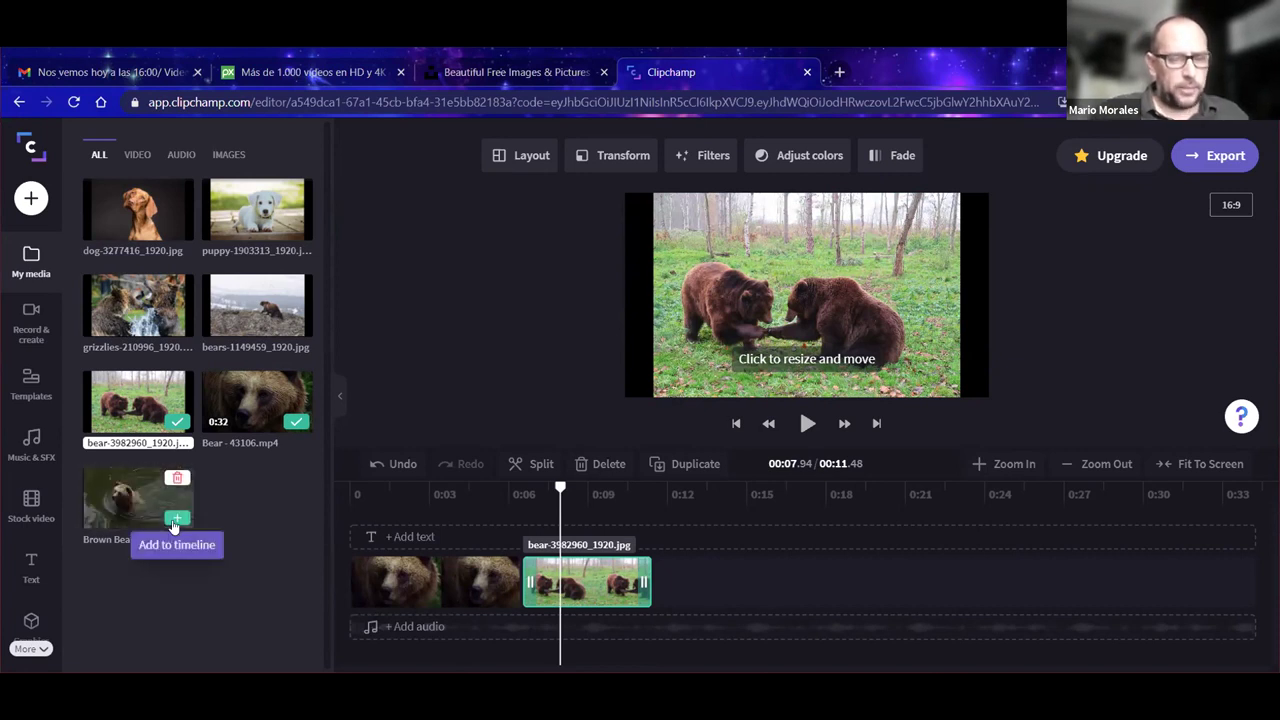
{"action": "left_click", "coordinate": [177, 518]}
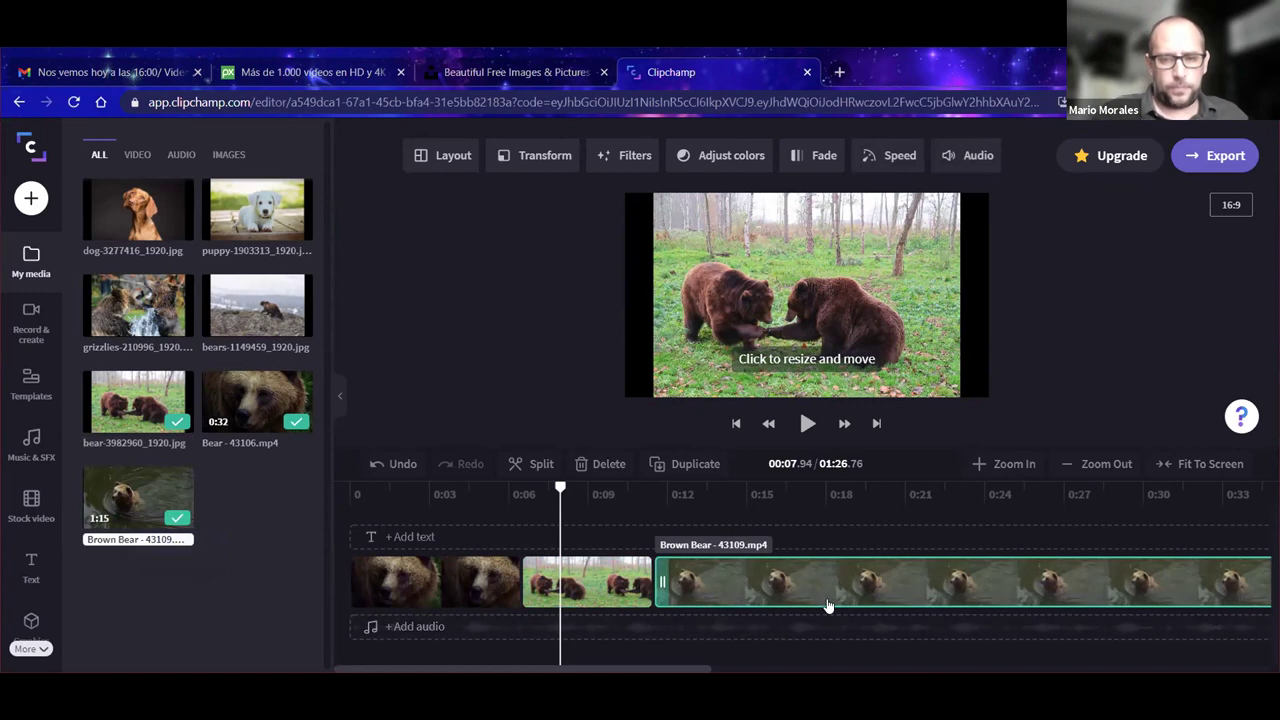
Step: Play the Brown Bear video from its start on the timeline to preview its footage
{"action": "left_click", "coordinate": [653, 494]}
{"action": "left_click", "coordinate": [806, 425]}
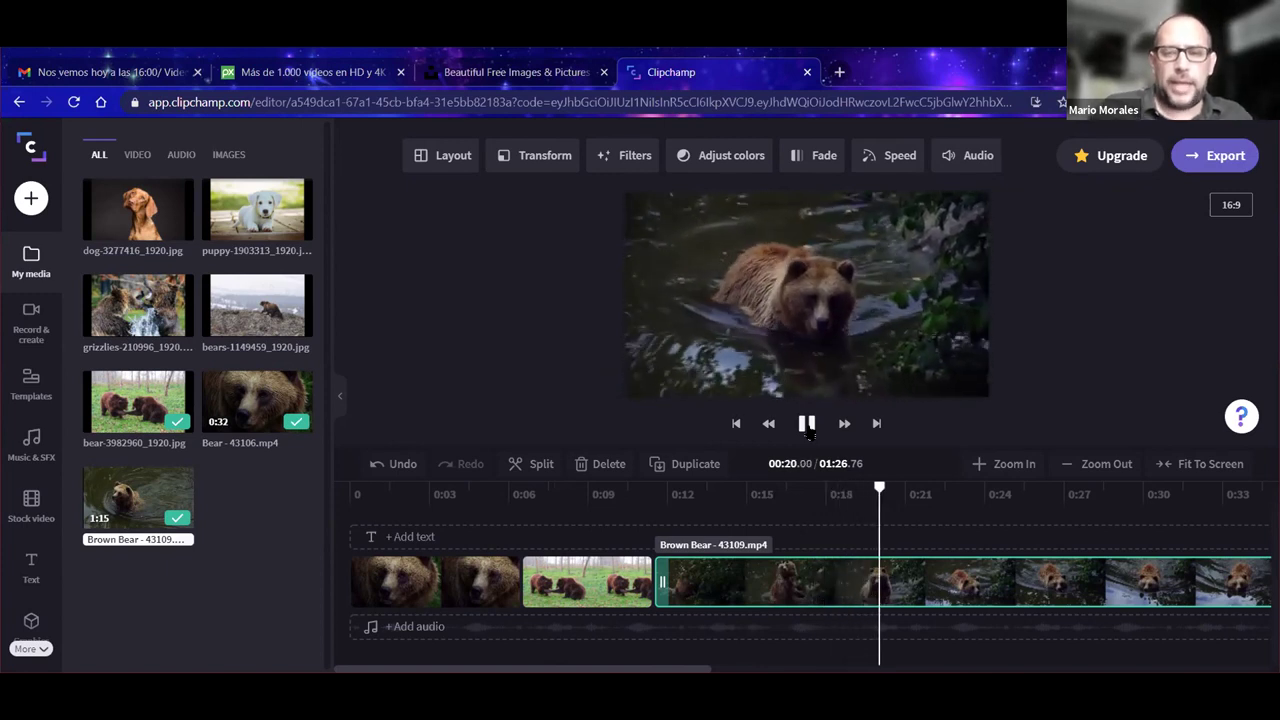
{"action": "left_click", "coordinate": [807, 424]}
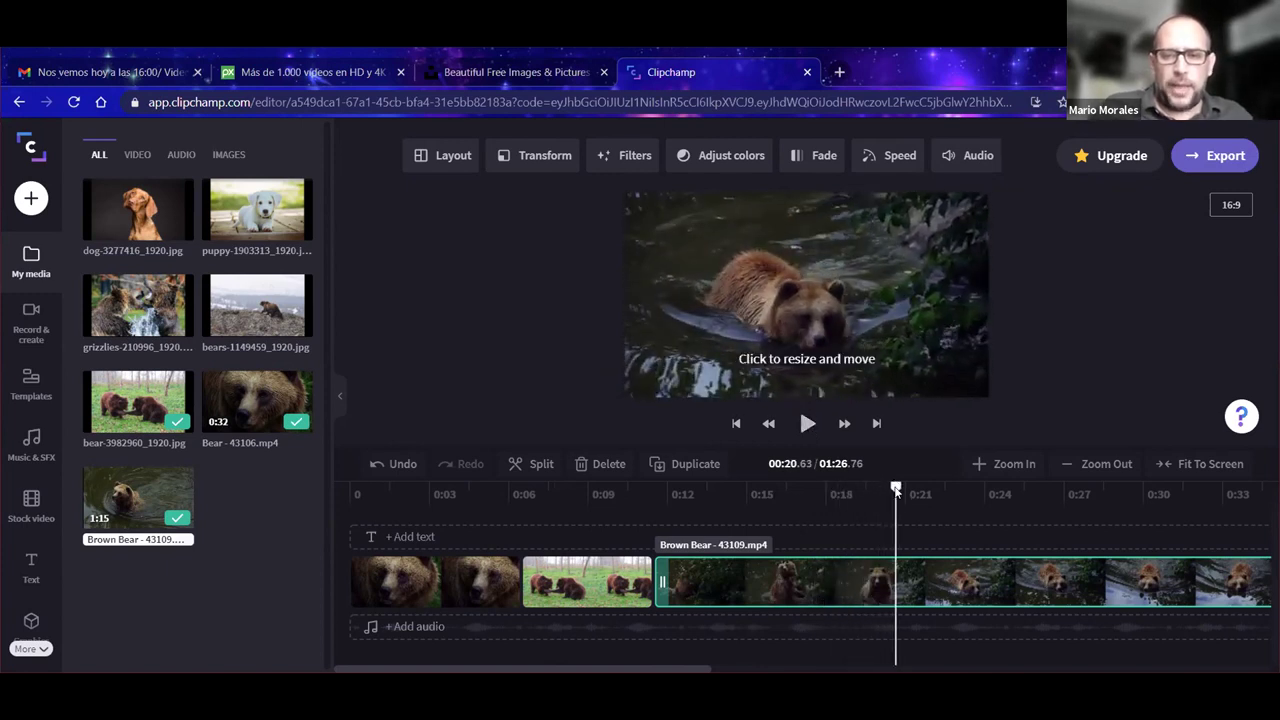
Step: Replay the Brown Bear video from its start up to 00:16.28 and split it there
{"action": "left_click_drag", "start_coordinate": [896, 487], "coordinate": [657, 499]}
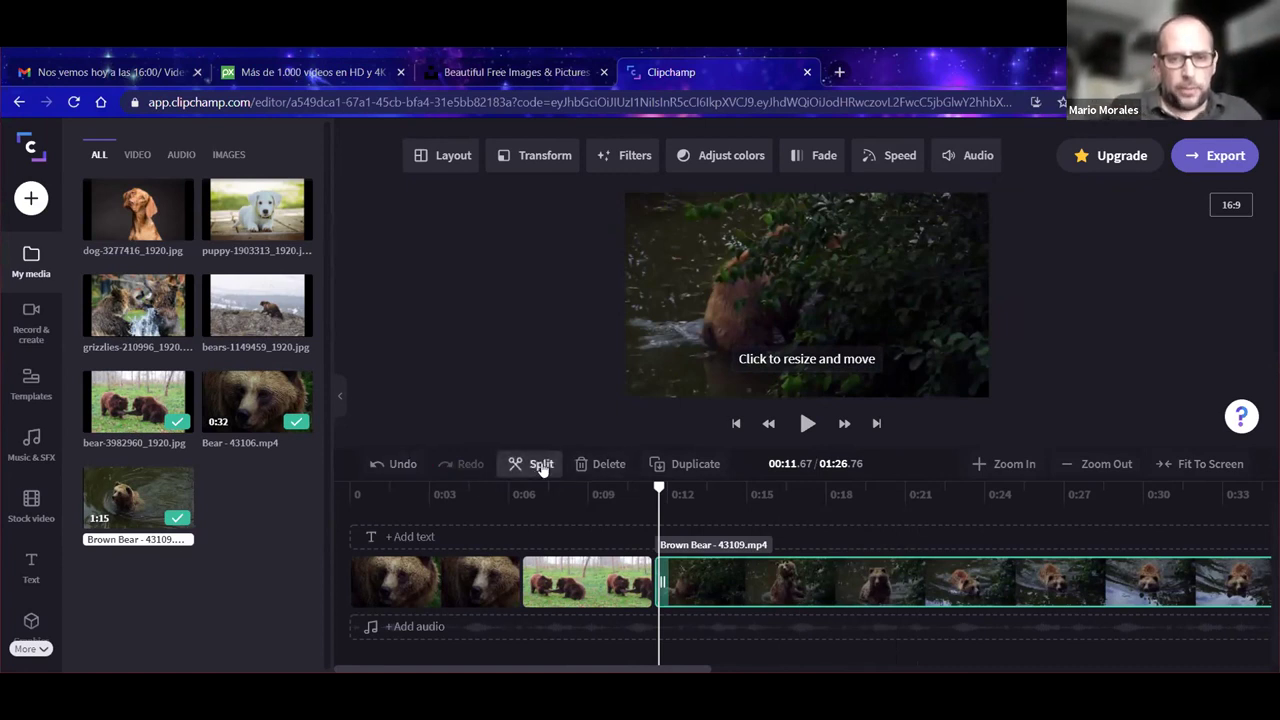
{"action": "mouse_move", "coordinate": [658, 492]}
{"action": "left_mouse_down"}
{"action": "mouse_move", "coordinate": [816, 494]}
{"action": "mouse_move", "coordinate": [662, 492]}
{"action": "left_mouse_up"}
{"action": "left_click", "coordinate": [806, 423]}
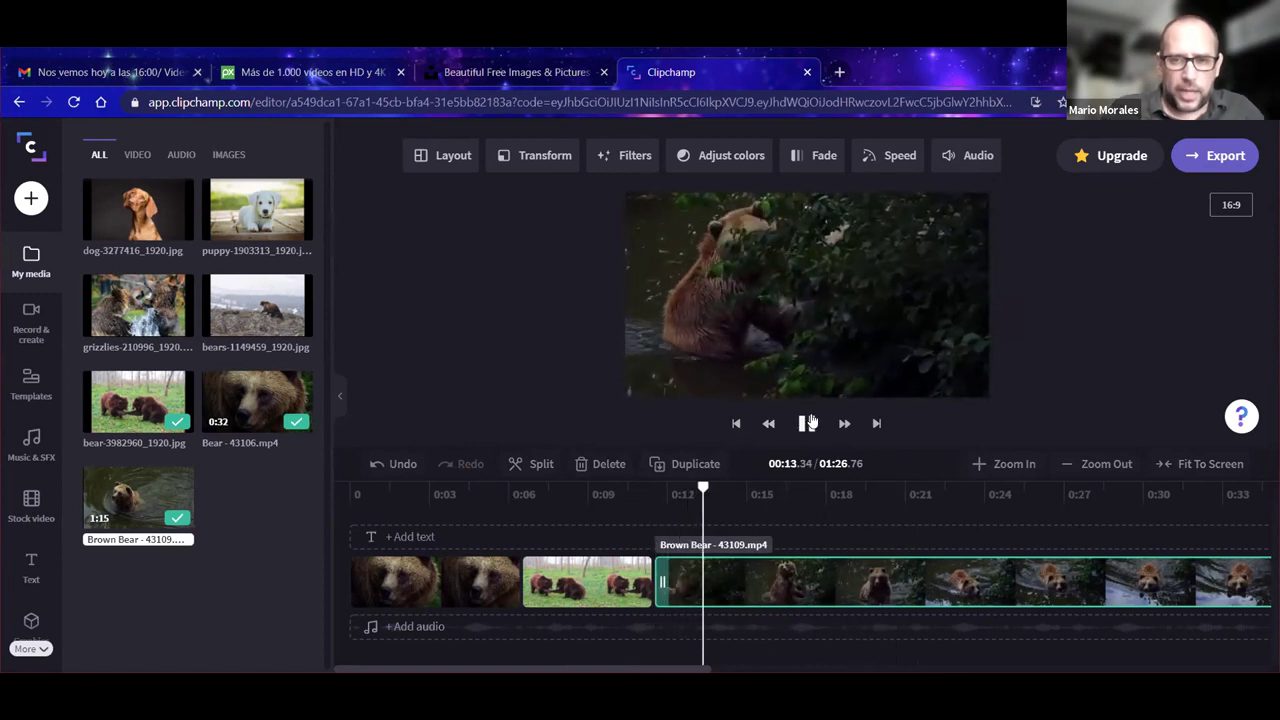
{"action": "left_click", "coordinate": [812, 423]}
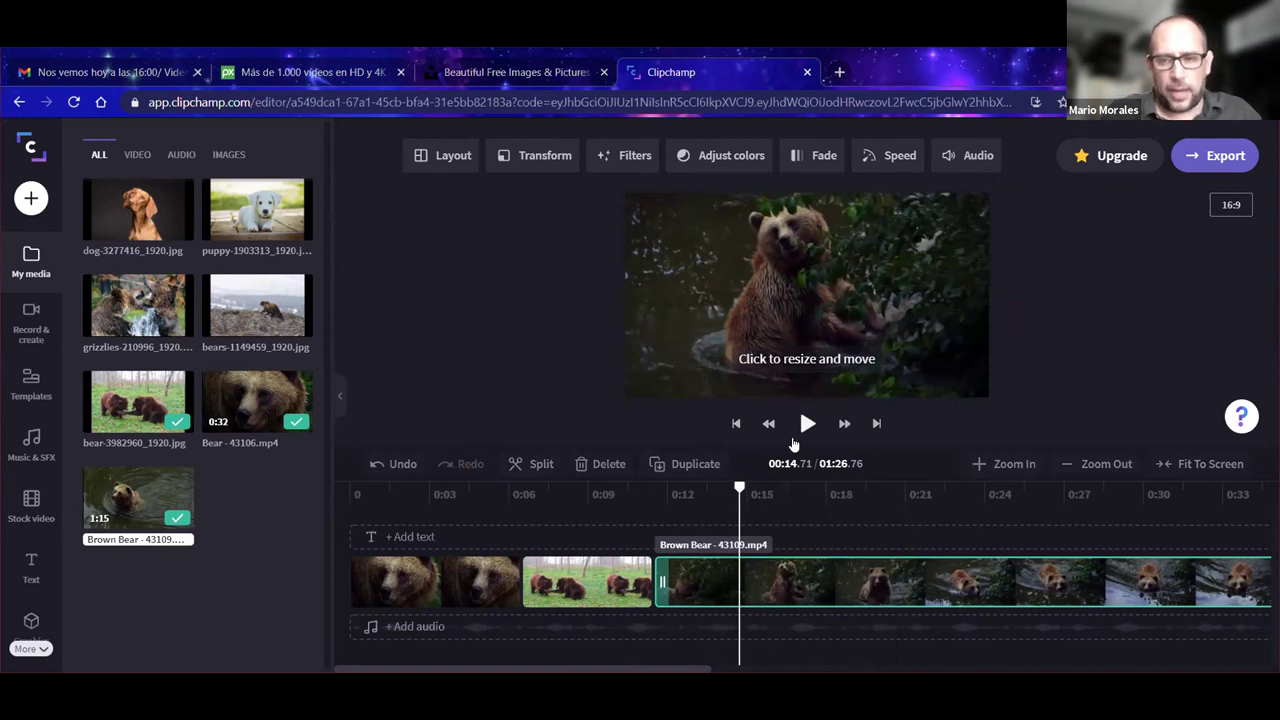
{"action": "left_click", "coordinate": [806, 423]}
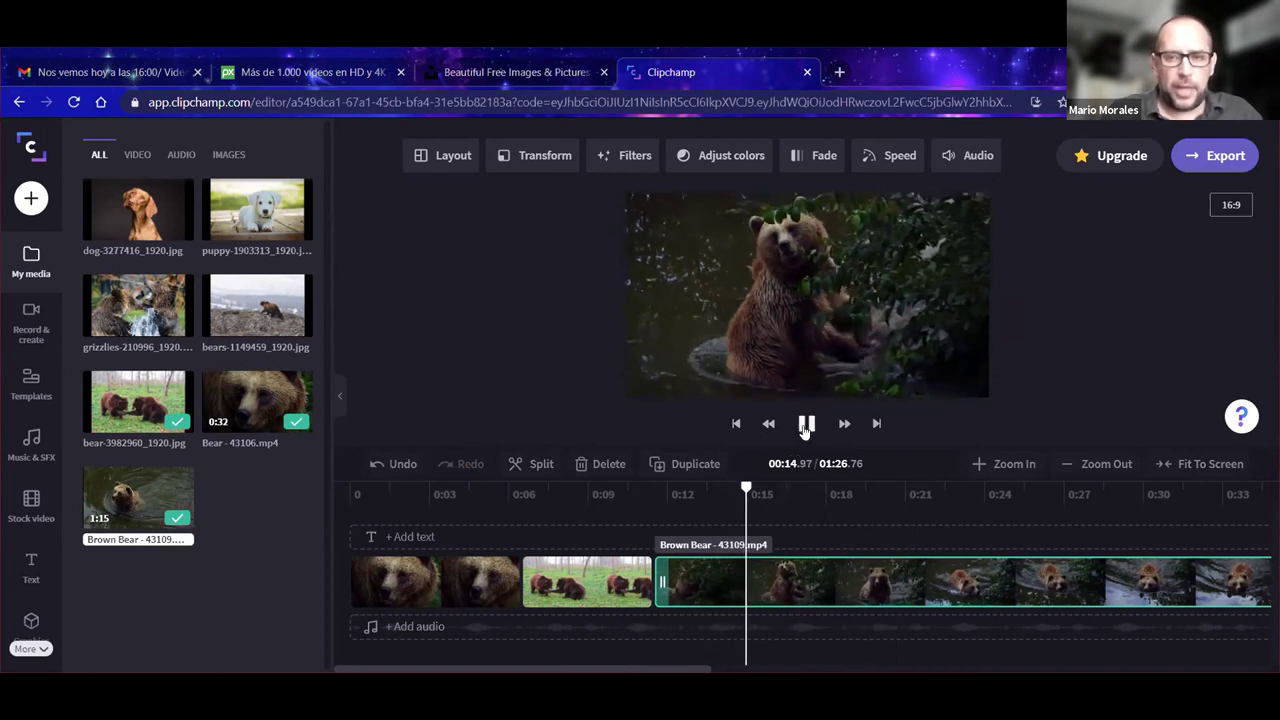
{"action": "left_click", "coordinate": [806, 423]}
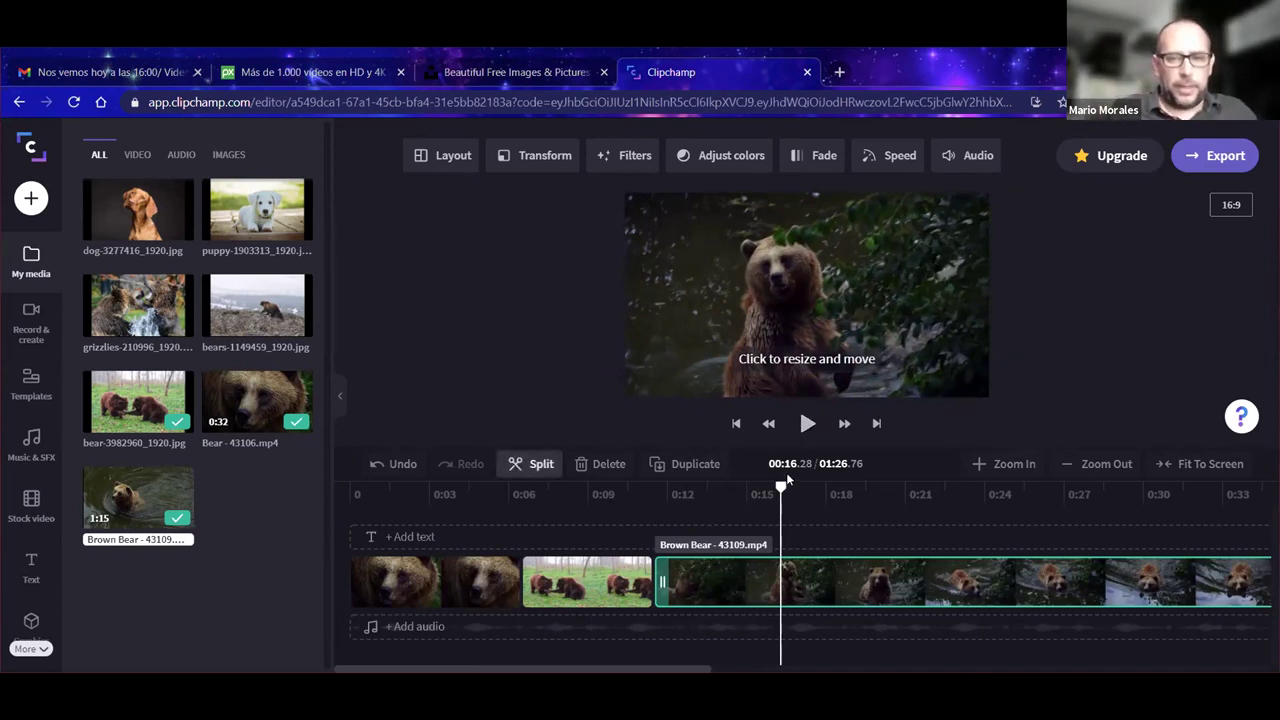
{"action": "left_click", "coordinate": [522, 470]}
Step: Delete the first piece of the split Brown Bear video, and play the remaining footage briefly
{"action": "left_click", "coordinate": [700, 595]}
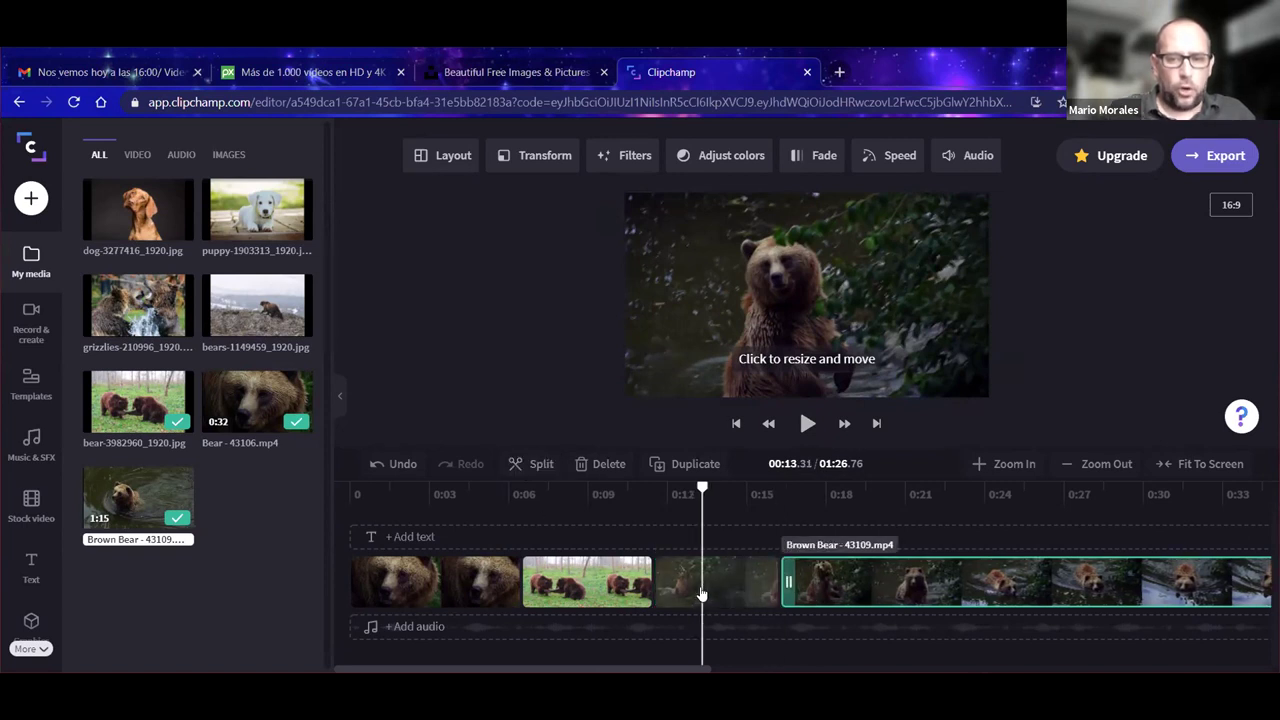
{"action": "left_click", "coordinate": [833, 575]}
{"action": "left_click", "coordinate": [690, 585]}
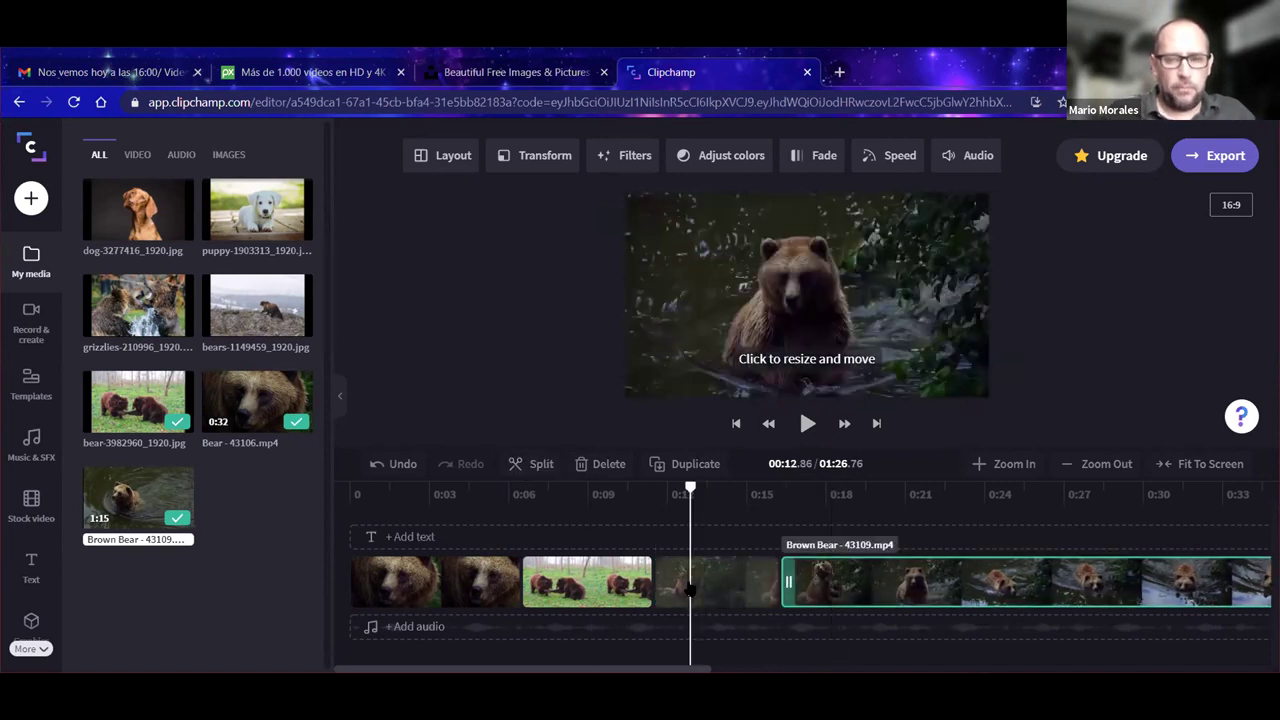
{"action": "left_click", "coordinate": [813, 580]}
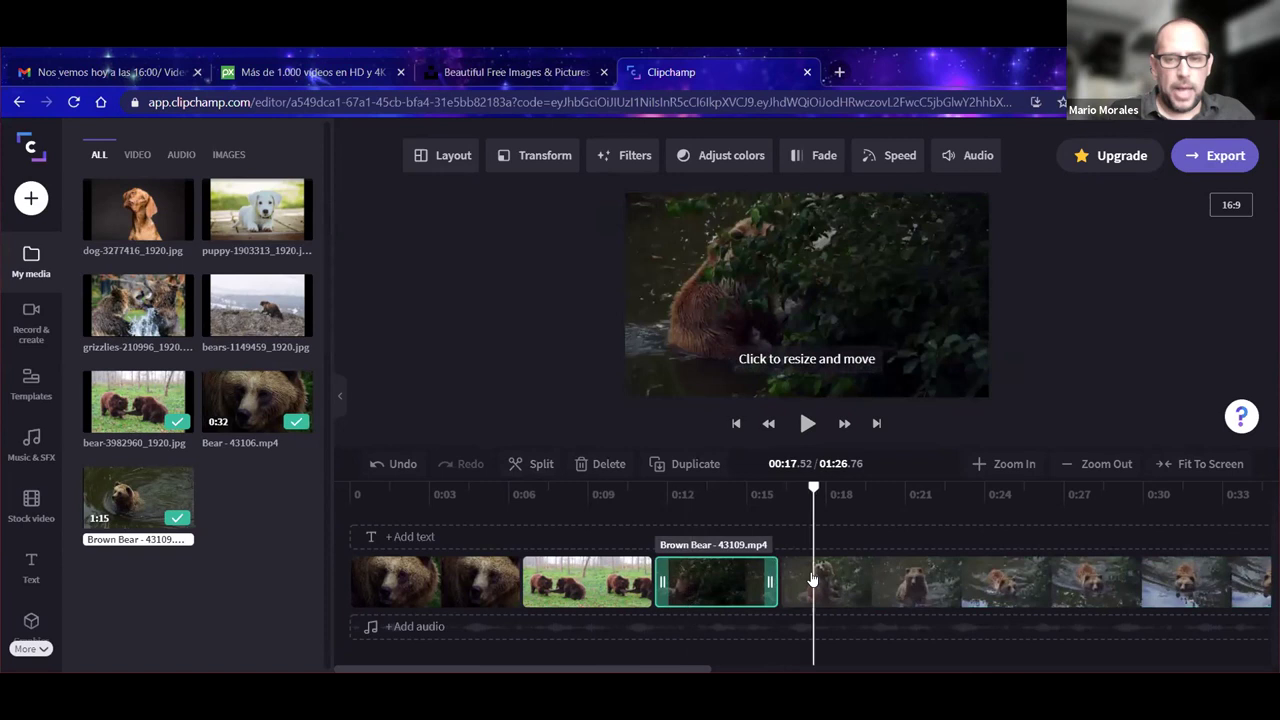
{"action": "left_click", "coordinate": [700, 595]}
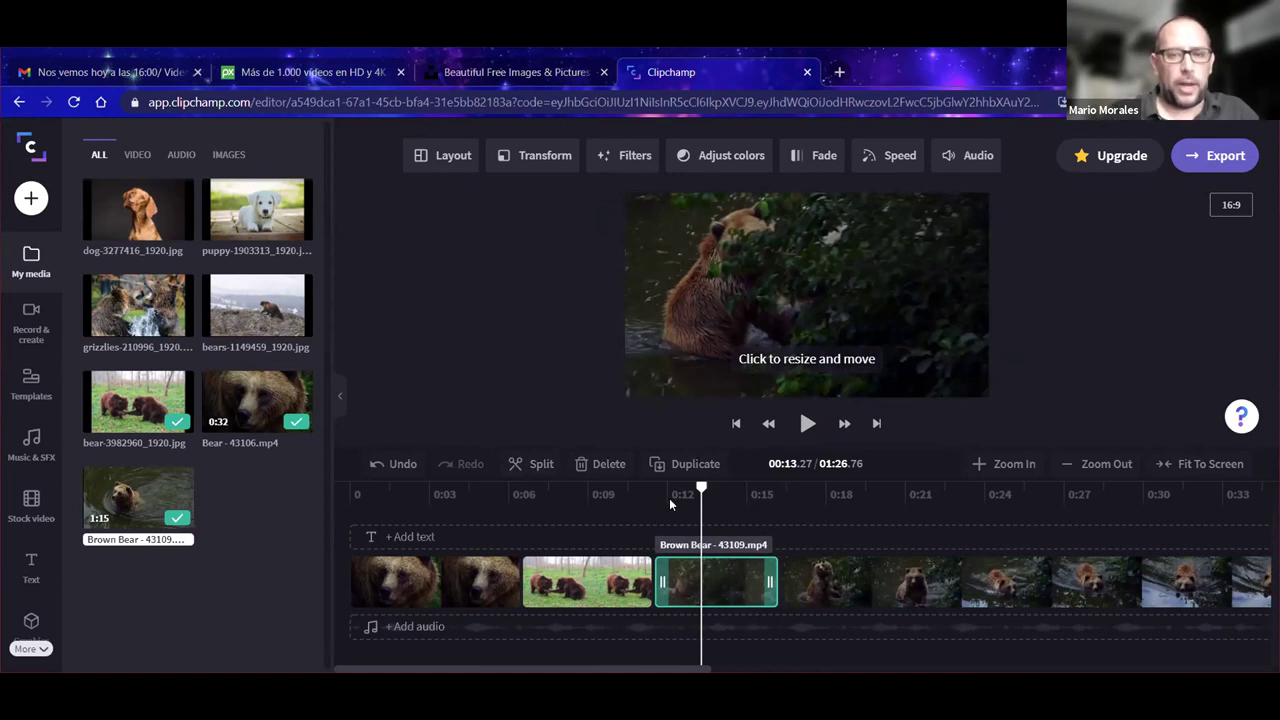
{"action": "left_click", "coordinate": [602, 465]}
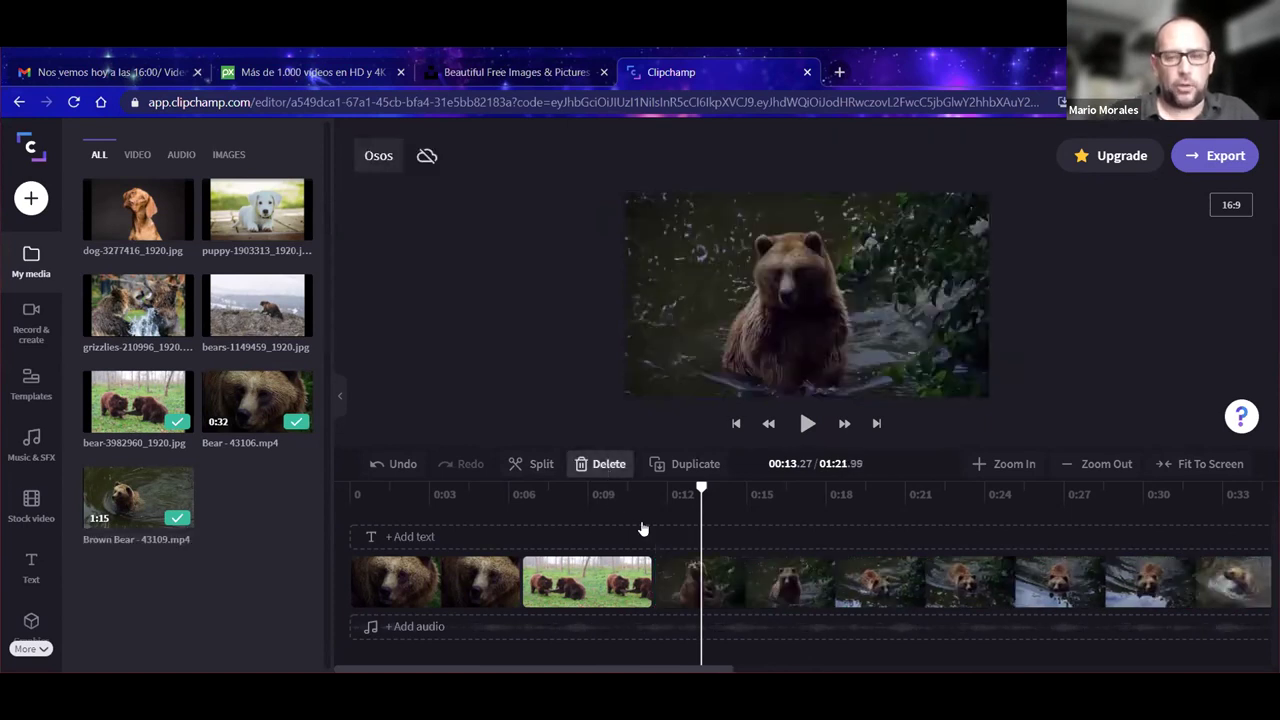
{"action": "left_click", "coordinate": [806, 423]}
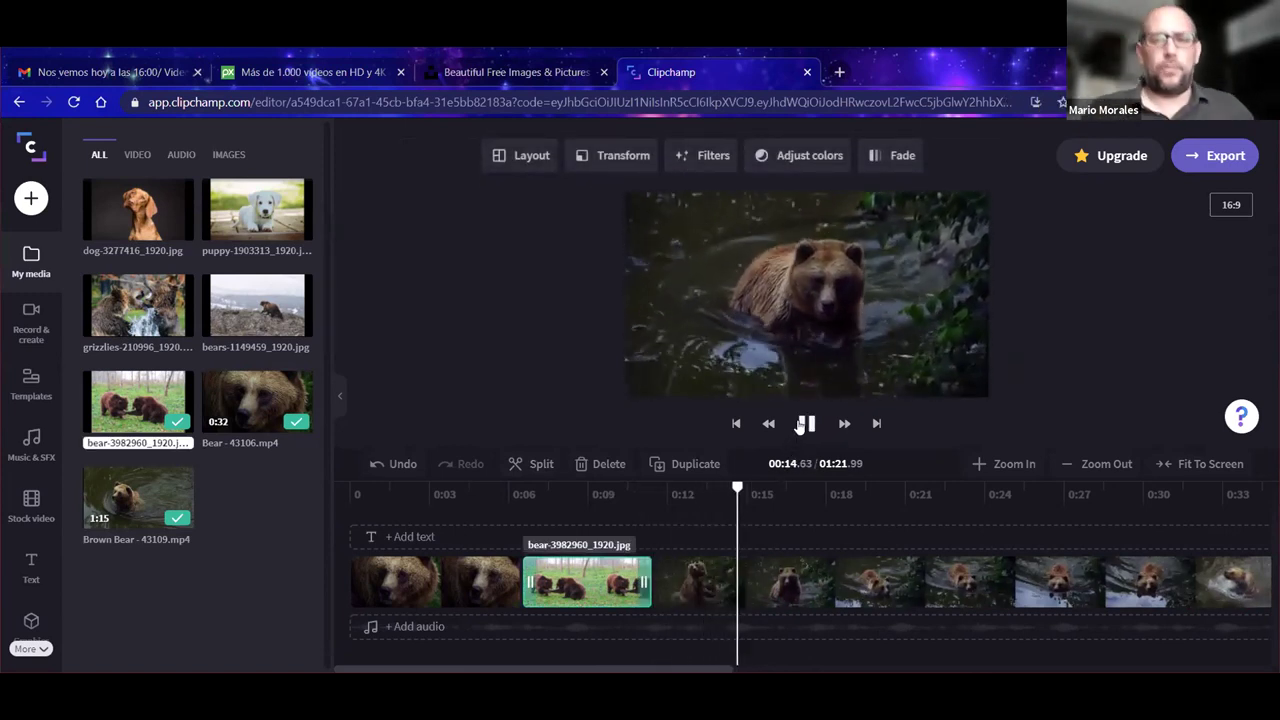
{"action": "left_click", "coordinate": [808, 423]}
Step: Set the Brown Bear video's fade in and fade out to 1.0 s each
{"action": "left_click", "coordinate": [698, 580]}
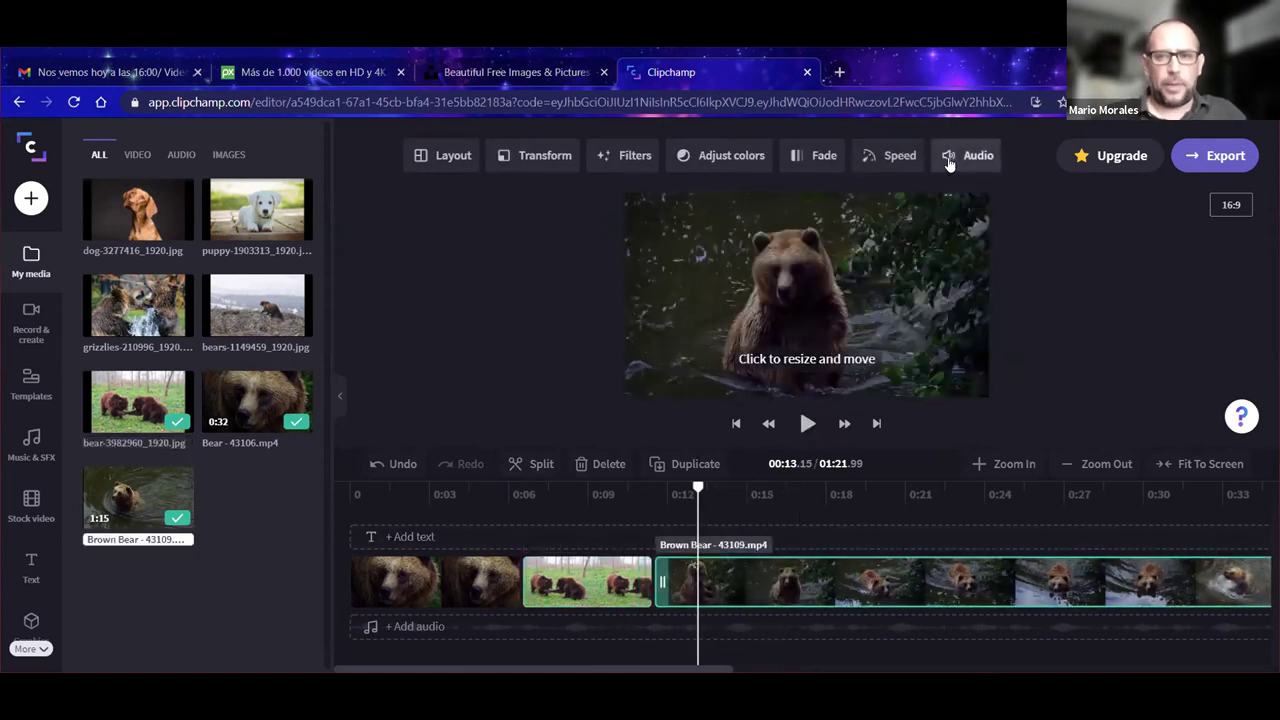
{"action": "left_click", "coordinate": [824, 160]}
{"action": "left_click_drag", "start_coordinate": [703, 235], "coordinate": [788, 236]}
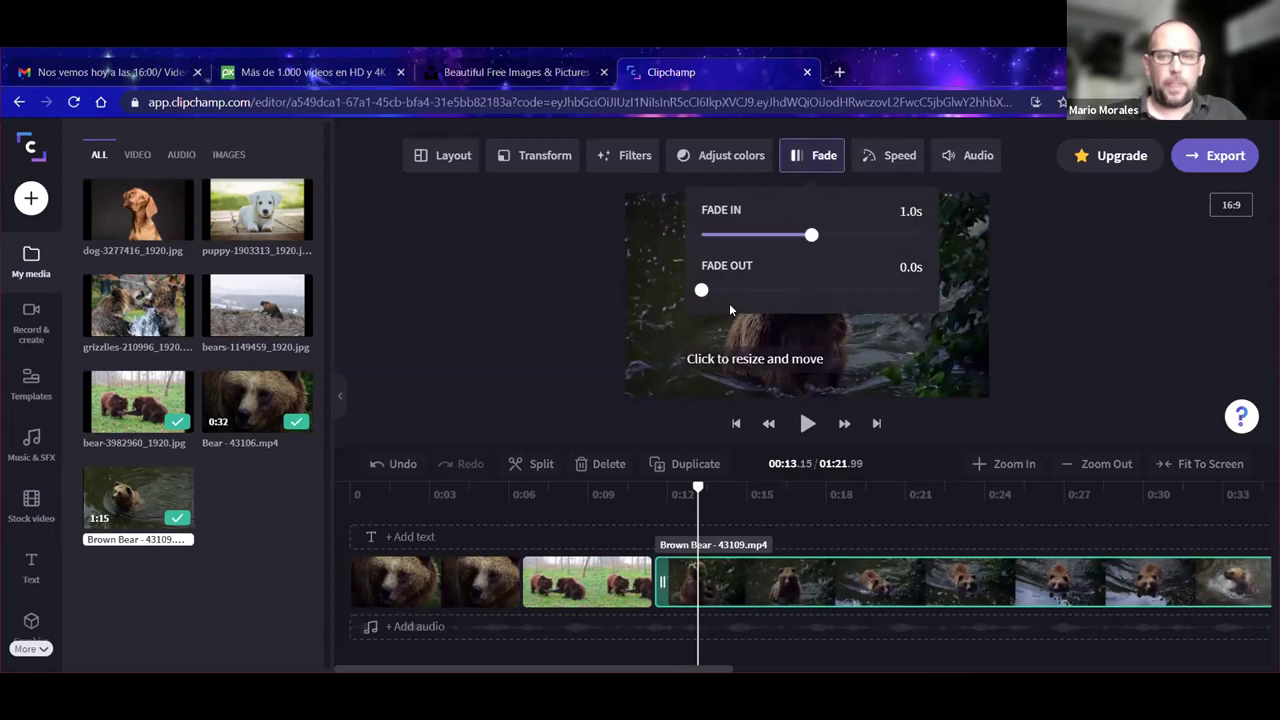
{"action": "left_click_drag", "start_coordinate": [702, 292], "coordinate": [811, 291]}
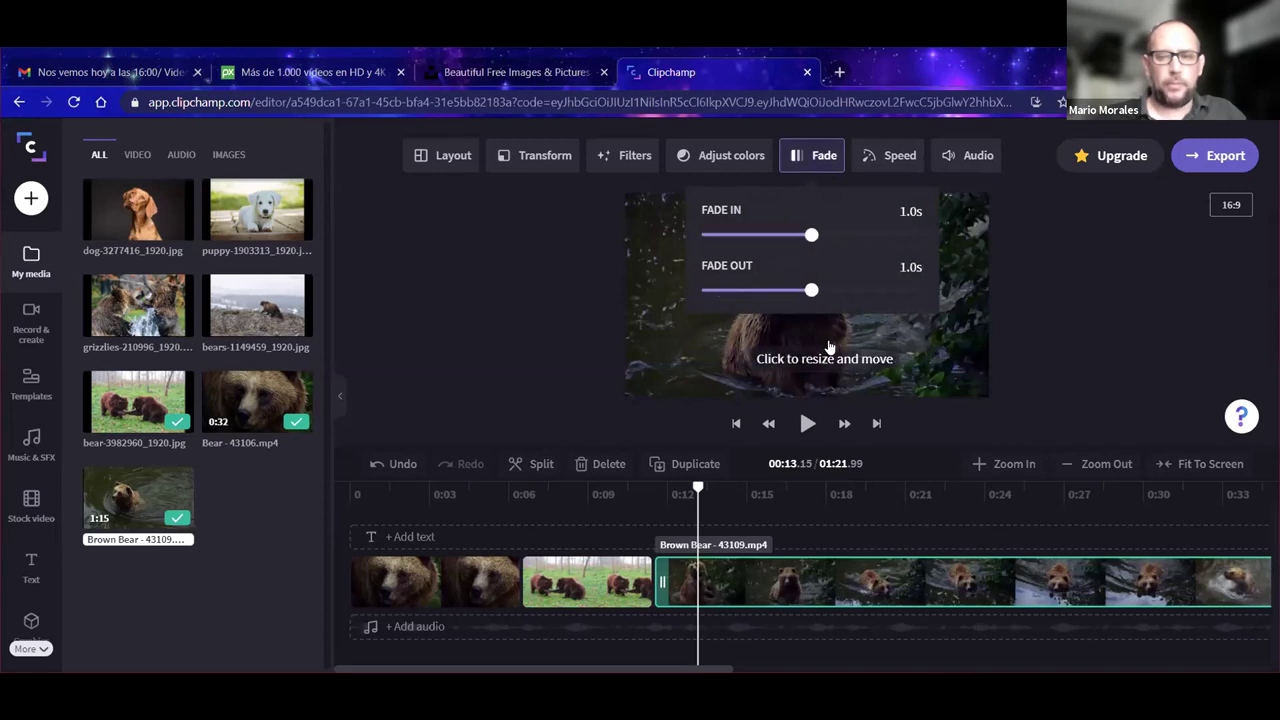
{"action": "left_click", "coordinate": [997, 314]}
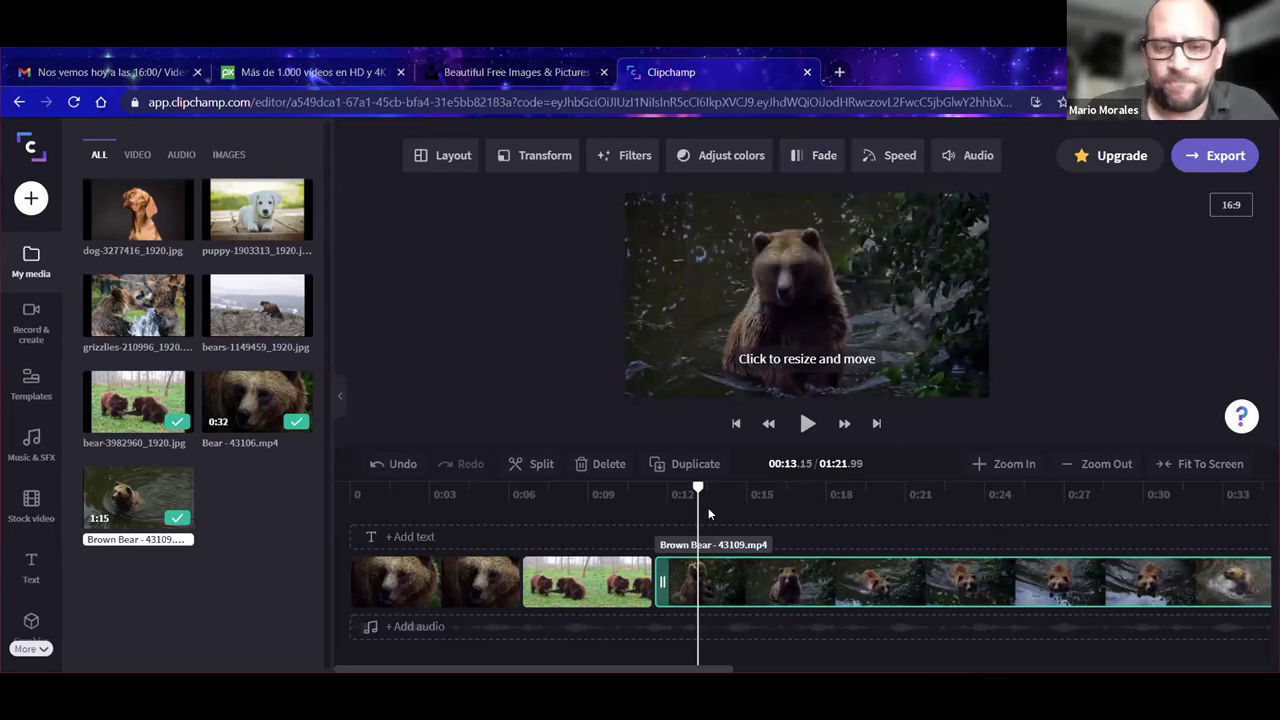
Step: Play the transition from the bear image into the Brown Bear video to check the fade-in
{"action": "left_click_drag", "start_coordinate": [700, 488], "coordinate": [655, 490]}
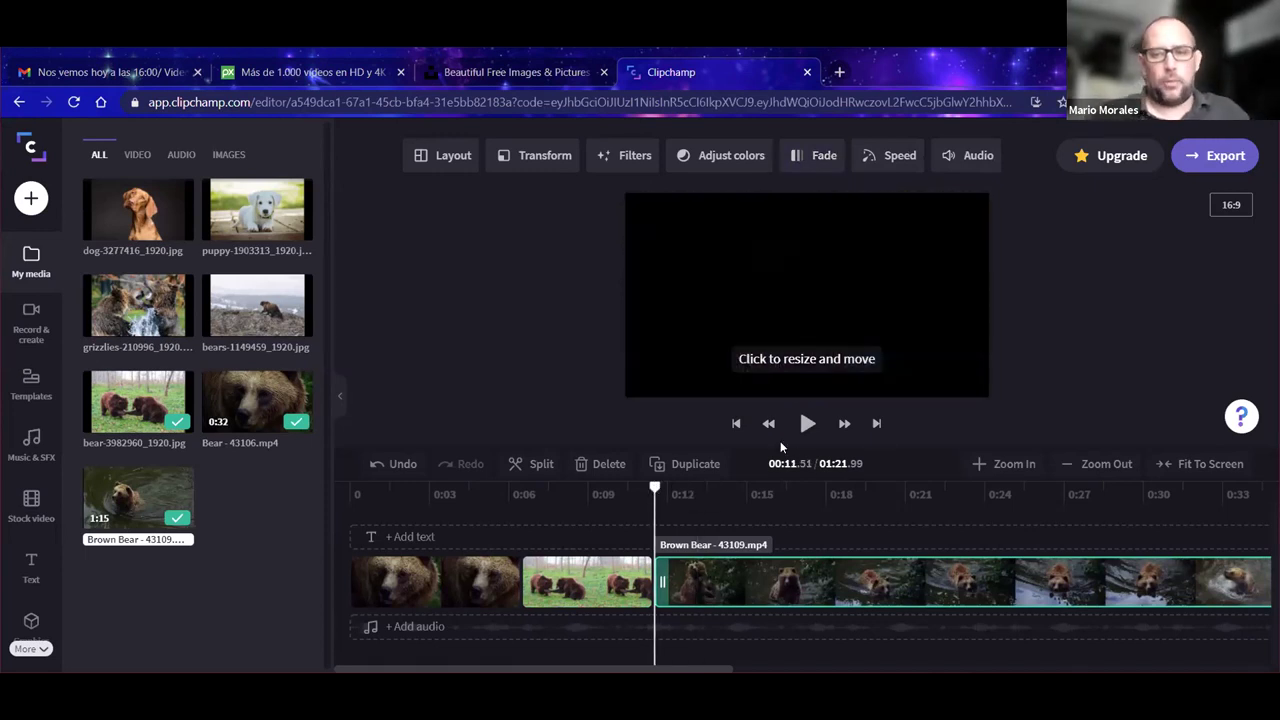
{"action": "left_click", "coordinate": [807, 424]}
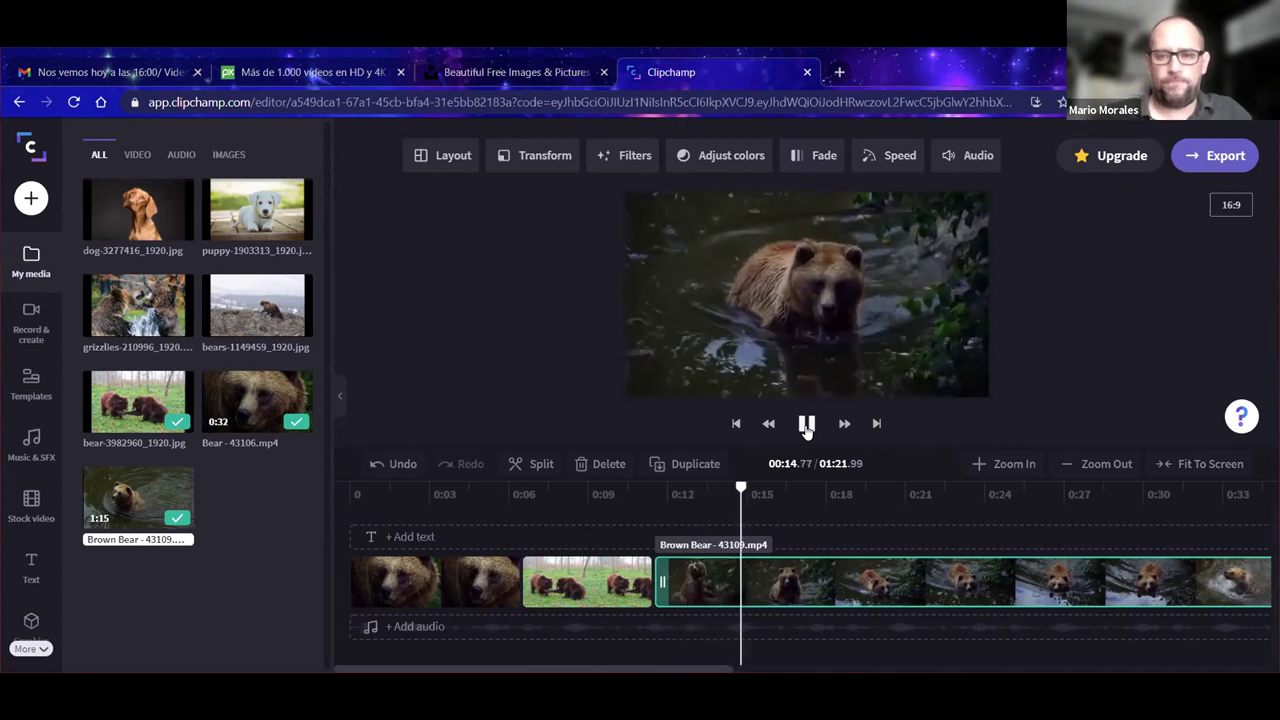
{"action": "left_click", "coordinate": [807, 424]}
{"action": "left_click_drag", "start_coordinate": [489, 665], "coordinate": [572, 667]}
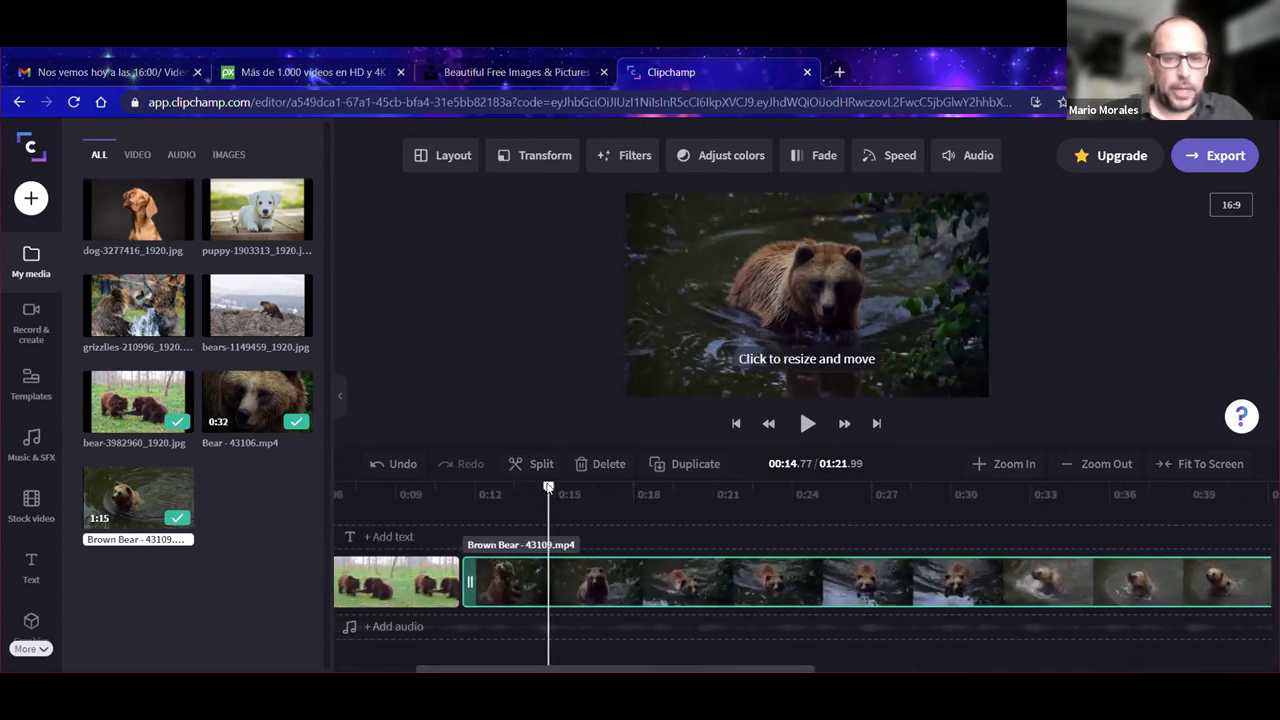
{"action": "left_click_drag", "start_coordinate": [548, 487], "coordinate": [461, 490]}
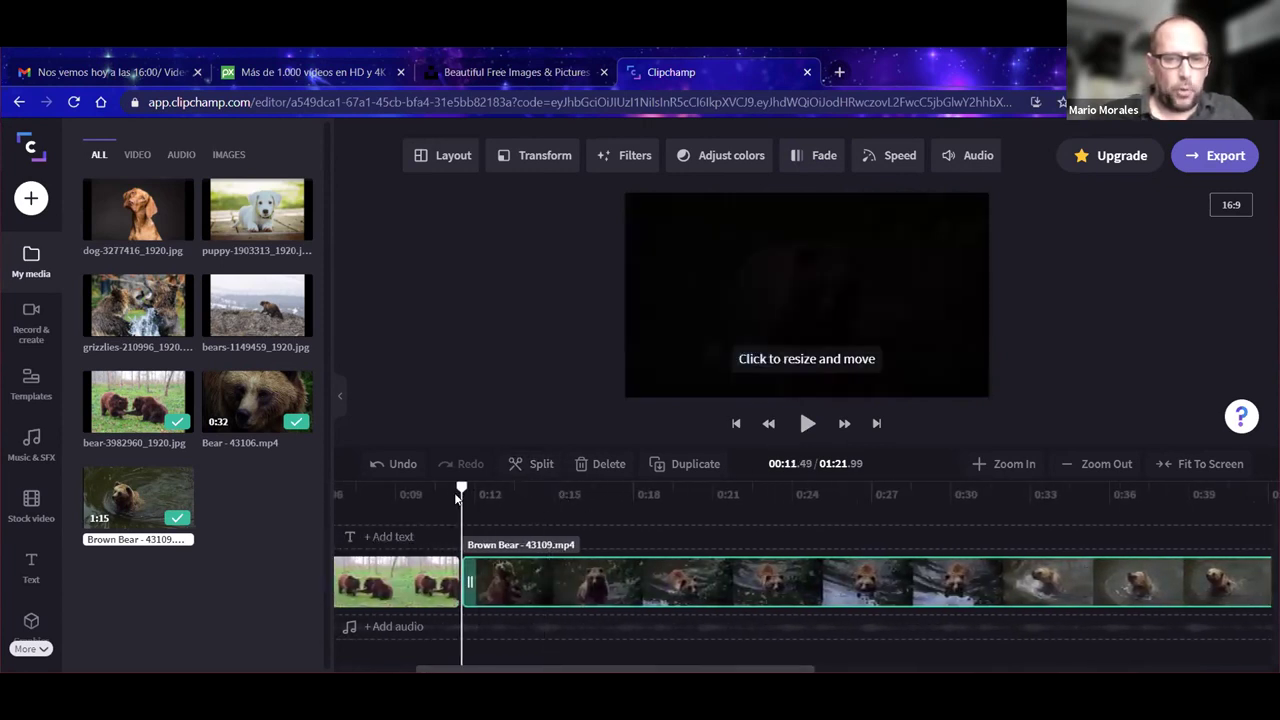
{"action": "left_click", "coordinate": [807, 424]}
{"action": "key", "text": "space"}
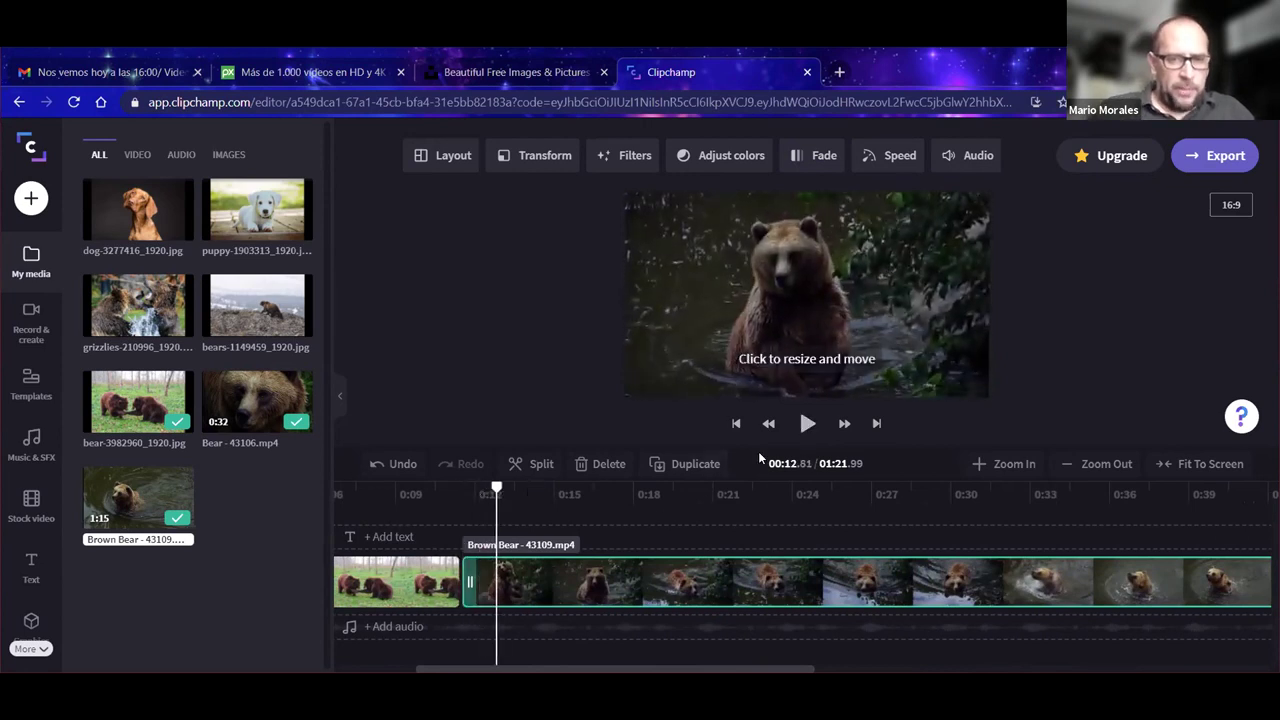
Step: Replay the Brown Bear video from its start up to 00:18.09 and split it there
{"action": "left_click_drag", "start_coordinate": [497, 490], "coordinate": [461, 487]}
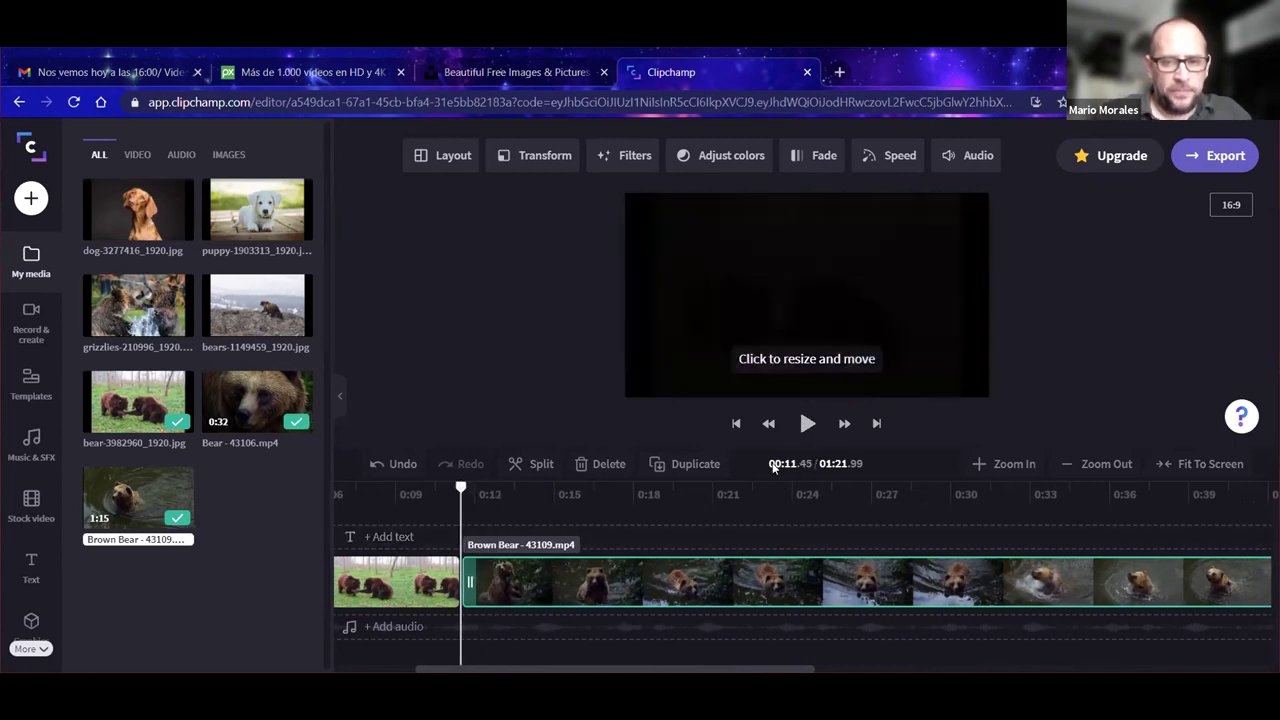
{"action": "left_click", "coordinate": [806, 424]}
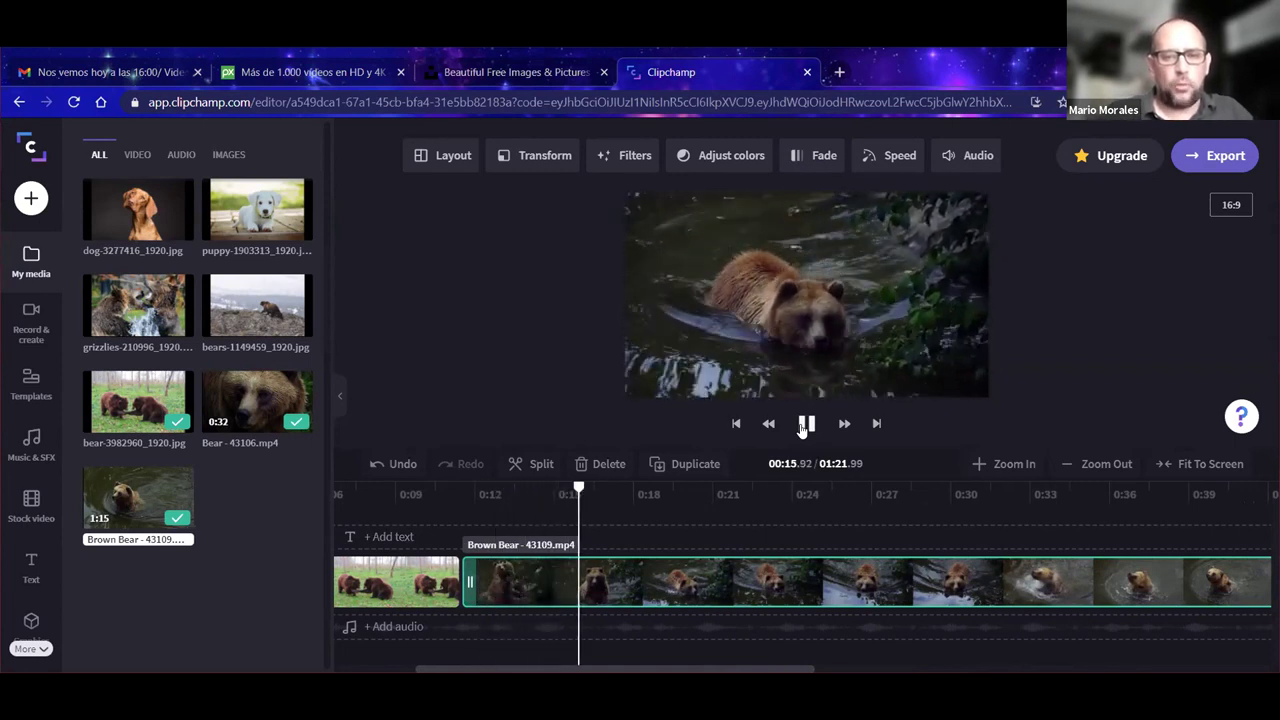
{"action": "left_click", "coordinate": [804, 425]}
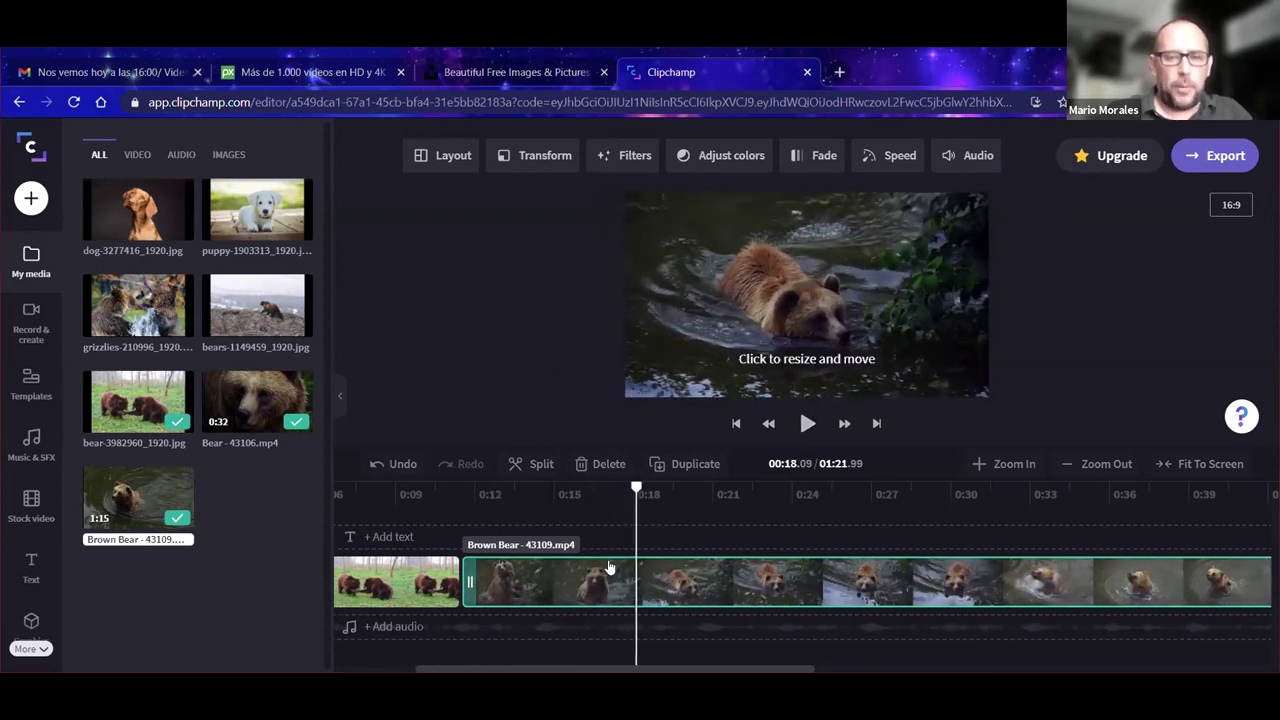
{"action": "left_click", "coordinate": [533, 465]}
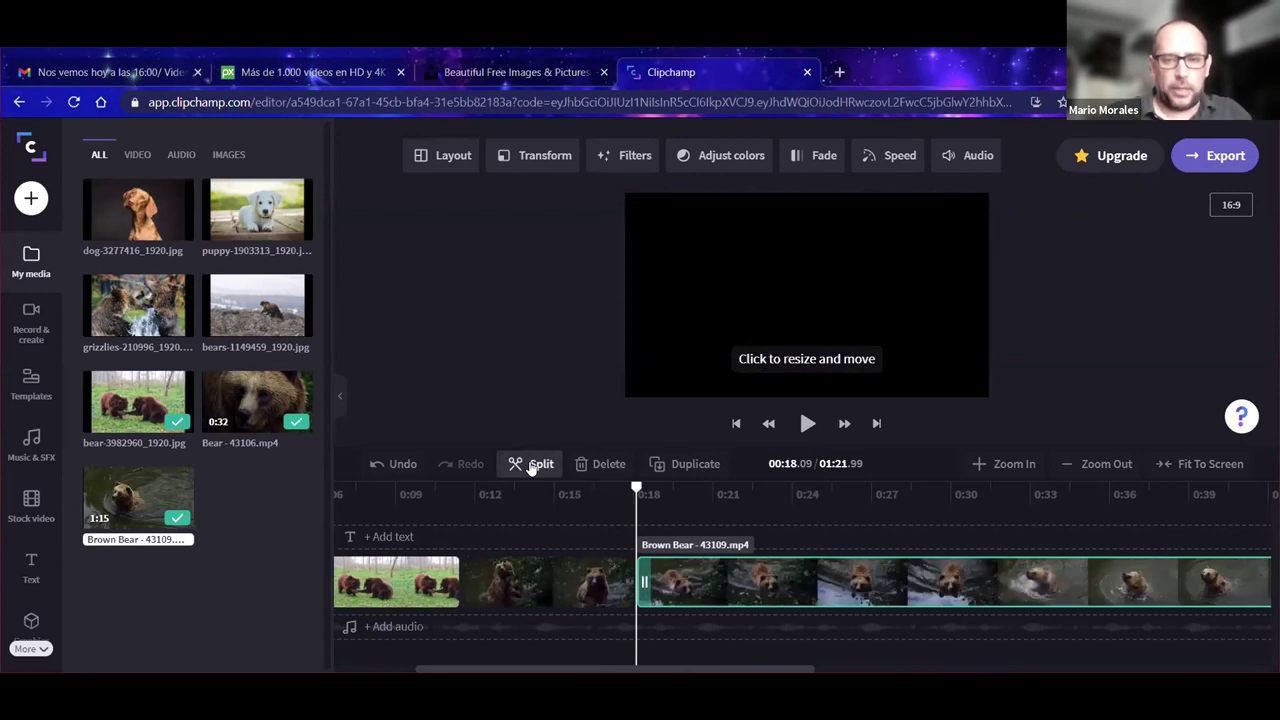
Step: Compare the two pieces of the split Brown Bear video and delete the long second piece
{"action": "left_click", "coordinate": [550, 576]}
{"action": "left_click", "coordinate": [714, 558]}
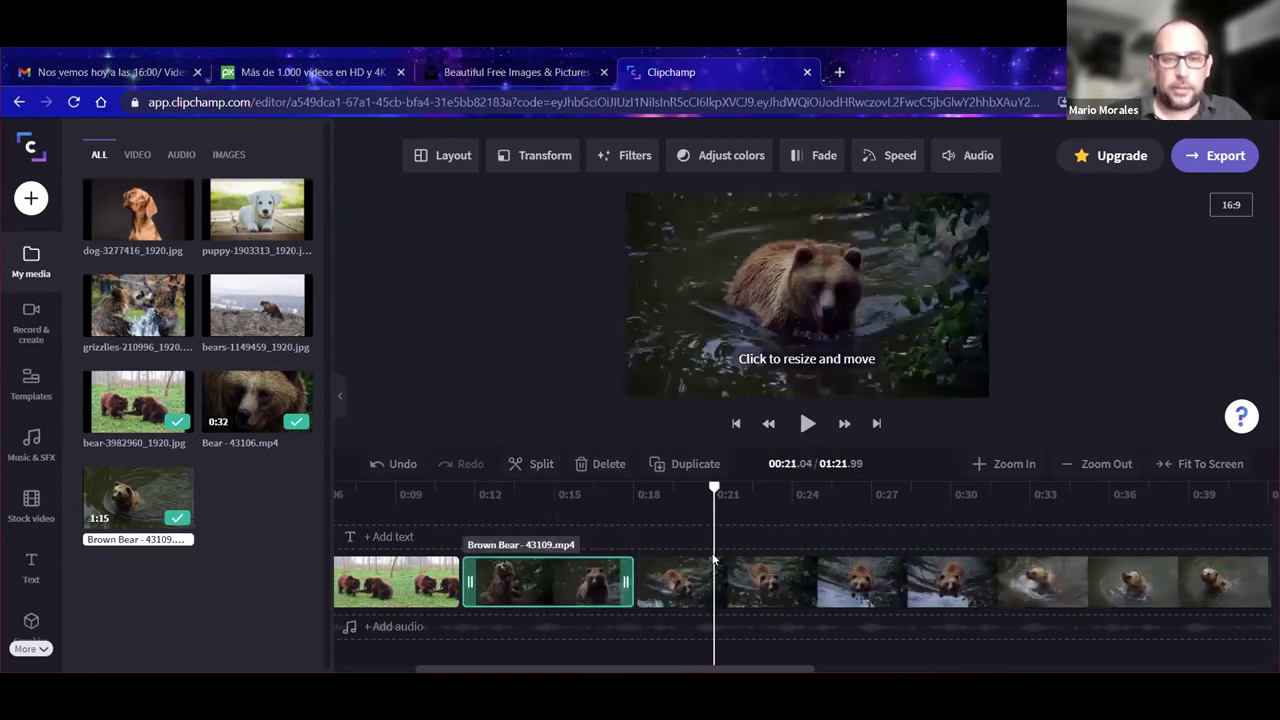
{"action": "left_click", "coordinate": [714, 572]}
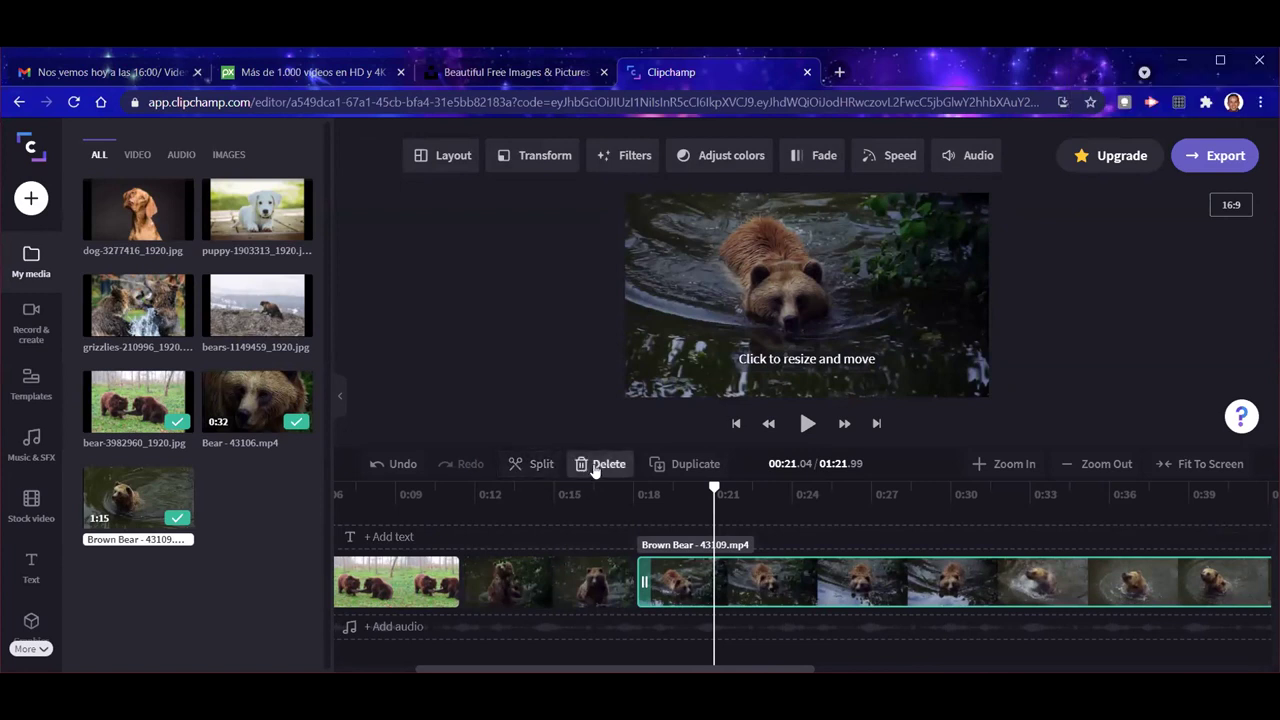
{"action": "left_click", "coordinate": [586, 591]}
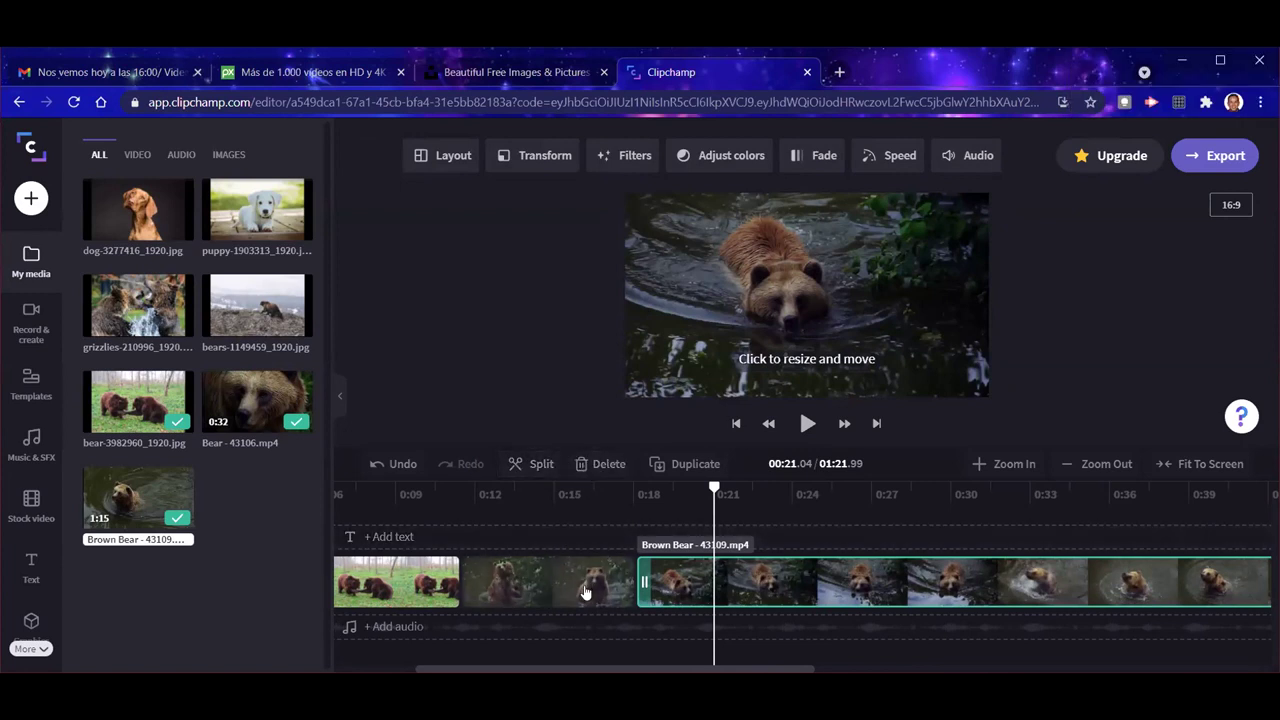
{"action": "left_click", "coordinate": [559, 590]}
{"action": "left_click", "coordinate": [753, 585]}
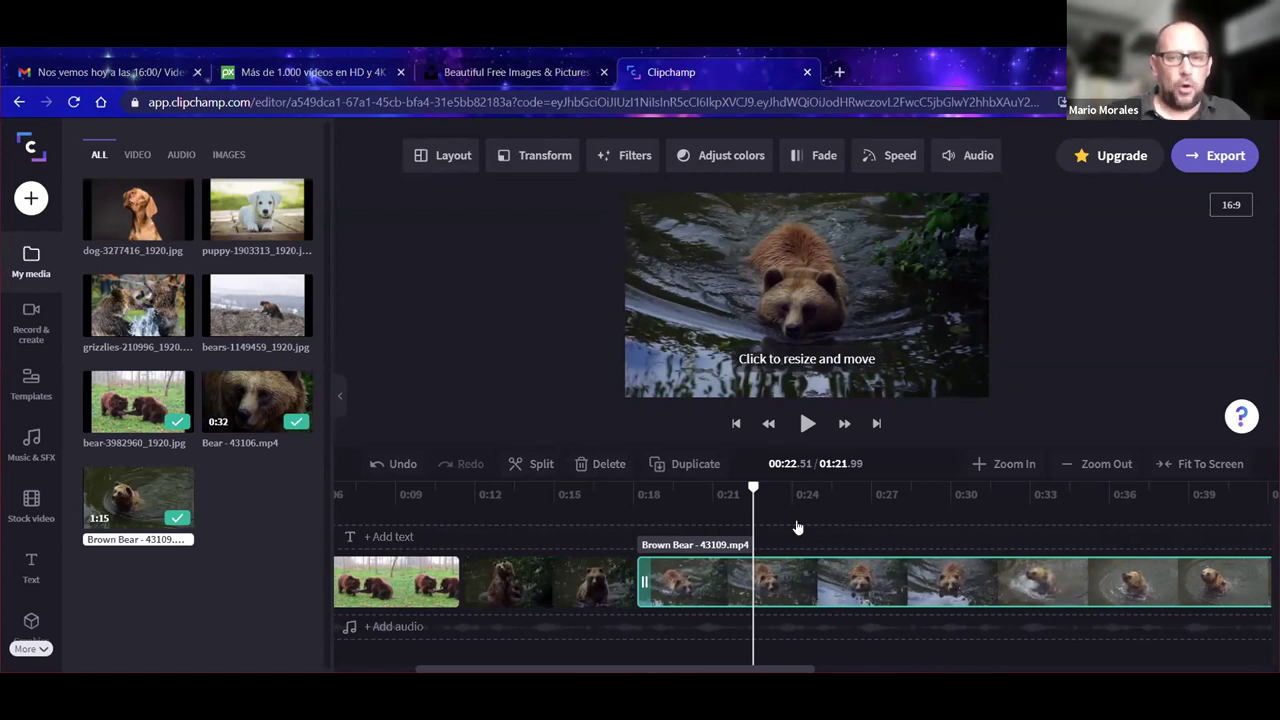
{"action": "left_click", "coordinate": [603, 466]}
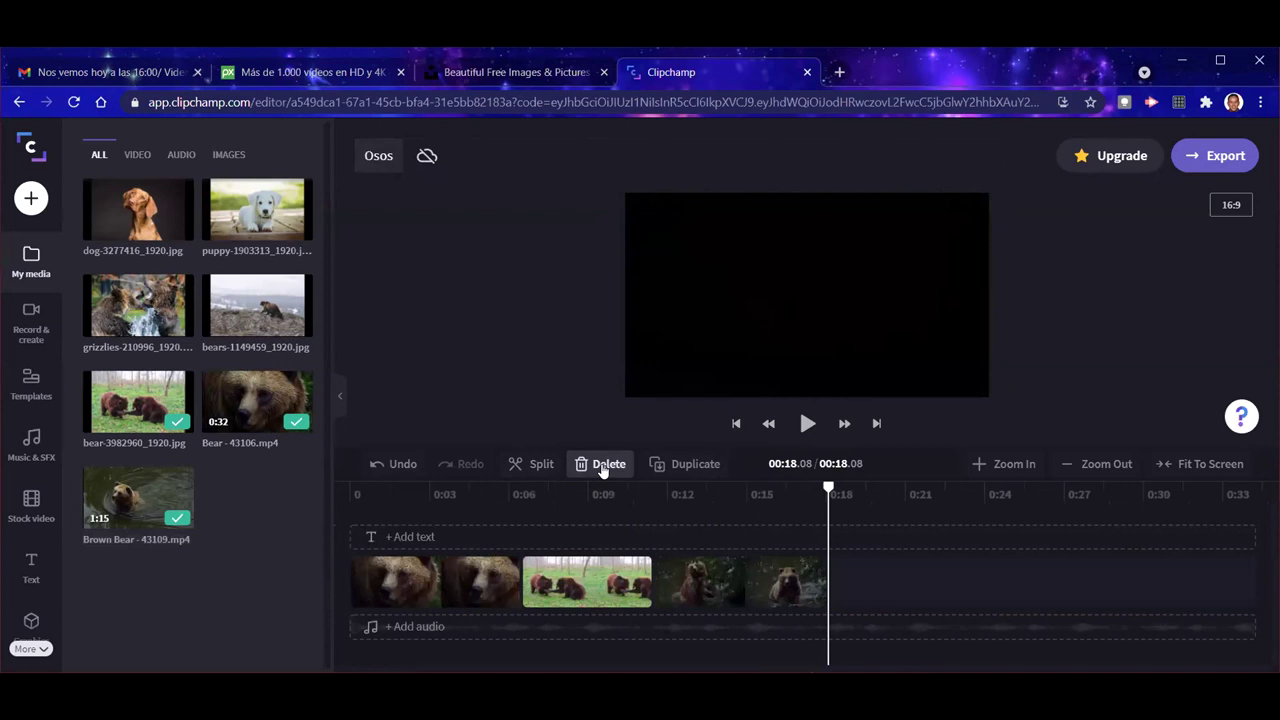
Step: Play the shortened Brown Bear video from its start to check the remaining footage
{"action": "left_click", "coordinate": [786, 580]}
{"action": "left_click", "coordinate": [786, 580]}
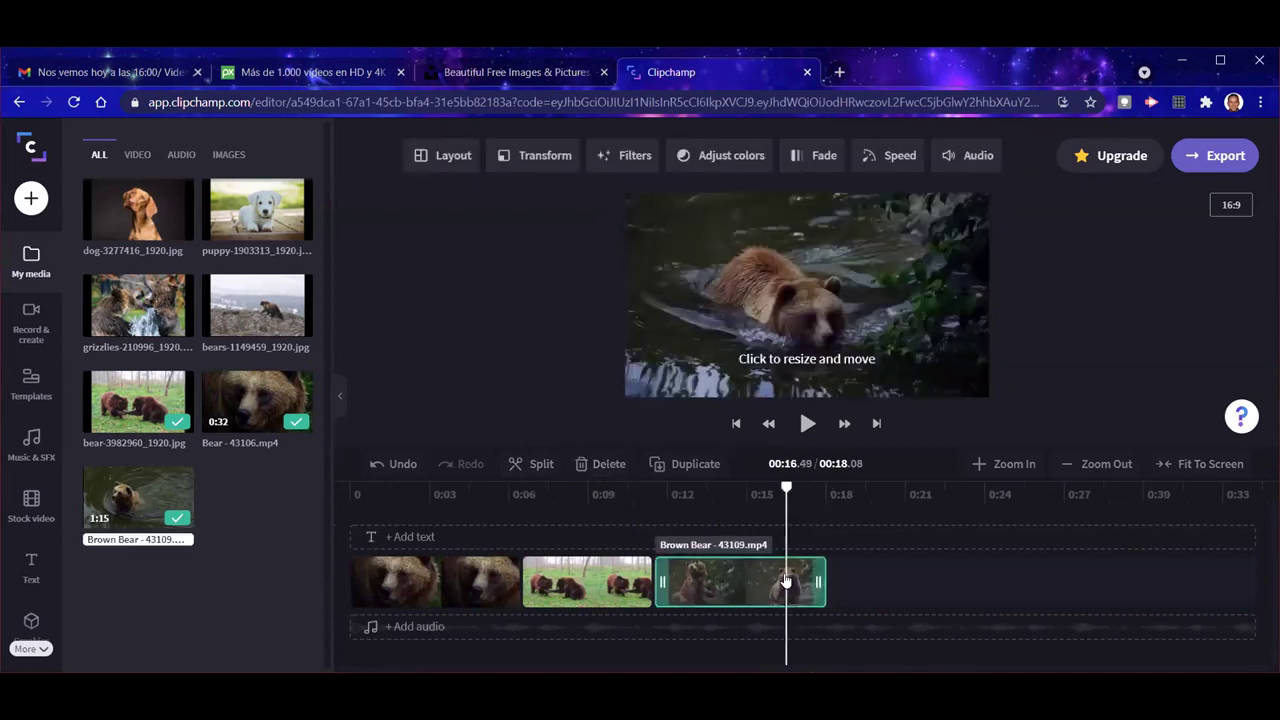
{"action": "left_click", "coordinate": [898, 572]}
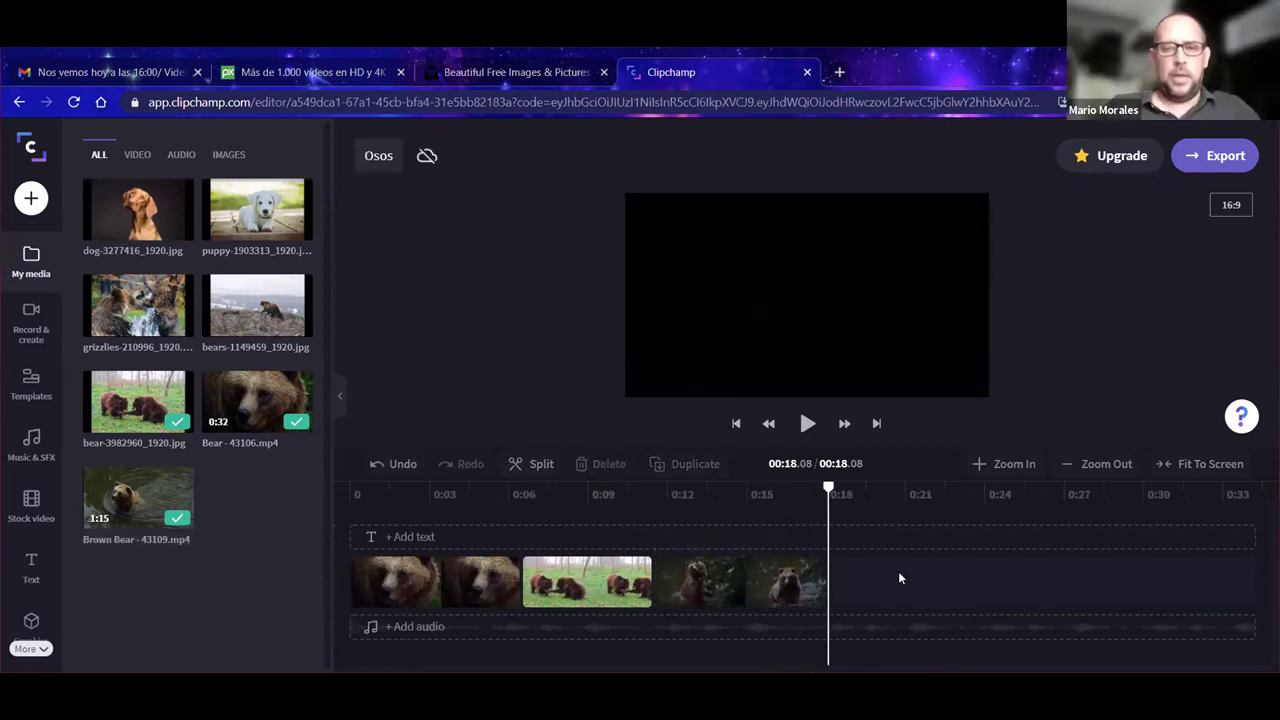
{"action": "left_click", "coordinate": [701, 592]}
{"action": "left_click_drag", "start_coordinate": [702, 488], "coordinate": [652, 480]}
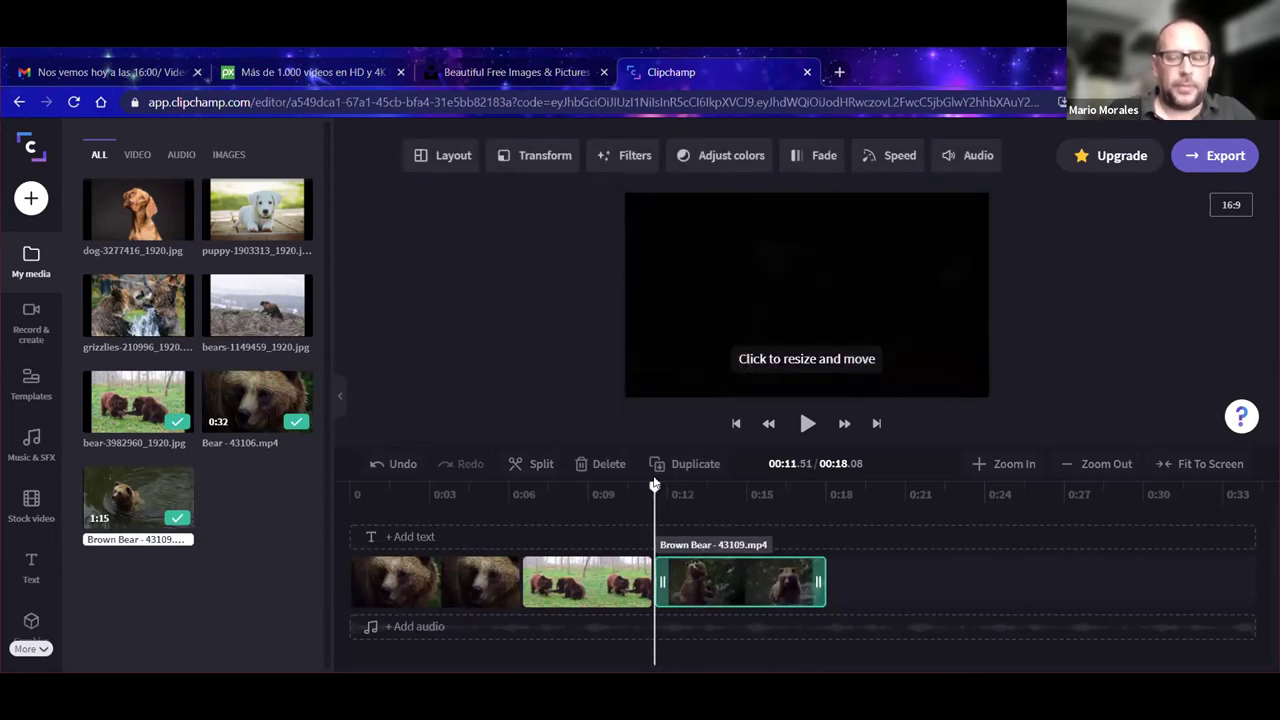
{"action": "left_click", "coordinate": [805, 430]}
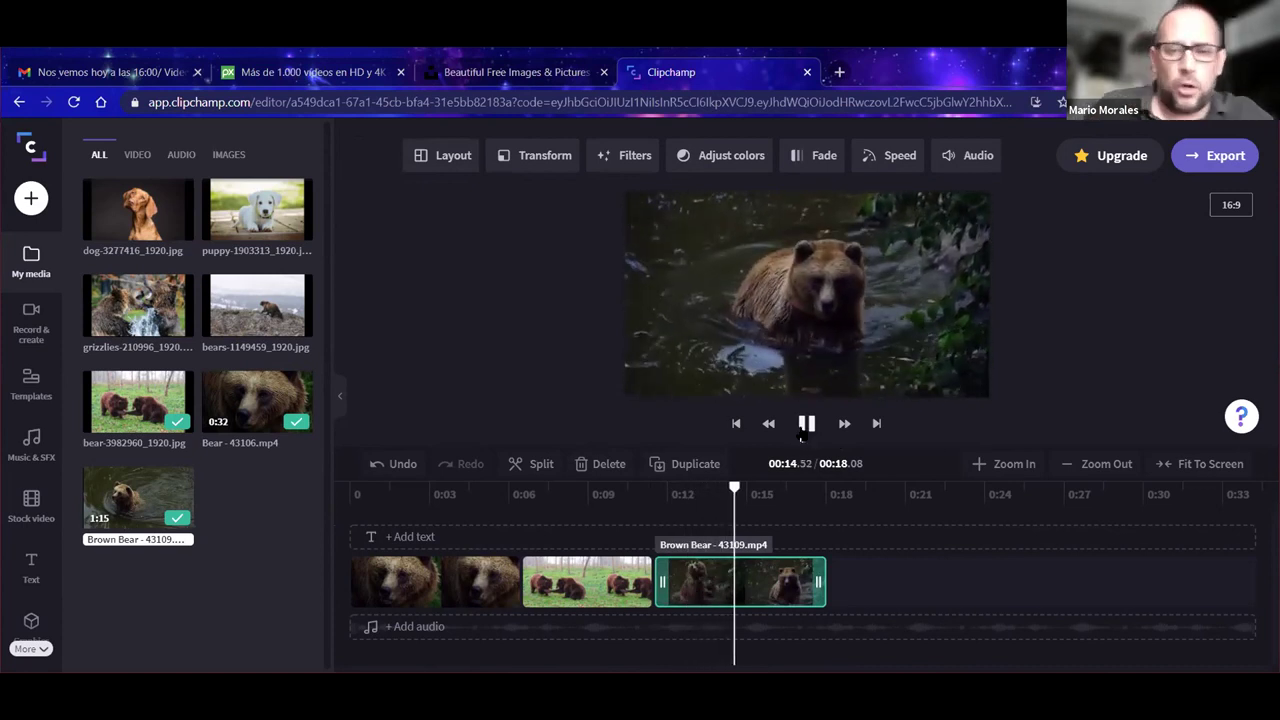
{"action": "left_click", "coordinate": [803, 428]}
Step: Set the Brown Bear video's speed to Fast, near the 2x end of the range, and play it from its start
{"action": "left_click_drag", "start_coordinate": [740, 490], "coordinate": [655, 488]}
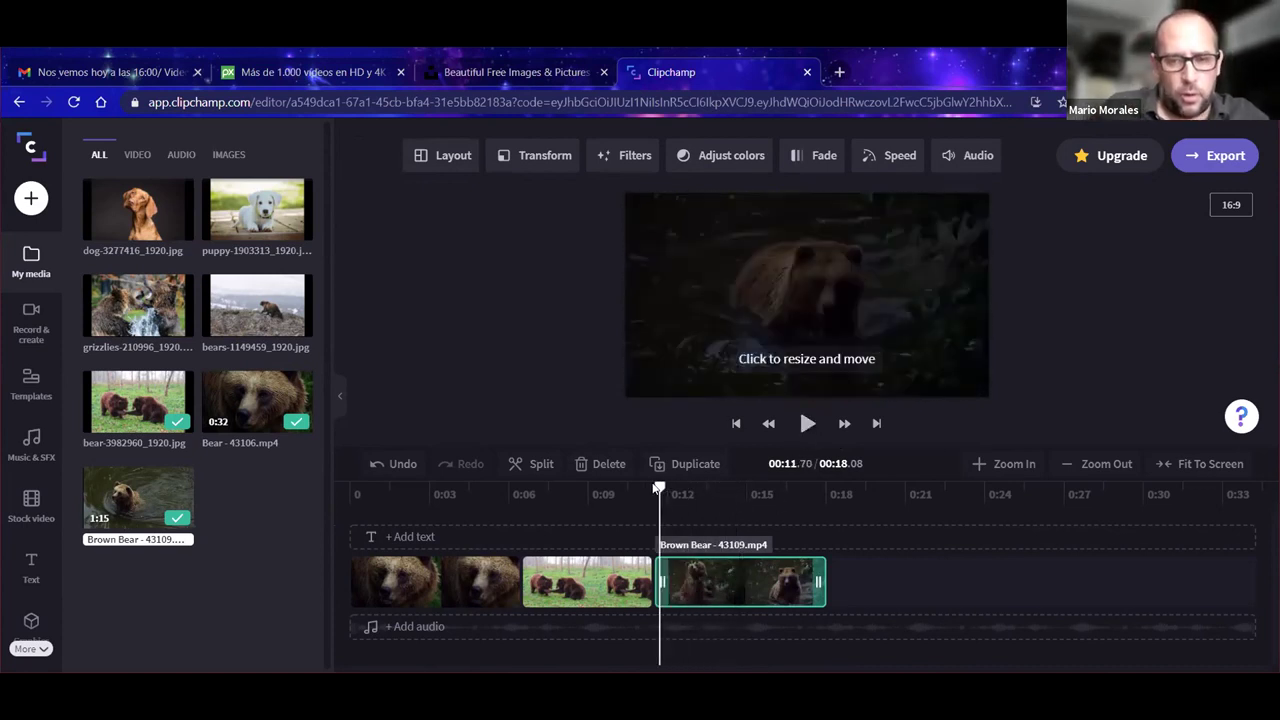
{"action": "left_click", "coordinate": [872, 160]}
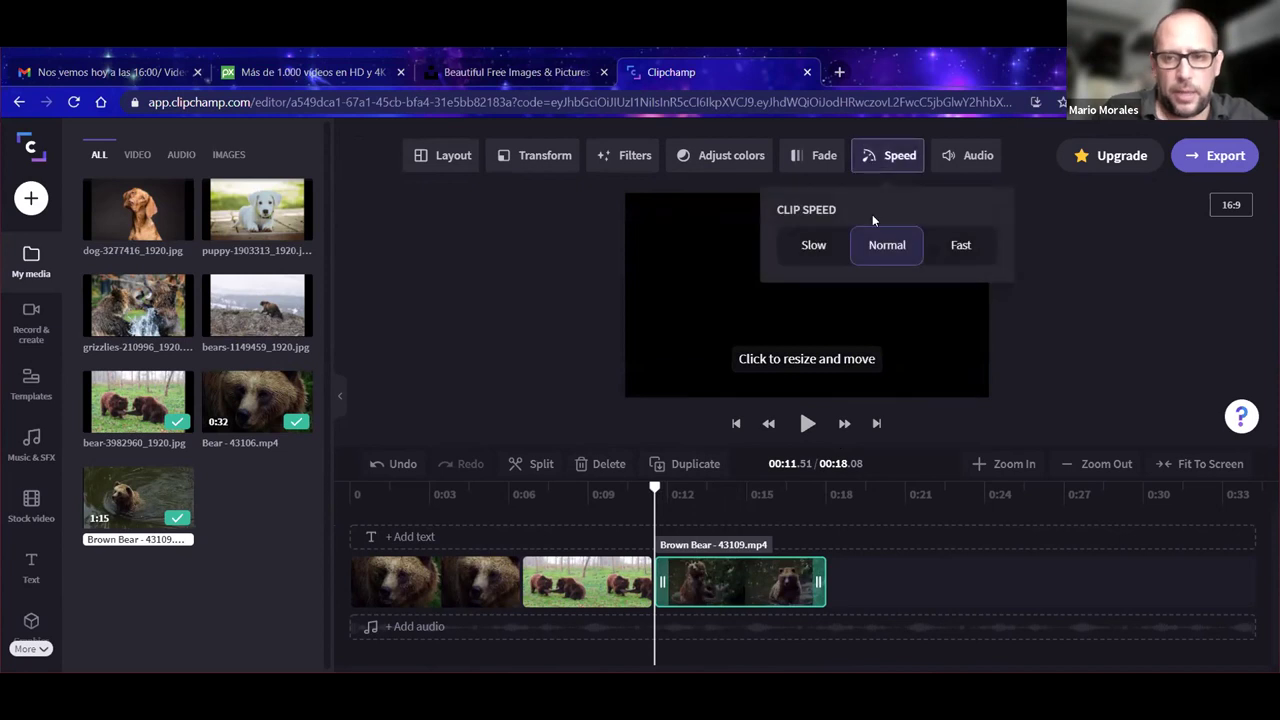
{"action": "left_click", "coordinate": [960, 245]}
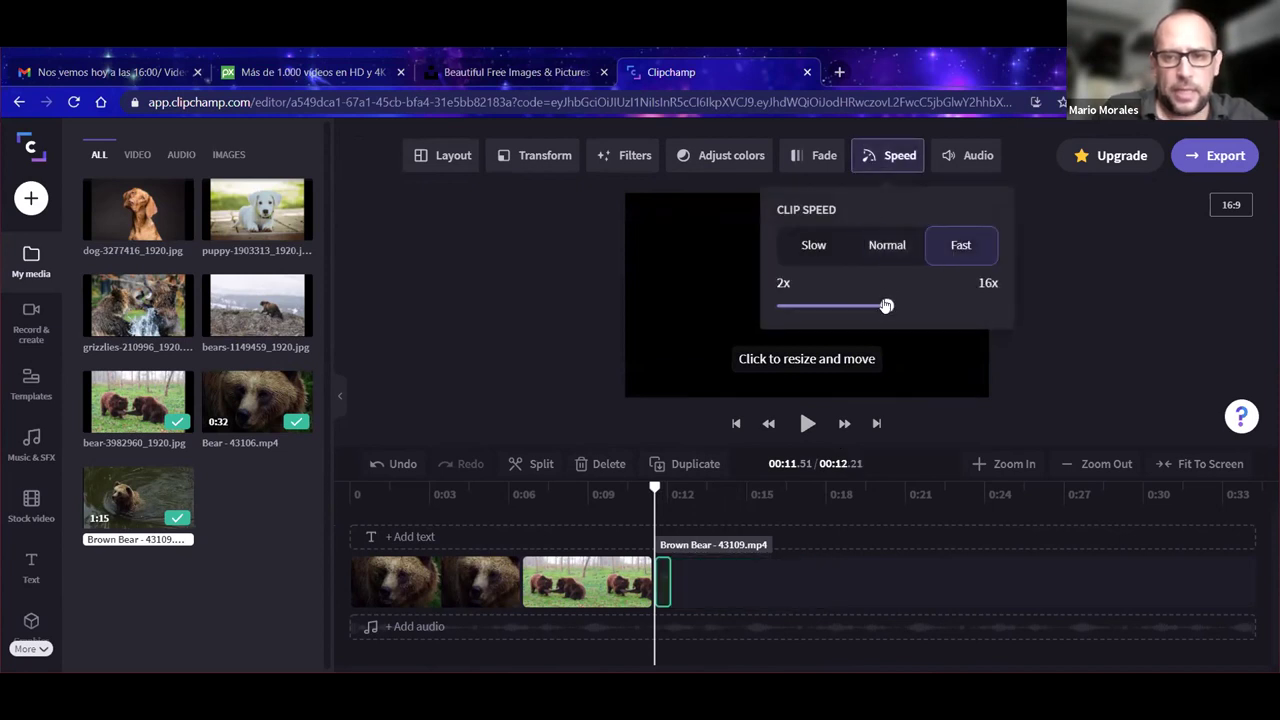
{"action": "left_click", "coordinate": [790, 305]}
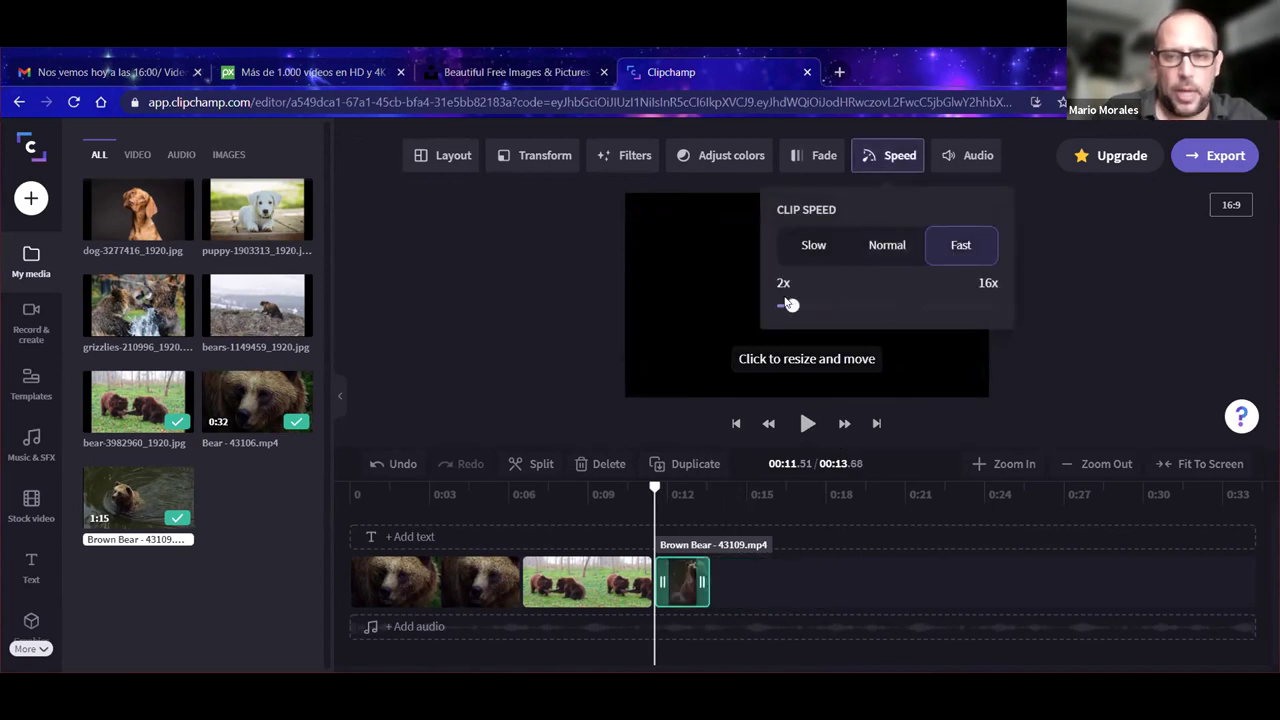
{"action": "left_click", "coordinate": [1053, 290]}
{"action": "left_click", "coordinate": [810, 428]}
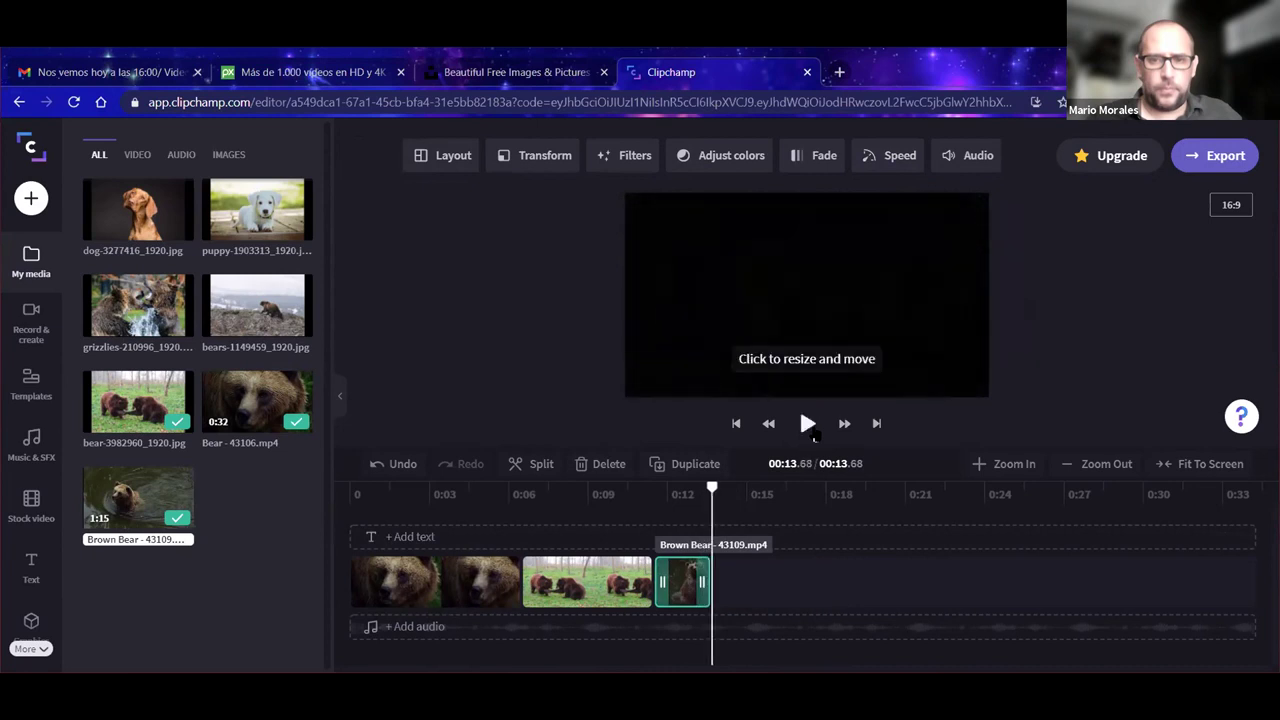
Step: Try the sped-up Brown Bear video with its end at 00:20.59 and at 00:14.07, playing each length
{"action": "left_click_drag", "start_coordinate": [704, 582], "coordinate": [891, 583]}
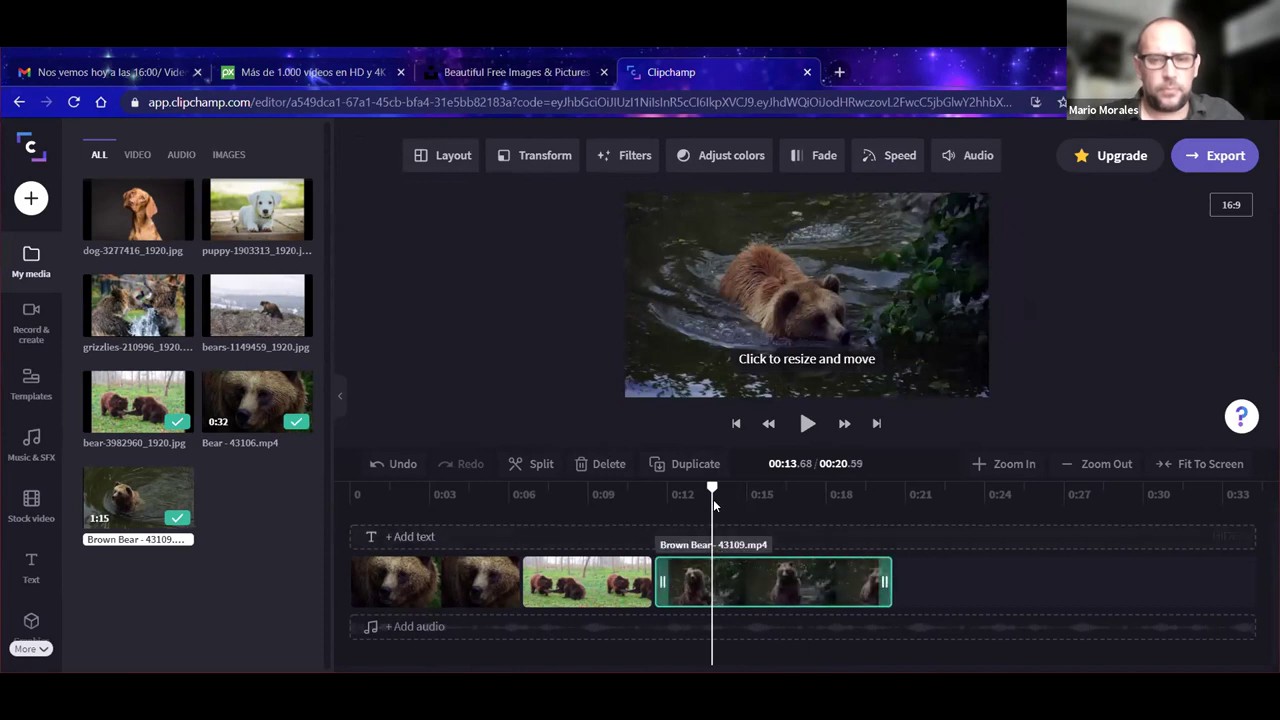
{"action": "left_click_drag", "start_coordinate": [713, 500], "coordinate": [655, 488]}
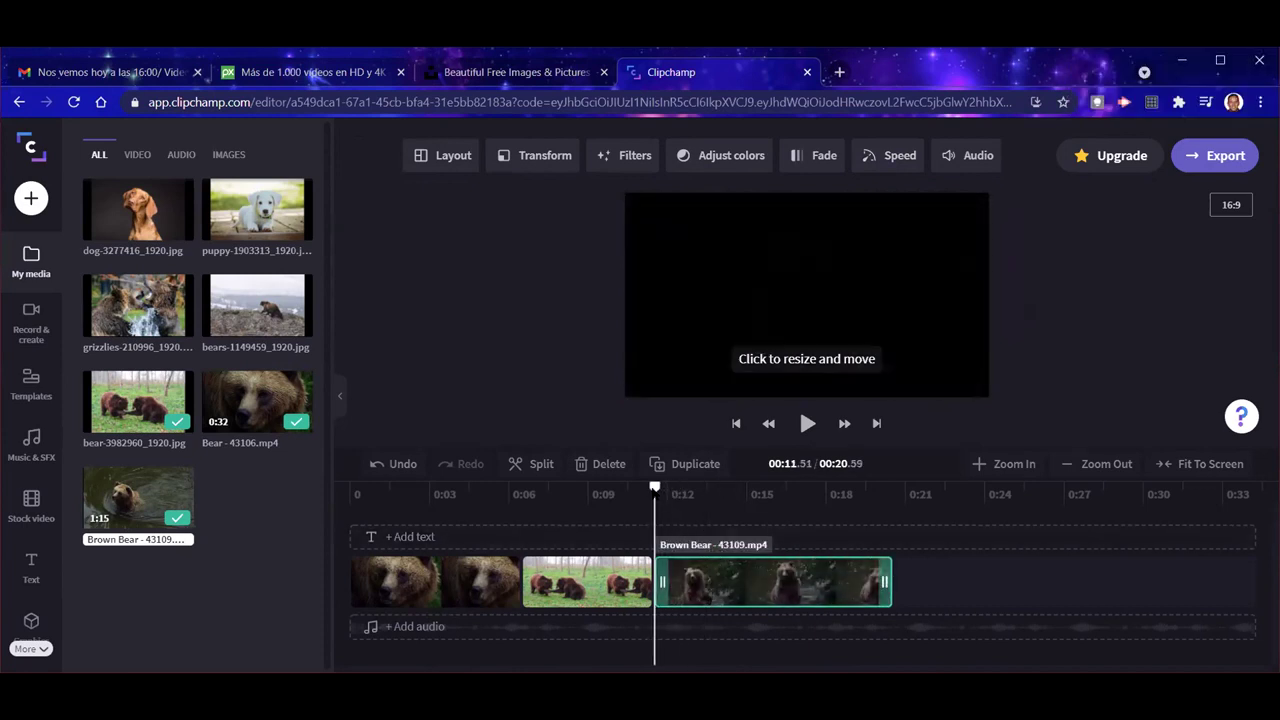
{"action": "left_click", "coordinate": [806, 424]}
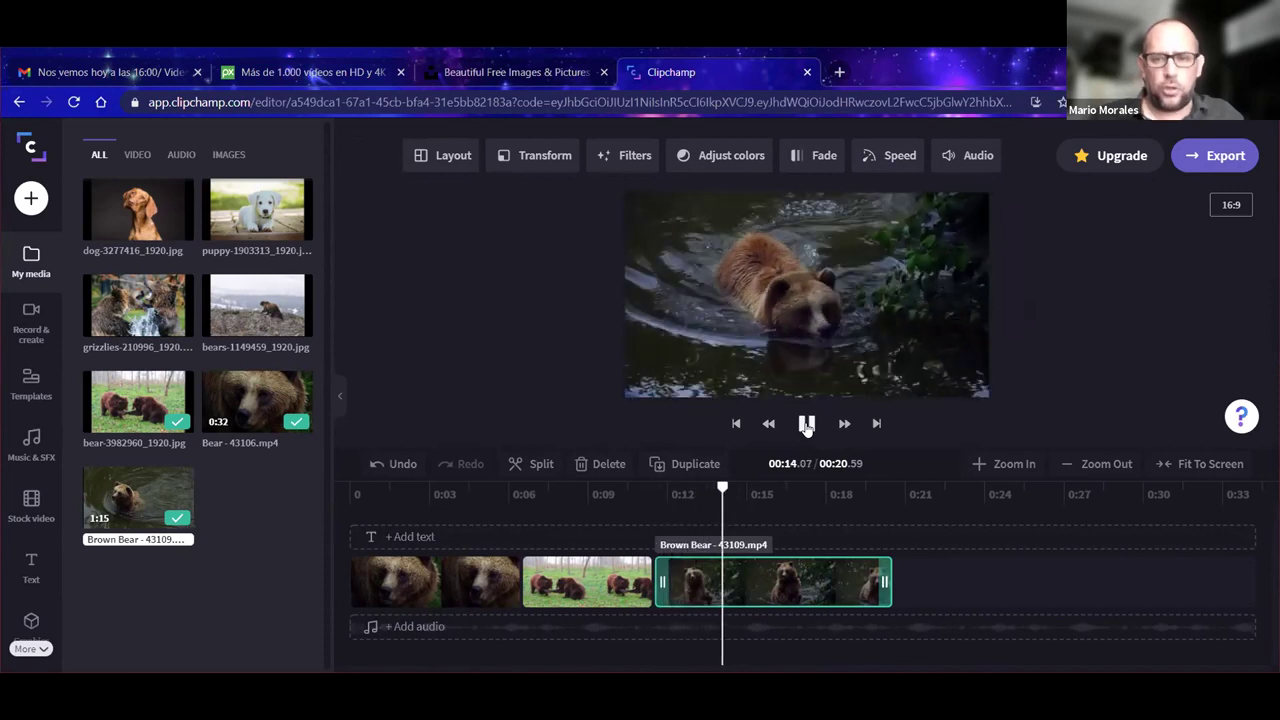
{"action": "left_click", "coordinate": [806, 424]}
{"action": "left_click_drag", "start_coordinate": [774, 488], "coordinate": [651, 490]}
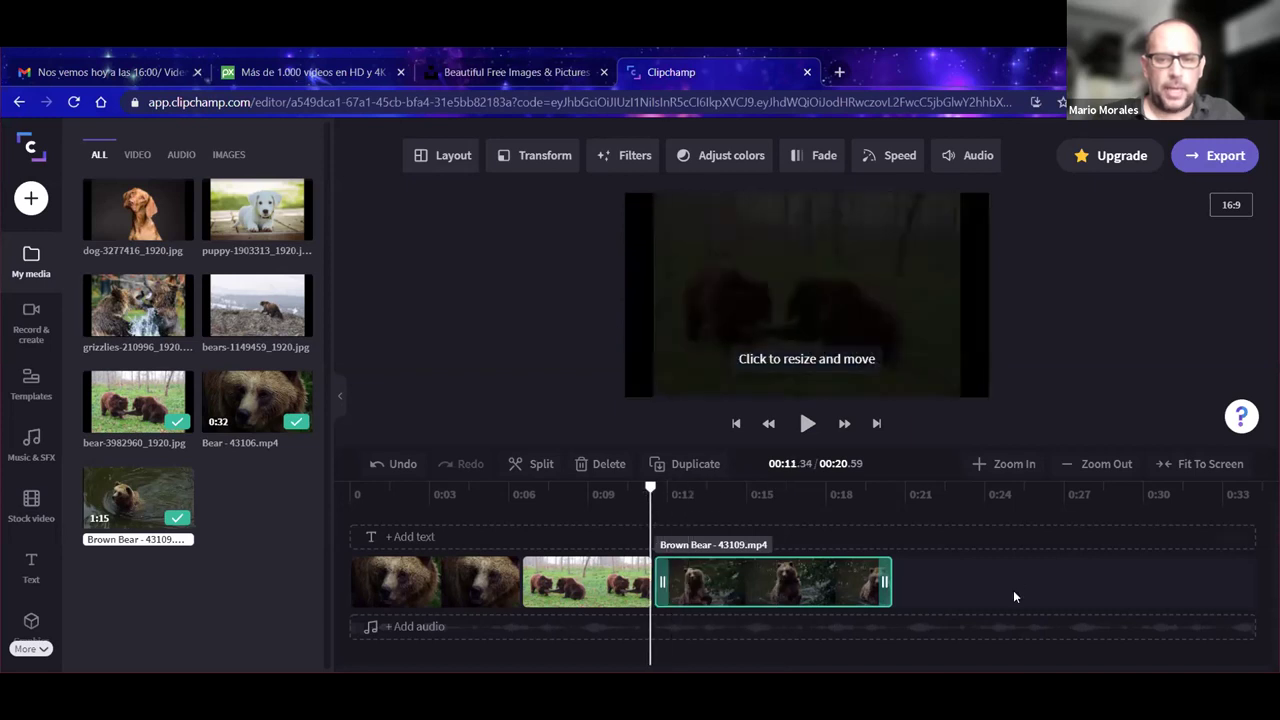
{"action": "left_click_drag", "start_coordinate": [885, 582], "coordinate": [719, 572]}
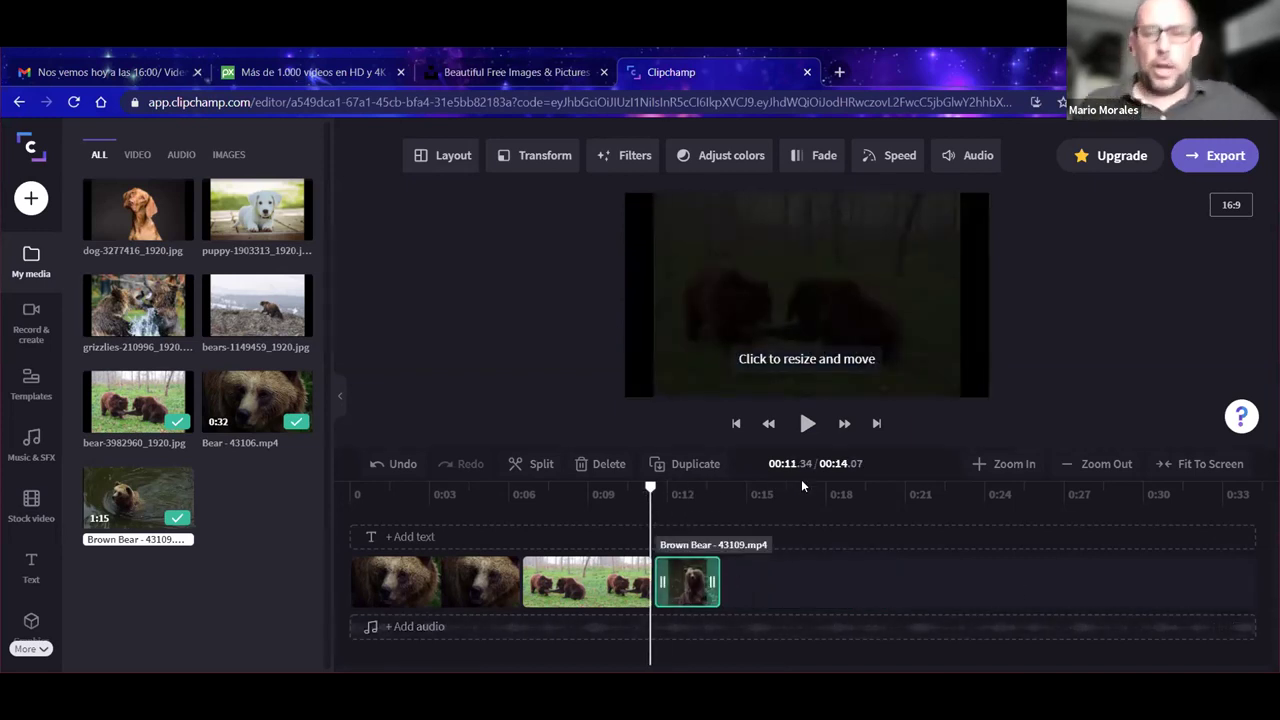
{"action": "left_click", "coordinate": [805, 428]}
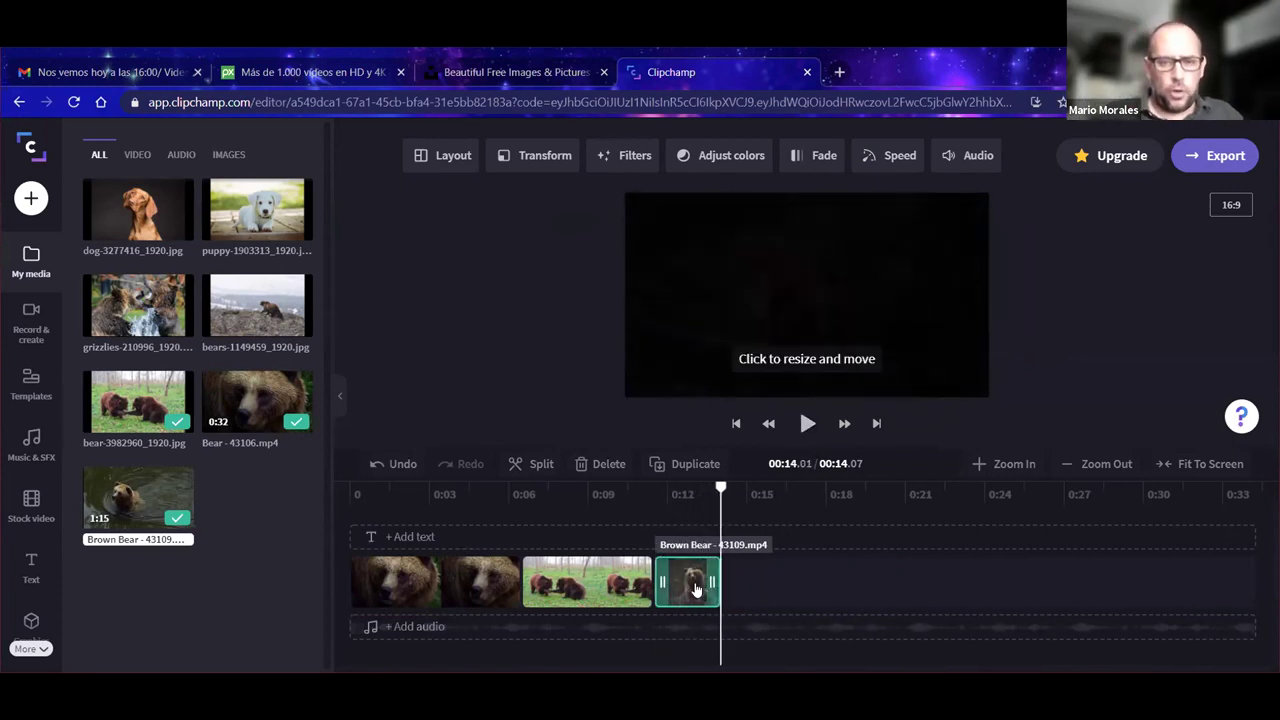
Step: Extend the end of the Brown Bear video to 00:18.12 and play it from its start
{"action": "left_click_drag", "start_coordinate": [716, 582], "coordinate": [822, 587]}
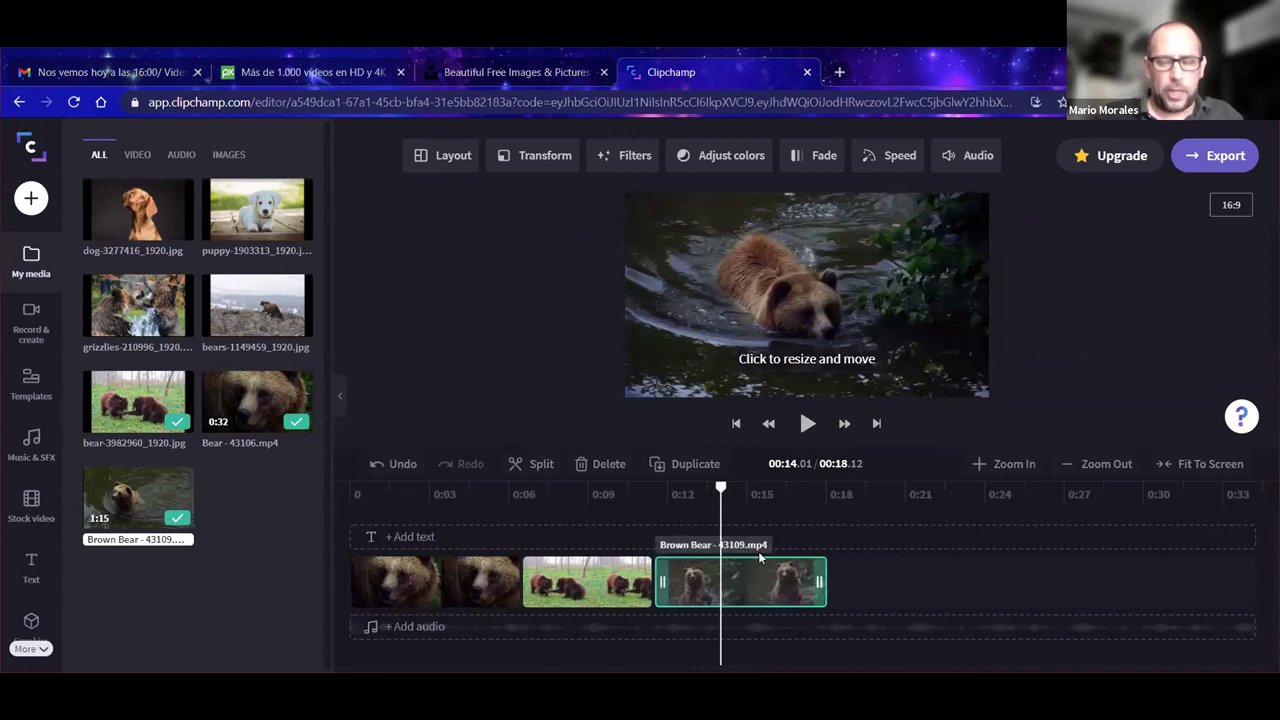
{"action": "left_click_drag", "start_coordinate": [727, 491], "coordinate": [655, 484]}
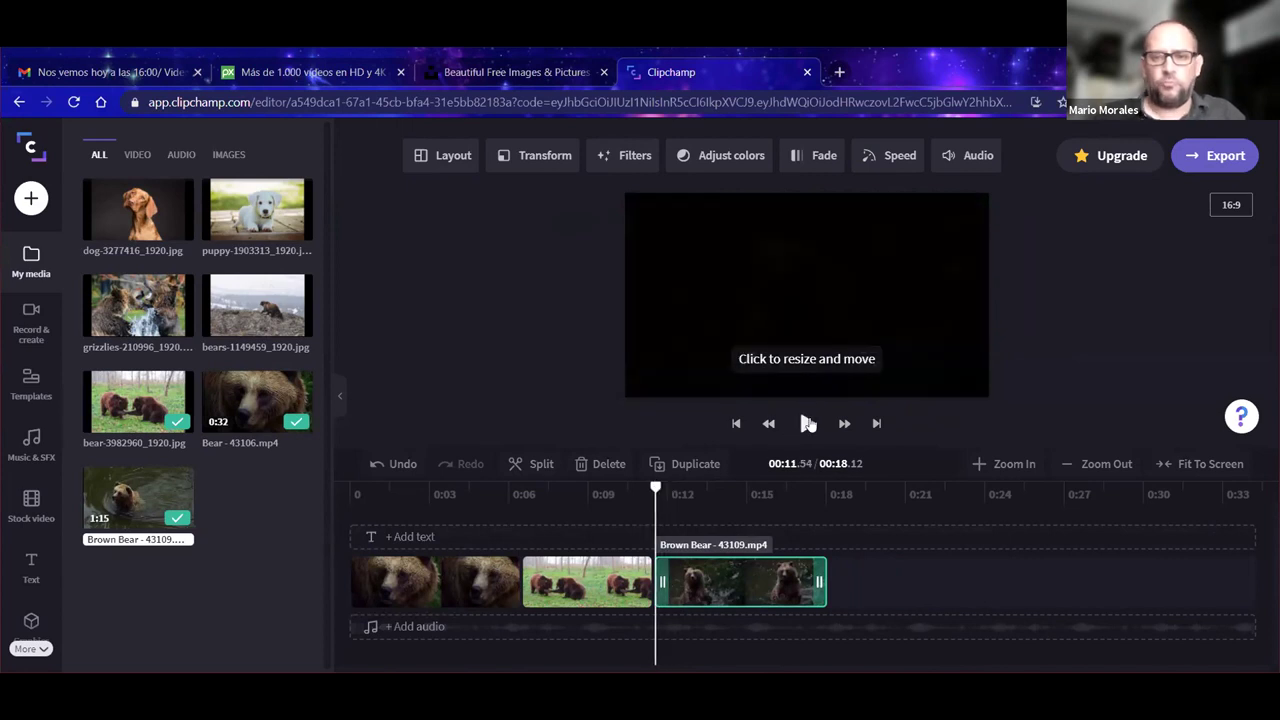
{"action": "left_click", "coordinate": [807, 424]}
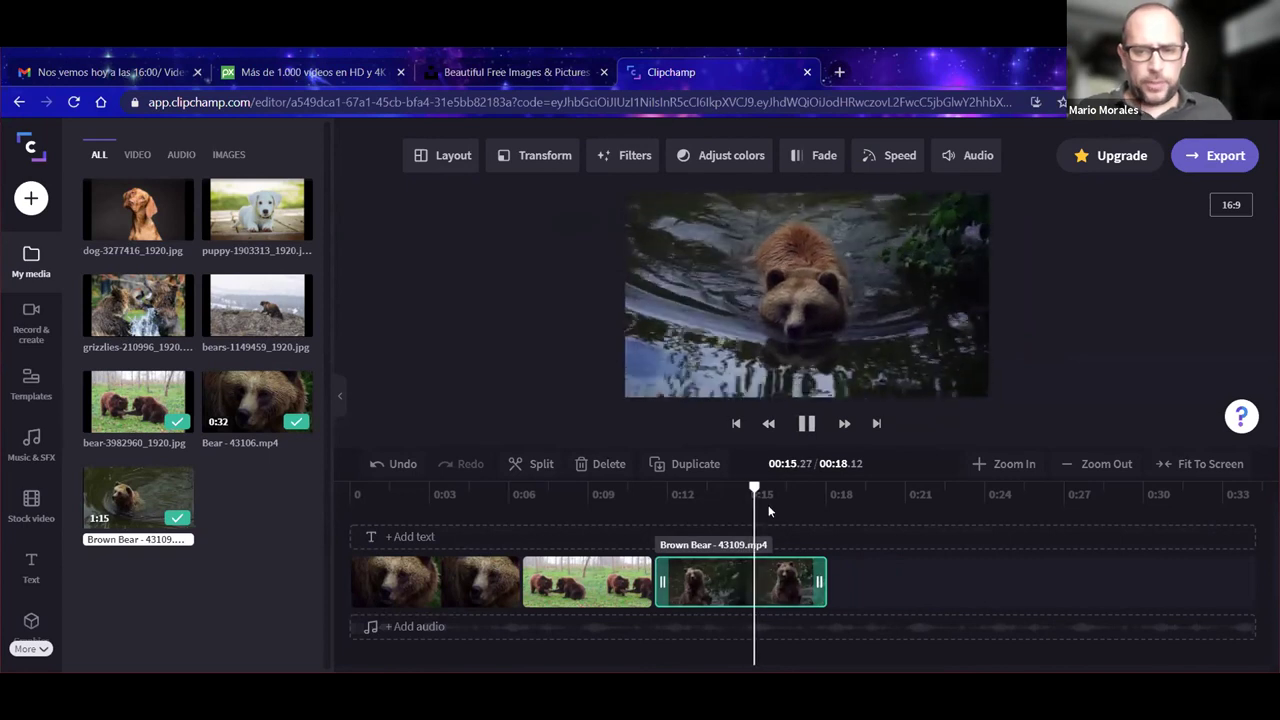
{"action": "key", "text": "space"}
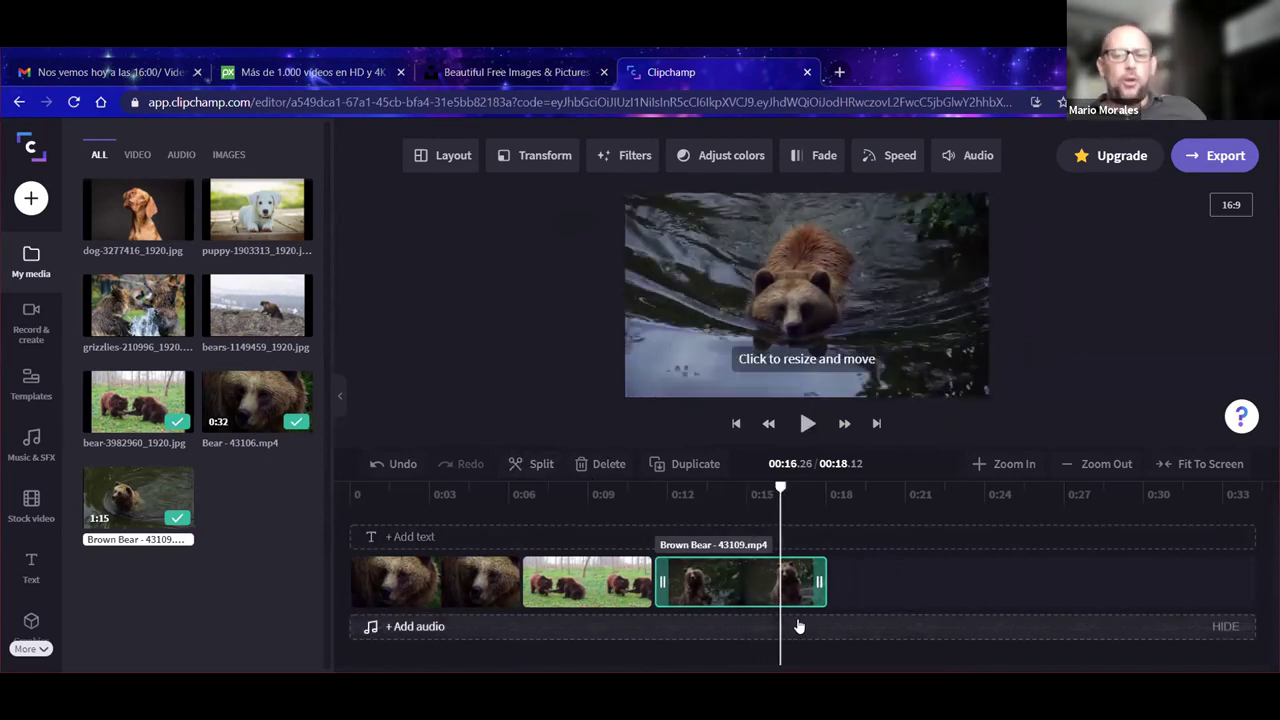
Step: Add the grizzlies-210996_1920.jpg image after the Brown Bear video and extend its end to 00:24.24
{"action": "left_click", "coordinate": [603, 589]}
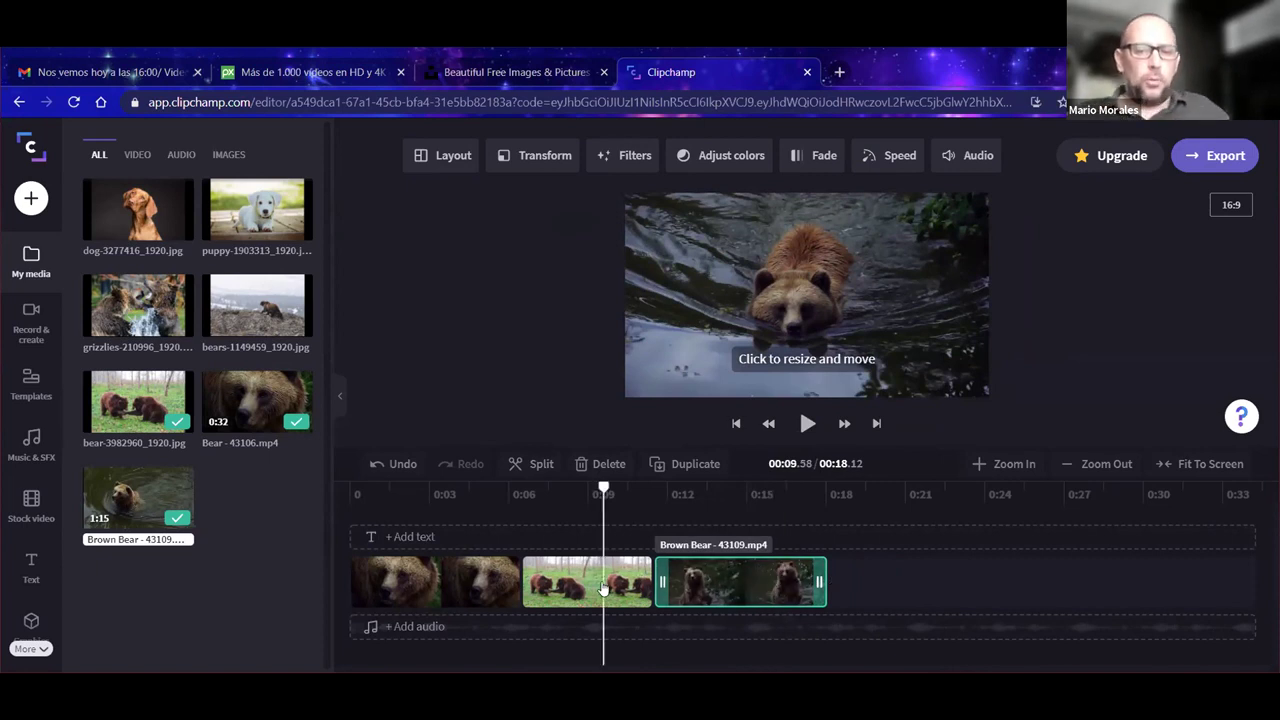
{"action": "left_click", "coordinate": [603, 589]}
{"action": "left_click", "coordinate": [876, 583]}
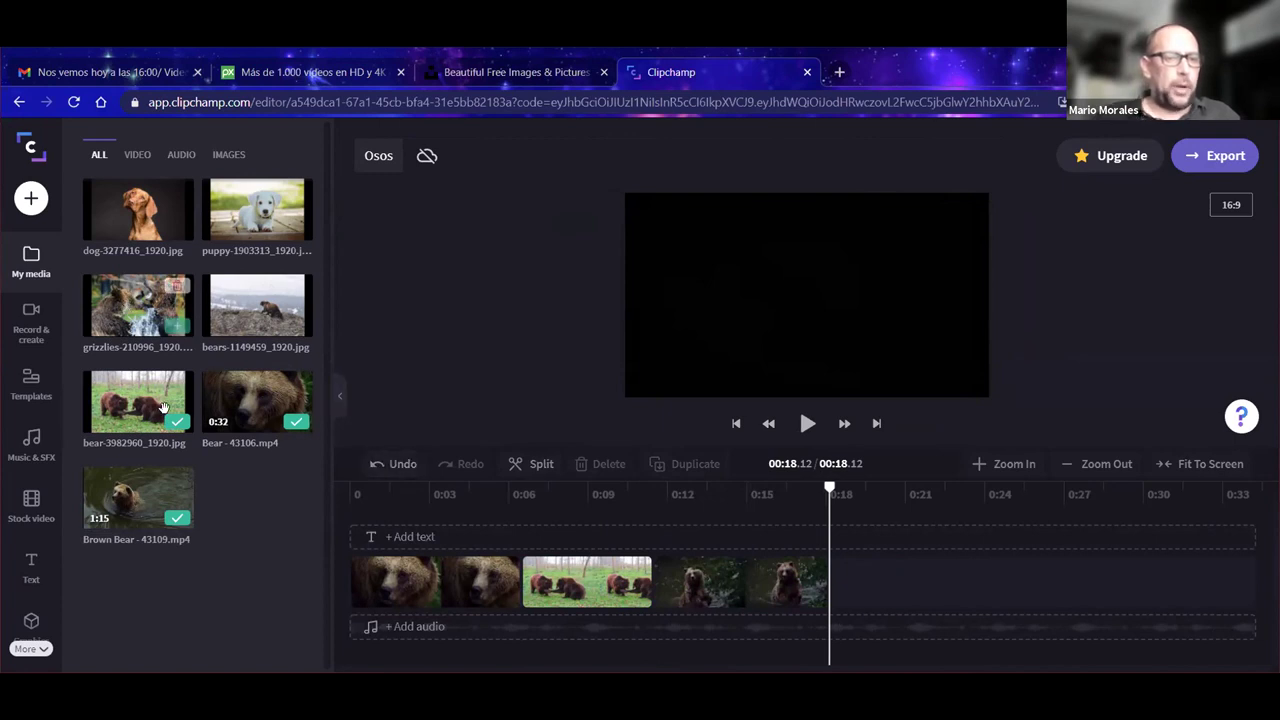
{"action": "left_click", "coordinate": [183, 329]}
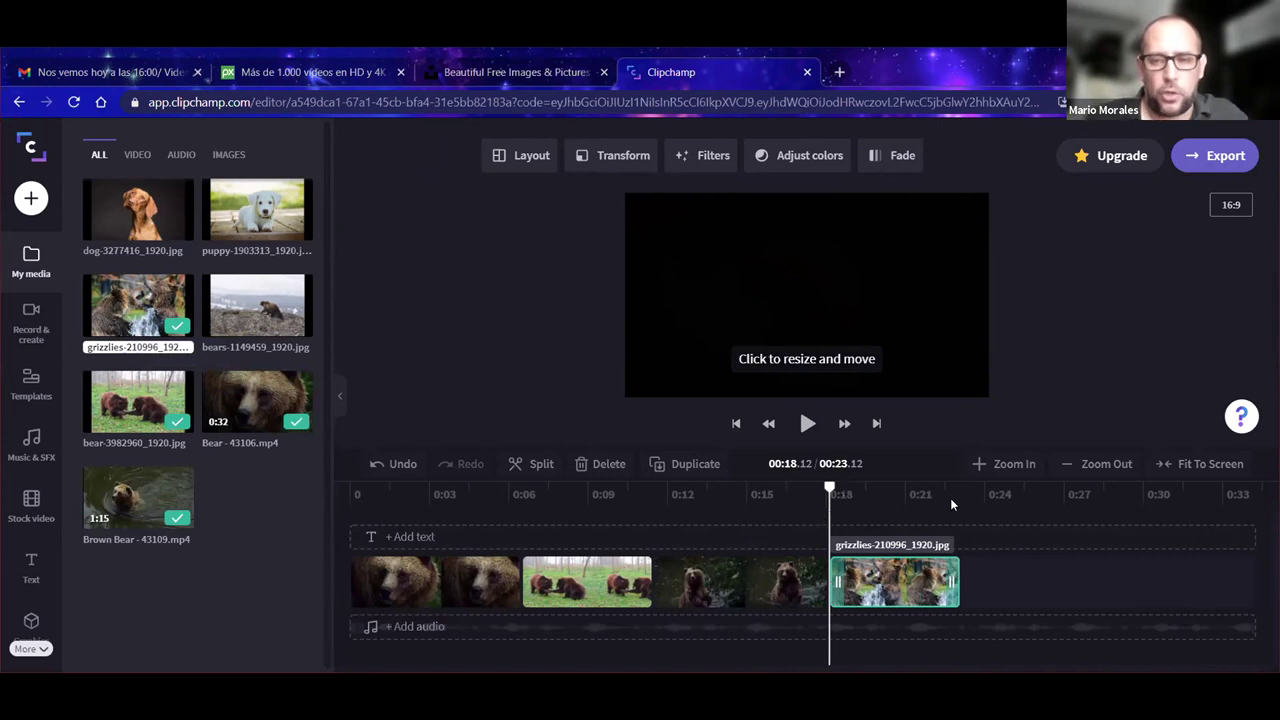
{"action": "left_click_drag", "start_coordinate": [957, 588], "coordinate": [990, 590]}
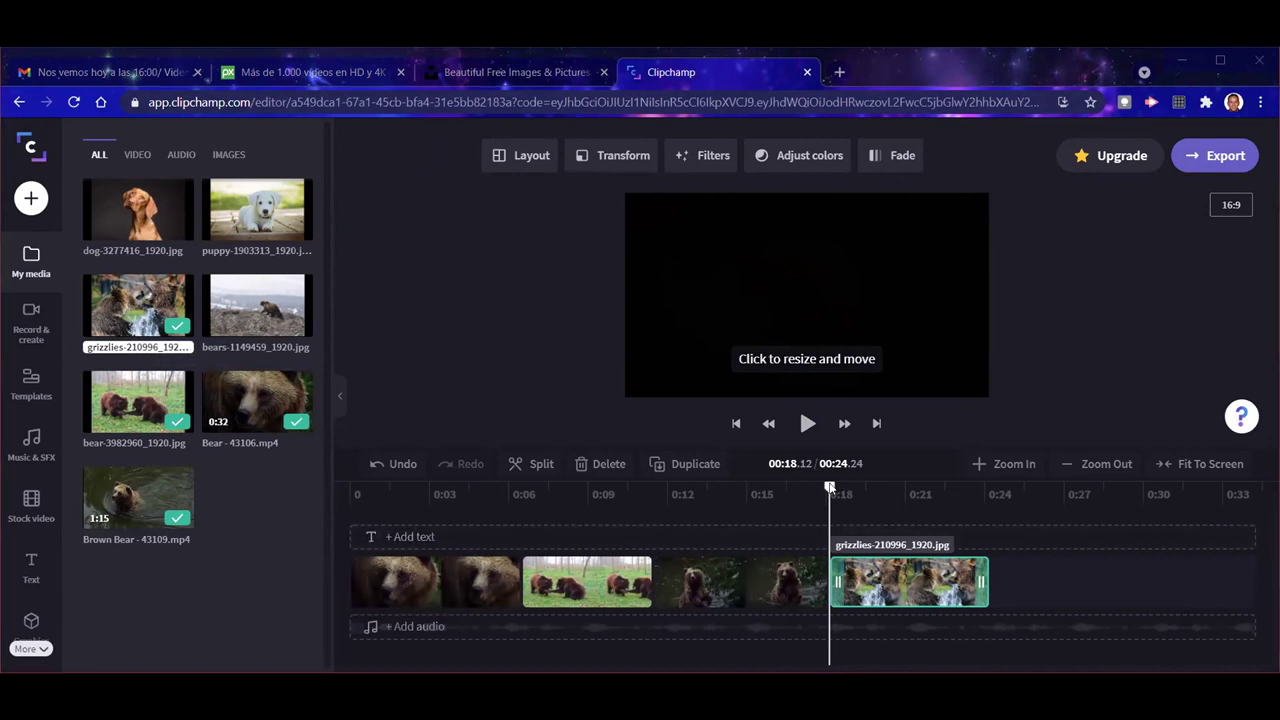
Step: Return the playhead to the project's start and look through the free and paid tracks in the music and sound effects library
{"action": "left_click_drag", "start_coordinate": [830, 488], "coordinate": [338, 517]}
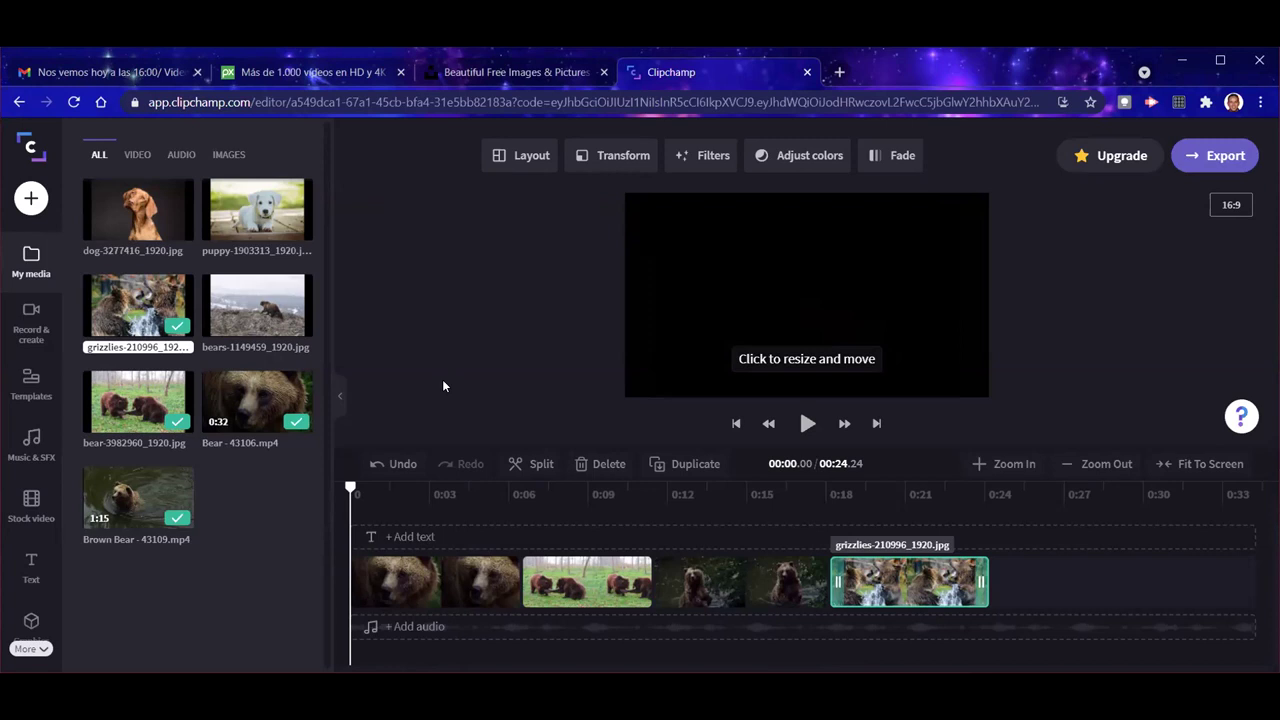
{"action": "left_click", "coordinate": [31, 441]}
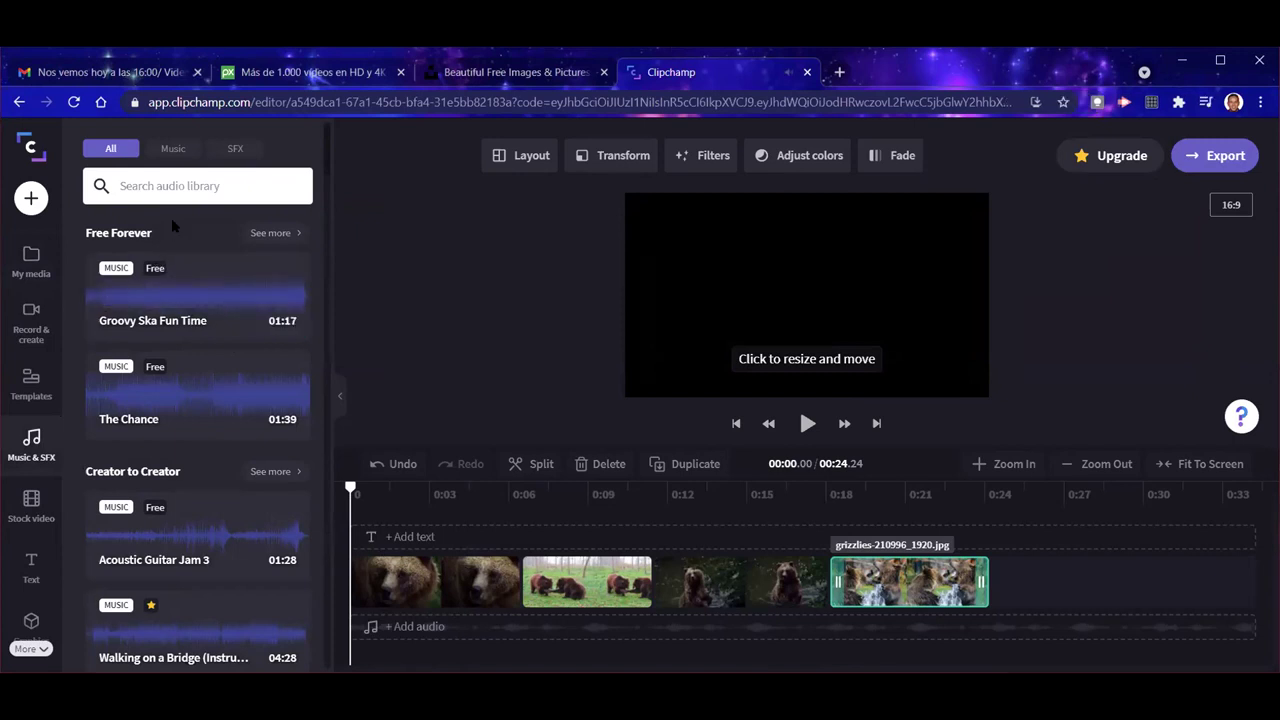
{"action": "mouse_move", "coordinate": [203, 296]}
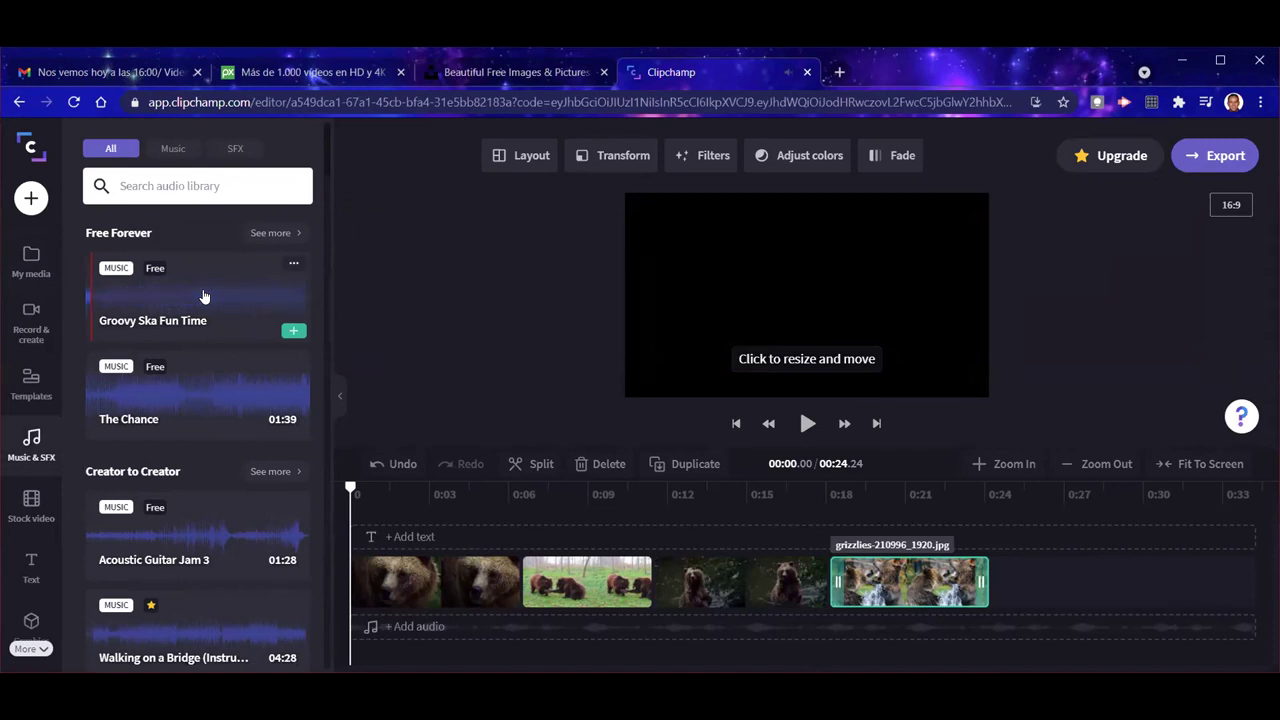
{"action": "mouse_move", "coordinate": [220, 375]}
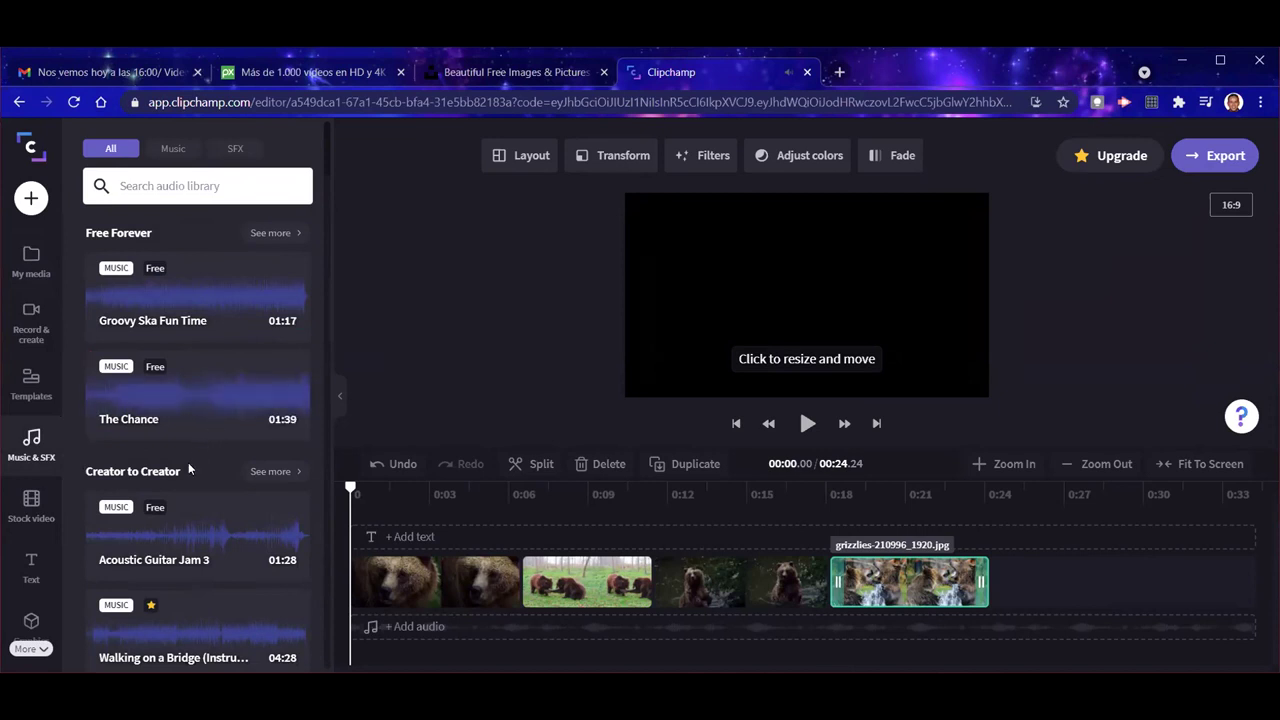
{"action": "scroll", "coordinate": [188, 462], "scroll_direction": "down", "scroll_amount": 2}
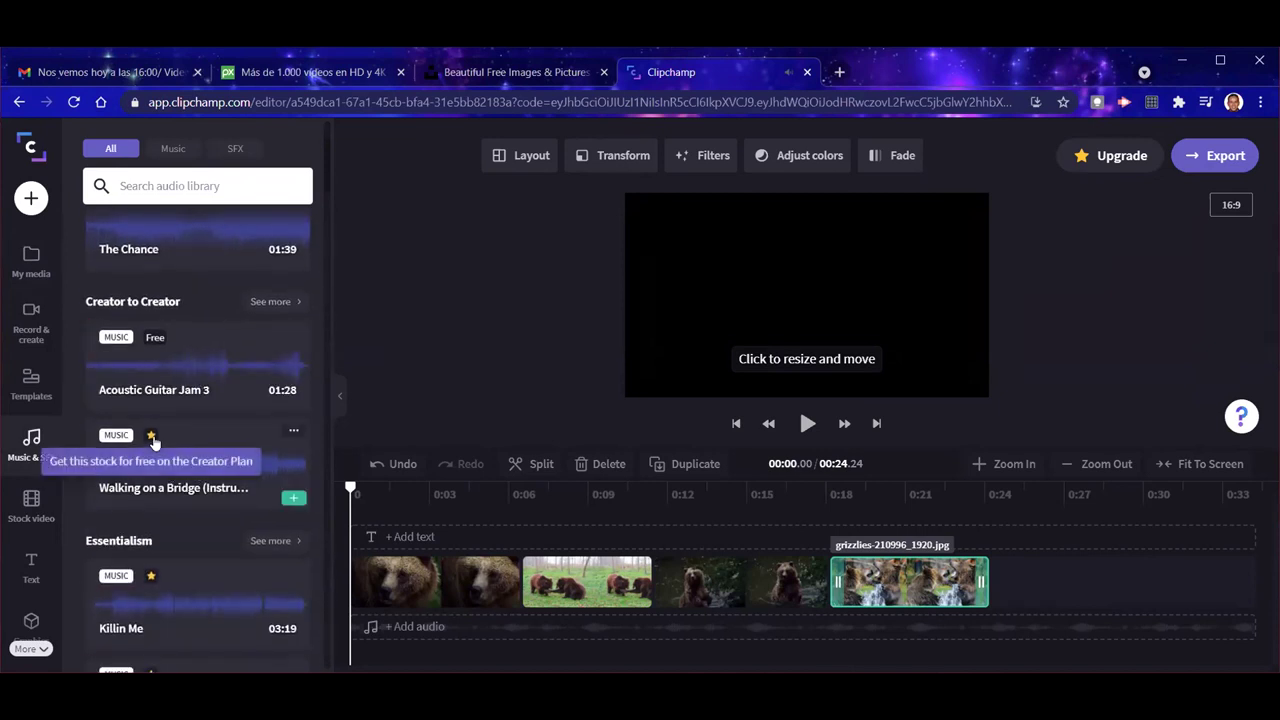
{"action": "scroll", "coordinate": [150, 420], "scroll_direction": "up", "scroll_amount": 2}
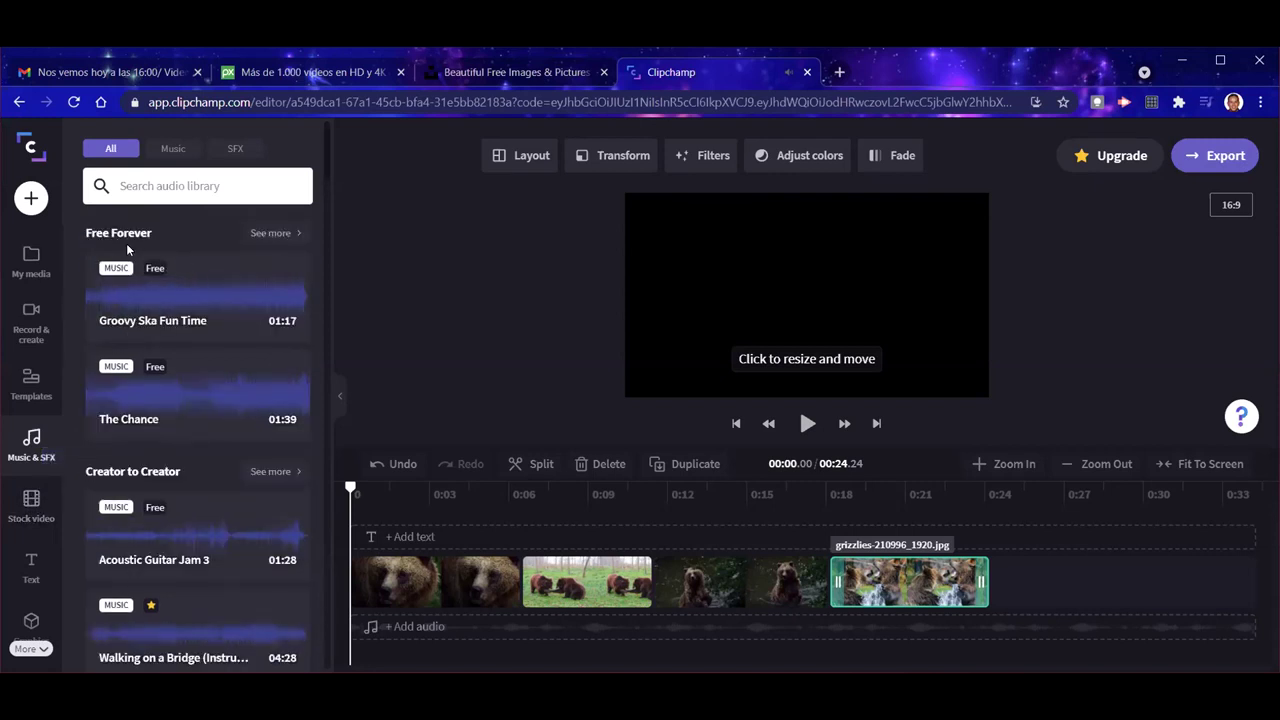
Step: Open the full Free Forever category of the audio library and look through its free music and sound effects
{"action": "left_click", "coordinate": [276, 233]}
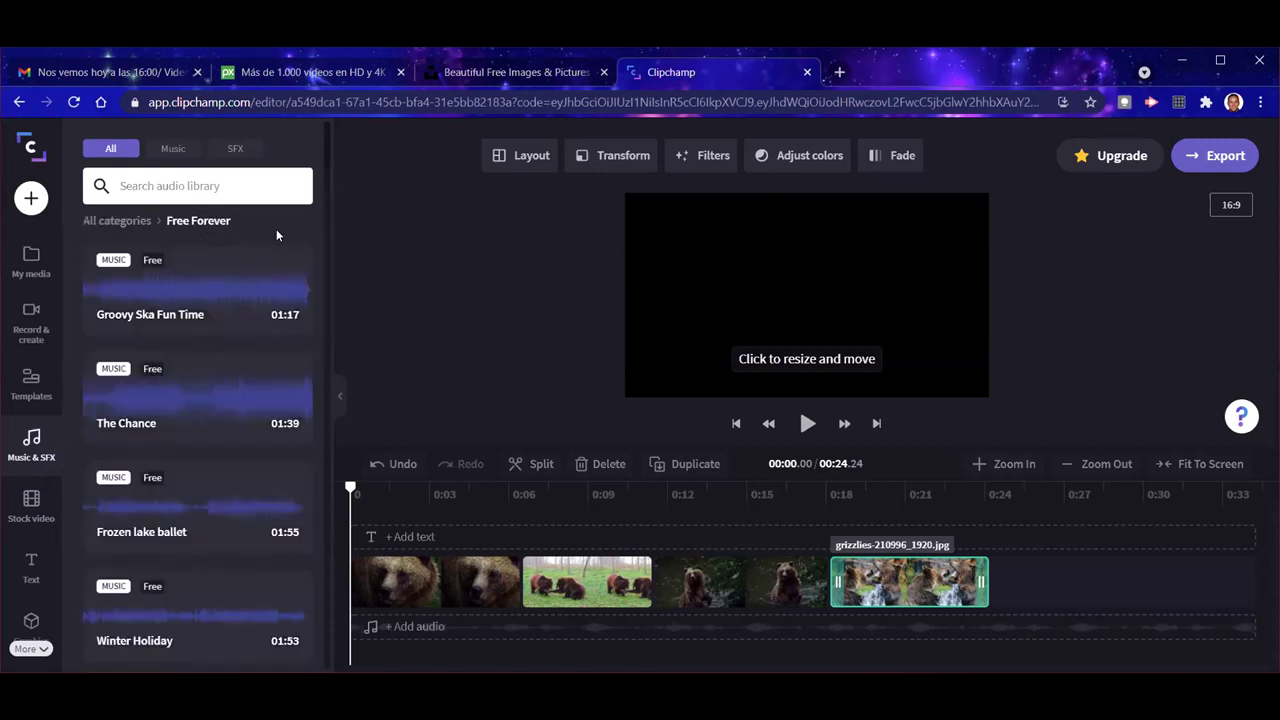
{"action": "scroll", "coordinate": [176, 481], "scroll_direction": "down", "scroll_amount": 1}
{"action": "scroll", "coordinate": [176, 481], "scroll_direction": "down", "scroll_amount": 15}
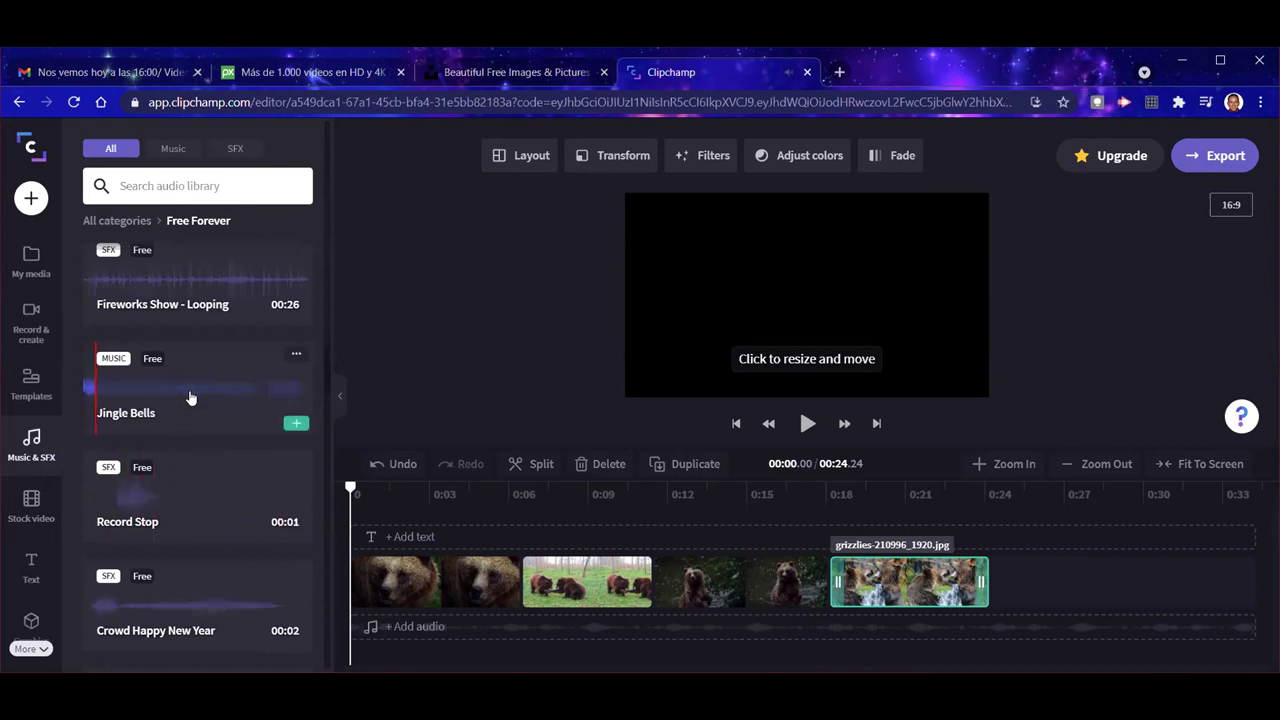
{"action": "scroll", "coordinate": [190, 397], "scroll_direction": "up", "scroll_amount": 2}
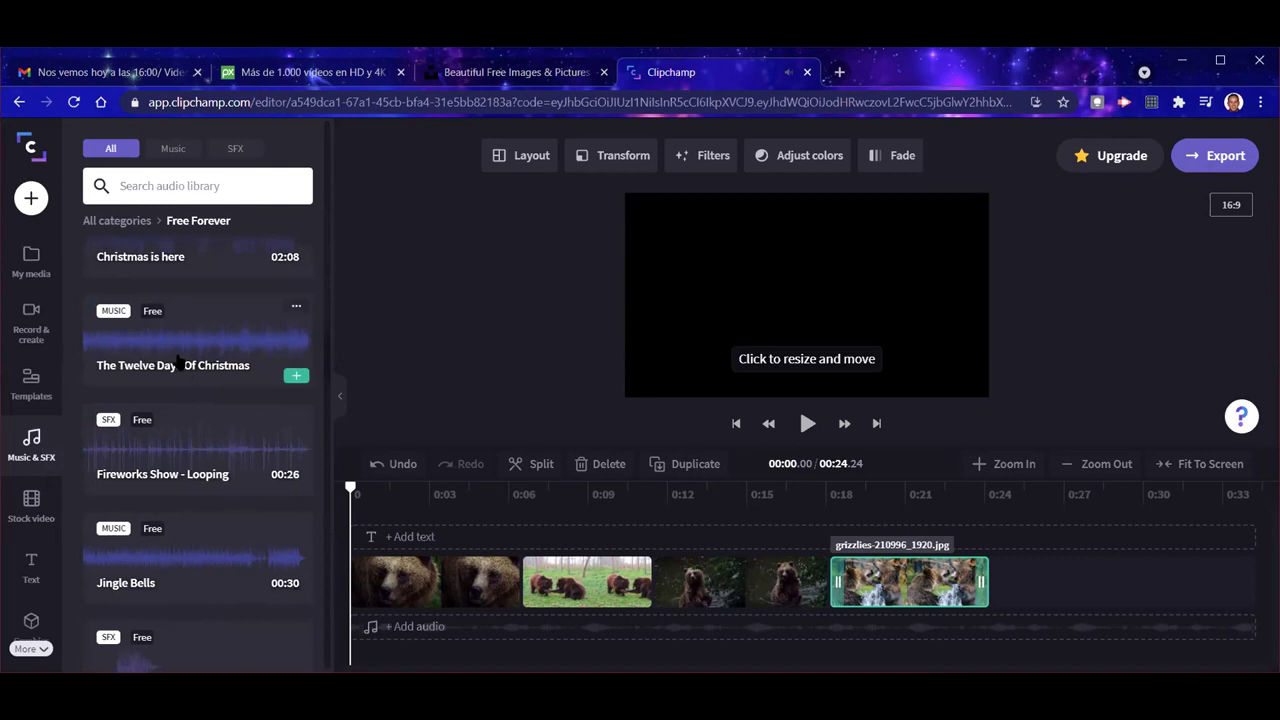
{"action": "scroll", "coordinate": [181, 343], "scroll_direction": "down", "scroll_amount": 3}
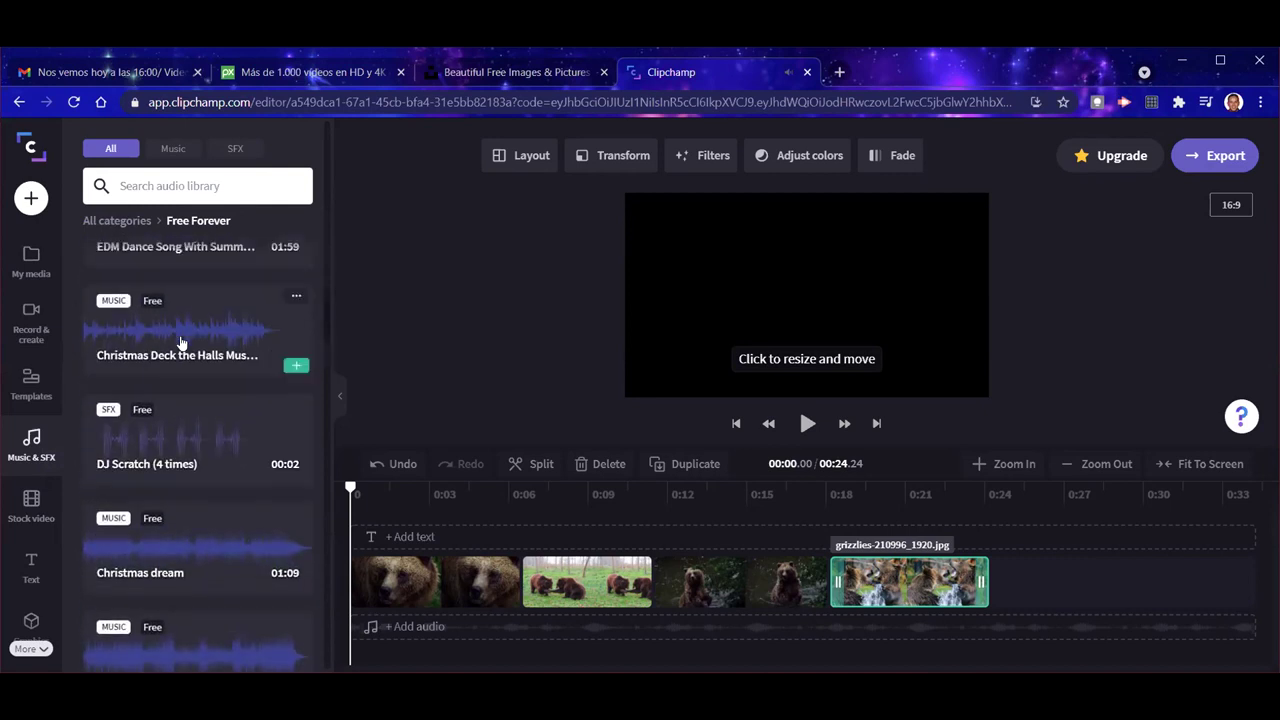
{"action": "scroll", "coordinate": [190, 350], "scroll_direction": "up", "scroll_amount": 5}
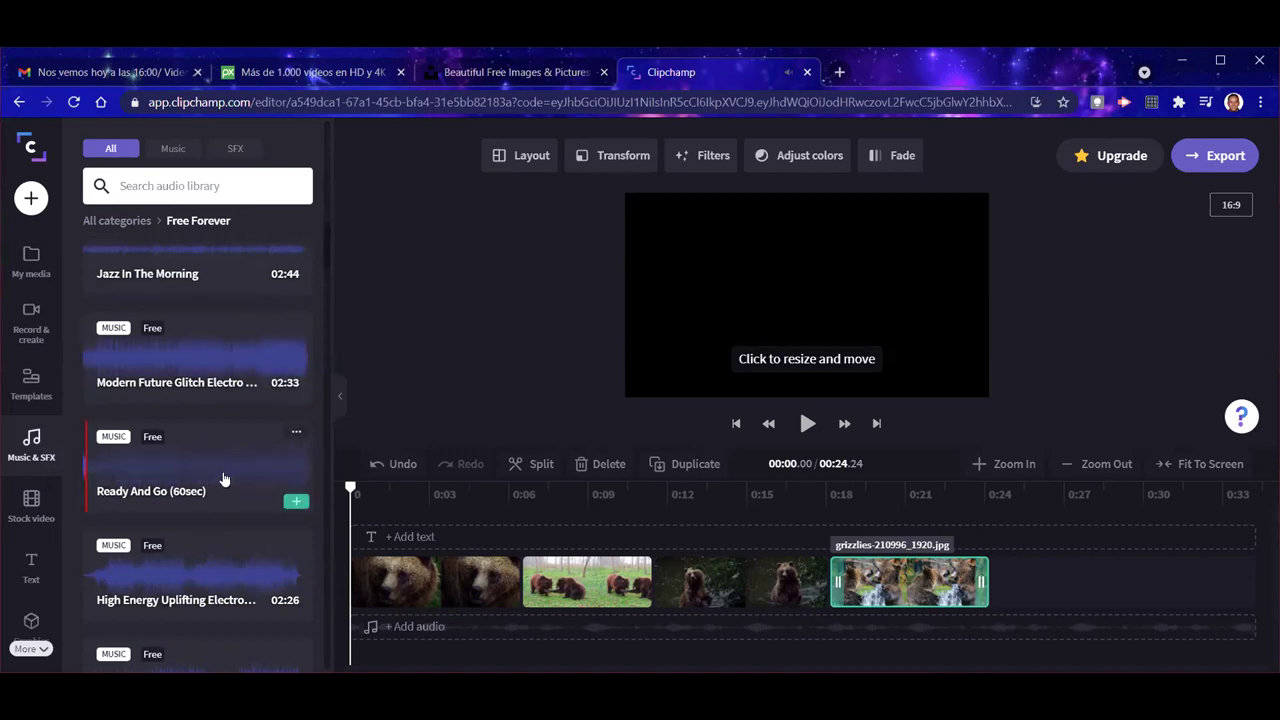
{"action": "scroll", "coordinate": [224, 480], "scroll_direction": "up", "scroll_amount": 2}
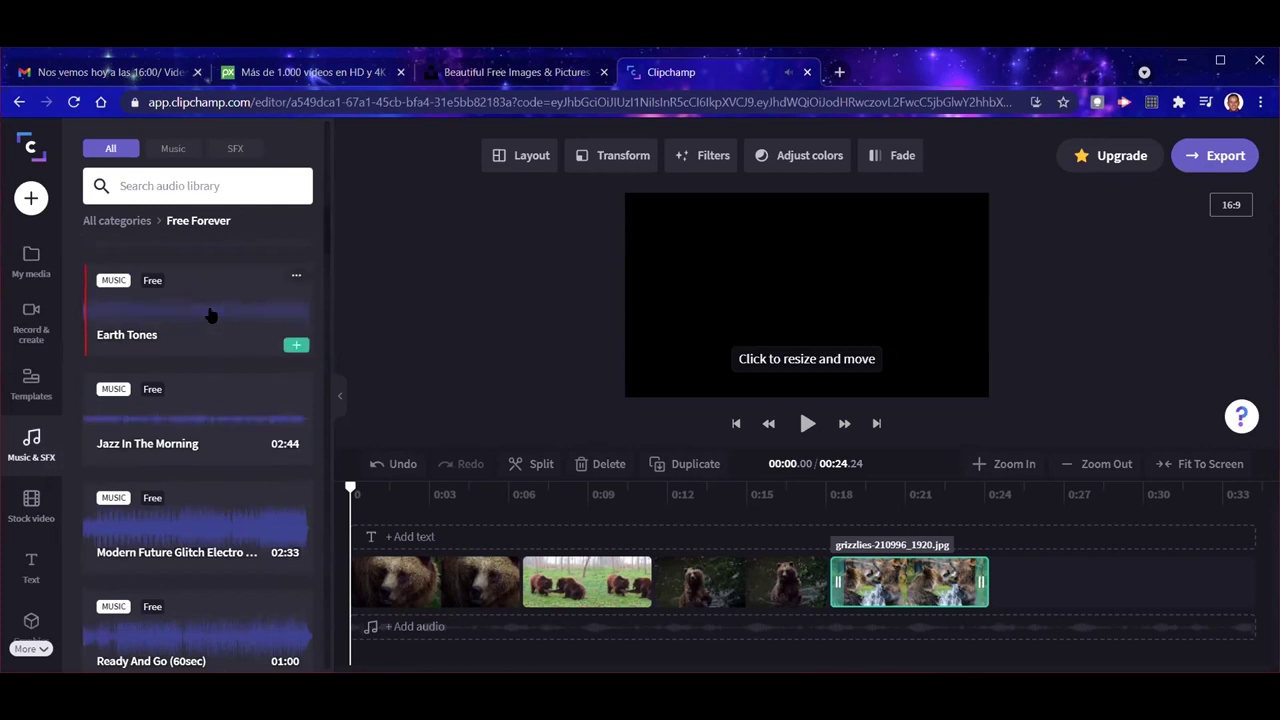
{"action": "scroll", "coordinate": [211, 315], "scroll_direction": "up", "scroll_amount": 9}
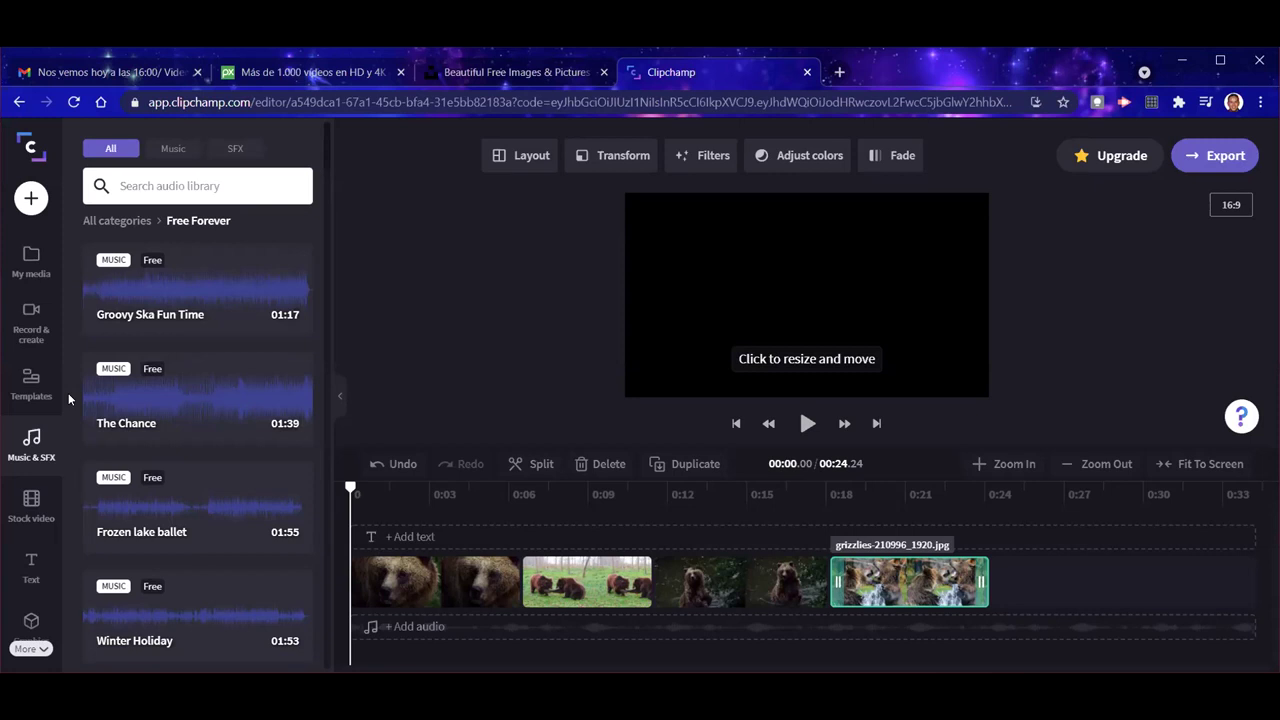
Step: Preview the free track The Chance and add it to the timeline
{"action": "mouse_move", "coordinate": [188, 404]}
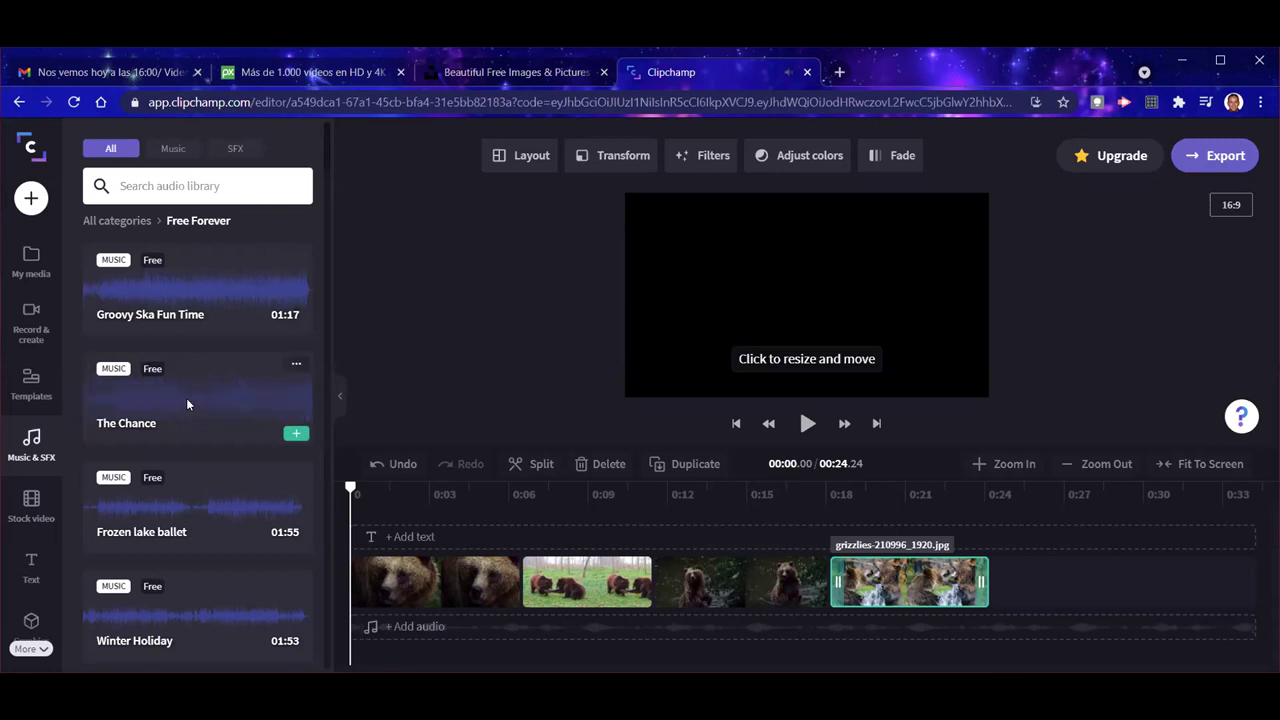
{"action": "left_click", "coordinate": [187, 402]}
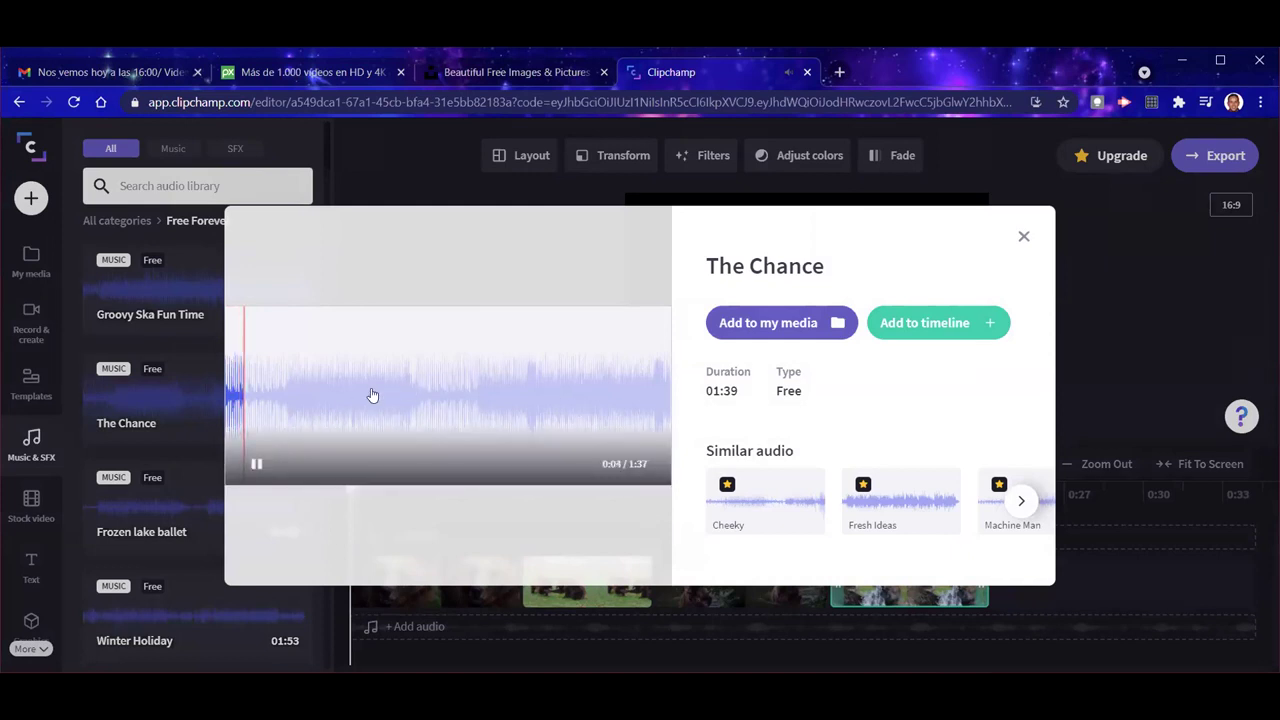
{"action": "left_click", "coordinate": [256, 463]}
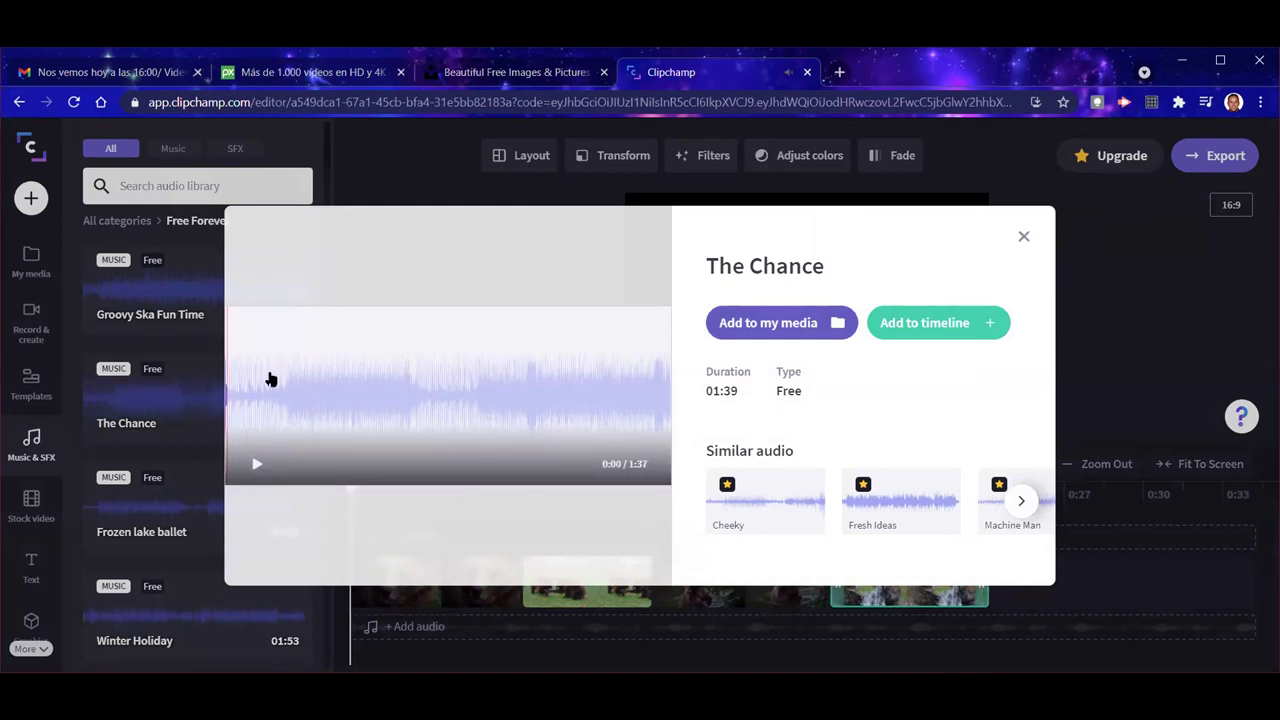
{"action": "left_click", "coordinate": [256, 463]}
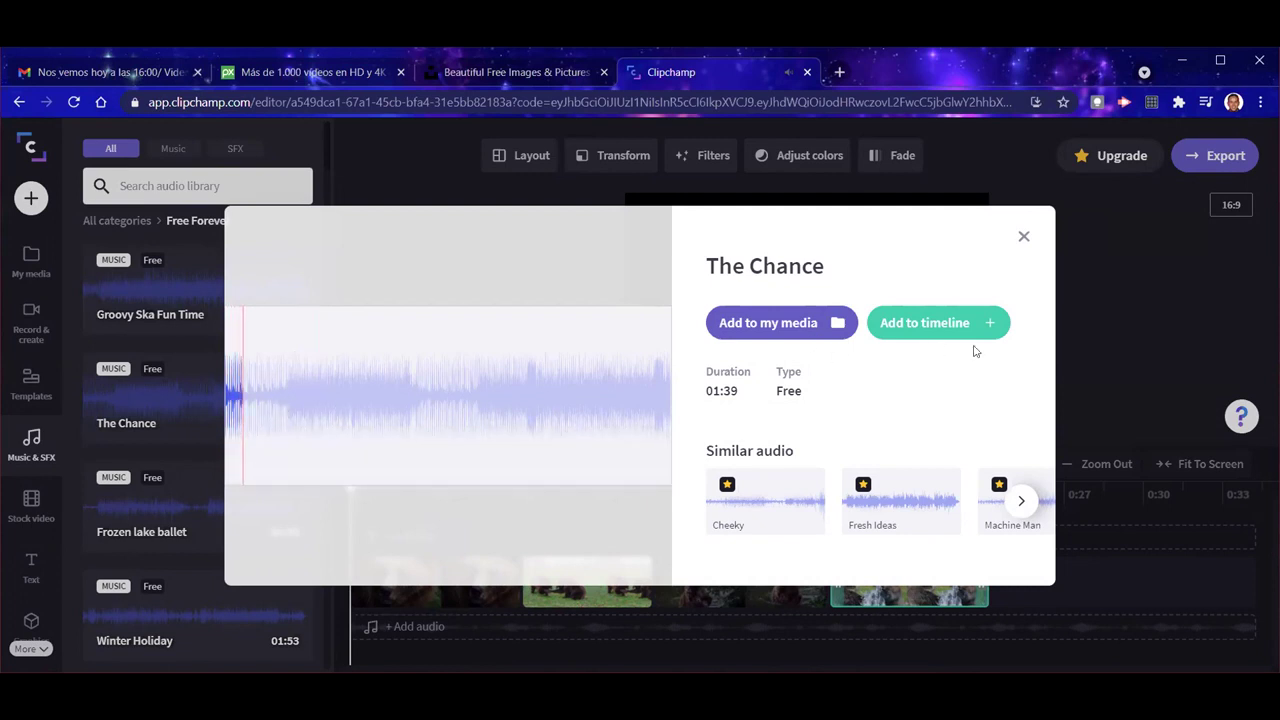
{"action": "left_click", "coordinate": [1024, 237]}
{"action": "mouse_move", "coordinate": [234, 374]}
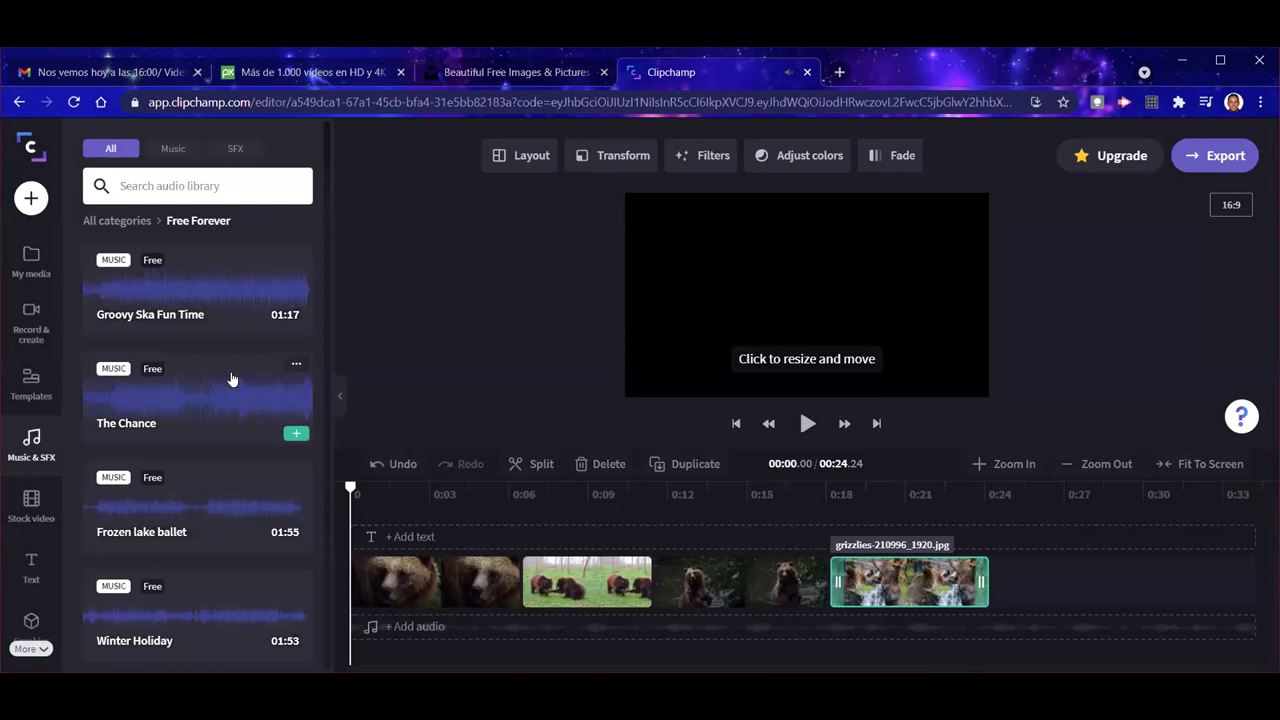
{"action": "left_click", "coordinate": [295, 436]}
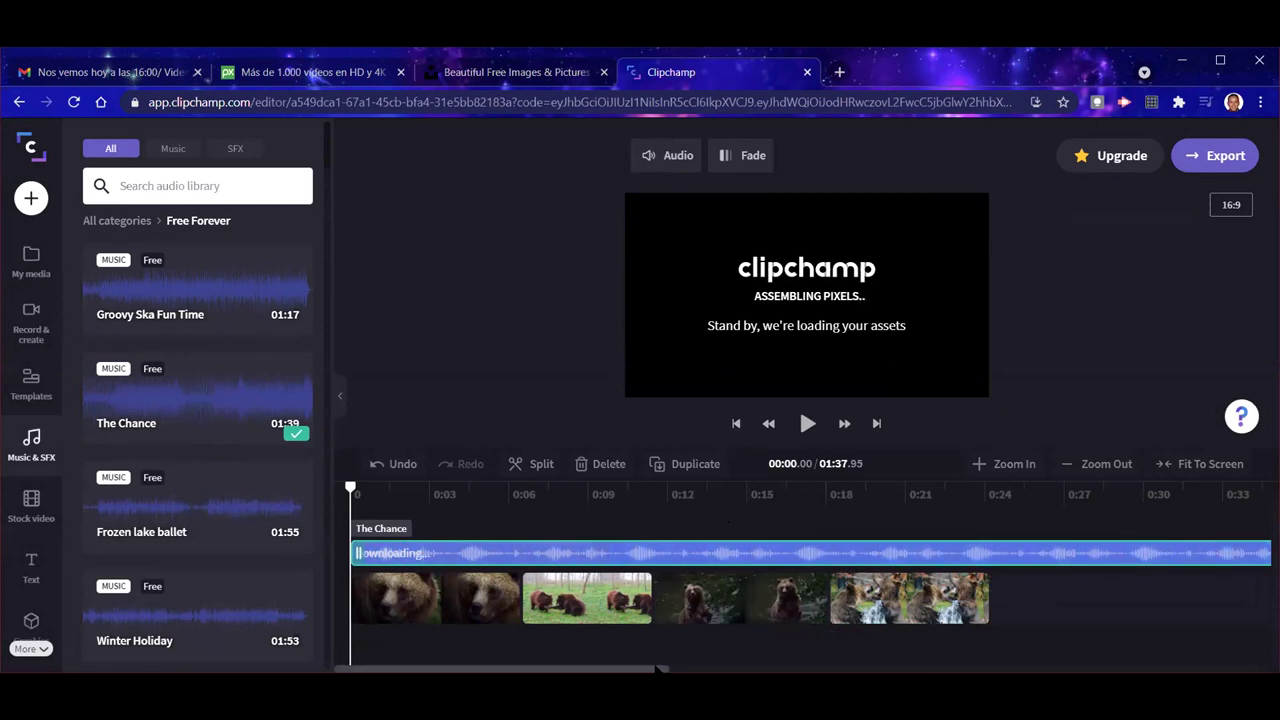
Step: Trim the end of The Chance audio track to 00:24.24, level with the end of the grizzlies image
{"action": "scroll", "coordinate": [658, 668], "scroll_direction": "right", "scroll_amount": 1}
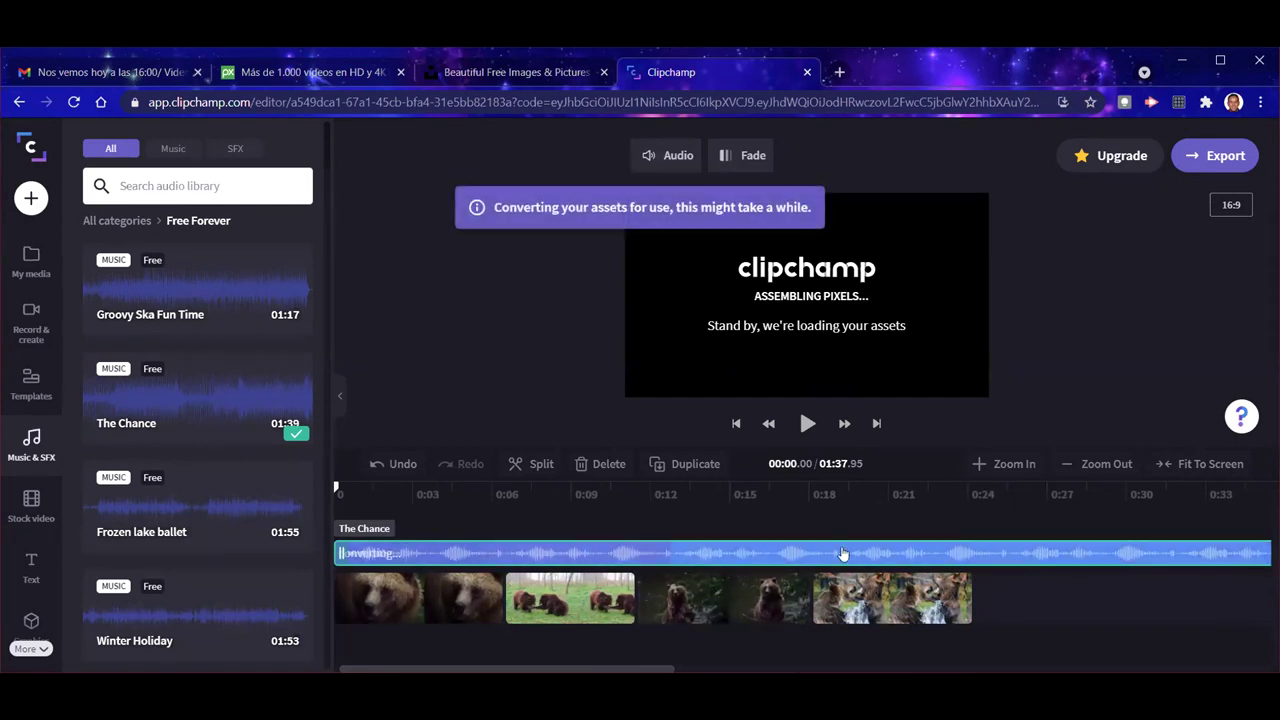
{"action": "left_click_drag", "start_coordinate": [545, 664], "coordinate": [1170, 666]}
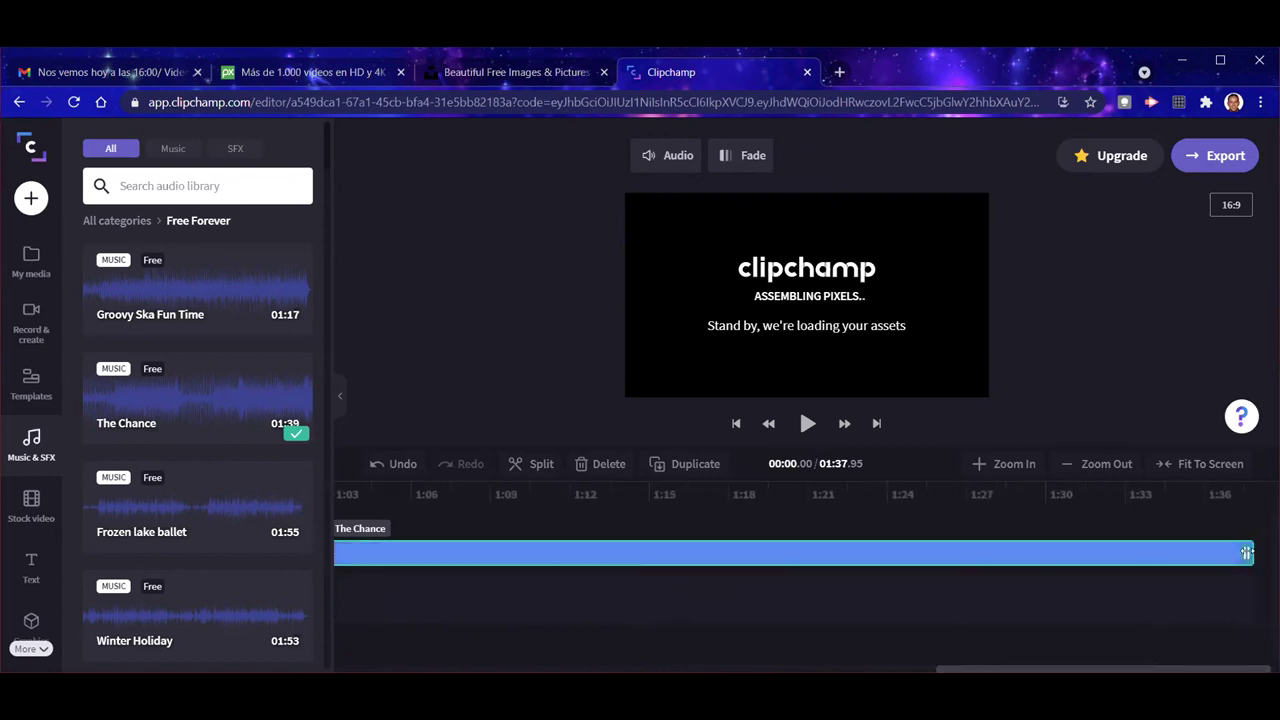
{"action": "mouse_move", "coordinate": [249, 589]}
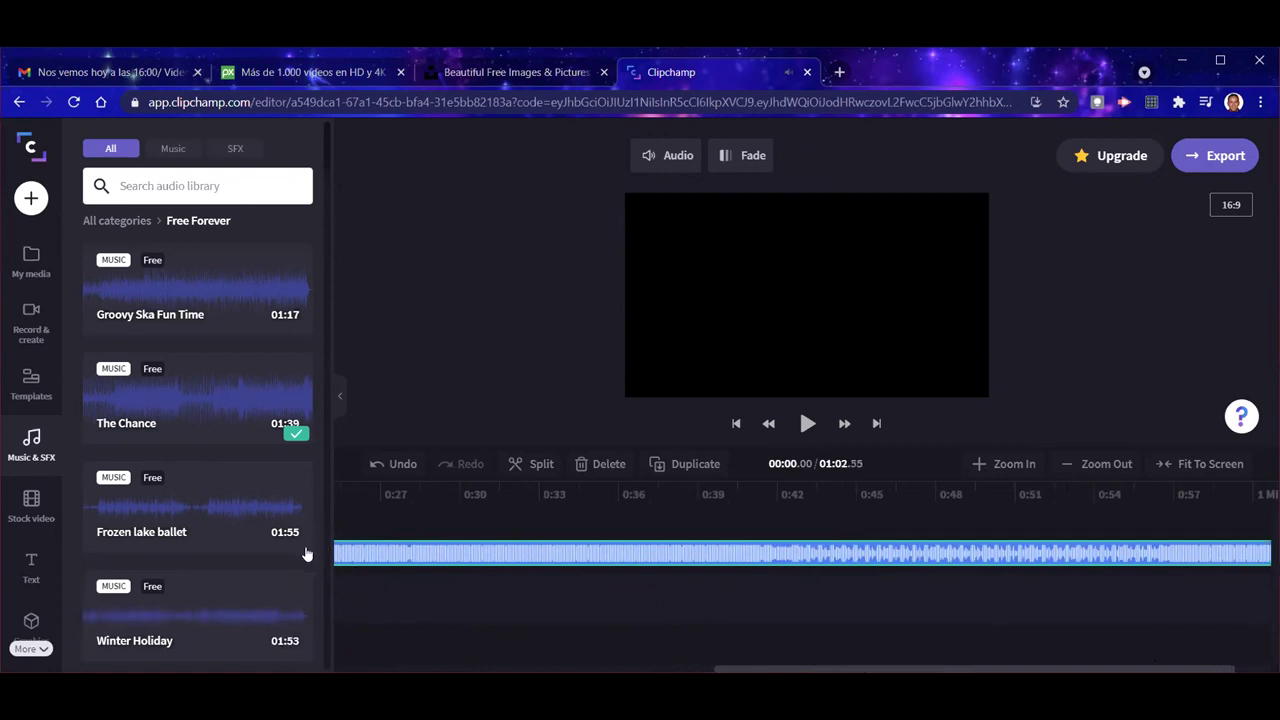
{"action": "left_click", "coordinate": [927, 627]}
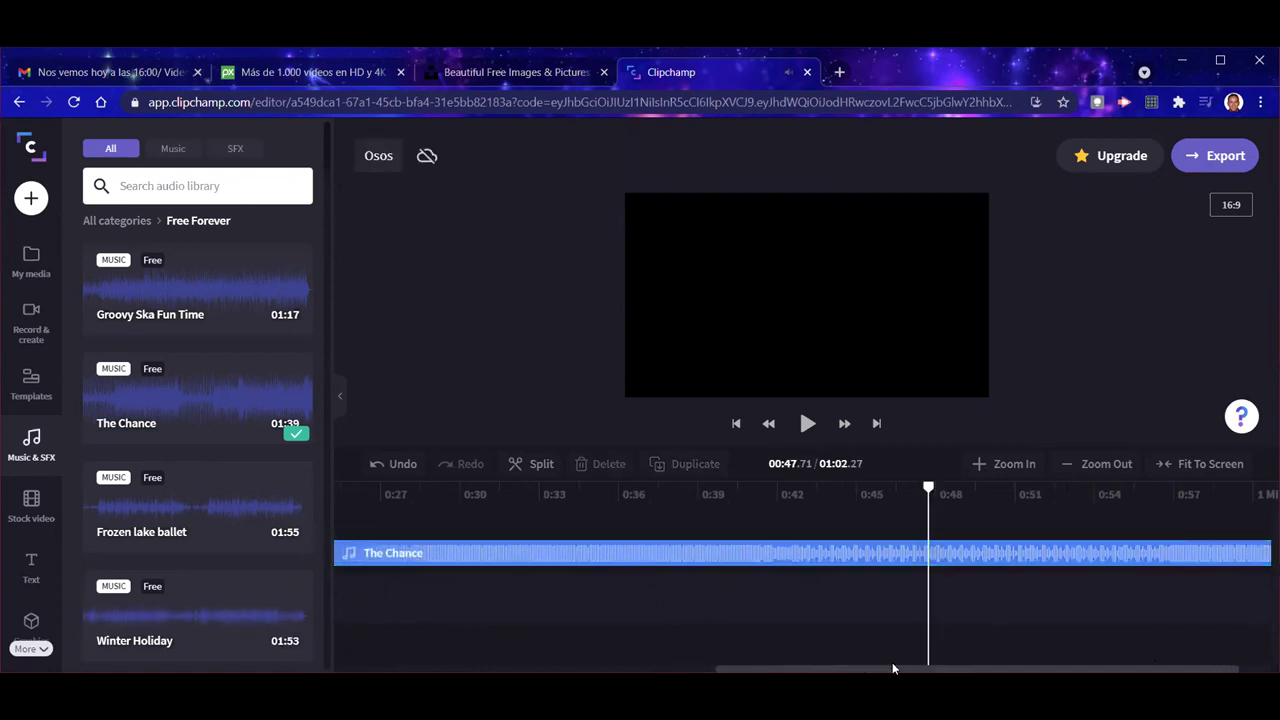
{"action": "left_click_drag", "start_coordinate": [893, 668], "coordinate": [997, 663]}
{"action": "left_click_drag", "start_coordinate": [1251, 553], "coordinate": [1248, 553]}
{"action": "left_click_drag", "start_coordinate": [927, 571], "coordinate": [786, 557]}
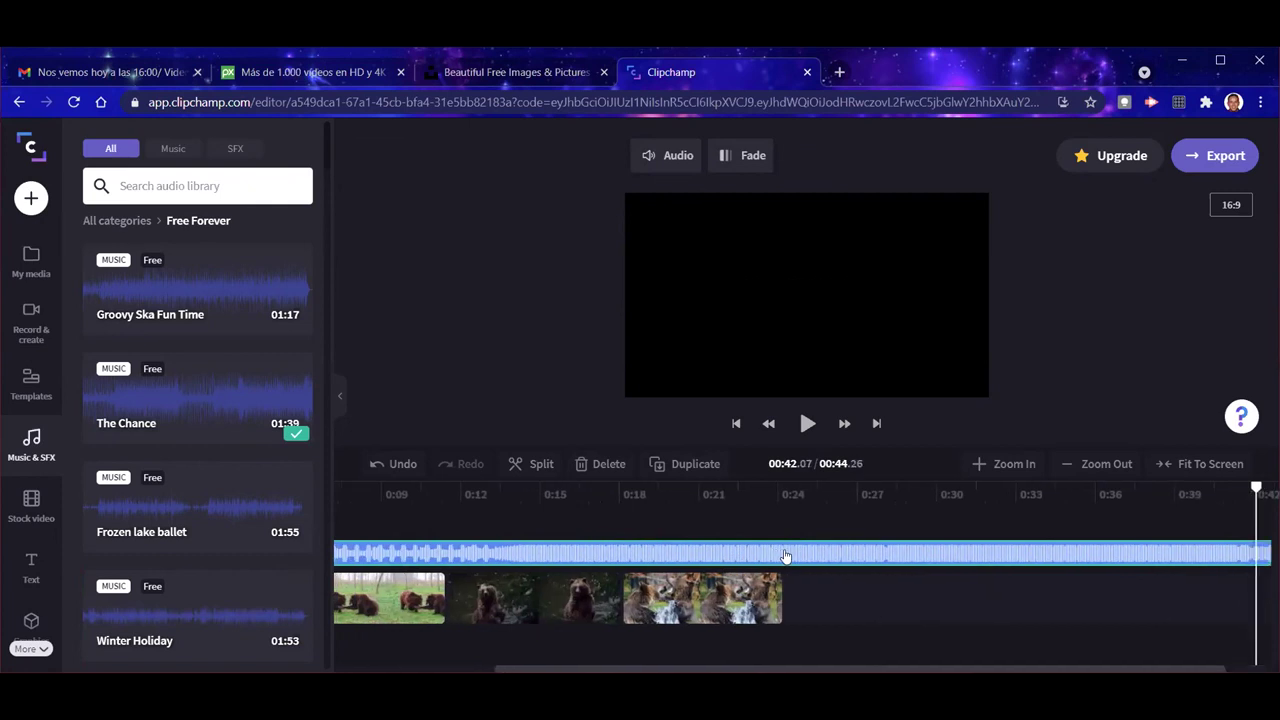
{"action": "left_click", "coordinate": [814, 595]}
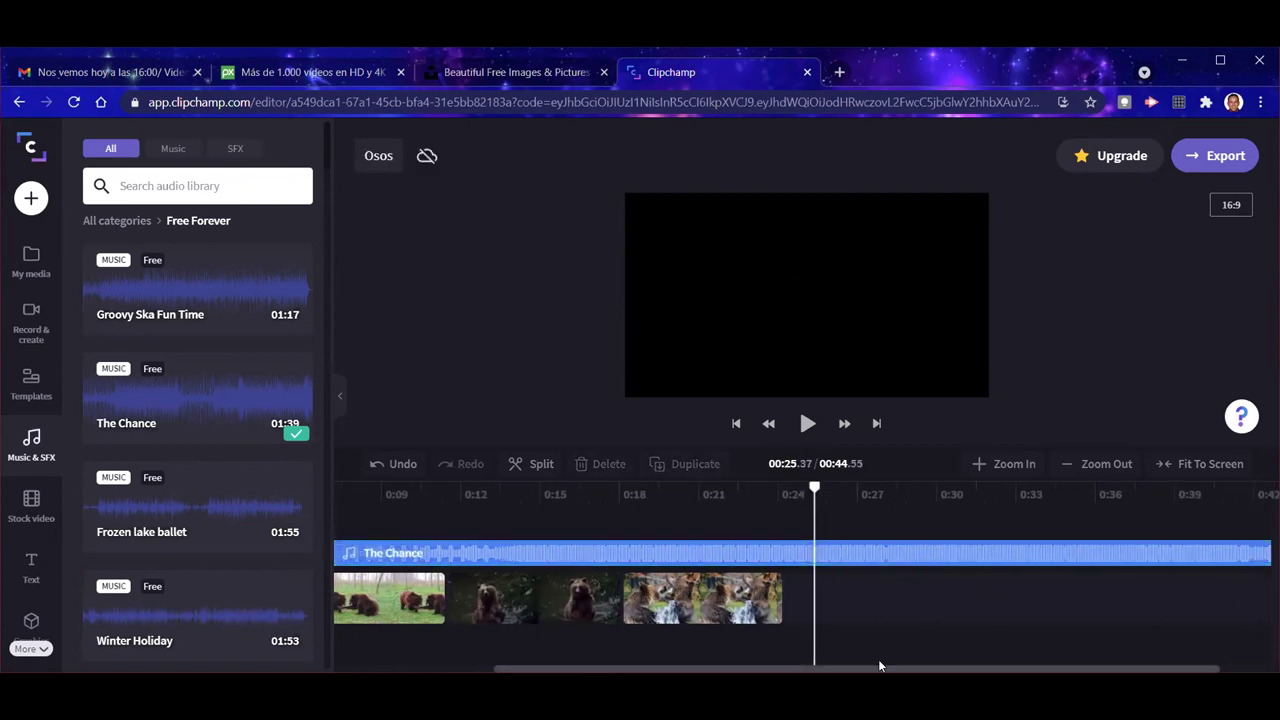
{"action": "left_click", "coordinate": [1246, 552]}
{"action": "left_click_drag", "start_coordinate": [1246, 552], "coordinate": [971, 571]}
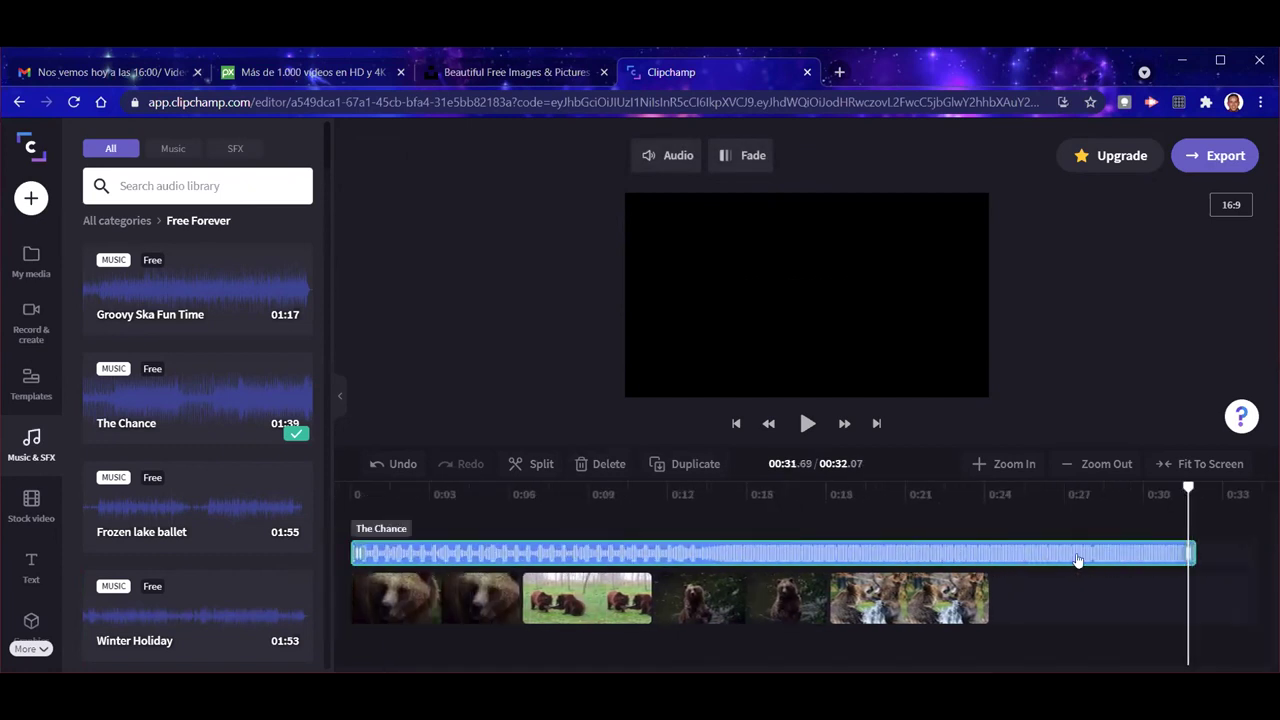
{"action": "left_click_drag", "start_coordinate": [1186, 552], "coordinate": [975, 548]}
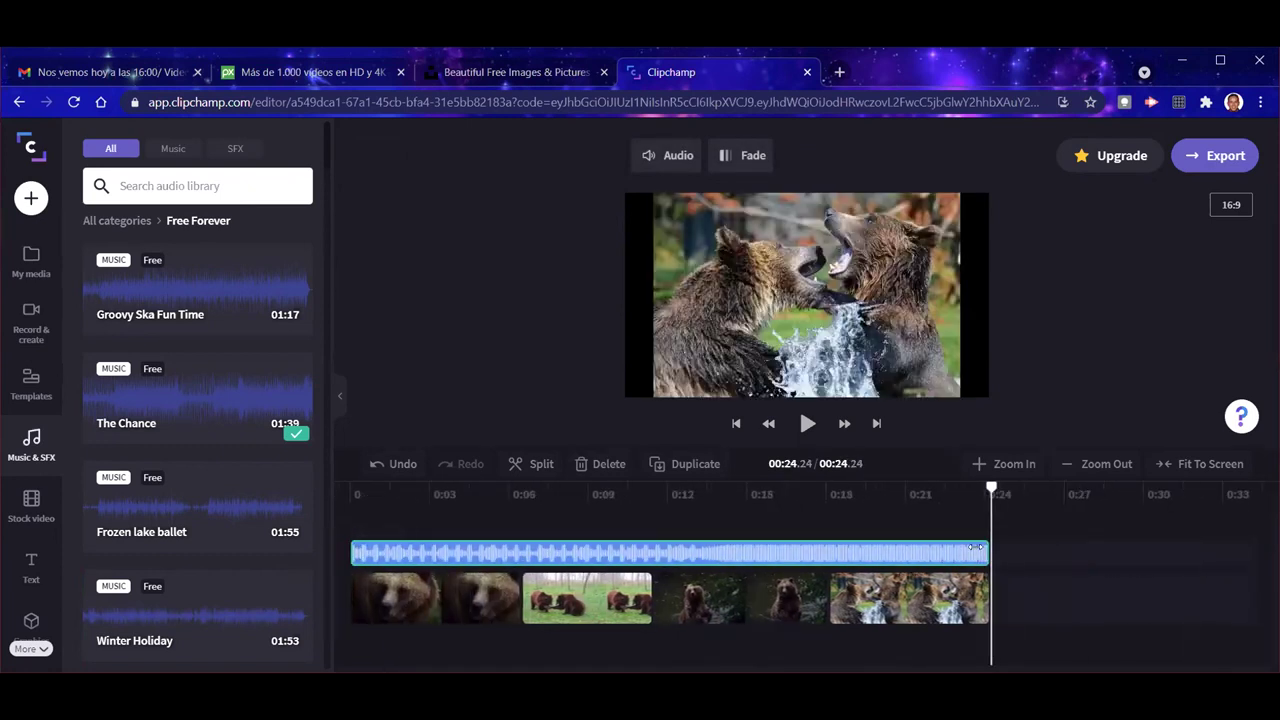
{"action": "left_click", "coordinate": [1056, 586]}
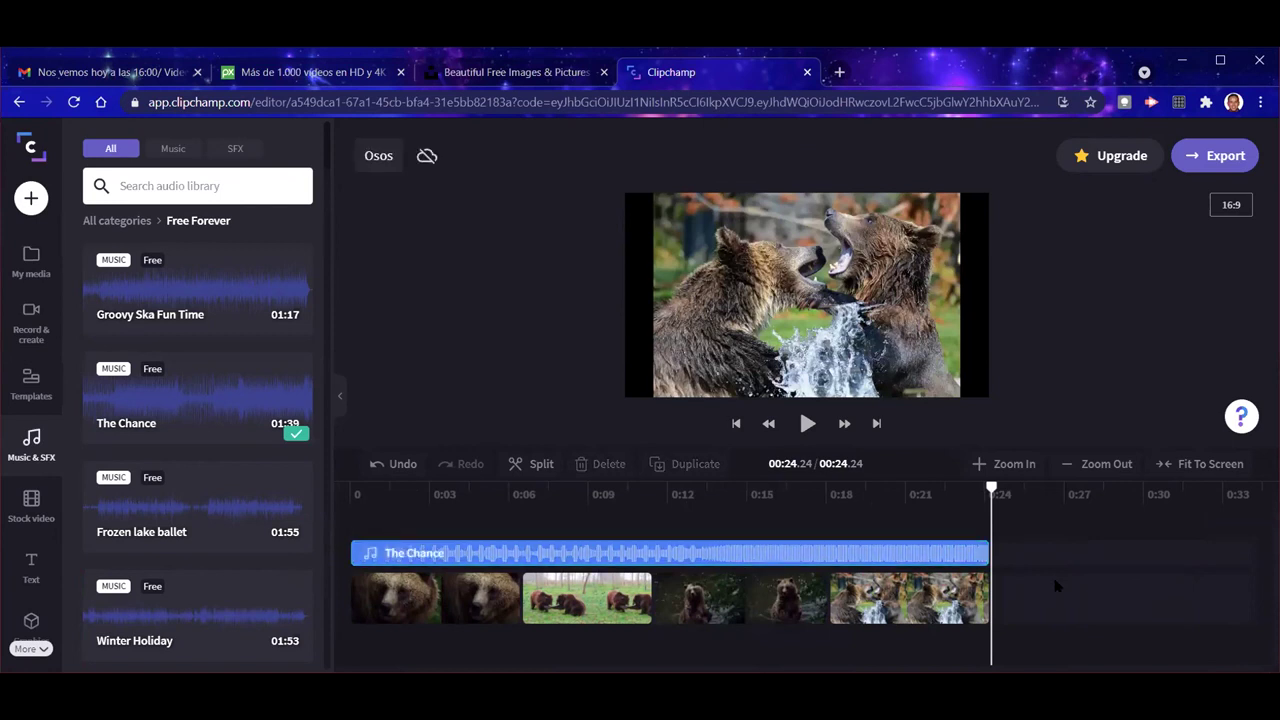
Step: Play the project from its start with the music and look through the Free Forever tracks again
{"action": "left_click", "coordinate": [341, 518]}
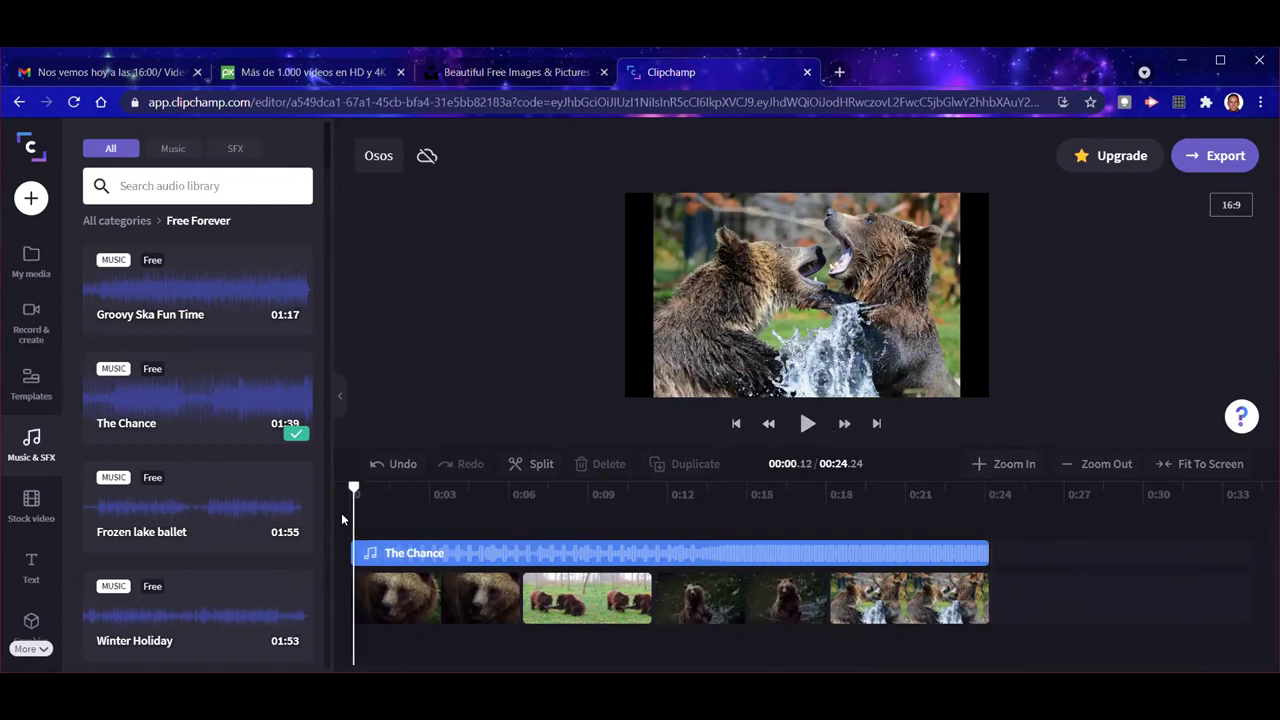
{"action": "left_click", "coordinate": [807, 423]}
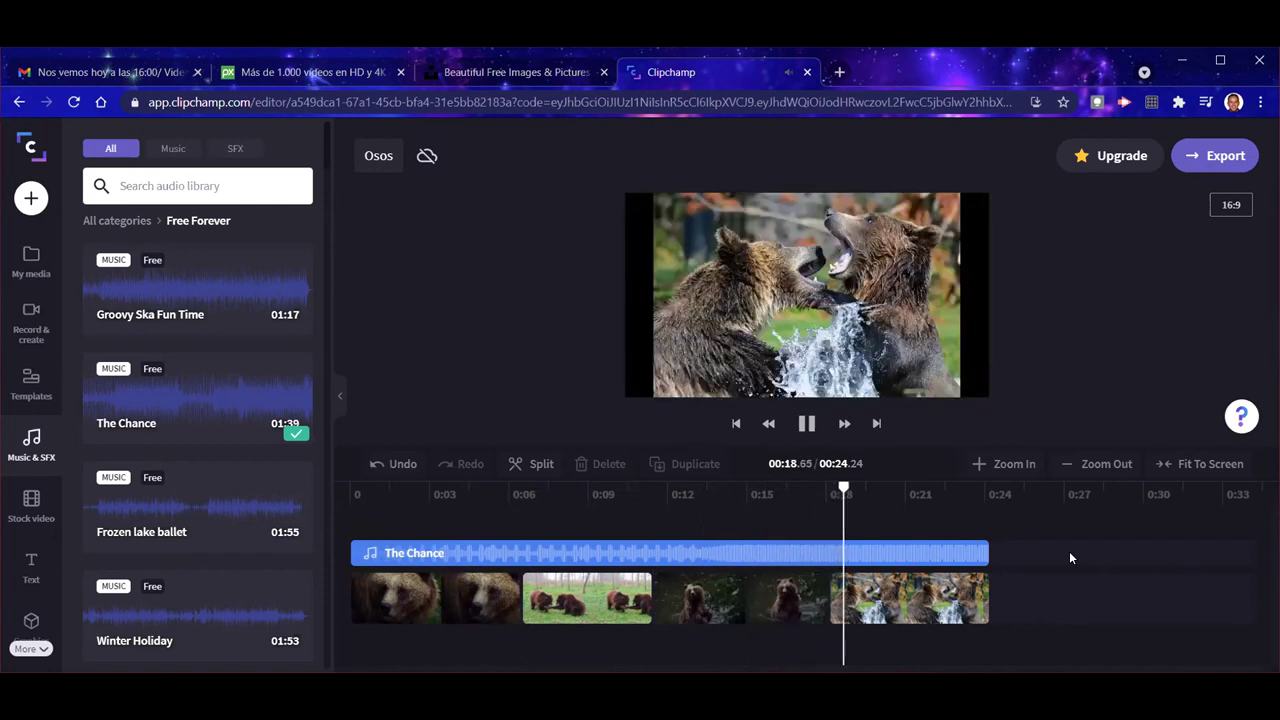
{"action": "left_click", "coordinate": [805, 425]}
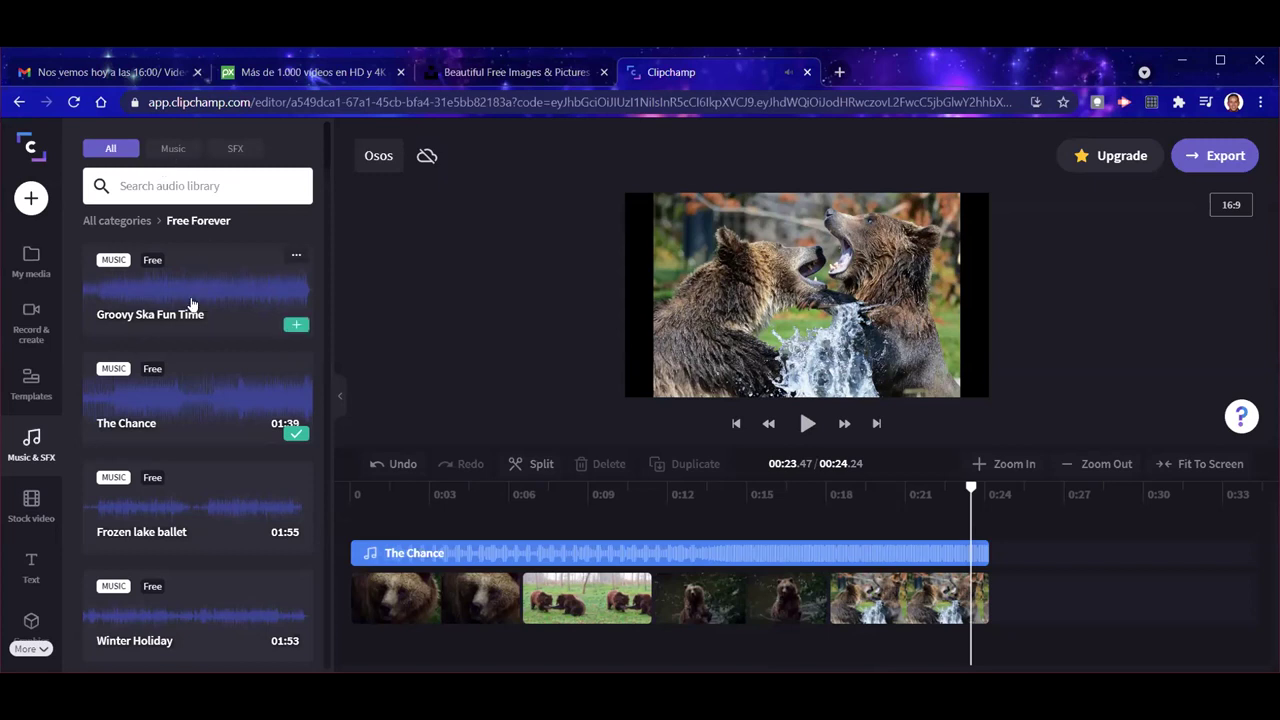
{"action": "left_click", "coordinate": [126, 220]}
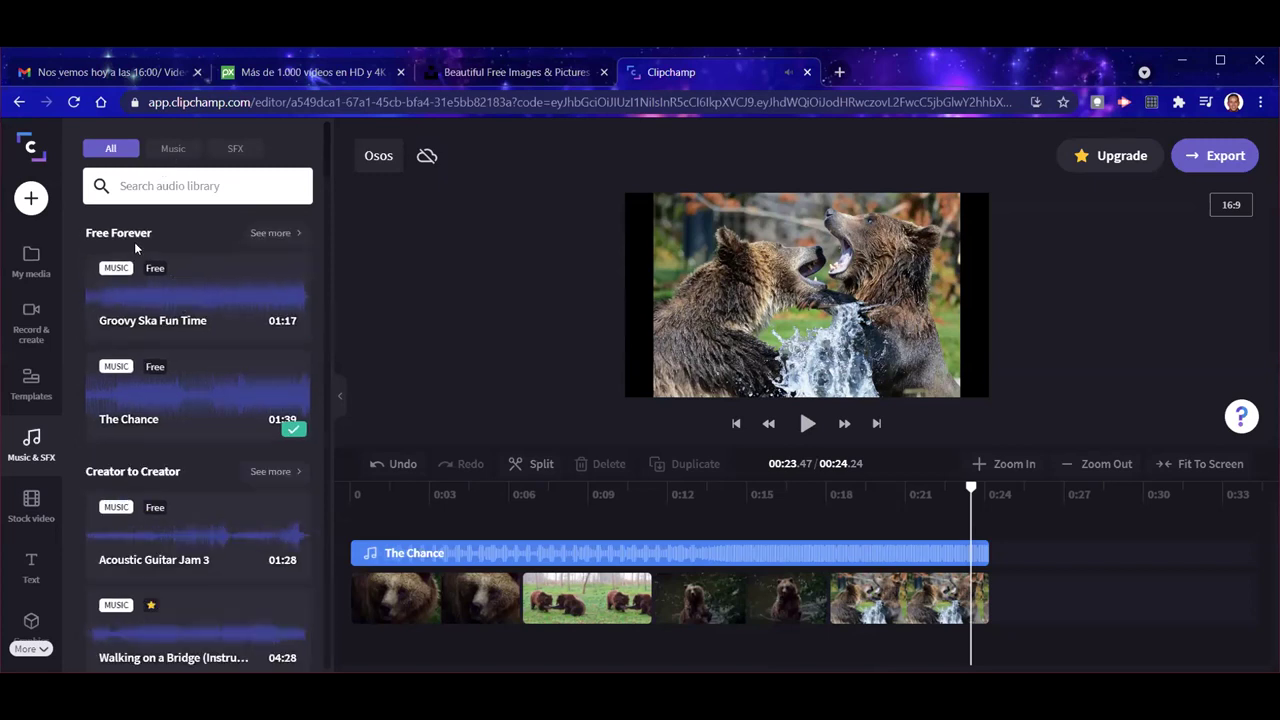
{"action": "left_click", "coordinate": [272, 236]}
{"action": "scroll", "coordinate": [214, 497], "scroll_direction": "down", "scroll_amount": 4}
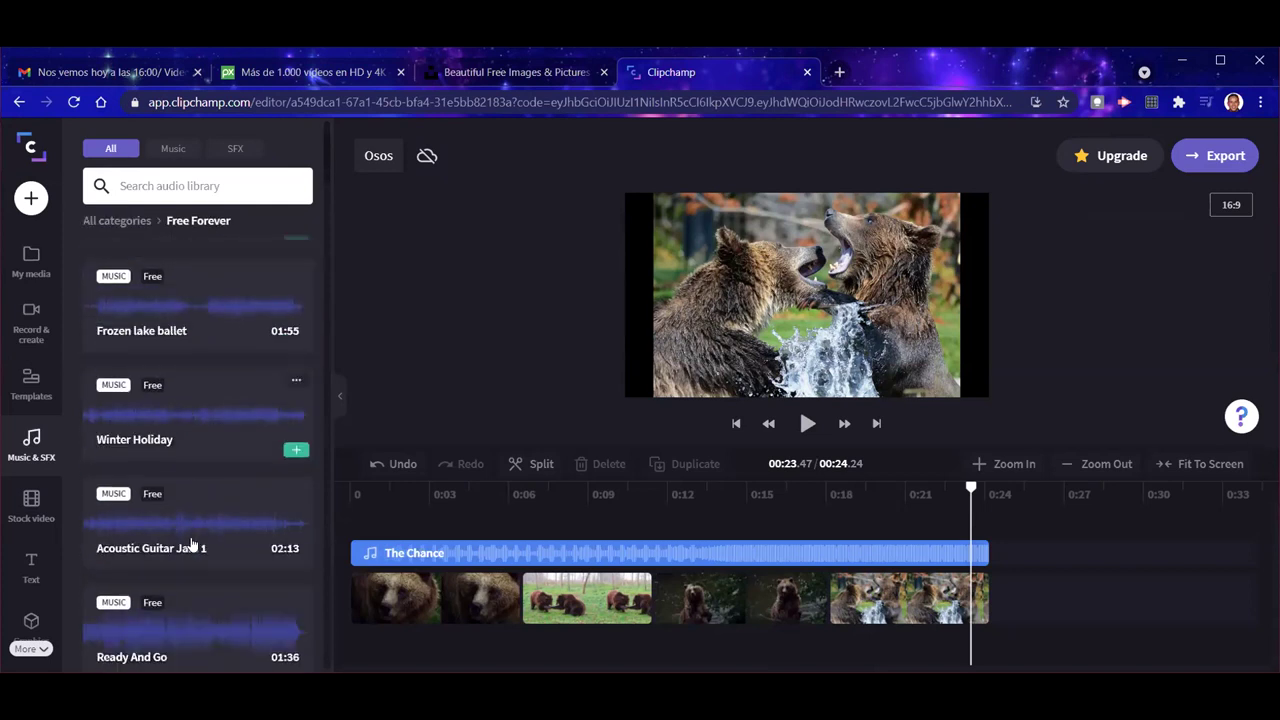
{"action": "mouse_move", "coordinate": [295, 339]}
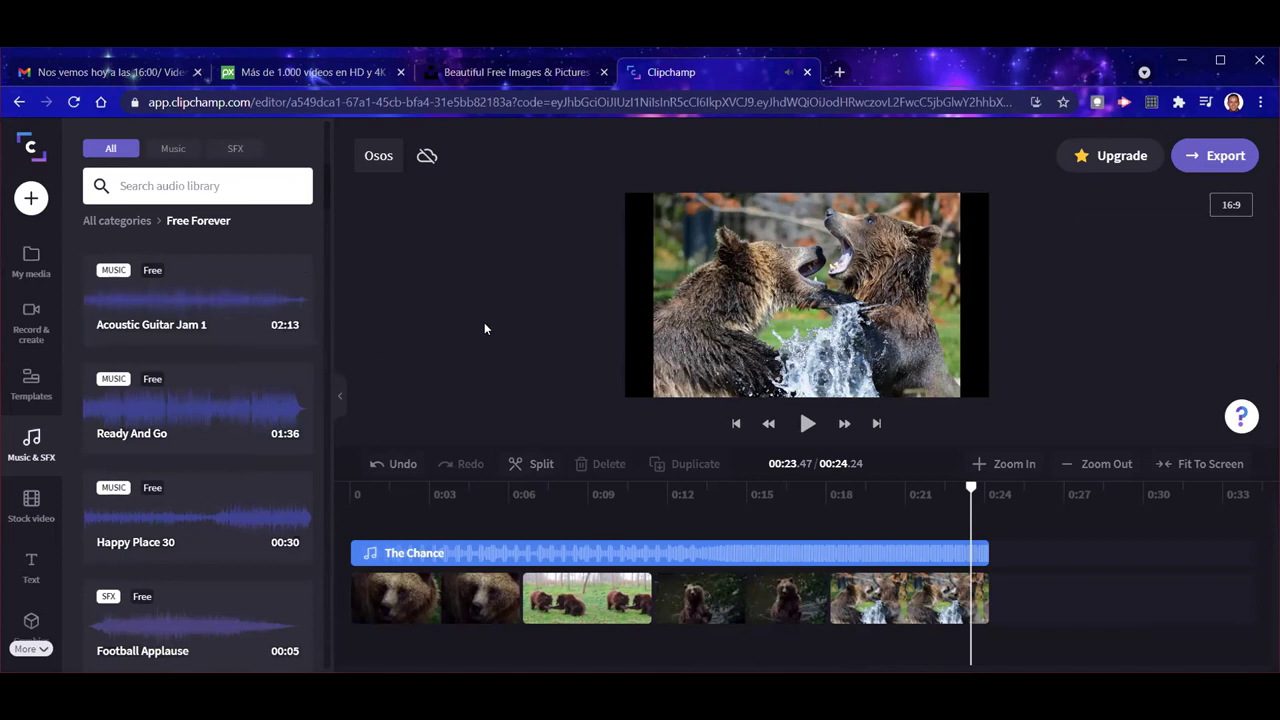
Step: Select The Chance audio track on the timeline and lower its track volume
{"action": "mouse_move", "coordinate": [972, 488]}
{"action": "left_mouse_down"}
{"action": "mouse_move", "coordinate": [342, 503]}
{"action": "mouse_move", "coordinate": [979, 497]}
{"action": "left_mouse_up"}
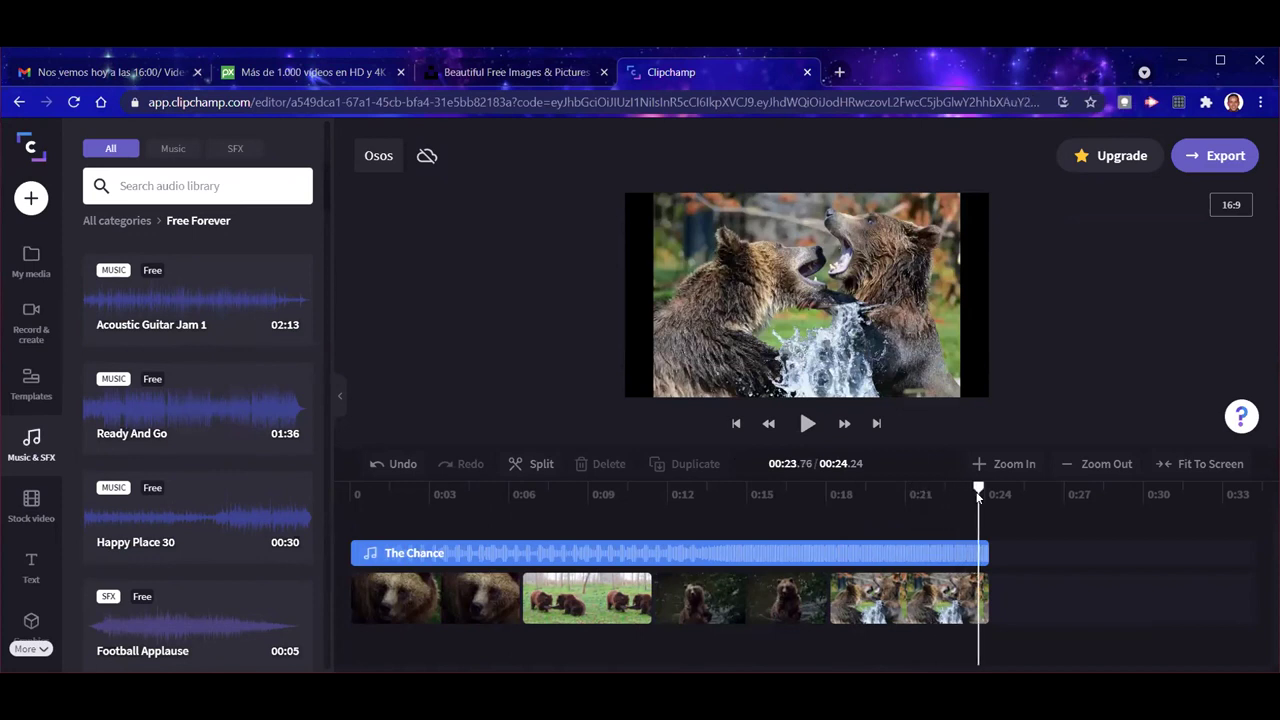
{"action": "left_click", "coordinate": [549, 552]}
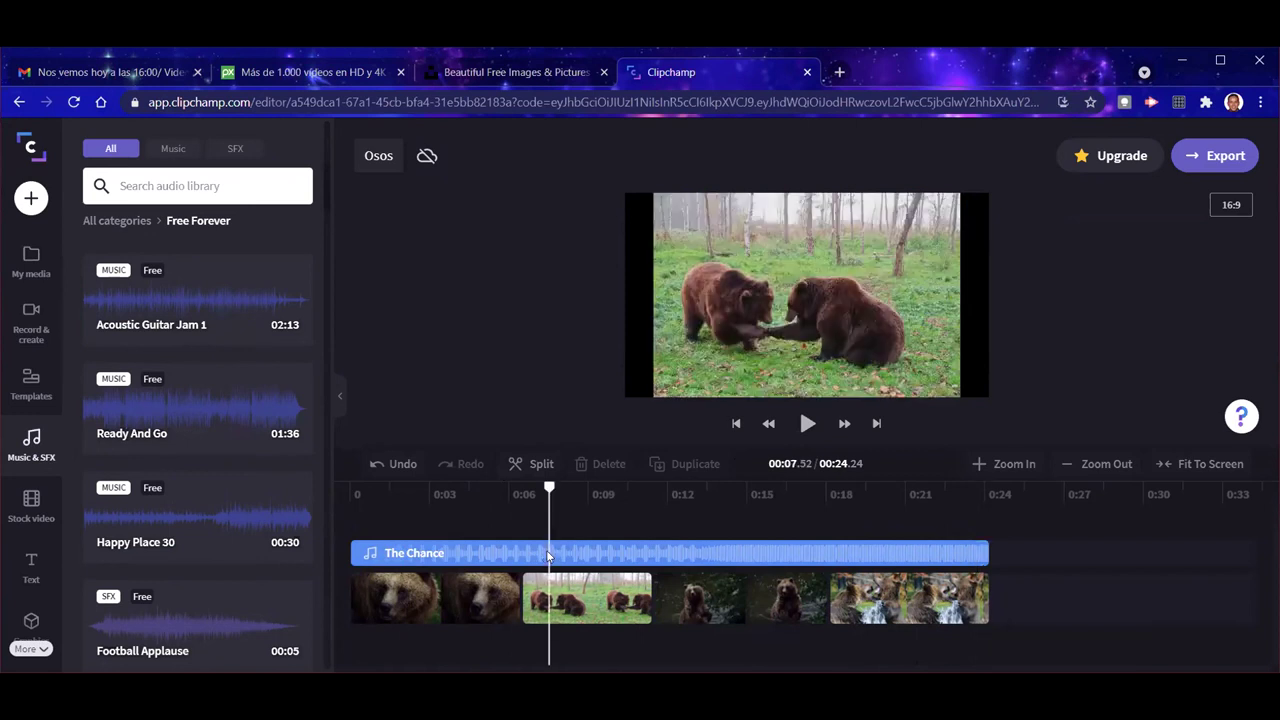
{"action": "left_click", "coordinate": [506, 544]}
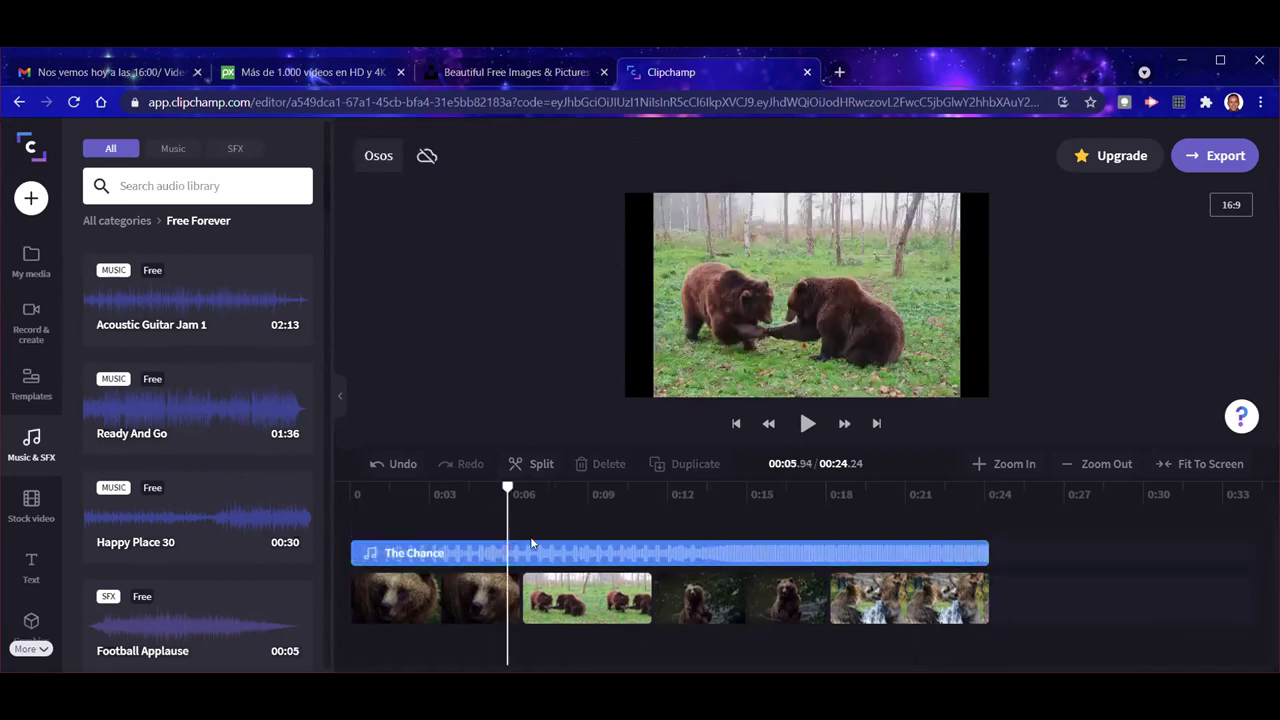
{"action": "left_click", "coordinate": [583, 553]}
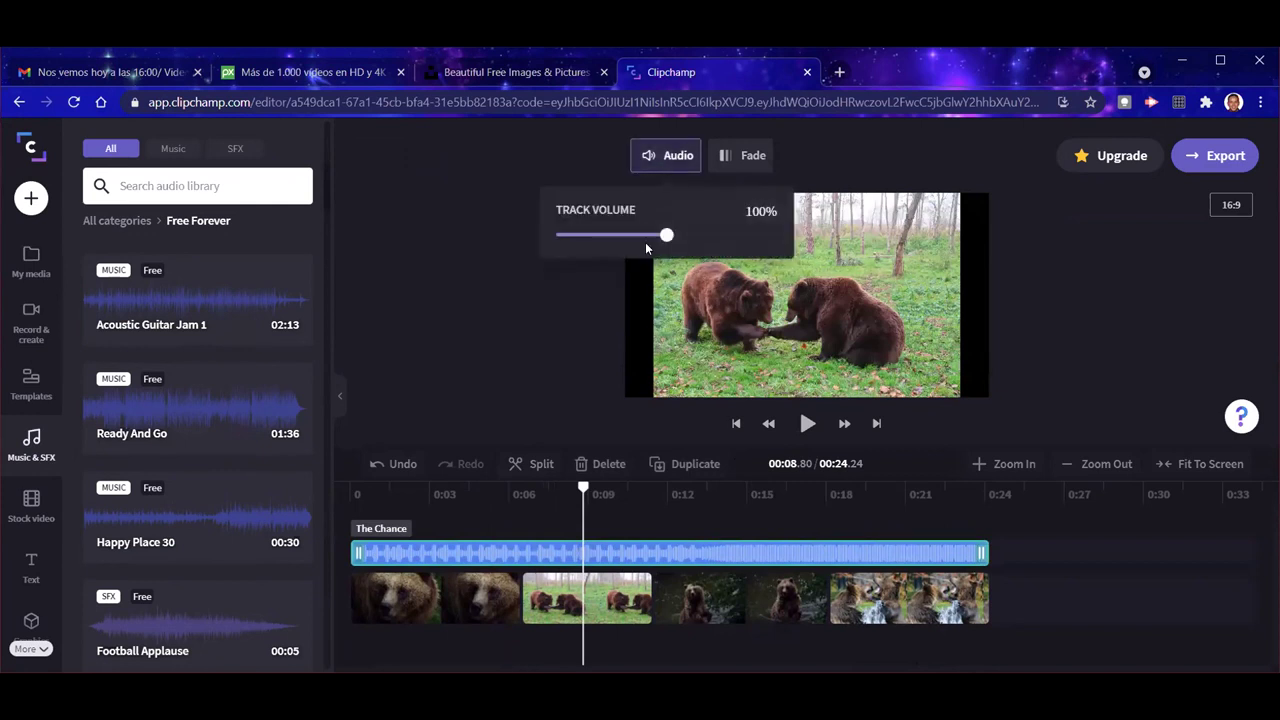
{"action": "left_click_drag", "start_coordinate": [666, 235], "coordinate": [623, 235]}
{"action": "left_click", "coordinate": [545, 383]}
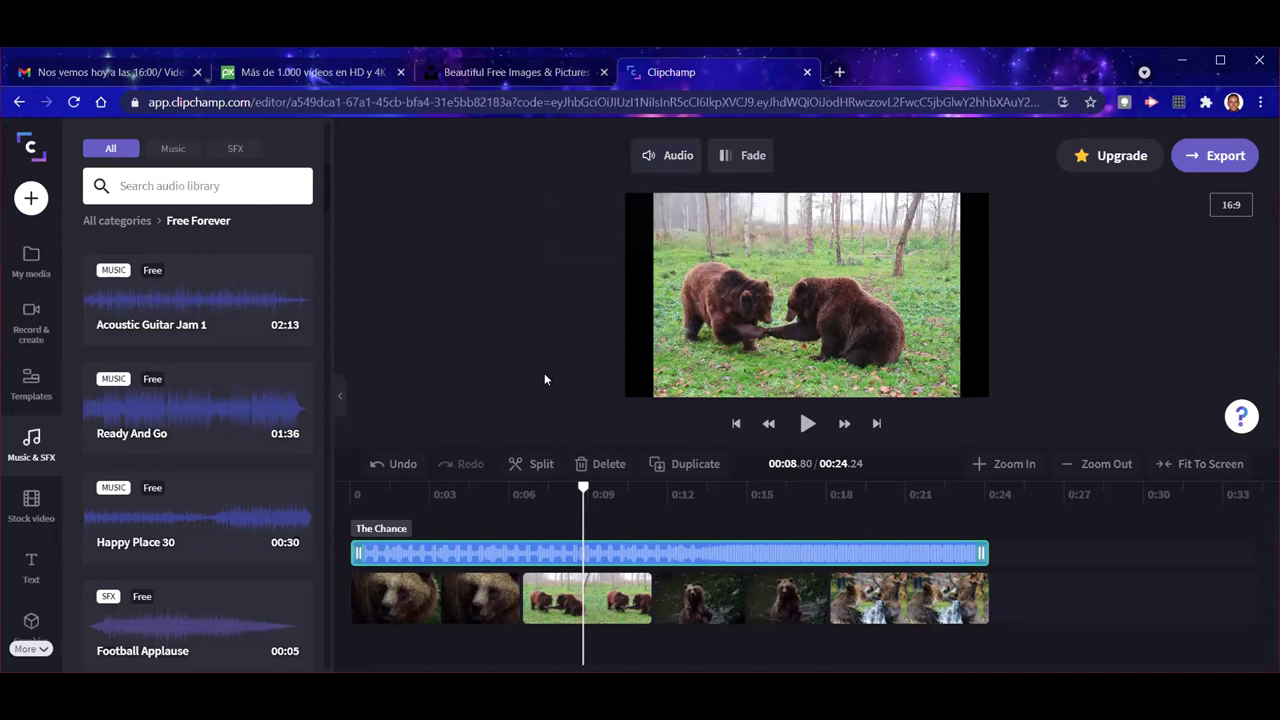
Step: Set both the fade in and the fade out of The Chance audio track to 1.0s
{"action": "left_click", "coordinate": [739, 551]}
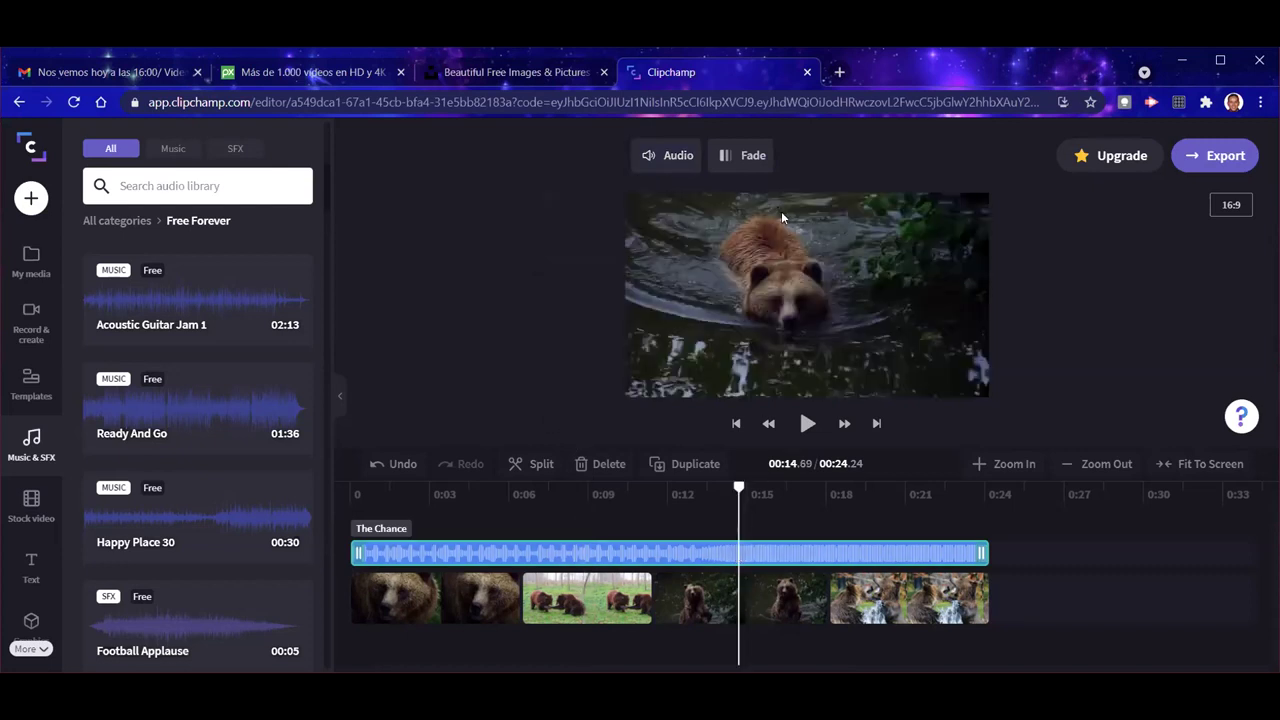
{"action": "left_click", "coordinate": [758, 160]}
{"action": "left_click_drag", "start_coordinate": [631, 235], "coordinate": [739, 235]}
{"action": "left_click_drag", "start_coordinate": [630, 290], "coordinate": [738, 291]}
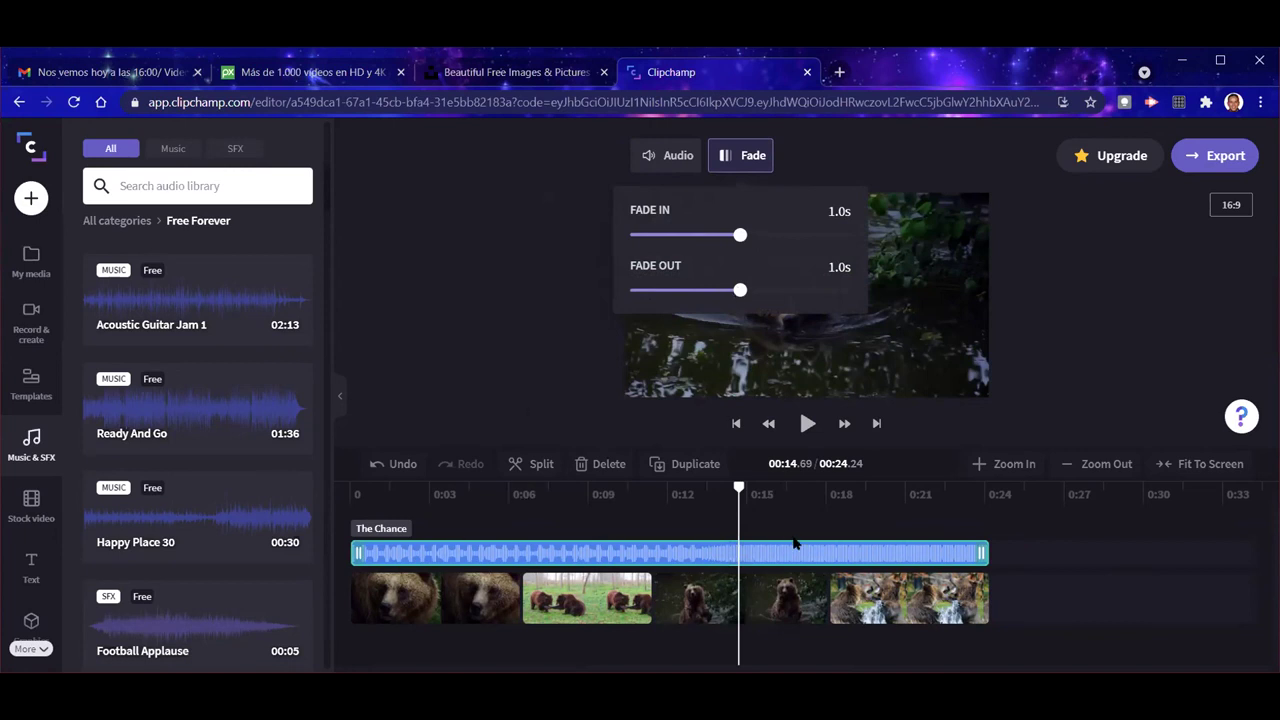
Step: Play the project from its start to check The Chance track with its new volume and fades
{"action": "left_click_drag", "start_coordinate": [742, 487], "coordinate": [294, 520]}
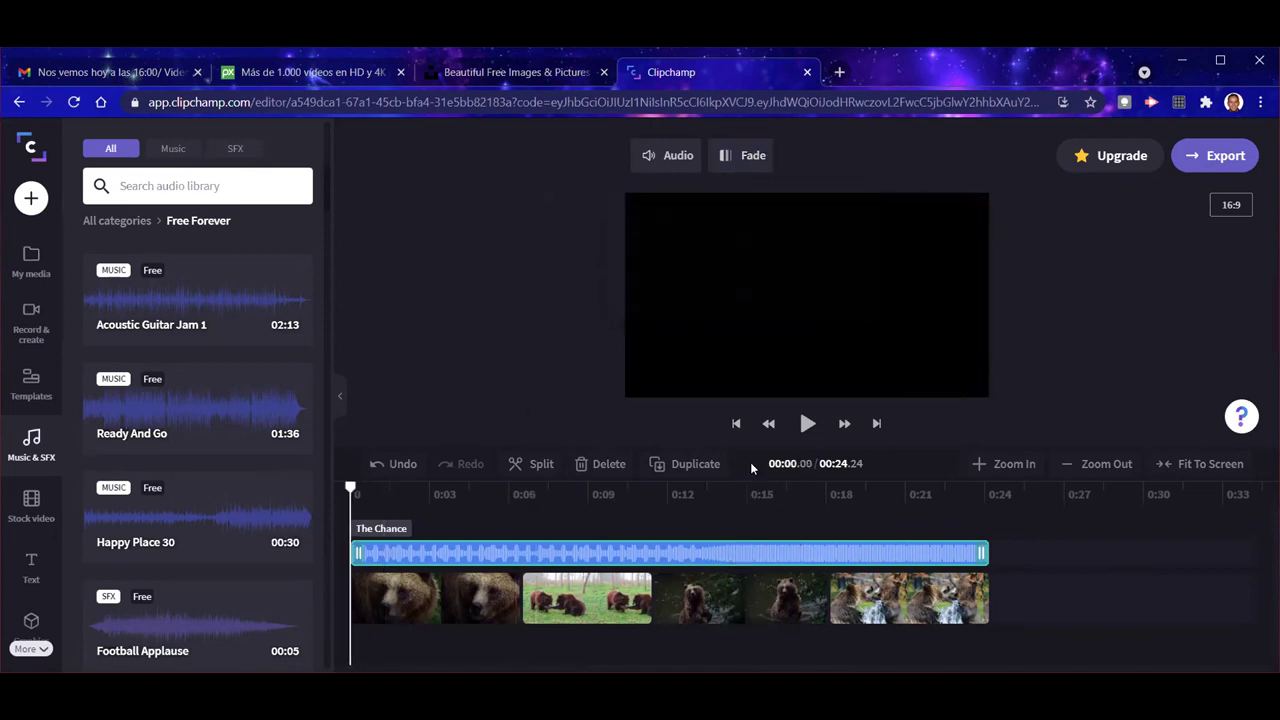
{"action": "left_click", "coordinate": [806, 424]}
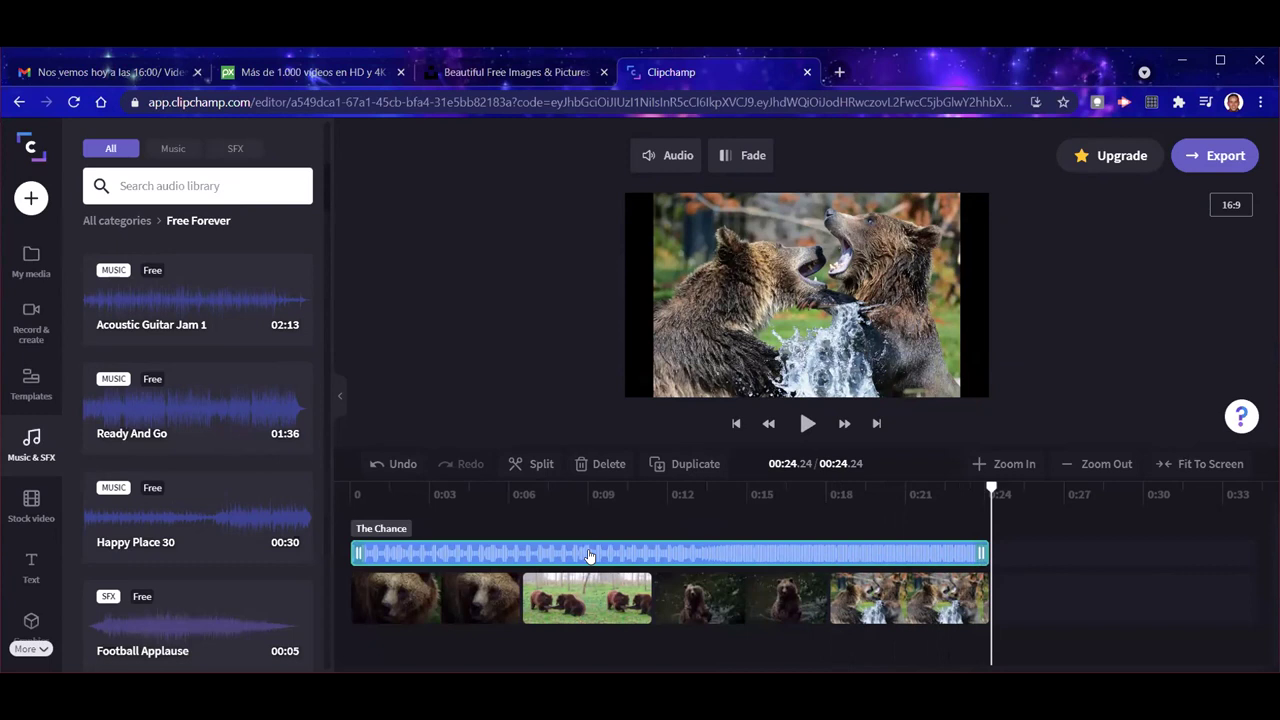
Step: Browse the Free Forever sound effects and preview DJ Scratch (4 times), Football Applause and Fireworks Show - Looping
{"action": "left_click", "coordinate": [236, 149]}
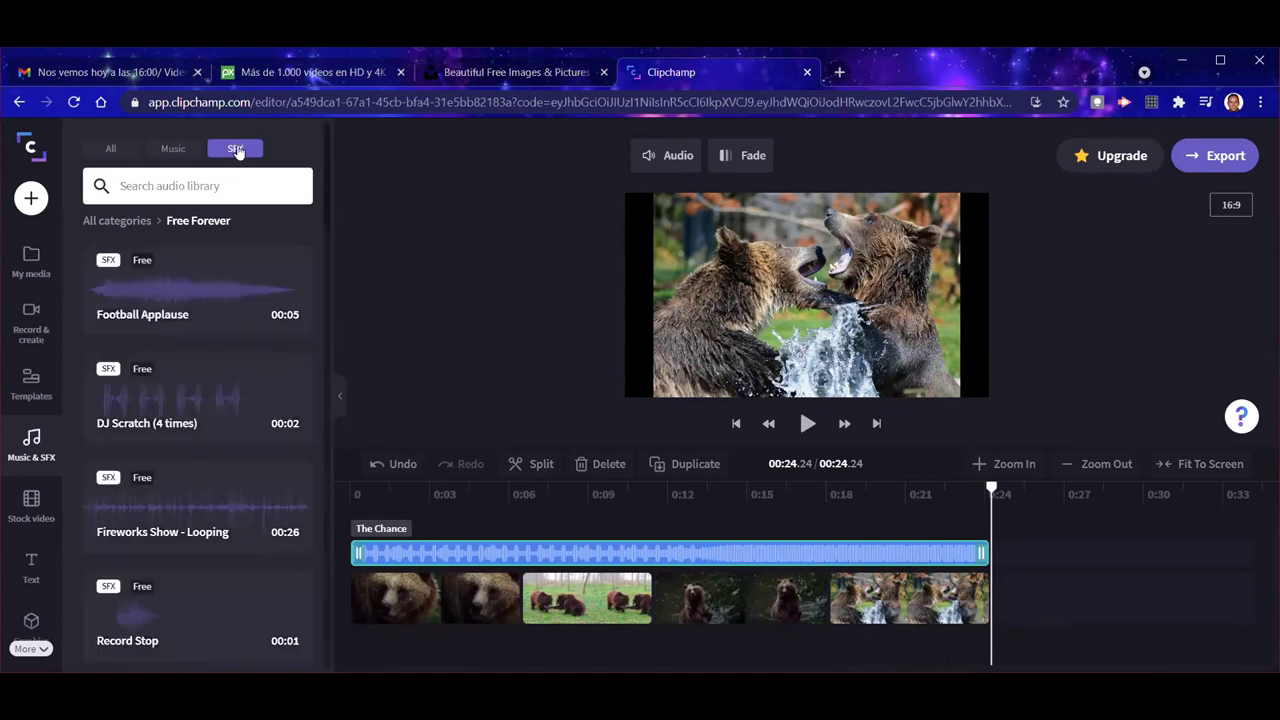
{"action": "left_click", "coordinate": [195, 400]}
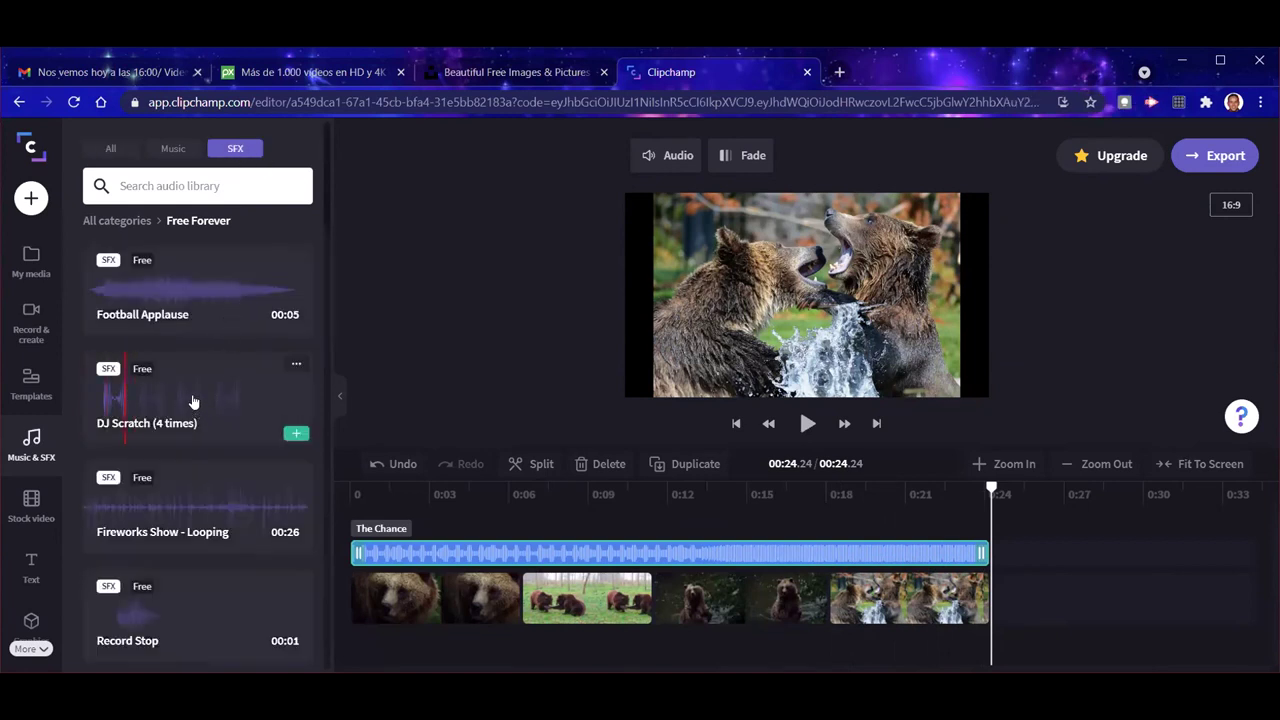
{"action": "left_click", "coordinate": [118, 287]}
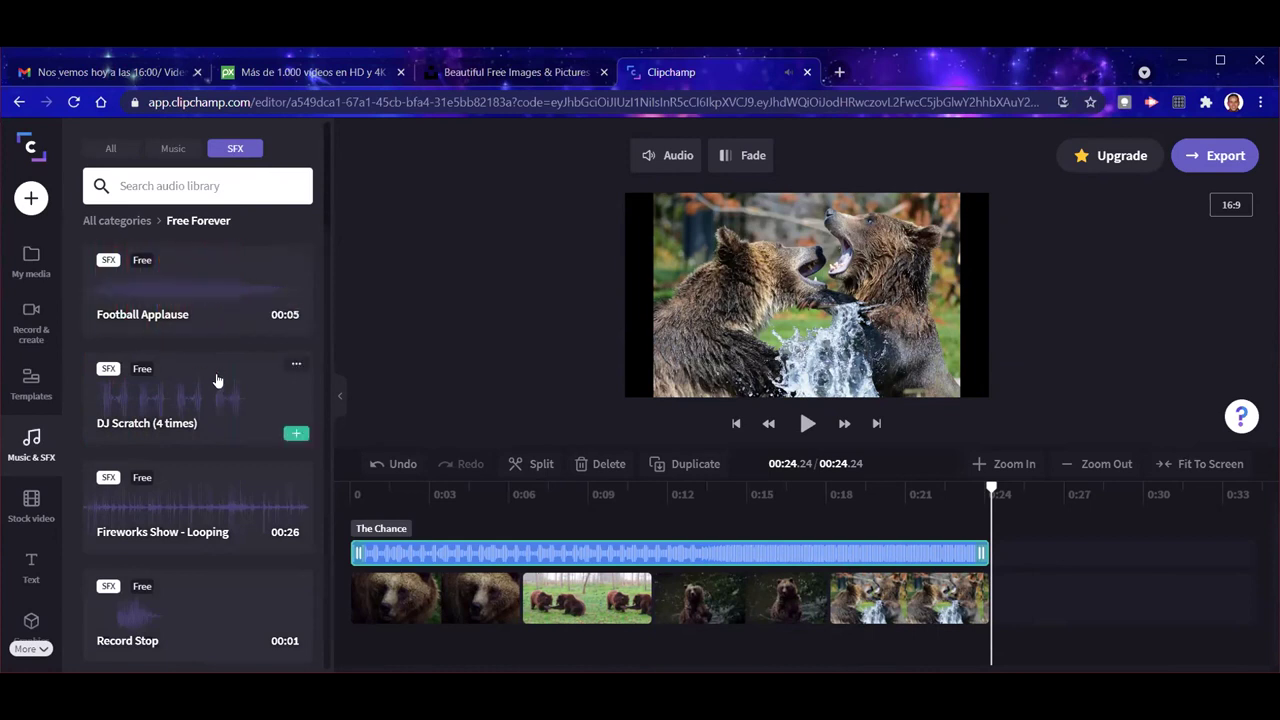
{"action": "left_click", "coordinate": [195, 510]}
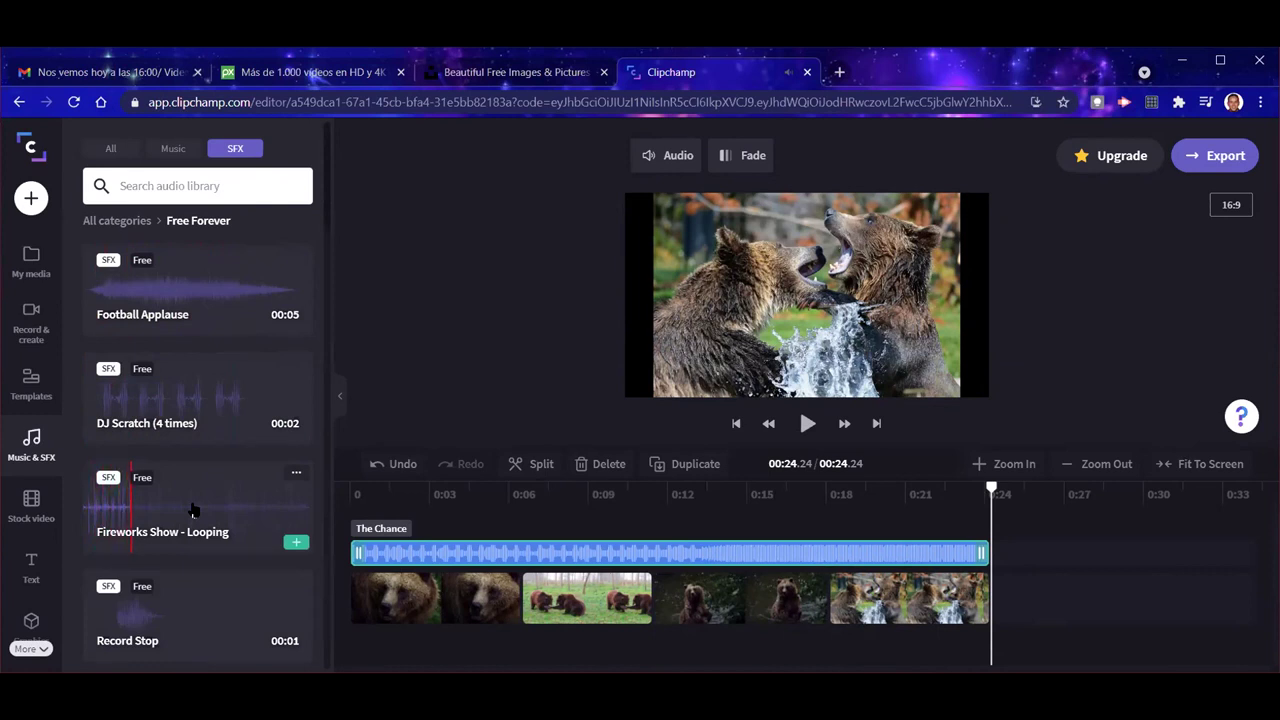
{"action": "scroll", "coordinate": [198, 512], "scroll_direction": "down", "scroll_amount": 3}
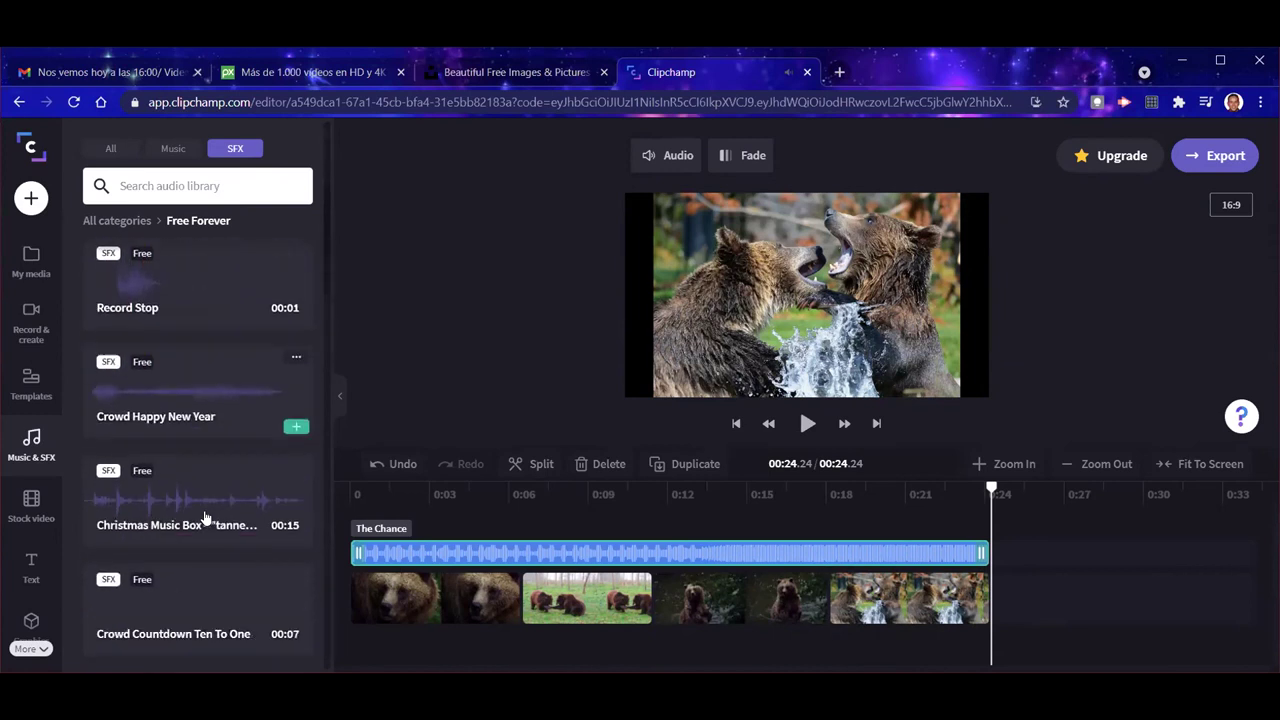
{"action": "scroll", "coordinate": [204, 516], "scroll_direction": "down", "scroll_amount": 12}
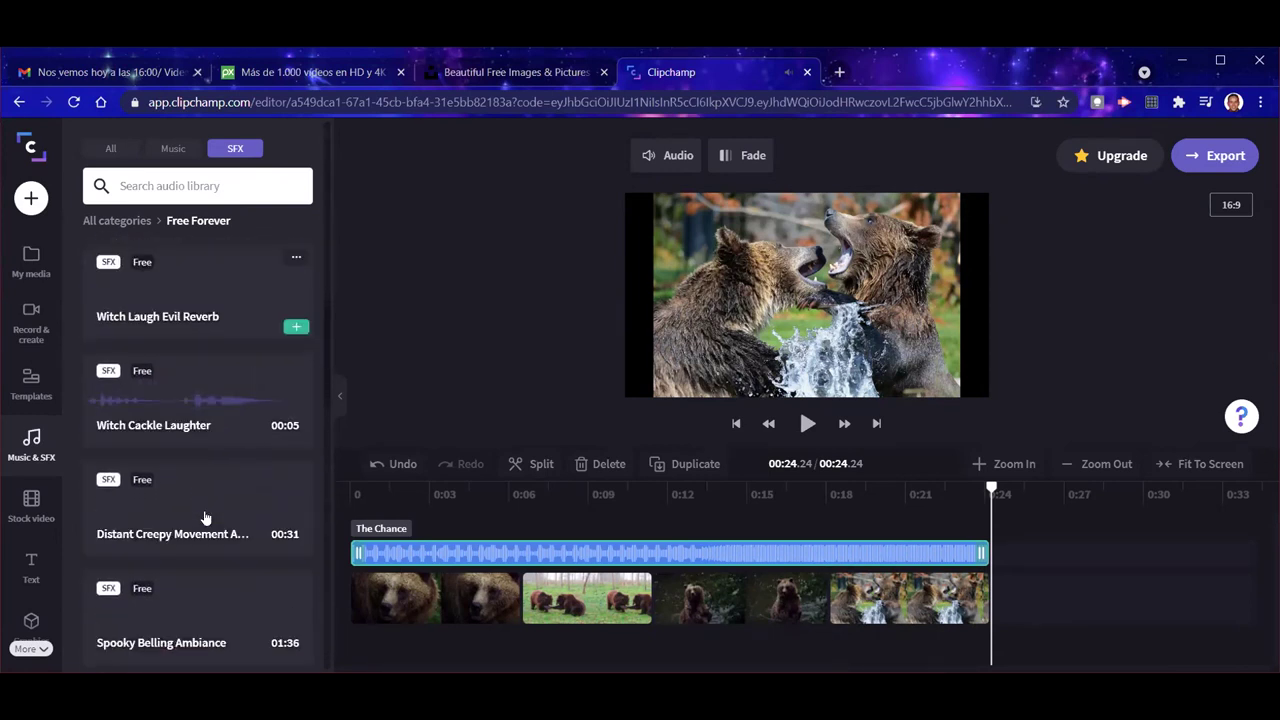
{"action": "scroll", "coordinate": [204, 510], "scroll_direction": "down", "scroll_amount": 5}
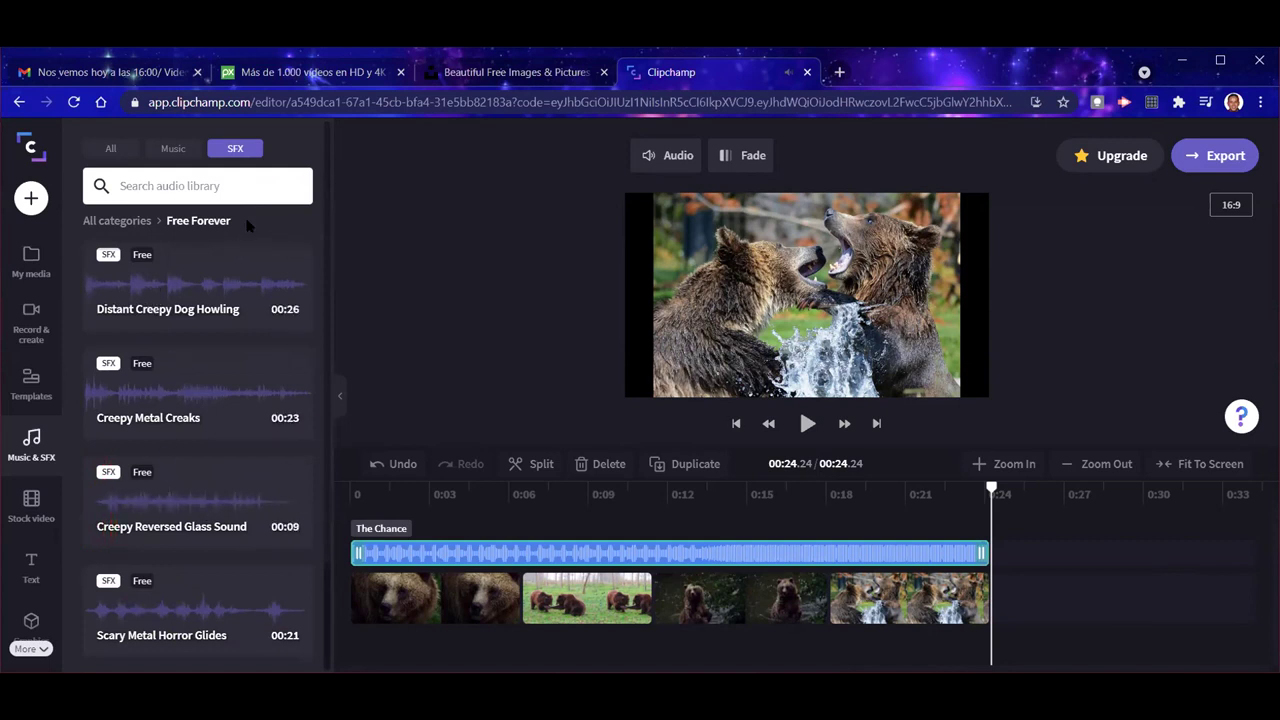
{"action": "mouse_move", "coordinate": [245, 245]}
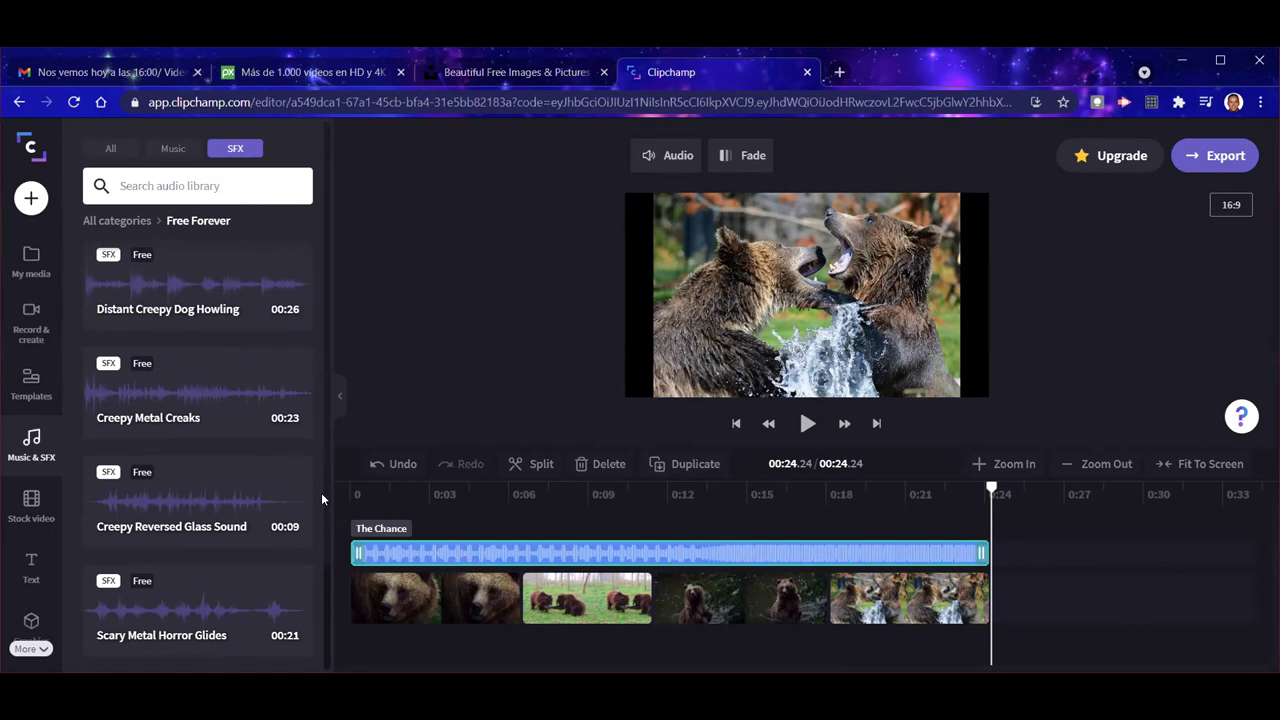
Step: Browse the Free Forever music and add Acoustic Guitar Jam 1 to the timeline after The Chance track
{"action": "left_click", "coordinate": [173, 148]}
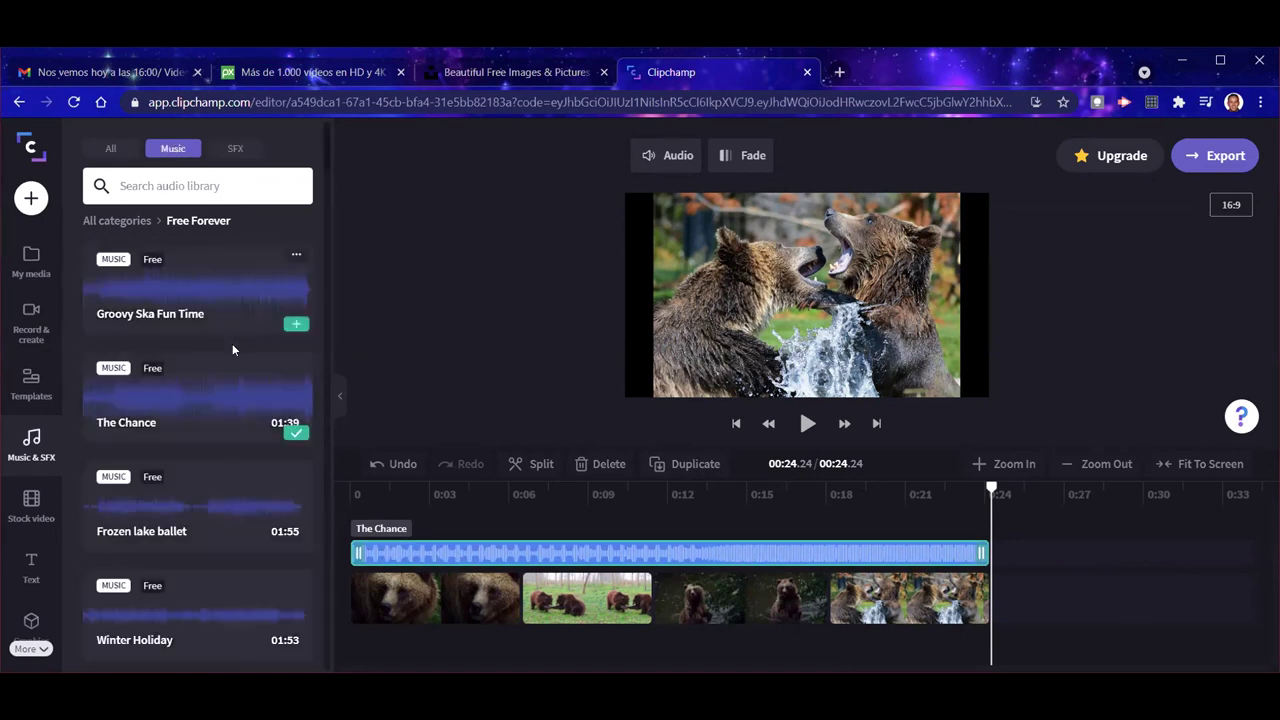
{"action": "scroll", "coordinate": [201, 442], "scroll_direction": "down", "scroll_amount": 2}
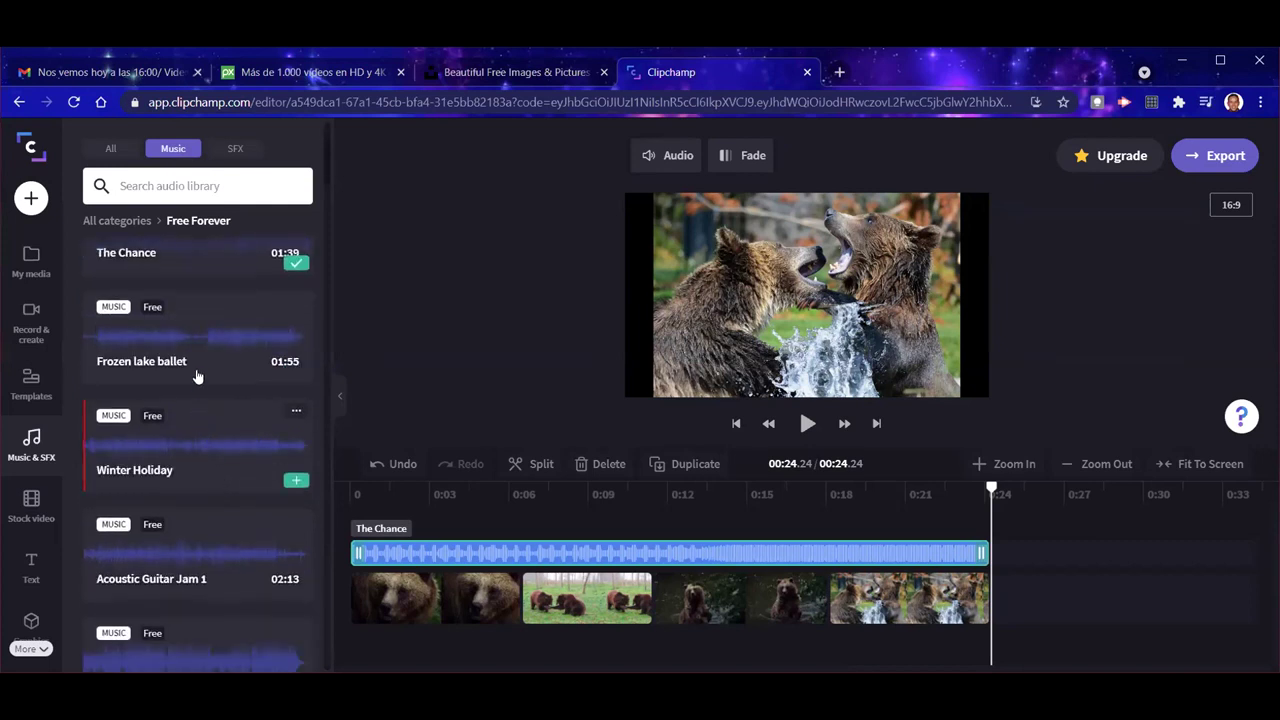
{"action": "left_click", "coordinate": [191, 460]}
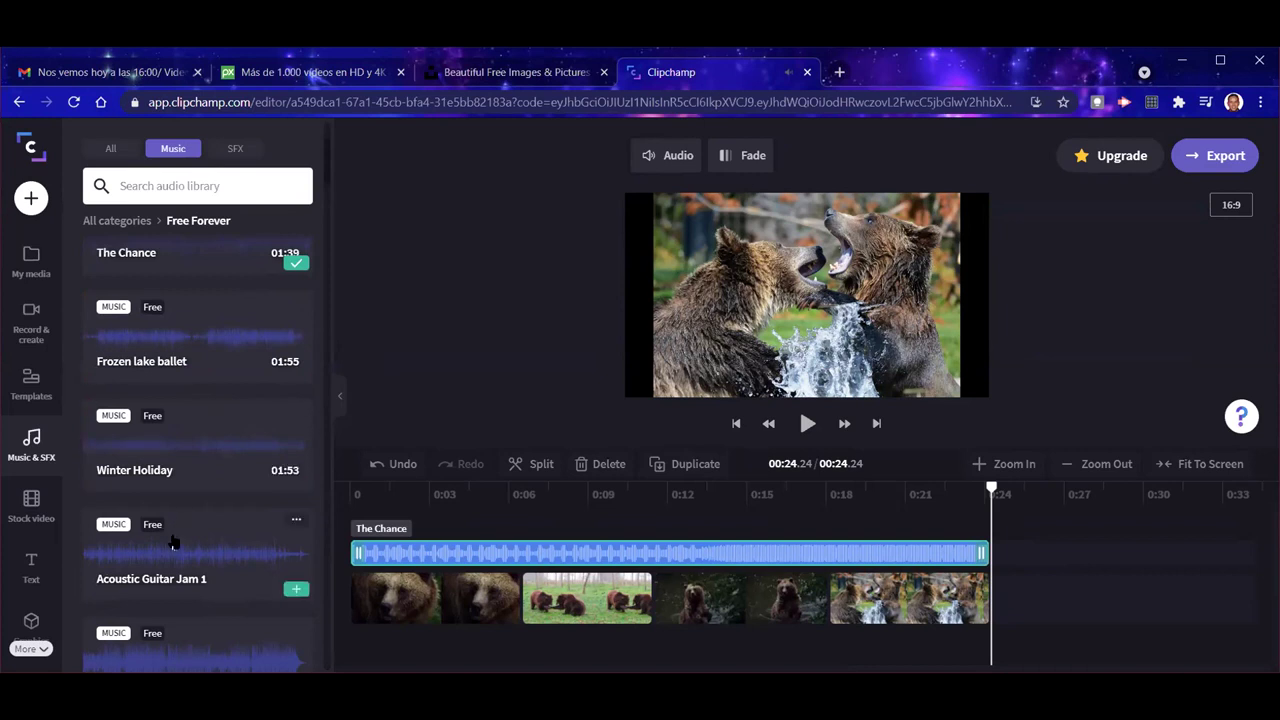
{"action": "scroll", "coordinate": [170, 530], "scroll_direction": "down", "scroll_amount": 2}
{"action": "left_click", "coordinate": [167, 380]}
{"action": "left_click", "coordinate": [166, 374]}
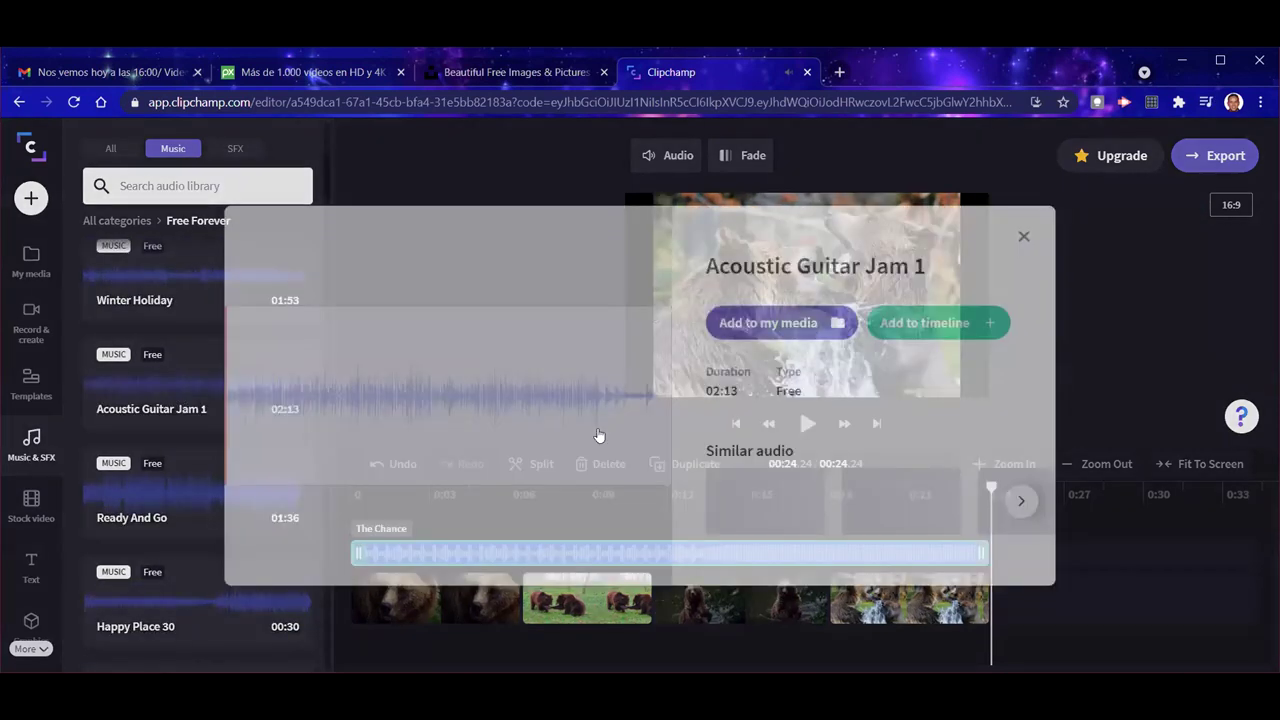
{"action": "left_click", "coordinate": [952, 323]}
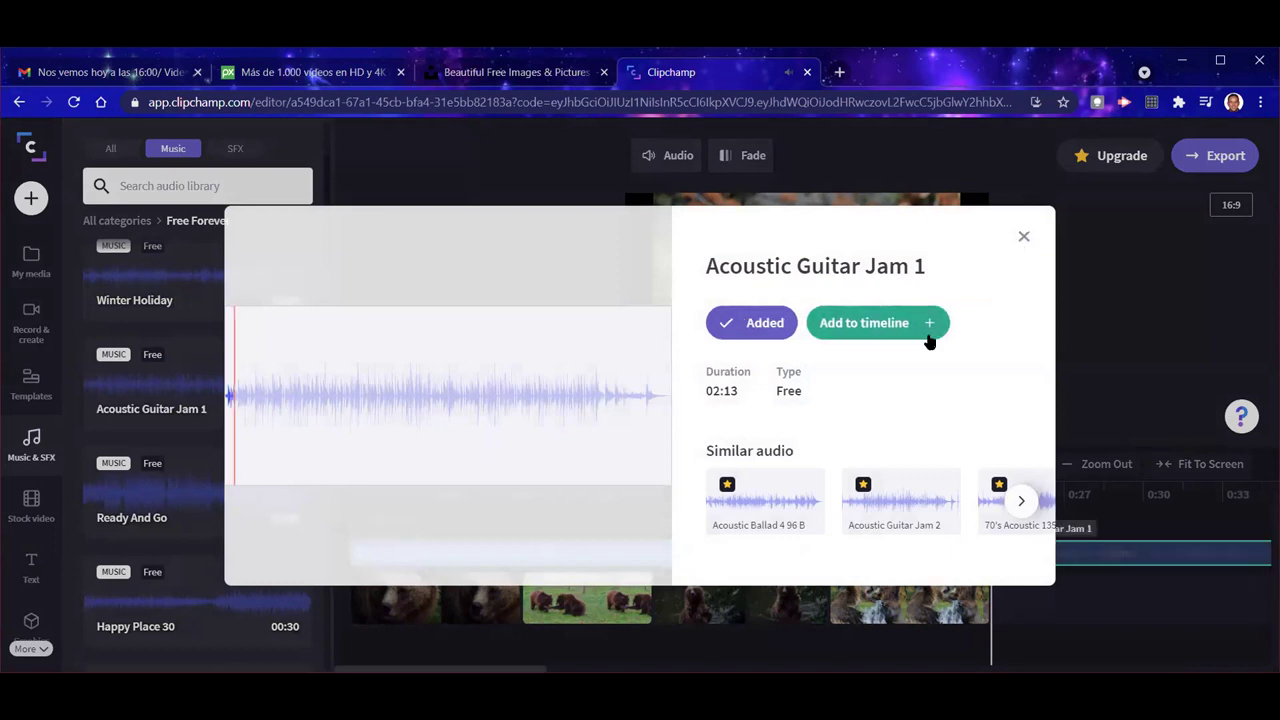
{"action": "left_click", "coordinate": [1023, 237]}
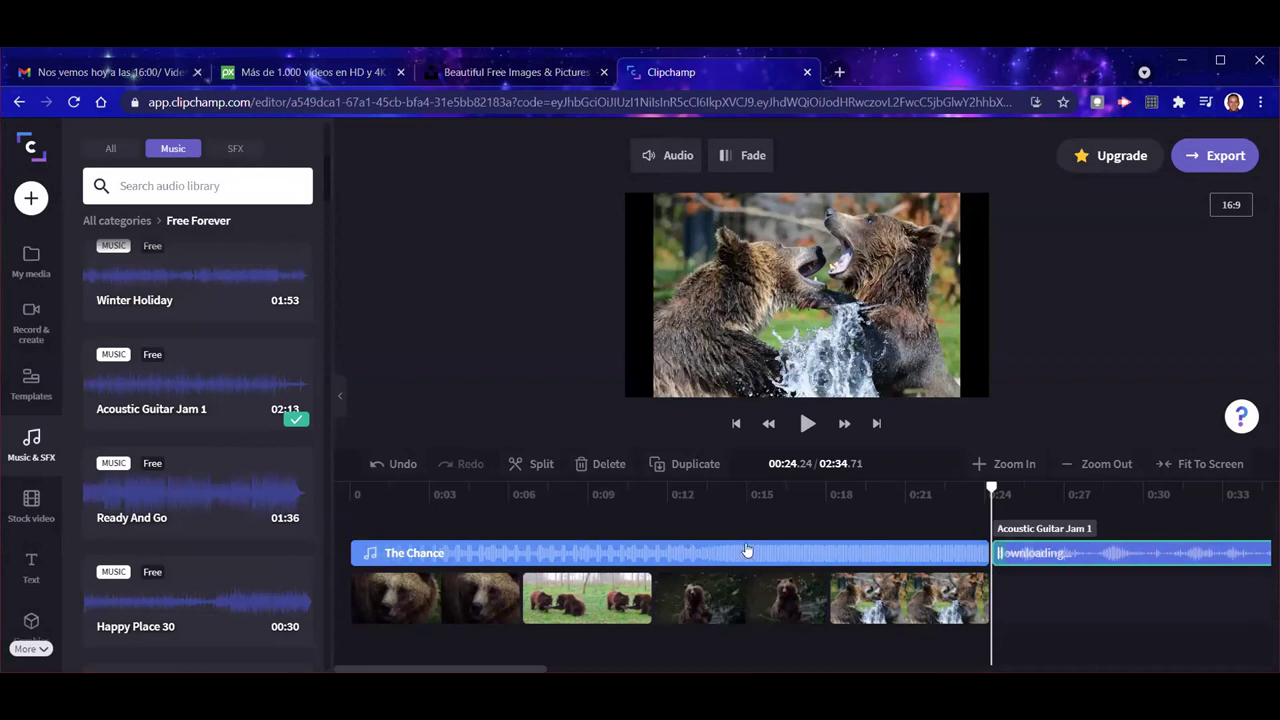
Step: Trim the end of The Chance to the start of the grizzlies image, with Acoustic Guitar Jam 1 following directly after it
{"action": "left_click_drag", "start_coordinate": [868, 590], "coordinate": [1005, 620]}
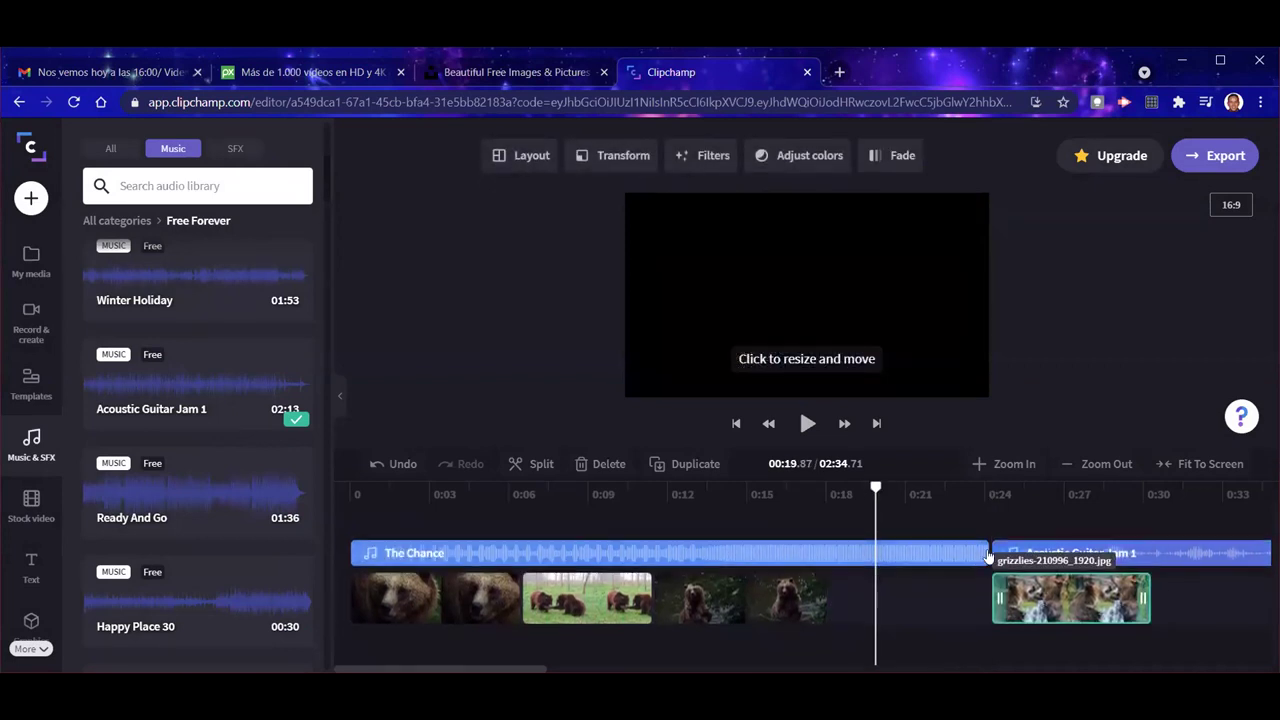
{"action": "left_click", "coordinate": [980, 553]}
{"action": "left_click_drag", "start_coordinate": [980, 553], "coordinate": [818, 549]}
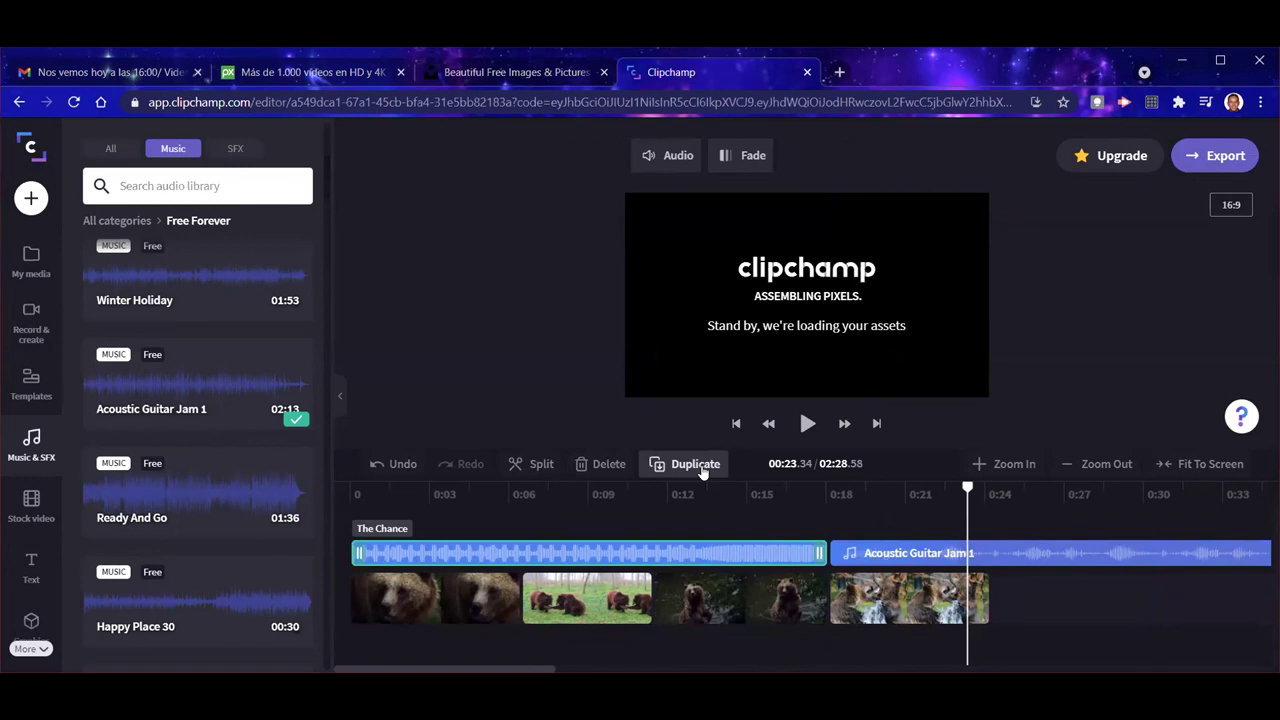
Step: Play the project from its start and around the change from The Chance to Acoustic Guitar Jam 1
{"action": "left_click_drag", "start_coordinate": [967, 487], "coordinate": [321, 488]}
{"action": "left_click", "coordinate": [805, 424]}
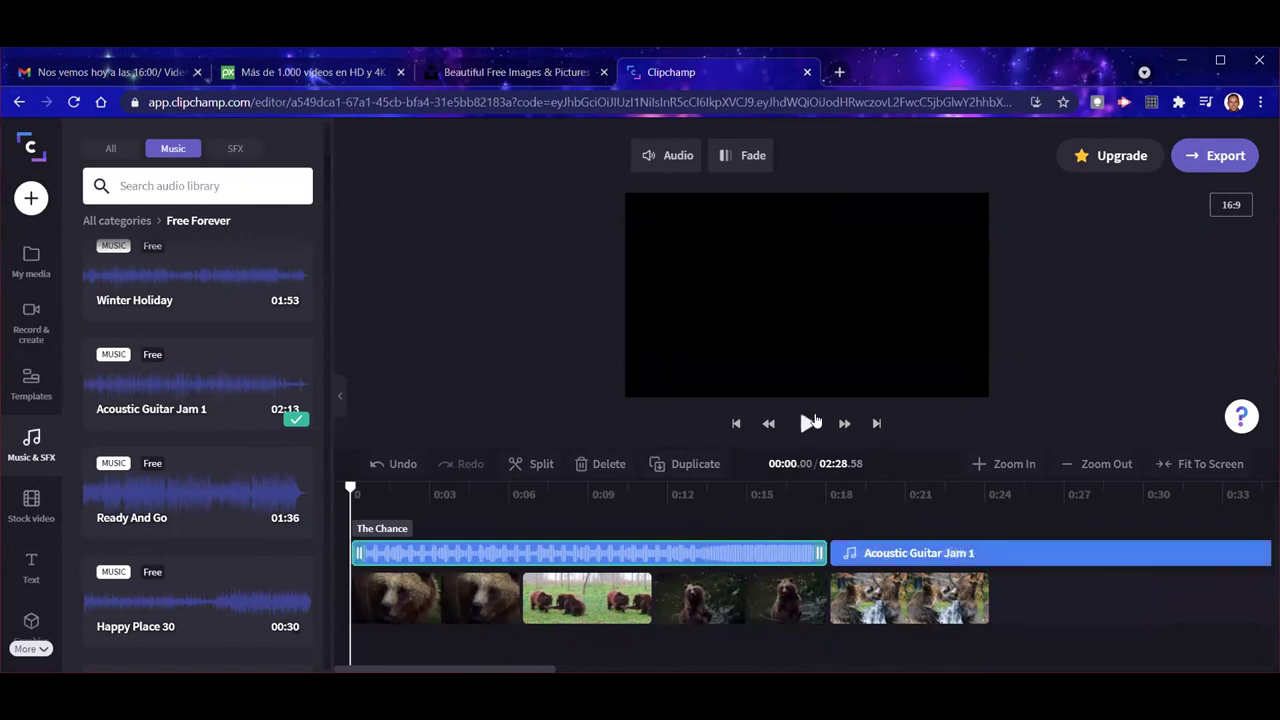
{"action": "left_click", "coordinate": [655, 492]}
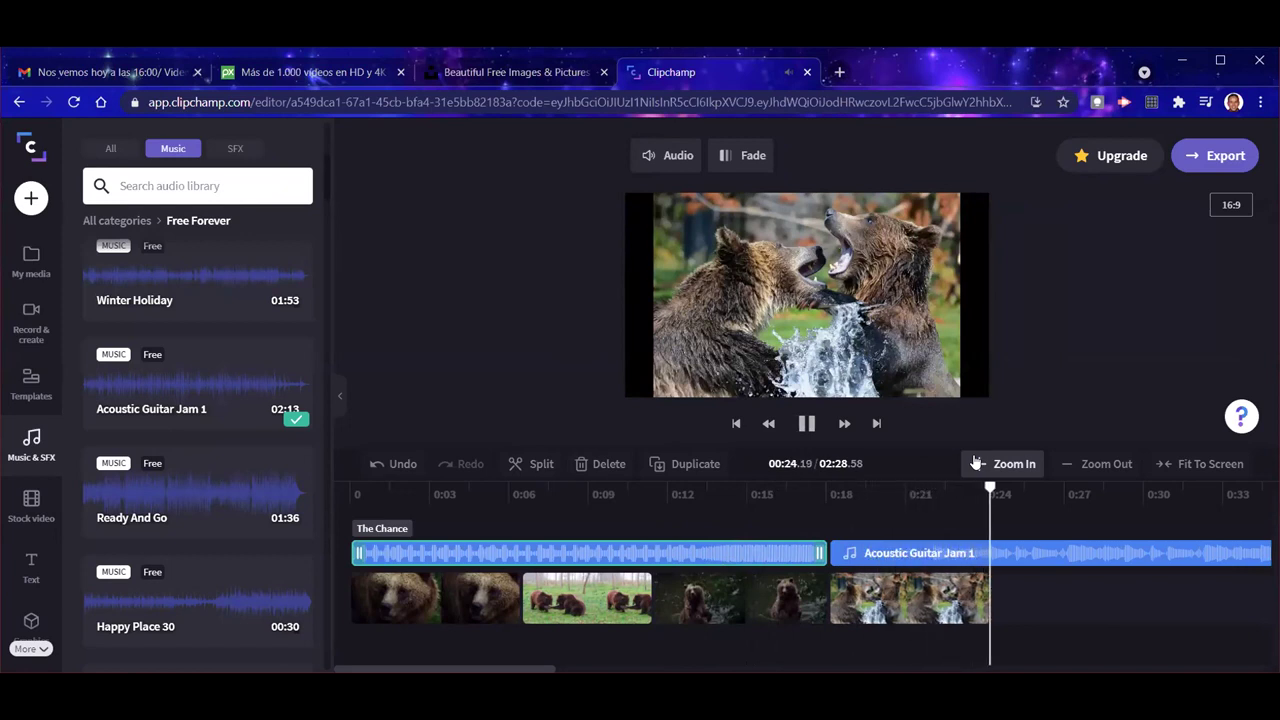
{"action": "left_click", "coordinate": [807, 423]}
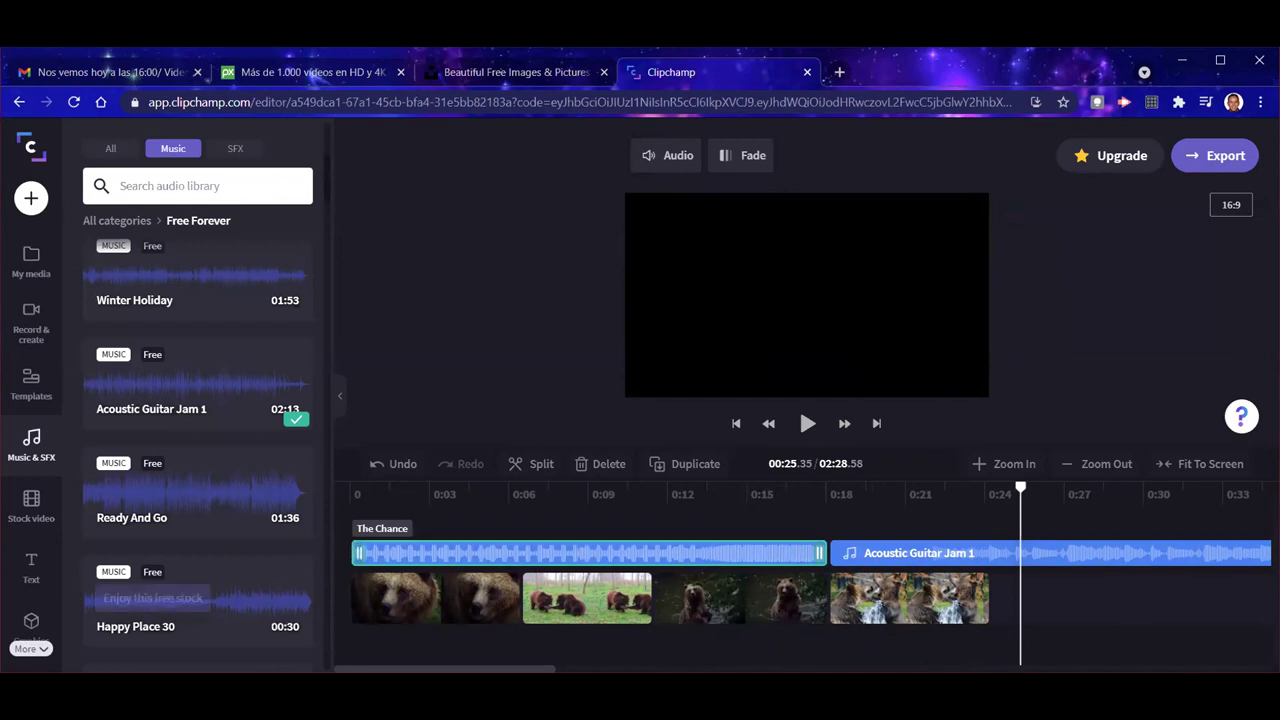
Step: Review the project's audio files and the options for importing media from the computer, cloud services or phone
{"action": "left_click", "coordinate": [29, 567]}
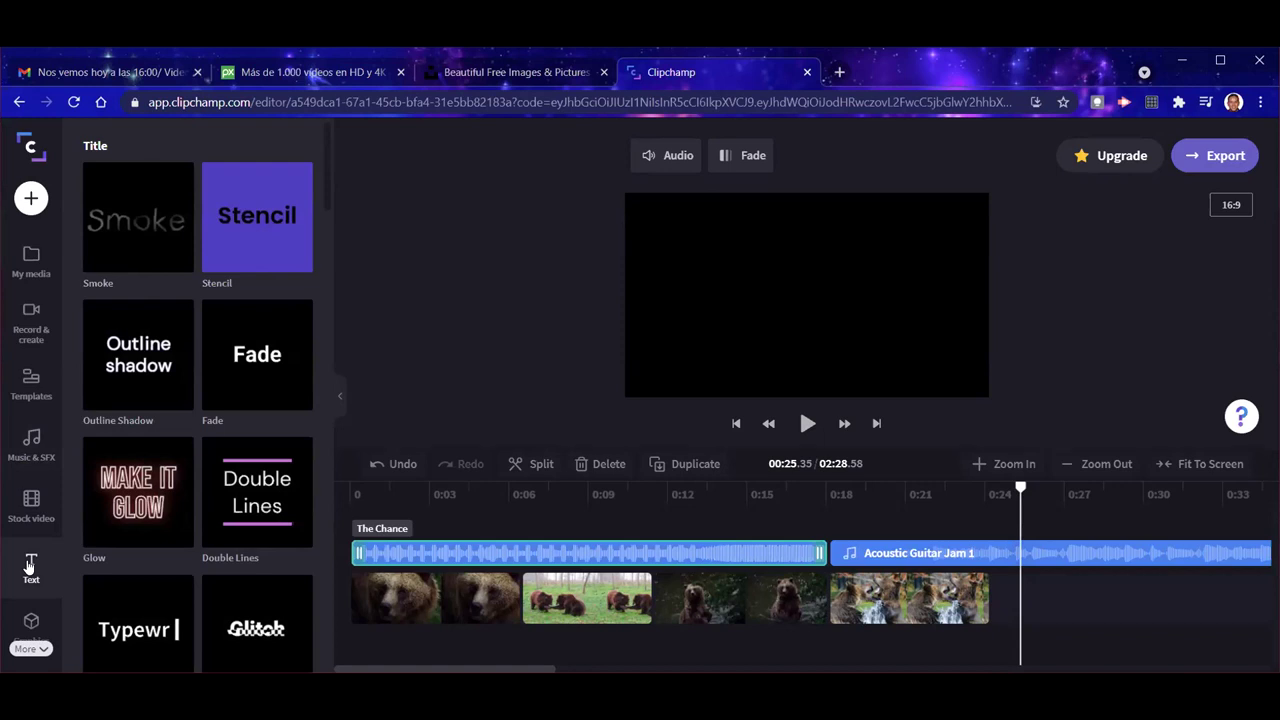
{"action": "left_click", "coordinate": [31, 258]}
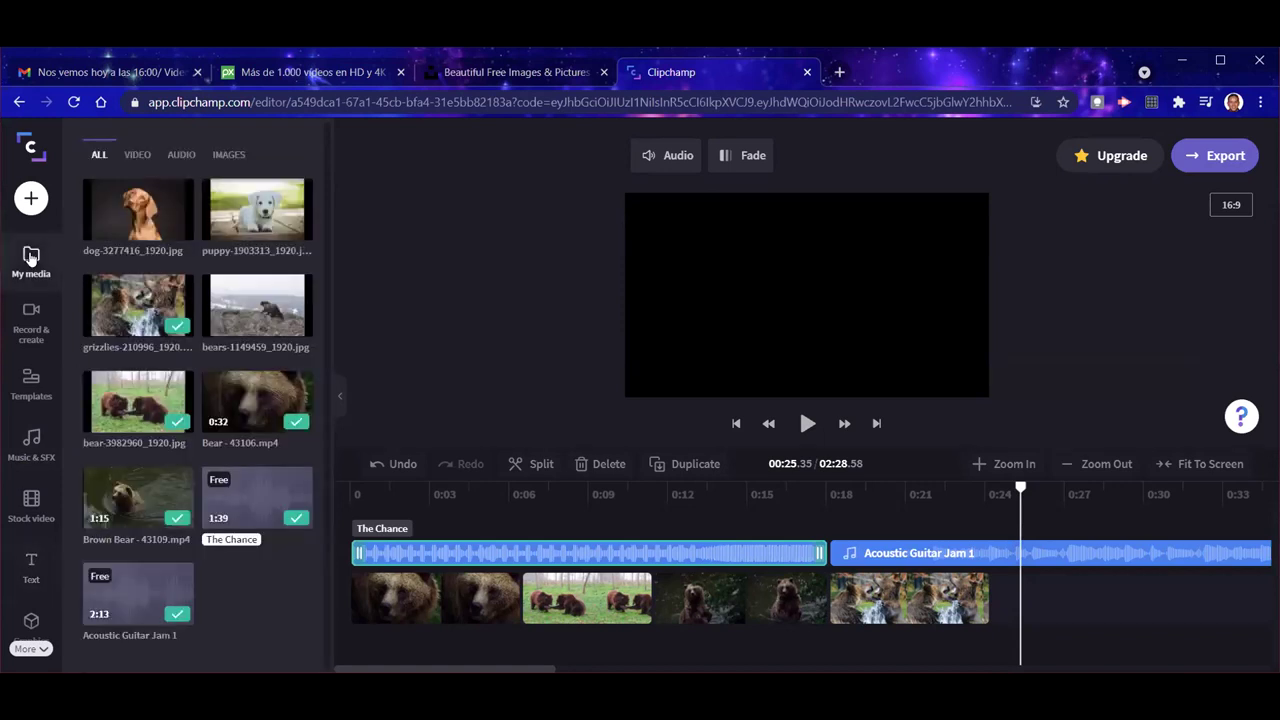
{"action": "left_click", "coordinate": [186, 158]}
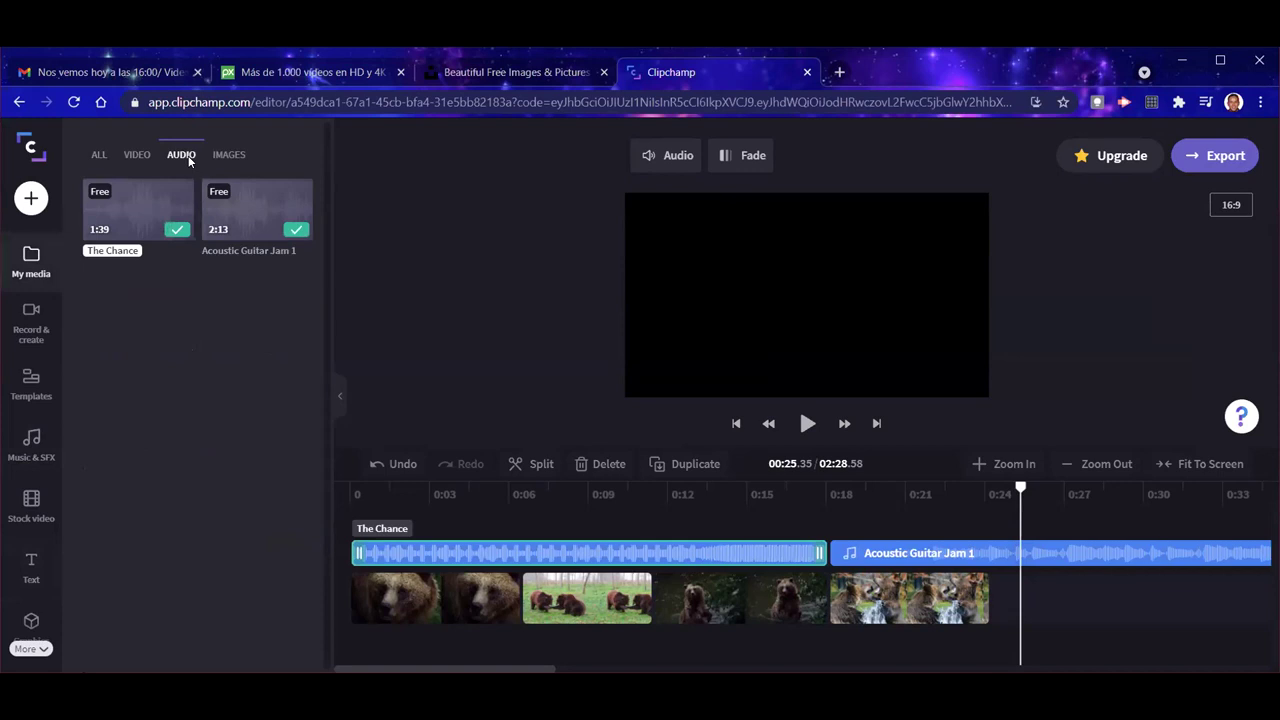
{"action": "left_click", "coordinate": [35, 250]}
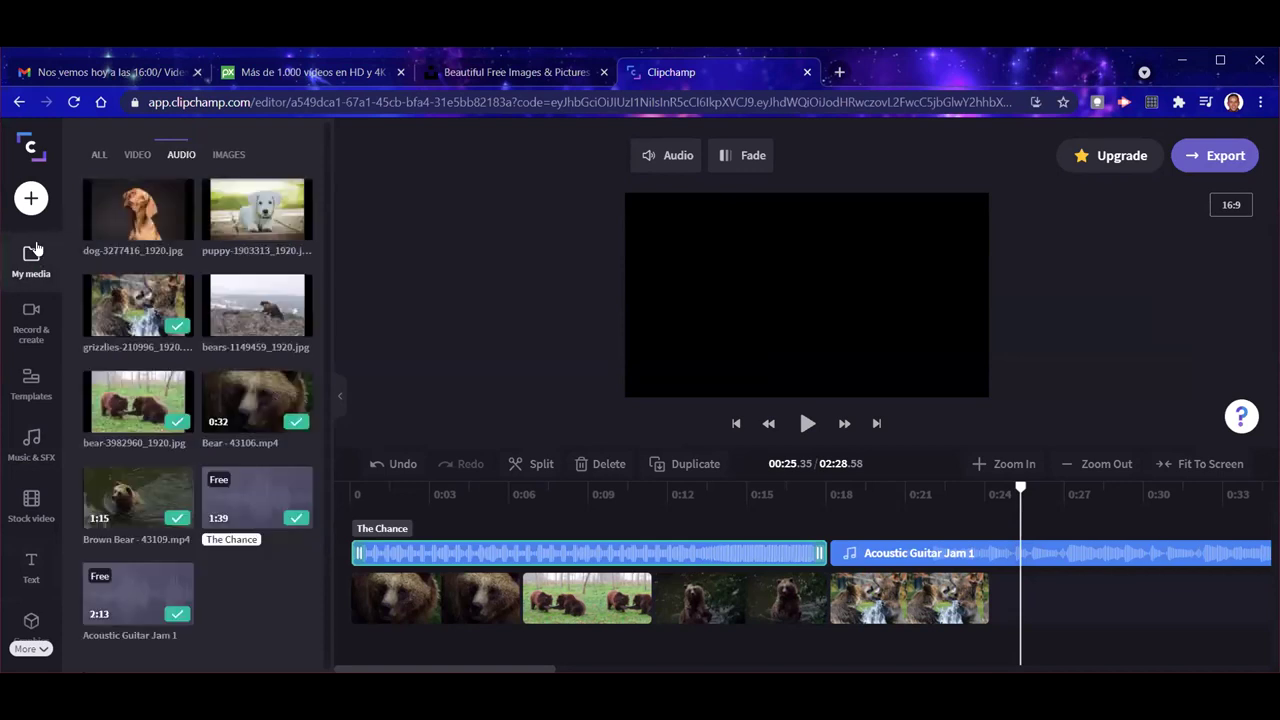
{"action": "left_click", "coordinate": [30, 200]}
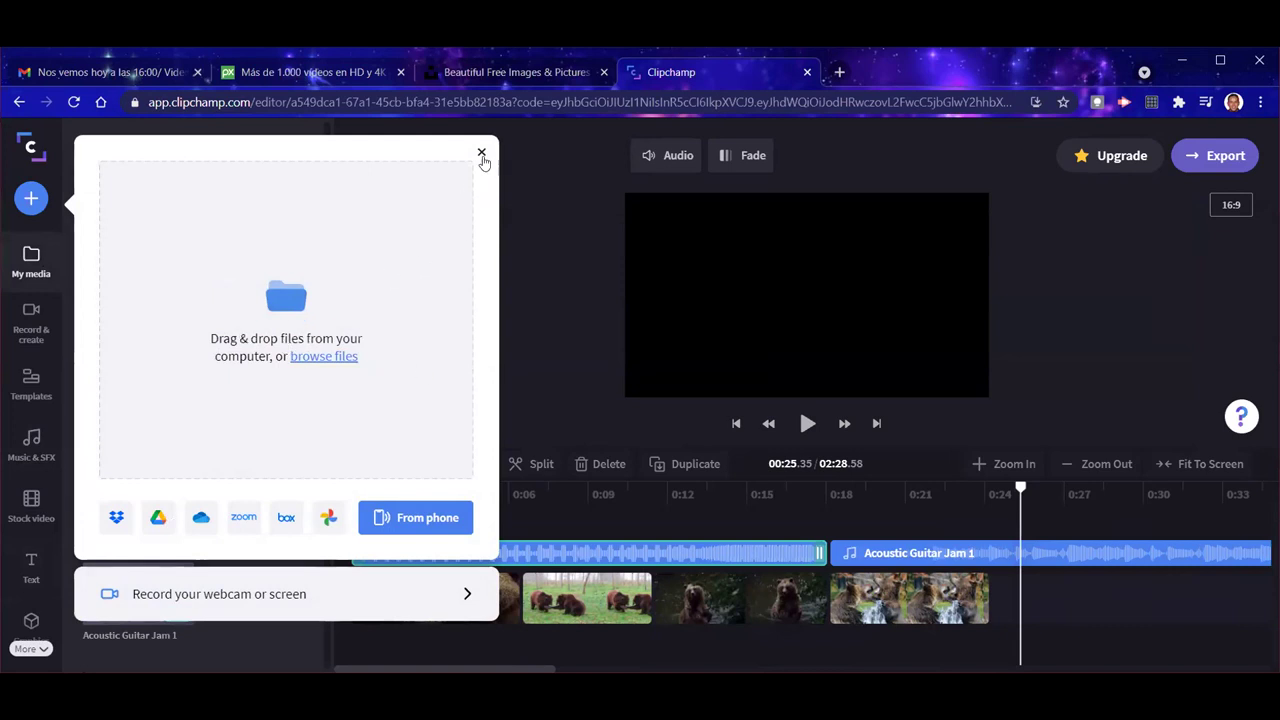
{"action": "left_click", "coordinate": [480, 154]}
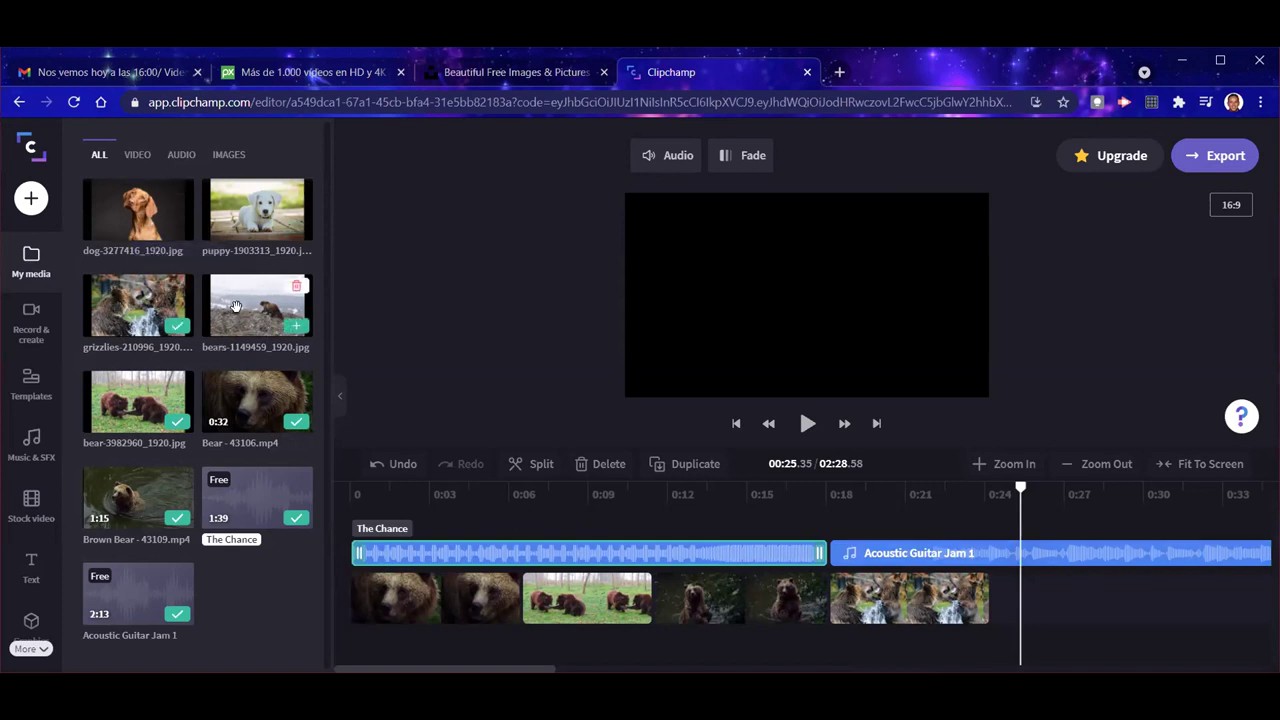
Step: Add the bears-1149459_1920.jpg image after the grizzlies image and preview both images with Acoustic Guitar Jam 1
{"action": "left_click_drag", "start_coordinate": [236, 308], "coordinate": [829, 623]}
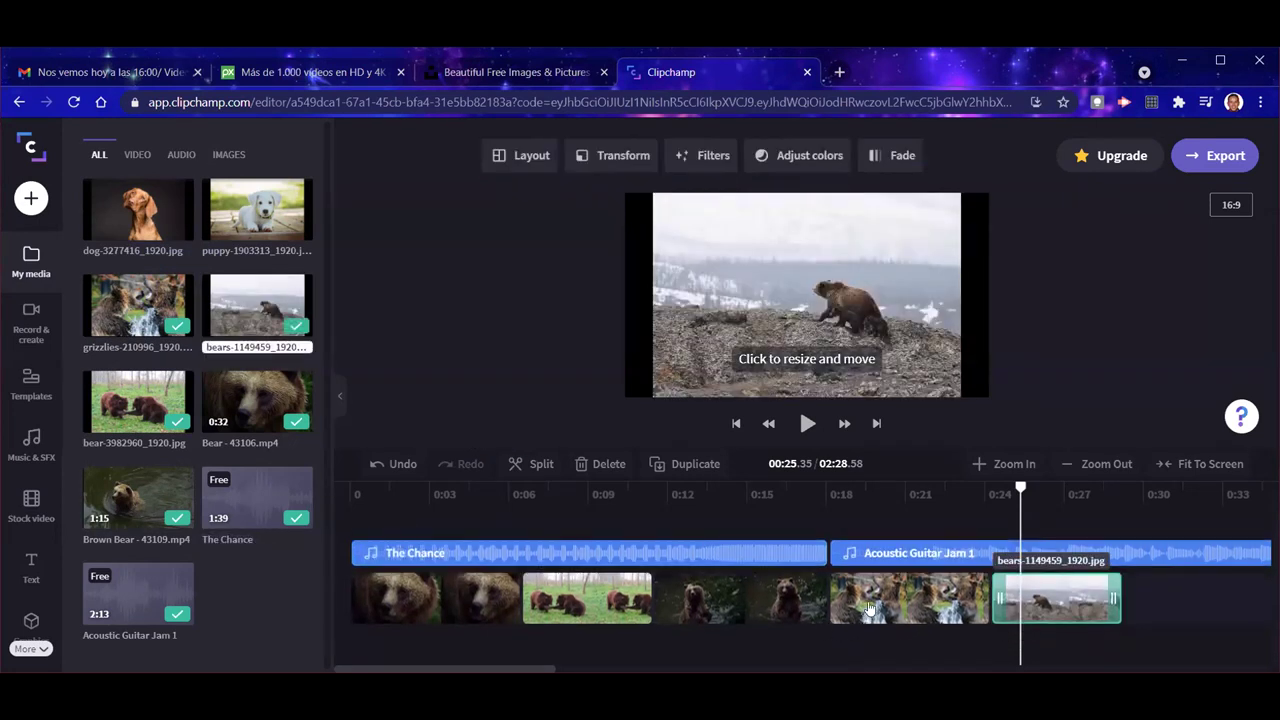
{"action": "left_click", "coordinate": [832, 558]}
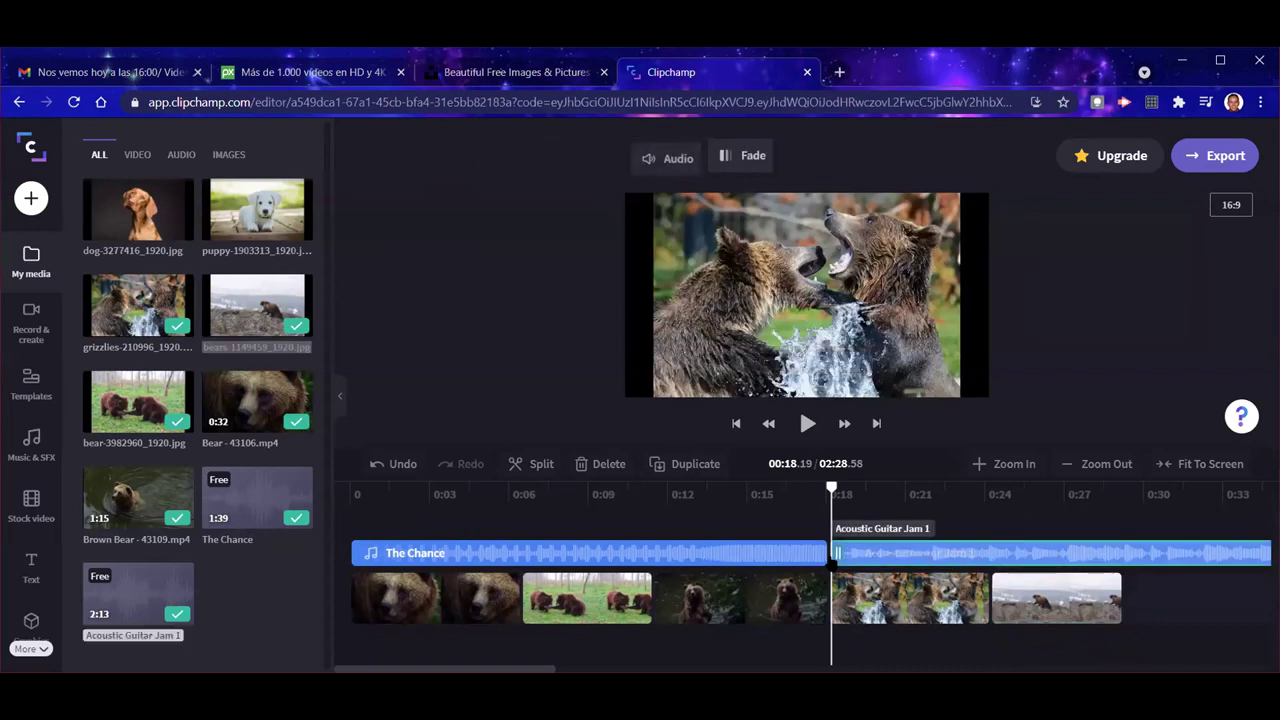
{"action": "left_click", "coordinate": [806, 424]}
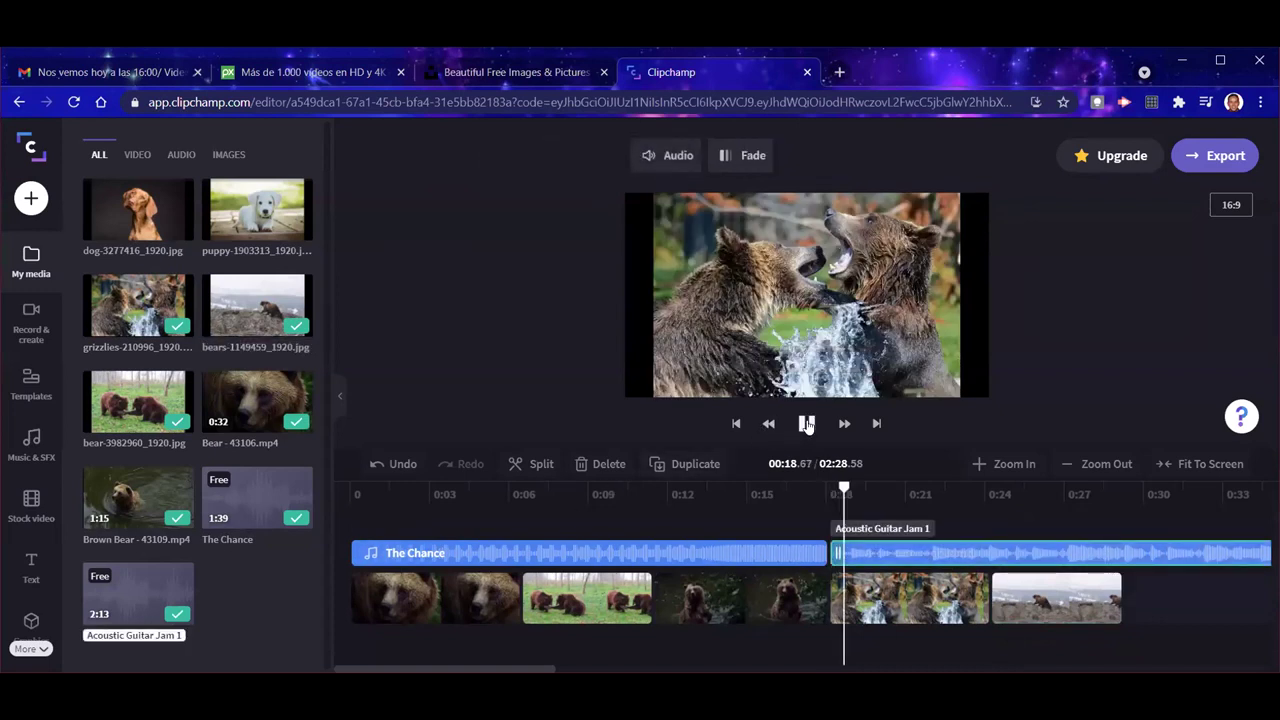
{"action": "left_click", "coordinate": [1046, 514]}
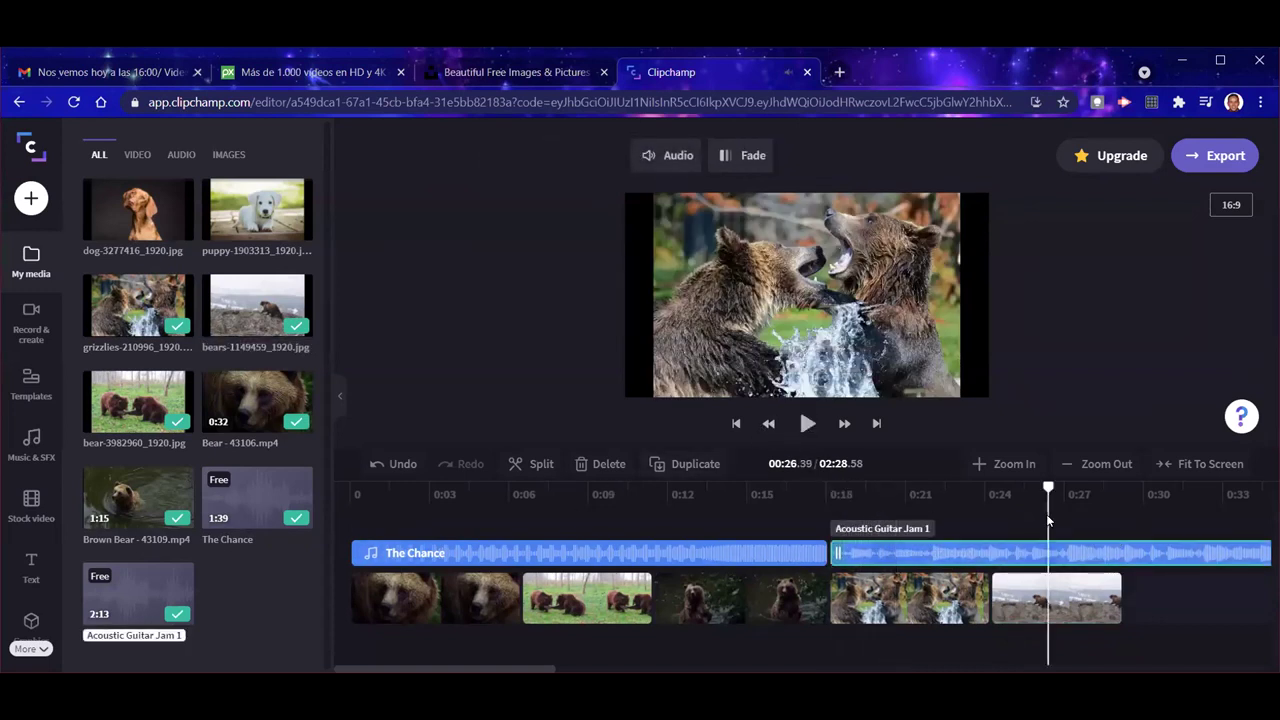
{"action": "left_click", "coordinate": [806, 424]}
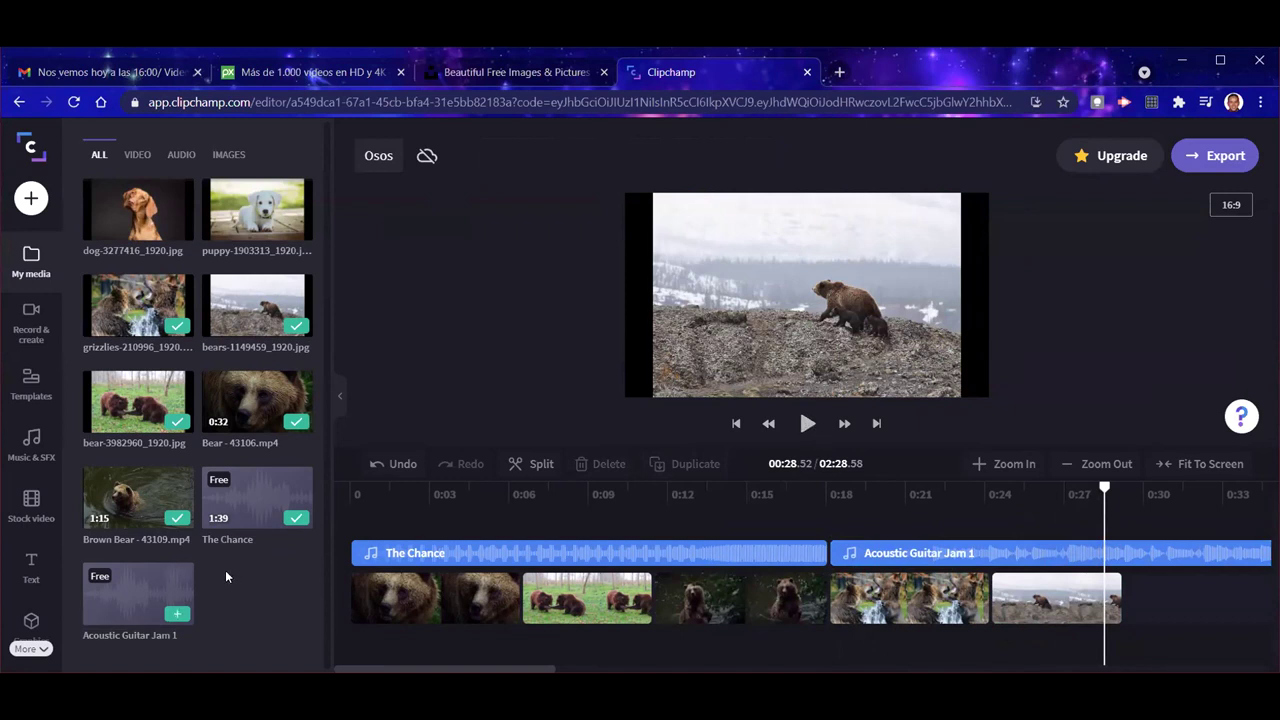
Step: Add the Double Lines title at the very start of the project timeline
{"action": "left_click", "coordinate": [30, 567]}
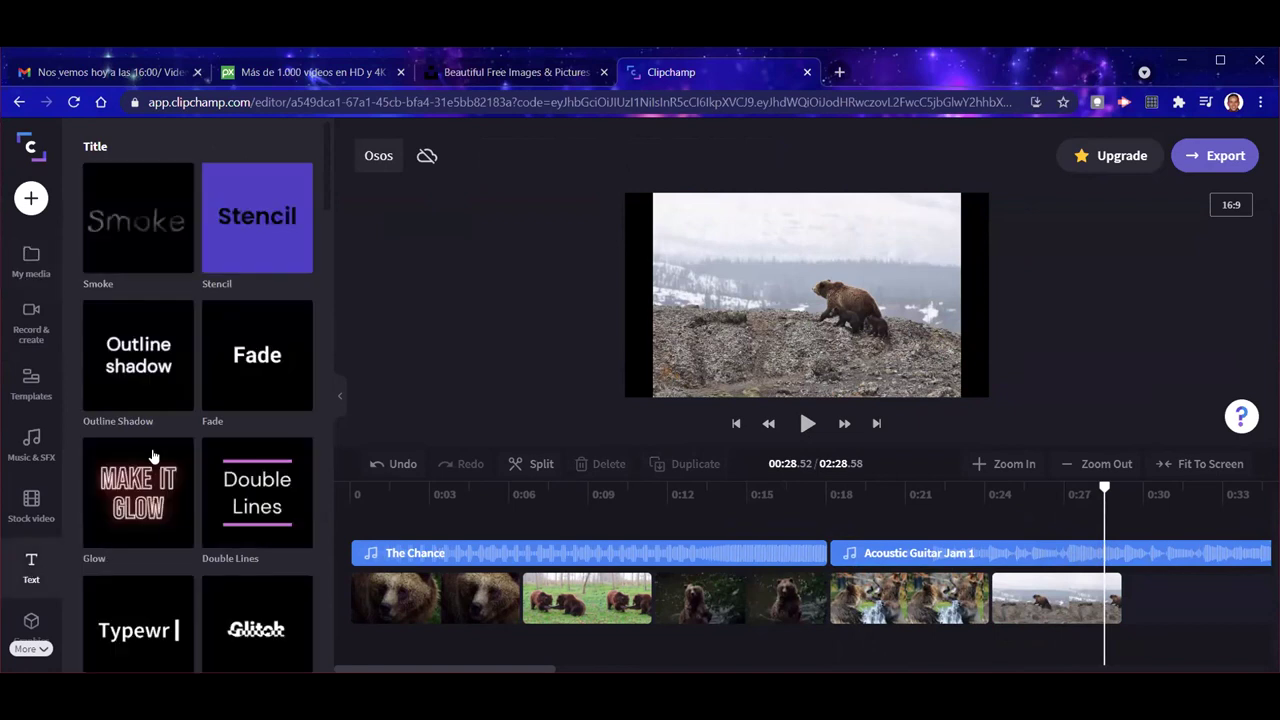
{"action": "scroll", "coordinate": [193, 450], "scroll_direction": "down", "scroll_amount": 3}
{"action": "scroll", "coordinate": [193, 450], "scroll_direction": "down", "scroll_amount": 6}
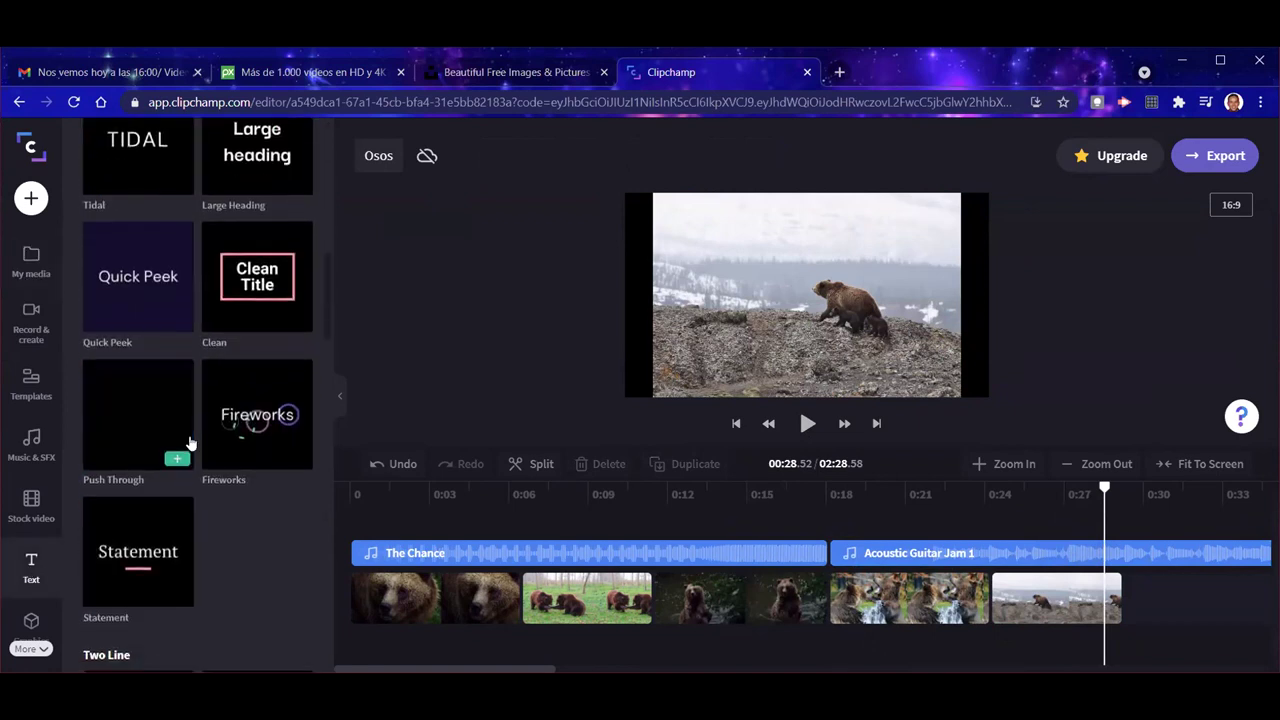
{"action": "scroll", "coordinate": [190, 443], "scroll_direction": "up", "scroll_amount": 8}
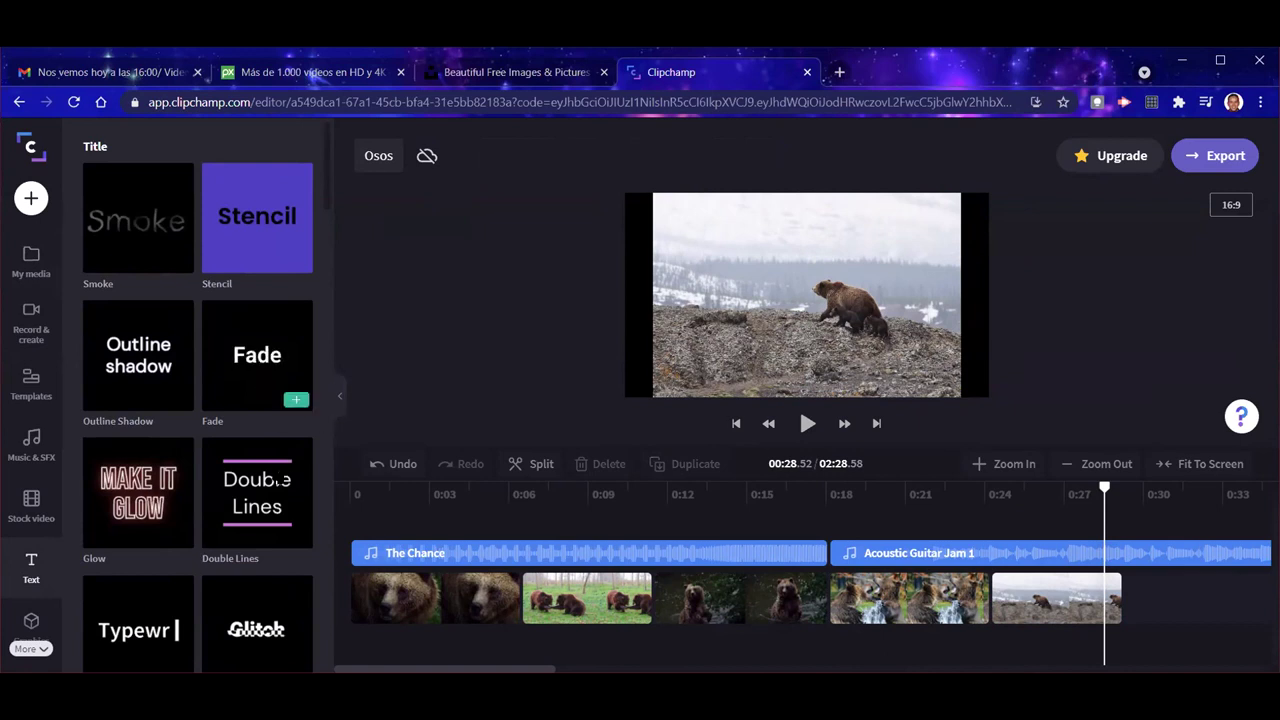
{"action": "mouse_move", "coordinate": [266, 486]}
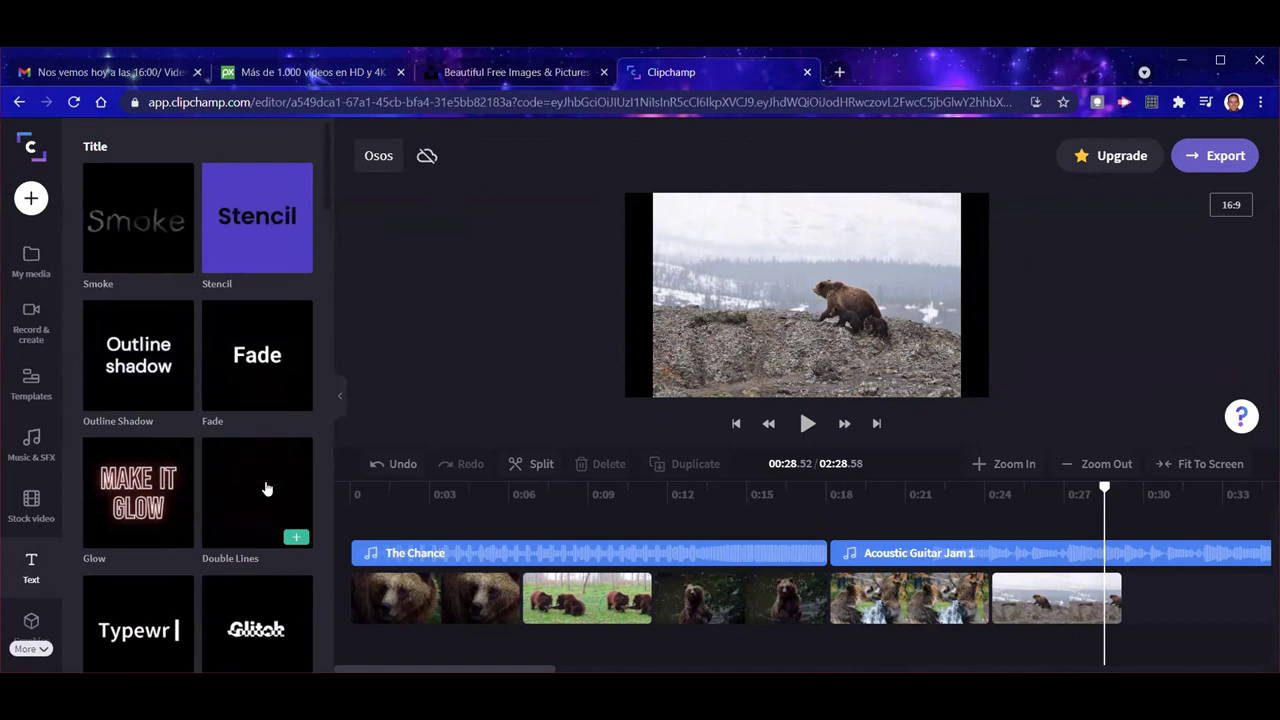
{"action": "left_click", "coordinate": [352, 566]}
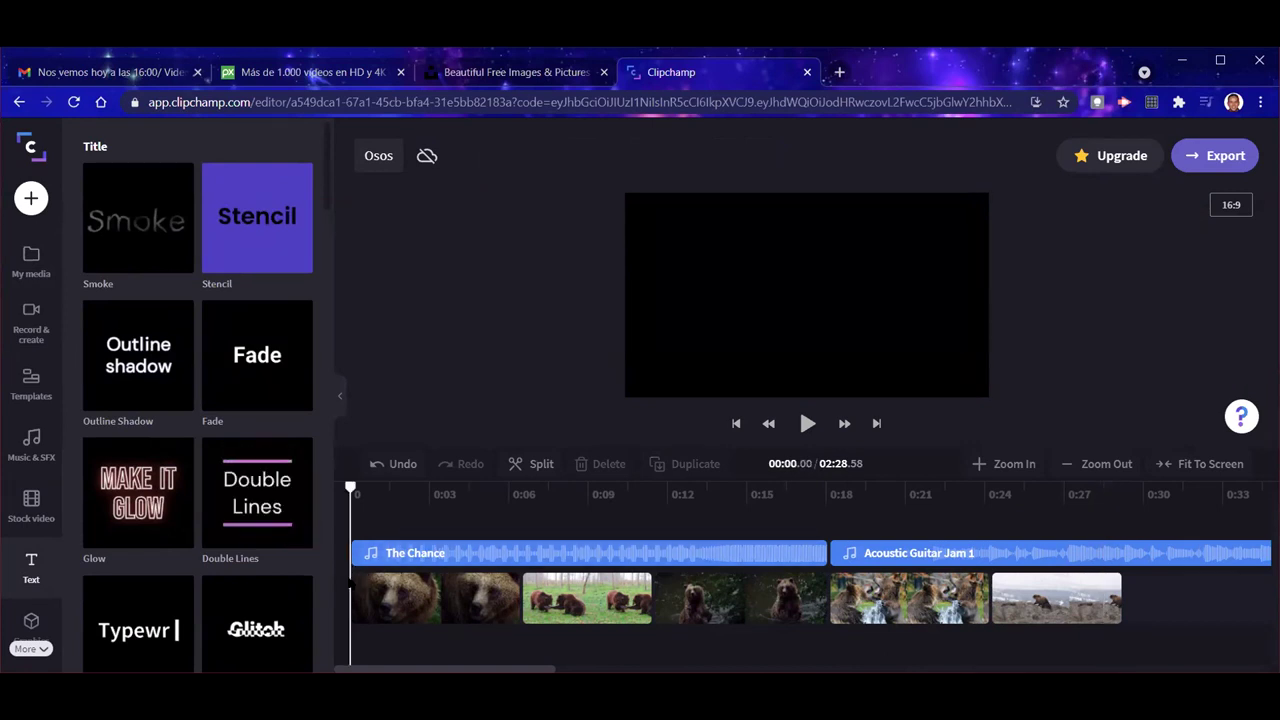
{"action": "mouse_move", "coordinate": [246, 500]}
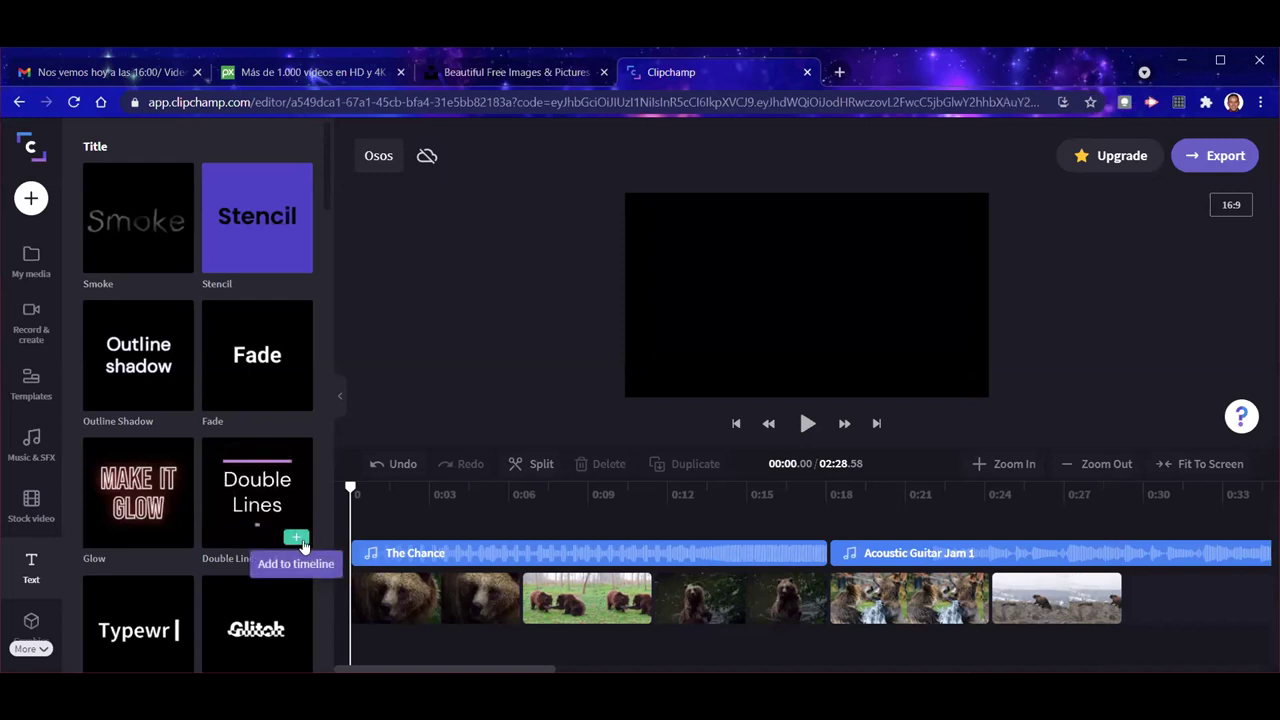
{"action": "left_click", "coordinate": [298, 538]}
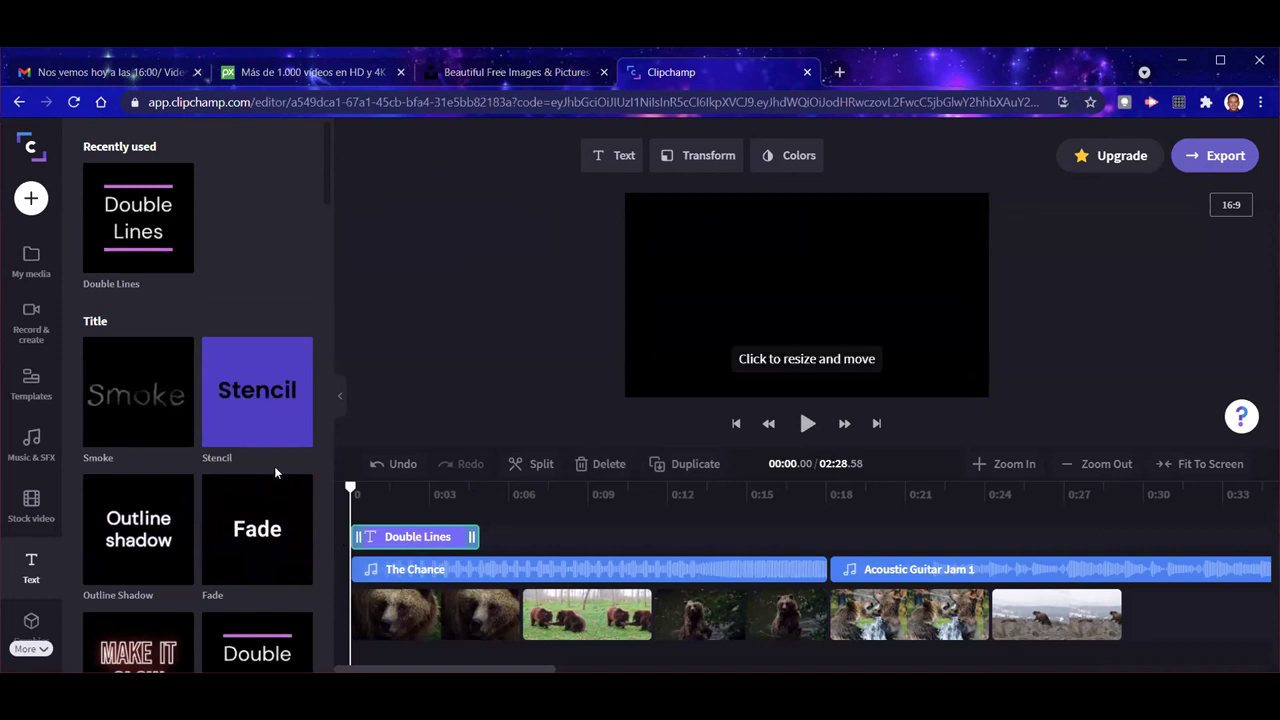
Step: Play the Double Lines title from the start and examine the editing options offered for the title, The Chance and the bear-3982960_1920.jpg image
{"action": "left_click", "coordinate": [807, 424]}
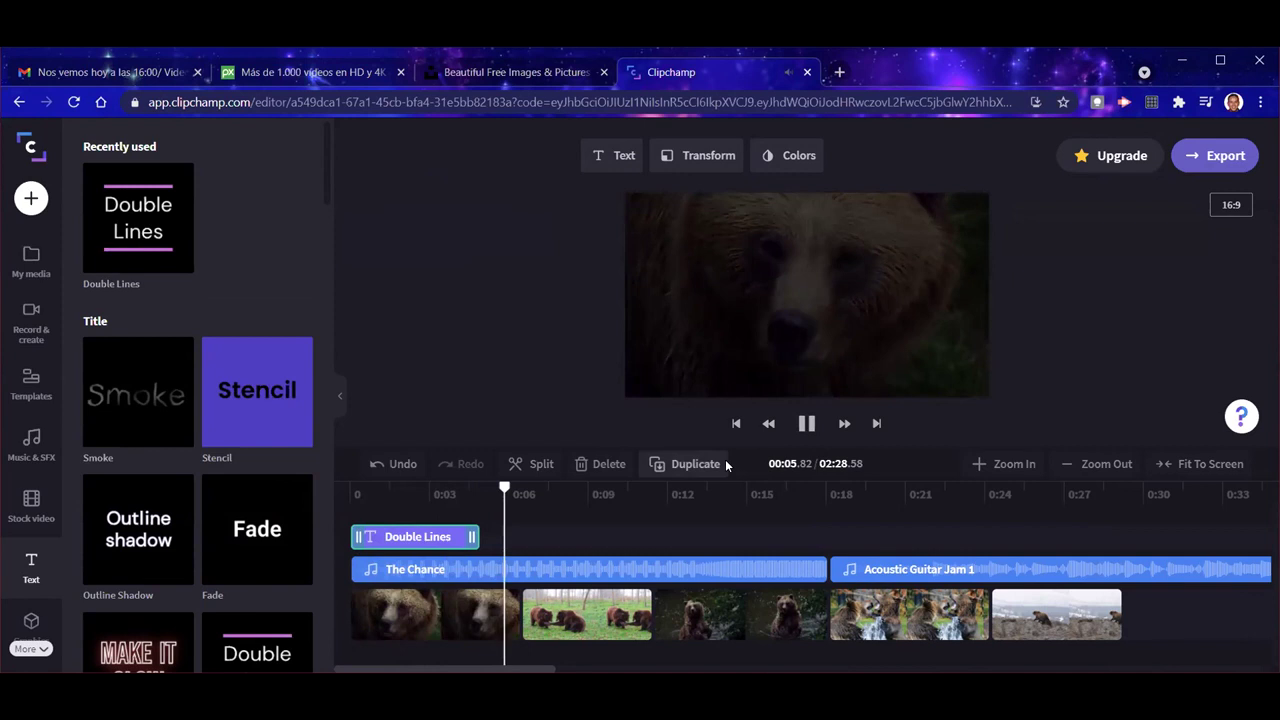
{"action": "key", "text": "space"}
{"action": "left_click", "coordinate": [400, 536]}
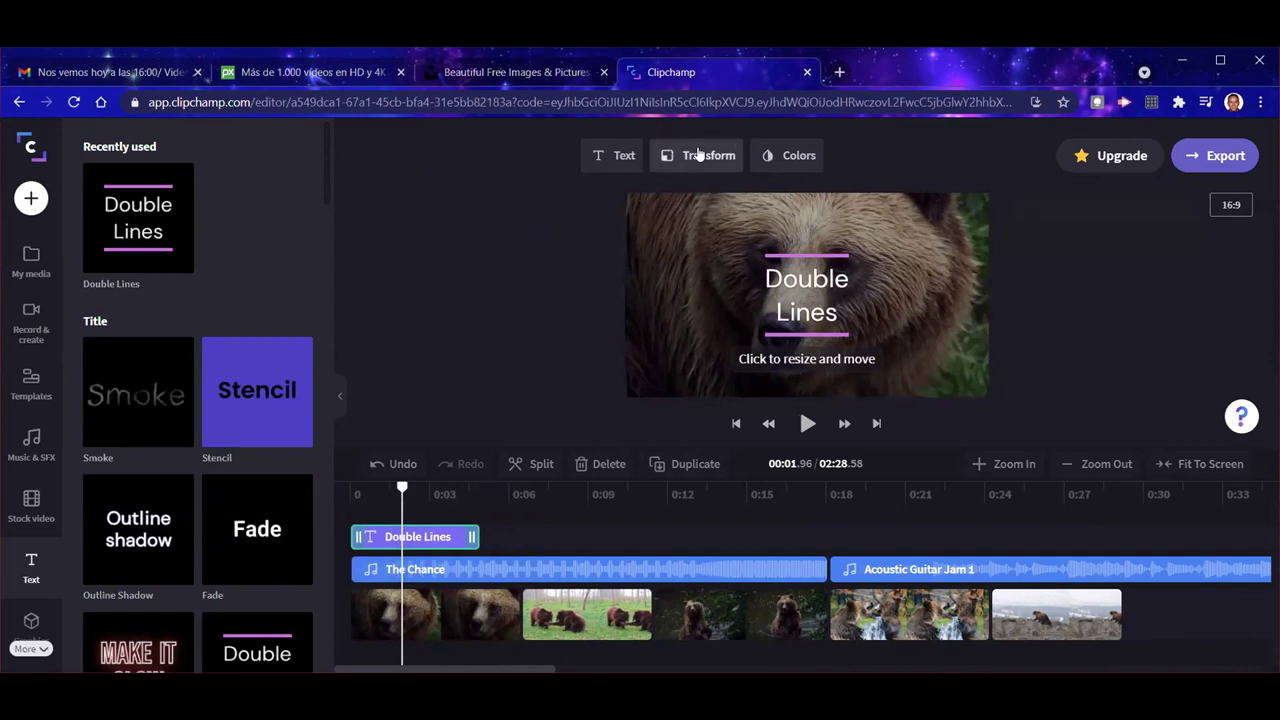
{"action": "left_click", "coordinate": [430, 540]}
{"action": "left_click", "coordinate": [500, 570]}
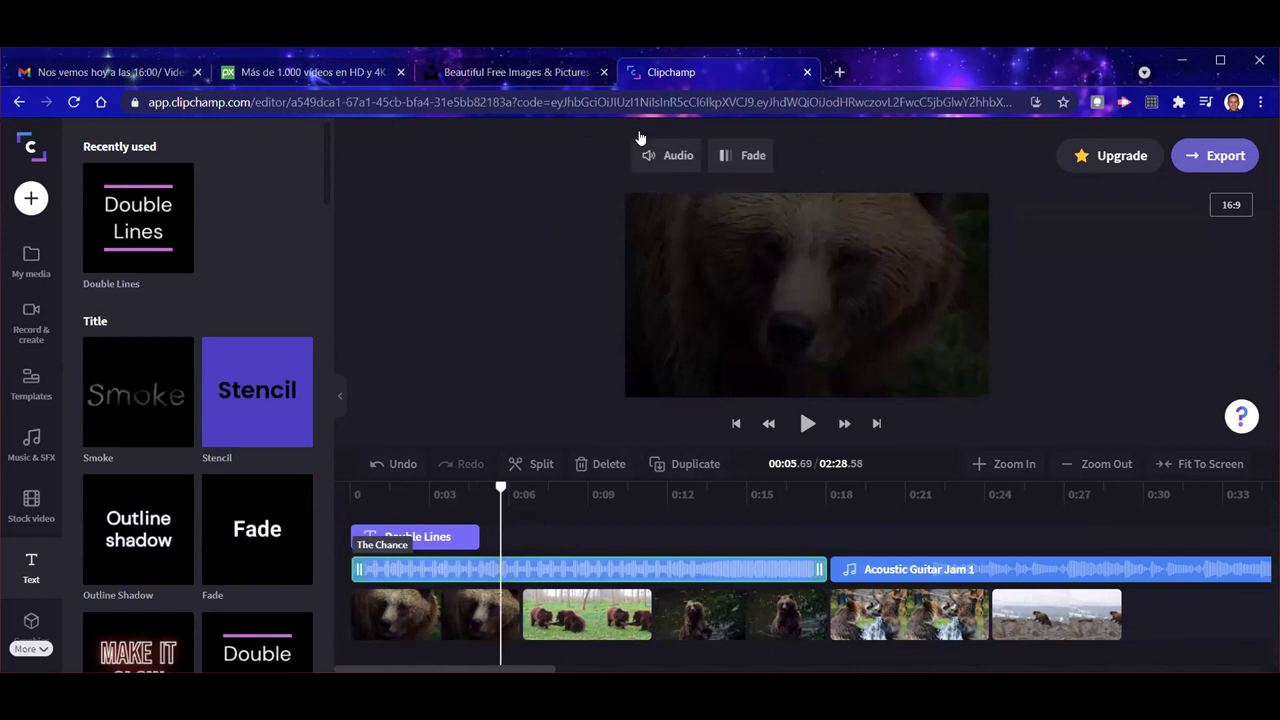
{"action": "left_click", "coordinate": [522, 604]}
{"action": "left_click", "coordinate": [470, 610]}
{"action": "left_click", "coordinate": [553, 612]}
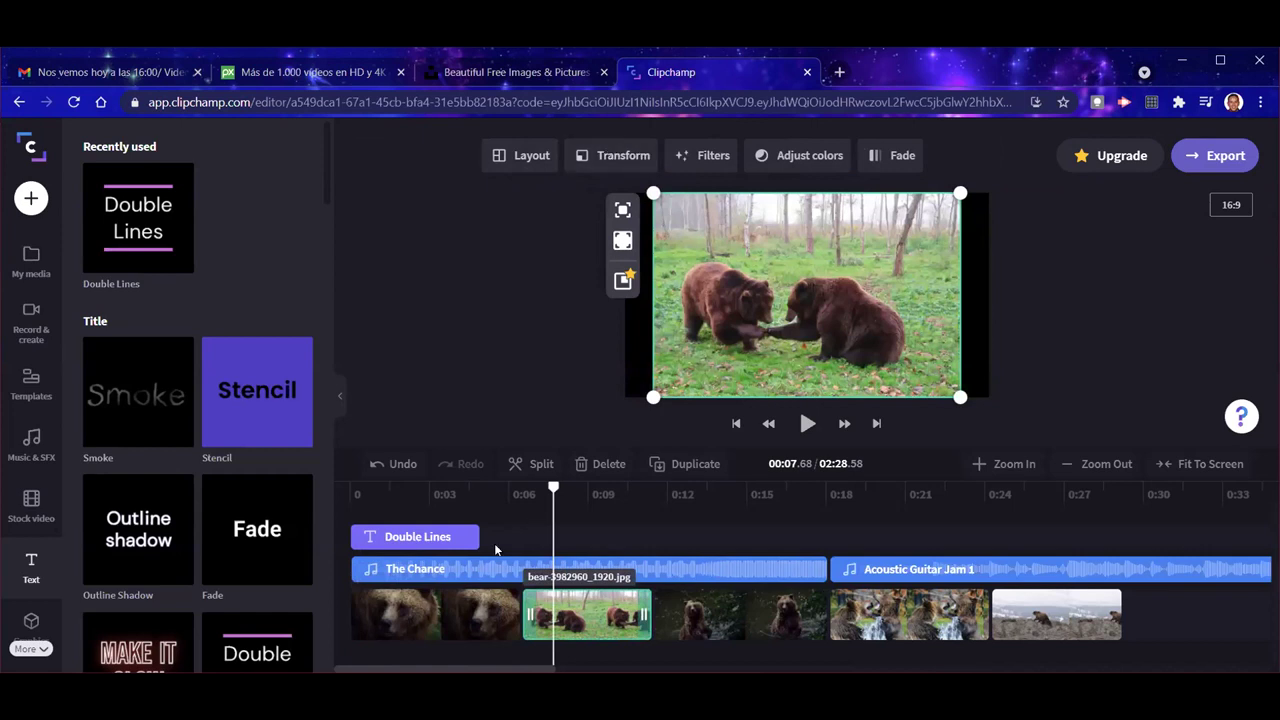
Step: Replace the Double Lines title's text with "Los" on the first line and "Osos" on the second
{"action": "left_click", "coordinate": [426, 544]}
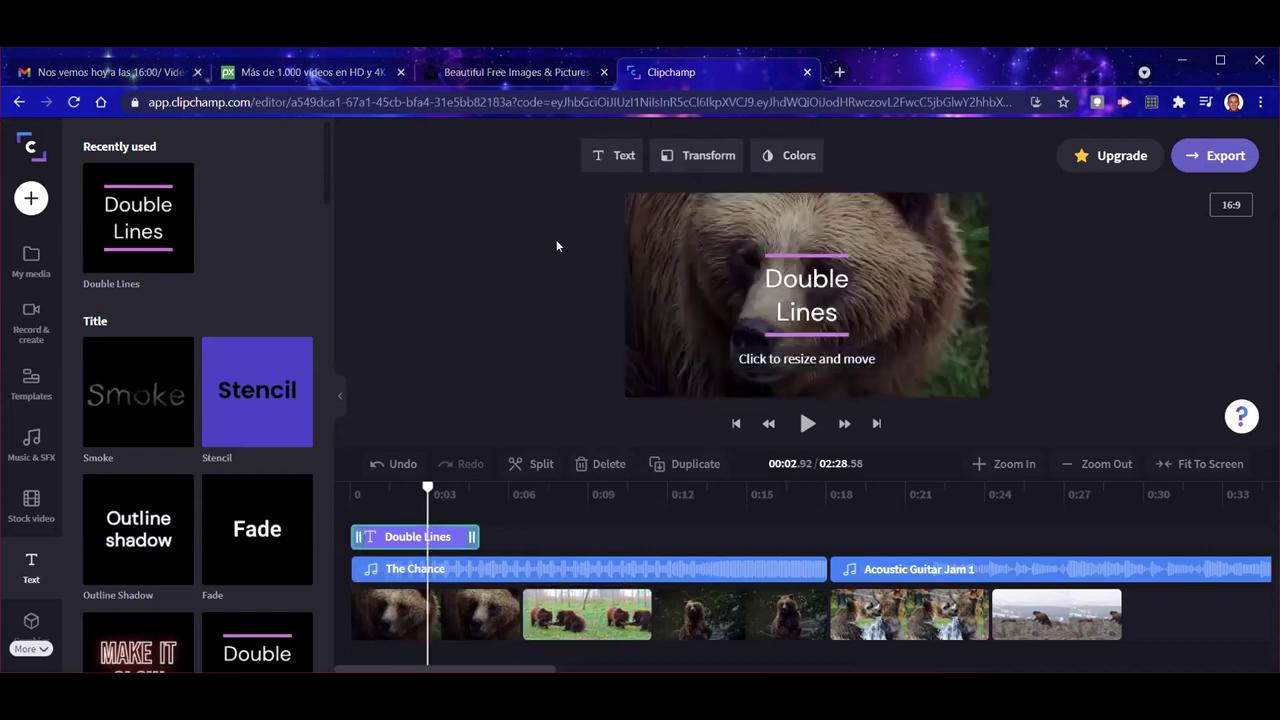
{"action": "left_click", "coordinate": [622, 160]}
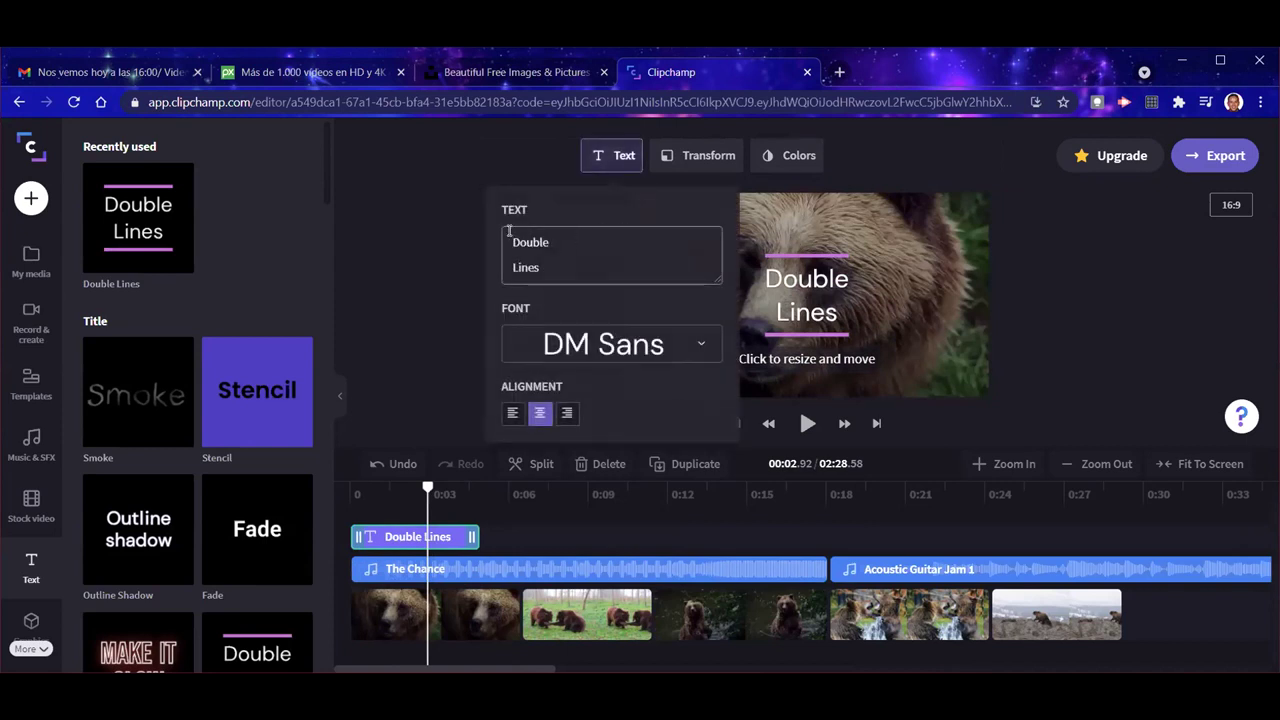
{"action": "left_click_drag", "start_coordinate": [510, 240], "coordinate": [573, 262]}
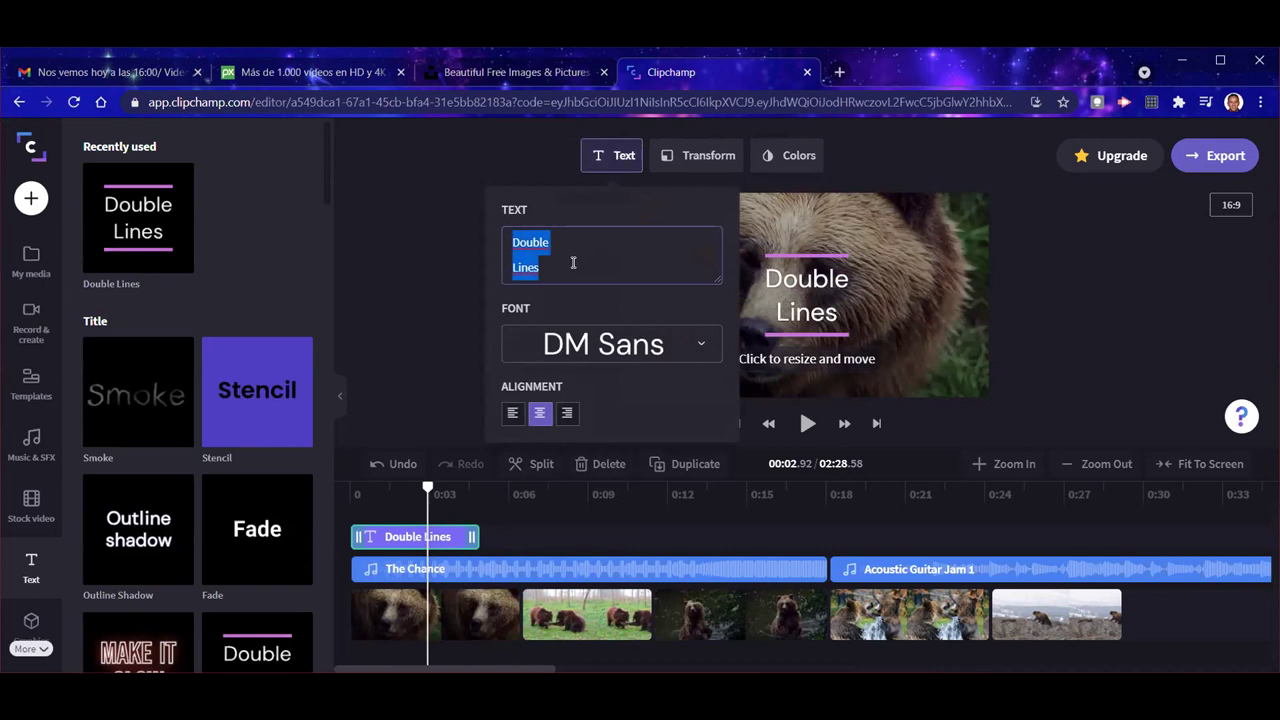
{"action": "double_click", "coordinate": [535, 242]}
{"action": "type", "text": "Los"}
{"action": "key", "text": "Return"}
{"action": "double_click", "coordinate": [524, 267]}
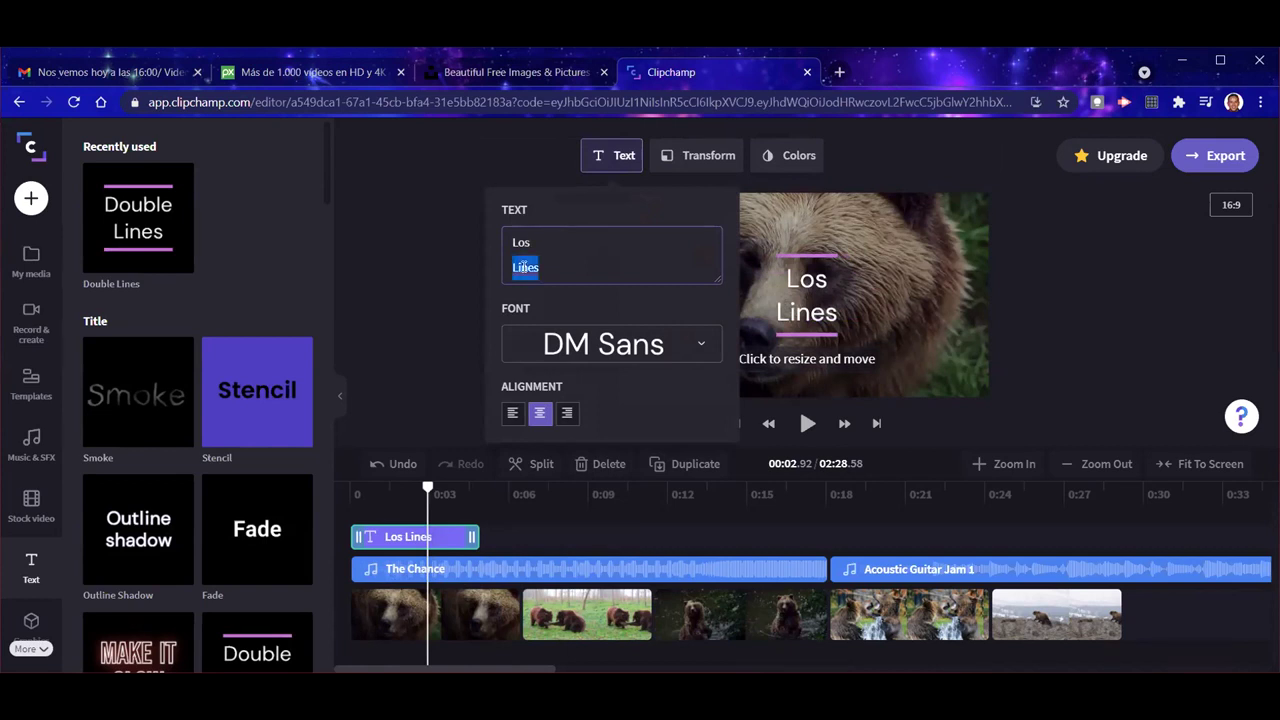
{"action": "type", "text": "Osos"}
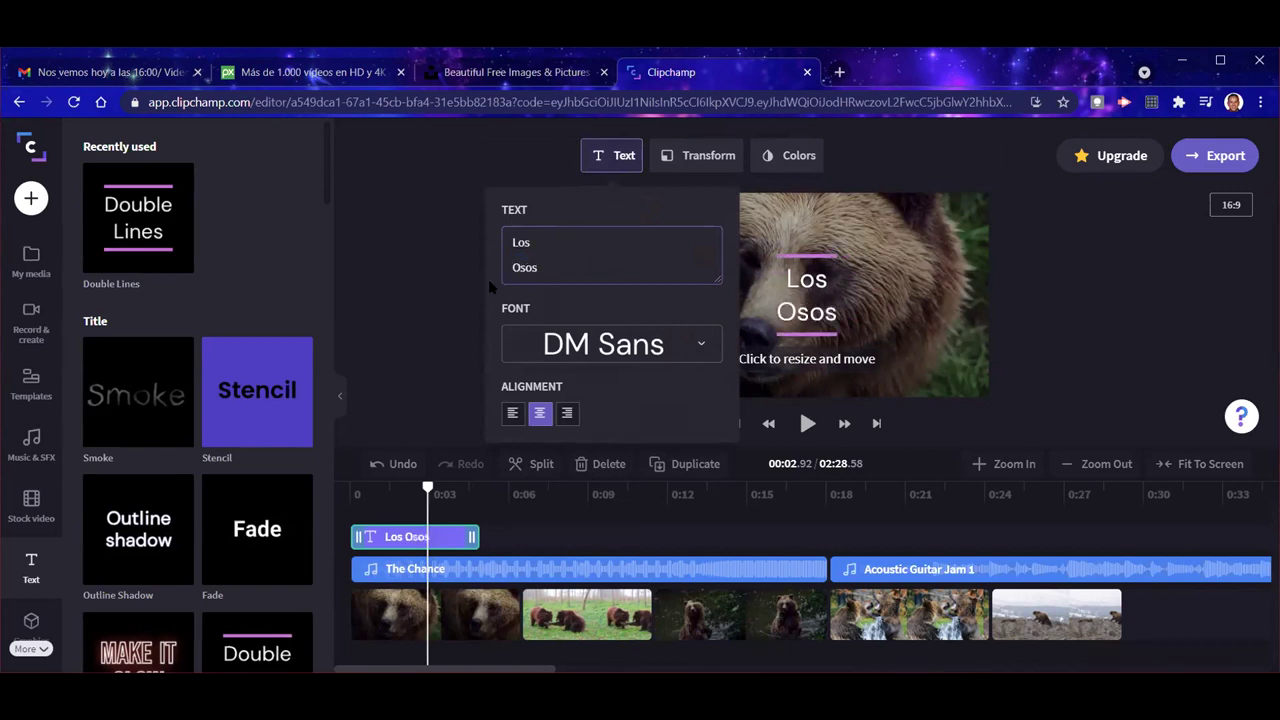
Step: Set the Los Osos title's font to Scope One
{"action": "left_click", "coordinate": [707, 347]}
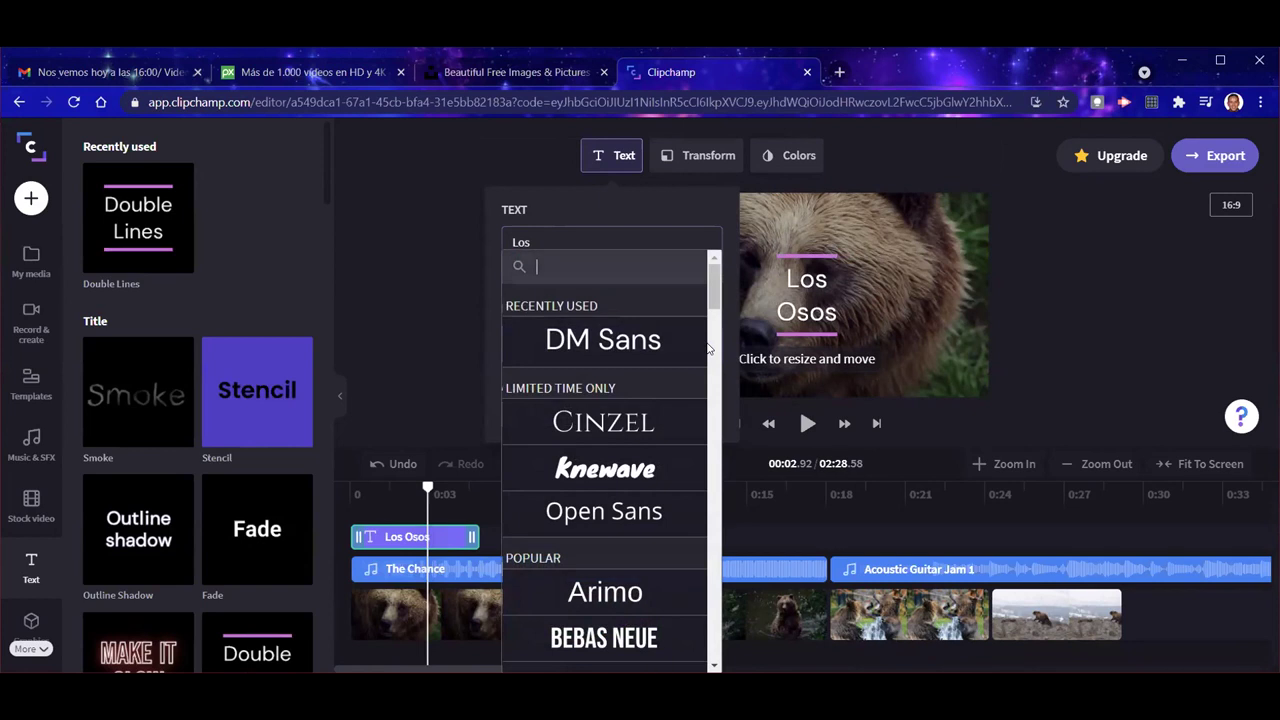
{"action": "left_click_drag", "start_coordinate": [714, 305], "coordinate": [703, 625]}
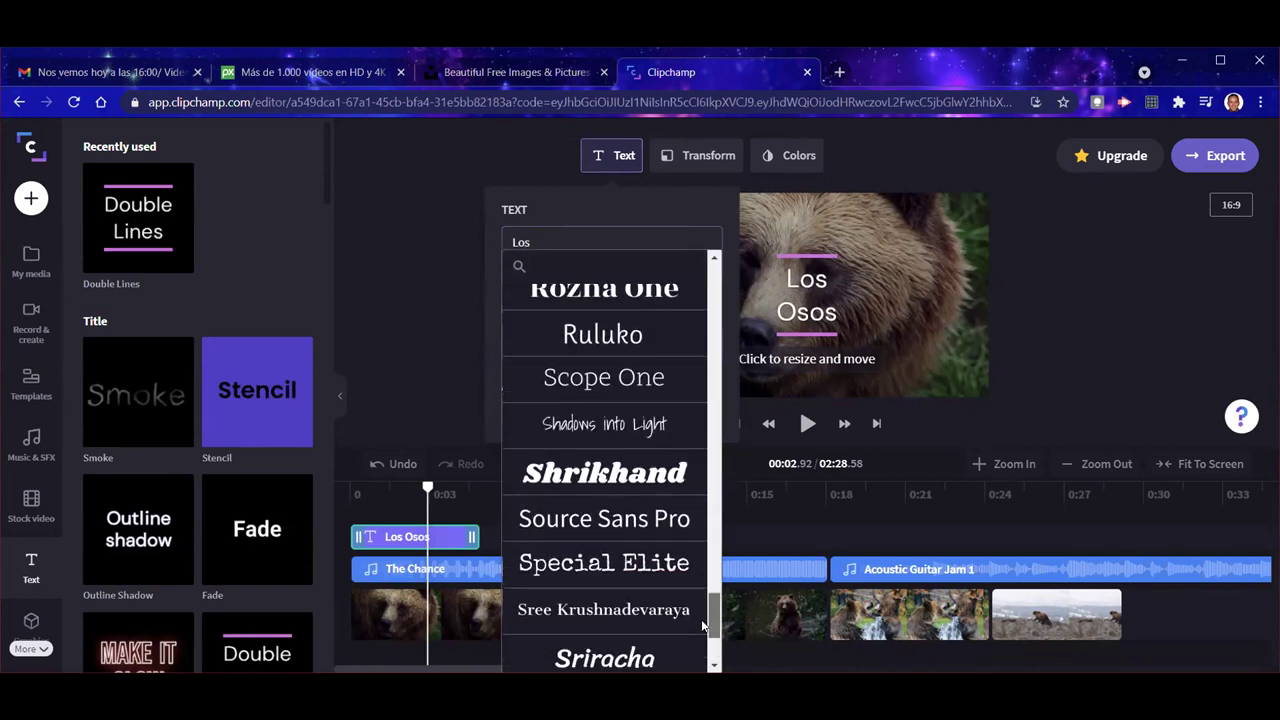
{"action": "left_click", "coordinate": [577, 376]}
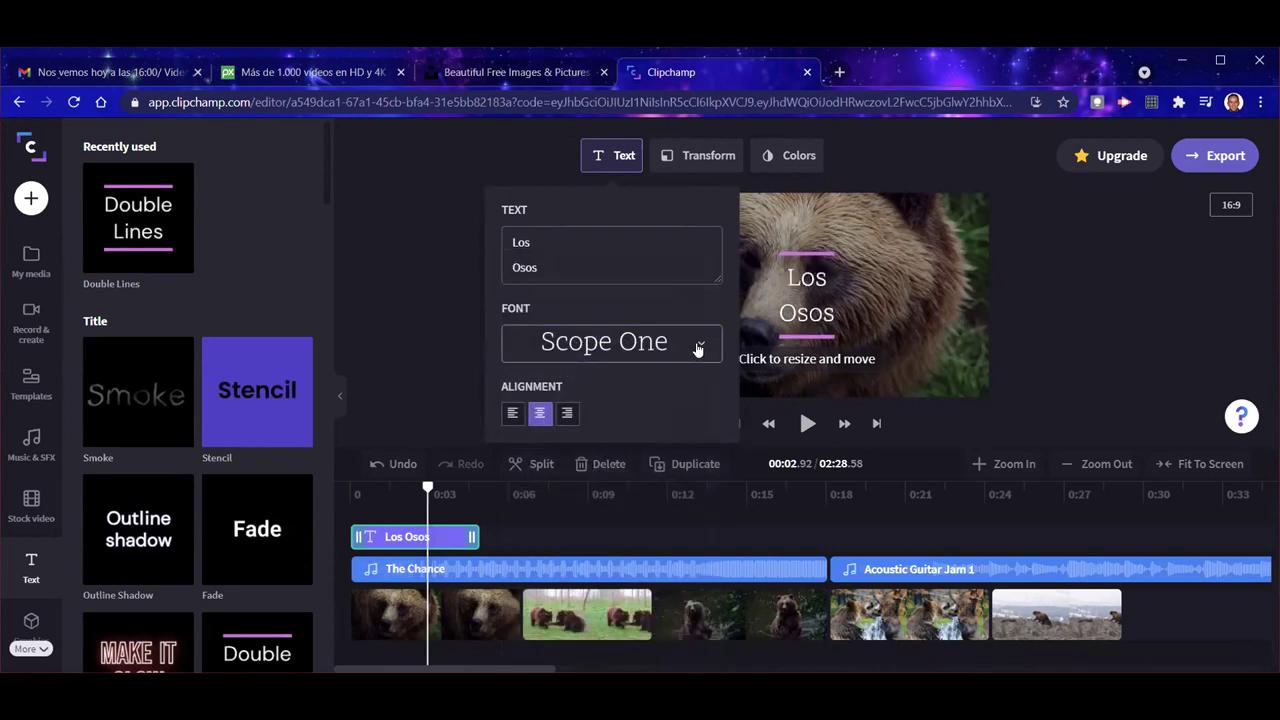
Step: Try other text alignments on the Los Osos title and return it to centered alignment
{"action": "left_click", "coordinate": [512, 413]}
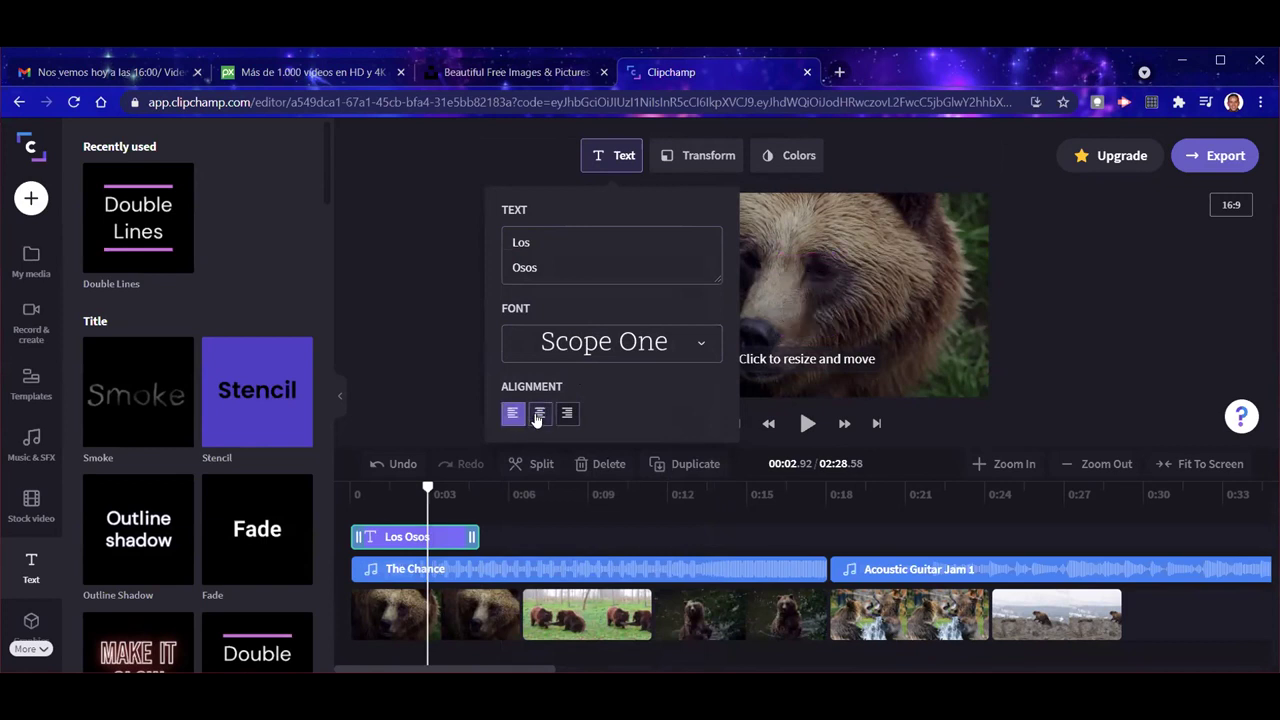
{"action": "left_click", "coordinate": [538, 414]}
{"action": "left_click", "coordinate": [568, 415]}
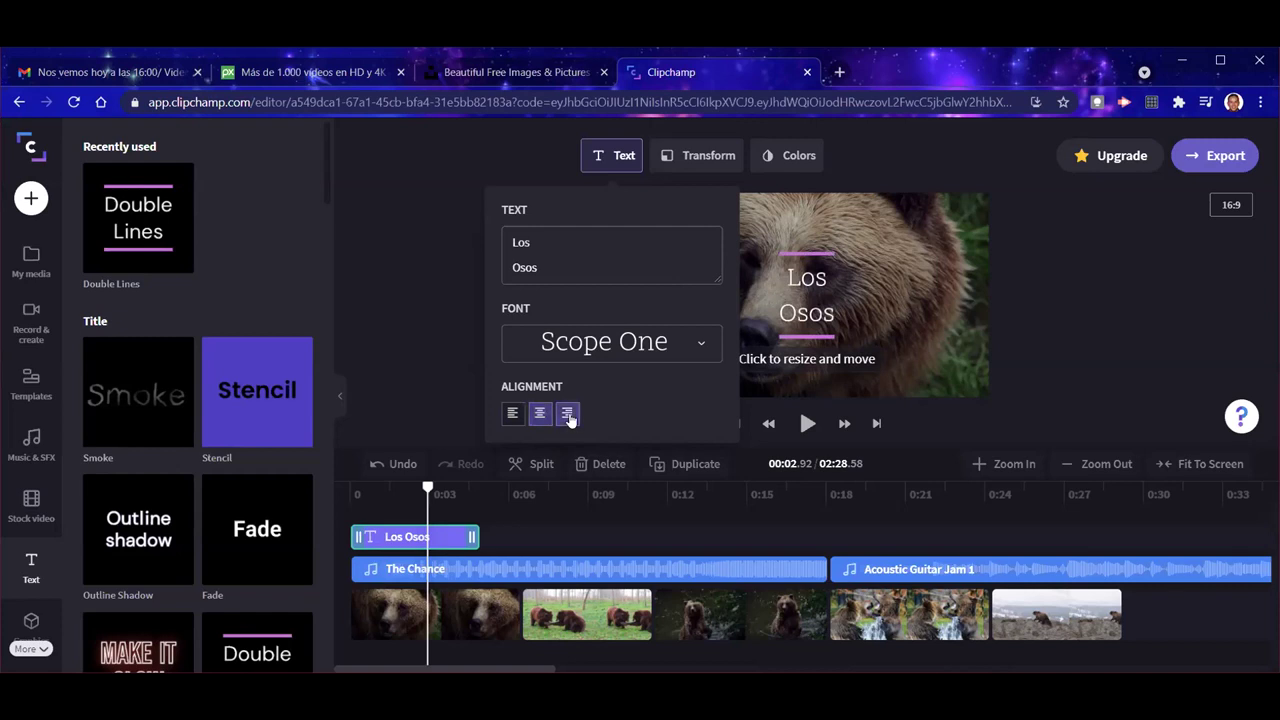
{"action": "left_click", "coordinate": [539, 416]}
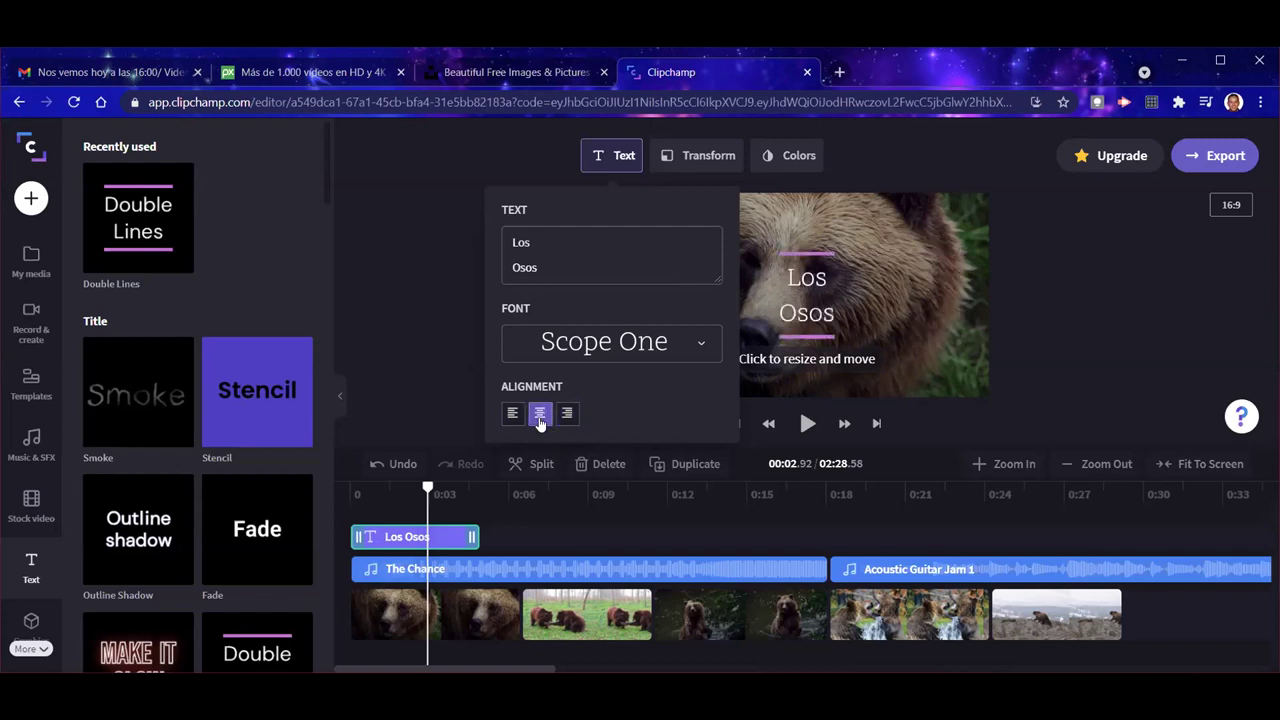
{"action": "left_click", "coordinate": [436, 352]}
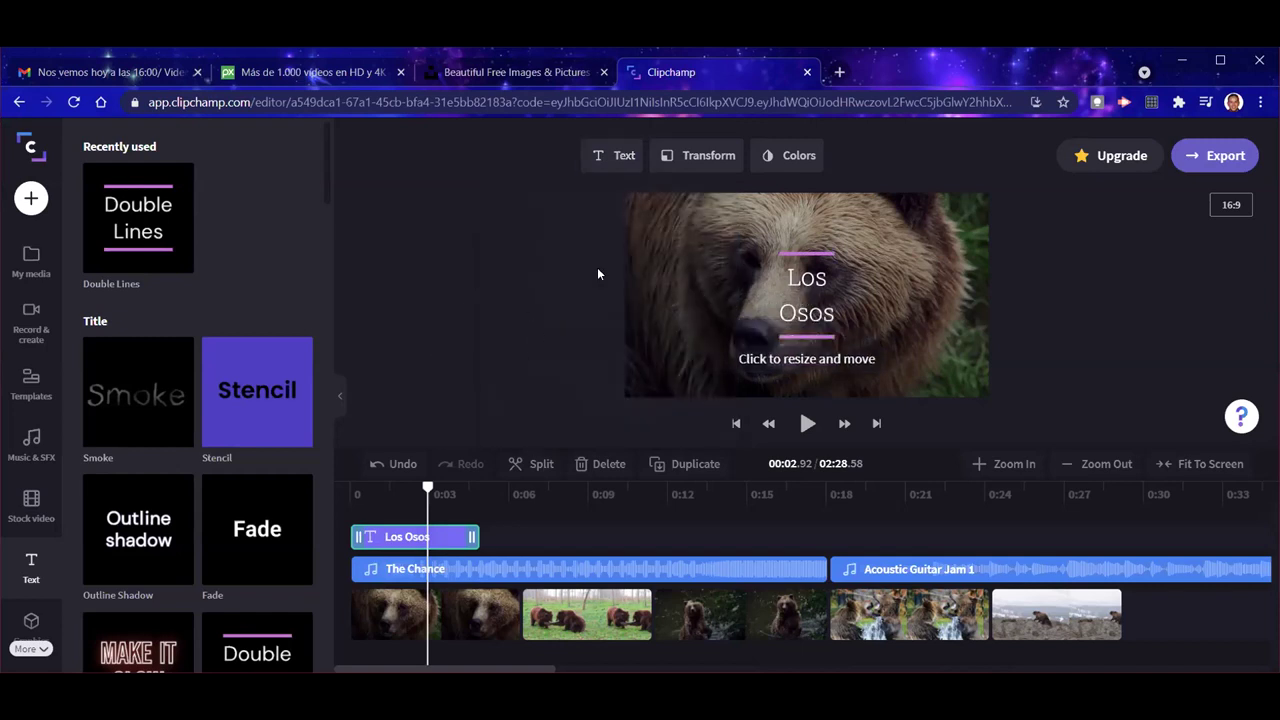
Step: Position the Los Osos title in the bottom-left corner of the video frame
{"action": "left_click", "coordinate": [708, 160]}
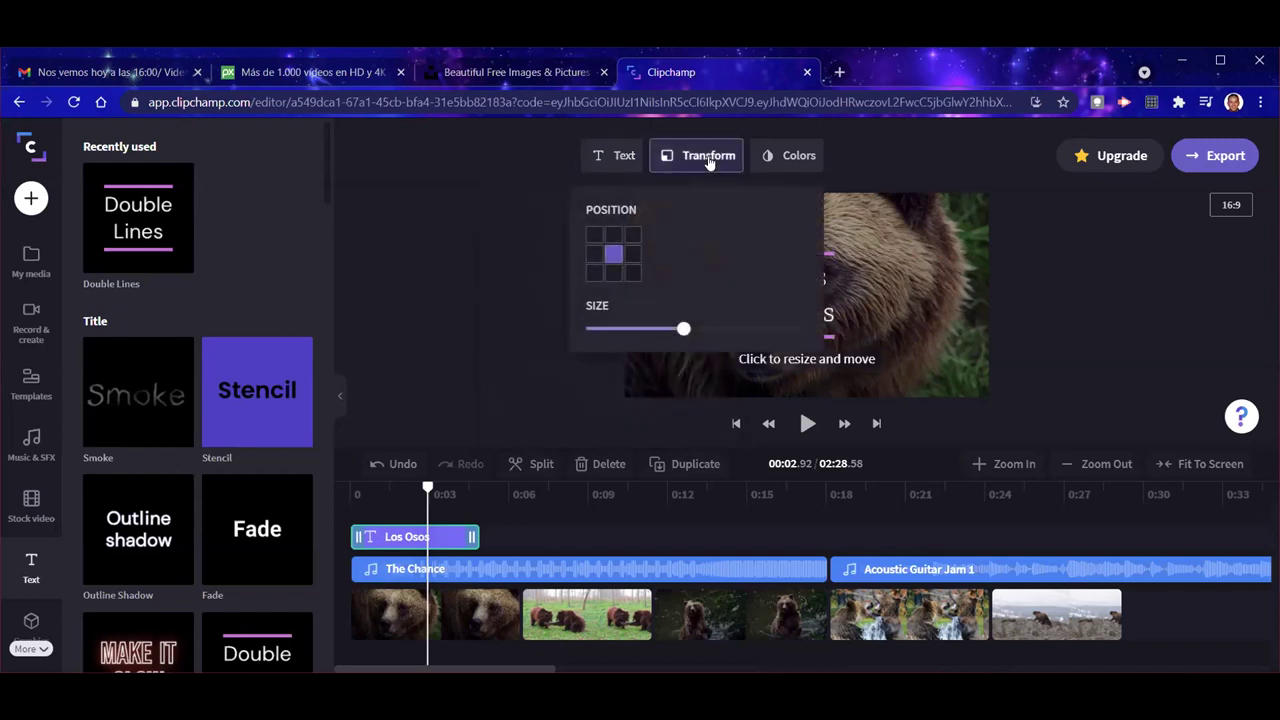
{"action": "left_click", "coordinate": [632, 234]}
{"action": "left_click", "coordinate": [612, 255]}
{"action": "left_click", "coordinate": [596, 276]}
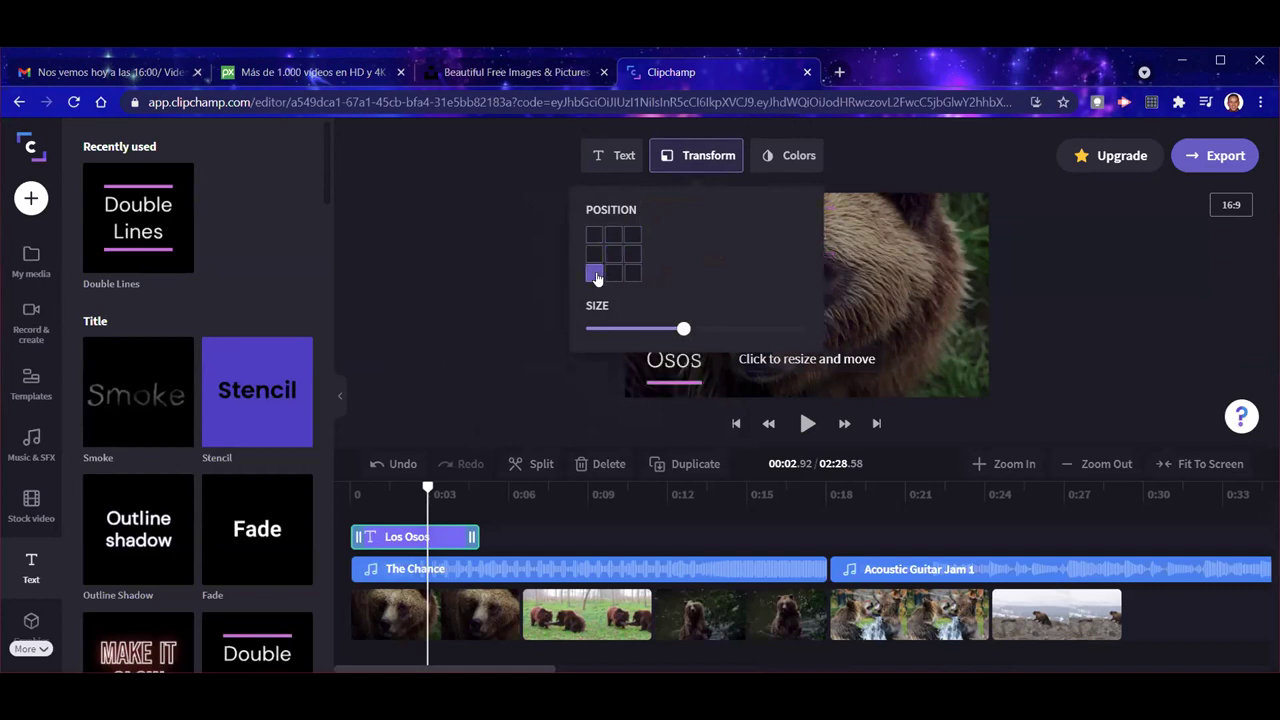
{"action": "left_click", "coordinate": [524, 280]}
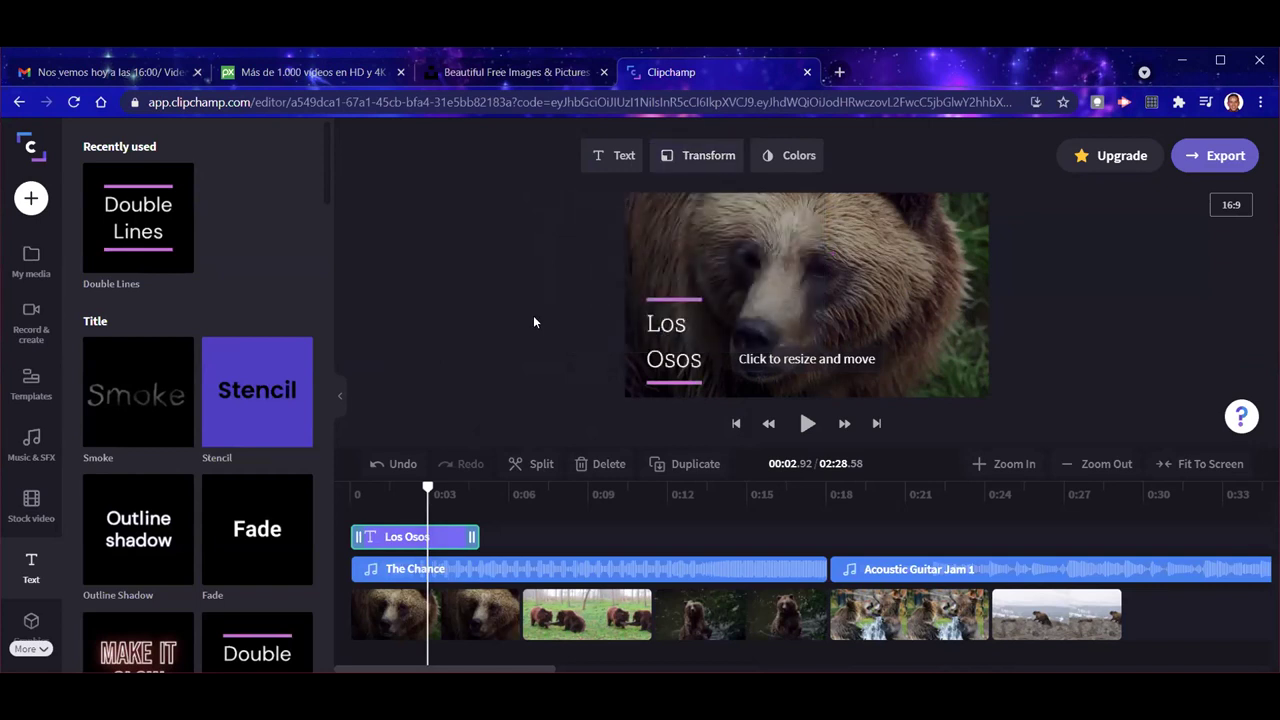
Step: Play the opening clip from the project's start to preview the repositioned Los Osos title, then return to the start
{"action": "left_click", "coordinate": [360, 490]}
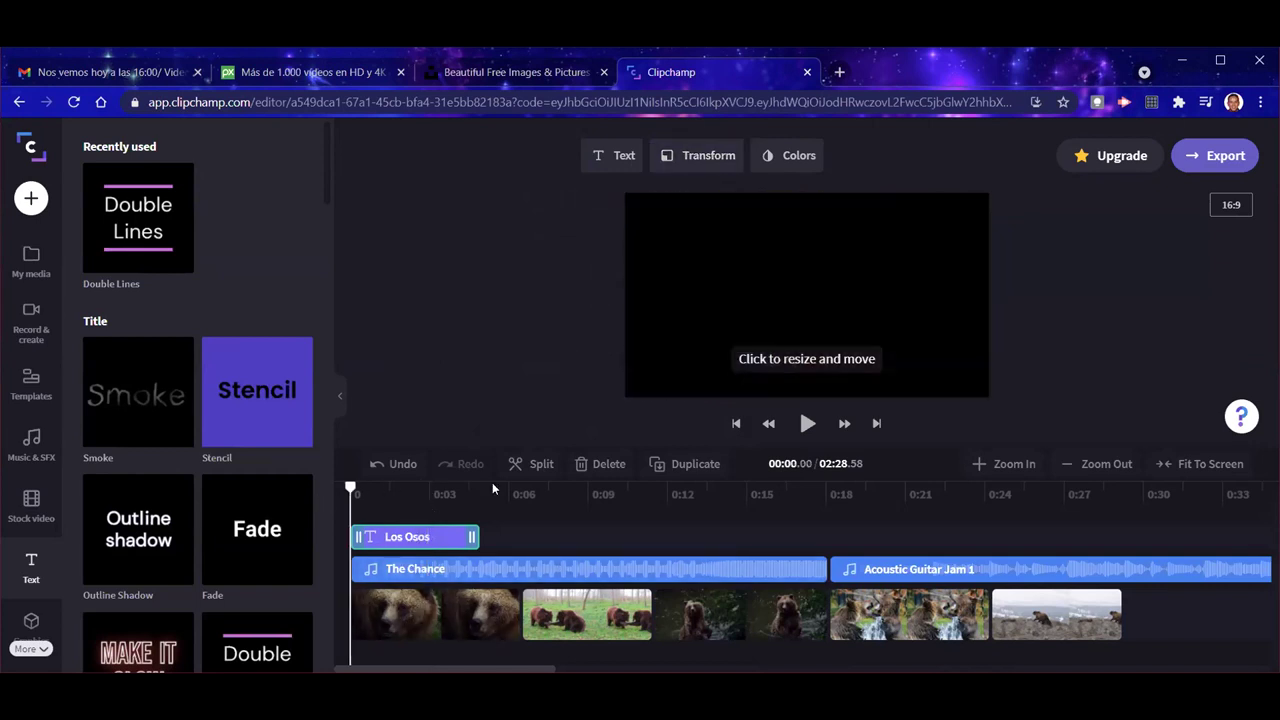
{"action": "left_click", "coordinate": [807, 423]}
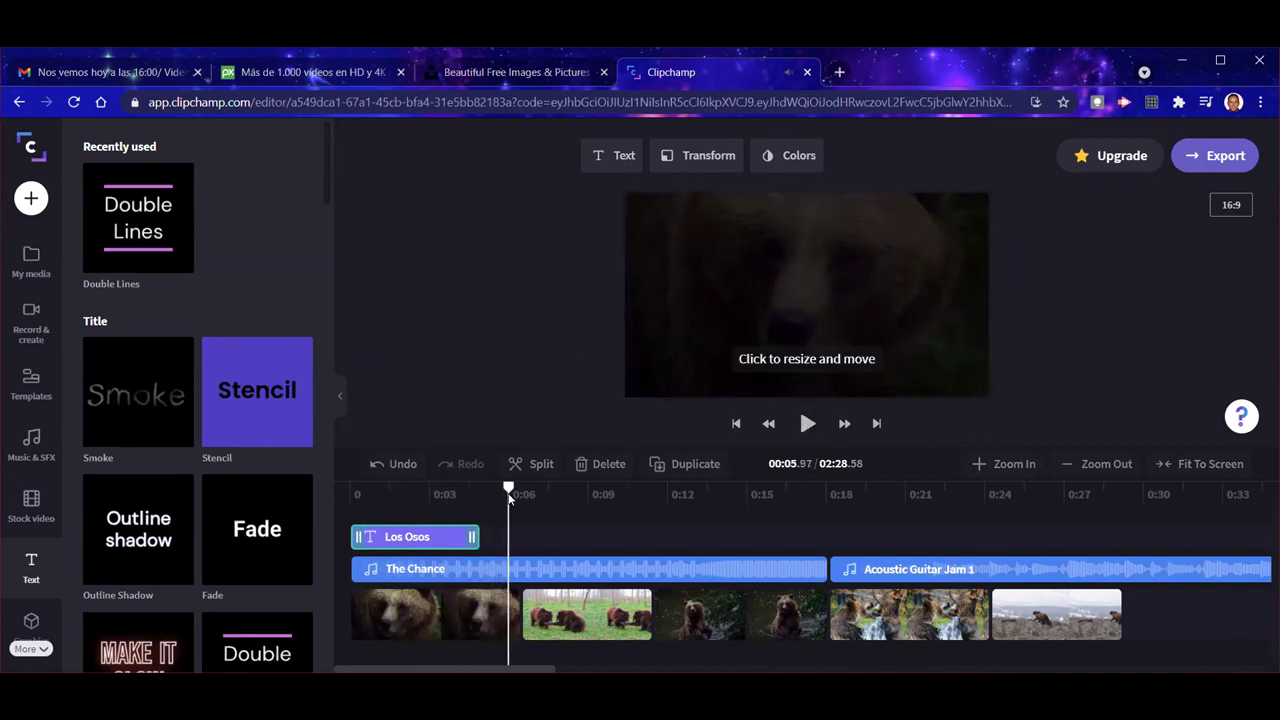
{"action": "left_click_drag", "start_coordinate": [508, 488], "coordinate": [337, 480]}
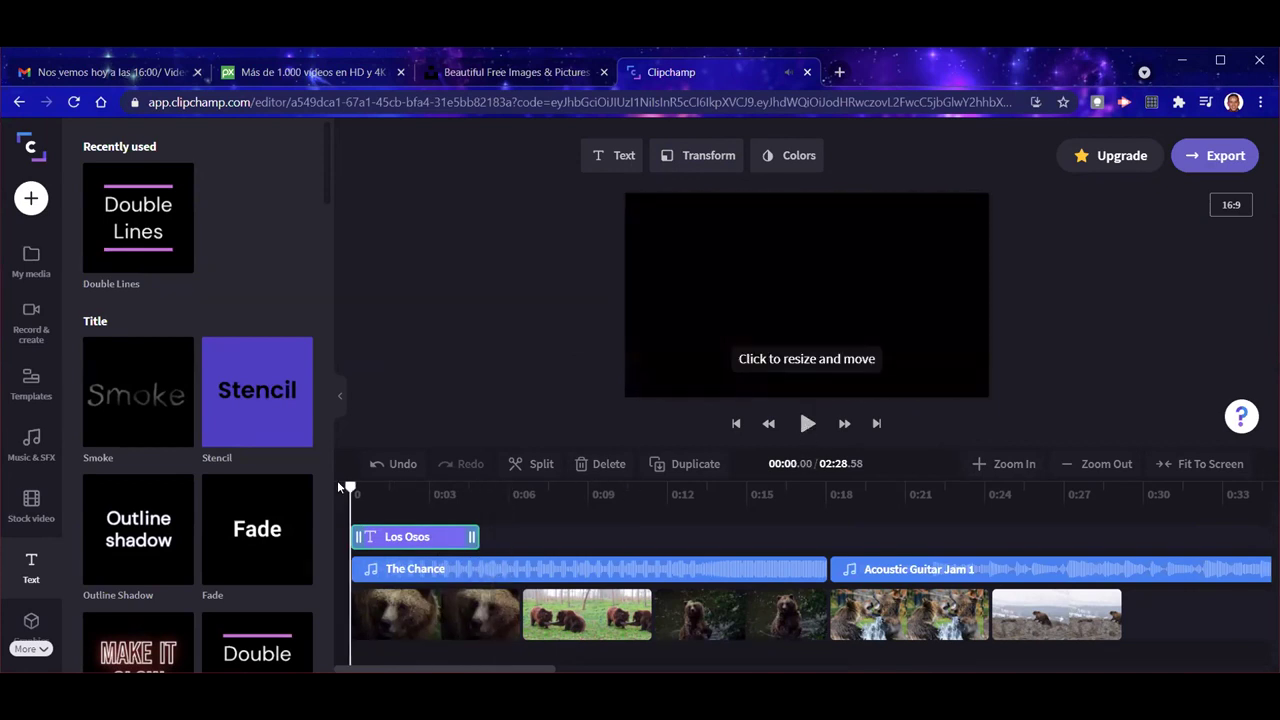
Step: Try the bottom-center position for the Los Osos title, return it to the bottom-left corner and enlarge it slightly
{"action": "left_click", "coordinate": [445, 530]}
{"action": "left_click", "coordinate": [427, 540]}
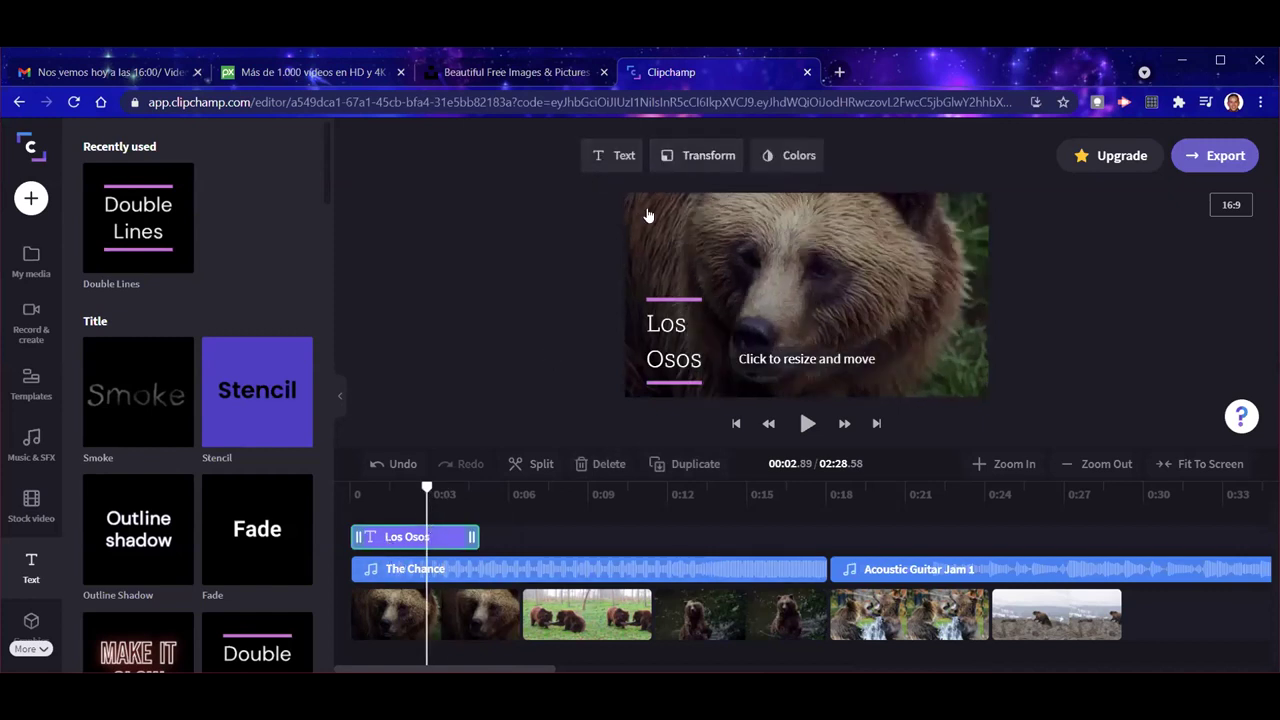
{"action": "left_click", "coordinate": [706, 158]}
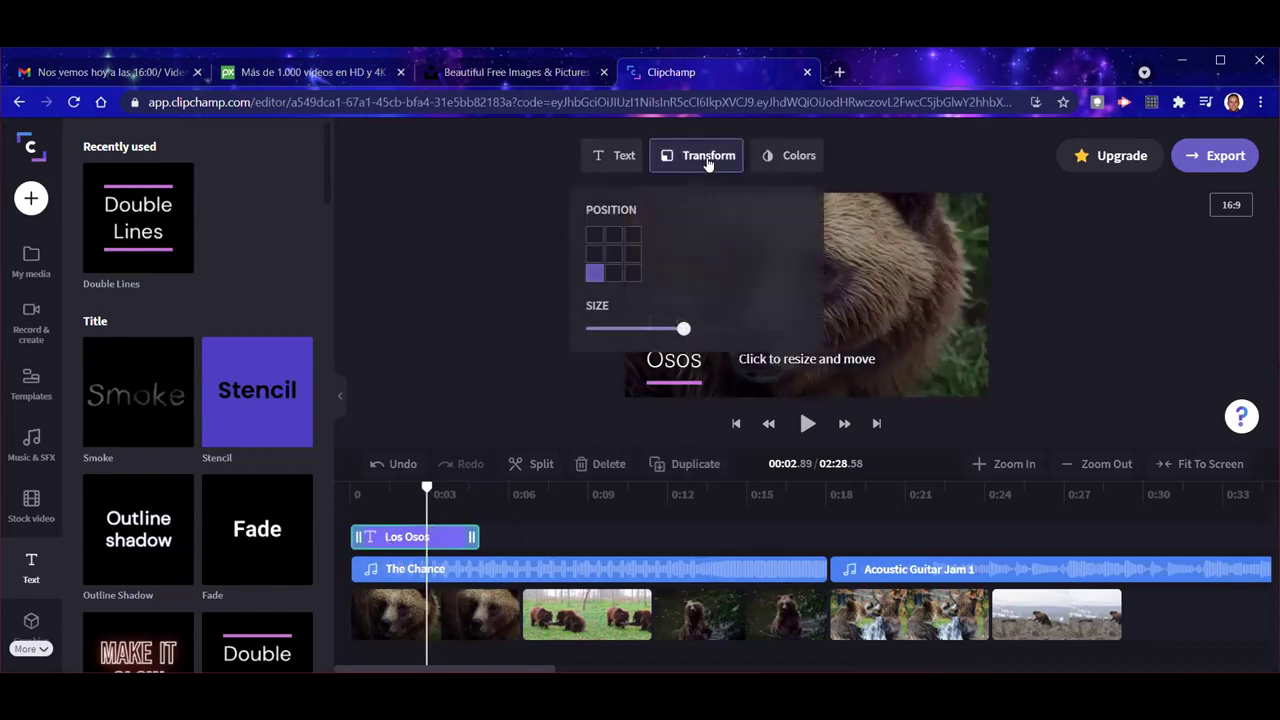
{"action": "left_click", "coordinate": [613, 255]}
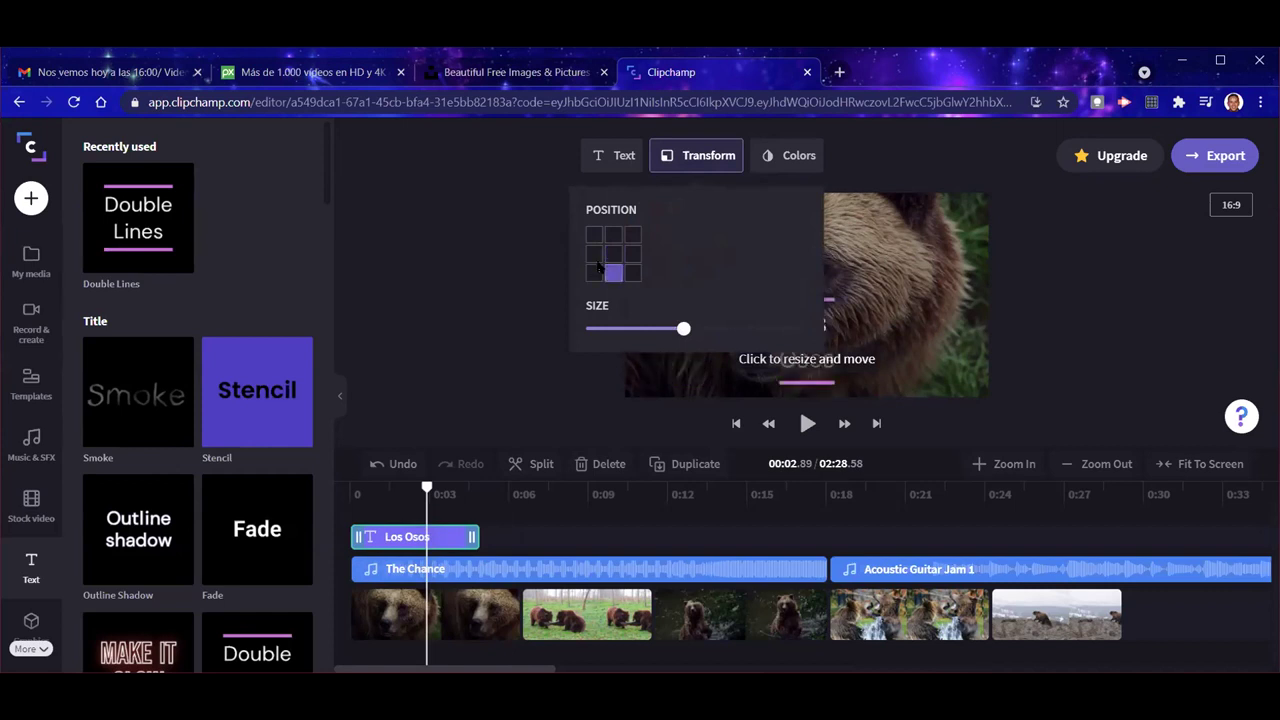
{"action": "left_click", "coordinate": [598, 271]}
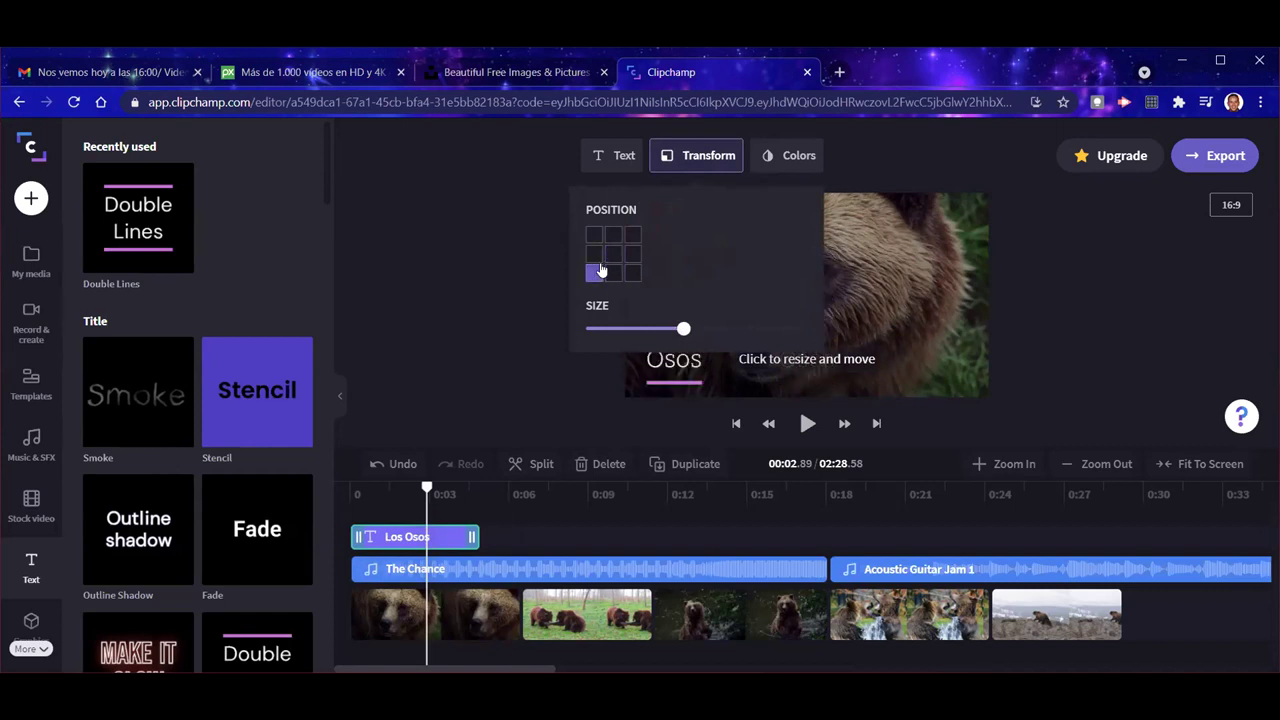
{"action": "mouse_move", "coordinate": [683, 329]}
{"action": "left_mouse_down"}
{"action": "mouse_move", "coordinate": [738, 330]}
{"action": "mouse_move", "coordinate": [696, 330]}
{"action": "left_mouse_up"}
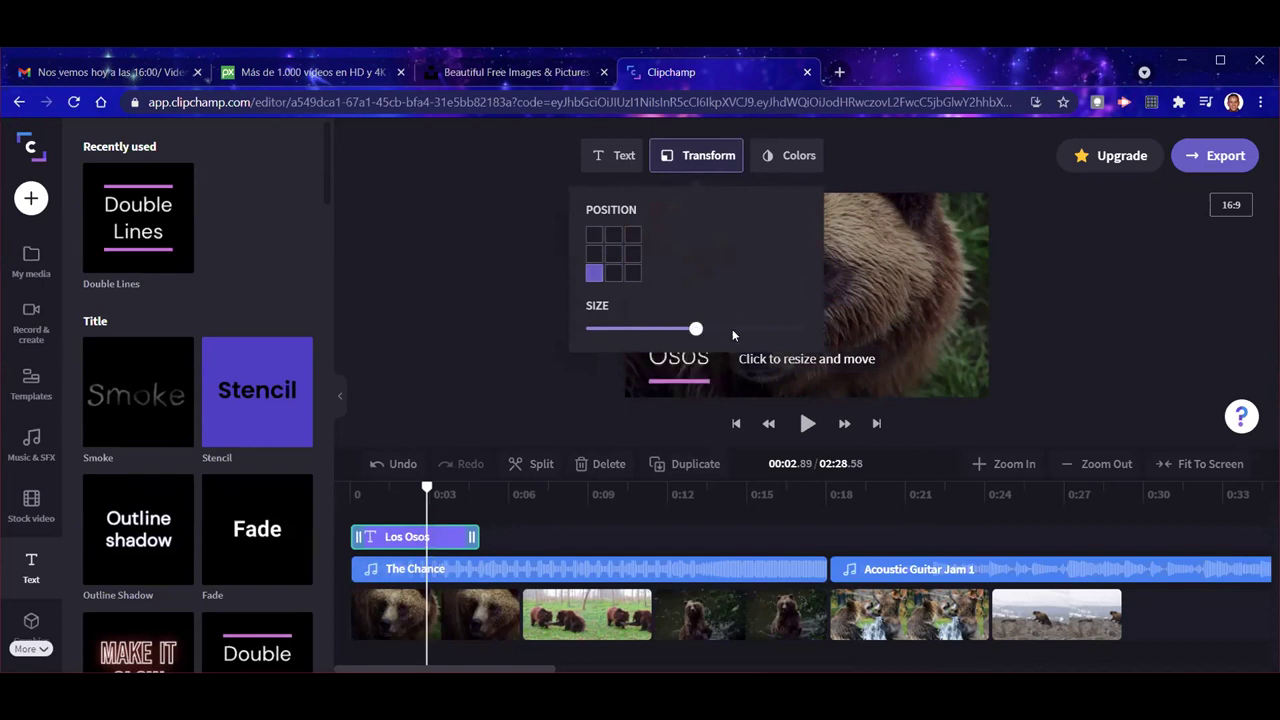
{"action": "left_click", "coordinate": [485, 295]}
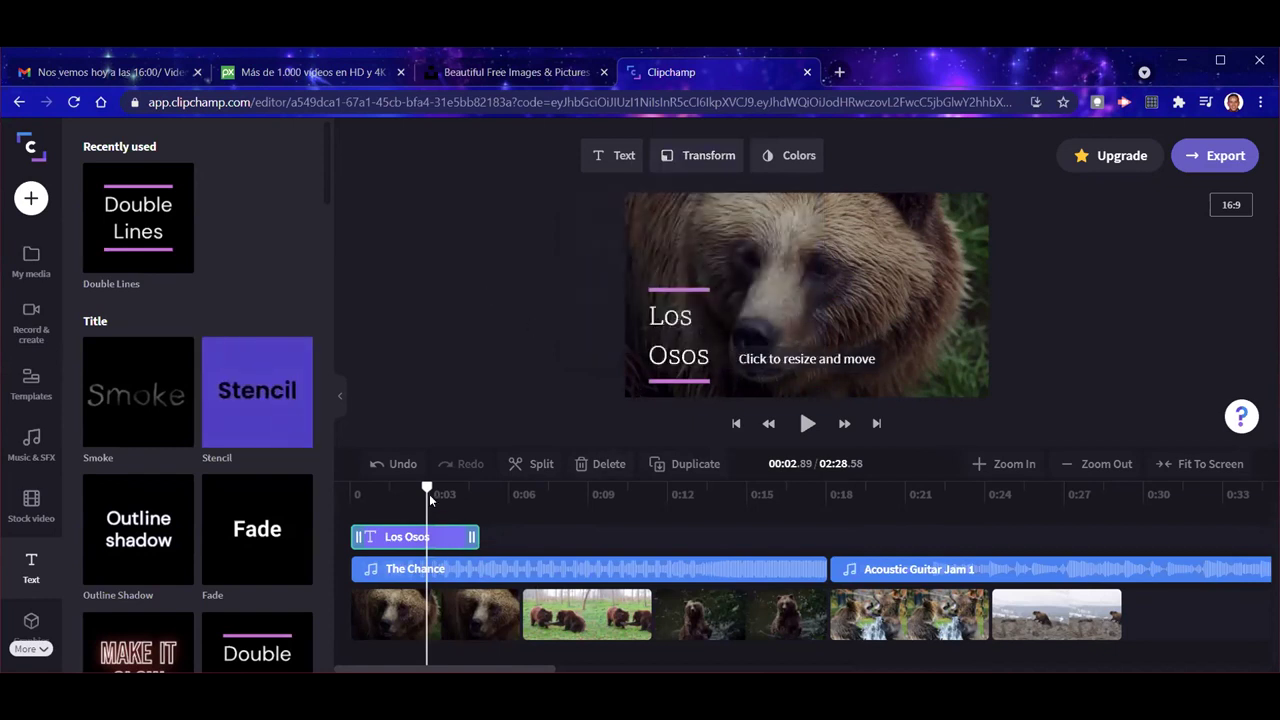
Step: Play the opening from the project's start to preview the enlarged Los Osos title through the transition into the second clip
{"action": "left_click_drag", "start_coordinate": [429, 494], "coordinate": [318, 504]}
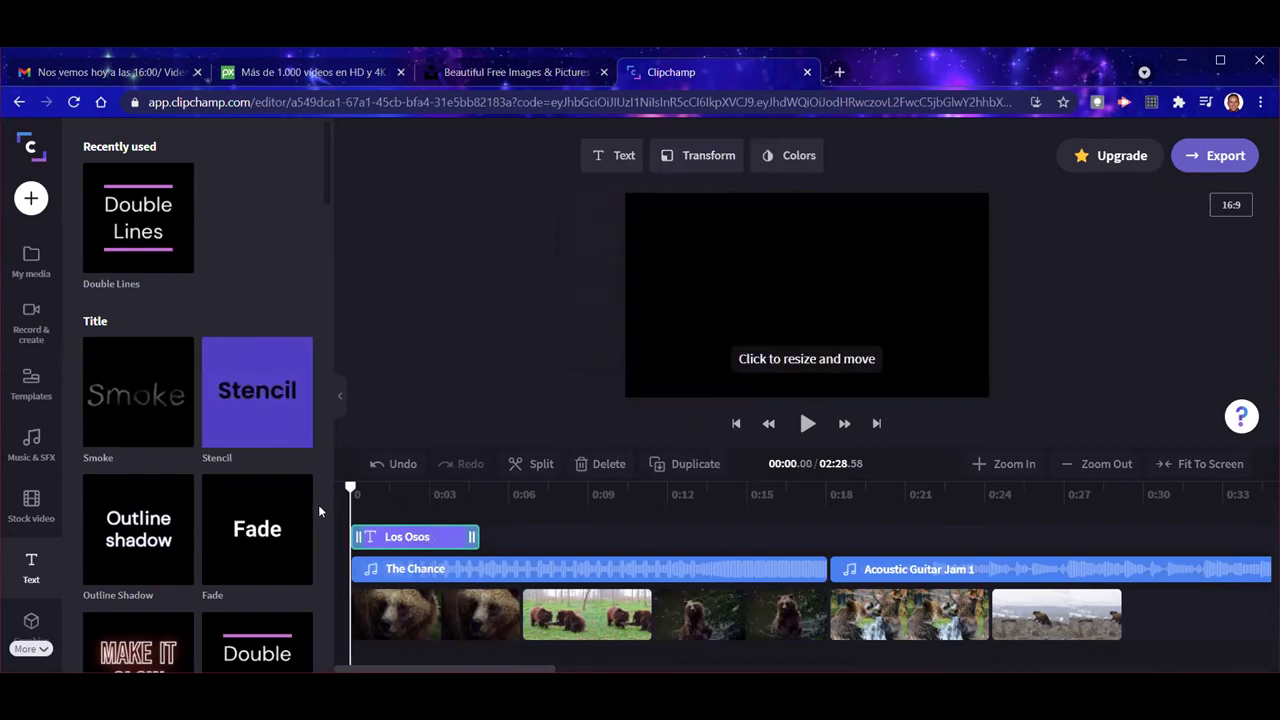
{"action": "left_click", "coordinate": [807, 423]}
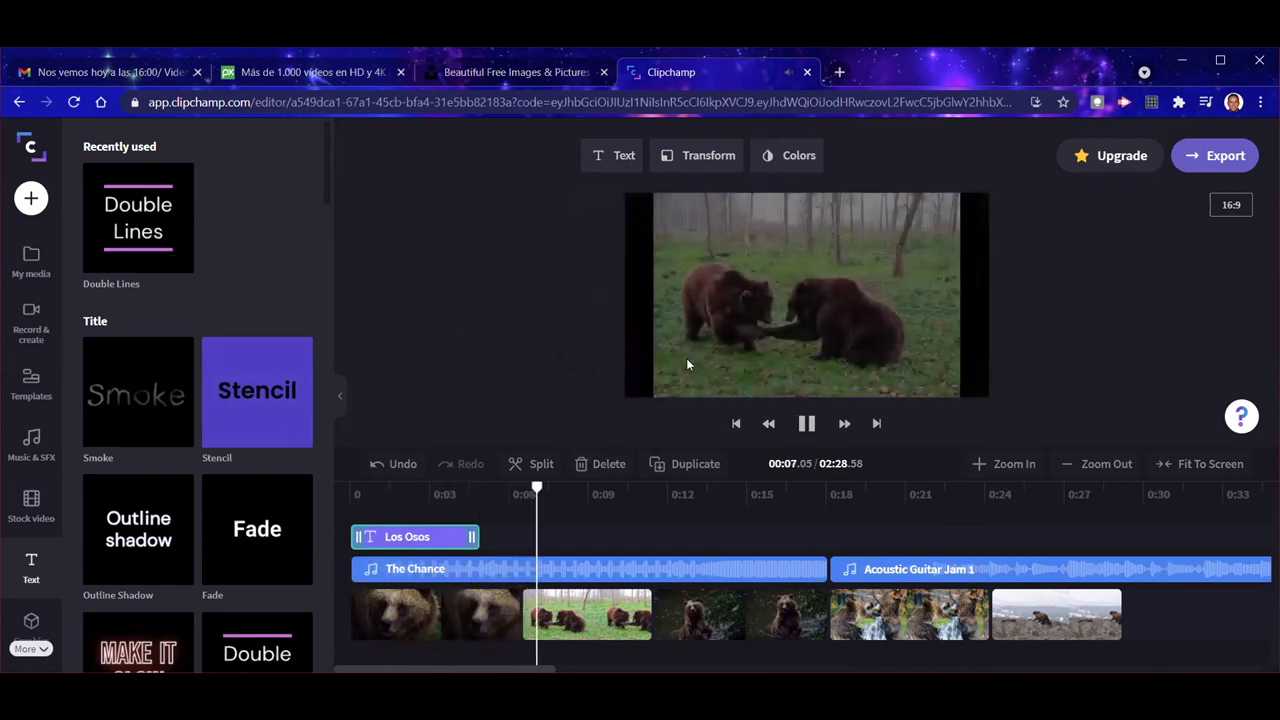
{"action": "left_click", "coordinate": [806, 423]}
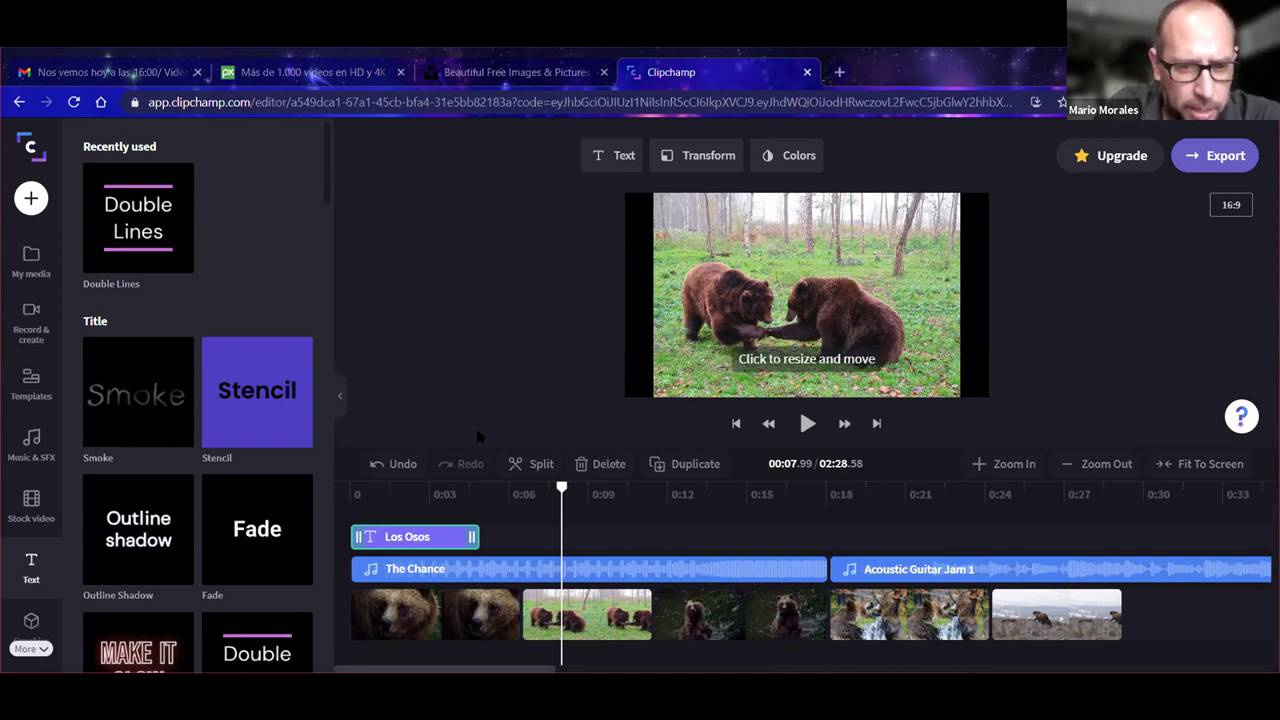
Step: Try a larger size for the Los Osos title and settle on a slightly smaller one, keeping the bottom-left position
{"action": "left_click", "coordinate": [446, 545]}
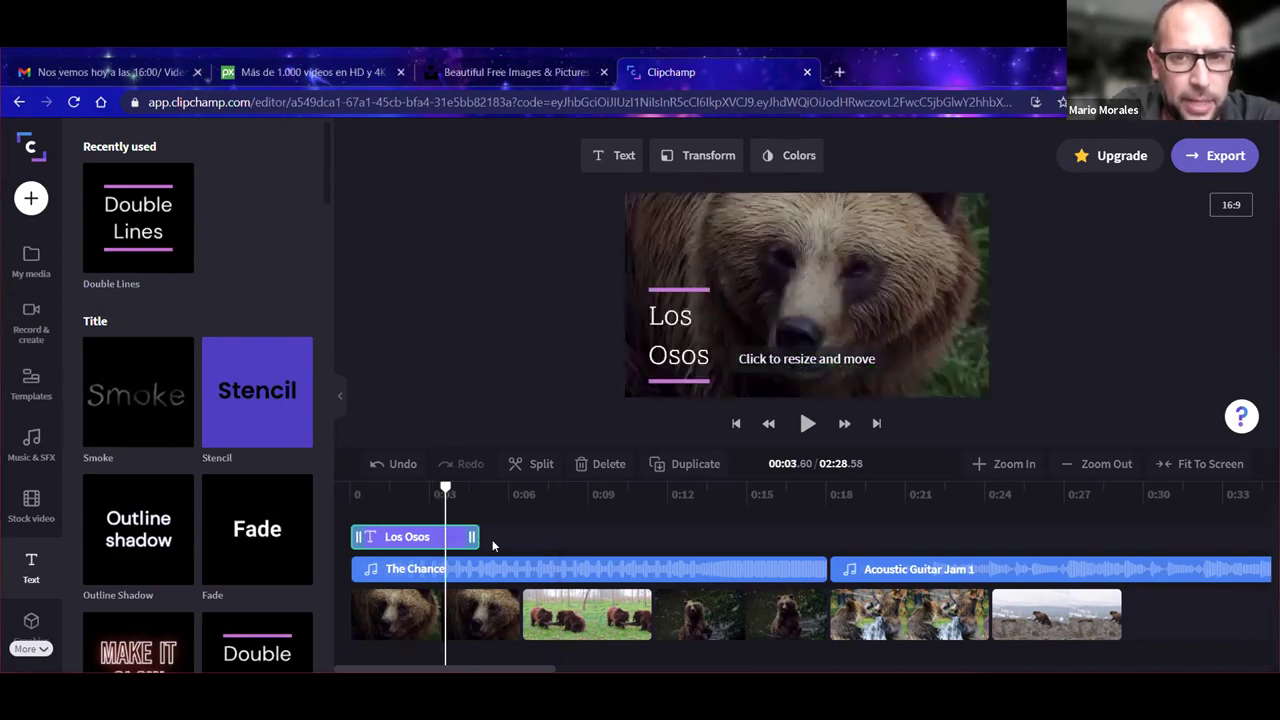
{"action": "left_click", "coordinate": [704, 160]}
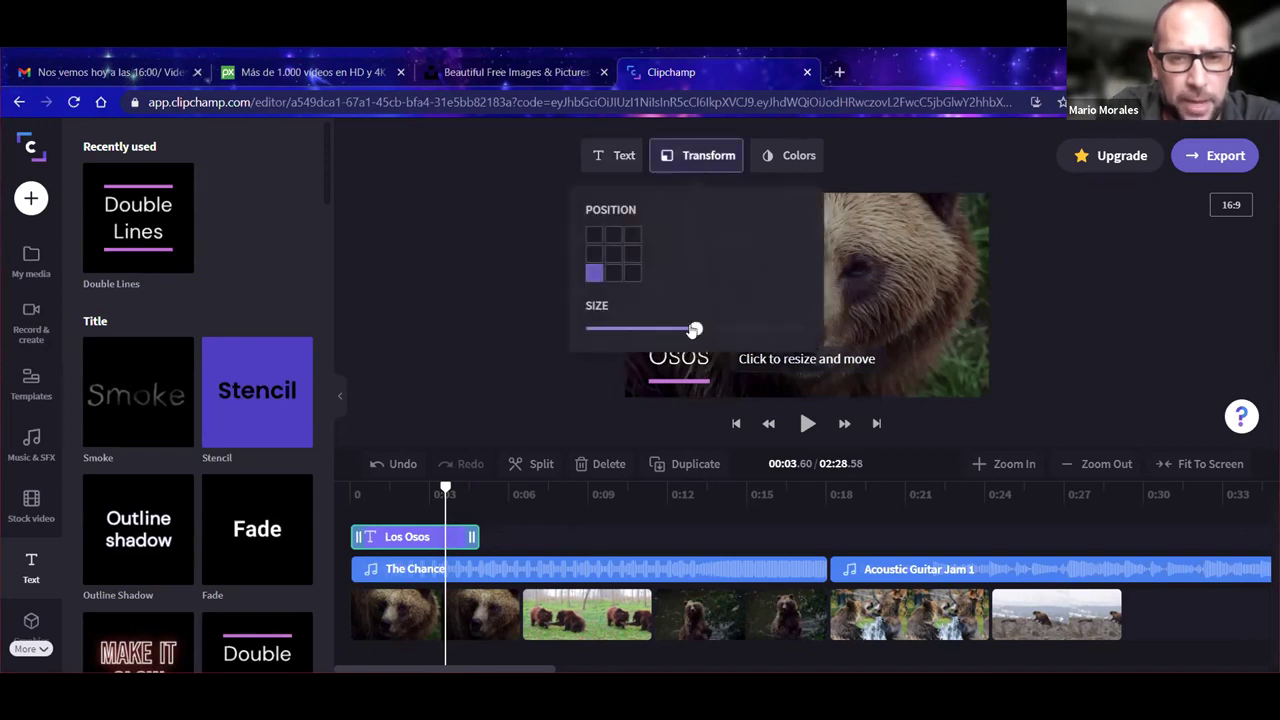
{"action": "left_click", "coordinate": [741, 328]}
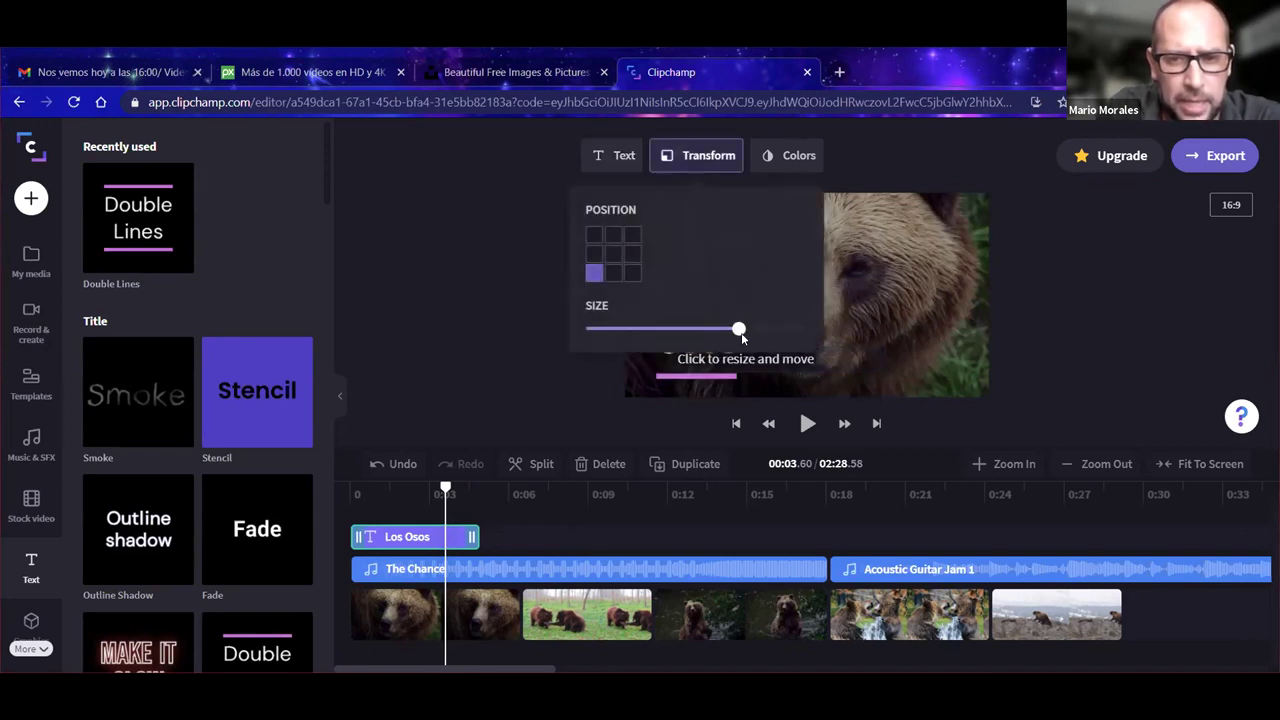
{"action": "left_click", "coordinate": [443, 330]}
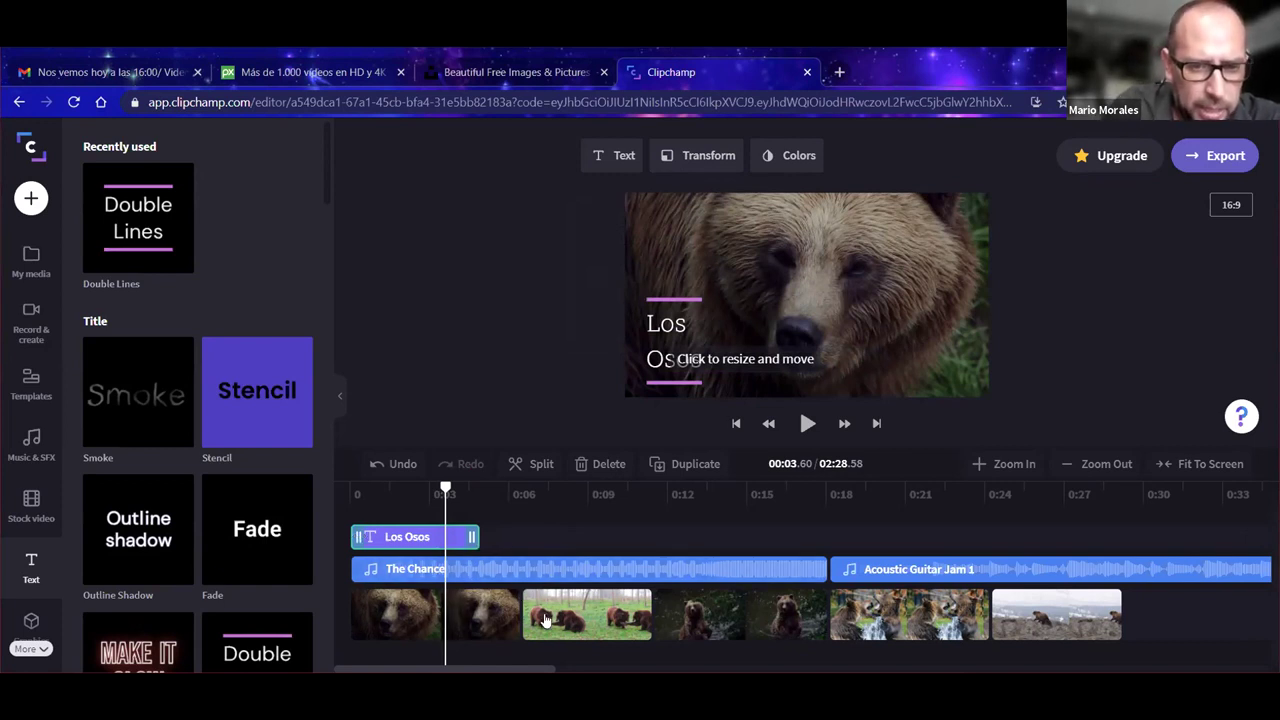
Step: Extend the Los Osos title's duration to the end of the first bear clip and play the opening to check its exit
{"action": "left_click_drag", "start_coordinate": [469, 531], "coordinate": [508, 530]}
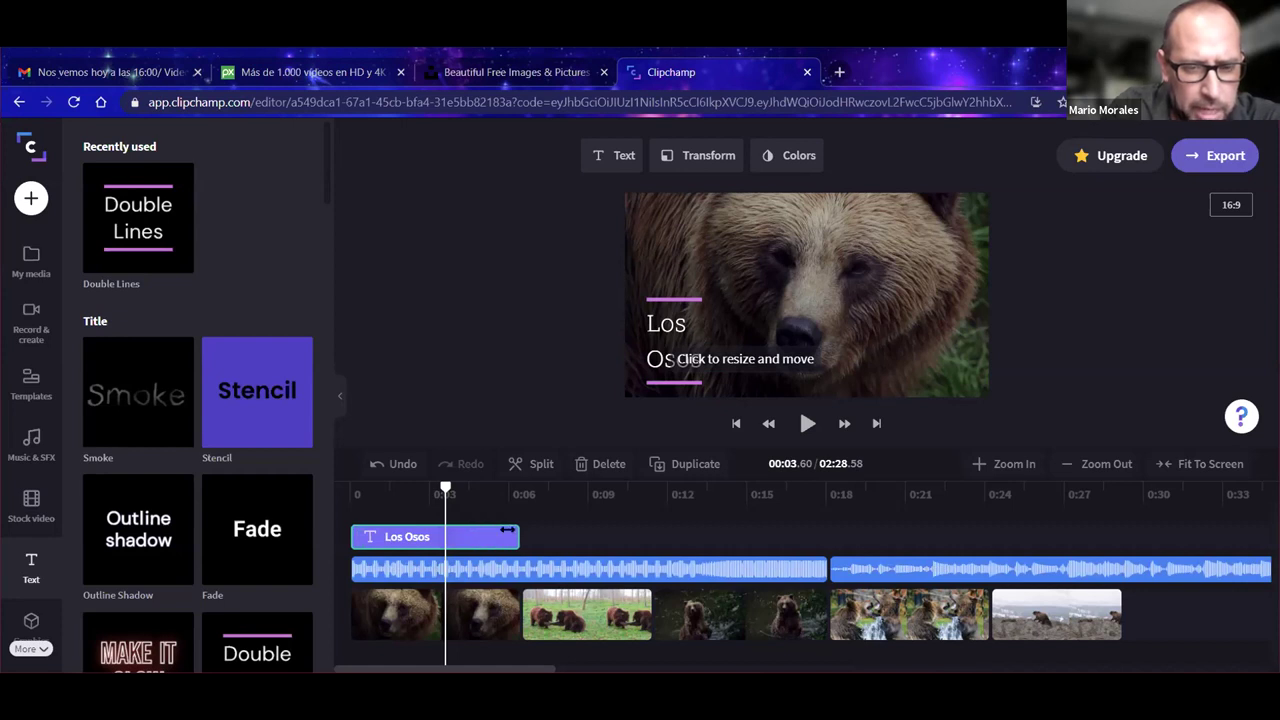
{"action": "left_click", "coordinate": [342, 486]}
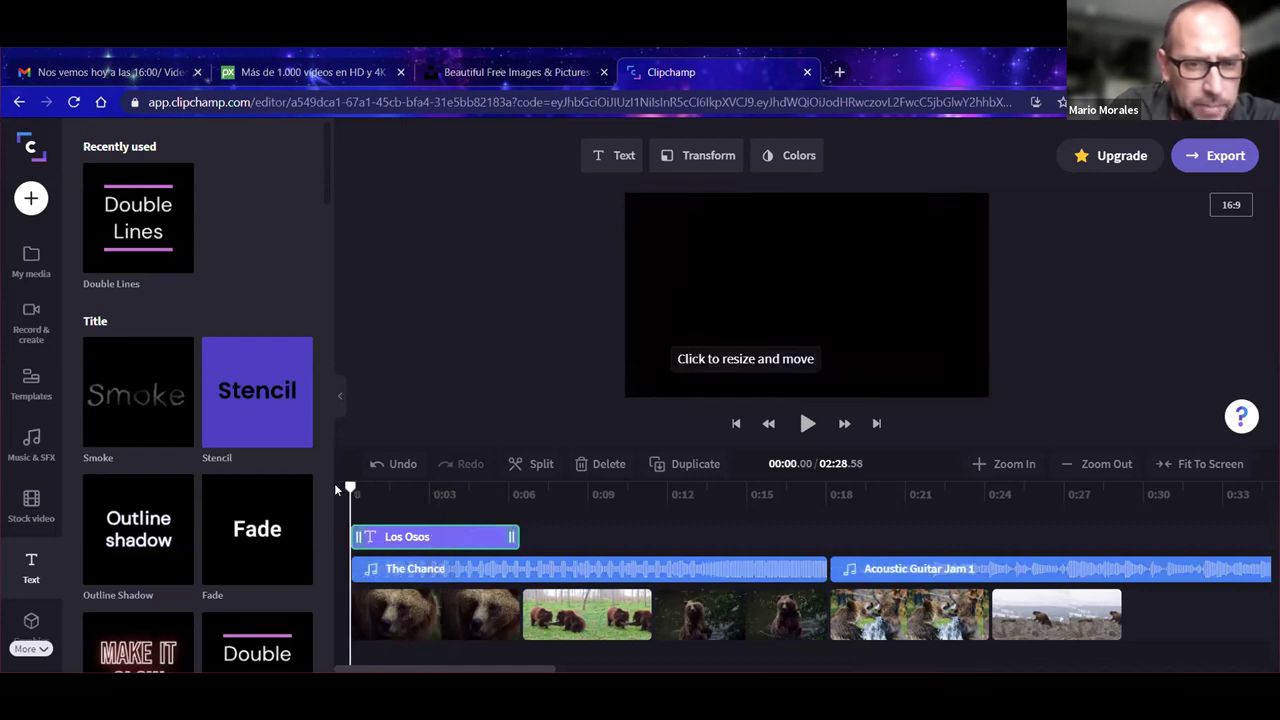
{"action": "left_click", "coordinate": [805, 425]}
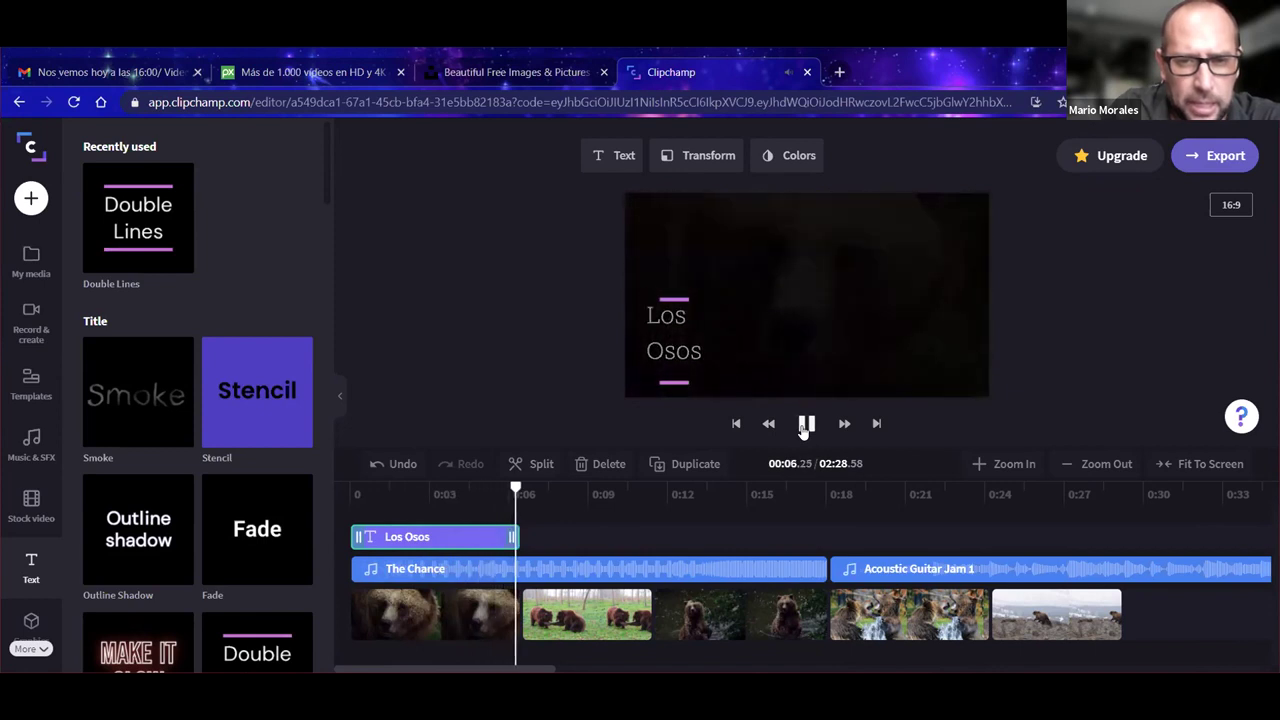
{"action": "left_click", "coordinate": [806, 424]}
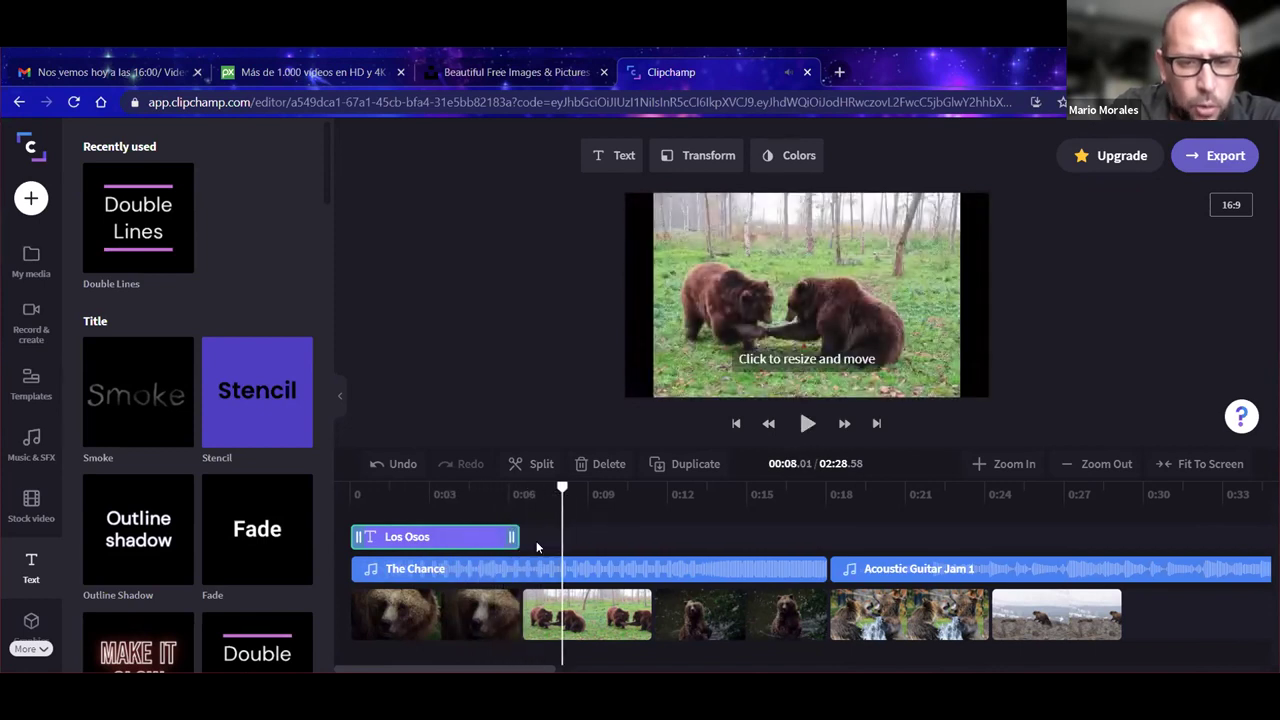
{"action": "left_click_drag", "start_coordinate": [508, 498], "coordinate": [447, 496]}
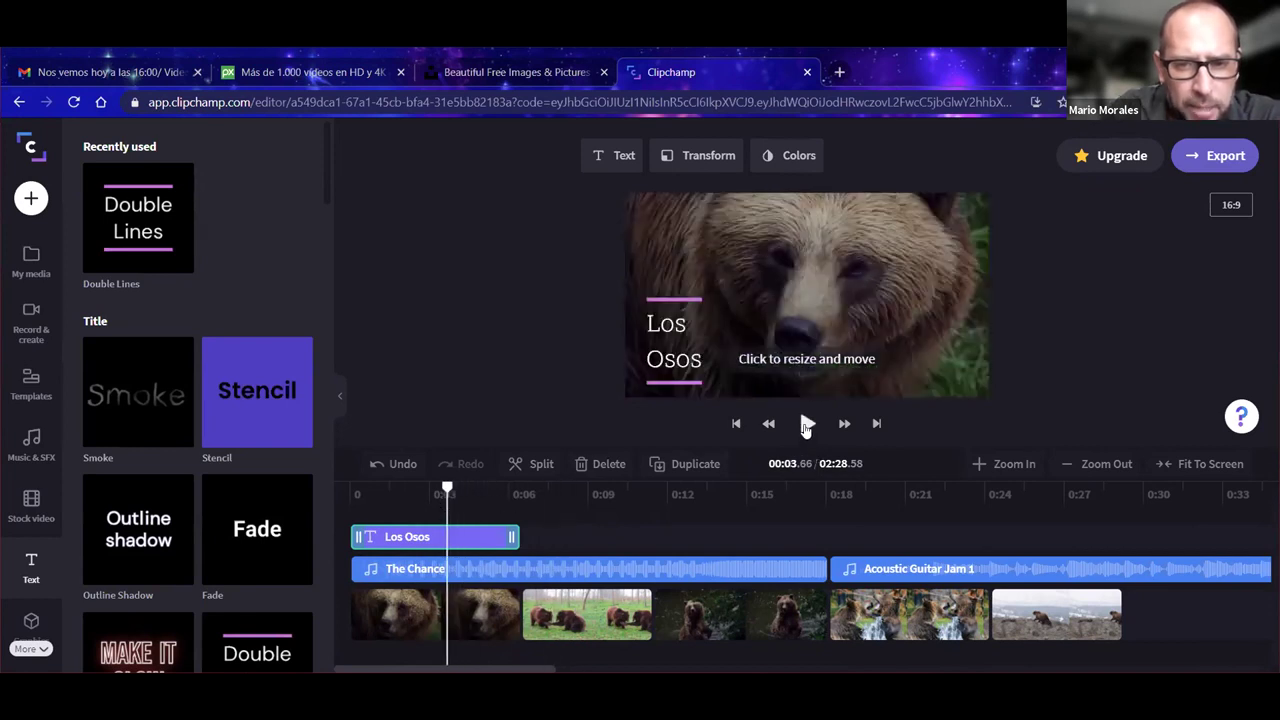
{"action": "left_click", "coordinate": [806, 424]}
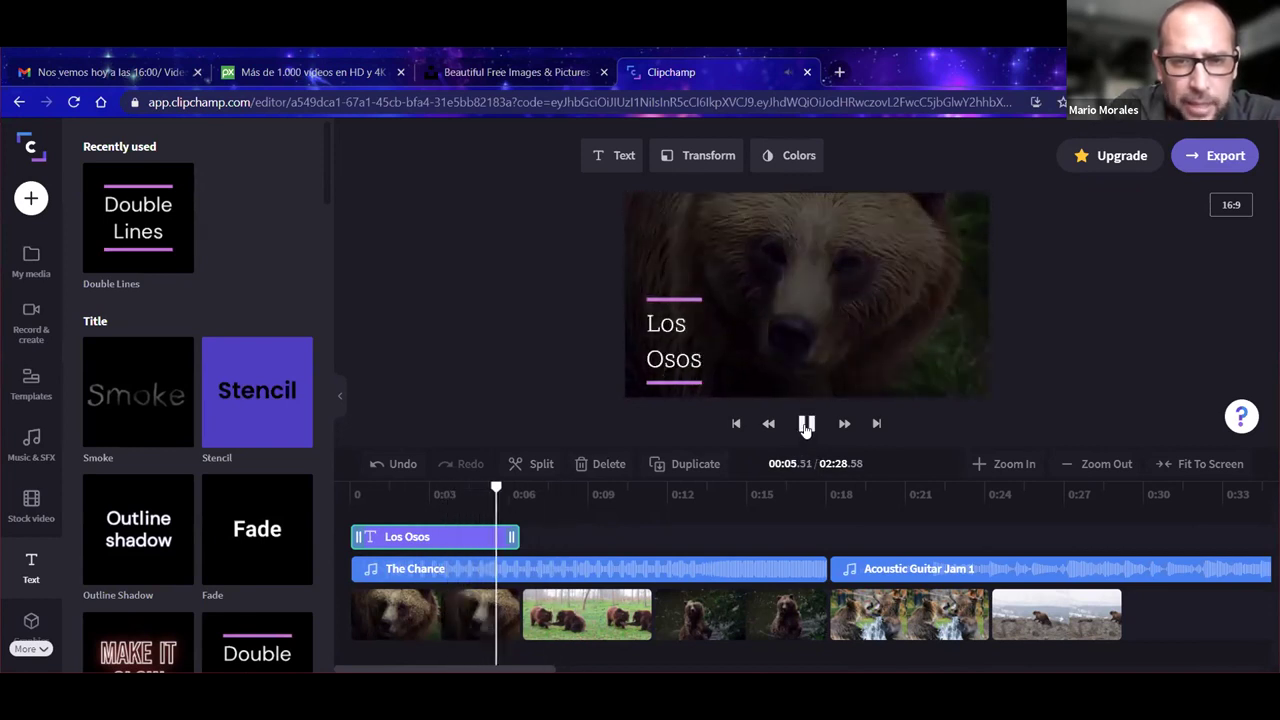
{"action": "left_click", "coordinate": [806, 424]}
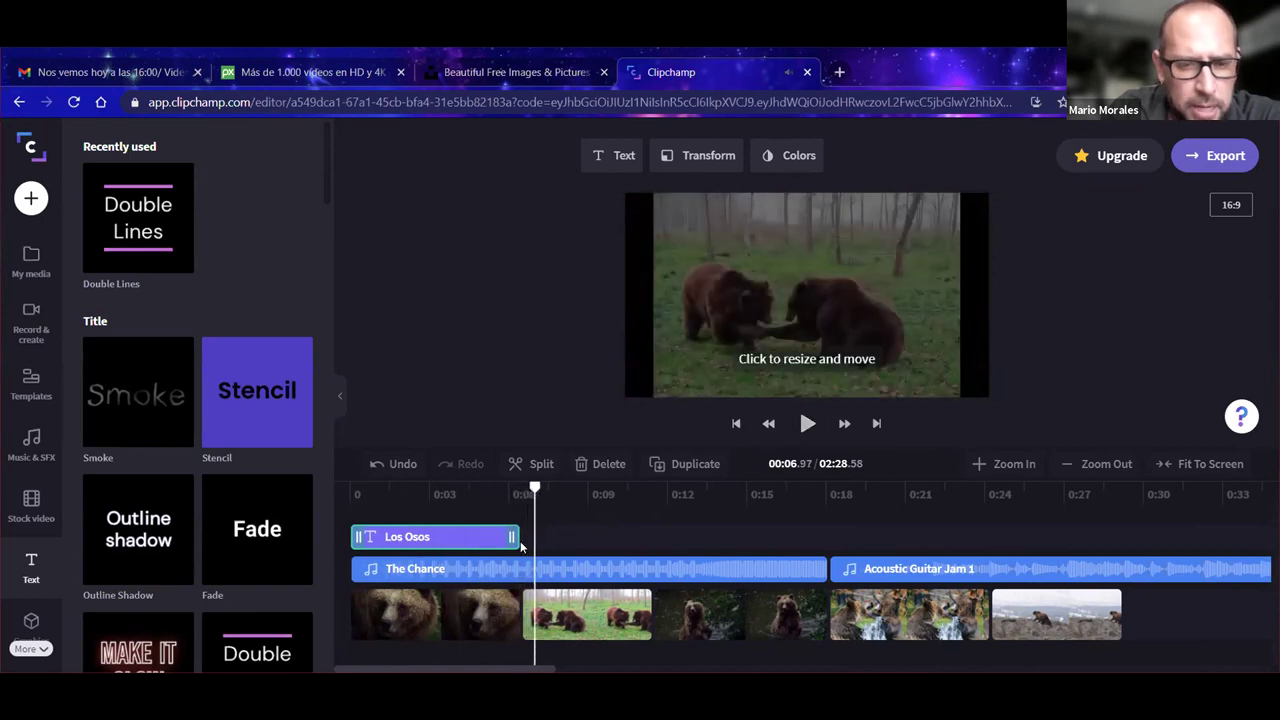
Step: Shorten the Los Osos title to about 5 seconds and preview its ending over the first bear clip
{"action": "left_click_drag", "start_coordinate": [512, 537], "coordinate": [476, 535]}
{"action": "left_click_drag", "start_coordinate": [535, 489], "coordinate": [449, 490]}
{"action": "left_click", "coordinate": [433, 499]}
{"action": "left_click", "coordinate": [806, 424]}
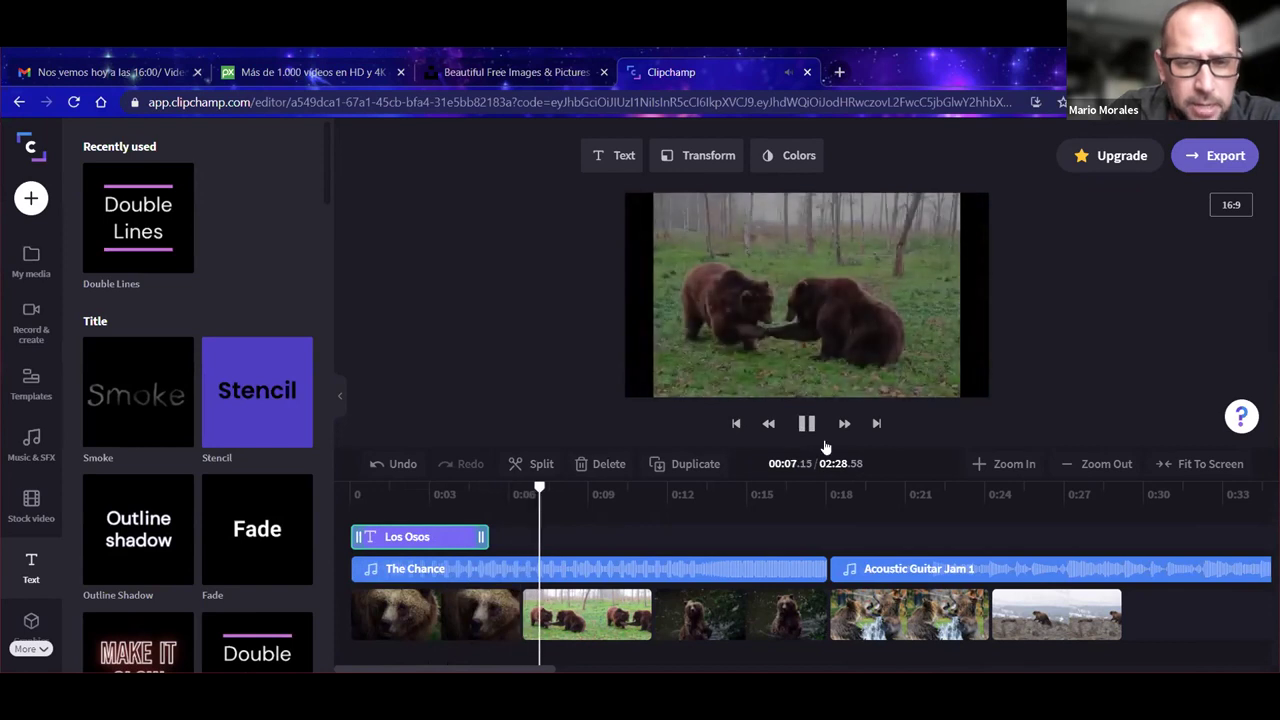
{"action": "left_click", "coordinate": [806, 424]}
{"action": "left_click", "coordinate": [326, 515]}
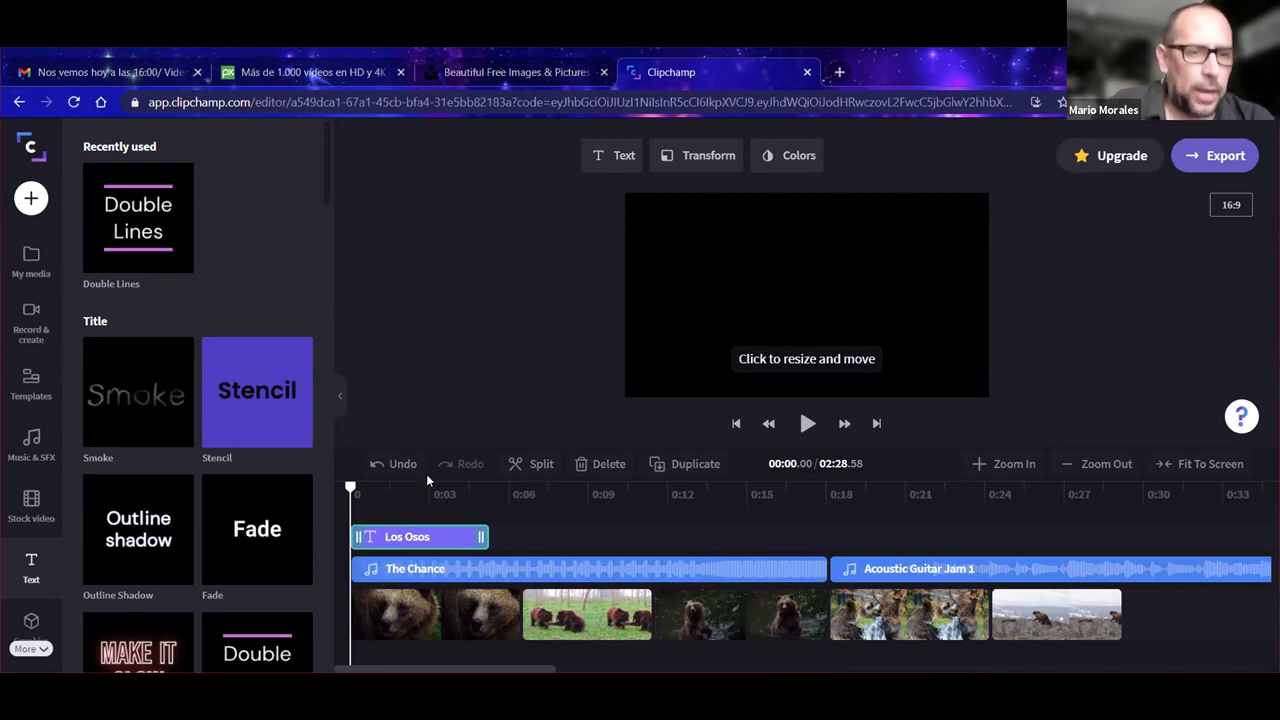
{"action": "mouse_move", "coordinate": [139, 234]}
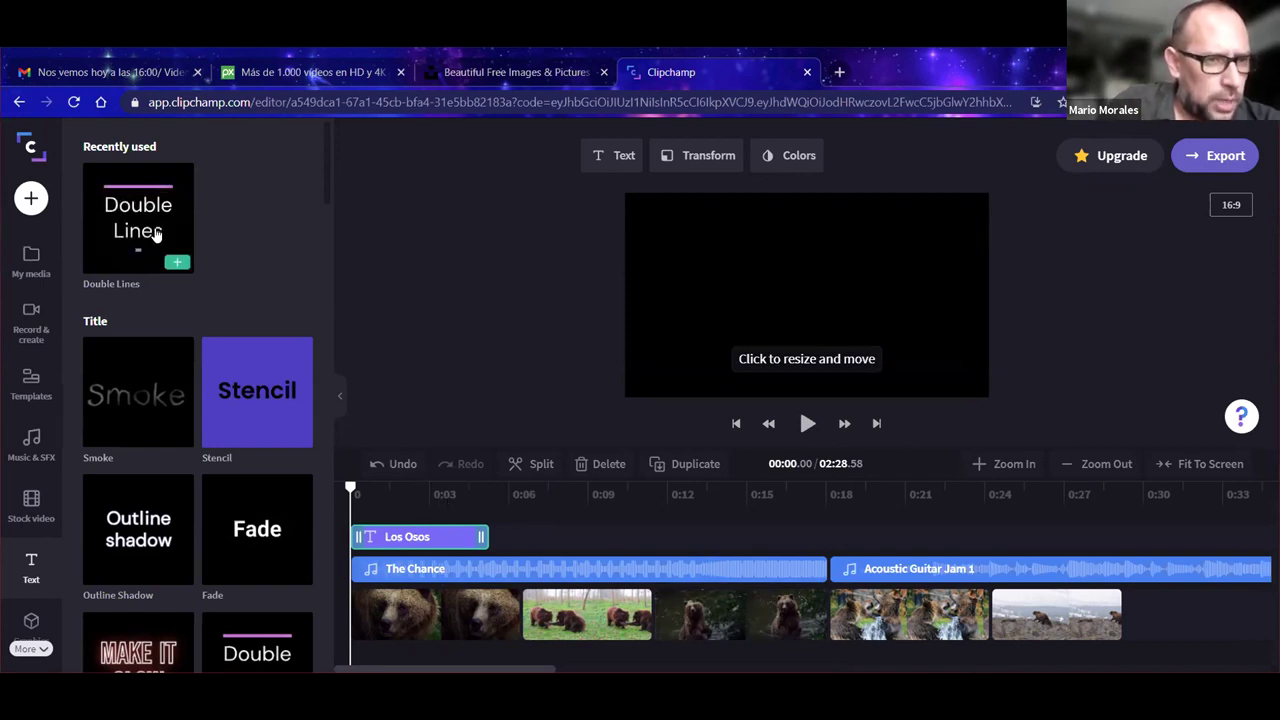
Step: Look through the animated title styles in the text library, from the single-line titles to the Two Line section
{"action": "mouse_move", "coordinate": [178, 219]}
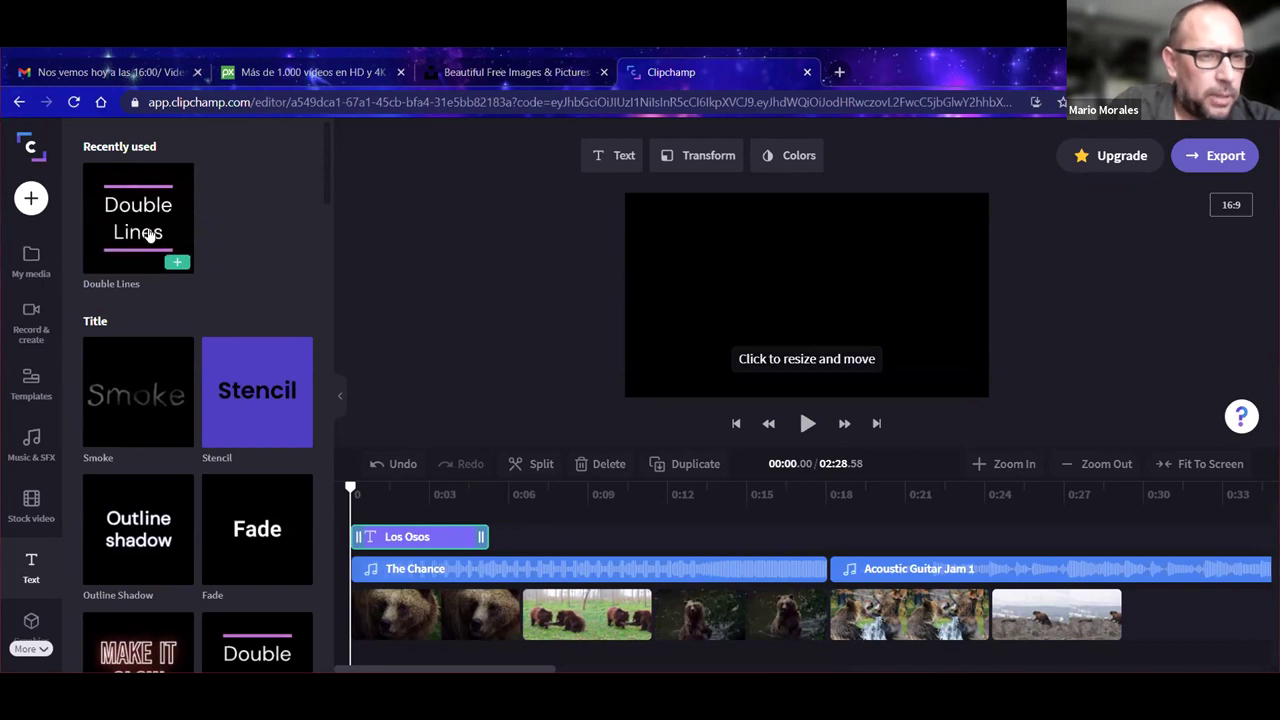
{"action": "scroll", "coordinate": [220, 300], "scroll_direction": "down", "scroll_amount": 5}
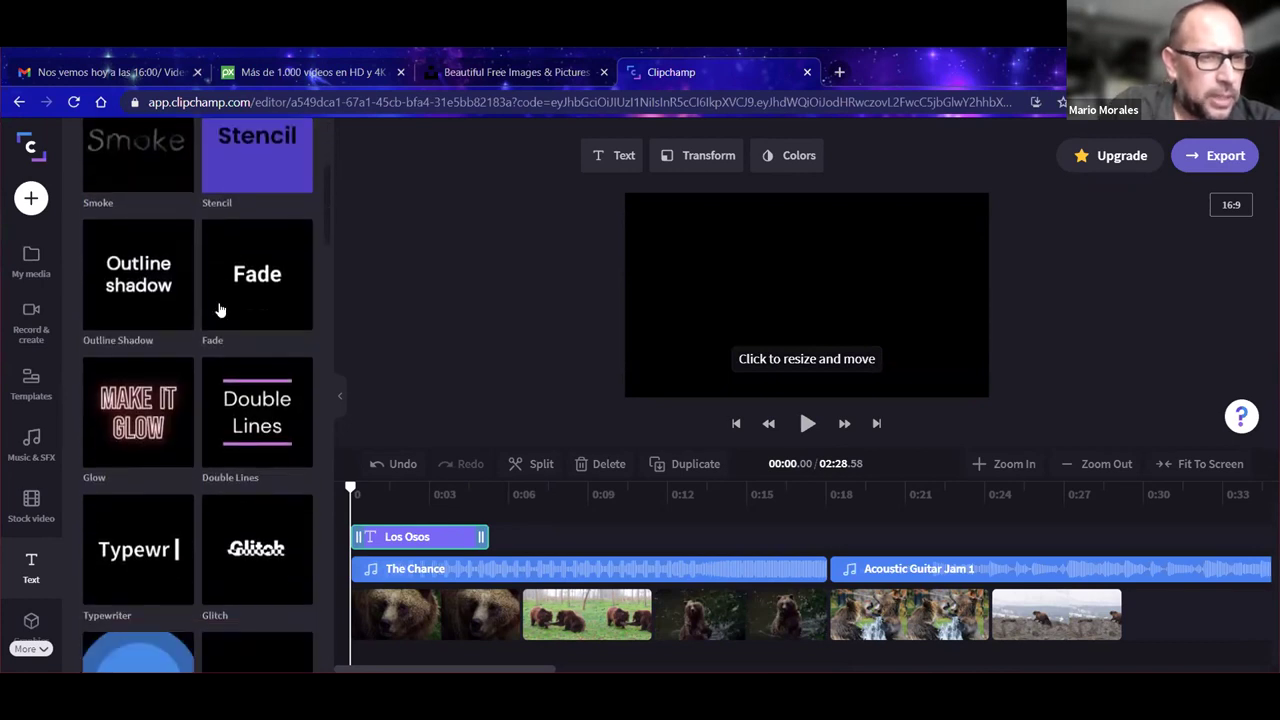
{"action": "scroll", "coordinate": [220, 330], "scroll_direction": "down", "scroll_amount": 2}
{"action": "mouse_move", "coordinate": [150, 384]}
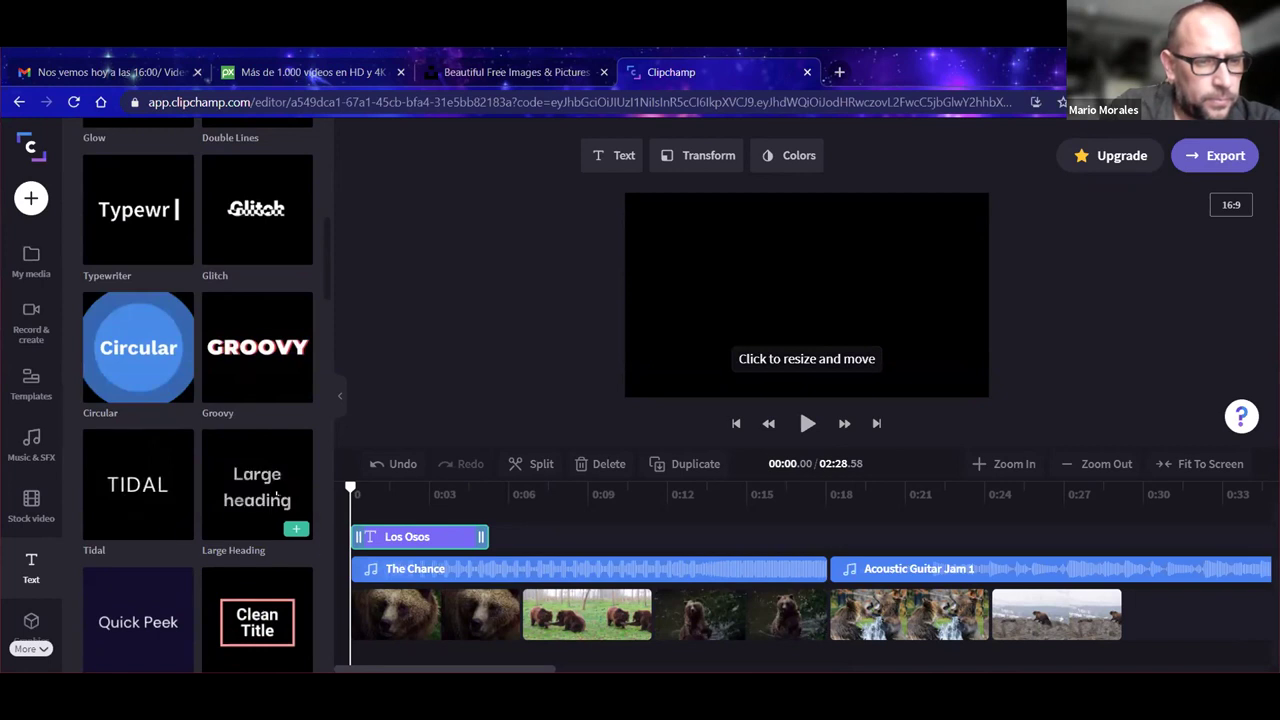
{"action": "scroll", "coordinate": [237, 512], "scroll_direction": "down", "scroll_amount": 5}
{"action": "scroll", "coordinate": [237, 512], "scroll_direction": "down", "scroll_amount": 1}
{"action": "scroll", "coordinate": [237, 510], "scroll_direction": "up", "scroll_amount": 3}
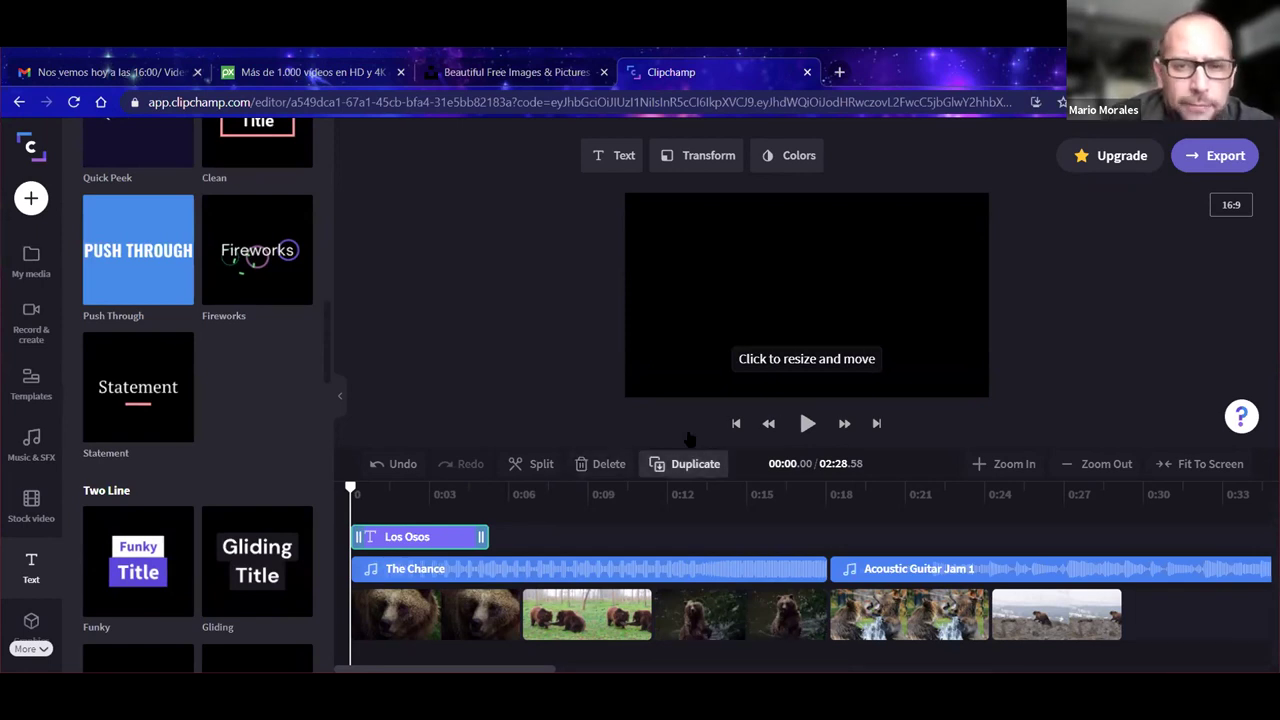
Step: Set the text color of the "Los Osos" title to the orange swatch, Darkorange (FB9224)
{"action": "left_click", "coordinate": [460, 535]}
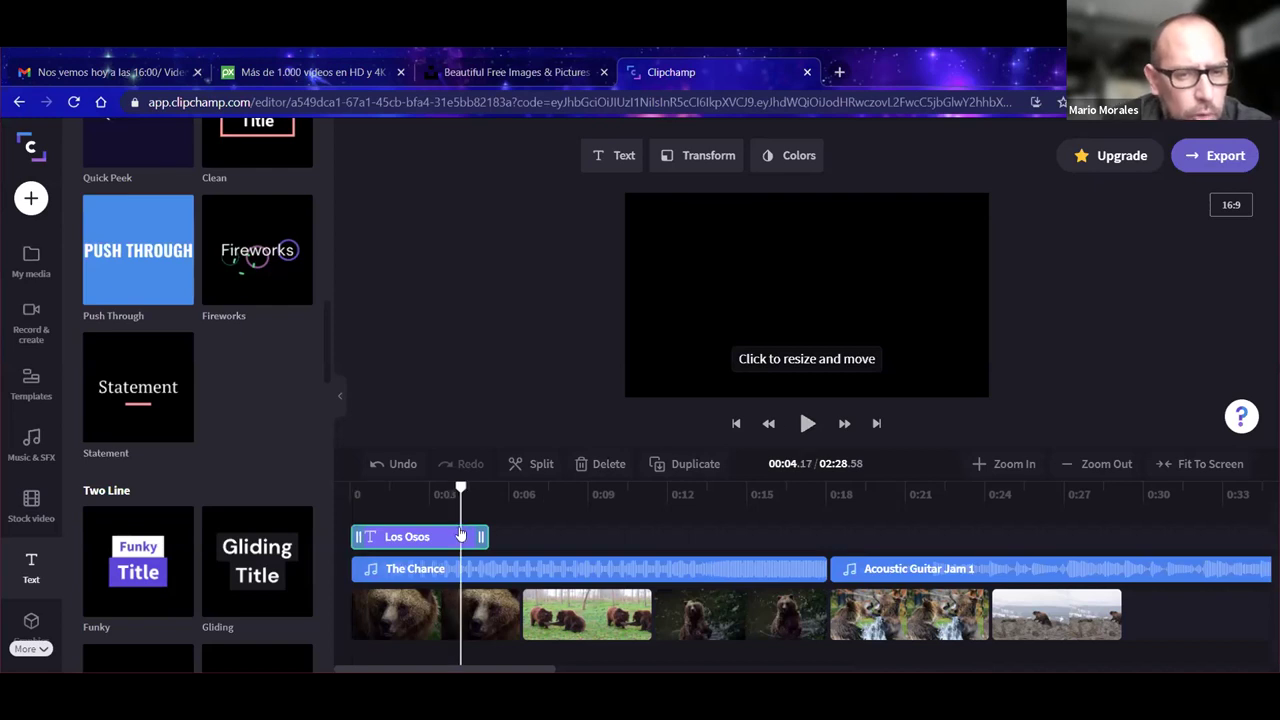
{"action": "left_click", "coordinate": [799, 156]}
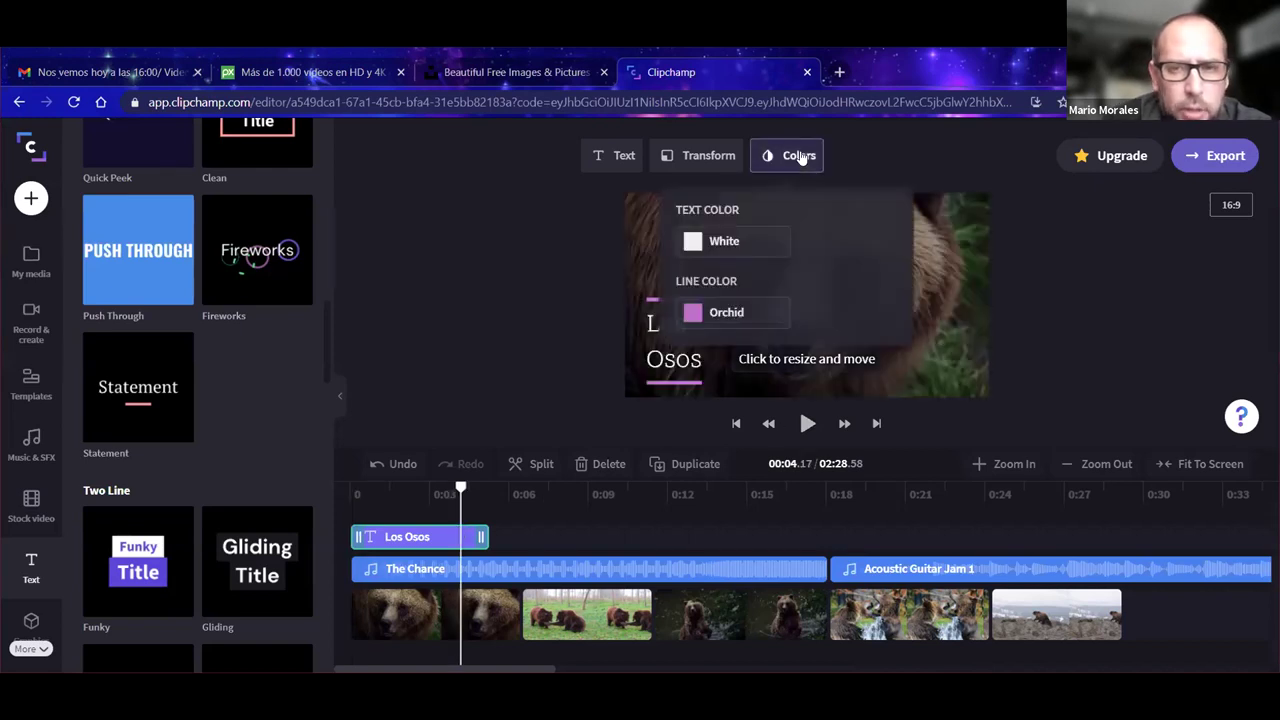
{"action": "left_click", "coordinate": [729, 245]}
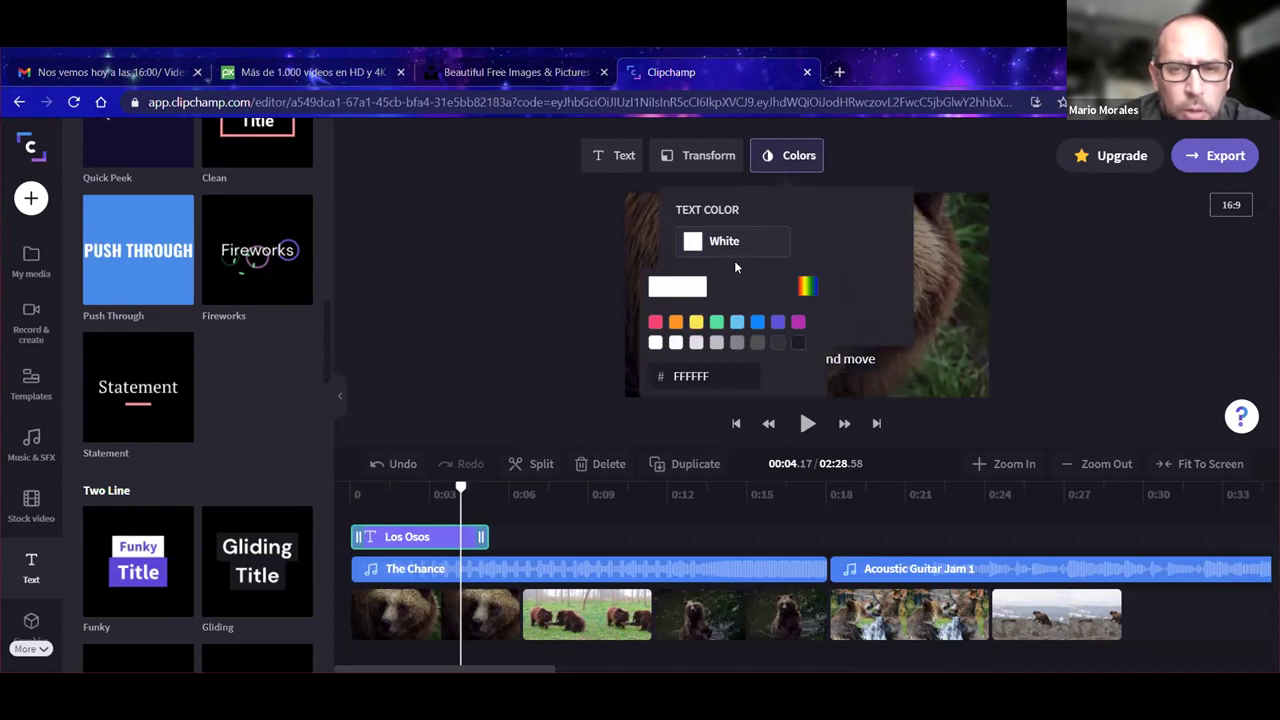
{"action": "left_click", "coordinate": [676, 323]}
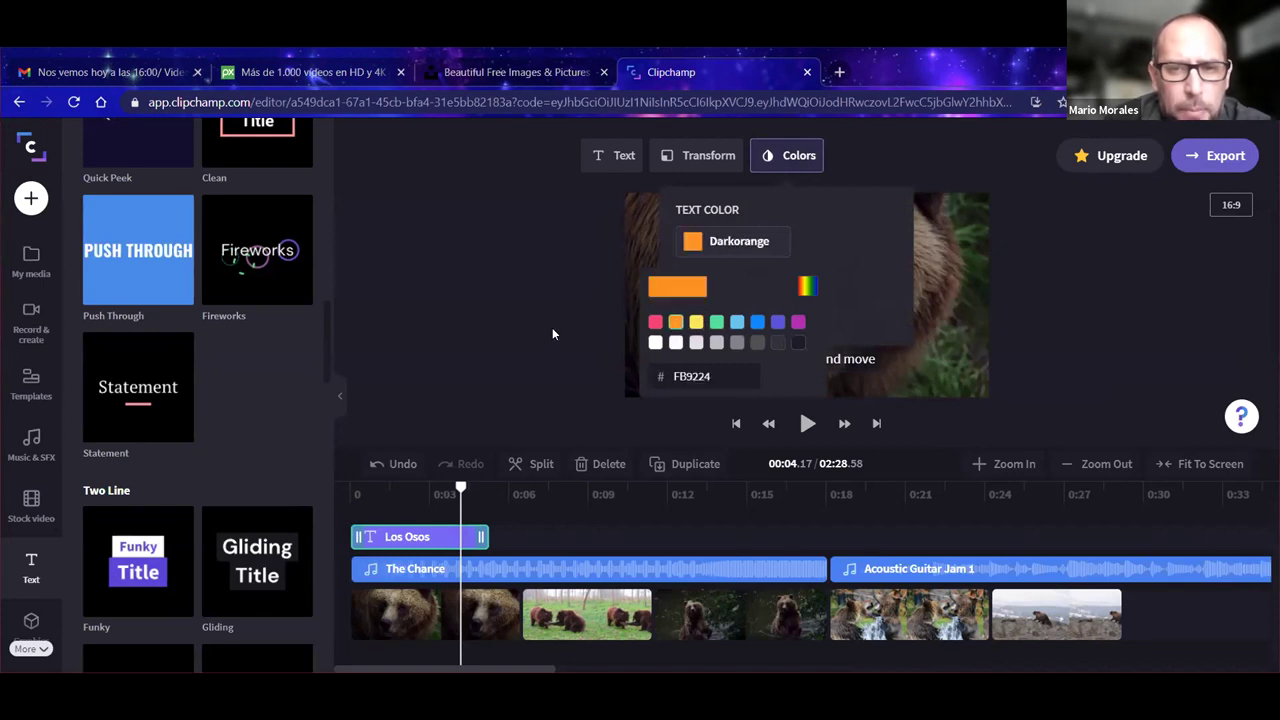
{"action": "left_click", "coordinate": [552, 327]}
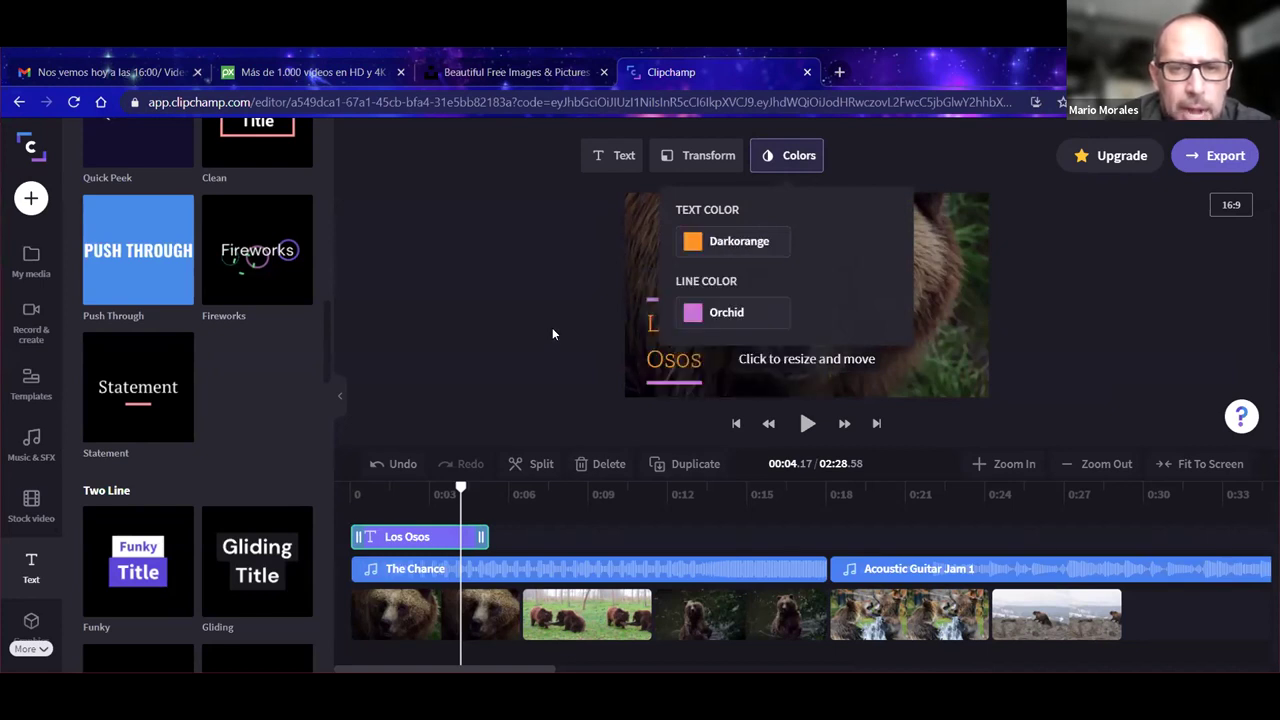
Step: Set the line color of the "Los Osos" title to light gray, Gainsboro
{"action": "left_click", "coordinate": [726, 316]}
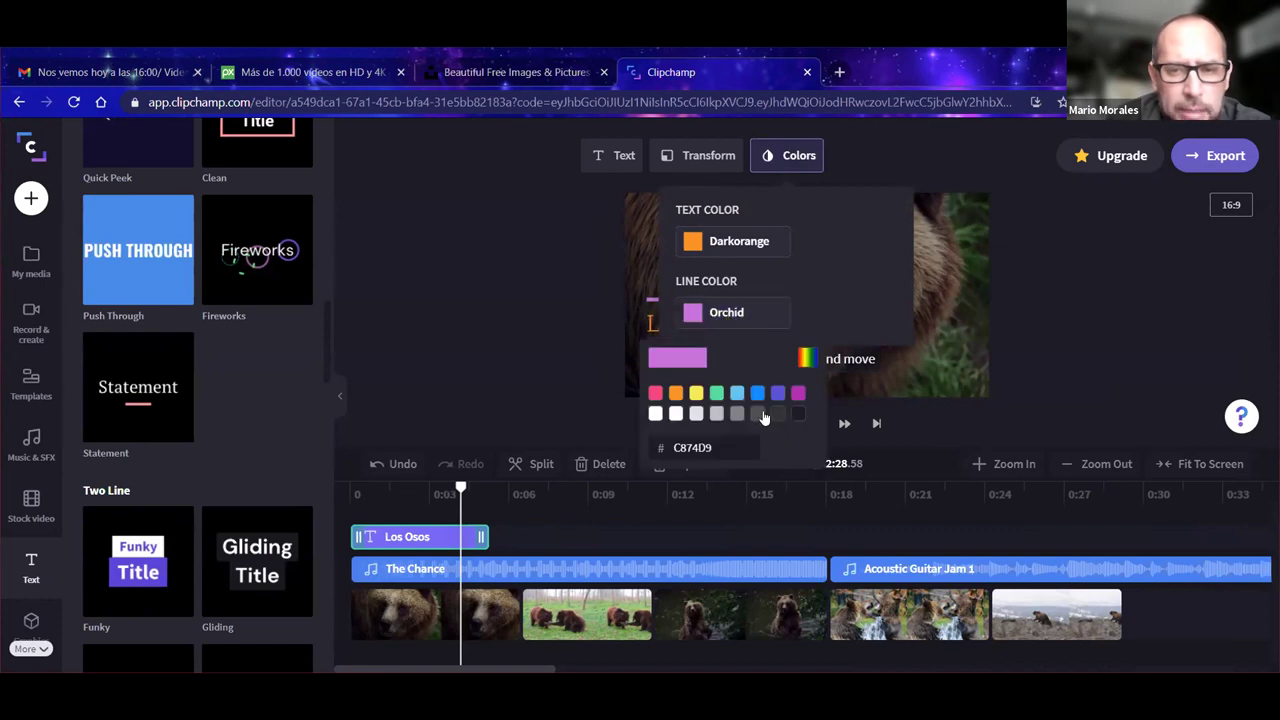
{"action": "left_click", "coordinate": [693, 413]}
{"action": "left_click", "coordinate": [541, 382]}
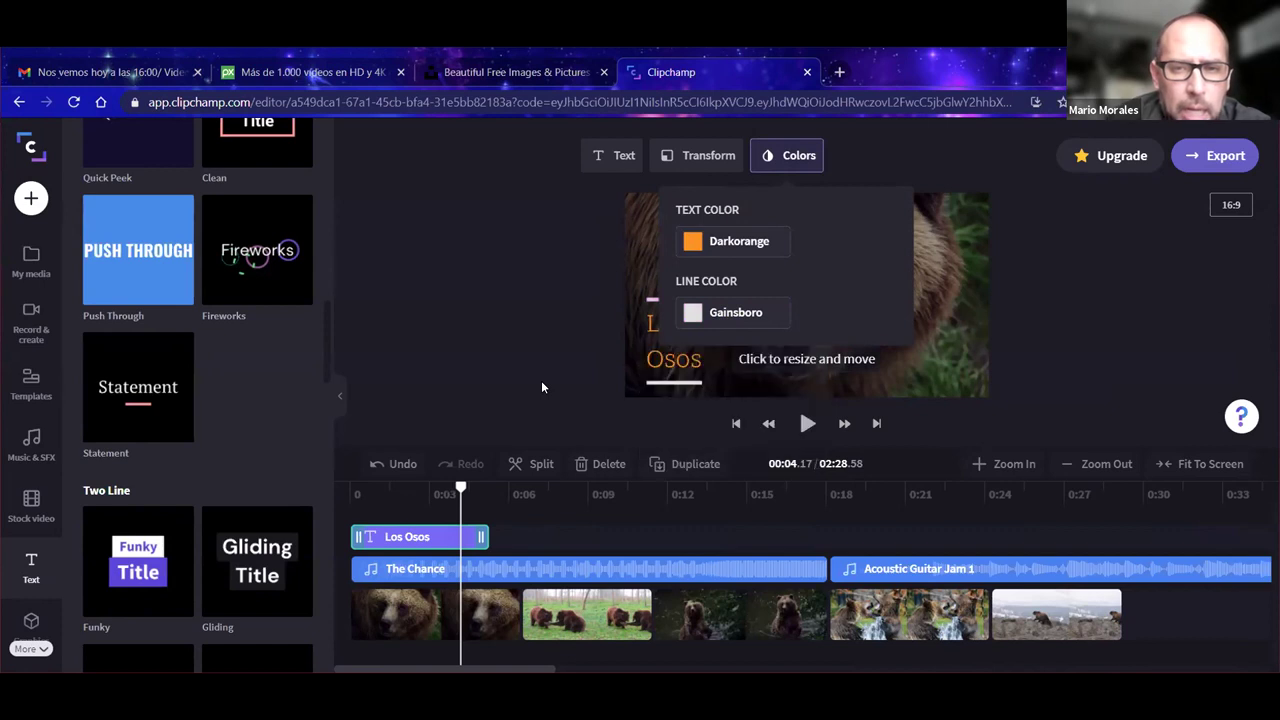
{"action": "left_click", "coordinate": [880, 153]}
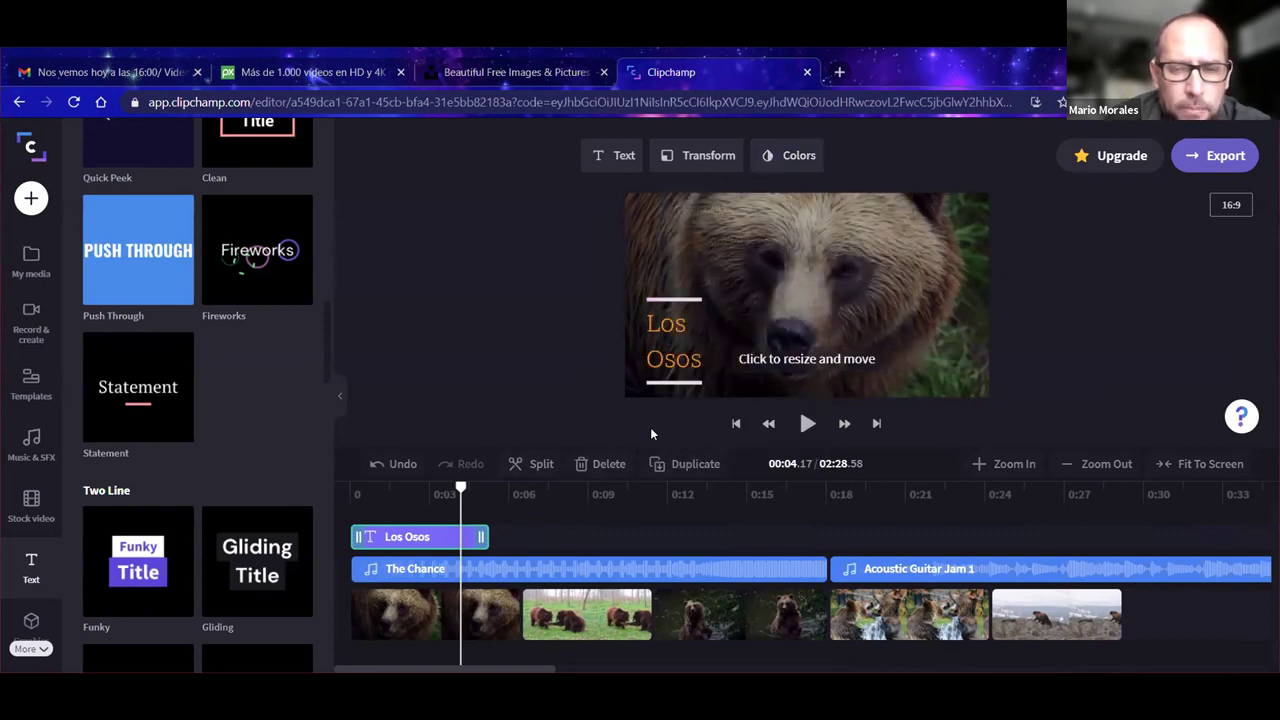
Step: Preview the "Los Osos" title from the start of the video, and return the playhead to the beginning
{"action": "left_click_drag", "start_coordinate": [461, 487], "coordinate": [326, 490]}
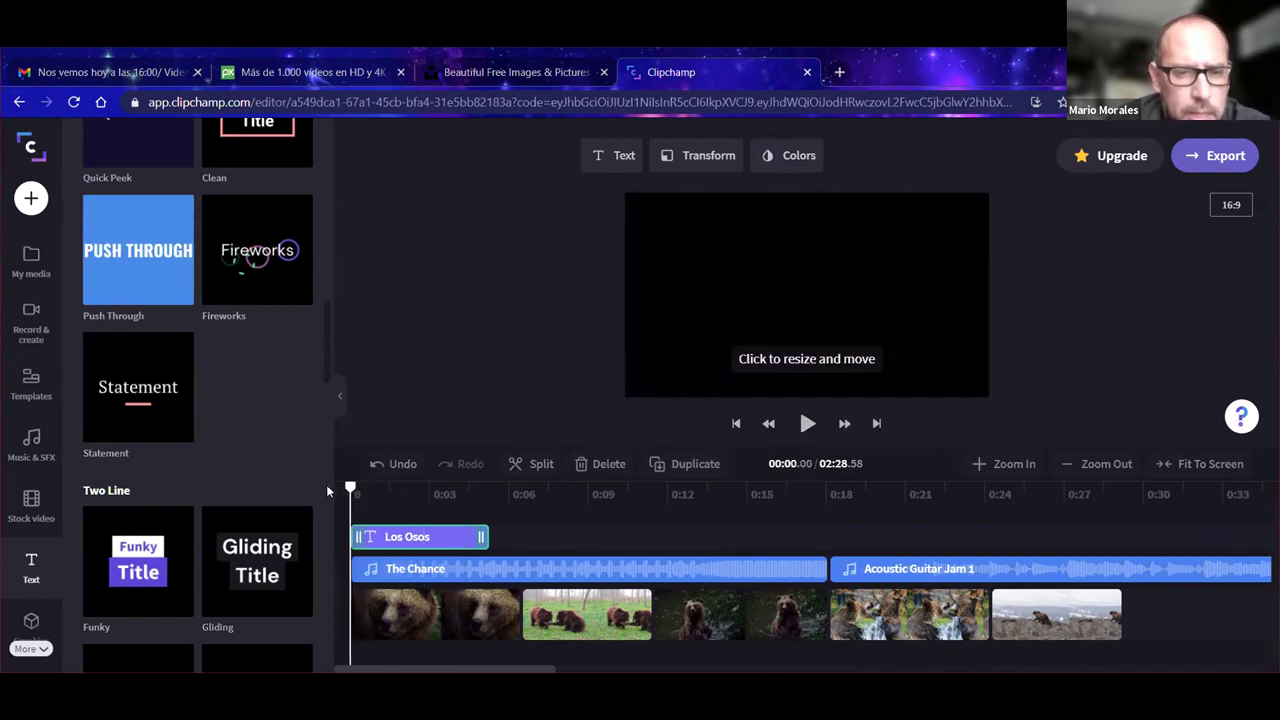
{"action": "left_click", "coordinate": [807, 424]}
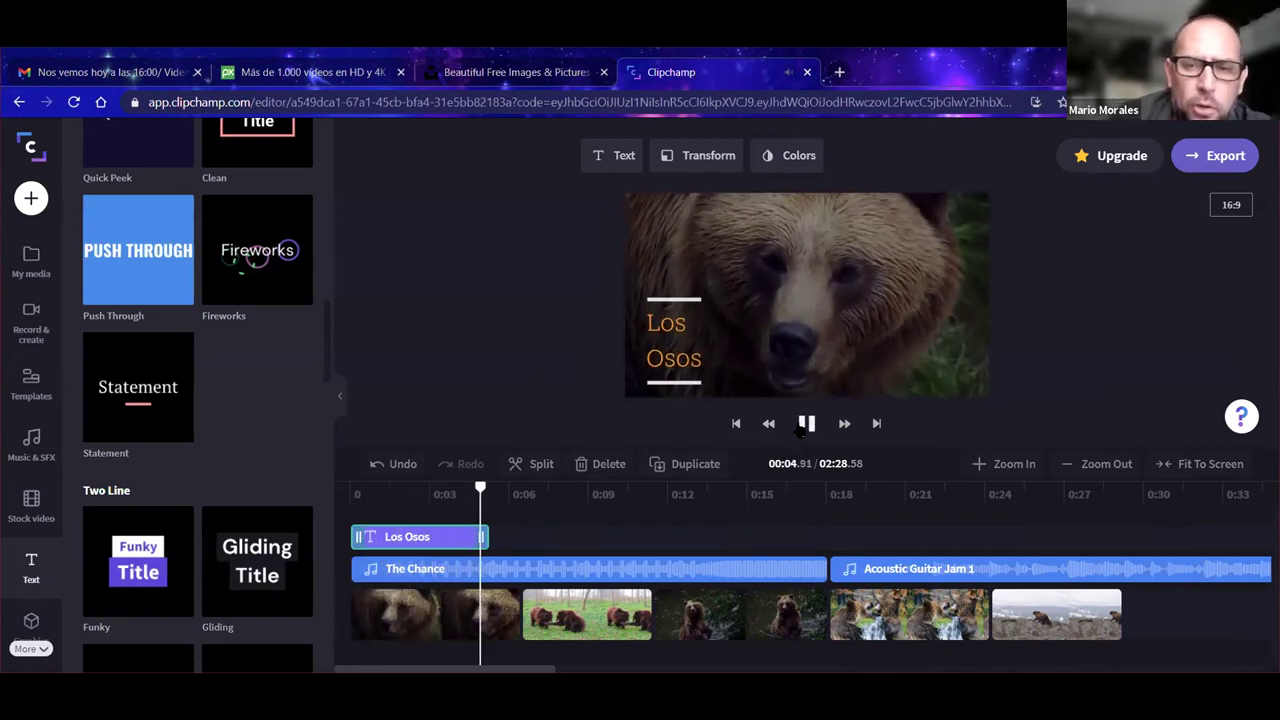
{"action": "left_click", "coordinate": [805, 424]}
{"action": "left_click_drag", "start_coordinate": [496, 488], "coordinate": [314, 492]}
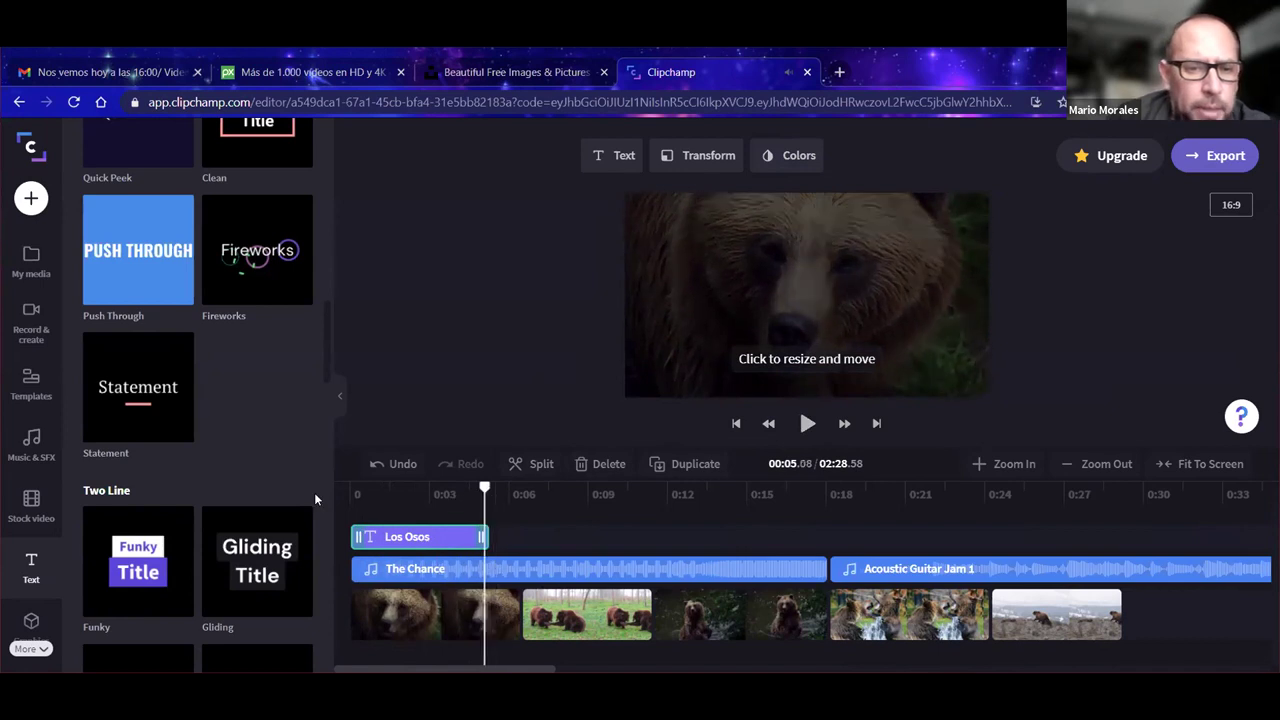
Step: Add a Circular title to the title track, starting at about 0:11 above the clip of the bear in the water
{"action": "scroll", "coordinate": [241, 382], "scroll_direction": "up", "scroll_amount": 5}
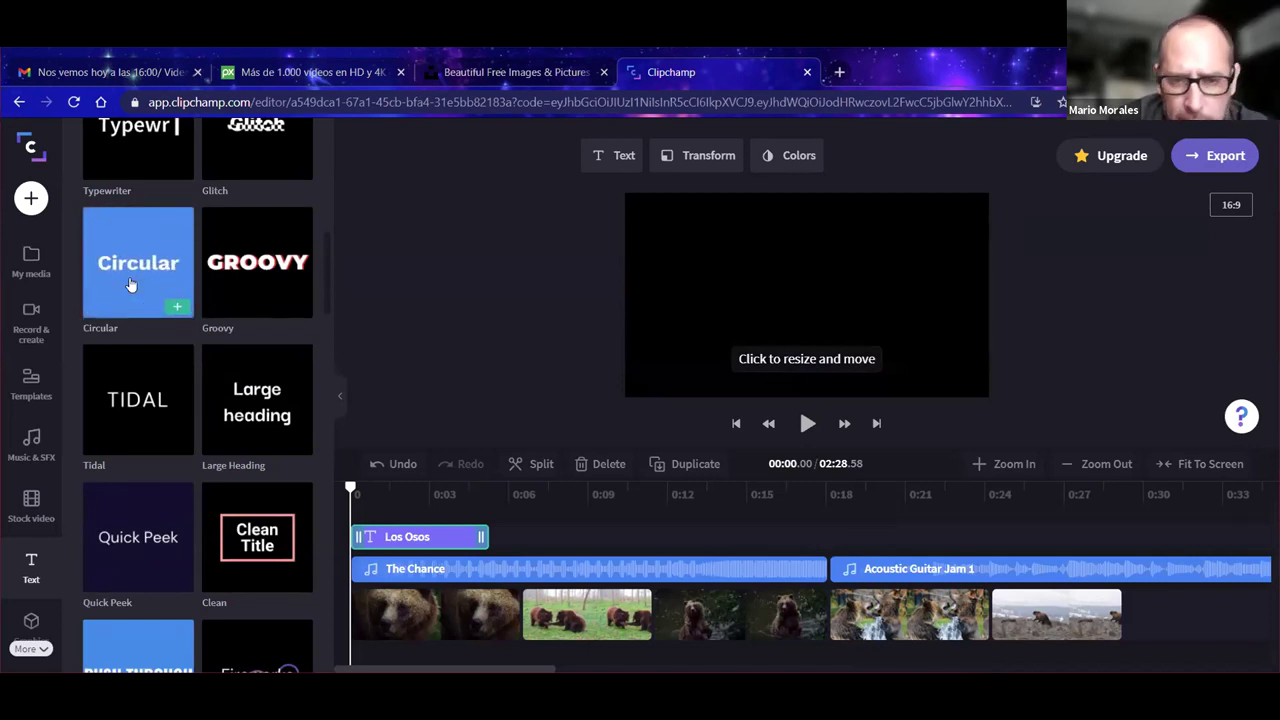
{"action": "left_click", "coordinate": [180, 309]}
{"action": "left_click_drag", "start_coordinate": [534, 538], "coordinate": [725, 547]}
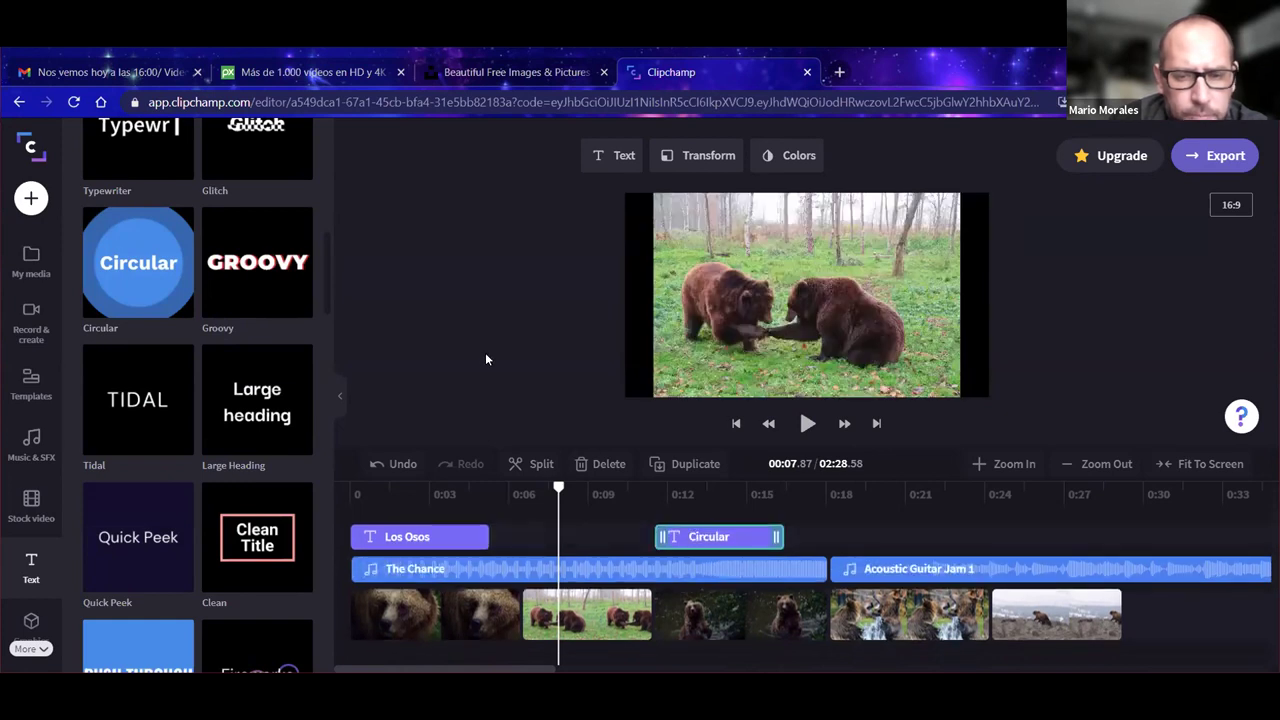
Step: Move bears-1149459_1920.jpg to a separate track at about 0:18 and Acoustic Guitar Jam 1 to its own track, overlapping the end of The Chance
{"action": "left_click_drag", "start_coordinate": [1072, 615], "coordinate": [947, 656]}
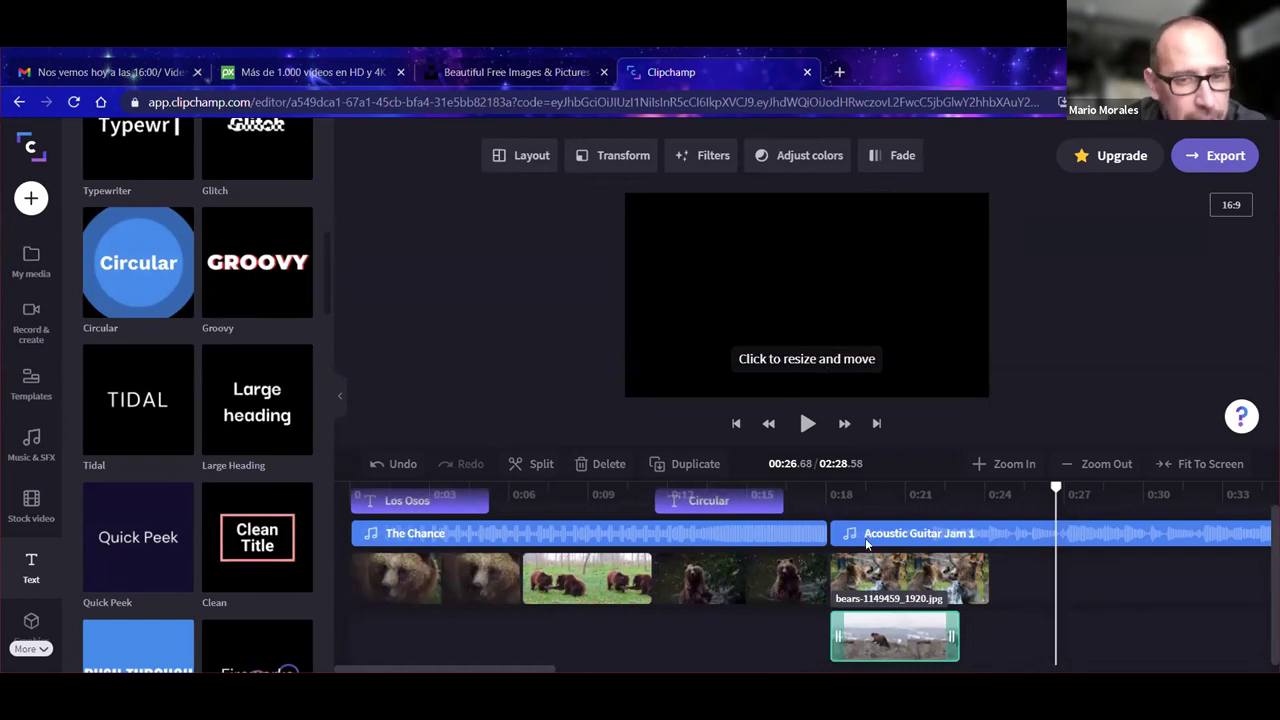
{"action": "left_click_drag", "start_coordinate": [876, 538], "coordinate": [830, 568]}
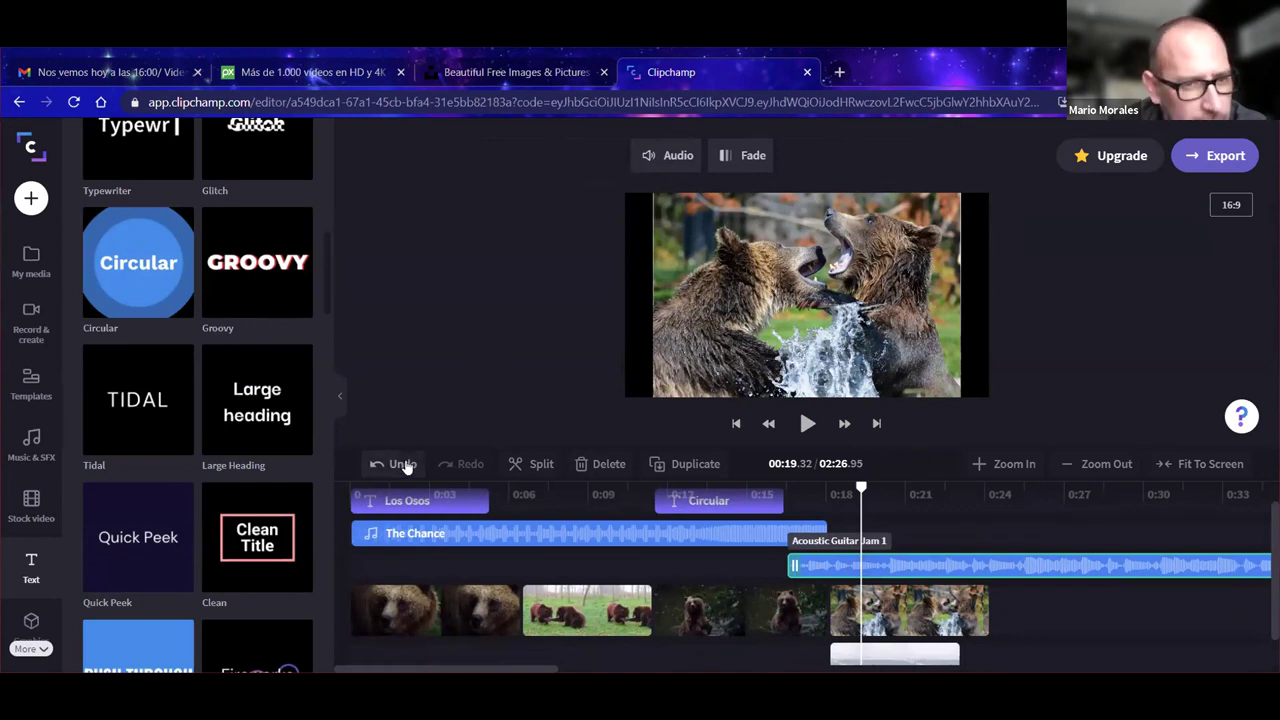
Step: Collapse the media library and shift the grizzlies-210996_1920.jpg photo to start at about 0:21 on its track
{"action": "left_click", "coordinate": [339, 396]}
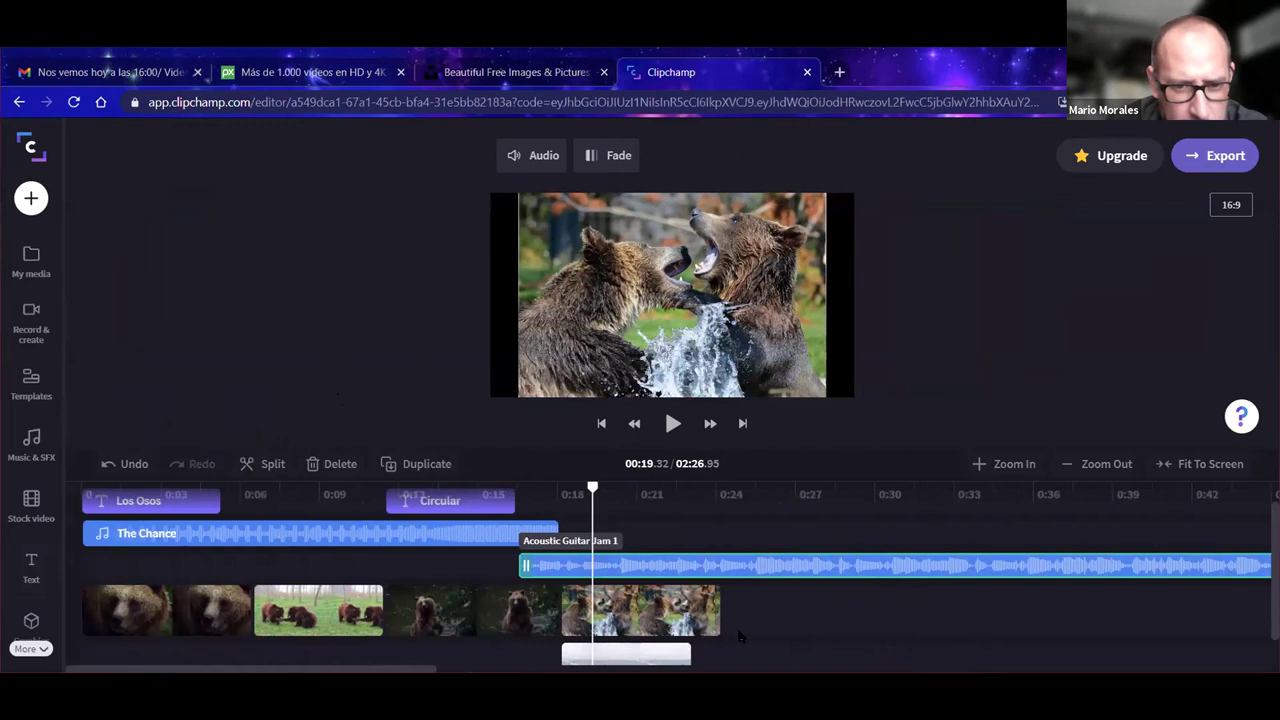
{"action": "scroll", "coordinate": [705, 620], "scroll_direction": "down", "scroll_amount": 1}
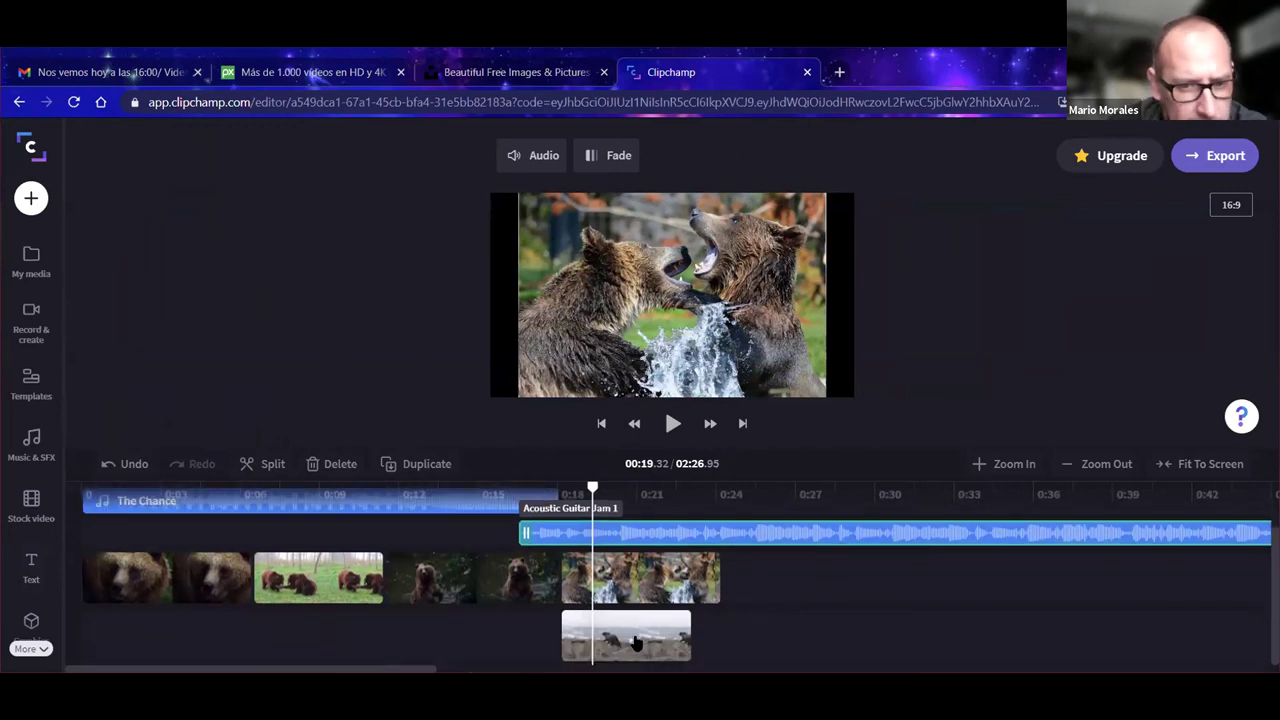
{"action": "left_click_drag", "start_coordinate": [645, 586], "coordinate": [737, 601]}
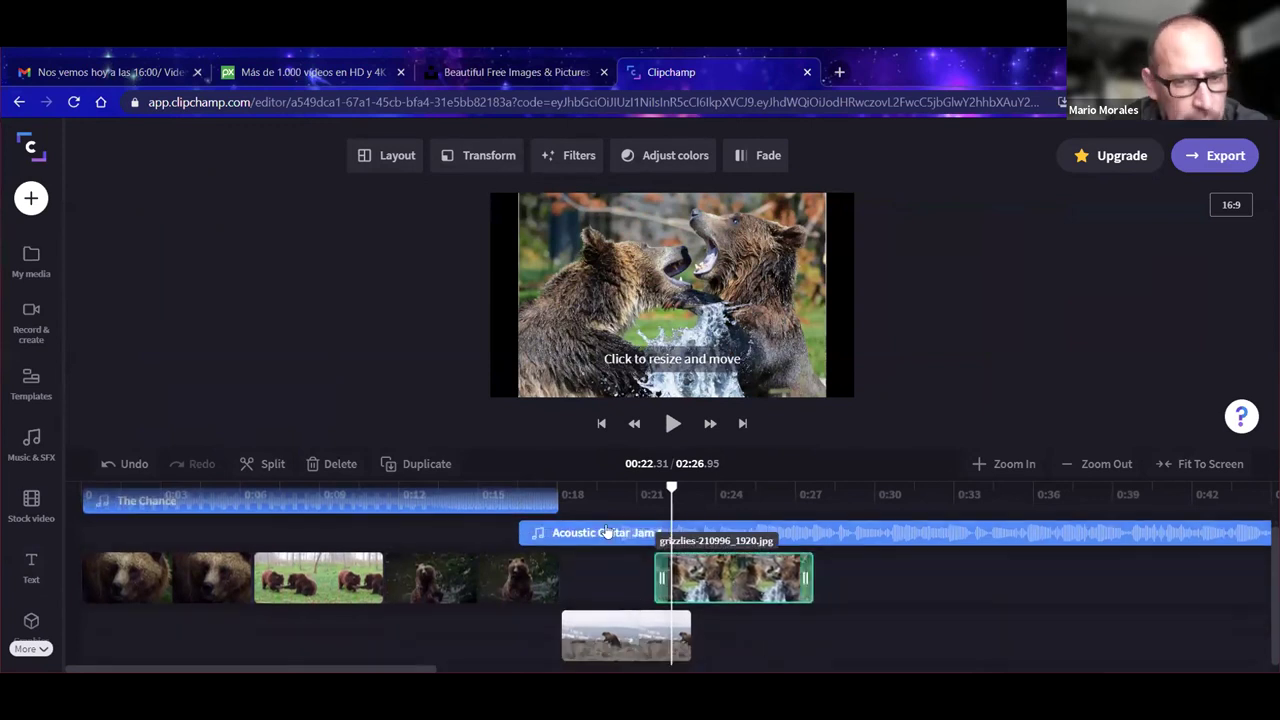
Step: Select The Chance music clip and play the opening seconds of the video to listen to it
{"action": "scroll", "coordinate": [520, 565], "scroll_direction": "up", "scroll_amount": 2}
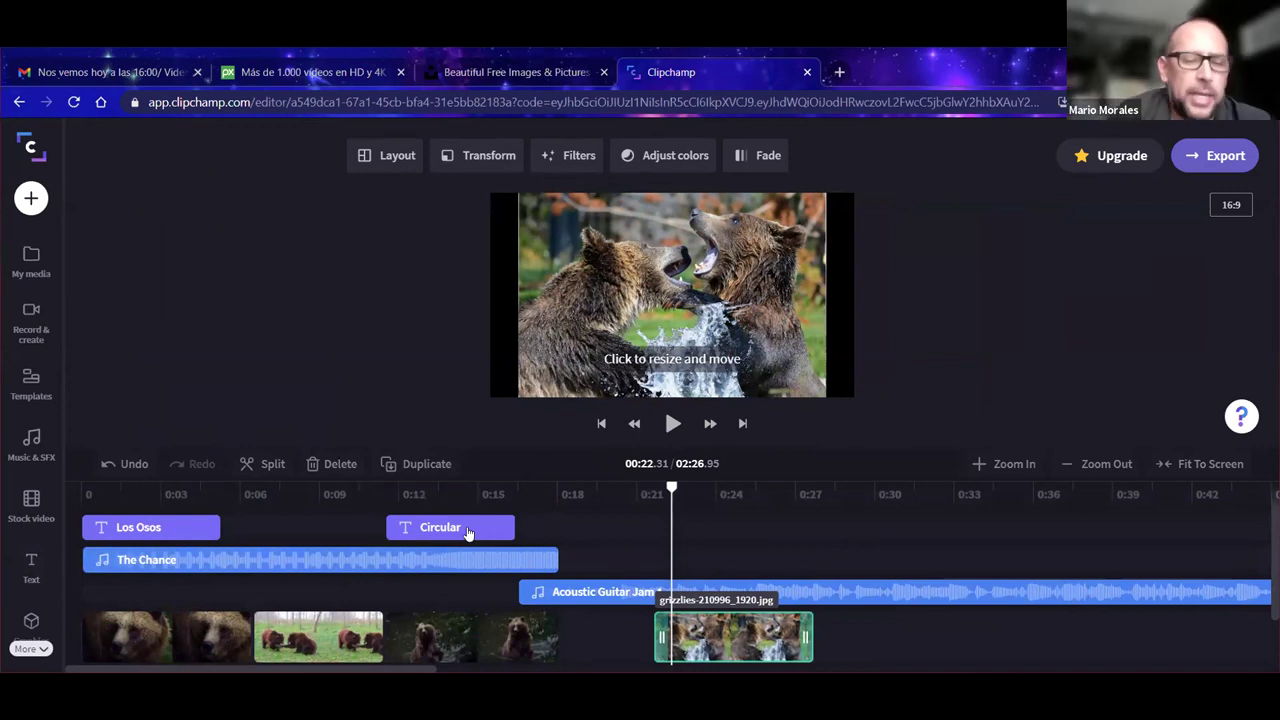
{"action": "left_click", "coordinate": [526, 561]}
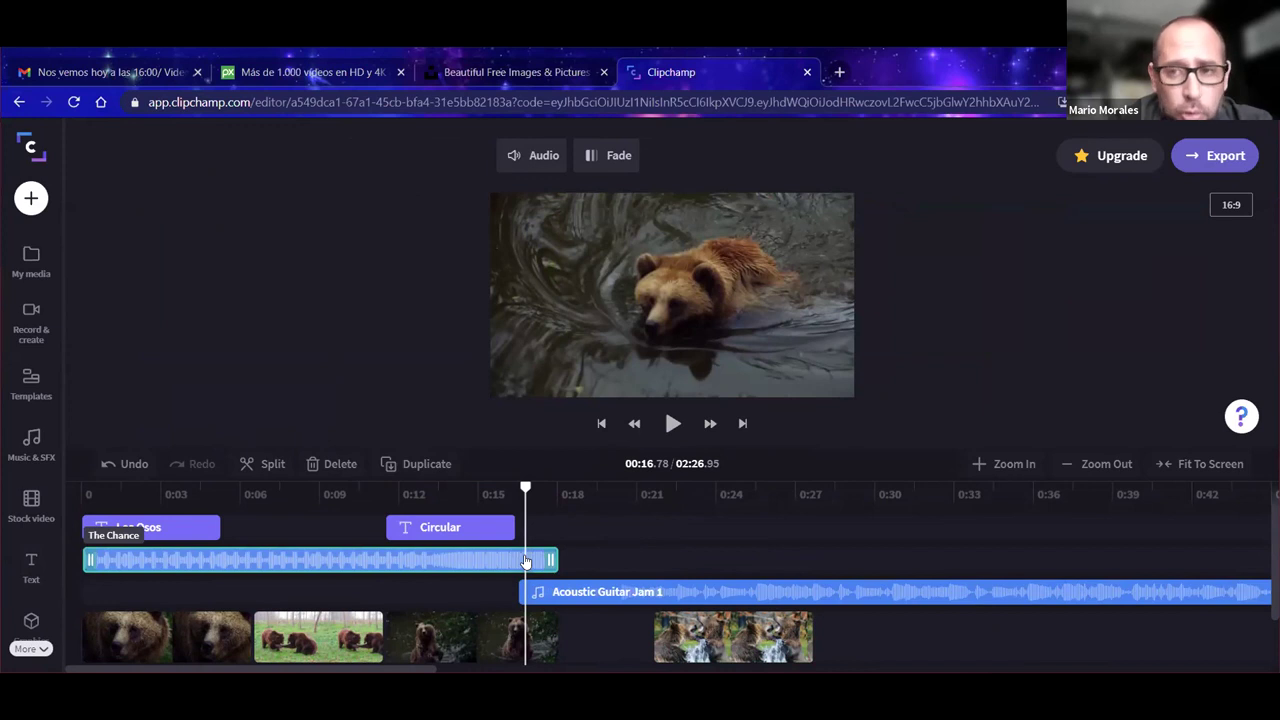
{"action": "left_click", "coordinate": [177, 592]}
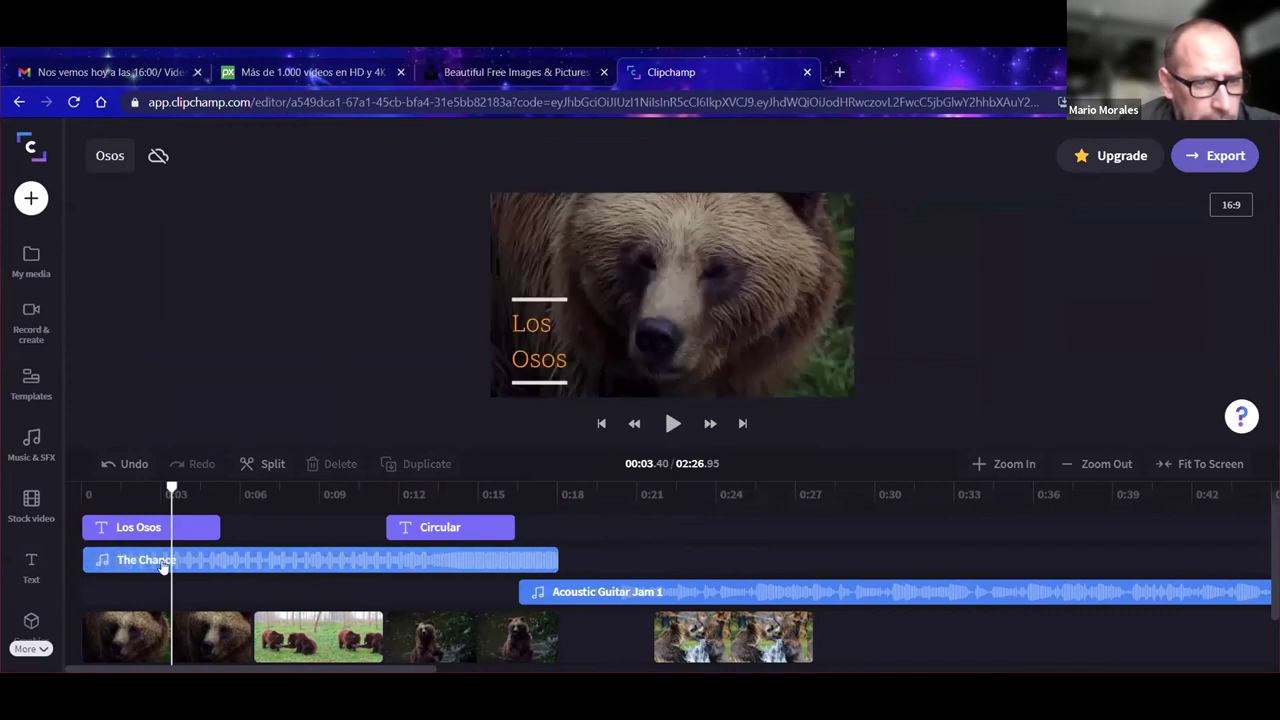
{"action": "left_click", "coordinate": [97, 559]}
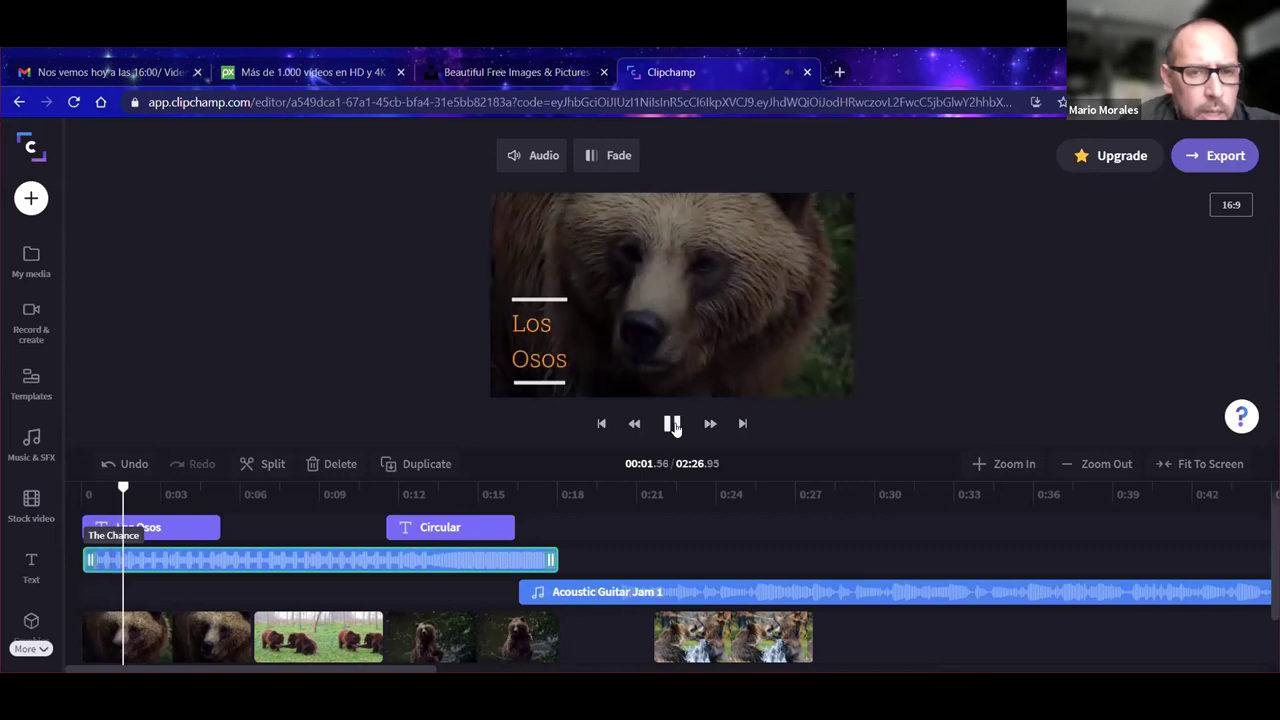
{"action": "left_click", "coordinate": [673, 424]}
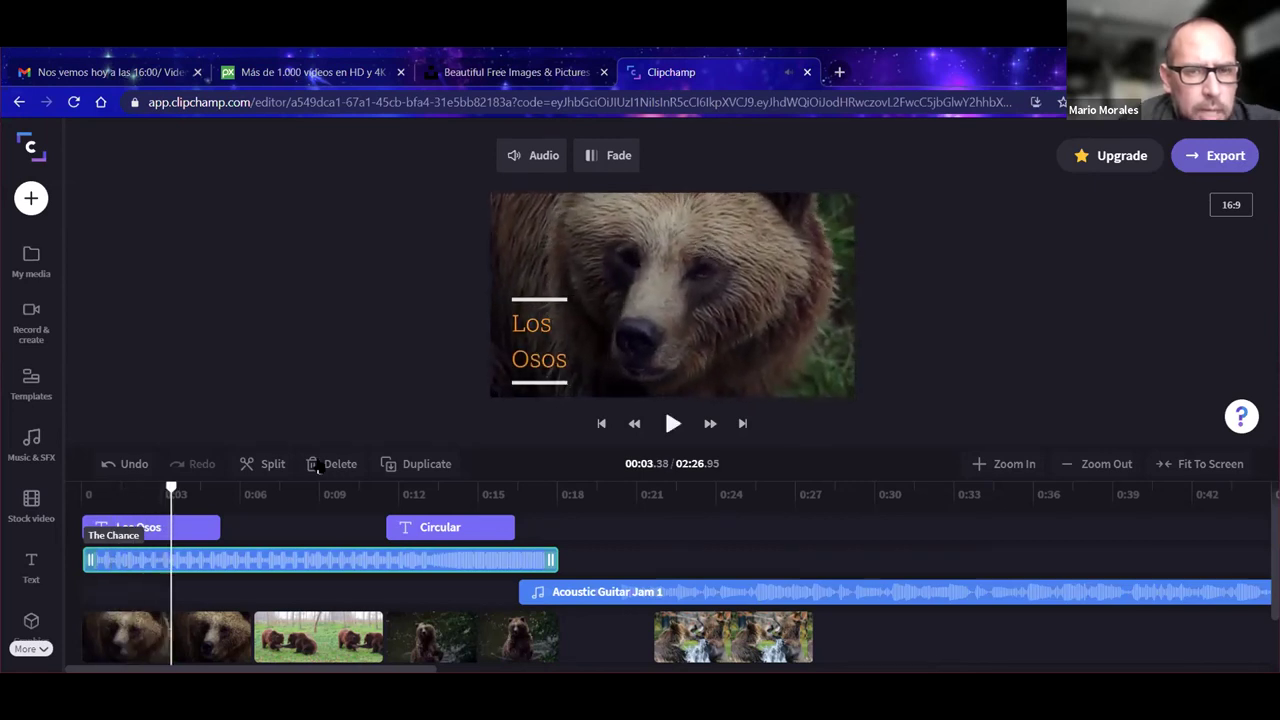
Step: Lower the track volume of The Chance to about 24% and play the video from the start to hear it
{"action": "left_click", "coordinate": [540, 168]}
{"action": "left_click_drag", "start_coordinate": [487, 238], "coordinate": [447, 238]}
{"action": "left_click", "coordinate": [440, 378]}
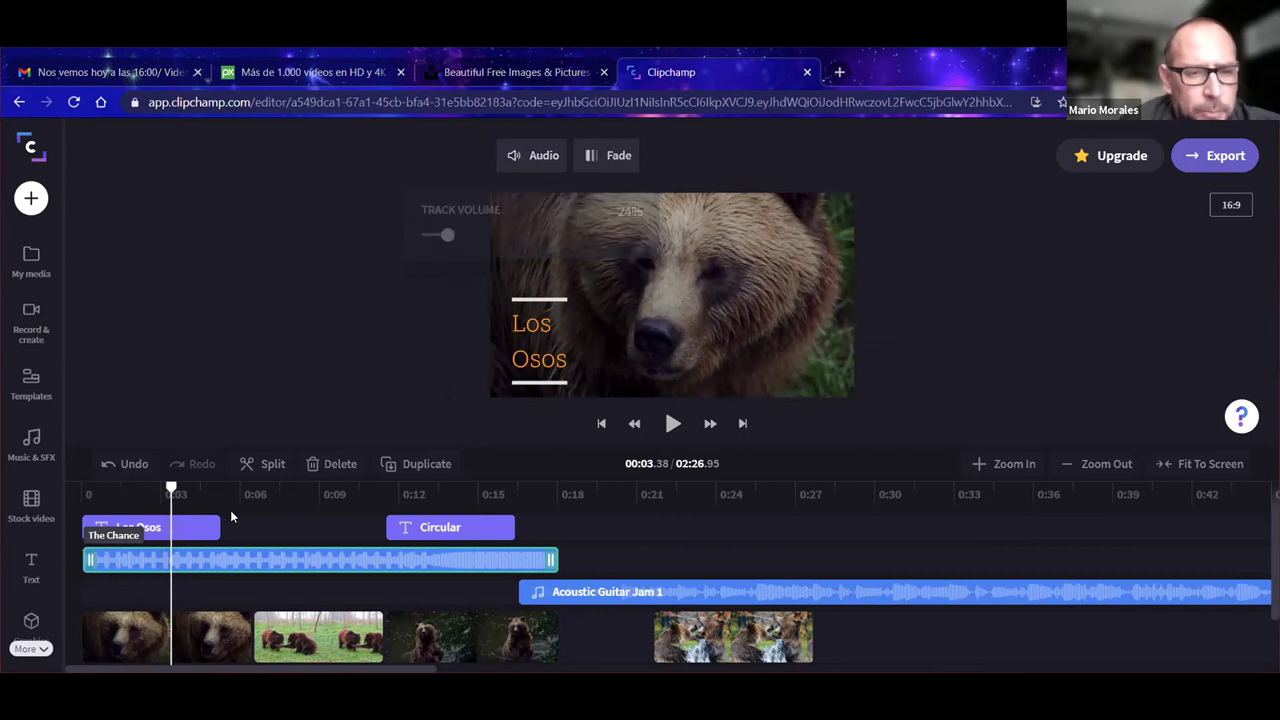
{"action": "left_click_drag", "start_coordinate": [171, 487], "coordinate": [61, 495]}
{"action": "left_click", "coordinate": [672, 423]}
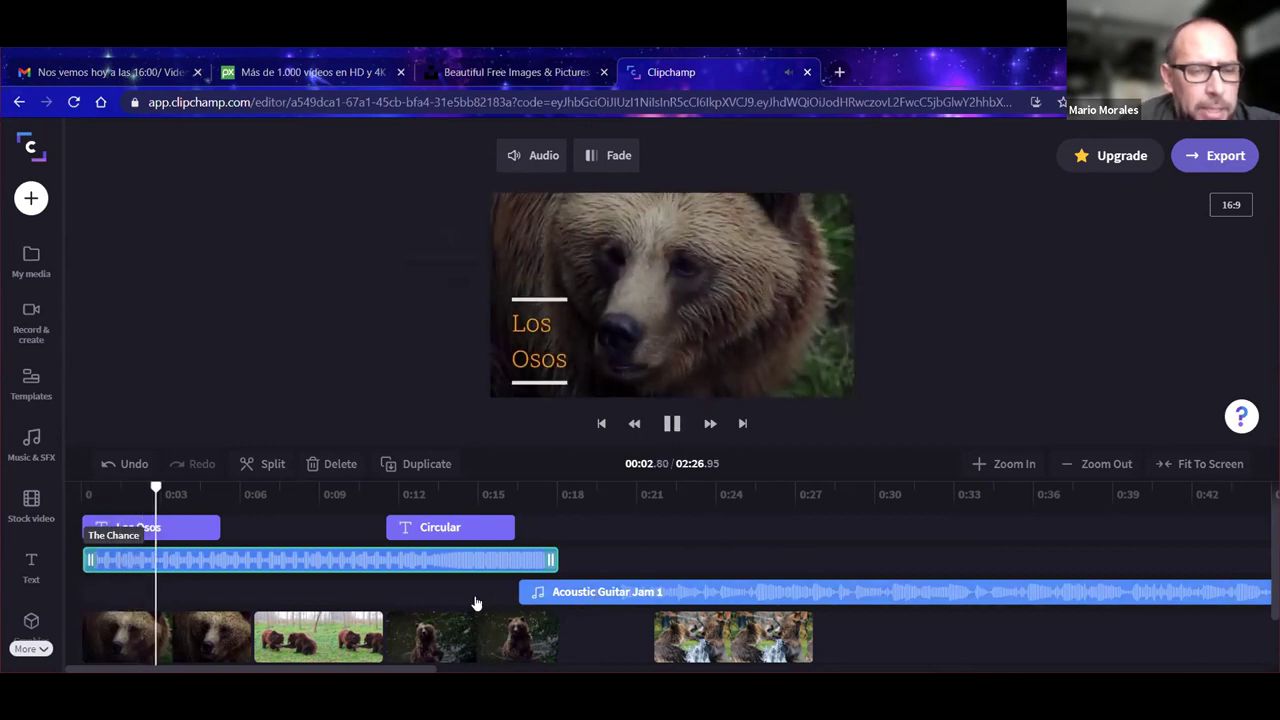
Step: Move Acoustic Guitar Jam 1 to the start of the timeline beneath The Chance and play both music tracks together
{"action": "left_click_drag", "start_coordinate": [155, 583], "coordinate": [118, 622]}
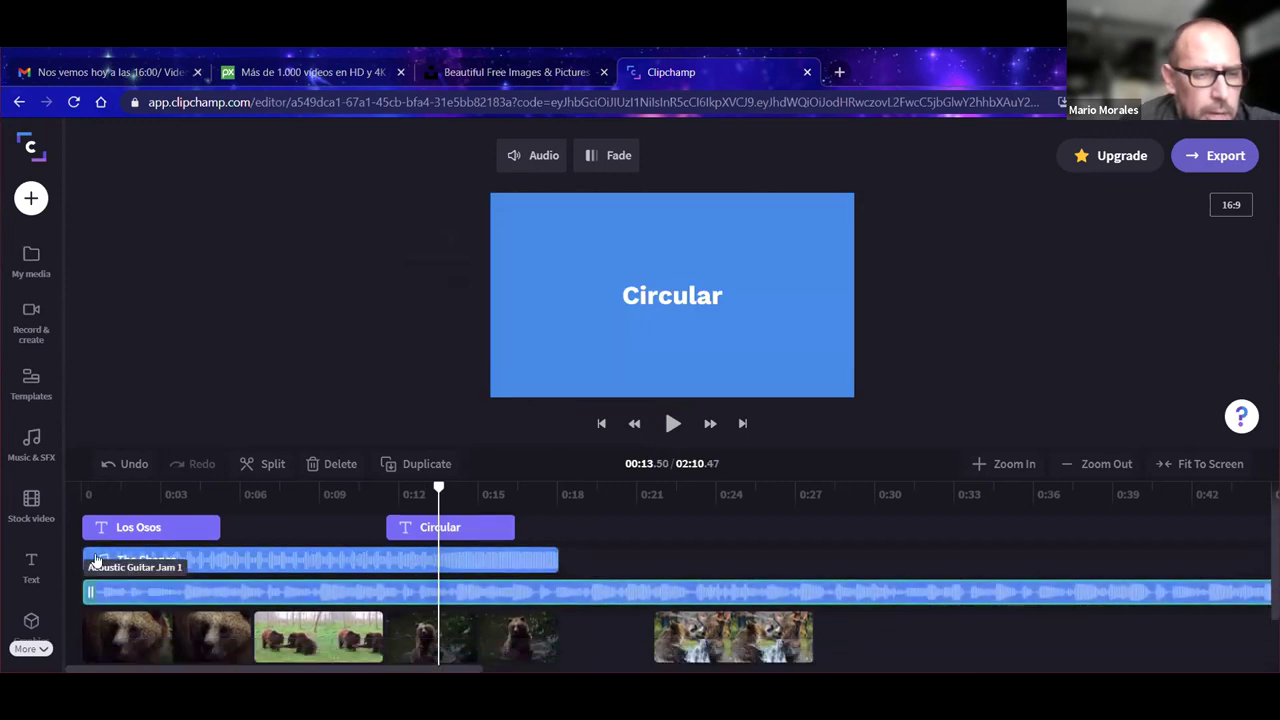
{"action": "left_click_drag", "start_coordinate": [438, 489], "coordinate": [106, 491]}
{"action": "left_click", "coordinate": [673, 424]}
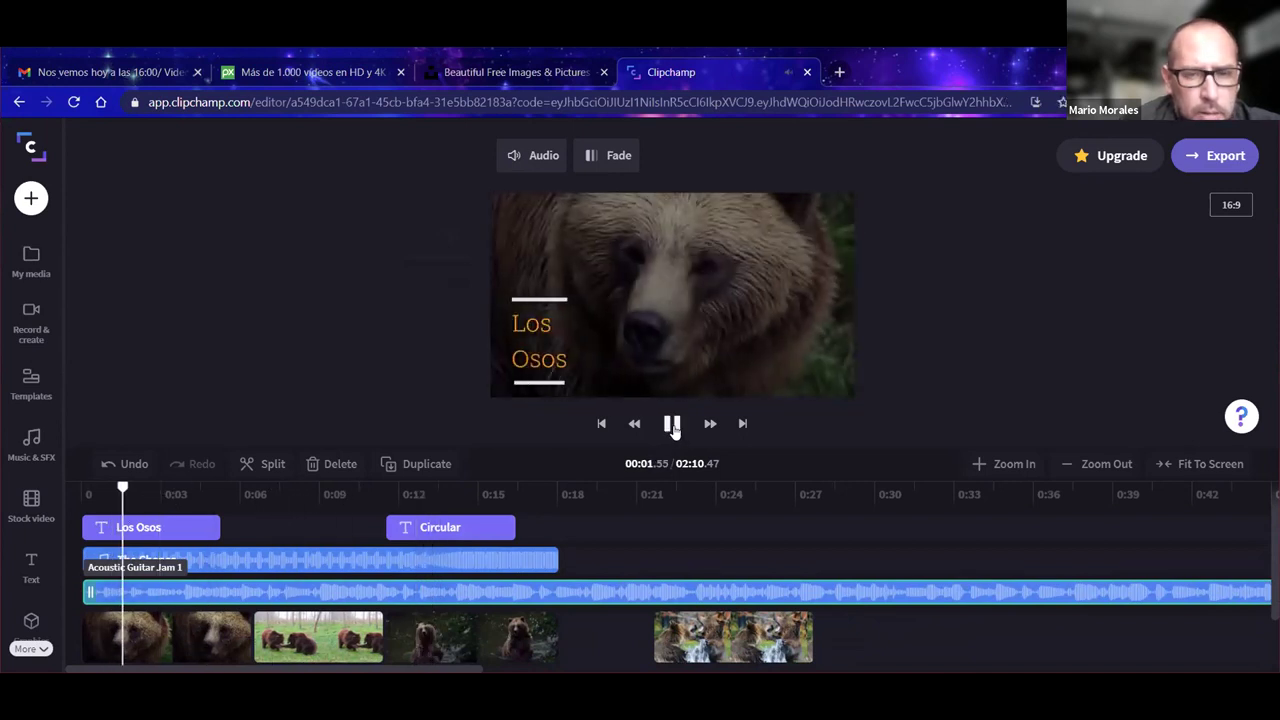
{"action": "key", "text": "space"}
Step: Move Acoustic Guitar Jam 1 to start at about 0:18, right after The Chance ends, on its own track
{"action": "left_click_drag", "start_coordinate": [110, 597], "coordinate": [585, 609]}
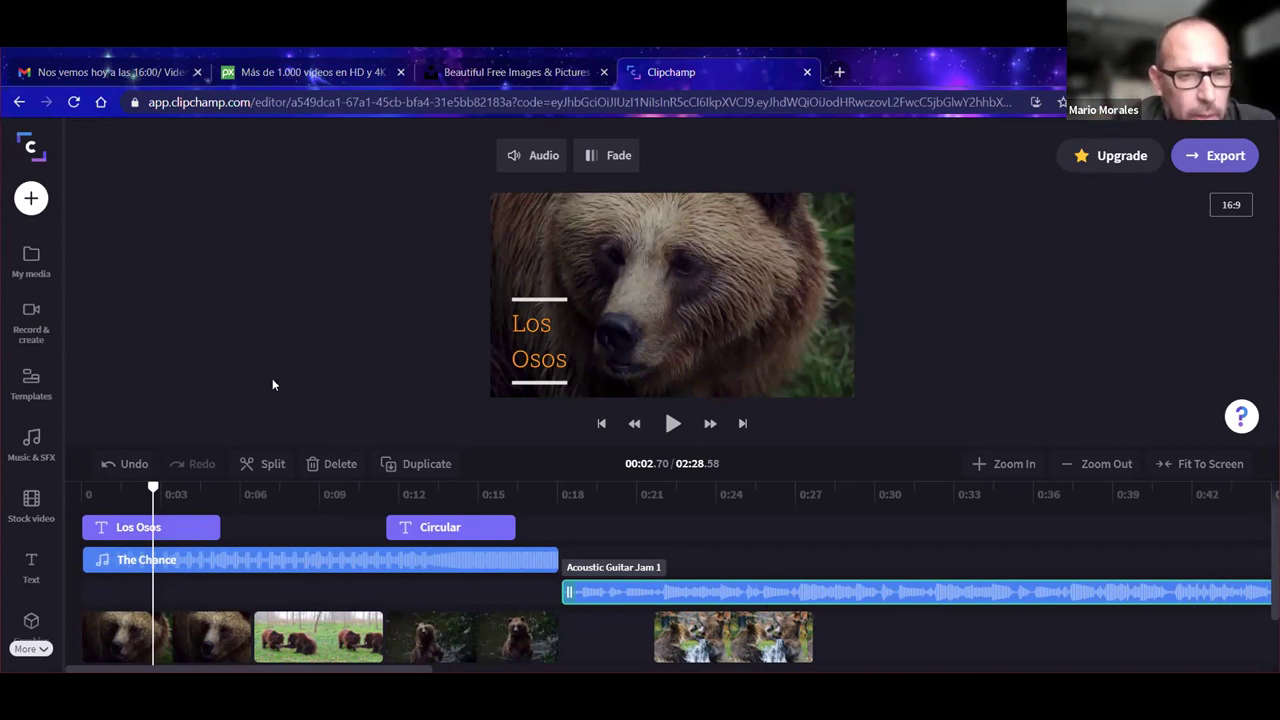
{"action": "scroll", "coordinate": [823, 531], "scroll_direction": "down", "scroll_amount": 2}
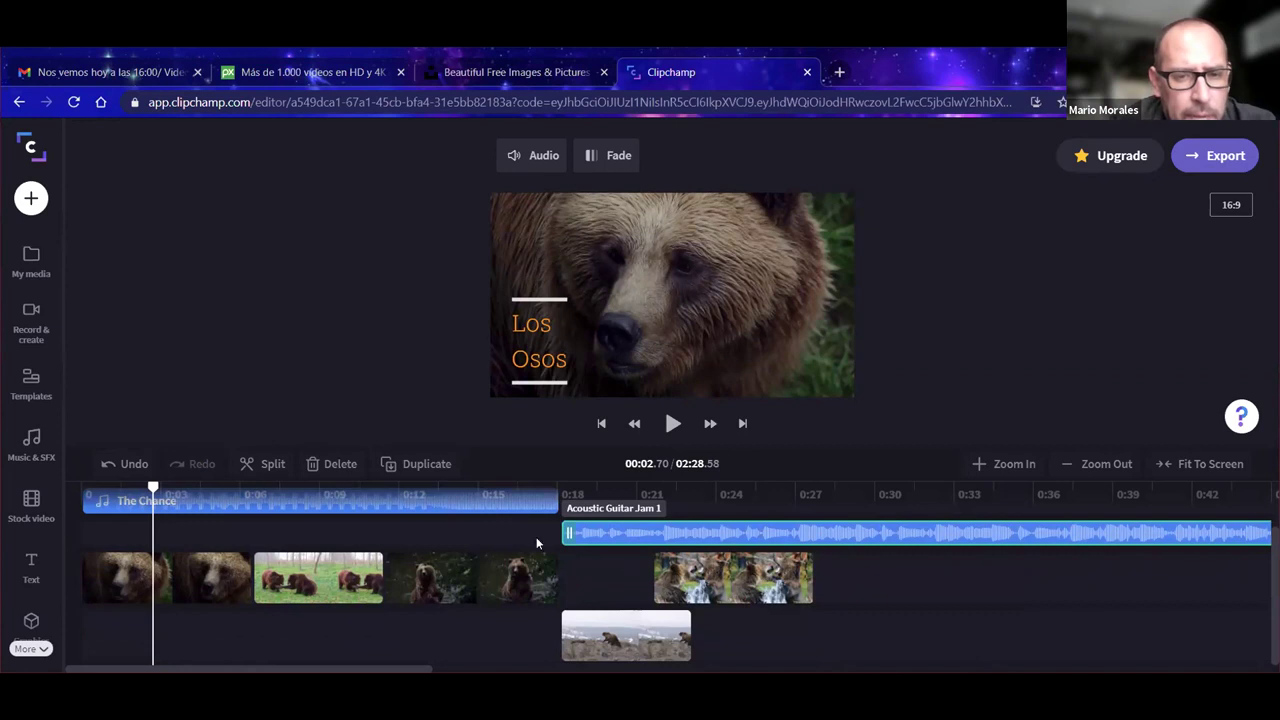
{"action": "scroll", "coordinate": [536, 540], "scroll_direction": "up", "scroll_amount": 2}
Step: Select the Circular title and play its section of the video from about 0:11 to preview the animation
{"action": "left_click", "coordinate": [464, 530]}
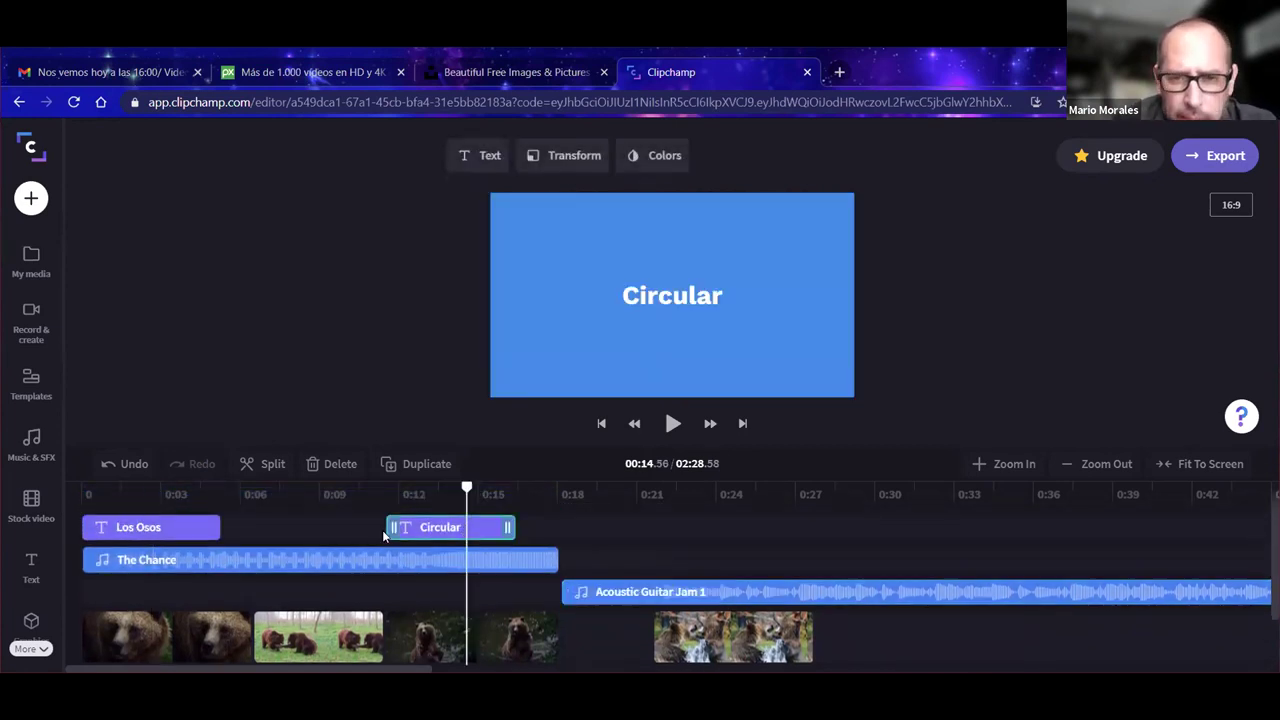
{"action": "left_click_drag", "start_coordinate": [466, 486], "coordinate": [381, 486]}
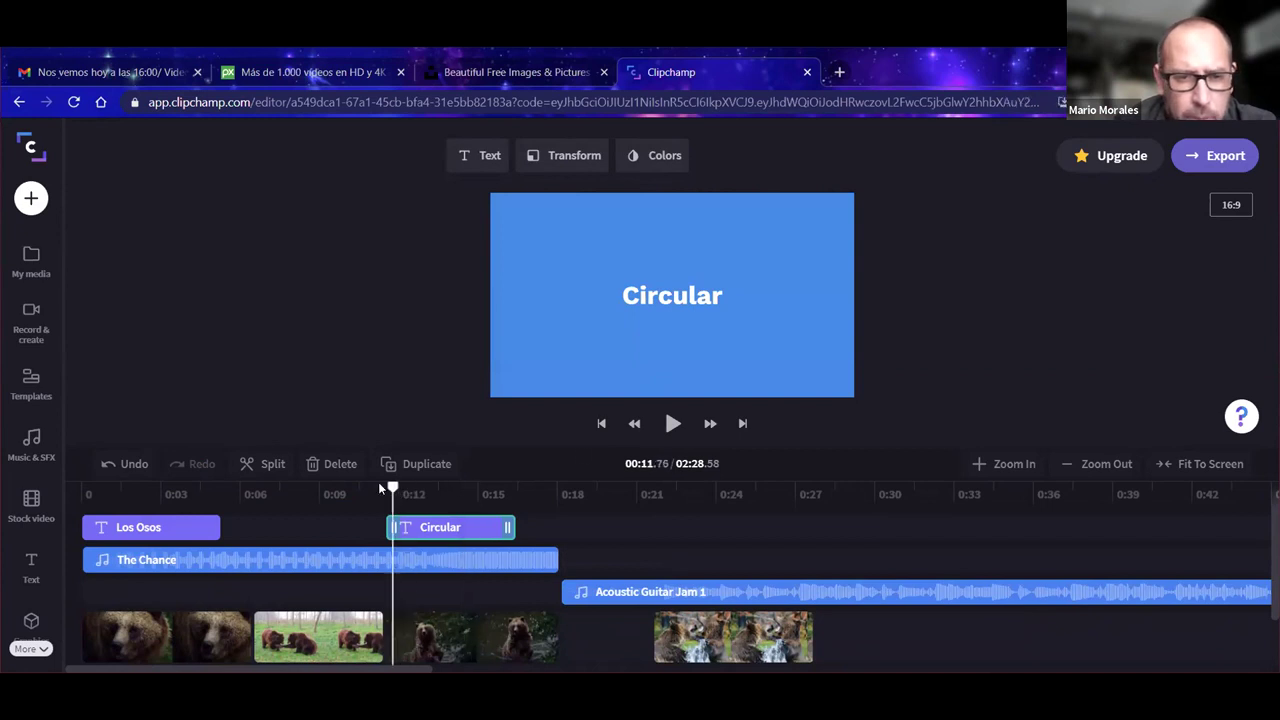
{"action": "left_click", "coordinate": [672, 424]}
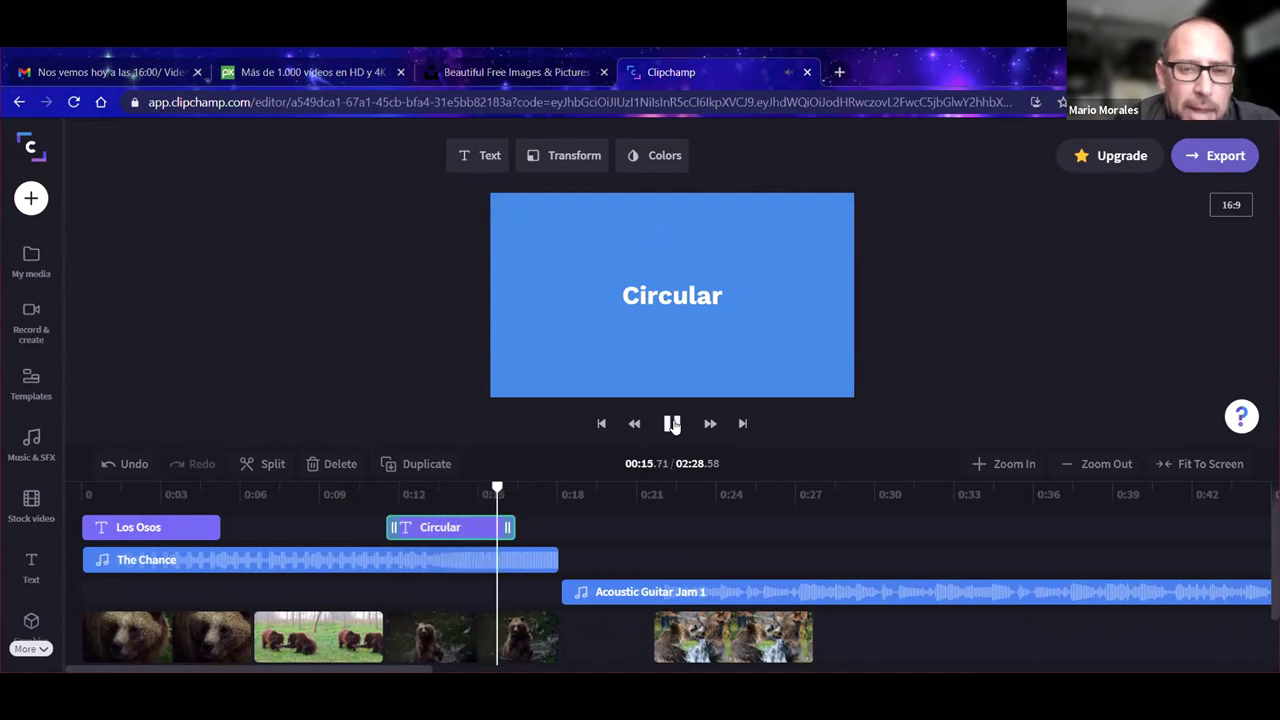
{"action": "left_click", "coordinate": [672, 424]}
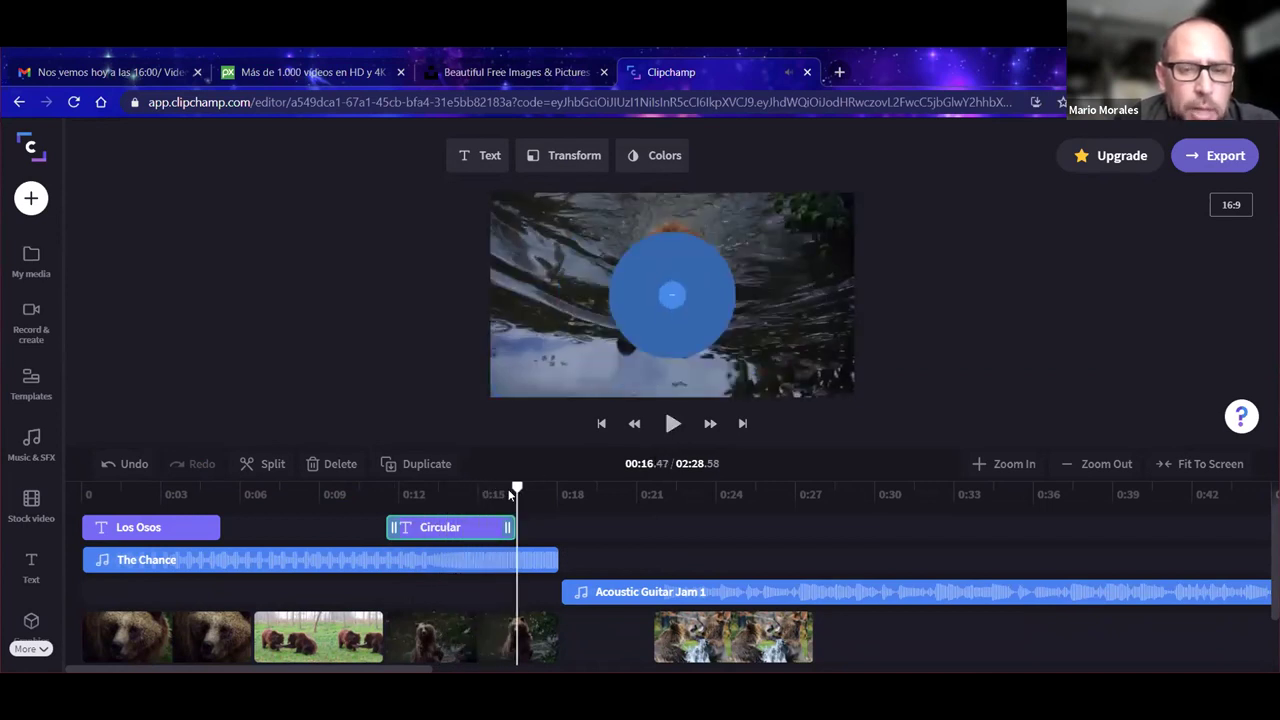
{"action": "left_click_drag", "start_coordinate": [517, 487], "coordinate": [403, 490]}
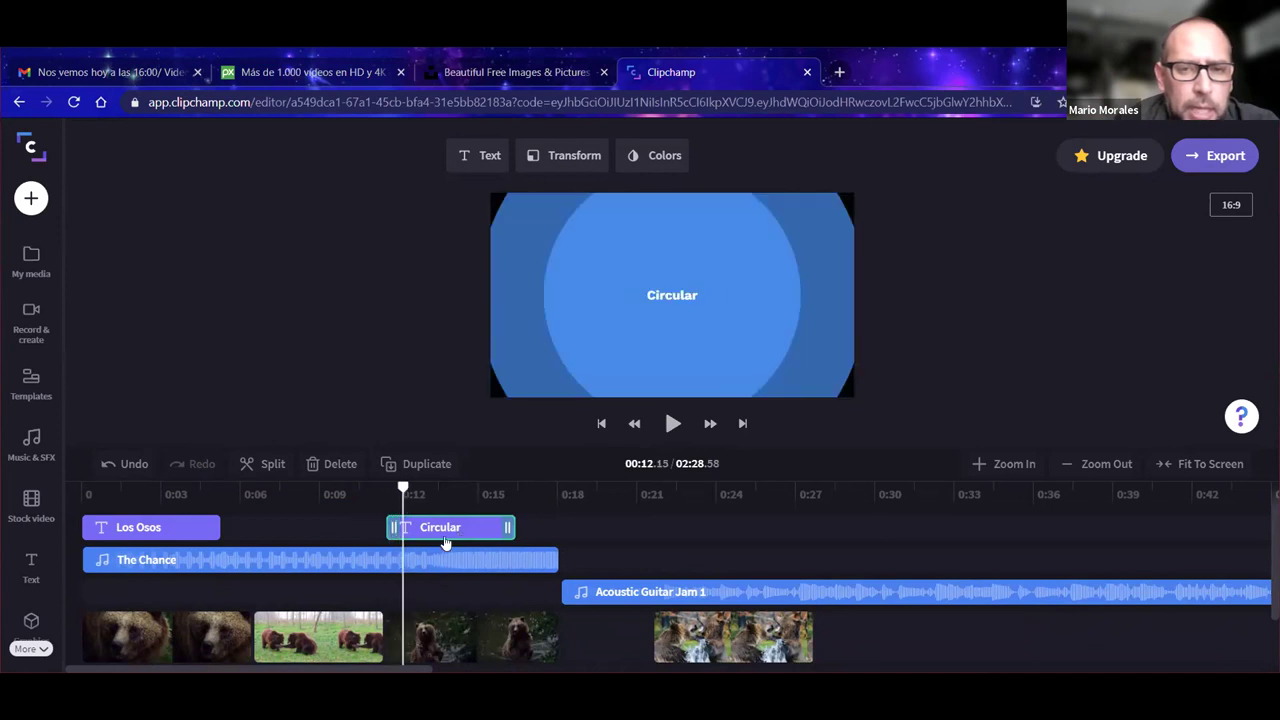
Step: Set the Circular title's background color to dark gray 333333 and play that section of the video
{"action": "left_click", "coordinate": [664, 161]}
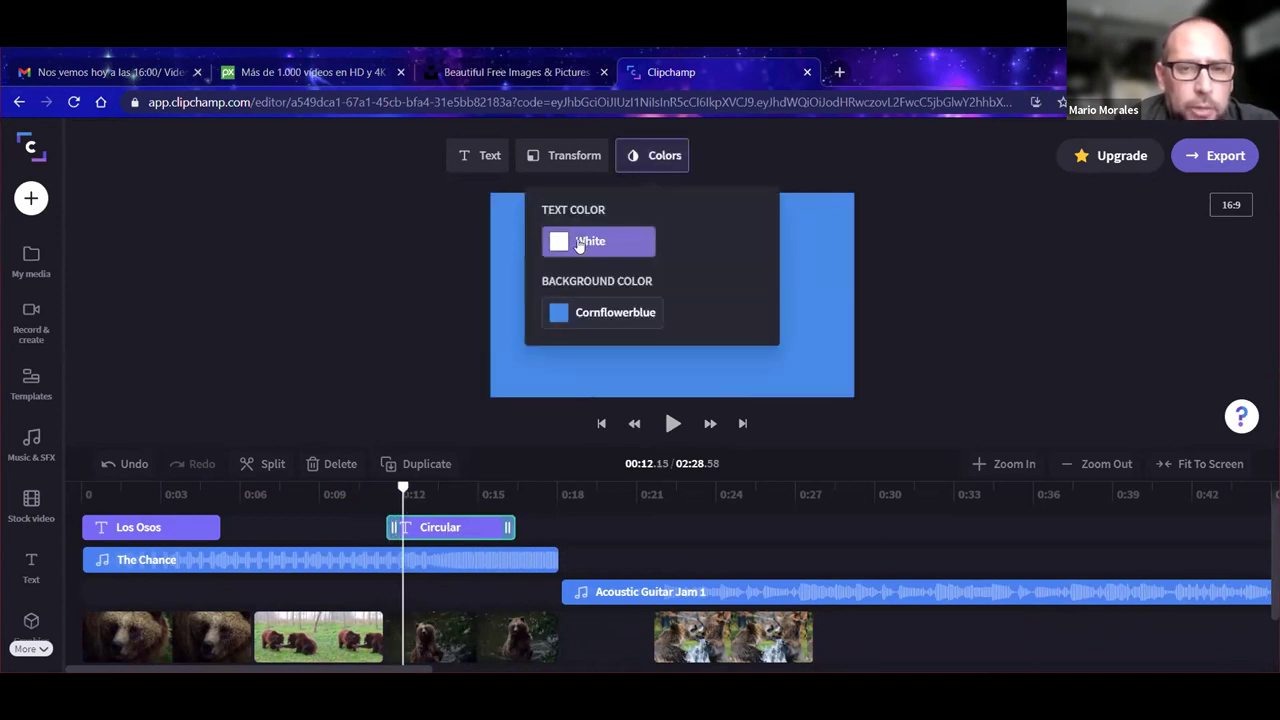
{"action": "left_click", "coordinate": [592, 314]}
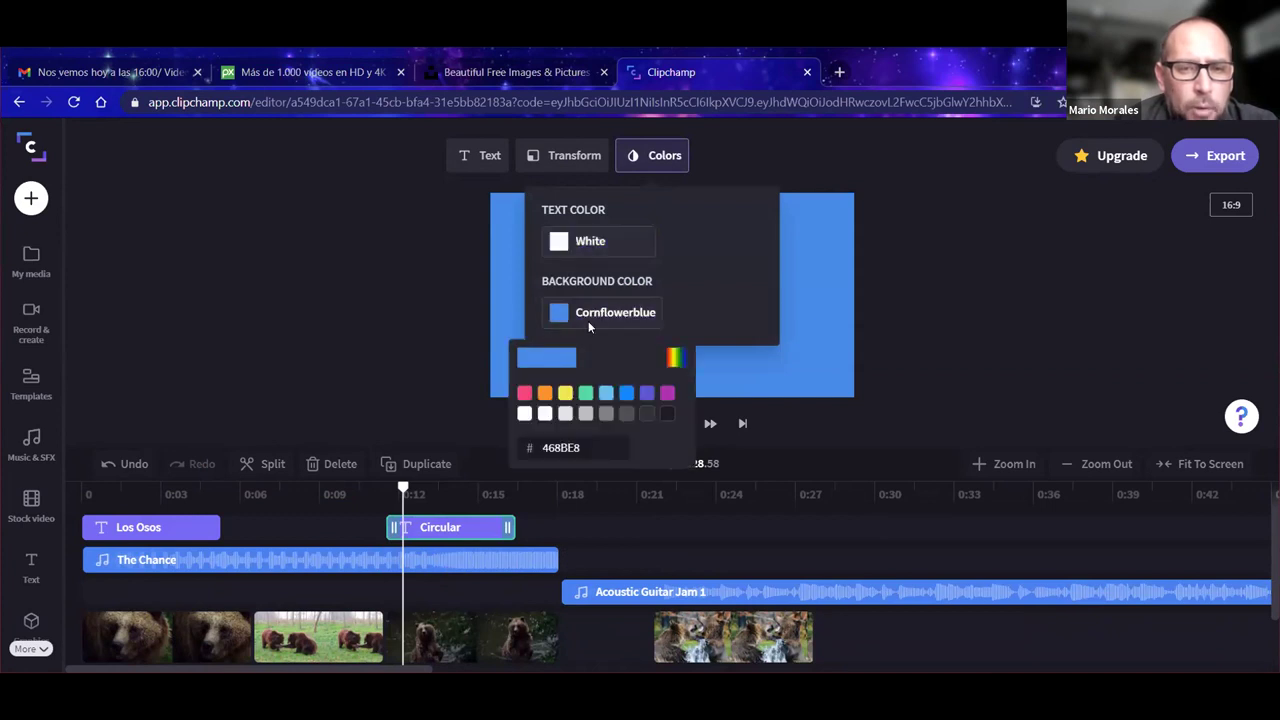
{"action": "left_click", "coordinate": [646, 415]}
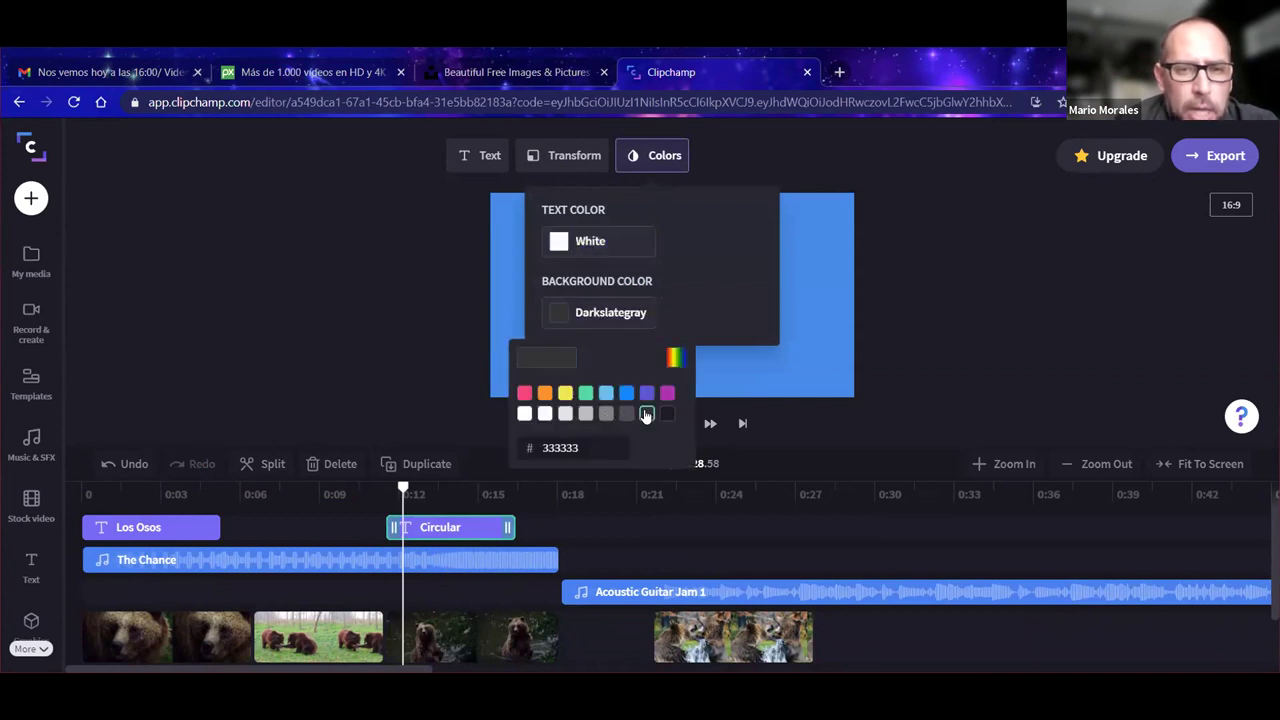
{"action": "left_click", "coordinate": [377, 330]}
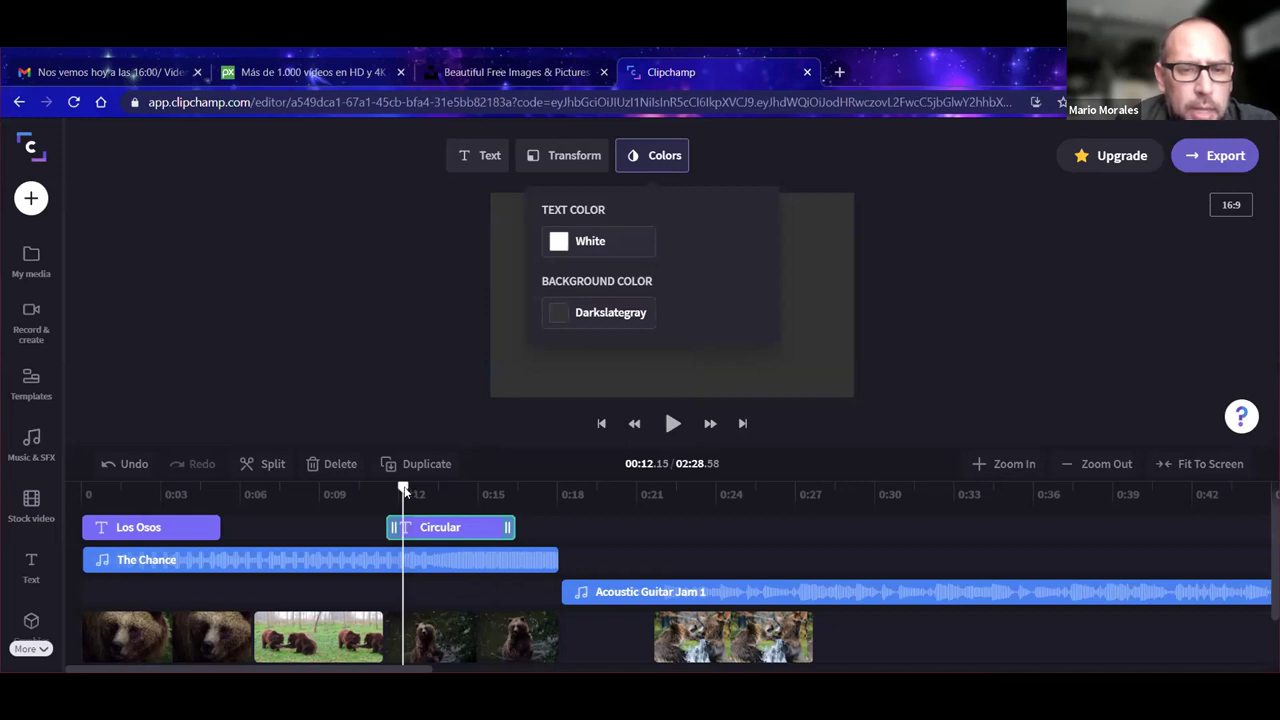
{"action": "left_click", "coordinate": [352, 492]}
{"action": "left_click", "coordinate": [672, 423]}
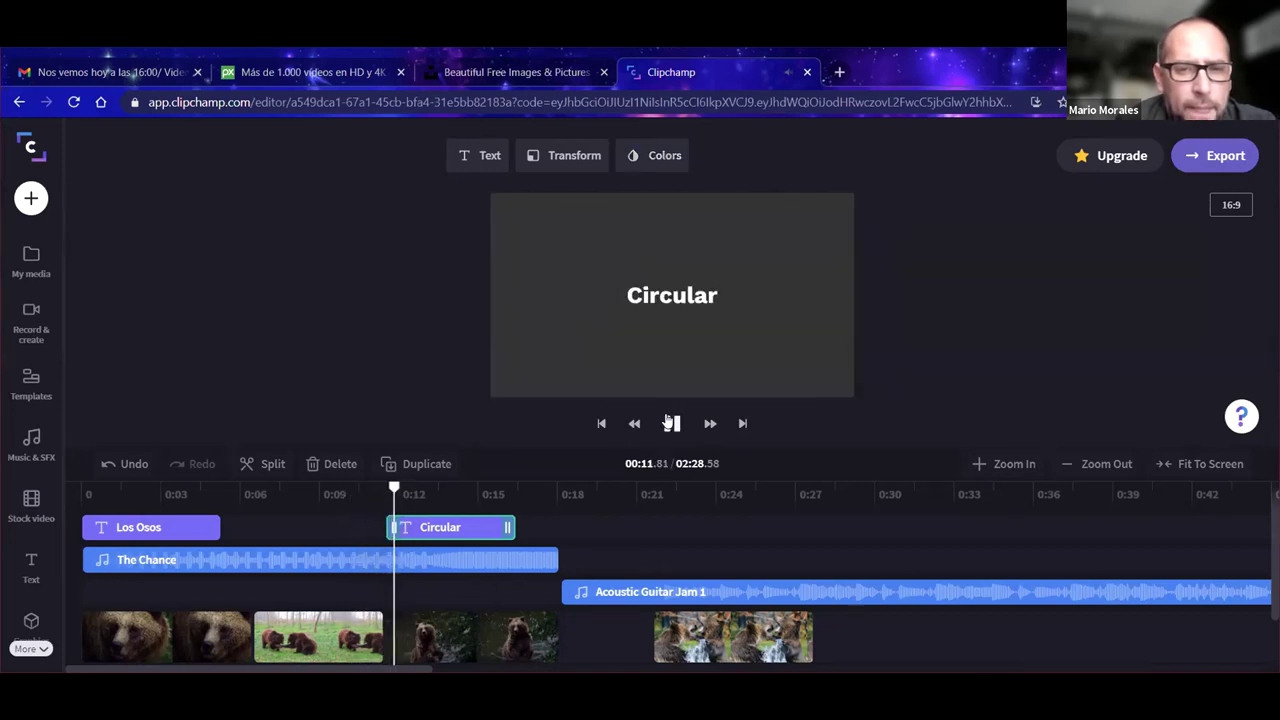
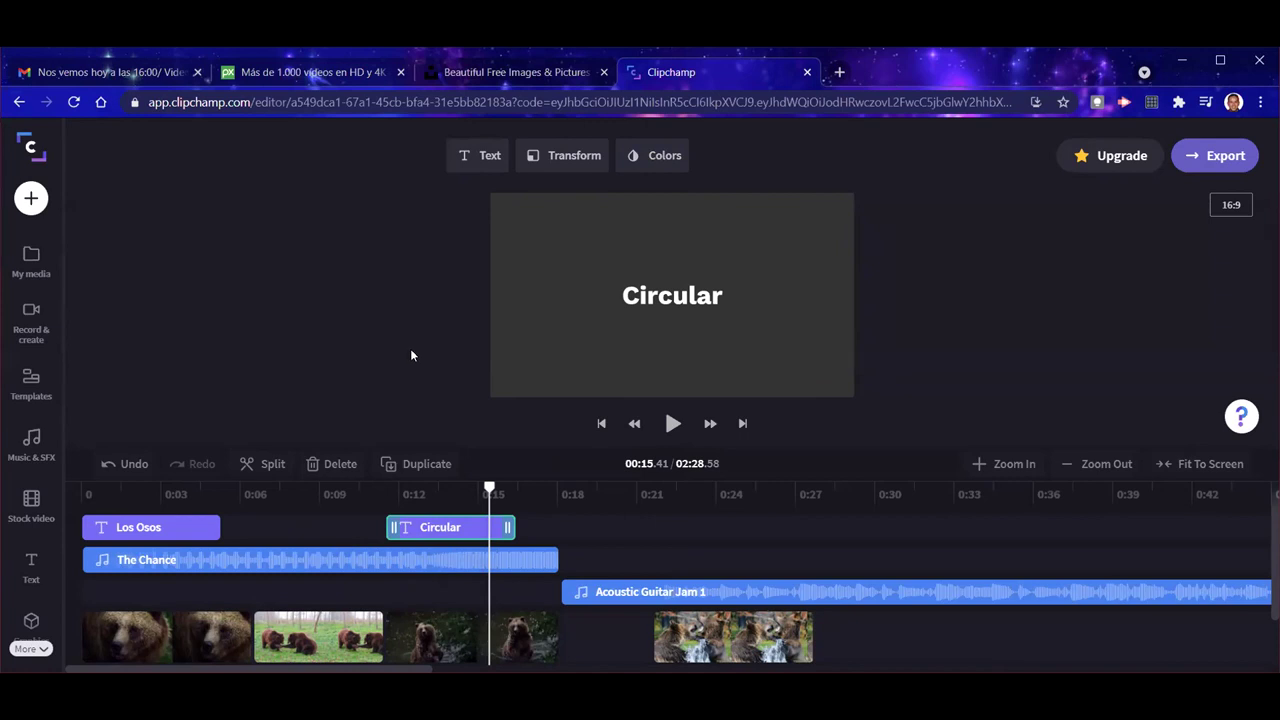
Step: Check which transform options are available for the Circular title
{"action": "left_click", "coordinate": [437, 532]}
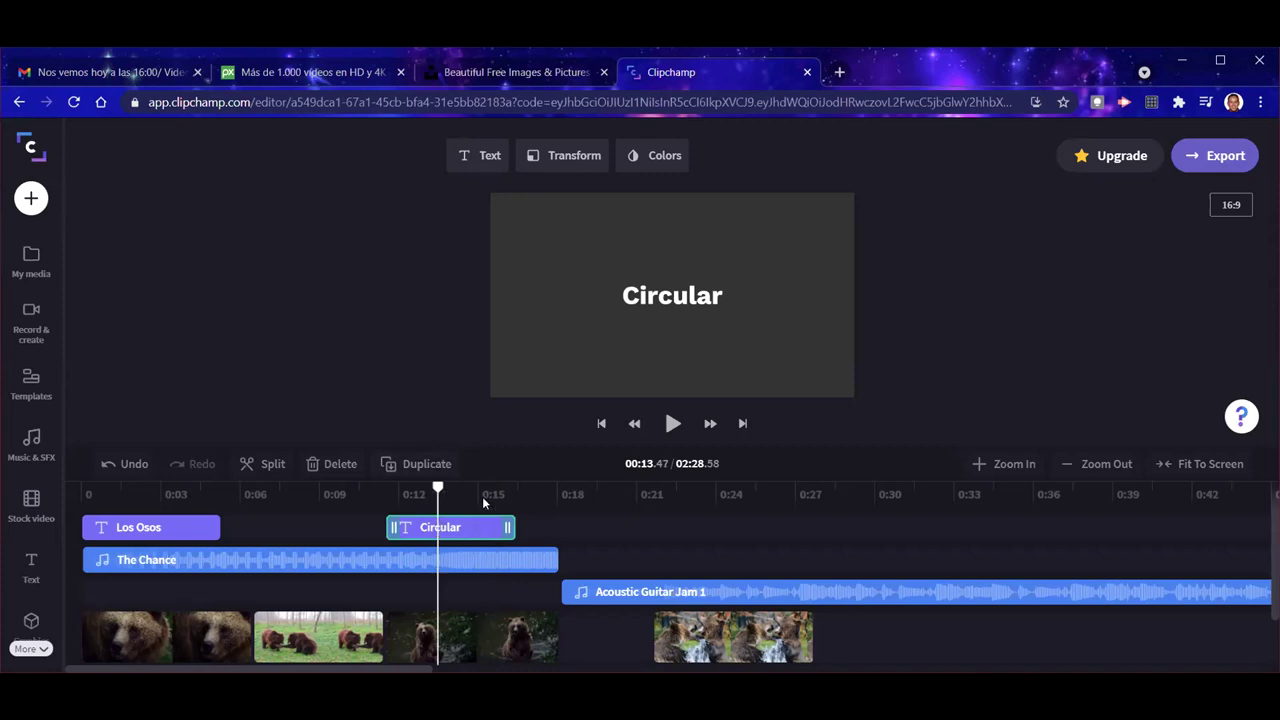
{"action": "left_click", "coordinate": [536, 533]}
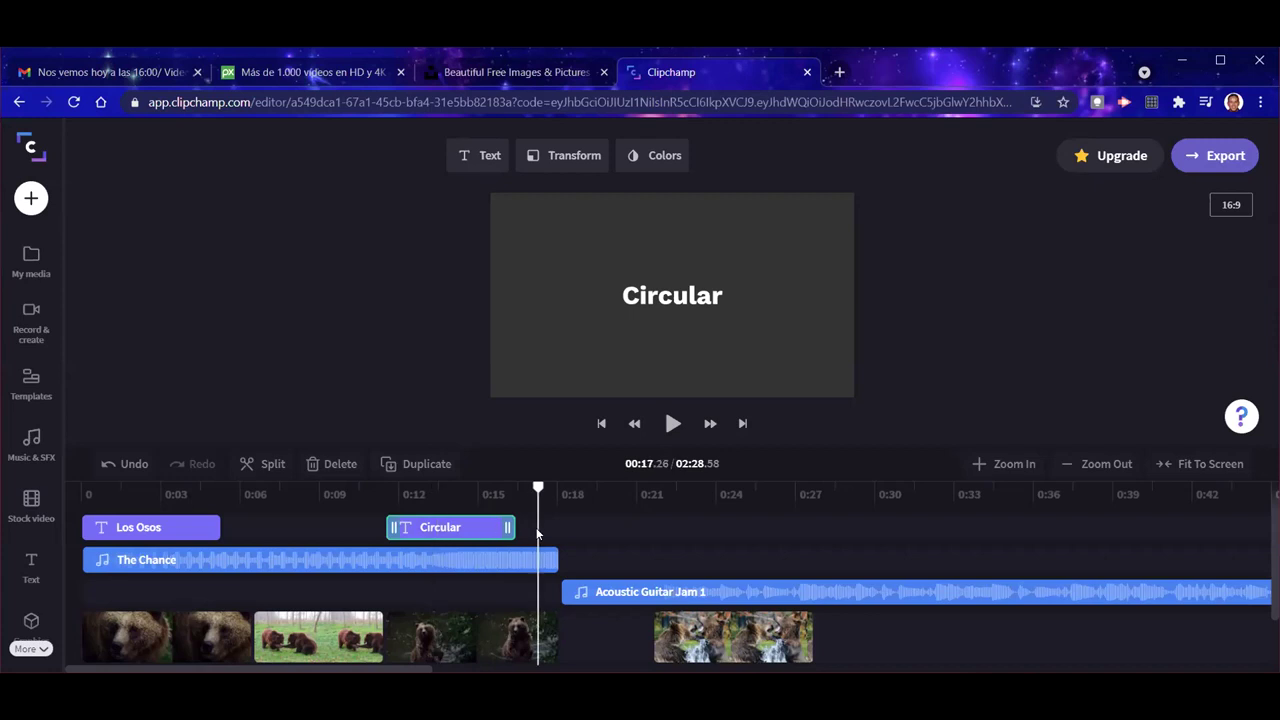
{"action": "left_click", "coordinate": [433, 532]}
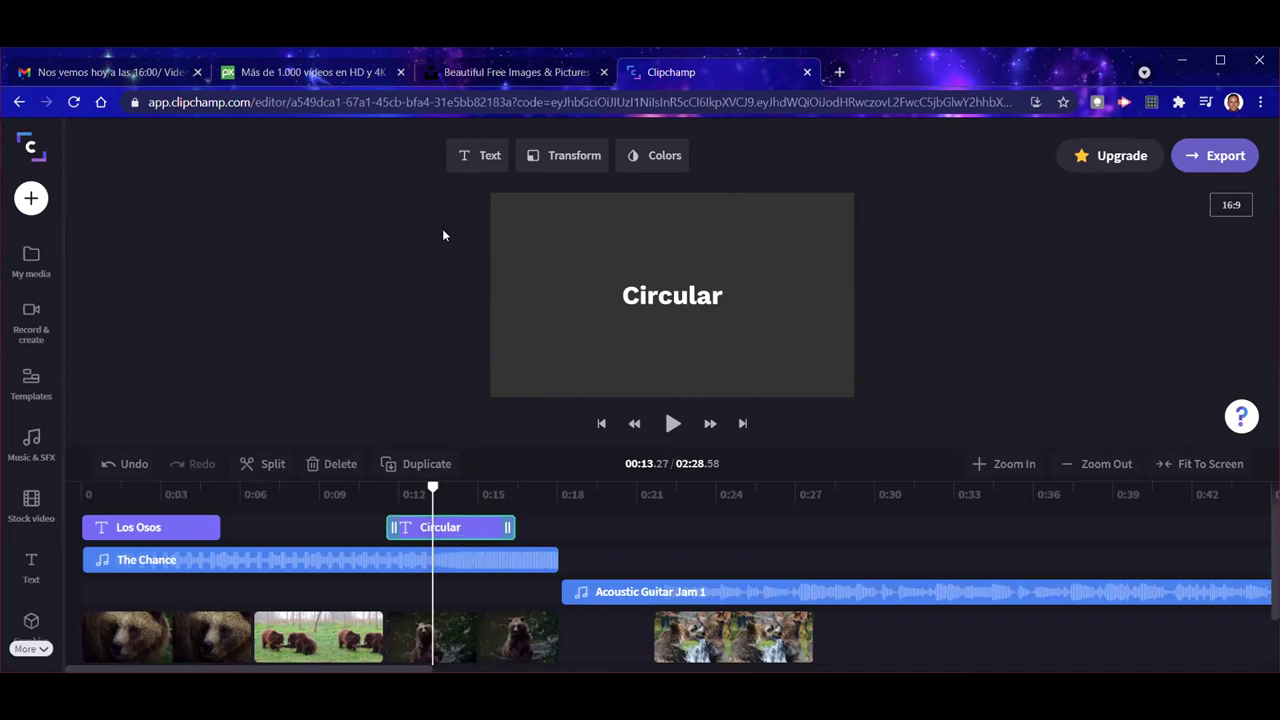
{"action": "left_click", "coordinate": [552, 158]}
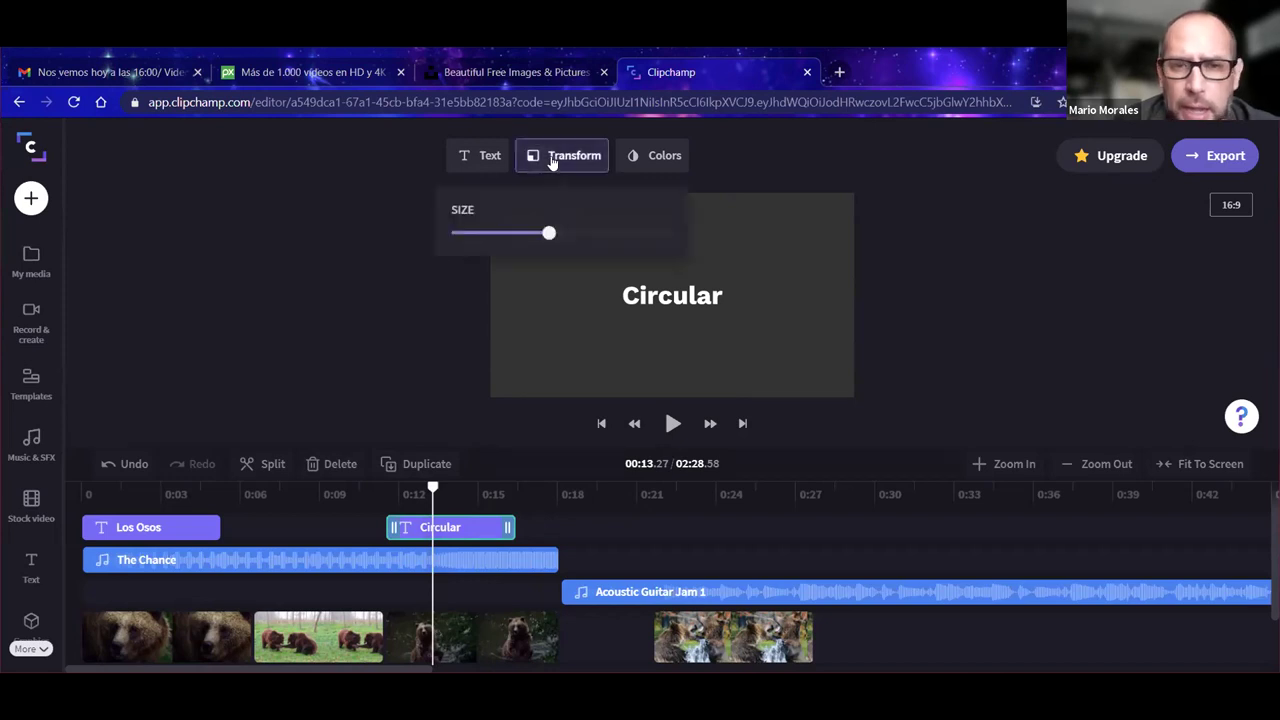
{"action": "left_click", "coordinate": [320, 265]}
{"action": "left_click", "coordinate": [443, 528]}
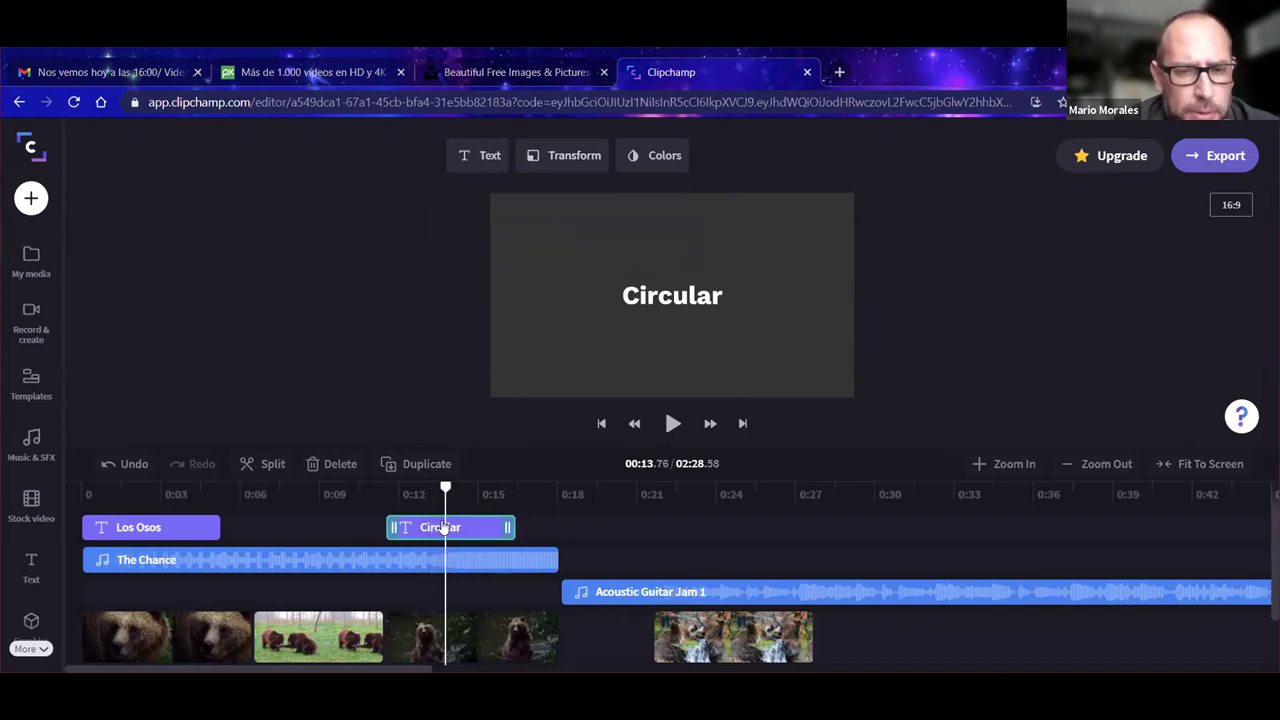
{"action": "left_click", "coordinate": [403, 530]}
Step: Try the center and bottom-center positions for the Los Osos title, and return it to the bottom-left corner of the frame
{"action": "left_click", "coordinate": [148, 527]}
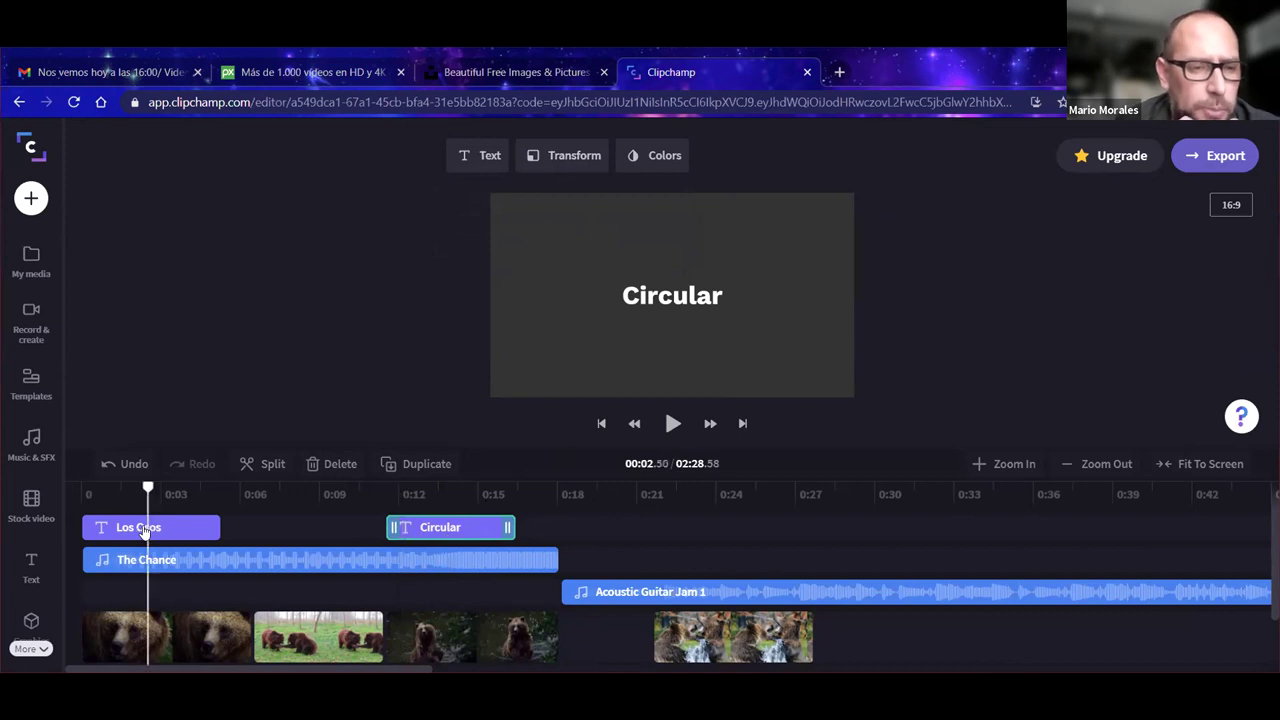
{"action": "left_click", "coordinate": [560, 157]}
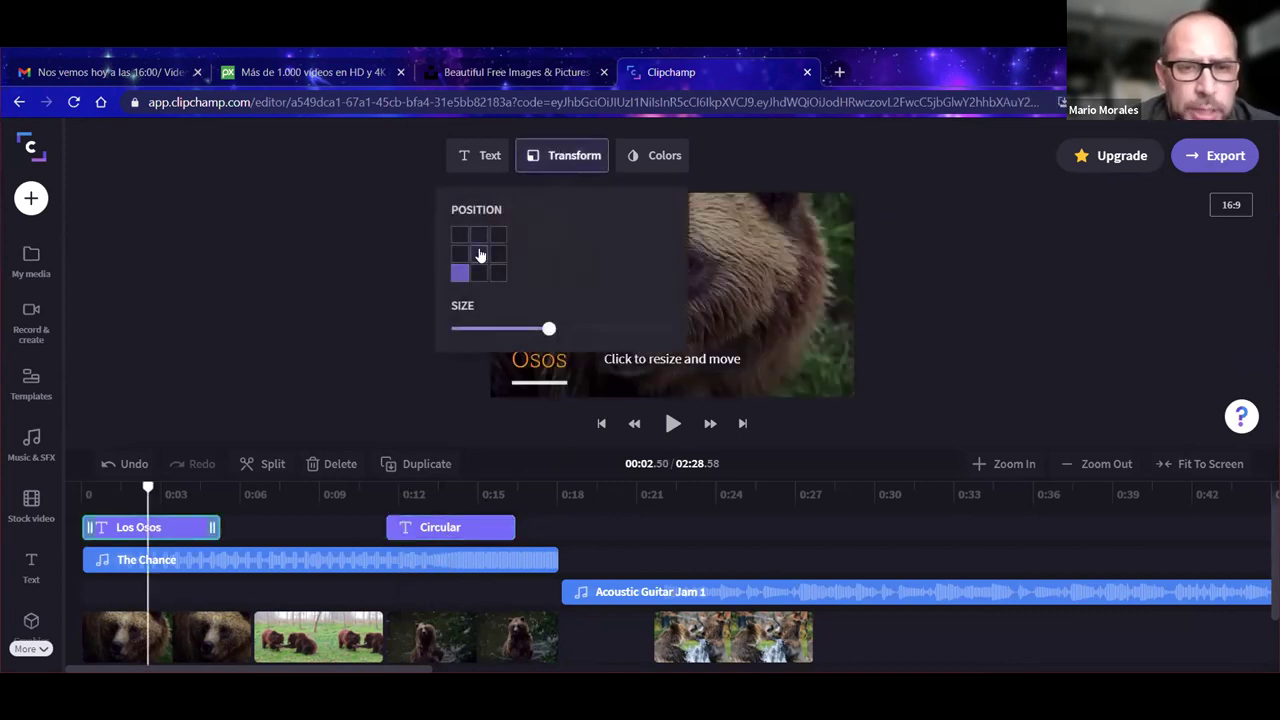
{"action": "left_click", "coordinate": [480, 255]}
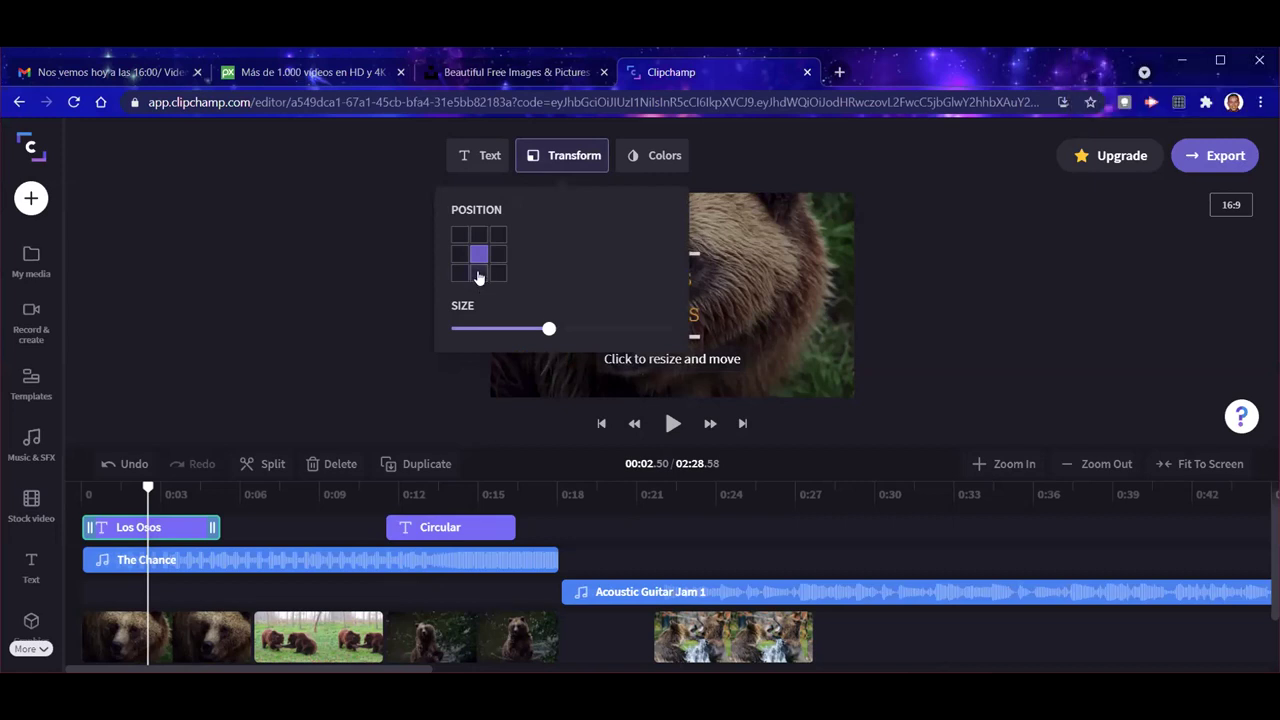
{"action": "left_click", "coordinate": [459, 273]}
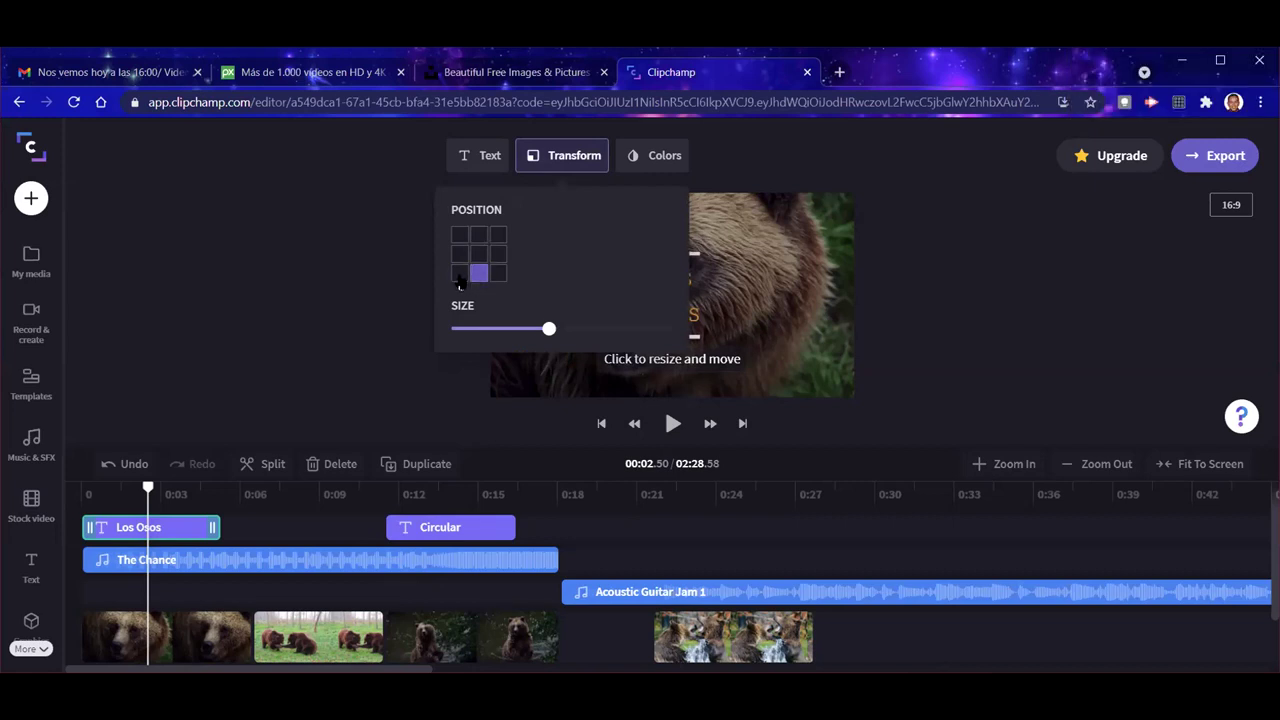
{"action": "left_click", "coordinate": [381, 288]}
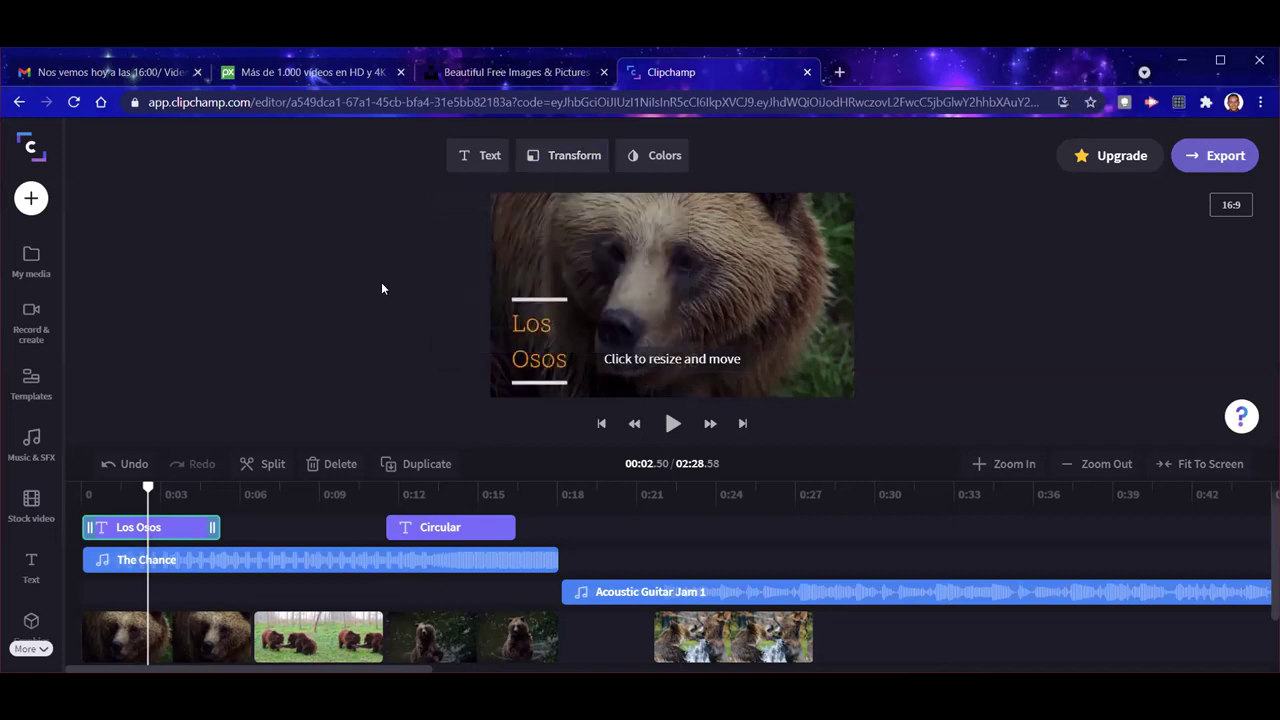
Step: Enlarge the Circular title's text to about 85% of the size range and move the playhead back to about 0:11
{"action": "left_click", "coordinate": [467, 537]}
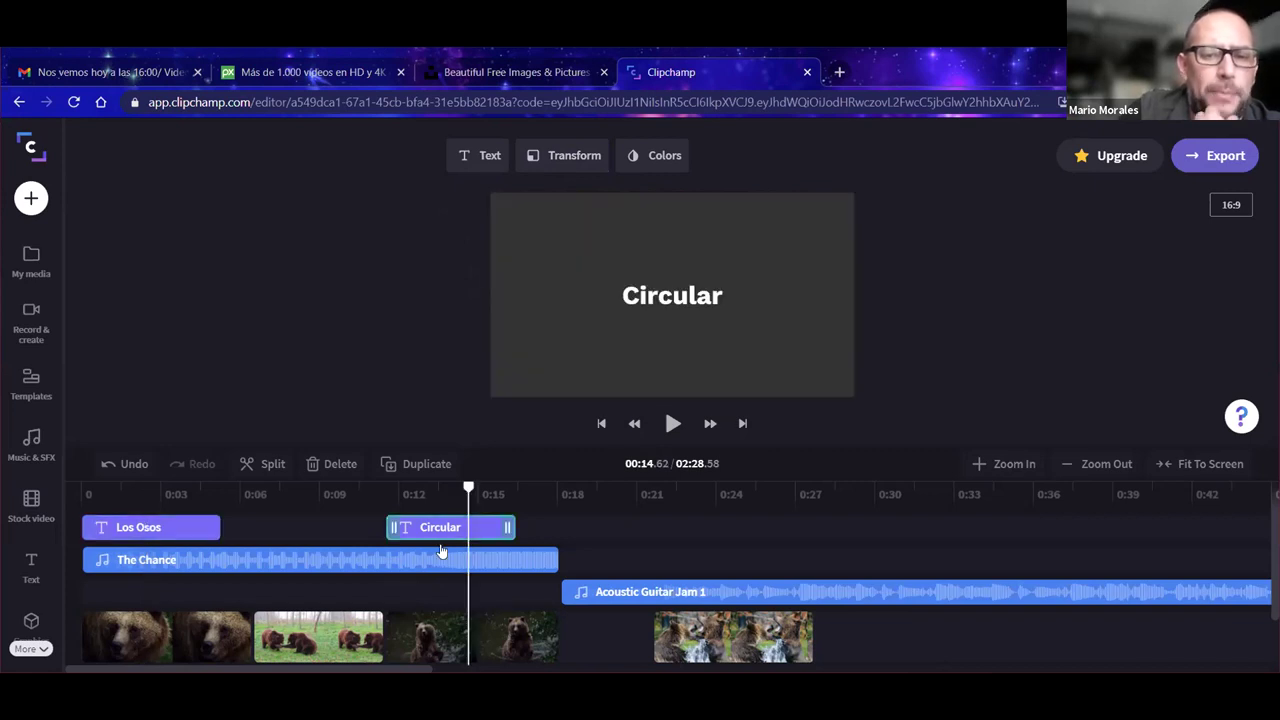
{"action": "left_click", "coordinate": [572, 160]}
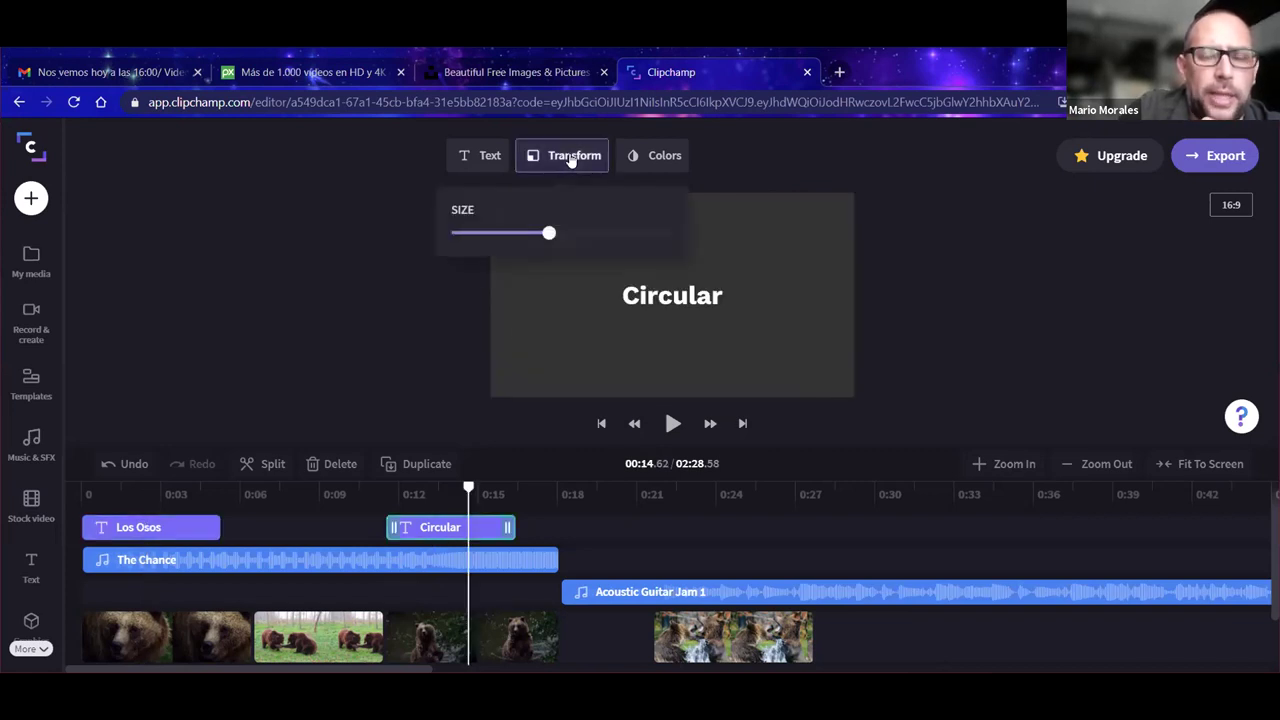
{"action": "left_click_drag", "start_coordinate": [522, 240], "coordinate": [474, 236]}
{"action": "left_click_drag", "start_coordinate": [558, 240], "coordinate": [642, 236]}
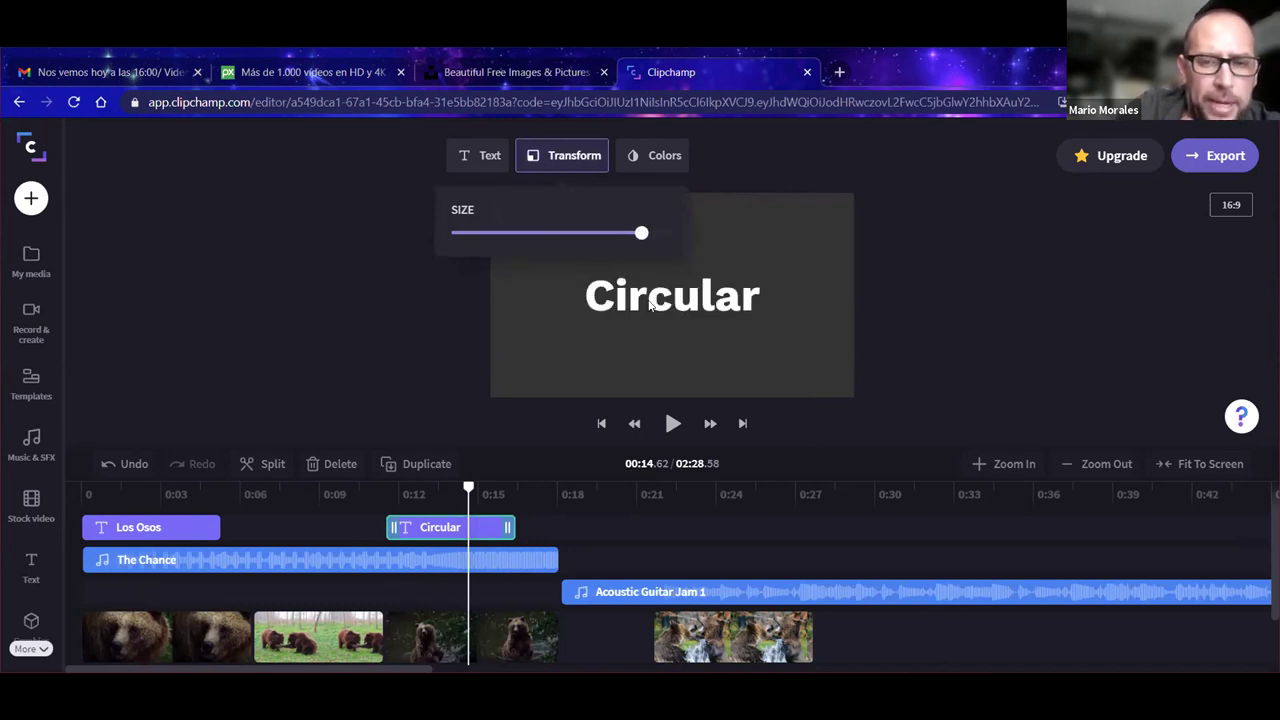
{"action": "left_click", "coordinate": [402, 300]}
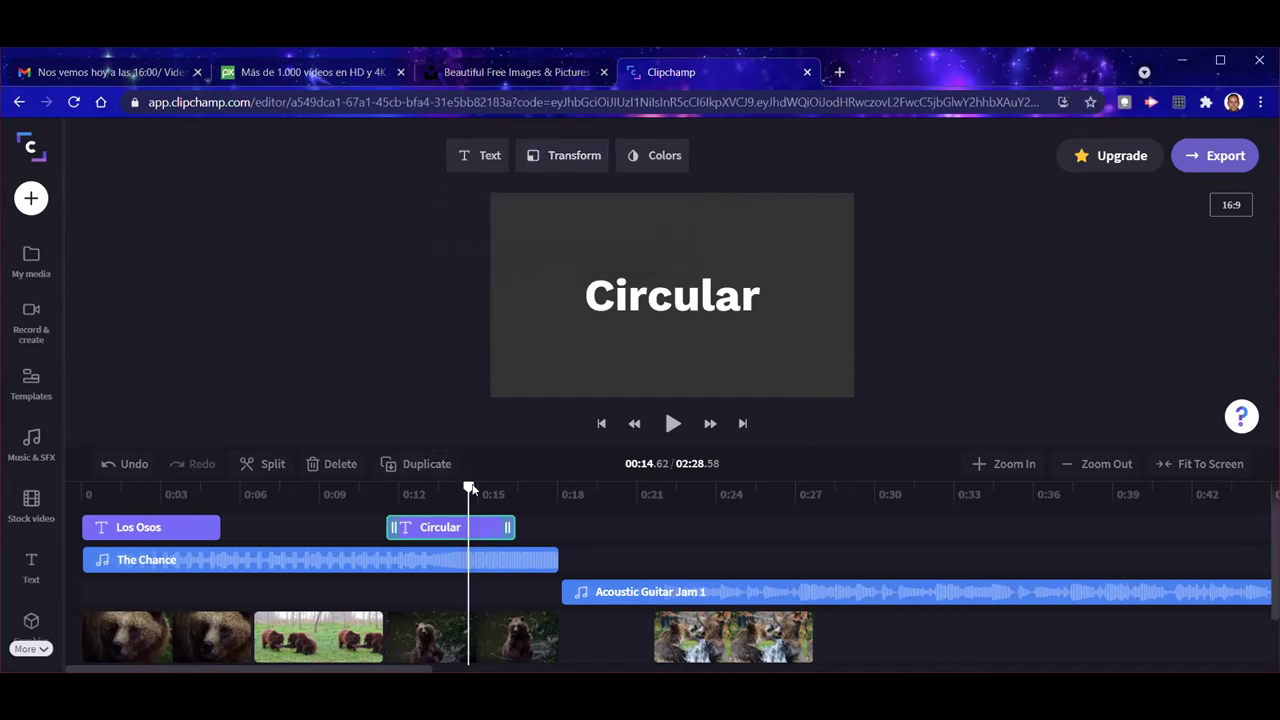
{"action": "left_click_drag", "start_coordinate": [468, 487], "coordinate": [392, 489]}
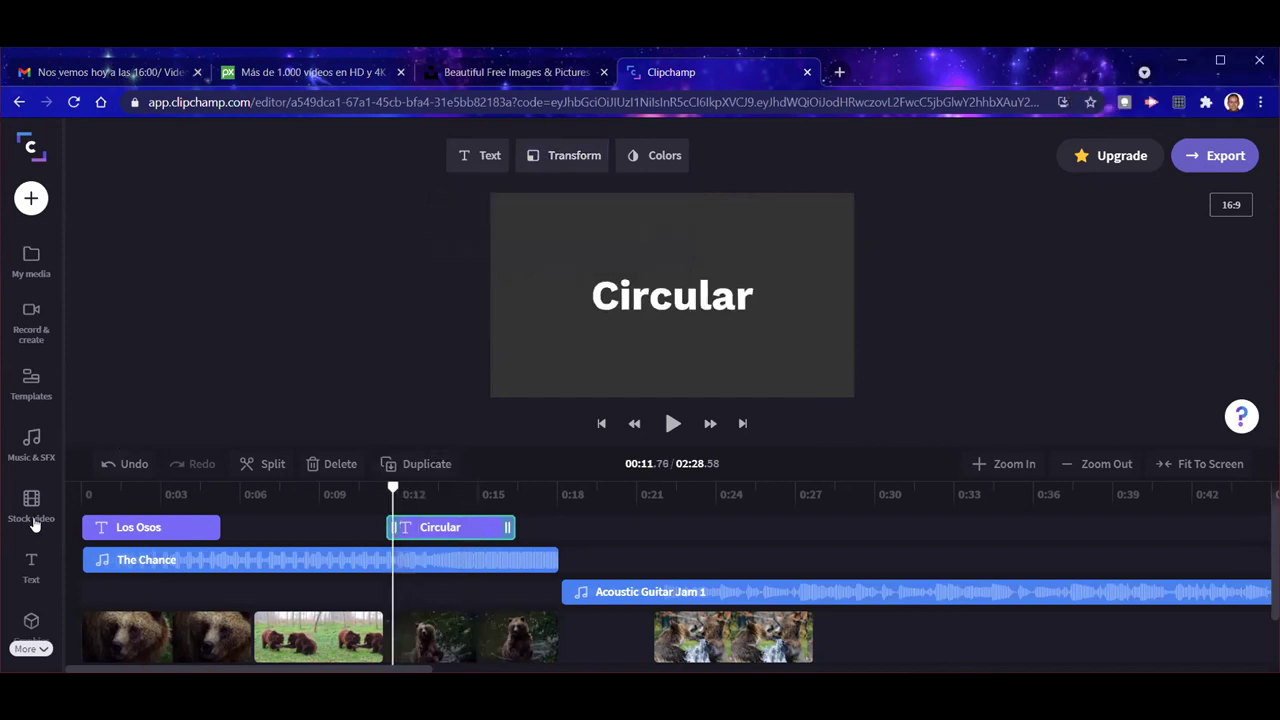
Step: Browse the text presets from the title styles through the captions to the intro and outro designs
{"action": "left_click", "coordinate": [32, 567]}
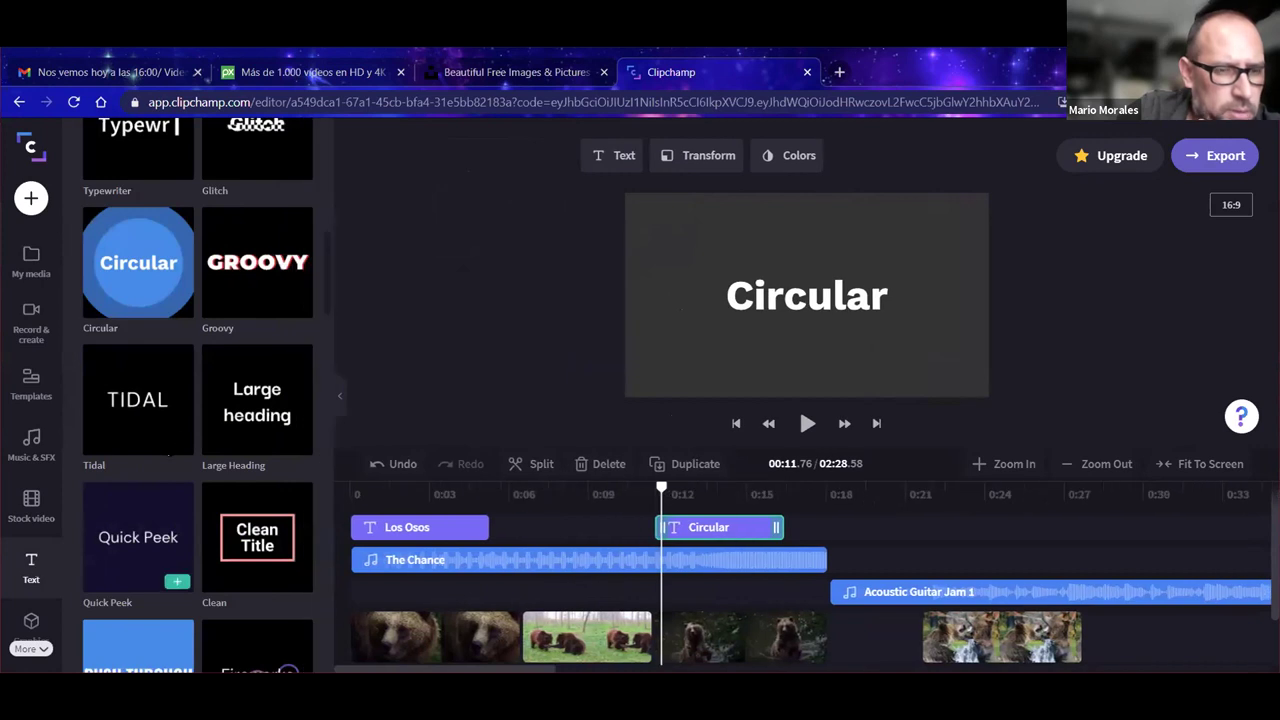
{"action": "scroll", "coordinate": [200, 398], "scroll_direction": "up", "scroll_amount": 1}
{"action": "scroll", "coordinate": [200, 398], "scroll_direction": "up", "scroll_amount": 6}
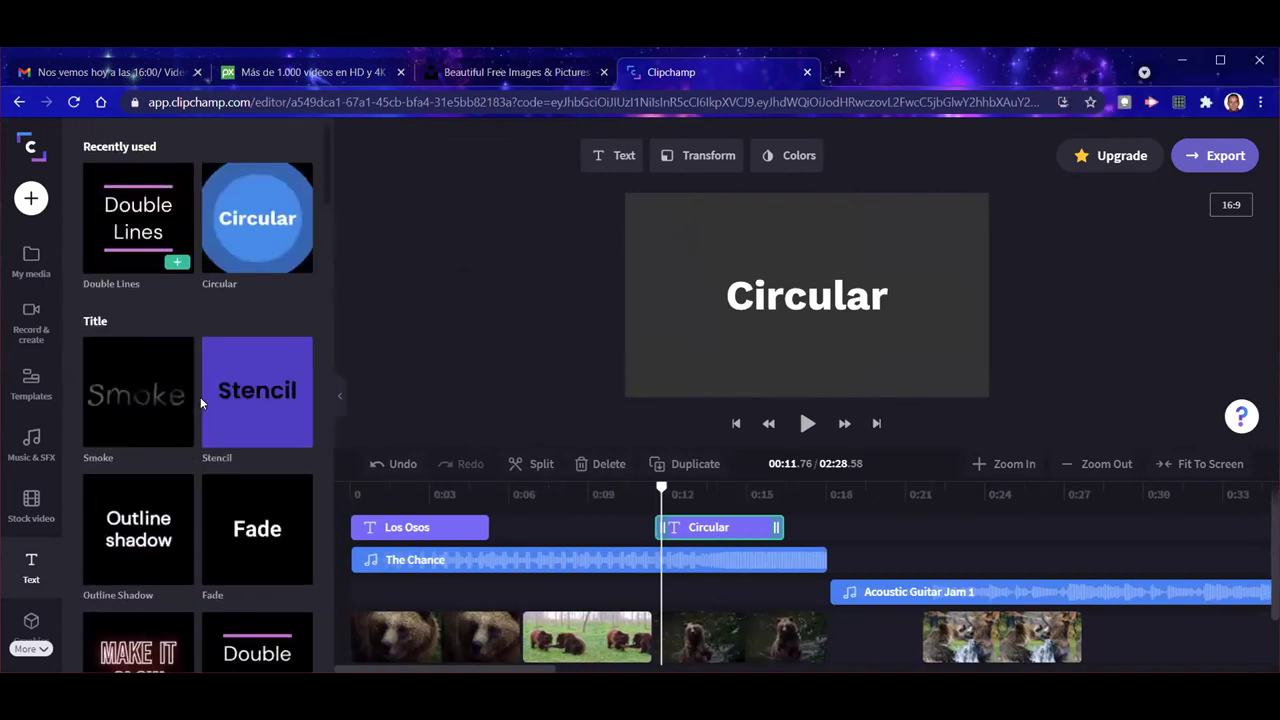
{"action": "scroll", "coordinate": [200, 397], "scroll_direction": "down", "scroll_amount": 2}
{"action": "scroll", "coordinate": [200, 397], "scroll_direction": "up", "scroll_amount": 2}
{"action": "mouse_move", "coordinate": [253, 388]}
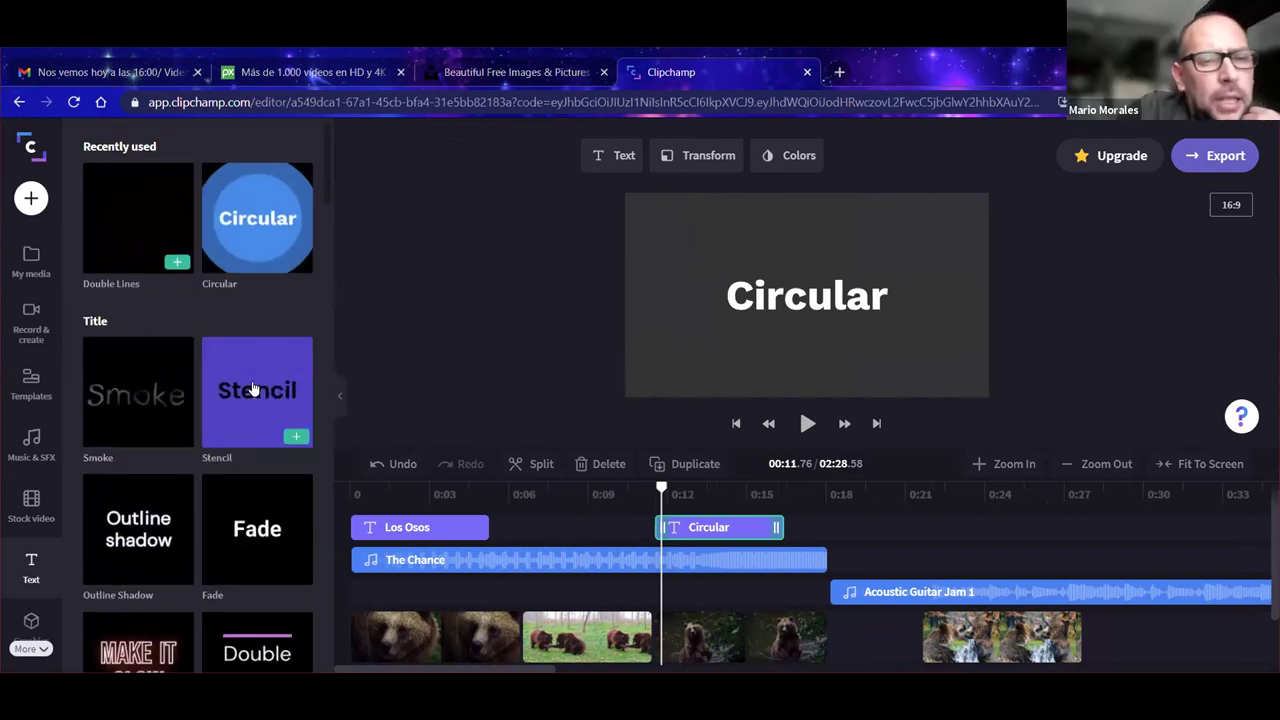
{"action": "scroll", "coordinate": [182, 482], "scroll_direction": "down", "scroll_amount": 2}
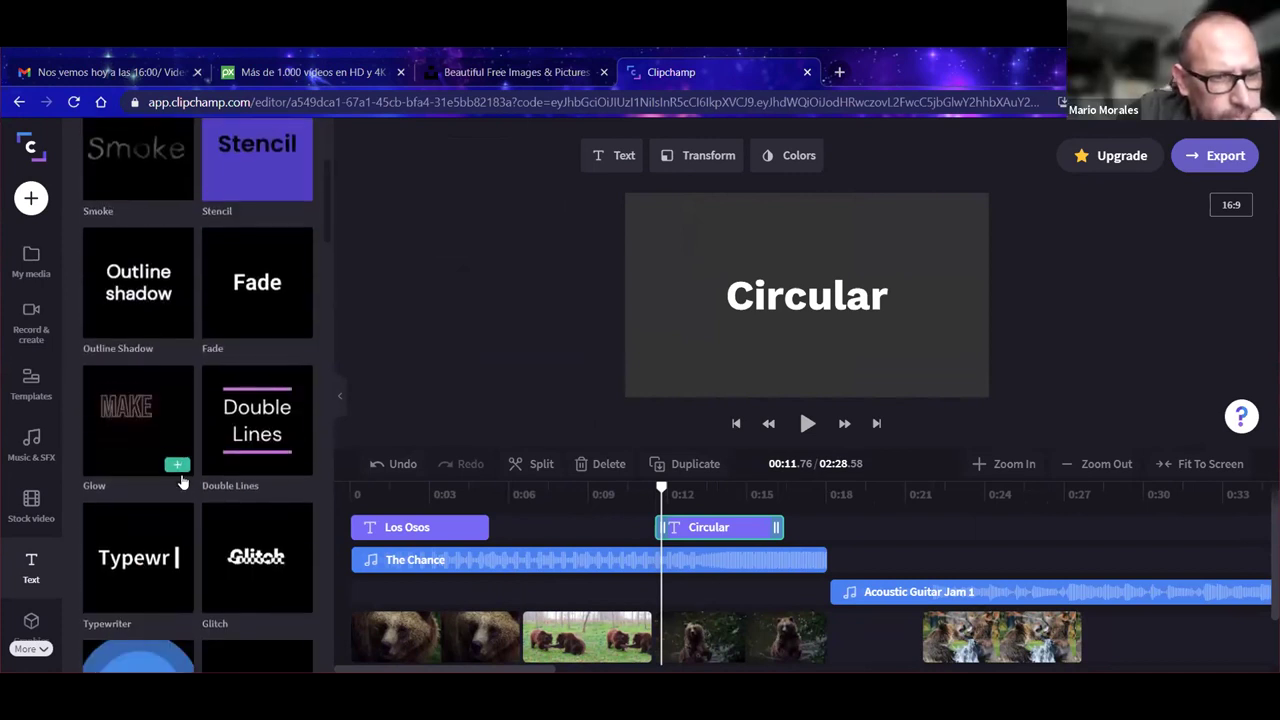
{"action": "scroll", "coordinate": [184, 520], "scroll_direction": "down", "scroll_amount": 3}
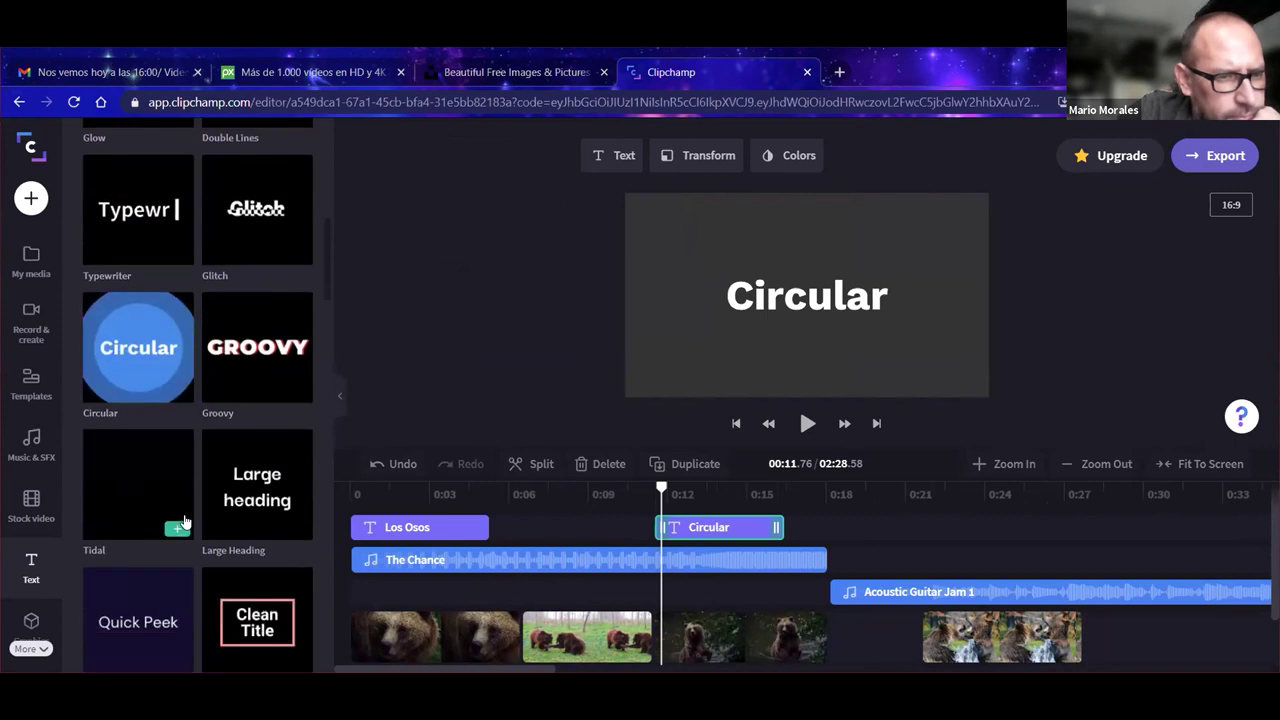
{"action": "scroll", "coordinate": [184, 520], "scroll_direction": "down", "scroll_amount": 2}
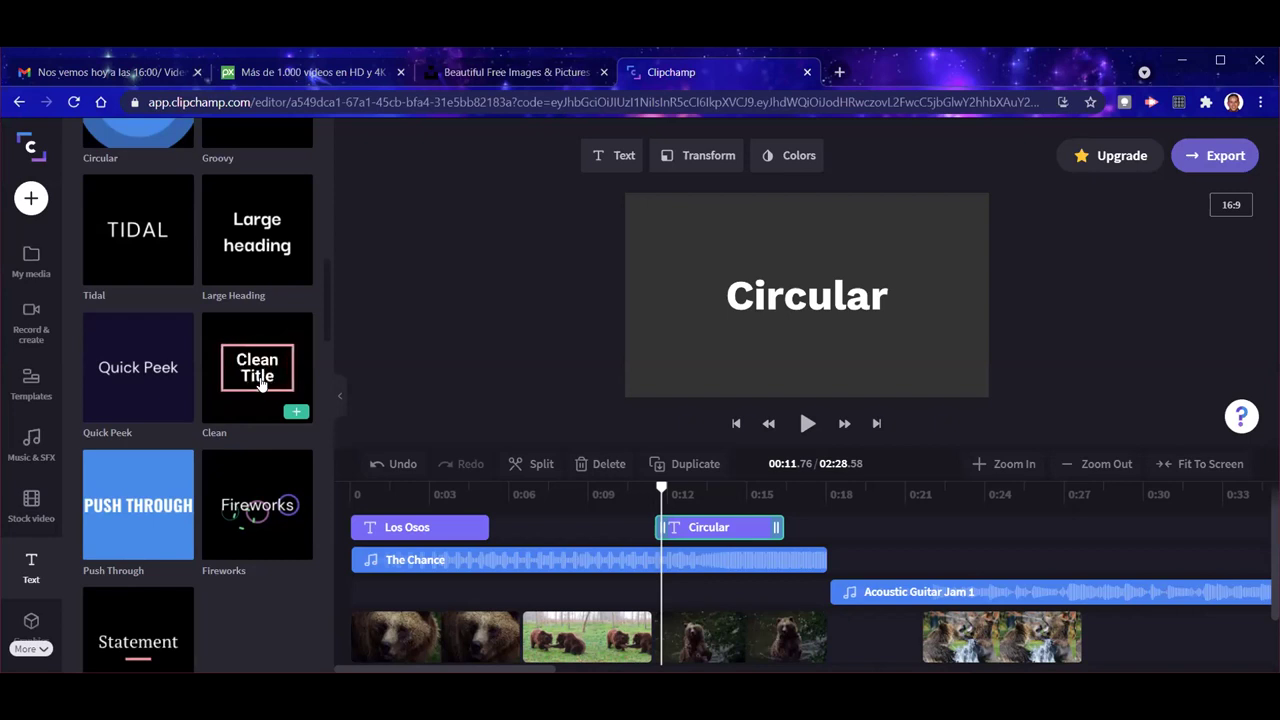
{"action": "scroll", "coordinate": [216, 457], "scroll_direction": "down", "scroll_amount": 10}
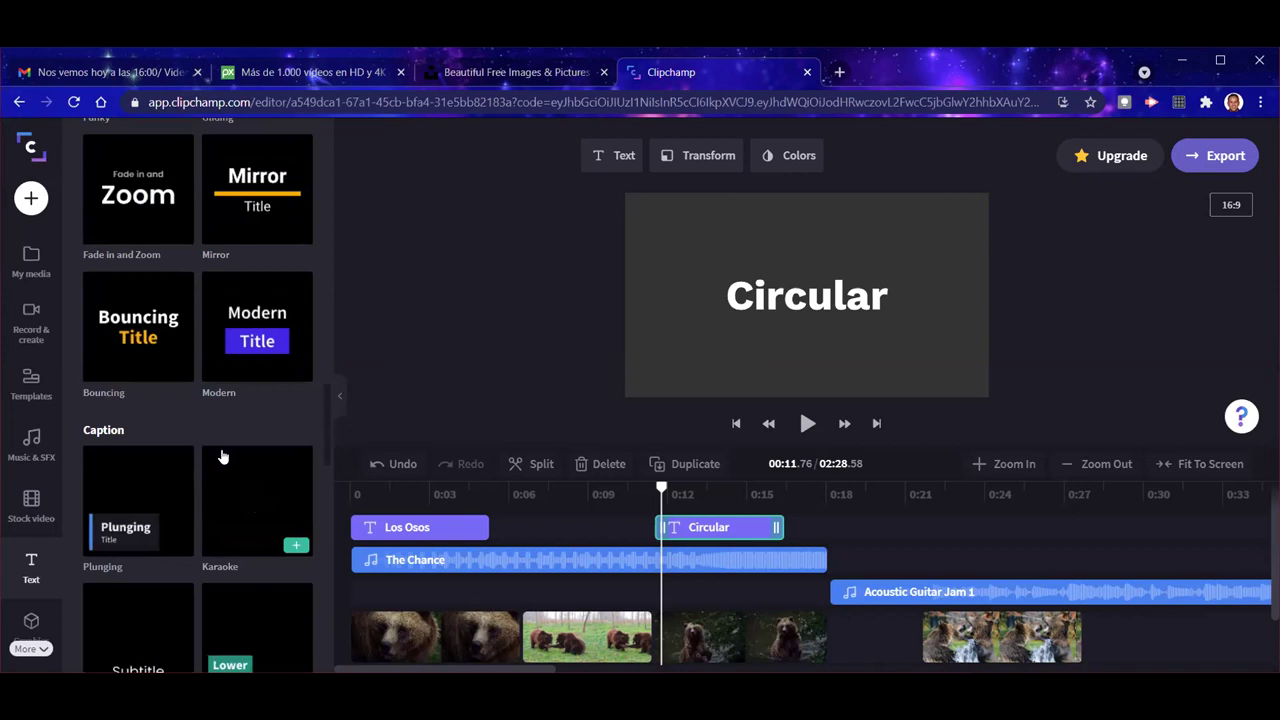
{"action": "scroll", "coordinate": [223, 480], "scroll_direction": "down", "scroll_amount": 7}
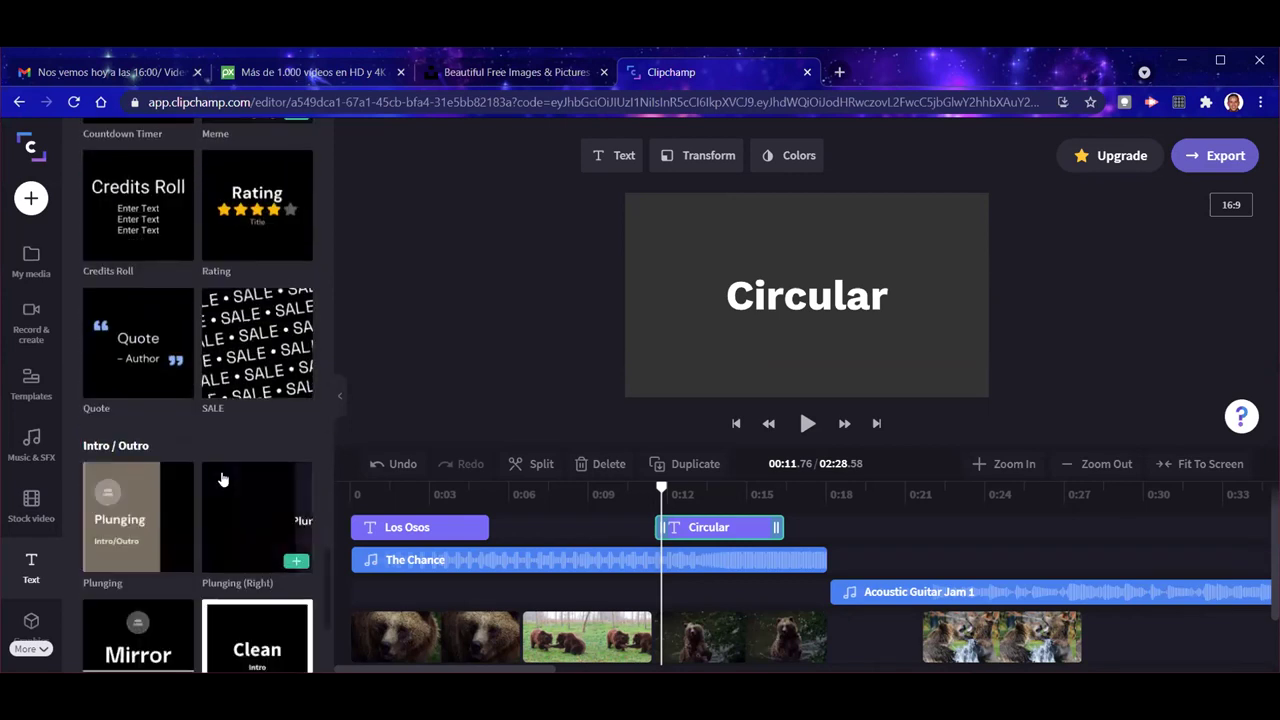
{"action": "scroll", "coordinate": [223, 480], "scroll_direction": "down", "scroll_amount": 1}
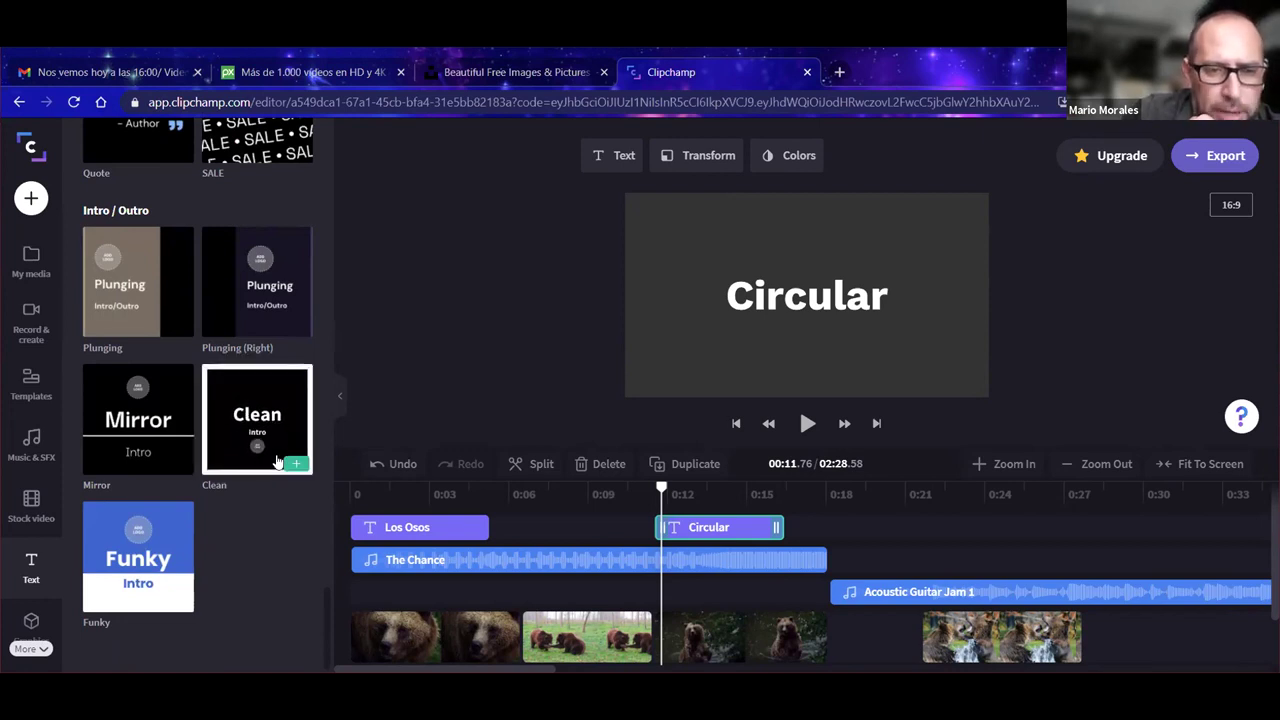
Step: Add the Clean intro title to the timeline and place it between the Los Osos and Circular titles
{"action": "left_click", "coordinate": [295, 465]}
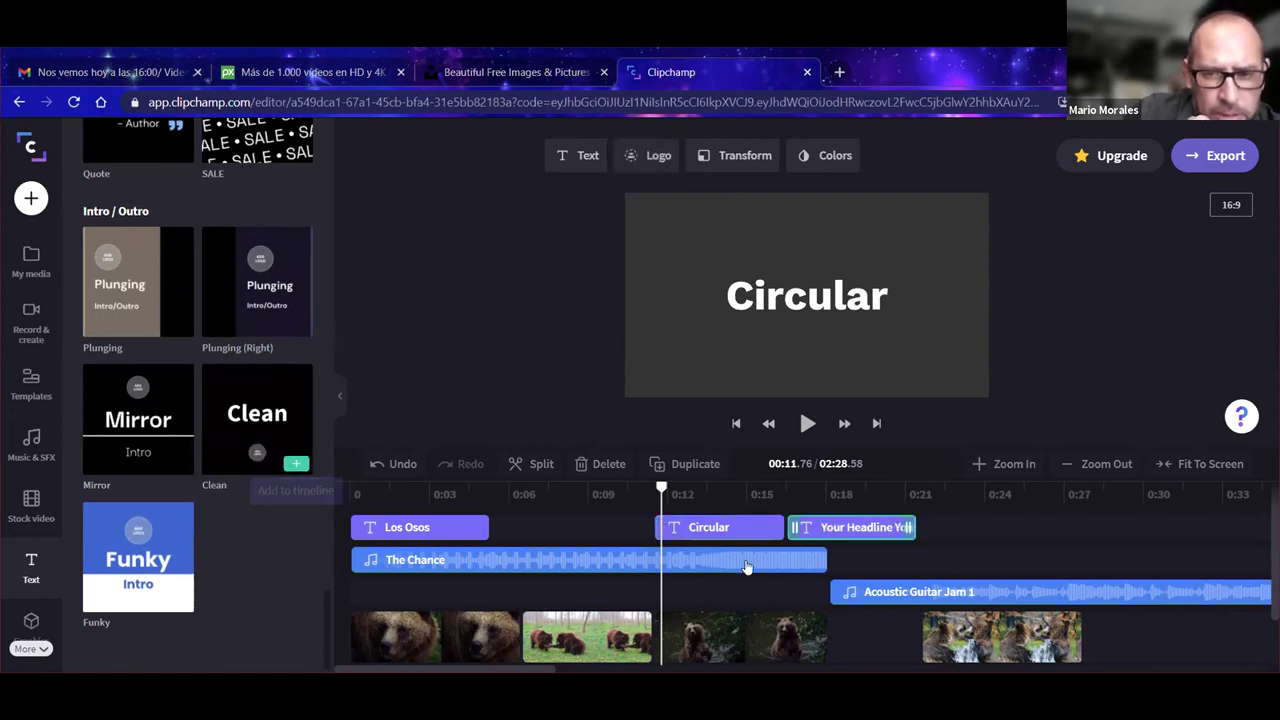
{"action": "left_click_drag", "start_coordinate": [828, 528], "coordinate": [590, 537]}
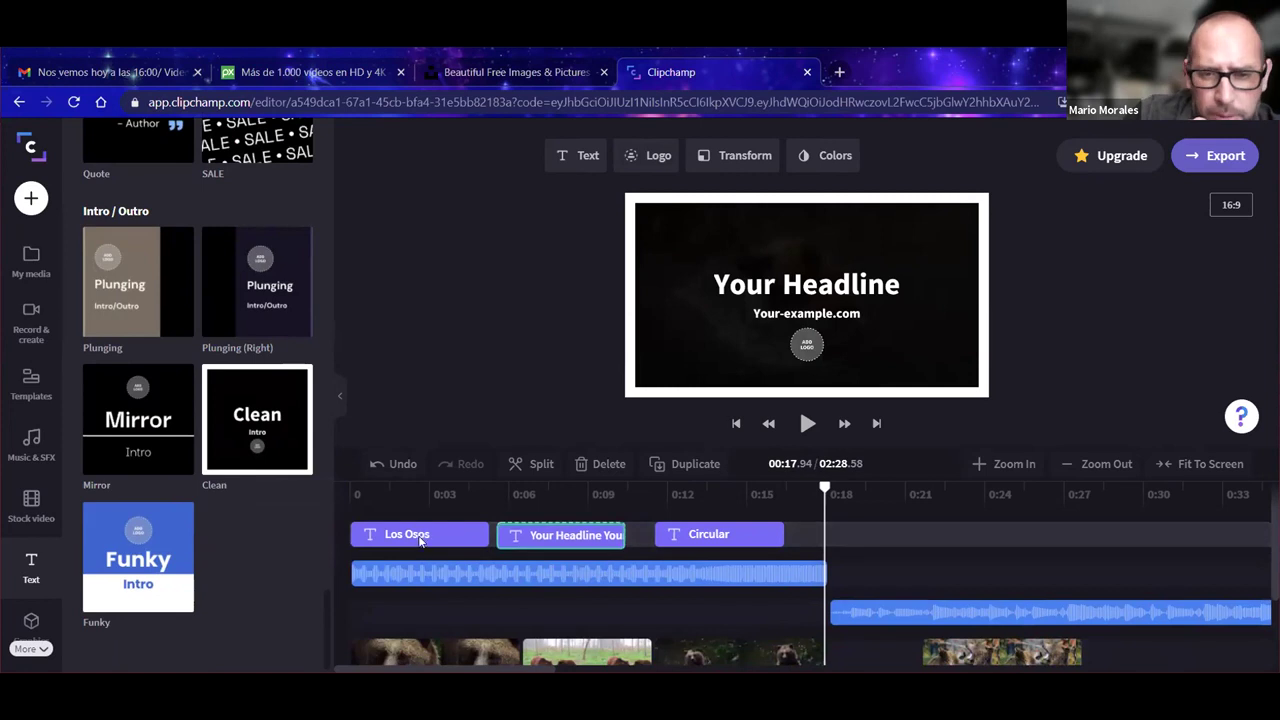
{"action": "left_click", "coordinate": [418, 535]}
{"action": "left_click", "coordinate": [621, 537]}
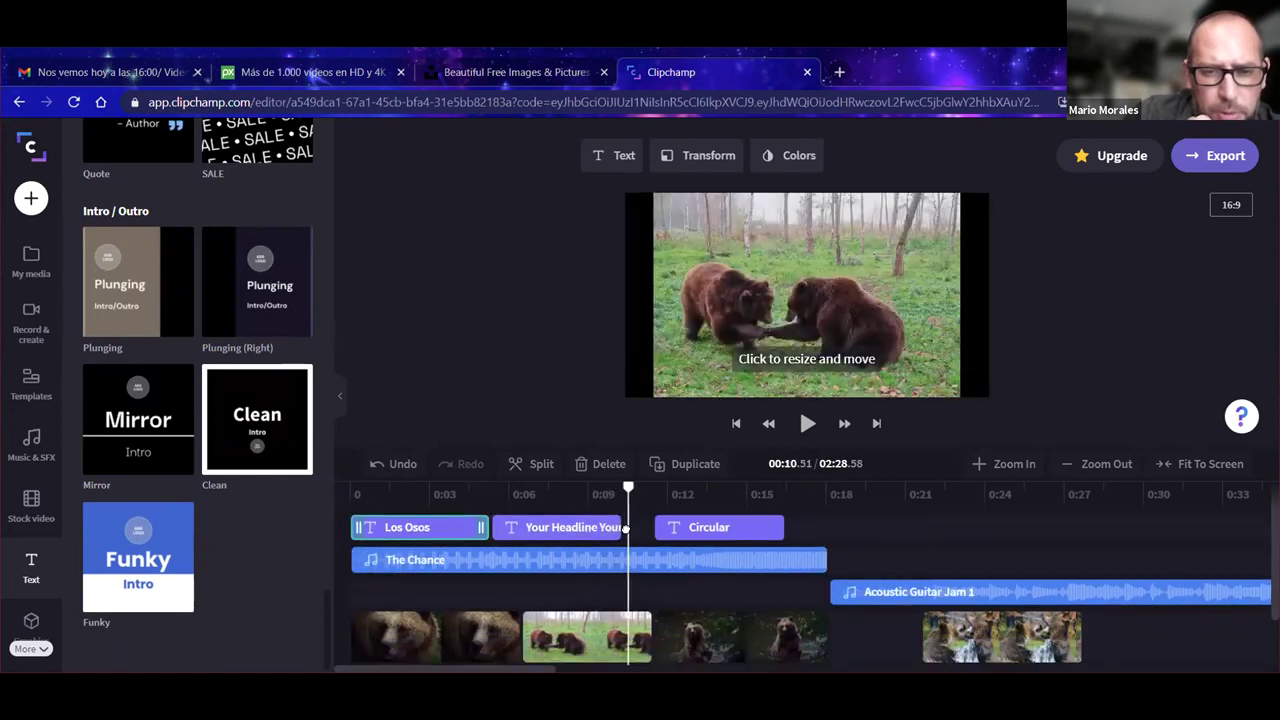
Step: Reorder the title track so the Clean intro starts the video, followed by Los Osos, with Circular beginning at about 0:13
{"action": "left_click", "coordinate": [447, 536]}
{"action": "mouse_move", "coordinate": [418, 528]}
{"action": "left_mouse_down"}
{"action": "mouse_move", "coordinate": [600, 532]}
{"action": "mouse_move", "coordinate": [560, 572]}
{"action": "mouse_move", "coordinate": [404, 541]}
{"action": "left_mouse_up"}
{"action": "left_click", "coordinate": [538, 535]}
{"action": "left_click", "coordinate": [595, 528]}
{"action": "left_click_drag", "start_coordinate": [612, 530], "coordinate": [537, 534]}
{"action": "scroll", "coordinate": [507, 584], "scroll_direction": "down", "scroll_amount": 1}
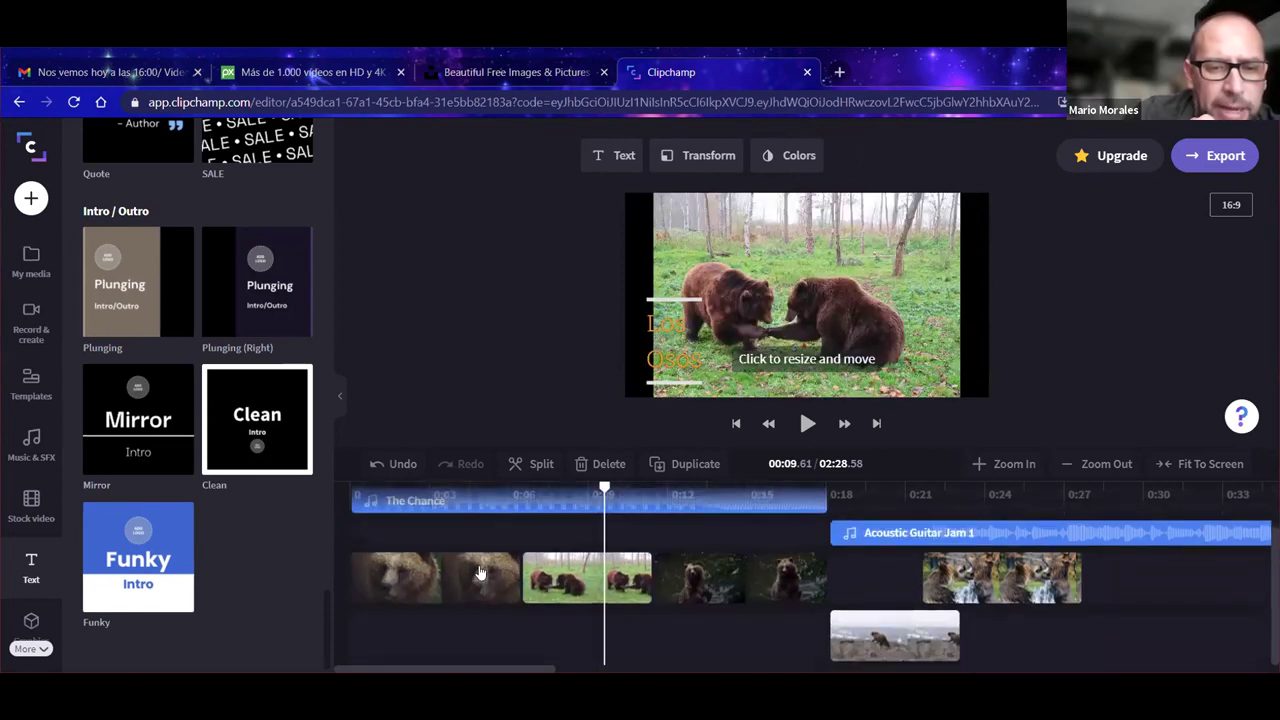
{"action": "scroll", "coordinate": [507, 584], "scroll_direction": "up", "scroll_amount": 1}
{"action": "left_click", "coordinate": [401, 535]}
{"action": "left_click", "coordinate": [401, 535]}
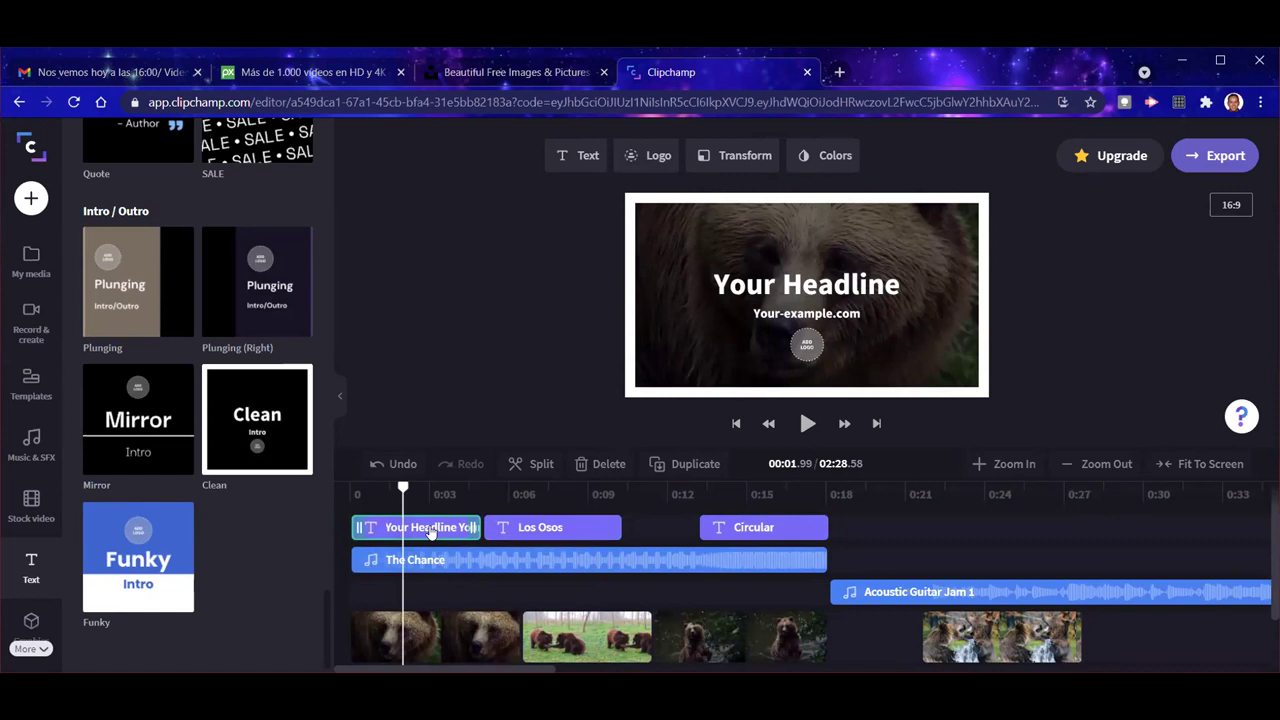
Step: Upload the image dog-3277416_1920 from Descargas as the logo of the Clean intro title
{"action": "left_click_drag", "start_coordinate": [370, 492], "coordinate": [349, 491]}
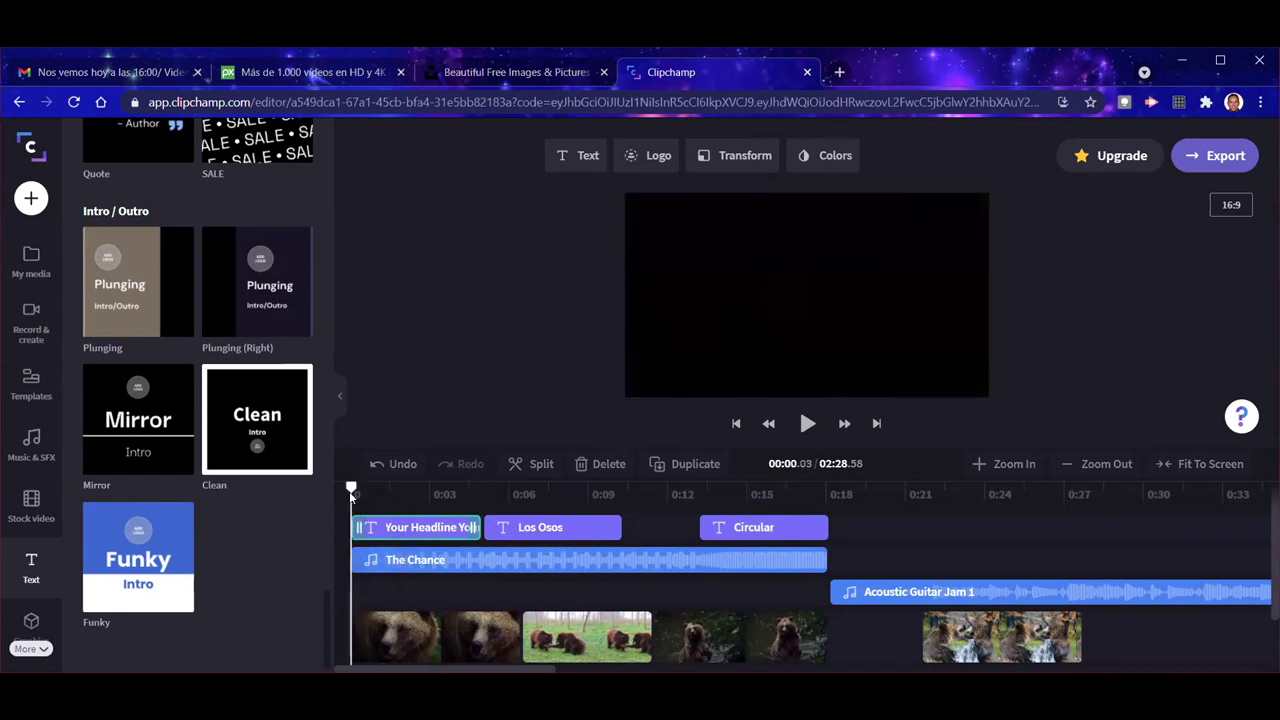
{"action": "left_click", "coordinate": [390, 528]}
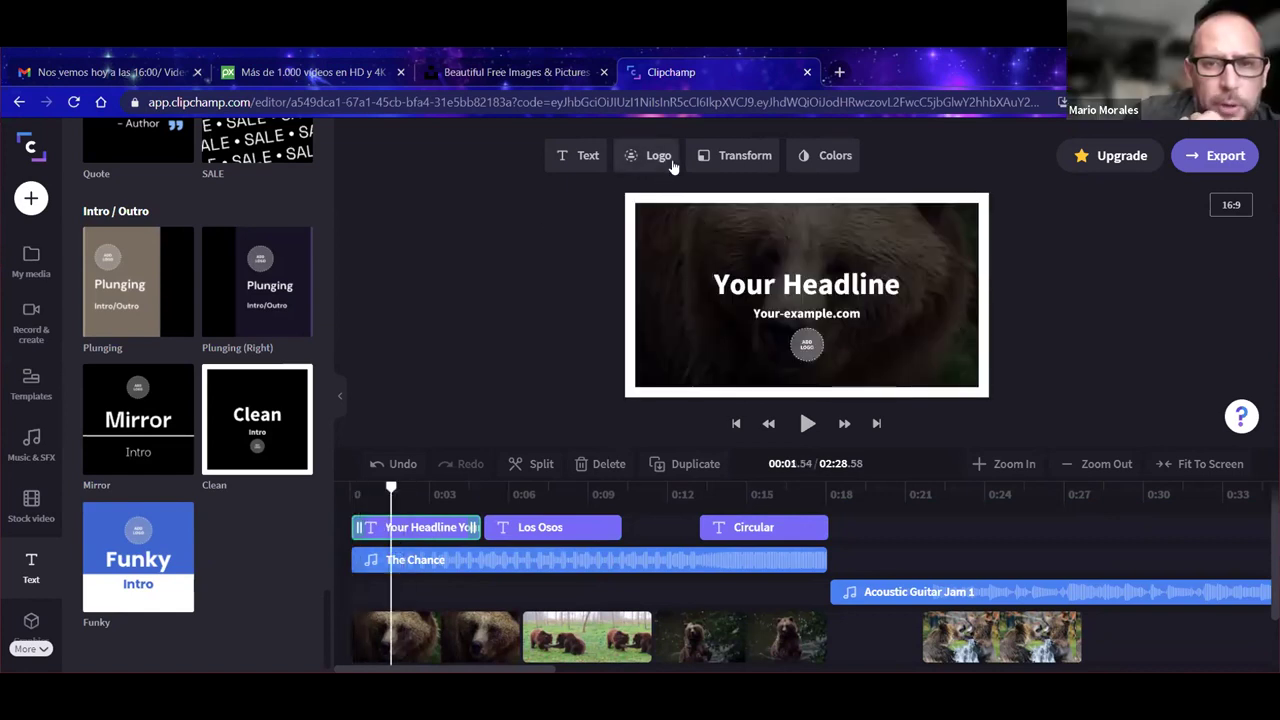
{"action": "left_click", "coordinate": [728, 160]}
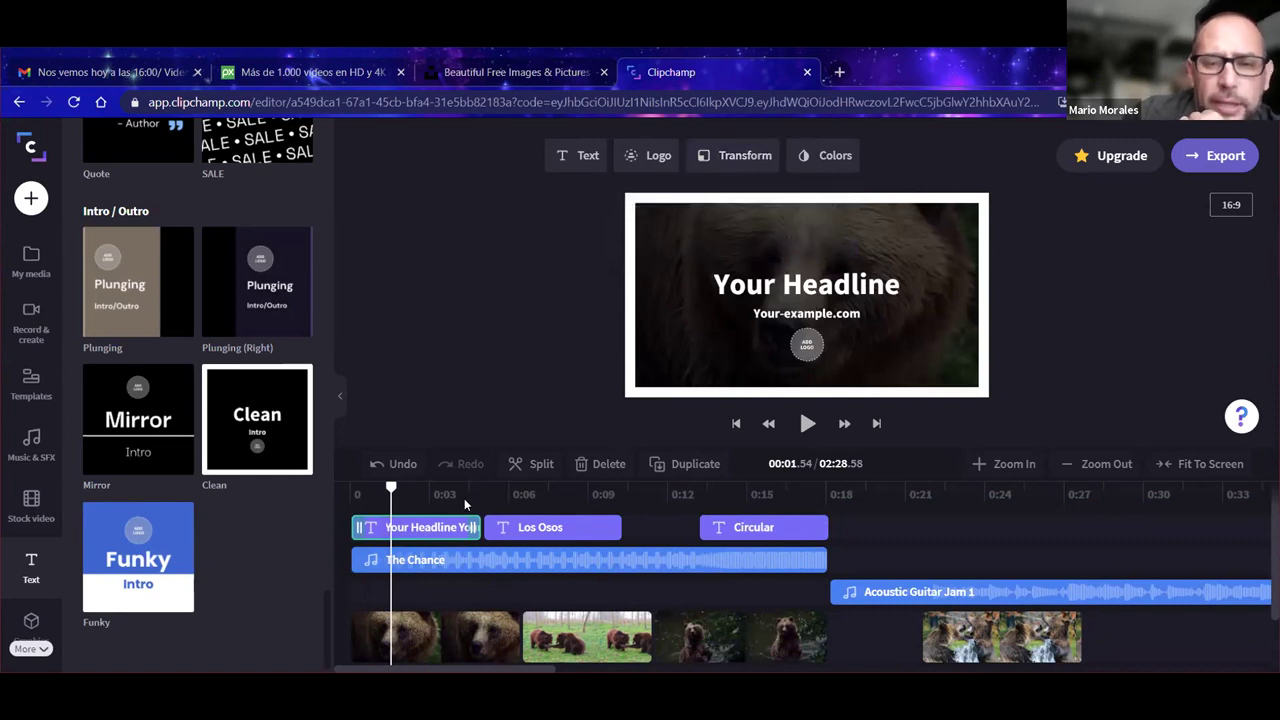
{"action": "left_click", "coordinate": [426, 530]}
{"action": "left_click", "coordinate": [656, 156]}
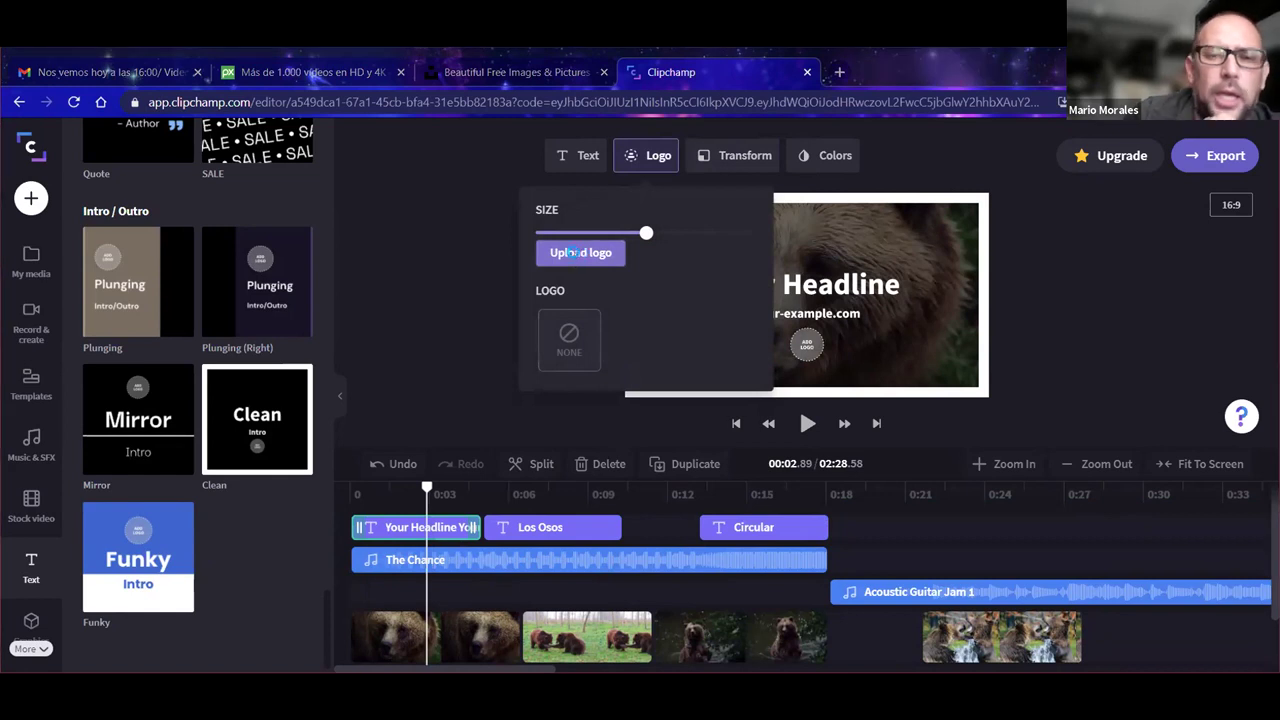
{"action": "left_click", "coordinate": [579, 254]}
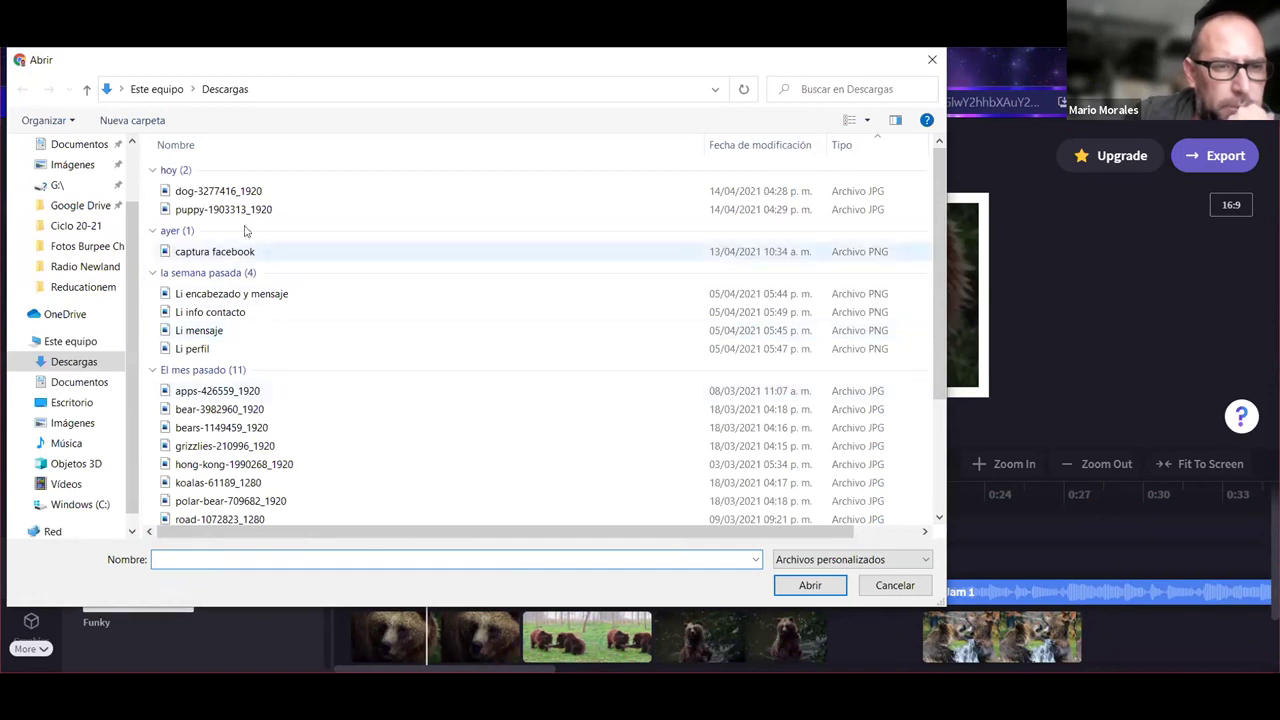
{"action": "left_click", "coordinate": [239, 195]}
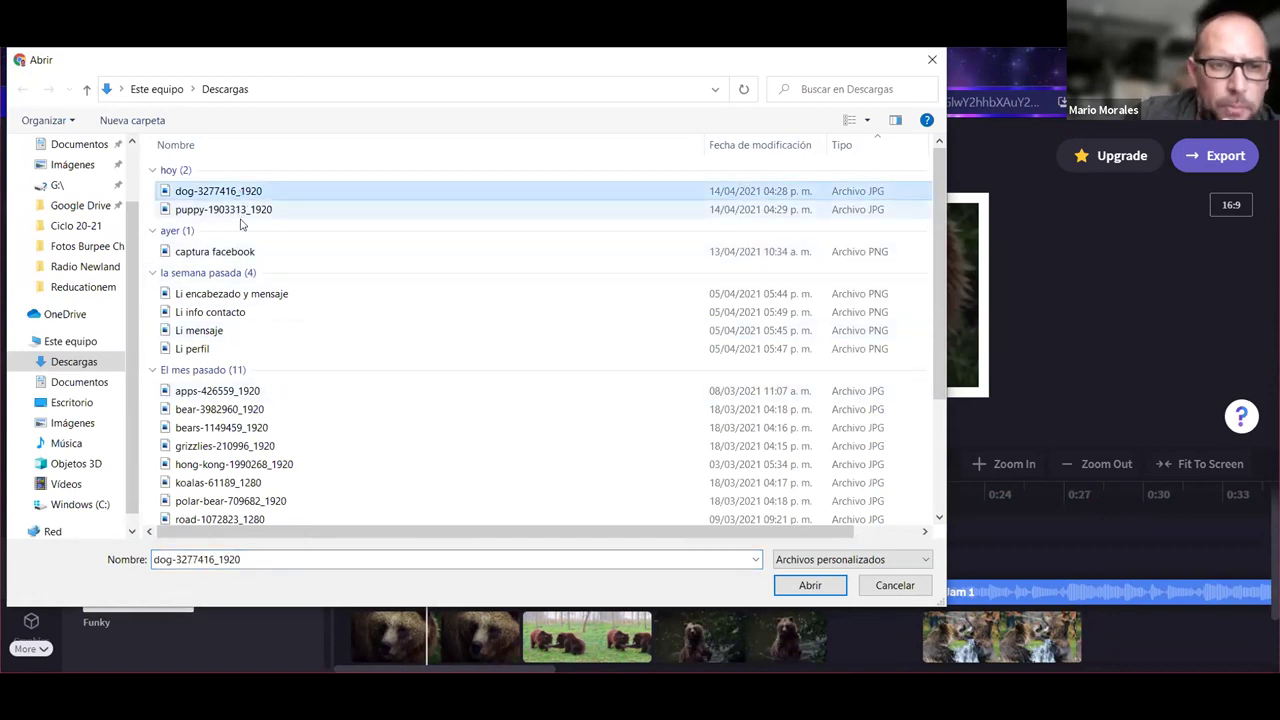
{"action": "left_click", "coordinate": [815, 587]}
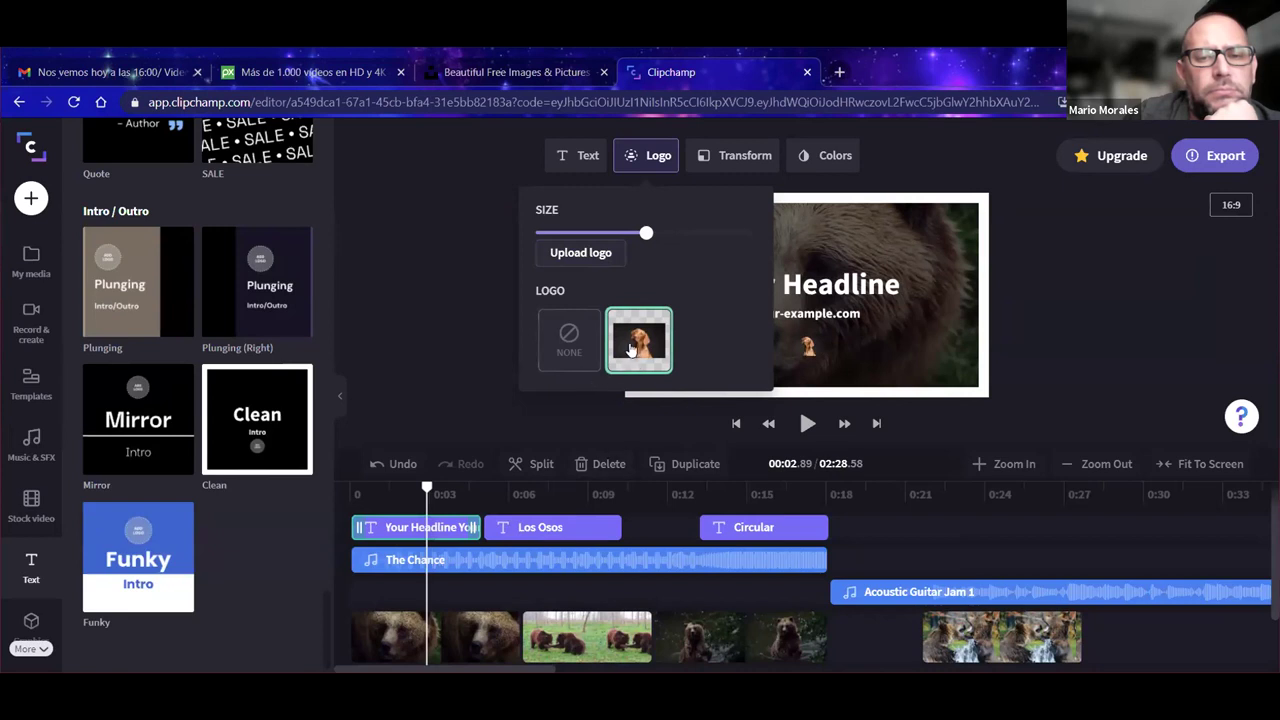
{"action": "left_click", "coordinate": [469, 294]}
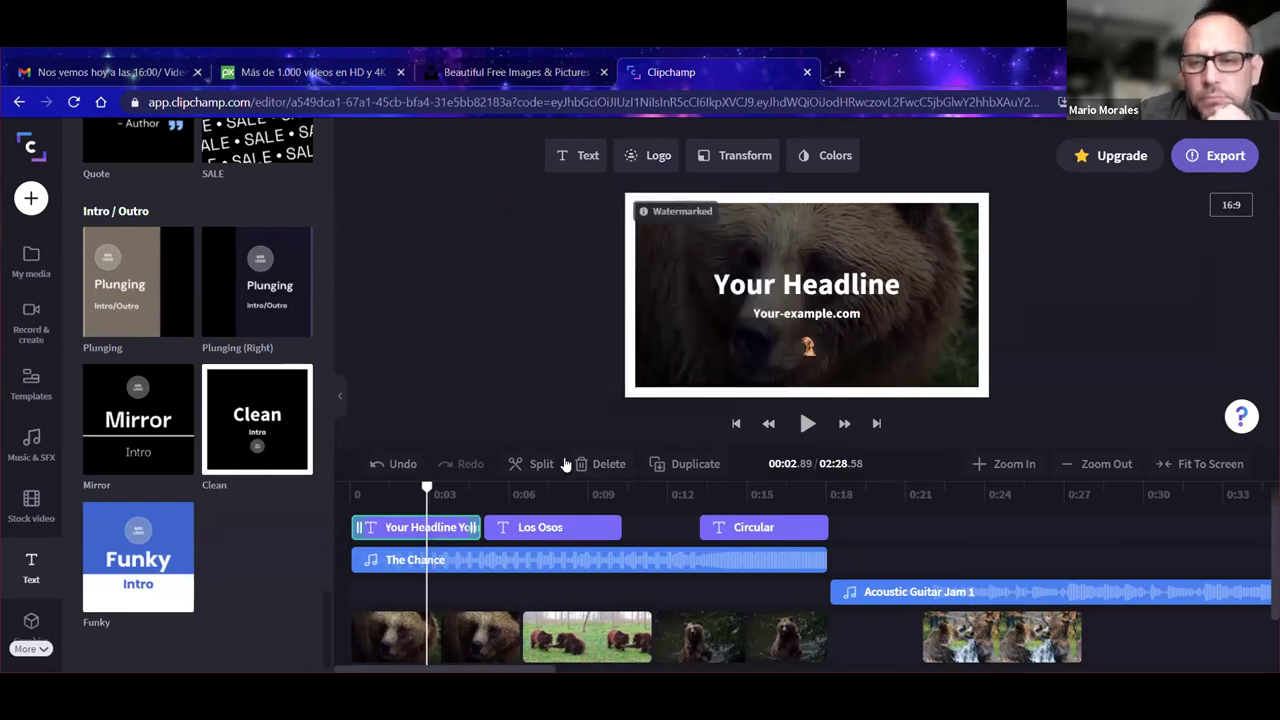
Step: Replace the Clean intro title's text with "Los osos" and preview the video from the start to about 0:08
{"action": "left_click", "coordinate": [350, 496]}
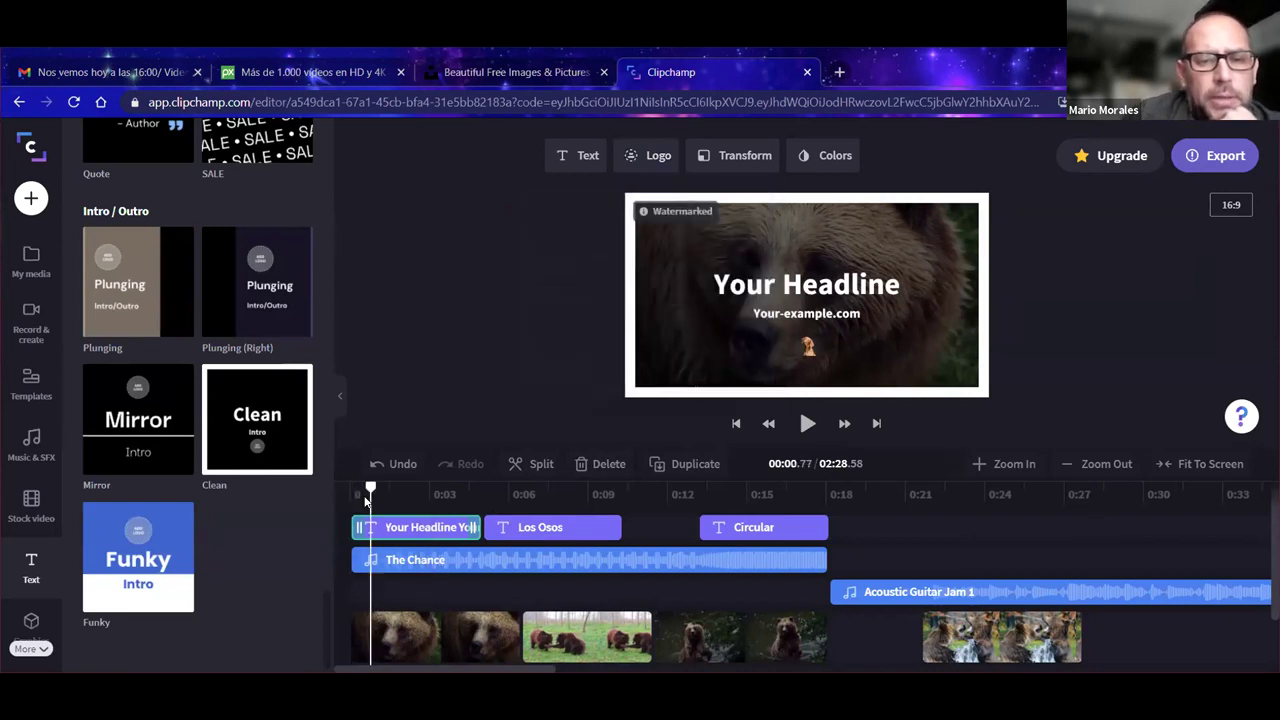
{"action": "left_click", "coordinate": [590, 158]}
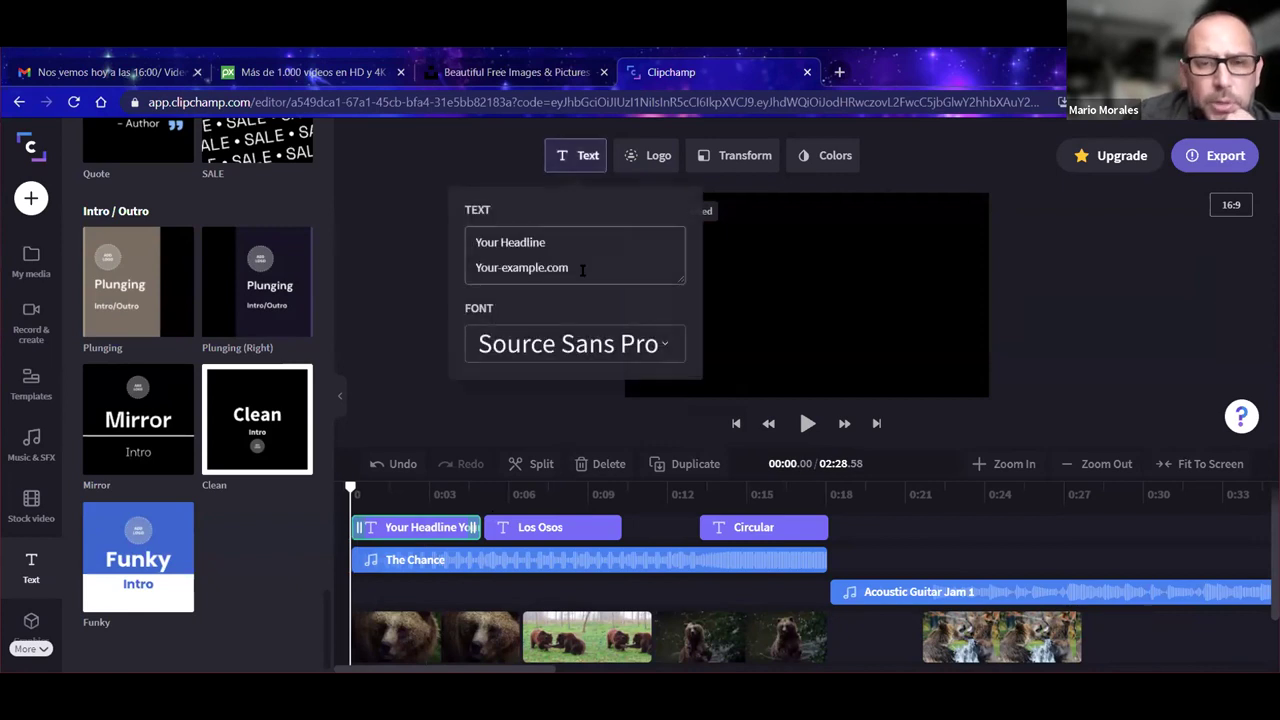
{"action": "left_click_drag", "start_coordinate": [476, 243], "coordinate": [588, 279]}
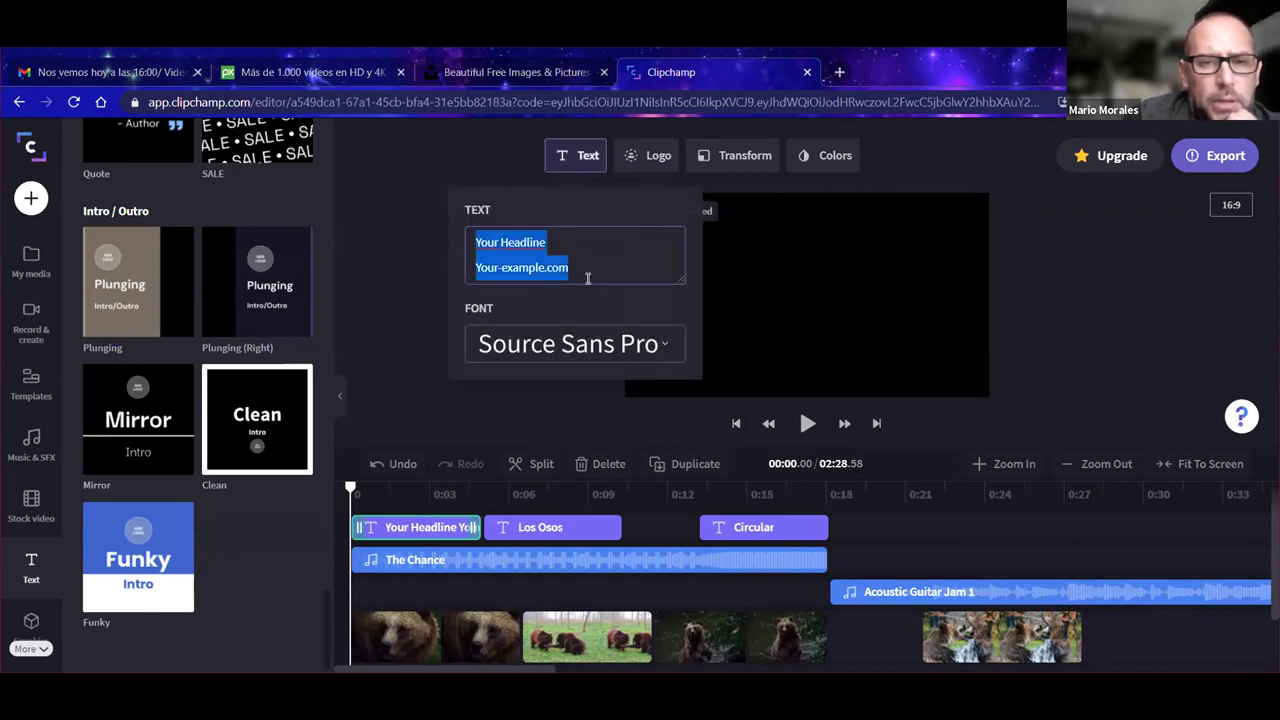
{"action": "type", "text": "L"}
{"action": "key", "text": "BackSpace"}
{"action": "type", "text": "Los osos"}
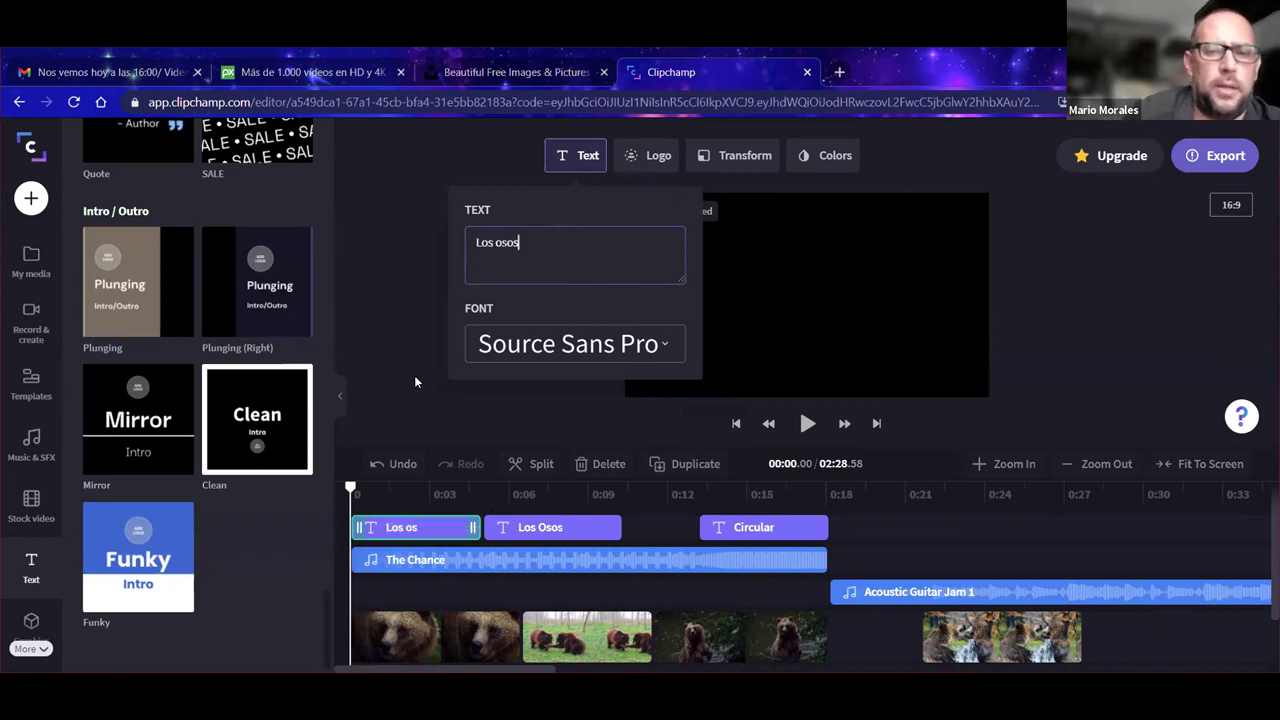
{"action": "left_click", "coordinate": [405, 324]}
{"action": "left_click", "coordinate": [807, 423]}
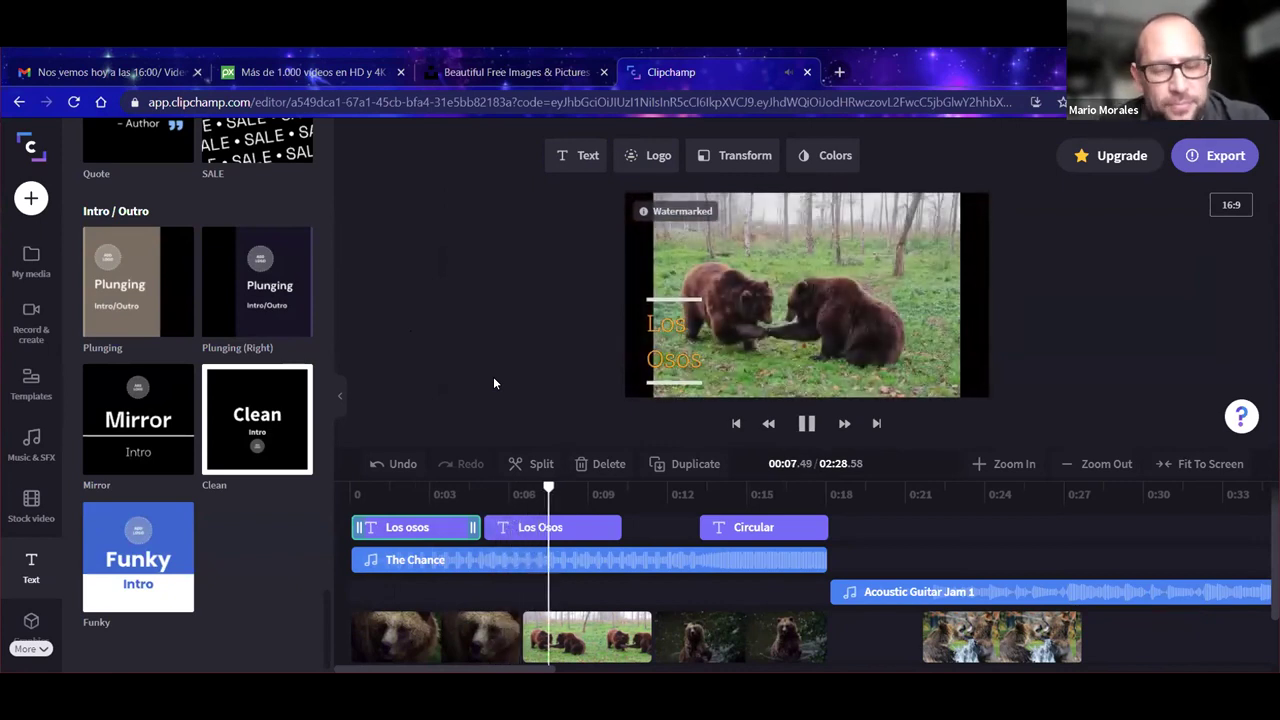
{"action": "key", "text": "space"}
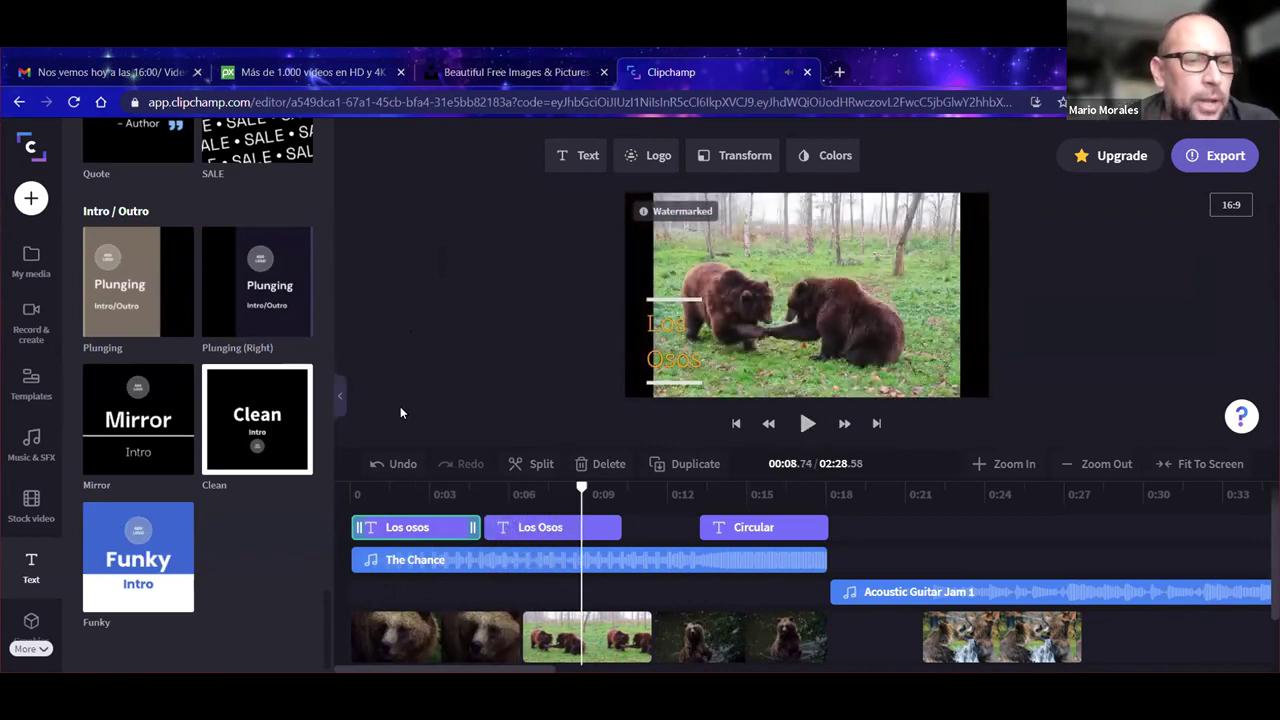
{"action": "scroll", "coordinate": [141, 441], "scroll_direction": "up", "scroll_amount": 4}
{"action": "scroll", "coordinate": [141, 441], "scroll_direction": "up", "scroll_amount": 10}
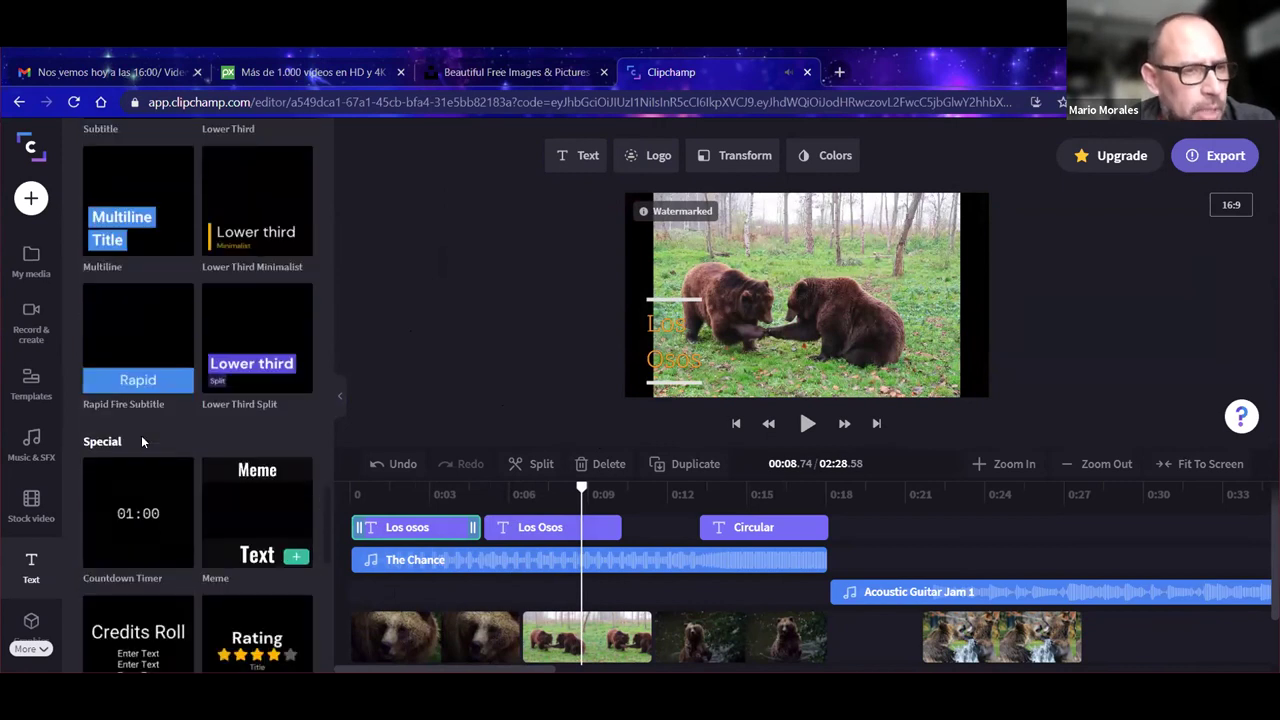
{"action": "scroll", "coordinate": [143, 440], "scroll_direction": "up", "scroll_amount": 8}
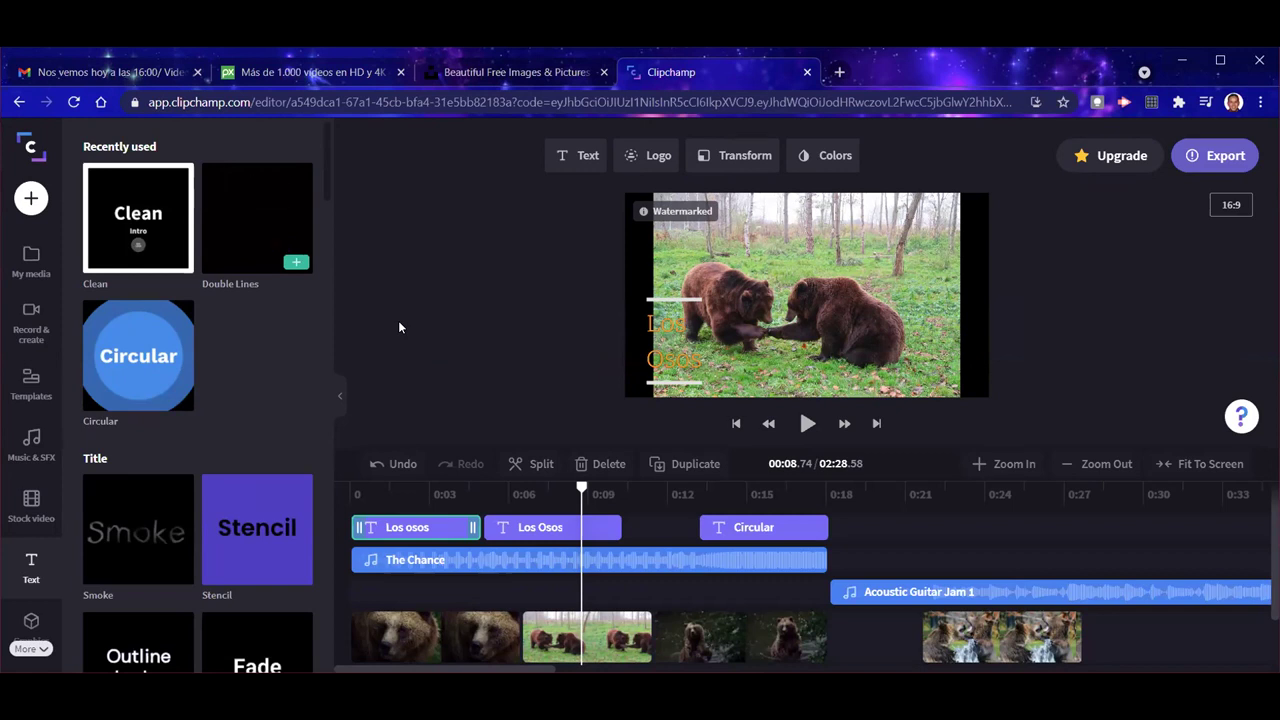
Step: Start a text-to-speech narration, try several of the available voices and choose the British voice Sophie
{"action": "left_click", "coordinate": [22, 317]}
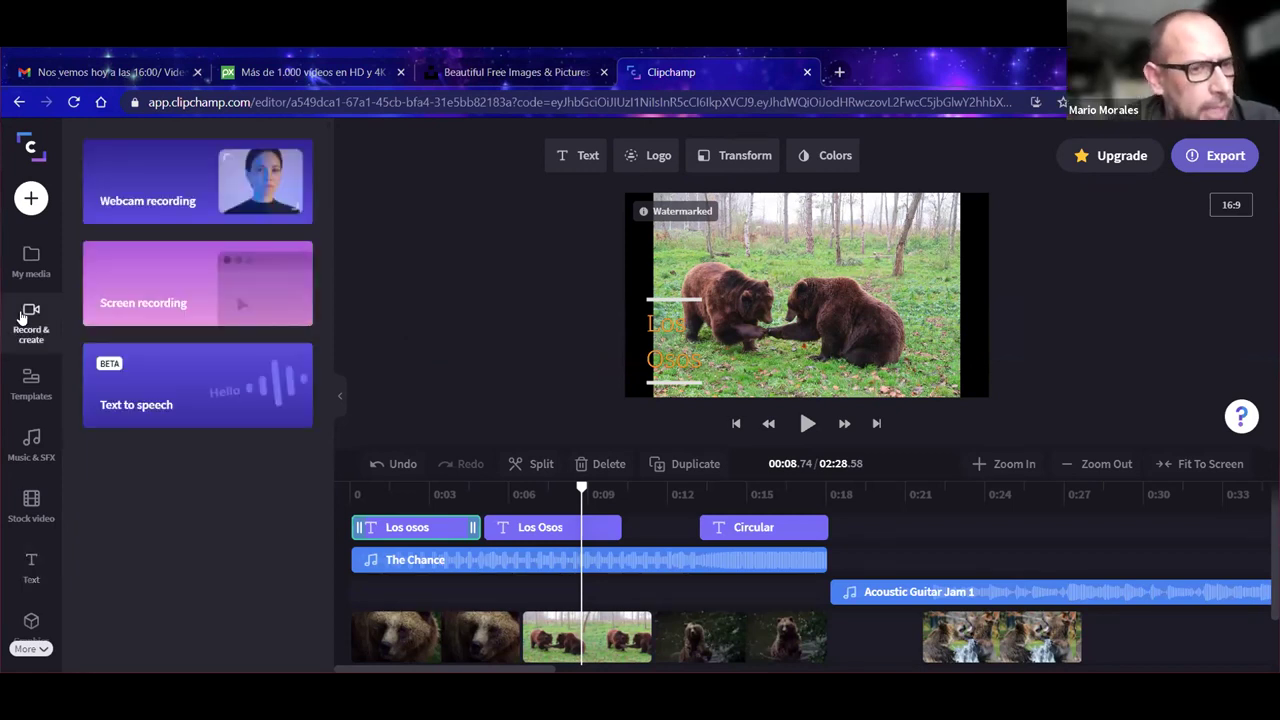
{"action": "left_click", "coordinate": [181, 392]}
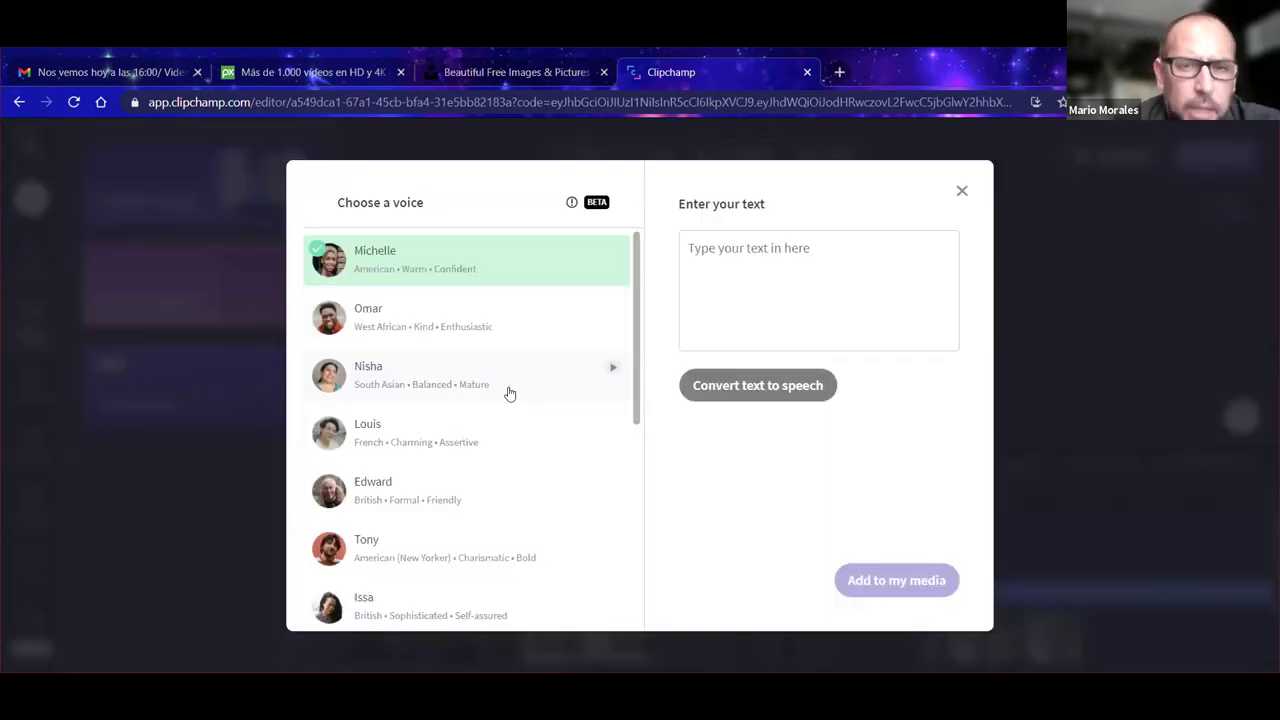
{"action": "left_click", "coordinate": [735, 251]}
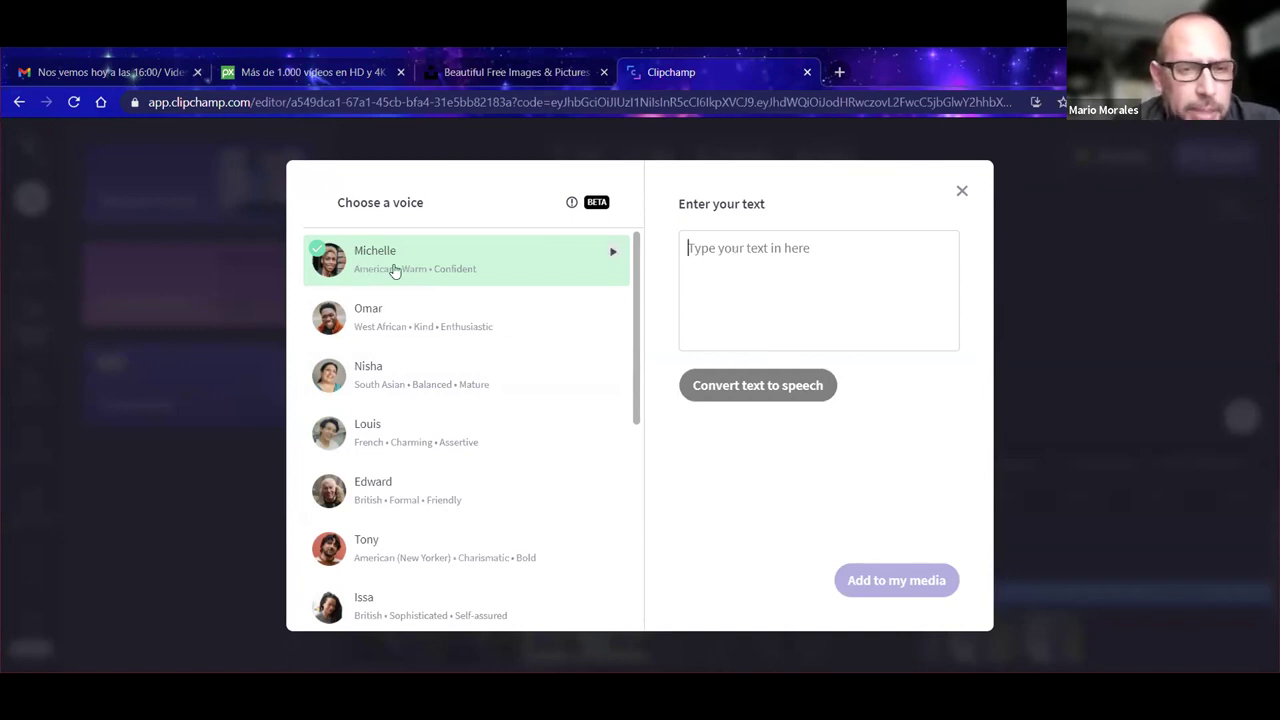
{"action": "left_click", "coordinate": [397, 310]}
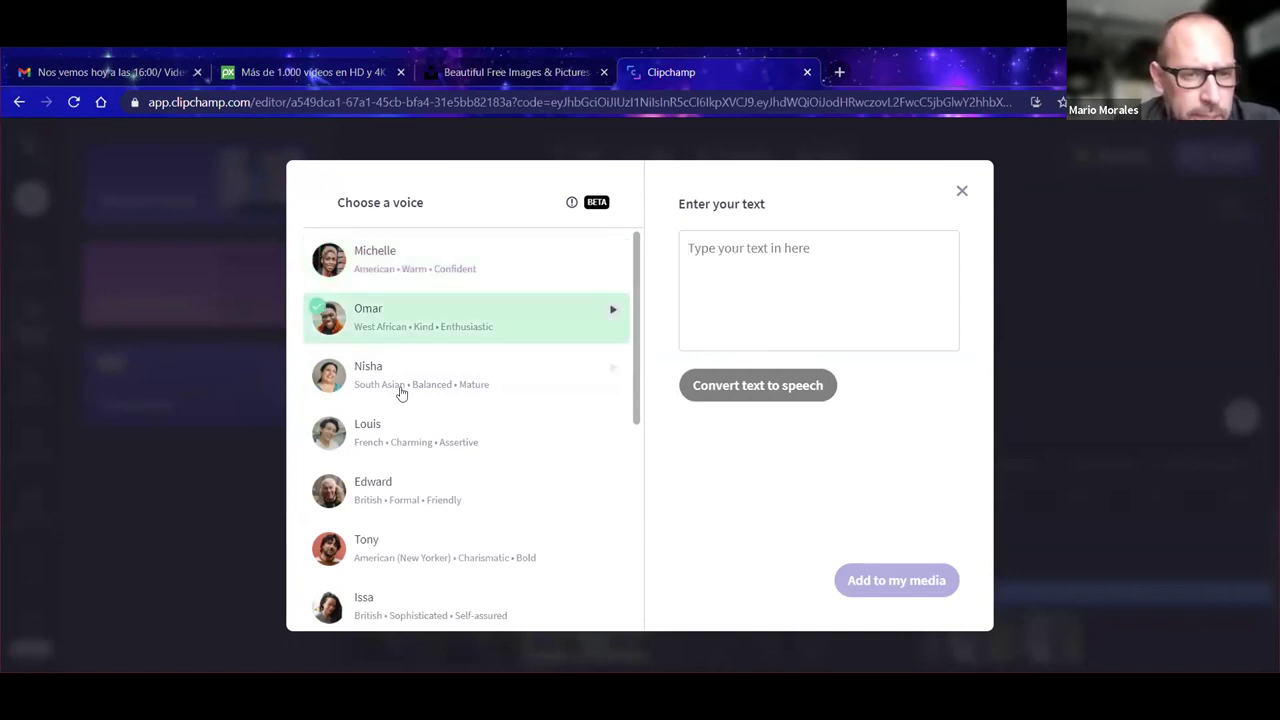
{"action": "left_click", "coordinate": [399, 392]}
{"action": "left_click", "coordinate": [411, 434]}
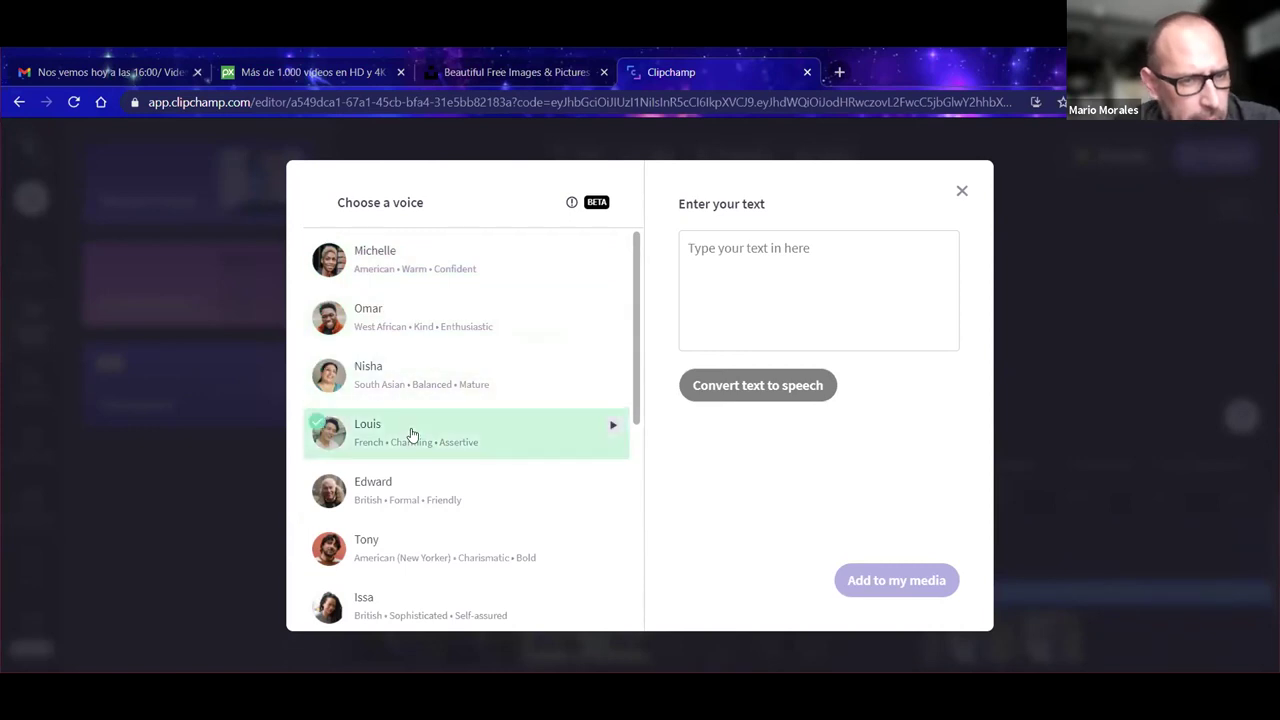
{"action": "left_click", "coordinate": [442, 482]}
{"action": "scroll", "coordinate": [418, 548], "scroll_direction": "down", "scroll_amount": 3}
{"action": "left_click", "coordinate": [754, 272]}
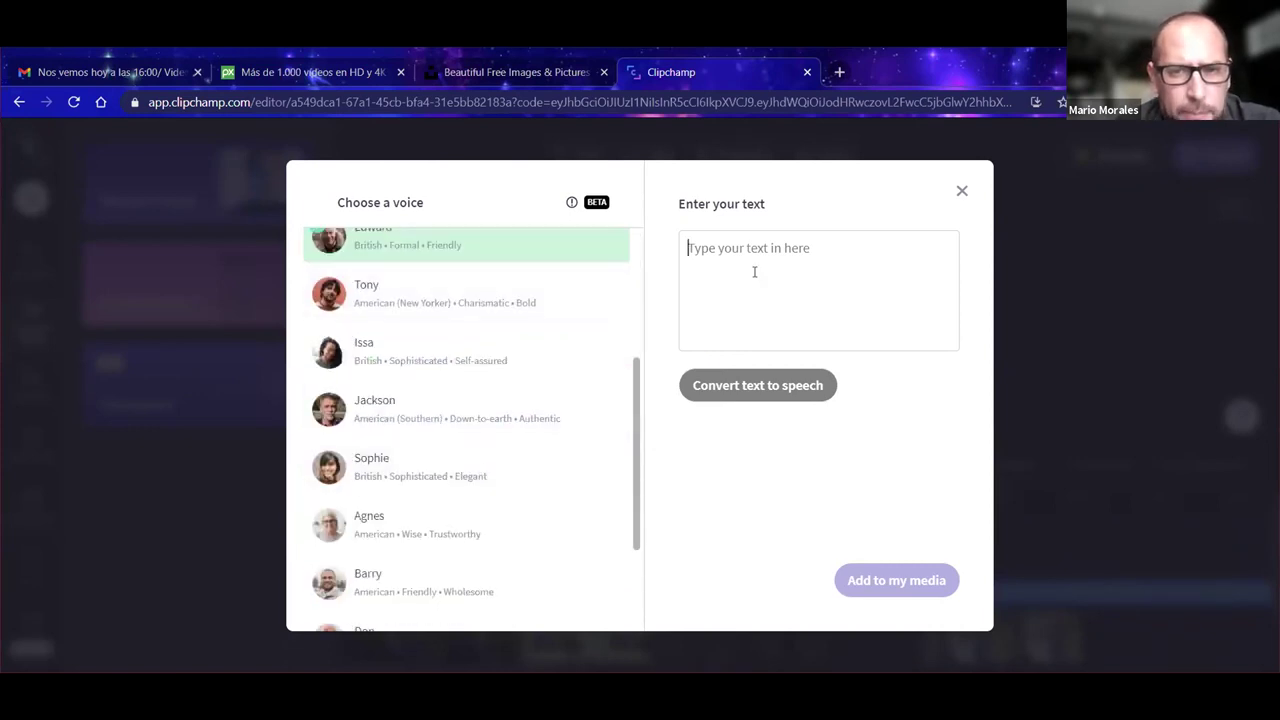
{"action": "left_click", "coordinate": [437, 471]}
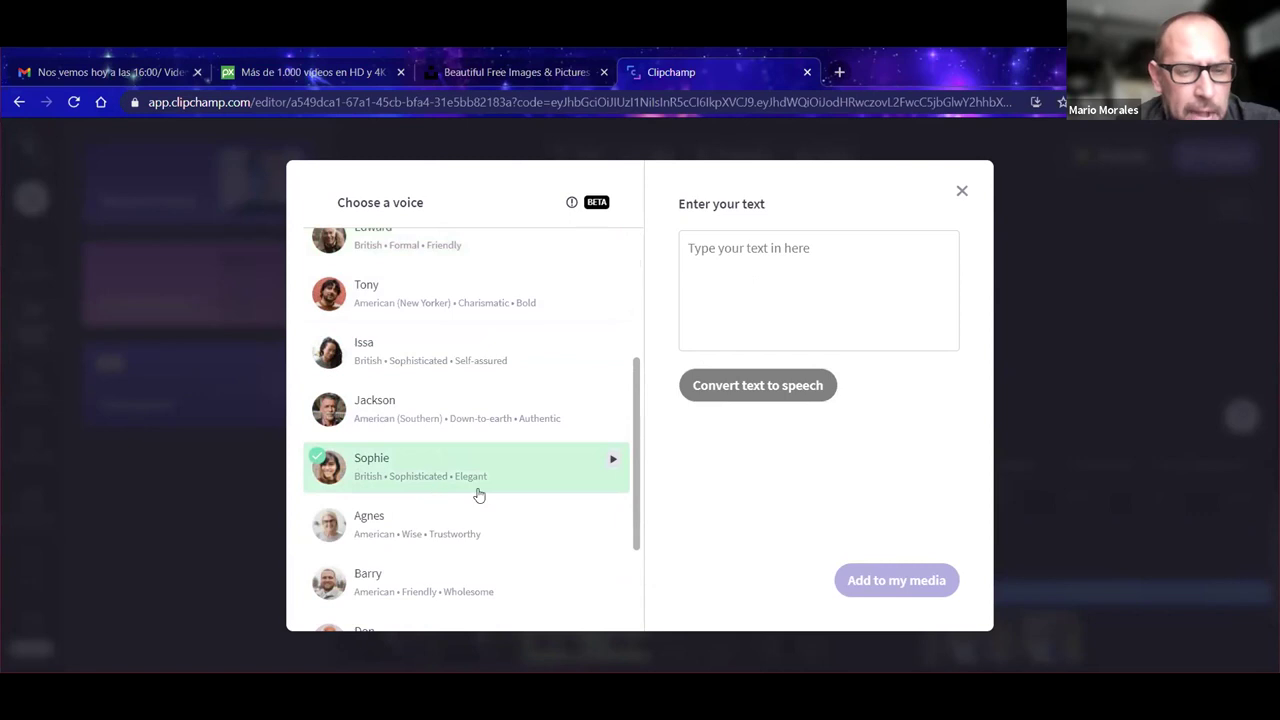
{"action": "scroll", "coordinate": [455, 460], "scroll_direction": "down", "scroll_amount": 1}
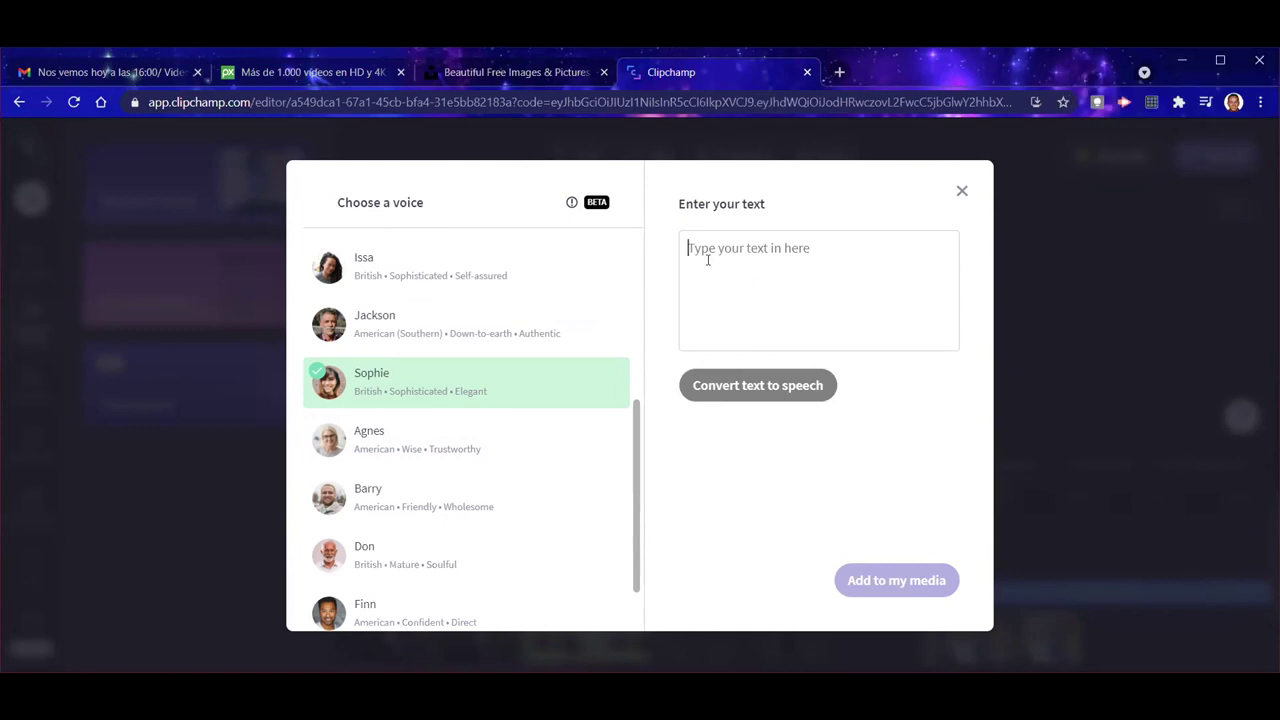
{"action": "type", "text": "Los osos"}
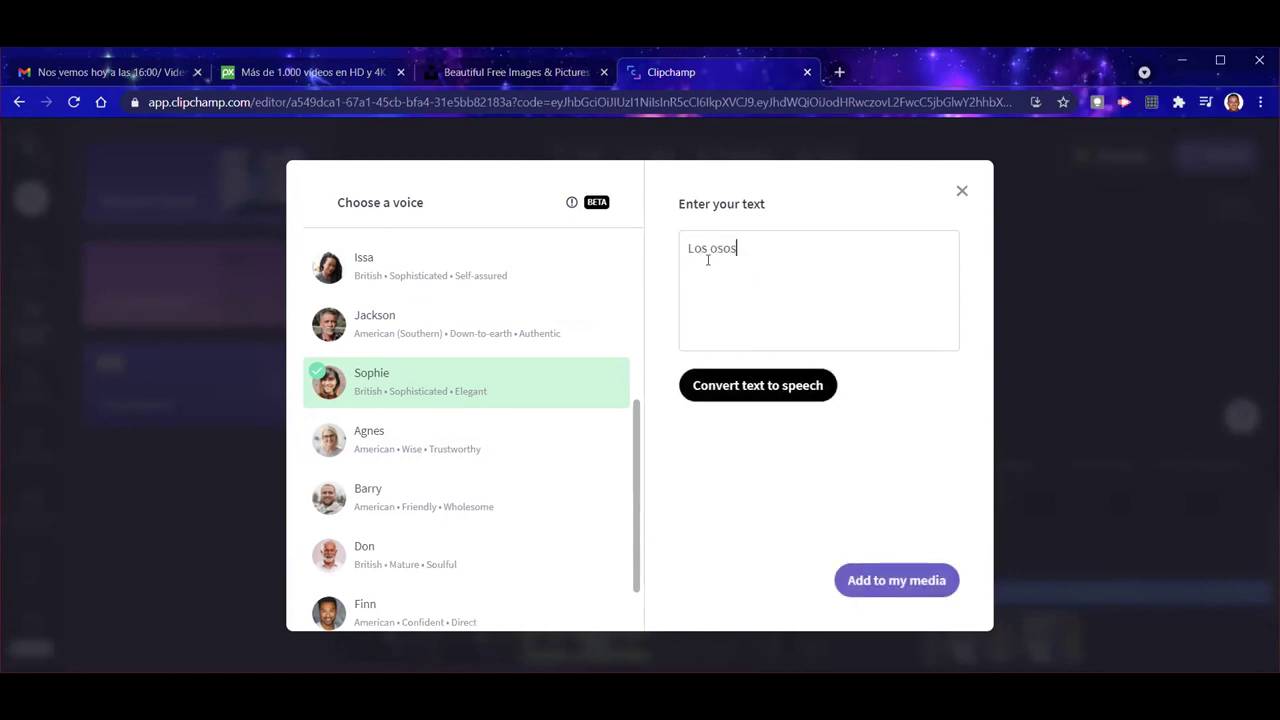
{"action": "key", "text": "BackSpace"}
{"action": "key", "text": "BackSpace"}
{"action": "key", "text": "BackSpace"}
Step: Enter "Bienvenidos al video de los osos" as the narration text and convert it to speech
{"action": "type", "text": "Bienvenidos a"}
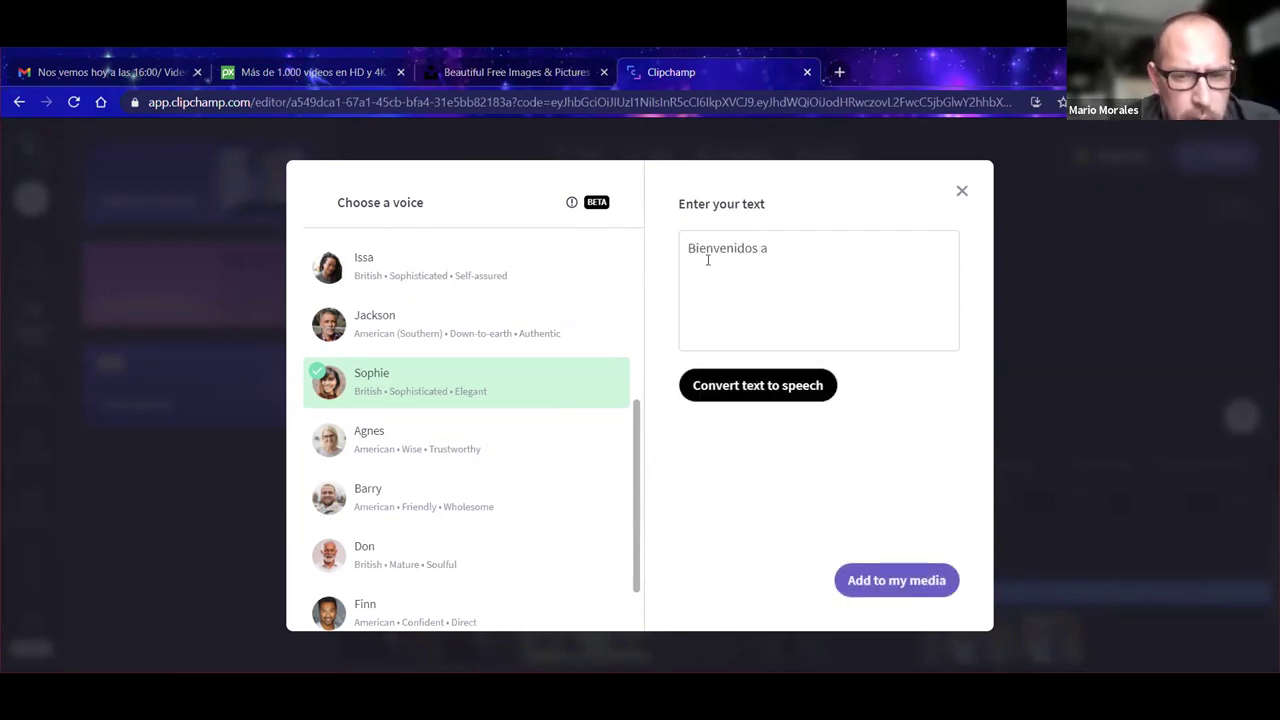
{"action": "scroll", "coordinate": [640, 443], "scroll_direction": "down", "scroll_amount": 1}
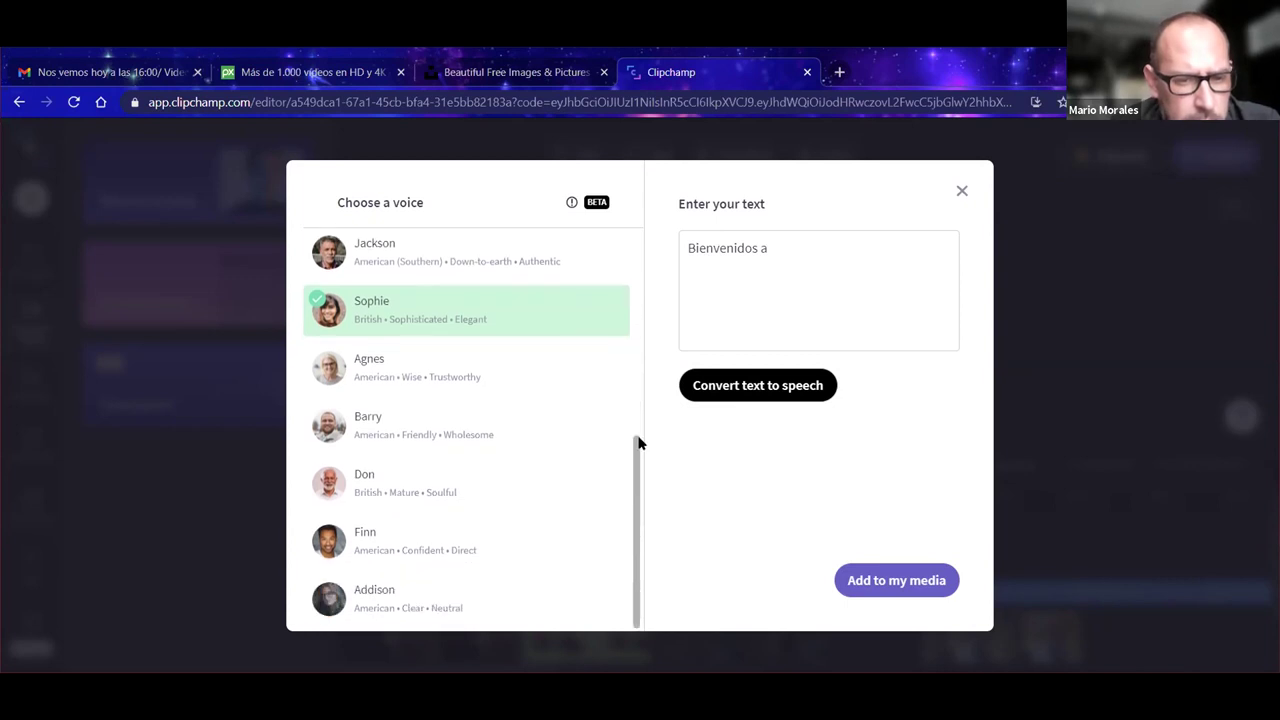
{"action": "scroll", "coordinate": [640, 443], "scroll_direction": "up", "scroll_amount": 6}
{"action": "scroll", "coordinate": [623, 380], "scroll_direction": "down", "scroll_amount": 3}
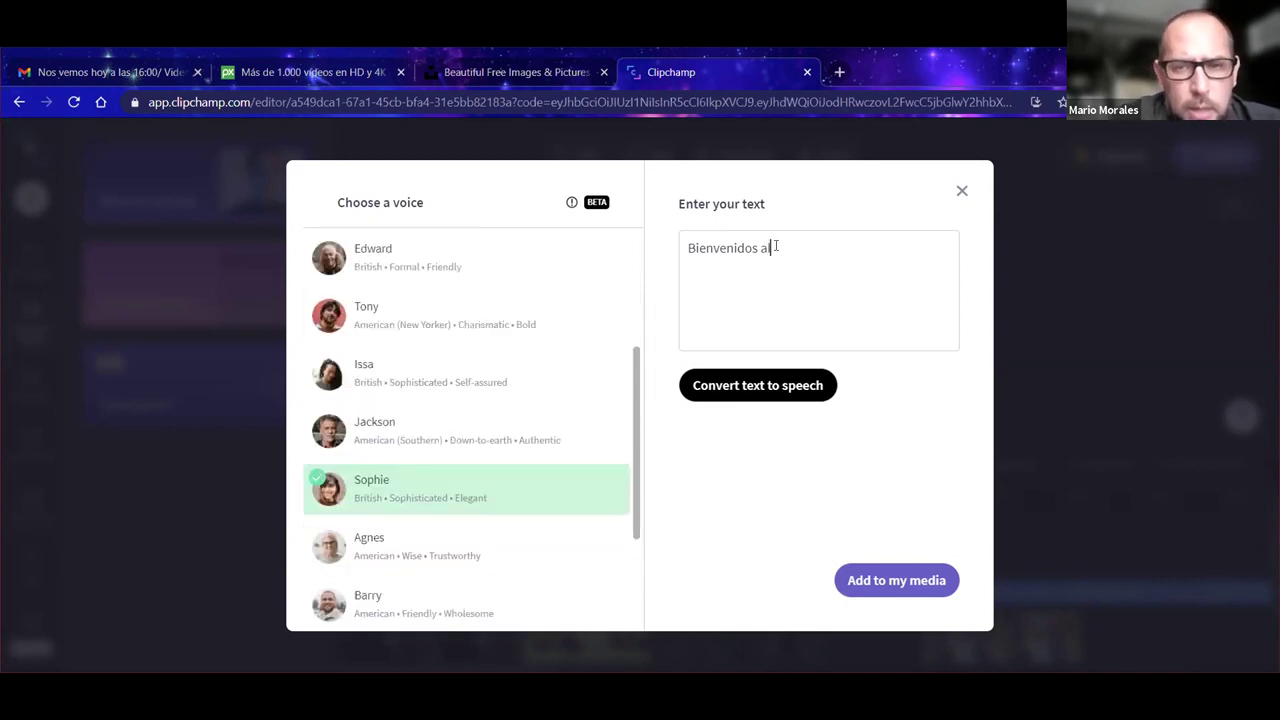
{"action": "type", "text": "e los"}
{"action": "key", "text": "BackSpace"}
{"action": "key", "text": "BackSpace"}
{"action": "key", "text": "BackSpace"}
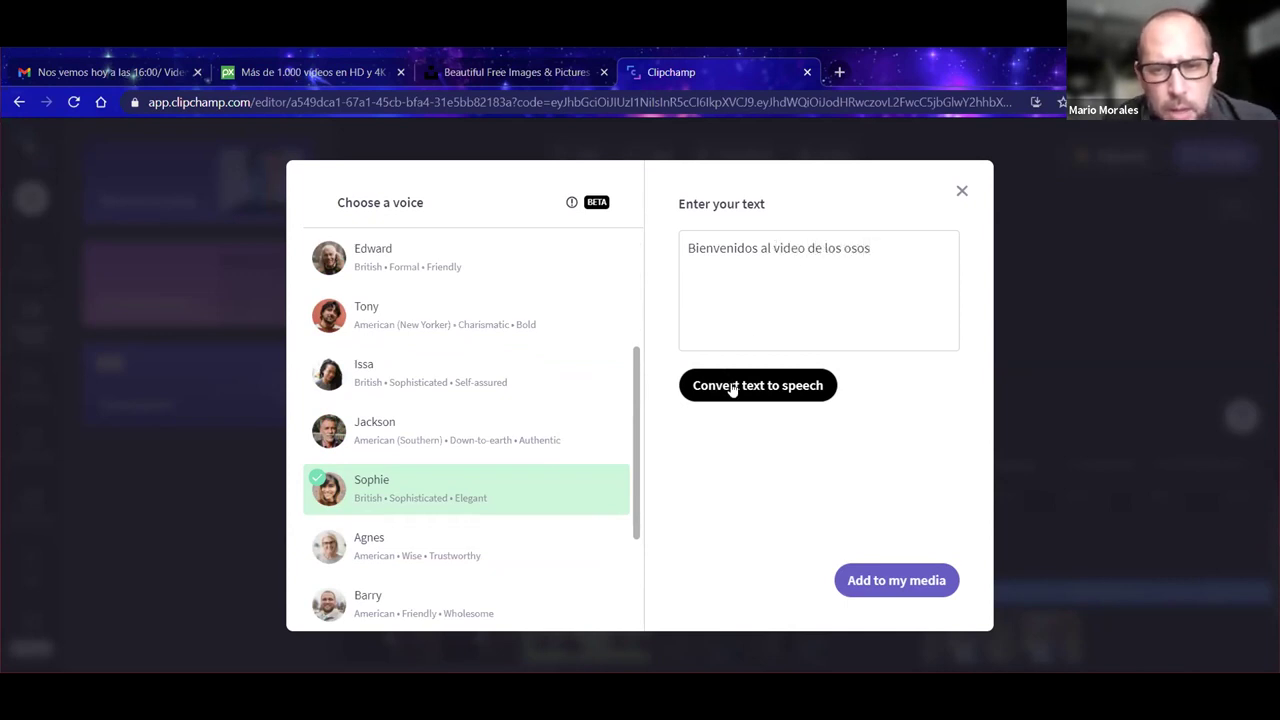
{"action": "left_click", "coordinate": [733, 388]}
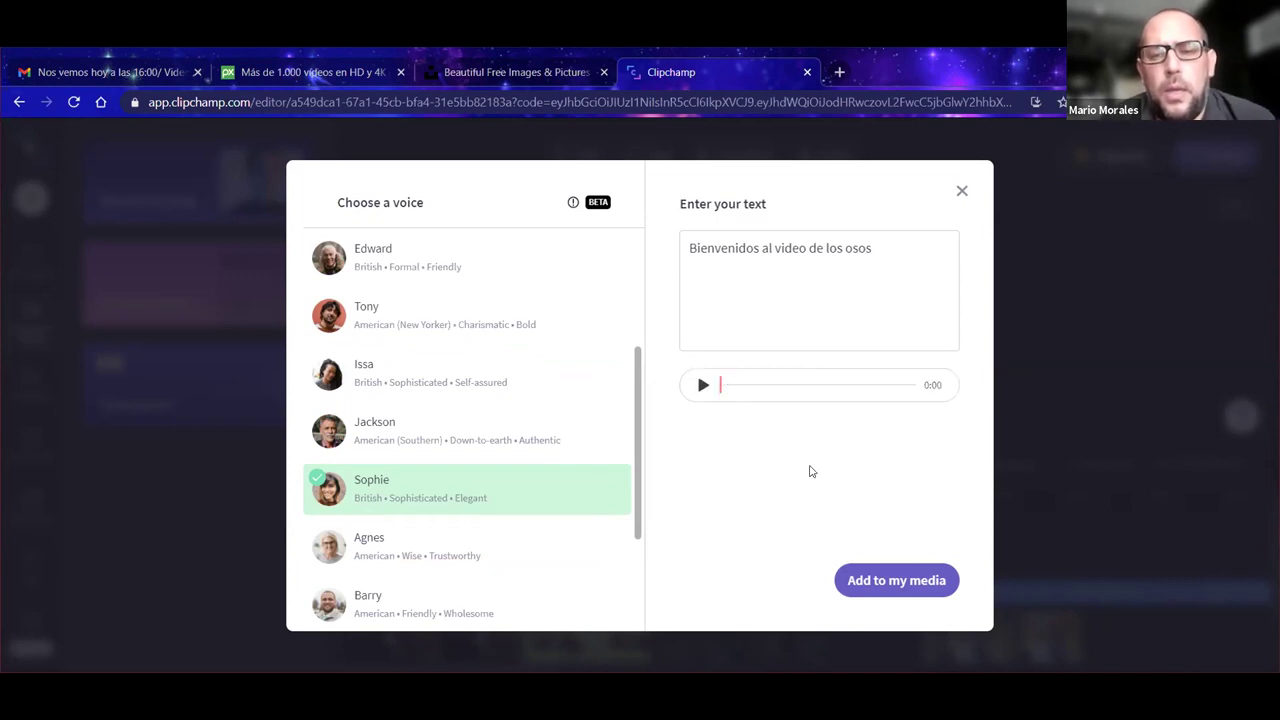
Step: Replace the narration text with "Welcome to the Bears Presentation", convert it to speech and add it to the project's media
{"action": "left_click", "coordinate": [703, 385]}
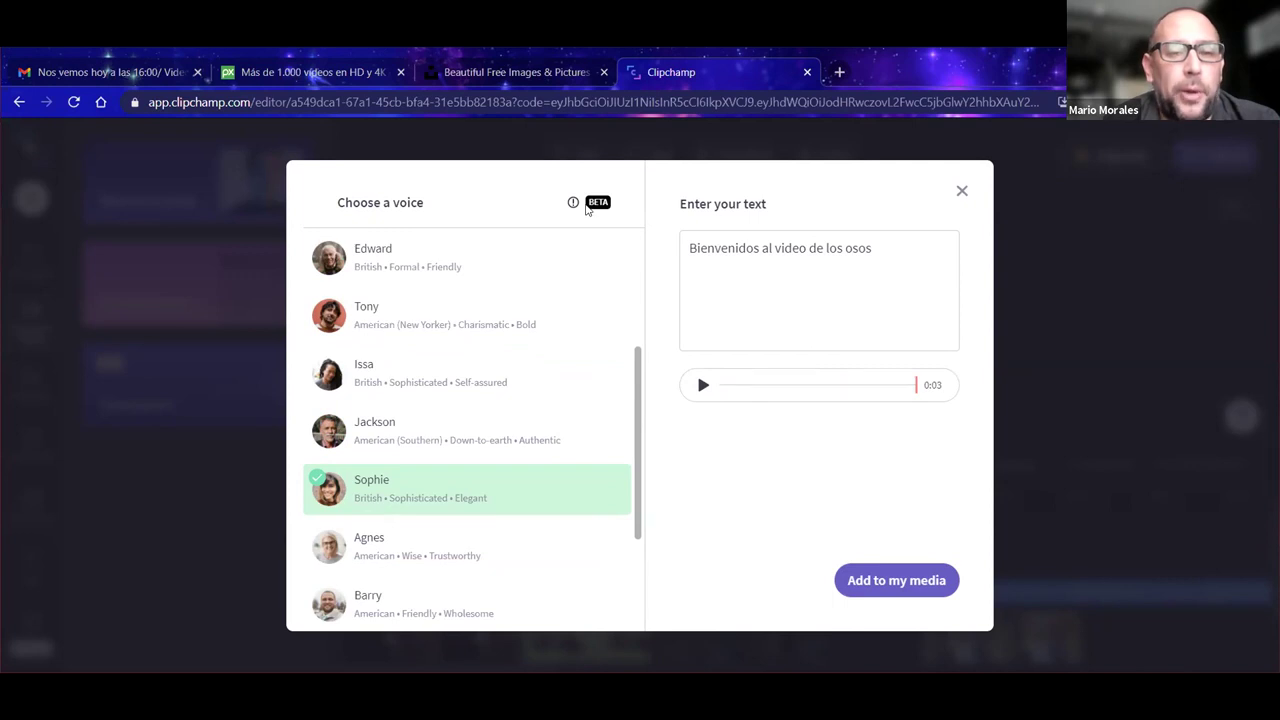
{"action": "left_click_drag", "start_coordinate": [872, 249], "coordinate": [645, 262]}
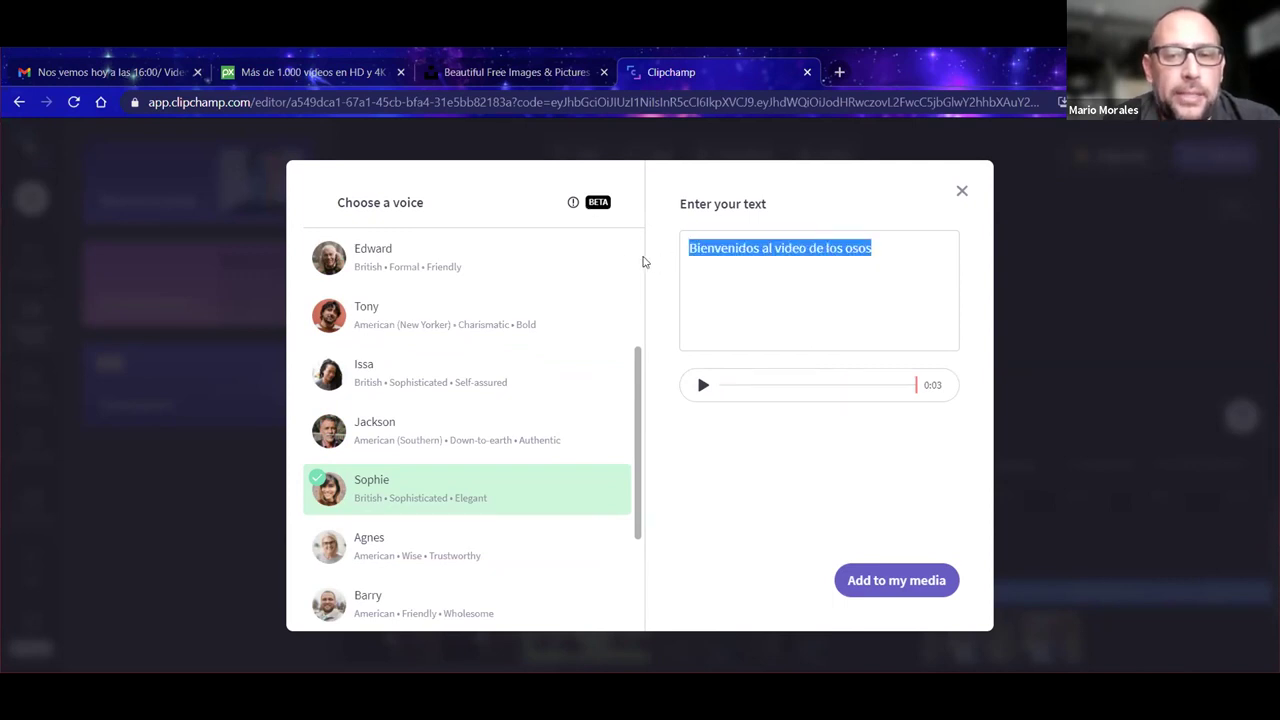
{"action": "type", "text": "Welcome to the Bea"}
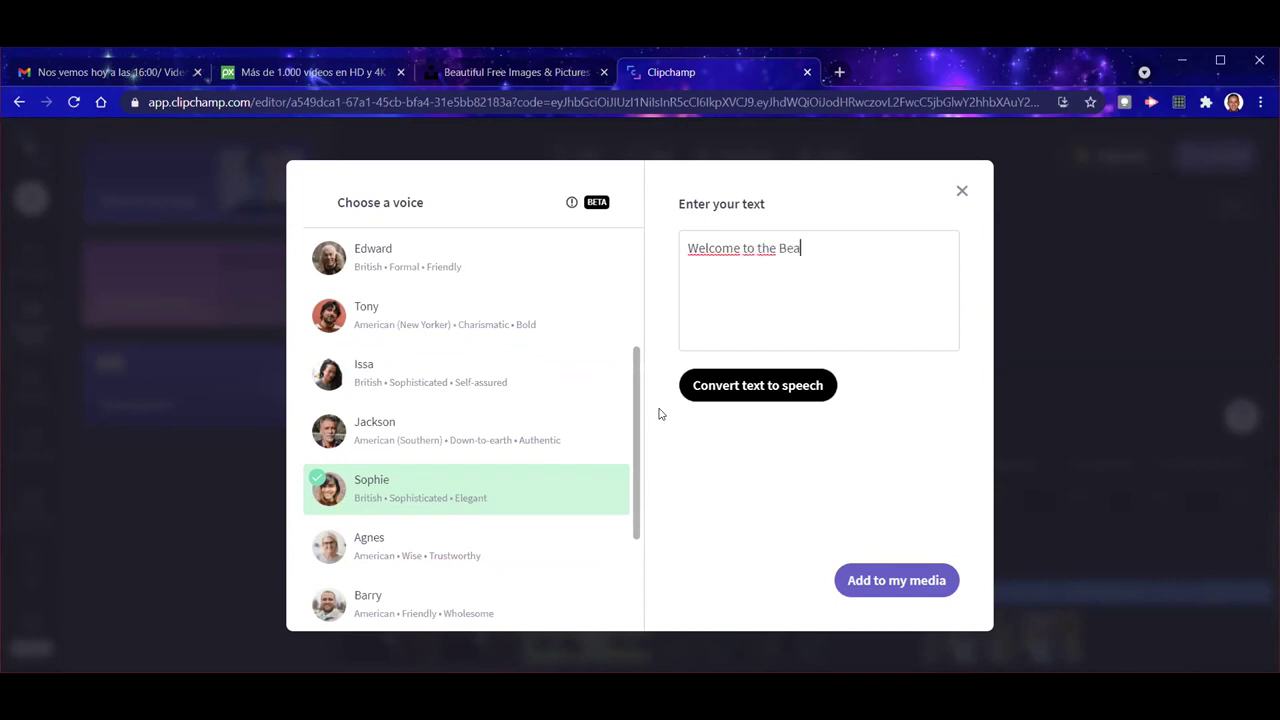
{"action": "type", "text": "tion"}
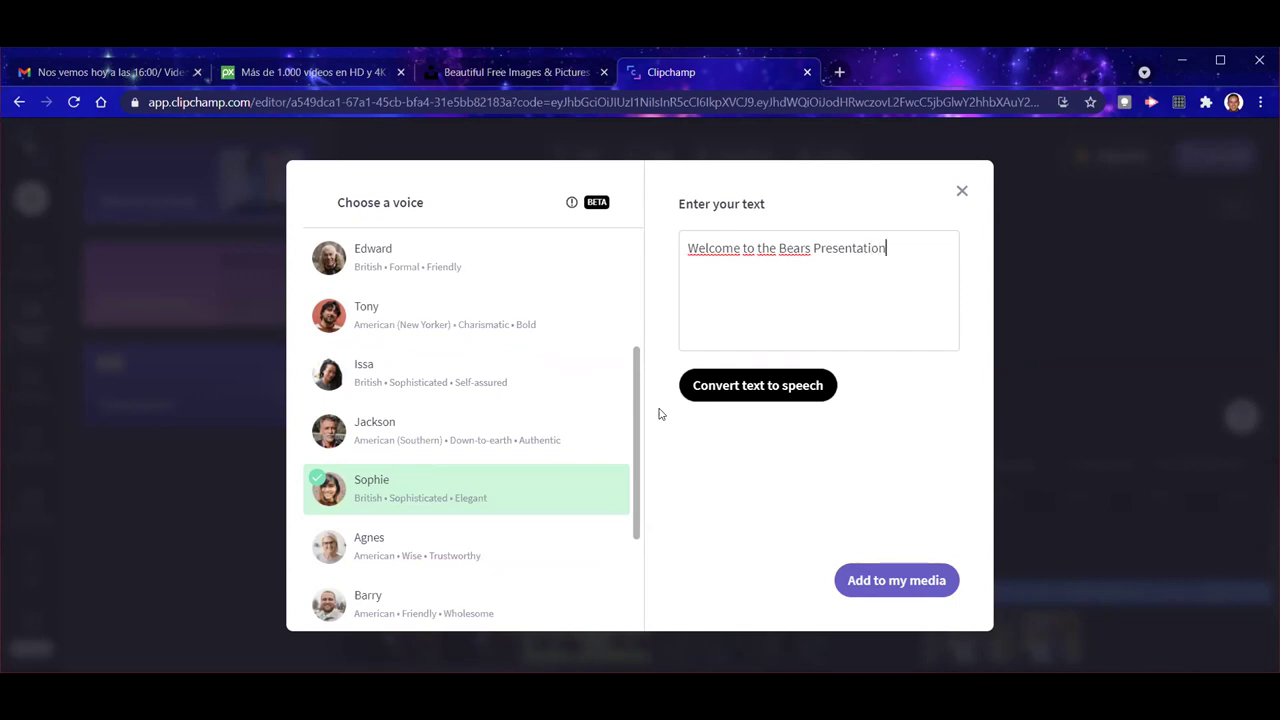
{"action": "left_click", "coordinate": [775, 390]}
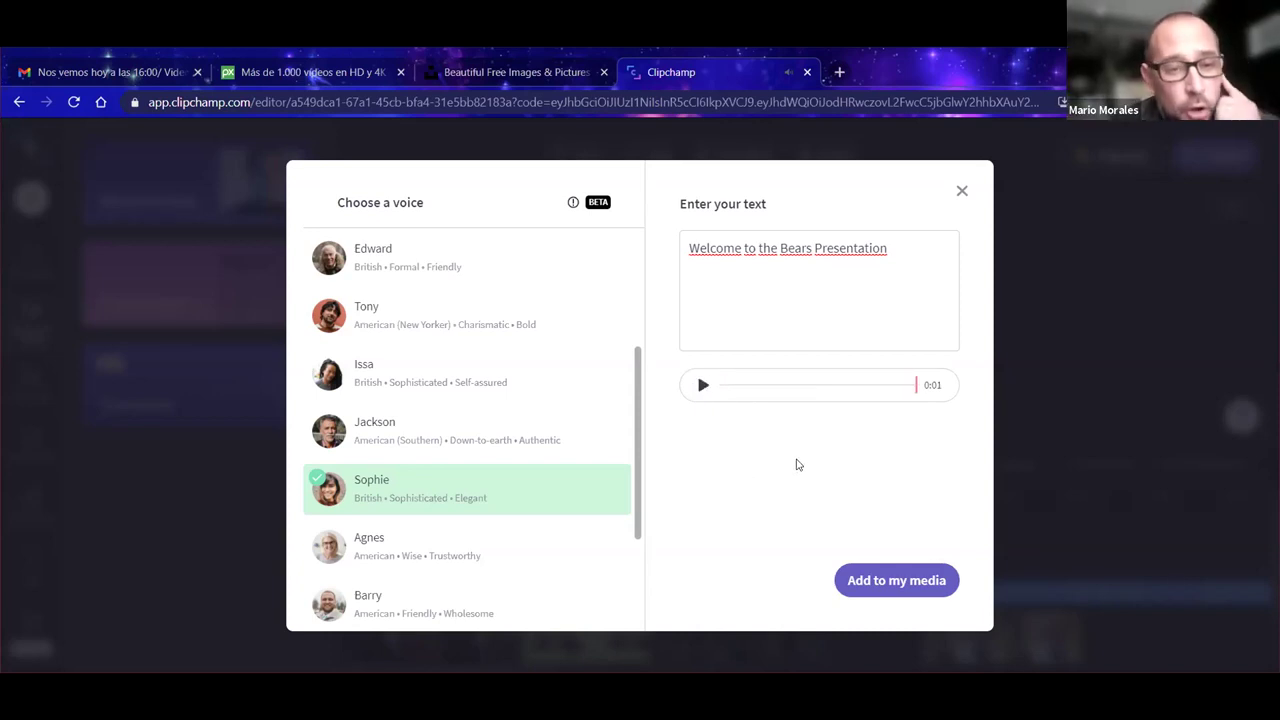
{"action": "left_click", "coordinate": [888, 584]}
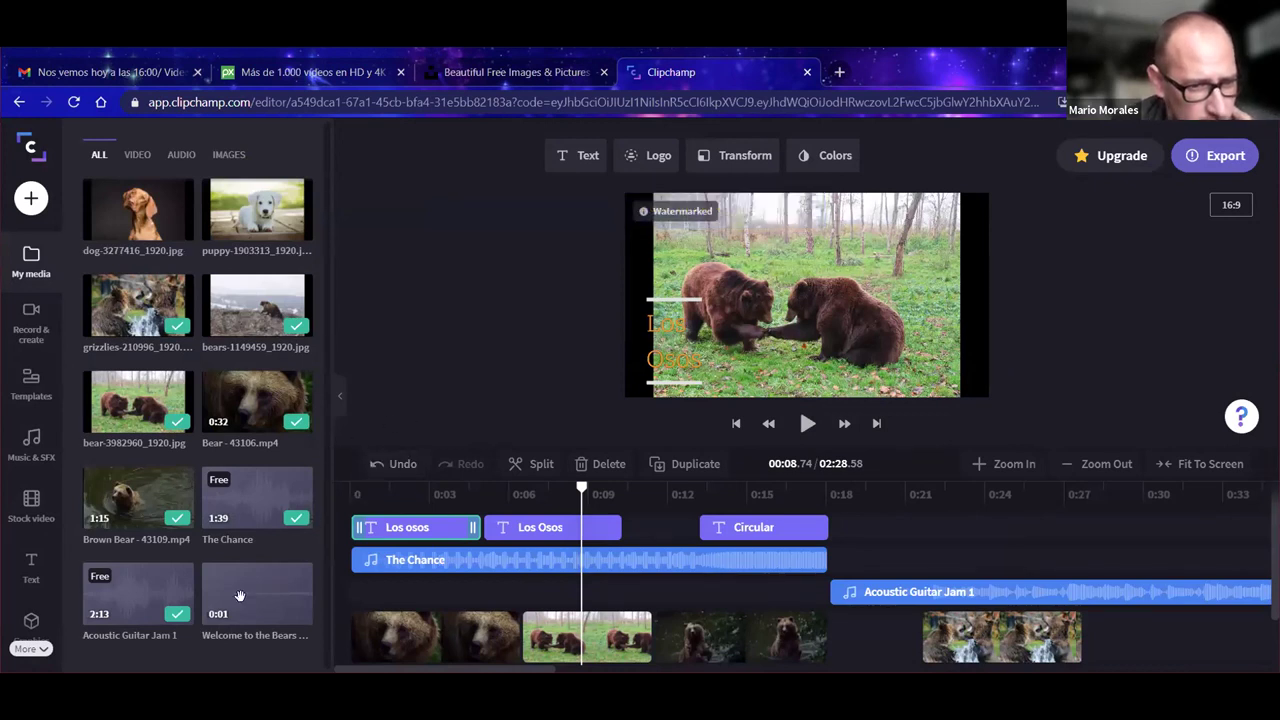
Step: Add the Welcome to the Bears Presentation narration at the start of the timeline, moving The Chance audio to about 0:21
{"action": "left_click", "coordinate": [296, 614]}
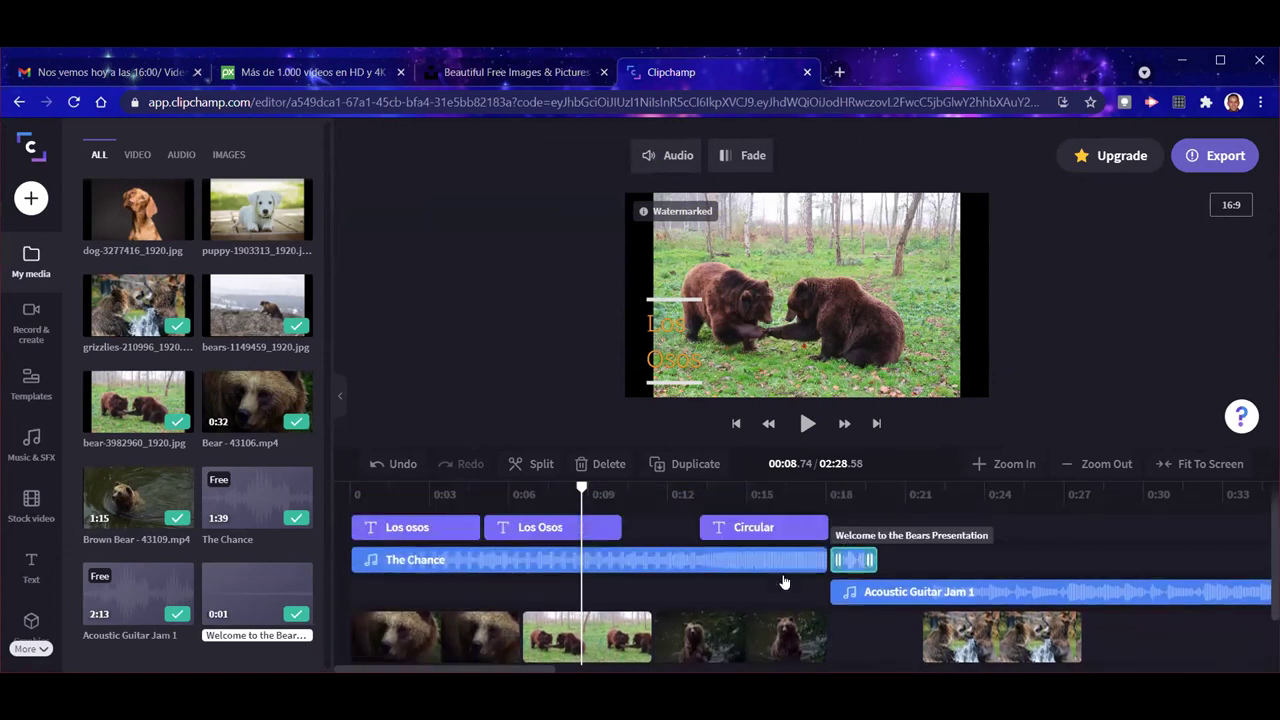
{"action": "left_click_drag", "start_coordinate": [852, 562], "coordinate": [885, 566]}
{"action": "left_click_drag", "start_coordinate": [754, 562], "coordinate": [1165, 572]}
{"action": "left_click_drag", "start_coordinate": [690, 573], "coordinate": [373, 562]}
Step: Shift the Los Osos lower title to start at about 0:07 and the Los osos intro title to about 0:02
{"action": "left_click", "coordinate": [560, 530]}
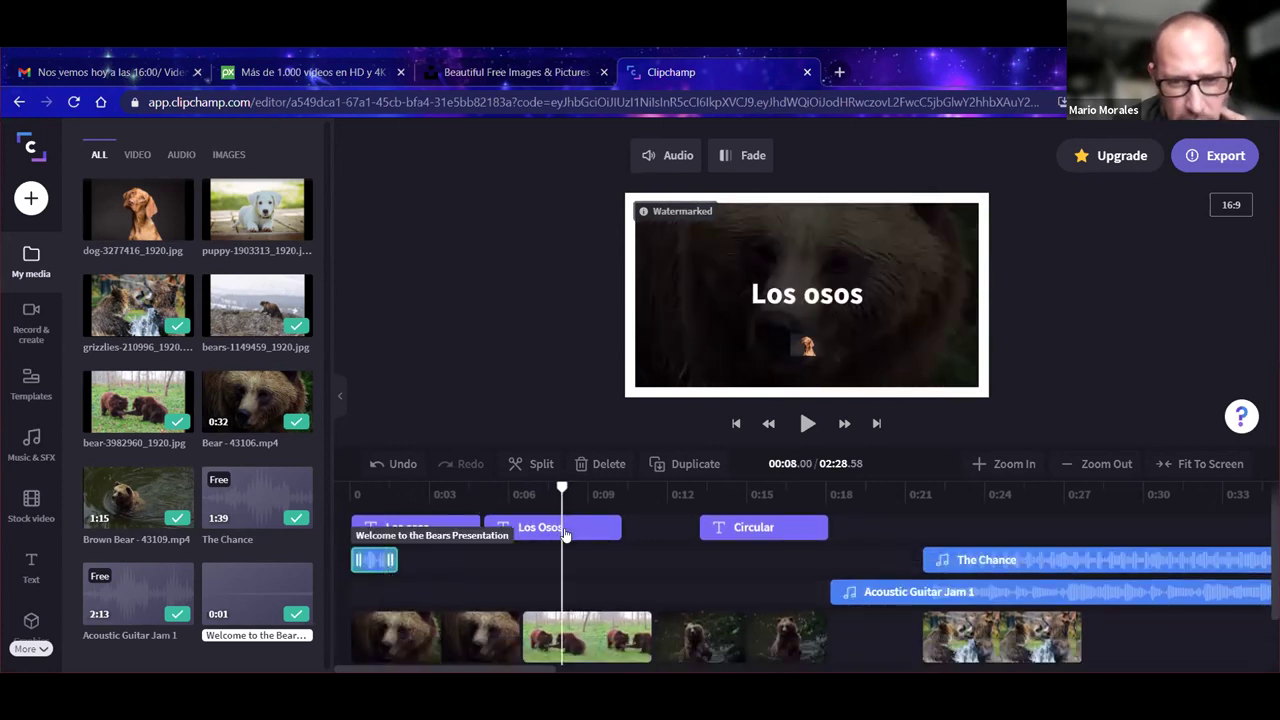
{"action": "left_click_drag", "start_coordinate": [443, 540], "coordinate": [457, 545]}
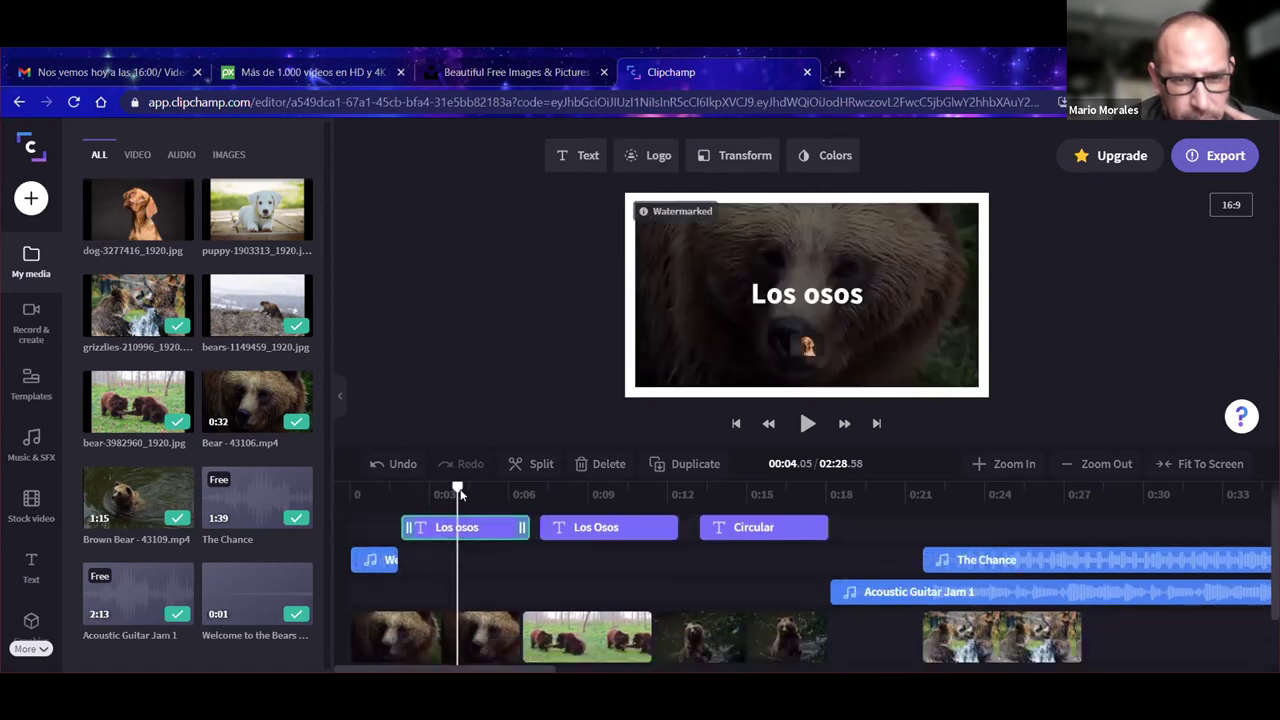
{"action": "left_click_drag", "start_coordinate": [406, 493], "coordinate": [350, 495]}
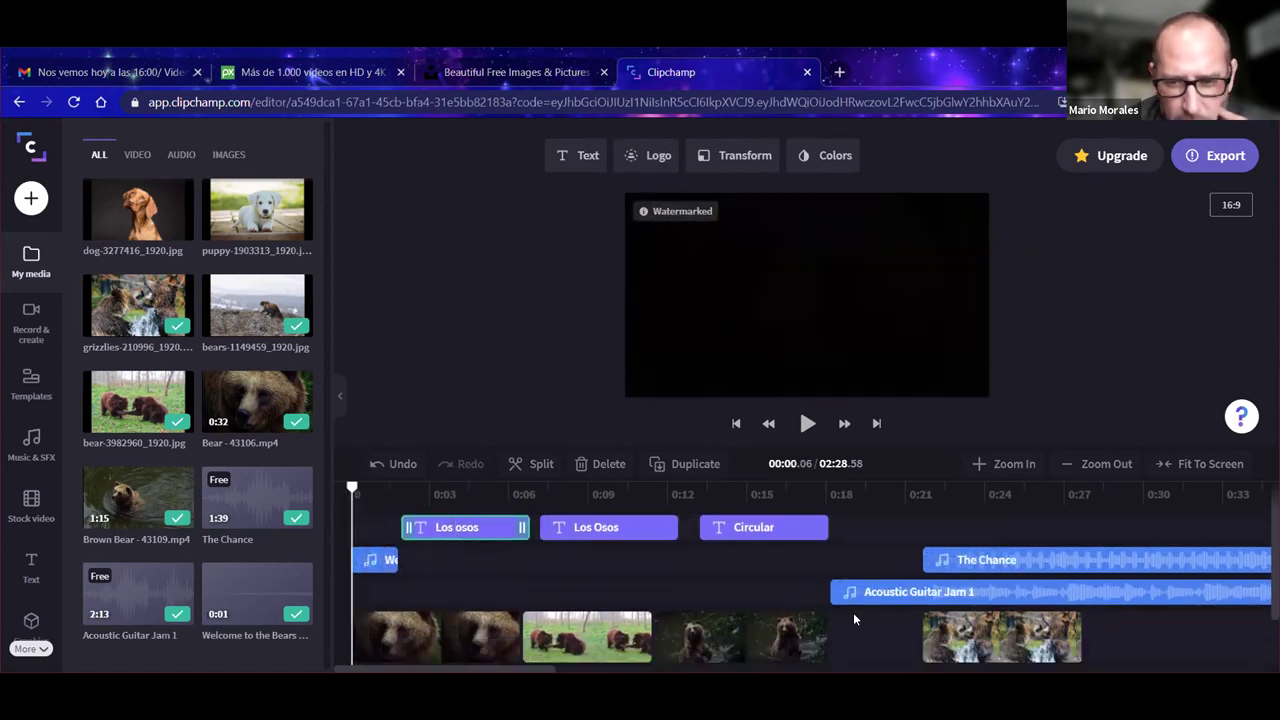
Step: Move the Acoustic Guitar Jam 1 audio to the start of the timeline and set its track volume to 29%
{"action": "left_click_drag", "start_coordinate": [876, 601], "coordinate": [388, 610]}
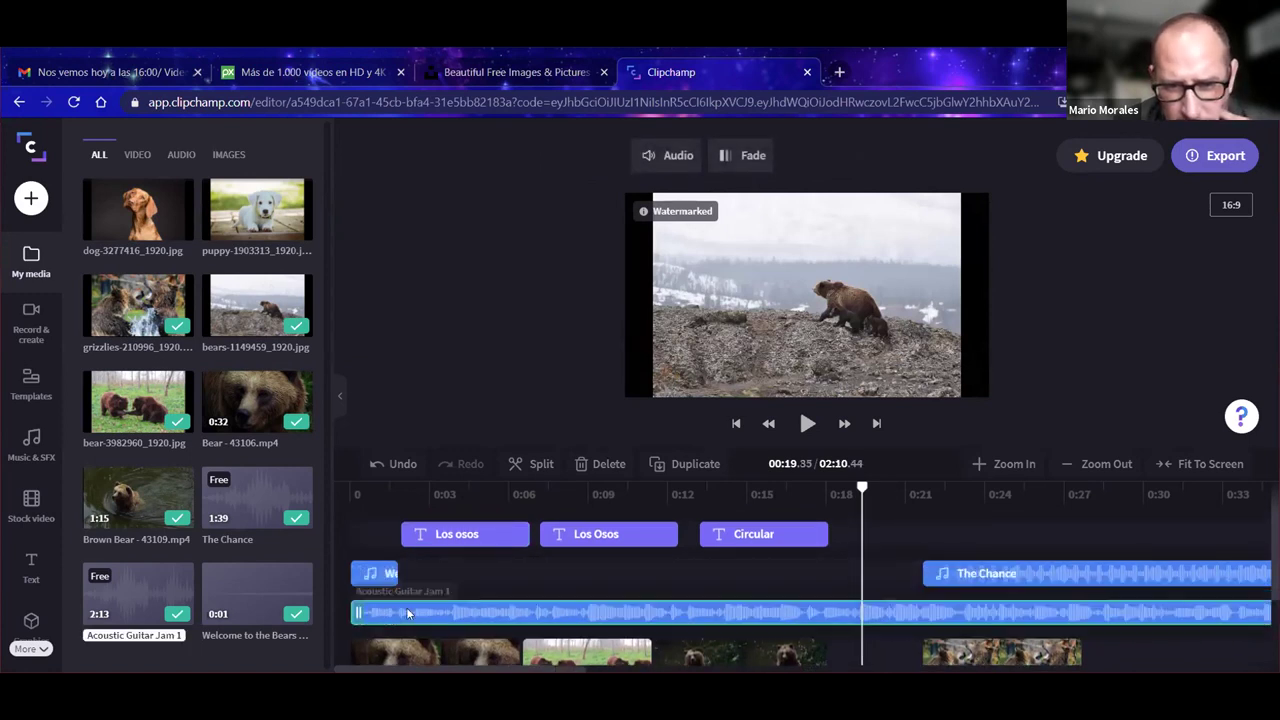
{"action": "left_click", "coordinate": [686, 160]}
{"action": "left_click_drag", "start_coordinate": [663, 232], "coordinate": [584, 247]}
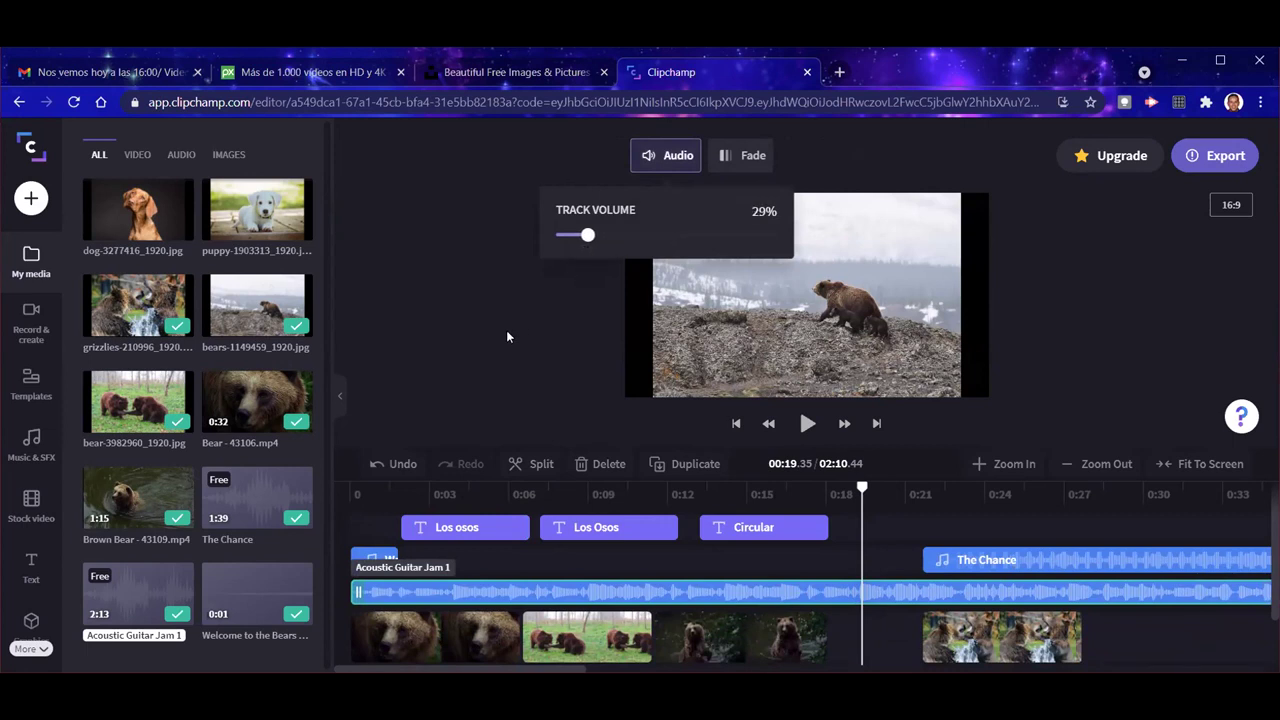
Step: Preview the video from the start to about 0:06 to hear the narration over the music
{"action": "left_click", "coordinate": [657, 422]}
{"action": "left_click", "coordinate": [420, 494]}
{"action": "left_click_drag", "start_coordinate": [414, 531], "coordinate": [327, 522]}
{"action": "left_click", "coordinate": [807, 423]}
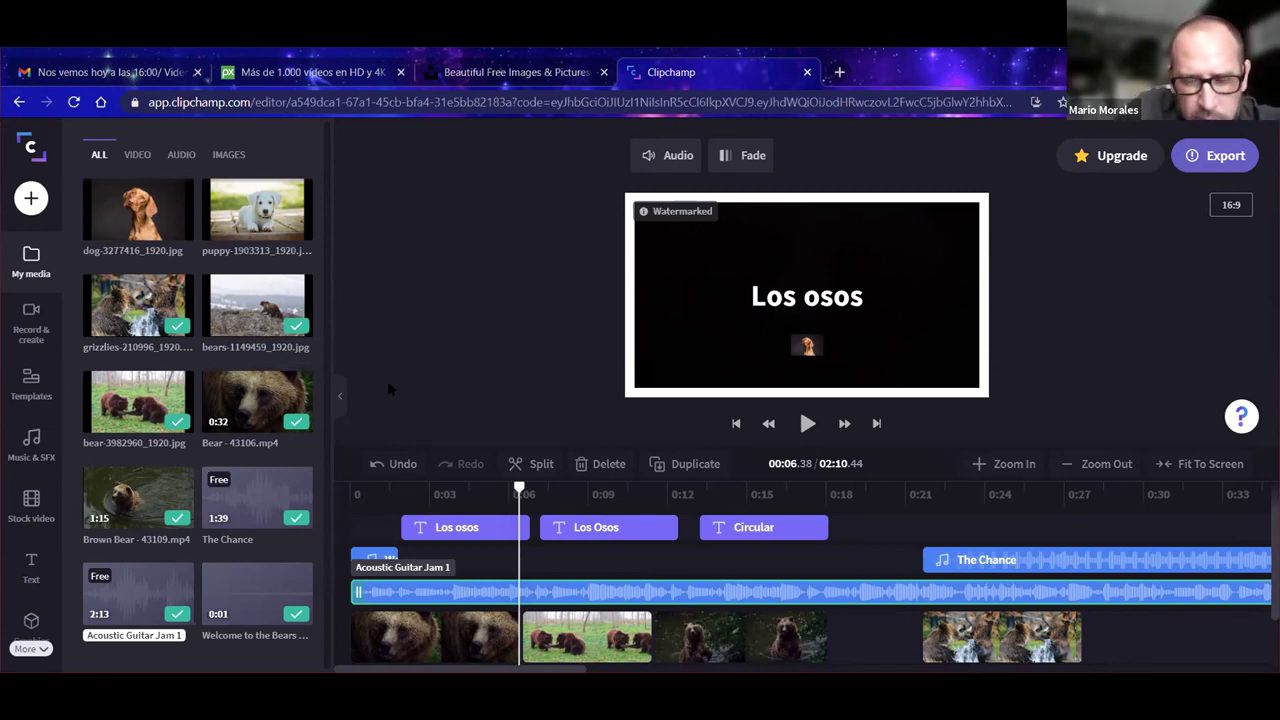
Step: Delete the Circular title, the second Los Osos title and The Chance audio from the timeline
{"action": "left_click", "coordinate": [768, 533]}
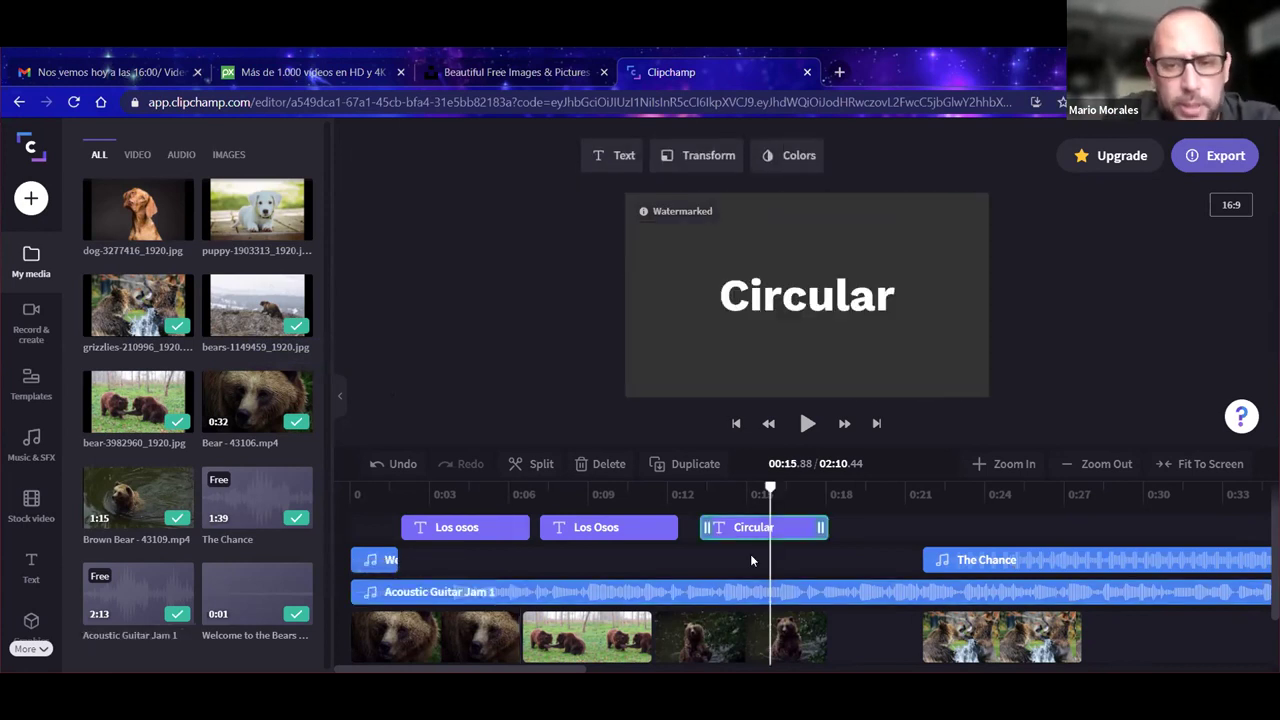
{"action": "key", "text": "Delete"}
{"action": "left_click", "coordinate": [600, 540]}
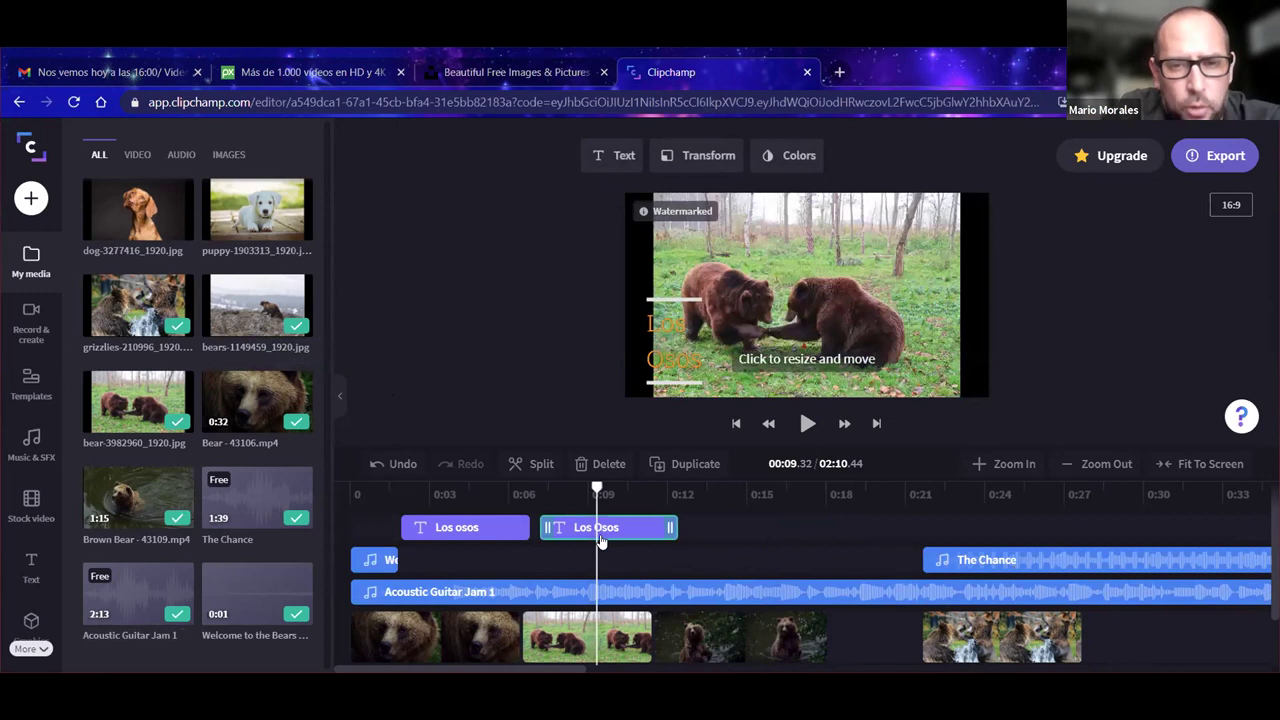
{"action": "key", "text": "Delete"}
{"action": "left_click_drag", "start_coordinate": [950, 561], "coordinate": [635, 563]}
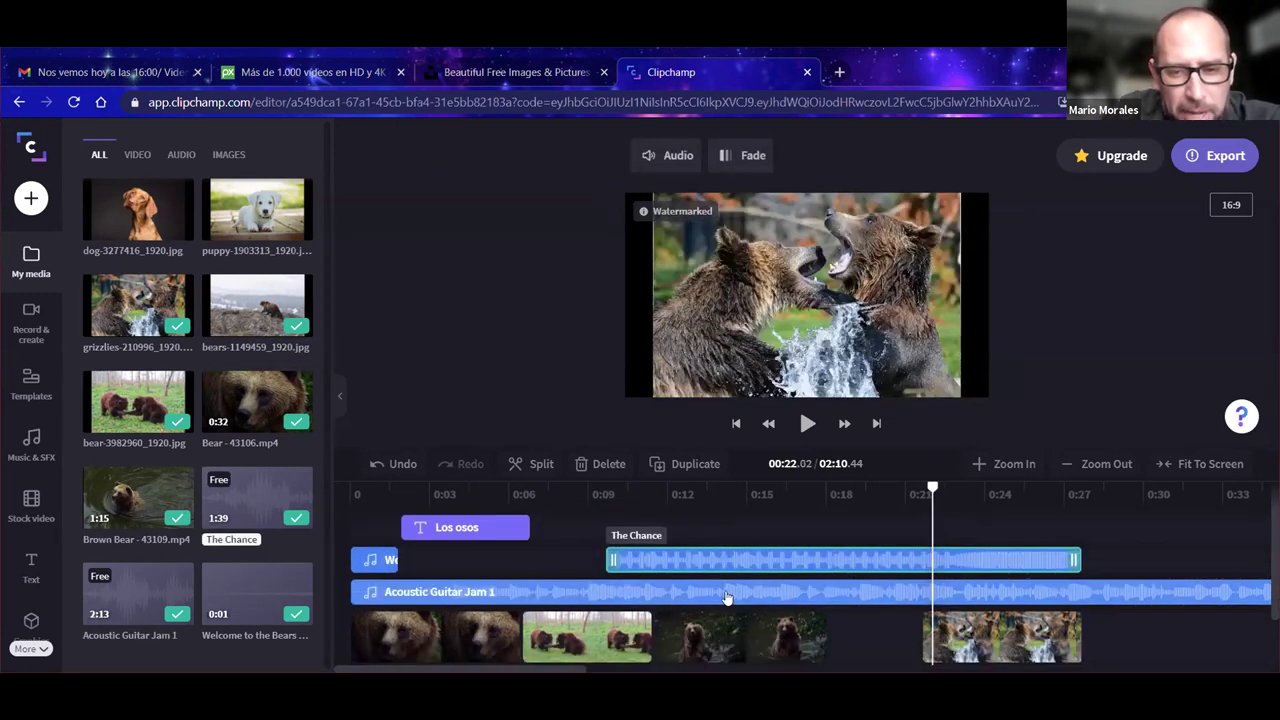
{"action": "key", "text": "Delete"}
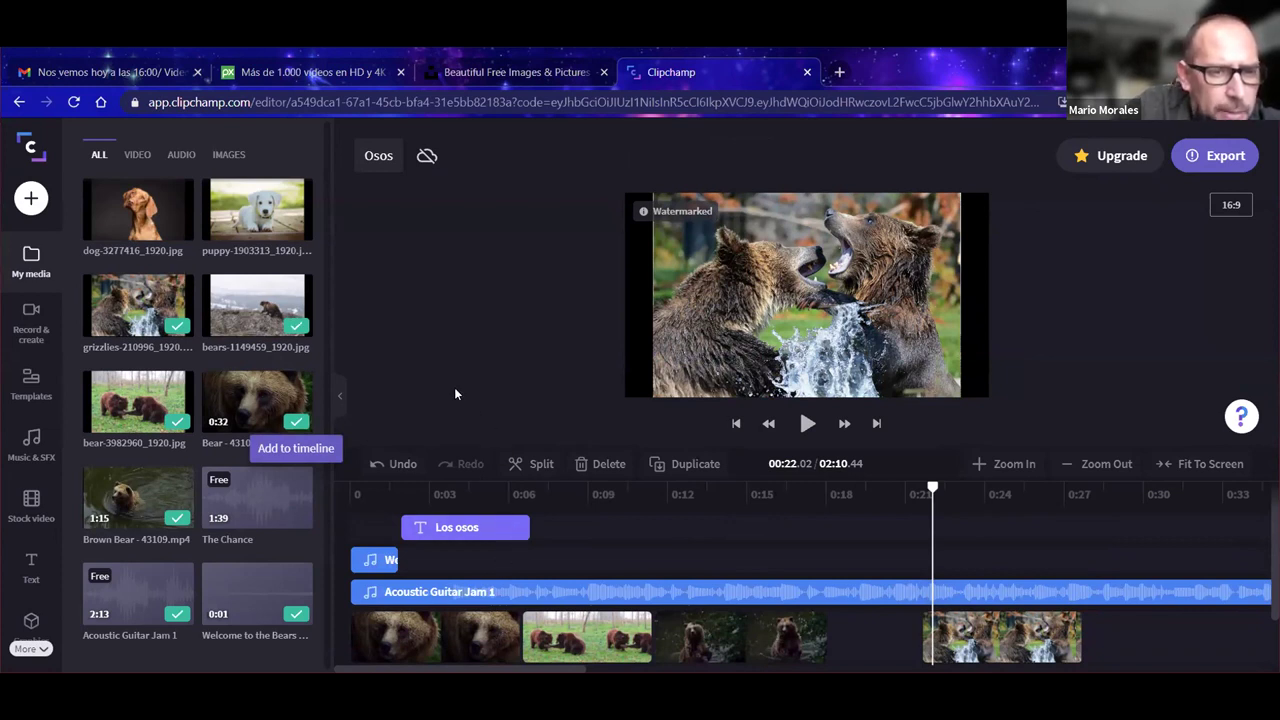
Step: Look through the template library and filter all templates to show only the Free ones
{"action": "left_click", "coordinate": [403, 636]}
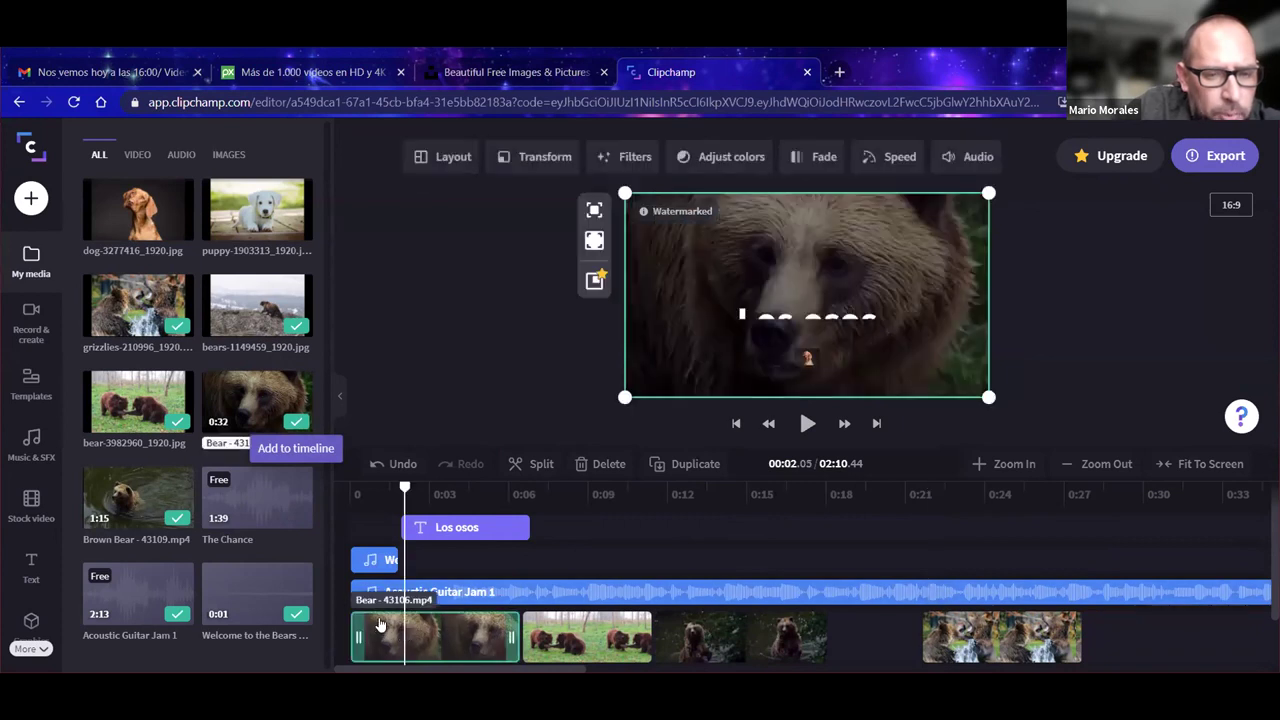
{"action": "scroll", "coordinate": [385, 615], "scroll_direction": "down", "scroll_amount": 2}
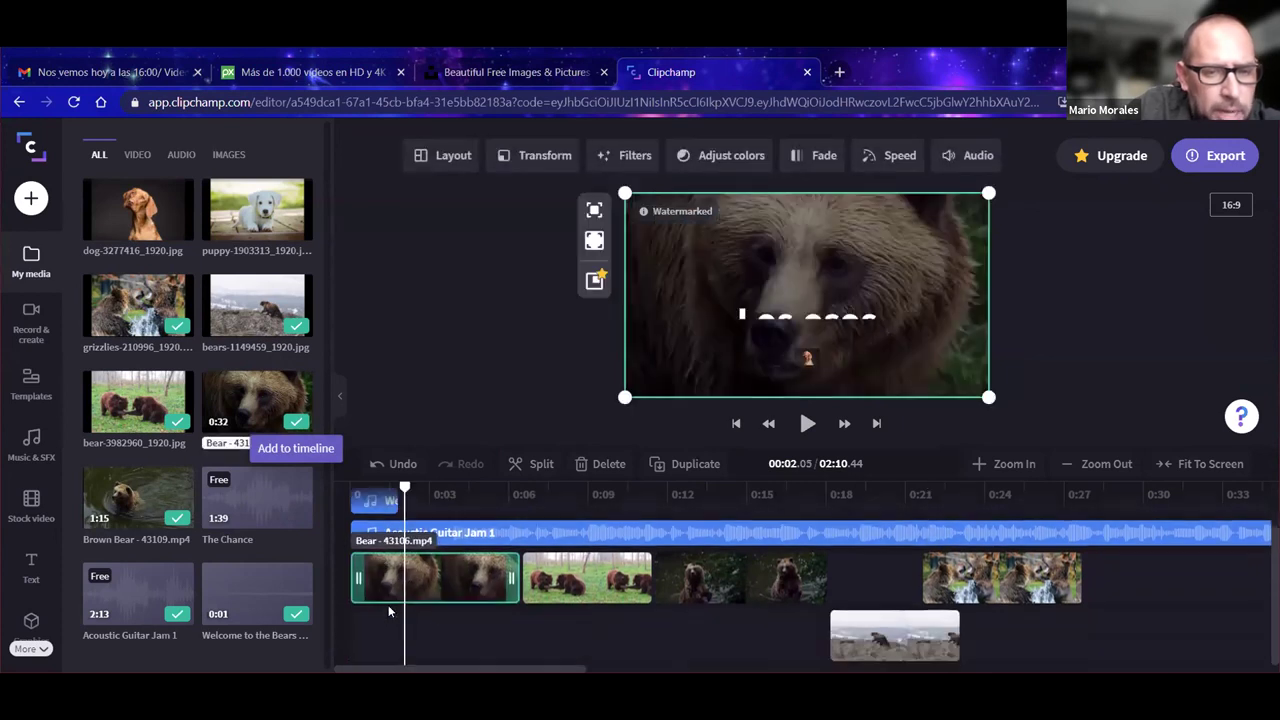
{"action": "left_click", "coordinate": [31, 382]}
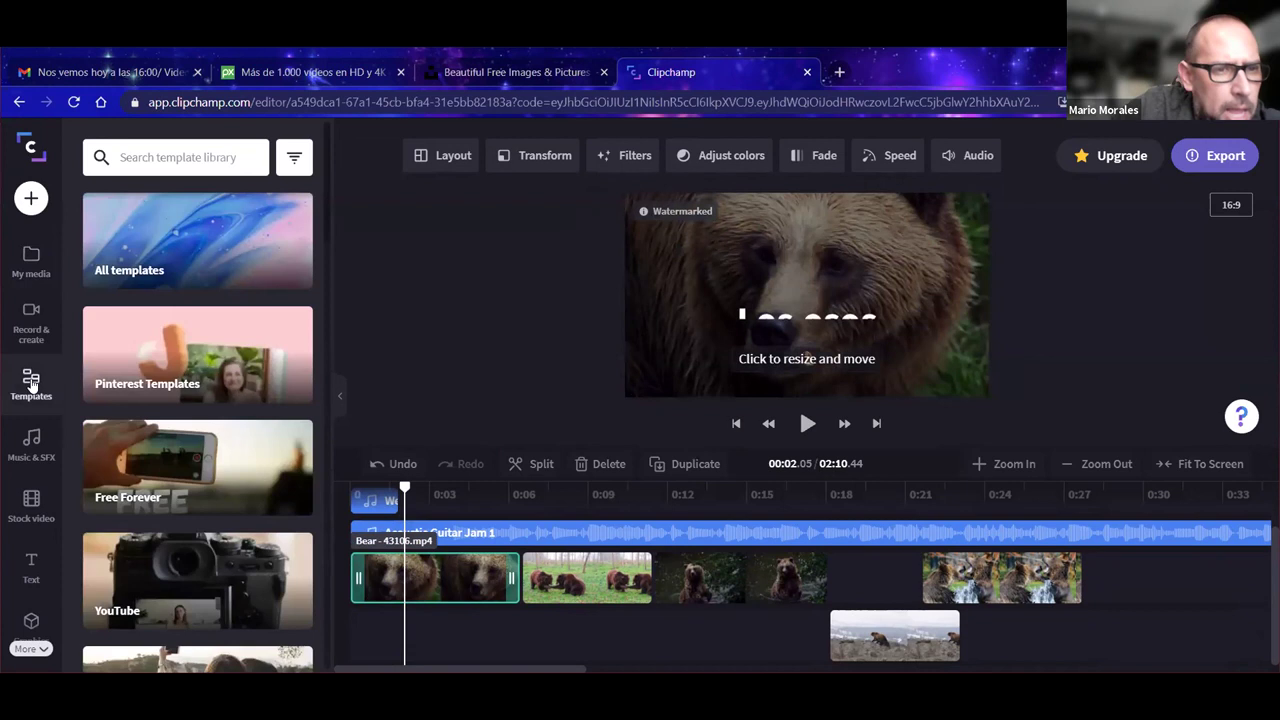
{"action": "left_click", "coordinate": [186, 266]}
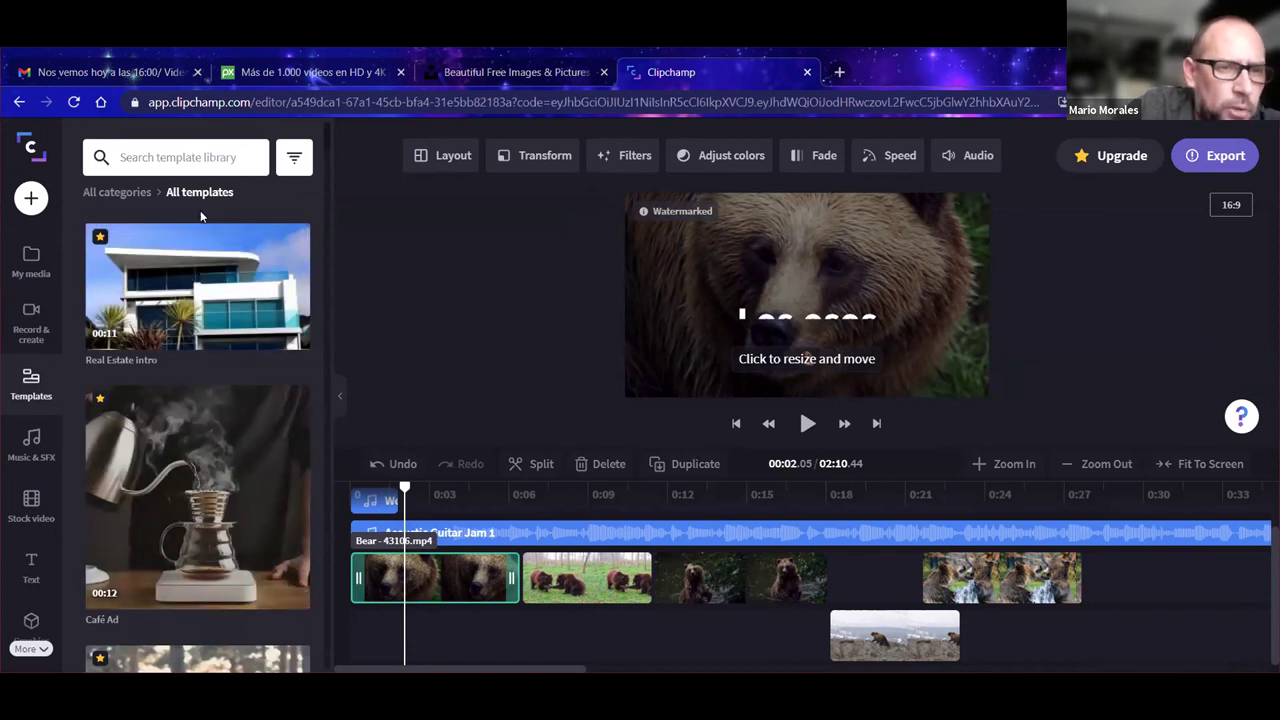
{"action": "left_click", "coordinate": [117, 195]}
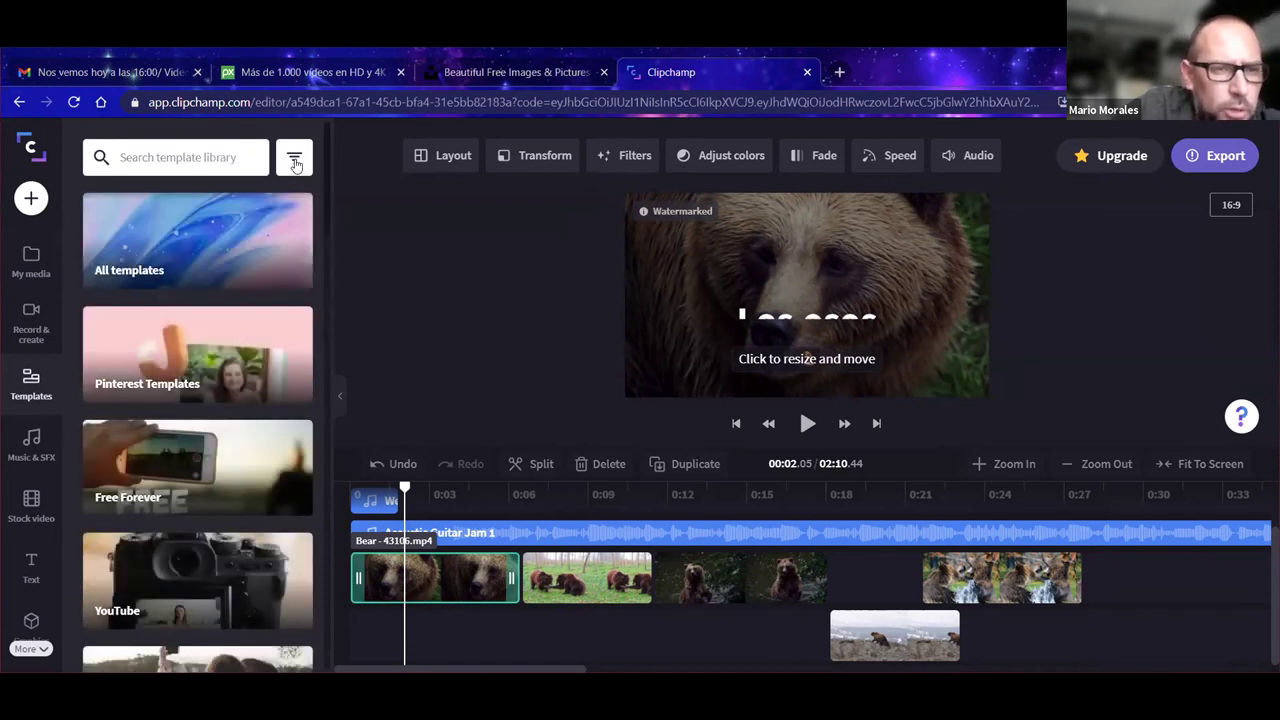
{"action": "left_click", "coordinate": [295, 162]}
{"action": "left_click", "coordinate": [112, 229]}
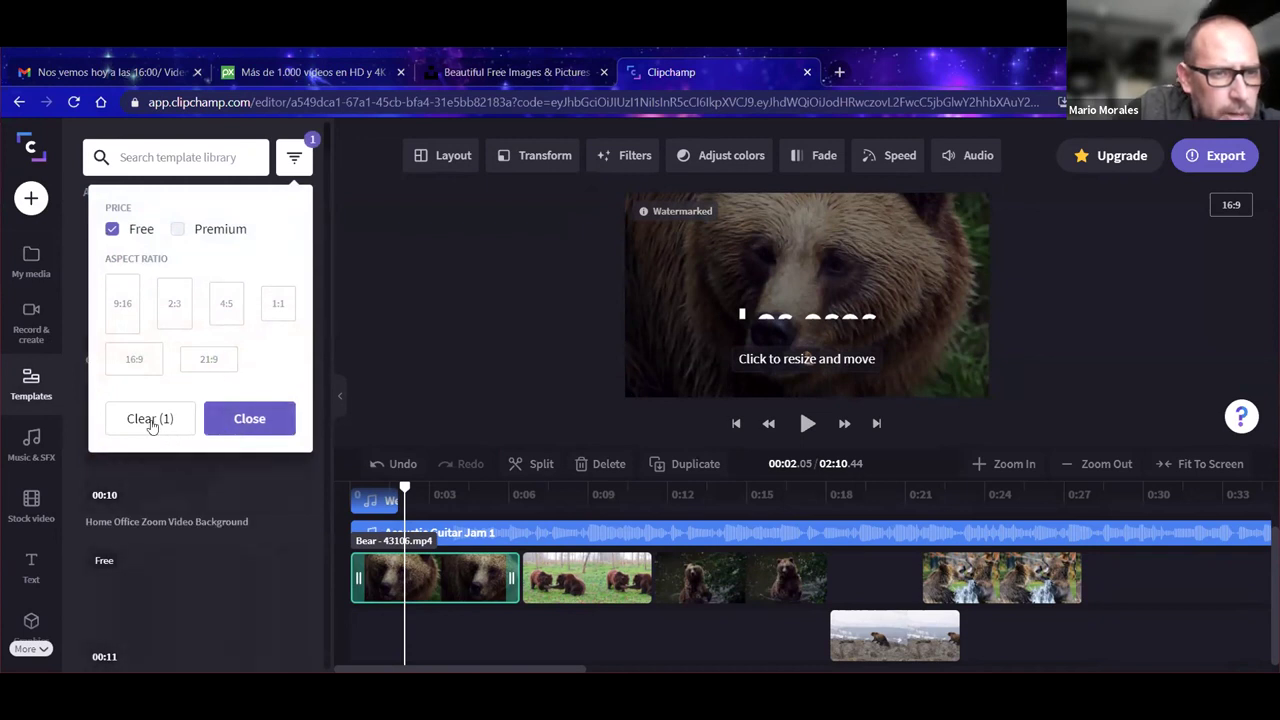
{"action": "left_click", "coordinate": [185, 420]}
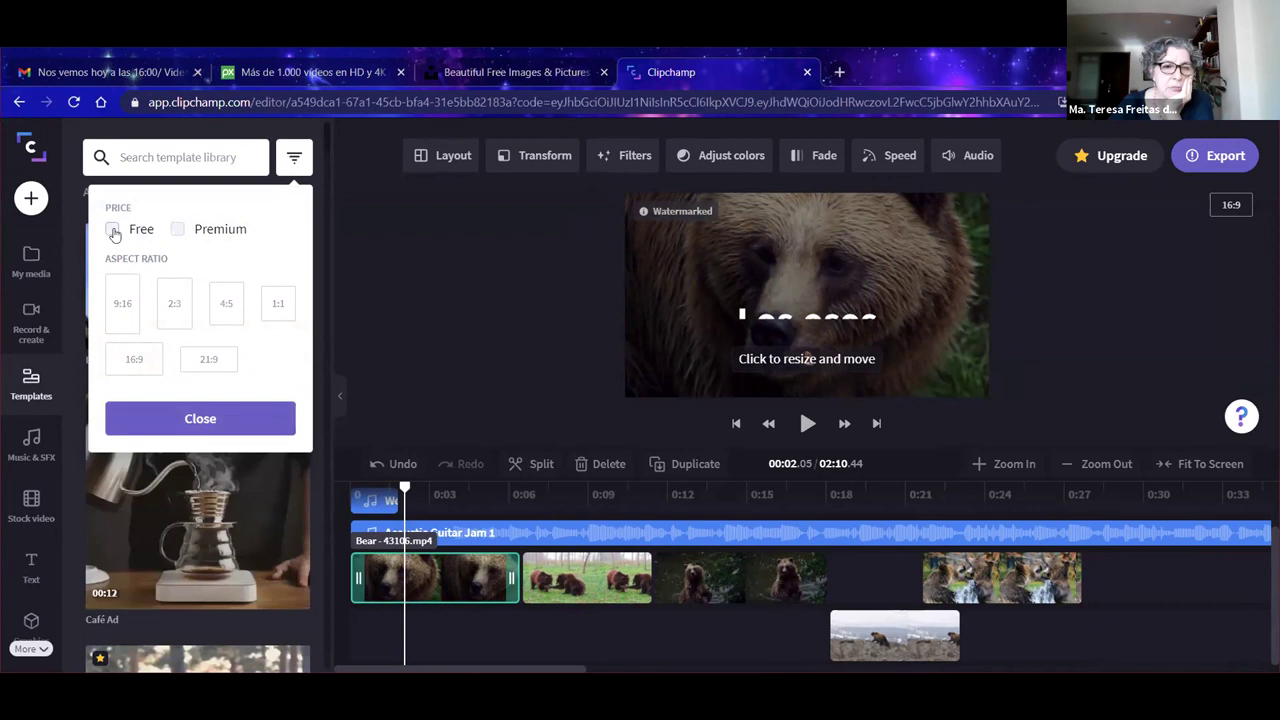
{"action": "left_click", "coordinate": [113, 230]}
{"action": "left_click", "coordinate": [246, 420]}
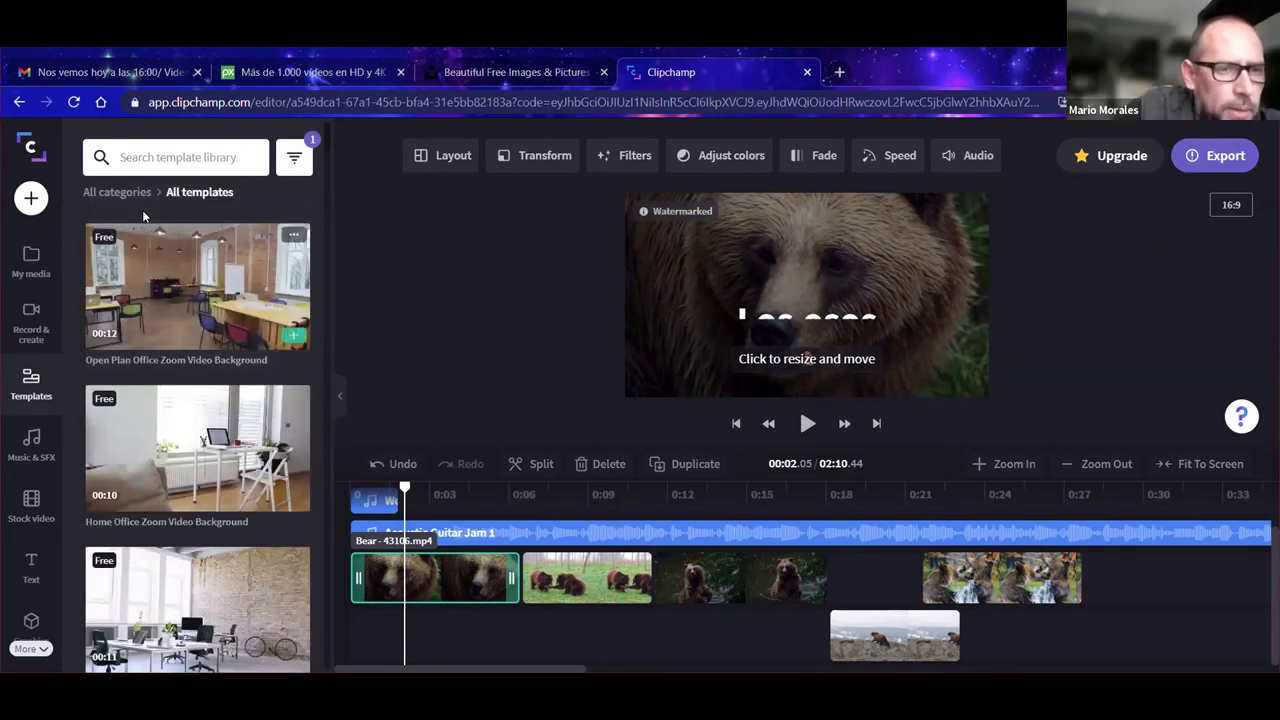
Step: Browse the Free Forever template category and preview some of its templates, such as International Creativity Month and 2020 Wrapped Up
{"action": "left_click", "coordinate": [117, 193]}
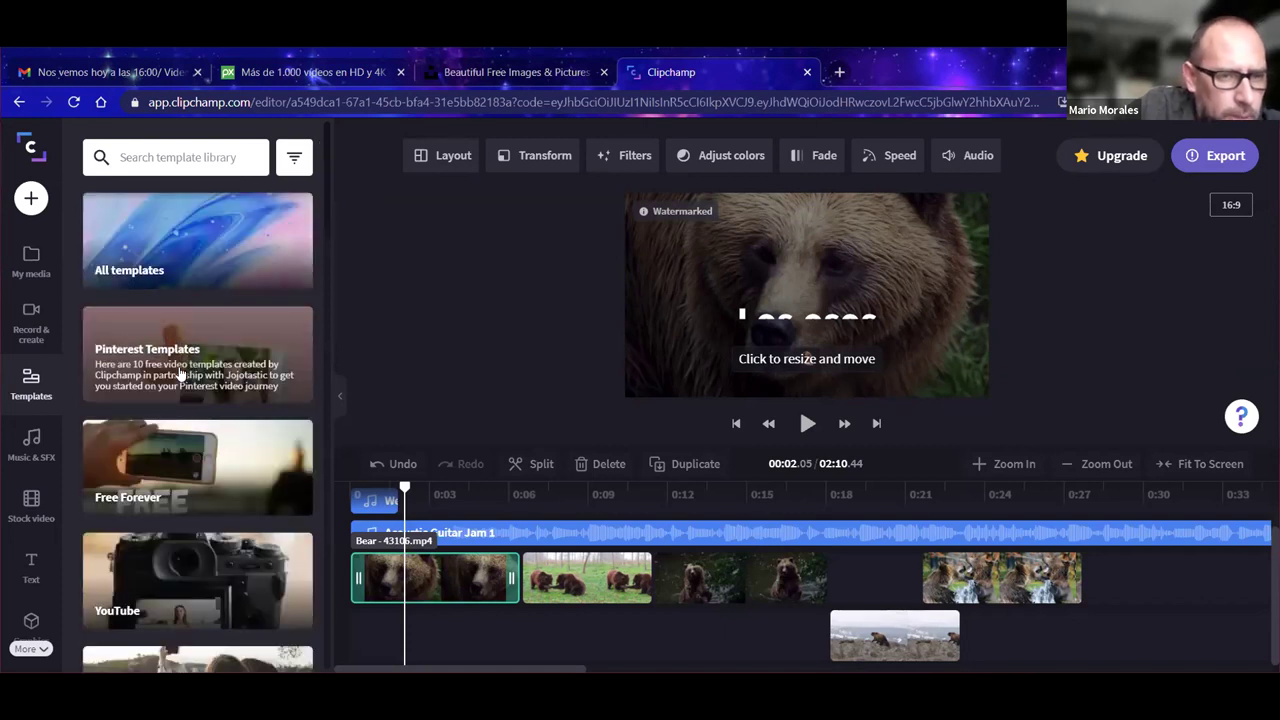
{"action": "scroll", "coordinate": [182, 380], "scroll_direction": "down", "scroll_amount": 2}
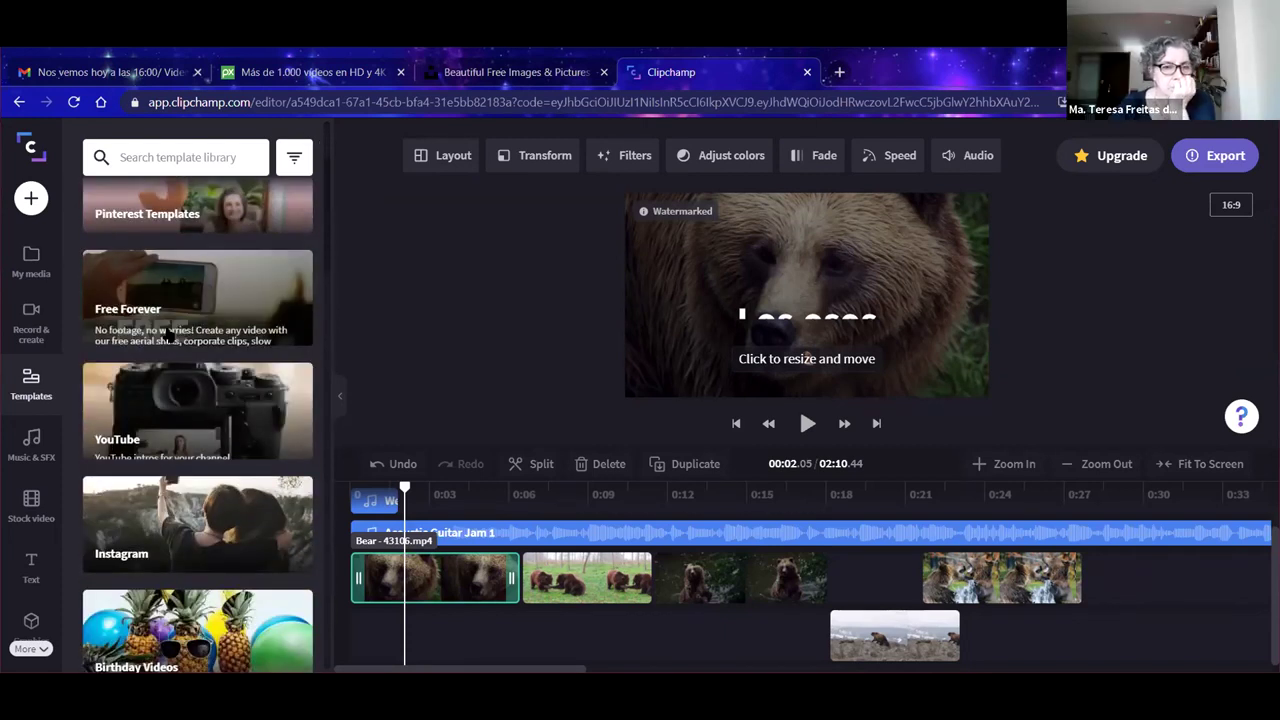
{"action": "left_click", "coordinate": [171, 295]}
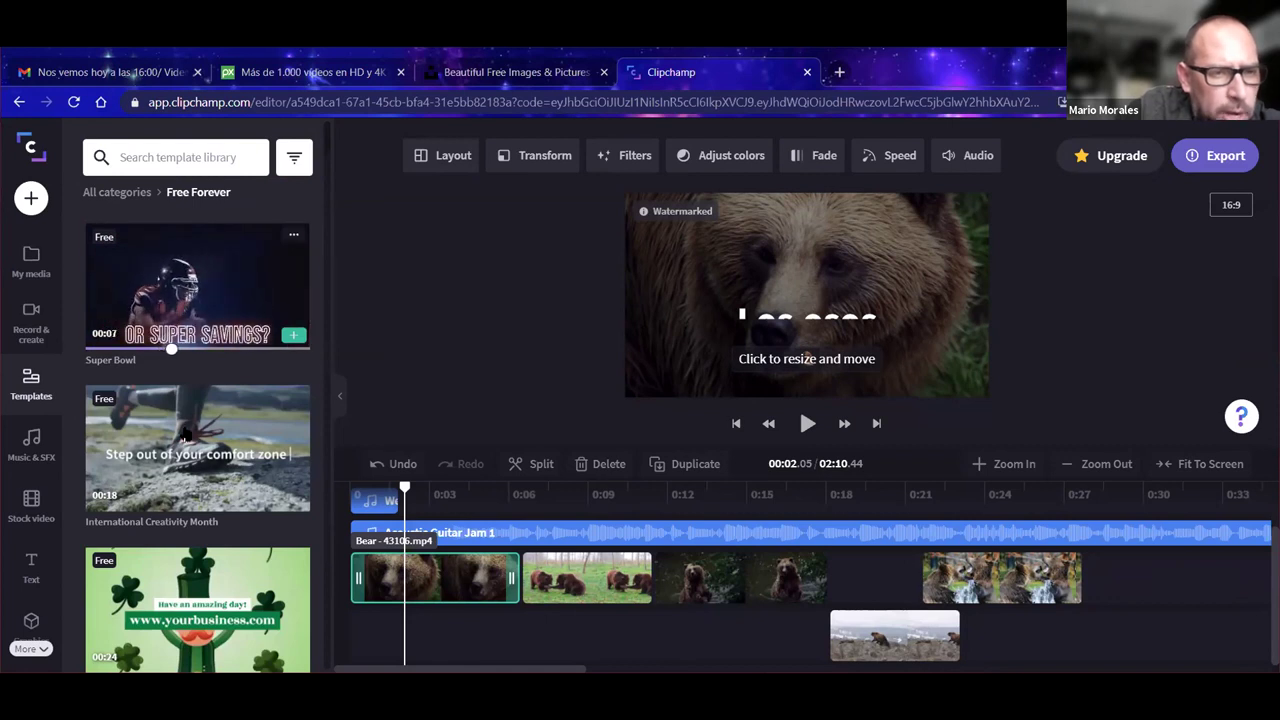
{"action": "mouse_move", "coordinate": [183, 438]}
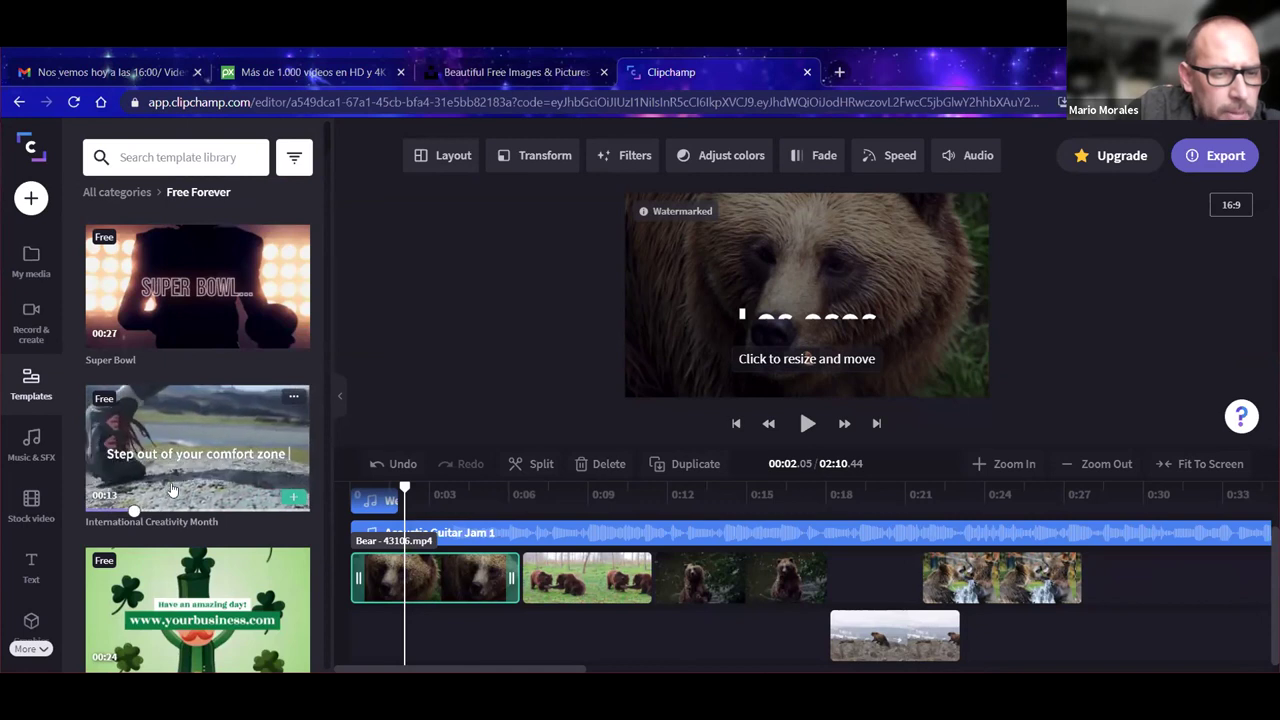
{"action": "scroll", "coordinate": [194, 456], "scroll_direction": "down", "scroll_amount": 6}
{"action": "scroll", "coordinate": [198, 464], "scroll_direction": "down", "scroll_amount": 5}
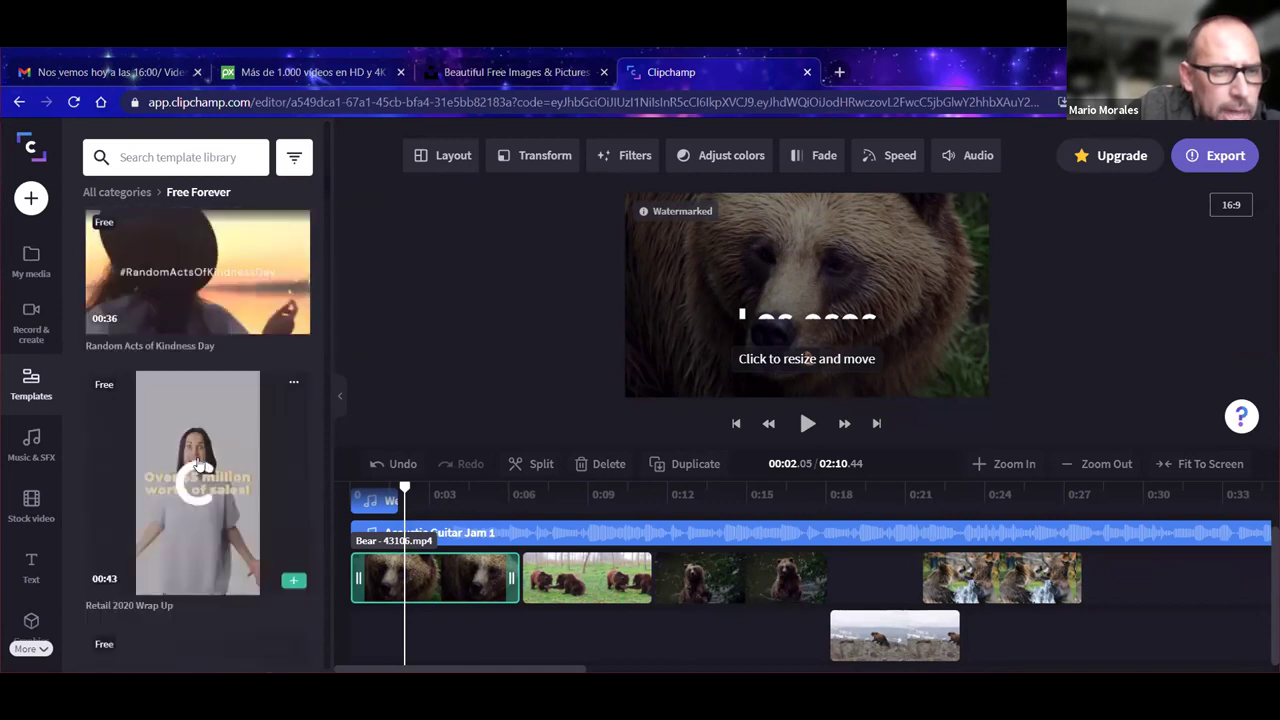
{"action": "scroll", "coordinate": [199, 464], "scroll_direction": "down", "scroll_amount": 1}
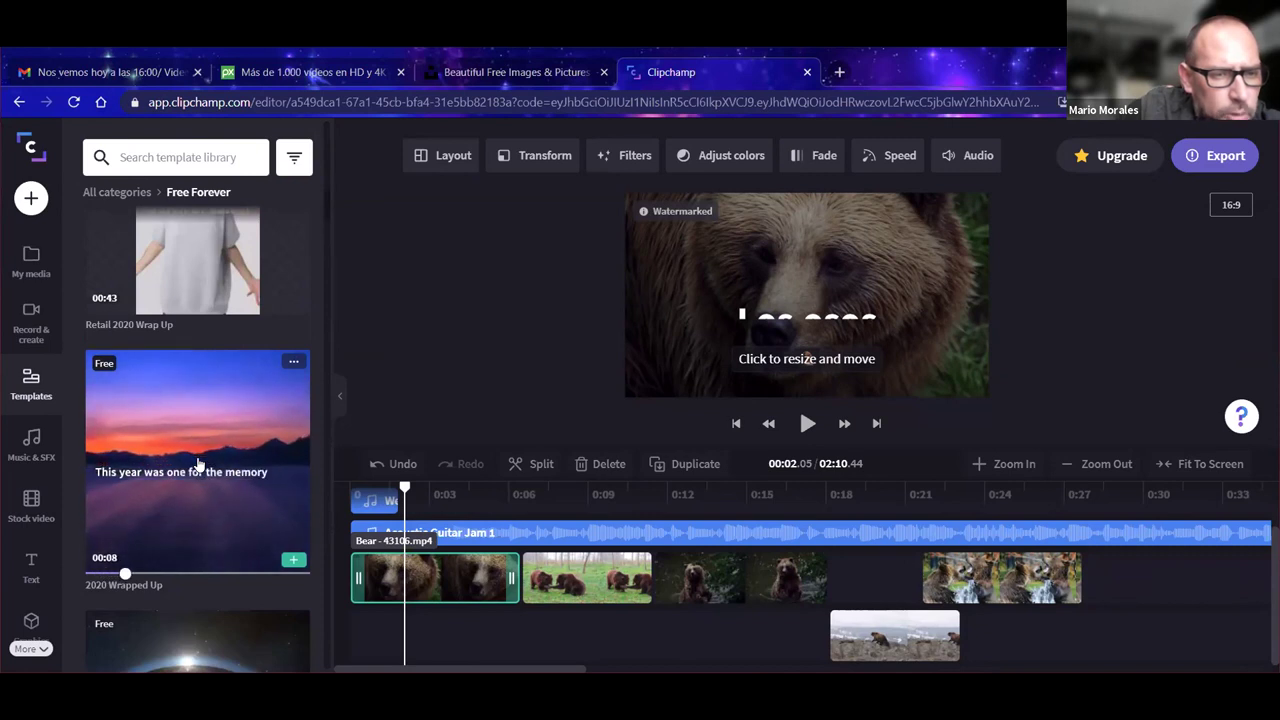
{"action": "scroll", "coordinate": [199, 464], "scroll_direction": "down", "scroll_amount": 7}
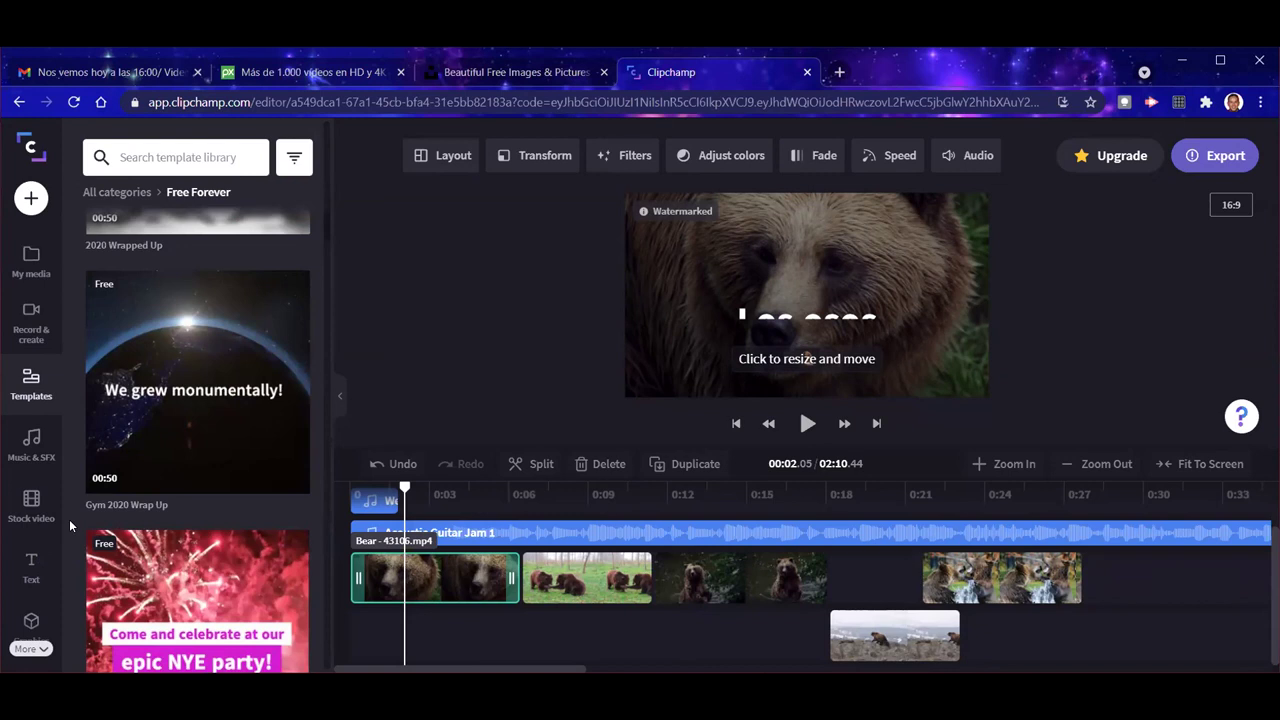
{"action": "mouse_move", "coordinate": [152, 400]}
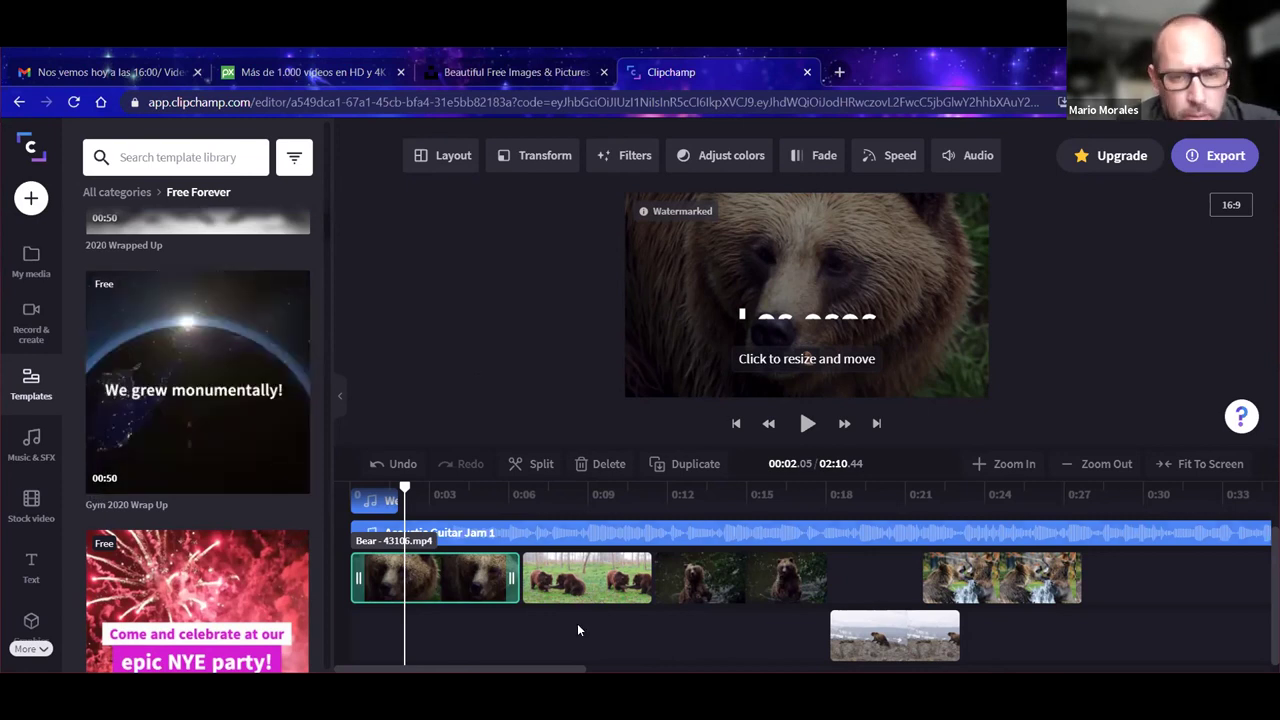
Step: Delete the Acoustic Guitar Jam 1 music track from the timeline
{"action": "left_click", "coordinate": [520, 532]}
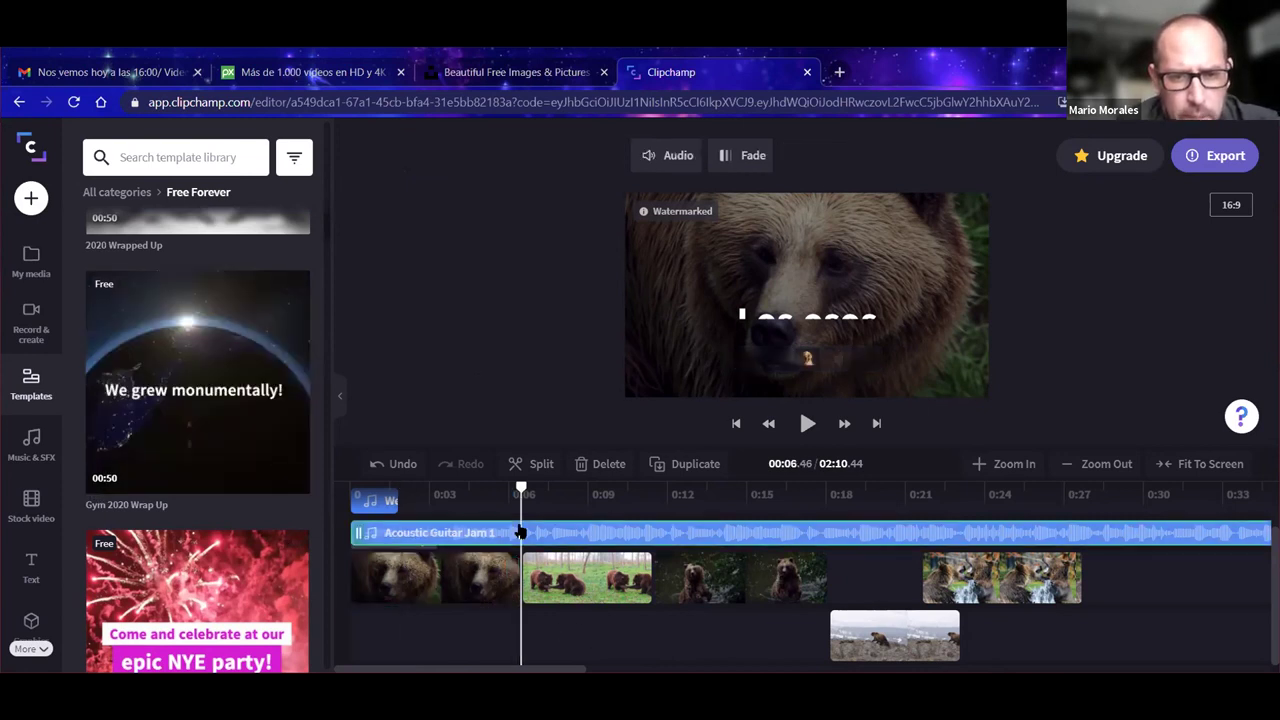
{"action": "key", "text": "Delete"}
Step: Delete the three bear photos from the timeline: the two bears on grass, the grizzlies and the lone bear
{"action": "left_click", "coordinate": [557, 575]}
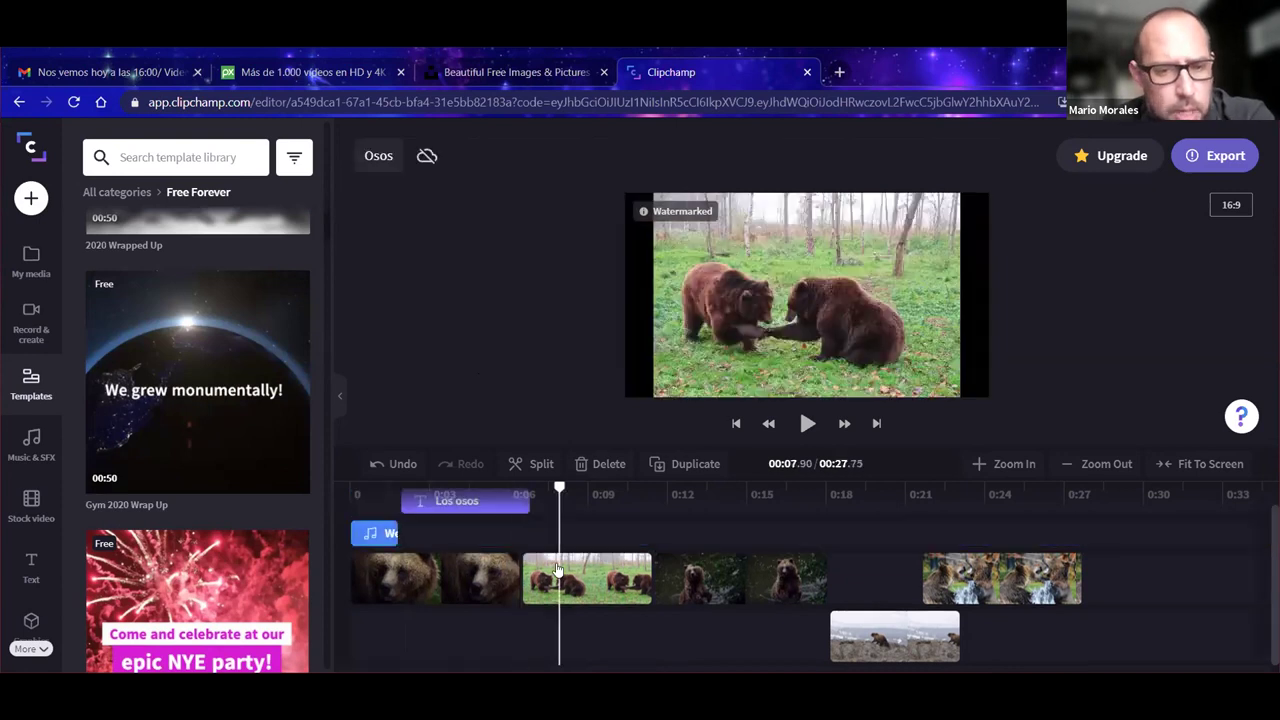
{"action": "key", "text": "Delete"}
{"action": "left_click", "coordinate": [737, 575]}
{"action": "left_click", "coordinate": [828, 578]}
{"action": "key", "text": "Delete"}
{"action": "left_click", "coordinate": [766, 637]}
{"action": "key", "text": "Delete"}
Step: Empty the timeline by deleting the two bear videos, the Los osos title and the narration clip
{"action": "left_click", "coordinate": [628, 588]}
{"action": "left_click", "coordinate": [600, 617]}
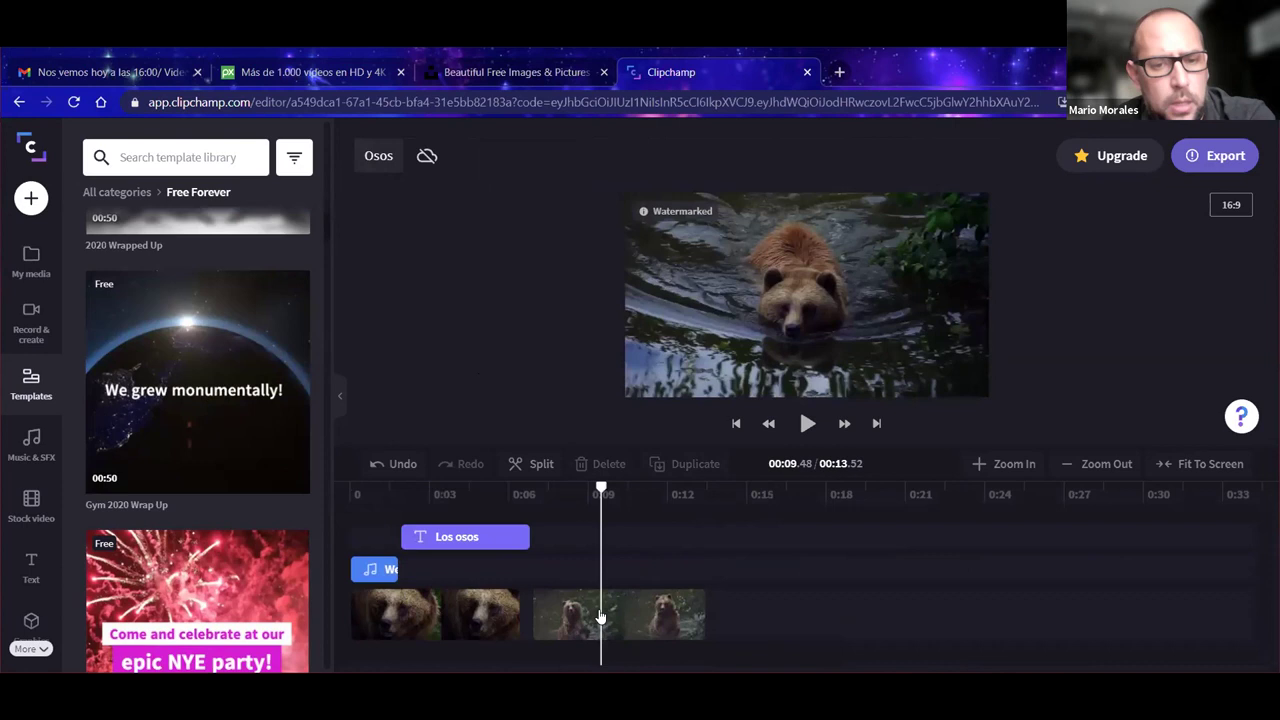
{"action": "key", "text": "Delete"}
{"action": "left_click", "coordinate": [478, 612]}
{"action": "key", "text": "Delete"}
{"action": "left_click", "coordinate": [428, 565]}
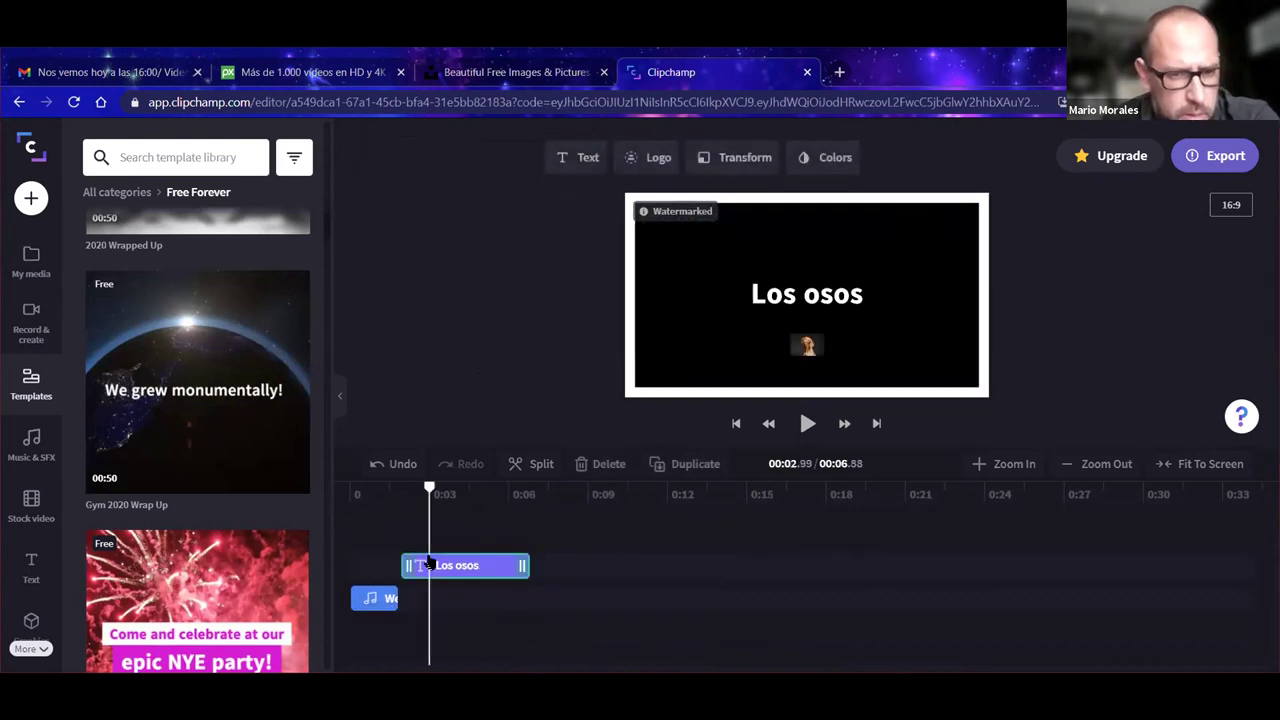
{"action": "key", "text": "Delete"}
{"action": "left_click", "coordinate": [385, 598]}
{"action": "key", "text": "Delete"}
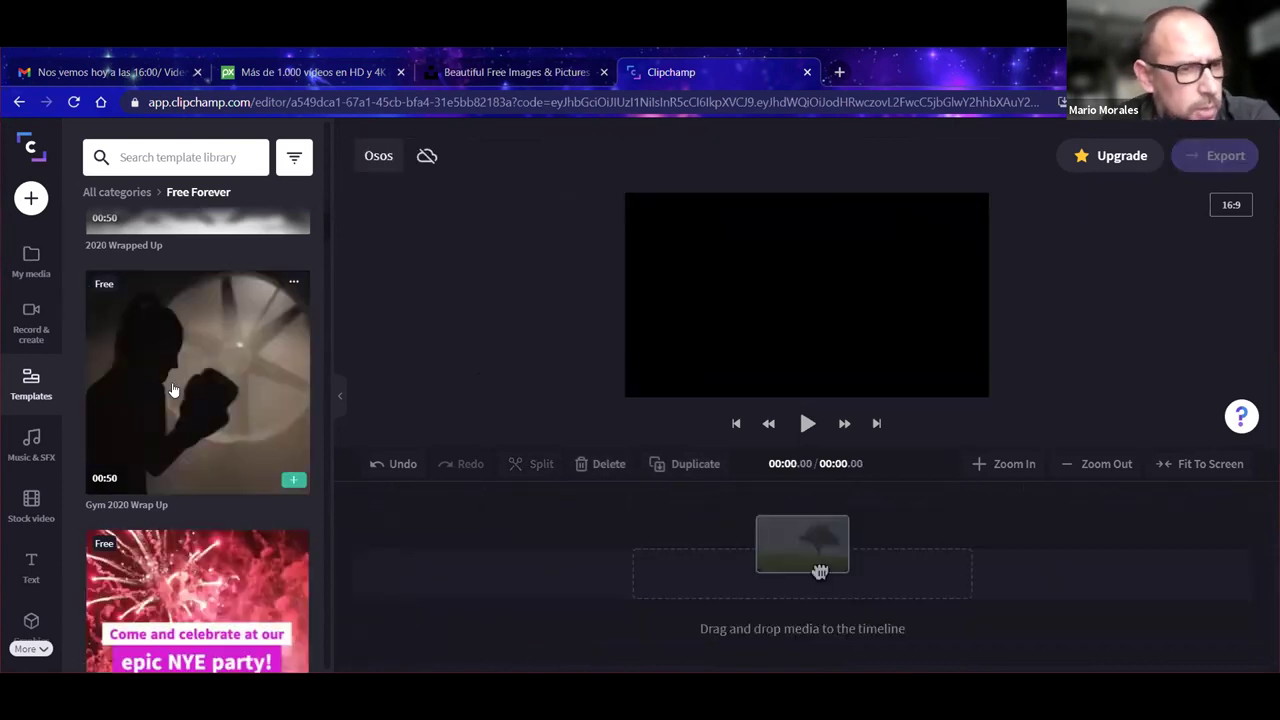
Step: Apply the free Gym 2020 Wrap Up template to the empty timeline
{"action": "left_click", "coordinate": [172, 432]}
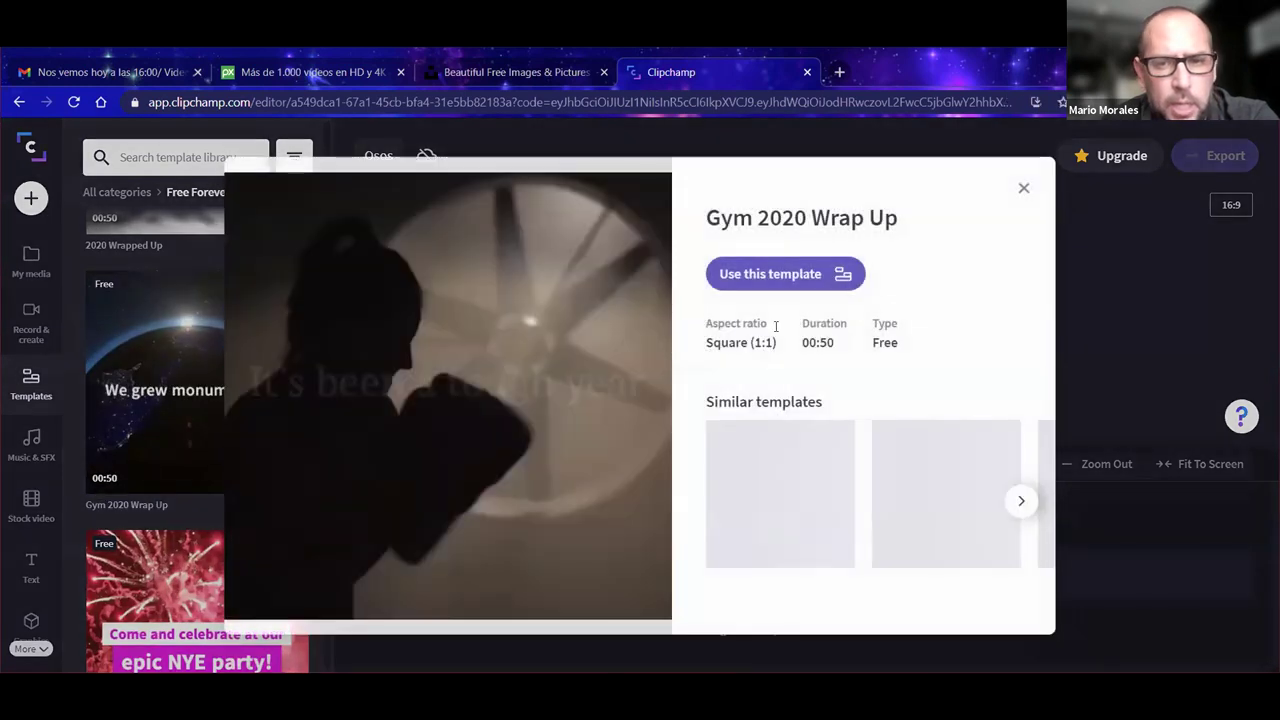
{"action": "left_click", "coordinate": [765, 273]}
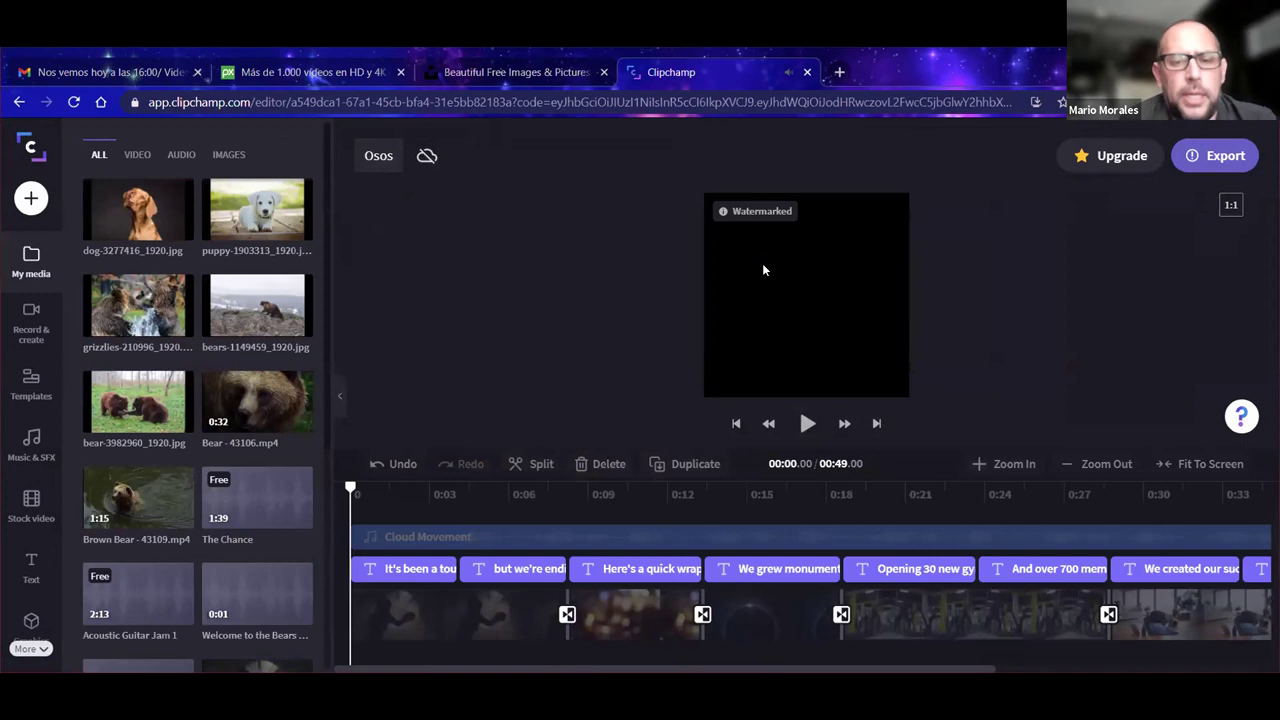
Step: Examine the template's "It's been a tough year" title text and its first clips, dismissing the Undo template hint
{"action": "left_click", "coordinate": [396, 570]}
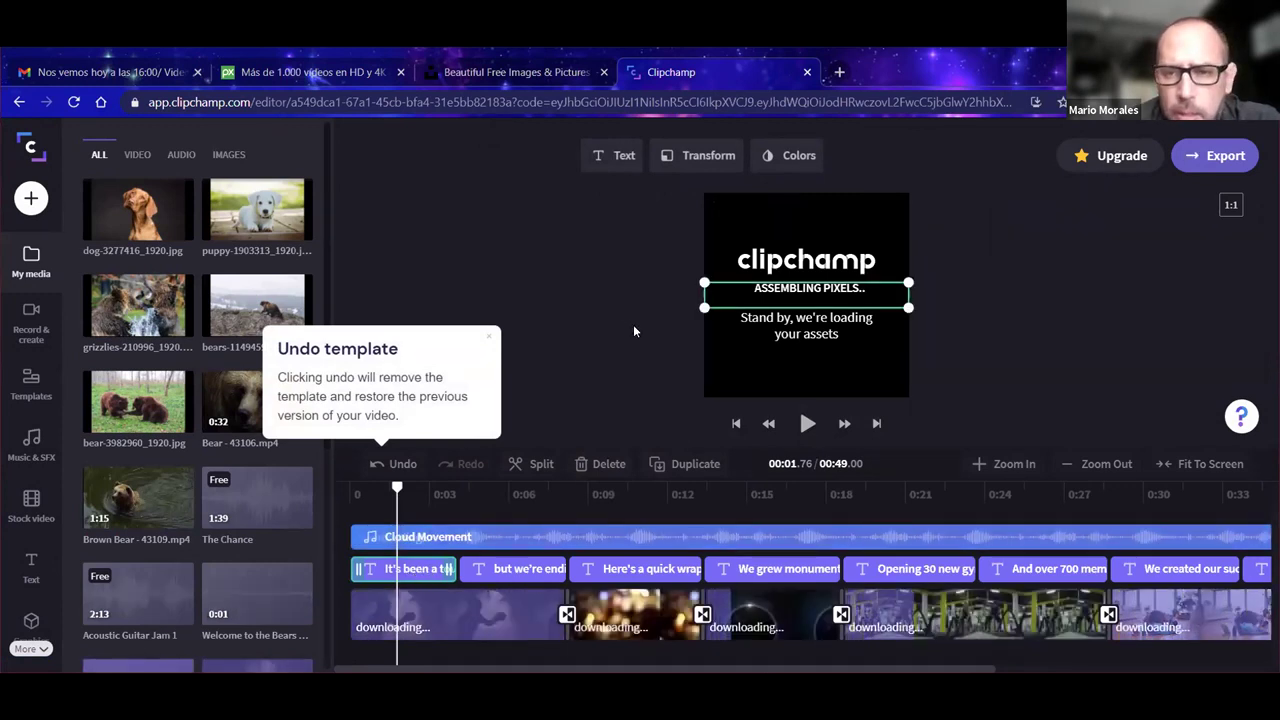
{"action": "left_click", "coordinate": [613, 156]}
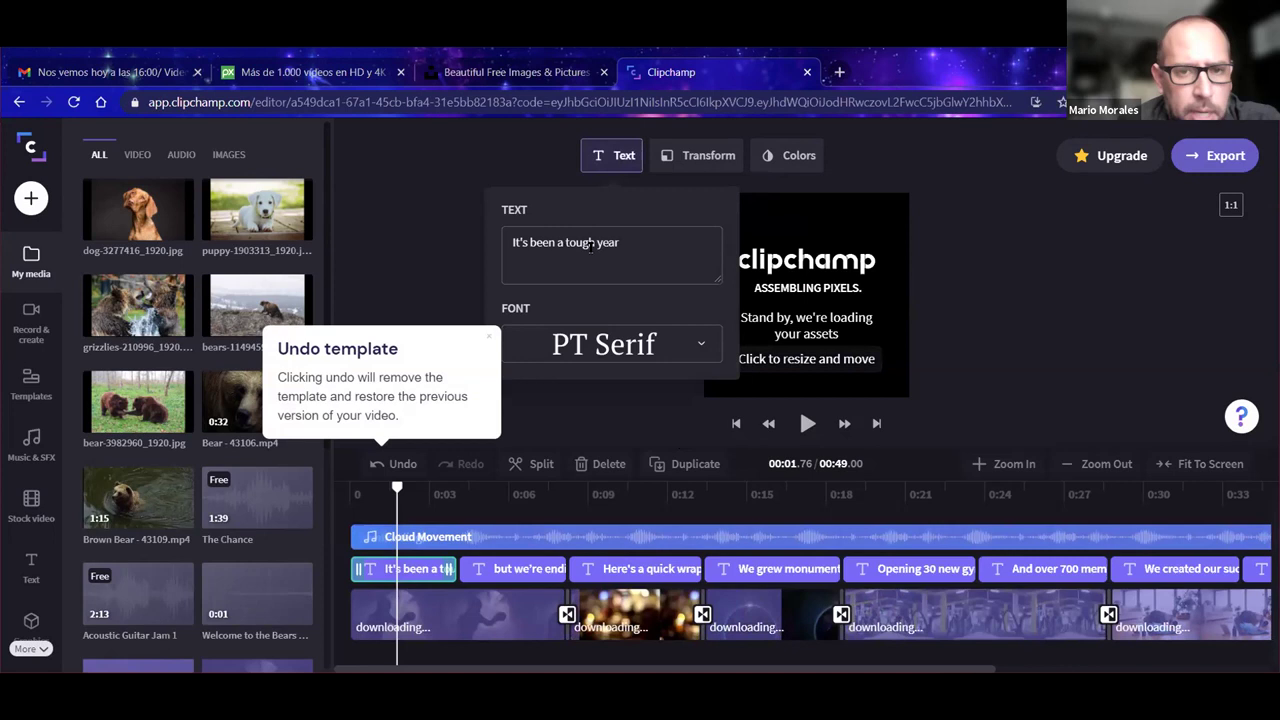
{"action": "left_click", "coordinate": [469, 298]}
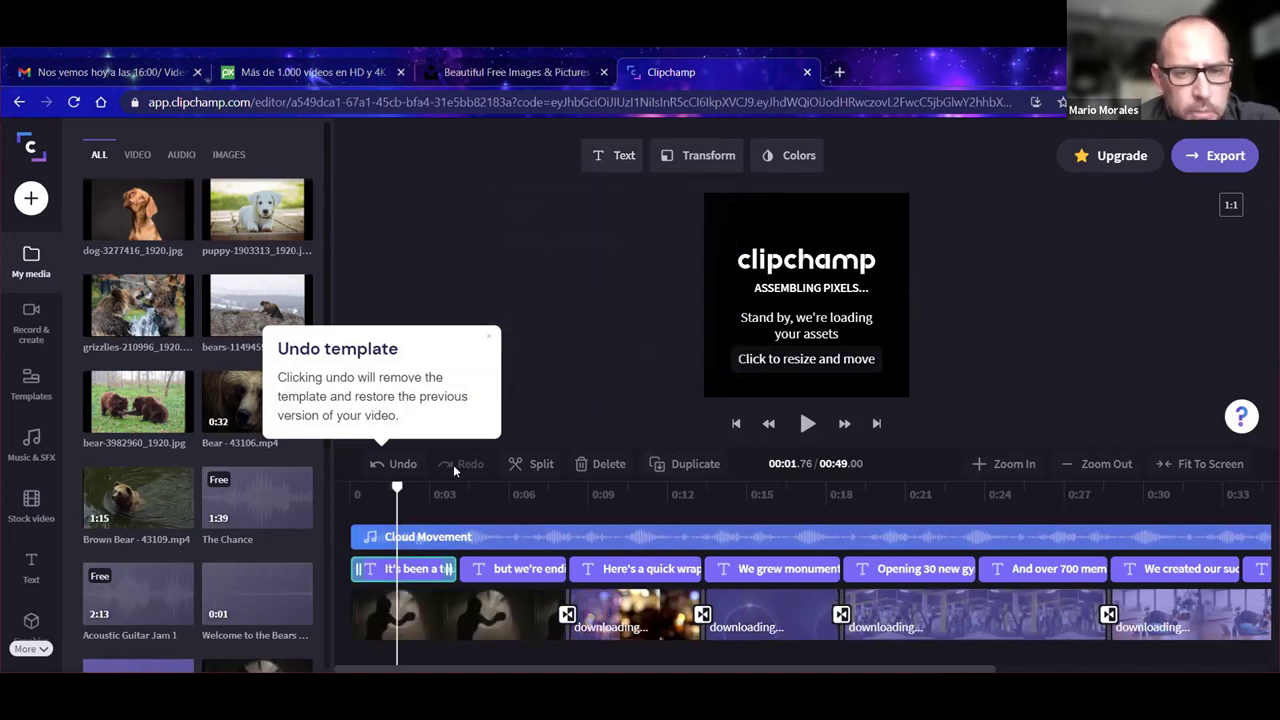
{"action": "left_click", "coordinate": [487, 335]}
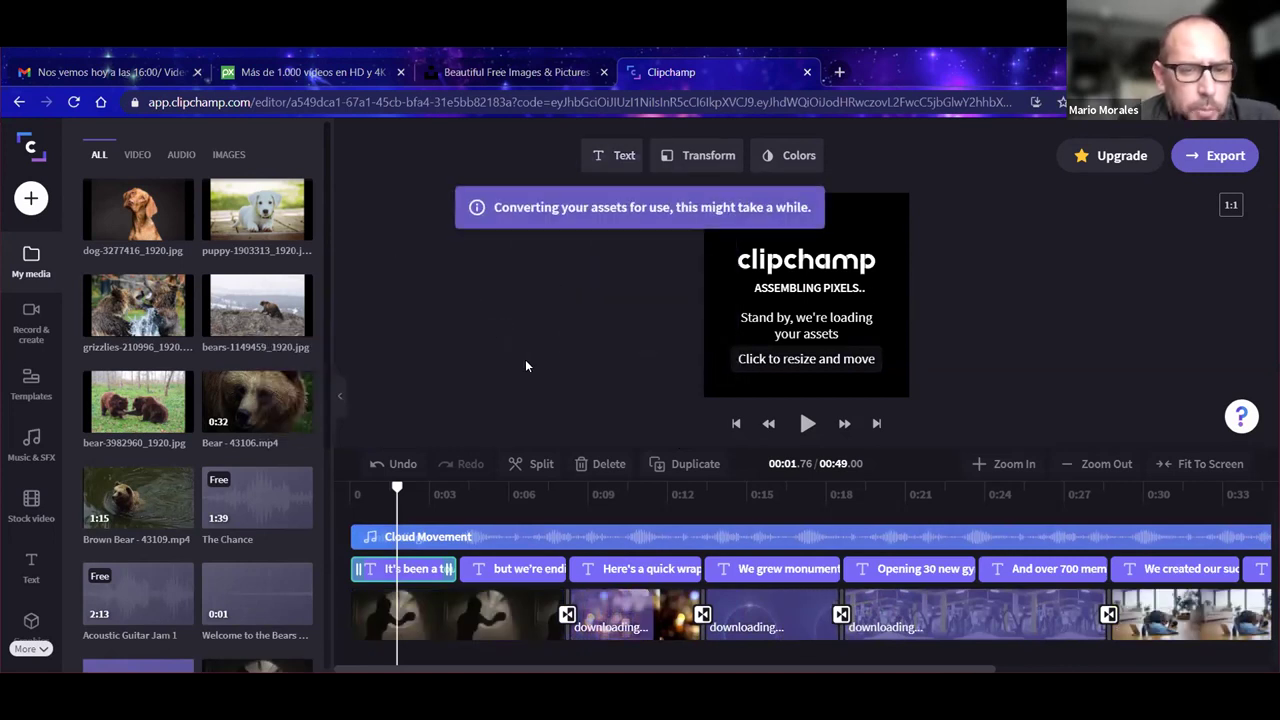
{"action": "left_click", "coordinate": [347, 492]}
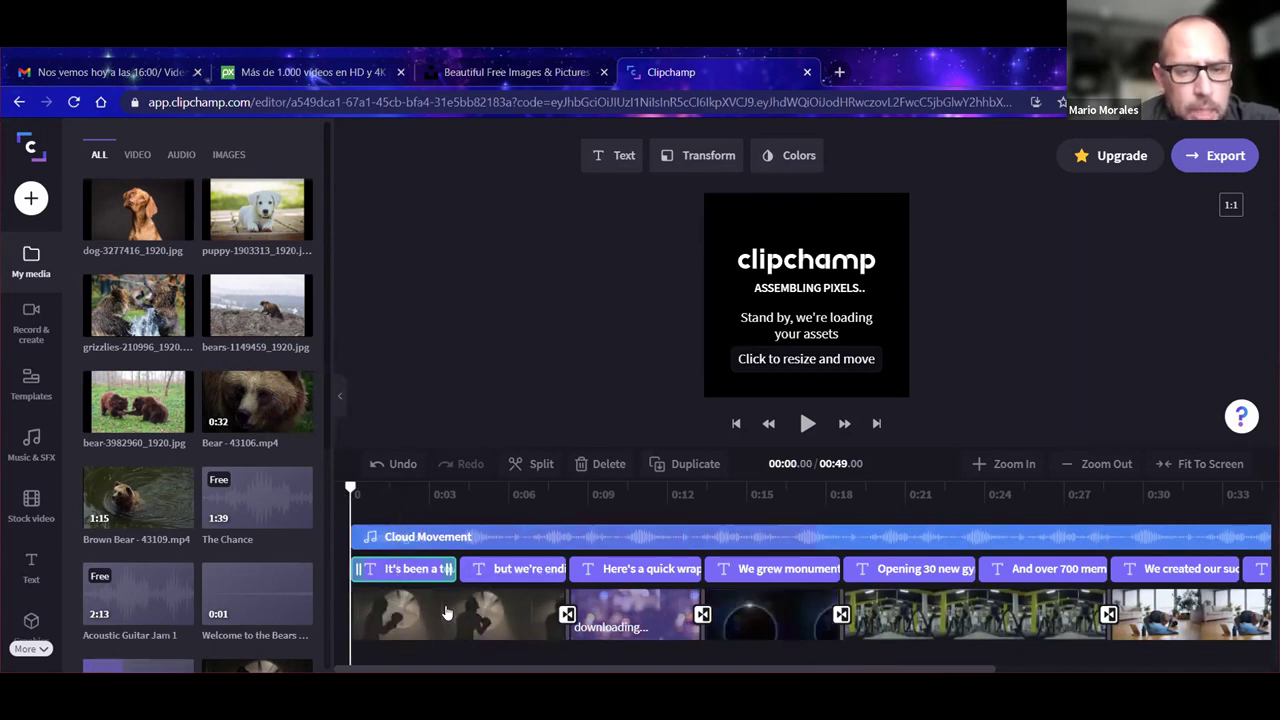
{"action": "left_click", "coordinate": [393, 612]}
{"action": "left_click", "coordinate": [605, 619]}
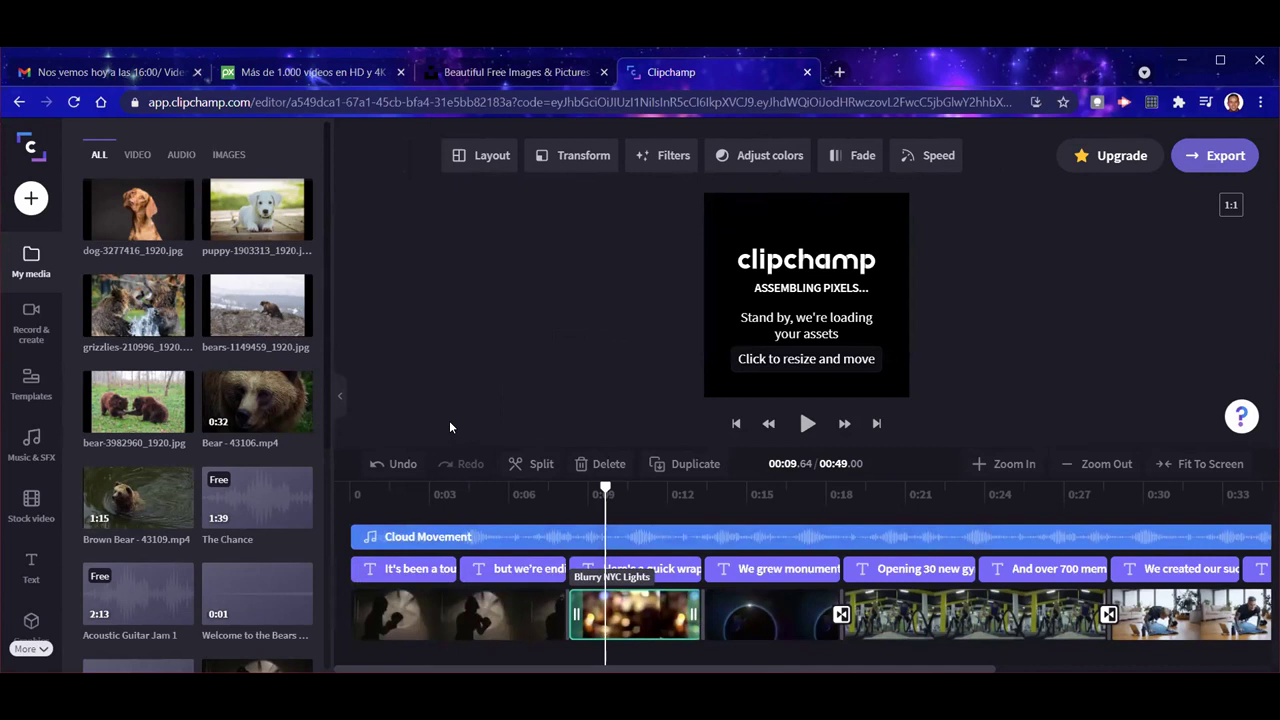
Step: Undo the template and the clip deletions, going back to the bear video without the guitar music
{"action": "key", "text": "ctrl+z"}
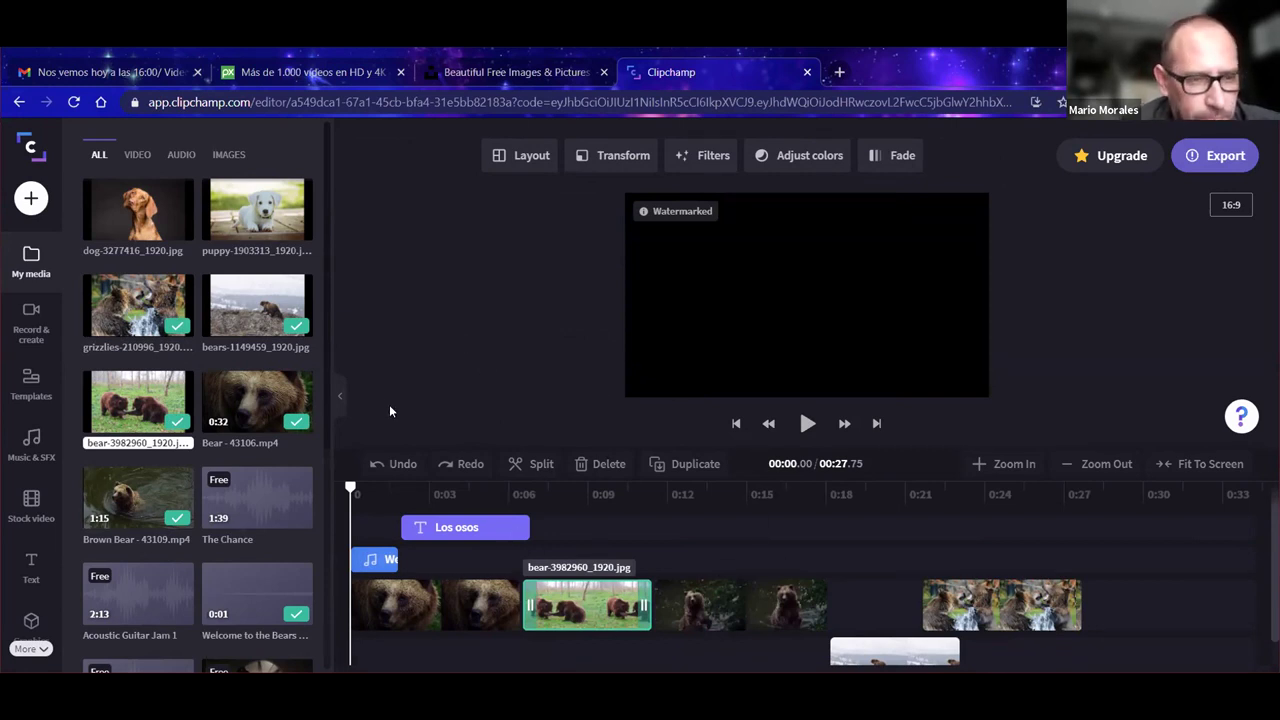
Step: Browse the Free Forever category of the stock video library and preview some of its clips
{"action": "left_click", "coordinate": [31, 505]}
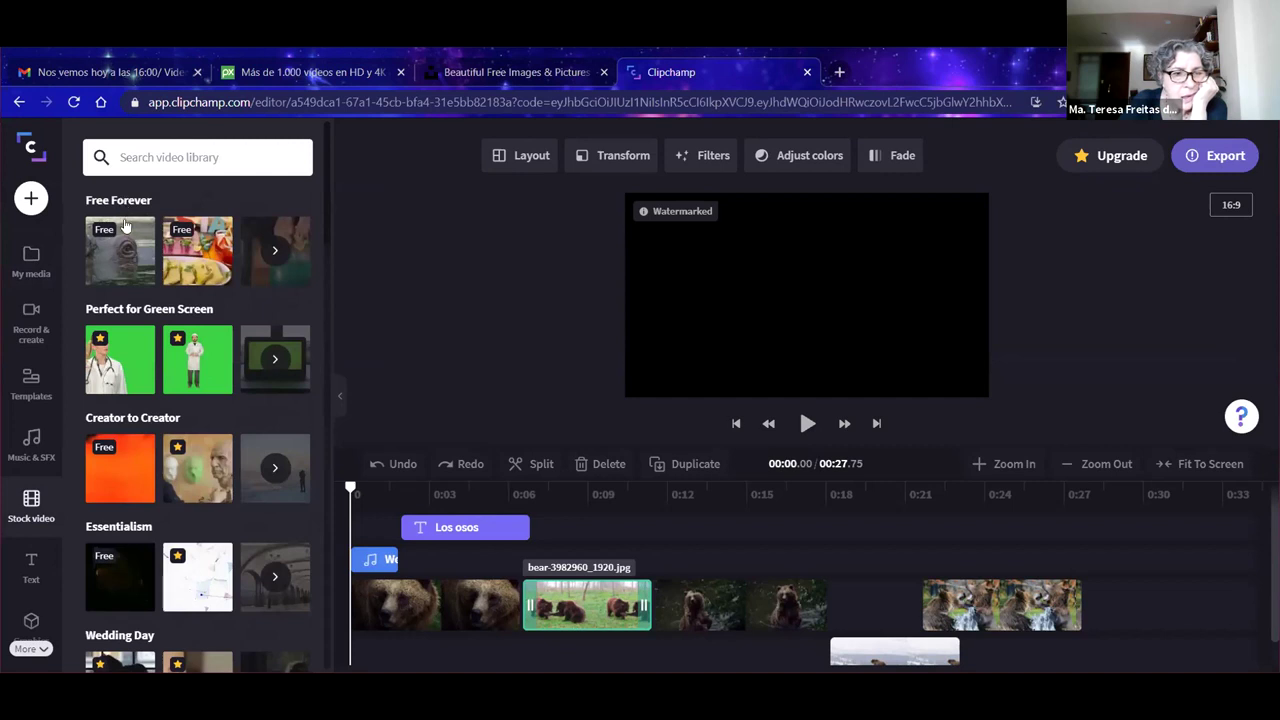
{"action": "left_click", "coordinate": [272, 252]}
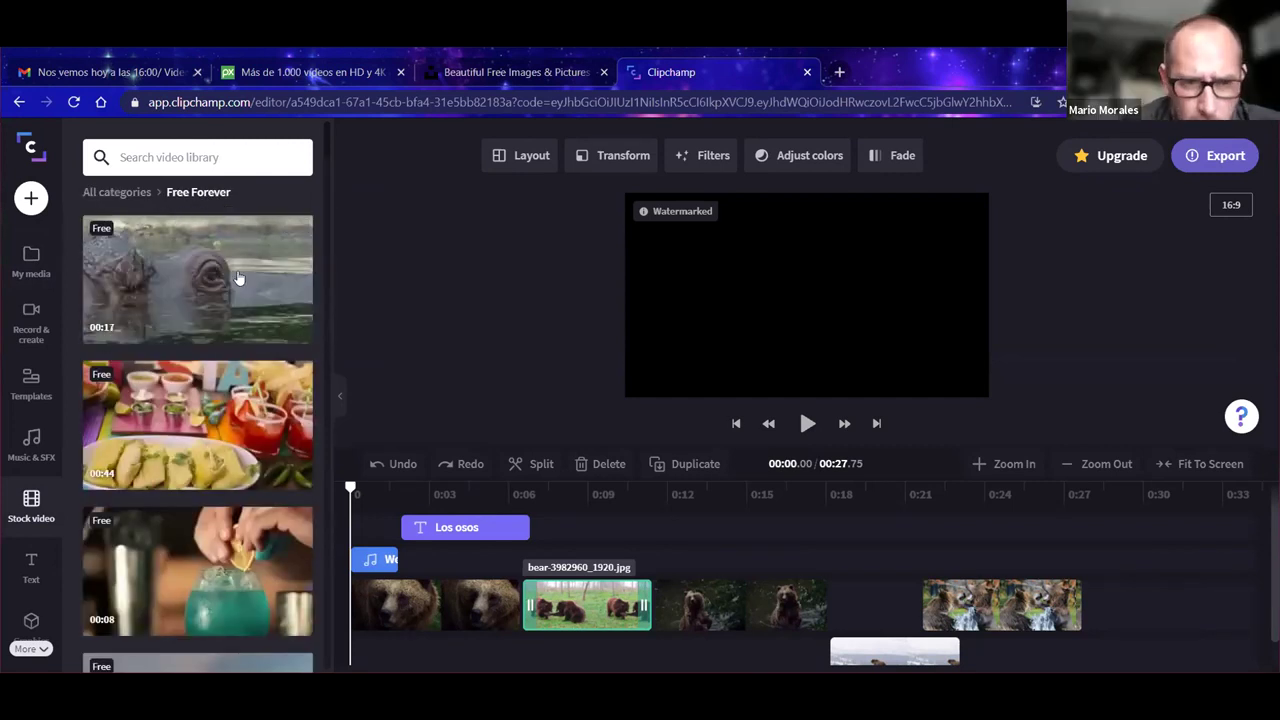
{"action": "scroll", "coordinate": [216, 414], "scroll_direction": "down", "scroll_amount": 3}
{"action": "scroll", "coordinate": [216, 414], "scroll_direction": "down", "scroll_amount": 3}
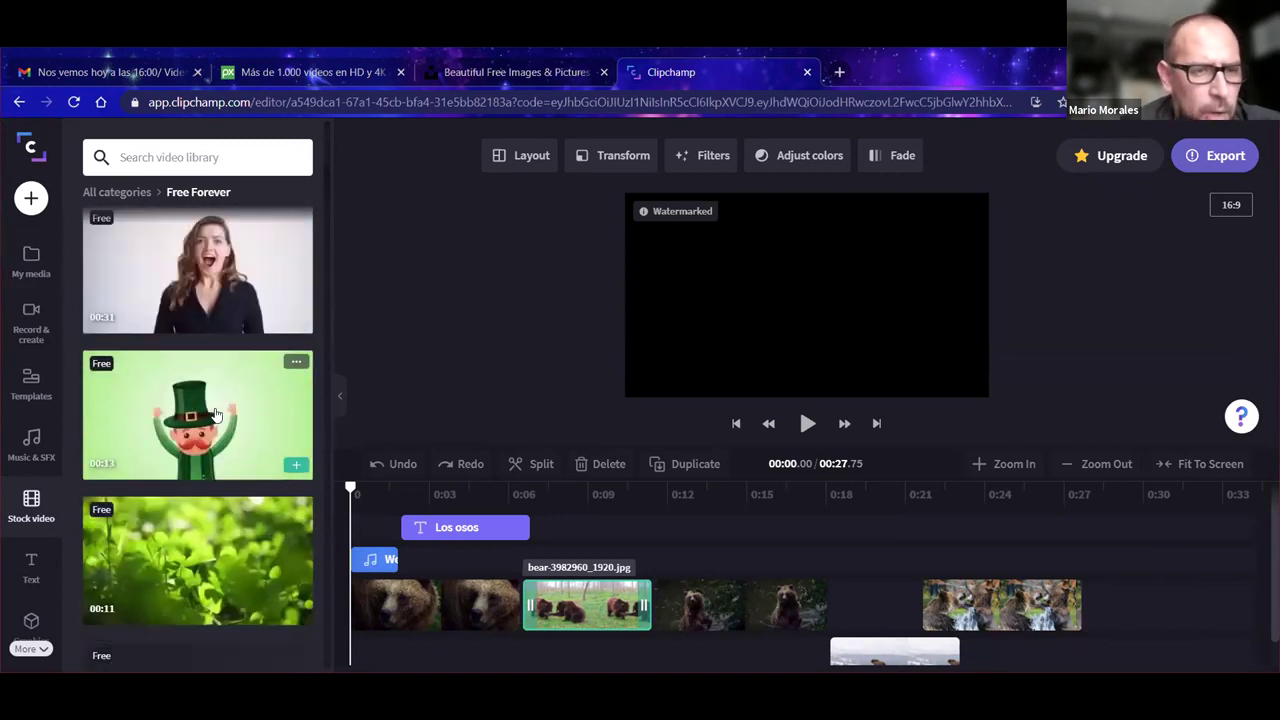
{"action": "scroll", "coordinate": [216, 414], "scroll_direction": "down", "scroll_amount": 3}
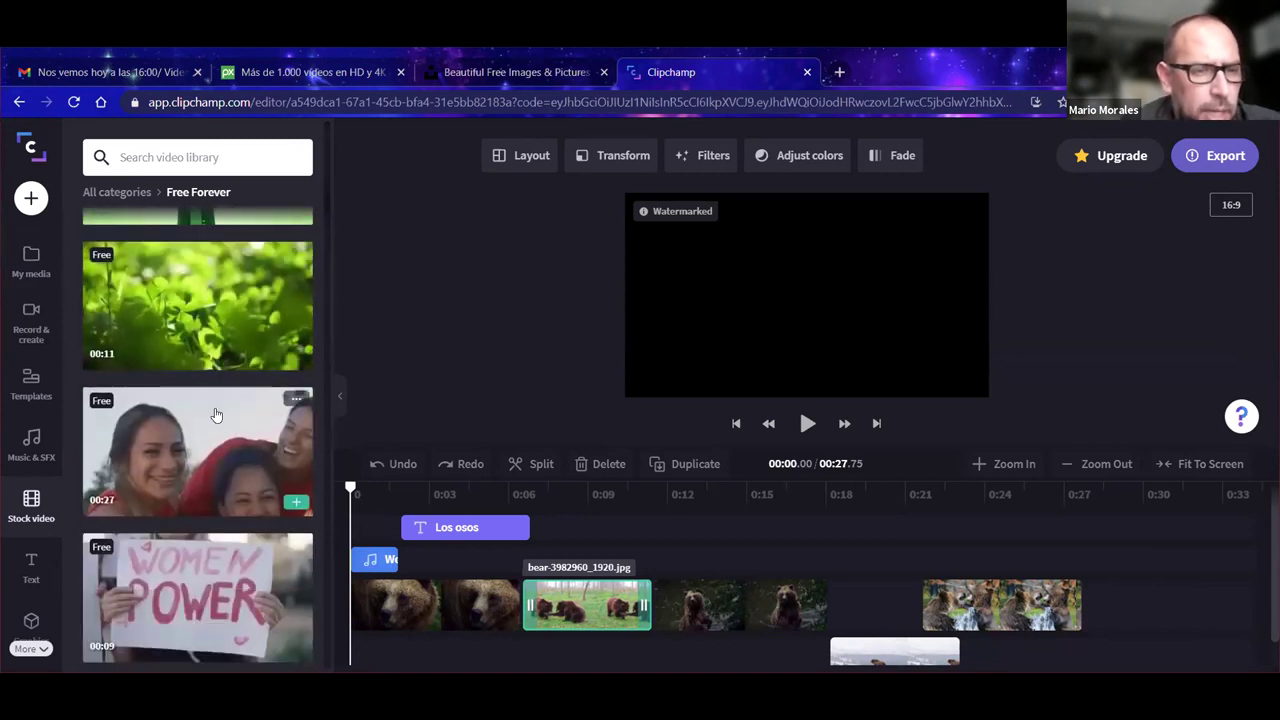
{"action": "scroll", "coordinate": [216, 414], "scroll_direction": "down", "scroll_amount": 2}
{"action": "scroll", "coordinate": [216, 414], "scroll_direction": "down", "scroll_amount": 7}
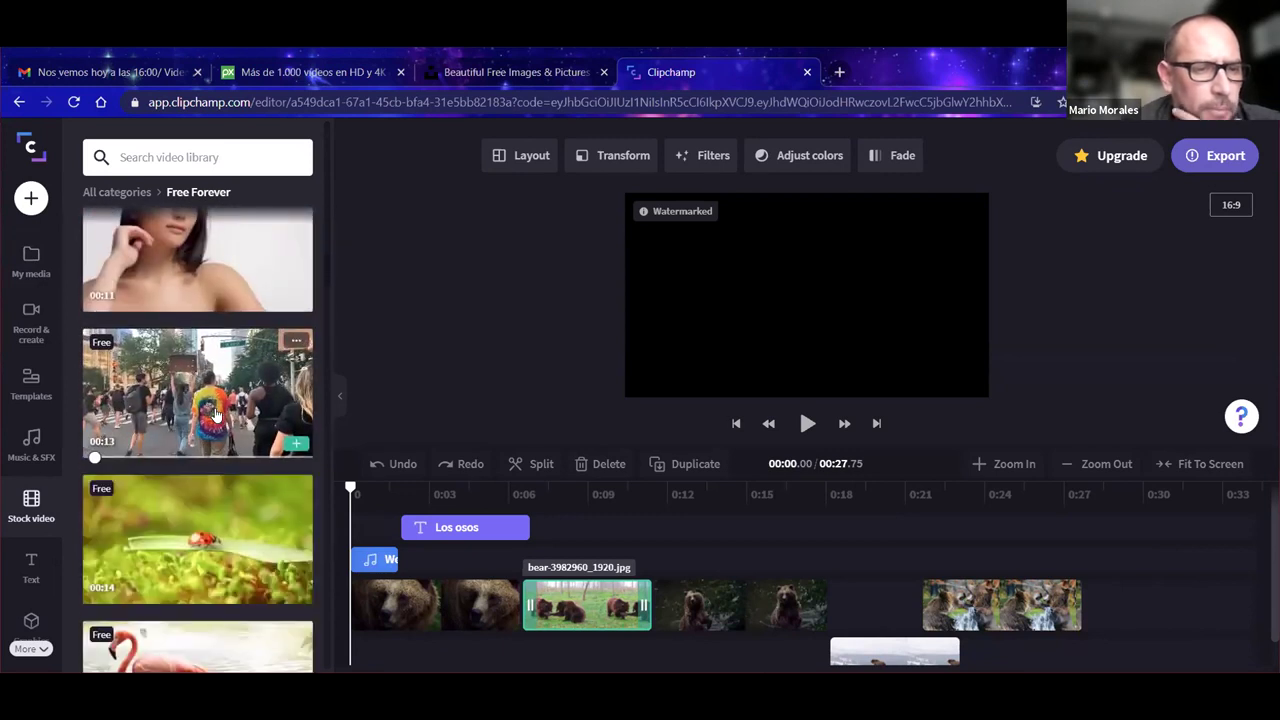
{"action": "scroll", "coordinate": [216, 414], "scroll_direction": "down", "scroll_amount": 5}
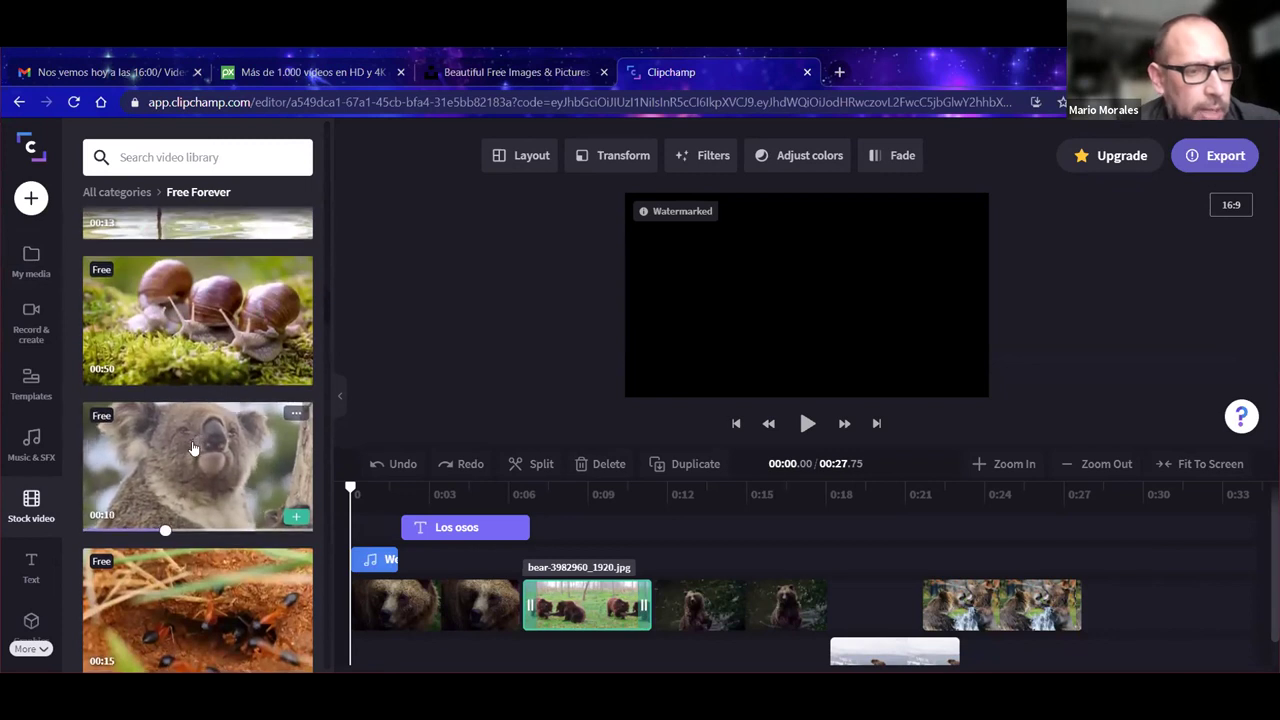
{"action": "scroll", "coordinate": [199, 447], "scroll_direction": "down", "scroll_amount": 5}
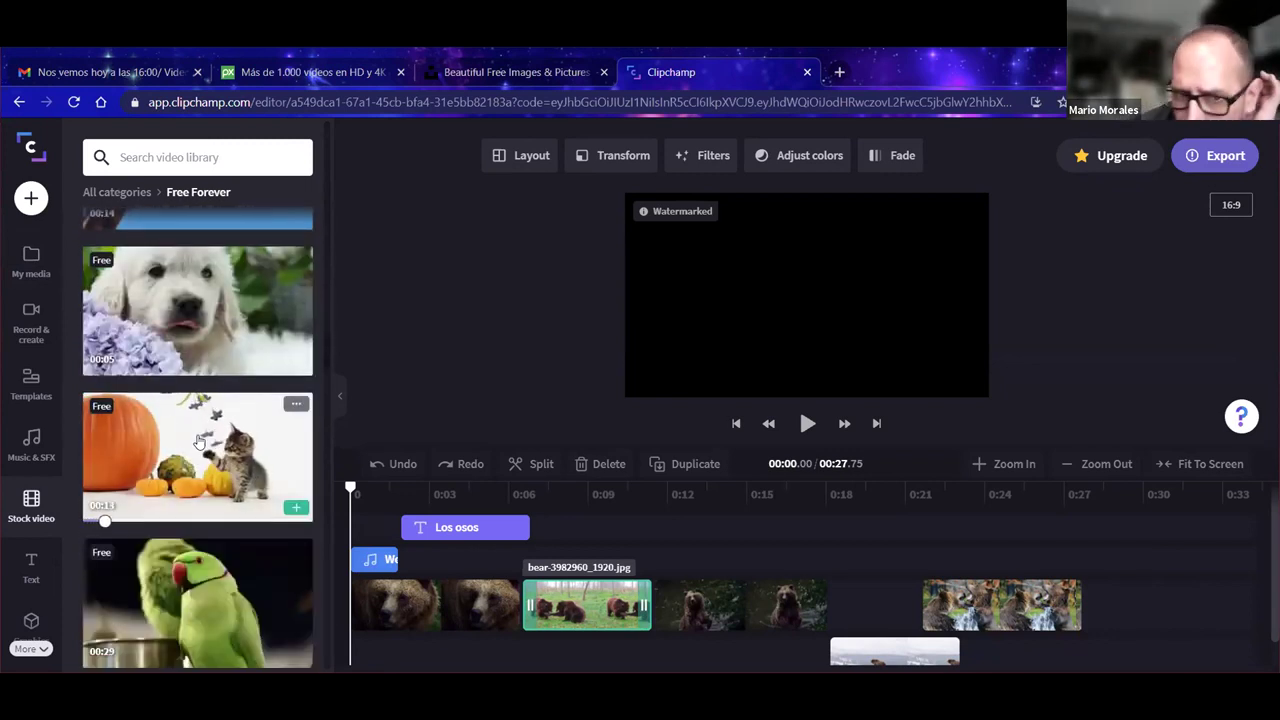
{"action": "scroll", "coordinate": [199, 442], "scroll_direction": "down", "scroll_amount": 3}
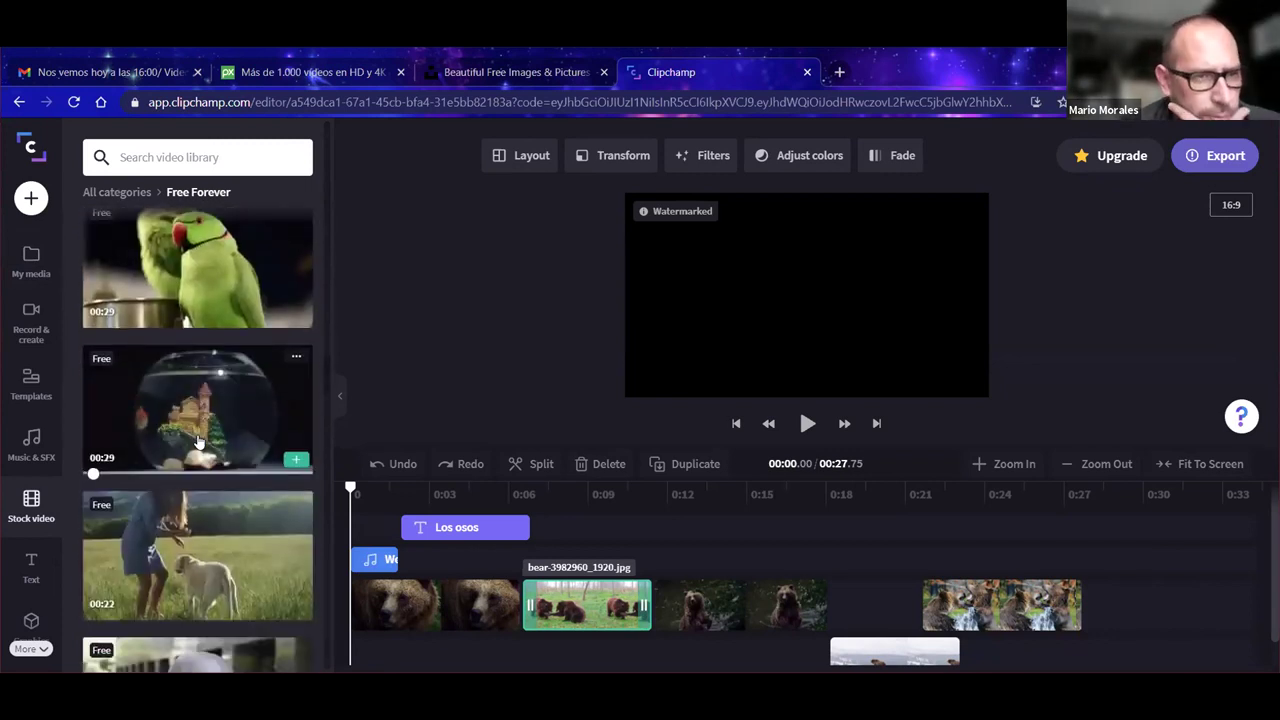
{"action": "scroll", "coordinate": [199, 442], "scroll_direction": "down", "scroll_amount": 3}
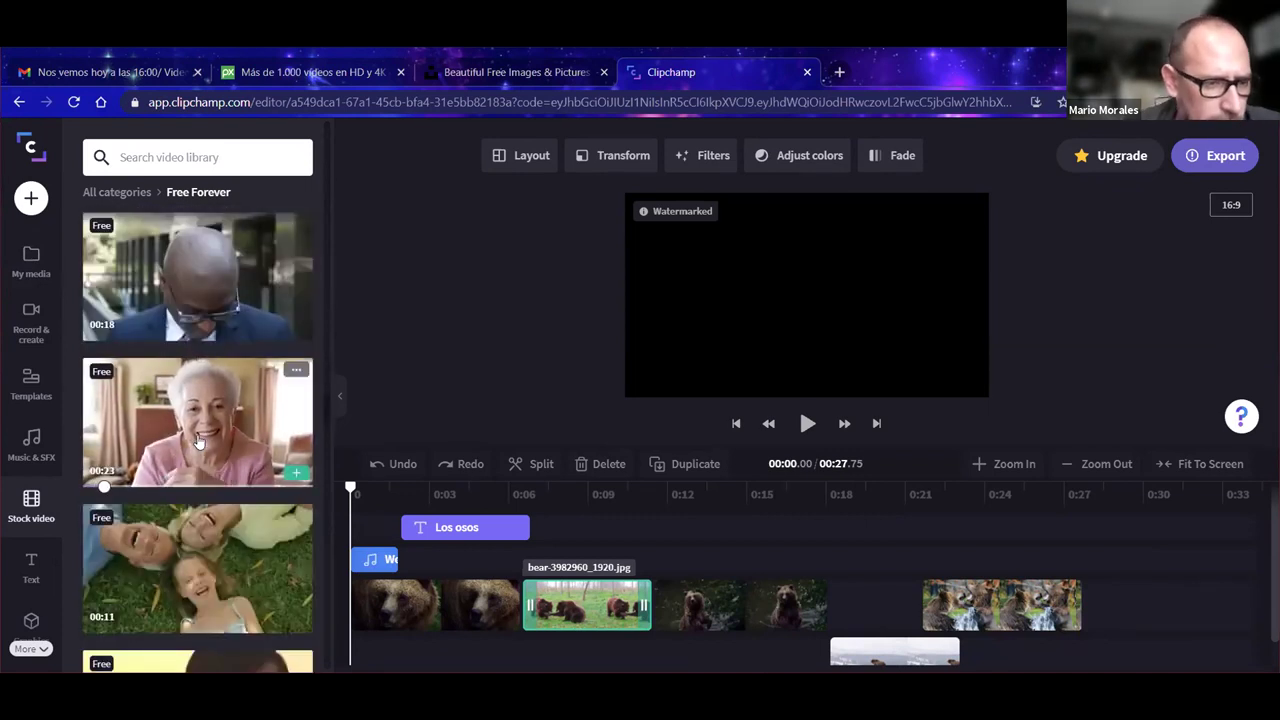
{"action": "scroll", "coordinate": [198, 442], "scroll_direction": "down", "scroll_amount": 2}
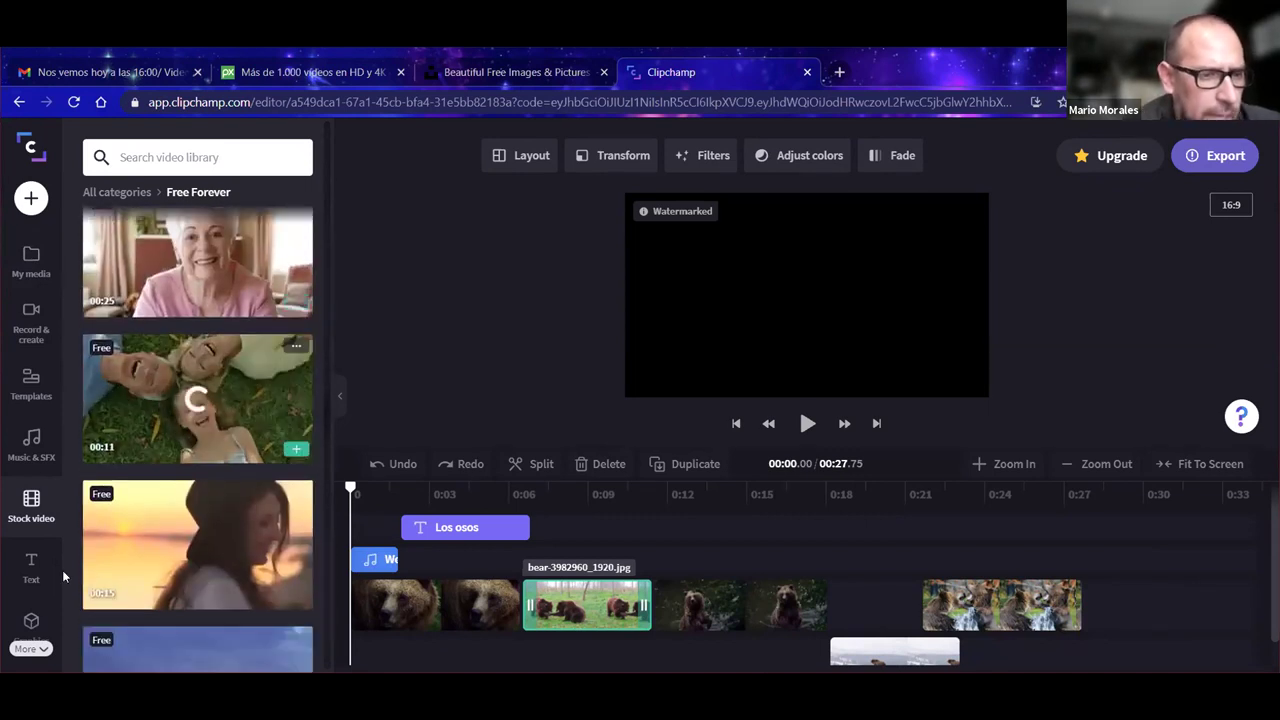
Step: Add a Solid Colour background from the graphics library to the end of the timeline
{"action": "left_click", "coordinate": [33, 621]}
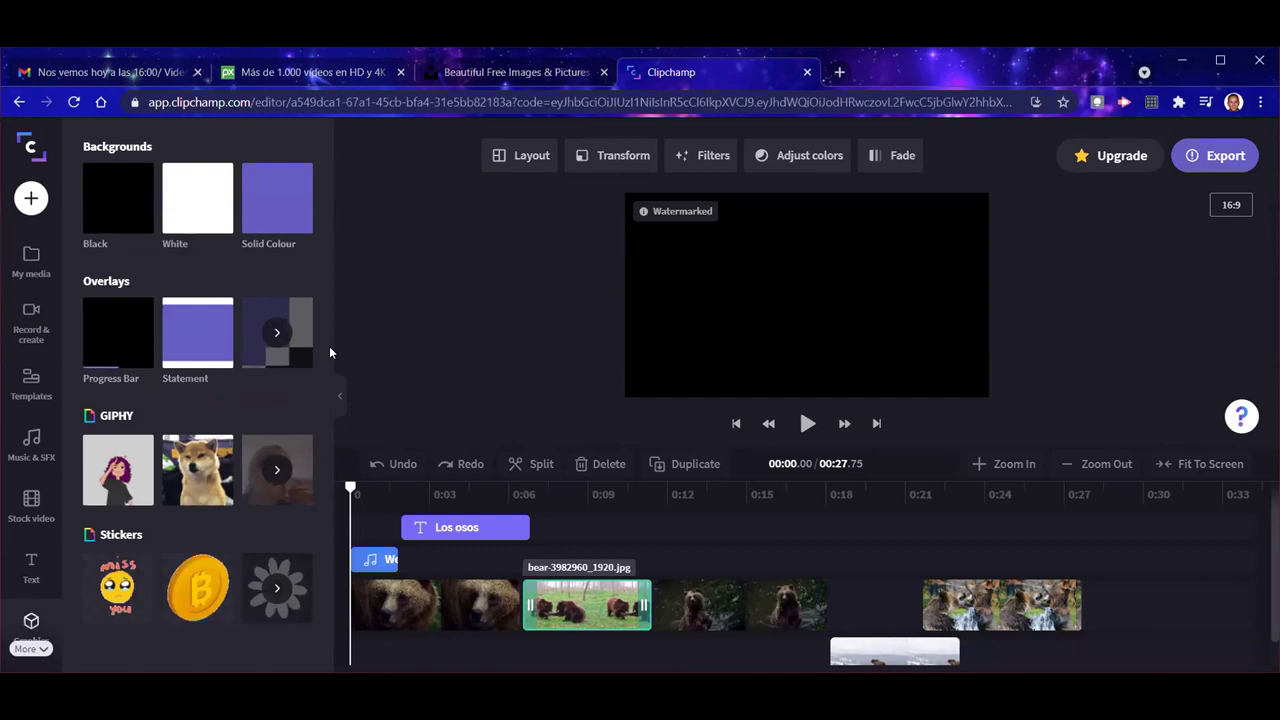
{"action": "left_click", "coordinate": [43, 652]}
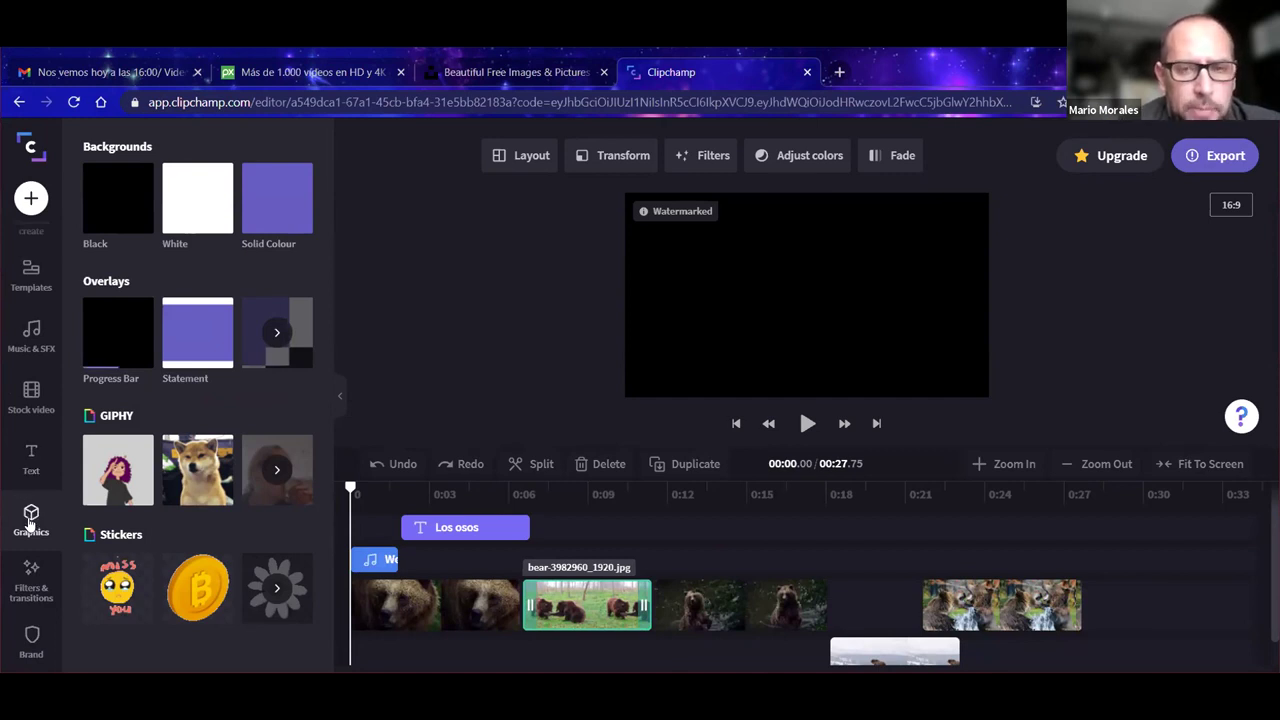
{"action": "mouse_move", "coordinate": [108, 215]}
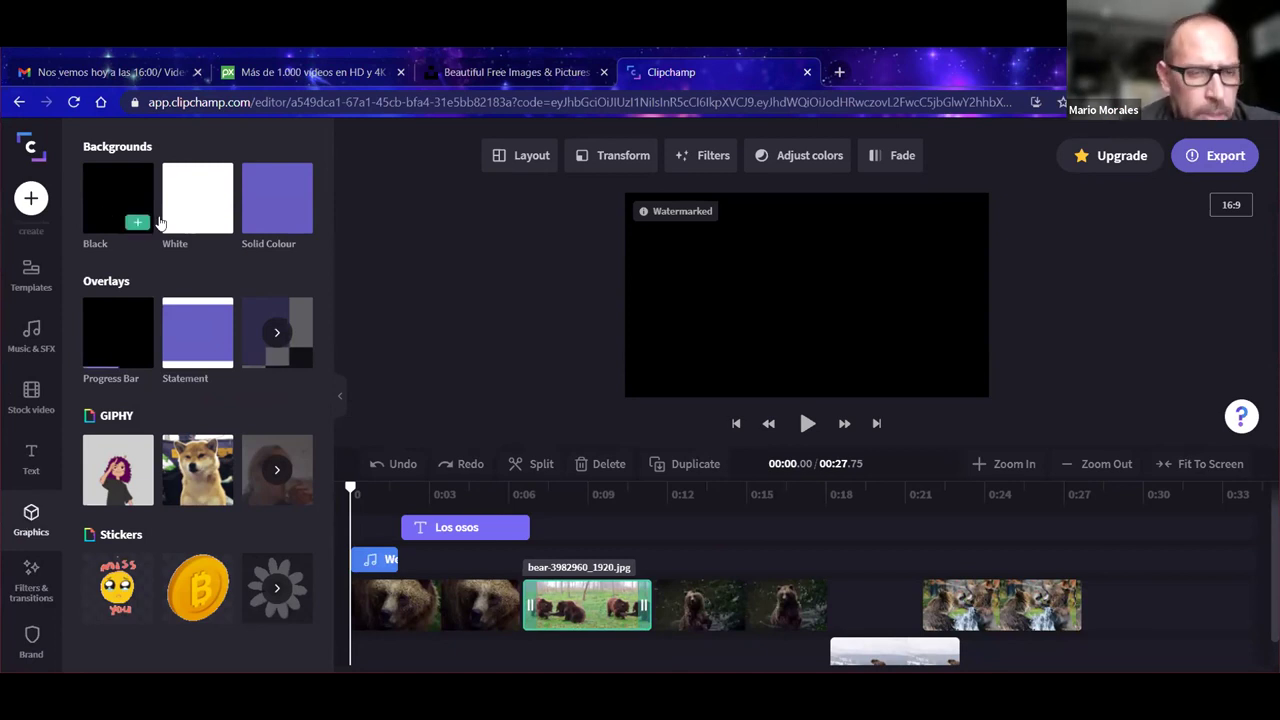
{"action": "mouse_move", "coordinate": [252, 192]}
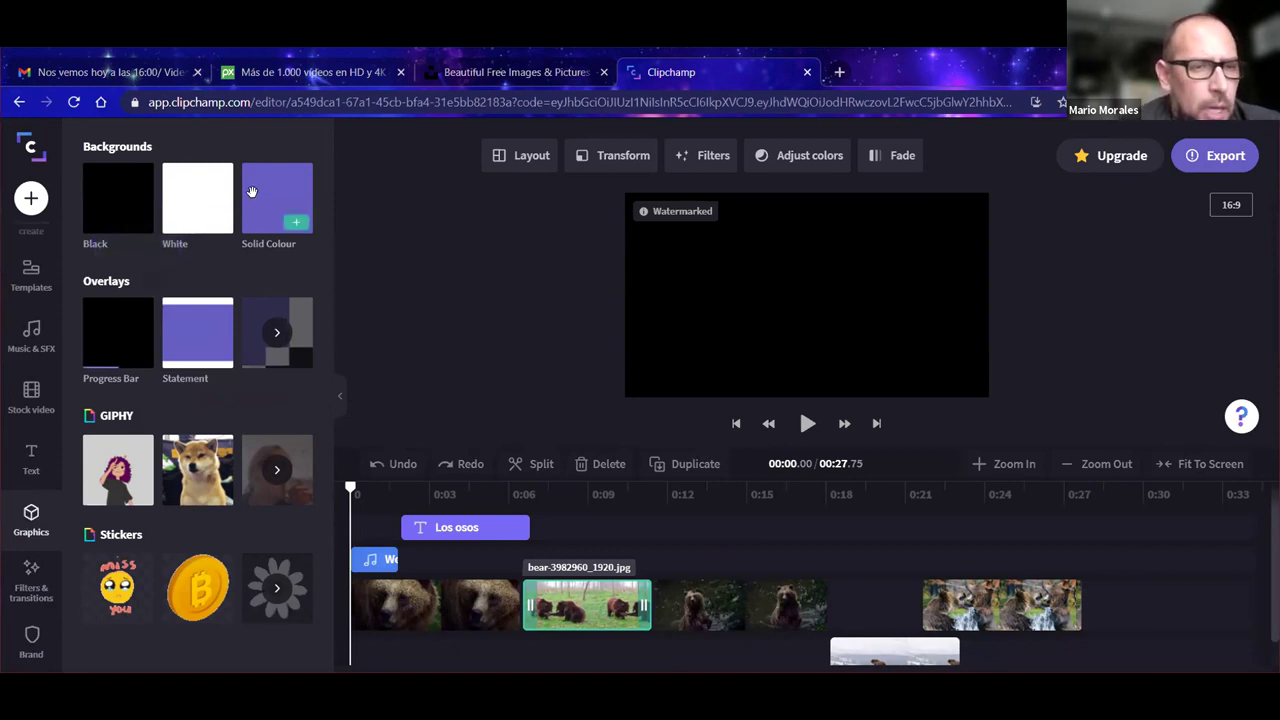
{"action": "left_click", "coordinate": [294, 224]}
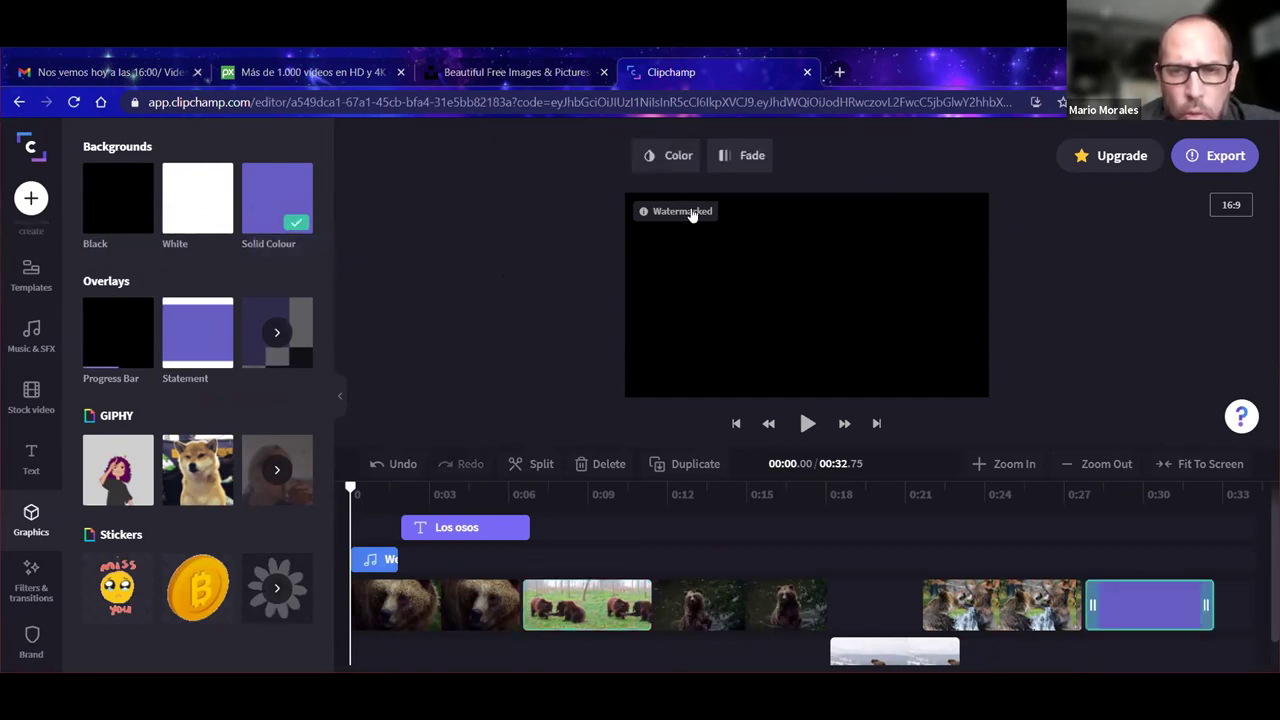
Step: Move the solid colour background to the start on its own track above the narration and extend it to about 0:31
{"action": "left_click_drag", "start_coordinate": [1126, 606], "coordinate": [389, 569]}
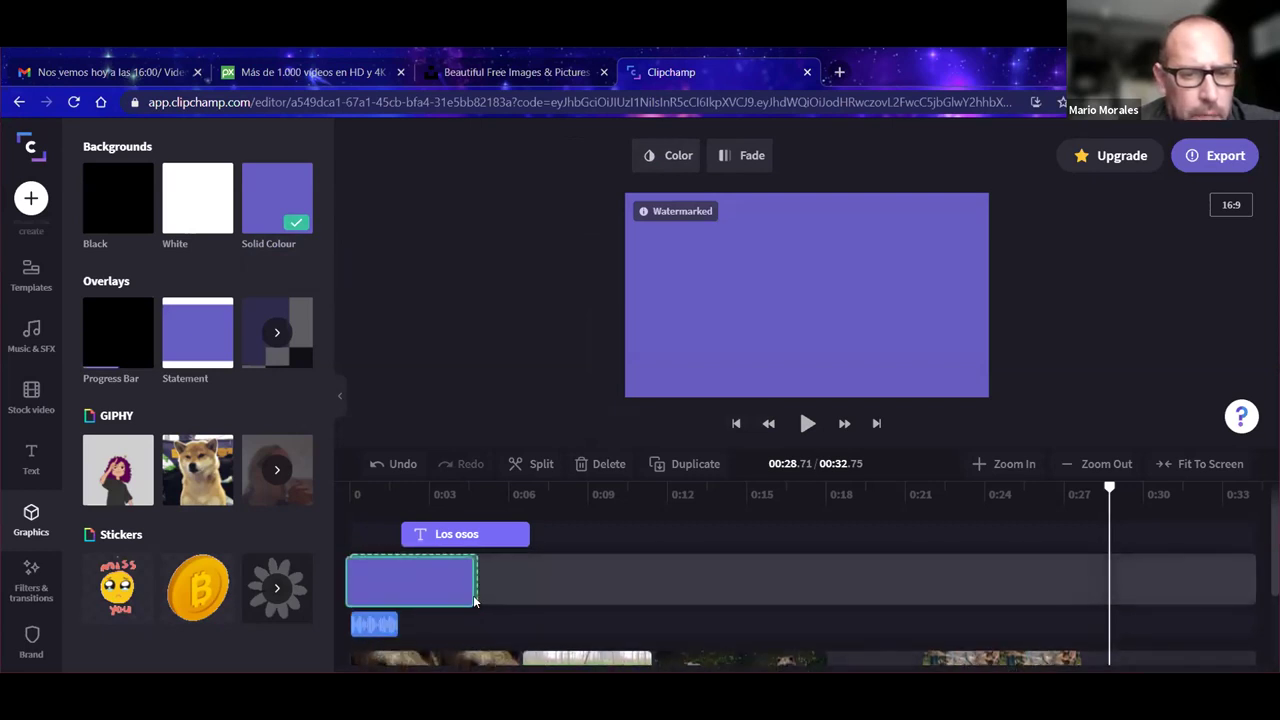
{"action": "left_click_drag", "start_coordinate": [472, 572], "coordinate": [1168, 557]}
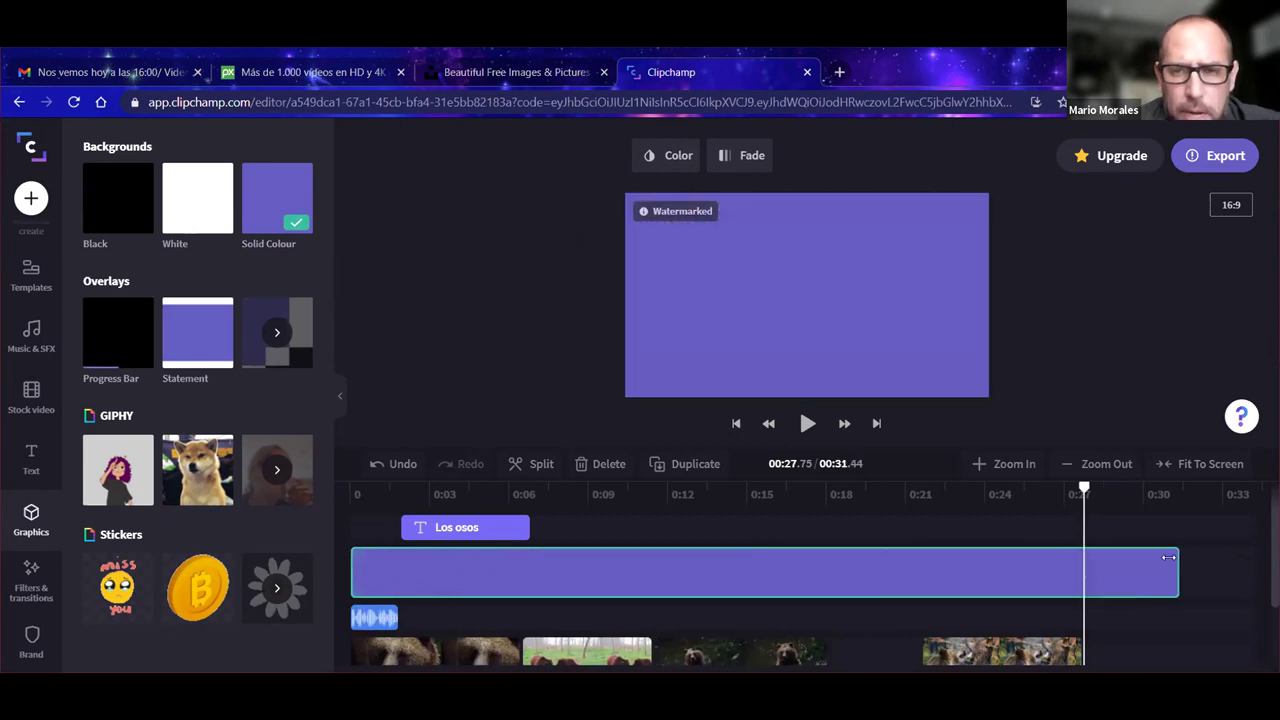
Step: Move the solid colour background down to the lone bear photo's track, and back up to its own track below the Los osos title
{"action": "scroll", "coordinate": [626, 594], "scroll_direction": "down", "scroll_amount": 2}
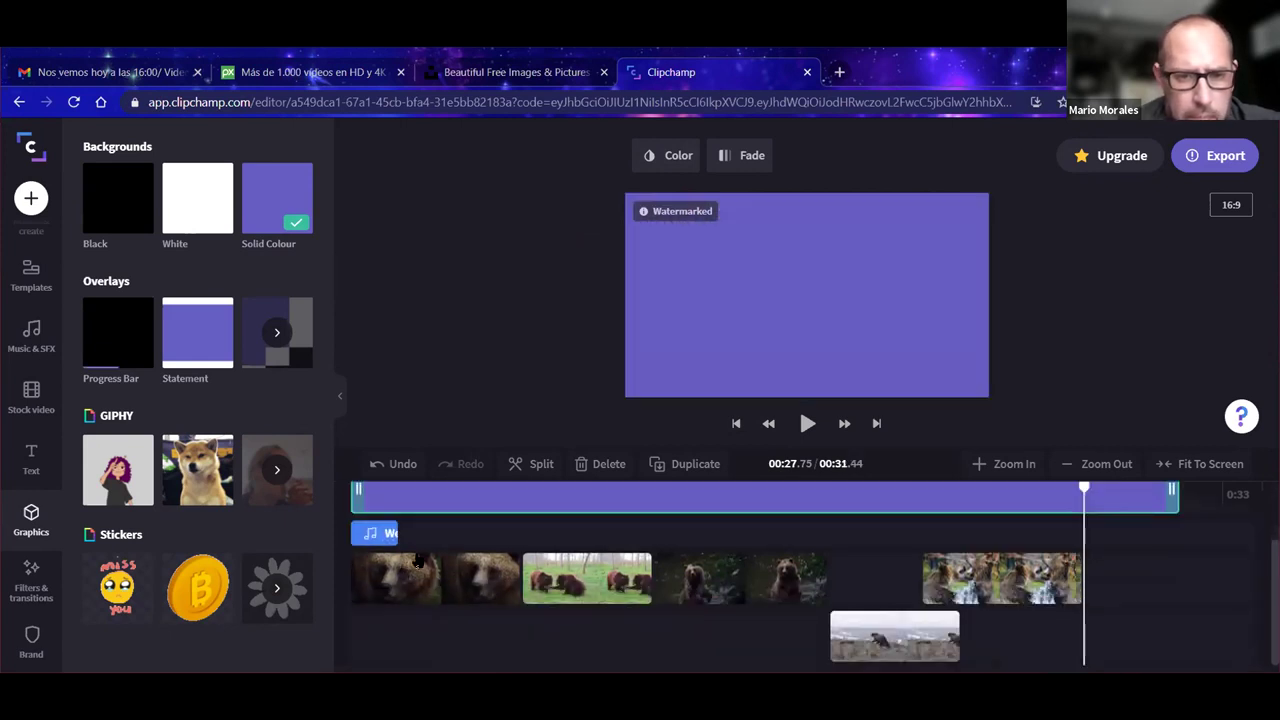
{"action": "left_click_drag", "start_coordinate": [398, 499], "coordinate": [405, 641]}
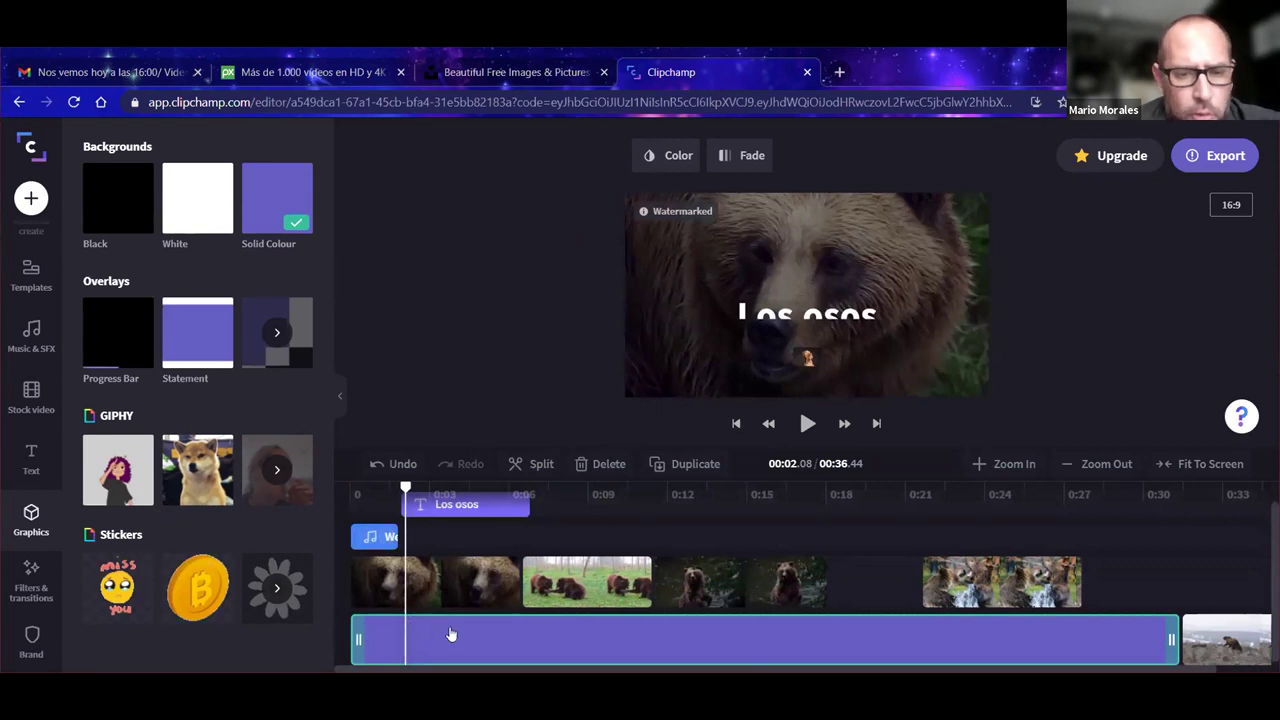
{"action": "left_click_drag", "start_coordinate": [451, 635], "coordinate": [449, 552]}
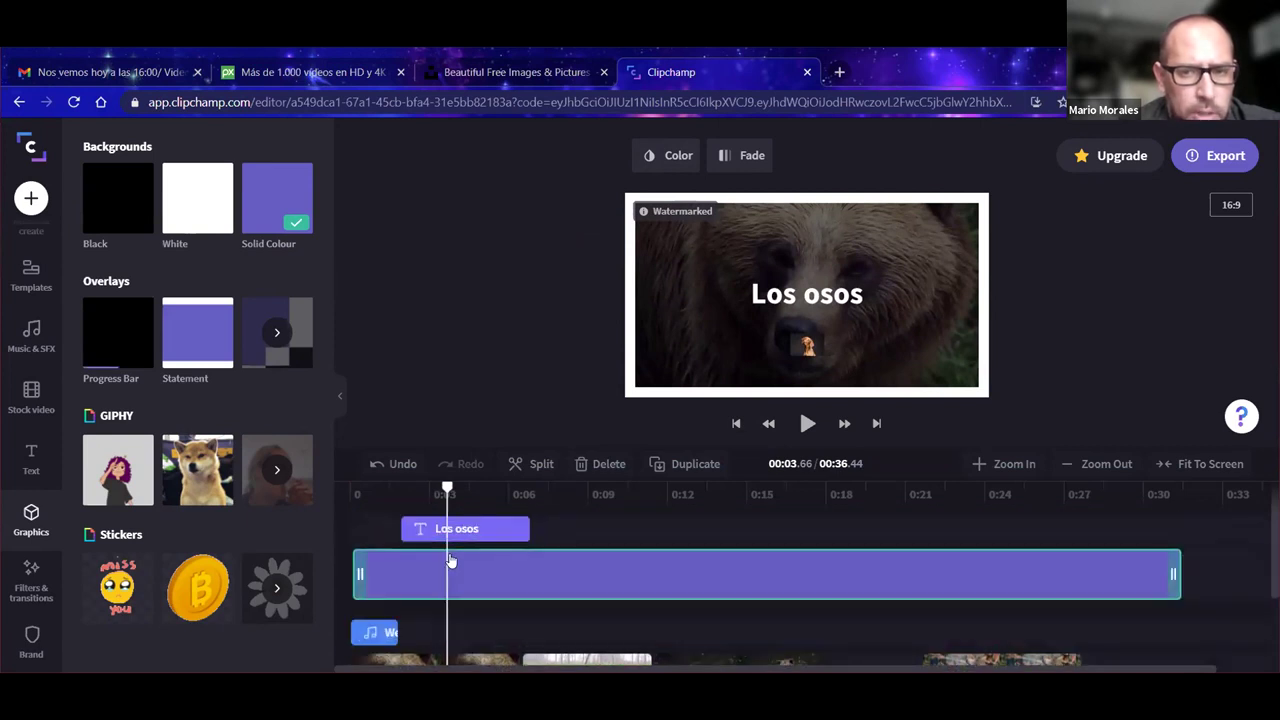
{"action": "scroll", "coordinate": [451, 561], "scroll_direction": "down", "scroll_amount": 2}
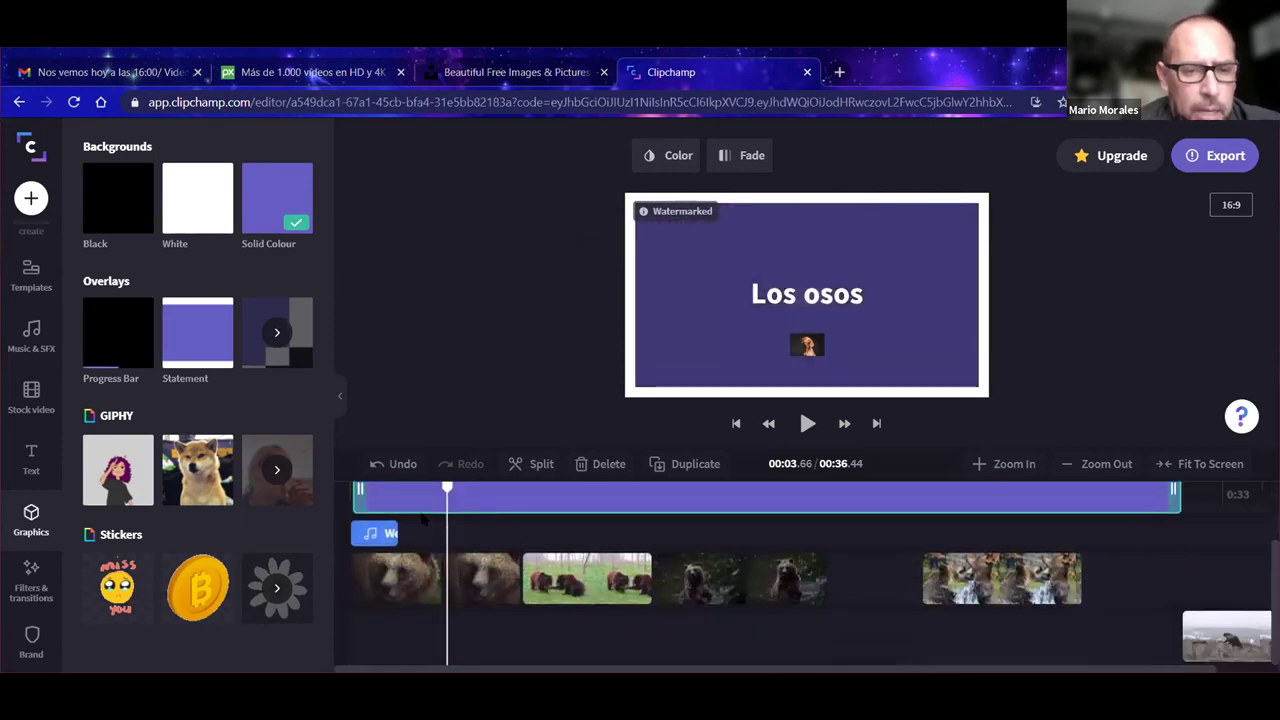
Step: Move the solid colour background below the bear clips onto the lone bear photo's track and play the video from the start
{"action": "left_click", "coordinate": [397, 634]}
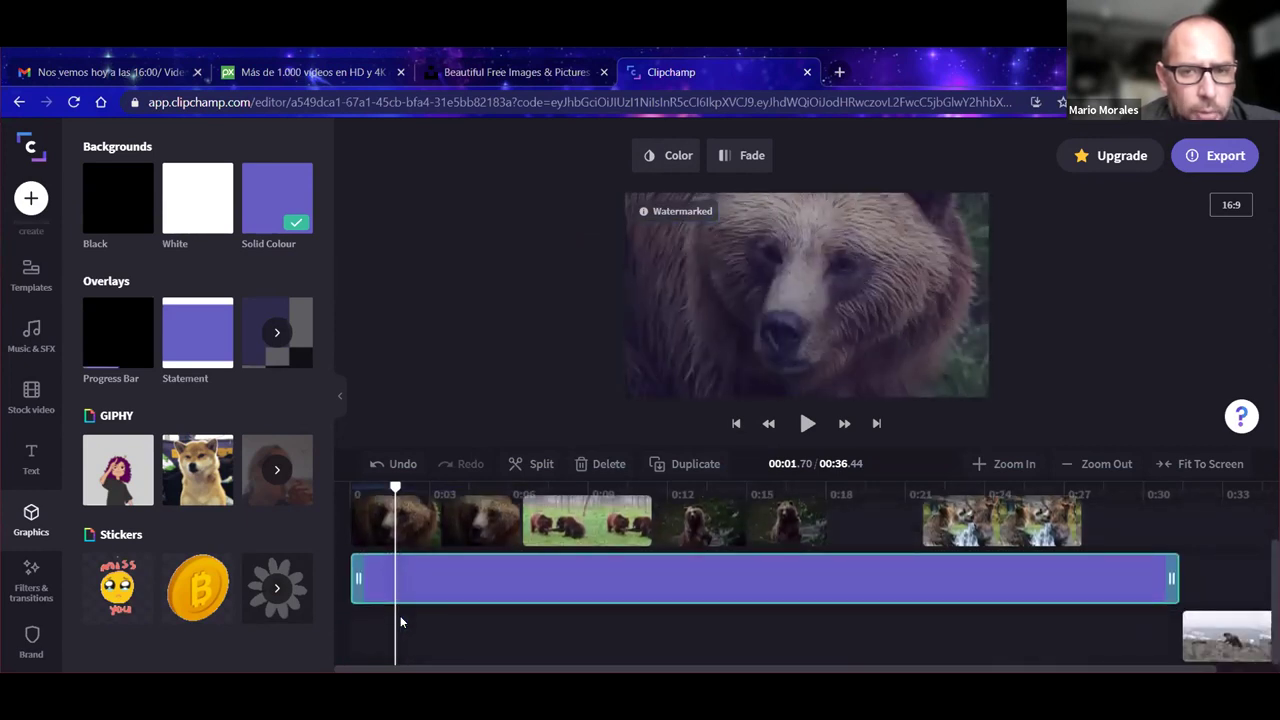
{"action": "left_click", "coordinate": [415, 600]}
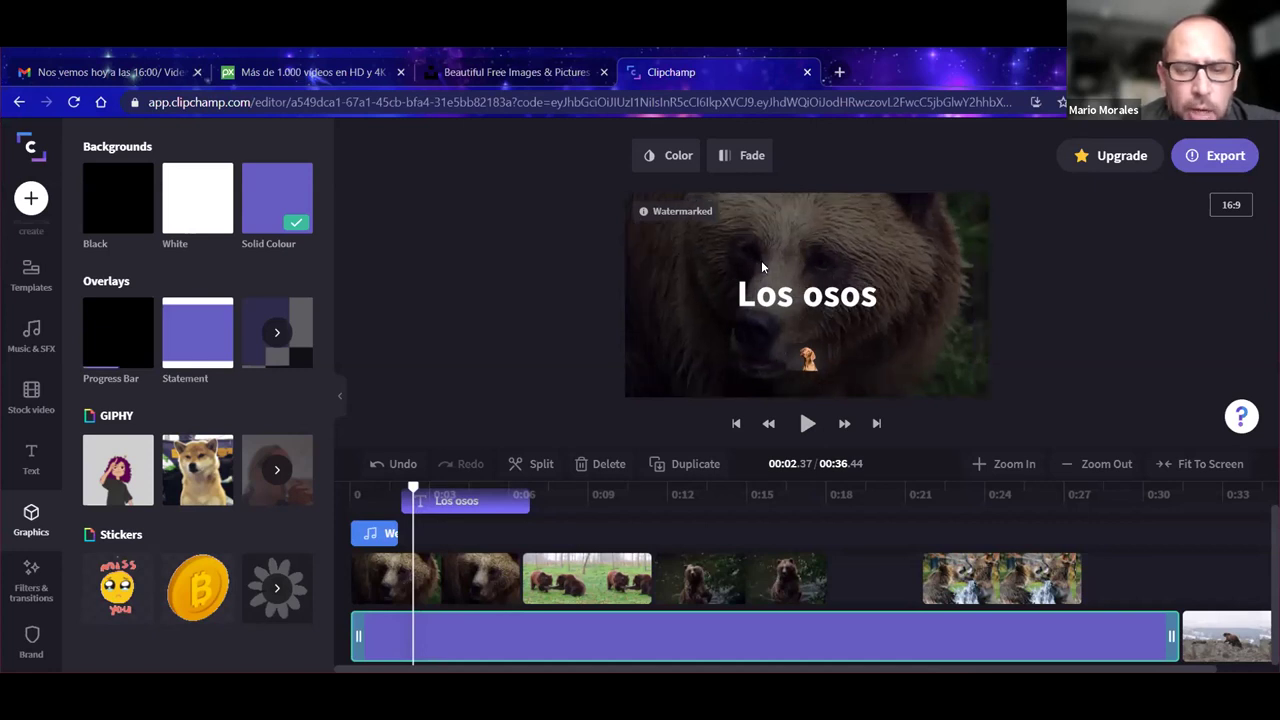
{"action": "left_click_drag", "start_coordinate": [413, 488], "coordinate": [341, 503]}
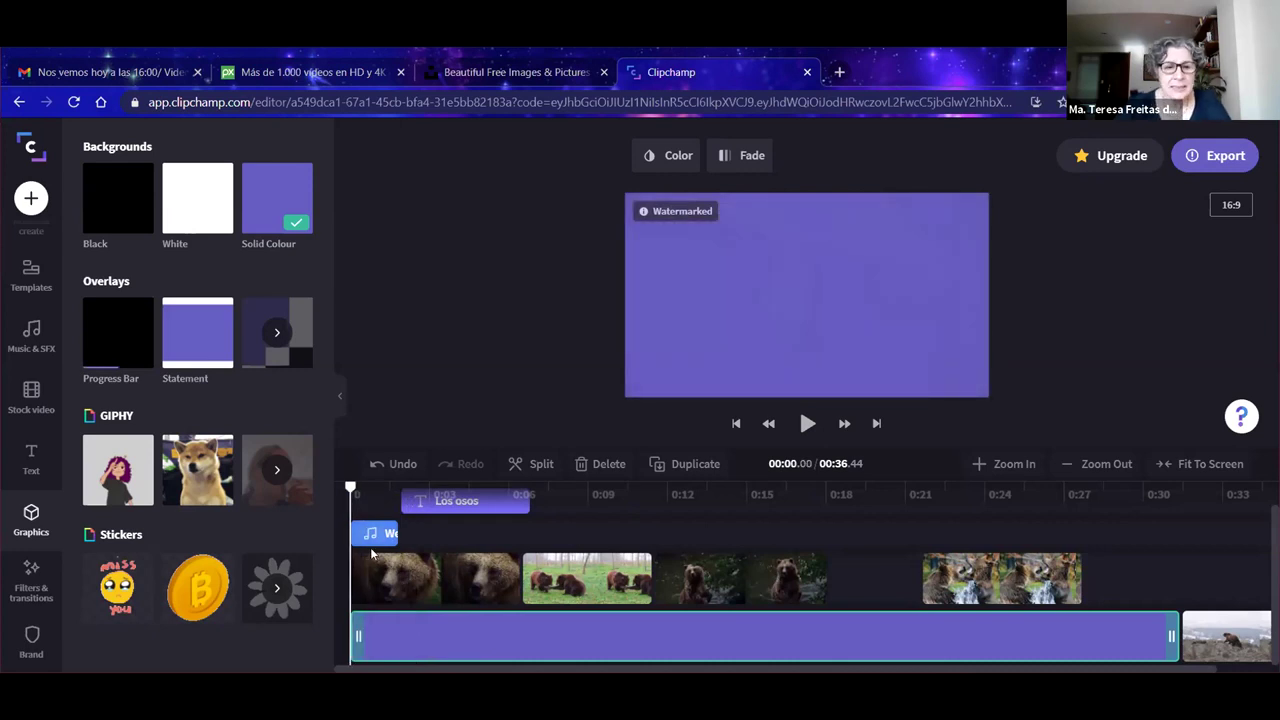
{"action": "left_click", "coordinate": [807, 424]}
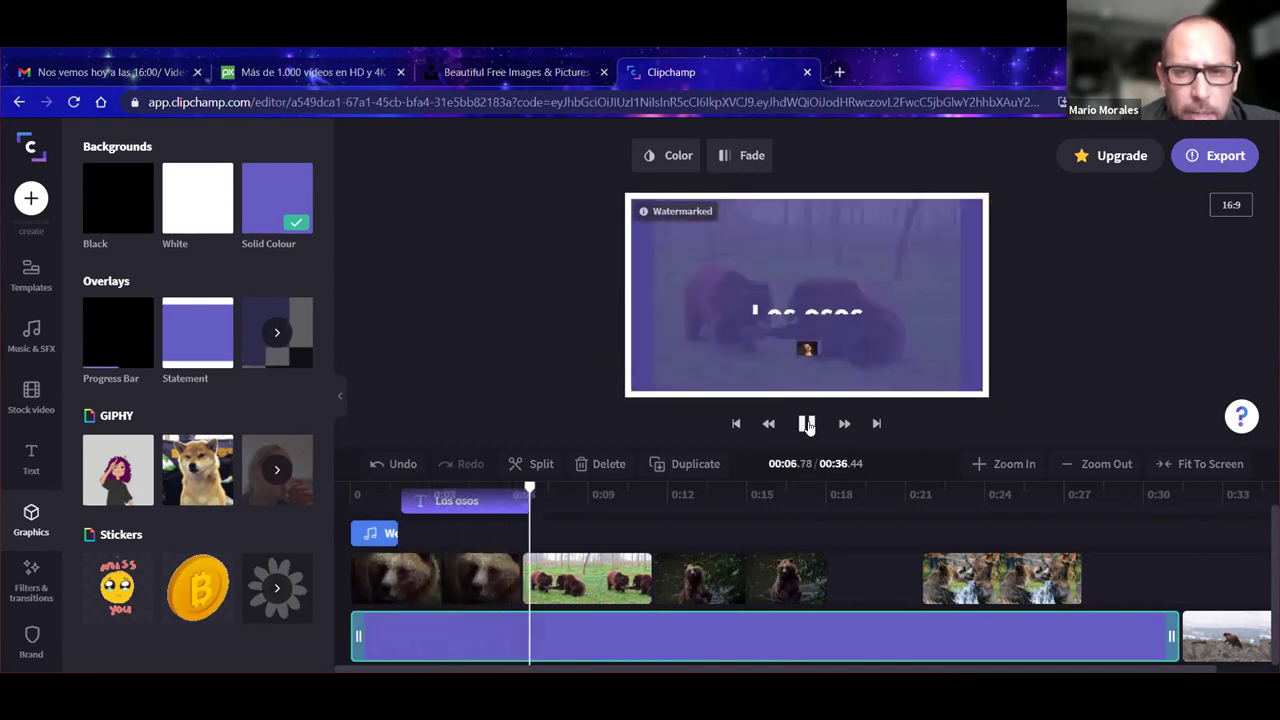
{"action": "left_click", "coordinate": [808, 424]}
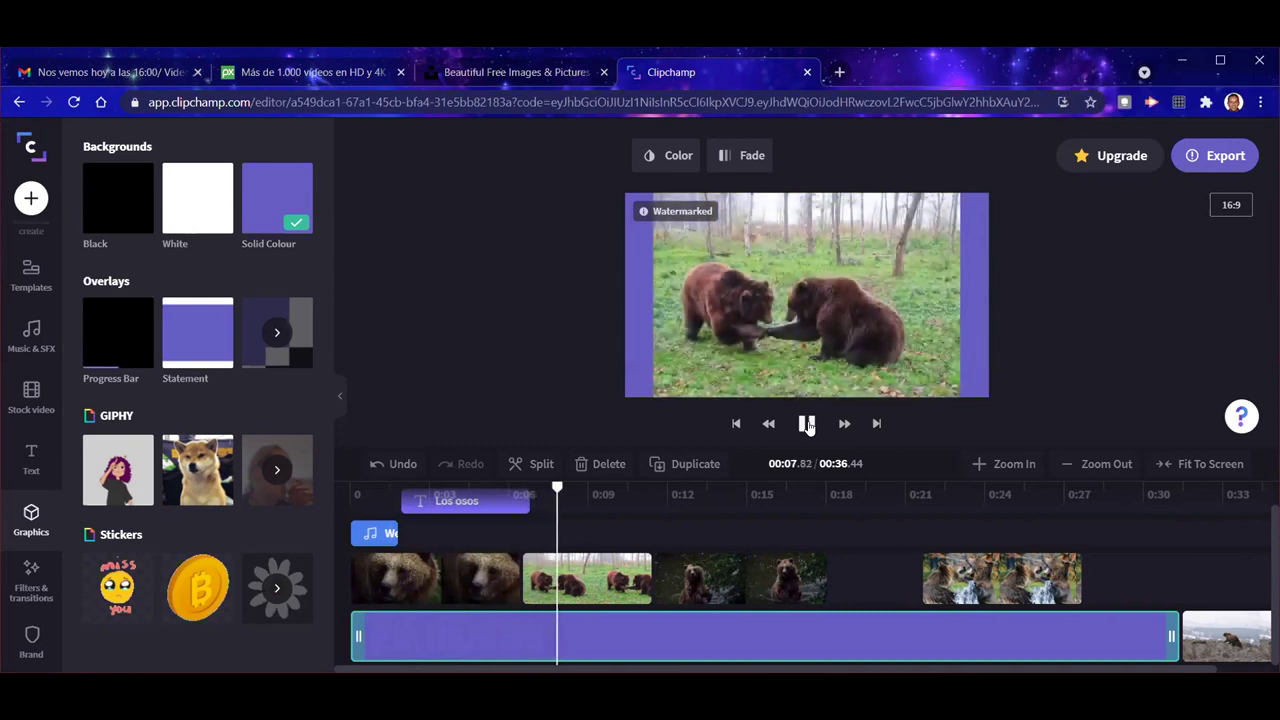
Step: Change the solid colour background's colour from the preset swatches to the green Mediumaquamarine
{"action": "left_click", "coordinate": [429, 633]}
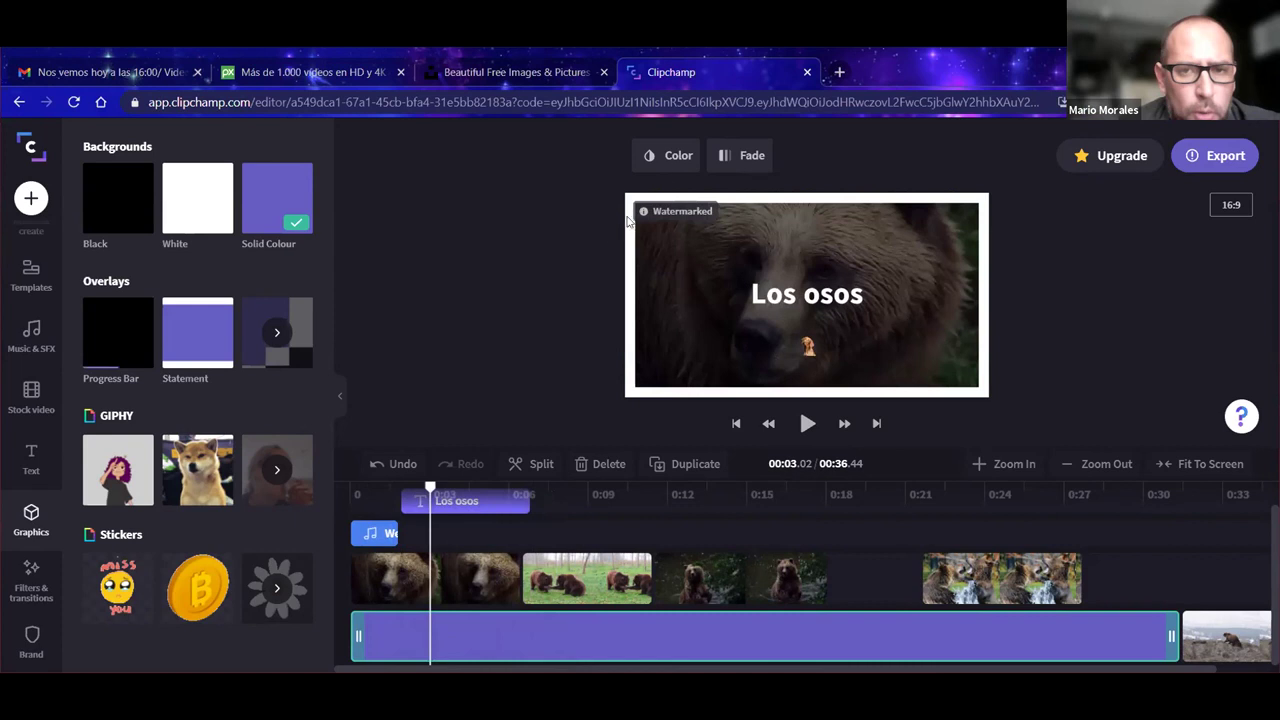
{"action": "left_click", "coordinate": [668, 157]}
{"action": "left_click", "coordinate": [584, 252]}
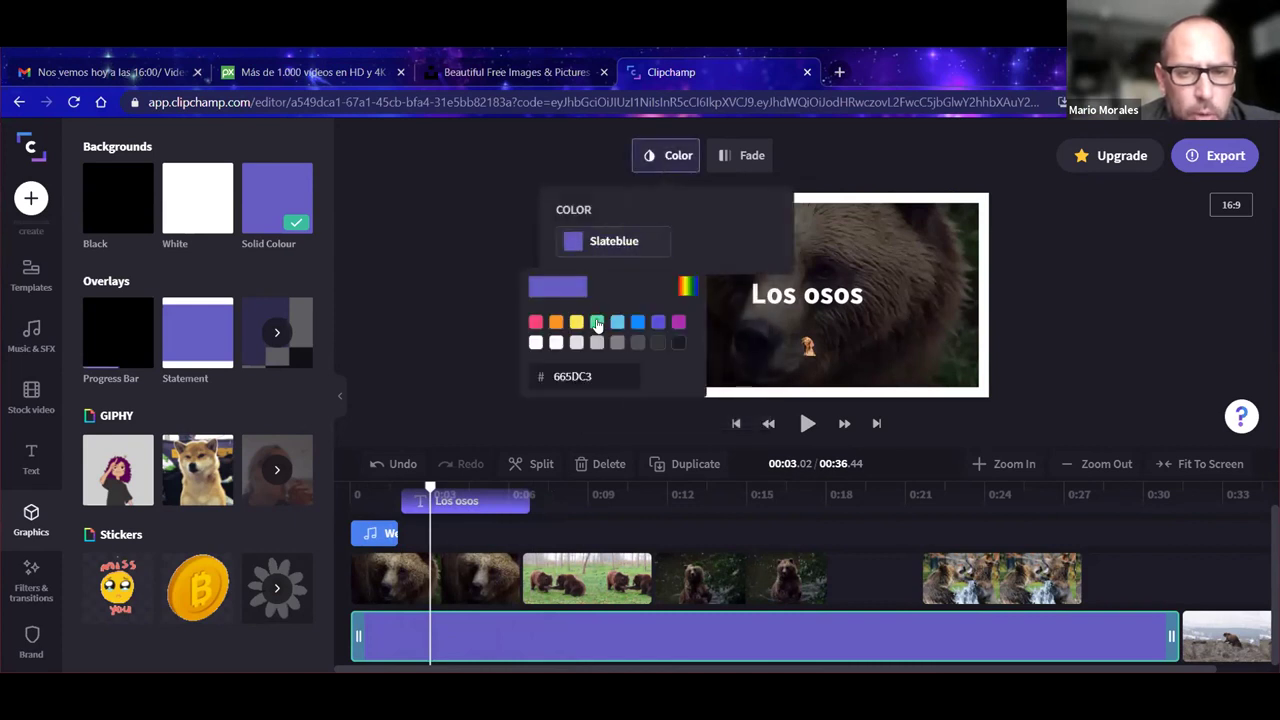
{"action": "left_click", "coordinate": [597, 323]}
{"action": "left_click", "coordinate": [463, 251]}
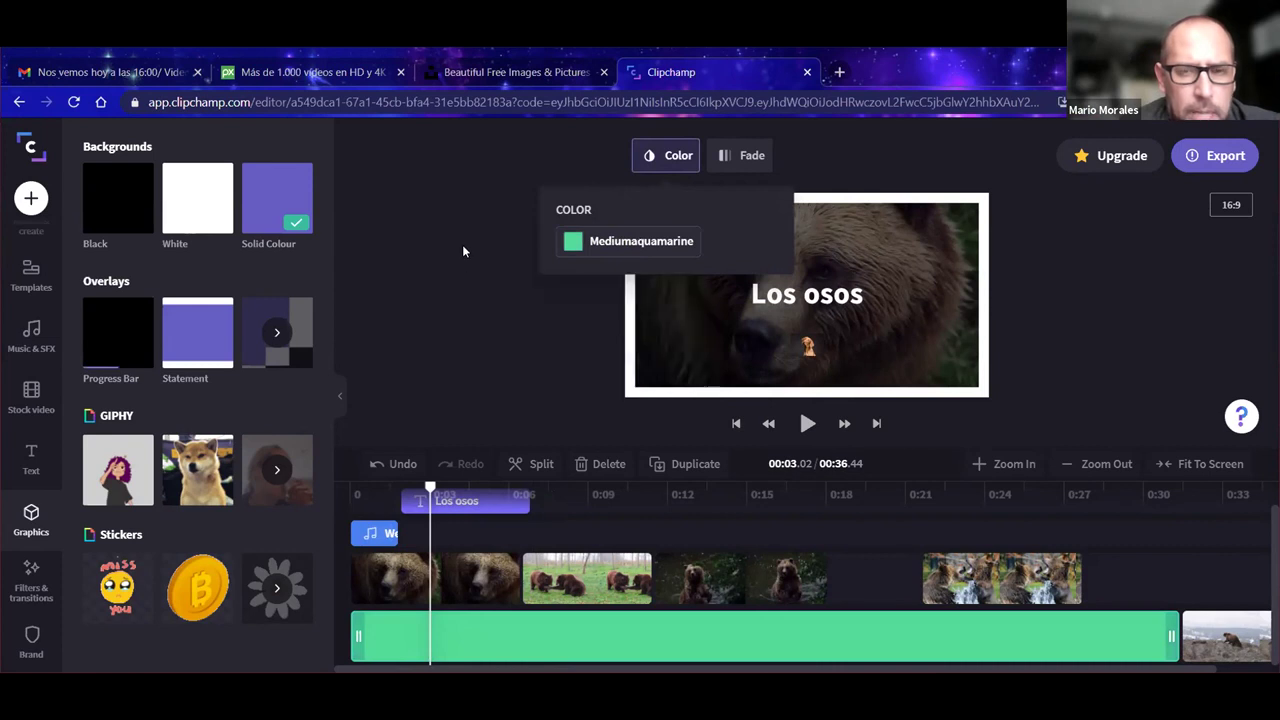
{"action": "left_click", "coordinate": [528, 153]}
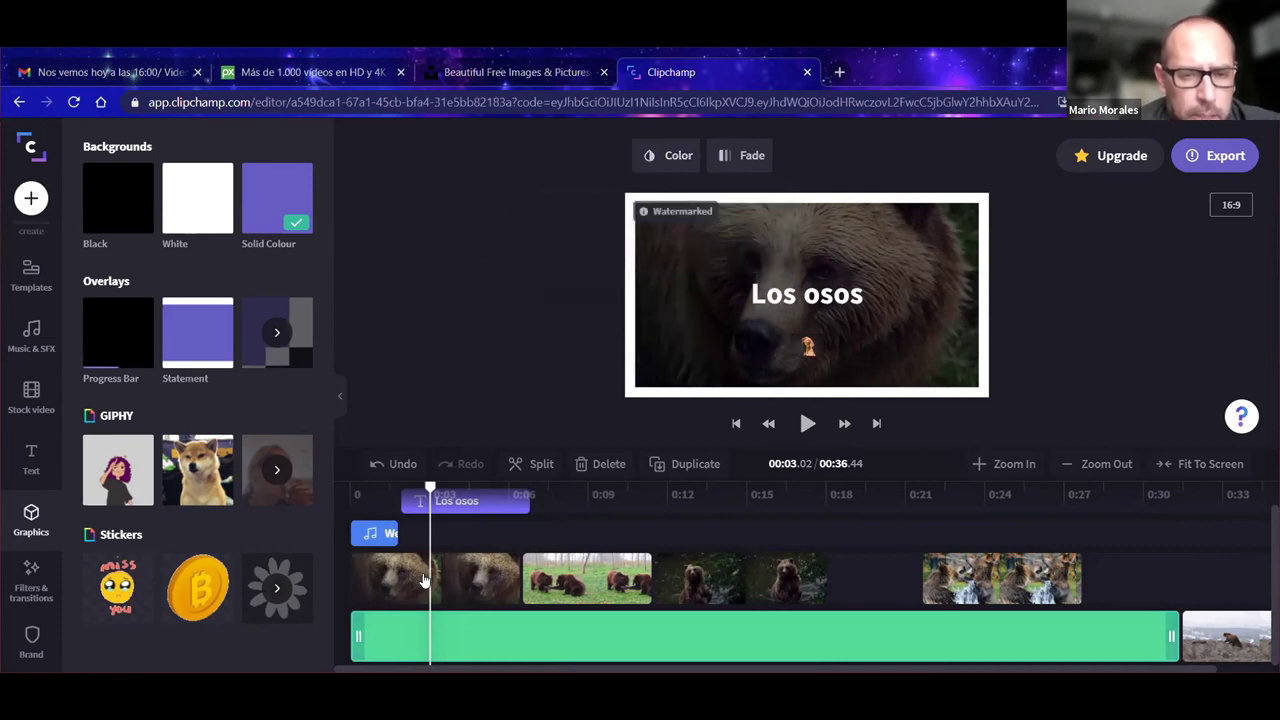
Step: Play the opening of the video to check the green background behind the first bear clip and title
{"action": "left_click_drag", "start_coordinate": [430, 487], "coordinate": [329, 487]}
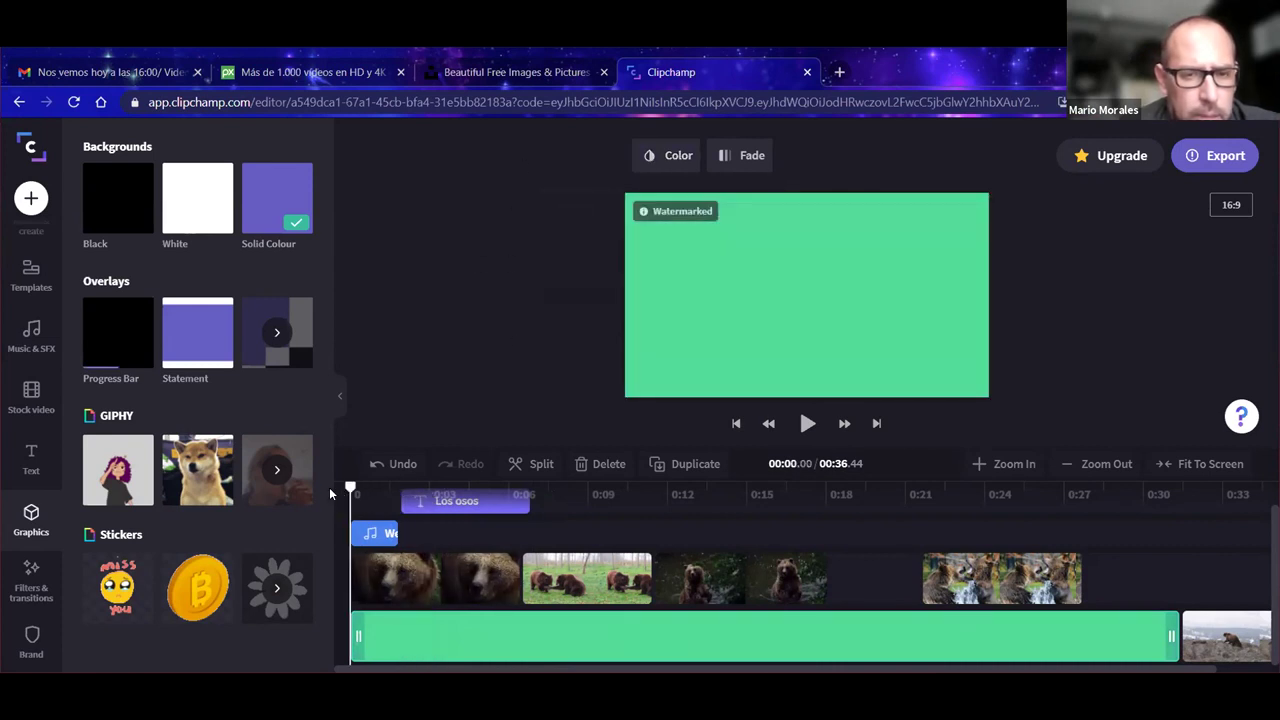
{"action": "left_click", "coordinate": [805, 425]}
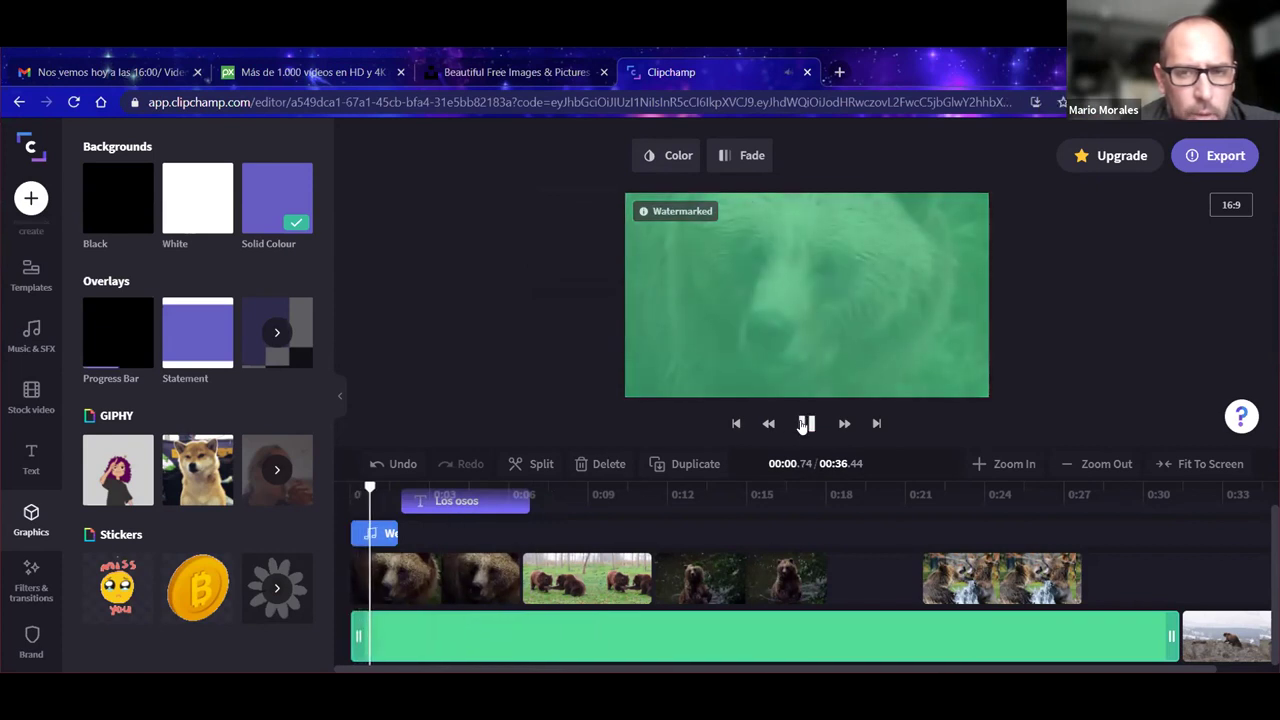
{"action": "left_click", "coordinate": [805, 425]}
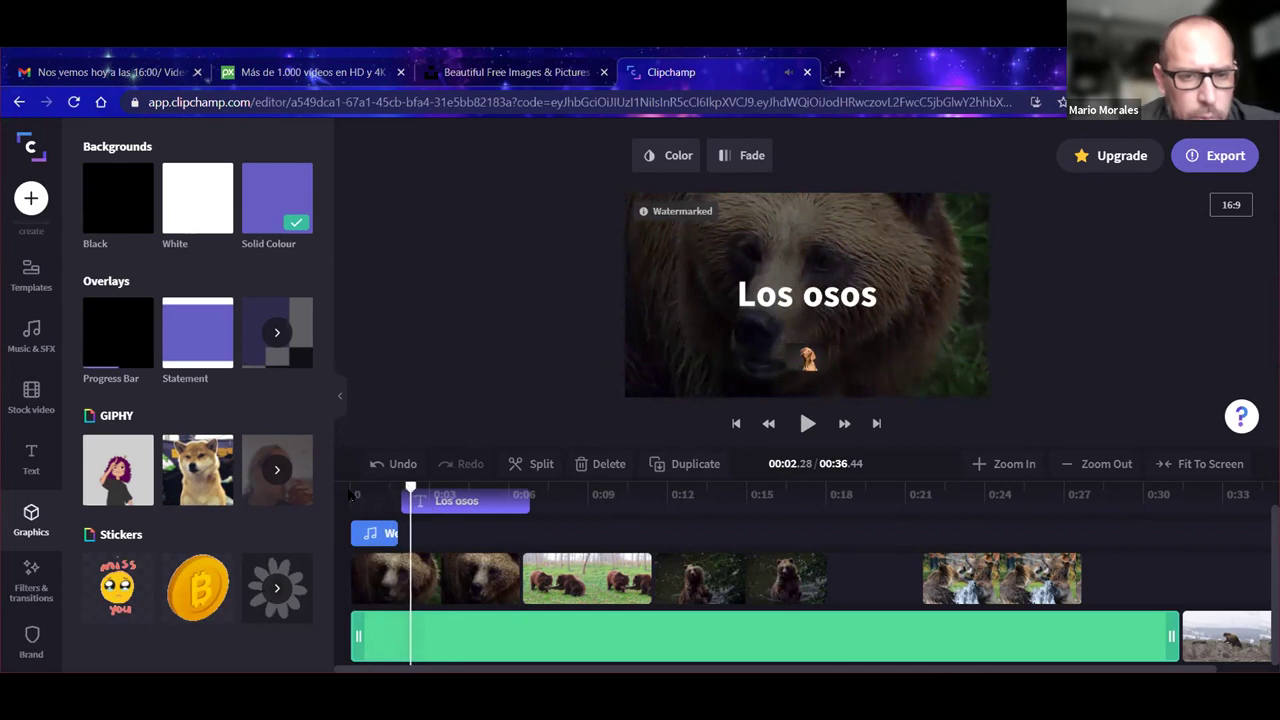
{"action": "left_click_drag", "start_coordinate": [411, 487], "coordinate": [340, 495]}
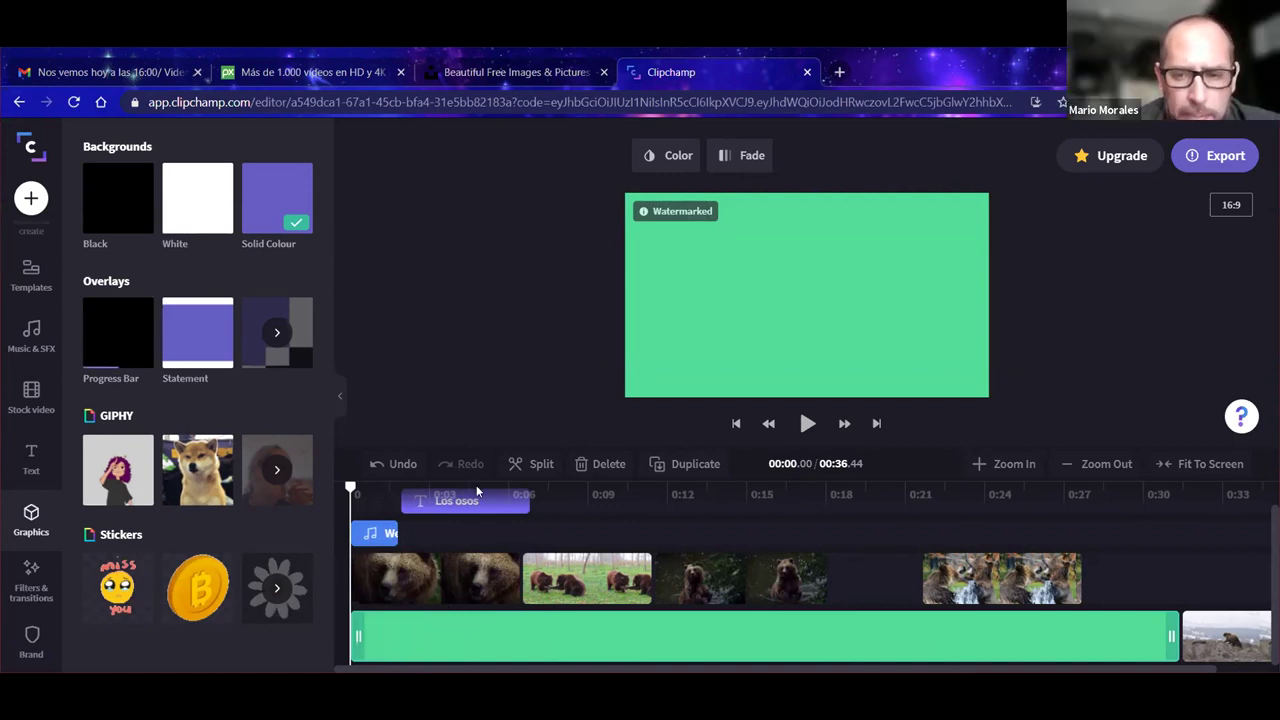
Step: Delete the Brown Bear clip, the grizzlies photo and the lone bear photo from the timeline
{"action": "left_click", "coordinate": [716, 585]}
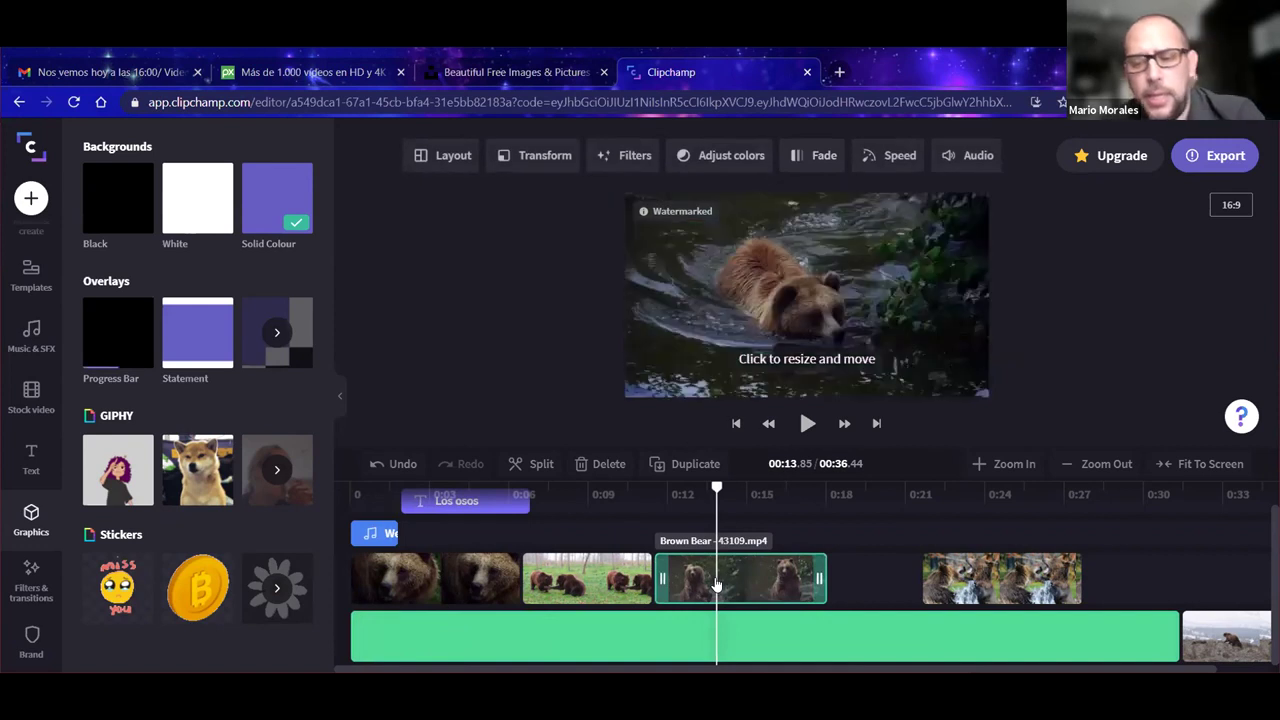
{"action": "key", "text": "Delete"}
{"action": "left_click", "coordinate": [1023, 590]}
{"action": "key", "text": "Delete"}
{"action": "left_click", "coordinate": [1228, 637]}
{"action": "key", "text": "Delete"}
Step: Shorten the green background to end with the two-bears photo at about 0:11
{"action": "left_click", "coordinate": [1176, 650]}
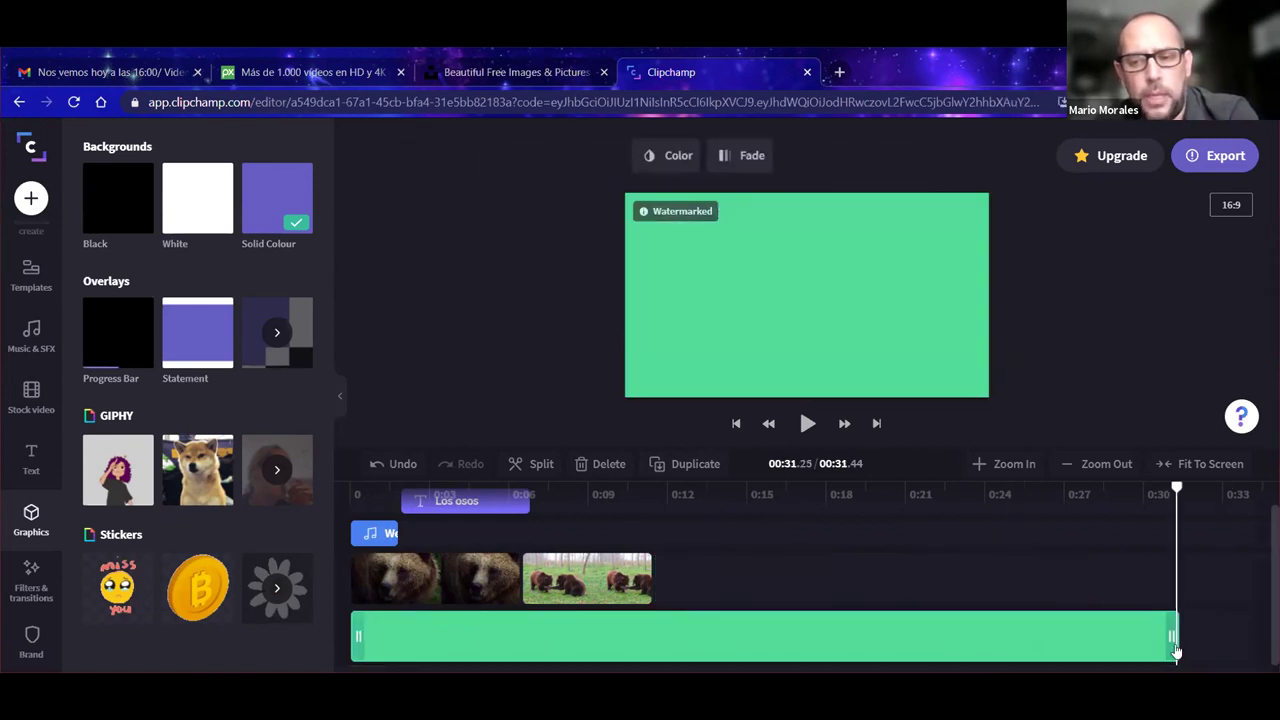
{"action": "left_click_drag", "start_coordinate": [1154, 640], "coordinate": [655, 650]}
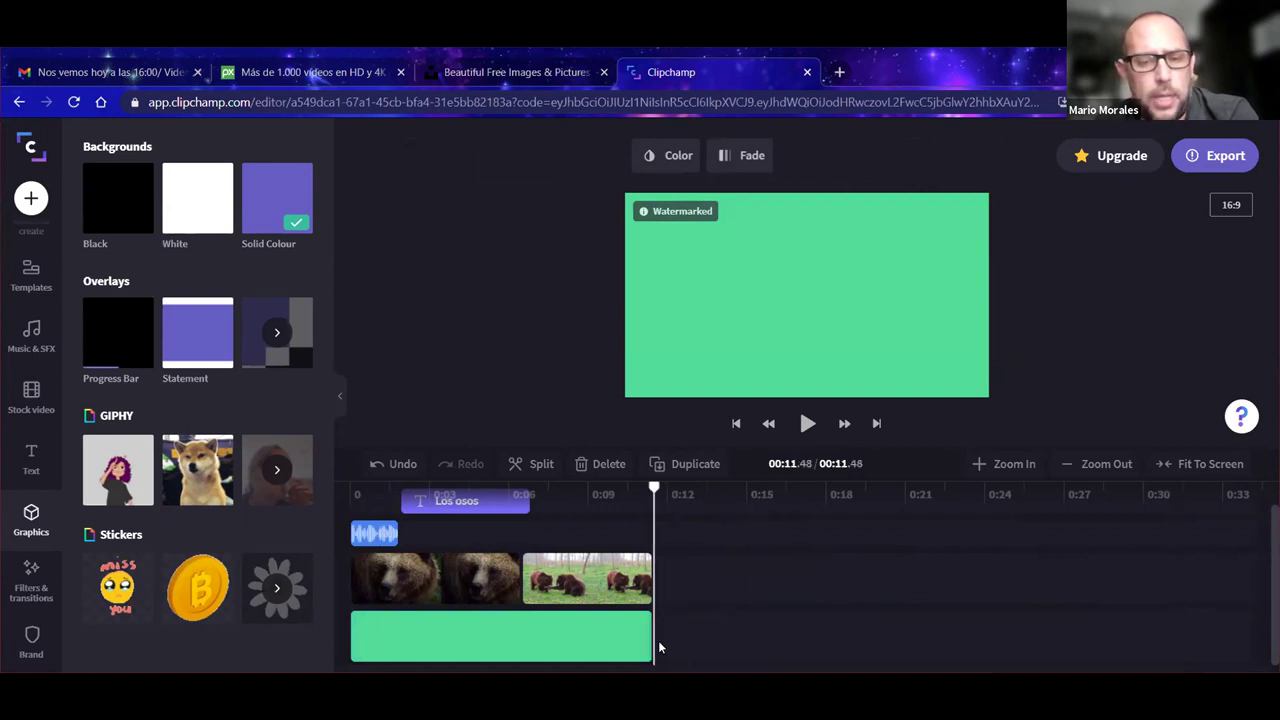
{"action": "left_click", "coordinate": [661, 643]}
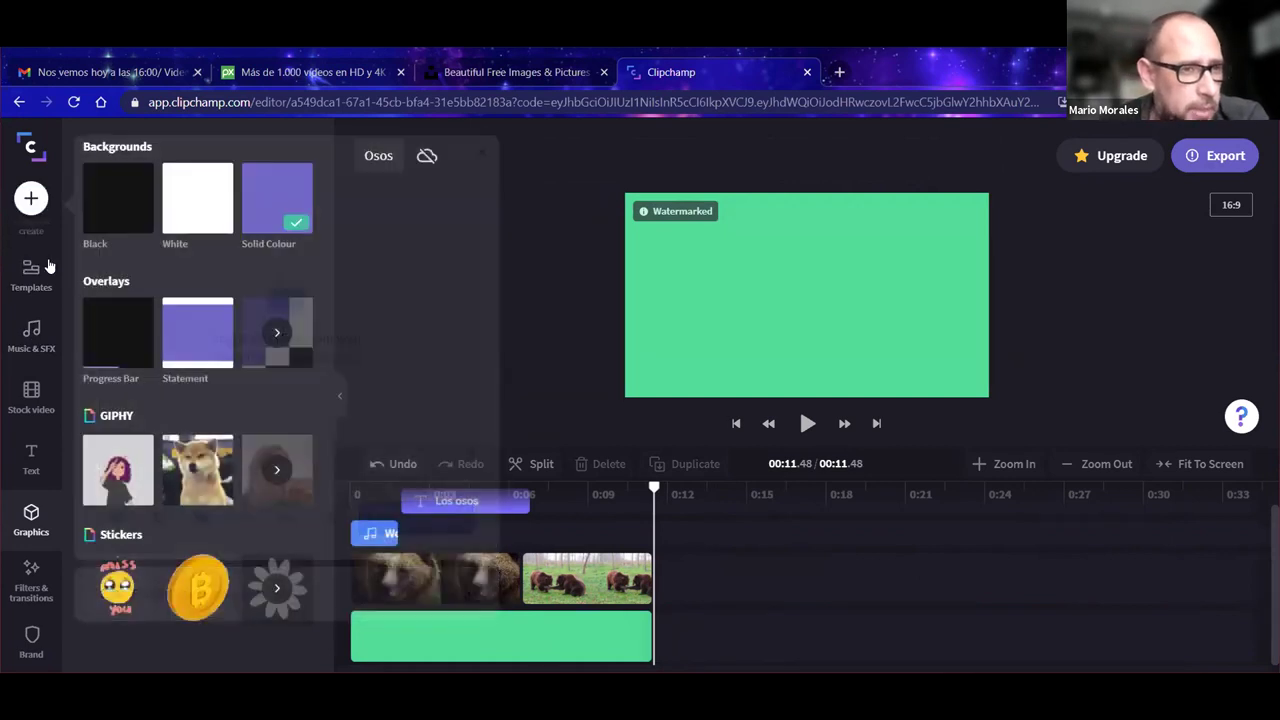
Step: Add the puppy photo from the media library after the two-bears photo and extend the green background to the puppy photo's end
{"action": "scroll", "coordinate": [16, 275], "scroll_direction": "up", "scroll_amount": 1}
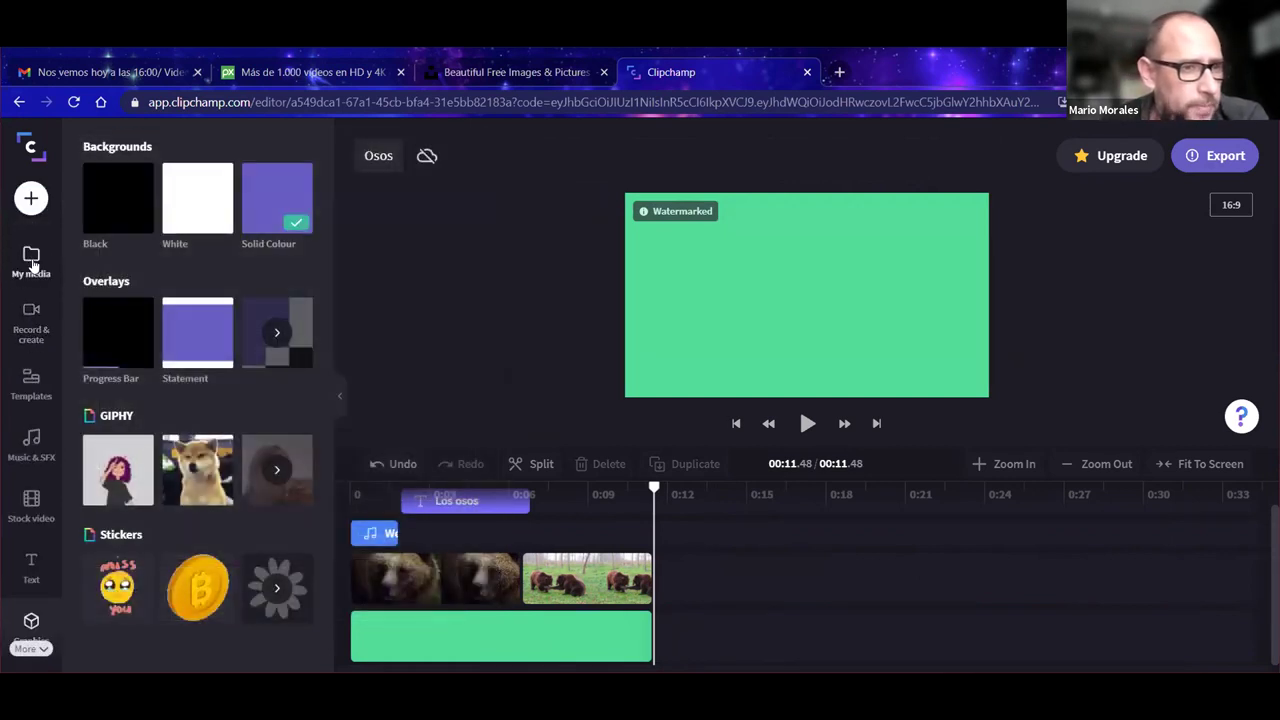
{"action": "left_click", "coordinate": [31, 262]}
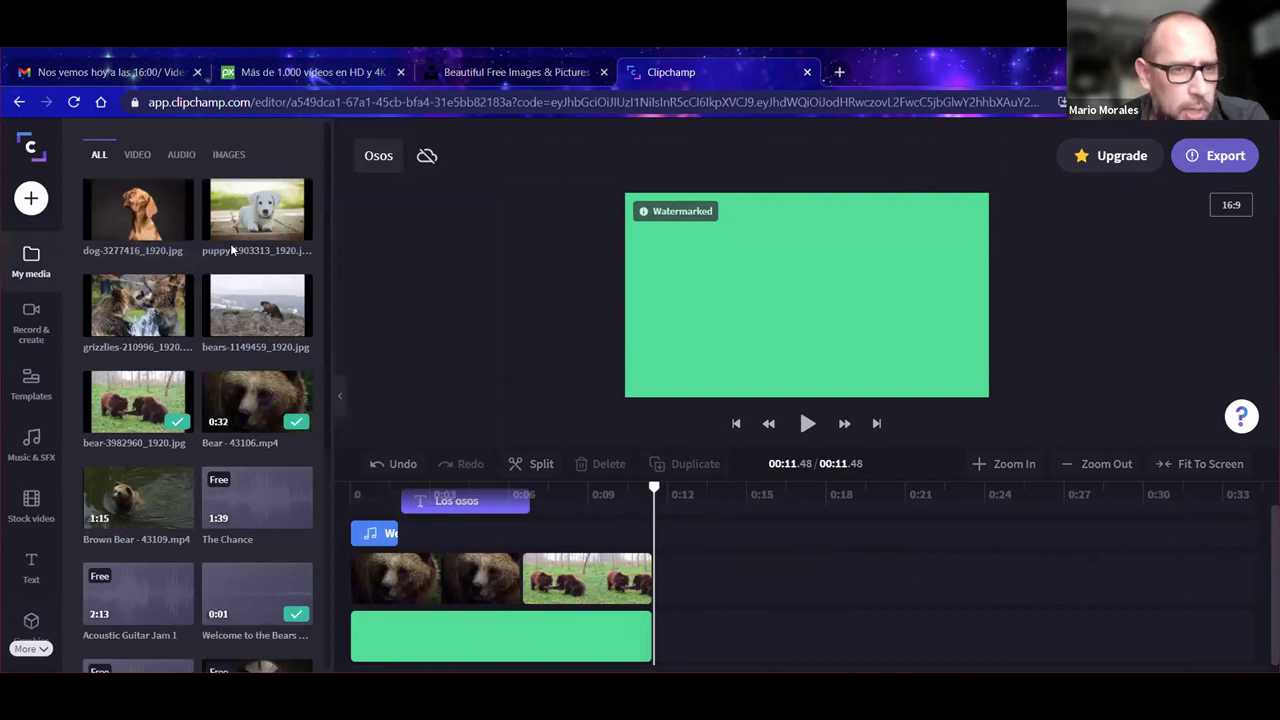
{"action": "mouse_move", "coordinate": [271, 228]}
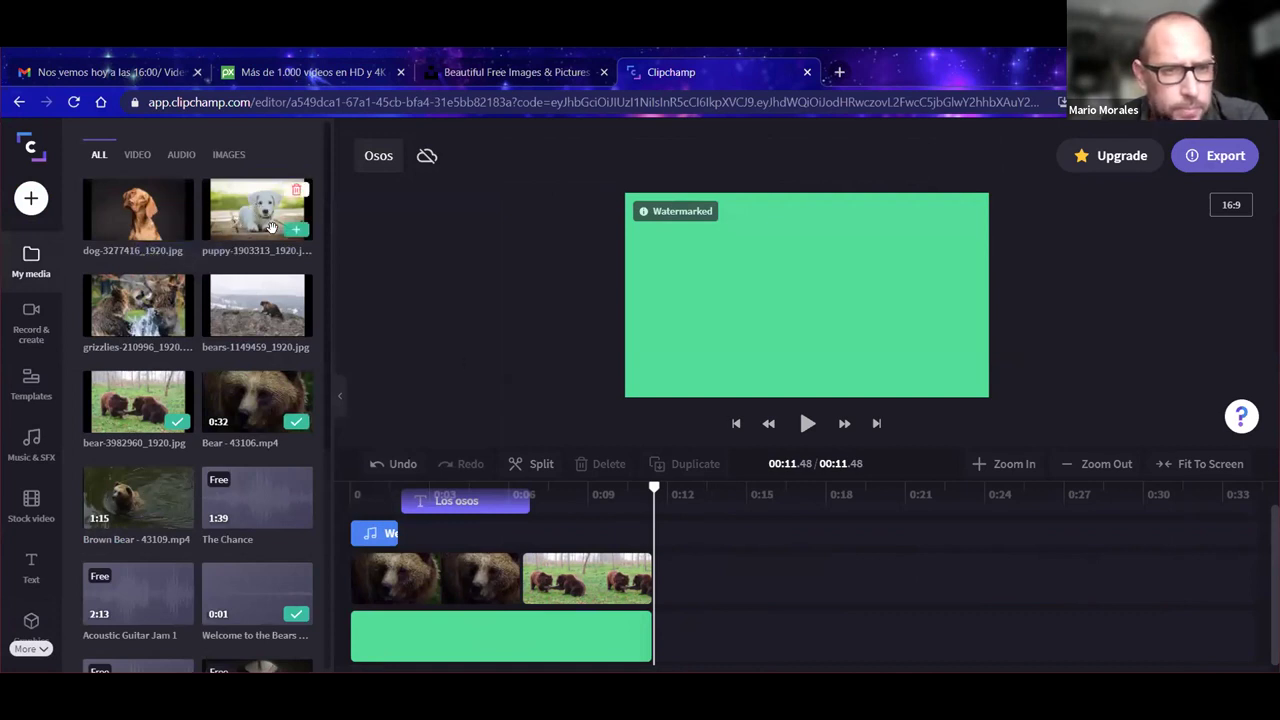
{"action": "left_click_drag", "start_coordinate": [558, 365], "coordinate": [710, 572]}
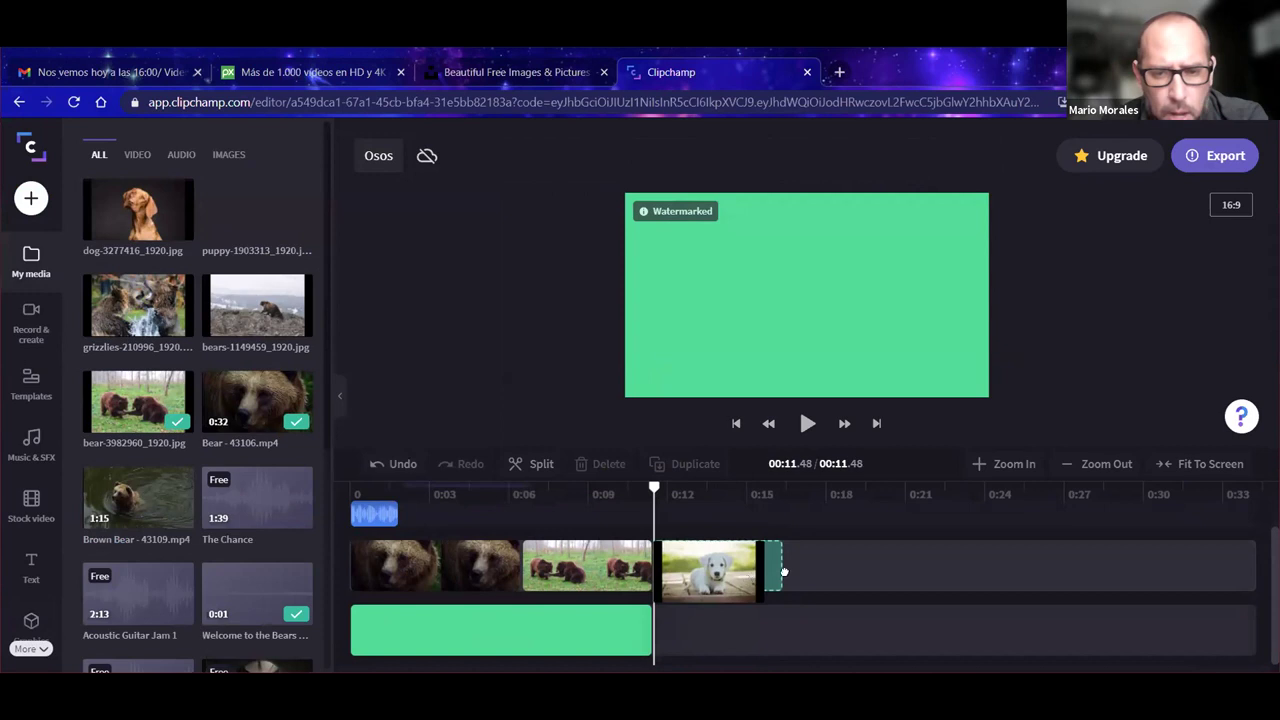
{"action": "left_click", "coordinate": [631, 650]}
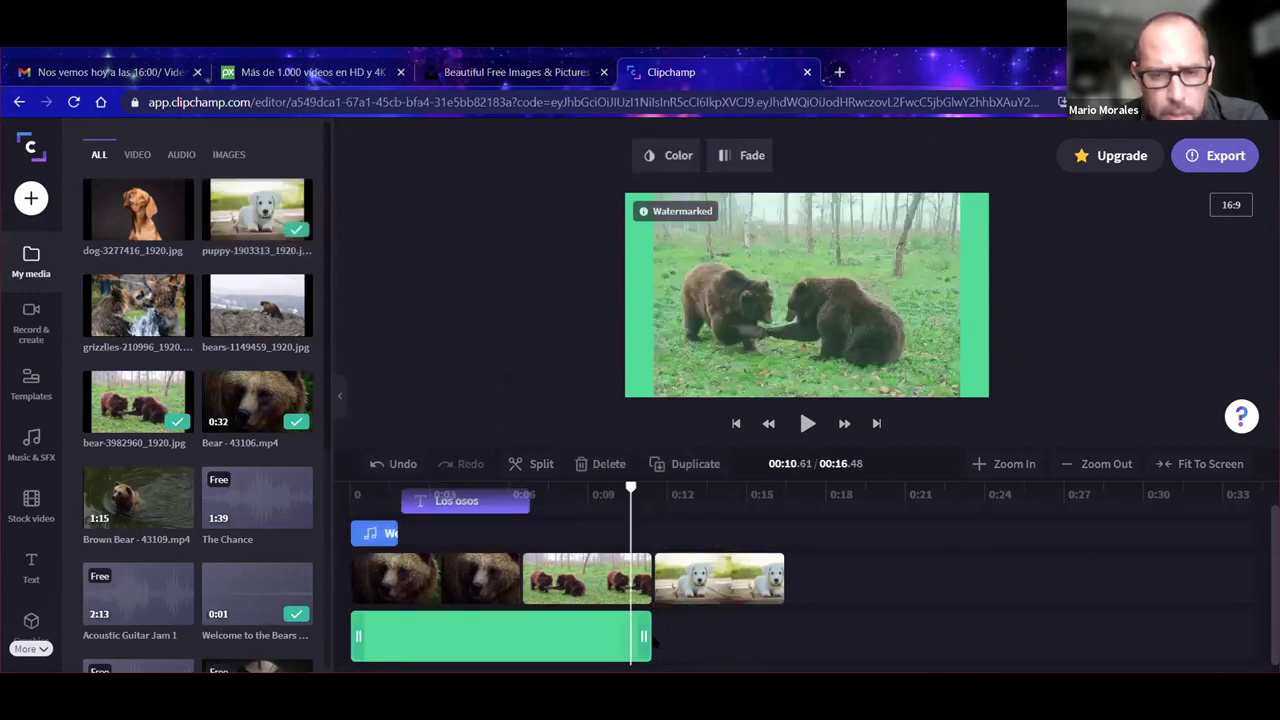
{"action": "left_click_drag", "start_coordinate": [646, 636], "coordinate": [768, 636]}
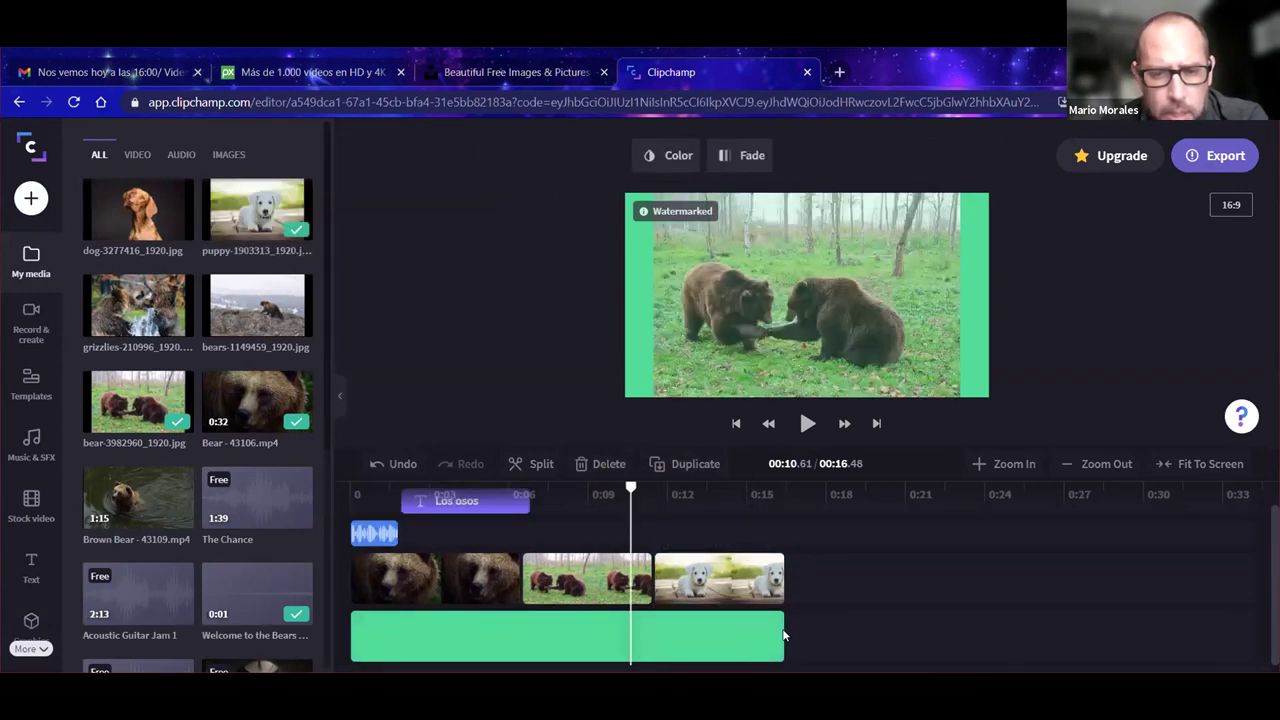
Step: Browse the graphics overlays and add the Mirror overlay to the timeline after the Los osos title
{"action": "scroll", "coordinate": [25, 590], "scroll_direction": "down", "scroll_amount": 2}
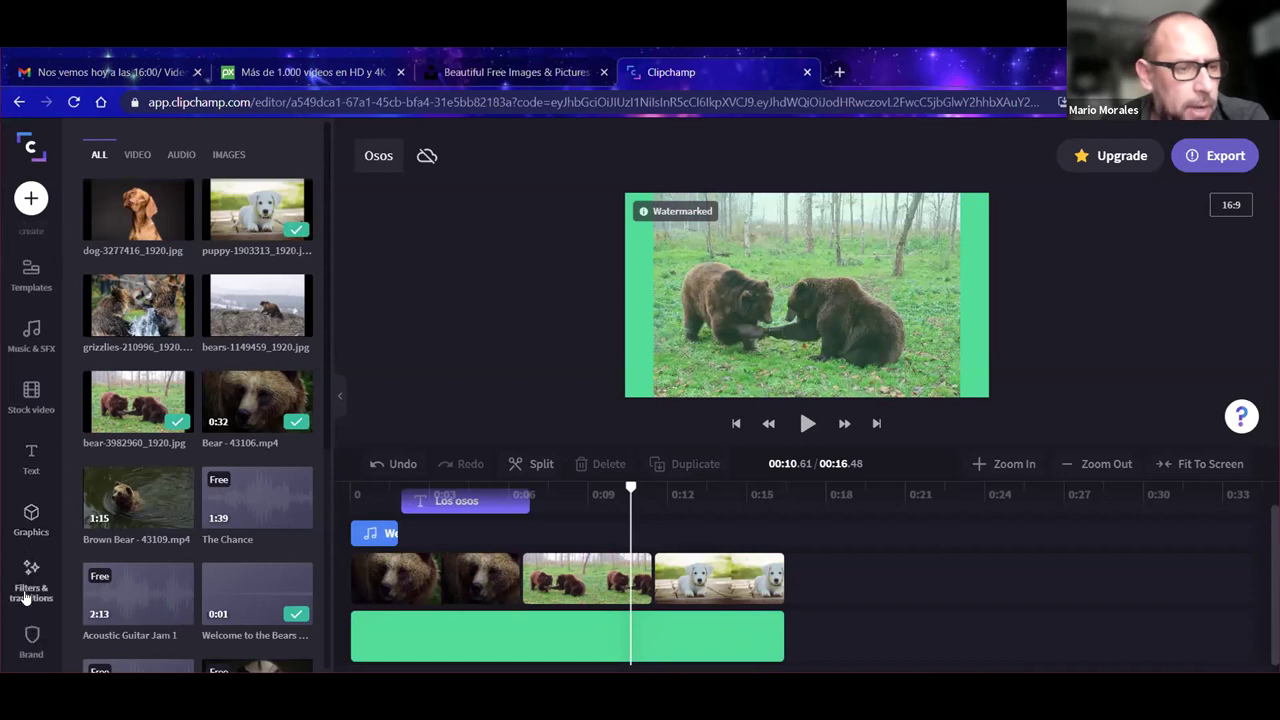
{"action": "left_click", "coordinate": [31, 520]}
{"action": "mouse_move", "coordinate": [116, 355]}
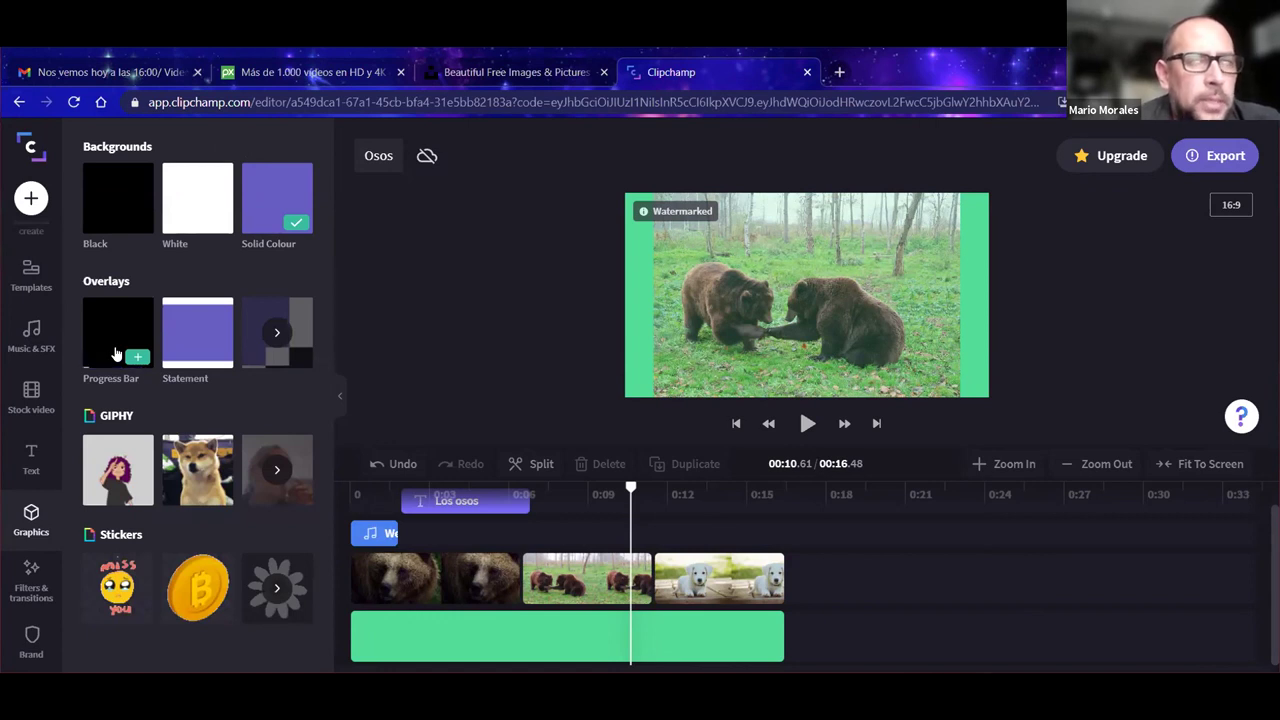
{"action": "left_click", "coordinate": [280, 333]}
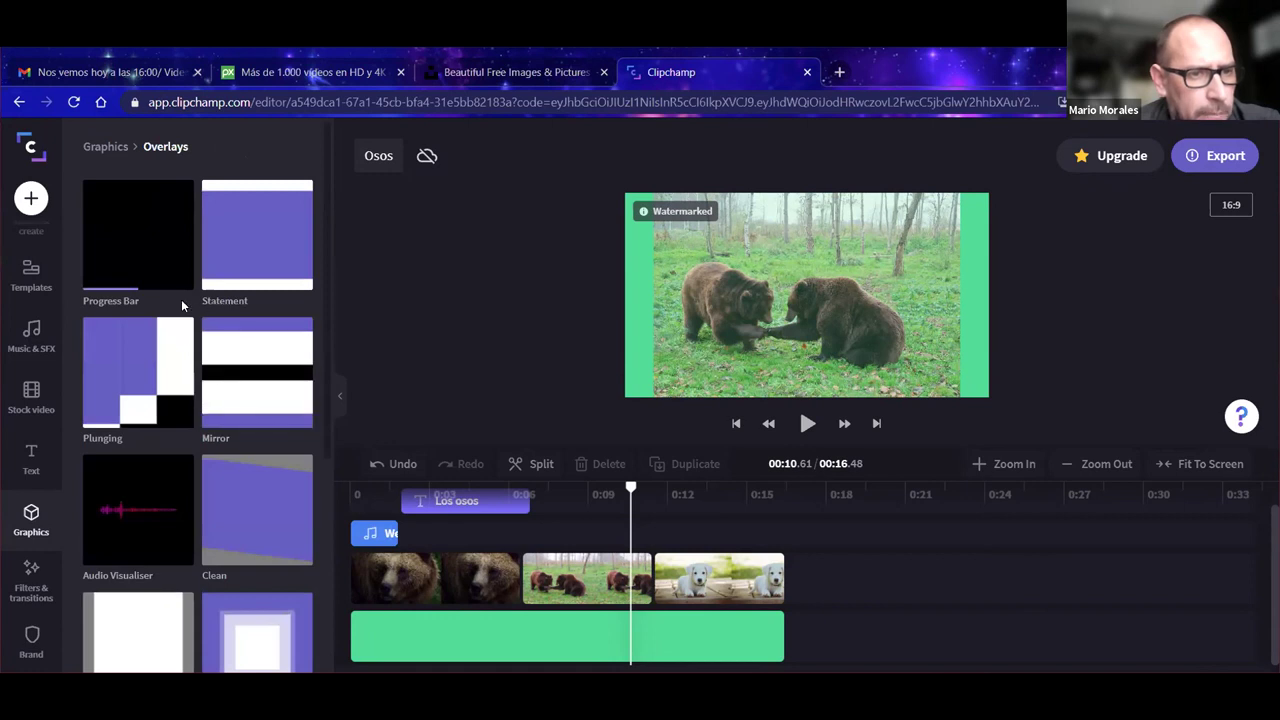
{"action": "mouse_move", "coordinate": [240, 380]}
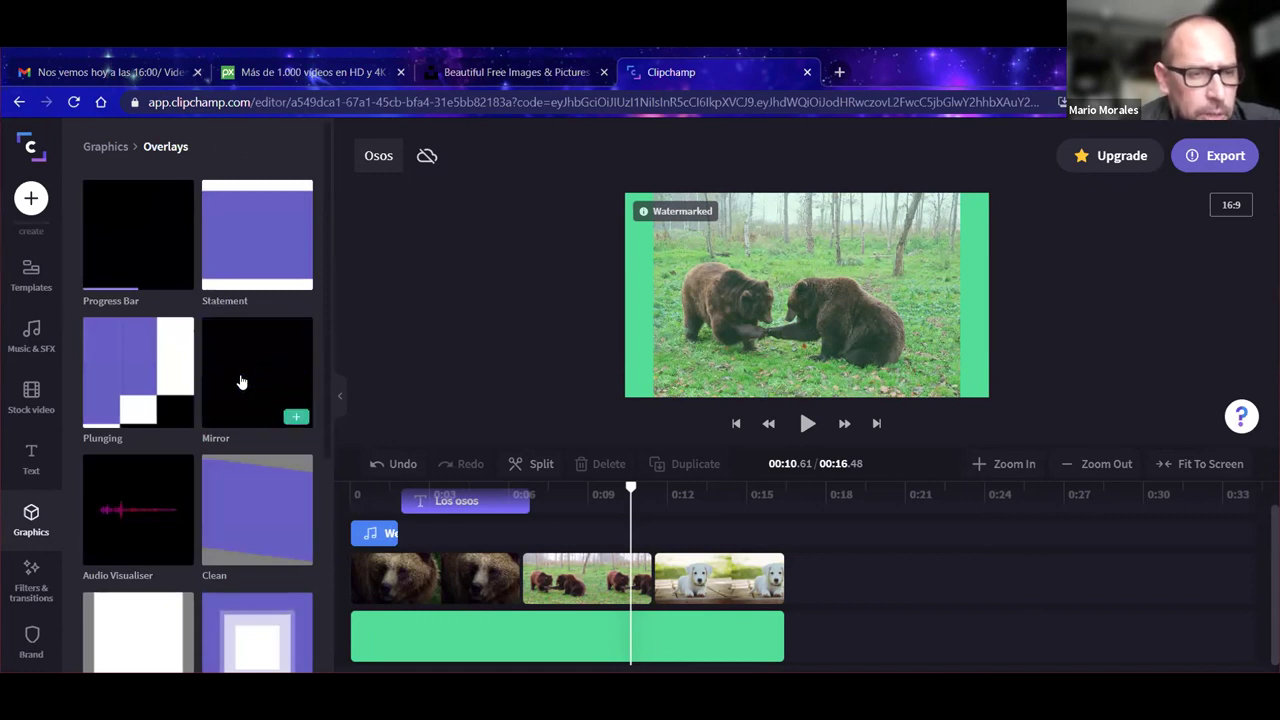
{"action": "mouse_move", "coordinate": [147, 507]}
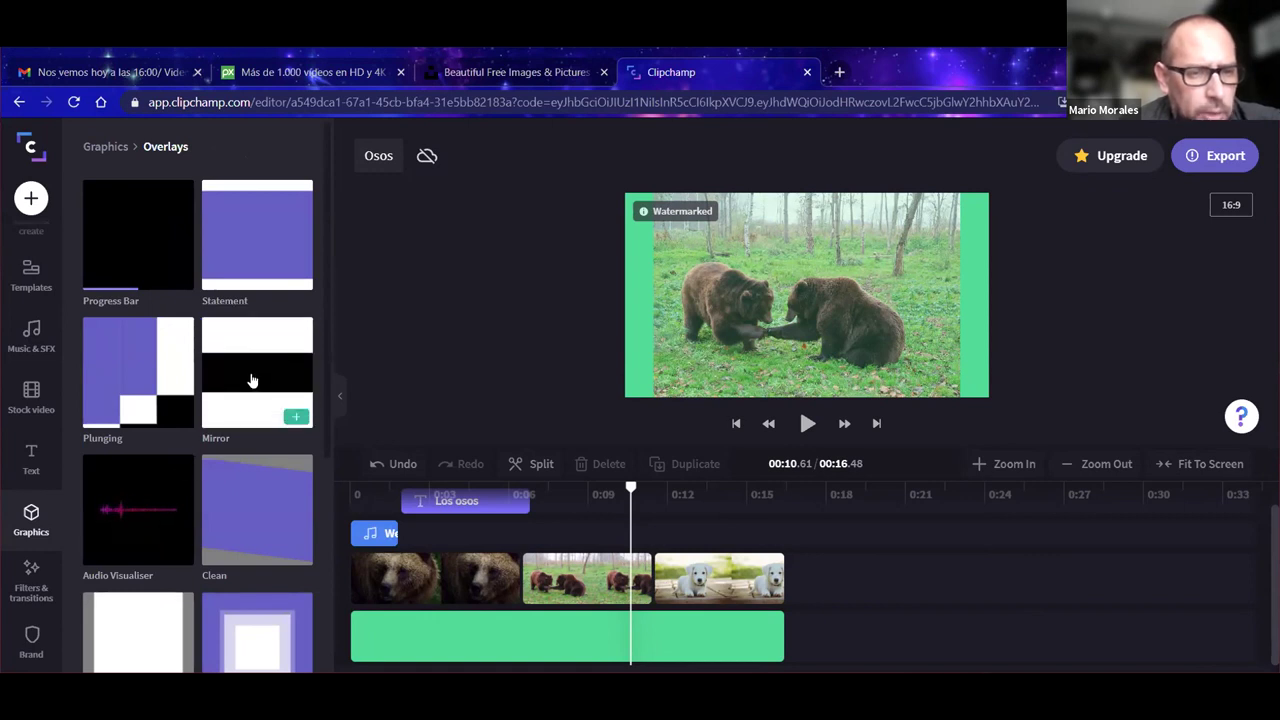
{"action": "left_click", "coordinate": [296, 420]}
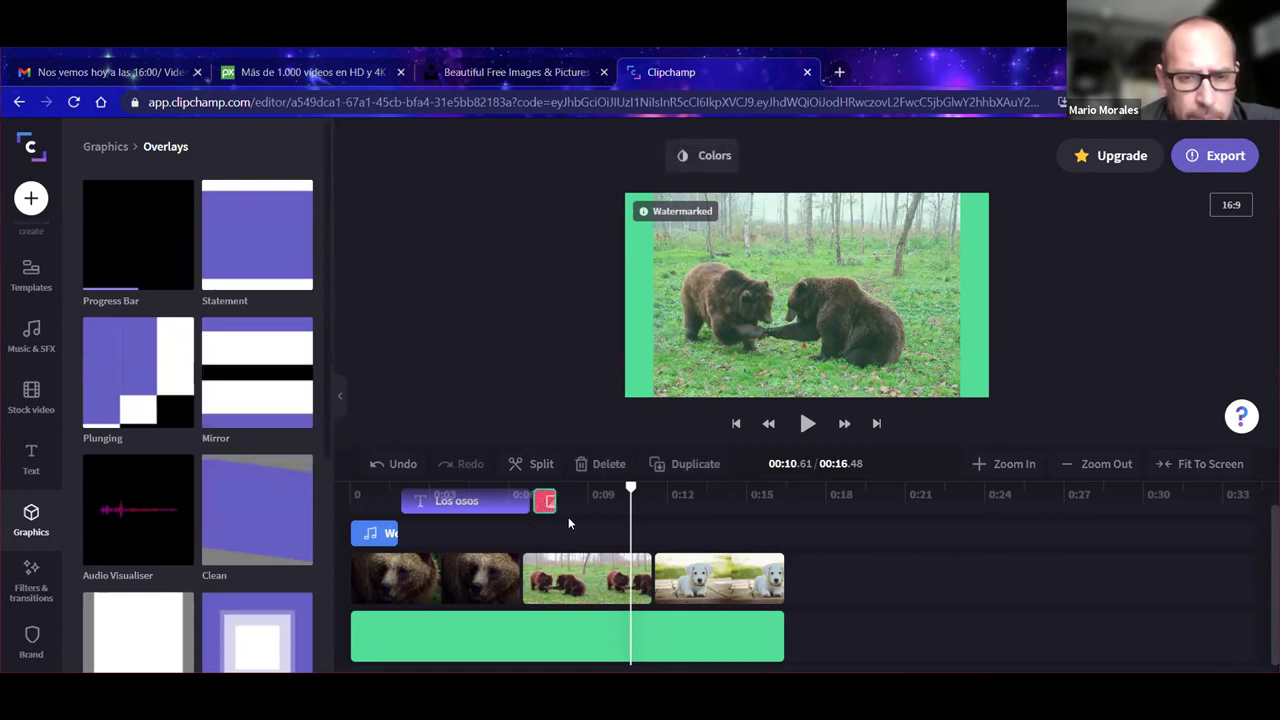
Step: Replay the section from the Los osos title into the two-bears photo and inspect a frame of the Mirror overlay
{"action": "mouse_move", "coordinate": [545, 535]}
{"action": "left_mouse_down"}
{"action": "mouse_move", "coordinate": [420, 535]}
{"action": "mouse_move", "coordinate": [546, 530]}
{"action": "left_mouse_up"}
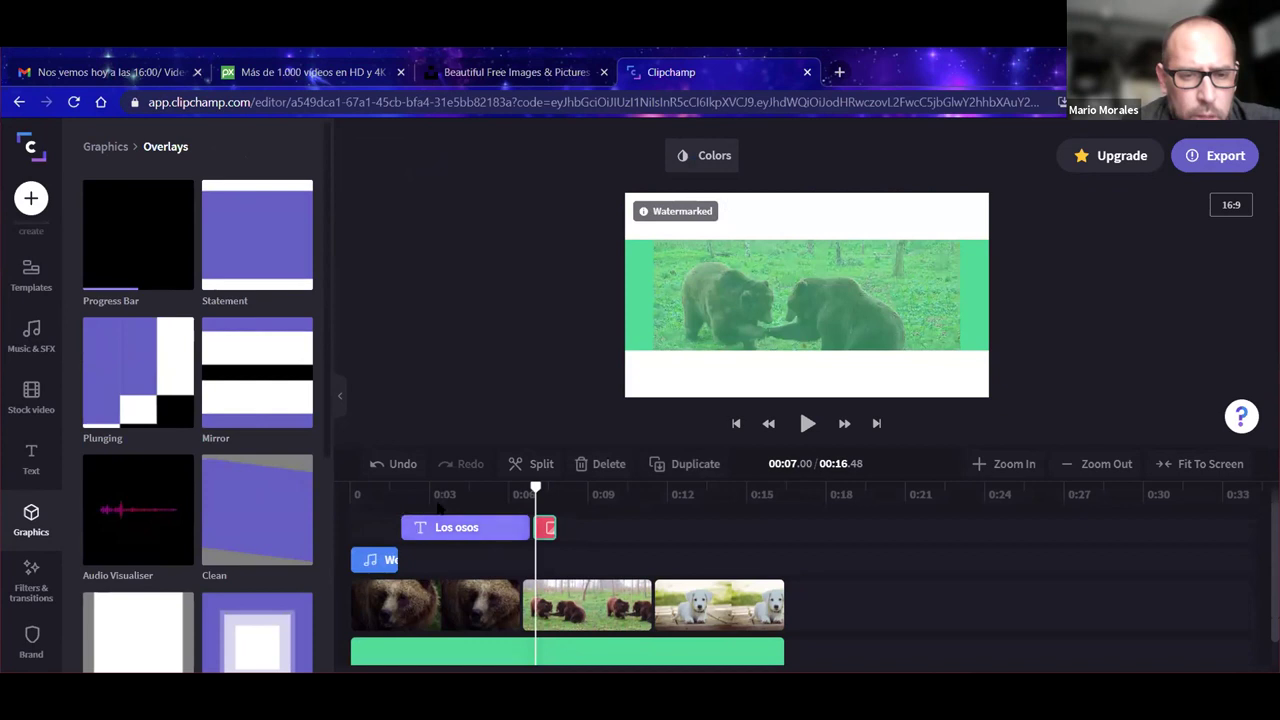
{"action": "left_click_drag", "start_coordinate": [469, 494], "coordinate": [407, 508]}
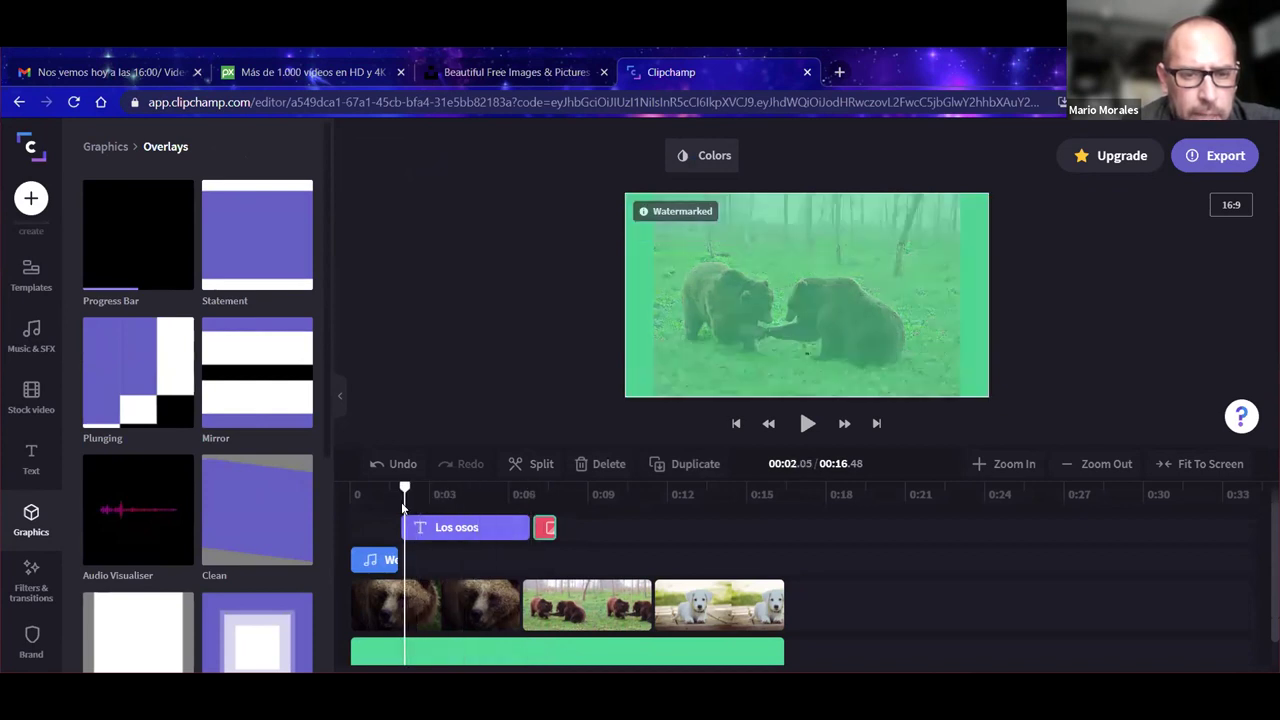
{"action": "left_click", "coordinate": [806, 424]}
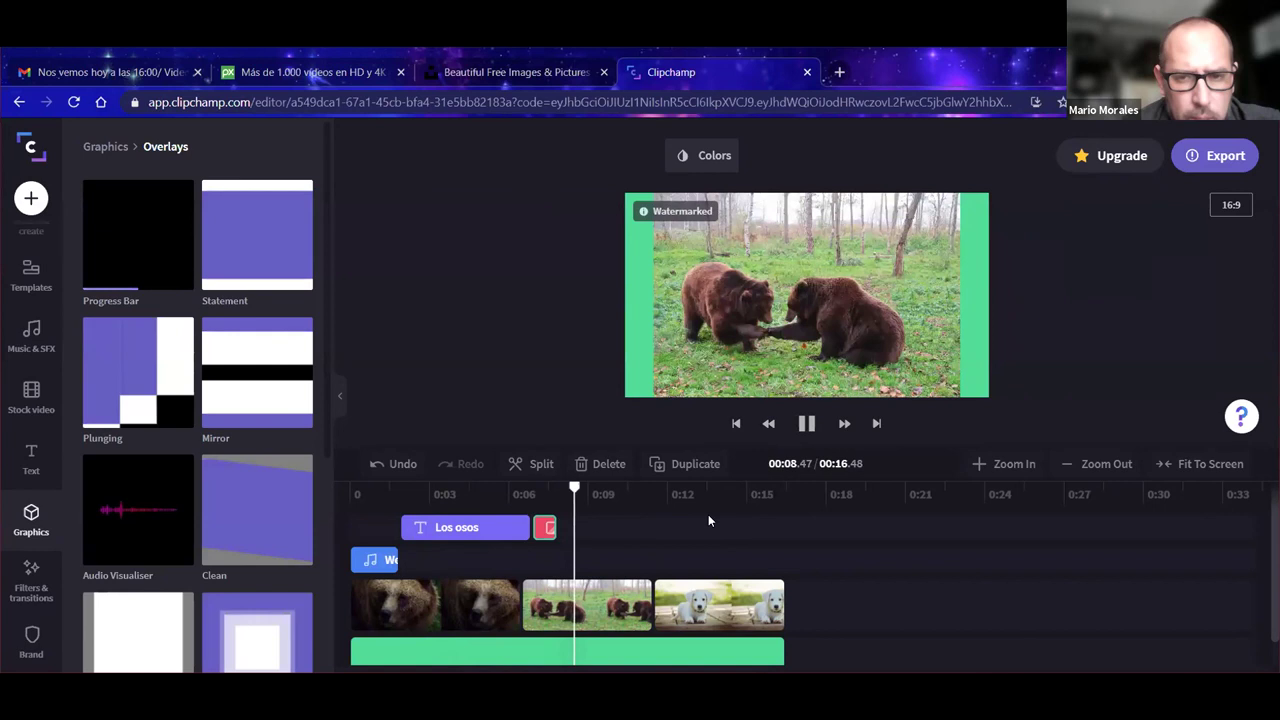
{"action": "left_click", "coordinate": [502, 496]}
{"action": "left_click", "coordinate": [481, 494]}
{"action": "left_click", "coordinate": [807, 424]}
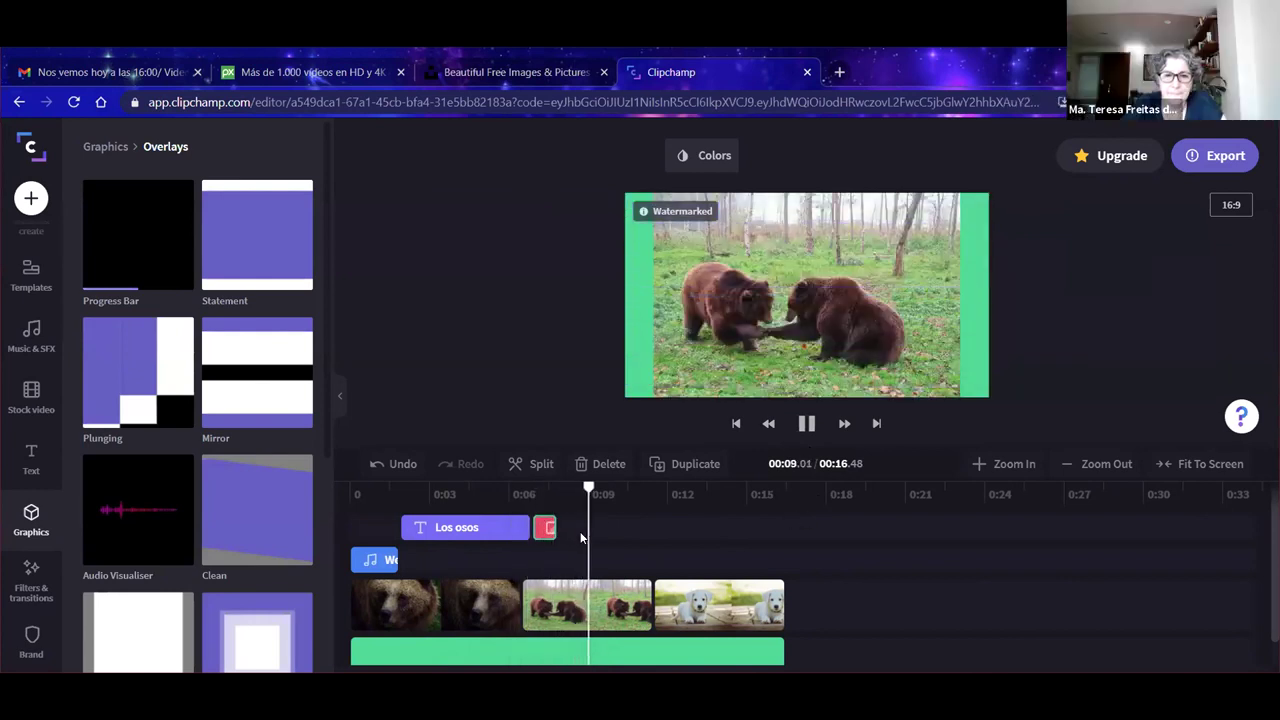
{"action": "key", "text": "space"}
{"action": "left_click", "coordinate": [494, 508]}
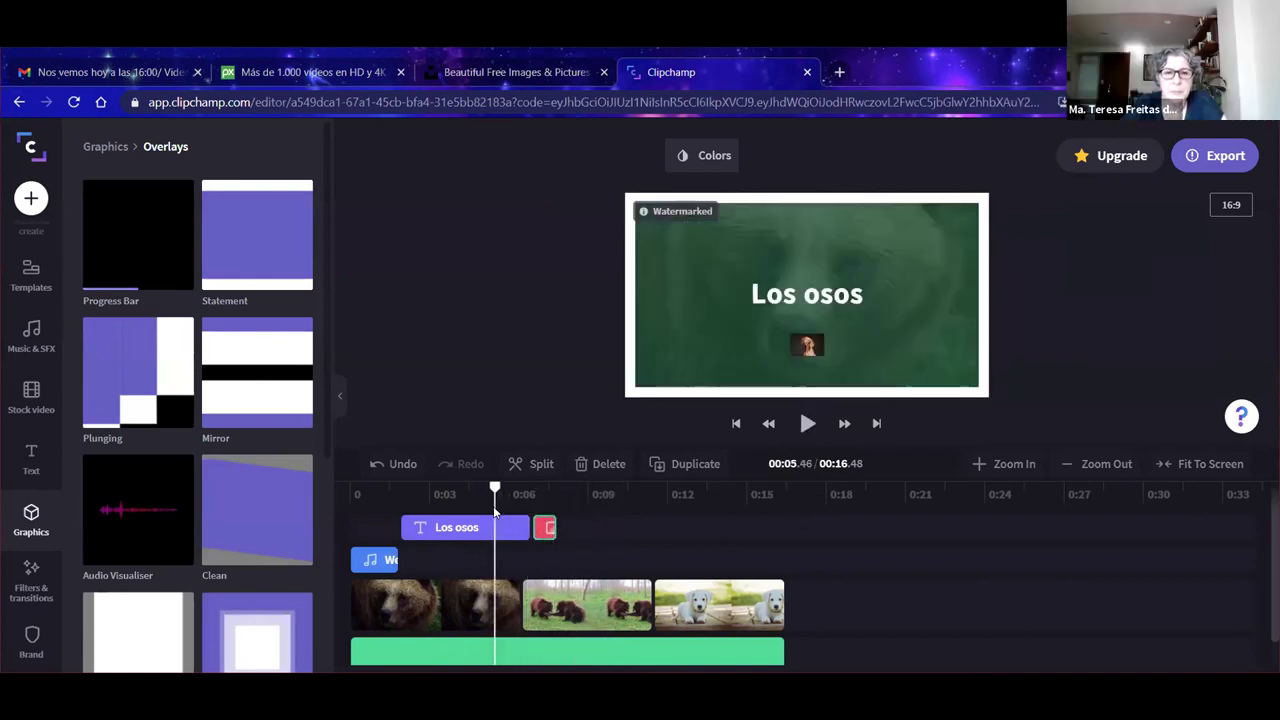
{"action": "left_click", "coordinate": [545, 531]}
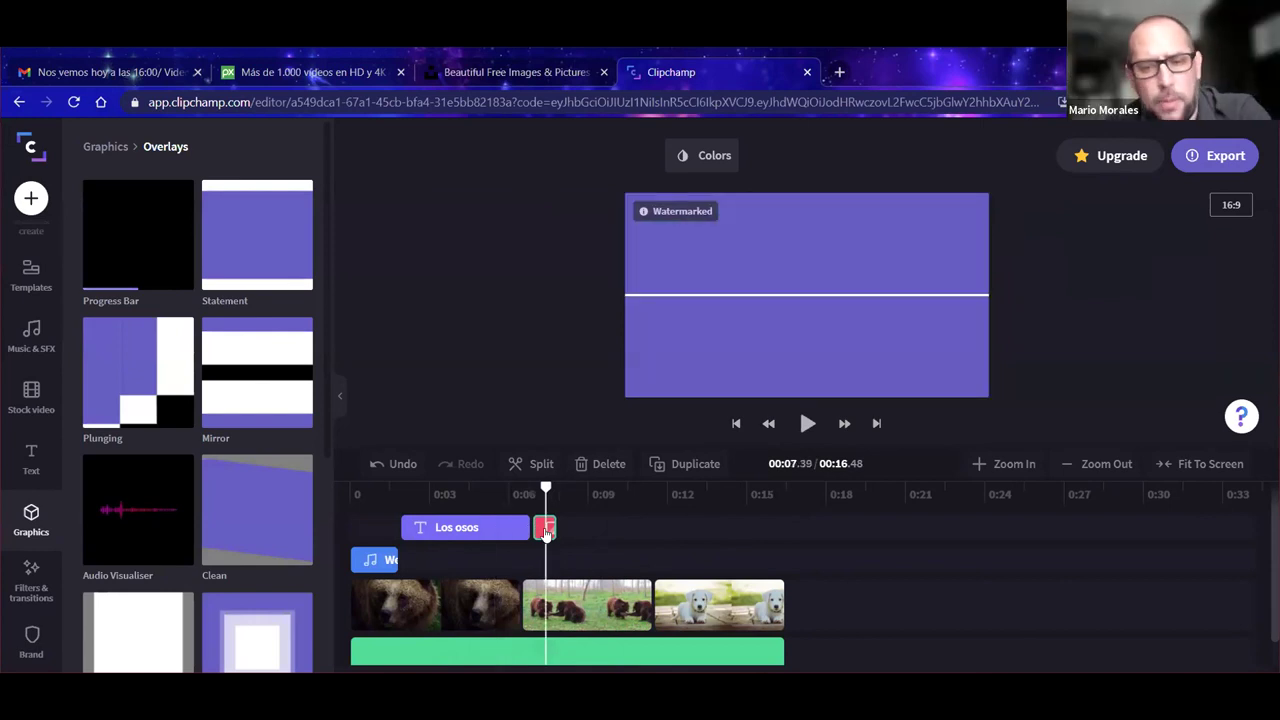
Step: Replace the Mirror overlay after the Los osos title with the Audio Visualiser overlay and play back that section
{"action": "key", "text": "Delete"}
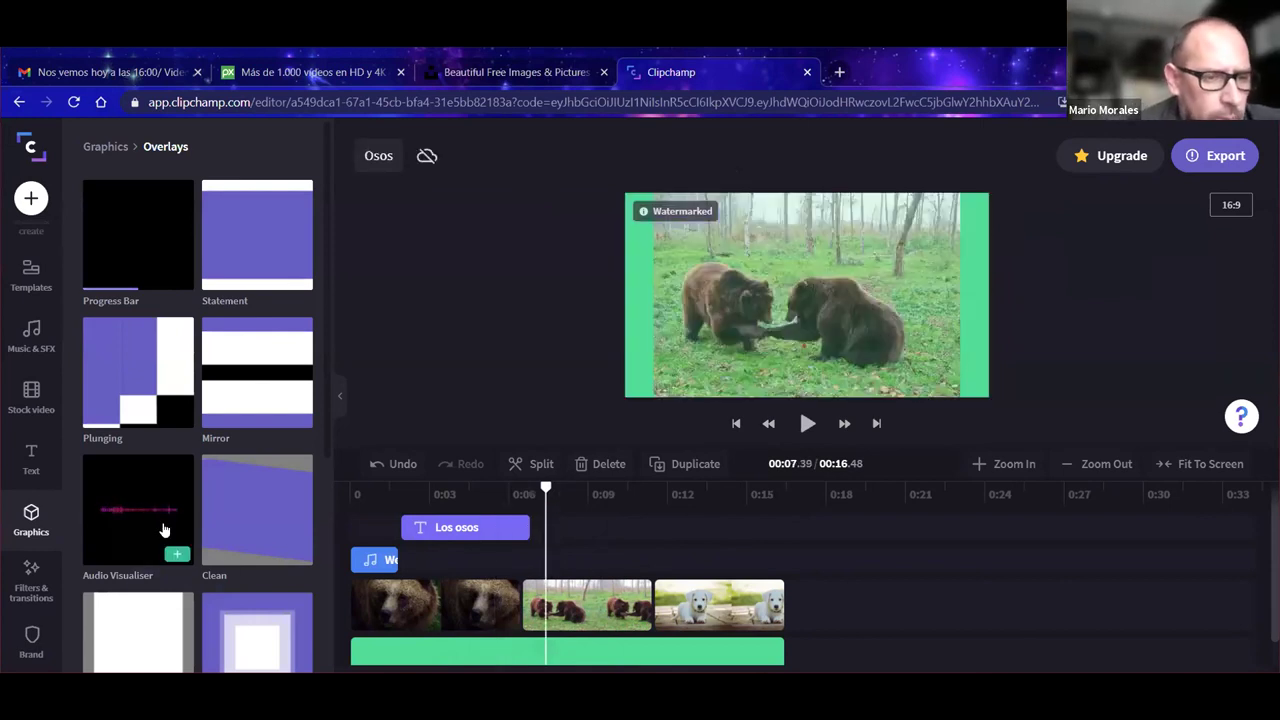
{"action": "left_click", "coordinate": [176, 557]}
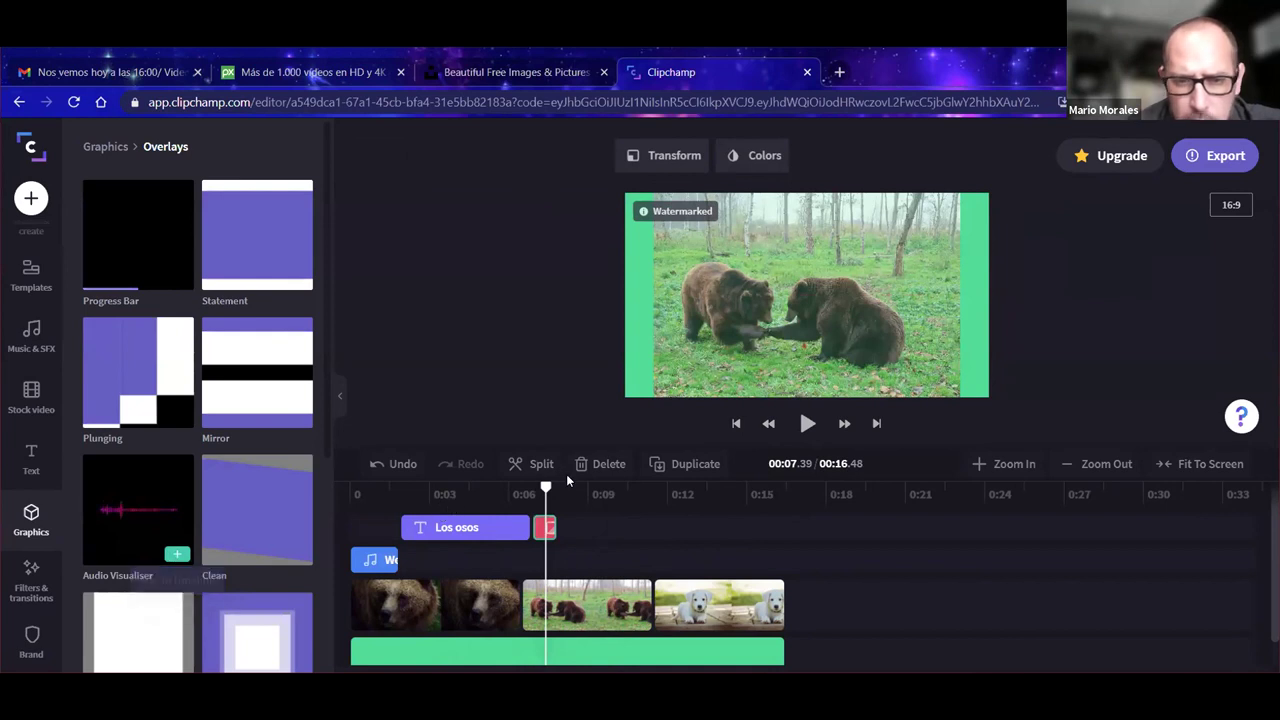
{"action": "left_click", "coordinate": [498, 492]}
{"action": "left_click_drag", "start_coordinate": [481, 488], "coordinate": [463, 488]}
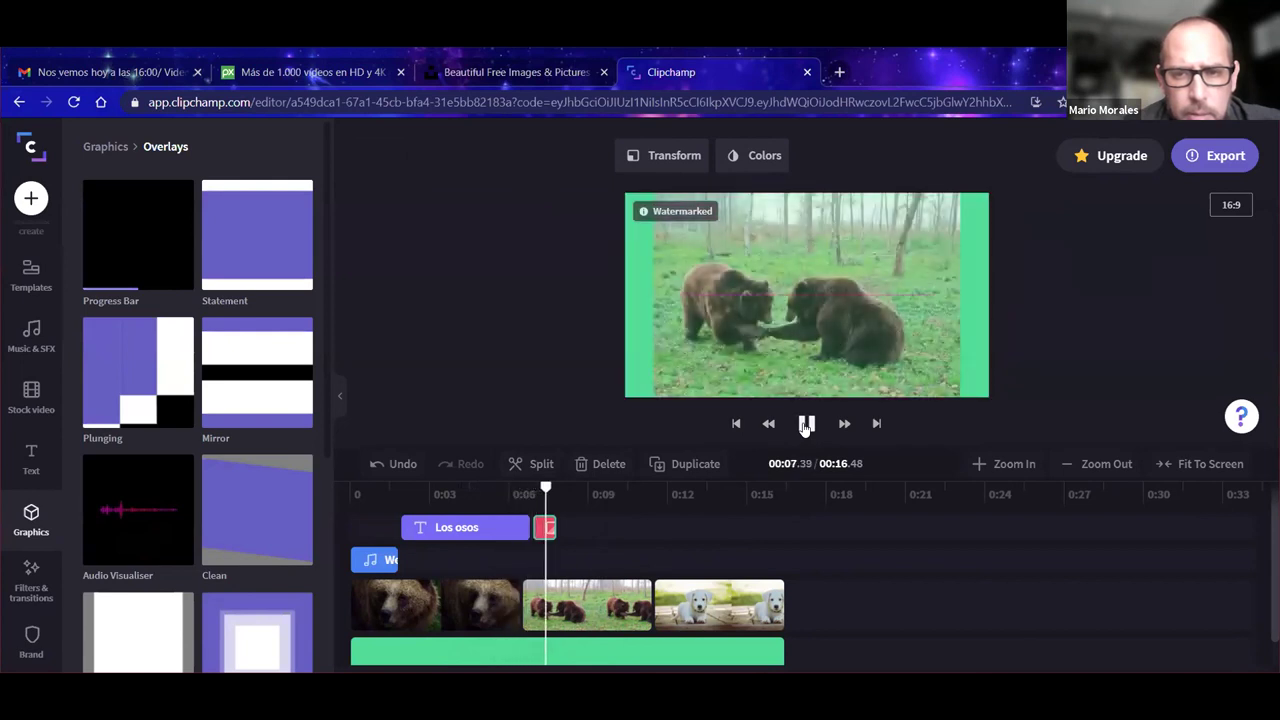
{"action": "left_click_drag", "start_coordinate": [596, 488], "coordinate": [497, 492]}
{"action": "left_click", "coordinate": [807, 424]}
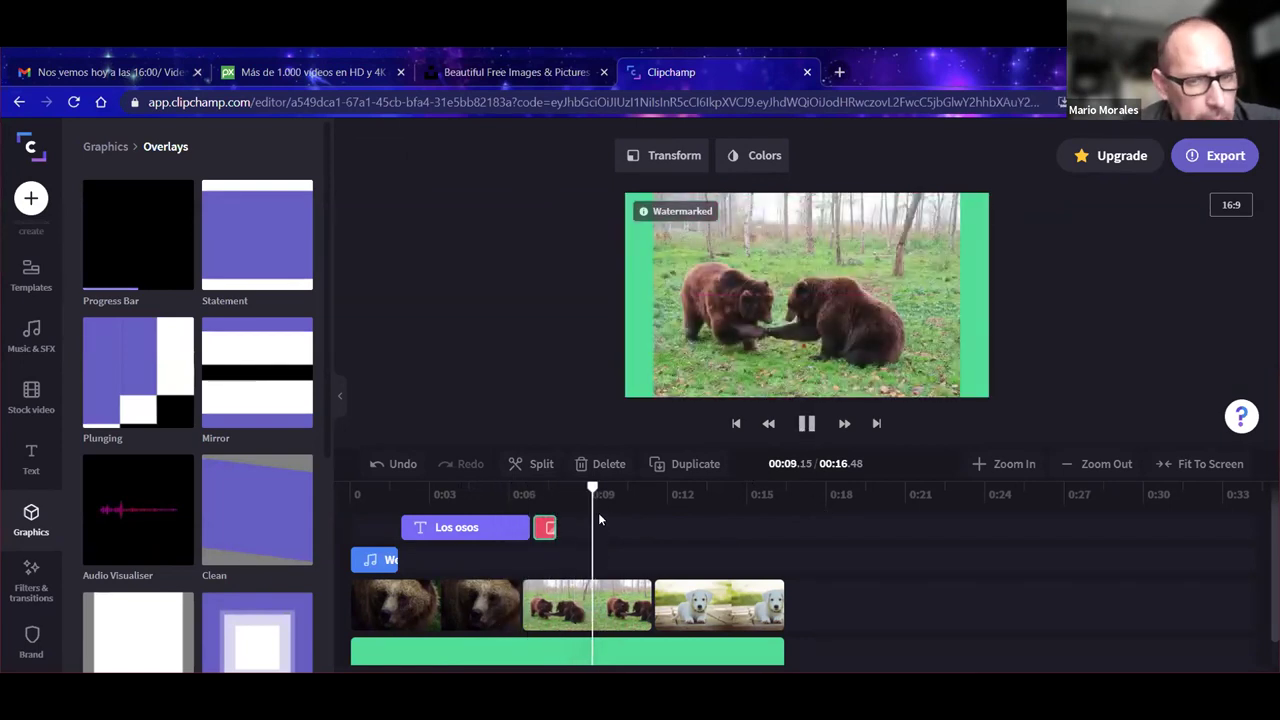
{"action": "left_click_drag", "start_coordinate": [605, 490], "coordinate": [502, 490]}
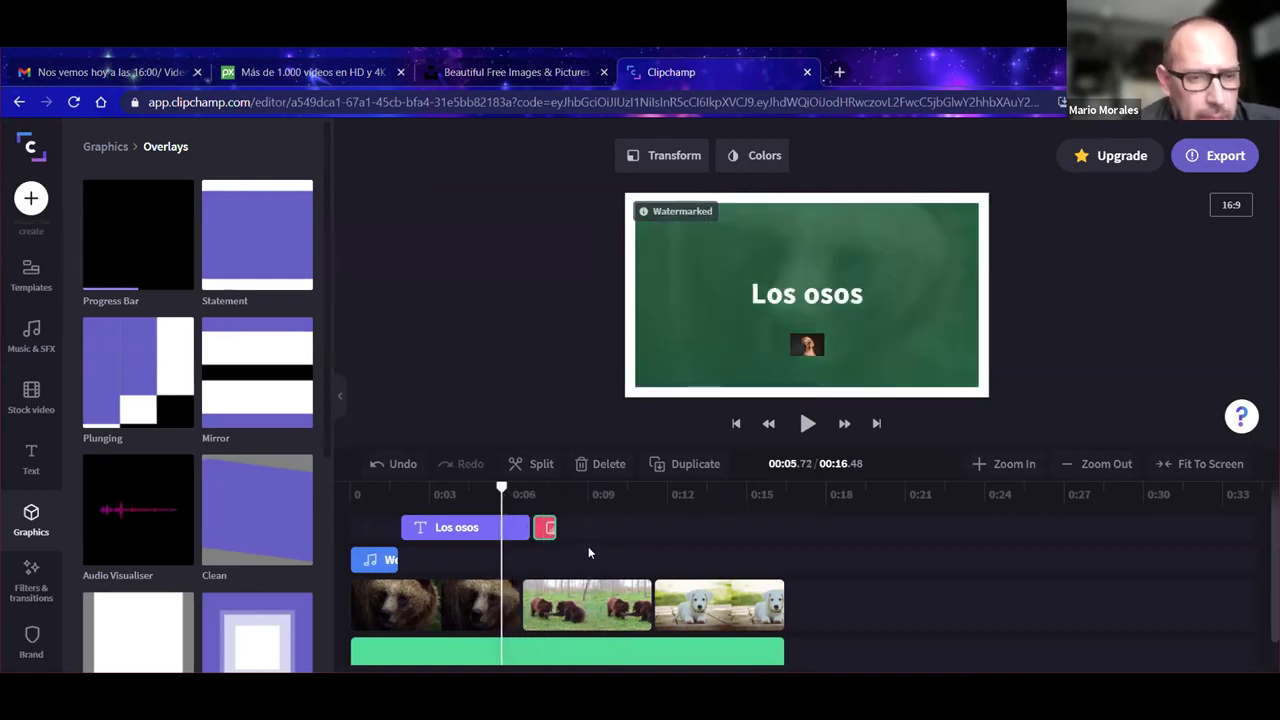
Step: Replace the Audio Visualiser overlay after the Los osos title with the Groovy overlay
{"action": "scroll", "coordinate": [260, 508], "scroll_direction": "down", "scroll_amount": 5}
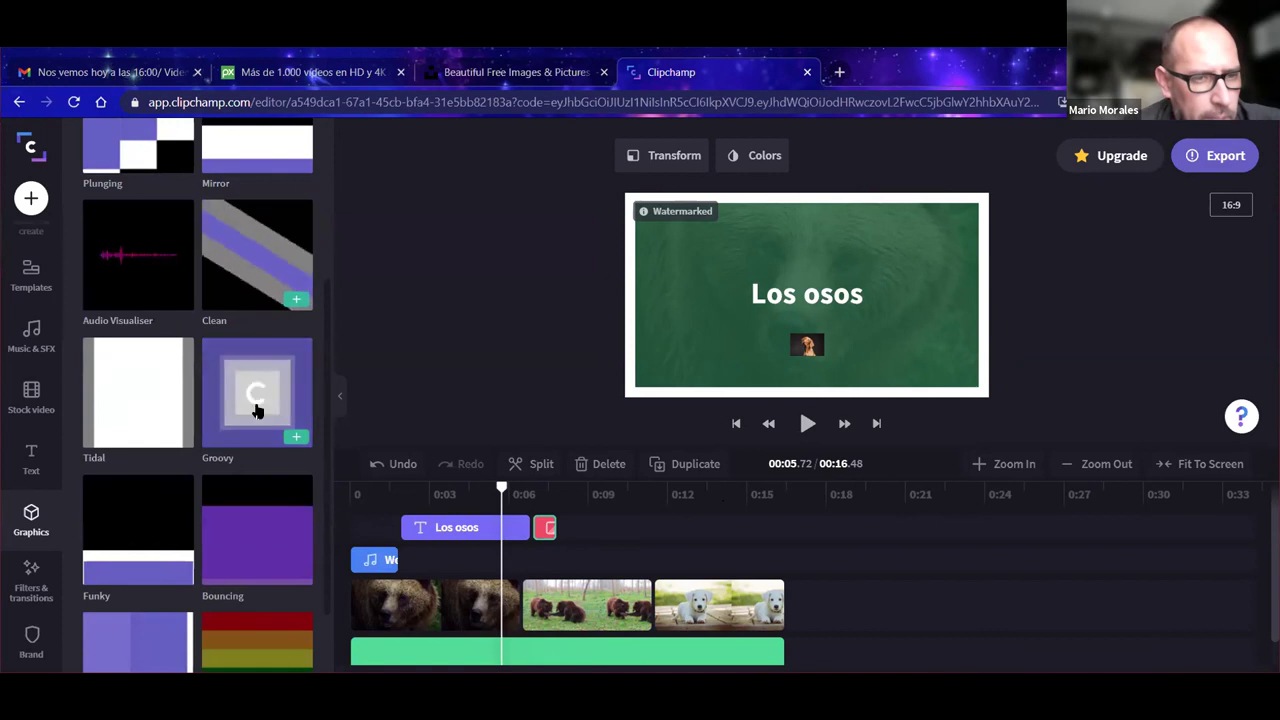
{"action": "left_click", "coordinate": [545, 530]}
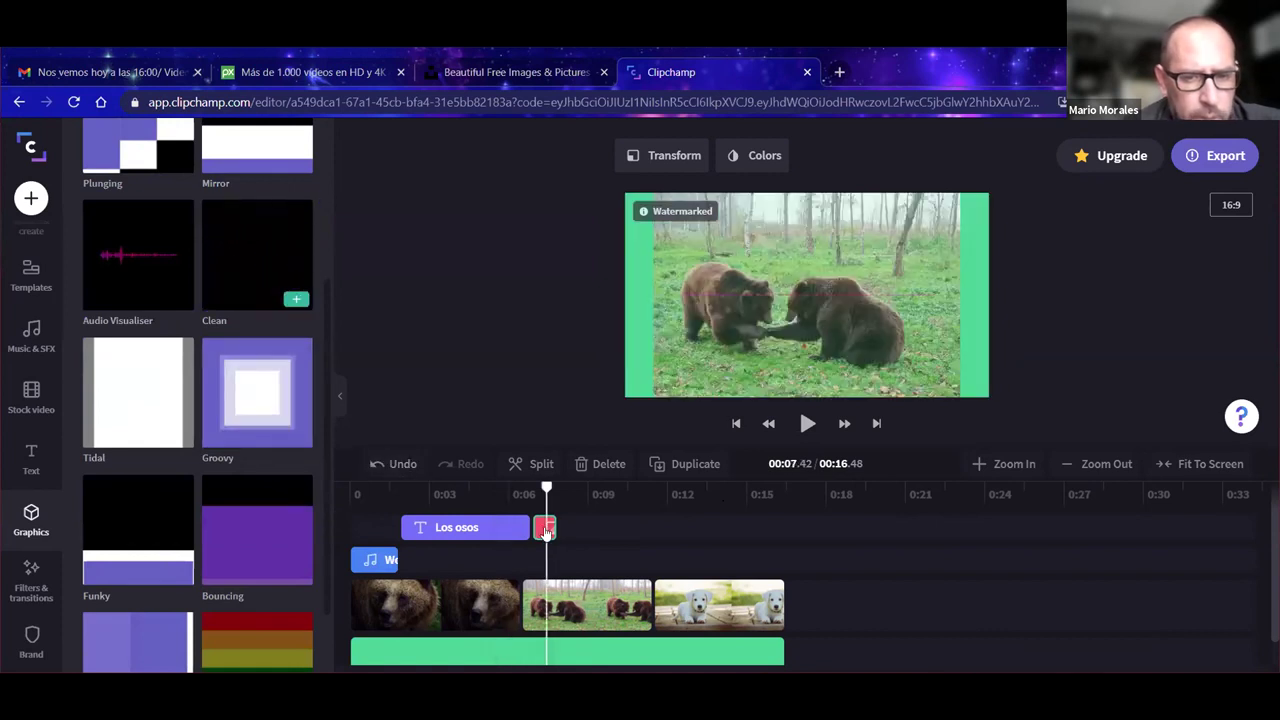
{"action": "key", "text": "Delete"}
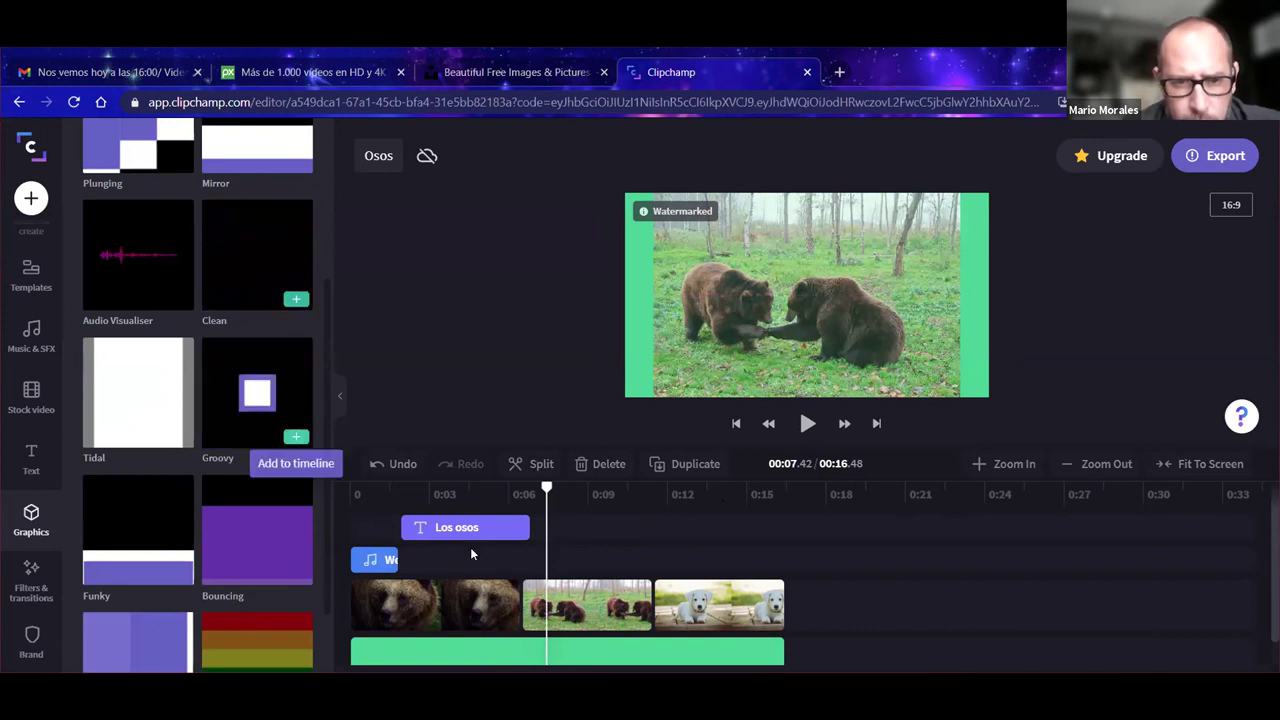
{"action": "left_click", "coordinate": [296, 437]}
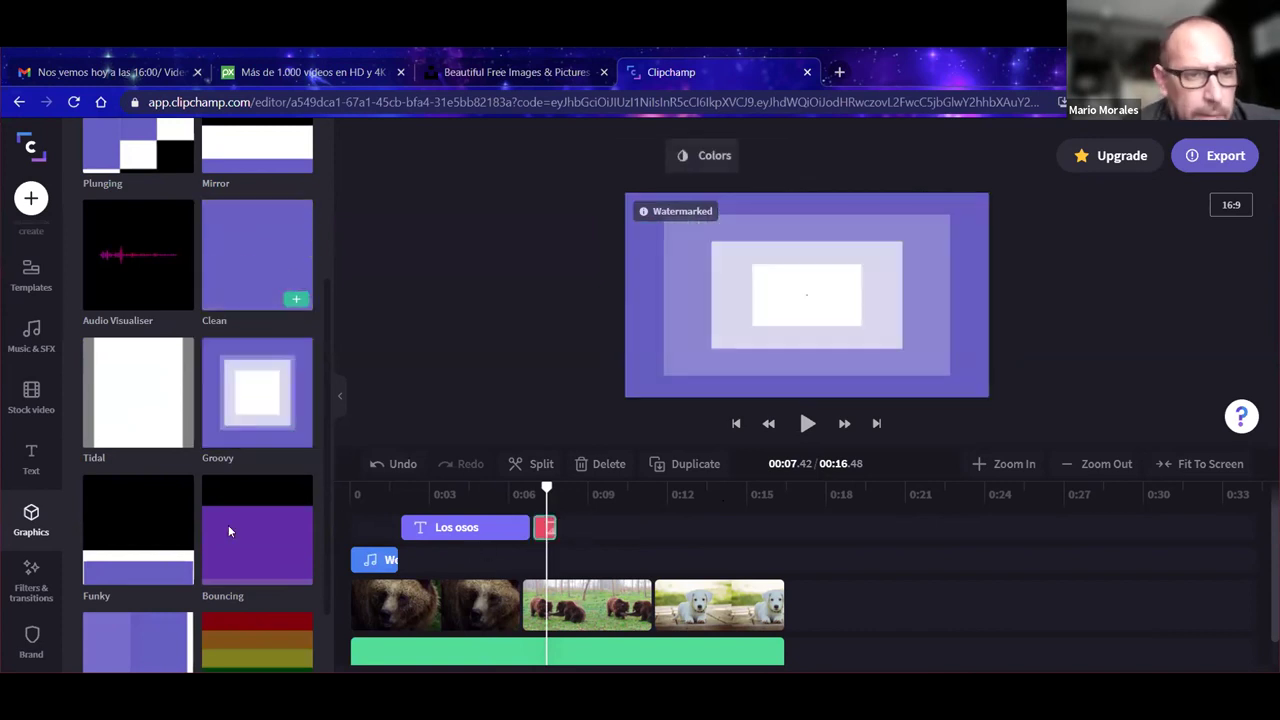
Step: Add a Fade title to the timeline directly after the Groovy overlay
{"action": "left_click", "coordinate": [31, 458]}
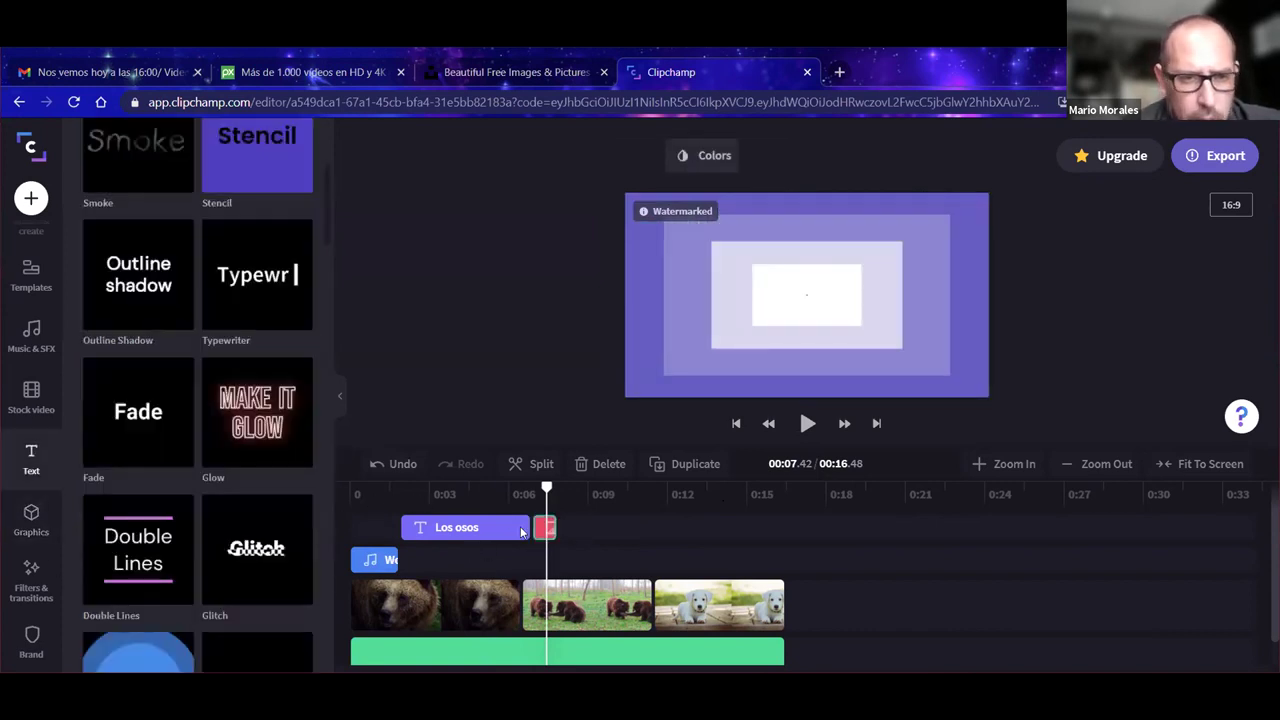
{"action": "left_click", "coordinate": [177, 457]}
{"action": "left_click", "coordinate": [597, 530]}
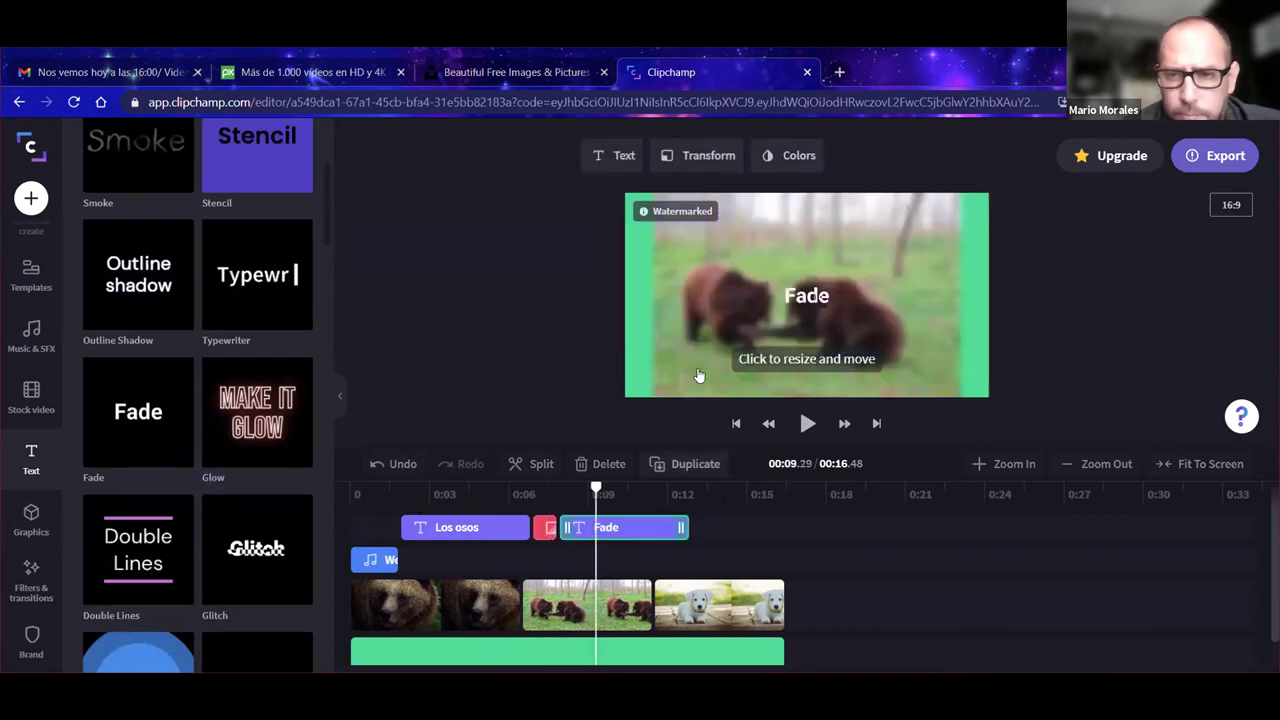
Step: Change the Fade title's text to "viven en el bosque"
{"action": "left_click", "coordinate": [614, 155]}
{"action": "left_click_drag", "start_coordinate": [560, 245], "coordinate": [470, 252]}
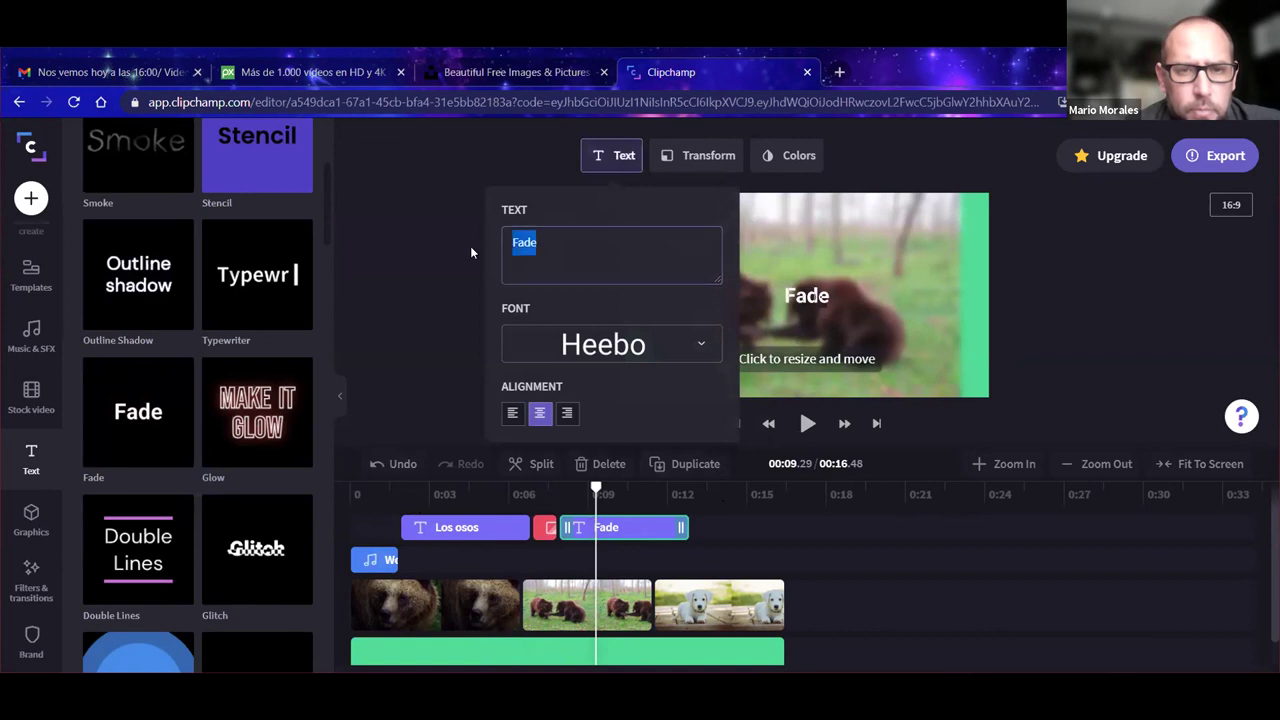
{"action": "type", "text": "v"}
{"action": "key", "text": "BackSpace"}
{"action": "type", "text": "viven"}
{"action": "key", "text": "BackSpace"}
{"action": "key", "text": "BackSpace"}
{"action": "type", "text": "ven en el boss"}
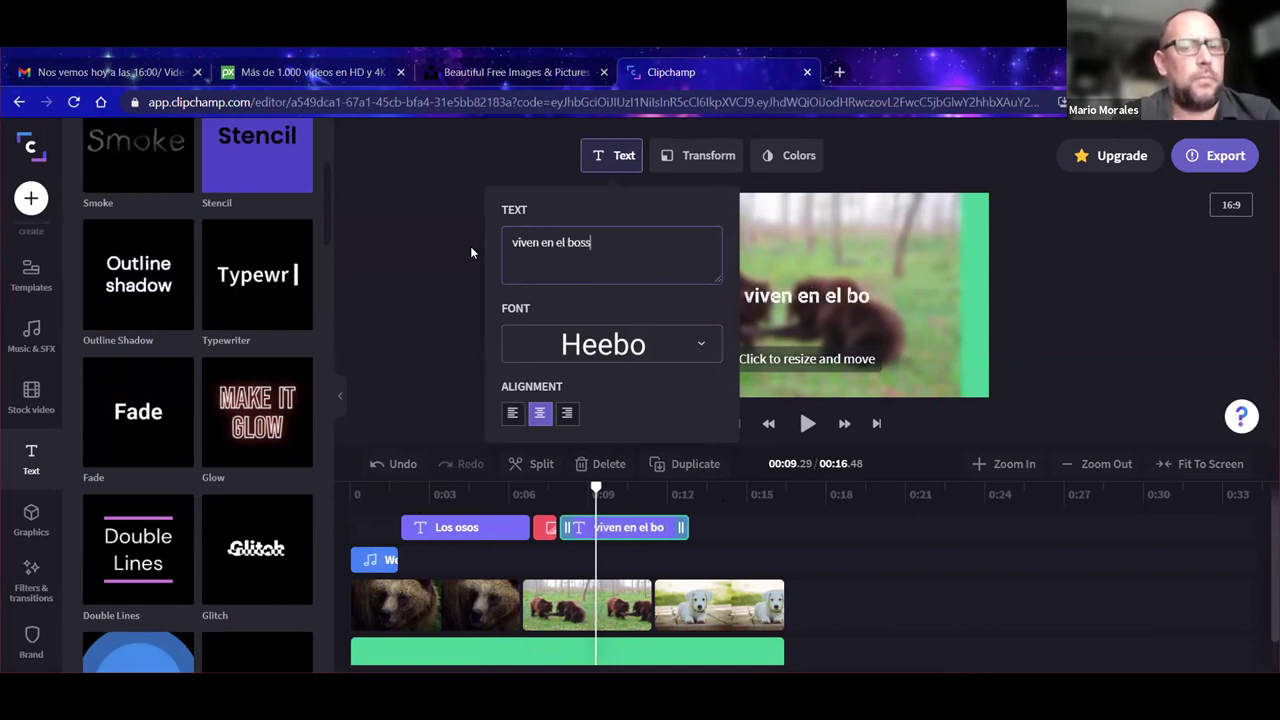
{"action": "key", "text": "BackSpace"}
{"action": "type", "text": "que"}
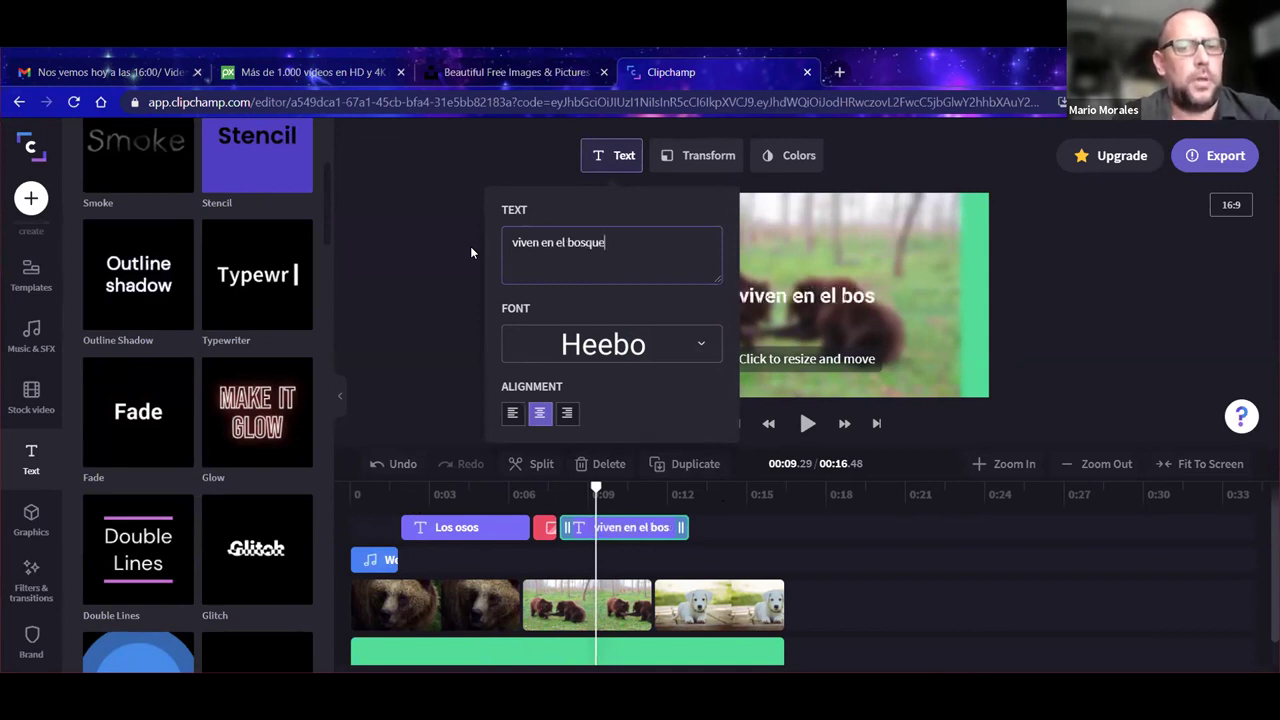
{"action": "left_click", "coordinate": [398, 375]}
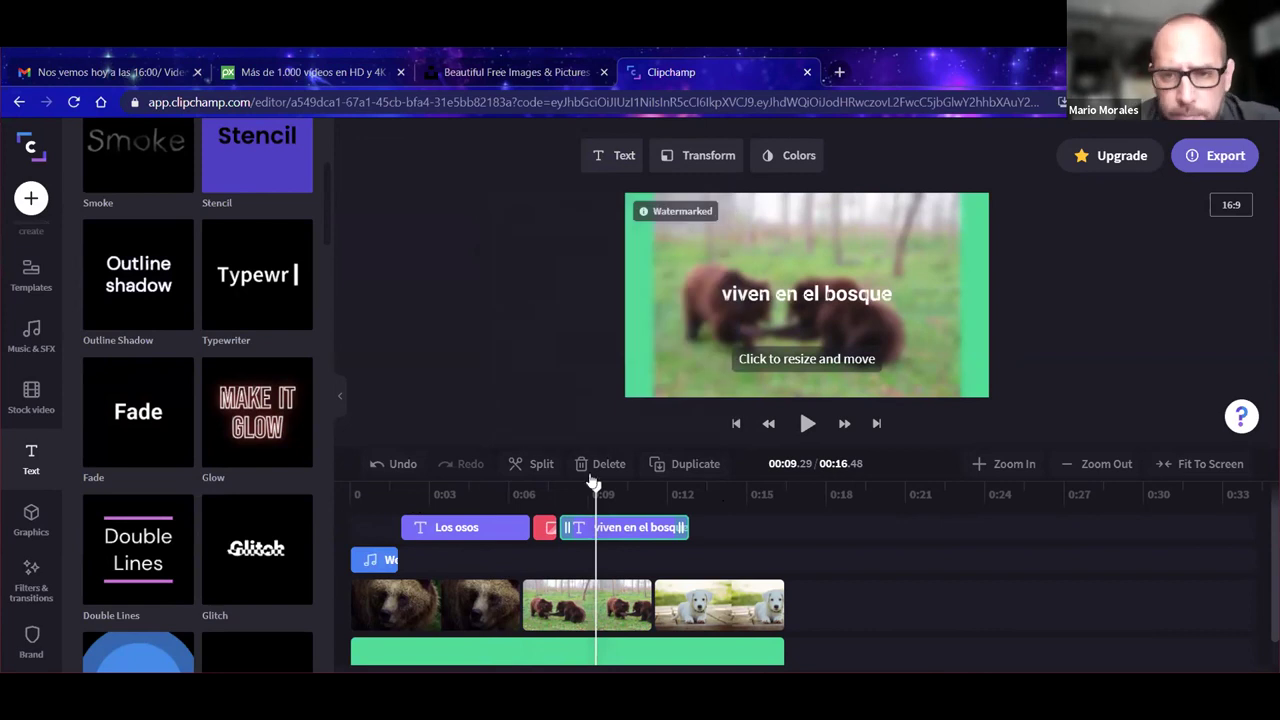
Step: Play back the video from the start of the Los osos title into the puppy photo and stop there
{"action": "left_click_drag", "start_coordinate": [596, 488], "coordinate": [411, 494]}
{"action": "left_click", "coordinate": [807, 423]}
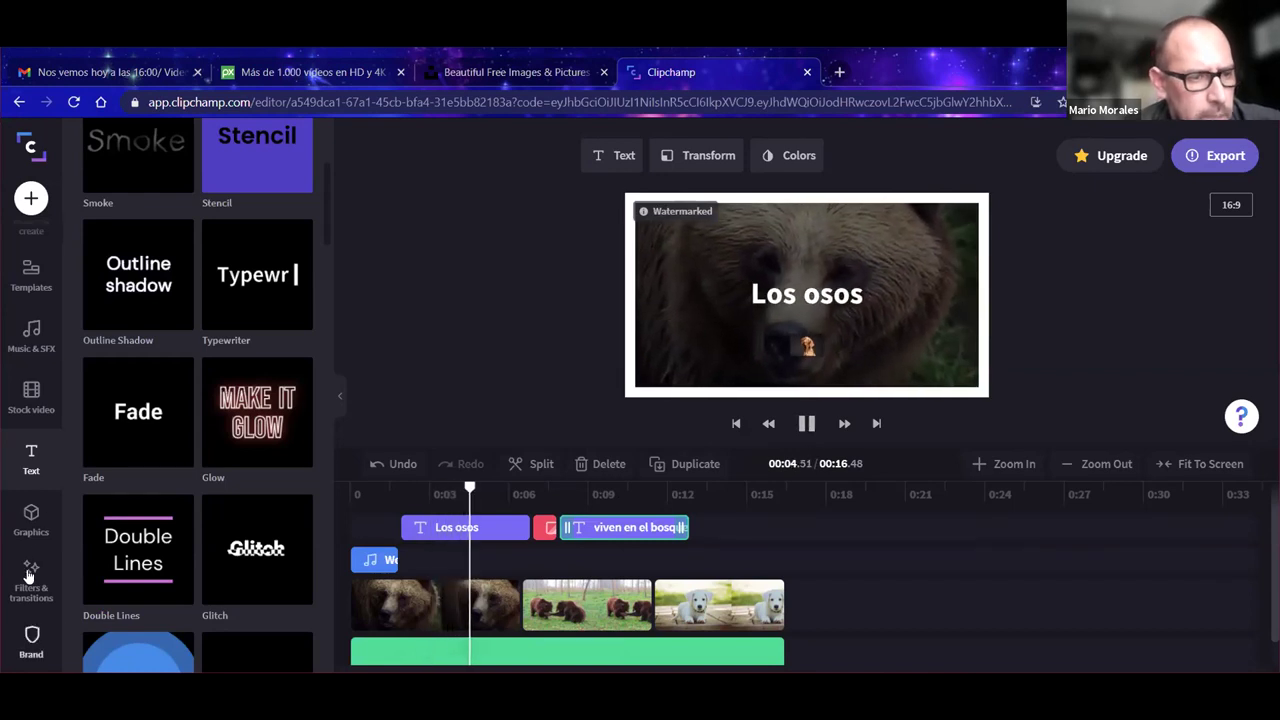
{"action": "left_click", "coordinate": [32, 522]}
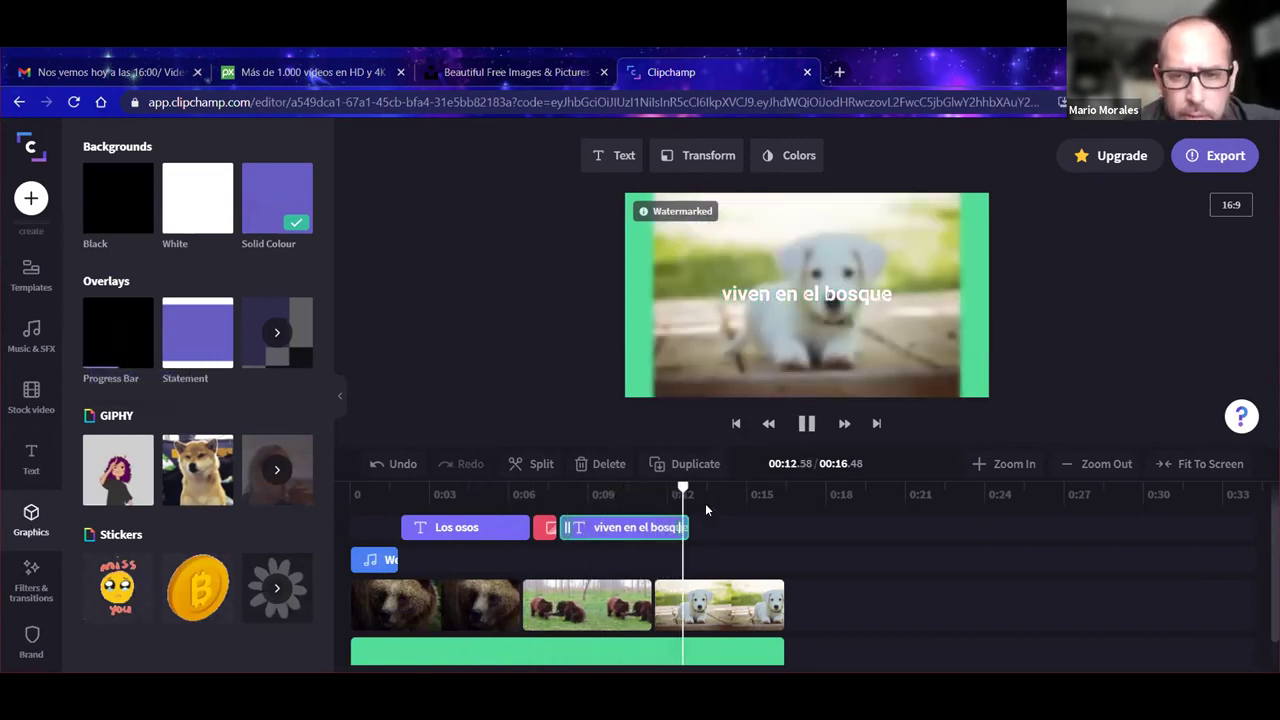
{"action": "key", "text": "space"}
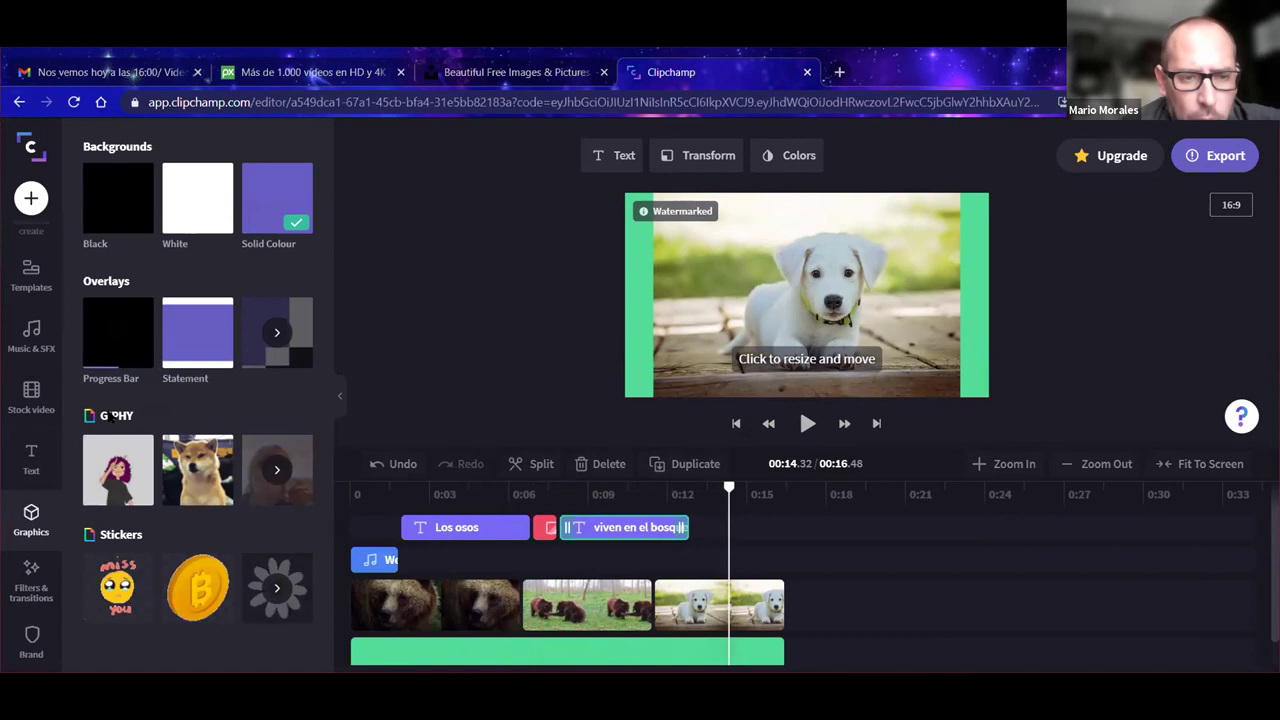
Step: Search GIPHY for "happy dog" and place the smiling golden dog GIF between the two-bears photo and the puppy photo
{"action": "left_click", "coordinate": [276, 472]}
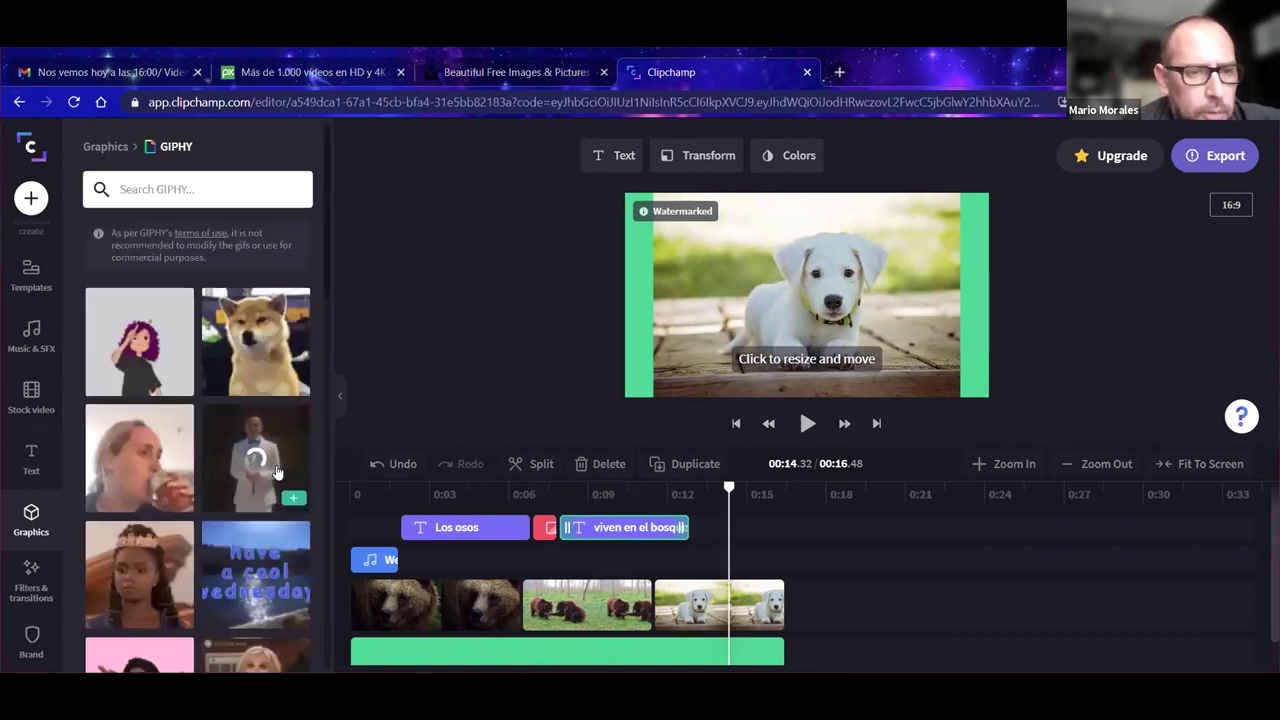
{"action": "type", "text": "happy dog"}
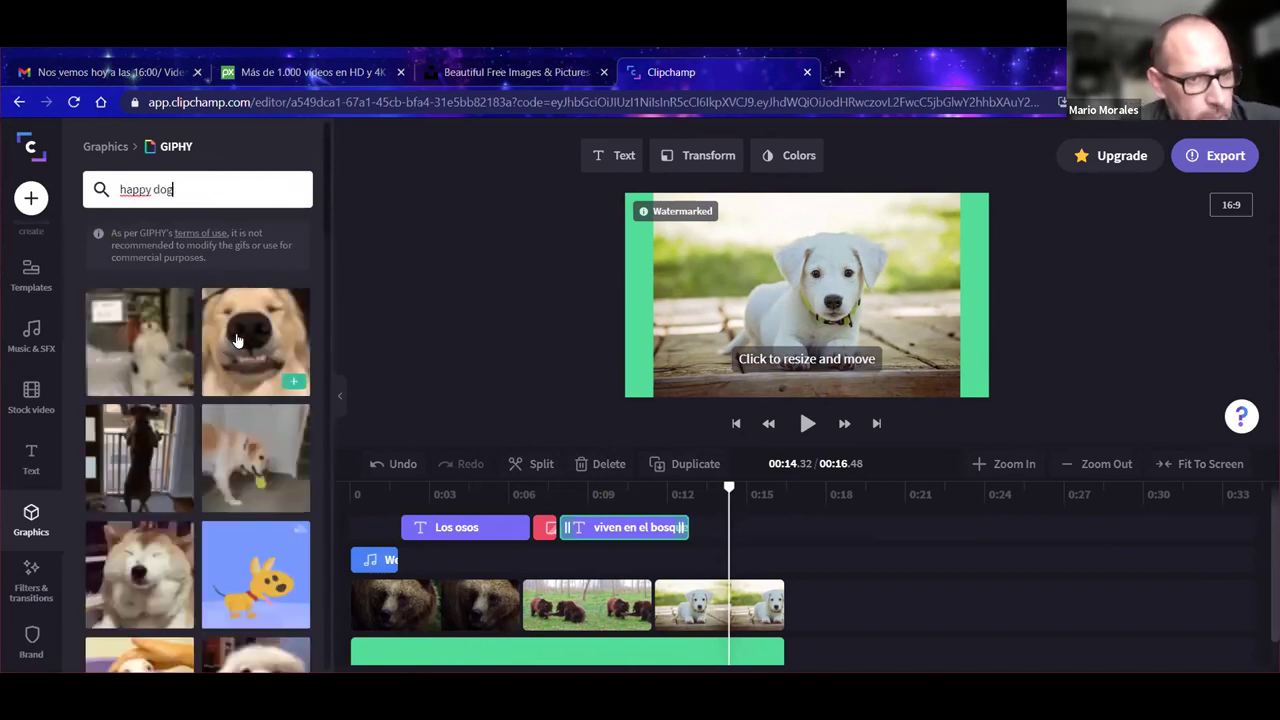
{"action": "left_click", "coordinate": [238, 341]}
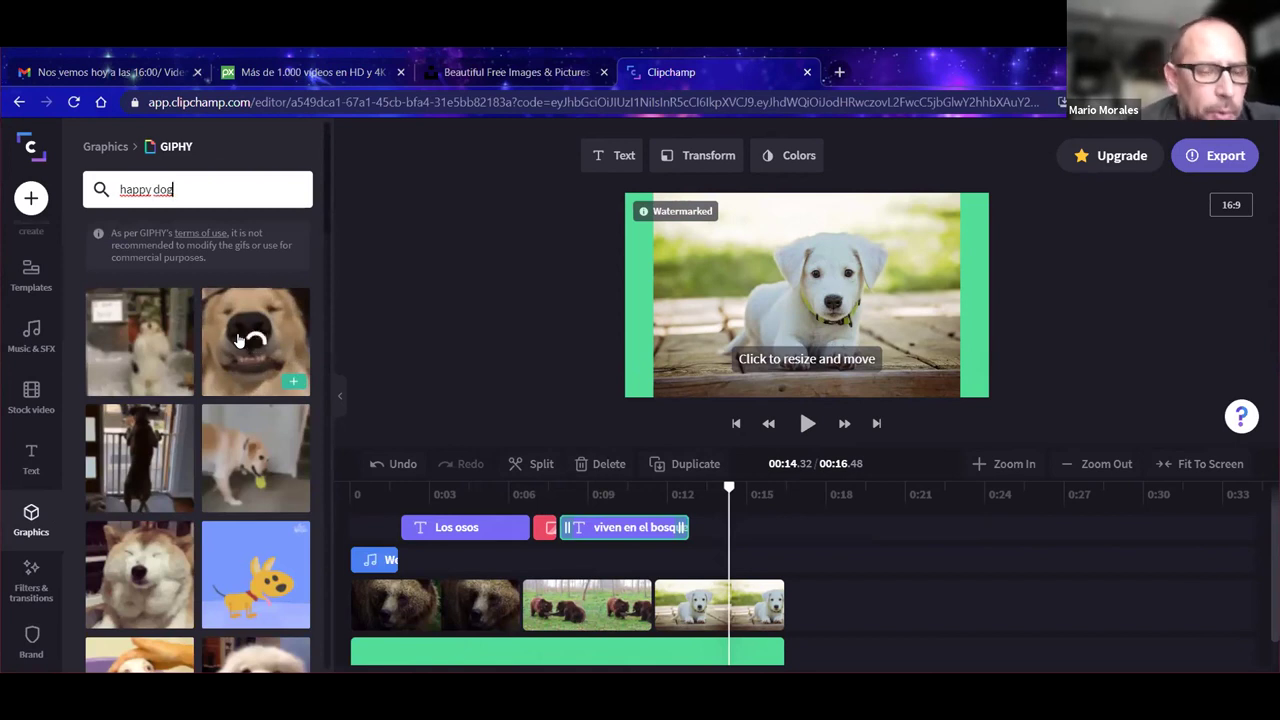
{"action": "left_click", "coordinate": [292, 383]}
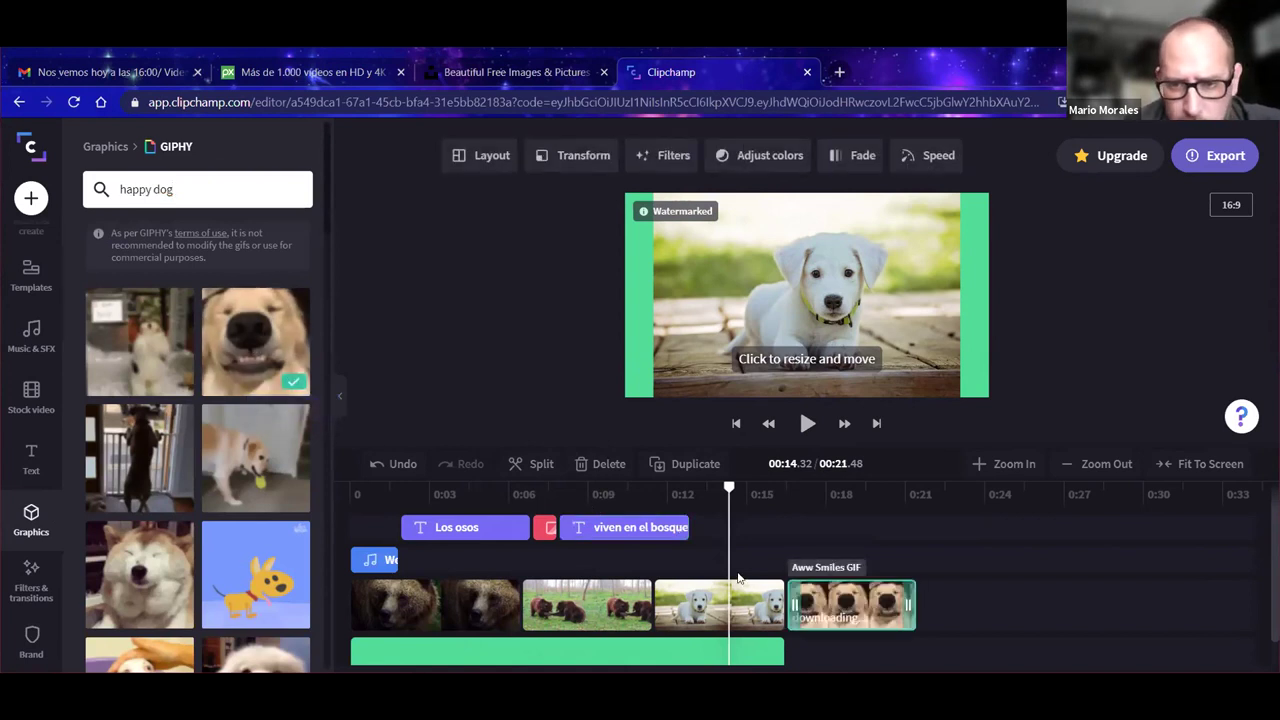
{"action": "left_click_drag", "start_coordinate": [818, 632], "coordinate": [700, 628]}
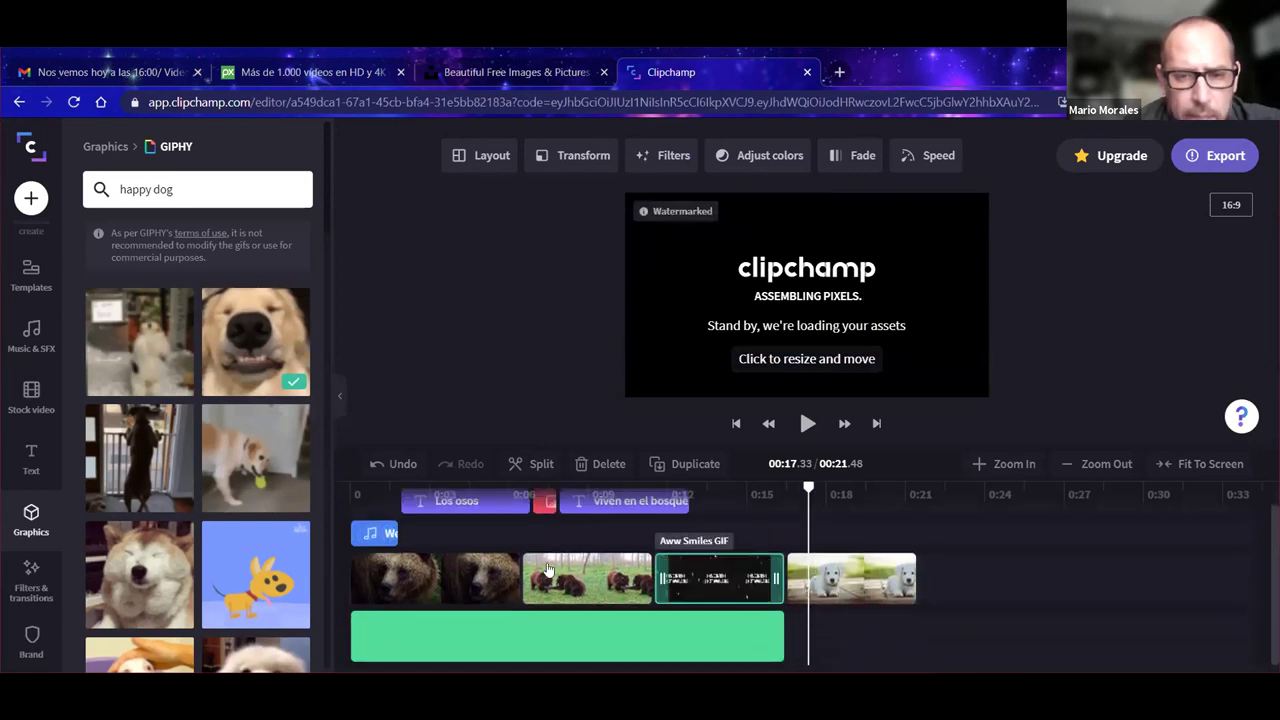
Step: Play back from the two-bears photo into the smiling dog GIF
{"action": "left_click", "coordinate": [600, 617]}
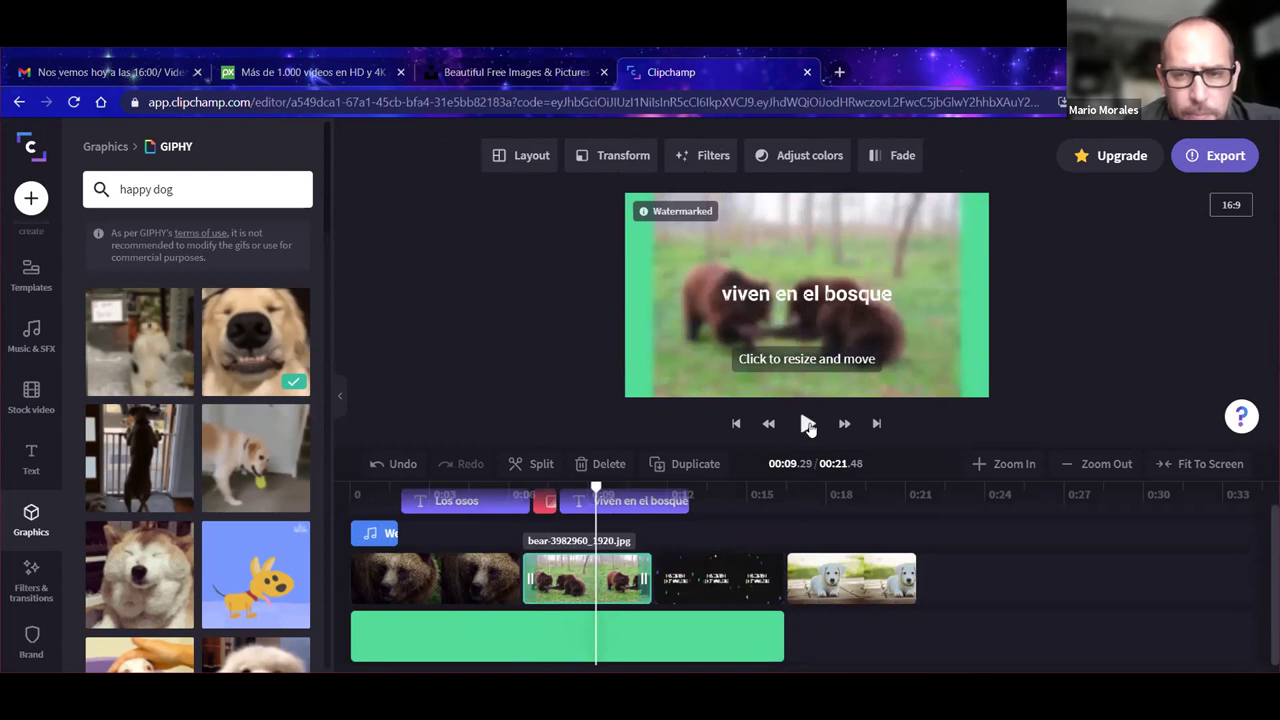
{"action": "left_click", "coordinate": [808, 424]}
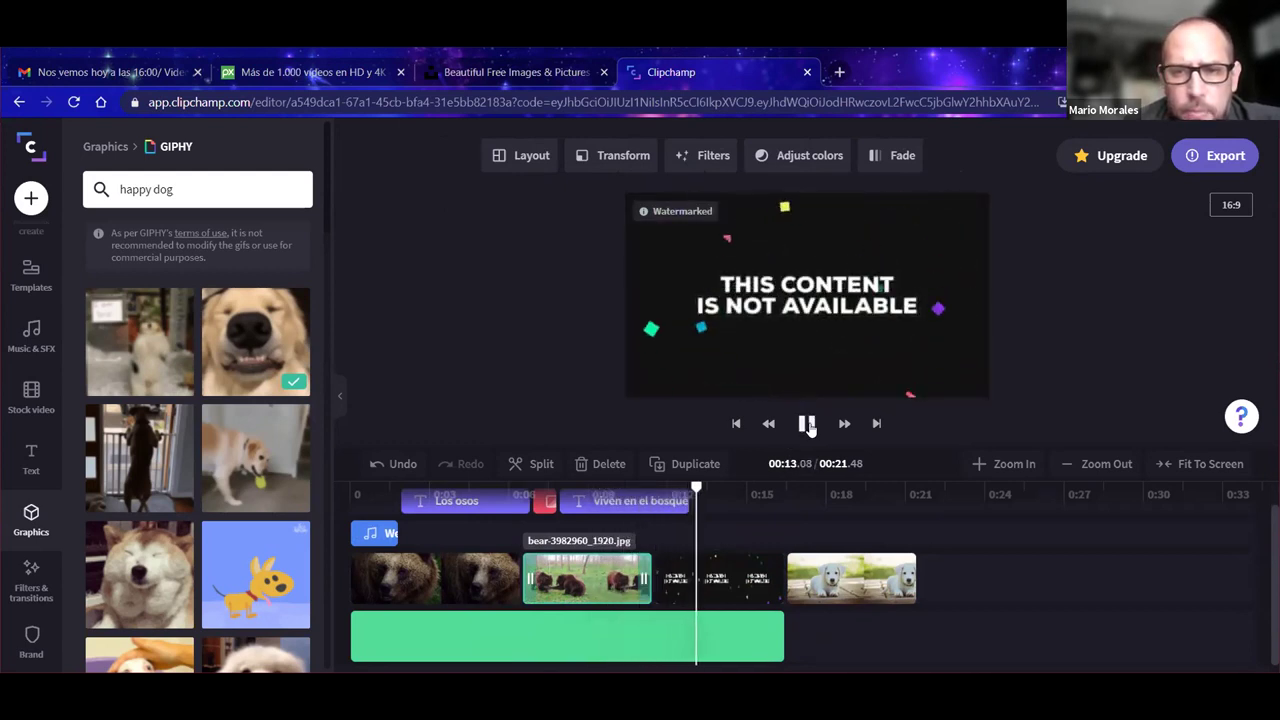
{"action": "left_click", "coordinate": [808, 424]}
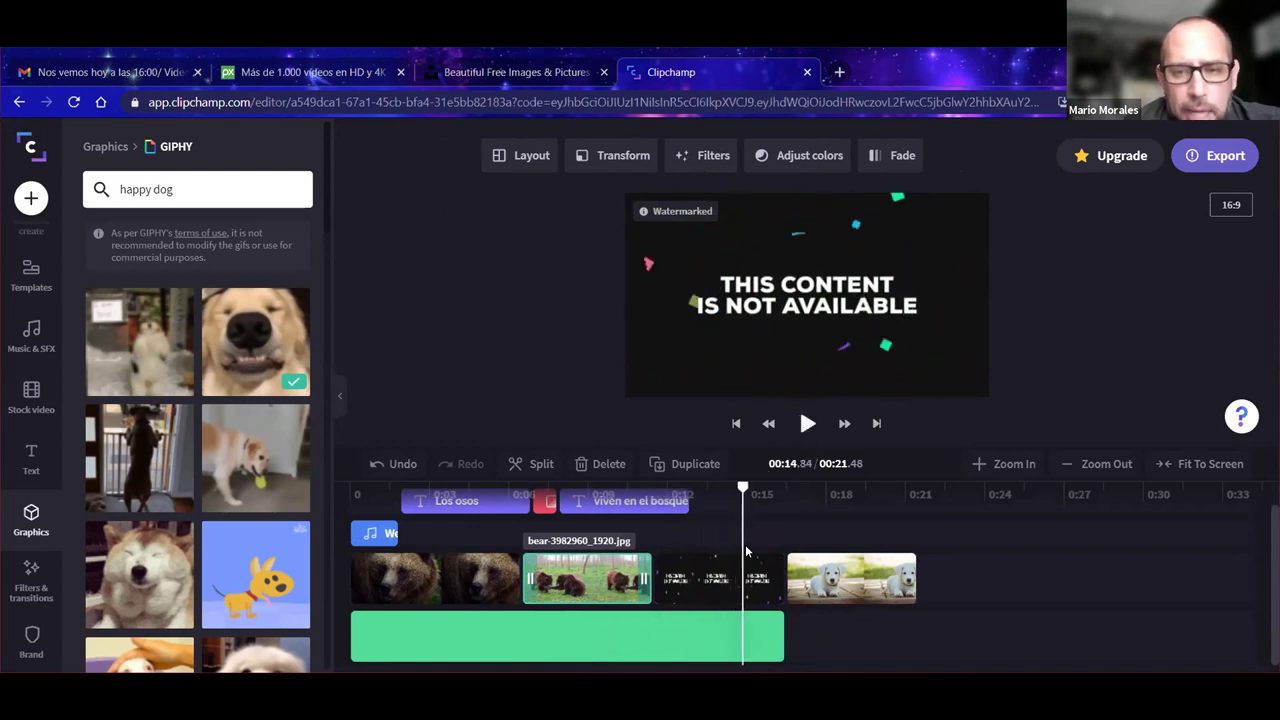
Step: Replace the smiling dog GIF between the two-bears and puppy photos with the fluffy white dog GIF from the same search
{"action": "left_click", "coordinate": [687, 586]}
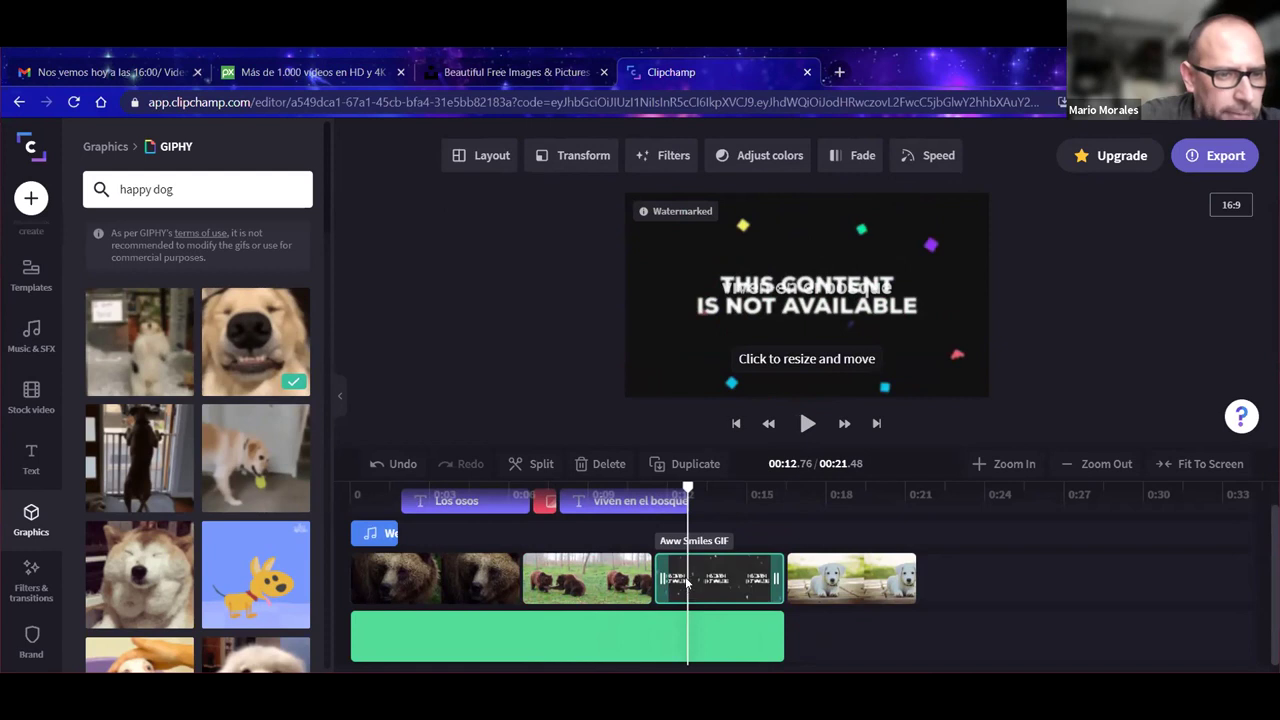
{"action": "key", "text": "Delete"}
{"action": "left_click", "coordinate": [143, 468]}
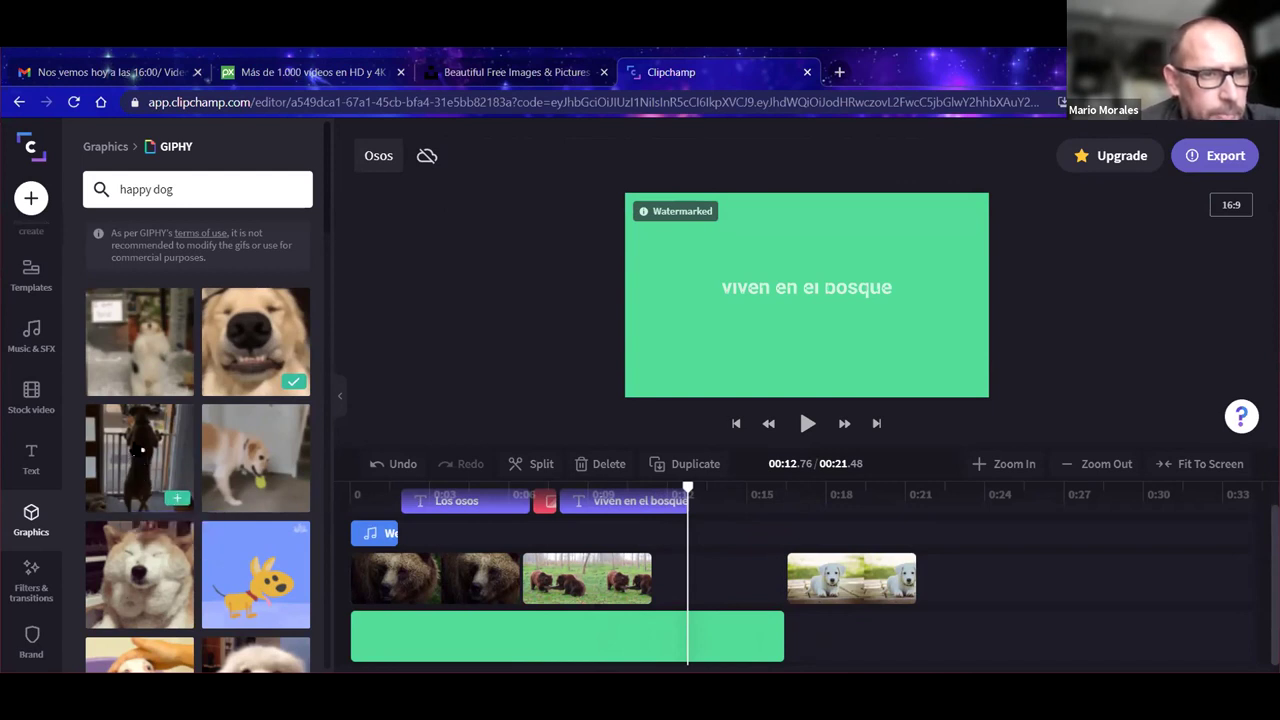
{"action": "scroll", "coordinate": [168, 298], "scroll_direction": "down", "scroll_amount": 2}
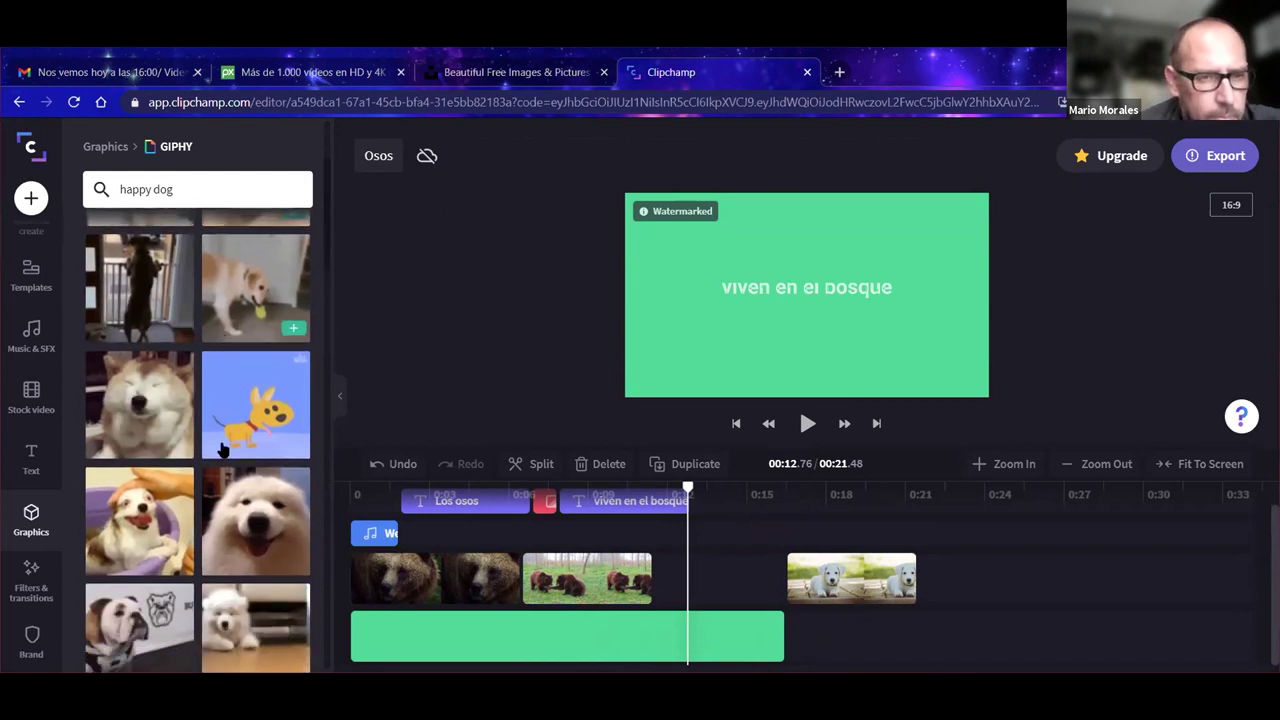
{"action": "scroll", "coordinate": [225, 430], "scroll_direction": "down", "scroll_amount": 2}
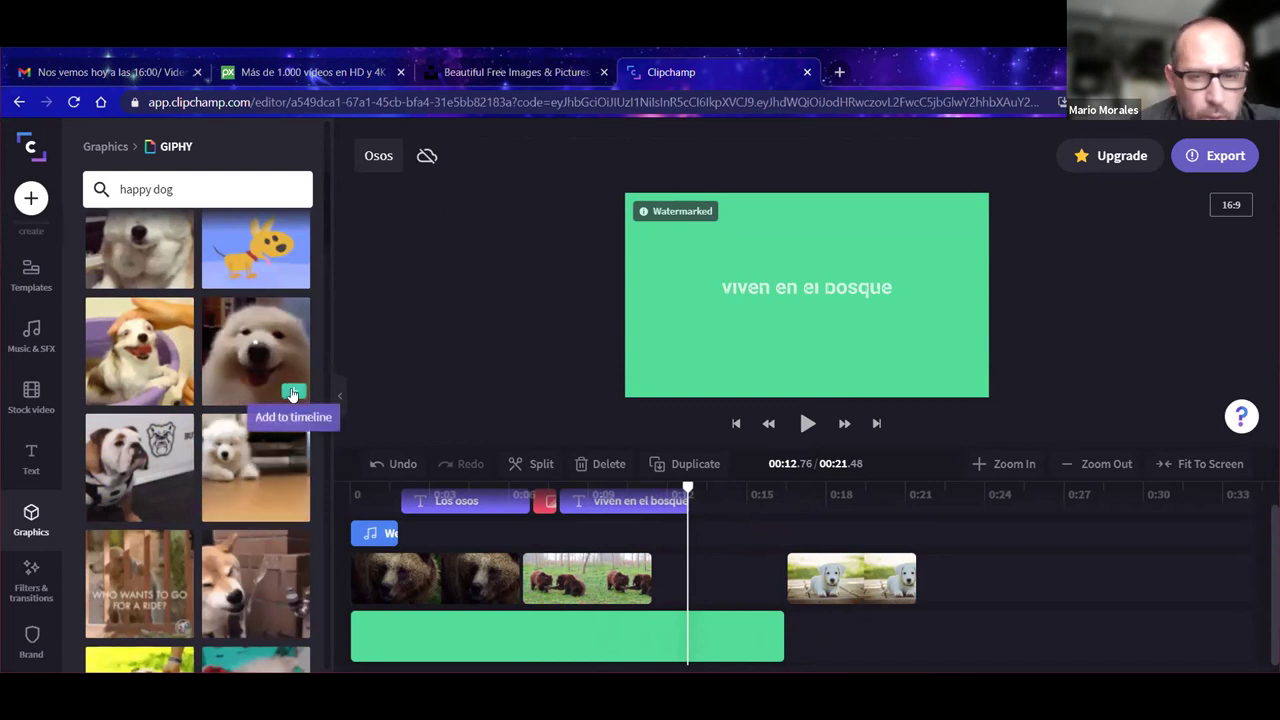
{"action": "left_click", "coordinate": [293, 394]}
{"action": "left_click_drag", "start_coordinate": [980, 578], "coordinate": [700, 594]}
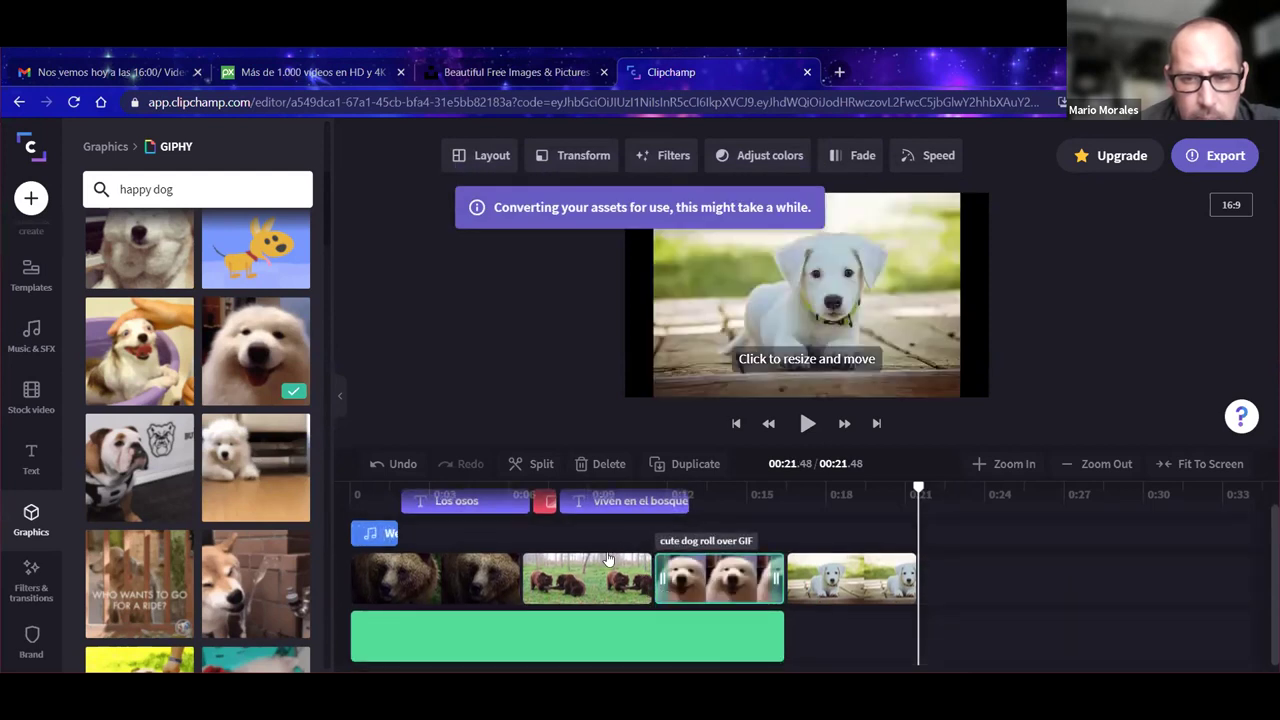
Step: Play back from the two-bears photo through the white dog GIF and return to the "viven en el bosque" title at about 0:10
{"action": "left_click", "coordinate": [608, 558]}
{"action": "left_click", "coordinate": [807, 423]}
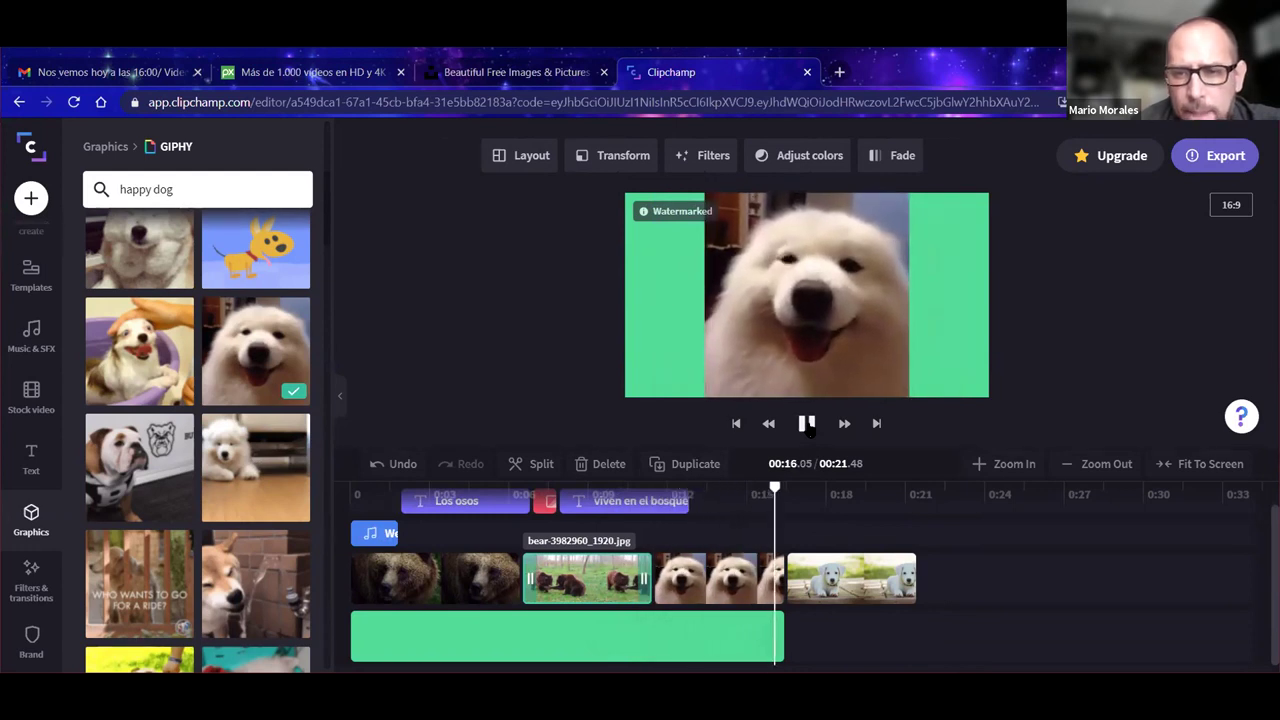
{"action": "left_click", "coordinate": [808, 424]}
{"action": "left_click_drag", "start_coordinate": [799, 487], "coordinate": [621, 488]}
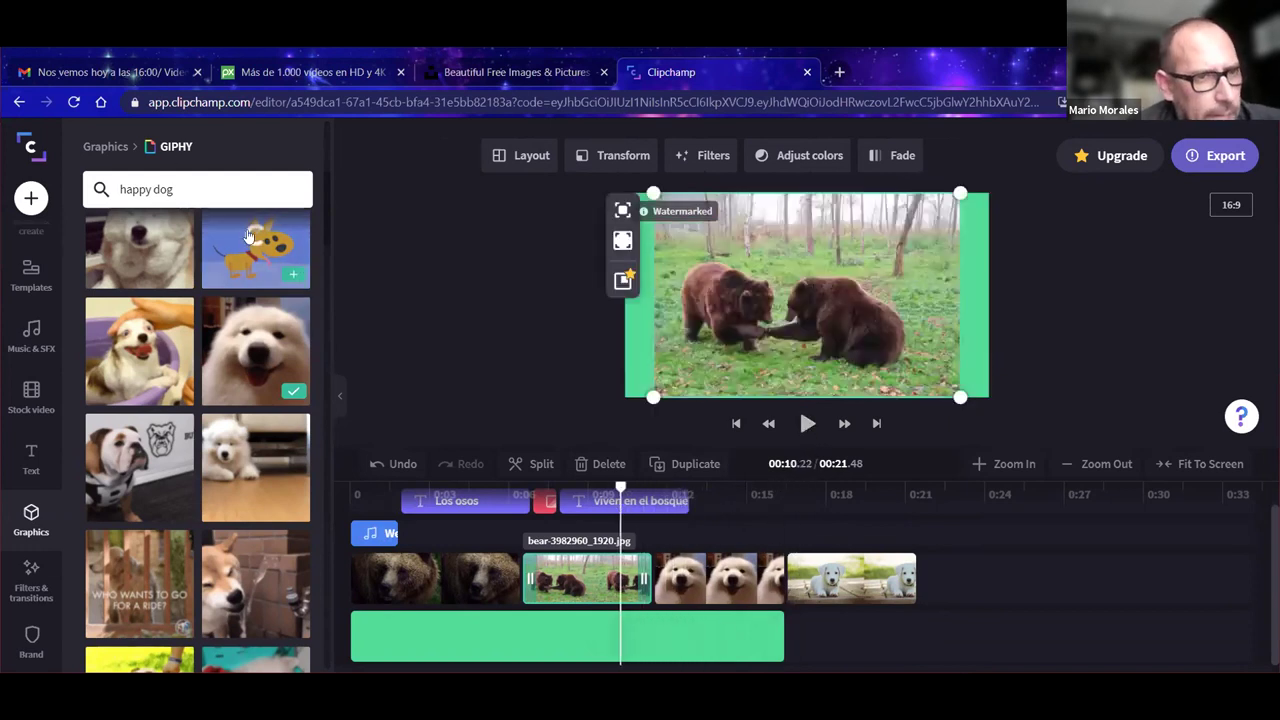
Step: Search the GIPHY stickers for "bear" and place the guitar-playing bear sticker between the white dog GIF and the puppy photo
{"action": "left_click", "coordinate": [108, 148]}
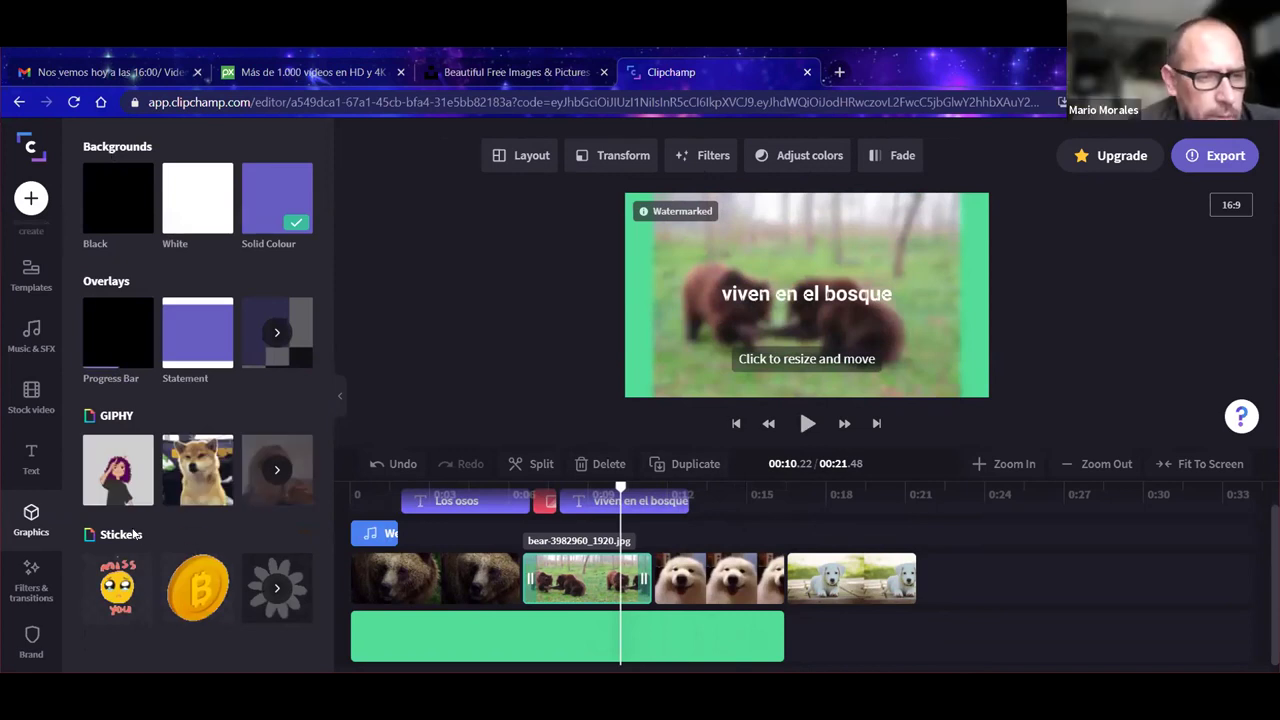
{"action": "left_click", "coordinate": [282, 587]}
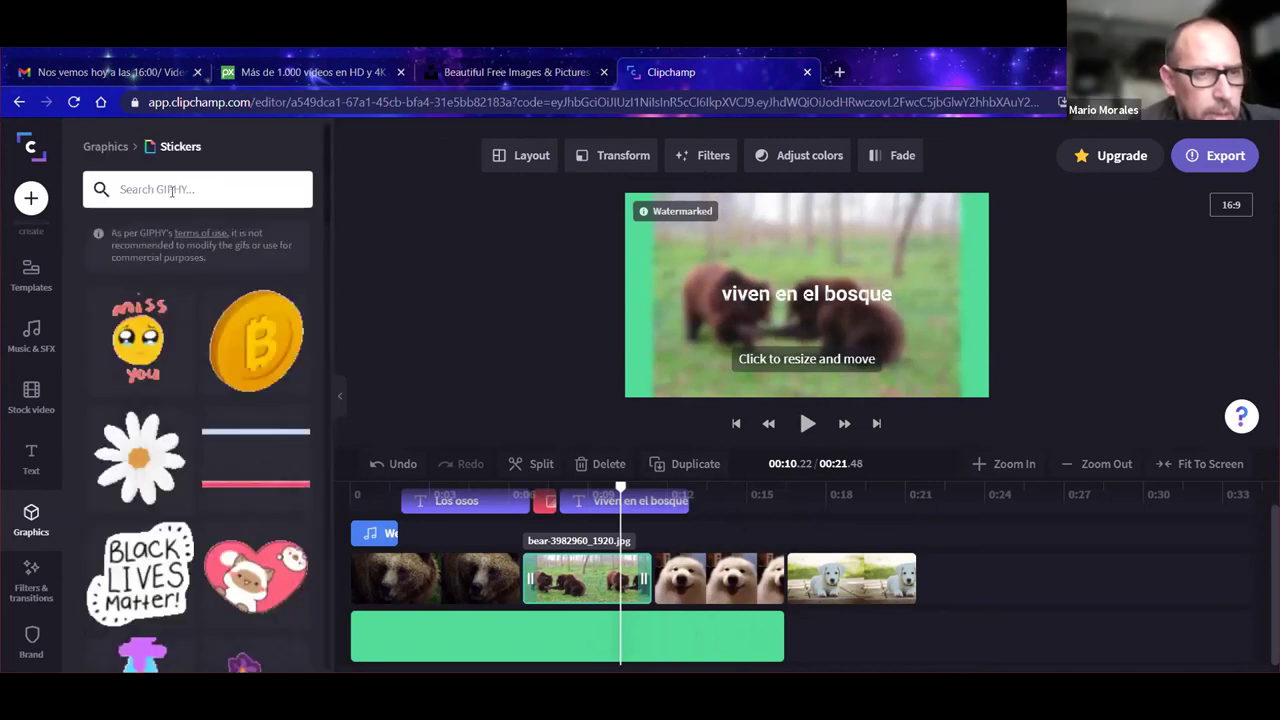
{"action": "type", "text": "bear"}
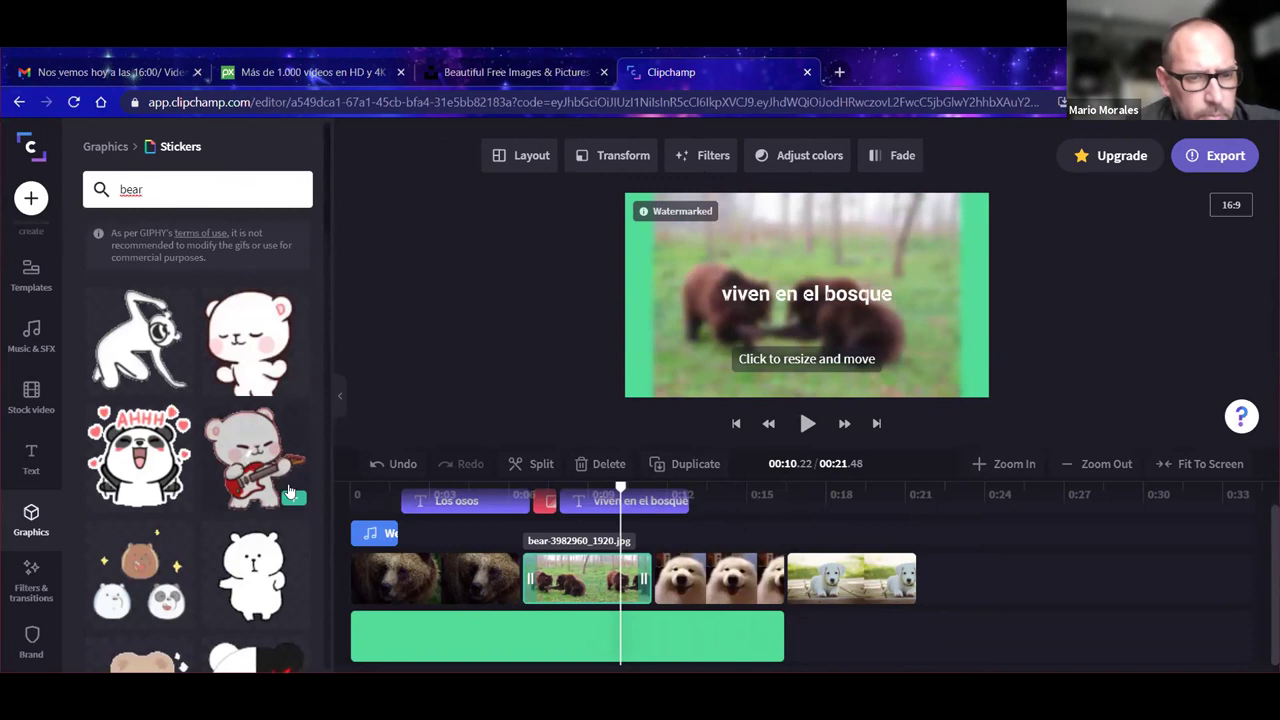
{"action": "left_click", "coordinate": [292, 496]}
{"action": "left_click_drag", "start_coordinate": [928, 590], "coordinate": [810, 640]}
Step: Play back from the white dog GIF through the guitar-playing bear sticker to the start of the puppy photo
{"action": "left_click", "coordinate": [729, 580]}
{"action": "left_click", "coordinate": [805, 425]}
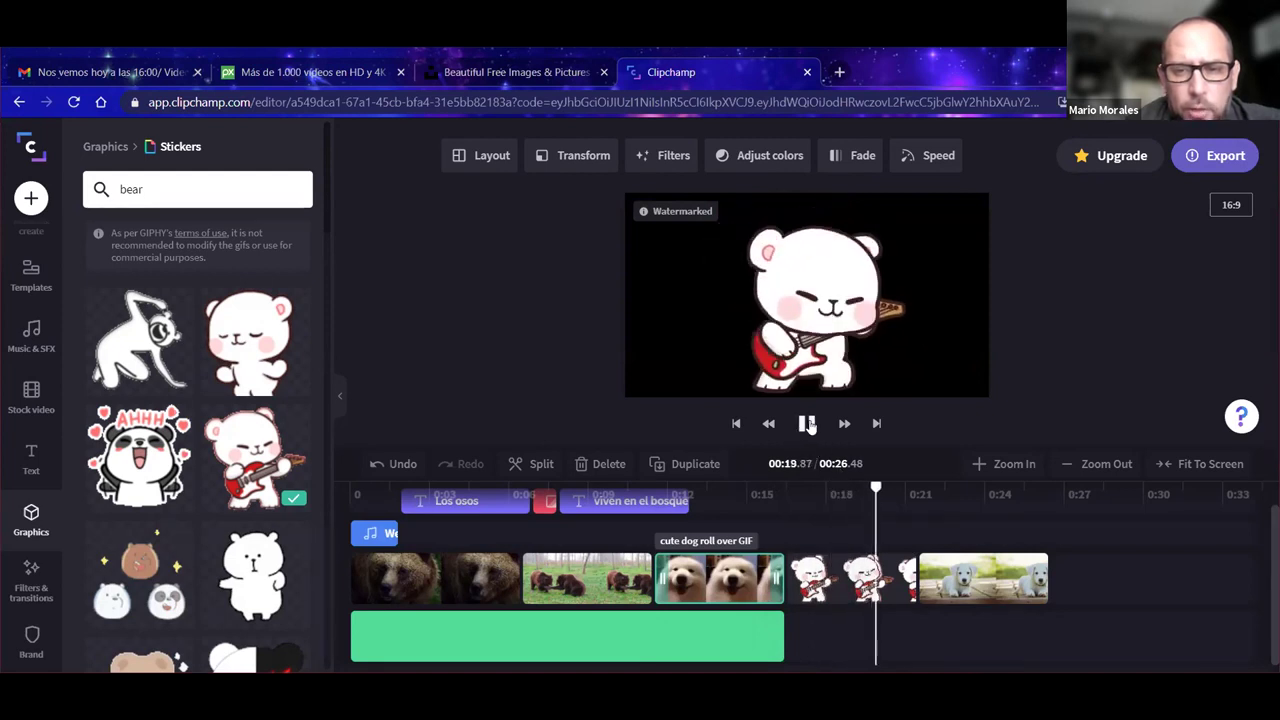
{"action": "left_click", "coordinate": [808, 424]}
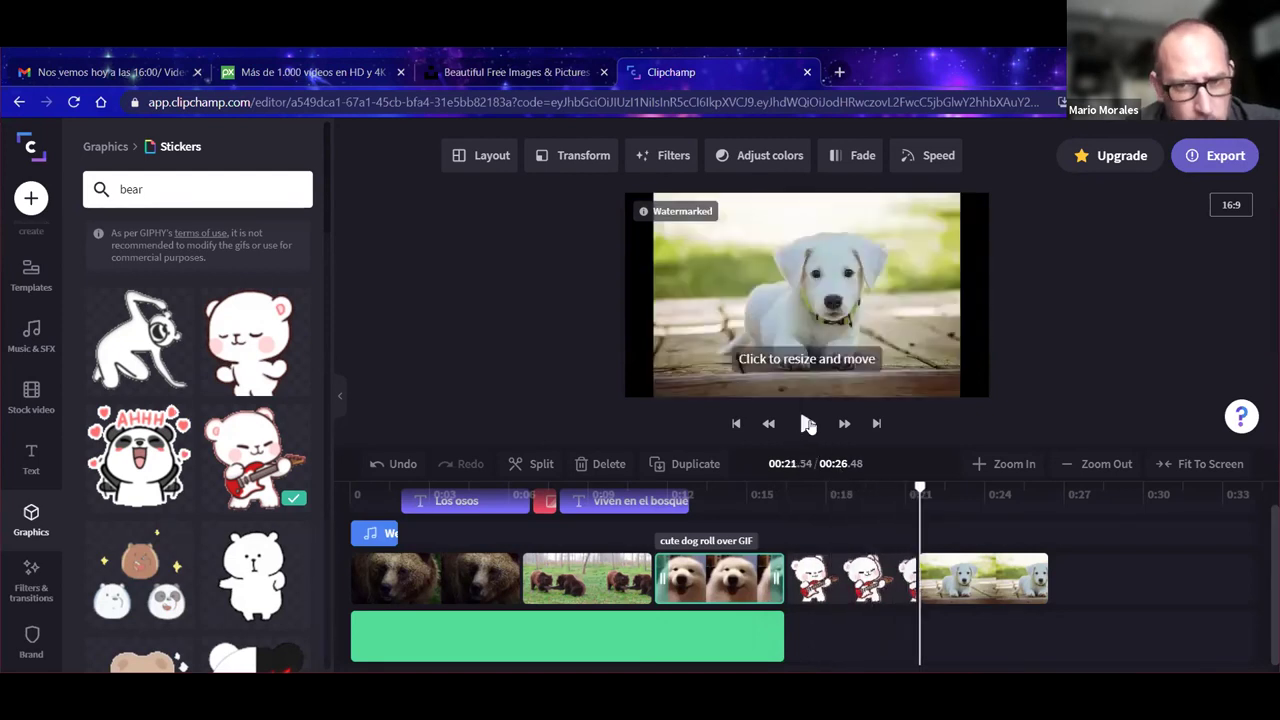
Step: Add the Glitch Reveal transition between the opening bear video and the two-bears photo
{"action": "left_click", "coordinate": [103, 148]}
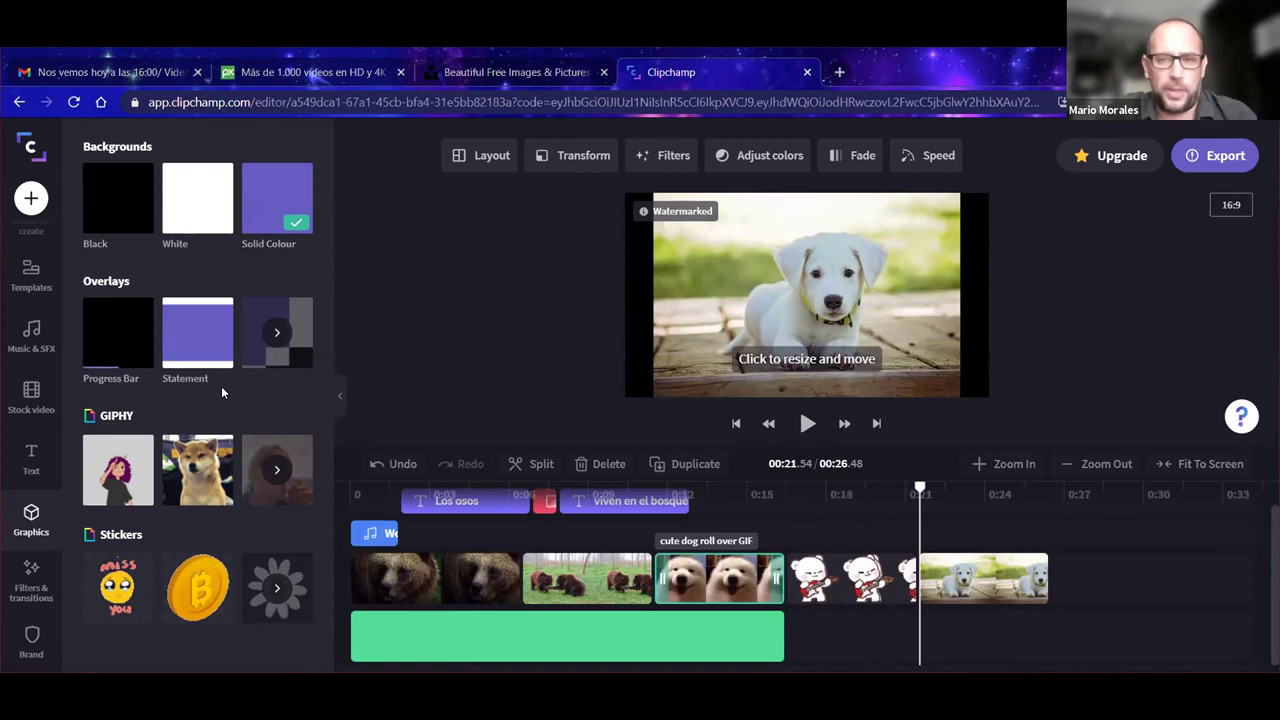
{"action": "mouse_move", "coordinate": [193, 455]}
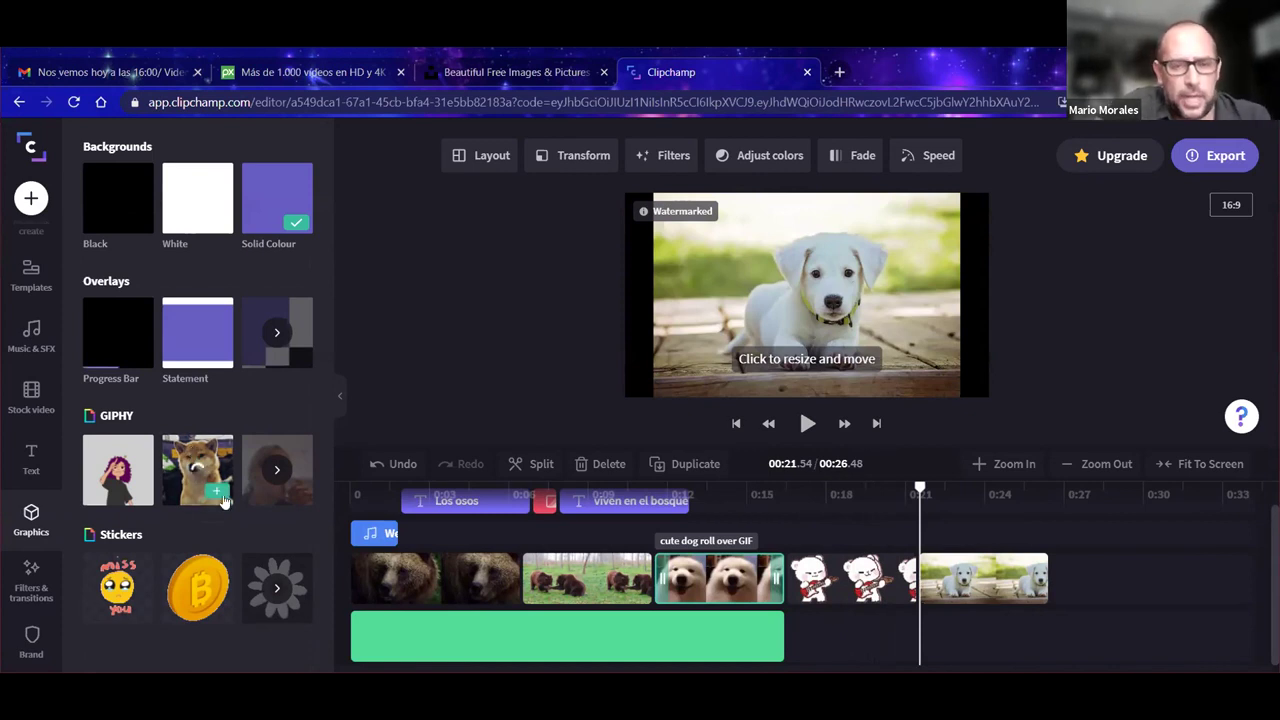
{"action": "left_click", "coordinate": [364, 582]}
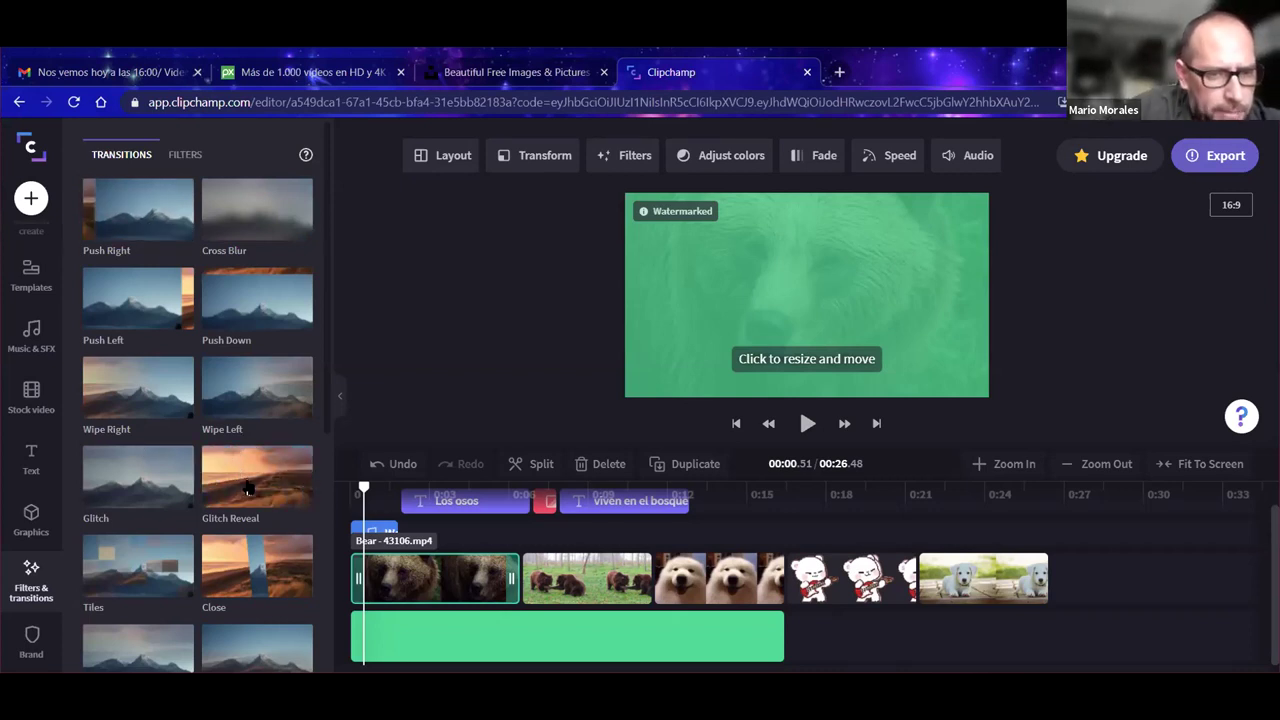
{"action": "mouse_move", "coordinate": [252, 481]}
{"action": "left_mouse_down"}
{"action": "mouse_move", "coordinate": [452, 548]}
{"action": "mouse_move", "coordinate": [520, 592]}
{"action": "left_mouse_up"}
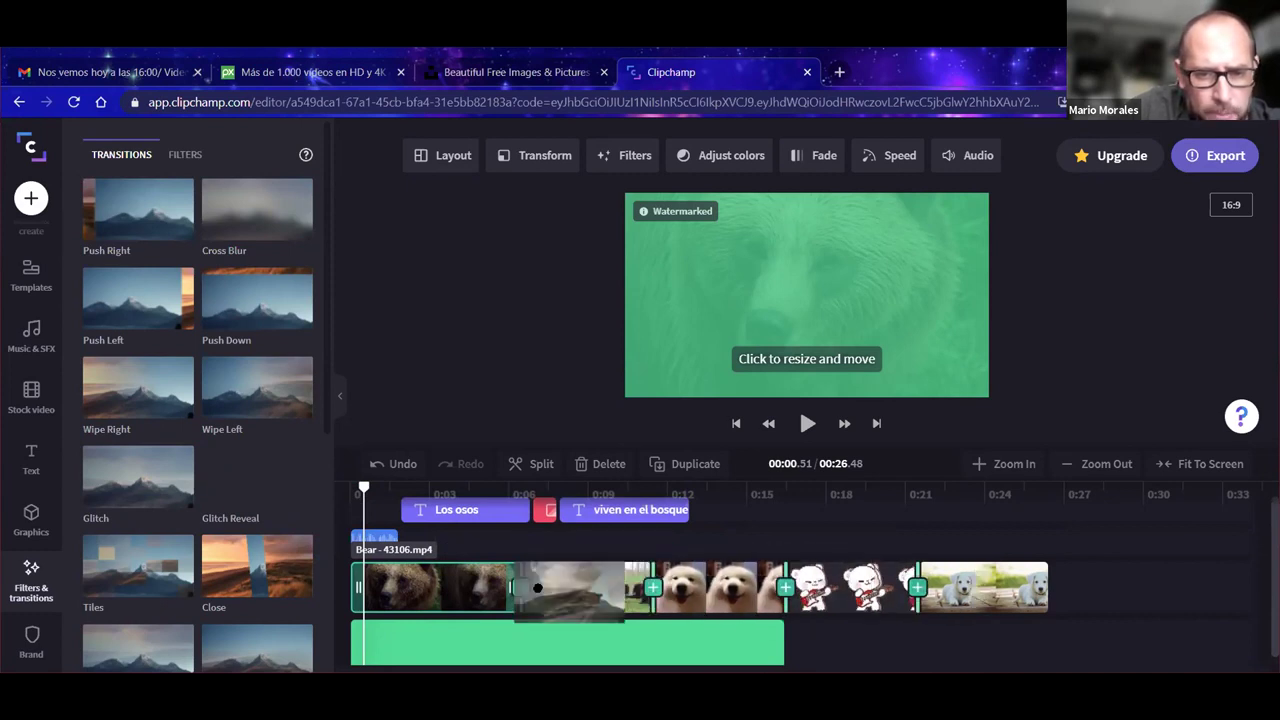
{"action": "left_click", "coordinate": [523, 592]}
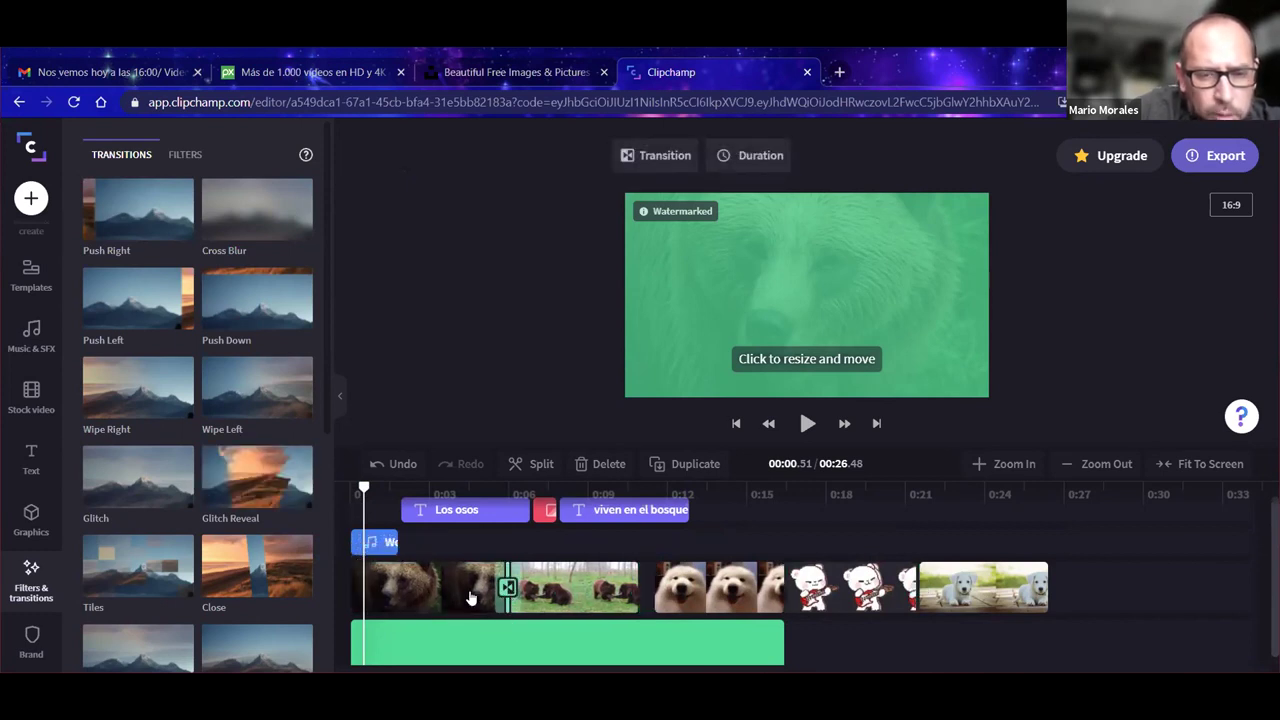
Step: Delete the short red graphic clip between the "Los osos" and "viven en el bosque" titles
{"action": "left_click", "coordinate": [464, 538]}
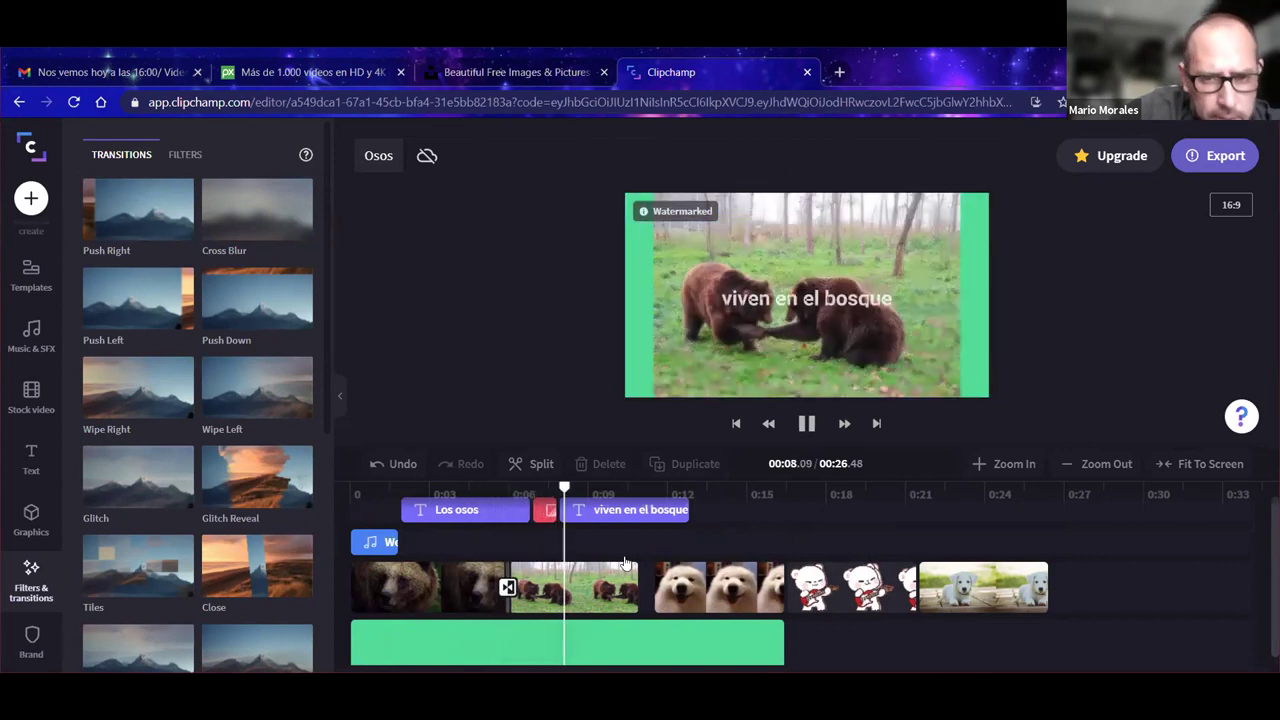
{"action": "left_click_drag", "start_coordinate": [586, 488], "coordinate": [473, 488]}
{"action": "left_click", "coordinate": [546, 512]}
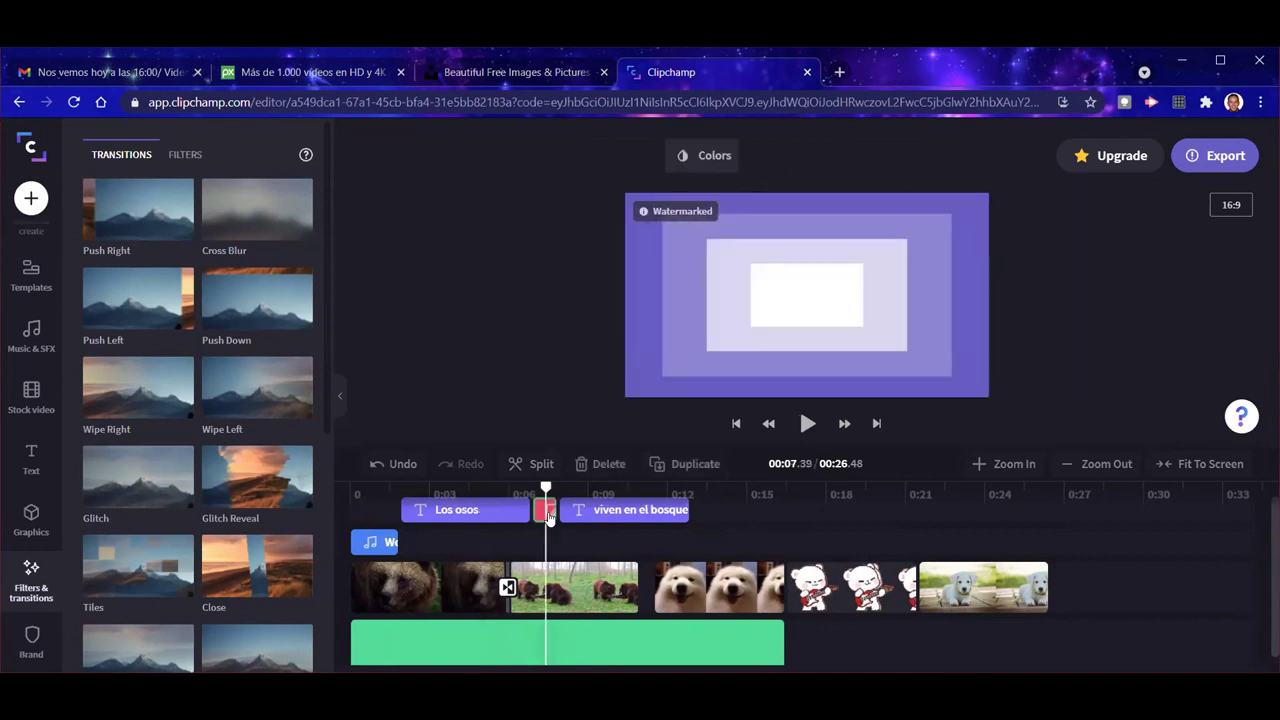
{"action": "key", "text": "Delete"}
Step: Play back the Glitch Reveal transition from the end of the bear video into the two-bears photo
{"action": "left_click", "coordinate": [462, 488]}
{"action": "left_click", "coordinate": [807, 426]}
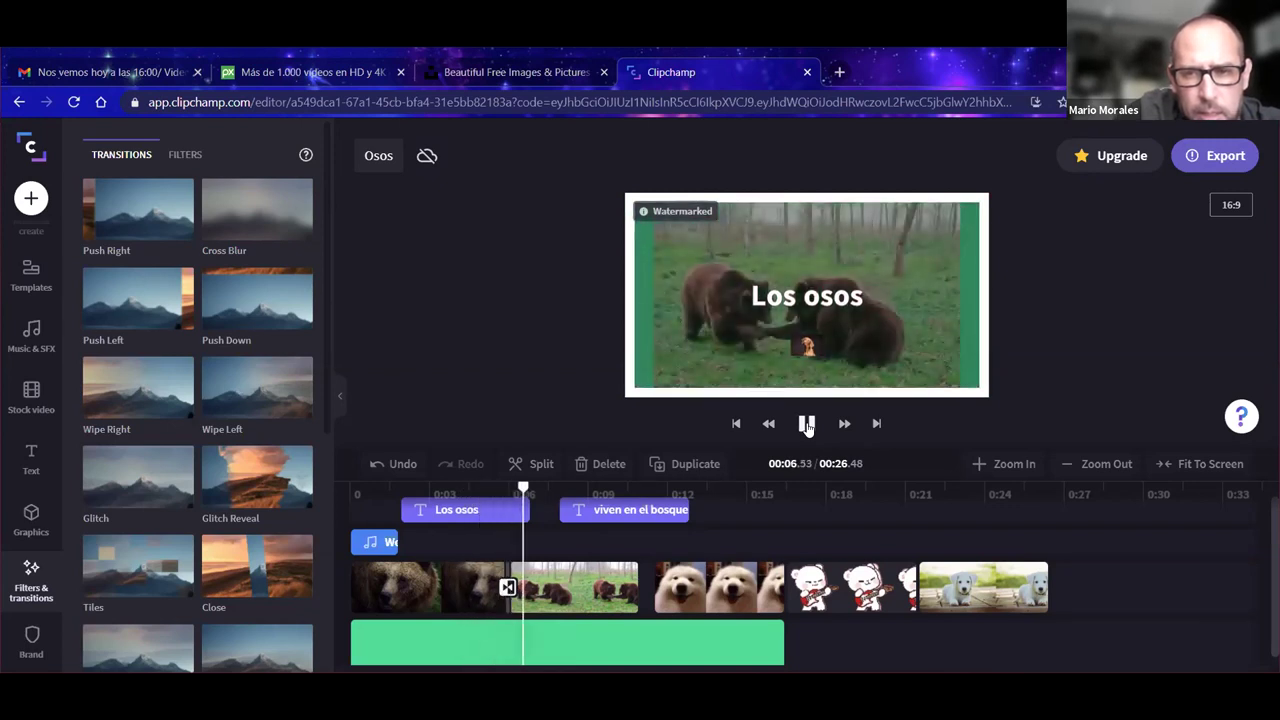
{"action": "left_click", "coordinate": [807, 426]}
{"action": "left_click", "coordinate": [533, 492]}
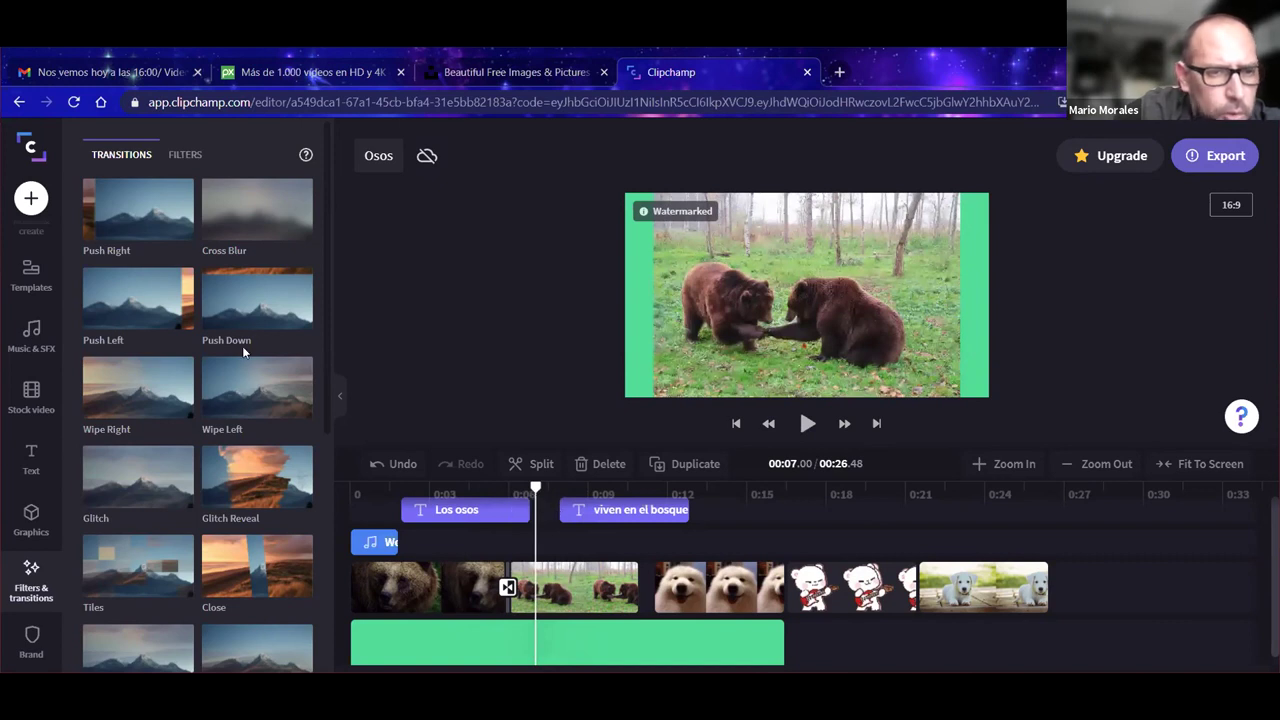
Step: Add the Push Down transition between the two-bears photo and the white dog GIF, and play back through it
{"action": "left_click_drag", "start_coordinate": [243, 302], "coordinate": [660, 531]}
{"action": "left_click", "coordinate": [595, 592]}
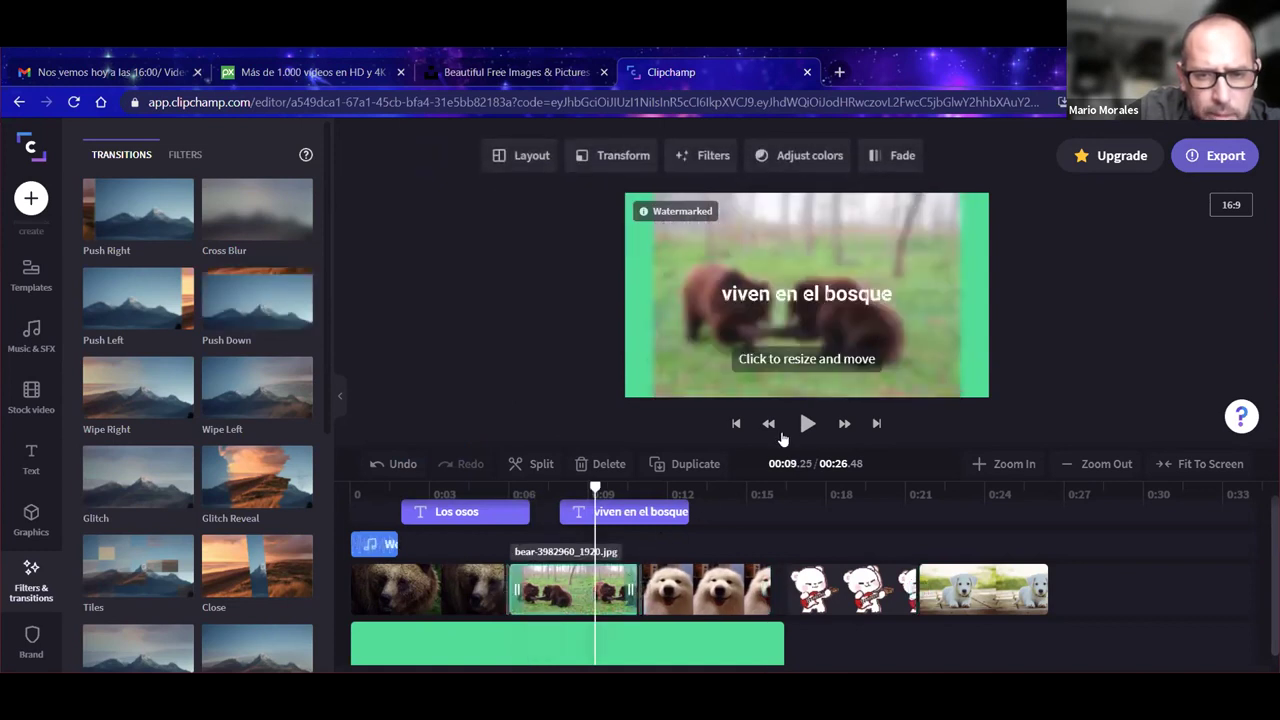
{"action": "left_click", "coordinate": [806, 424]}
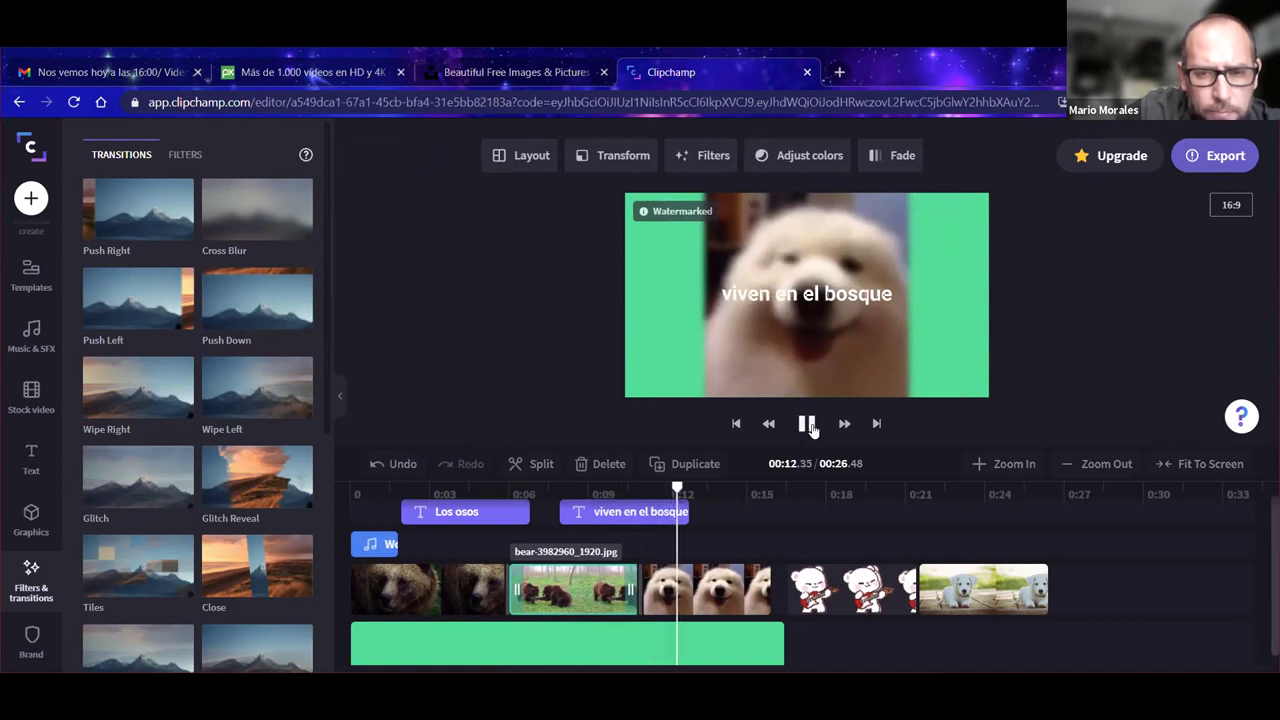
{"action": "left_click", "coordinate": [808, 424]}
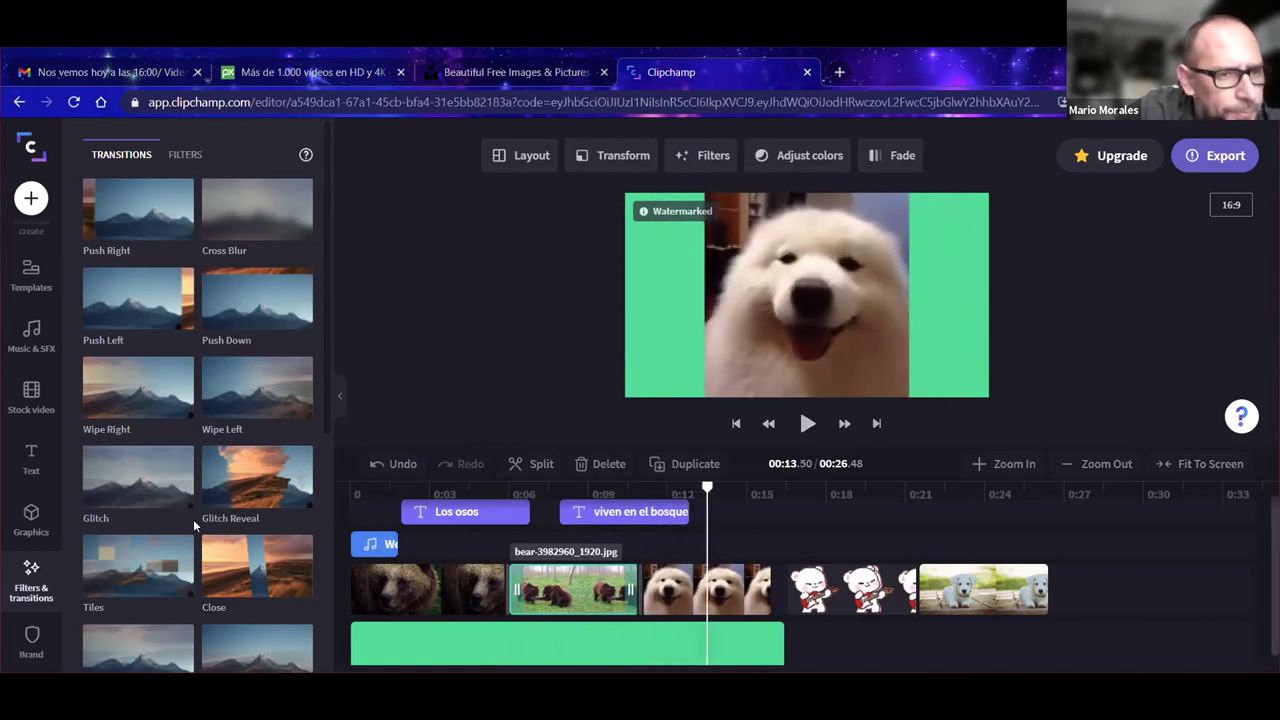
Step: Close the gap between the white dog GIF and the guitar-playing bear sticker on the timeline
{"action": "scroll", "coordinate": [193, 519], "scroll_direction": "down", "scroll_amount": 4}
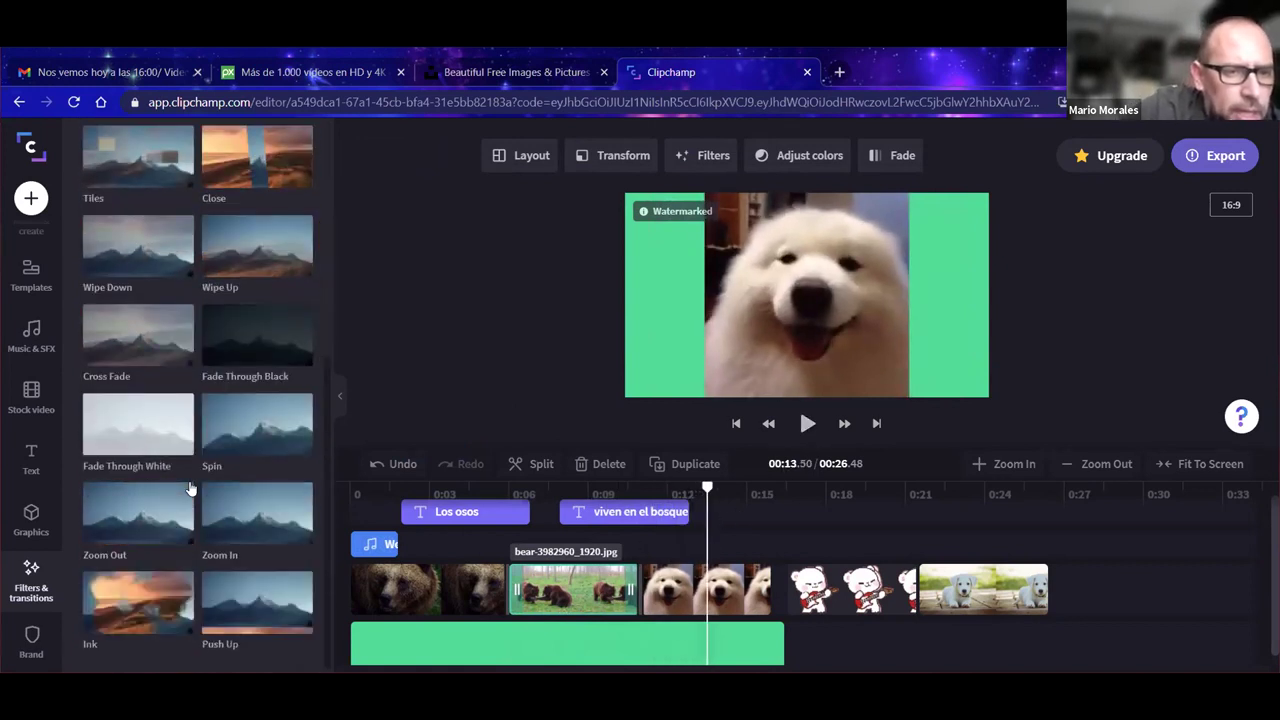
{"action": "scroll", "coordinate": [190, 488], "scroll_direction": "up", "scroll_amount": 4}
{"action": "scroll", "coordinate": [190, 488], "scroll_direction": "down", "scroll_amount": 4}
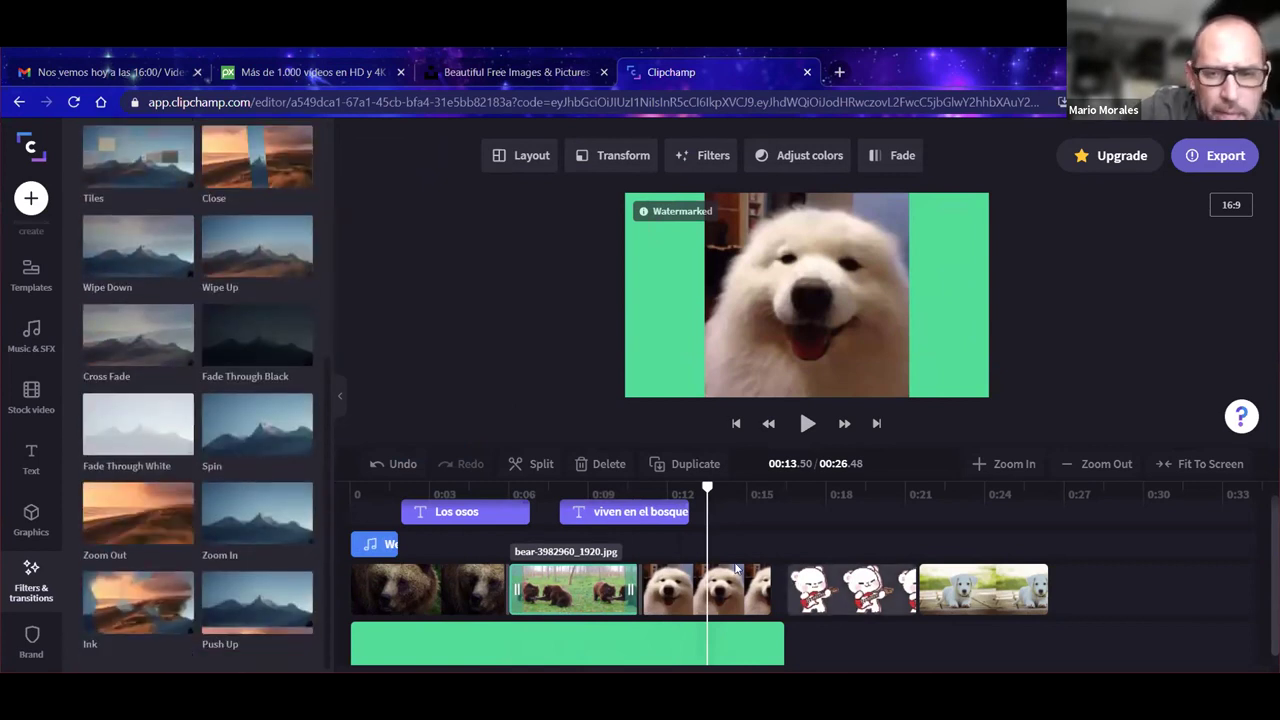
{"action": "left_click", "coordinate": [809, 585]}
{"action": "left_click_drag", "start_coordinate": [790, 585], "coordinate": [778, 585]}
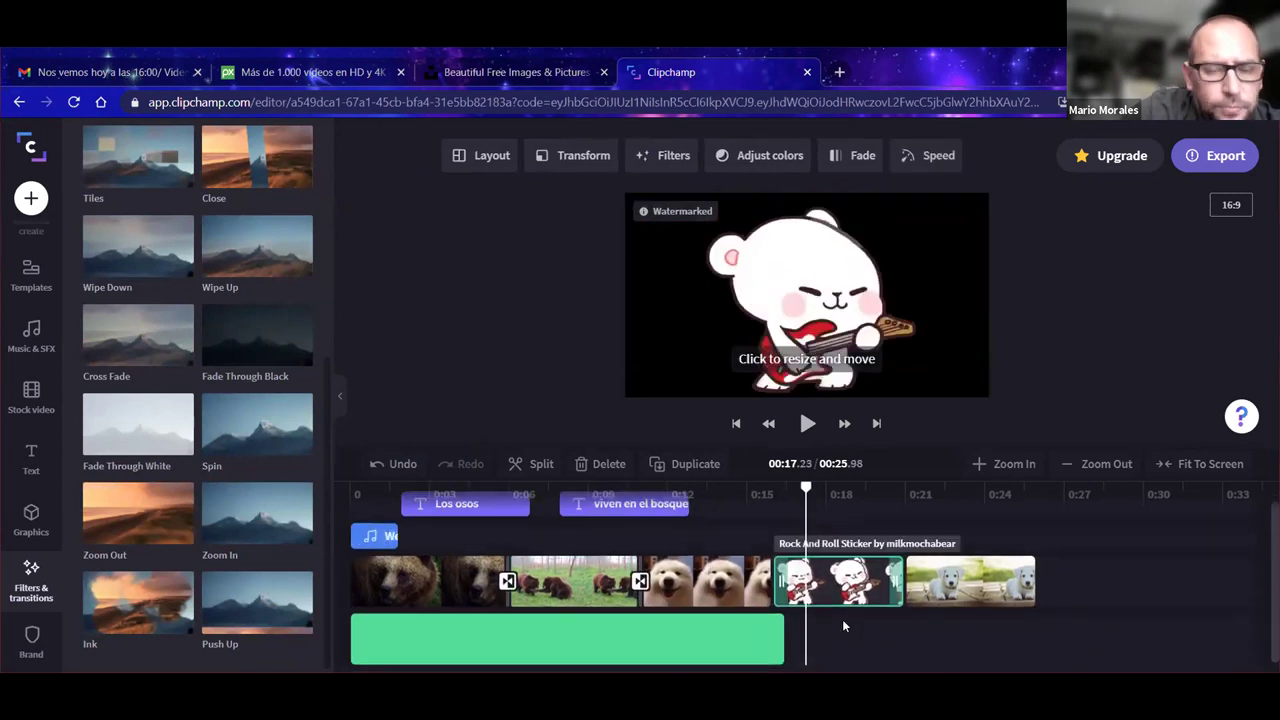
Step: Examine the filters available for the guitar-playing bear sticker and return to the transitions list
{"action": "scroll", "coordinate": [200, 350], "scroll_direction": "up", "scroll_amount": 5}
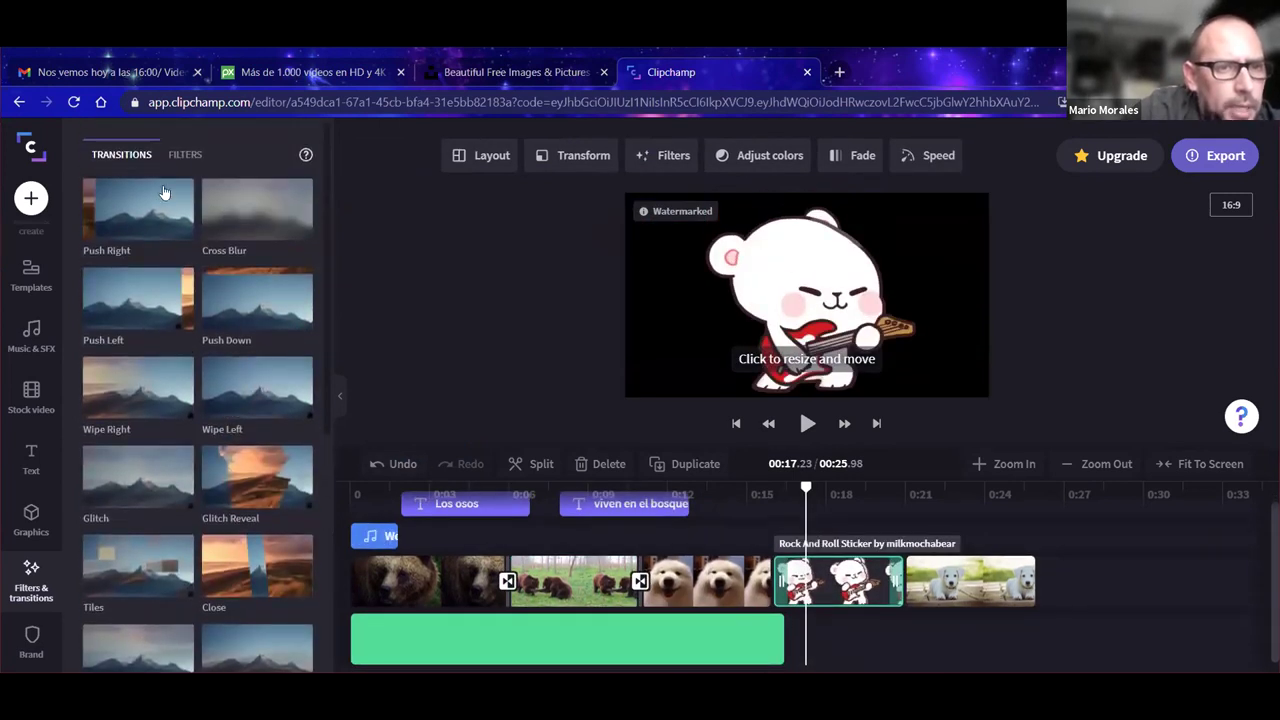
{"action": "left_click", "coordinate": [185, 155]}
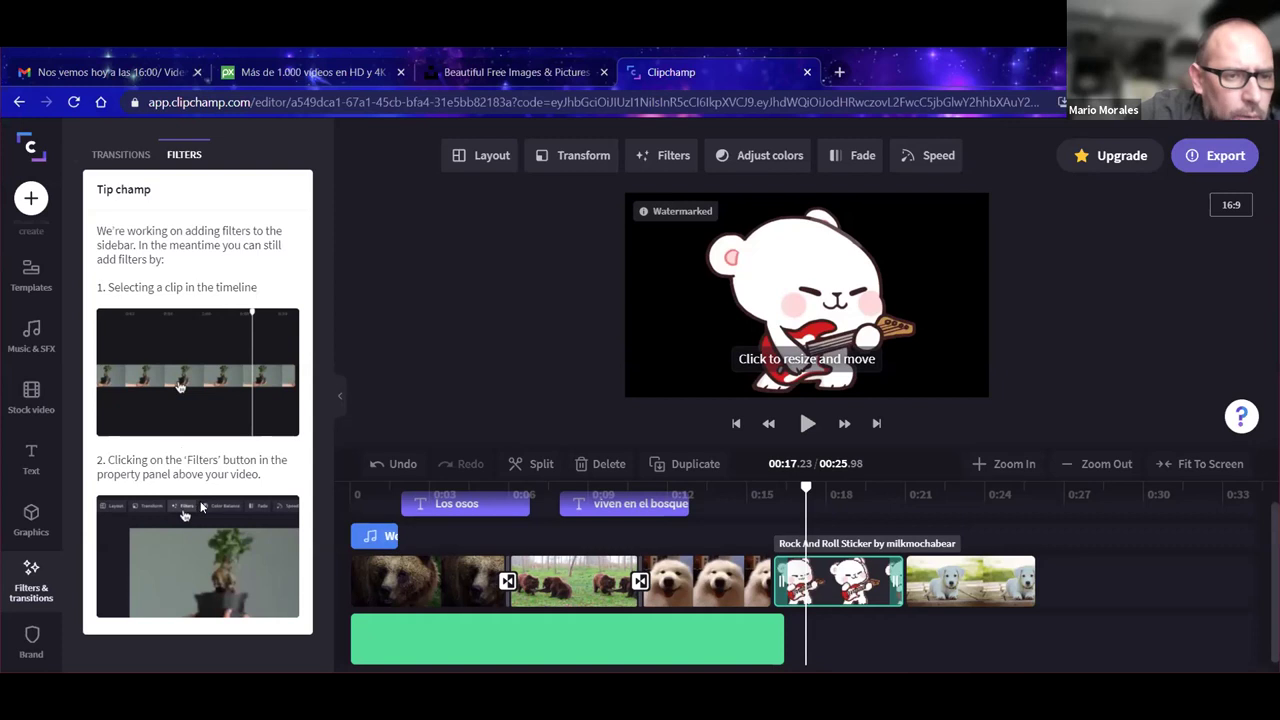
{"action": "left_click", "coordinate": [674, 157]}
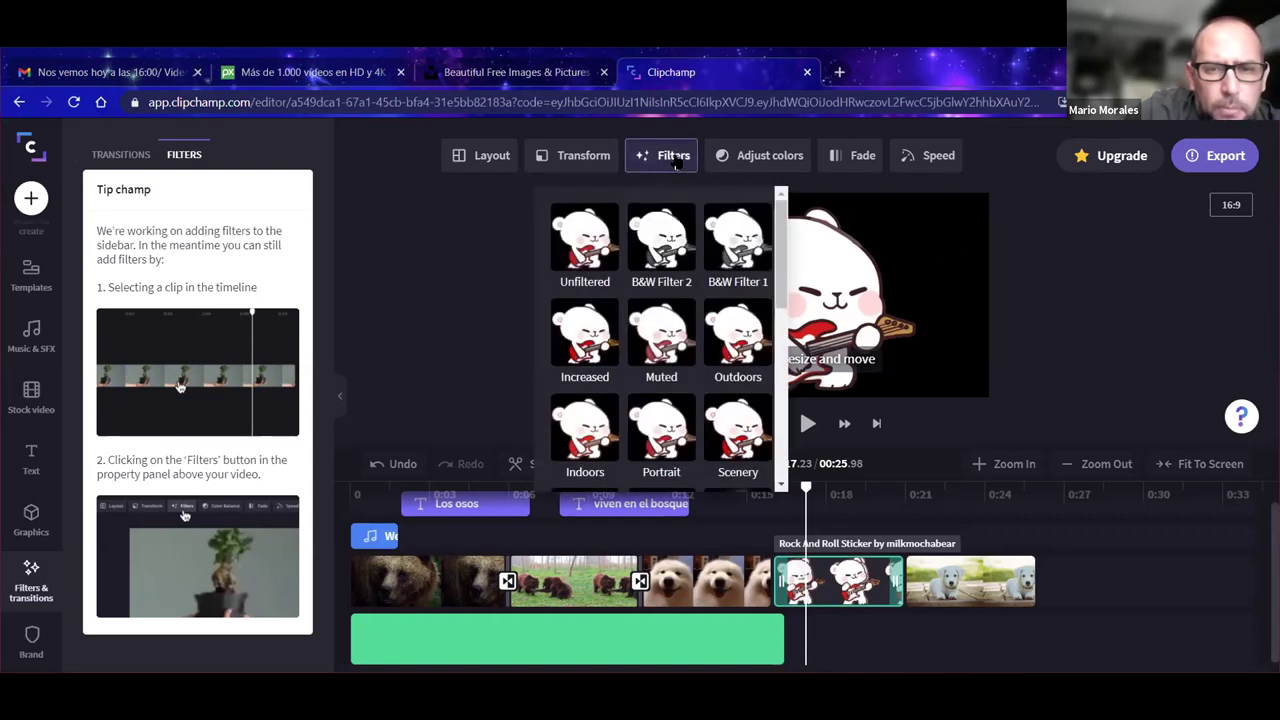
{"action": "scroll", "coordinate": [706, 258], "scroll_direction": "down", "scroll_amount": 5}
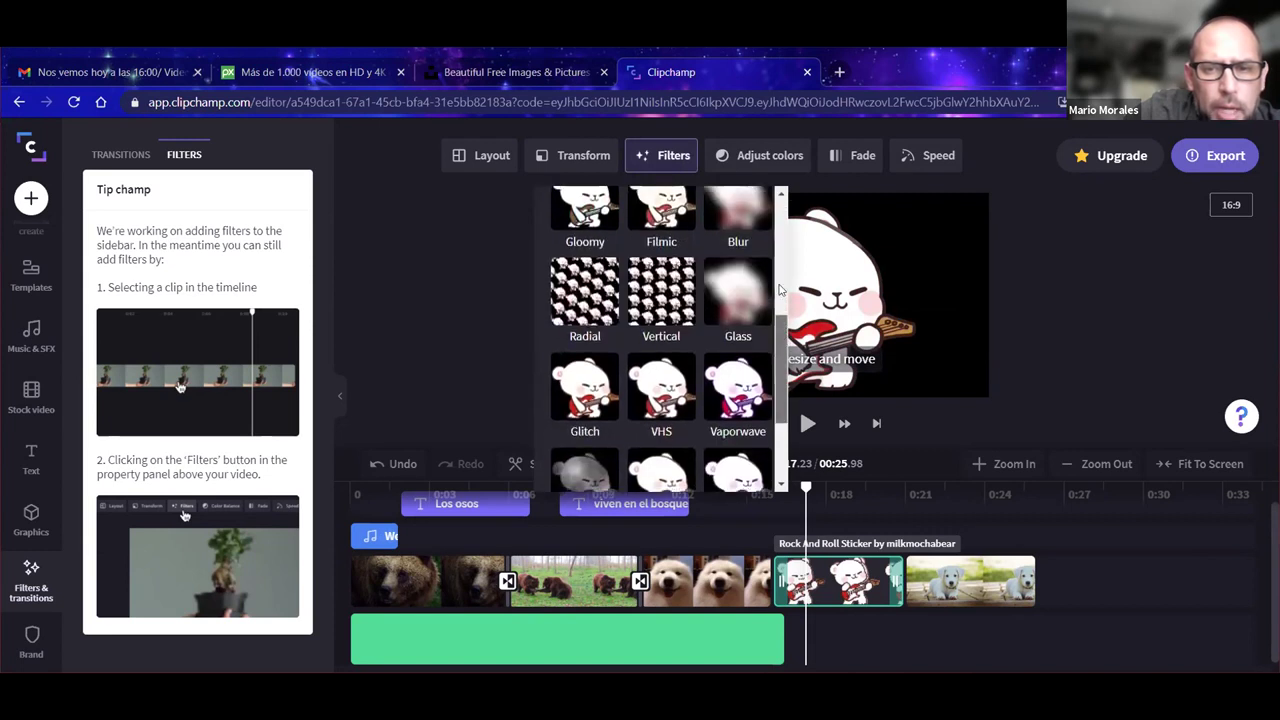
{"action": "scroll", "coordinate": [706, 258], "scroll_direction": "up", "scroll_amount": 5}
{"action": "left_click", "coordinate": [113, 155]}
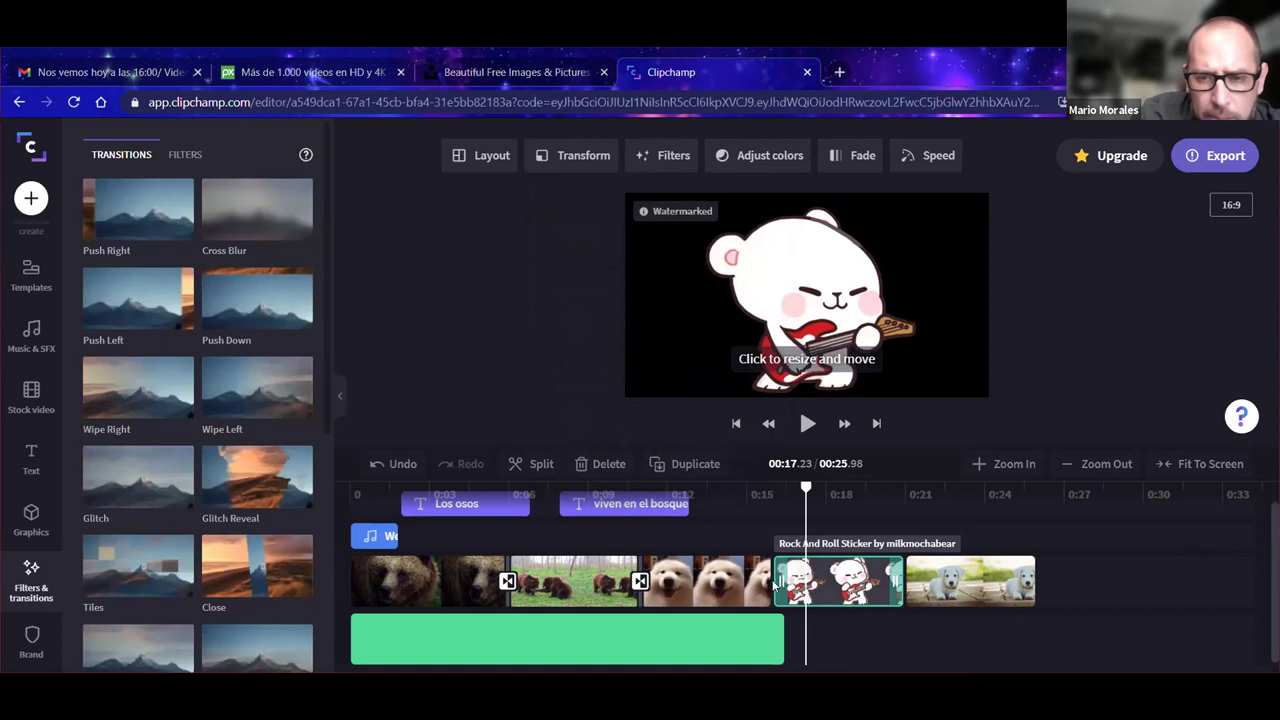
{"action": "left_click", "coordinate": [816, 580]}
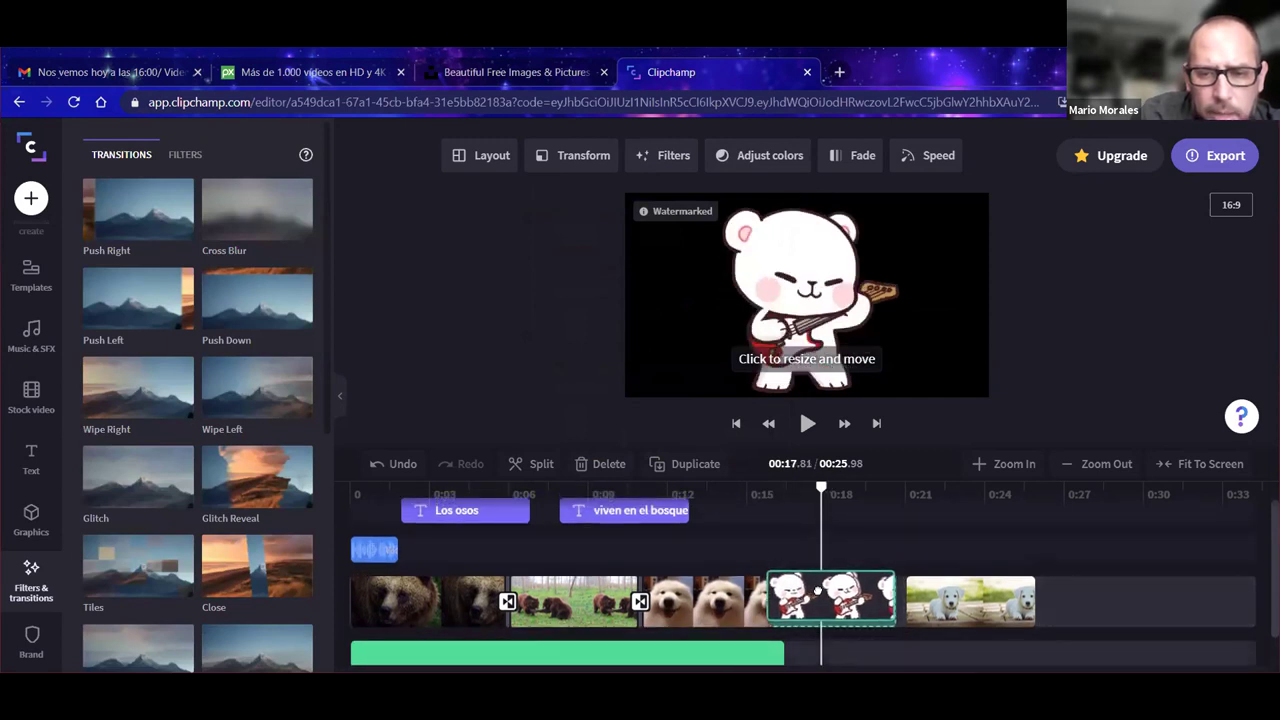
{"action": "left_click_drag", "start_coordinate": [842, 630], "coordinate": [852, 621]}
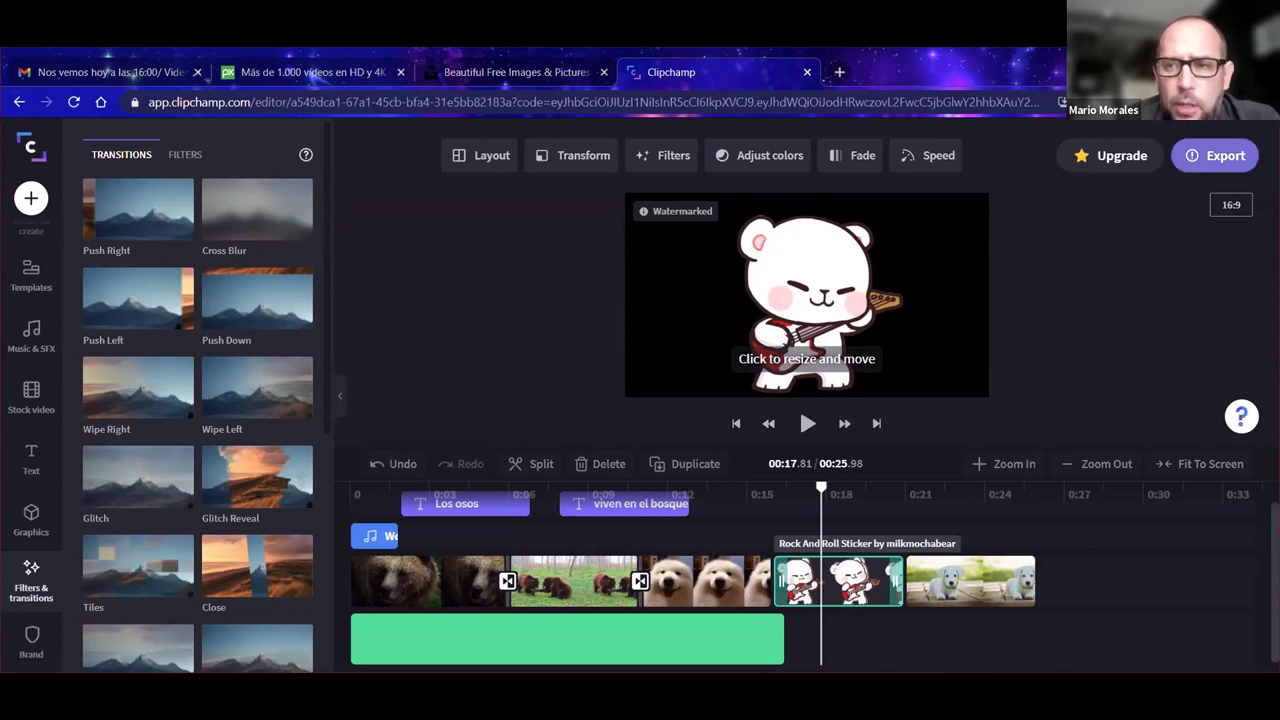
Step: Try to export the "Osos" video at 480p with Draft optimization, and return to the editor
{"action": "mouse_move", "coordinate": [1215, 160]}
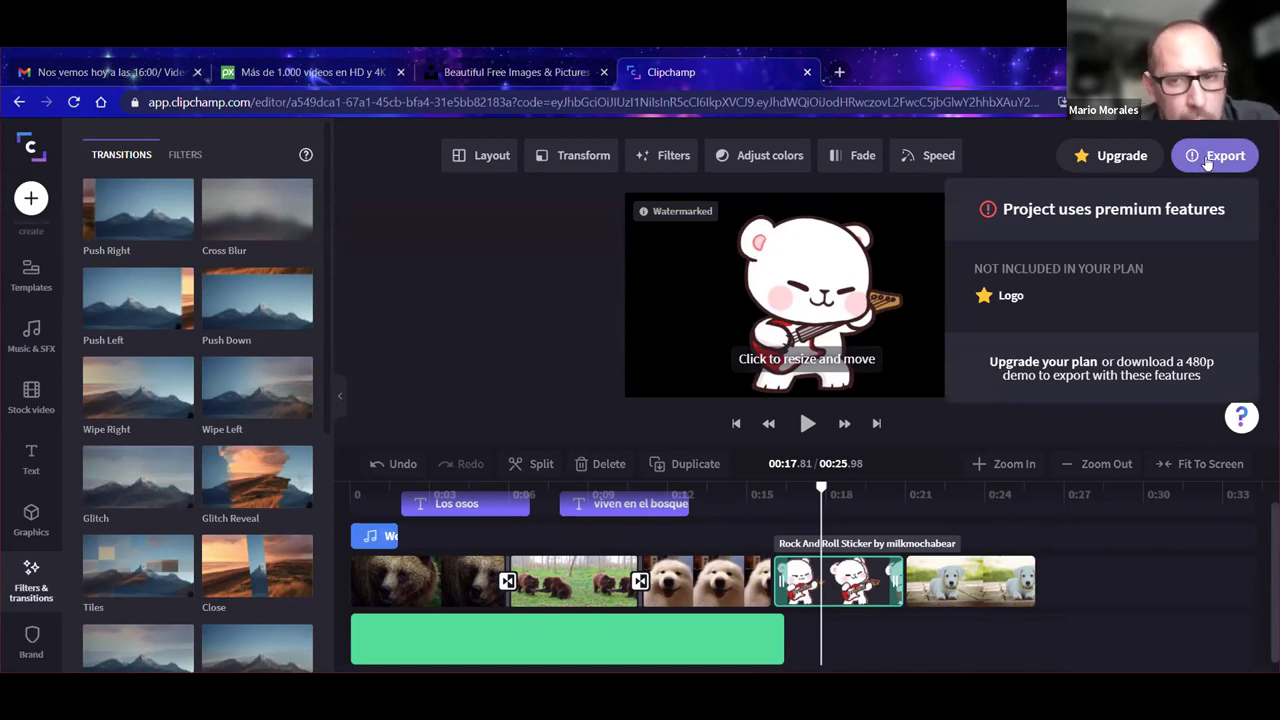
{"action": "left_click", "coordinate": [1207, 160]}
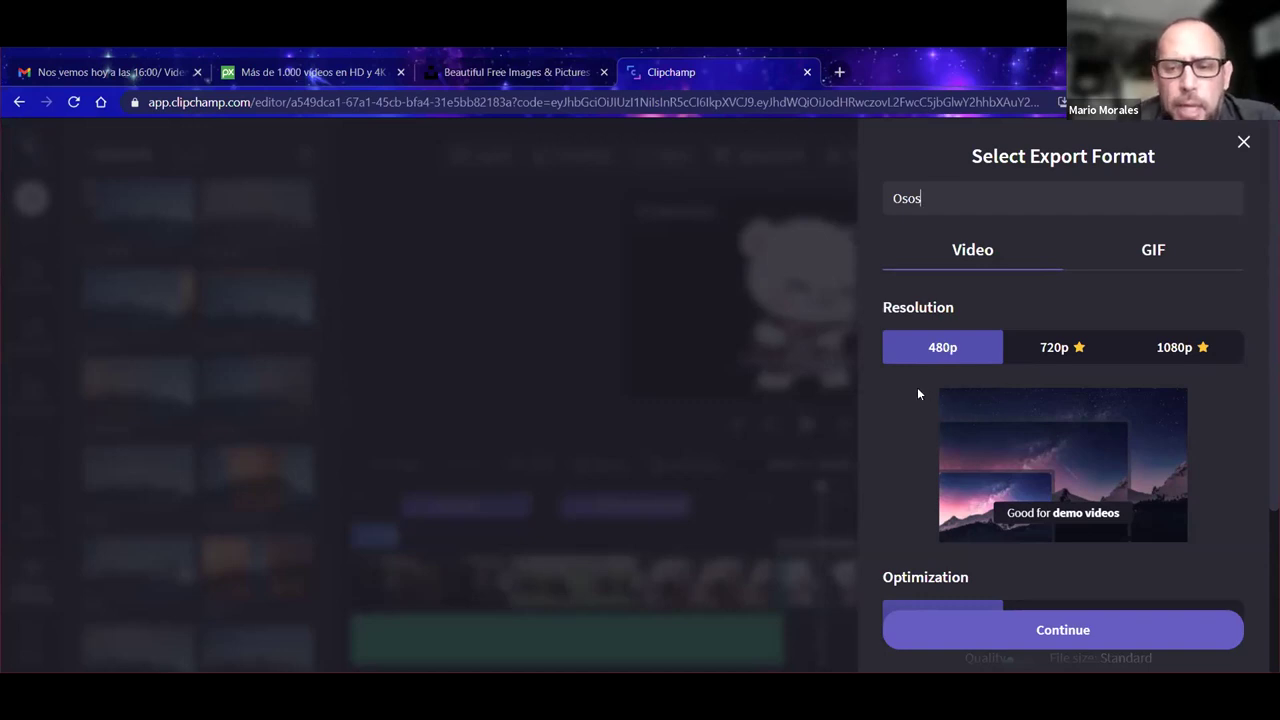
{"action": "scroll", "coordinate": [920, 471], "scroll_direction": "down", "scroll_amount": 2}
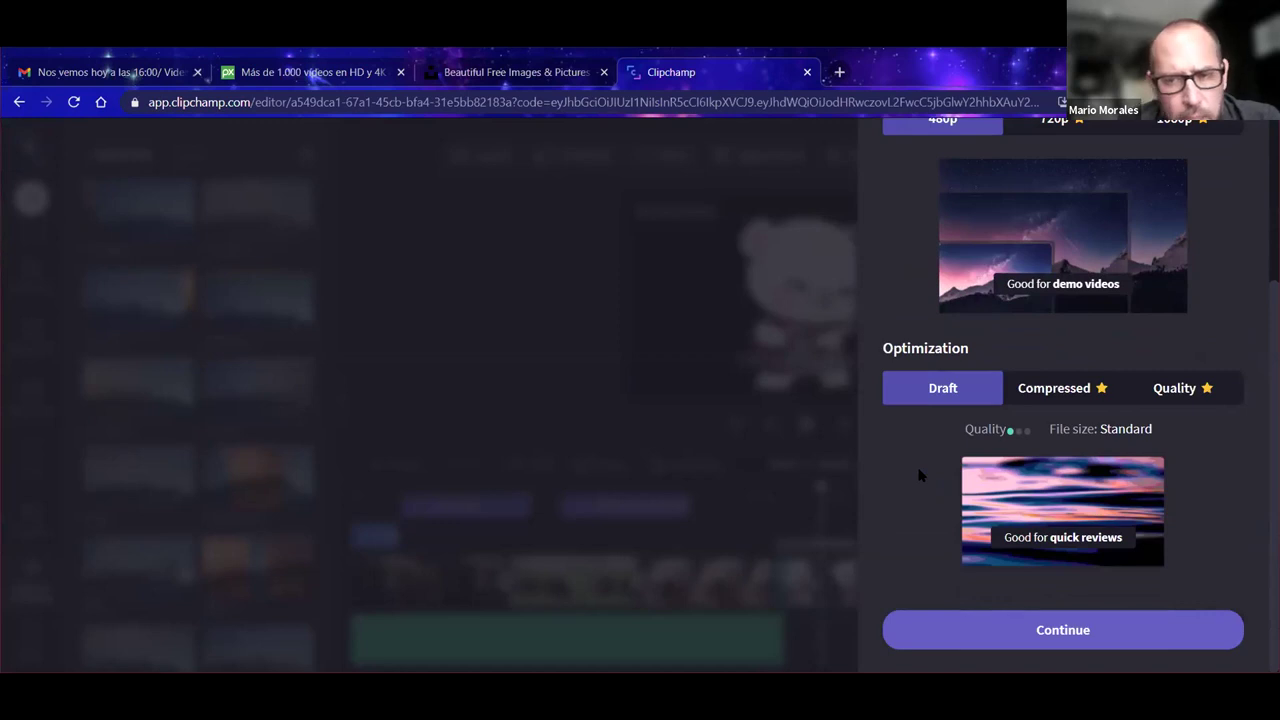
{"action": "scroll", "coordinate": [920, 476], "scroll_direction": "up", "scroll_amount": 2}
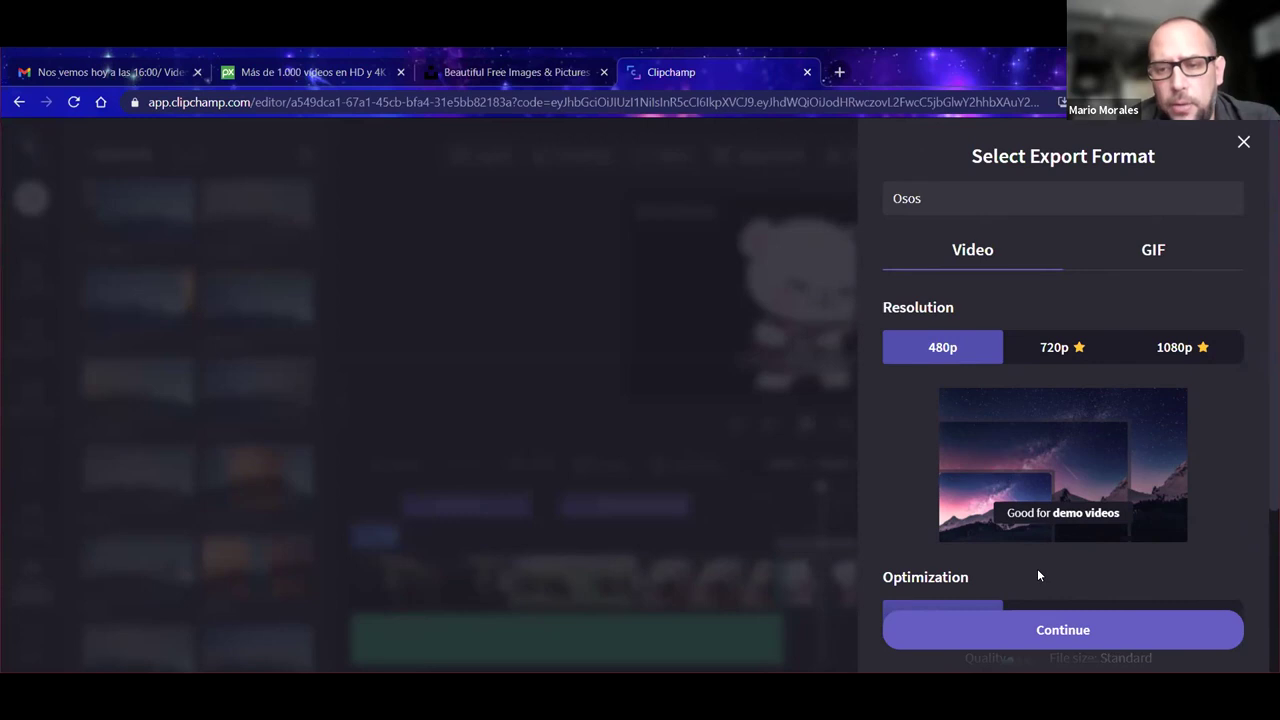
{"action": "left_click", "coordinate": [1049, 631]}
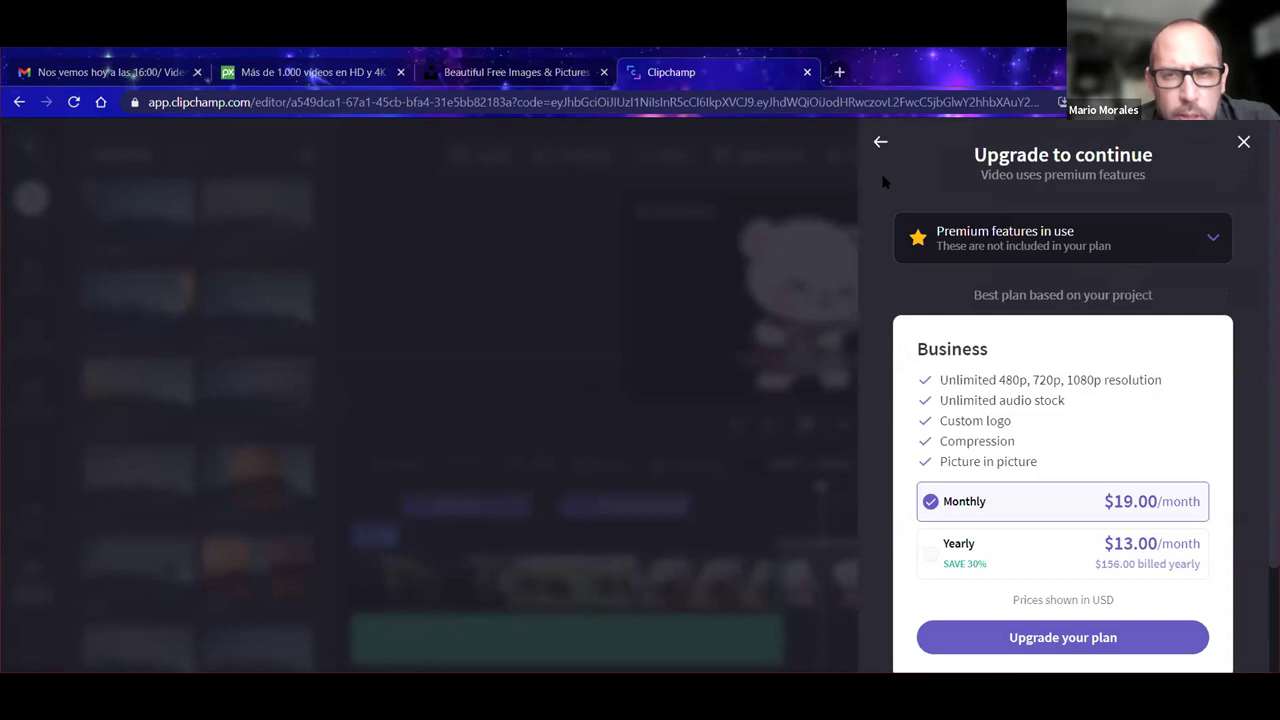
{"action": "left_click", "coordinate": [878, 143]}
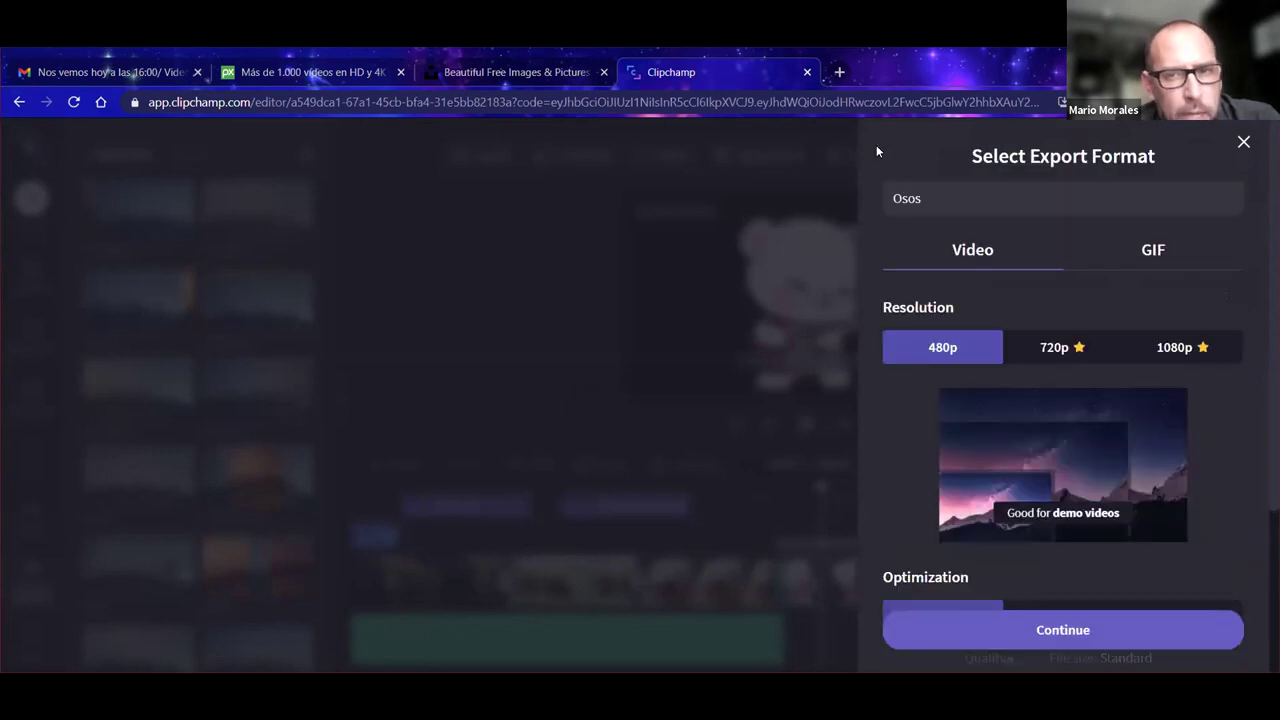
{"action": "left_click", "coordinate": [1243, 142]}
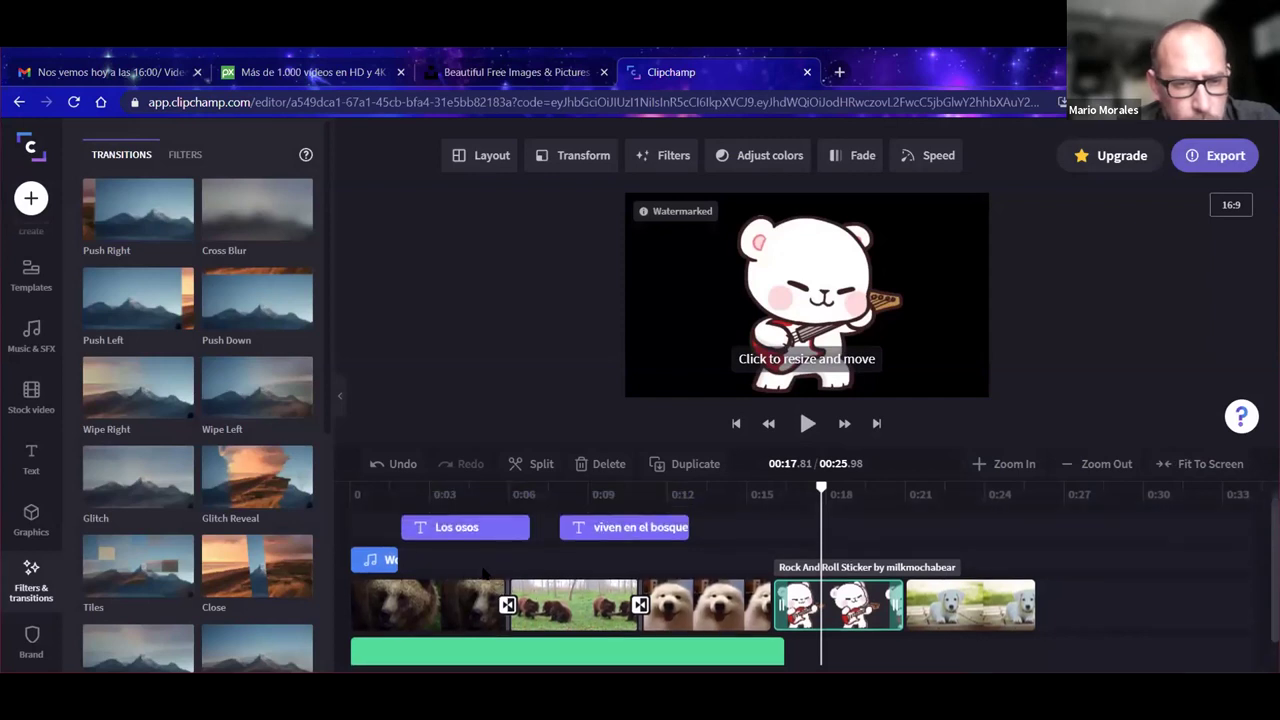
Step: Inspect the timeline's narration, "Los osos" title, transitions, clips and green background one by one for what affects the export
{"action": "left_click", "coordinate": [380, 562]}
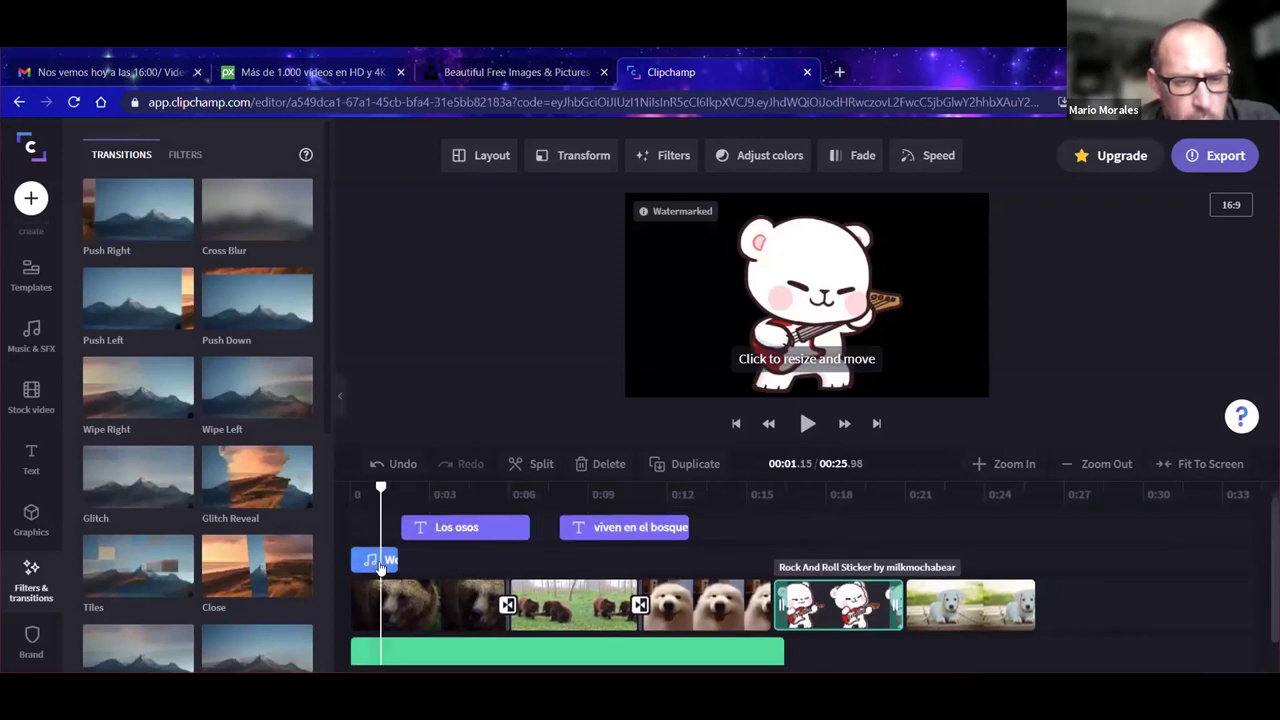
{"action": "left_click", "coordinate": [496, 528]}
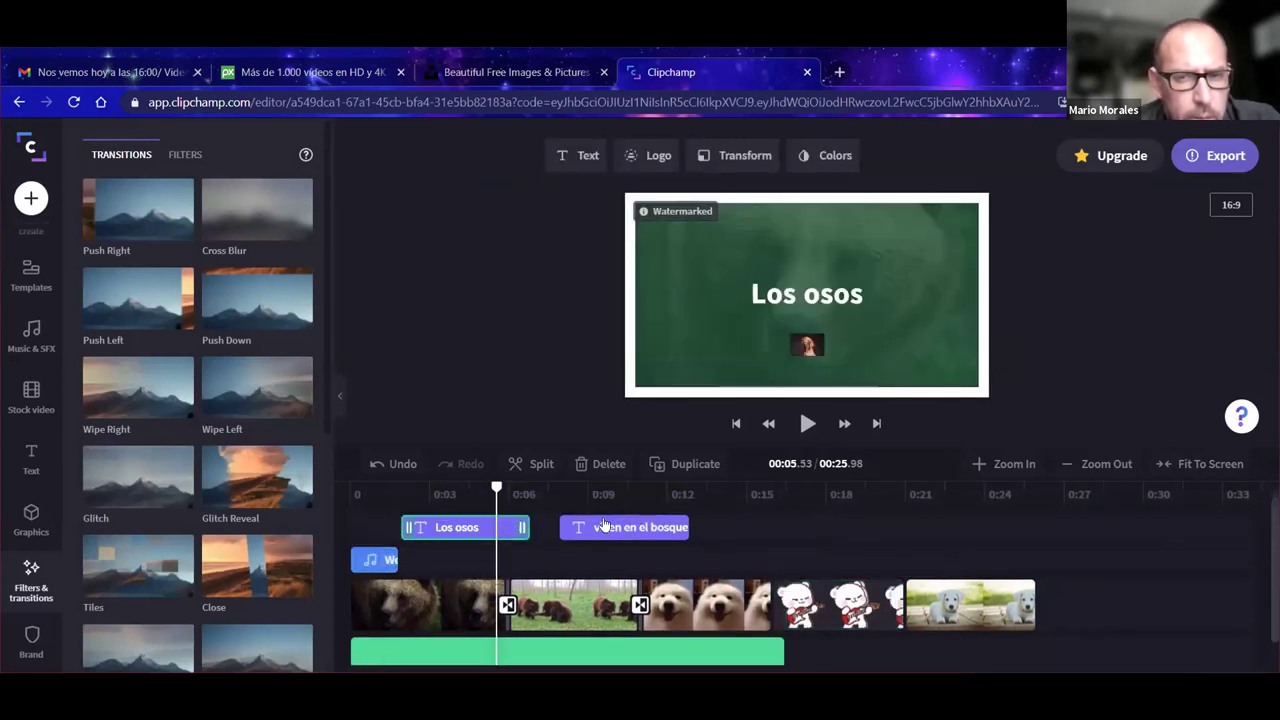
{"action": "scroll", "coordinate": [471, 554], "scroll_direction": "down", "scroll_amount": 1}
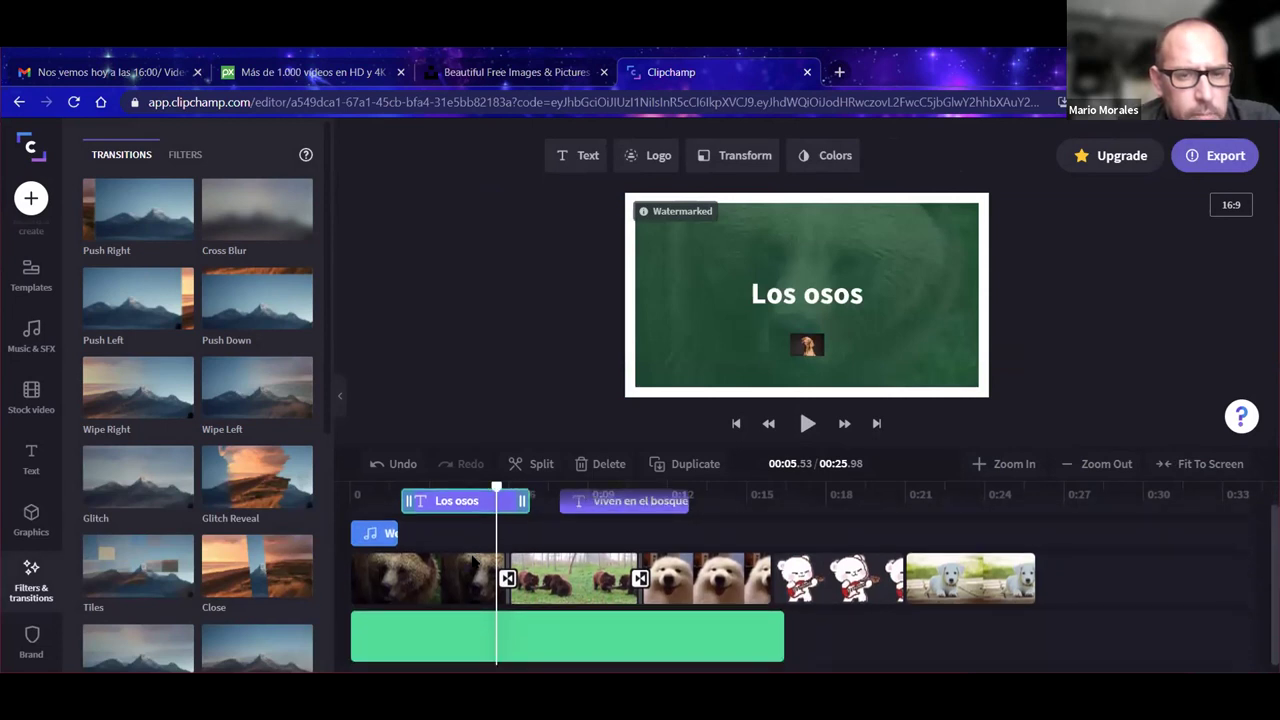
{"action": "scroll", "coordinate": [480, 529], "scroll_direction": "up", "scroll_amount": 1}
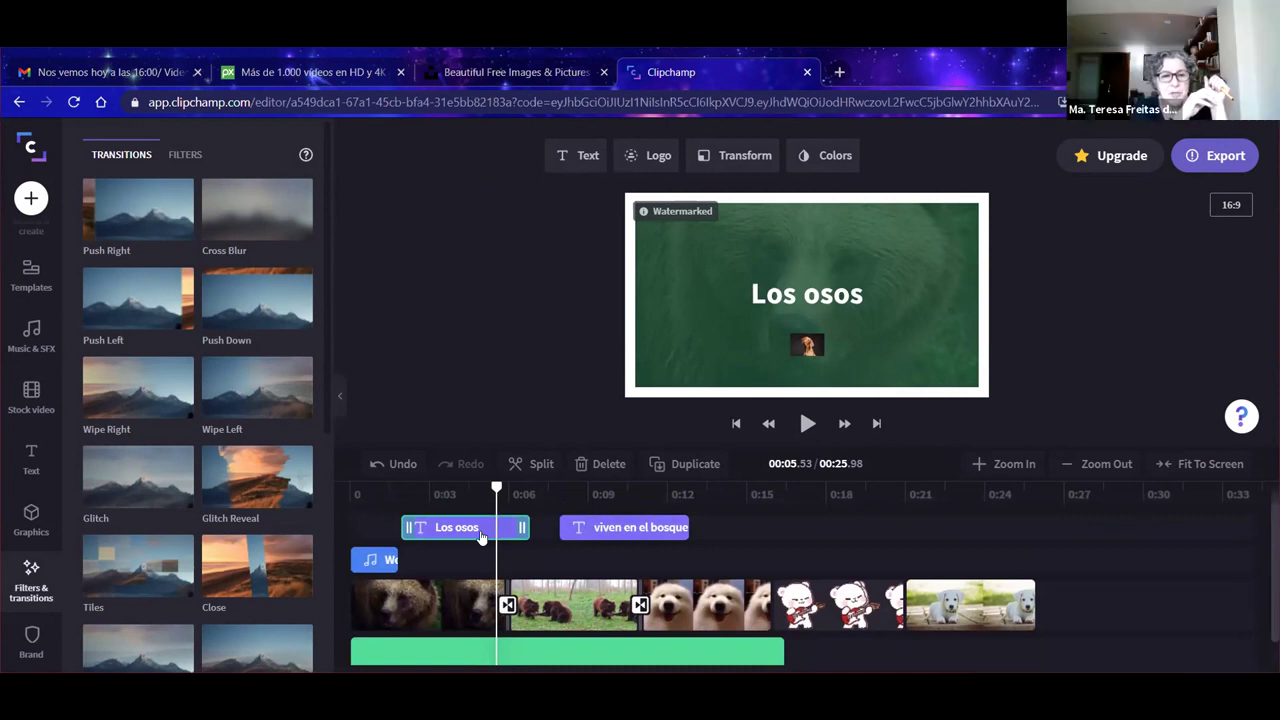
{"action": "scroll", "coordinate": [479, 548], "scroll_direction": "down", "scroll_amount": 1}
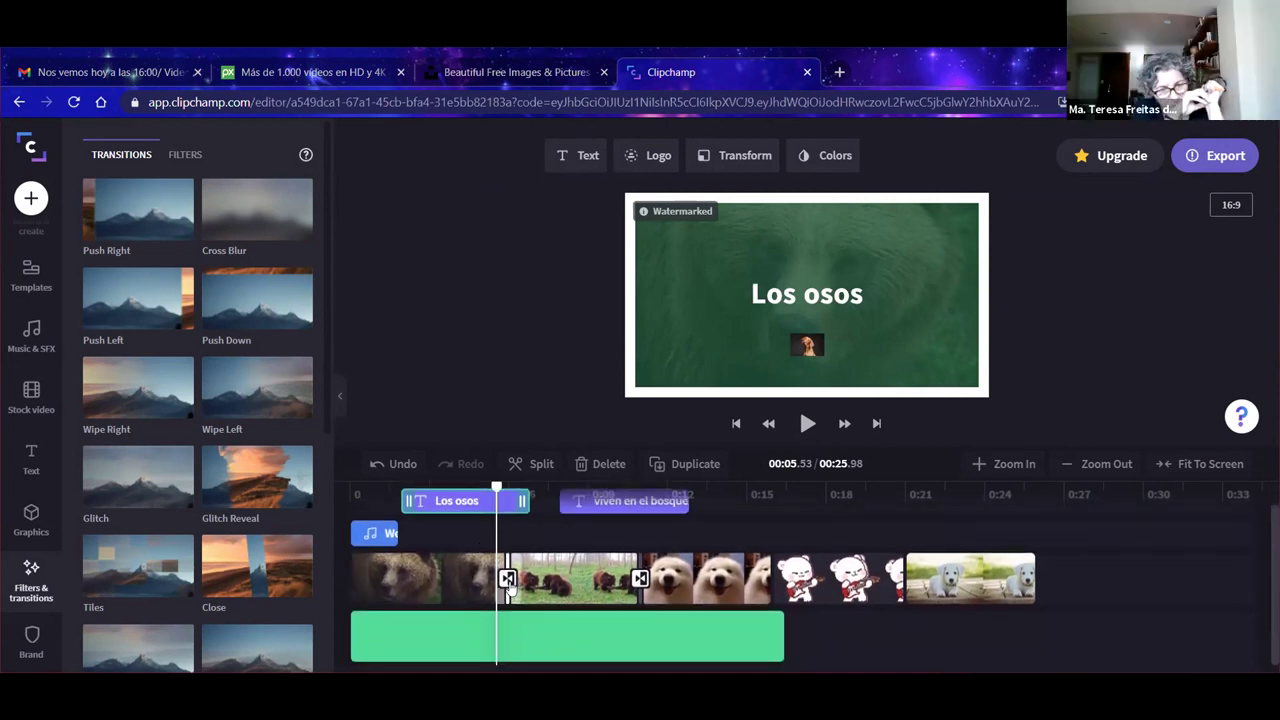
{"action": "left_click", "coordinate": [509, 586]}
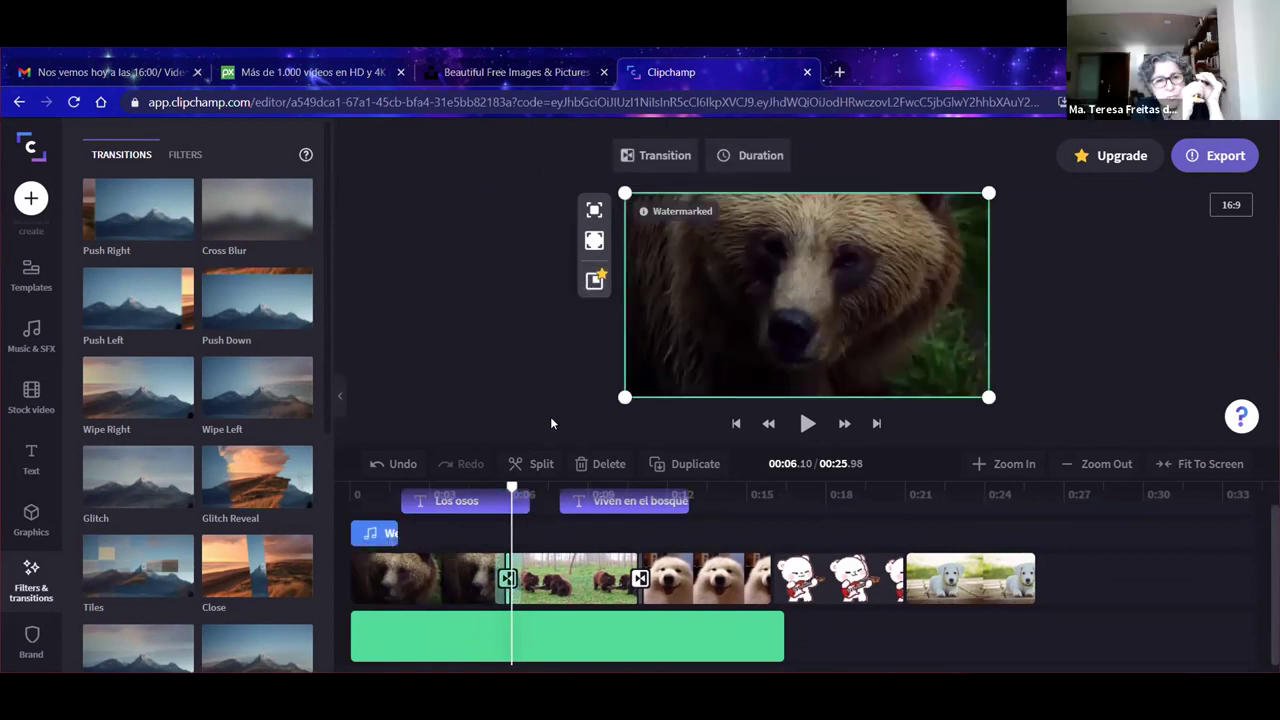
{"action": "left_click", "coordinate": [640, 578]}
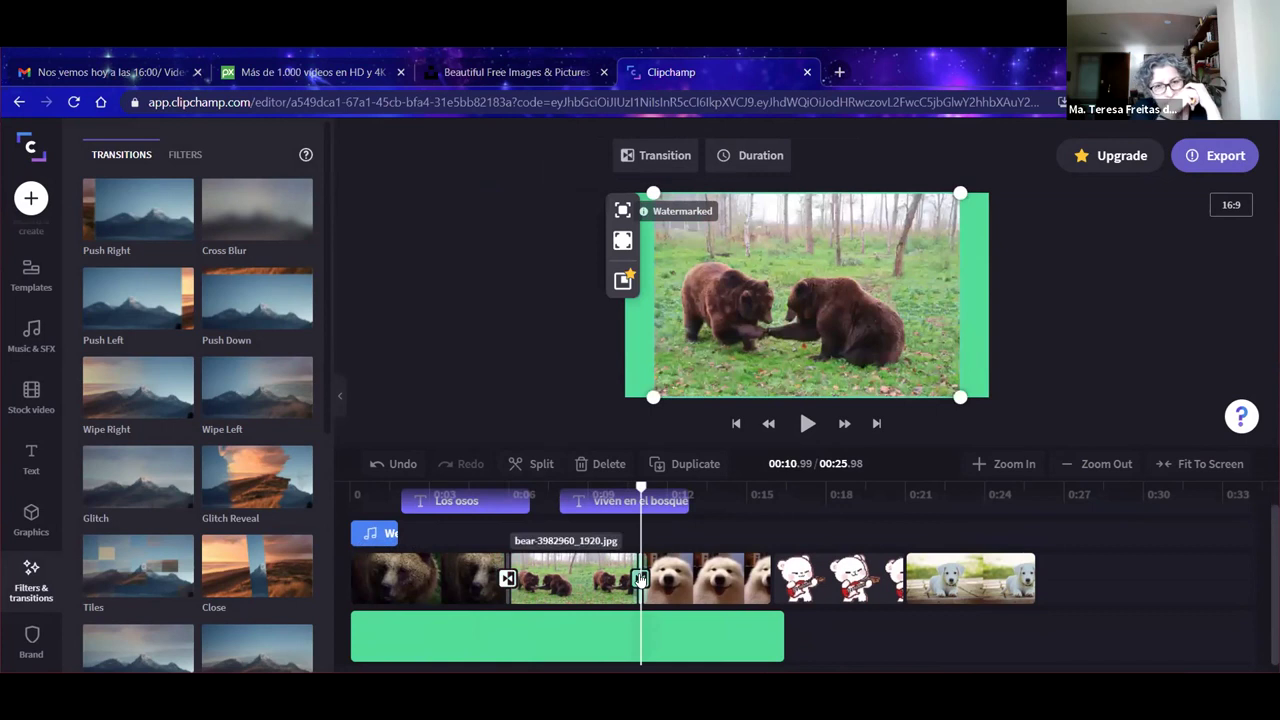
{"action": "left_click", "coordinate": [710, 585]}
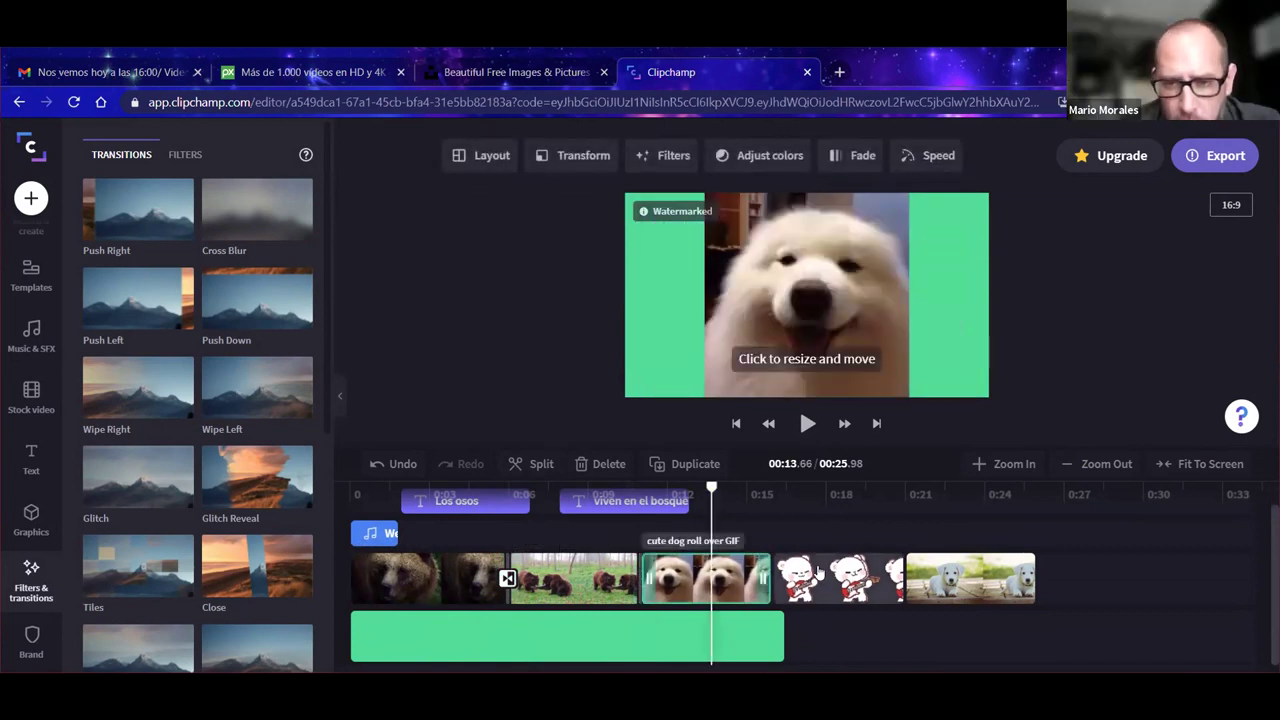
{"action": "left_click", "coordinate": [819, 575]}
{"action": "left_click", "coordinate": [951, 576]}
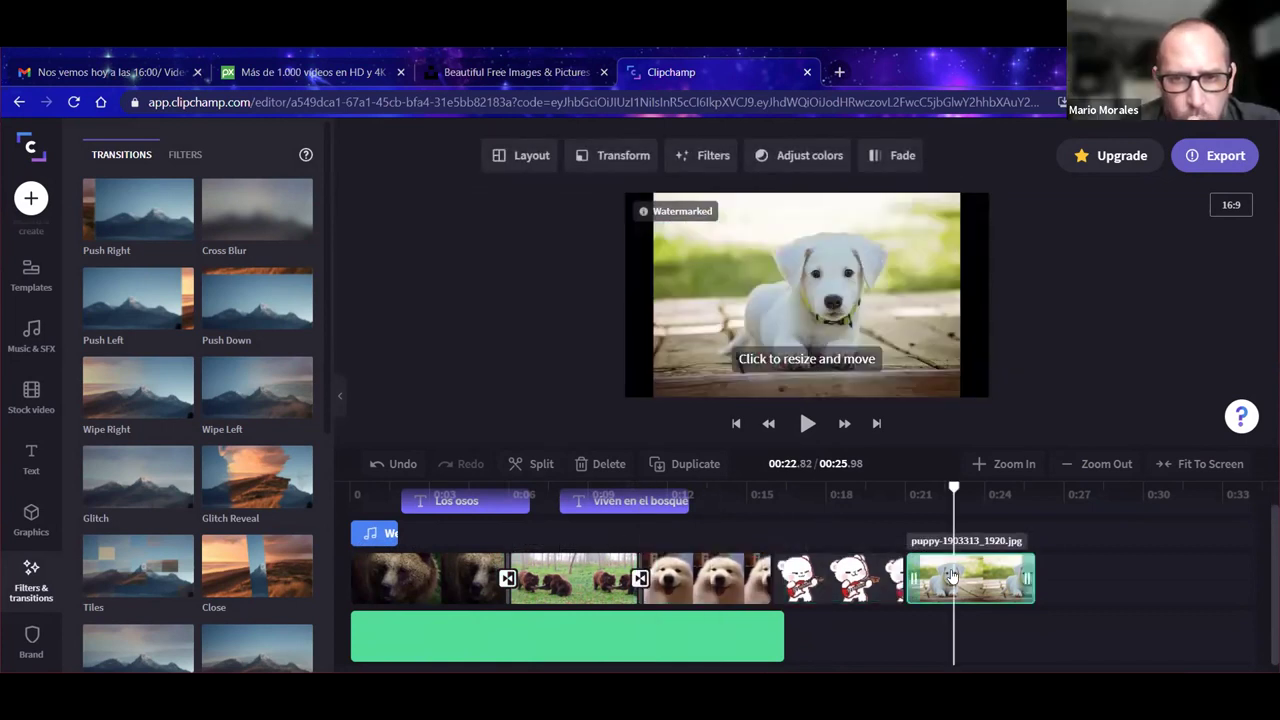
{"action": "left_click", "coordinate": [677, 582]}
{"action": "left_click", "coordinate": [572, 580]}
{"action": "left_click", "coordinate": [435, 587]}
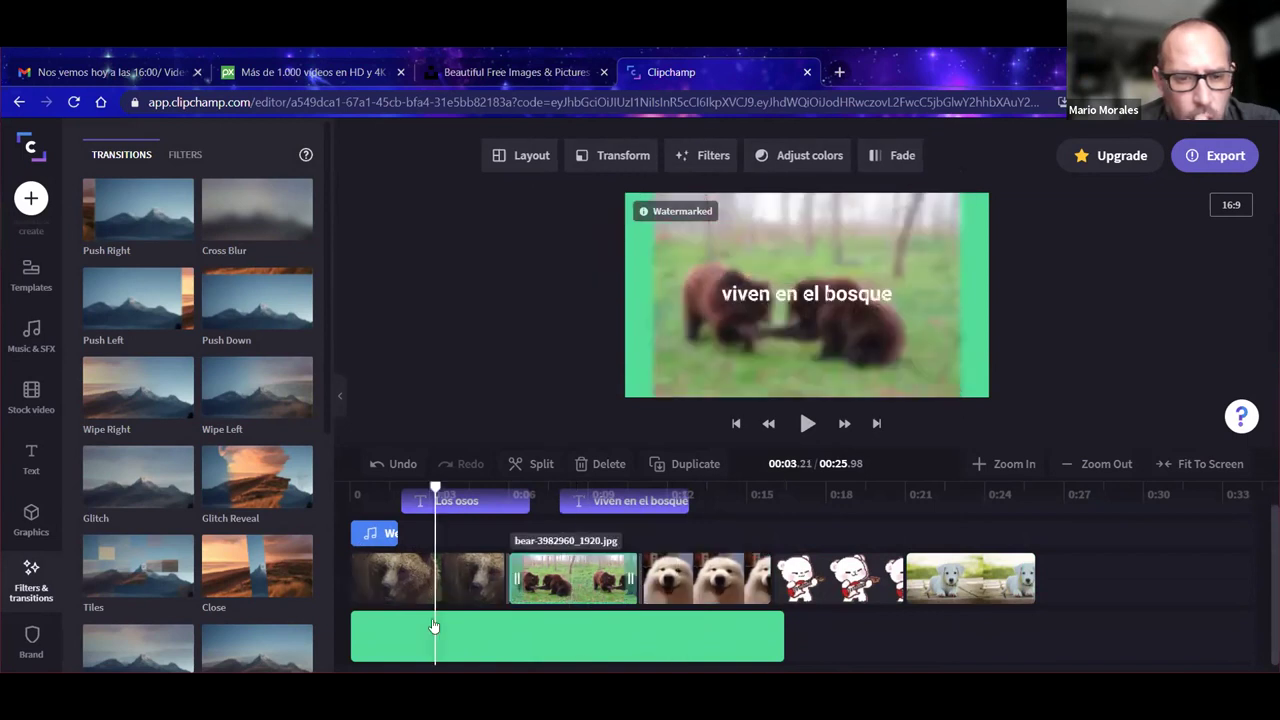
{"action": "left_click", "coordinate": [375, 636]}
{"action": "left_click", "coordinate": [376, 537]}
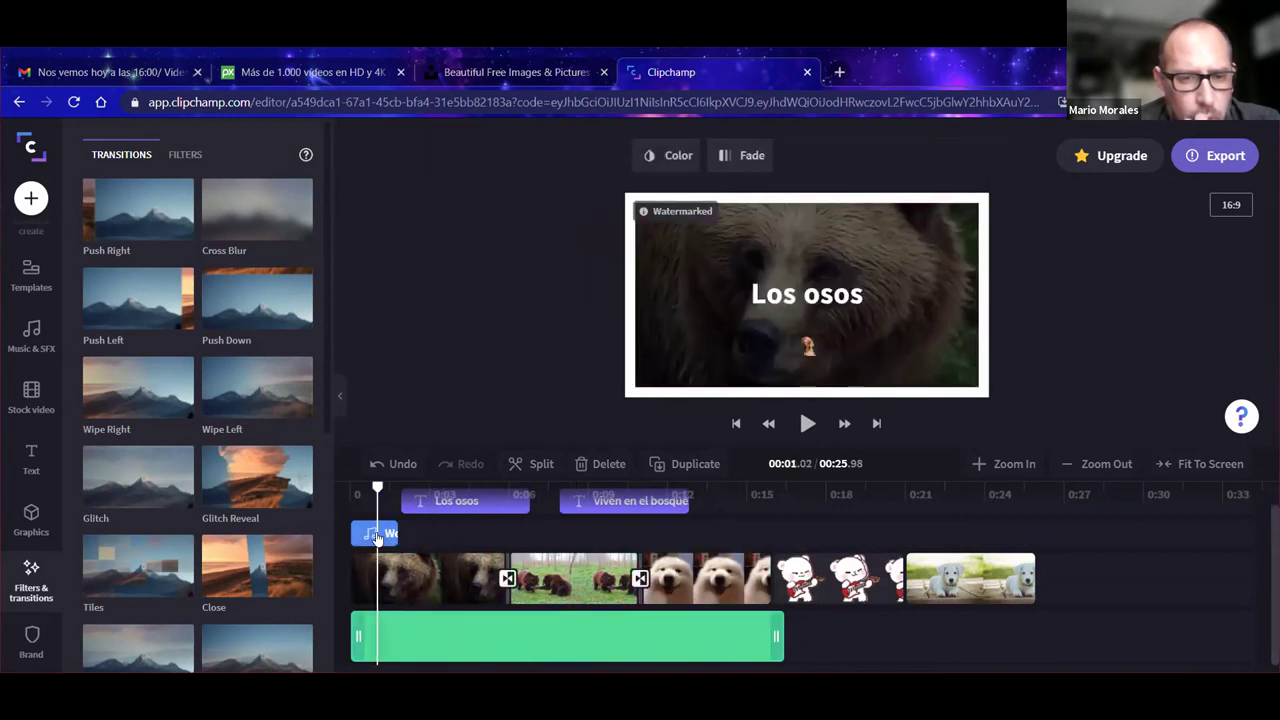
Step: Compare the "Los osos" and "viven en el bosque" titles and play back the start of the second one
{"action": "left_click", "coordinate": [520, 520]}
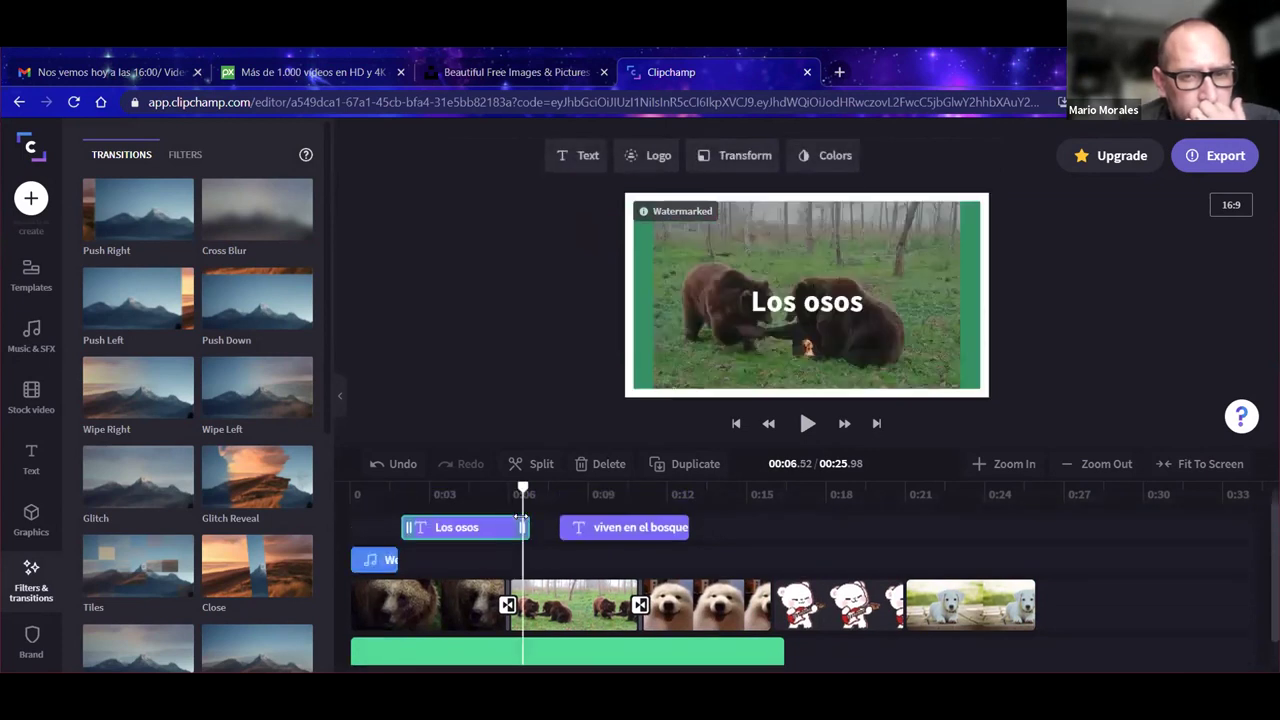
{"action": "left_click", "coordinate": [591, 530]}
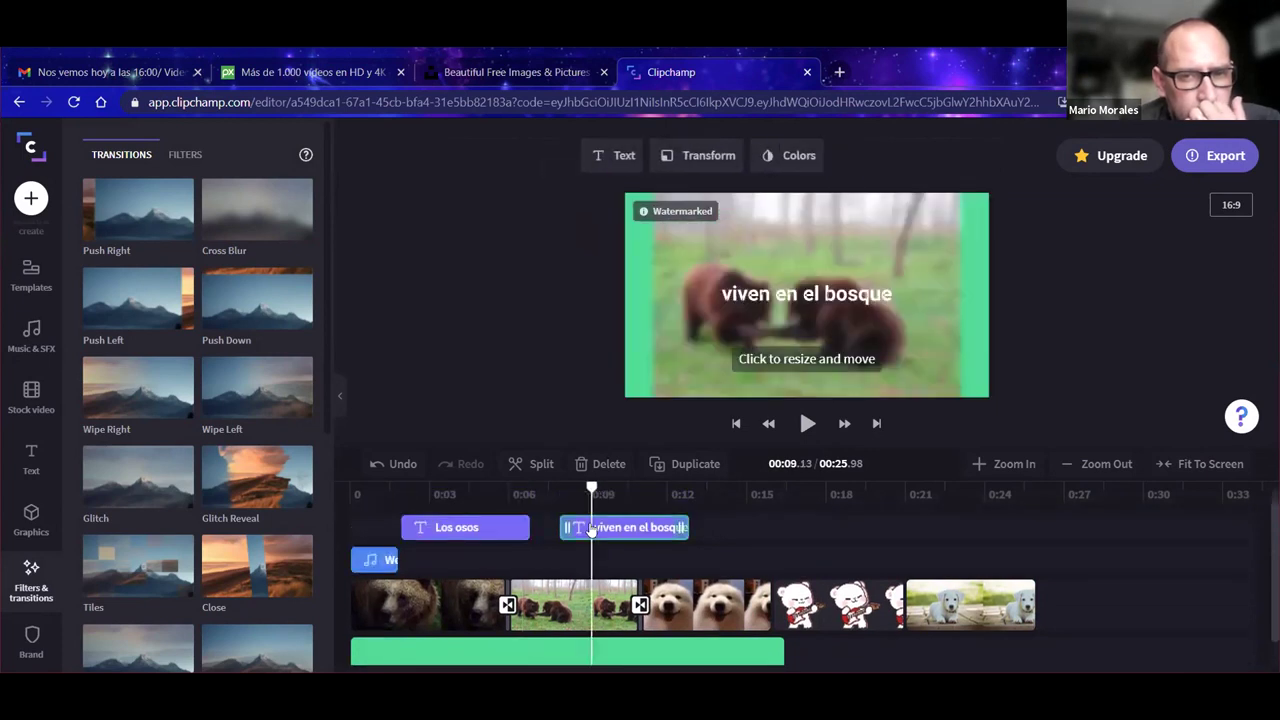
{"action": "left_click", "coordinate": [541, 532]}
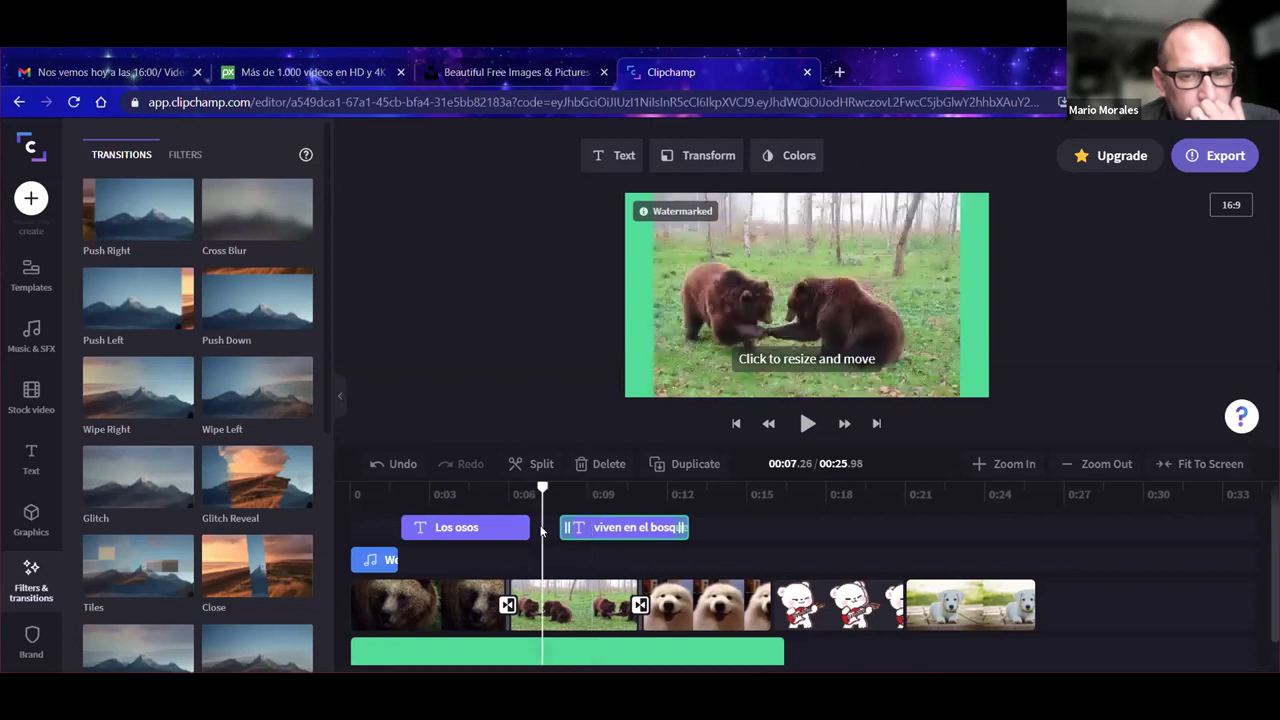
{"action": "left_click", "coordinate": [806, 426]}
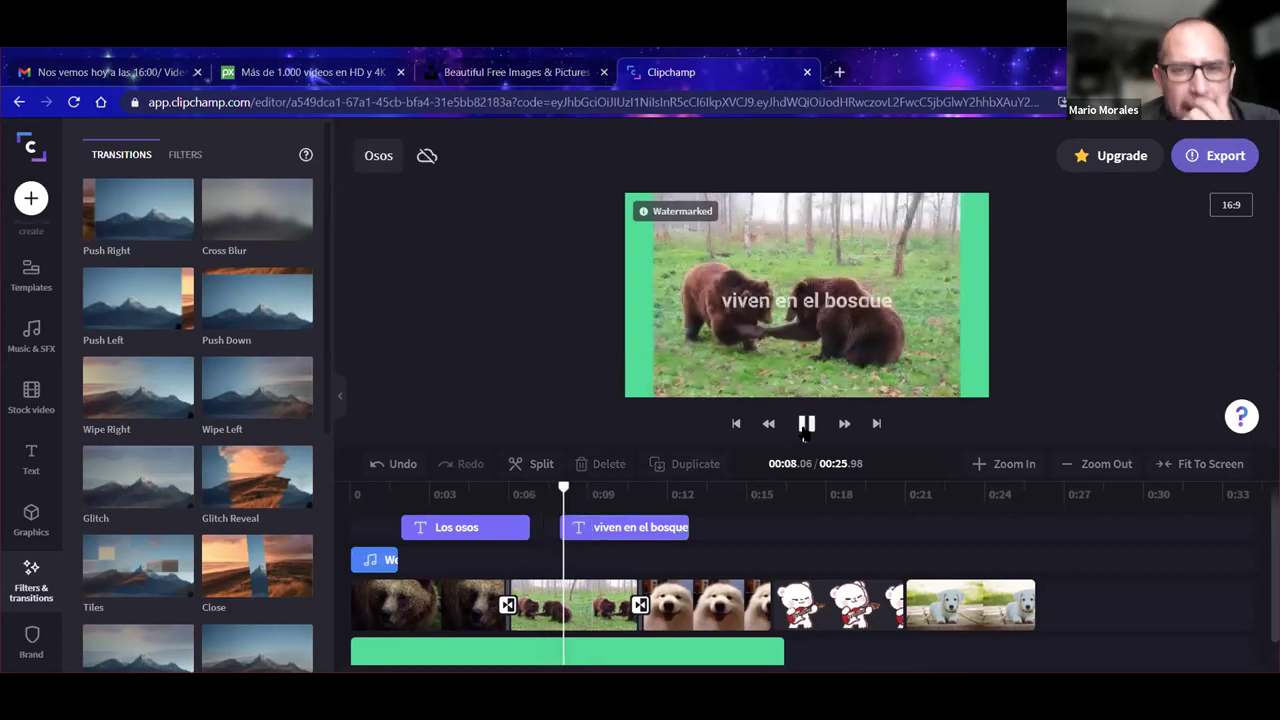
{"action": "key", "text": "space"}
Step: Delete the "Los osos" title and move the "viven en el bosque" title into its place over the first bear clip
{"action": "left_click", "coordinate": [503, 527]}
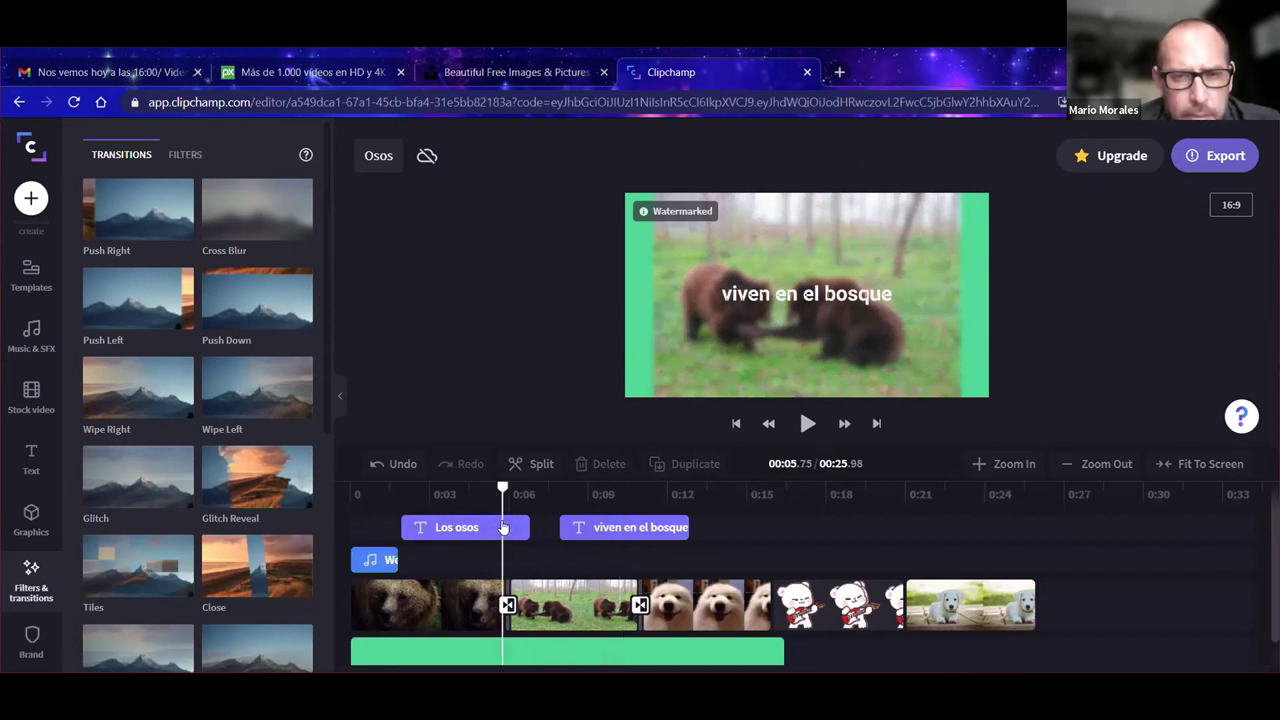
{"action": "left_click", "coordinate": [503, 527]}
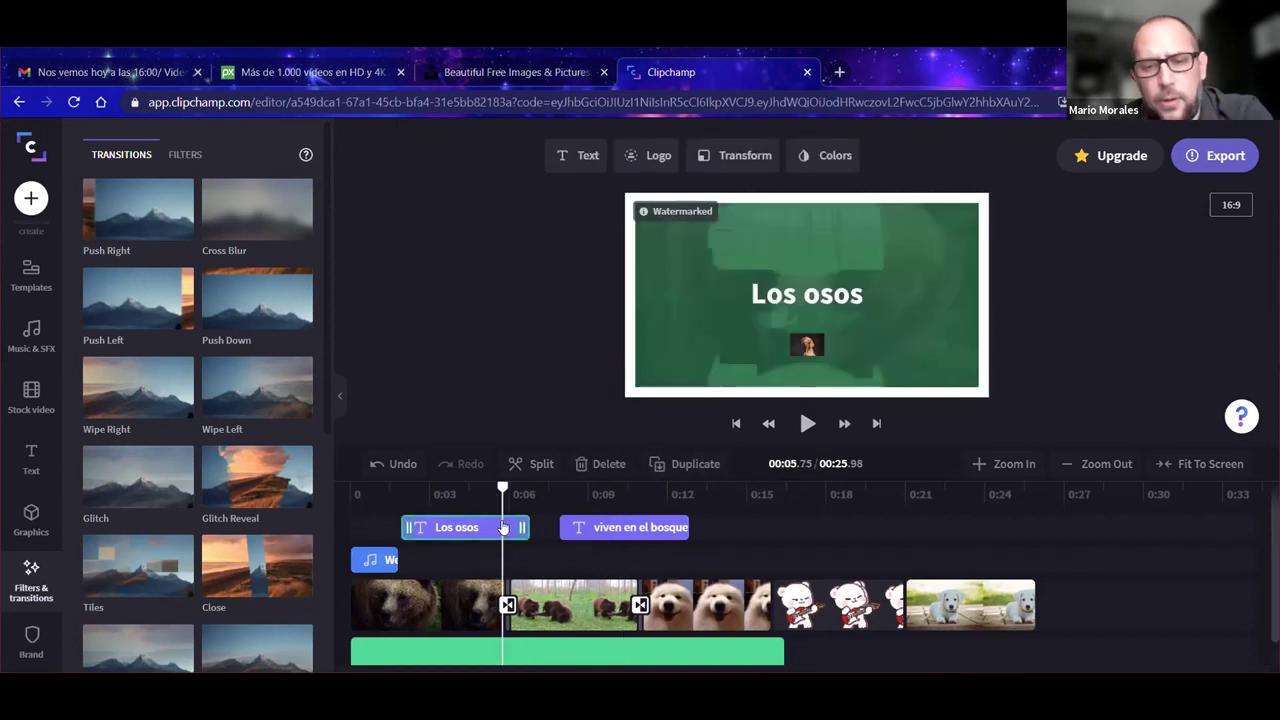
{"action": "key", "text": "Delete"}
{"action": "left_click_drag", "start_coordinate": [588, 530], "coordinate": [430, 530]}
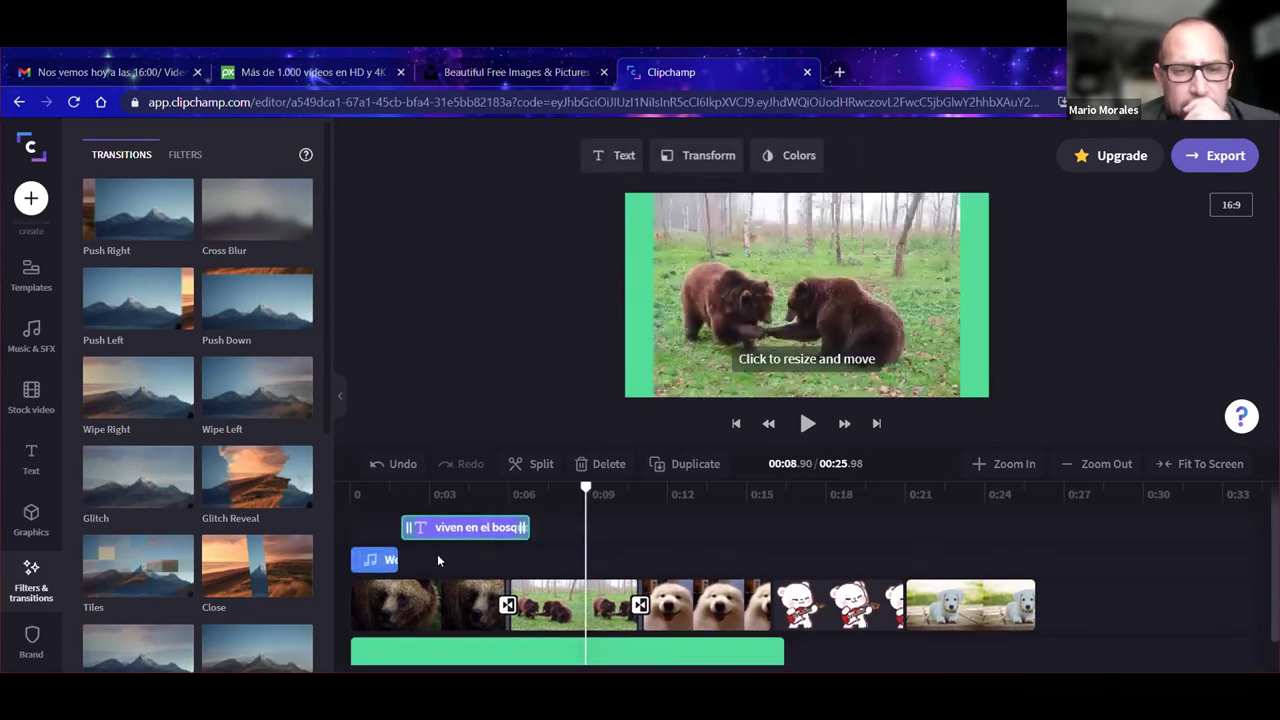
Step: Examine the Intro / Outro title templates, including Clean, in the text library
{"action": "left_click", "coordinate": [437, 560]}
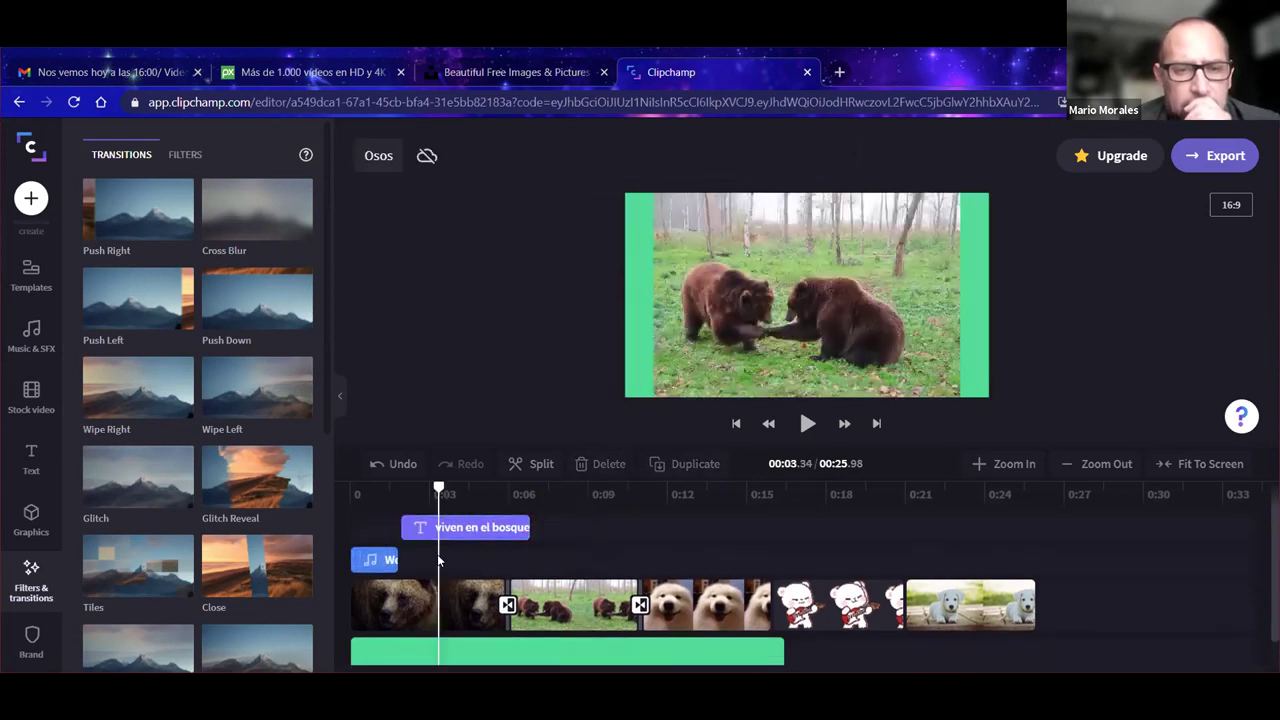
{"action": "left_click", "coordinate": [43, 464]}
{"action": "left_click_drag", "start_coordinate": [325, 188], "coordinate": [329, 660]}
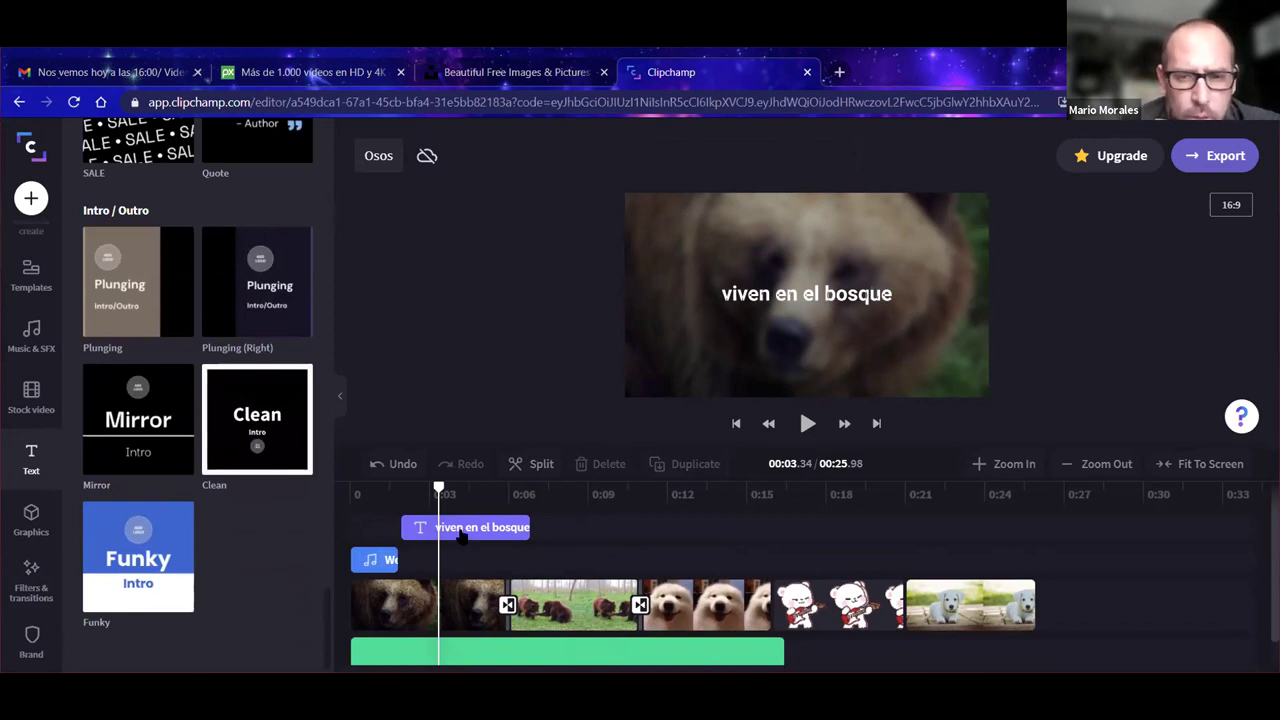
Step: Export the "Osos" video at 480p and look through the save and share destinations
{"action": "left_click", "coordinate": [1209, 157]}
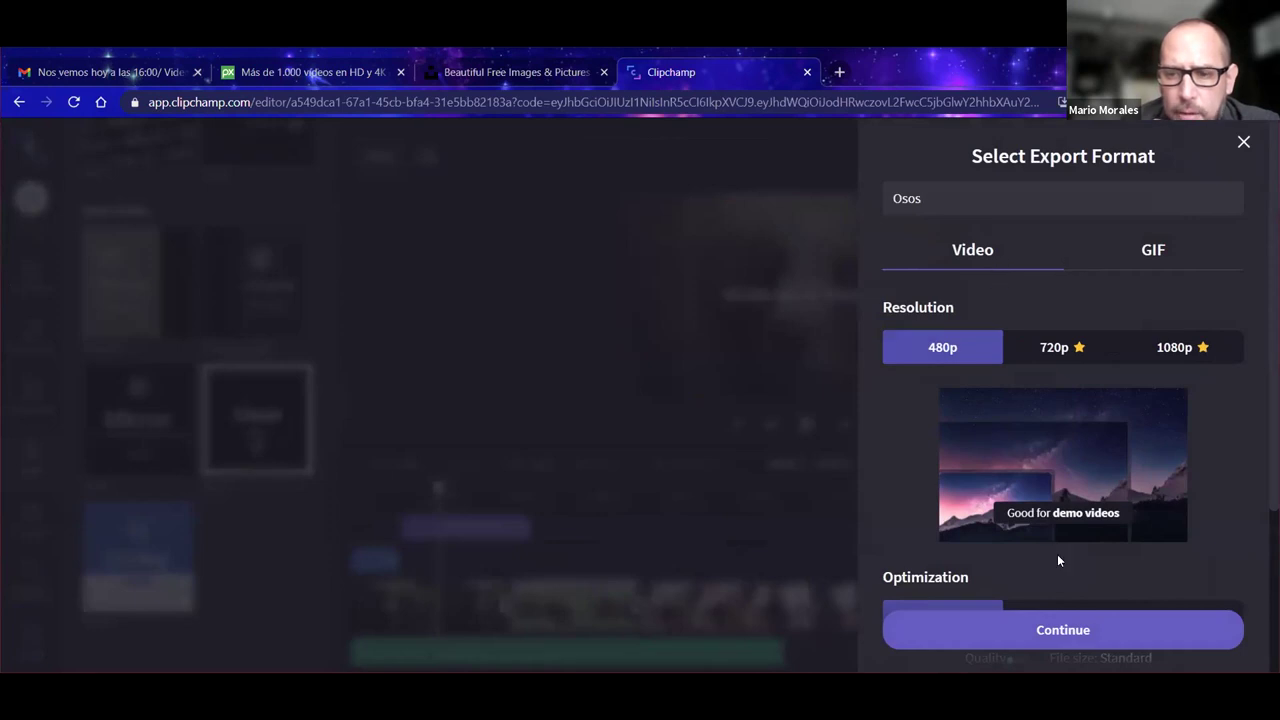
{"action": "scroll", "coordinate": [1058, 560], "scroll_direction": "down", "scroll_amount": 3}
{"action": "left_click", "coordinate": [1057, 629]}
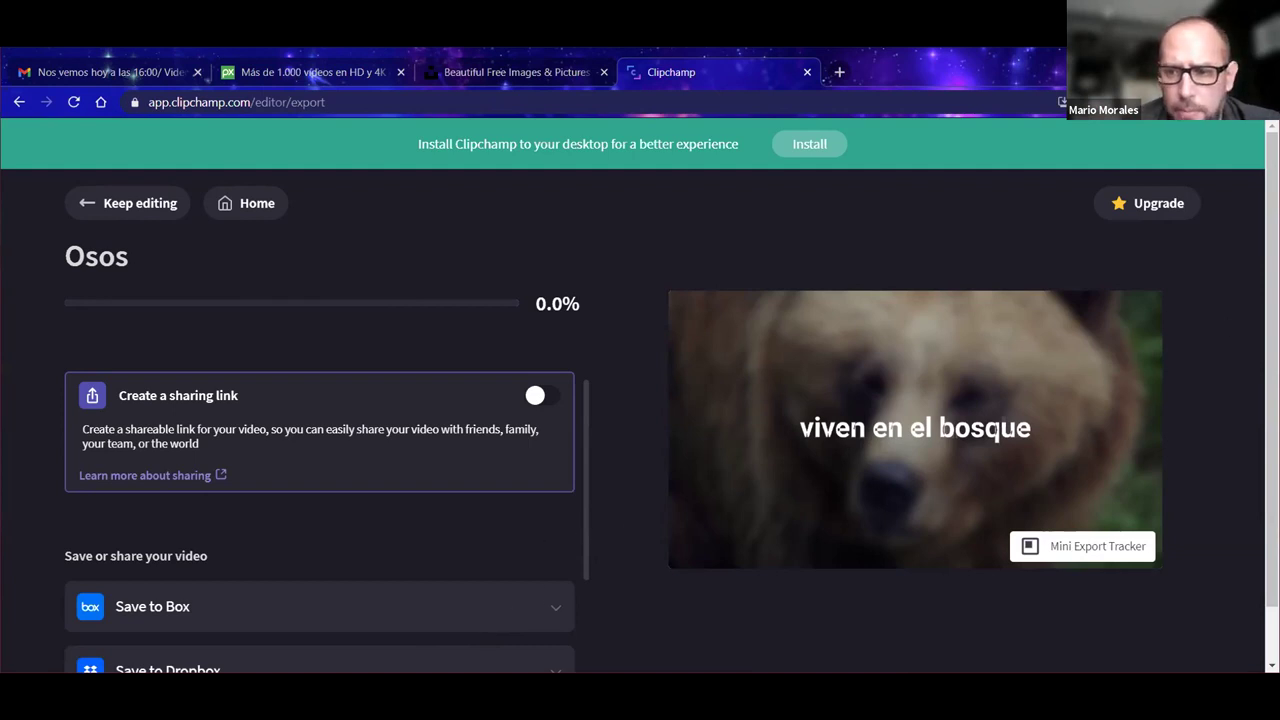
{"action": "scroll", "coordinate": [425, 572], "scroll_direction": "down", "scroll_amount": 5}
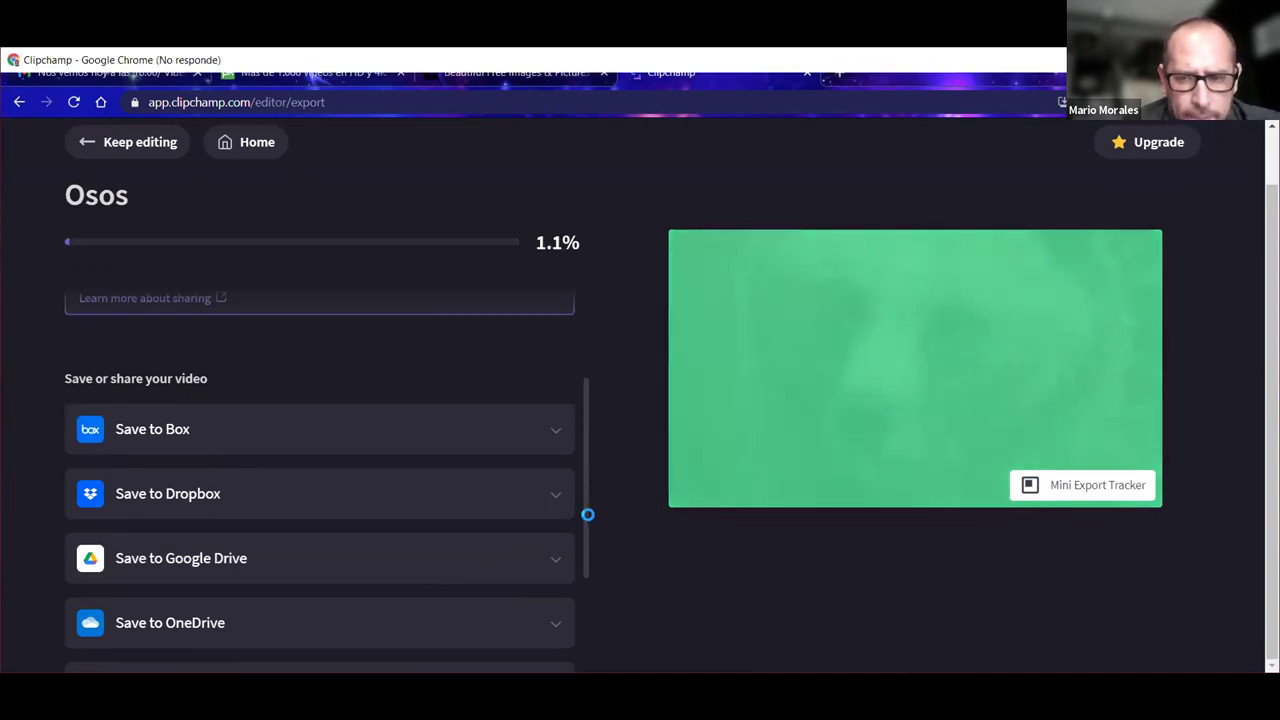
{"action": "scroll", "coordinate": [588, 519], "scroll_direction": "down", "scroll_amount": 1}
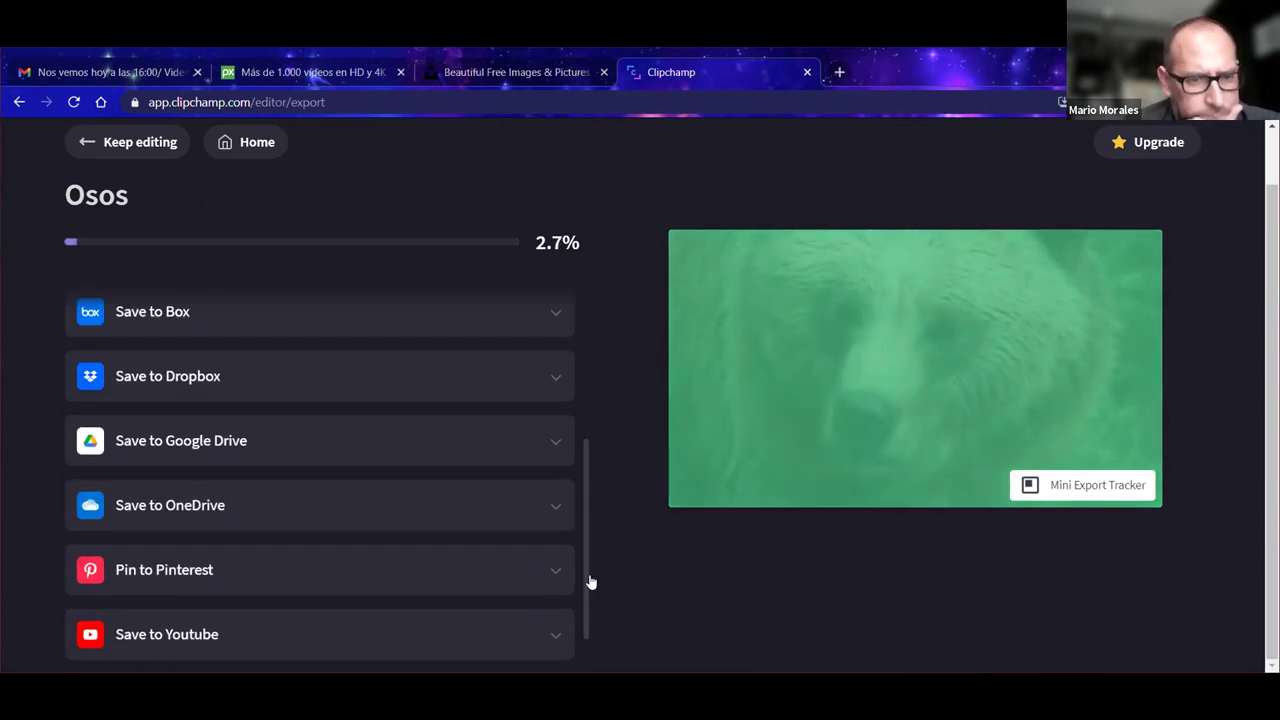
{"action": "scroll", "coordinate": [597, 416], "scroll_direction": "up", "scroll_amount": 1}
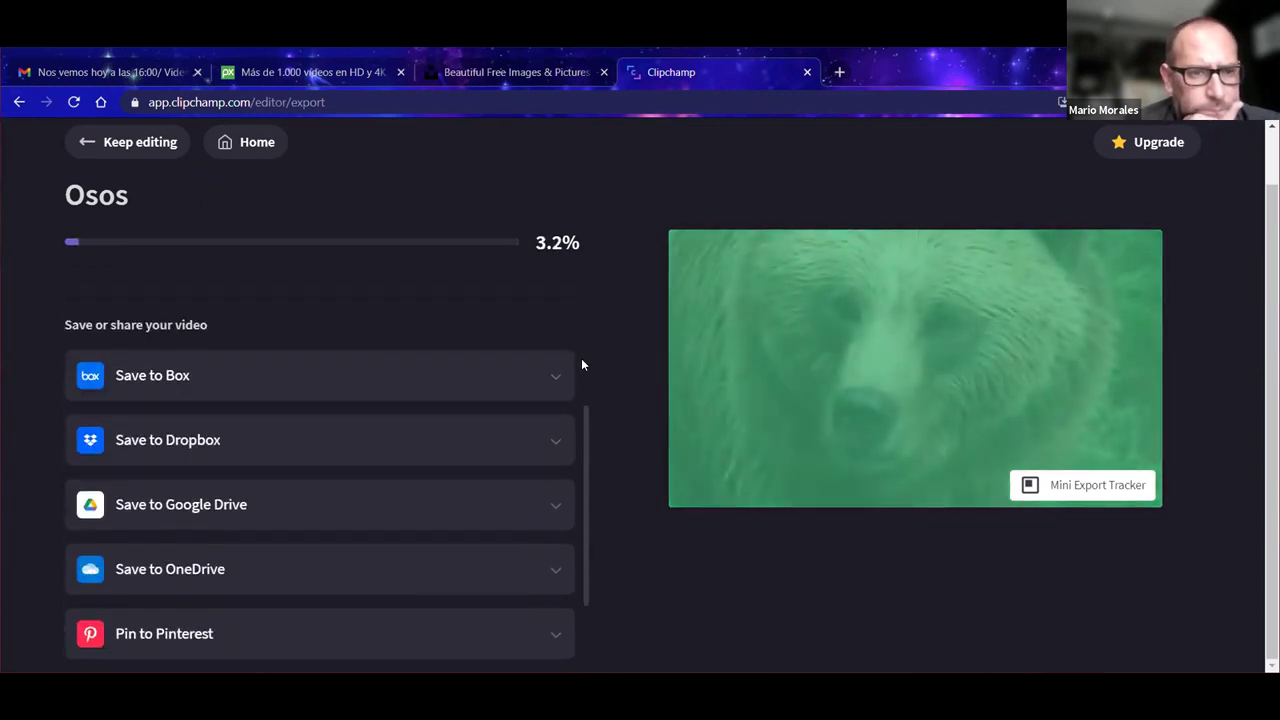
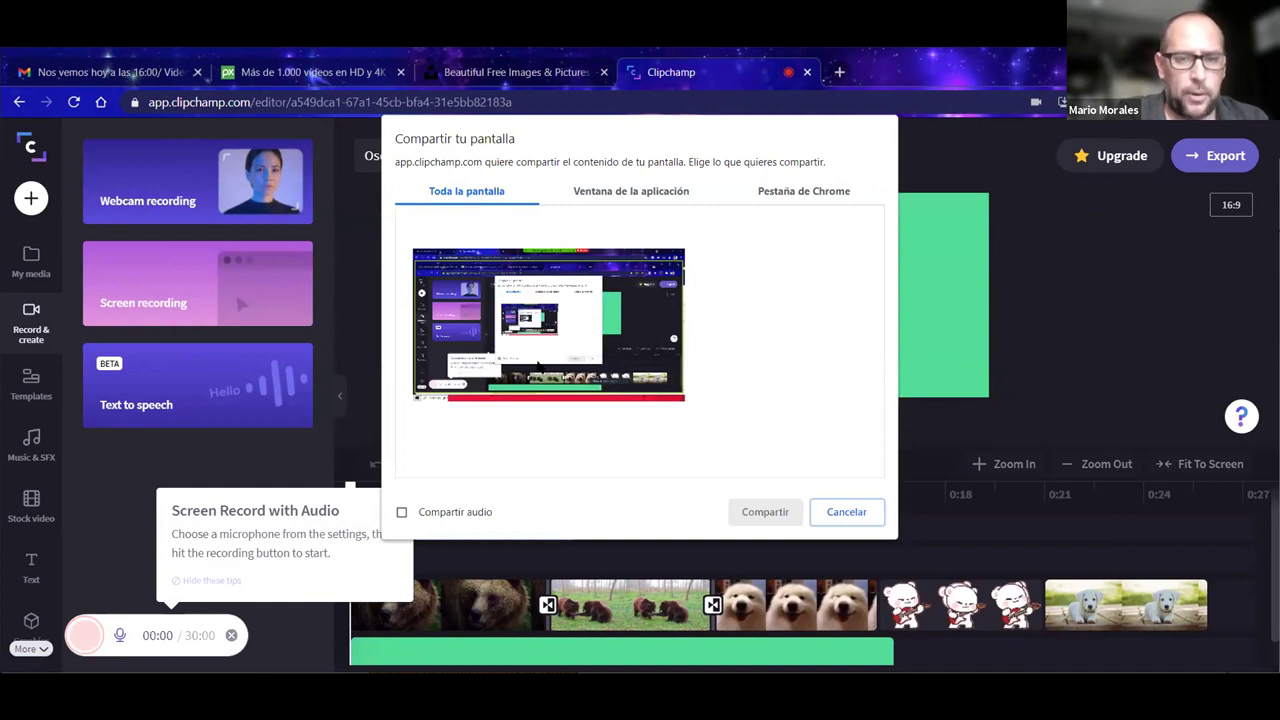
Step: Record the entire screen, stop the recording, and add it to the project
{"action": "left_click", "coordinate": [572, 315]}
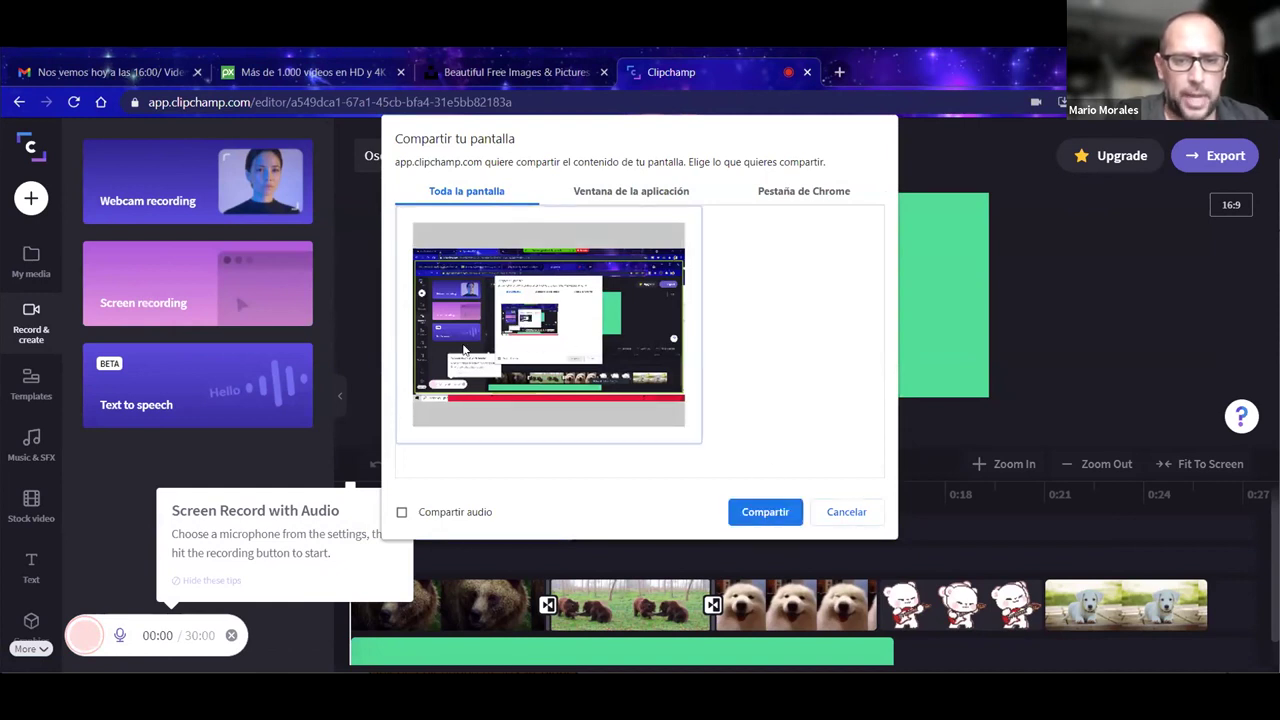
{"action": "left_click", "coordinate": [765, 512]}
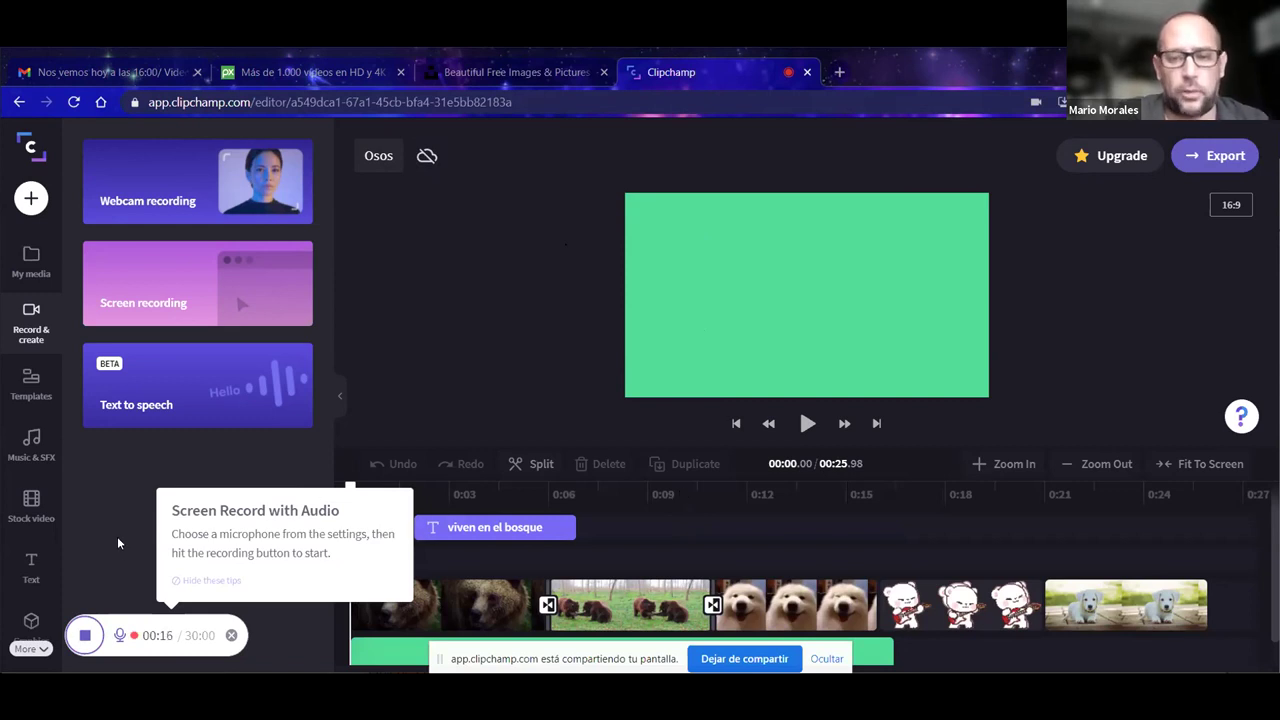
{"action": "left_click", "coordinate": [87, 640]}
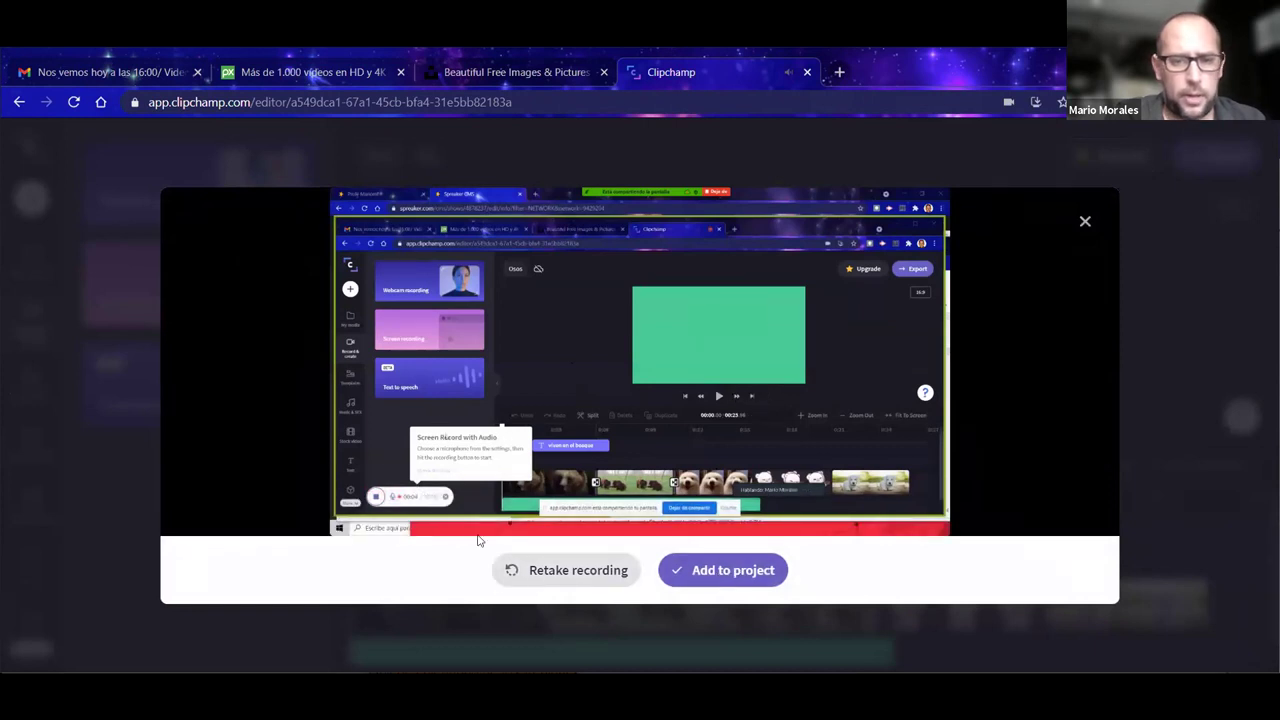
{"action": "mouse_move", "coordinate": [386, 510]}
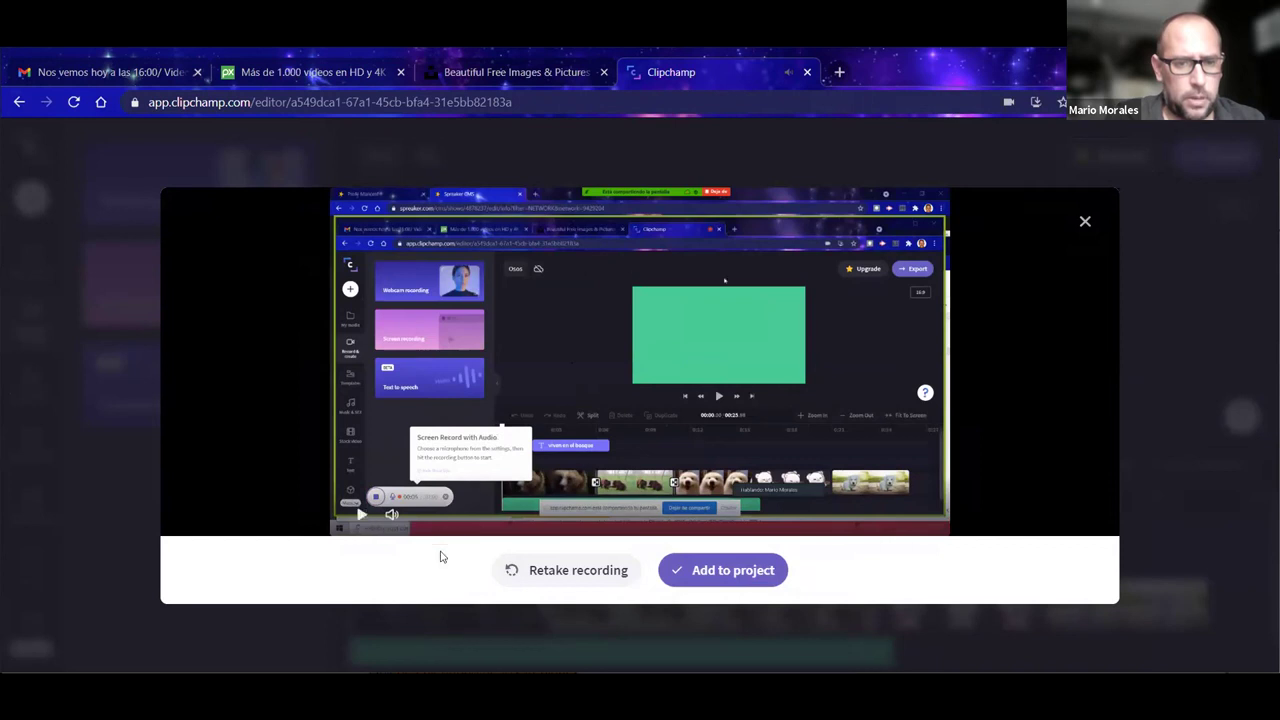
{"action": "left_click", "coordinate": [733, 575]}
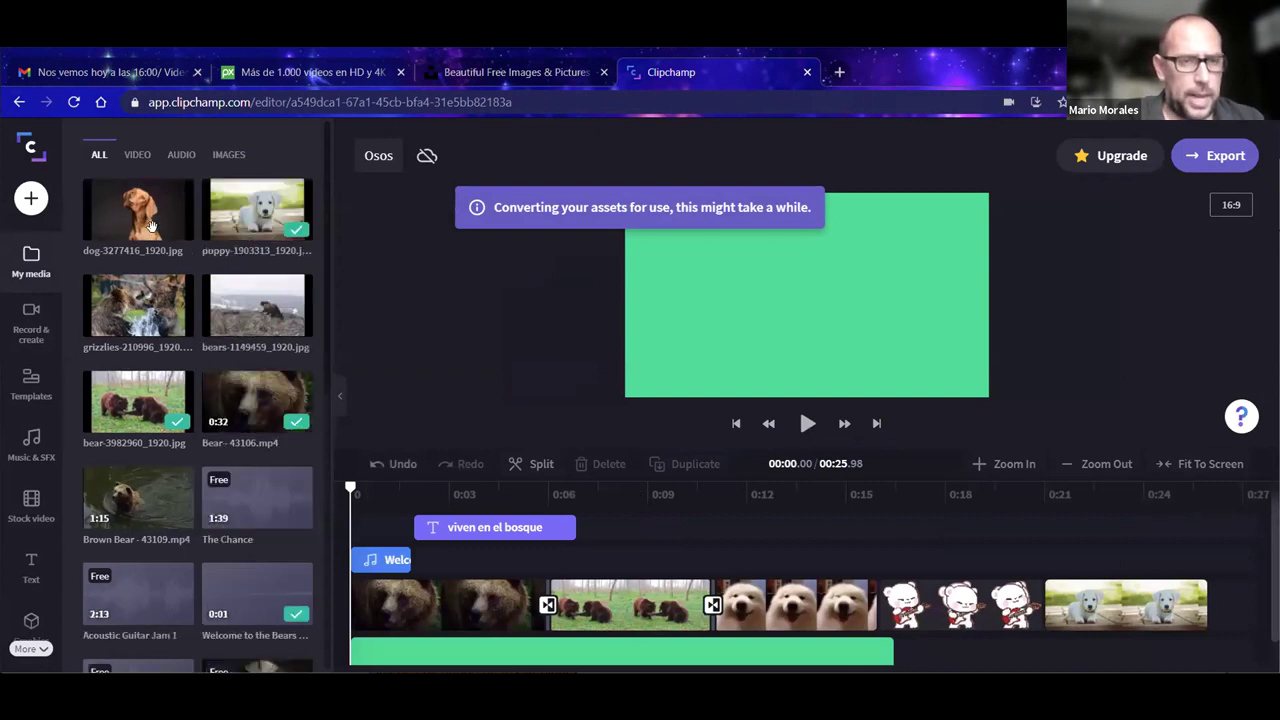
Step: Locate the new screen recording among the project's video media
{"action": "scroll", "coordinate": [204, 395], "scroll_direction": "down", "scroll_amount": 5}
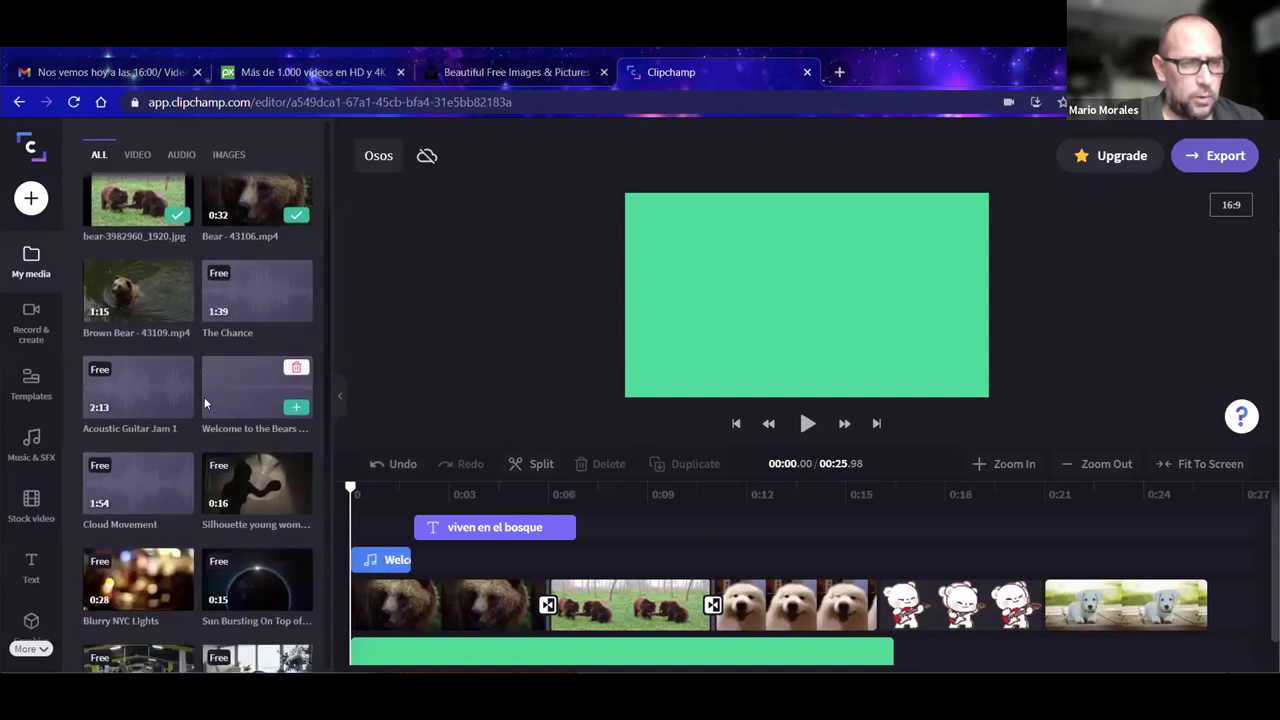
{"action": "scroll", "coordinate": [204, 402], "scroll_direction": "up", "scroll_amount": 5}
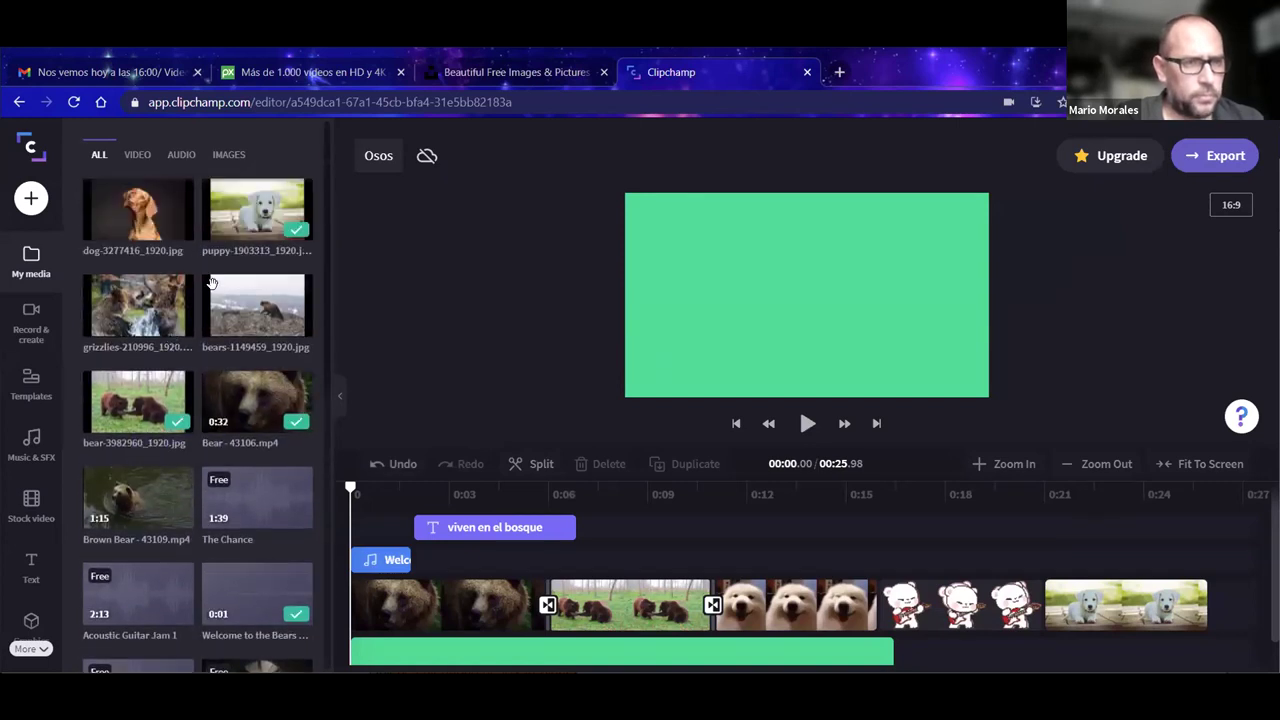
{"action": "left_click", "coordinate": [137, 155]}
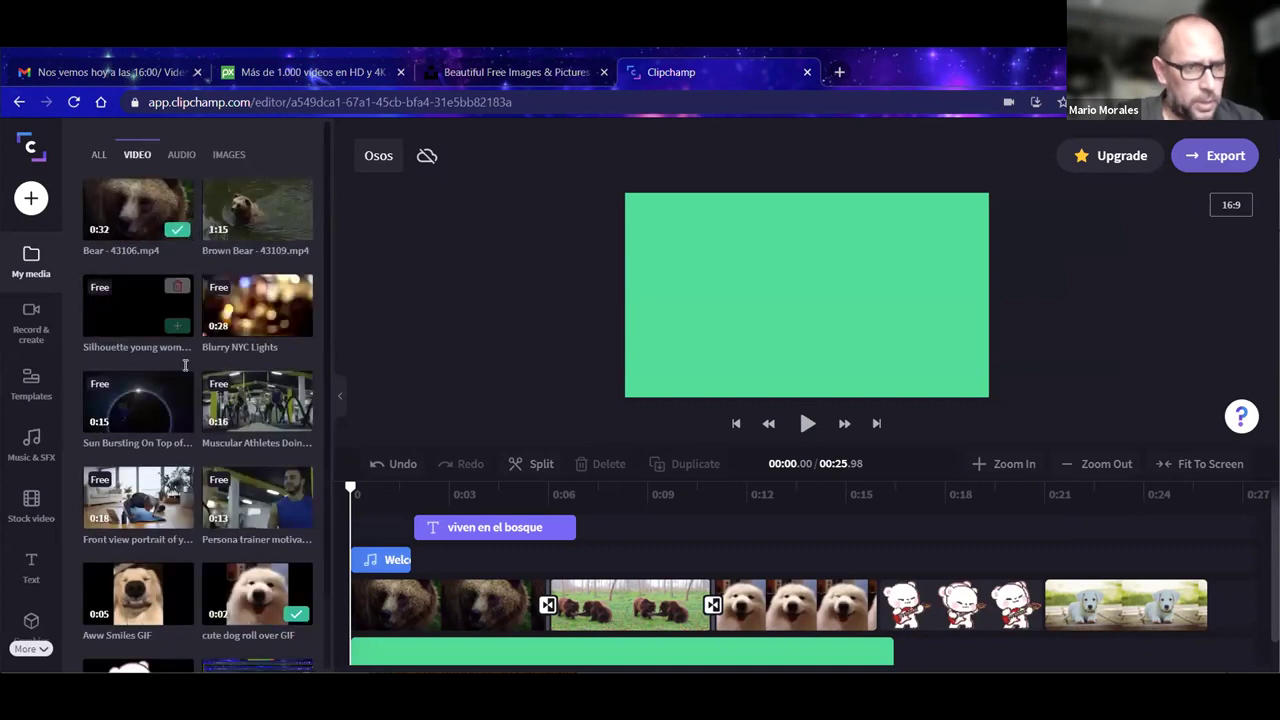
{"action": "scroll", "coordinate": [181, 535], "scroll_direction": "down", "scroll_amount": 1}
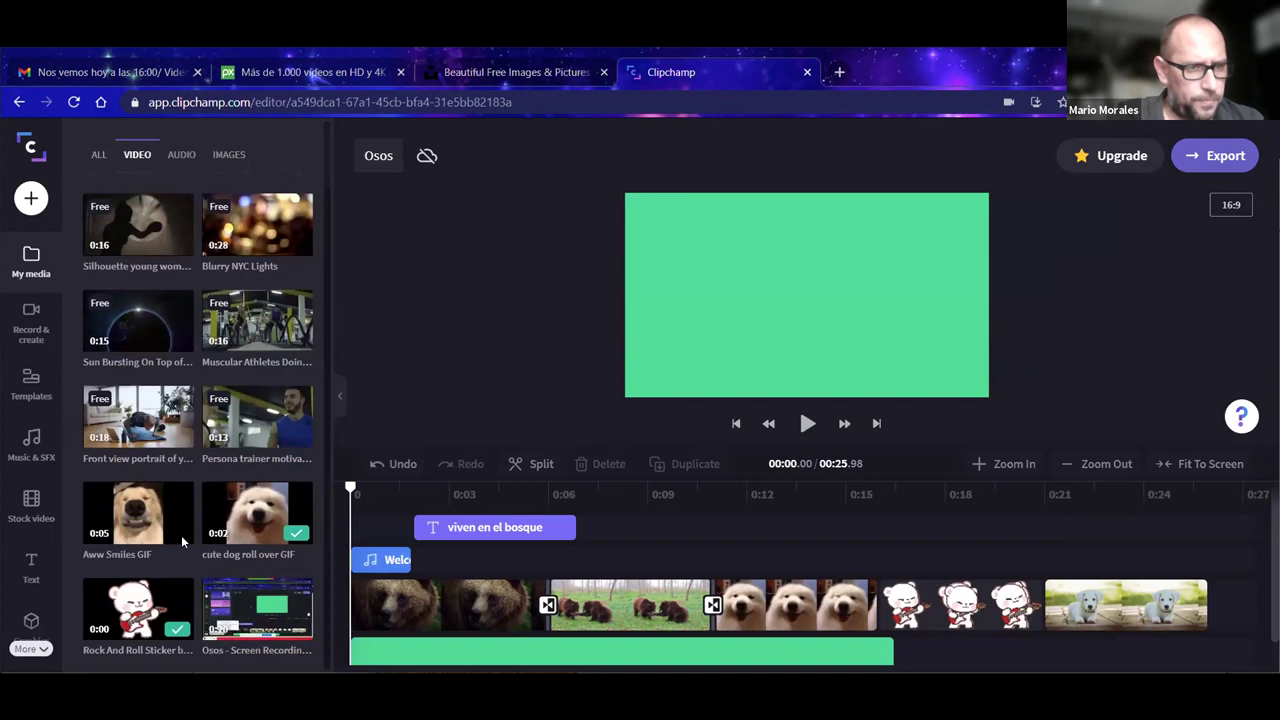
Step: Append the Osos screen recording to the video track and delete the puppy, bear sticker, dog and real bear clips before it
{"action": "left_click", "coordinate": [300, 626]}
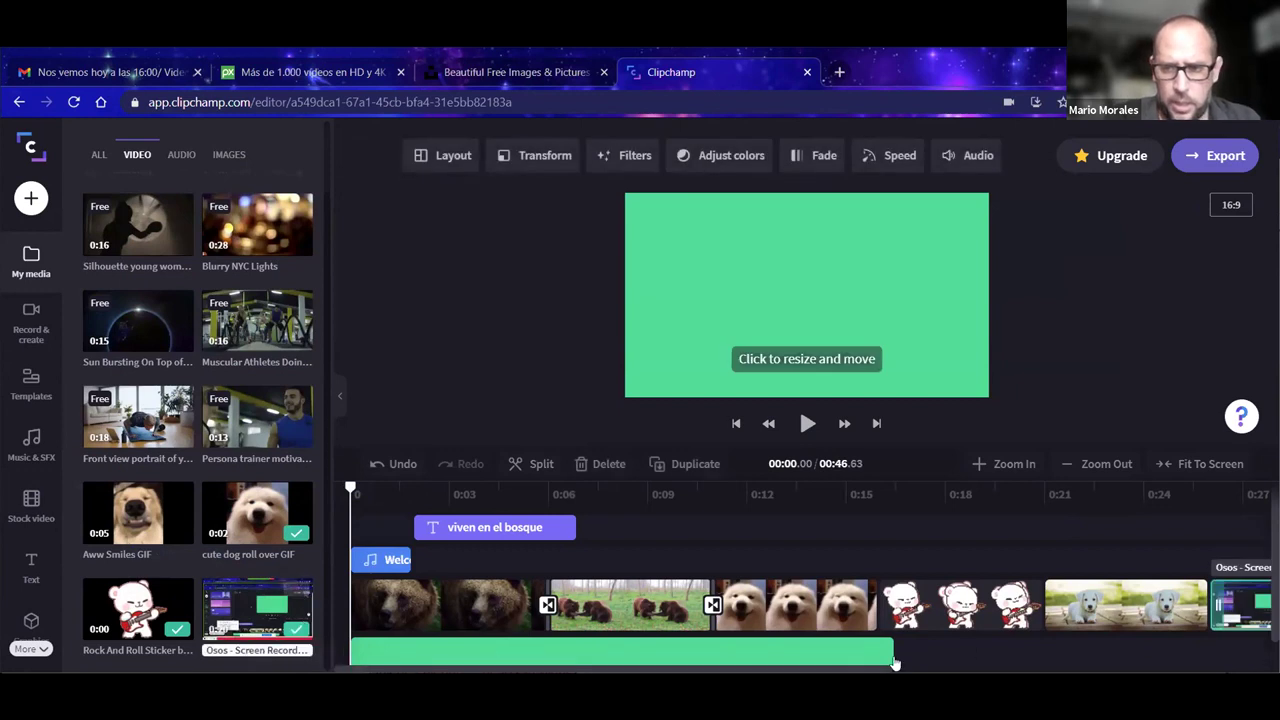
{"action": "scroll", "coordinate": [1000, 630], "scroll_direction": "down", "scroll_amount": 1}
{"action": "left_click", "coordinate": [1078, 585]}
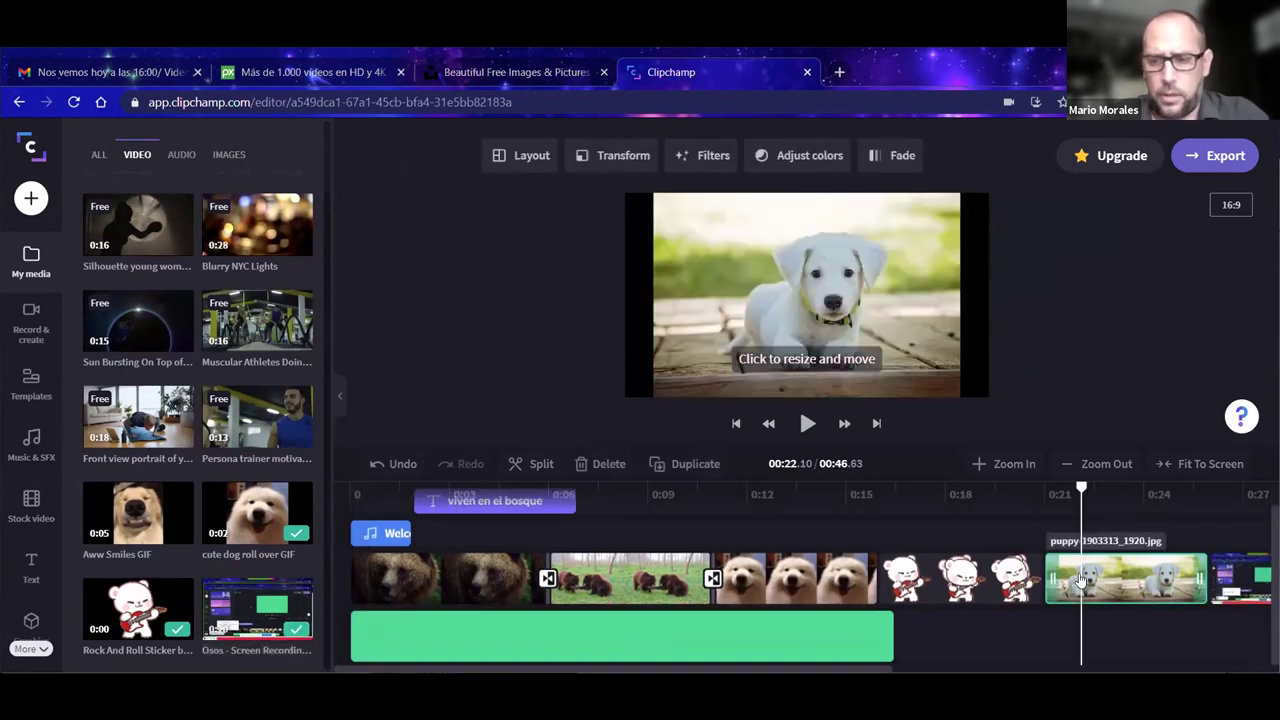
{"action": "key", "text": "Delete"}
{"action": "left_click", "coordinate": [971, 580]}
{"action": "key", "text": "Delete"}
{"action": "left_click", "coordinate": [855, 585]}
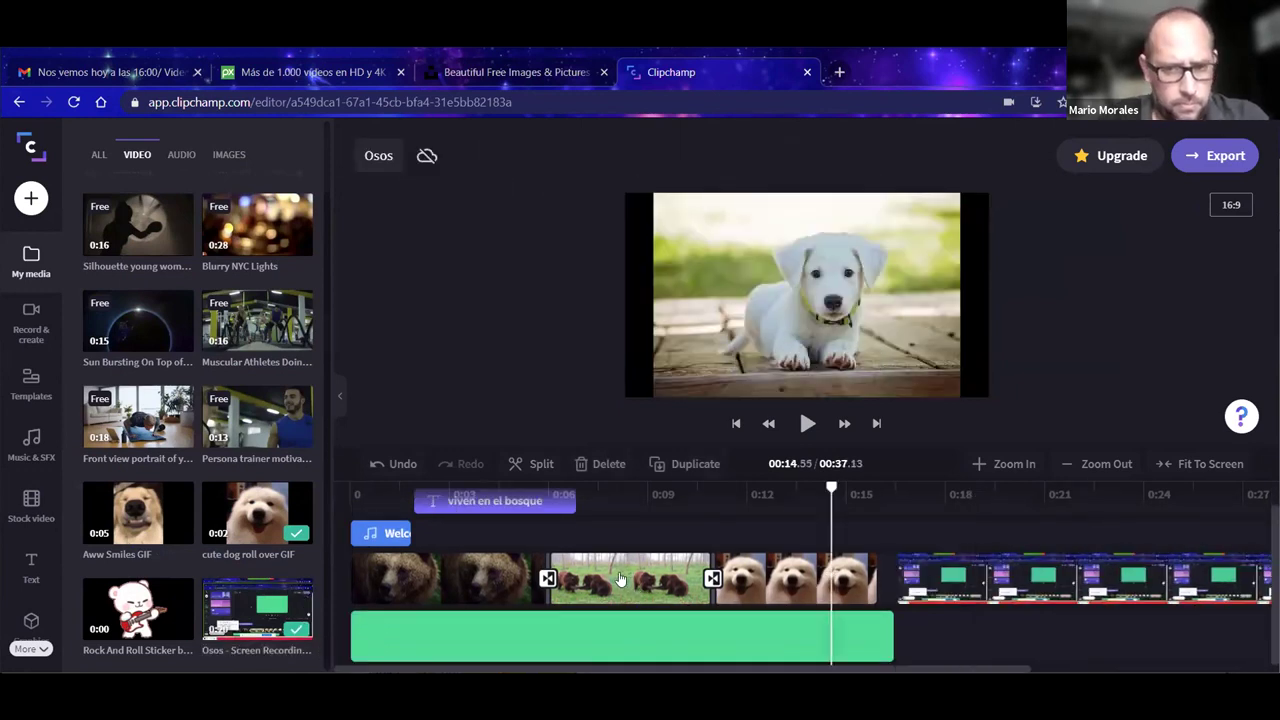
{"action": "key", "text": "Delete"}
{"action": "left_click", "coordinate": [622, 580]}
{"action": "key", "text": "Delete"}
{"action": "left_click", "coordinate": [483, 580]}
{"action": "key", "text": "Delete"}
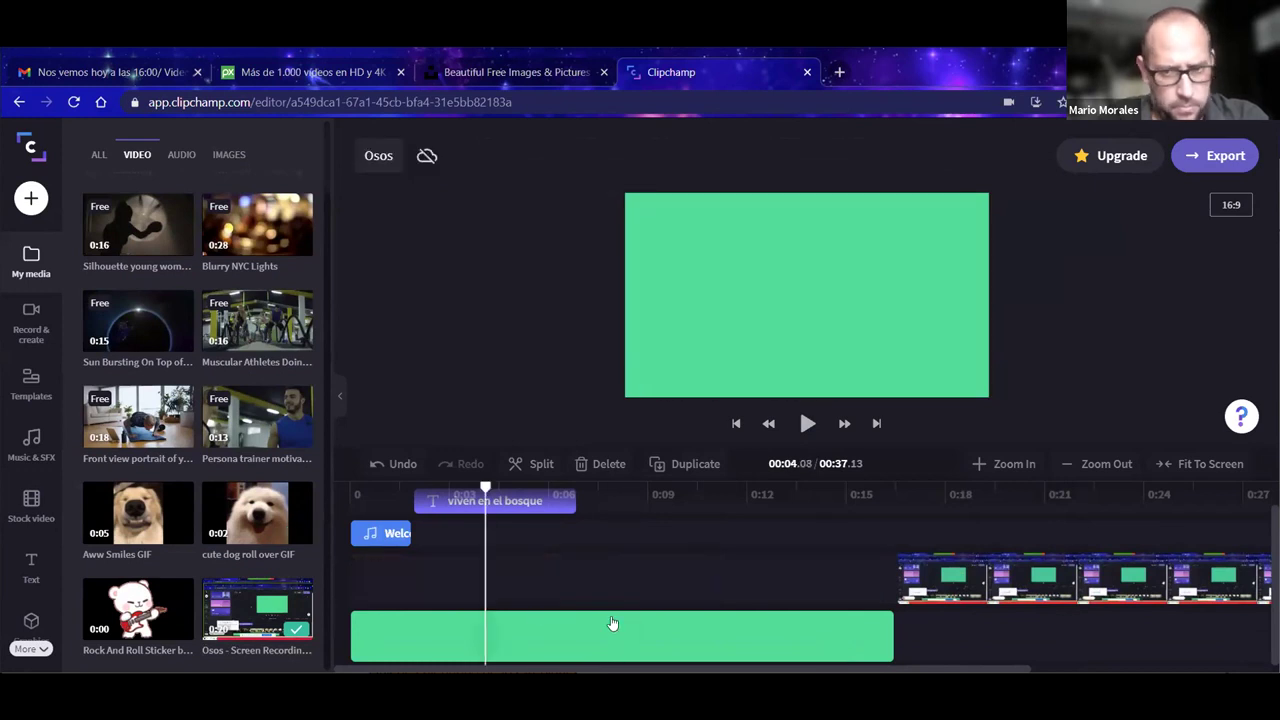
Step: Close the gap before the screen recording so it starts at 0:00, and return the playhead to the timeline's start
{"action": "left_click_drag", "start_coordinate": [400, 575], "coordinate": [518, 558]}
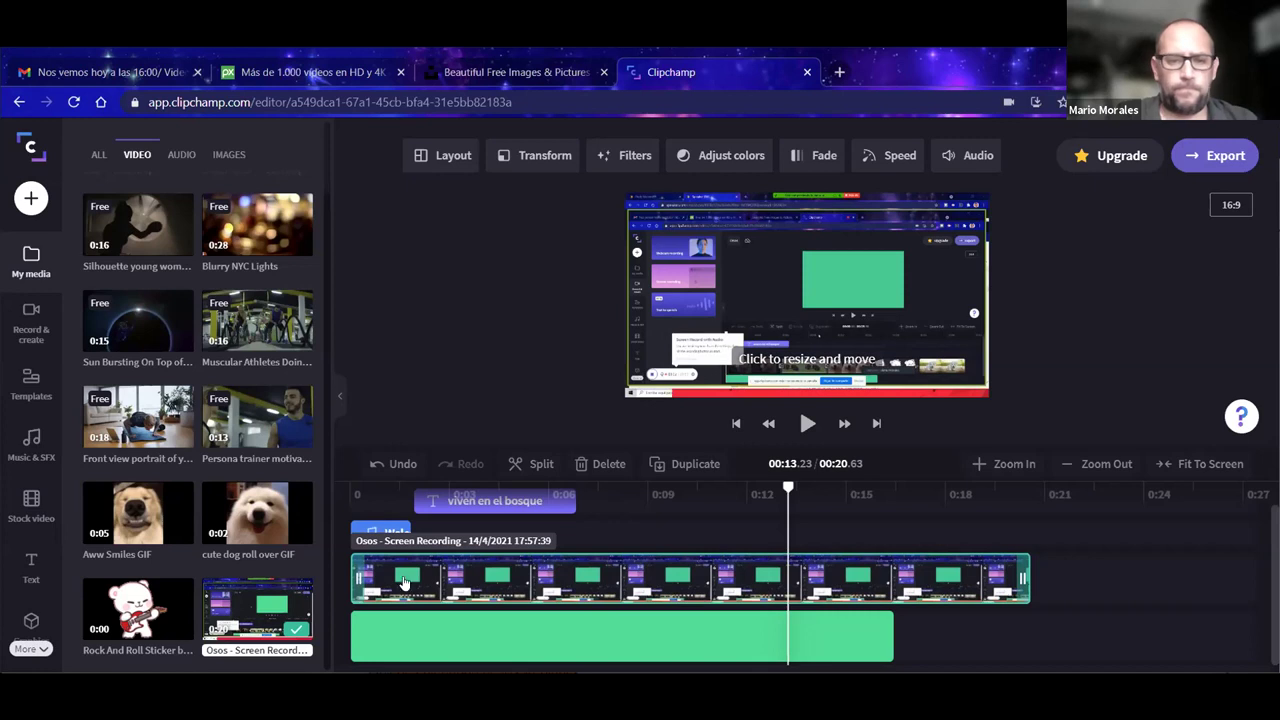
{"action": "left_click", "coordinate": [378, 628]}
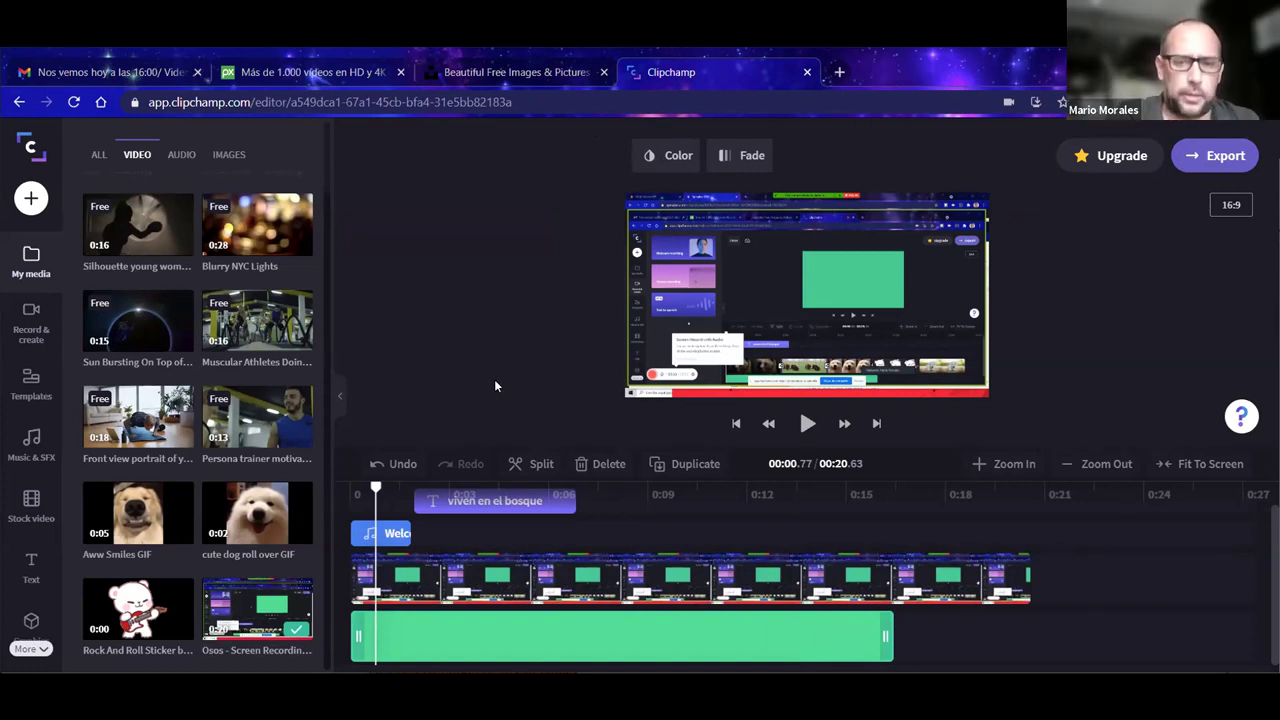
{"action": "left_click", "coordinate": [340, 490]}
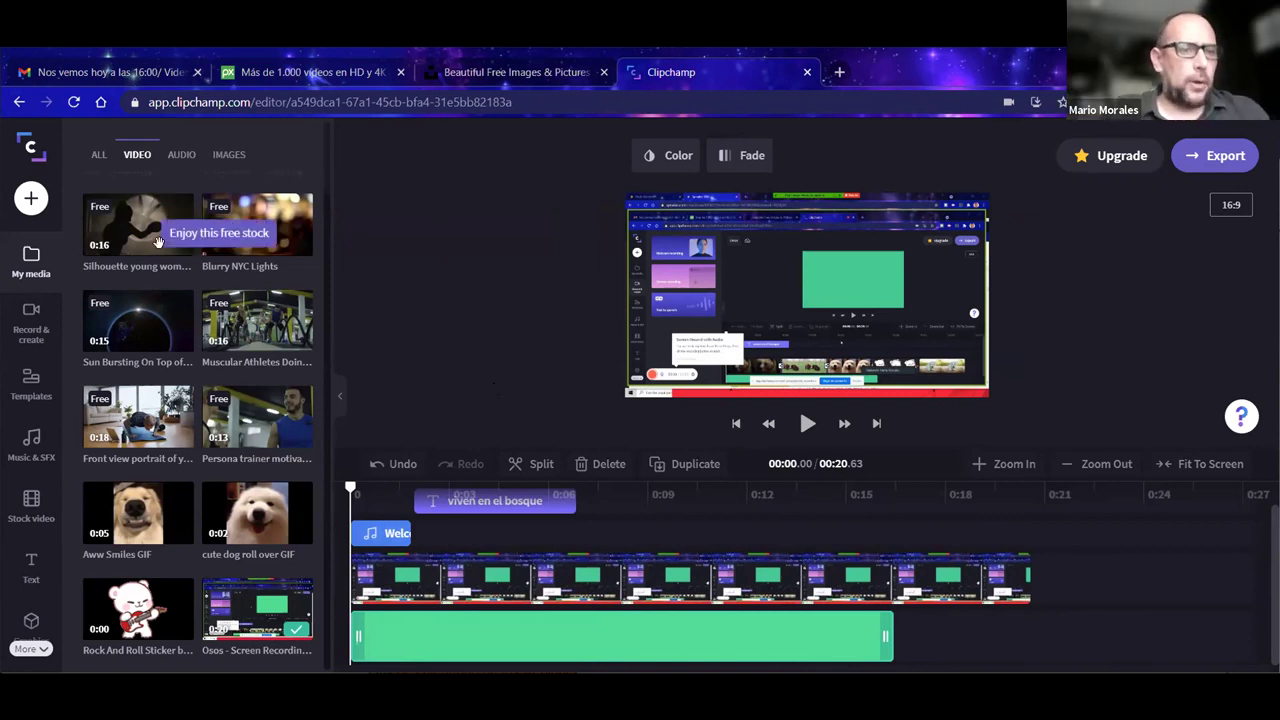
Step: Examine the media import sources and the webcam recorder without importing or recording anything
{"action": "left_click", "coordinate": [30, 202]}
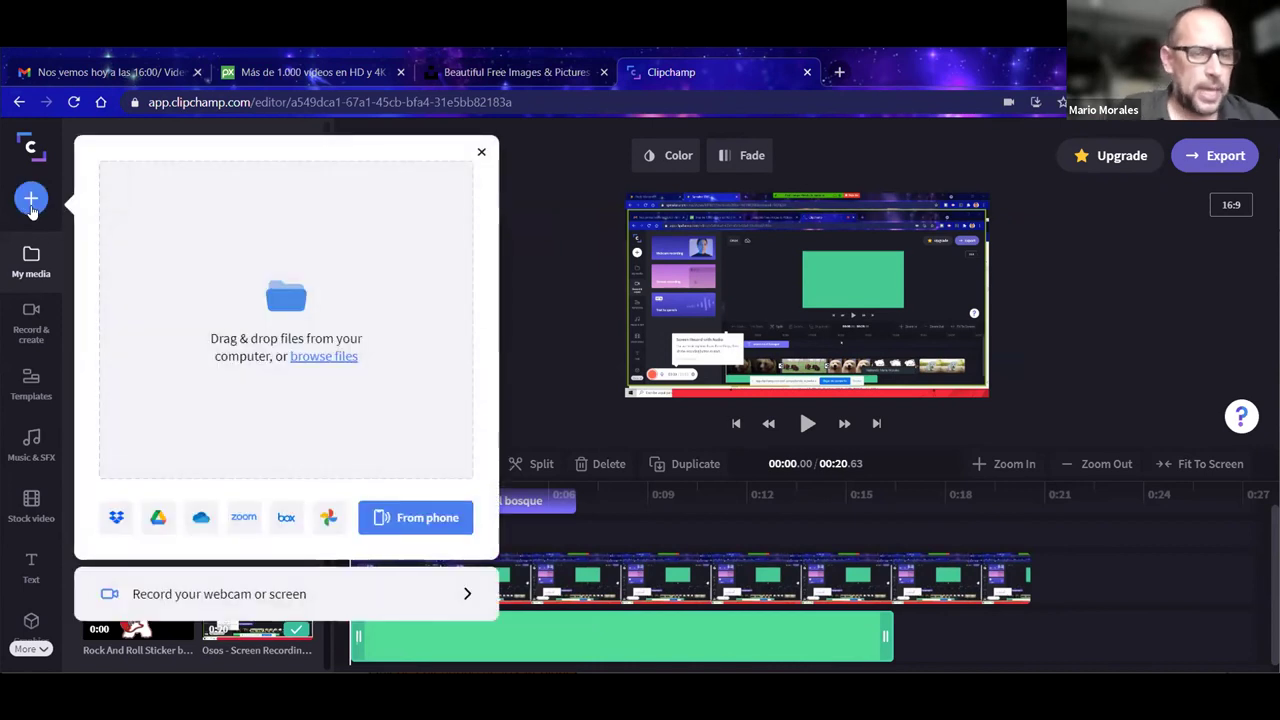
{"action": "left_click", "coordinate": [481, 154]}
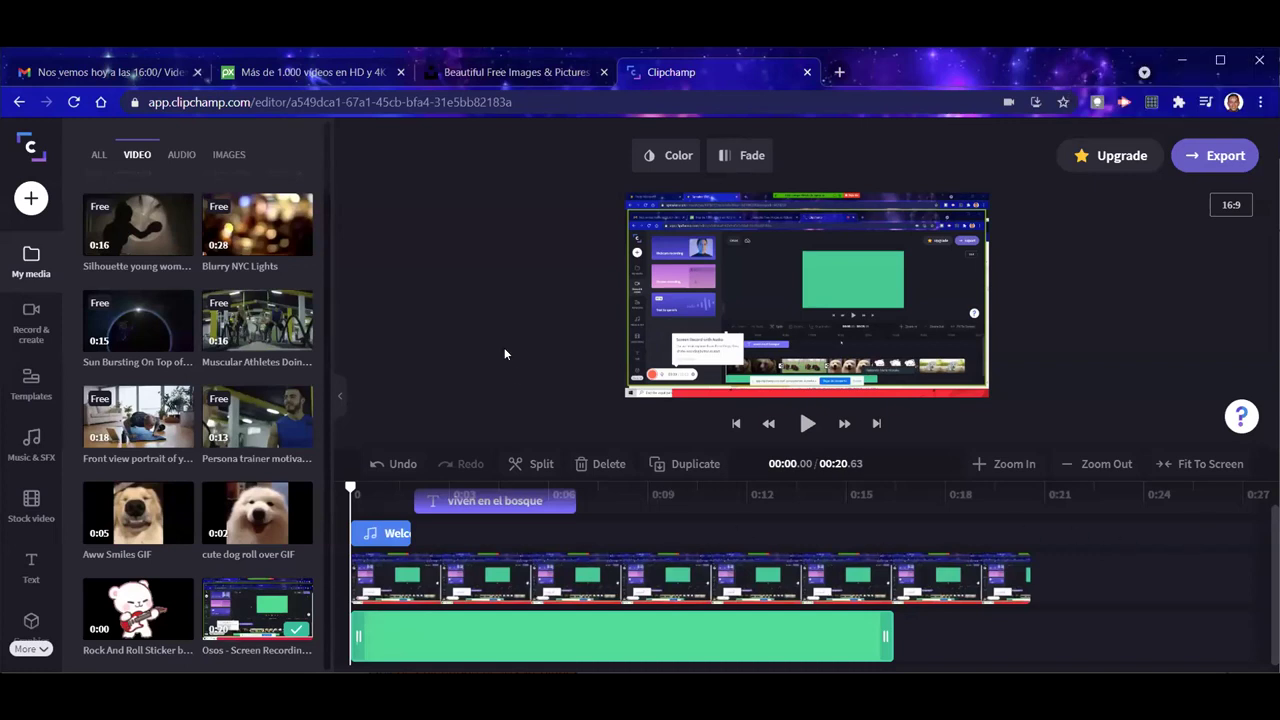
{"action": "left_click", "coordinate": [28, 314]}
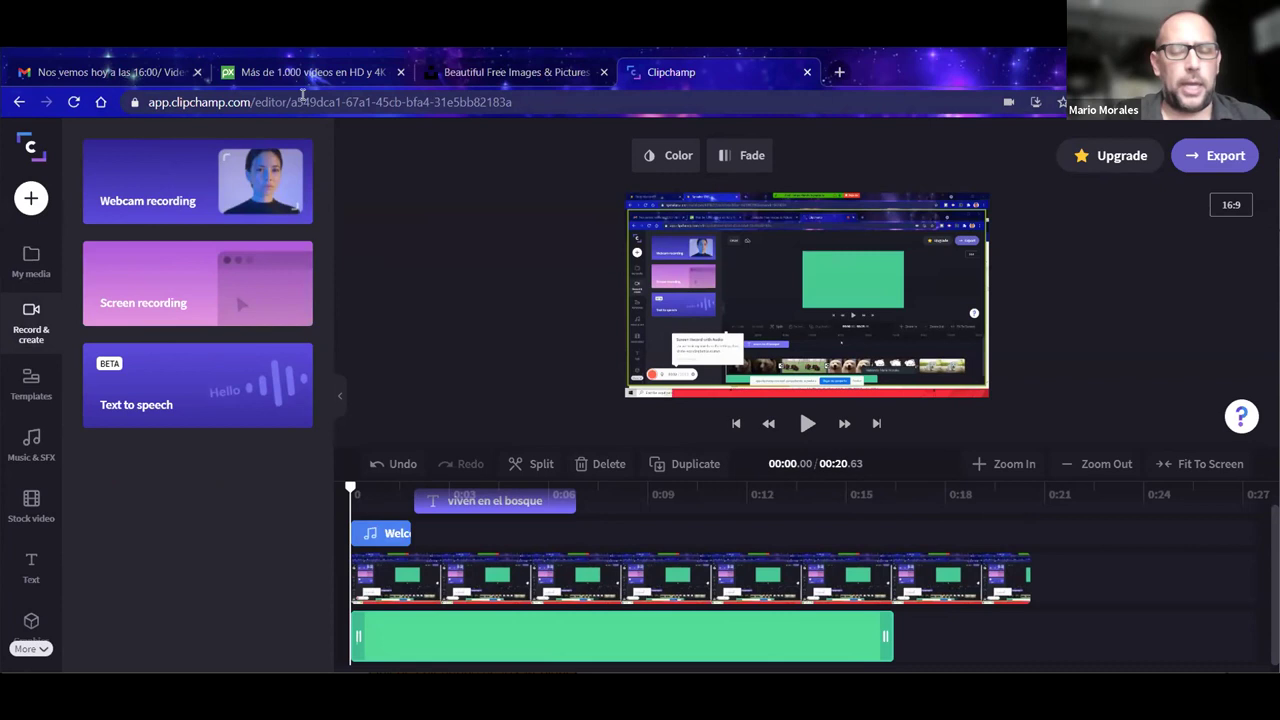
{"action": "left_click", "coordinate": [172, 187]}
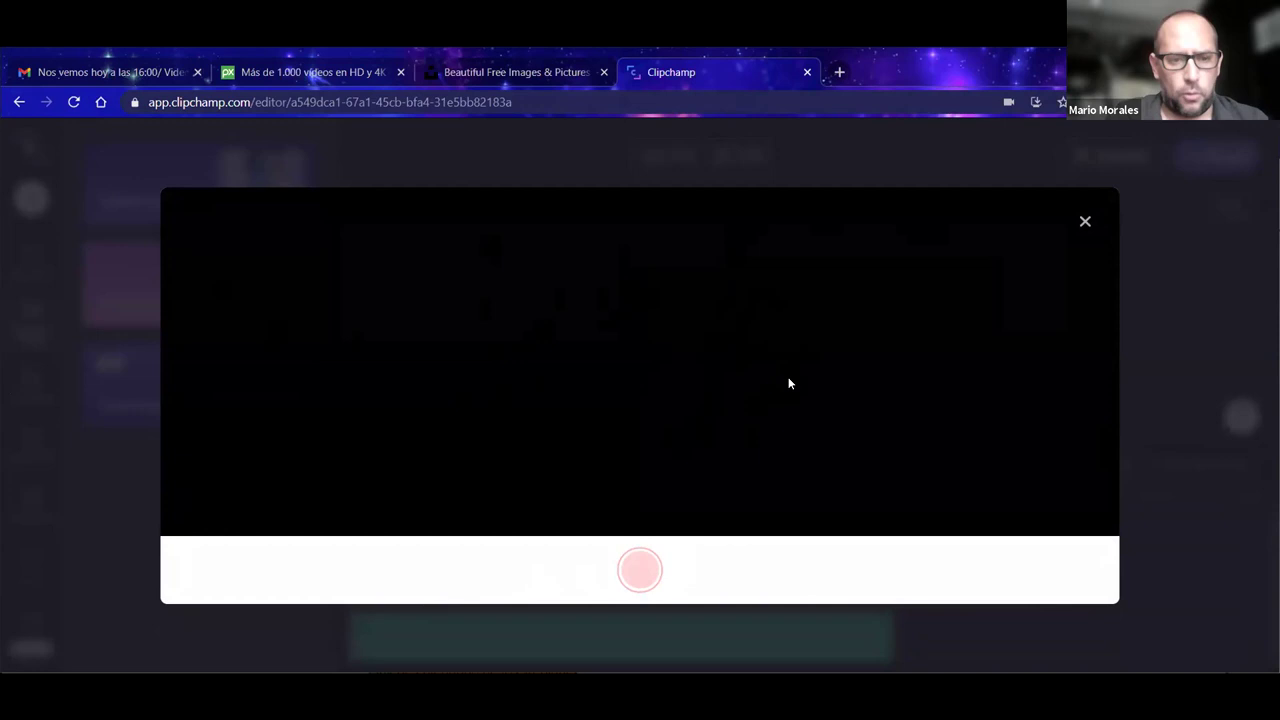
{"action": "left_click", "coordinate": [1085, 221]}
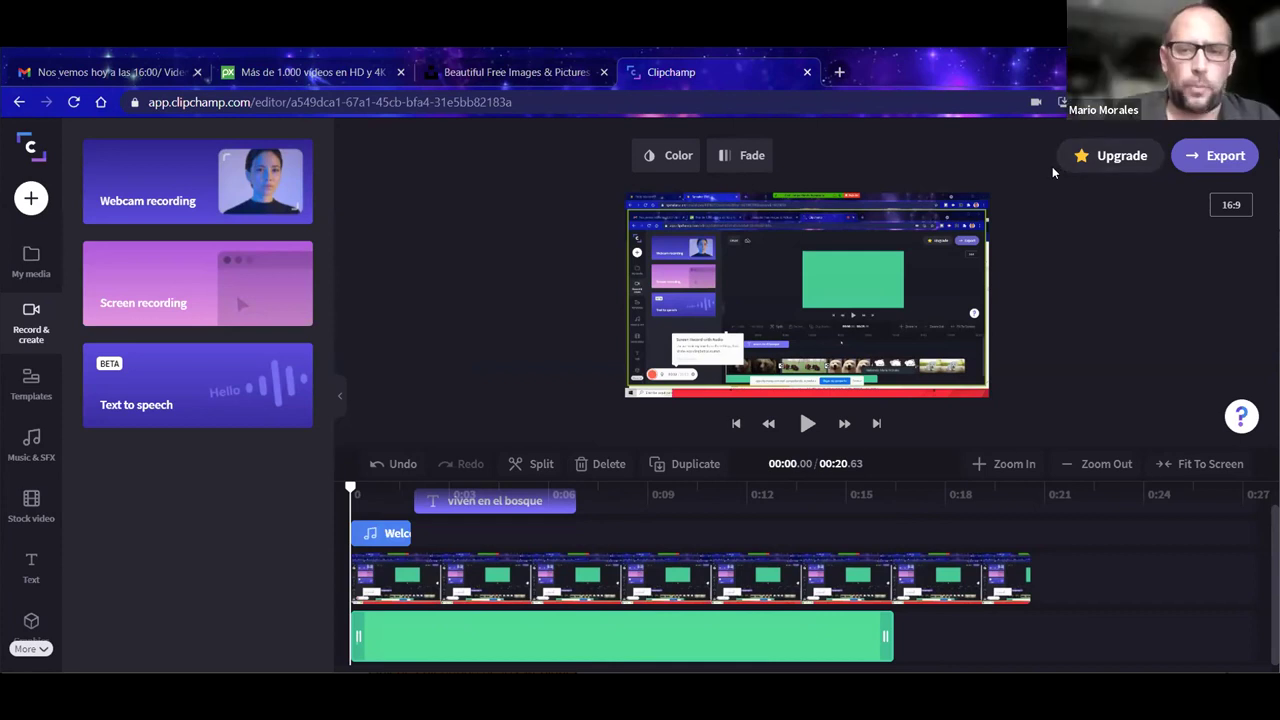
{"action": "left_click_drag", "start_coordinate": [560, 500], "coordinate": [440, 214]}
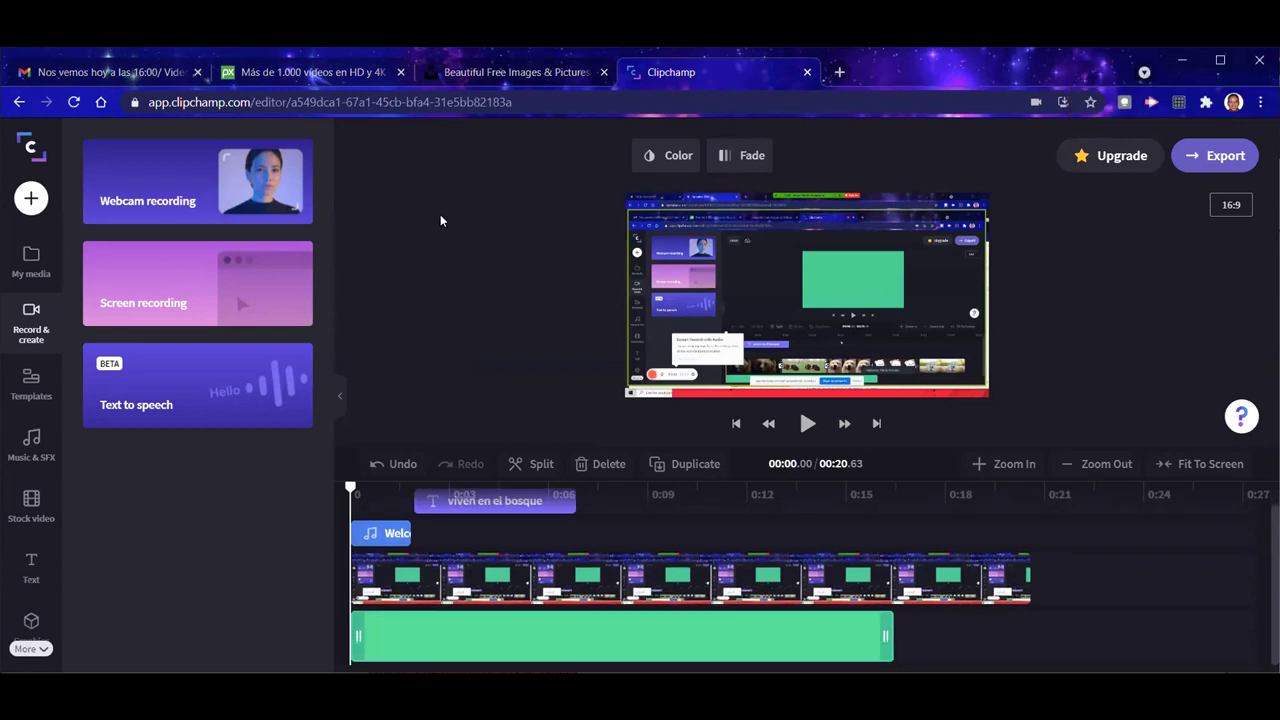